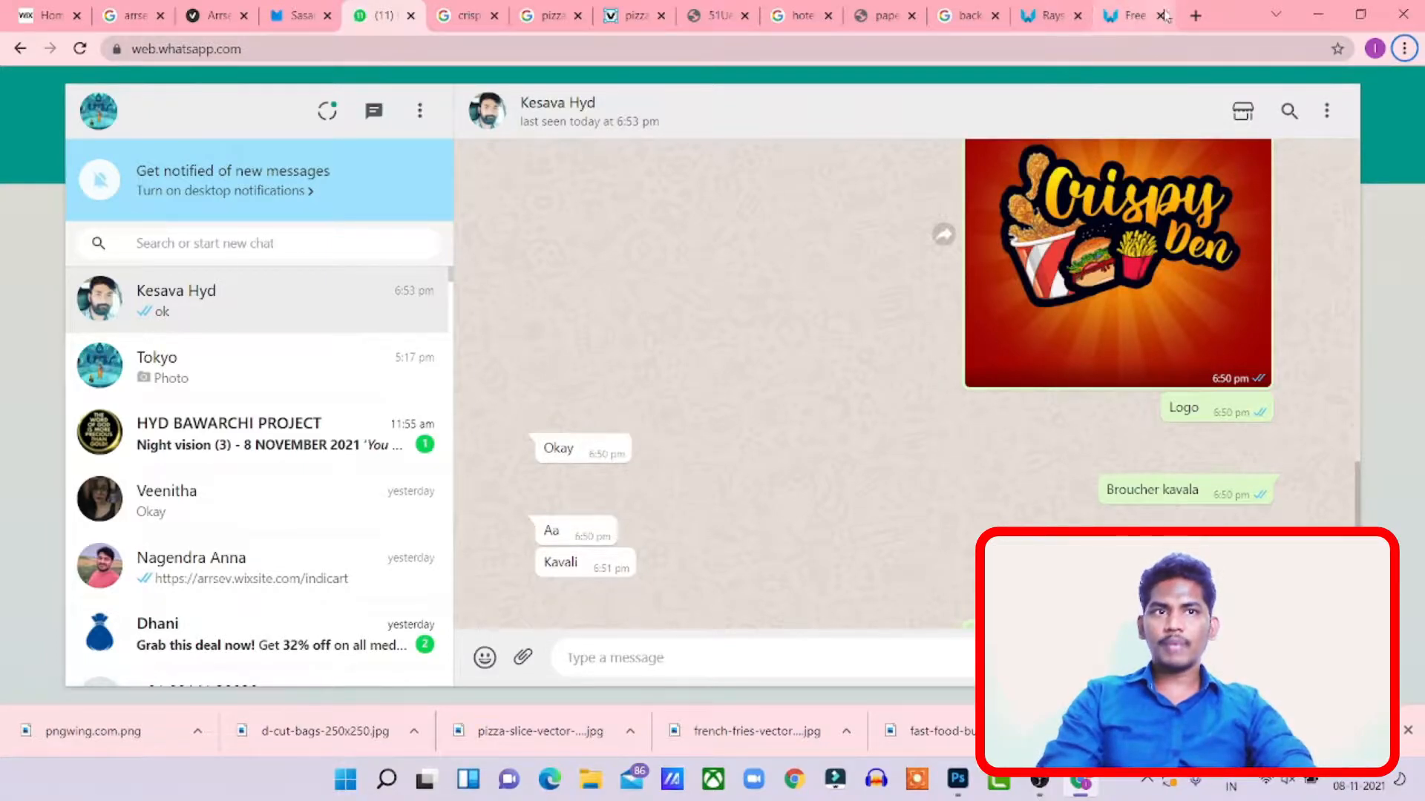
- Search the web for CANAVA in the other browser profile and open the Canva website
{"action": "left_click", "coordinate": [1194, 16]}
{"action": "type", "text": "cav"}
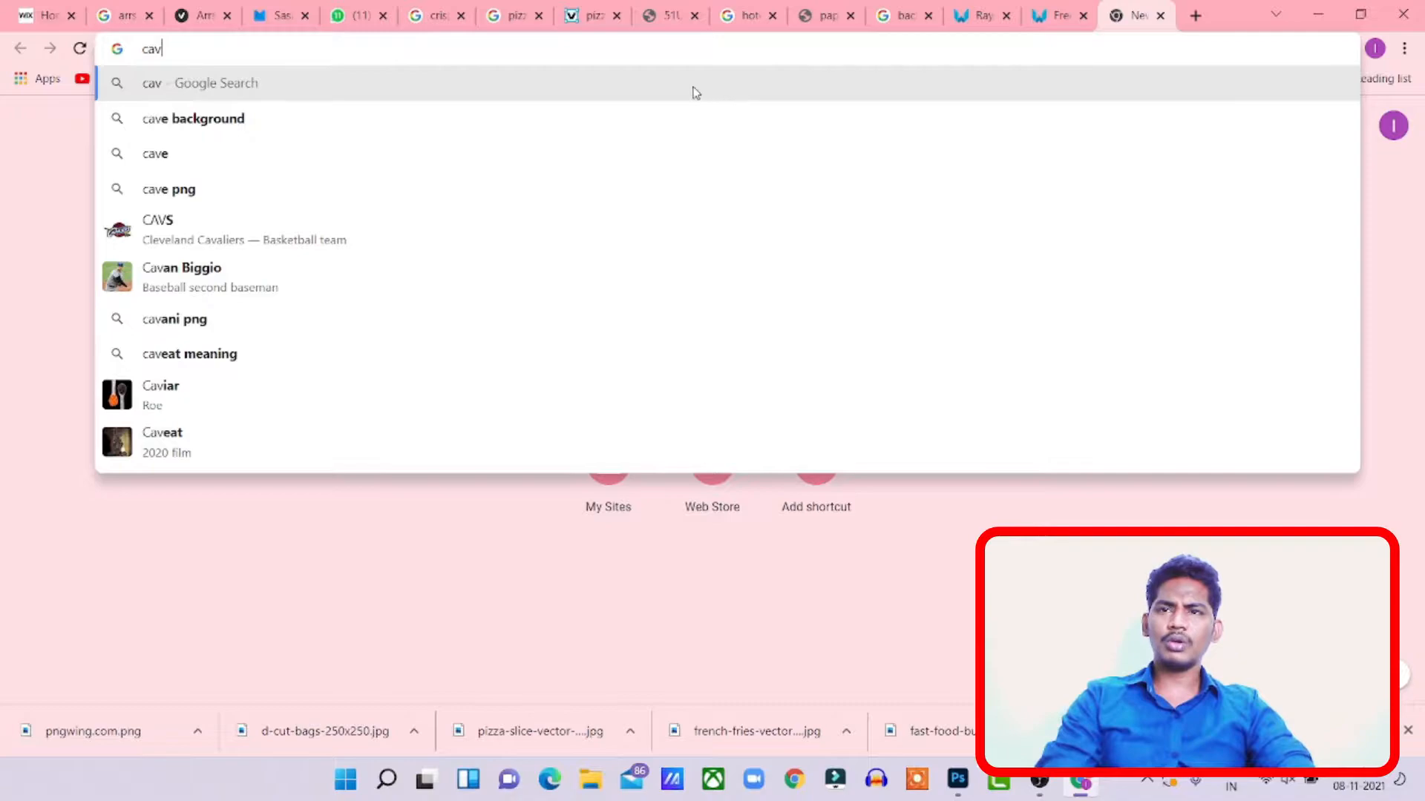
{"action": "type", "text": "A"}
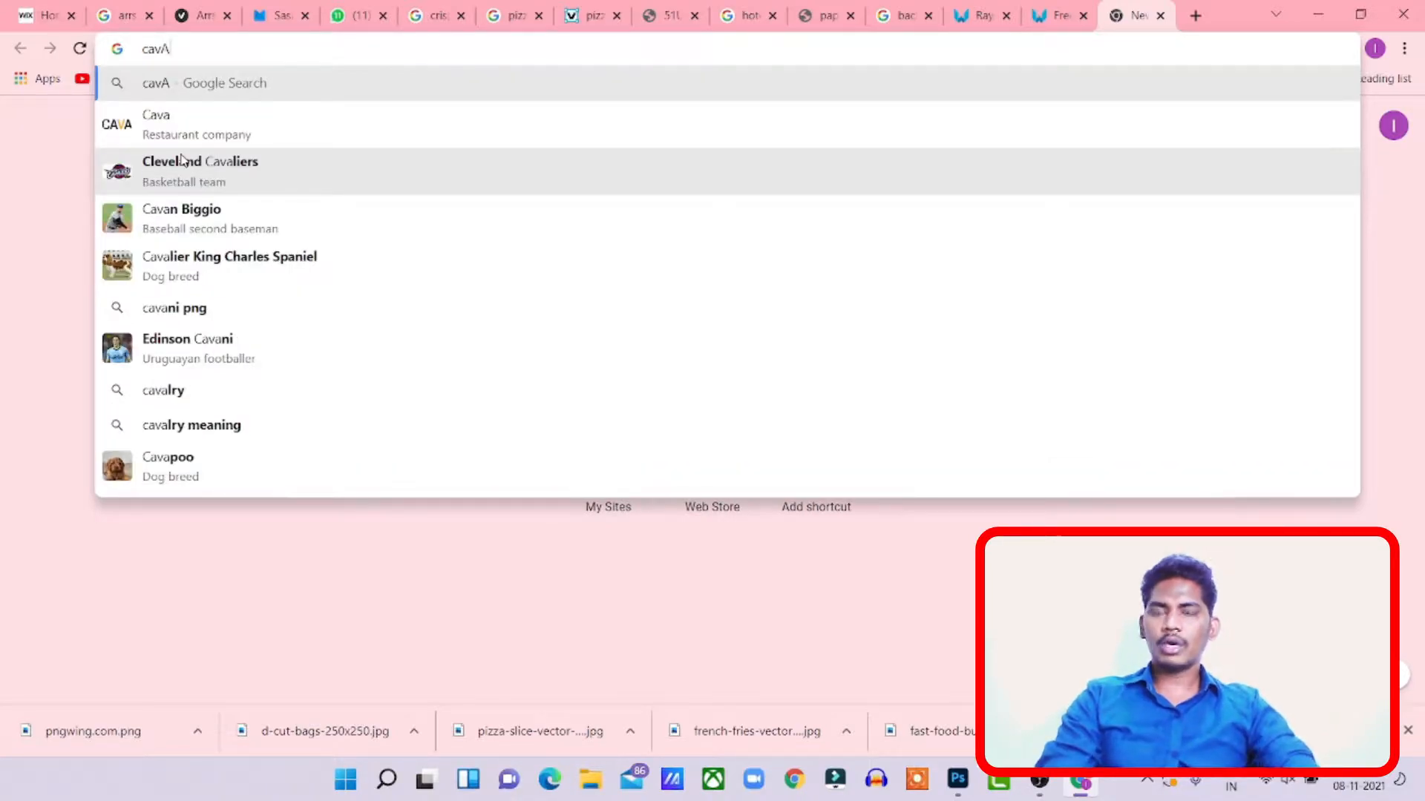
{"action": "key", "text": "BackSpace"}
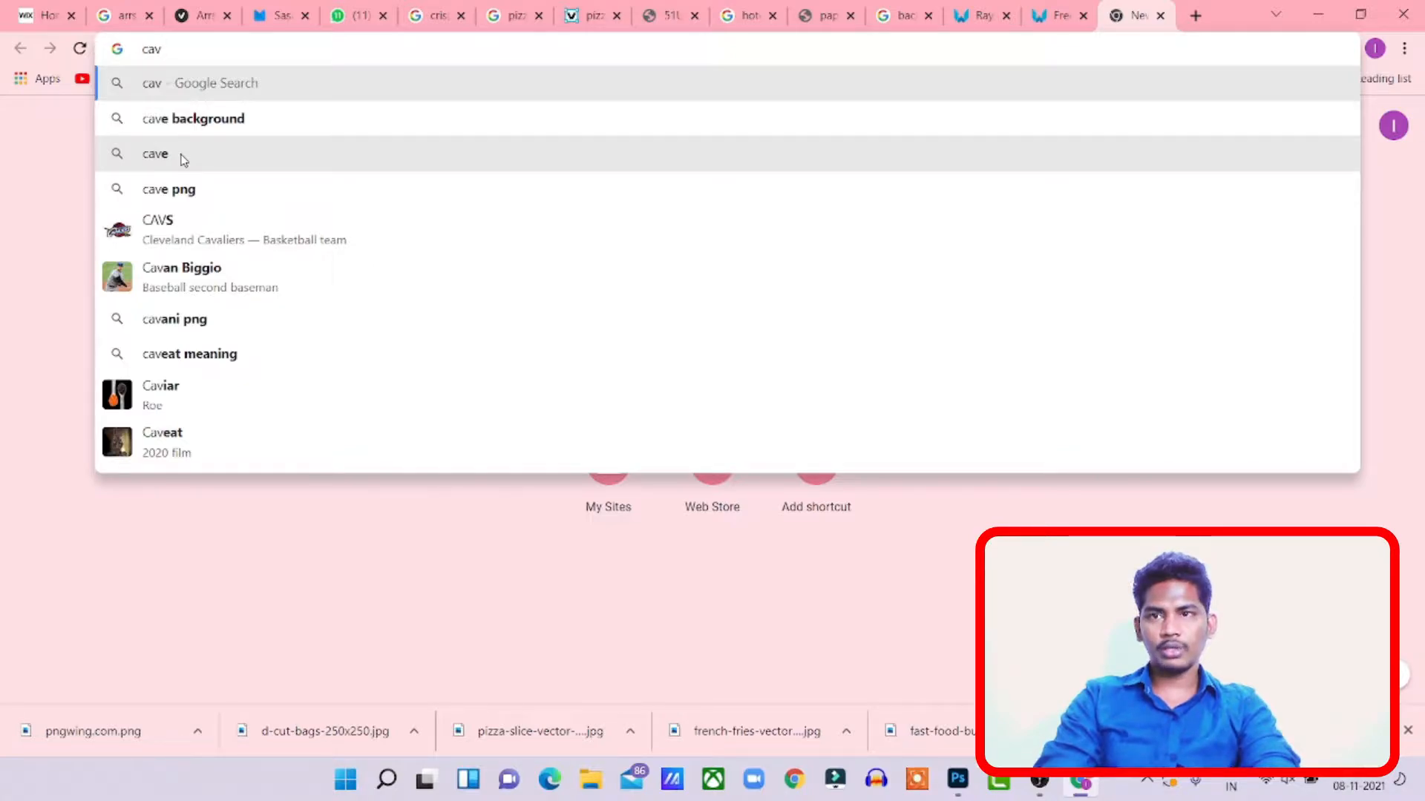
{"action": "type", "text": "A"}
{"action": "left_click", "coordinate": [1375, 49]}
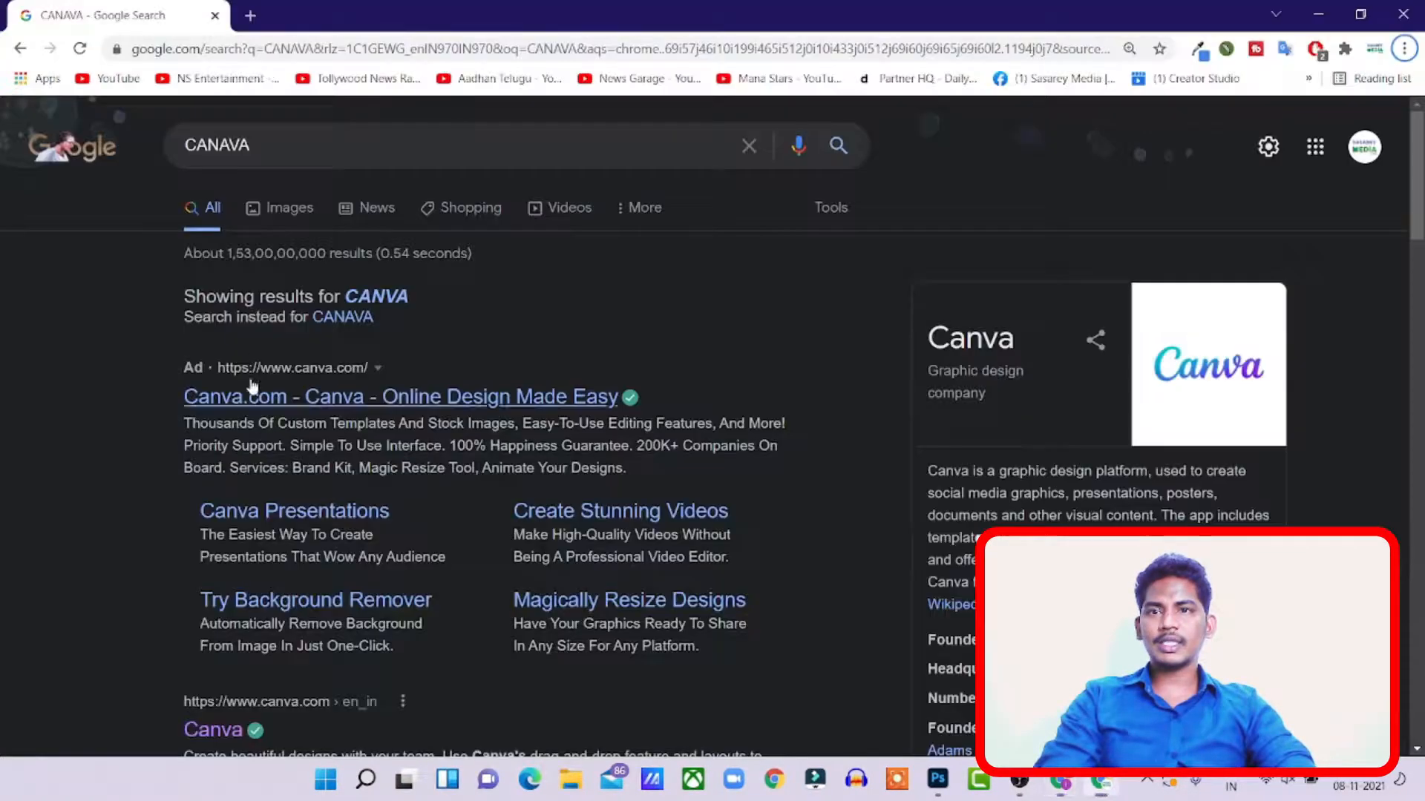
{"action": "scroll", "coordinate": [217, 547], "scroll_direction": "down", "scroll_amount": 3}
{"action": "left_click", "coordinate": [218, 547]}
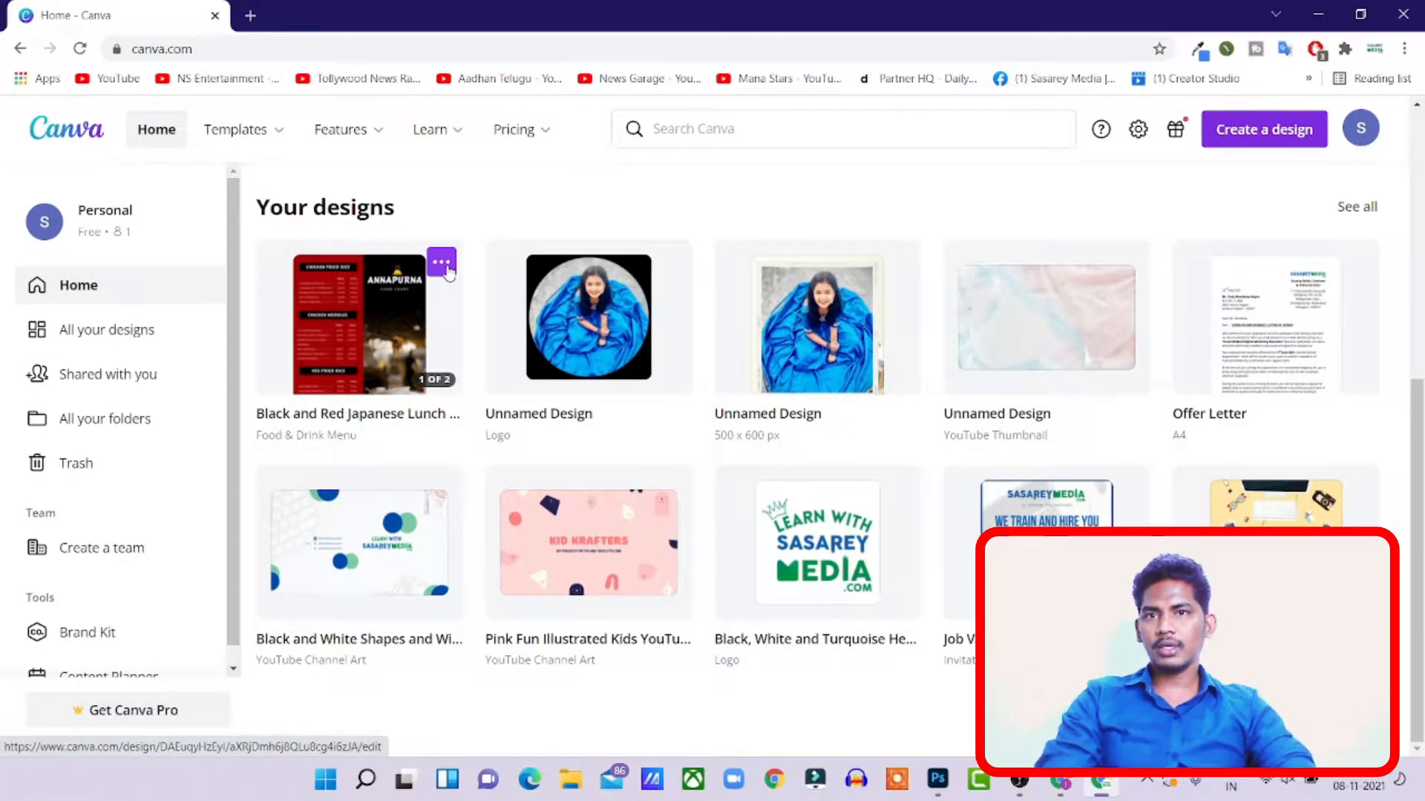
- Make a copy of the Black and Red Japanese Lunch Menu design and rename the copy CRISPY DEN
{"action": "right_click", "coordinate": [447, 272]}
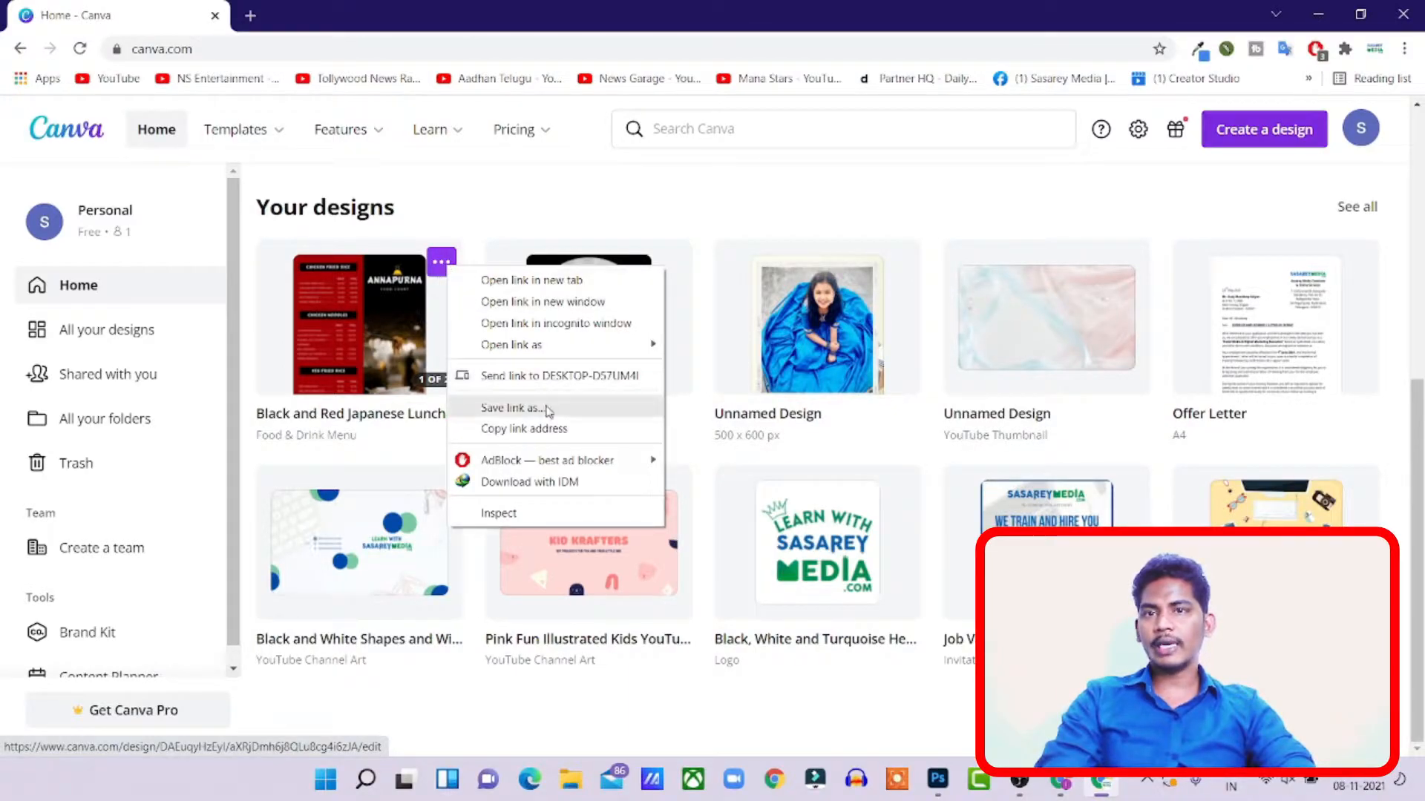
{"action": "left_click", "coordinate": [469, 214]}
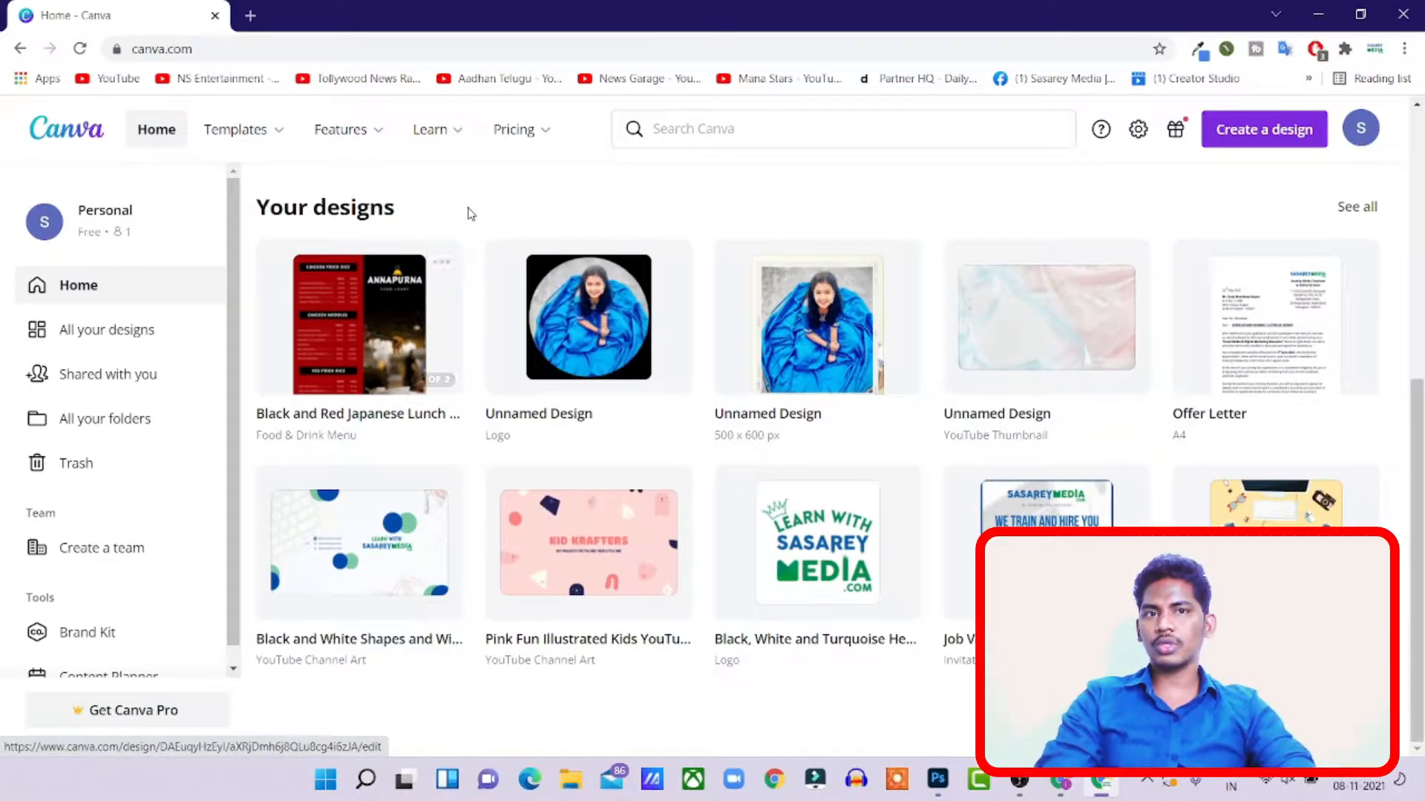
{"action": "left_click", "coordinate": [435, 270]}
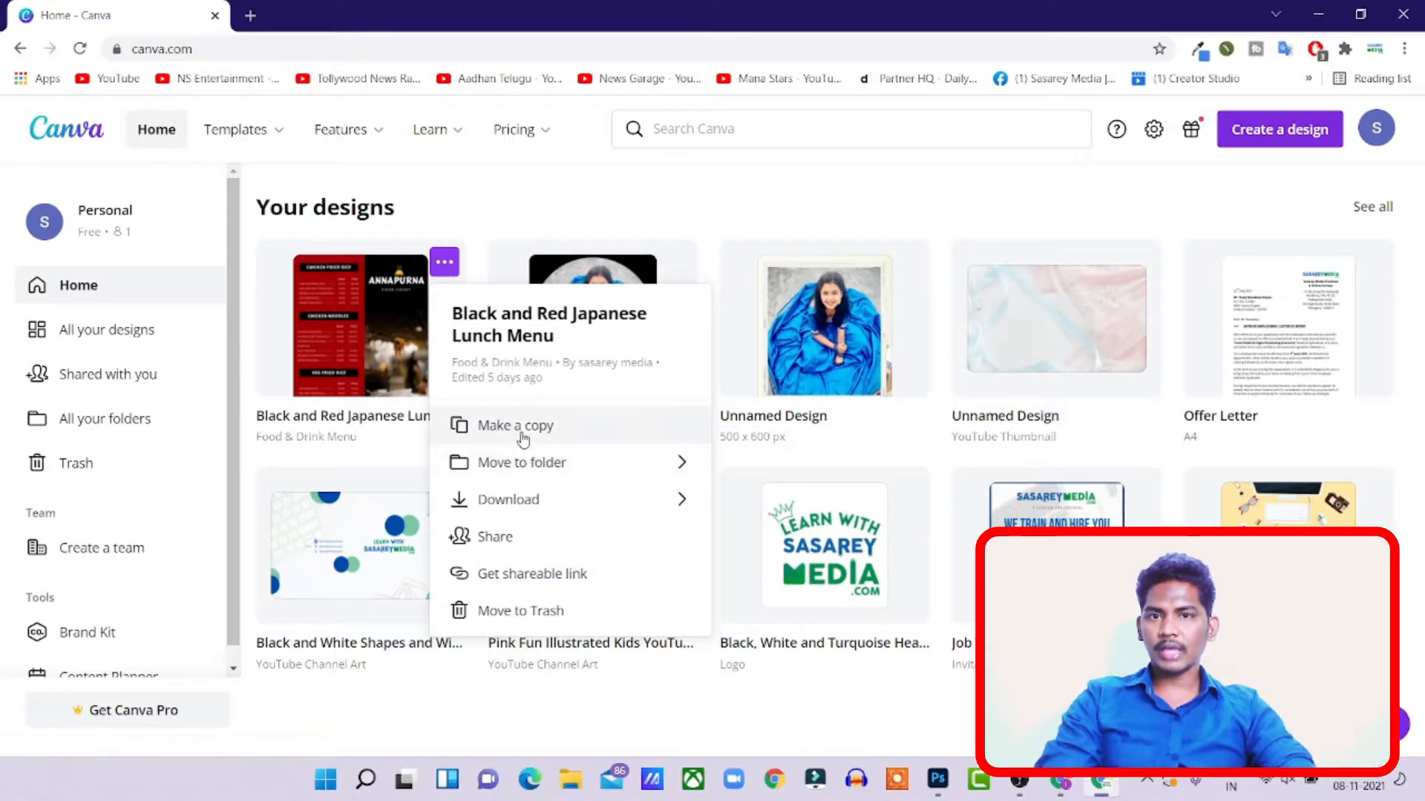
{"action": "left_click", "coordinate": [520, 435]}
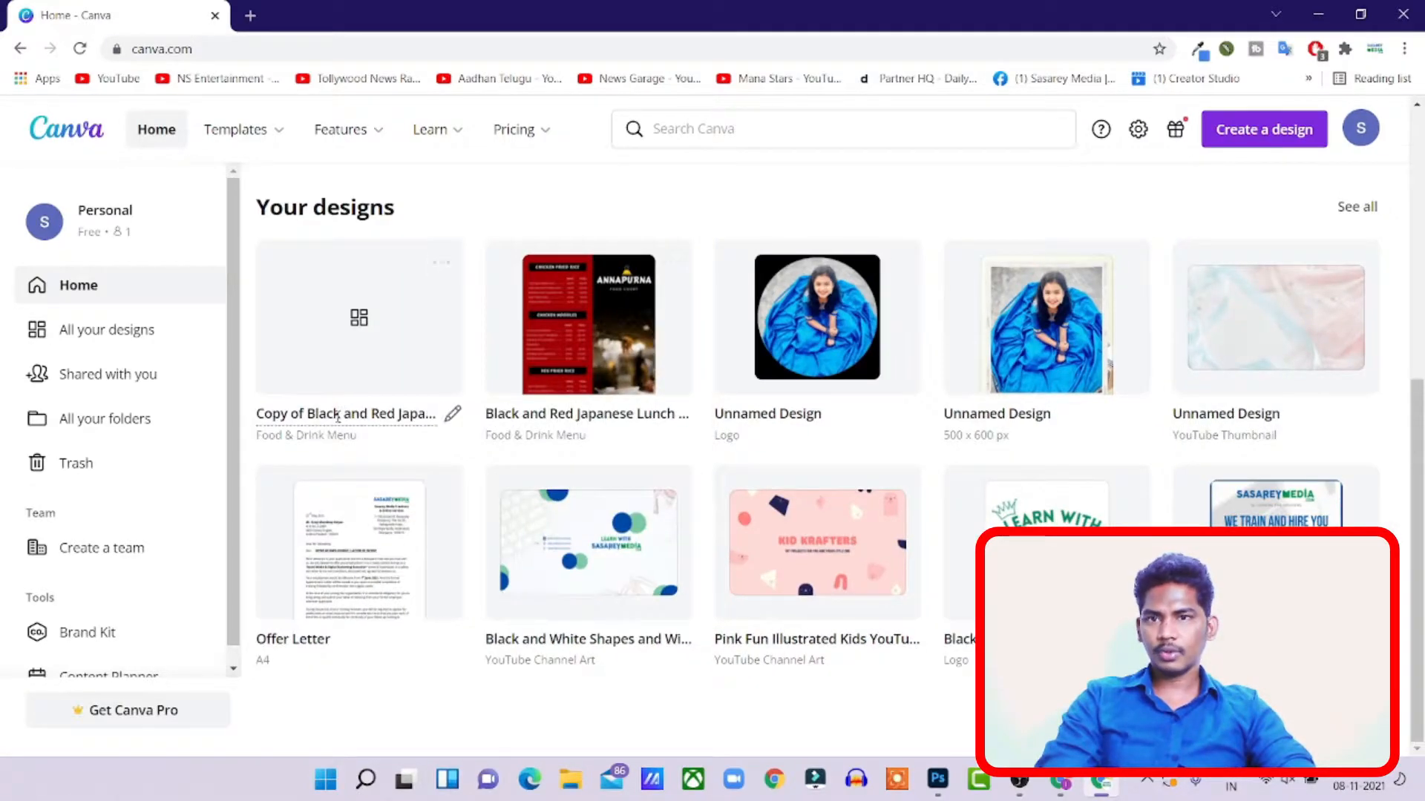
{"action": "left_click", "coordinate": [449, 413]}
{"action": "type", "text": "CRISPY DEN"}
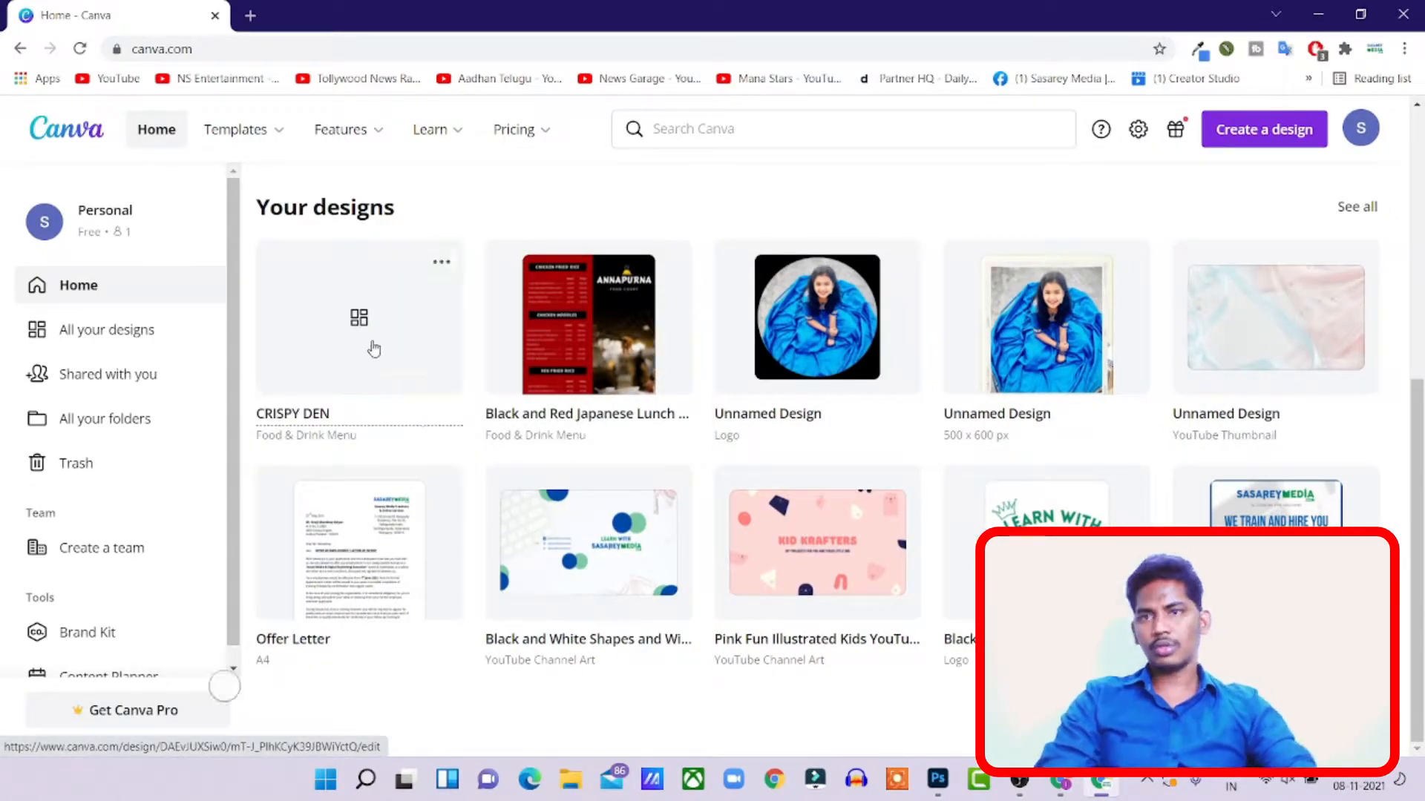
- Open the CRISPY DEN design for editing
{"action": "left_click", "coordinate": [363, 360]}
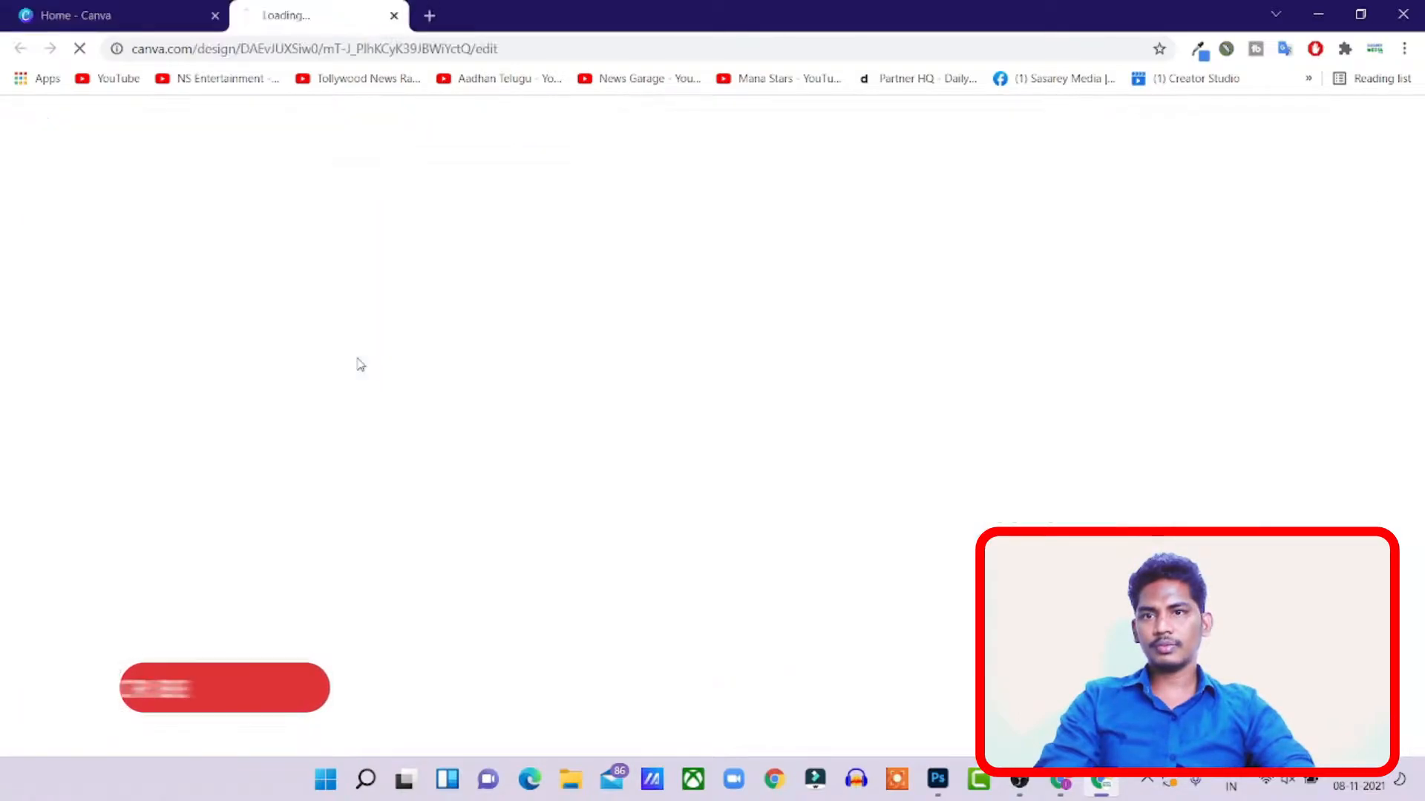
{"action": "left_click", "coordinate": [121, 21]}
{"action": "left_click", "coordinate": [320, 19]}
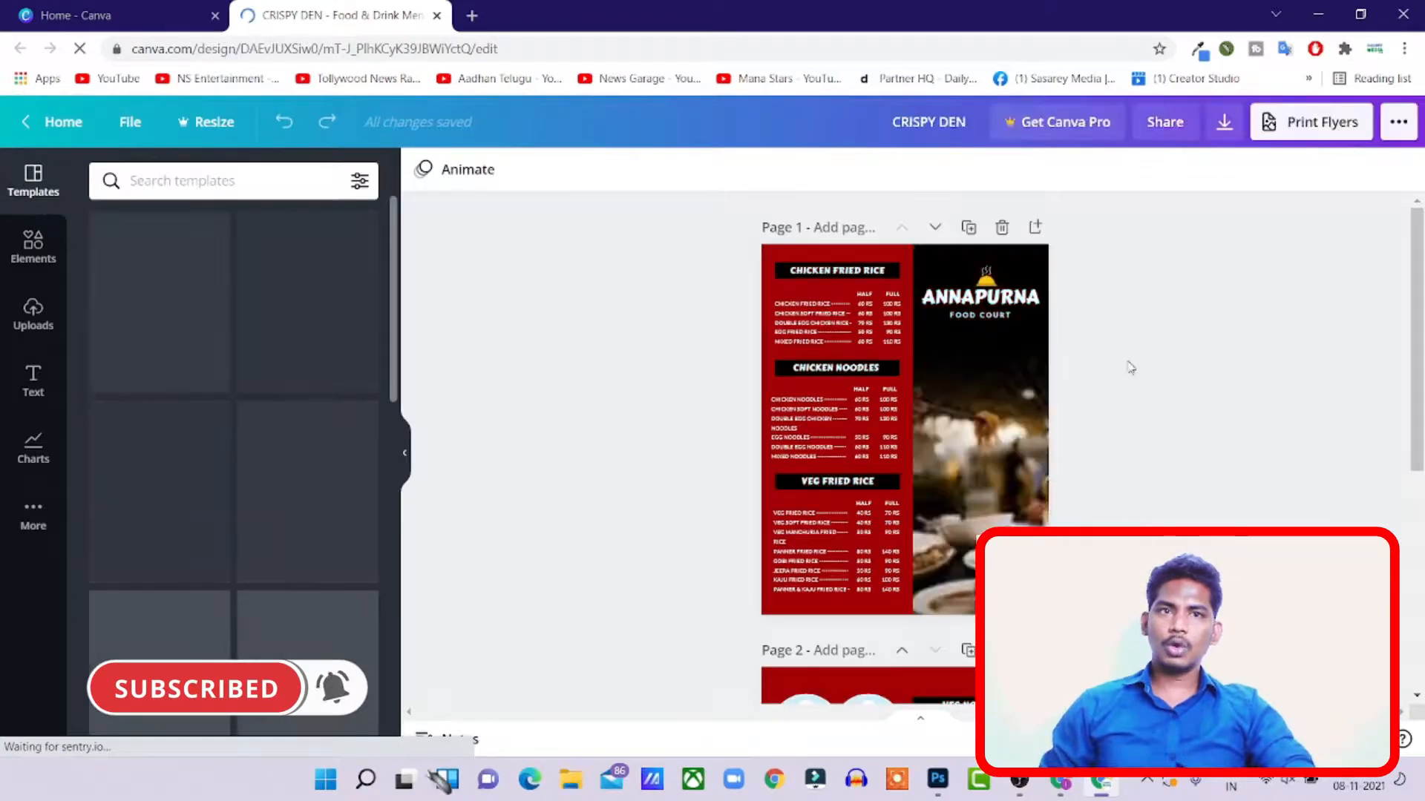
- Examine the layout and menu sections on both pages of the CRISPY DEN design, up close and as whole pages
{"action": "scroll", "coordinate": [1138, 384], "scroll_direction": "down", "scroll_amount": 3}
{"action": "scroll", "coordinate": [1134, 391], "scroll_direction": "up", "scroll_amount": 3}
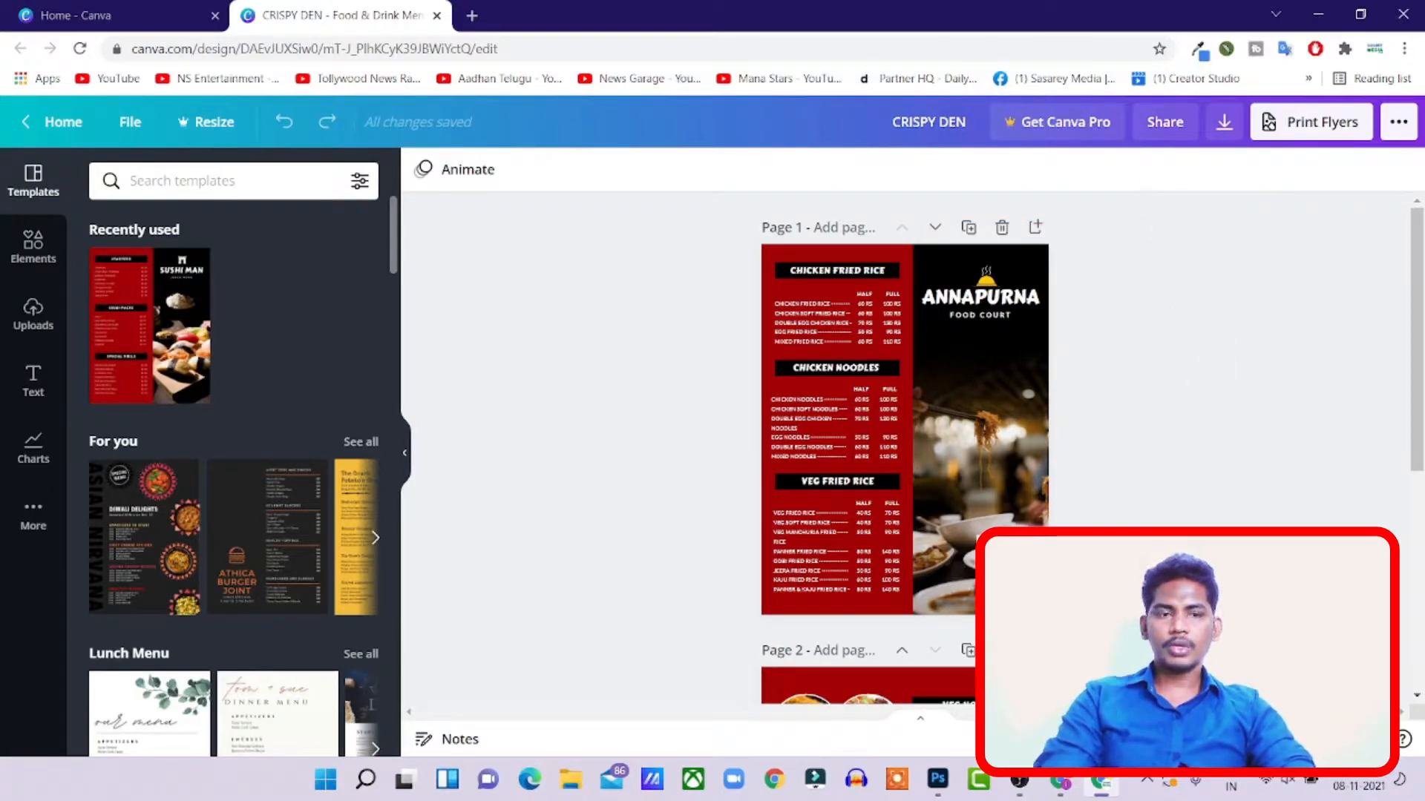
{"action": "left_click", "coordinate": [1262, 739]}
{"action": "left_click", "coordinate": [1229, 454]}
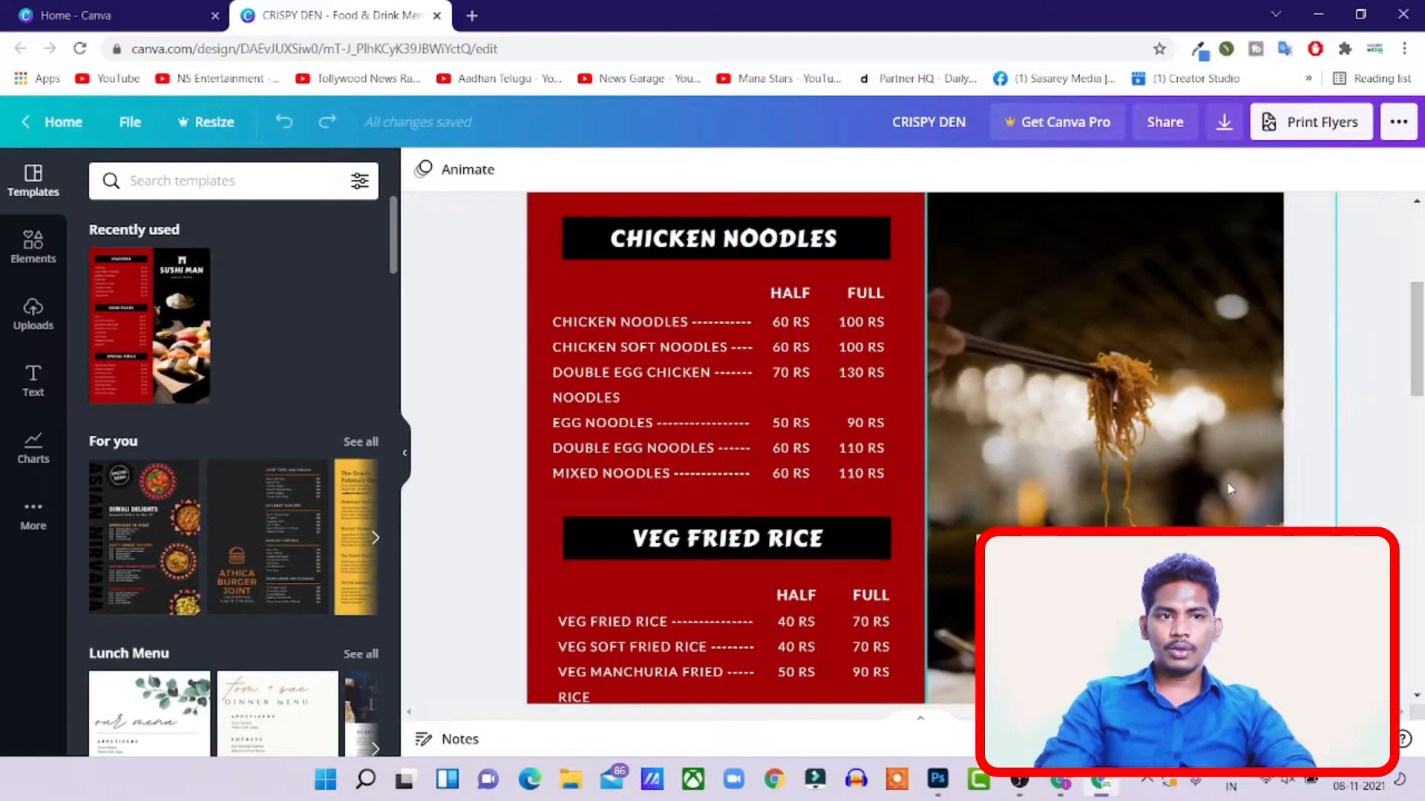
{"action": "scroll", "coordinate": [1128, 510], "scroll_direction": "up", "scroll_amount": 4}
{"action": "scroll", "coordinate": [1126, 511], "scroll_direction": "down", "scroll_amount": 10}
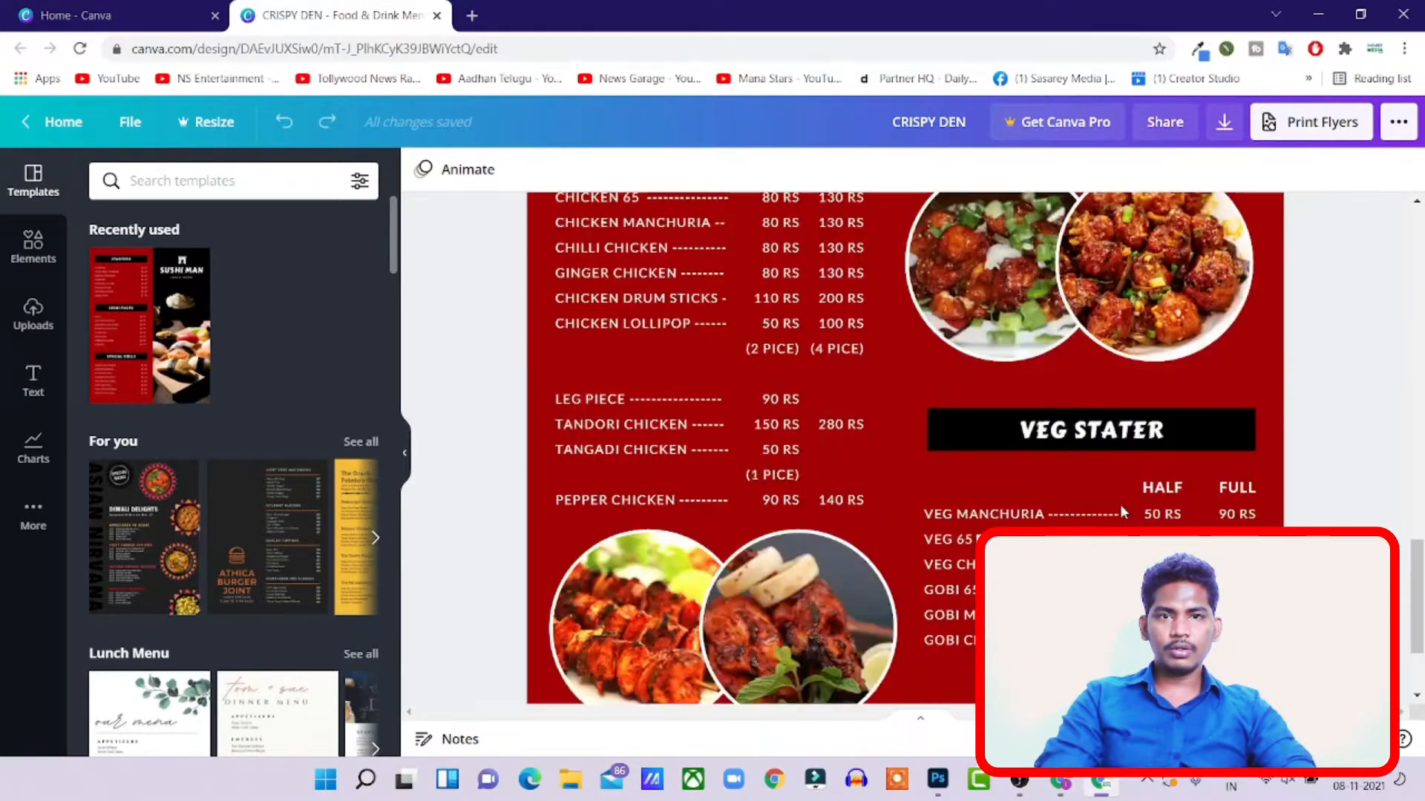
{"action": "left_click", "coordinate": [1263, 739]}
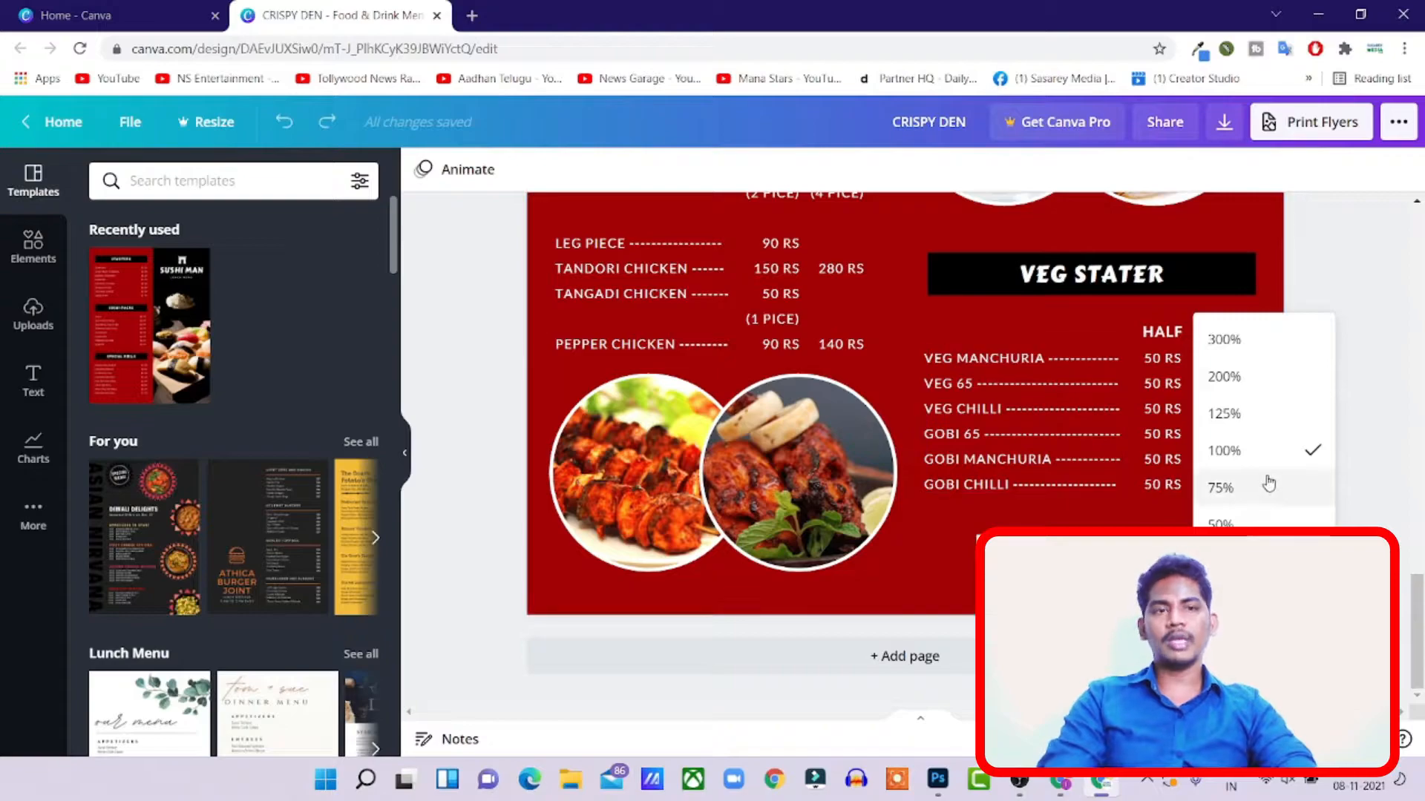
{"action": "left_click", "coordinate": [1225, 644]}
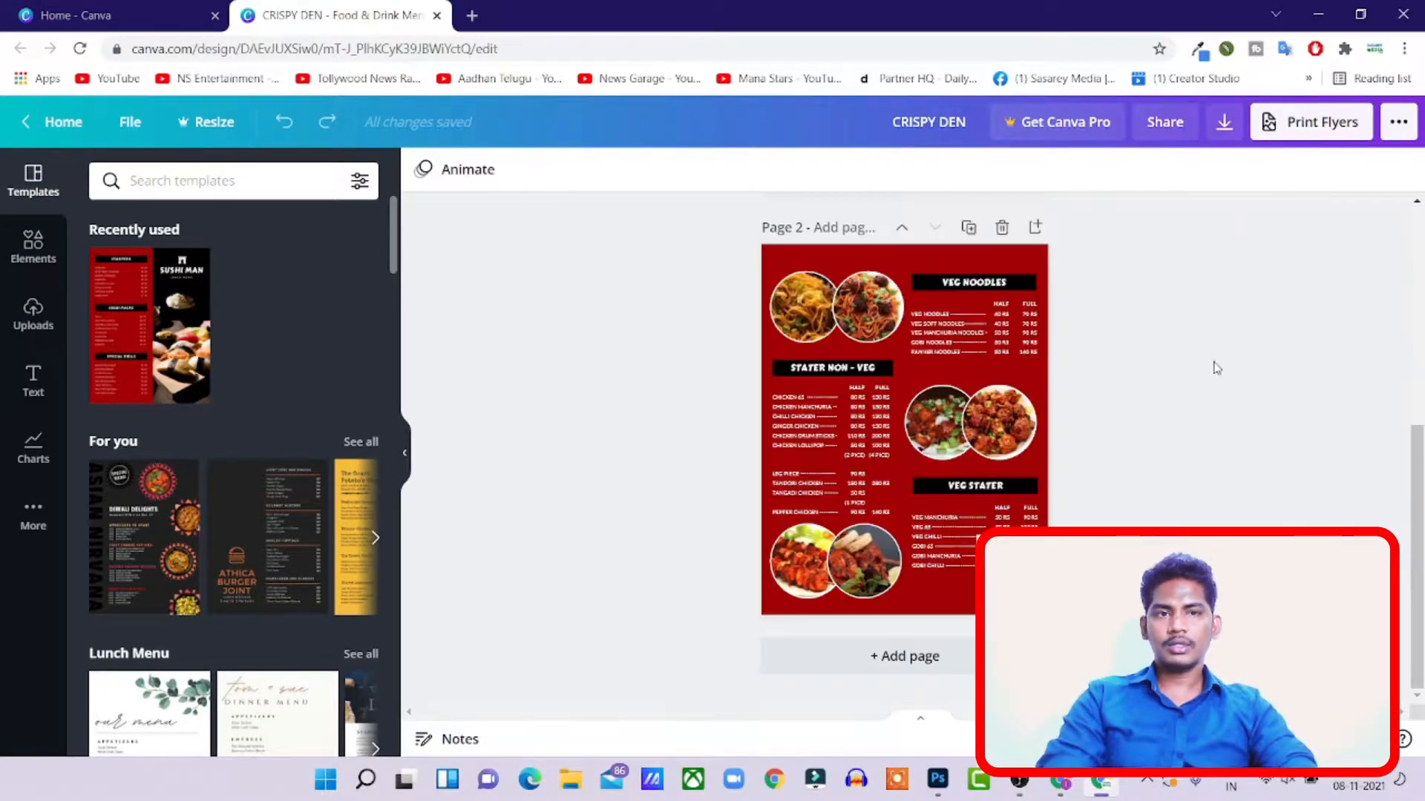
{"action": "scroll", "coordinate": [1214, 366], "scroll_direction": "up", "scroll_amount": 5}
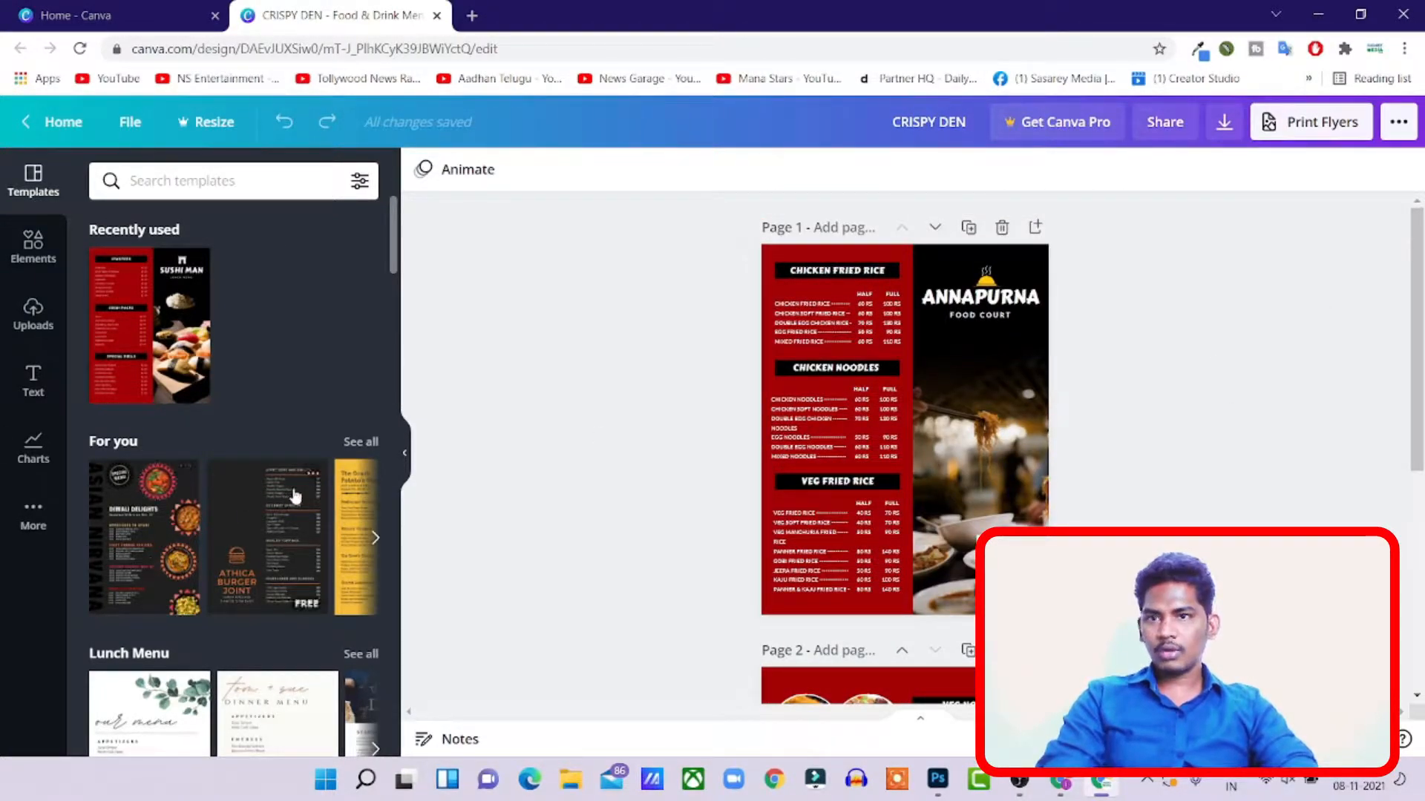
- Browse all the "For you" menu templates and choose the green and gold Dela Cucina template
{"action": "left_click", "coordinate": [376, 546]}
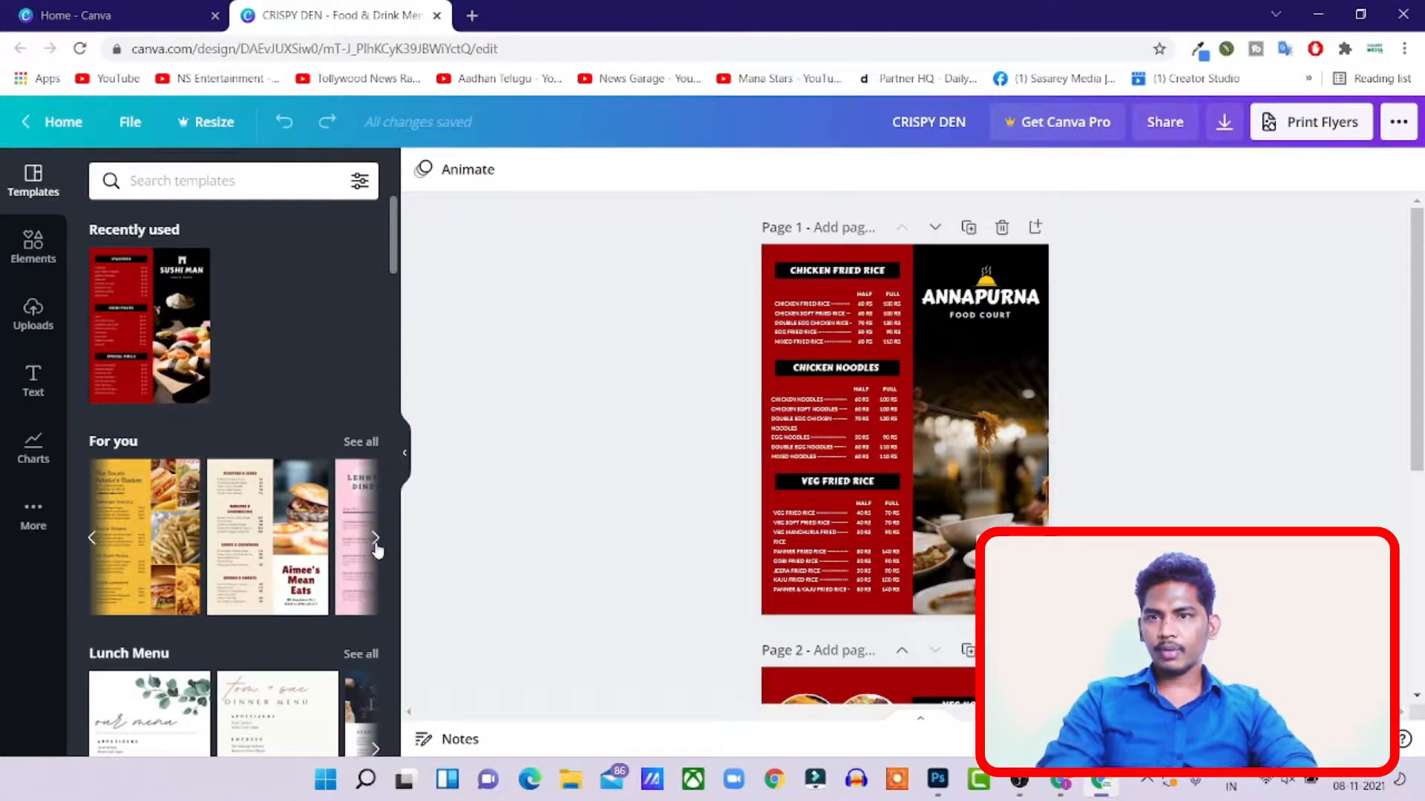
{"action": "left_click", "coordinate": [376, 547]}
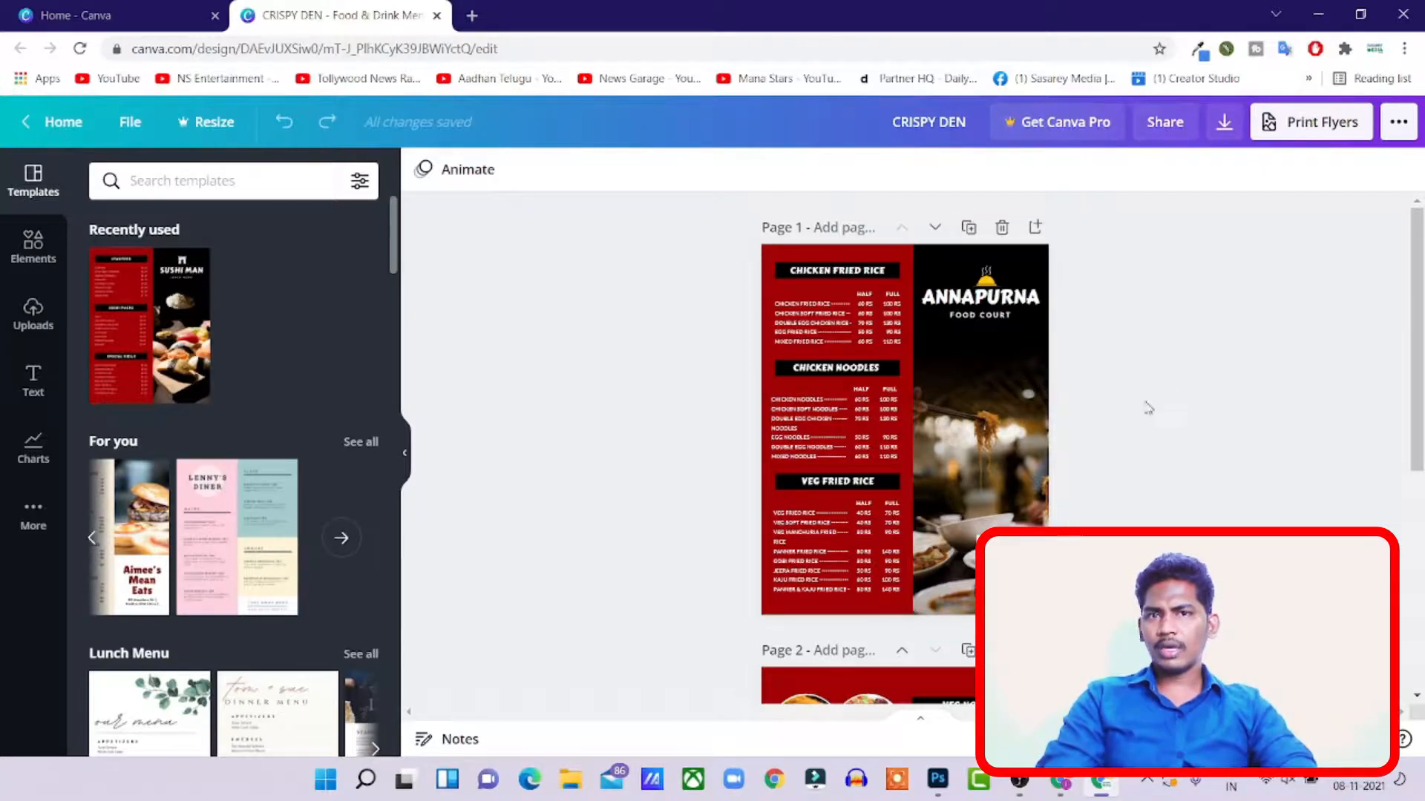
{"action": "left_click", "coordinate": [359, 445]}
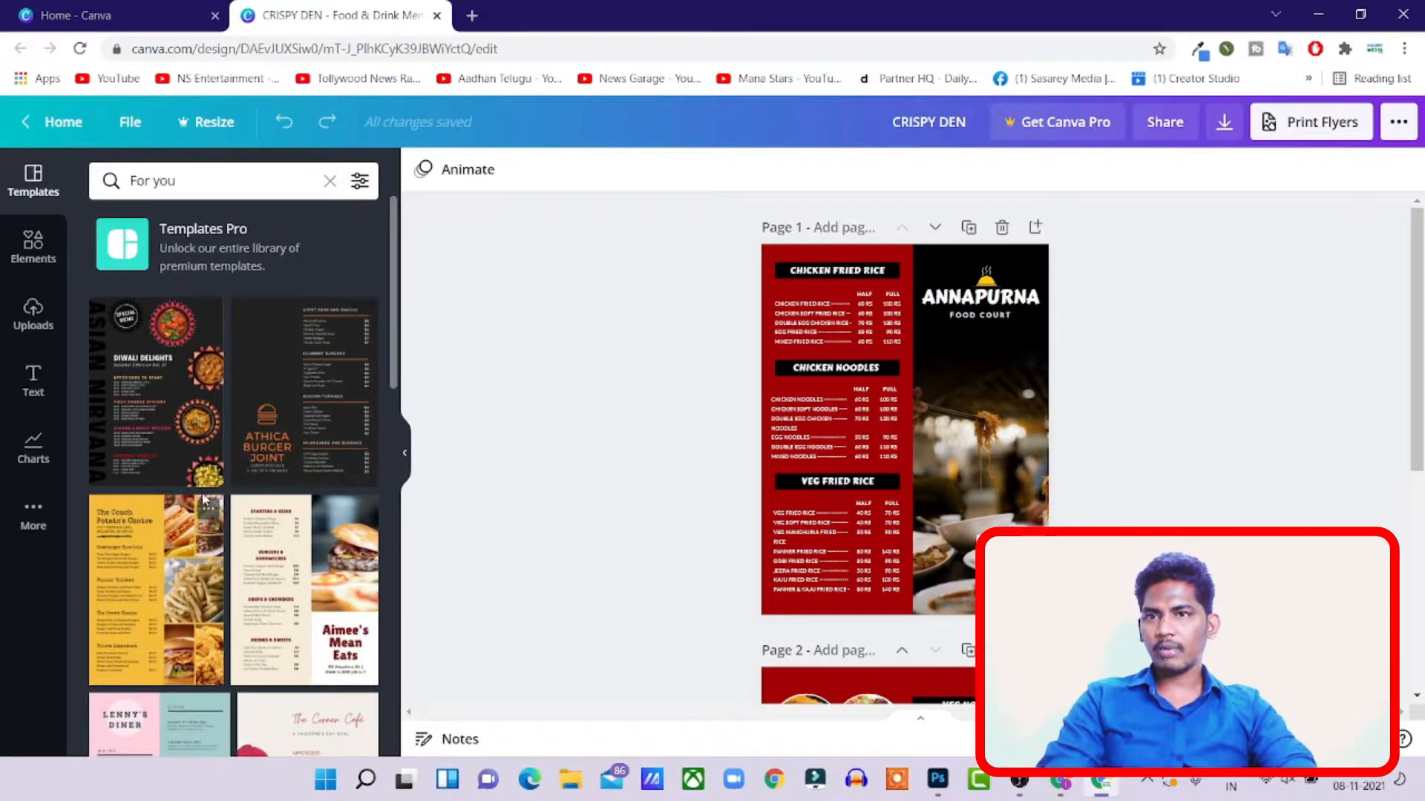
{"action": "scroll", "coordinate": [204, 497], "scroll_direction": "down", "scroll_amount": 5}
{"action": "left_click", "coordinate": [319, 660]}
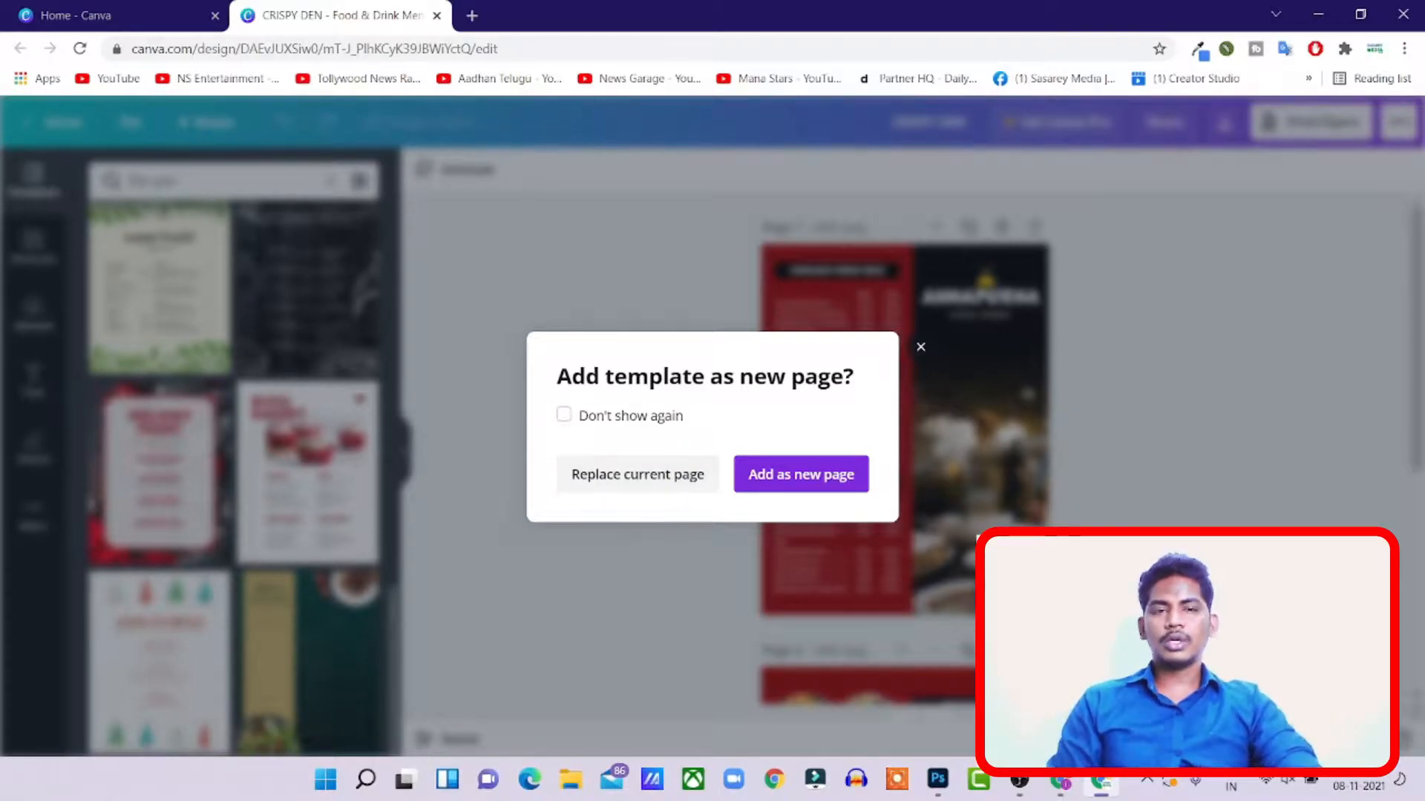
- Switch to WhatsApp Web and examine the items and prices on the Crispy Den menu image in the open chat
{"action": "key", "text": "alt+Tab"}
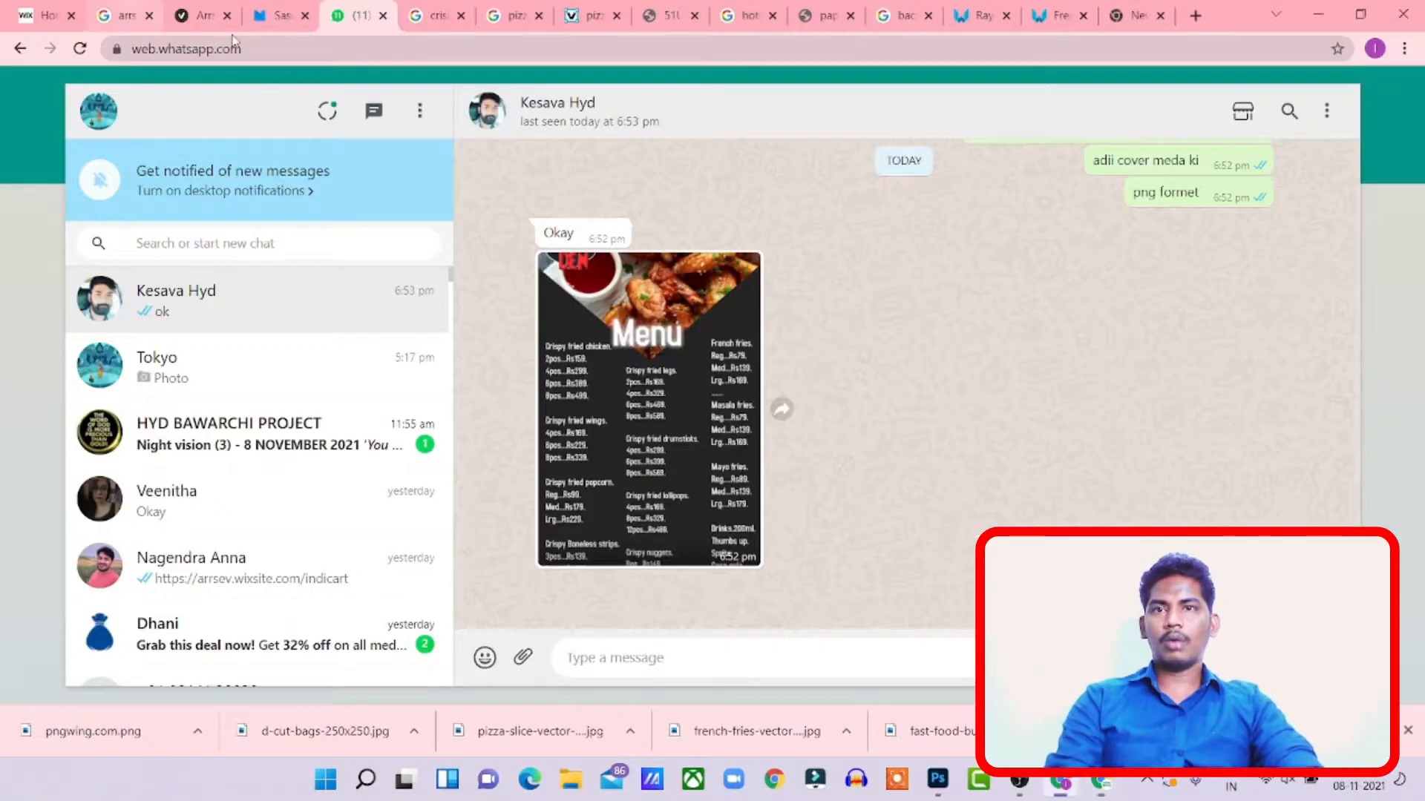
{"action": "left_click", "coordinate": [673, 371]}
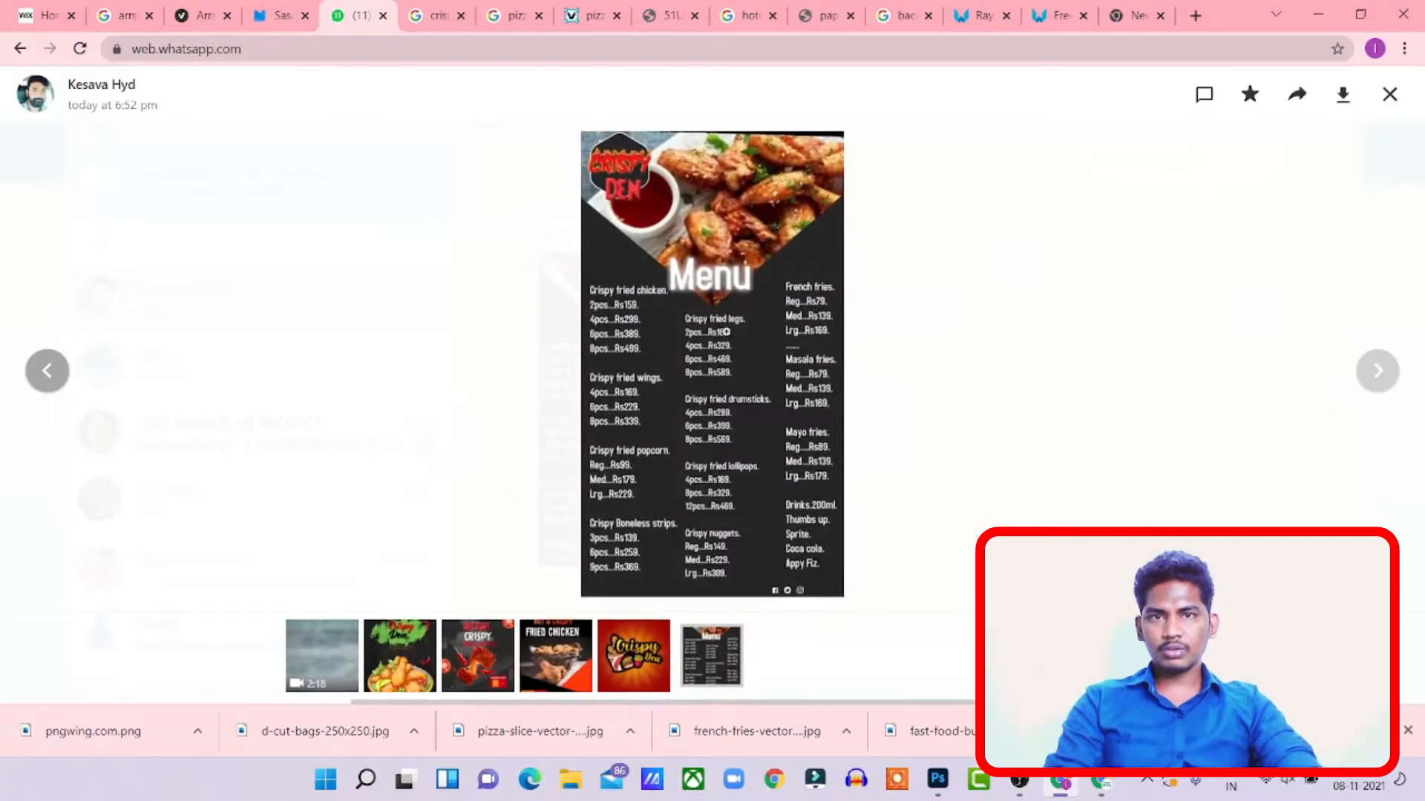
{"action": "left_click", "coordinate": [652, 339]}
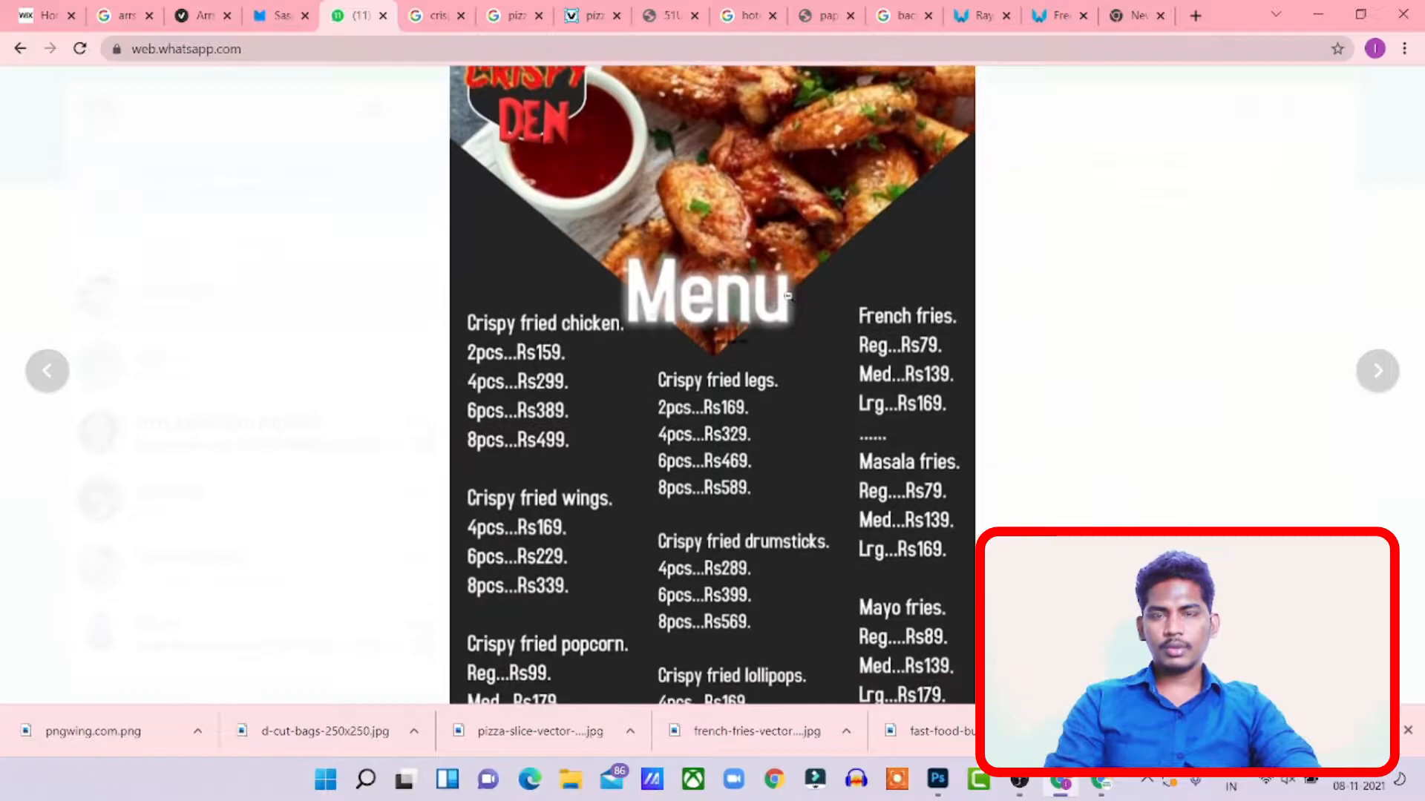
{"action": "left_click", "coordinate": [1050, 416]}
{"action": "left_click", "coordinate": [1389, 95]}
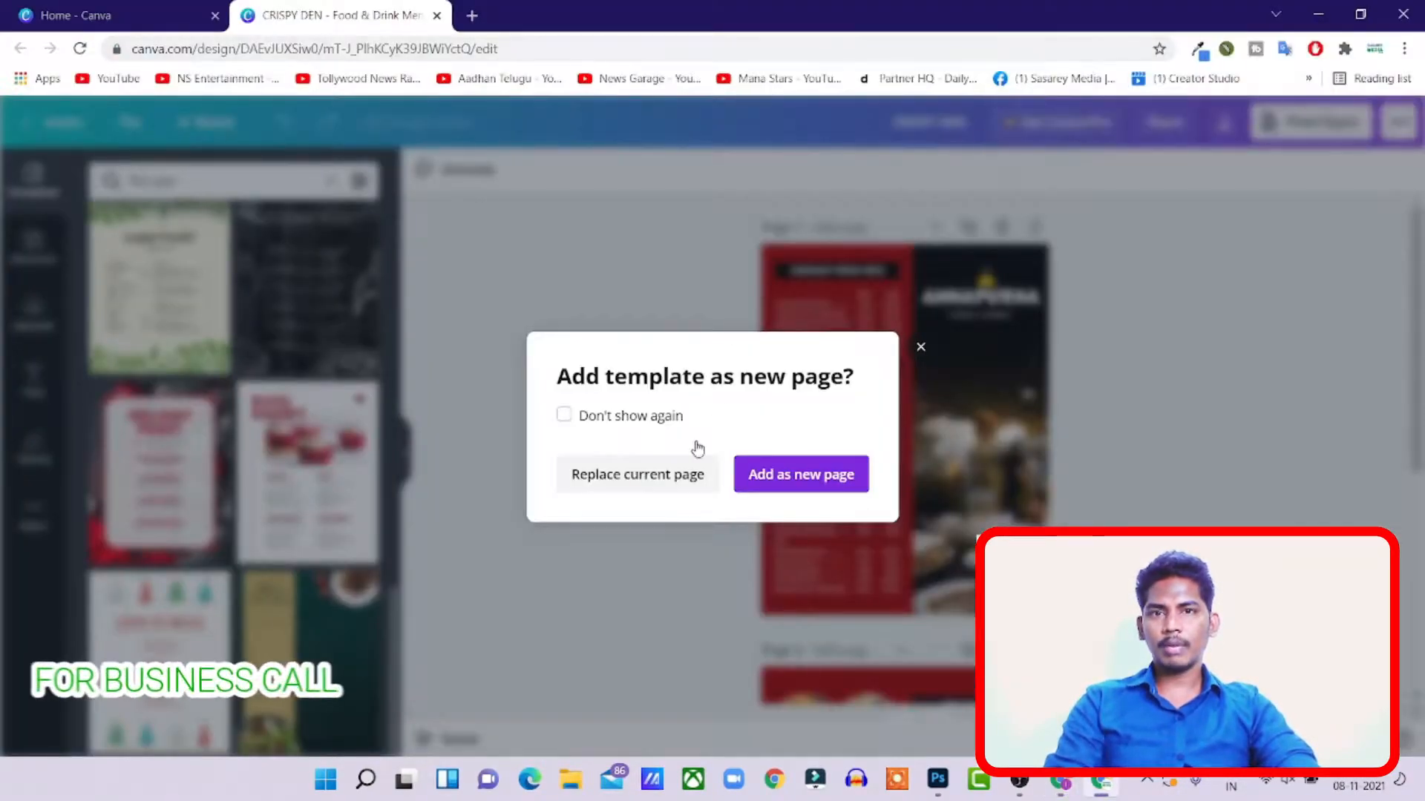
- Back in Canva, replace the current page with the Dela Cucina template and delete page 2
{"action": "left_click", "coordinate": [653, 476]}
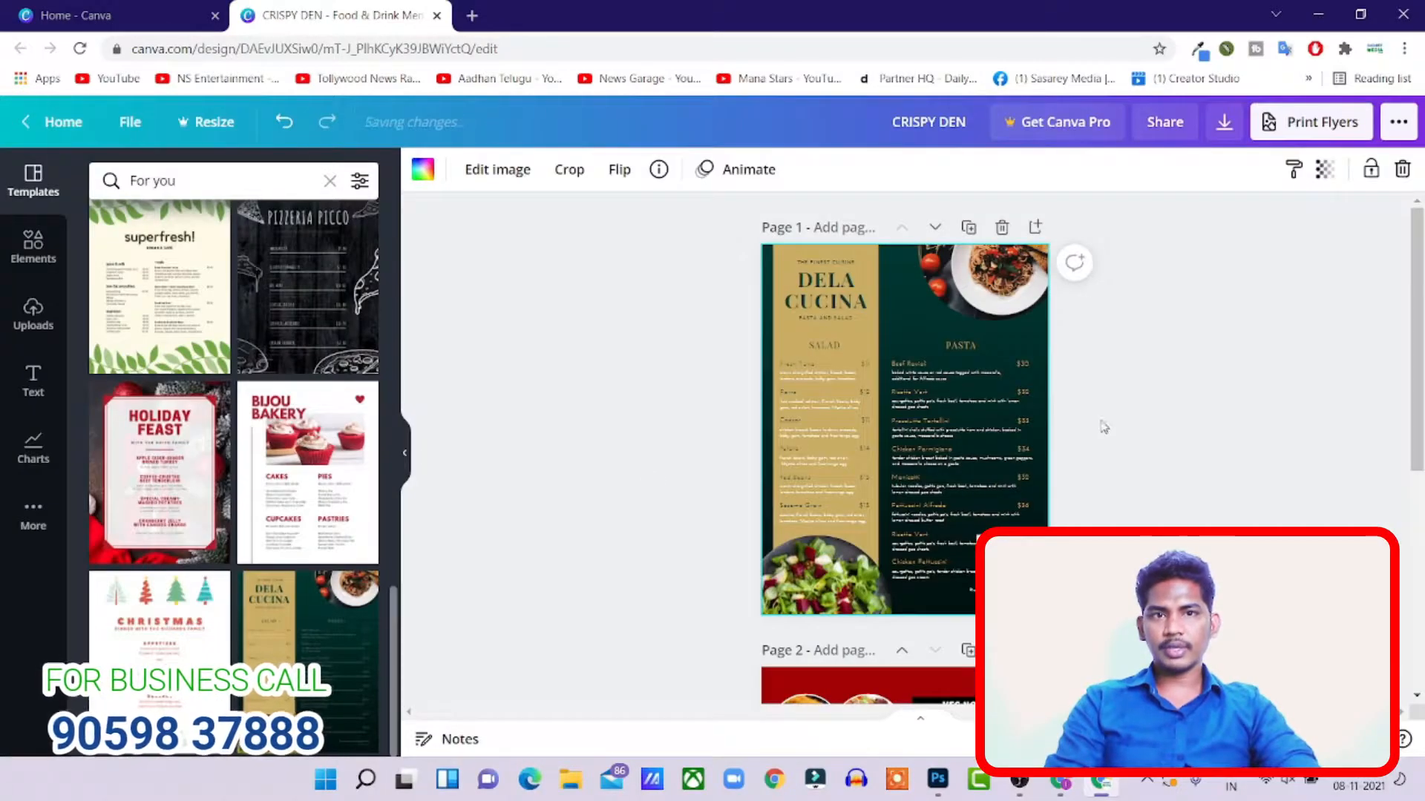
{"action": "scroll", "coordinate": [1104, 427], "scroll_direction": "down", "scroll_amount": 2}
{"action": "left_click", "coordinate": [1002, 464]}
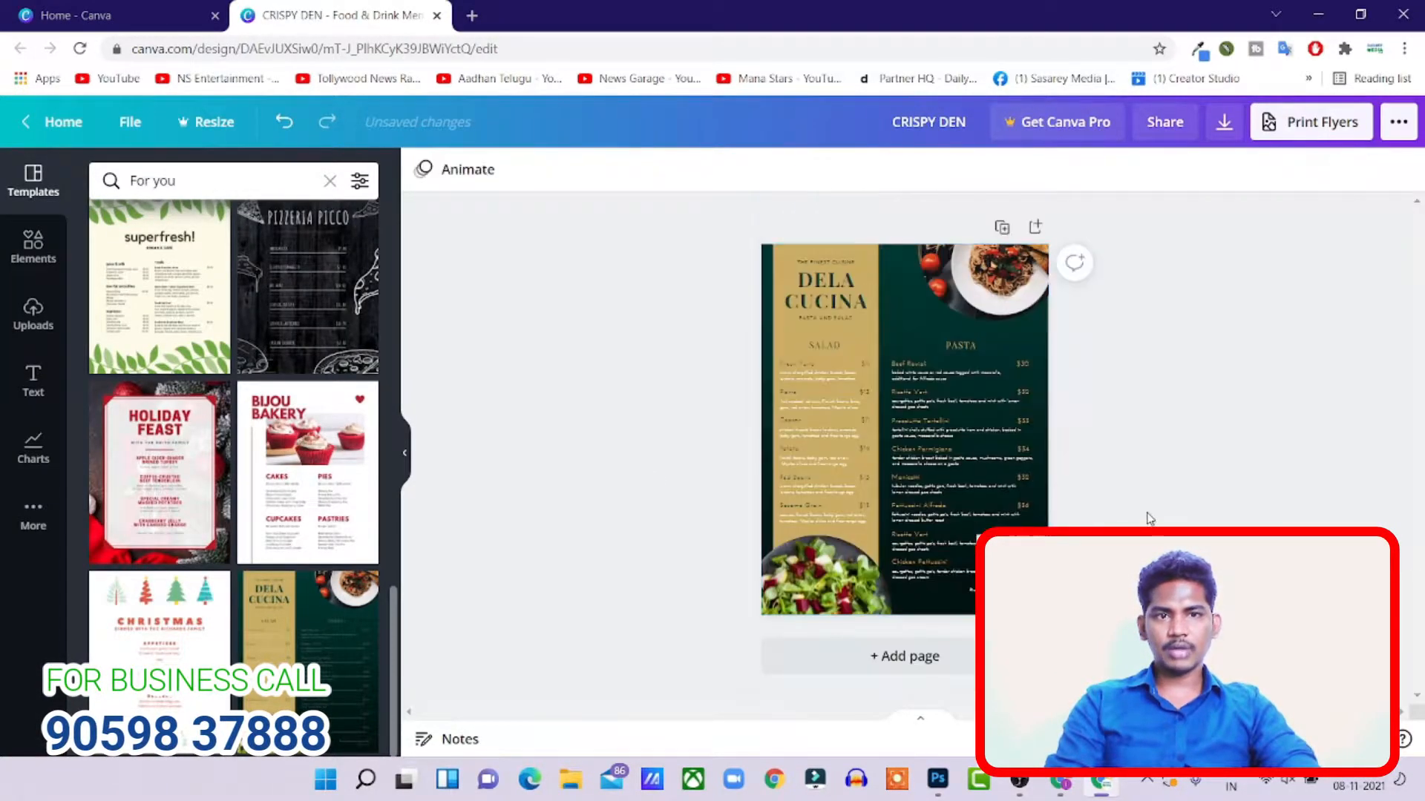
- Change the dark green page background to a custom dark red colour
{"action": "scroll", "coordinate": [1006, 373], "scroll_direction": "up", "scroll_amount": 3}
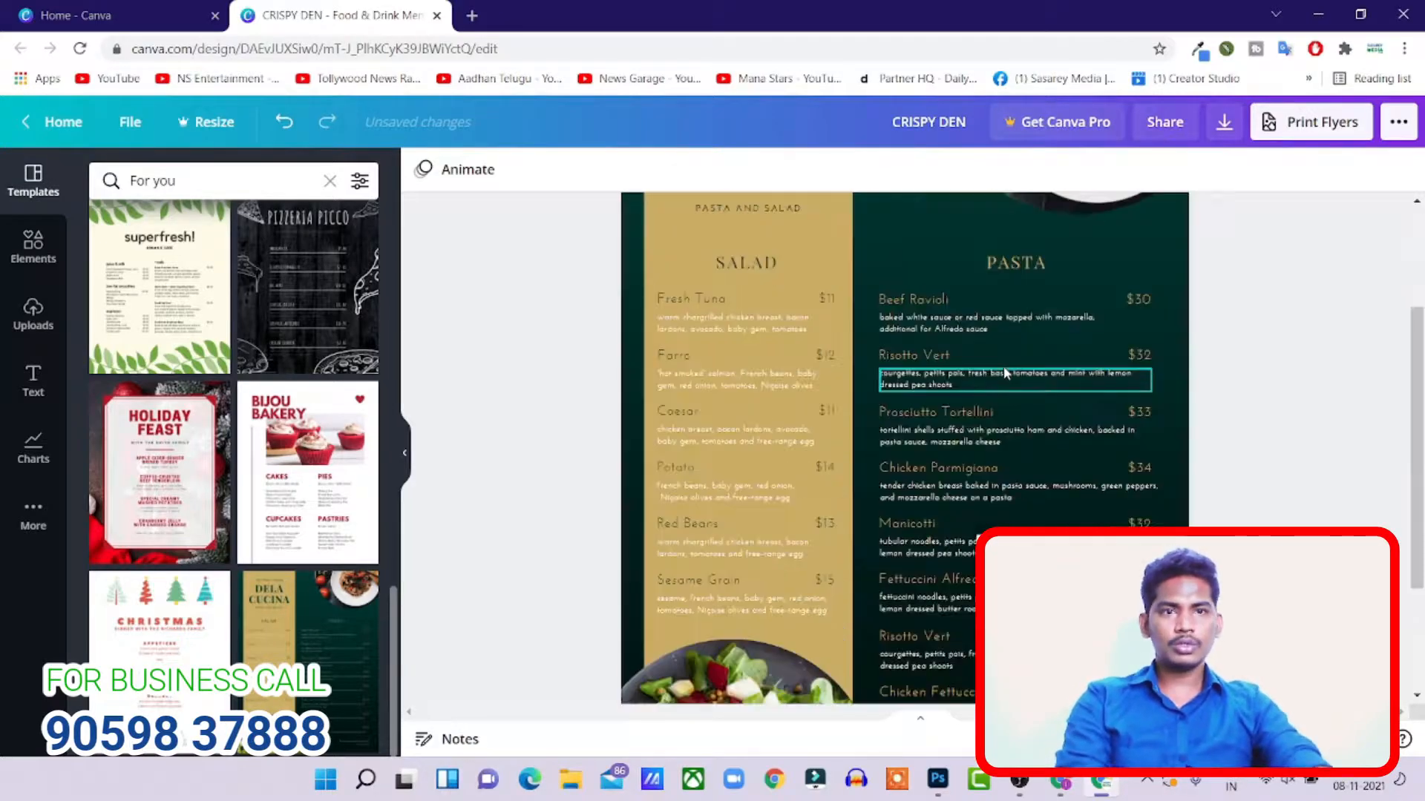
{"action": "scroll", "coordinate": [981, 377], "scroll_direction": "up", "scroll_amount": 3}
{"action": "scroll", "coordinate": [981, 377], "scroll_direction": "up", "scroll_amount": 1}
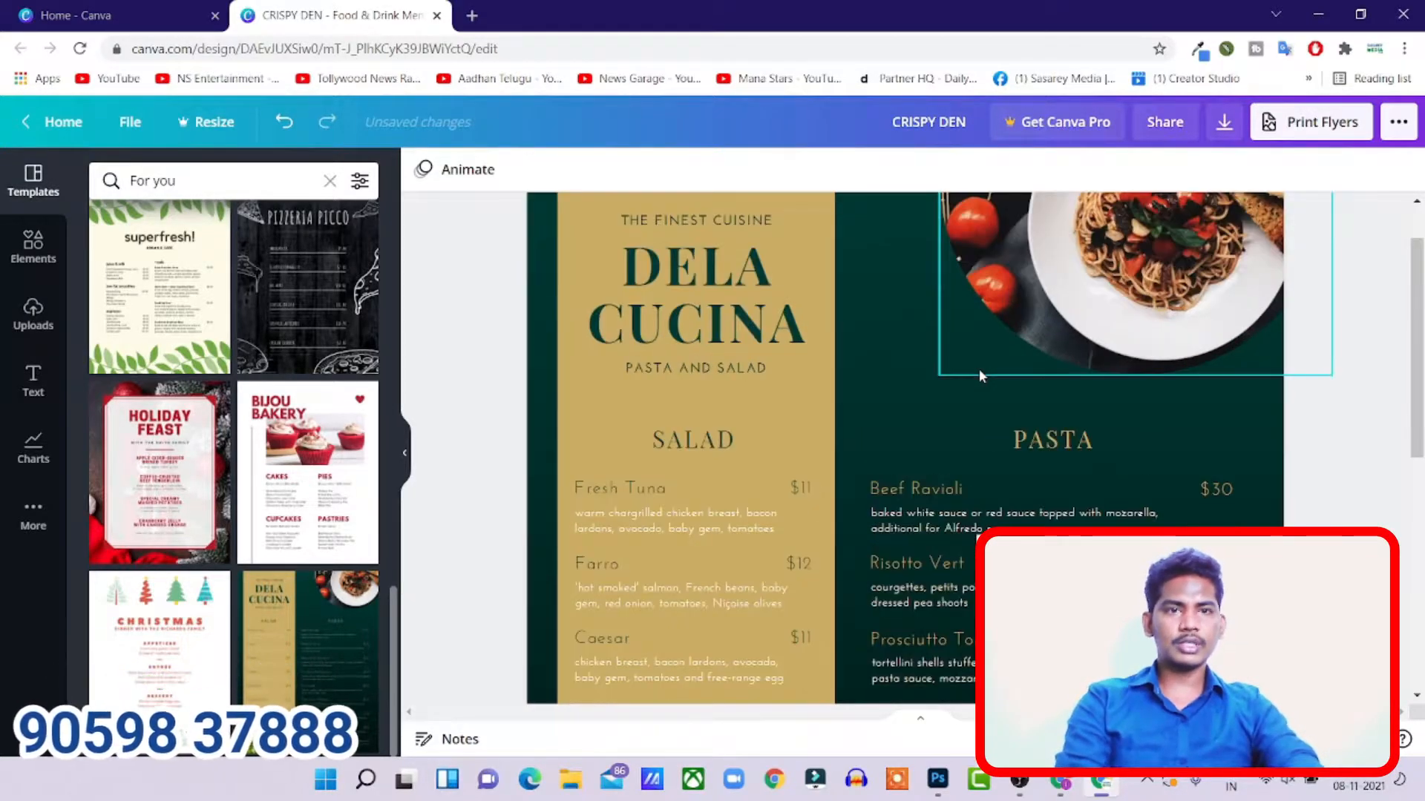
{"action": "scroll", "coordinate": [985, 380], "scroll_direction": "down", "scroll_amount": 5}
{"action": "scroll", "coordinate": [987, 382], "scroll_direction": "up", "scroll_amount": 5}
{"action": "left_click", "coordinate": [1259, 360]}
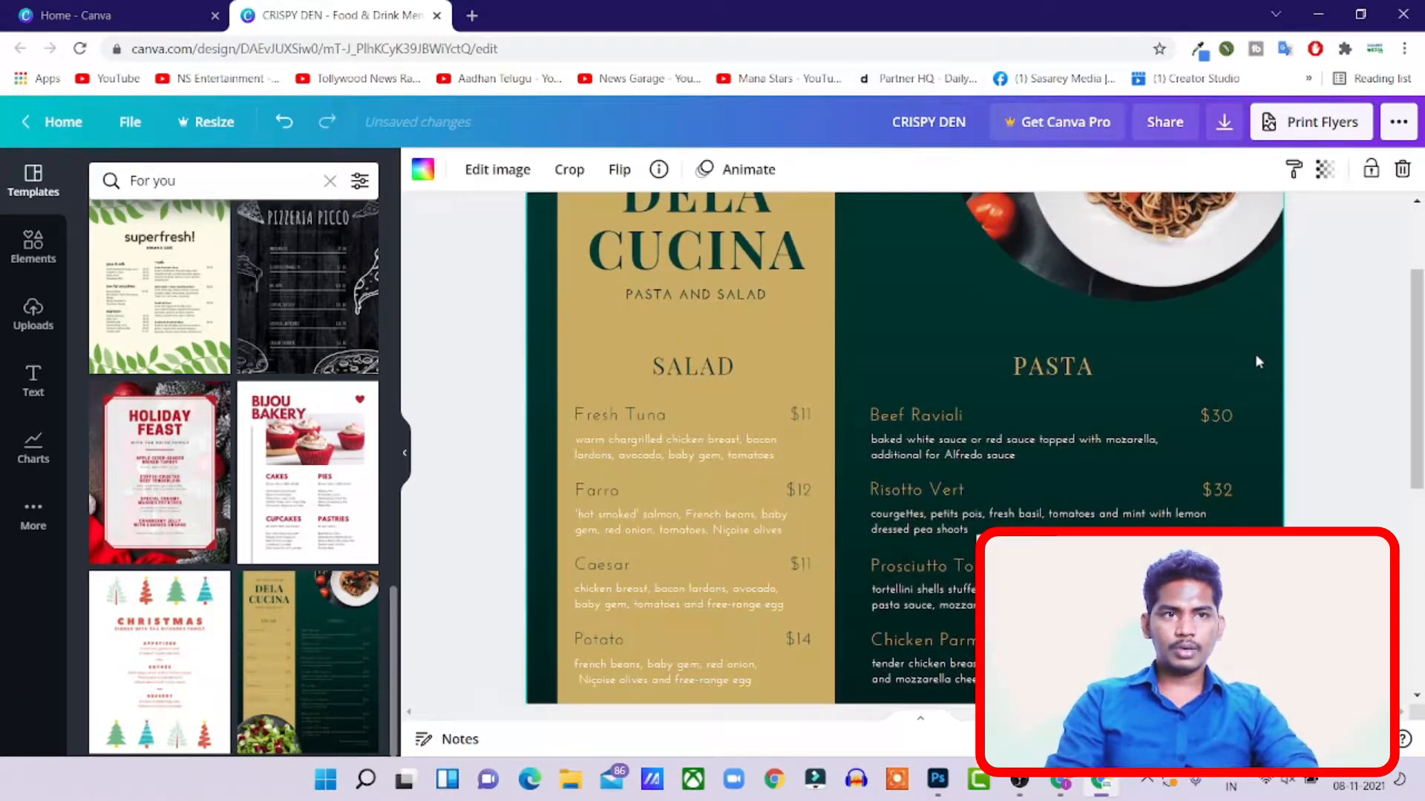
{"action": "scroll", "coordinate": [1267, 421], "scroll_direction": "up", "scroll_amount": 2}
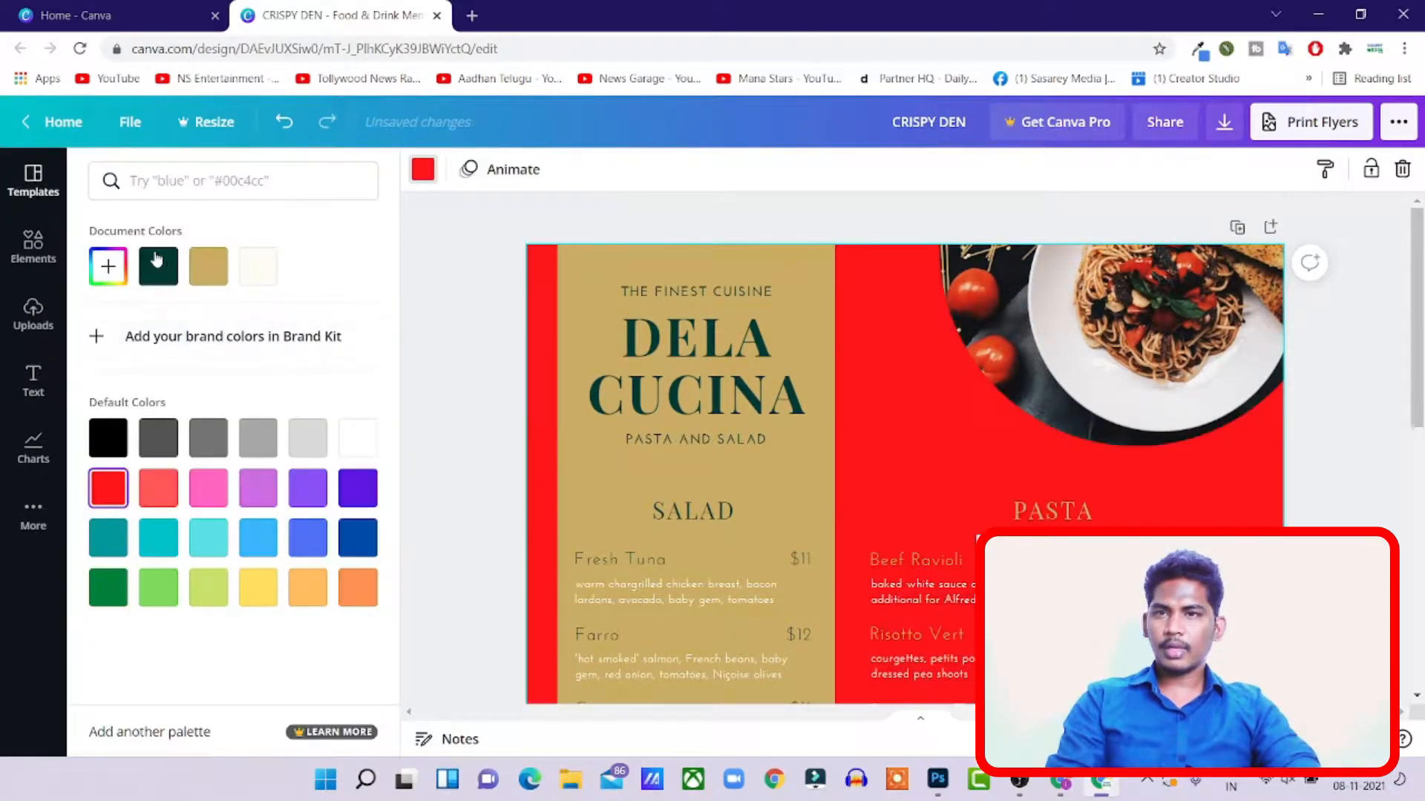
{"action": "left_click", "coordinate": [108, 268]}
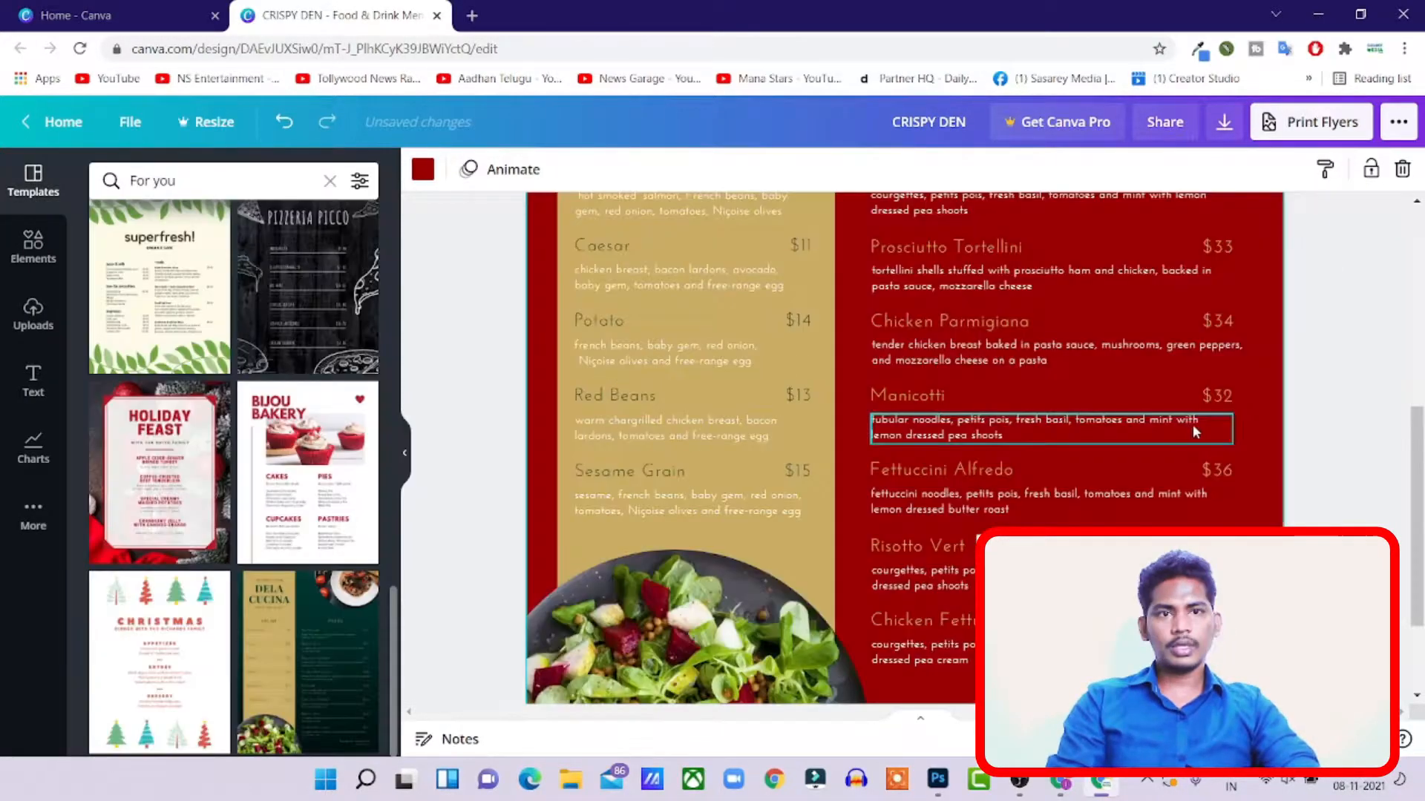
- Delete the THE FINEST CUISINE, DELA CUCINA, PASTA AND SALAD, SALAD and Fresh Tuna texts from the gold column
{"action": "scroll", "coordinate": [1250, 446], "scroll_direction": "up", "scroll_amount": 5}
{"action": "scroll", "coordinate": [1342, 288], "scroll_direction": "up", "scroll_amount": 3}
{"action": "left_click", "coordinate": [678, 293]}
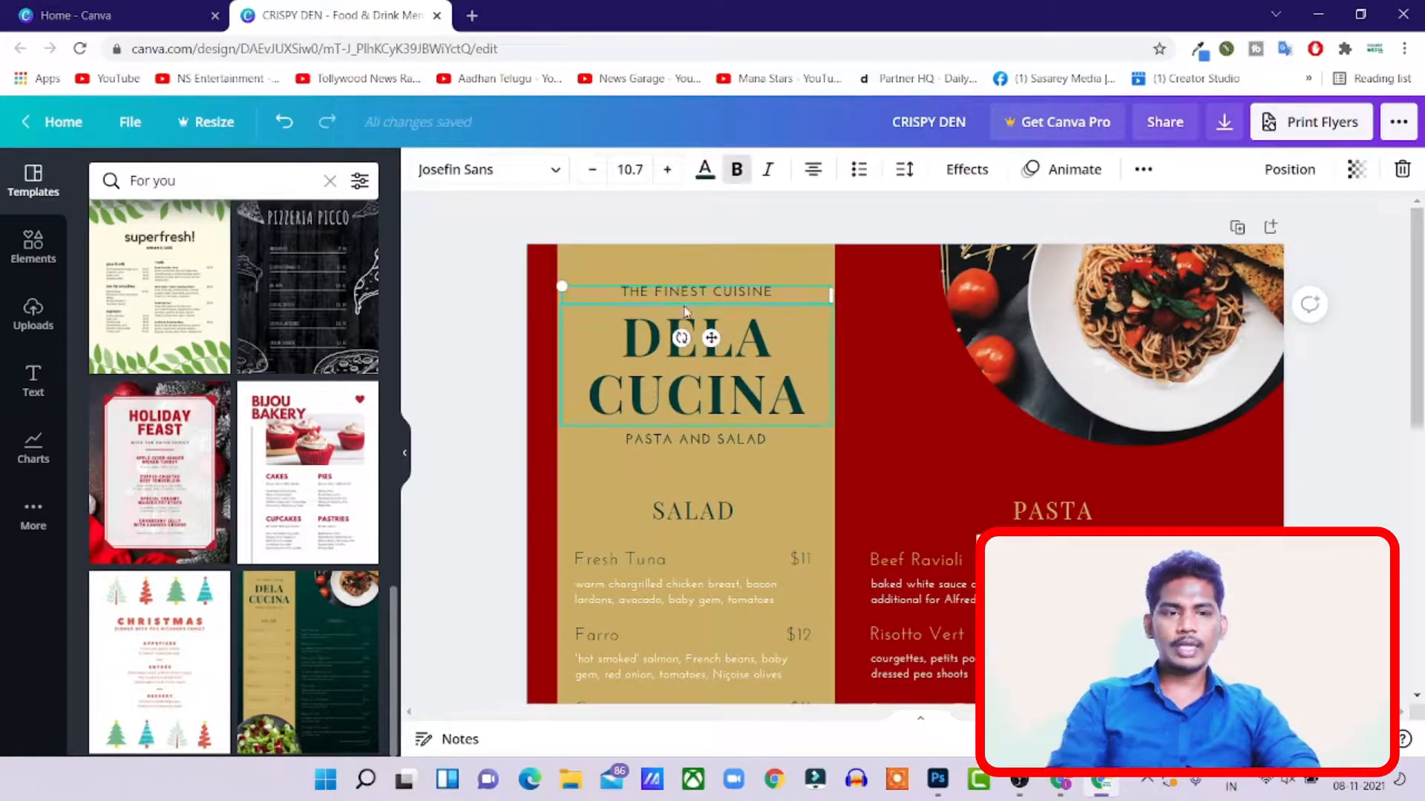
{"action": "key", "text": "Delete"}
{"action": "left_click", "coordinate": [693, 371]}
{"action": "key", "text": "Delete"}
{"action": "left_click", "coordinate": [695, 438]}
{"action": "key", "text": "Delete"}
{"action": "left_click", "coordinate": [694, 508]}
{"action": "key", "text": "Delete"}
{"action": "left_click", "coordinate": [698, 568]}
{"action": "key", "text": "Delete"}
- Lock the gold column panel and the dark red page background in place
{"action": "scroll", "coordinate": [697, 568], "scroll_direction": "down", "scroll_amount": 4}
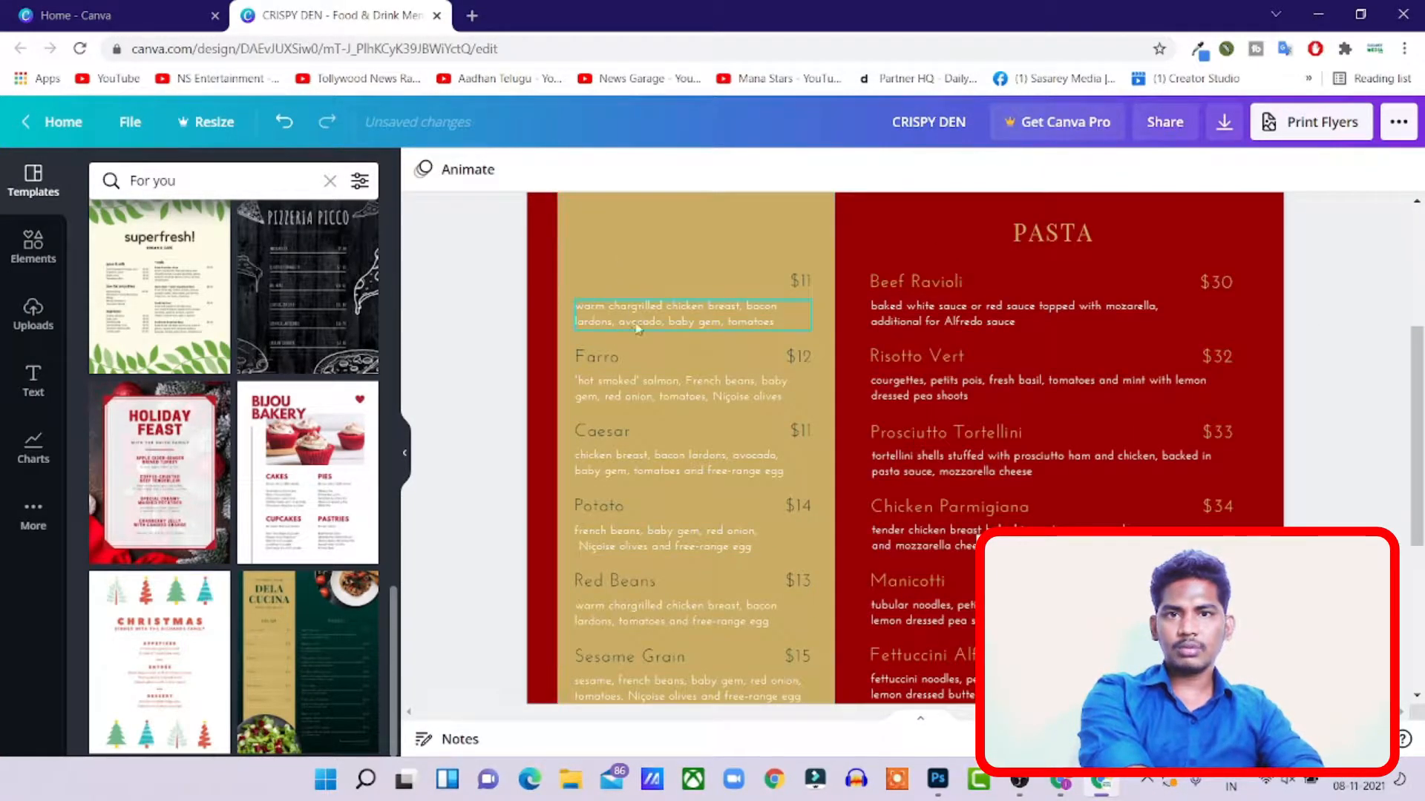
{"action": "mouse_move", "coordinate": [598, 261]}
{"action": "left_mouse_down"}
{"action": "mouse_move", "coordinate": [657, 265]}
{"action": "mouse_move", "coordinate": [594, 280]}
{"action": "left_mouse_up"}
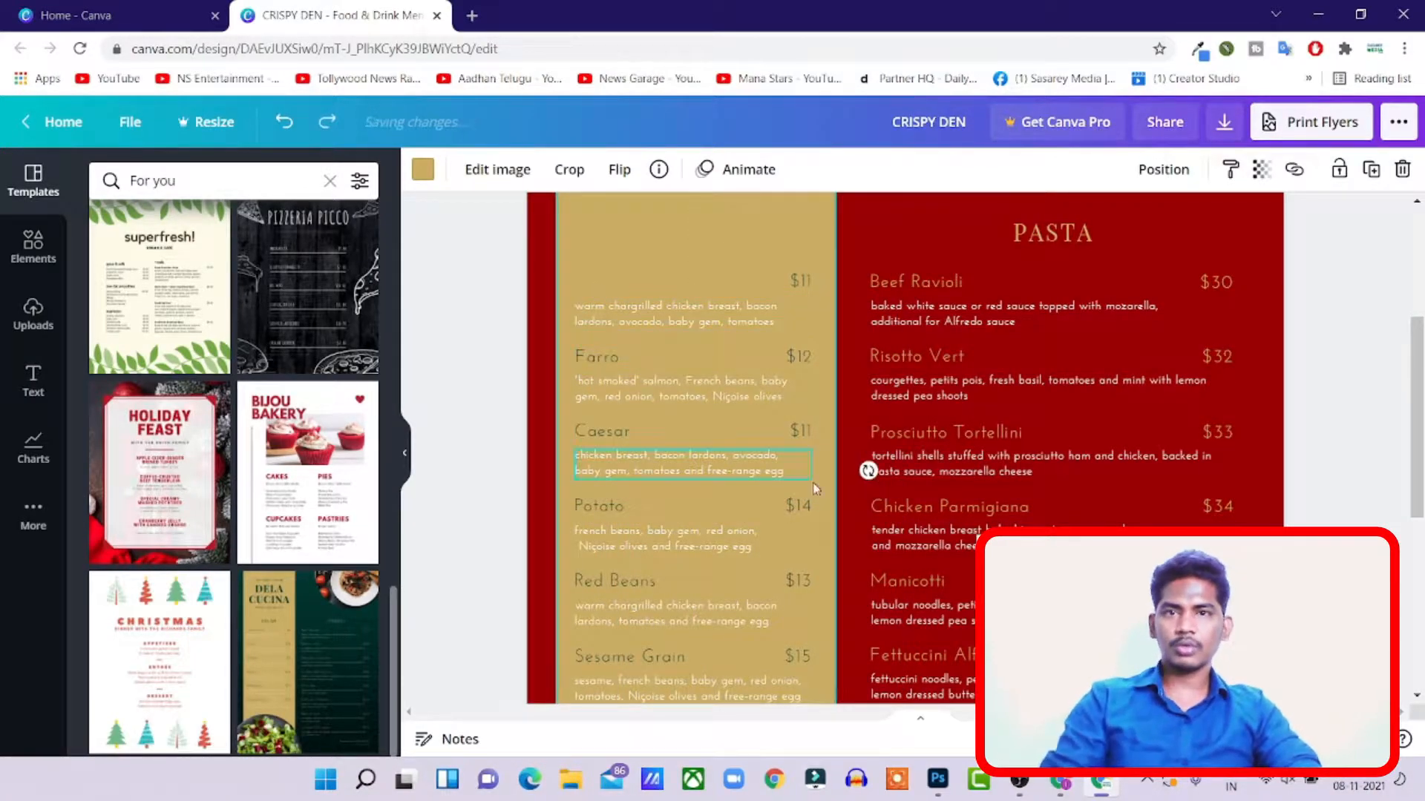
{"action": "left_click", "coordinate": [1343, 177]}
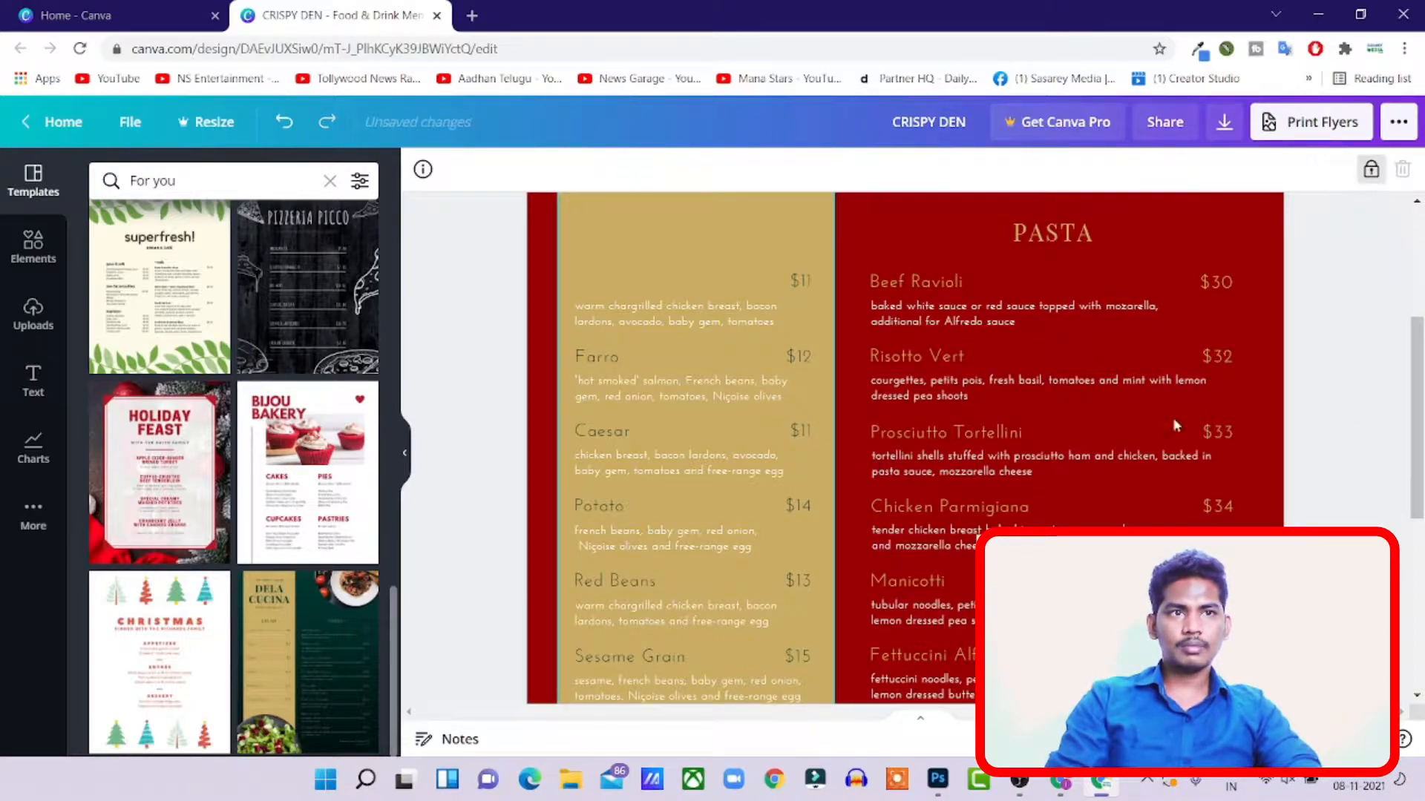
{"action": "left_click", "coordinate": [877, 239]}
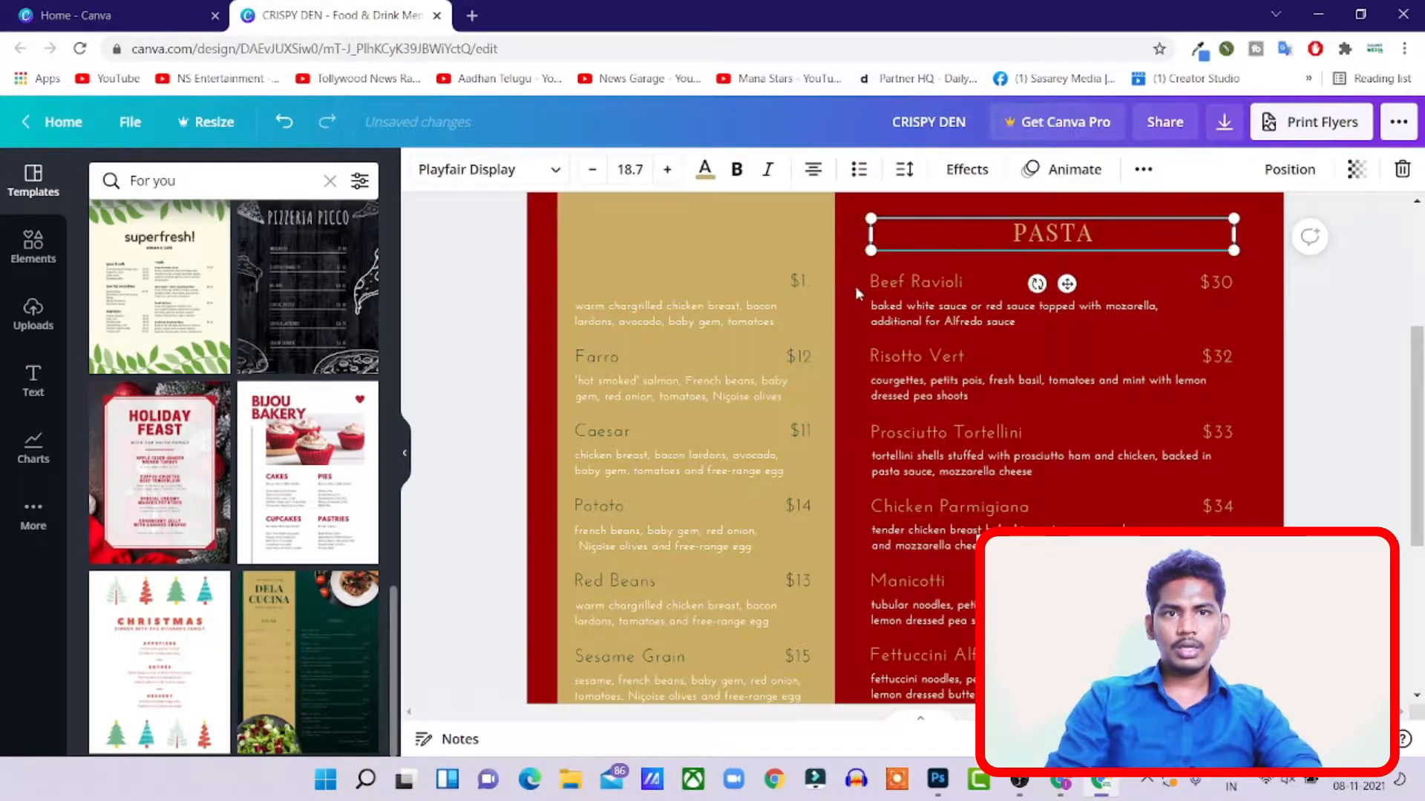
{"action": "left_click", "coordinate": [859, 315]}
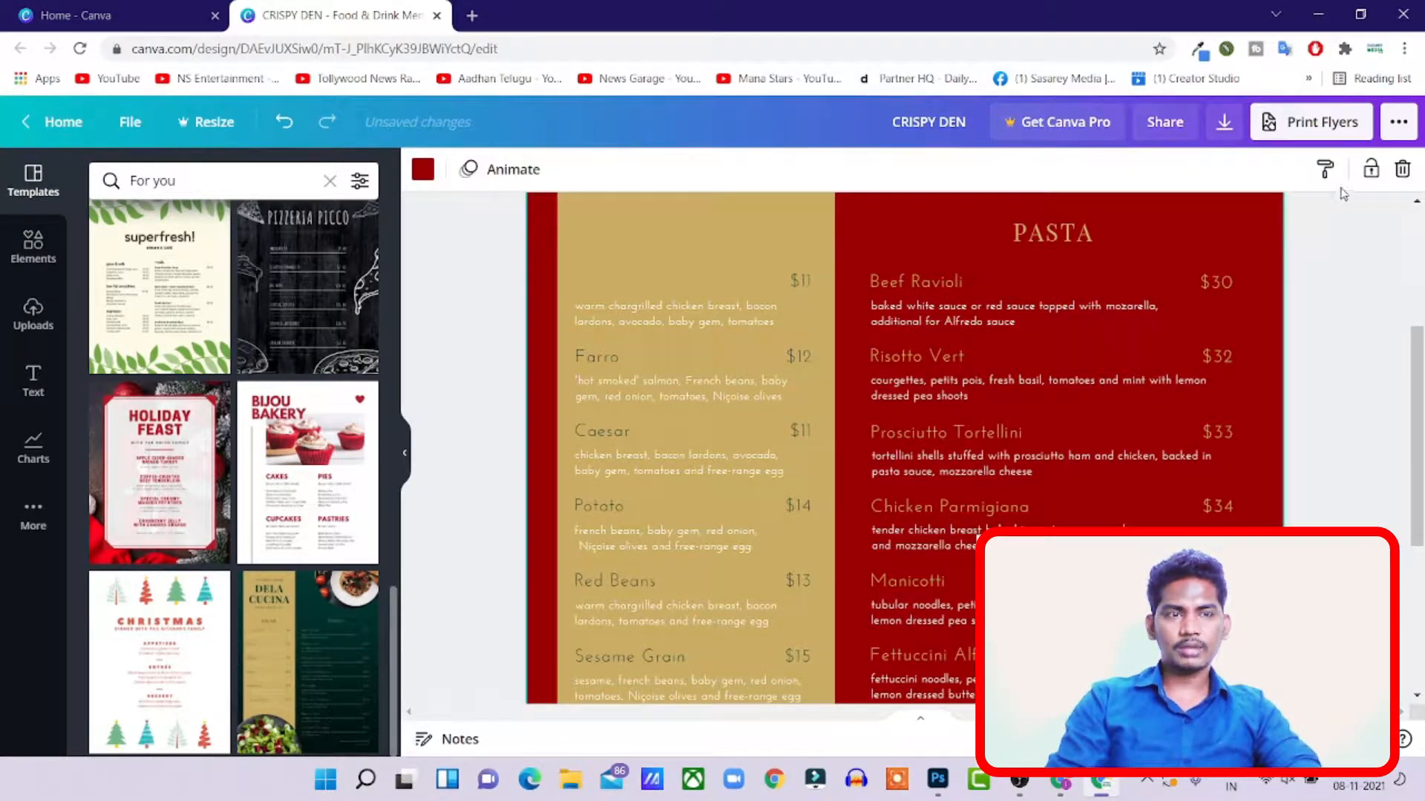
{"action": "left_click", "coordinate": [1370, 171]}
- Delete the gold column's menu texts from the first $11 price through Red Beans, including their descriptions and prices
{"action": "scroll", "coordinate": [1336, 351], "scroll_direction": "up", "scroll_amount": 4}
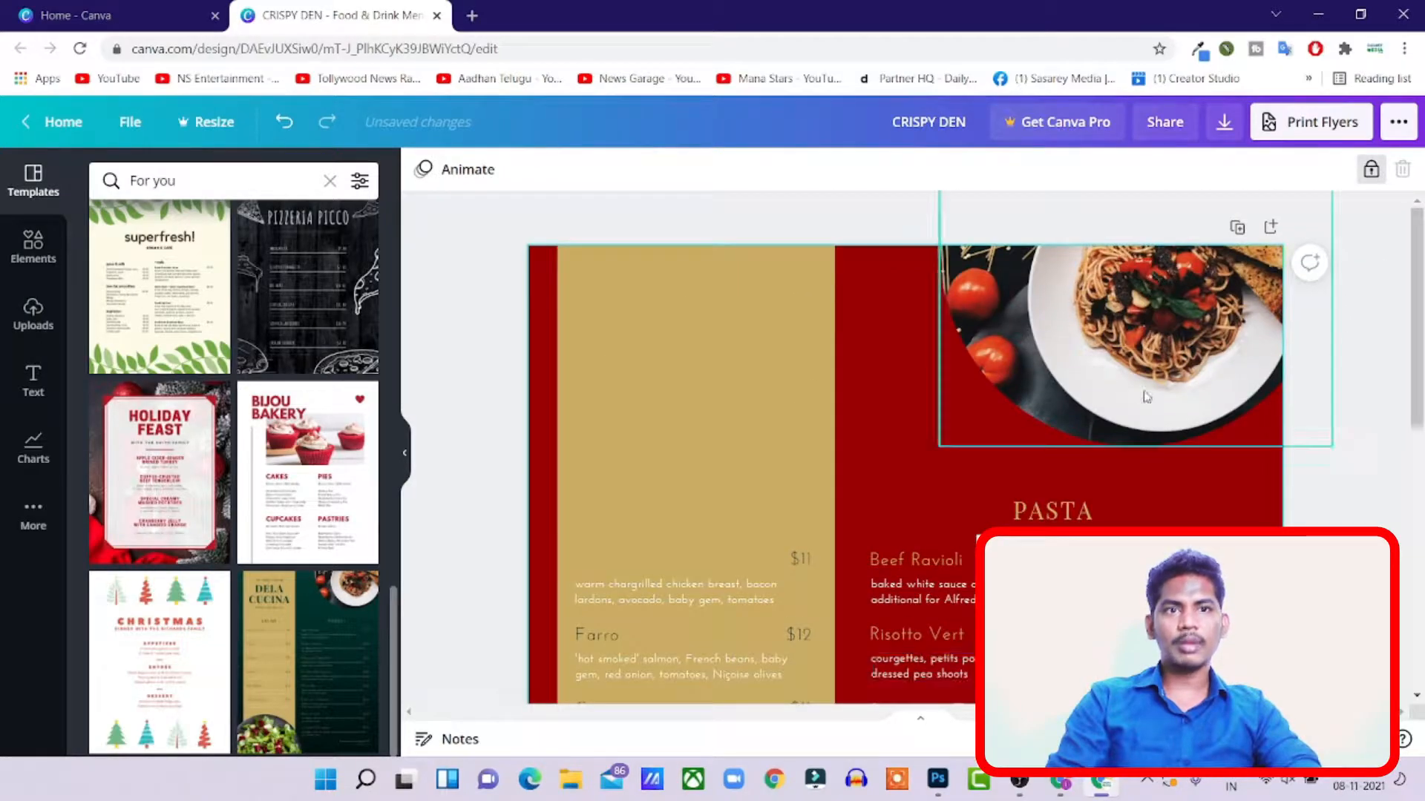
{"action": "left_click", "coordinate": [1013, 428]}
{"action": "scroll", "coordinate": [1013, 428], "scroll_direction": "down", "scroll_amount": 9}
{"action": "scroll", "coordinate": [779, 521], "scroll_direction": "up", "scroll_amount": 6}
{"action": "scroll", "coordinate": [779, 521], "scroll_direction": "up", "scroll_amount": 2}
{"action": "left_click_drag", "start_coordinate": [588, 369], "coordinate": [663, 490]}
{"action": "scroll", "coordinate": [663, 492], "scroll_direction": "down", "scroll_amount": 4}
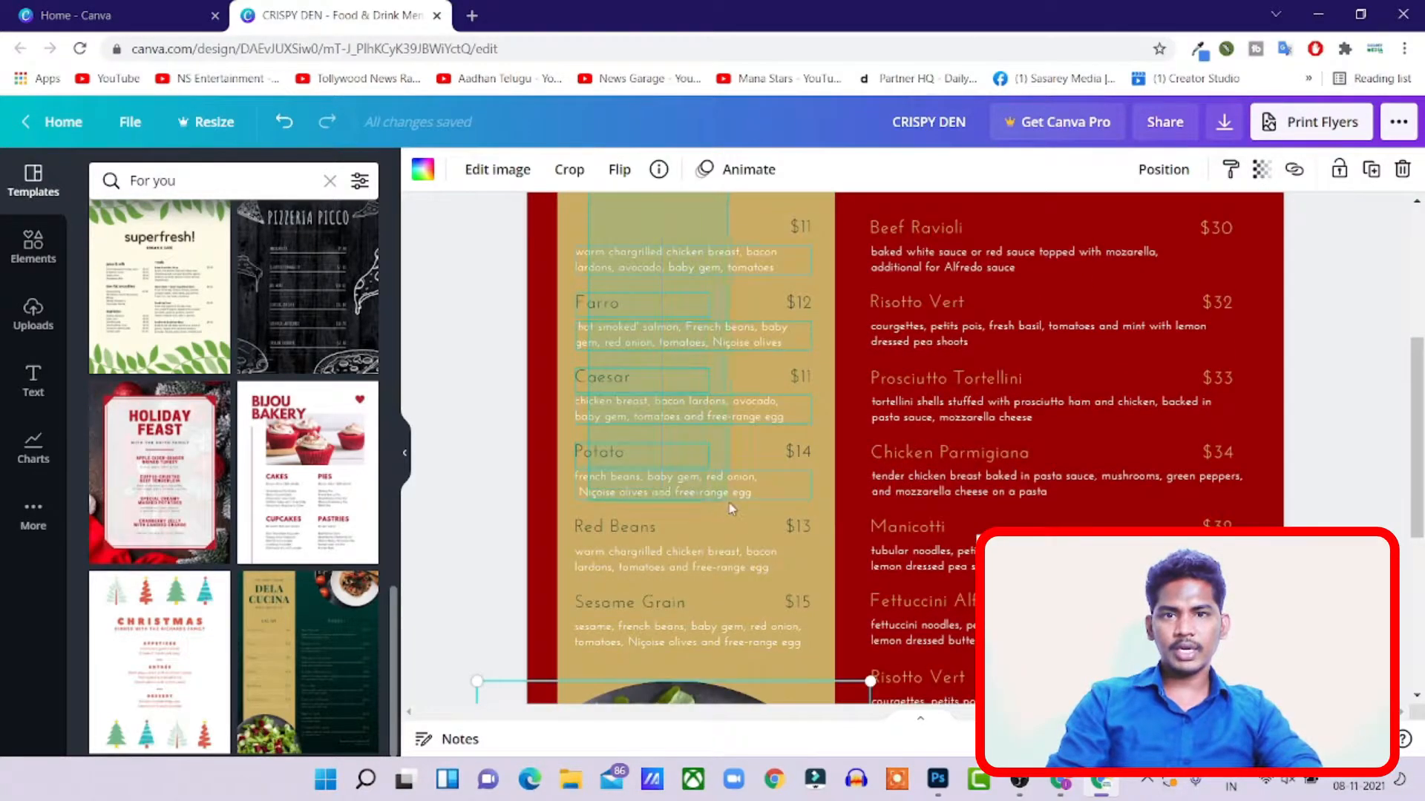
{"action": "left_click_drag", "start_coordinate": [809, 567], "coordinate": [809, 568]}
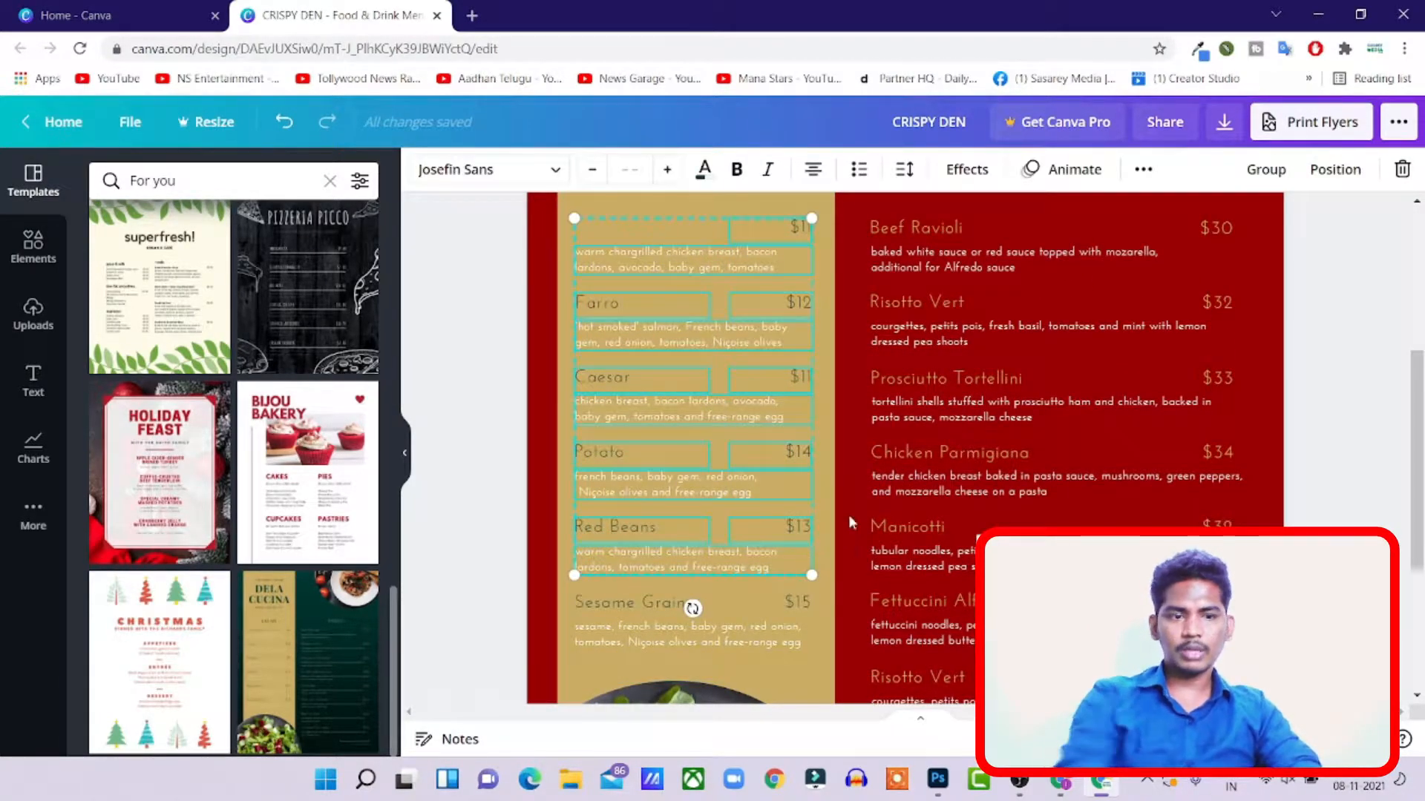
{"action": "key", "text": "Delete"}
{"action": "left_click_drag", "start_coordinate": [549, 596], "coordinate": [807, 640]}
{"action": "scroll", "coordinate": [954, 520], "scroll_direction": "up", "scroll_amount": 5}
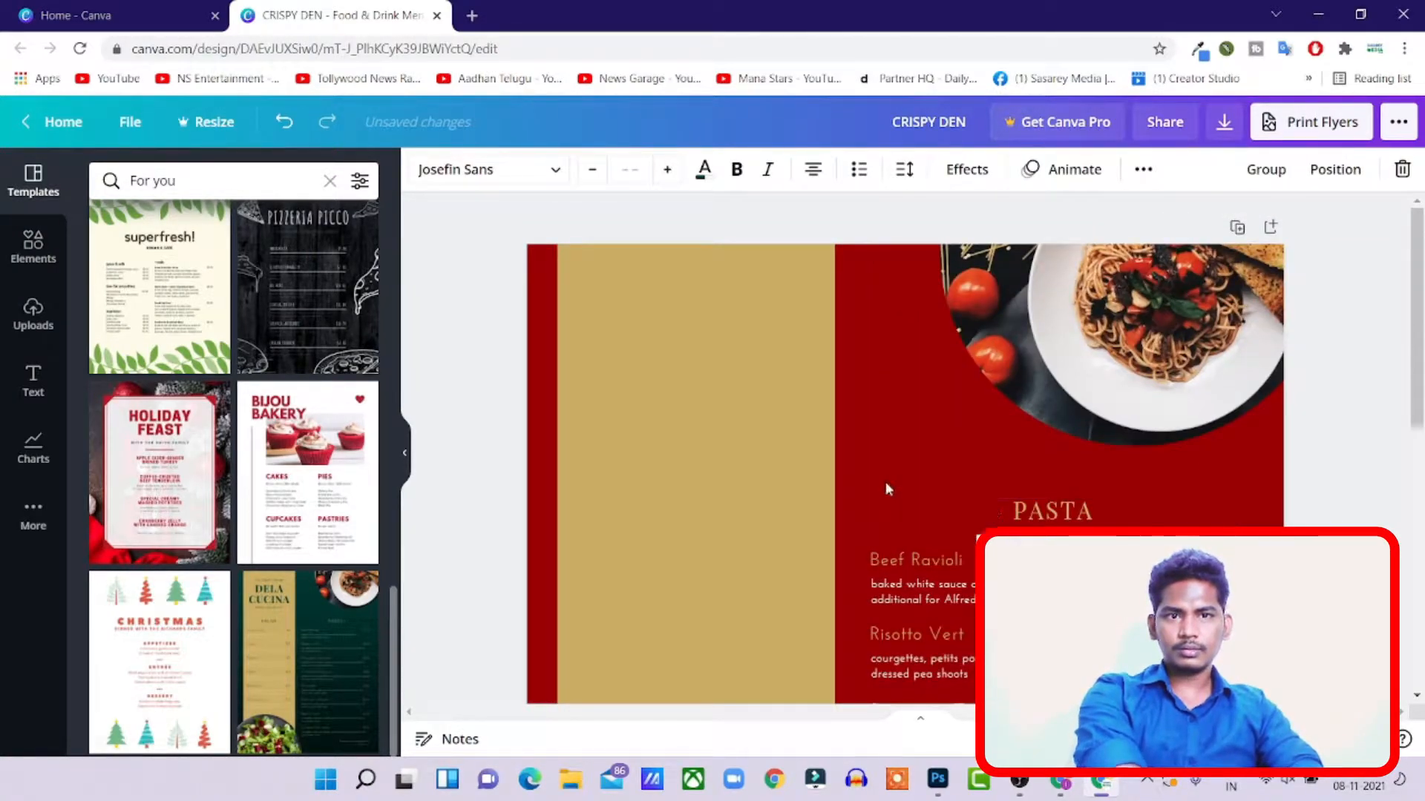
- Lock the salad photo below the gold column so it stays out of area selections
{"action": "left_click", "coordinate": [983, 522]}
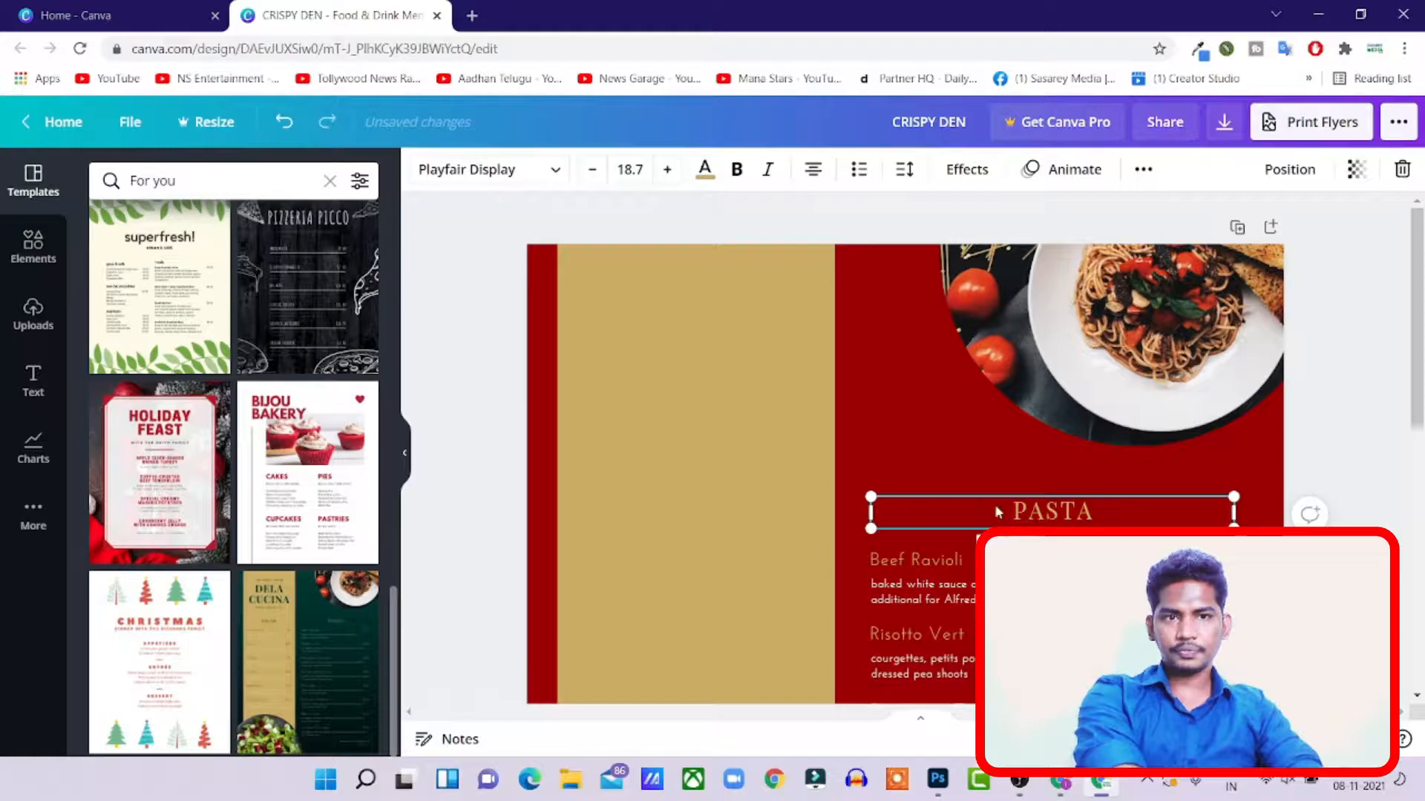
{"action": "scroll", "coordinate": [1000, 512], "scroll_direction": "down", "scroll_amount": 5}
{"action": "scroll", "coordinate": [958, 461], "scroll_direction": "up", "scroll_amount": 3}
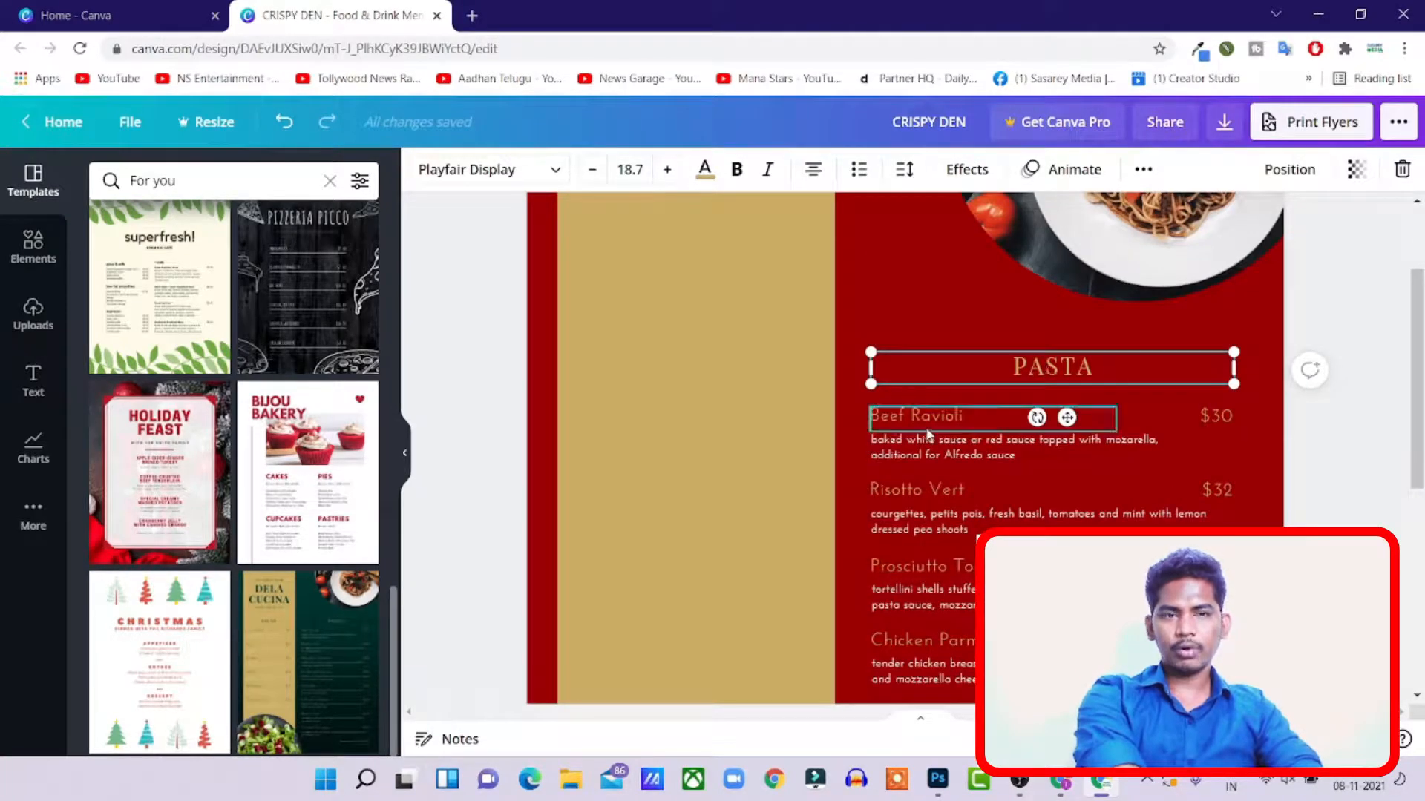
{"action": "left_click_drag", "start_coordinate": [855, 414], "coordinate": [1215, 393]}
{"action": "scroll", "coordinate": [948, 516], "scroll_direction": "down", "scroll_amount": 1}
{"action": "scroll", "coordinate": [1186, 531], "scroll_direction": "down", "scroll_amount": 3}
{"action": "left_click", "coordinate": [738, 635]}
{"action": "left_click", "coordinate": [1337, 170]}
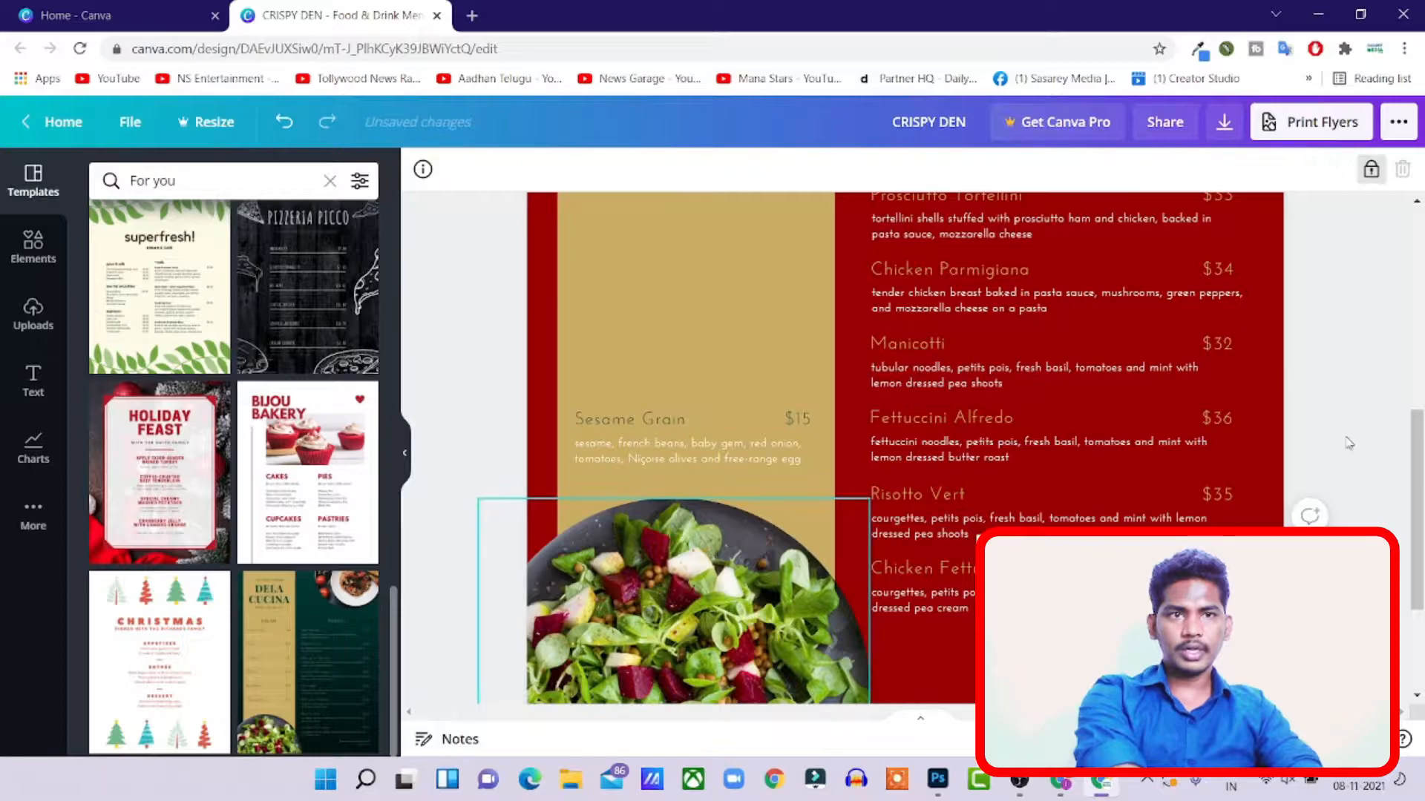
{"action": "left_click", "coordinate": [1335, 399]}
- Delete the PASTA heading together with all the pasta dishes, descriptions and prices on the red area
{"action": "scroll", "coordinate": [928, 400], "scroll_direction": "up", "scroll_amount": 5}
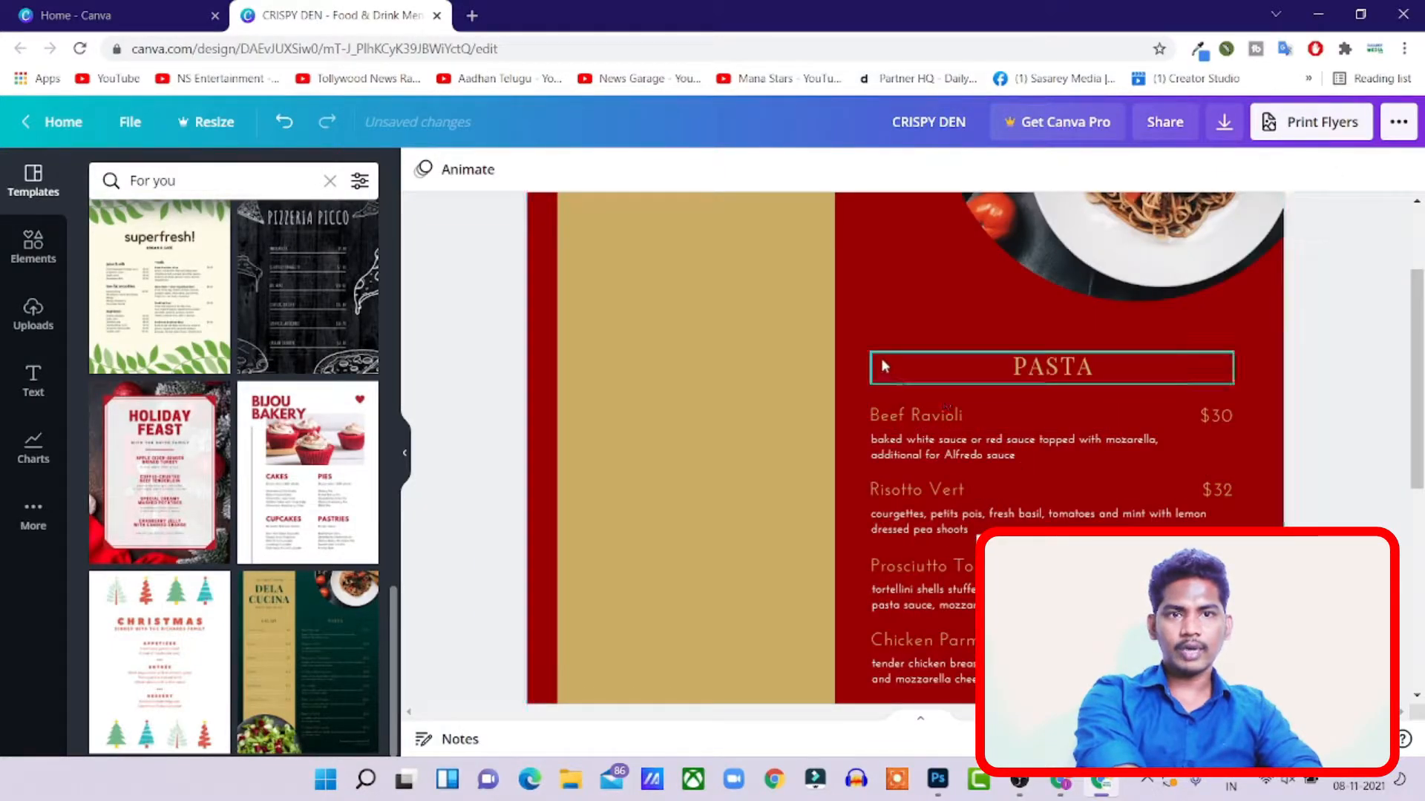
{"action": "left_click_drag", "start_coordinate": [874, 377], "coordinate": [1240, 500]}
{"action": "key", "text": "Delete"}
{"action": "scroll", "coordinate": [1232, 499], "scroll_direction": "up", "scroll_amount": 5}
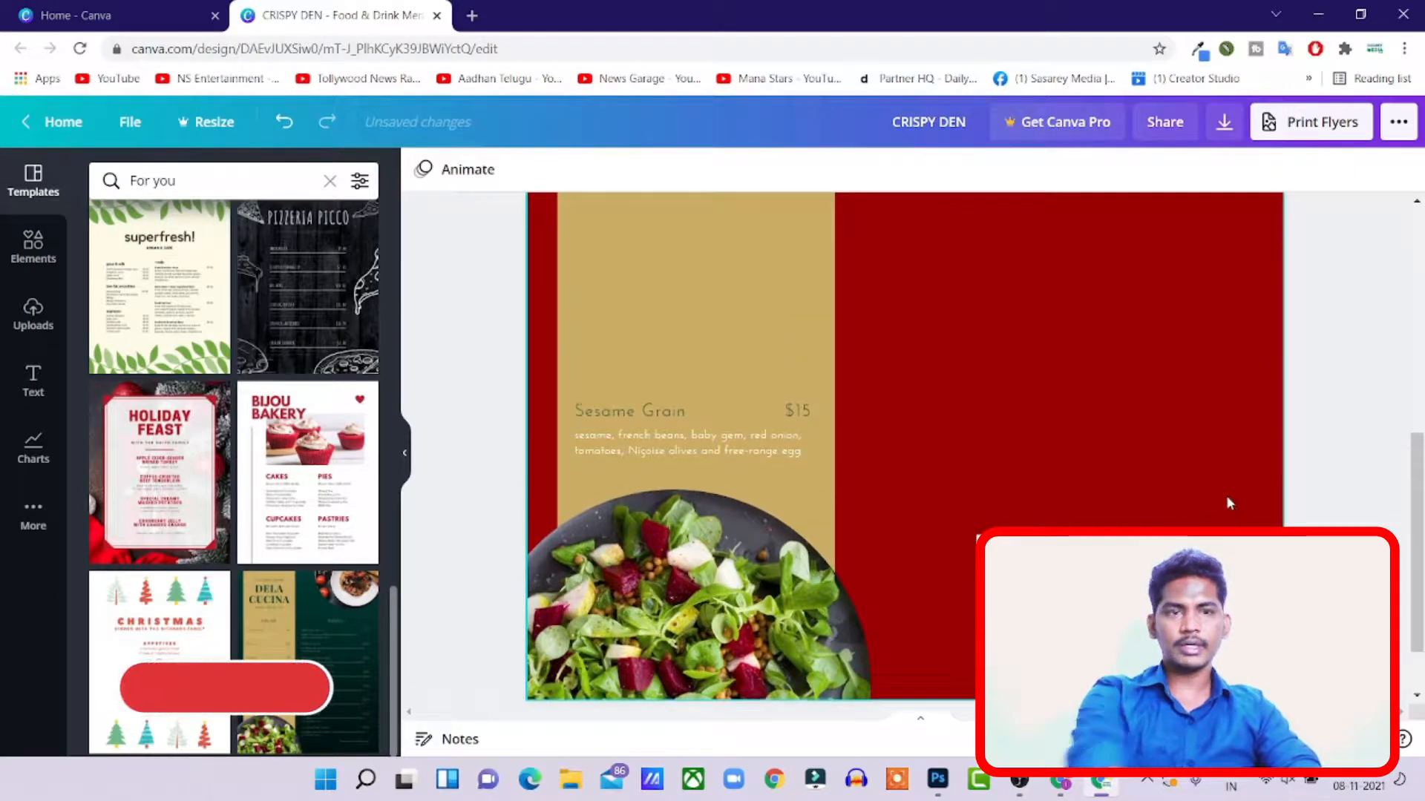
{"action": "left_click", "coordinate": [710, 405]}
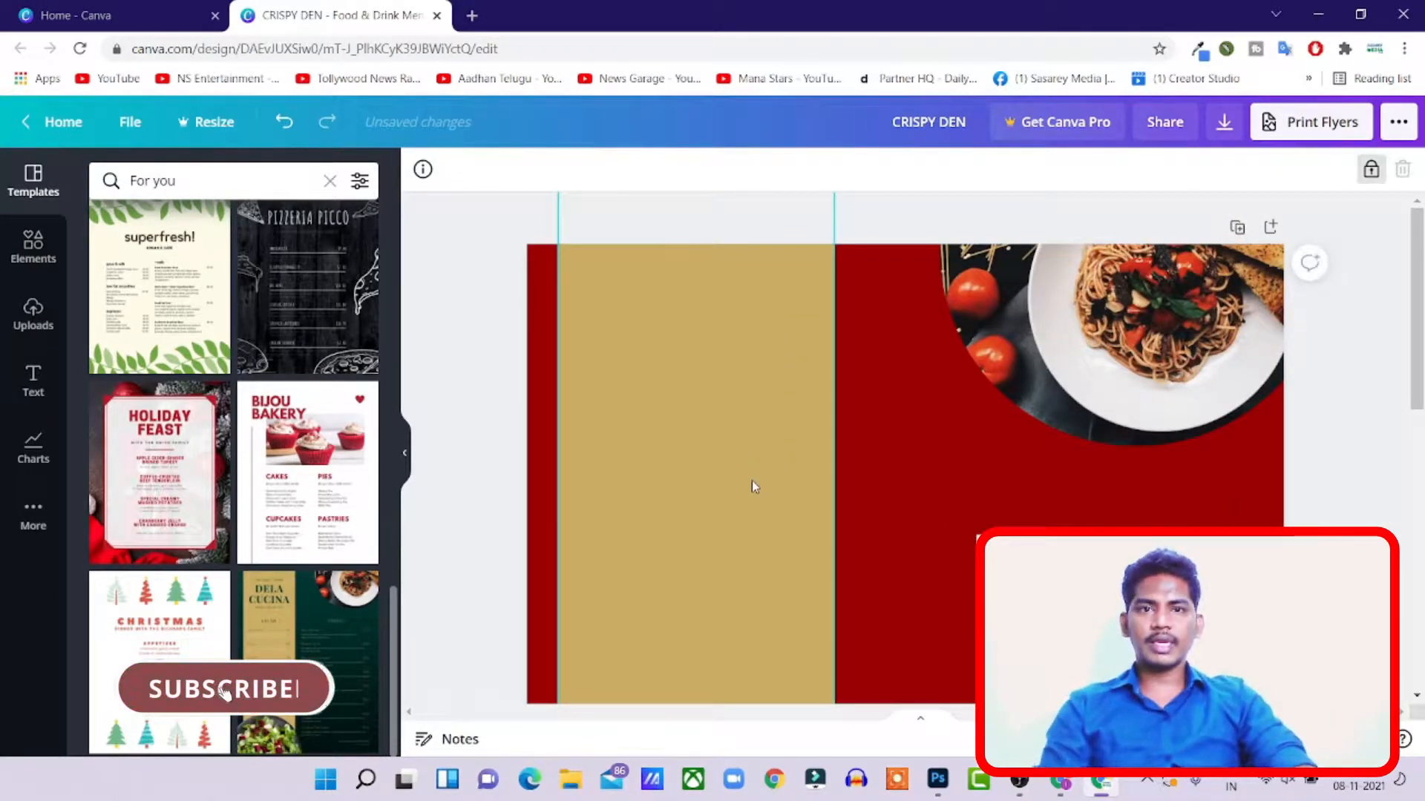
{"action": "scroll", "coordinate": [1093, 386], "scroll_direction": "down", "scroll_amount": 3}
- Switch to WhatsApp Web and view the Crispy Den logo image from the chat at full size
{"action": "left_click", "coordinate": [1093, 387]}
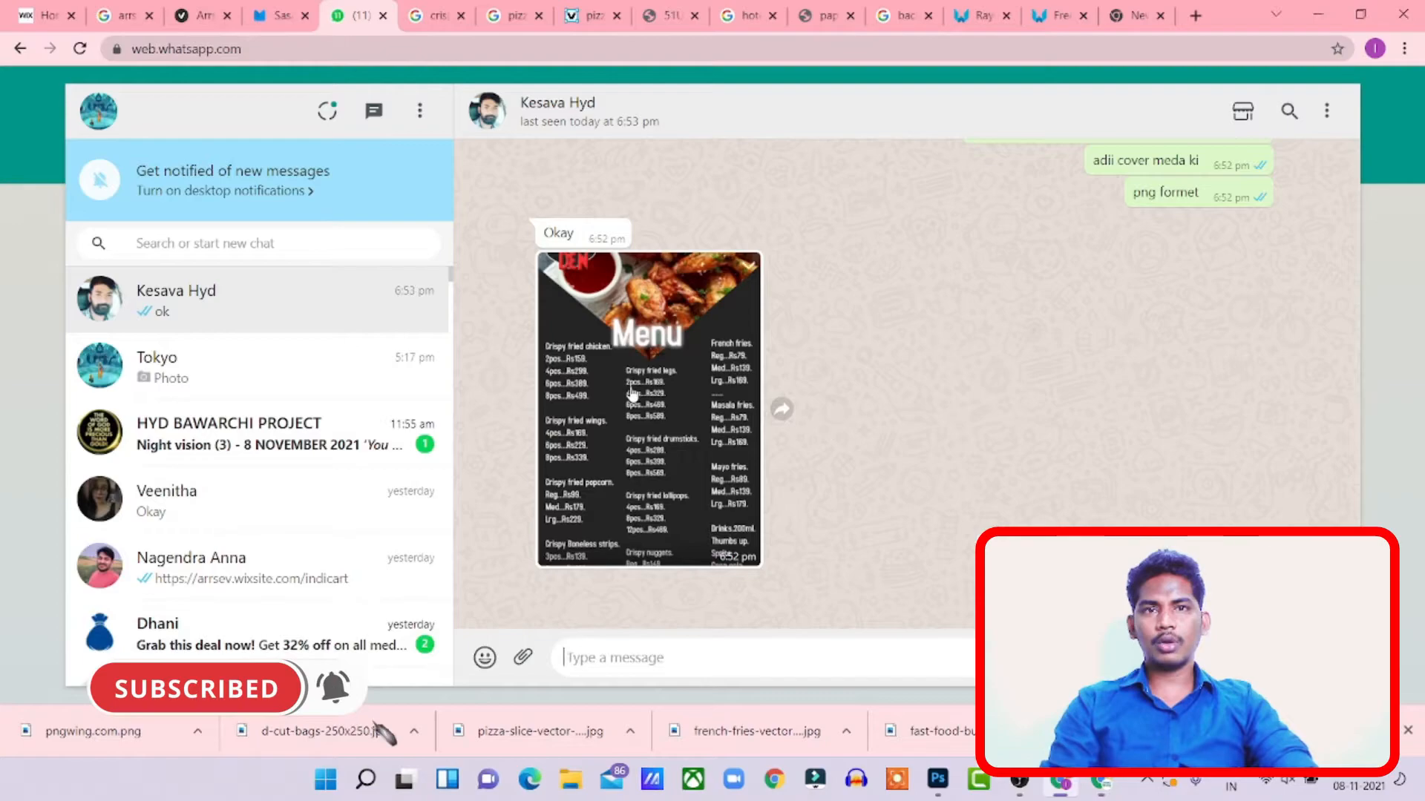
{"action": "scroll", "coordinate": [813, 367], "scroll_direction": "up", "scroll_amount": 2}
{"action": "left_click", "coordinate": [1182, 270]}
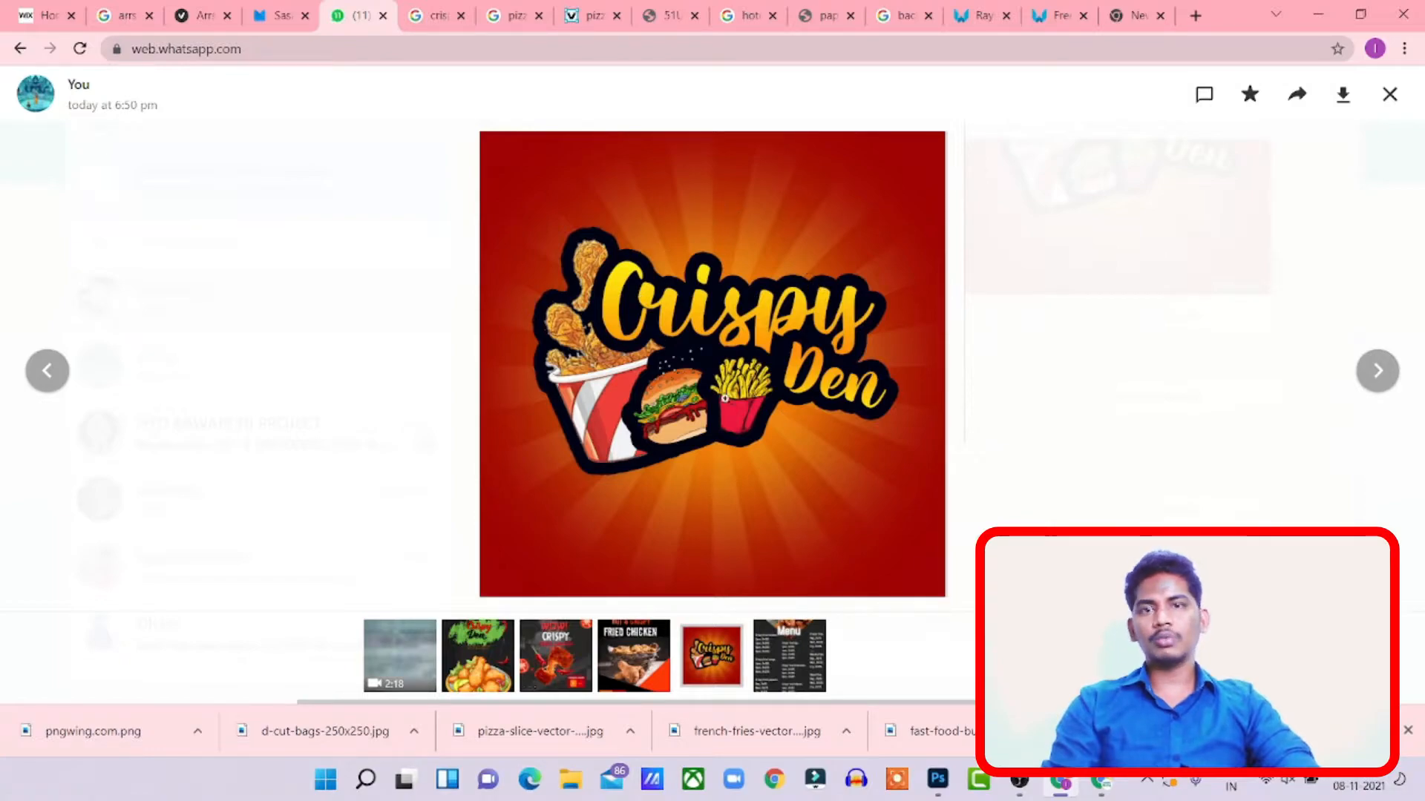
- Return to Canva and unlock the gold column panel
{"action": "key", "text": "alt+Tab"}
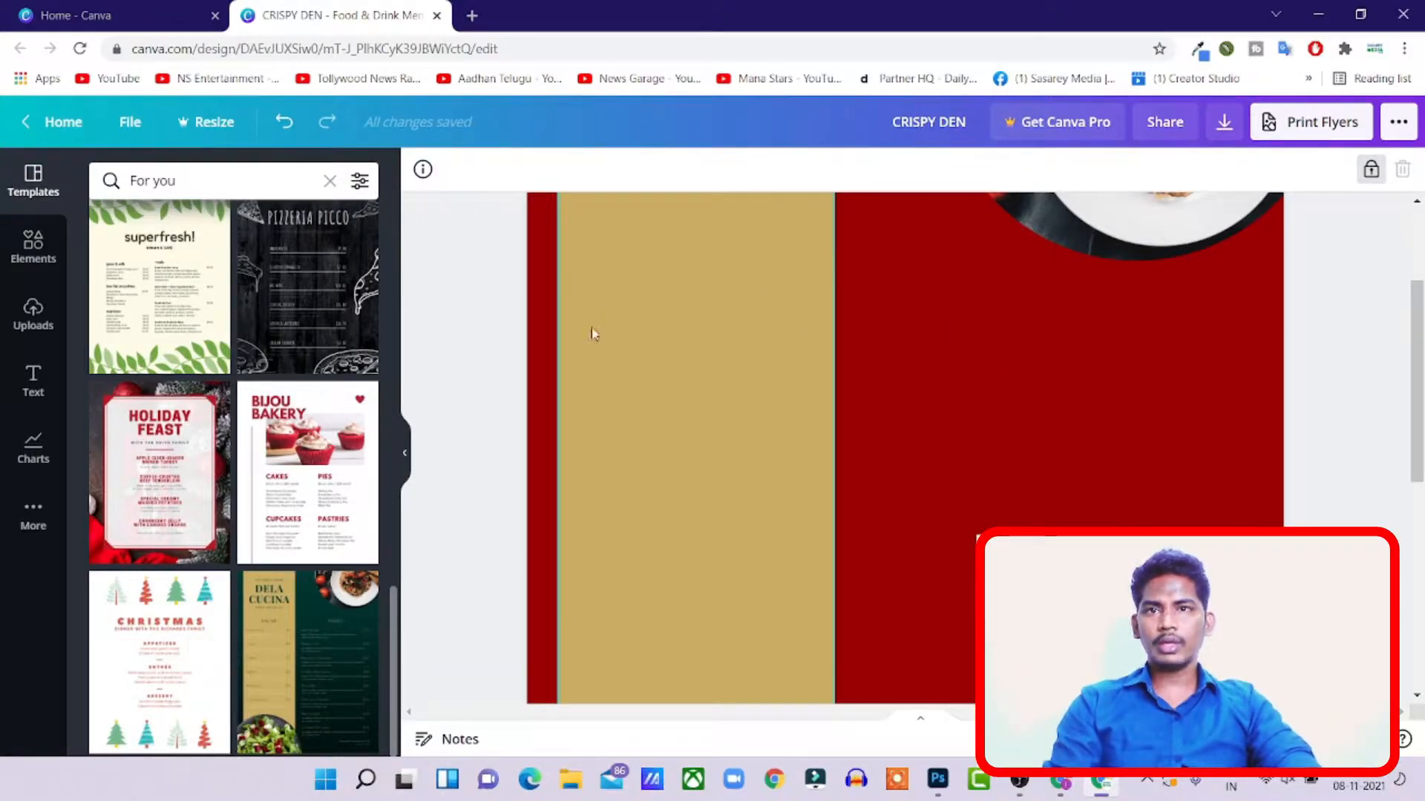
{"action": "scroll", "coordinate": [688, 369], "scroll_direction": "up", "scroll_amount": 3}
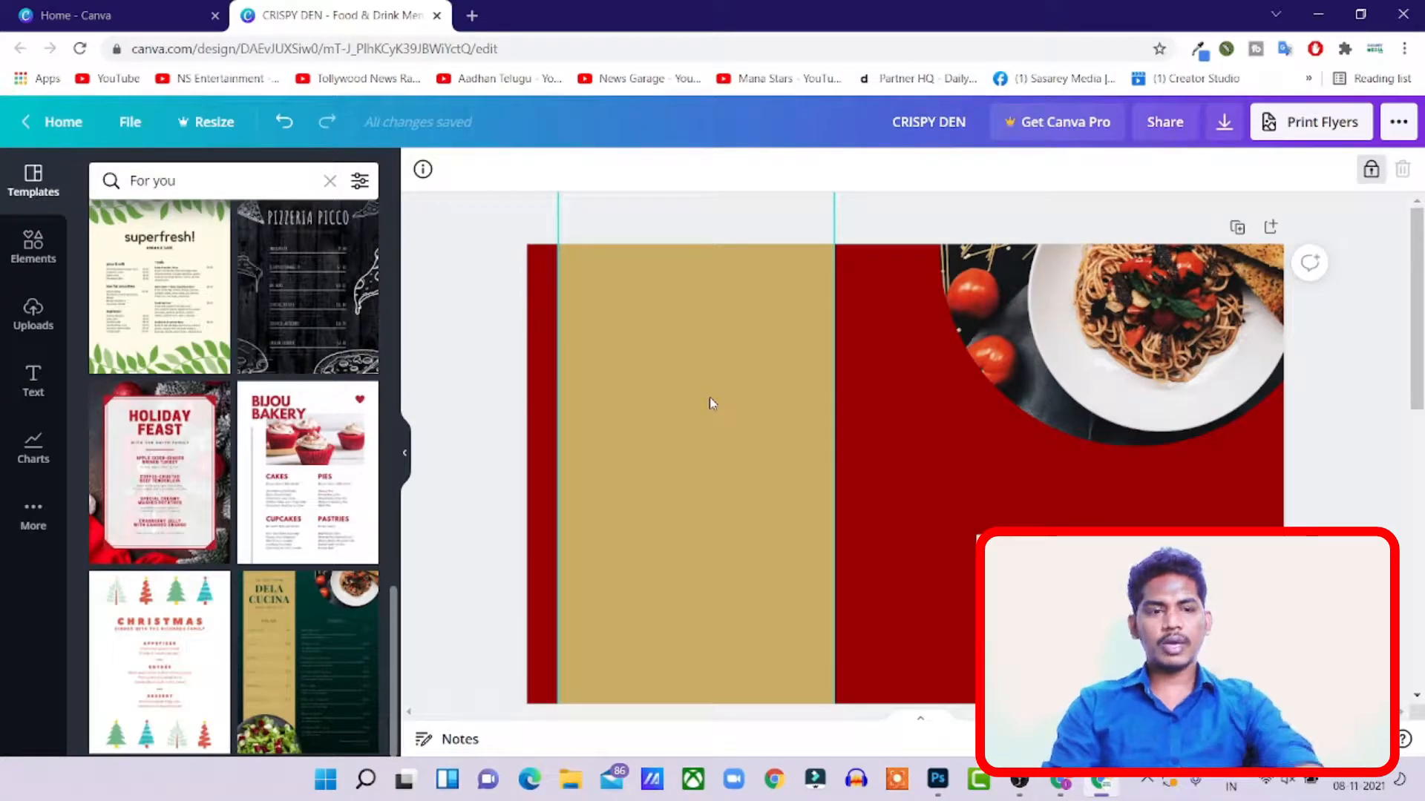
{"action": "left_click", "coordinate": [1371, 169]}
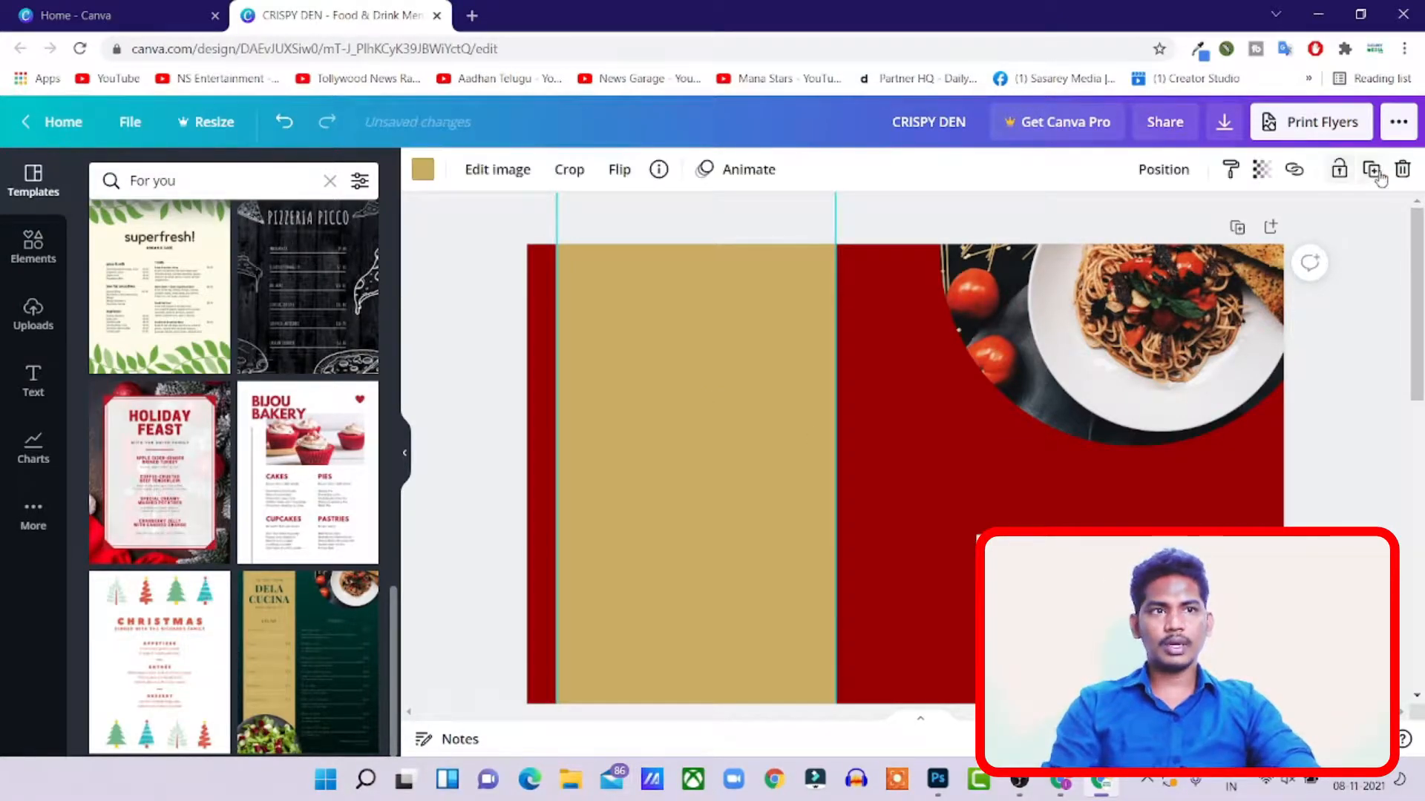
- Change the gold panel to the custom orange #FF5C00 and review the whole page
{"action": "left_click", "coordinate": [427, 172]}
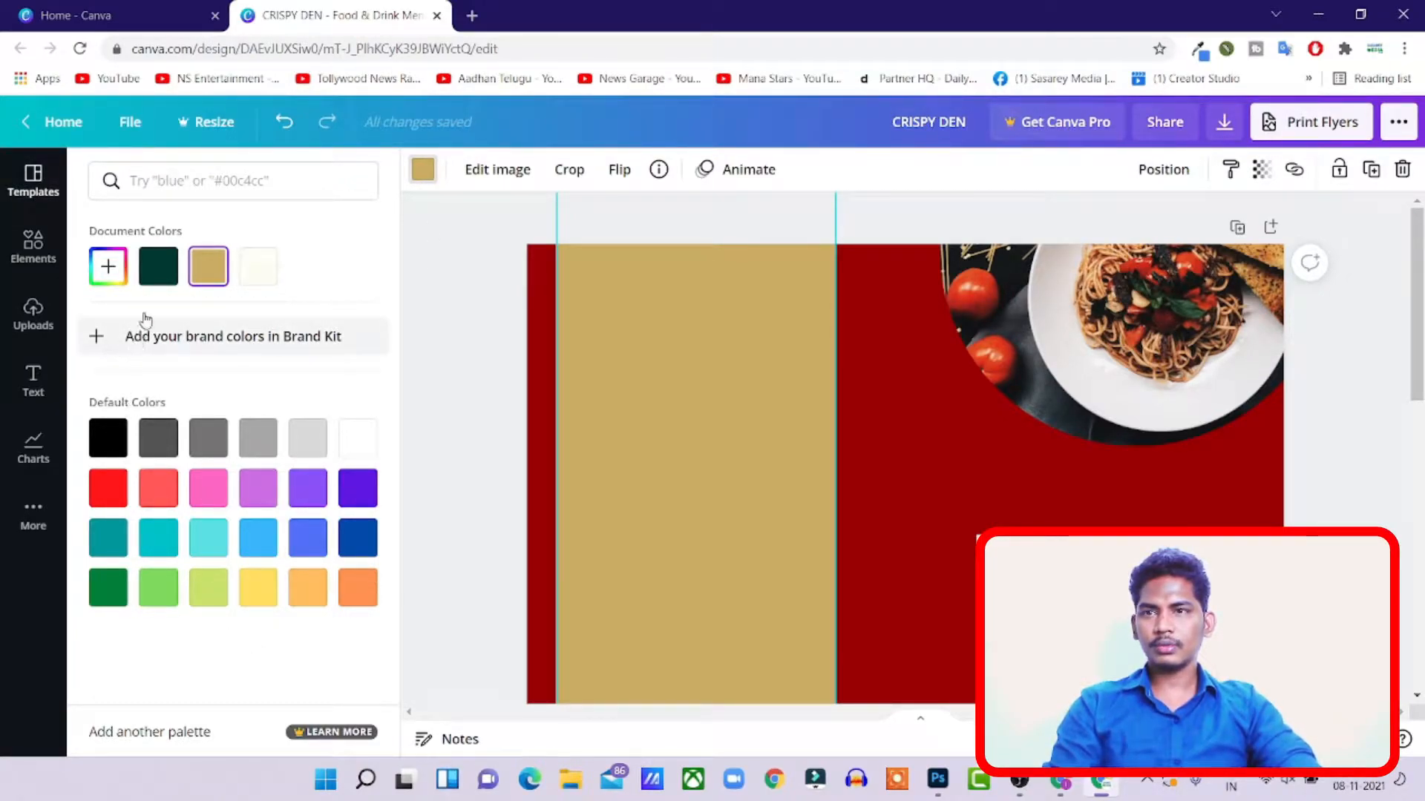
{"action": "left_click", "coordinate": [108, 271]}
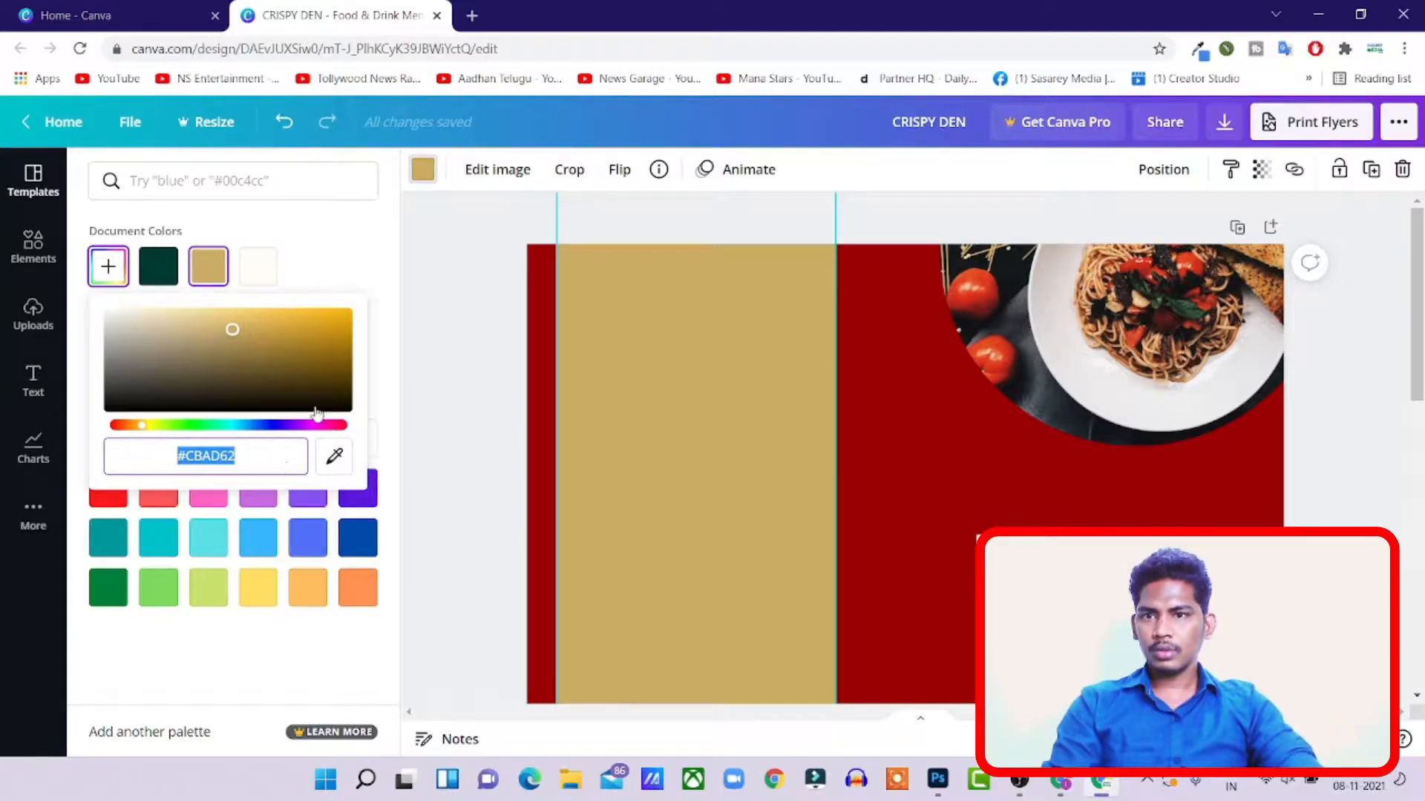
{"action": "left_click_drag", "start_coordinate": [154, 429], "coordinate": [138, 430]}
{"action": "left_click_drag", "start_coordinate": [325, 334], "coordinate": [396, 295]}
{"action": "left_click_drag", "start_coordinate": [138, 432], "coordinate": [131, 433]}
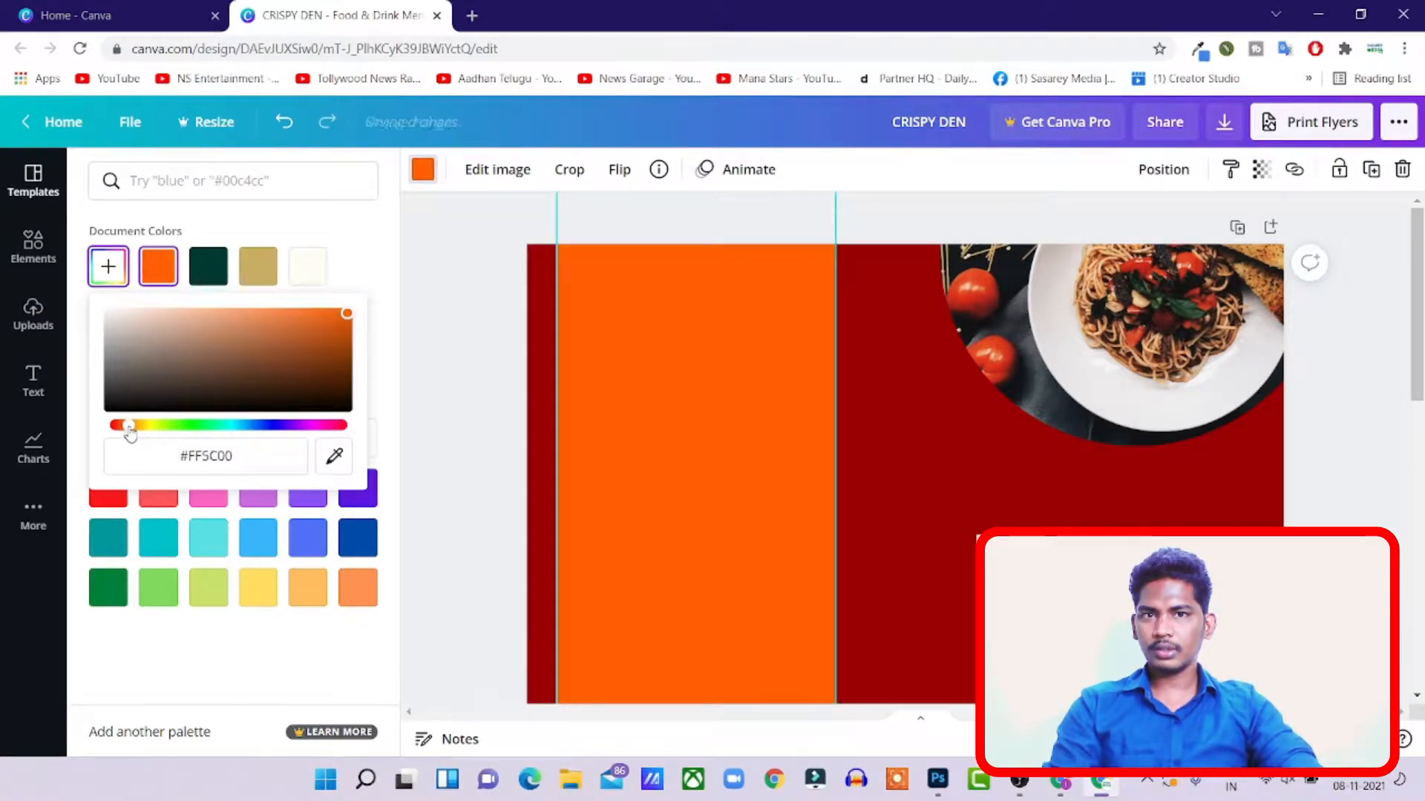
{"action": "left_click", "coordinate": [1000, 400]}
{"action": "scroll", "coordinate": [1000, 399], "scroll_direction": "down", "scroll_amount": 3}
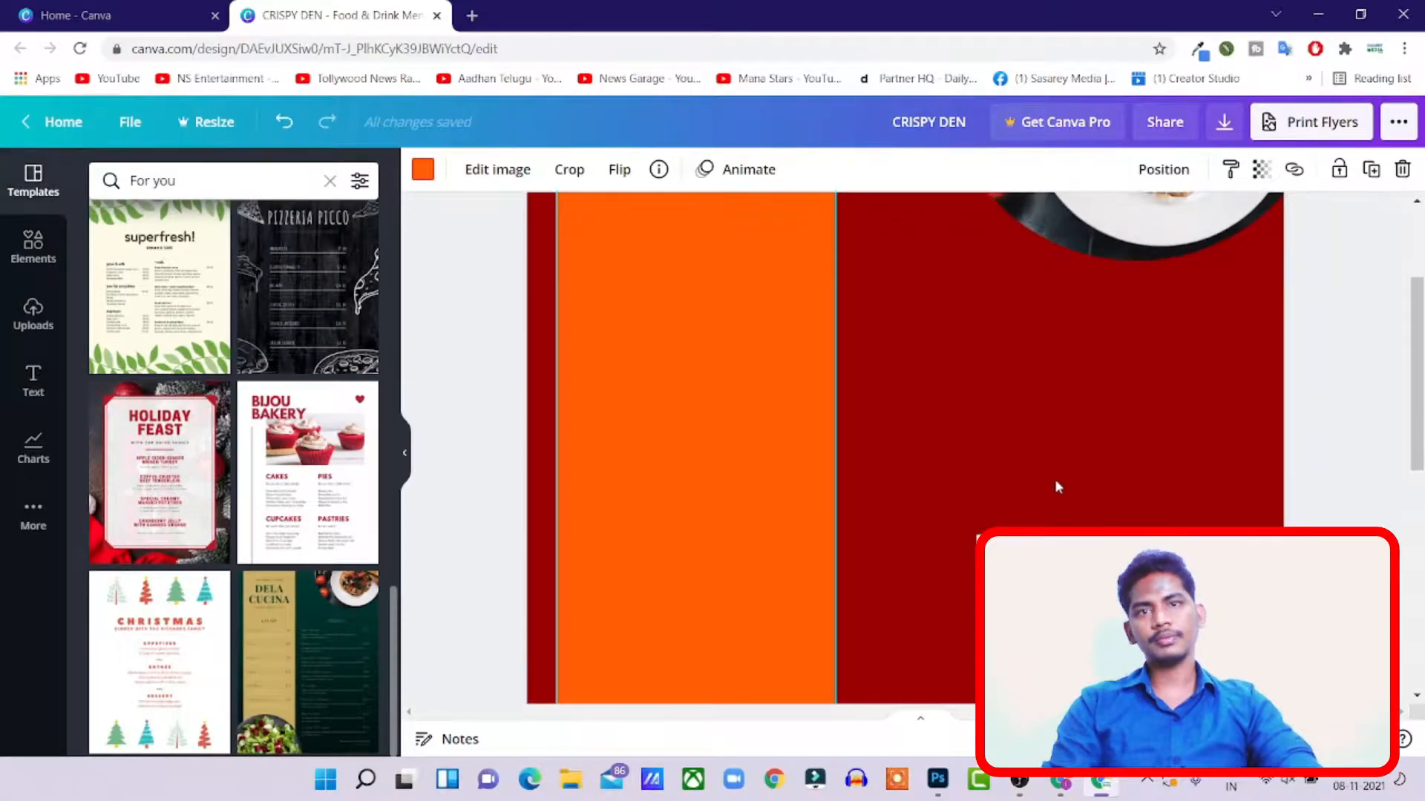
{"action": "scroll", "coordinate": [1044, 445], "scroll_direction": "down", "scroll_amount": 3}
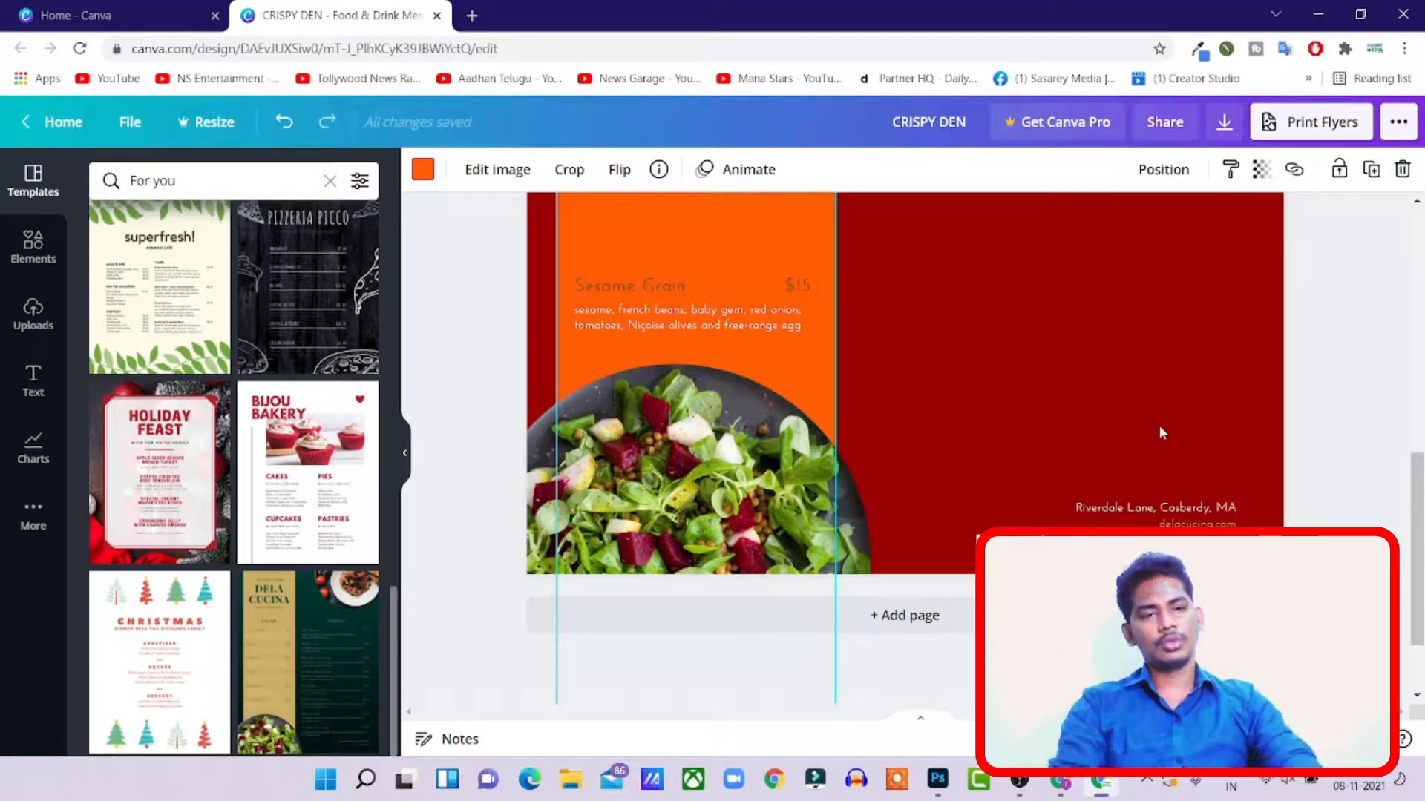
{"action": "scroll", "coordinate": [1159, 425], "scroll_direction": "down", "scroll_amount": 2}
{"action": "scroll", "coordinate": [1342, 503], "scroll_direction": "up", "scroll_amount": 3}
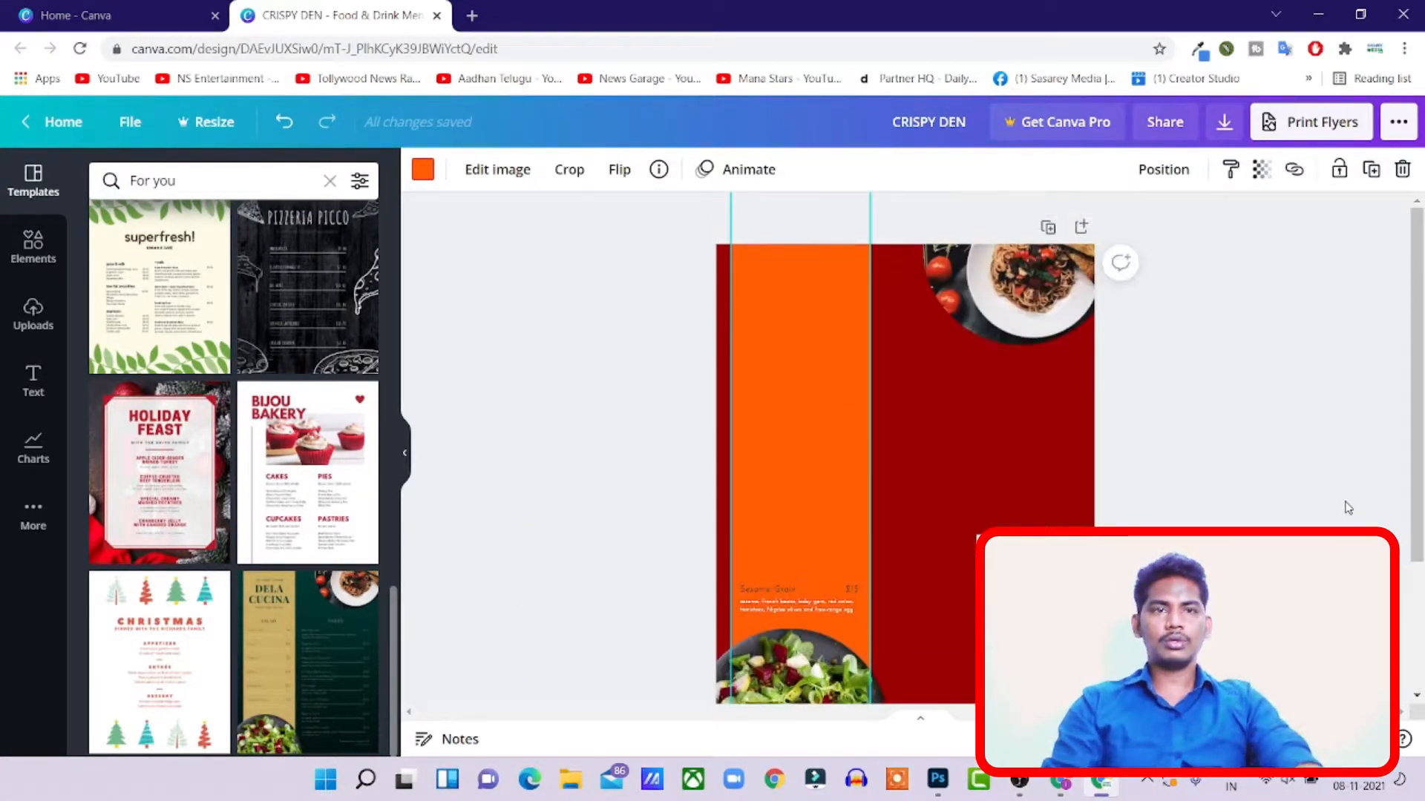
- Change the orange panel's colour to white
{"action": "left_click", "coordinate": [1349, 503]}
{"action": "left_click", "coordinate": [852, 407]}
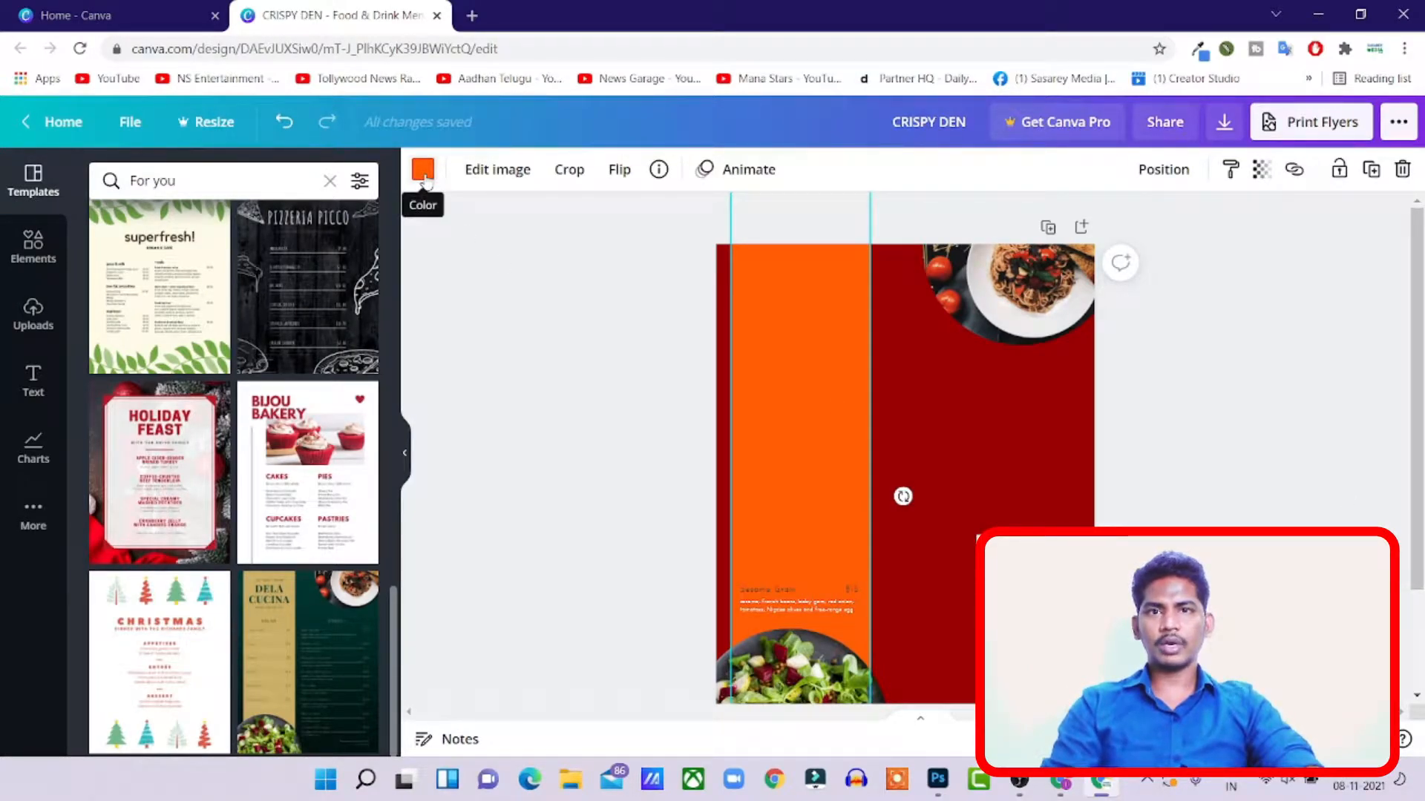
{"action": "left_click", "coordinate": [423, 170]}
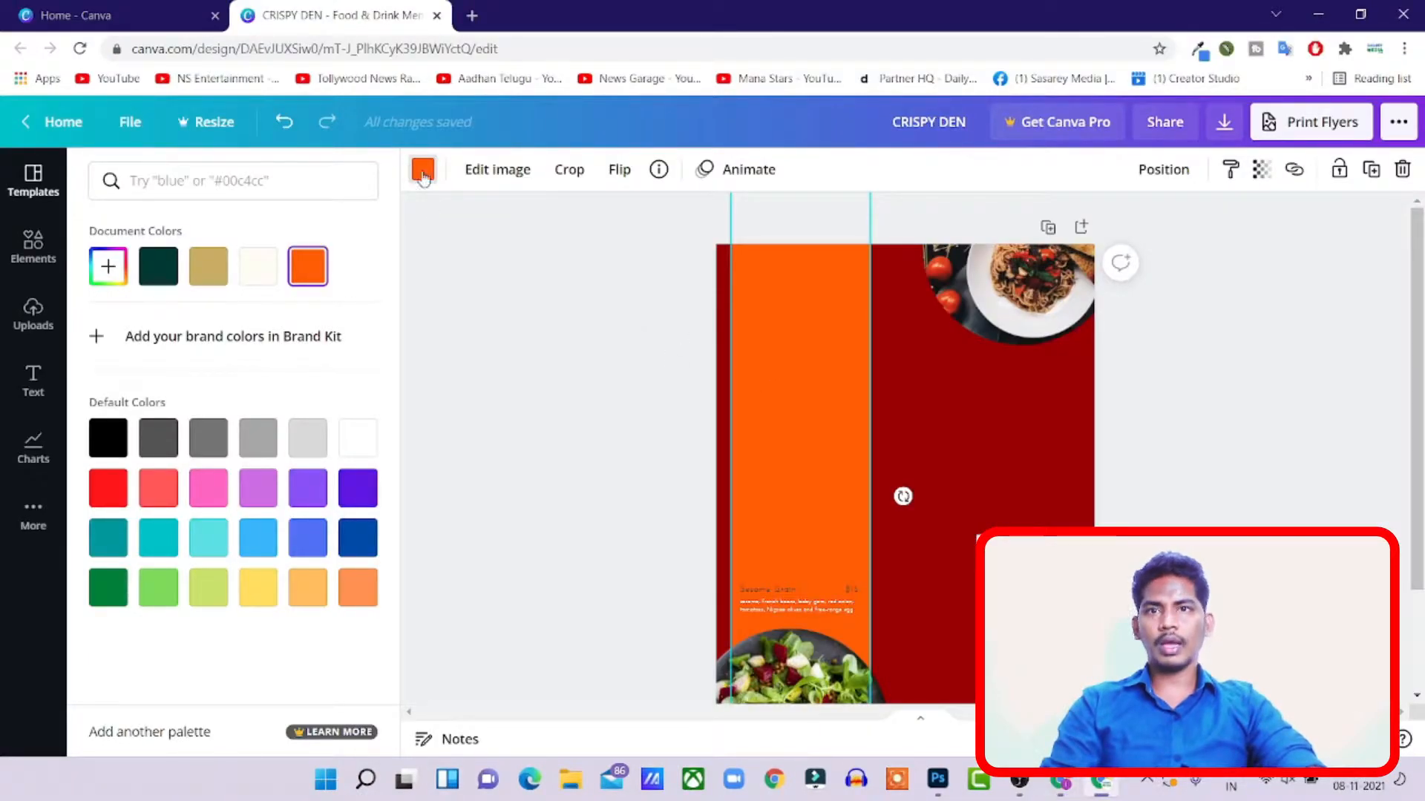
{"action": "left_click", "coordinate": [412, 171]}
{"action": "left_click", "coordinate": [421, 172]}
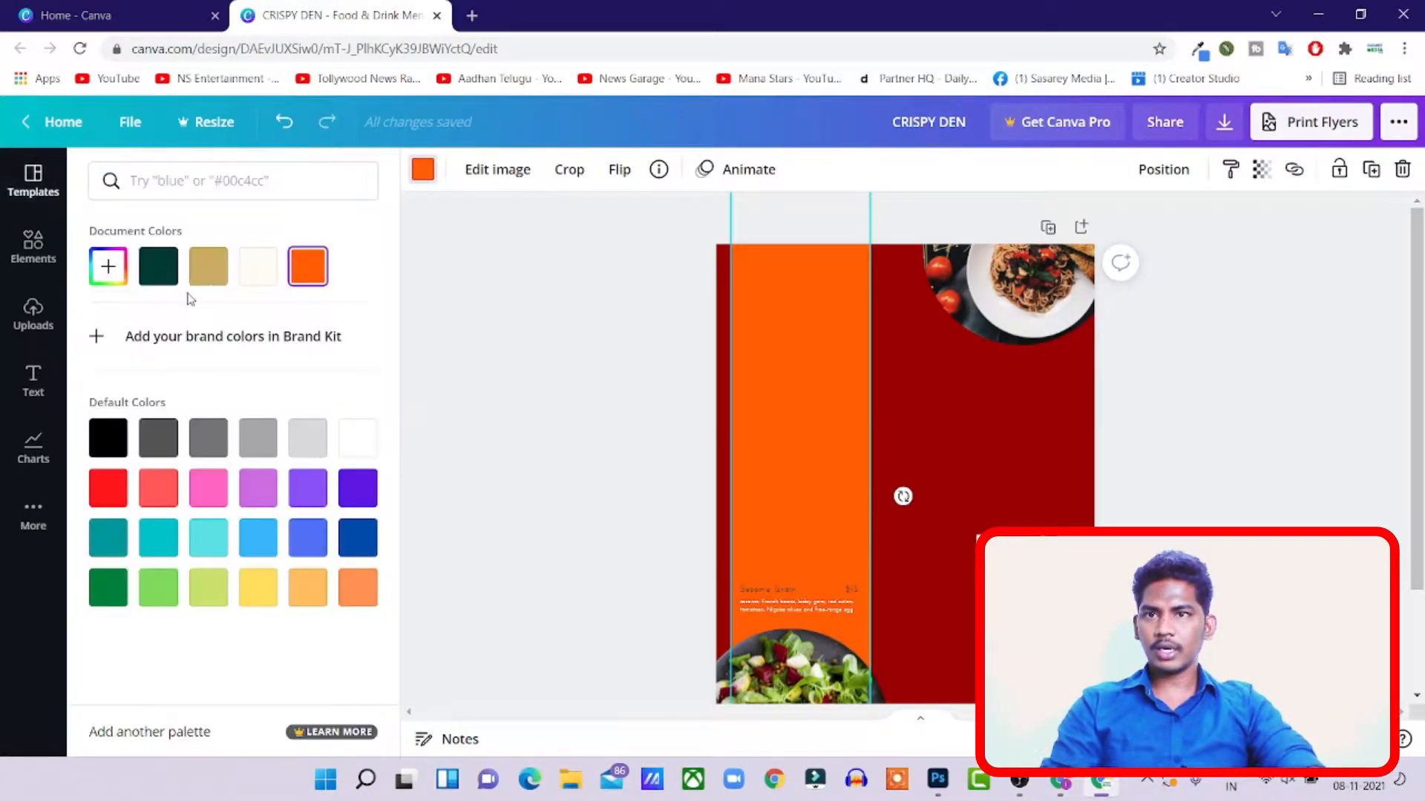
{"action": "left_click", "coordinate": [357, 439]}
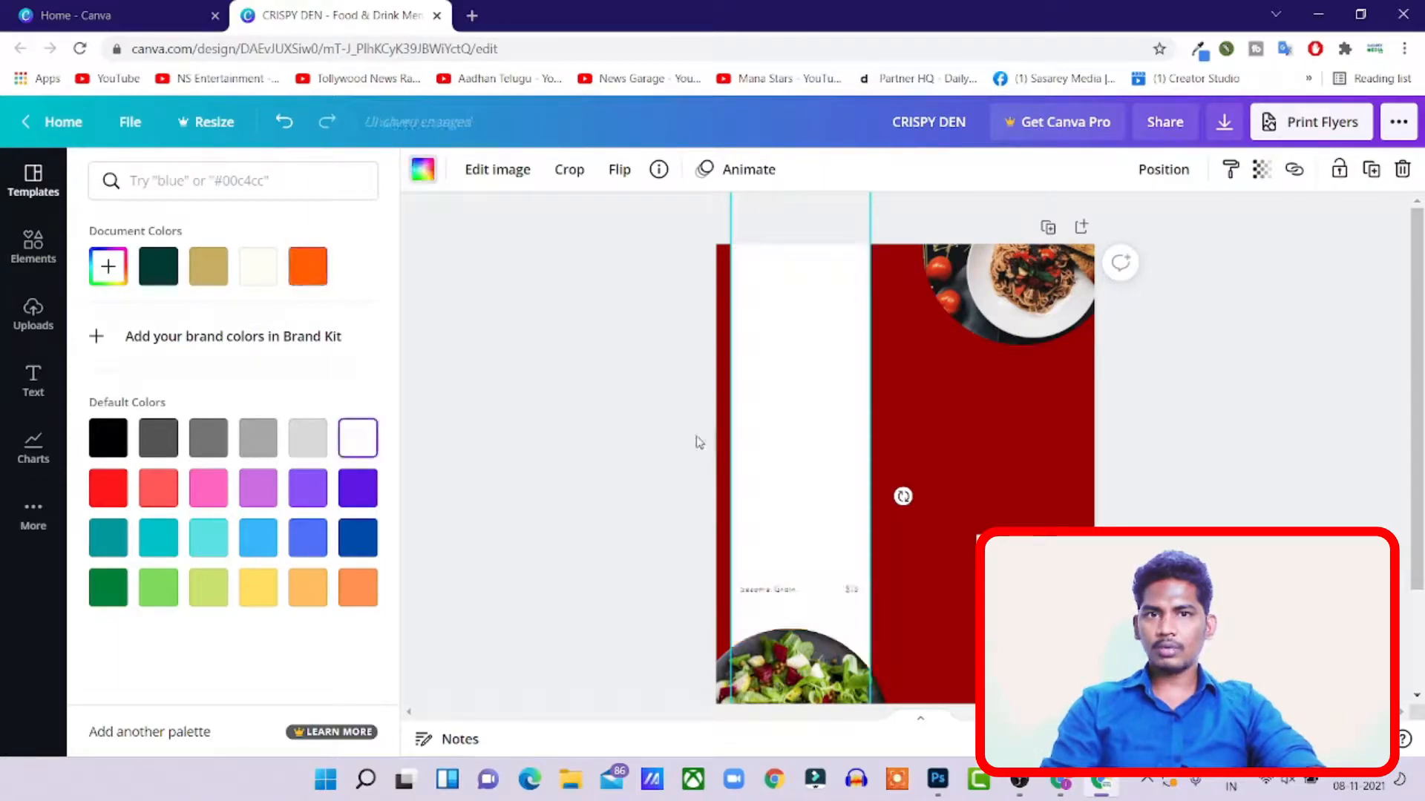
{"action": "left_click", "coordinate": [860, 493]}
- Compare the white and red page colours in Canva with the Crispy Den logo in WhatsApp Web
{"action": "key", "text": "alt+Tab"}
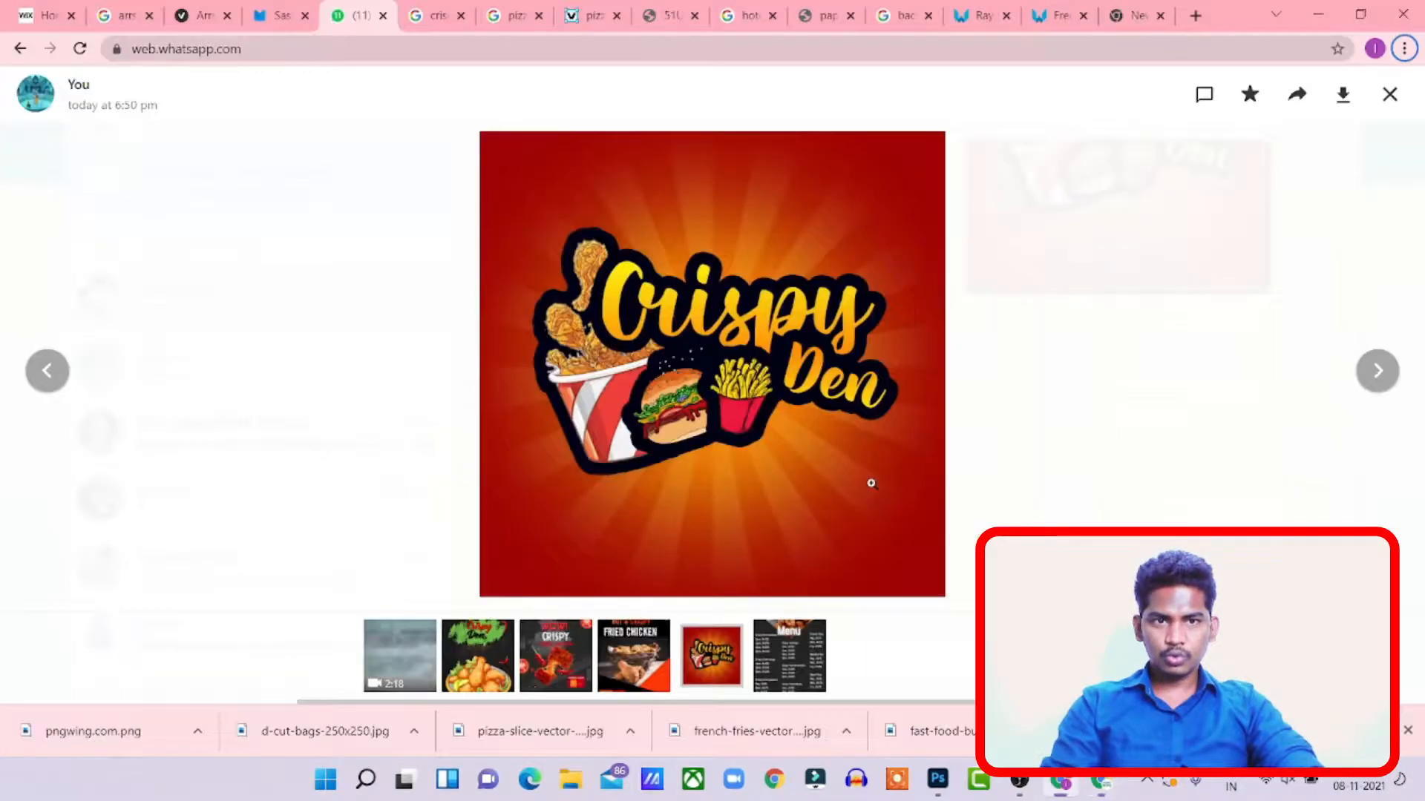
{"action": "key", "text": "alt+Tab"}
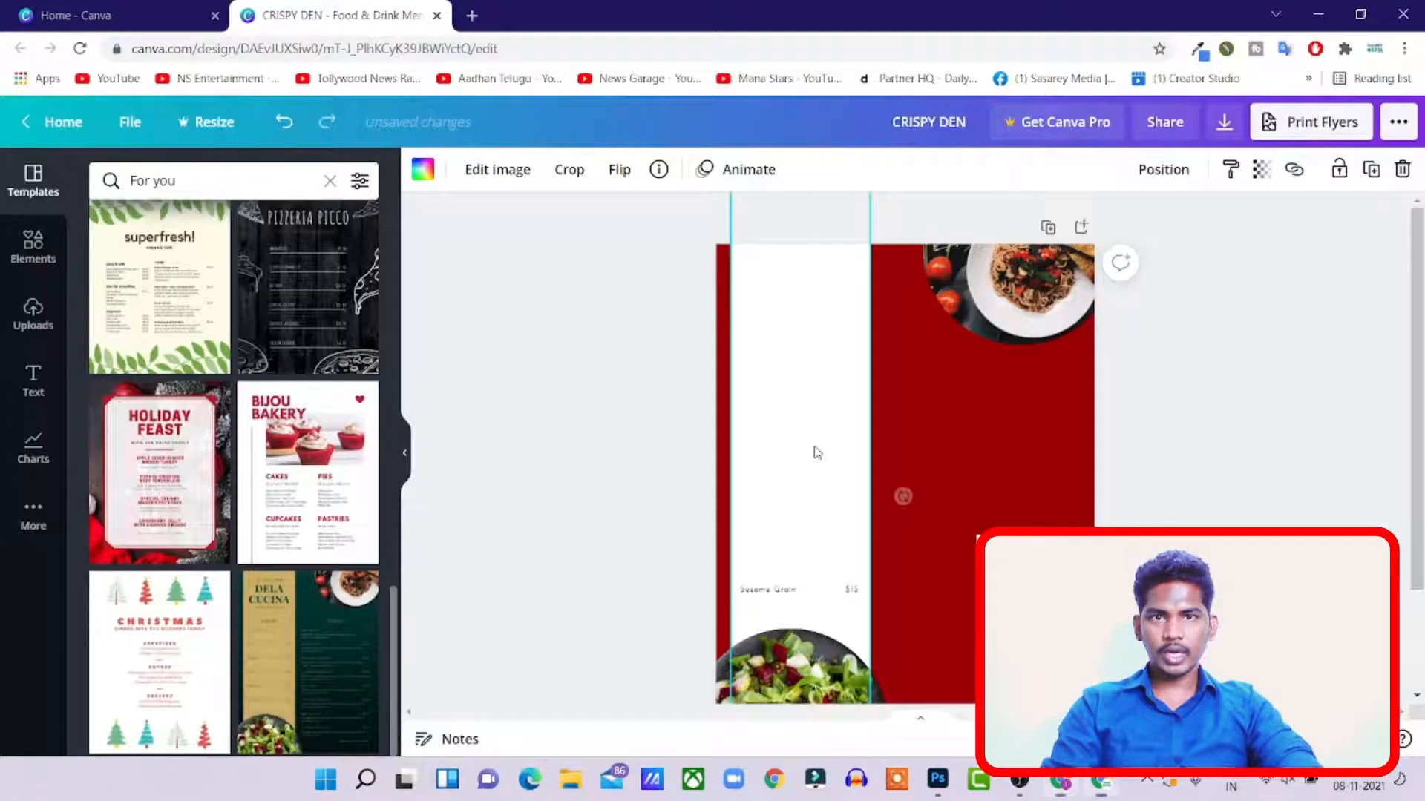
{"action": "left_click", "coordinate": [853, 478]}
{"action": "left_click", "coordinate": [1310, 397]}
{"action": "key", "text": "alt+Tab"}
{"action": "key", "text": "alt+Tab"}
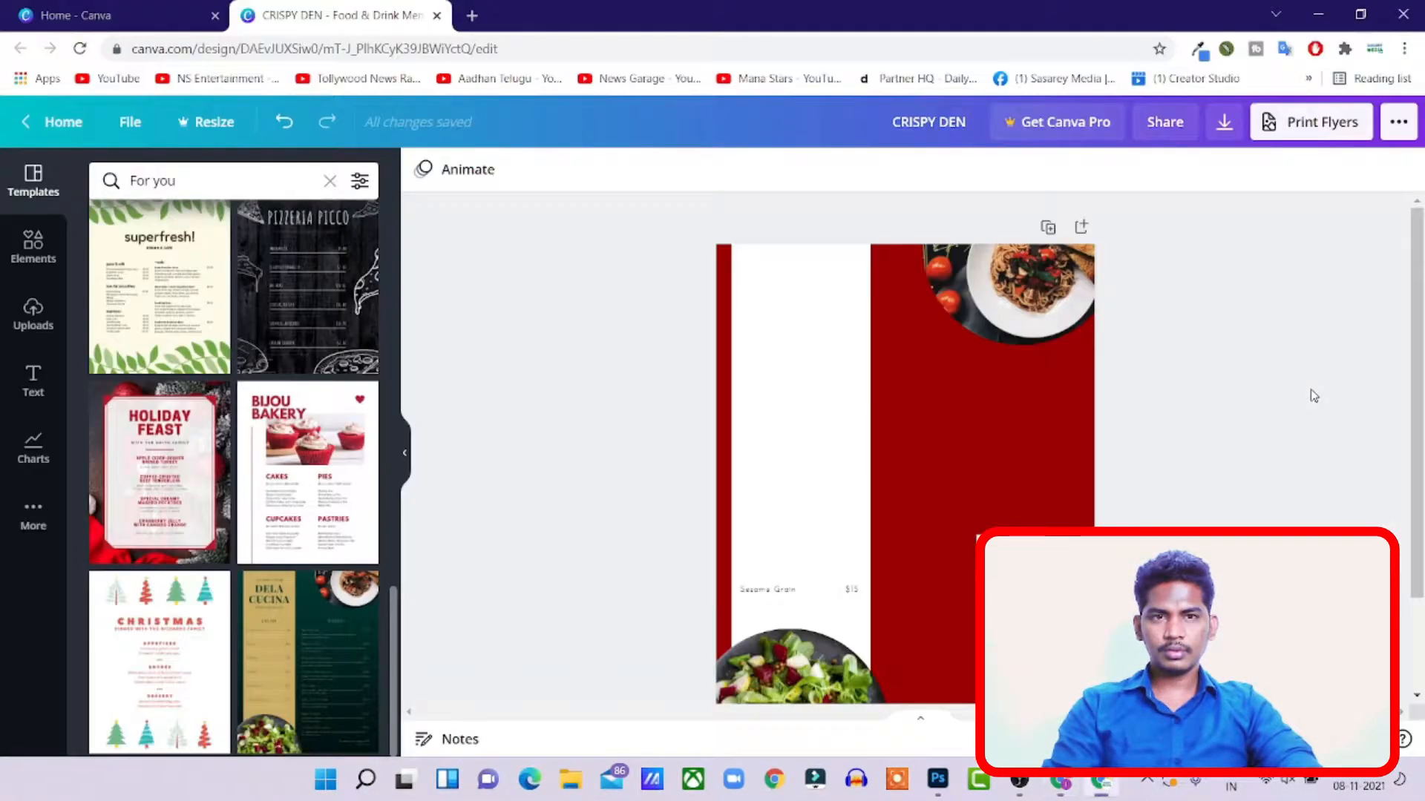
{"action": "key", "text": "alt+Tab"}
{"action": "key", "text": "alt+Tab"}
{"action": "left_click", "coordinate": [742, 408]}
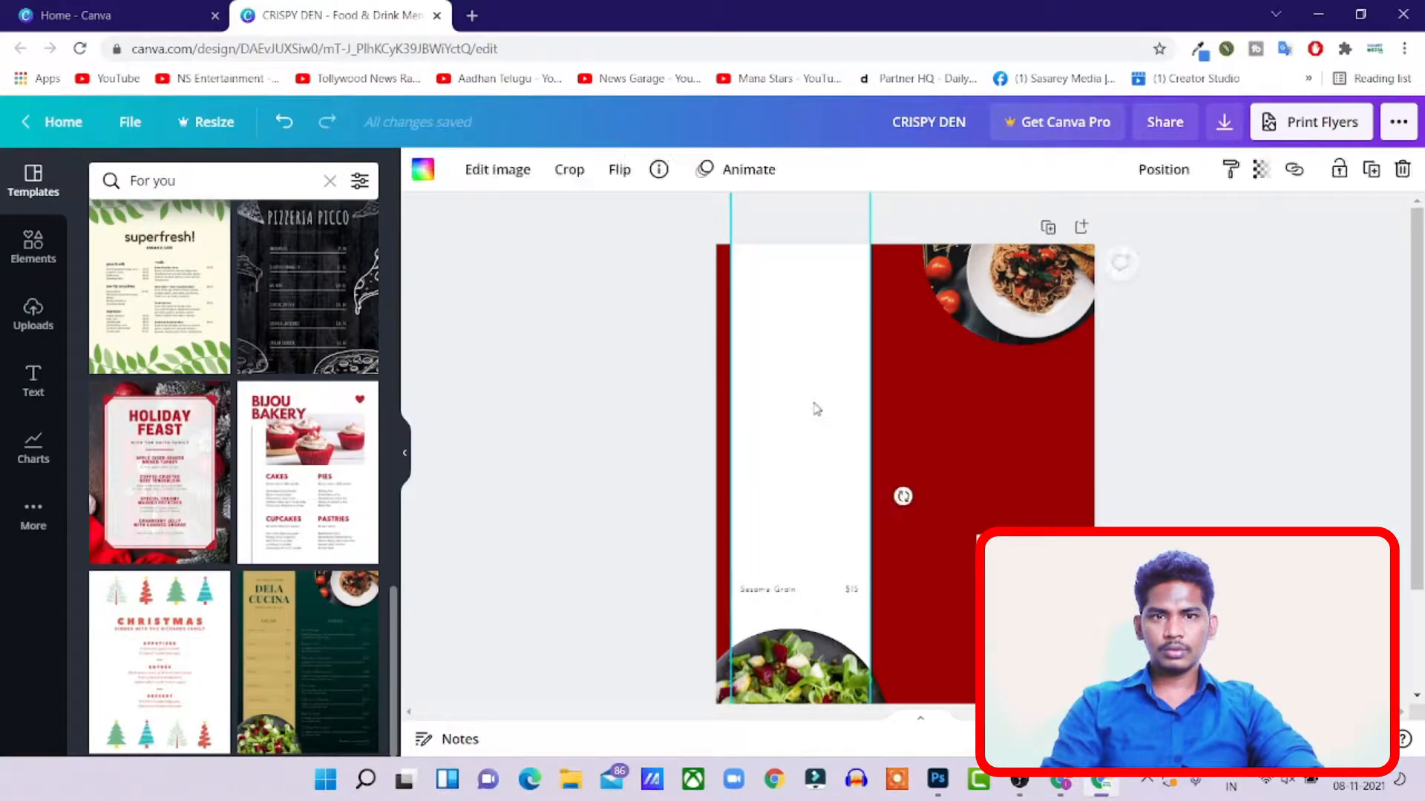
- Delete the white column panel and upload the Crispy Den logo image to the design's media
{"action": "key", "text": "Delete"}
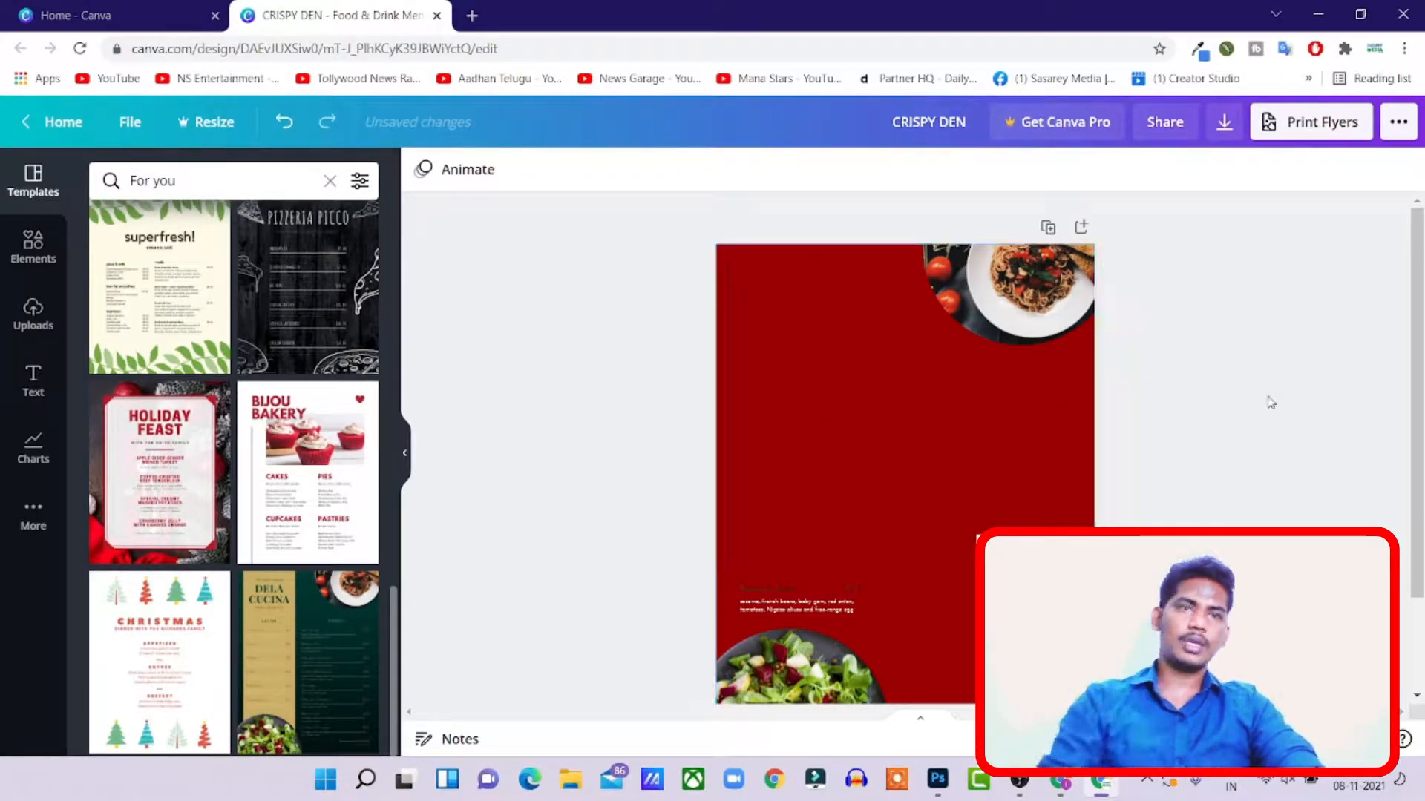
{"action": "left_click", "coordinate": [34, 313]}
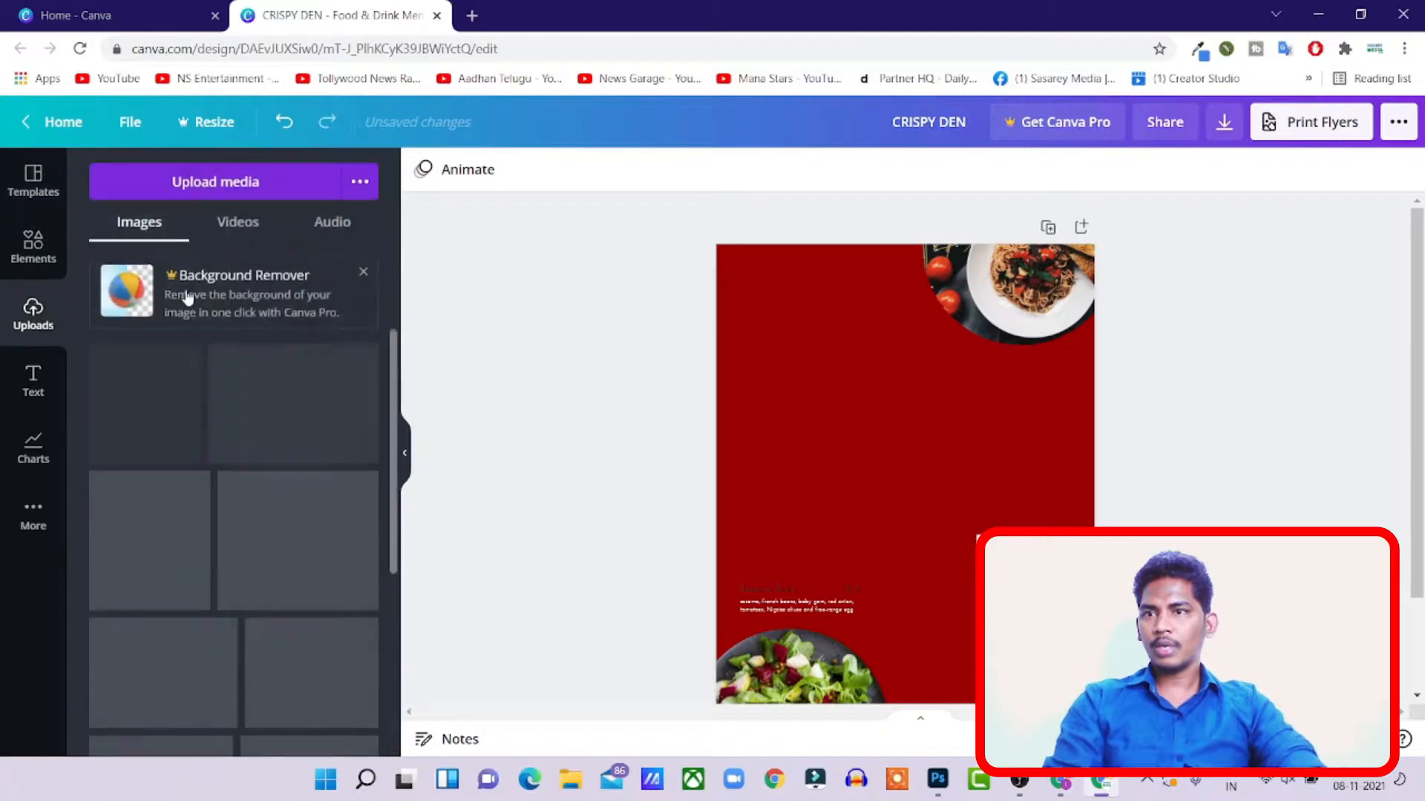
{"action": "left_click", "coordinate": [185, 182]}
{"action": "left_click", "coordinate": [276, 167]}
{"action": "left_click", "coordinate": [350, 165]}
{"action": "left_click", "coordinate": [930, 659]}
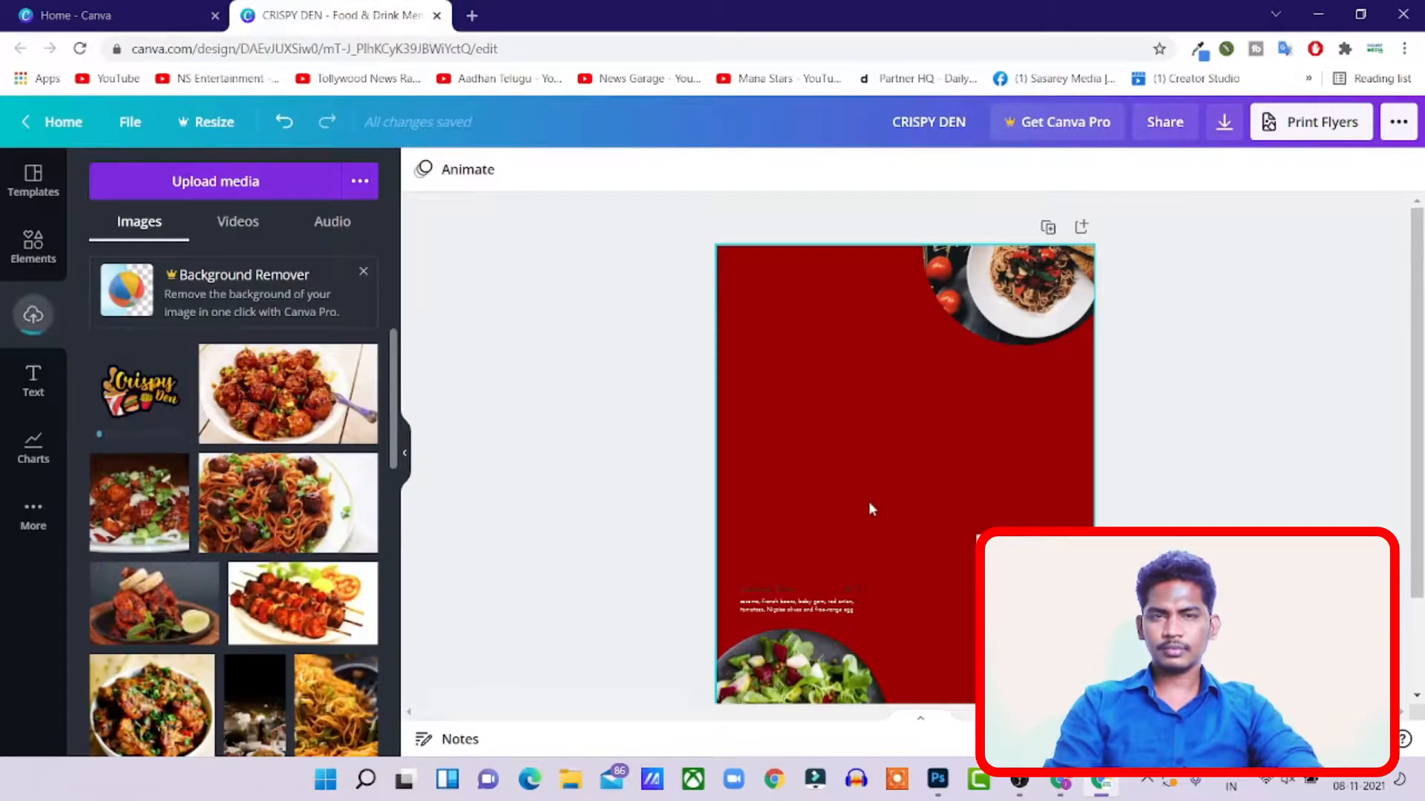
- Place the Crispy Den logo on the page and shrink it to about a quarter of the page width in the upper-left area
{"action": "left_click", "coordinate": [140, 394]}
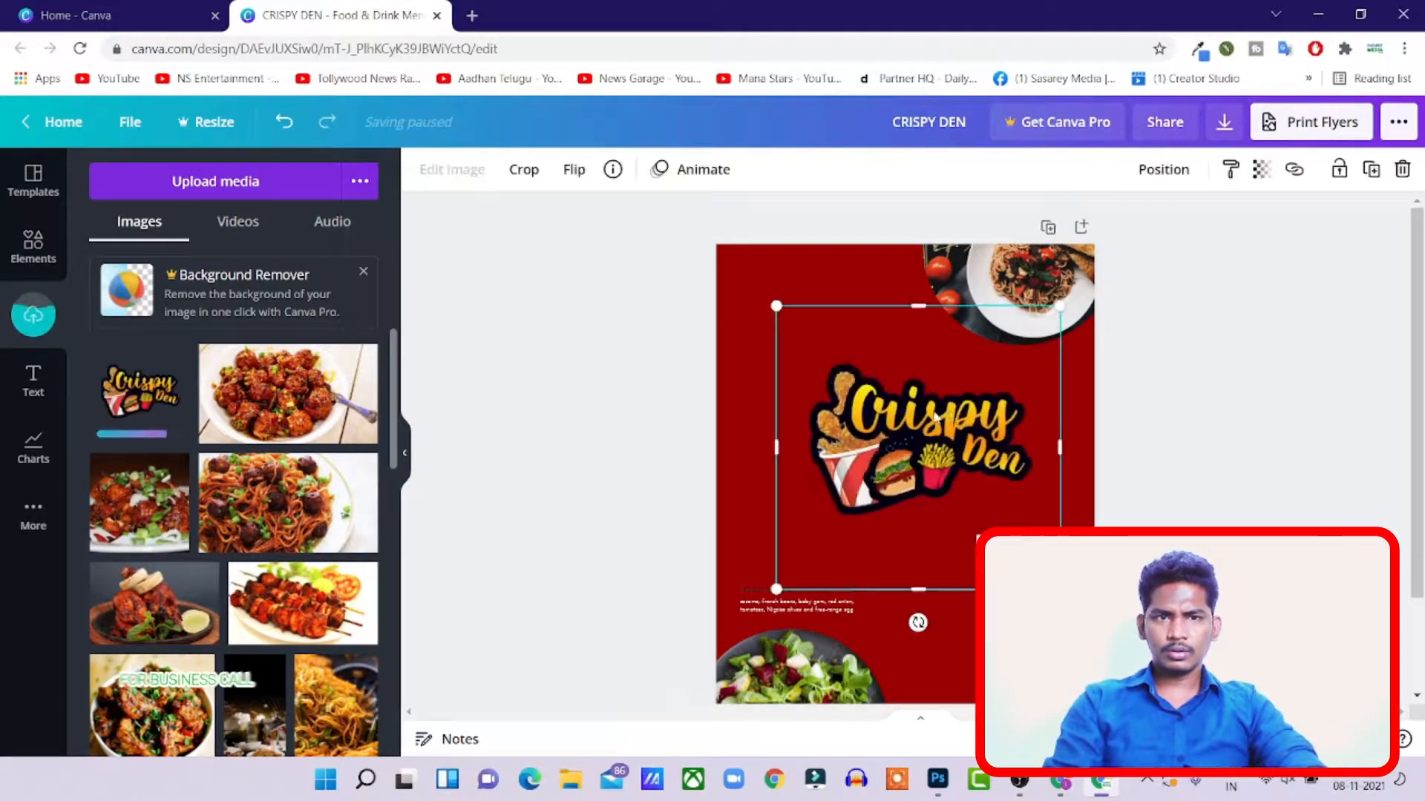
{"action": "left_click_drag", "start_coordinate": [1059, 310], "coordinate": [890, 473]}
{"action": "left_click_drag", "start_coordinate": [860, 524], "coordinate": [828, 324]}
{"action": "left_click_drag", "start_coordinate": [799, 389], "coordinate": [794, 361]}
{"action": "left_click_drag", "start_coordinate": [739, 318], "coordinate": [754, 318]}
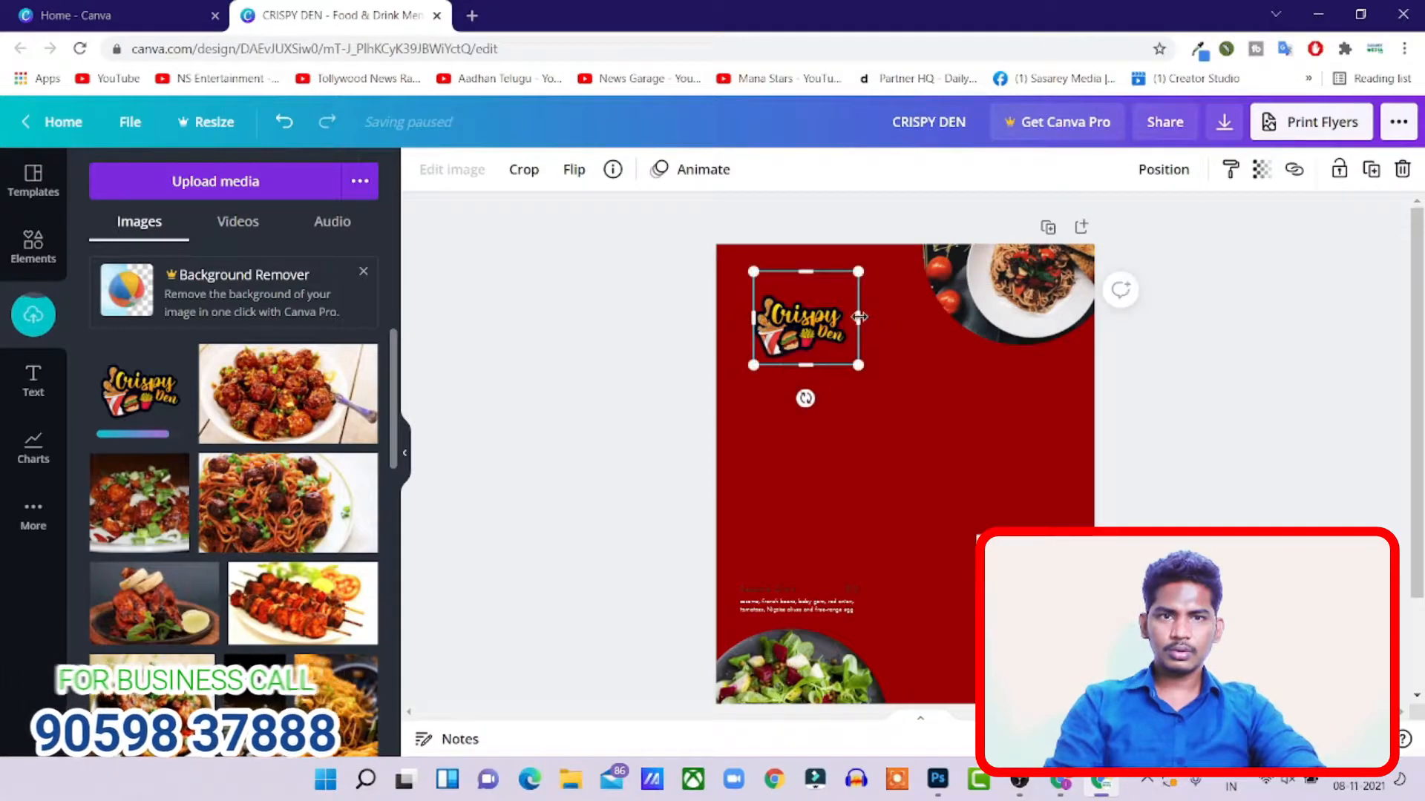
{"action": "left_click_drag", "start_coordinate": [859, 317], "coordinate": [807, 282]}
{"action": "left_click", "coordinate": [1254, 405]}
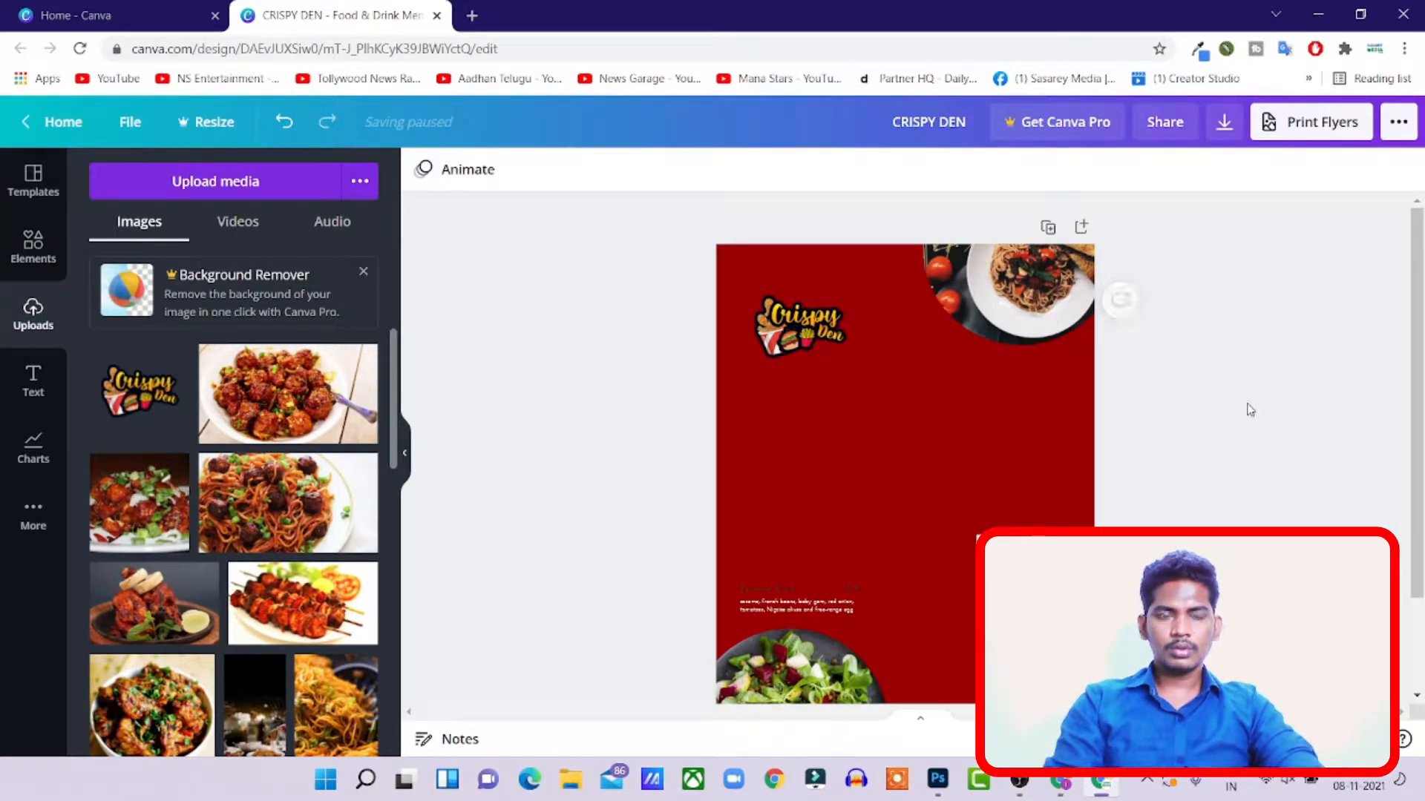
- Enlarge the Crispy Den logo in the page's upper-left area to just under half the page width
{"action": "left_click", "coordinate": [810, 312]}
{"action": "left_click_drag", "start_coordinate": [850, 365], "coordinate": [818, 323]}
{"action": "left_click_drag", "start_coordinate": [884, 387], "coordinate": [913, 413]}
{"action": "left_click_drag", "start_coordinate": [834, 351], "coordinate": [809, 332]}
{"action": "left_click", "coordinate": [1172, 413]}
{"action": "left_click", "coordinate": [1211, 344]}
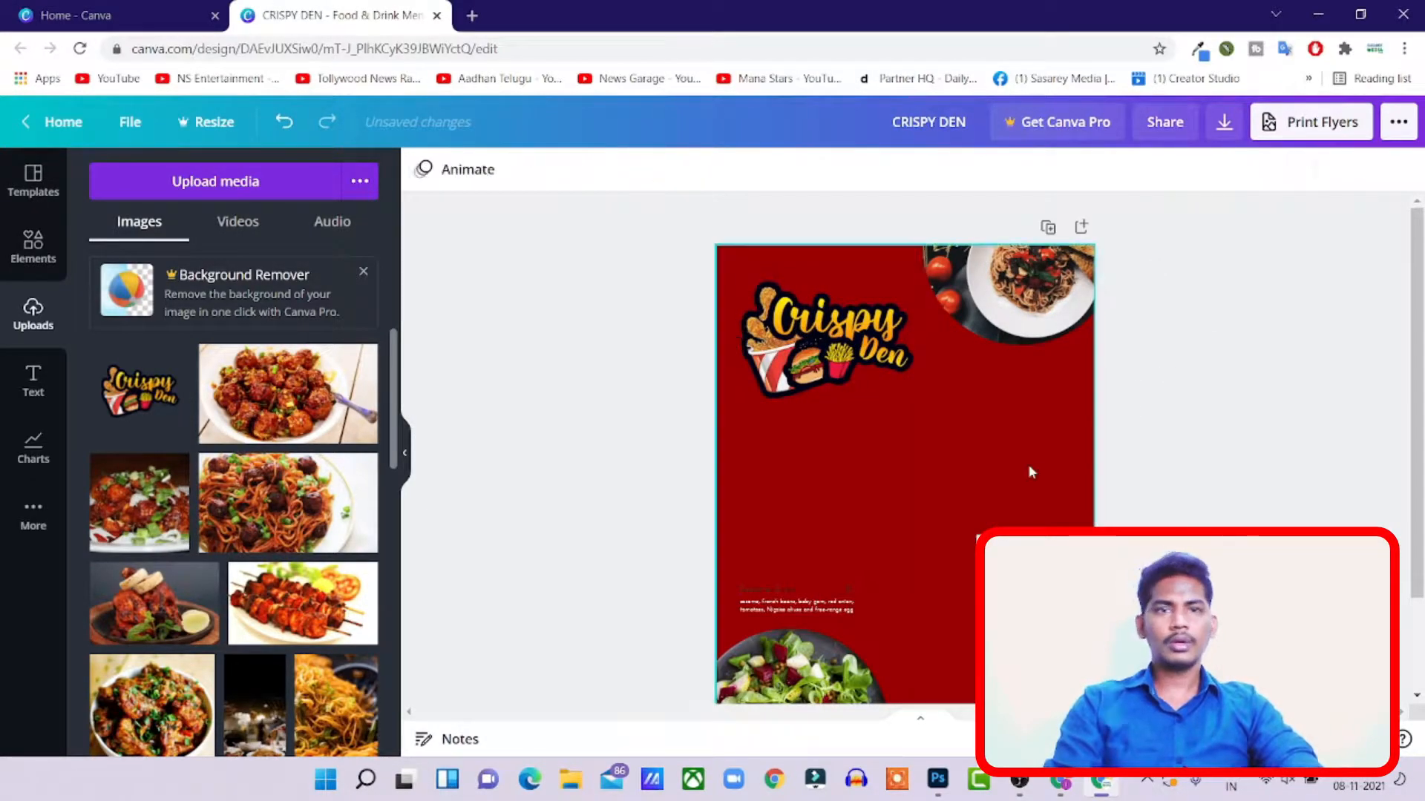
{"action": "scroll", "coordinate": [1027, 470], "scroll_direction": "down", "scroll_amount": 3}
{"action": "scroll", "coordinate": [932, 410], "scroll_direction": "up", "scroll_amount": 3}
{"action": "left_click", "coordinate": [917, 401]}
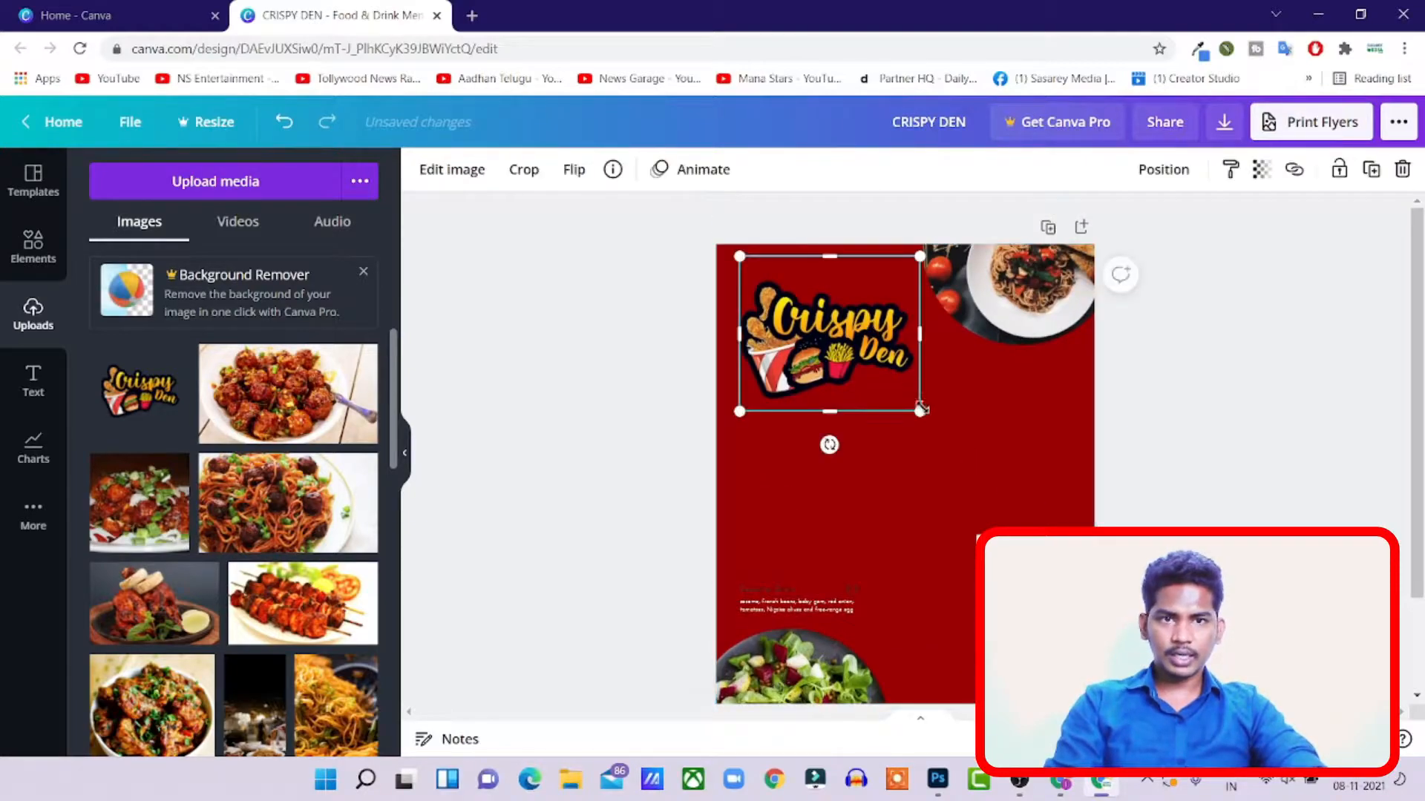
{"action": "left_click_drag", "start_coordinate": [917, 410], "coordinate": [898, 387]}
{"action": "left_click", "coordinate": [1224, 321]}
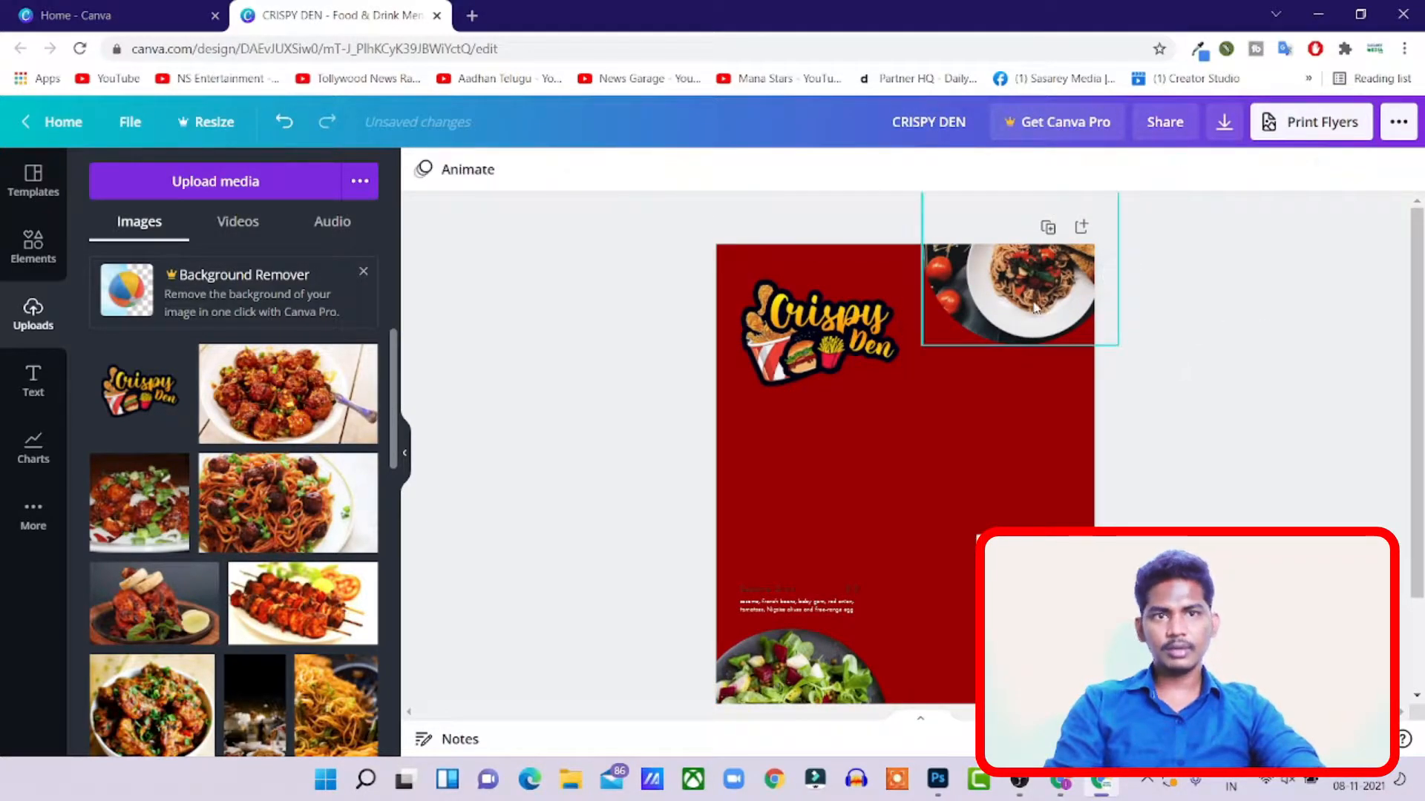
- Delete the pasta plate photo at the page's upper right and the white ingredient text above the salad
{"action": "left_click", "coordinate": [1054, 312]}
{"action": "key", "text": "Delete"}
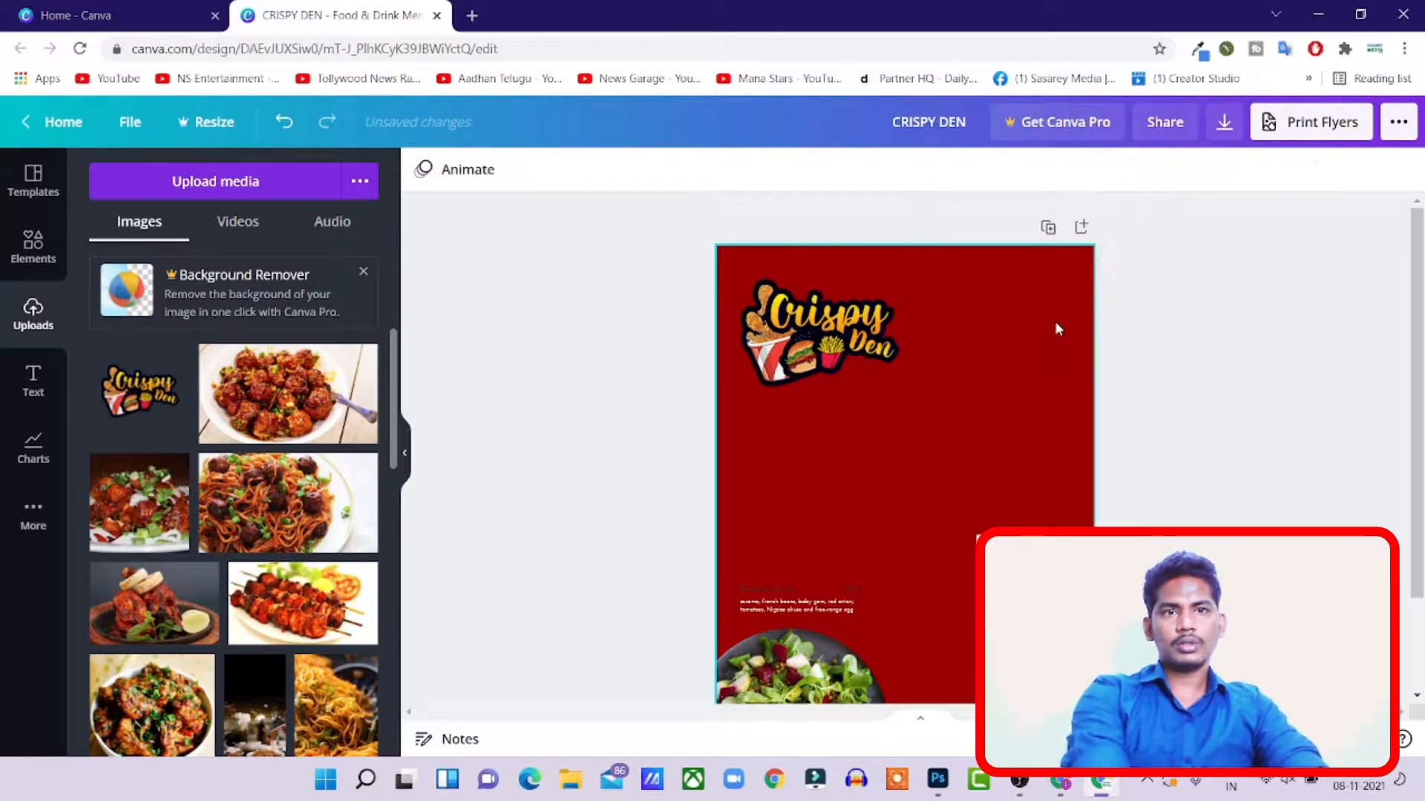
{"action": "scroll", "coordinate": [953, 491], "scroll_direction": "down", "scroll_amount": 2}
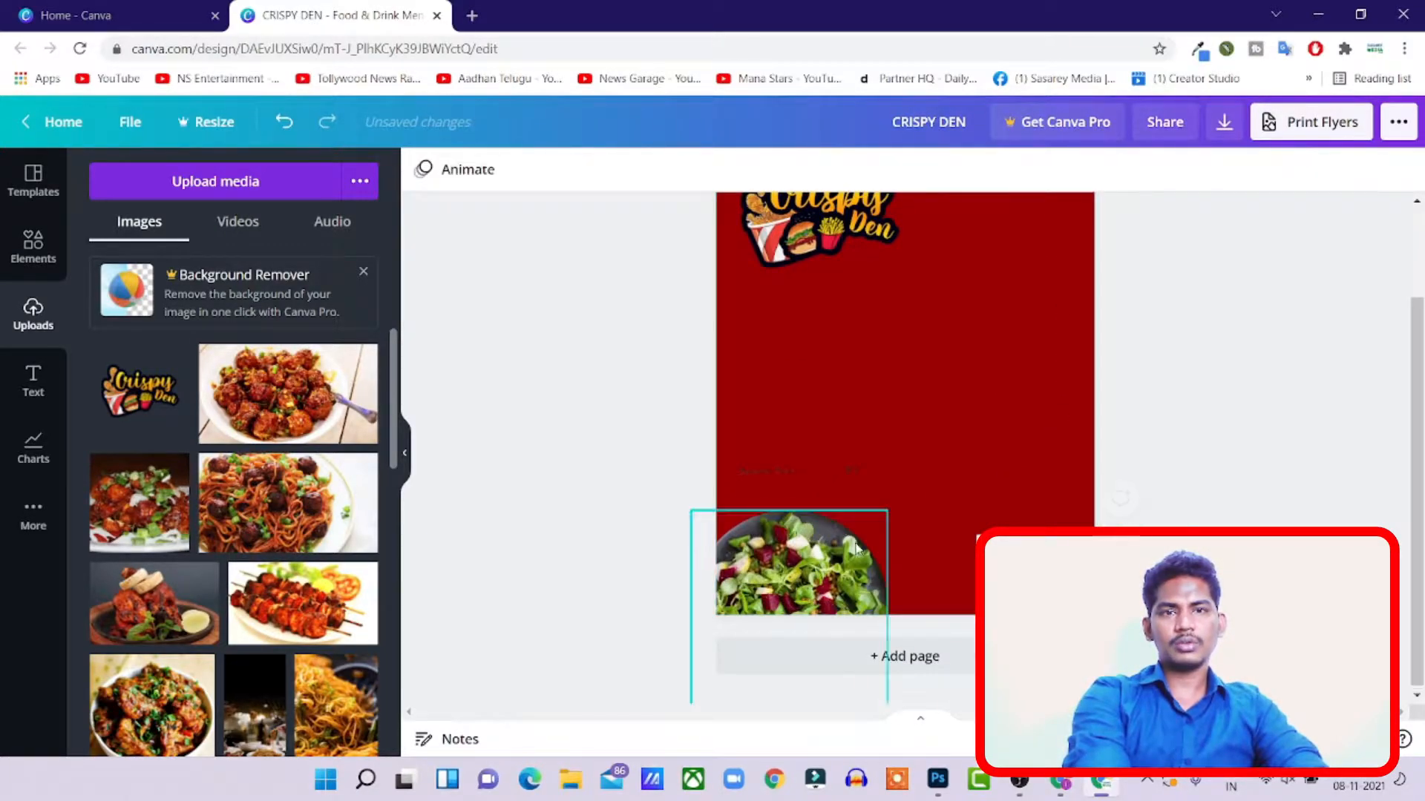
{"action": "scroll", "coordinate": [1031, 579], "scroll_direction": "up", "scroll_amount": 2}
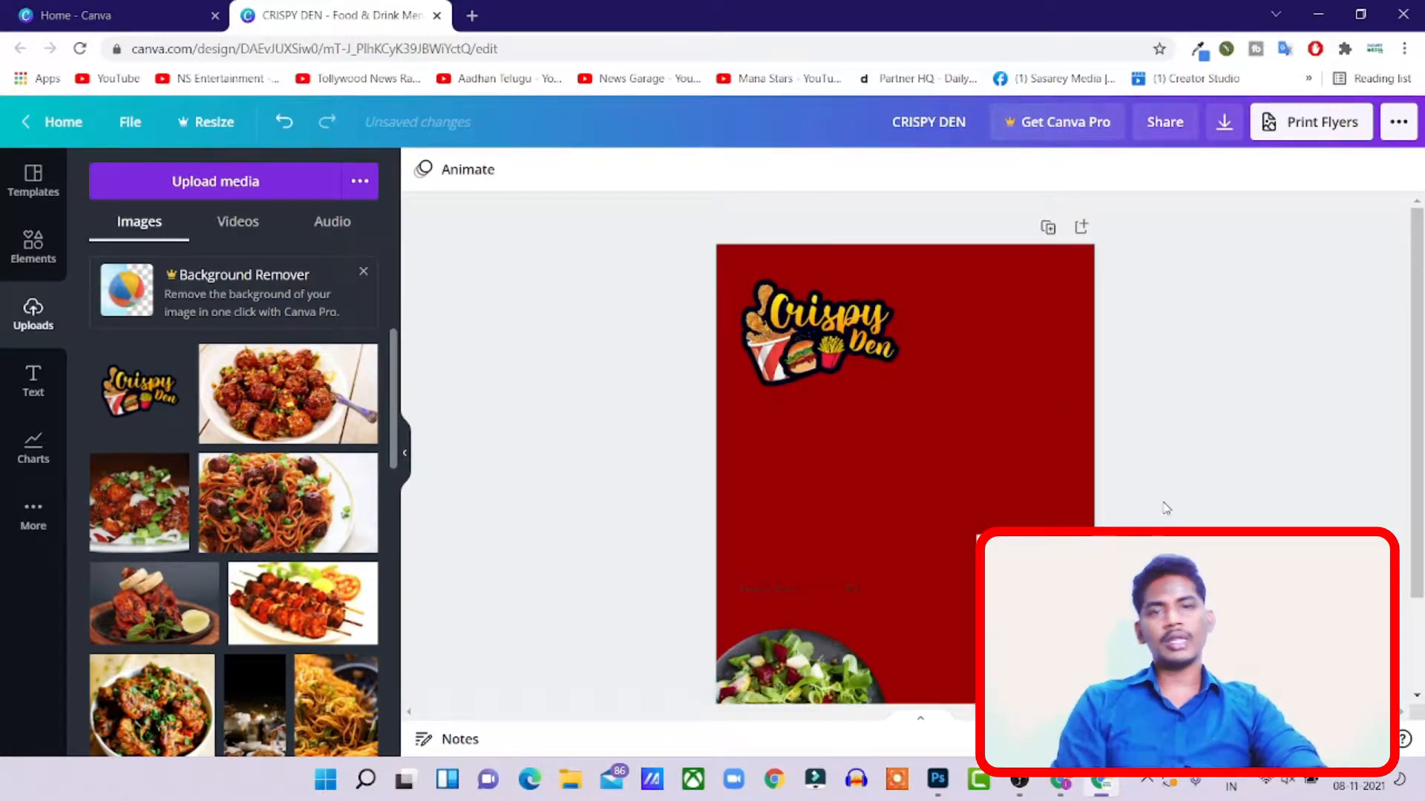
{"action": "scroll", "coordinate": [1163, 510], "scroll_direction": "down", "scroll_amount": 2}
{"action": "scroll", "coordinate": [897, 428], "scroll_direction": "up", "scroll_amount": 2}
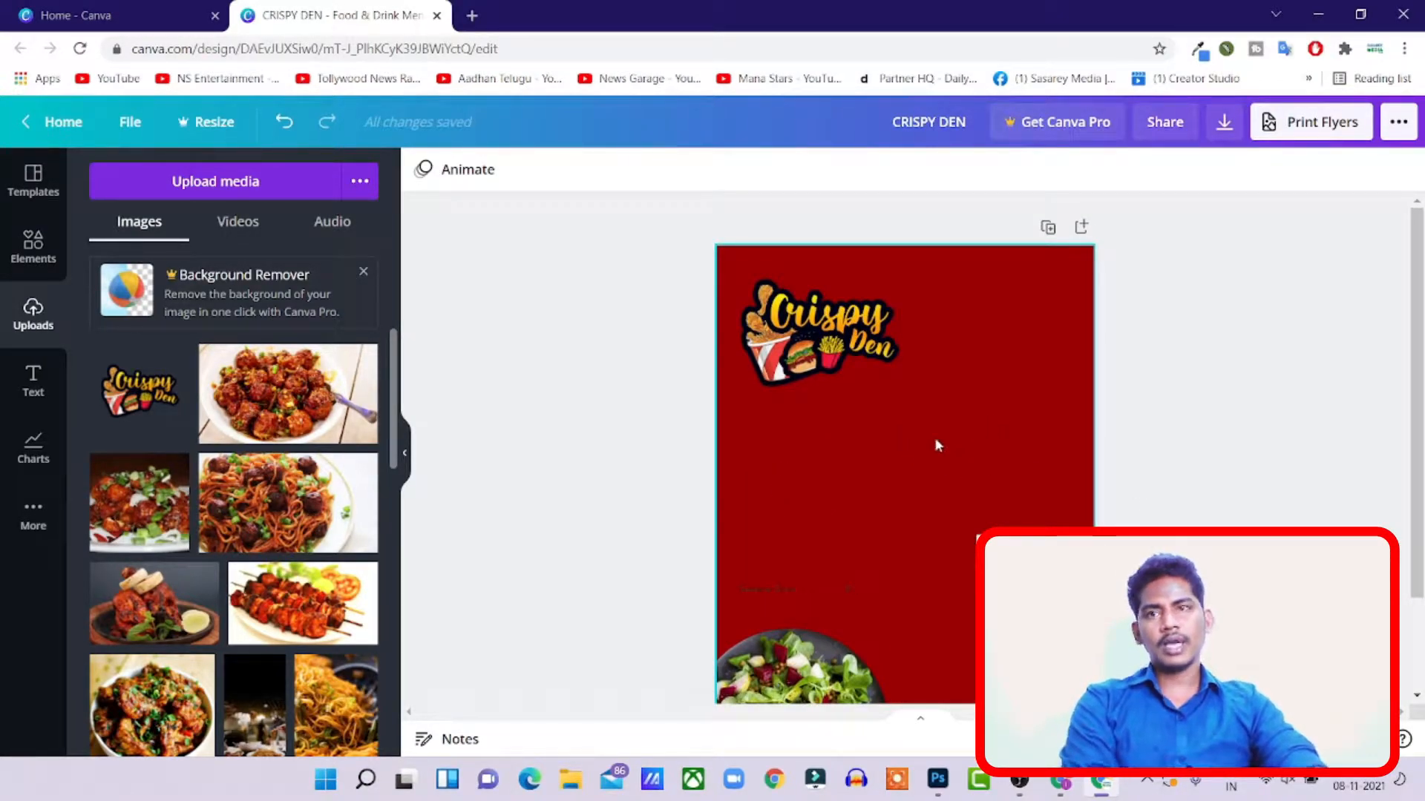
{"action": "scroll", "coordinate": [905, 364], "scroll_direction": "down", "scroll_amount": 1}
{"action": "left_click", "coordinate": [853, 282]}
{"action": "scroll", "coordinate": [894, 380], "scroll_direction": "up", "scroll_amount": 1}
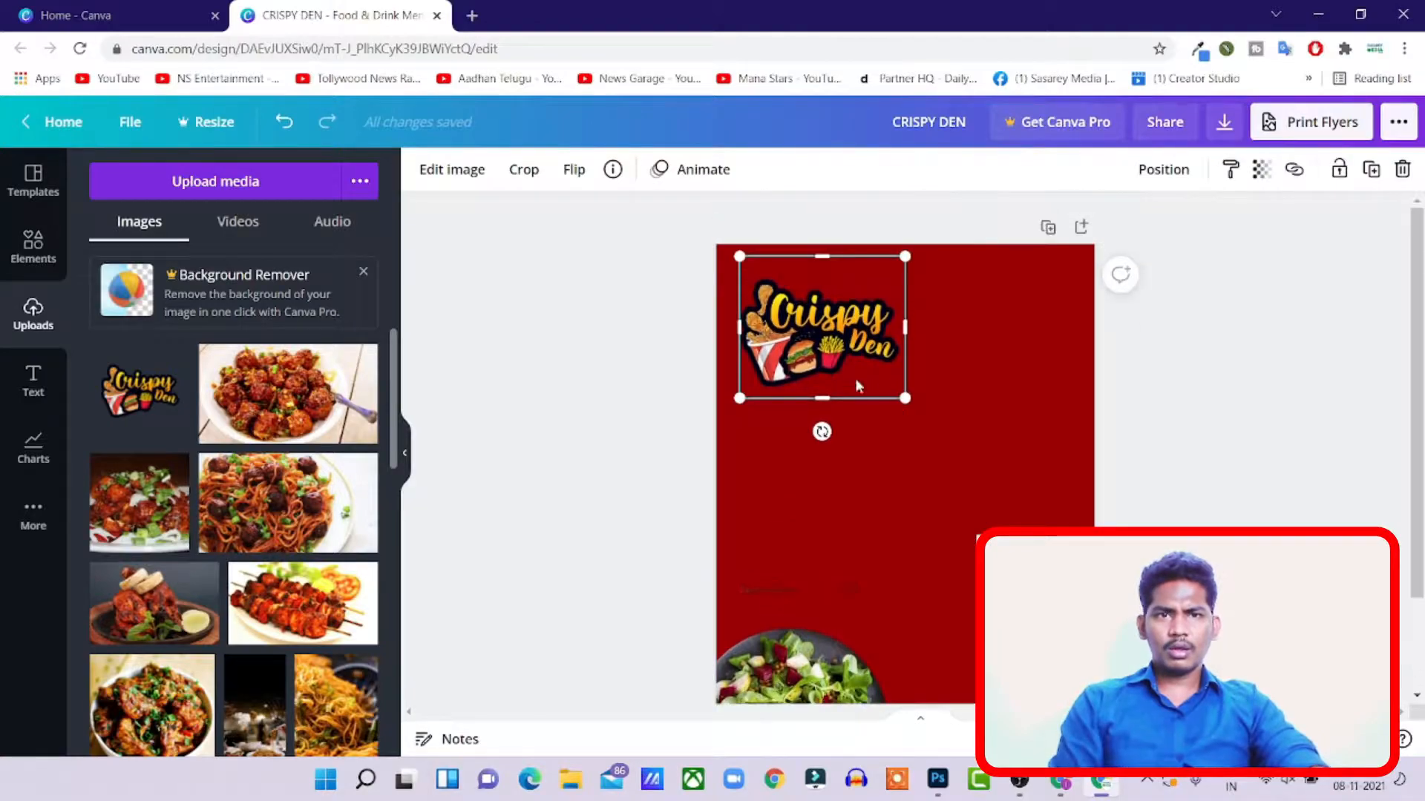
{"action": "scroll", "coordinate": [1179, 413], "scroll_direction": "down", "scroll_amount": 2}
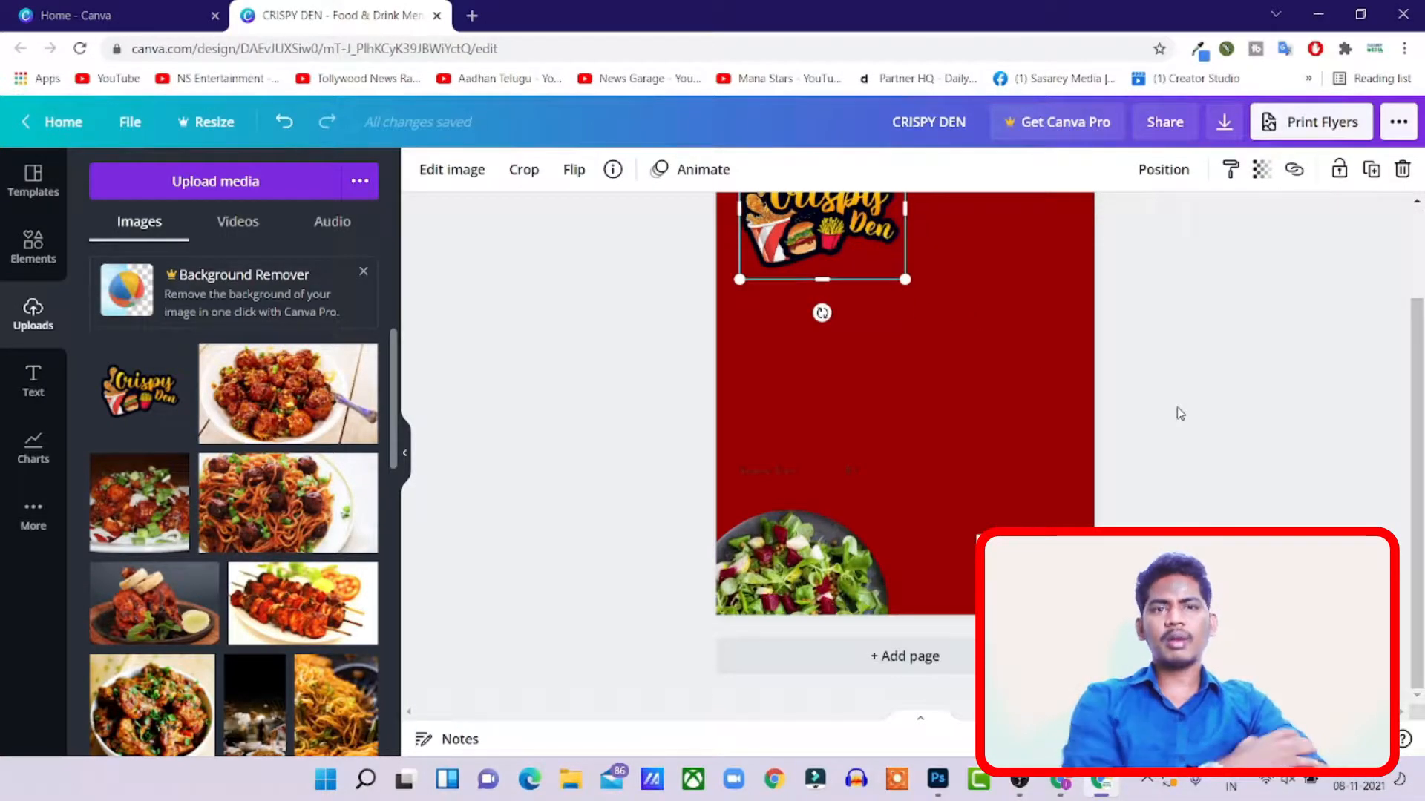
- Switch to WhatsApp Web, check the client's new messages and the quoted chicken posters, and reply "OK"
{"action": "key", "text": "alt+Tab"}
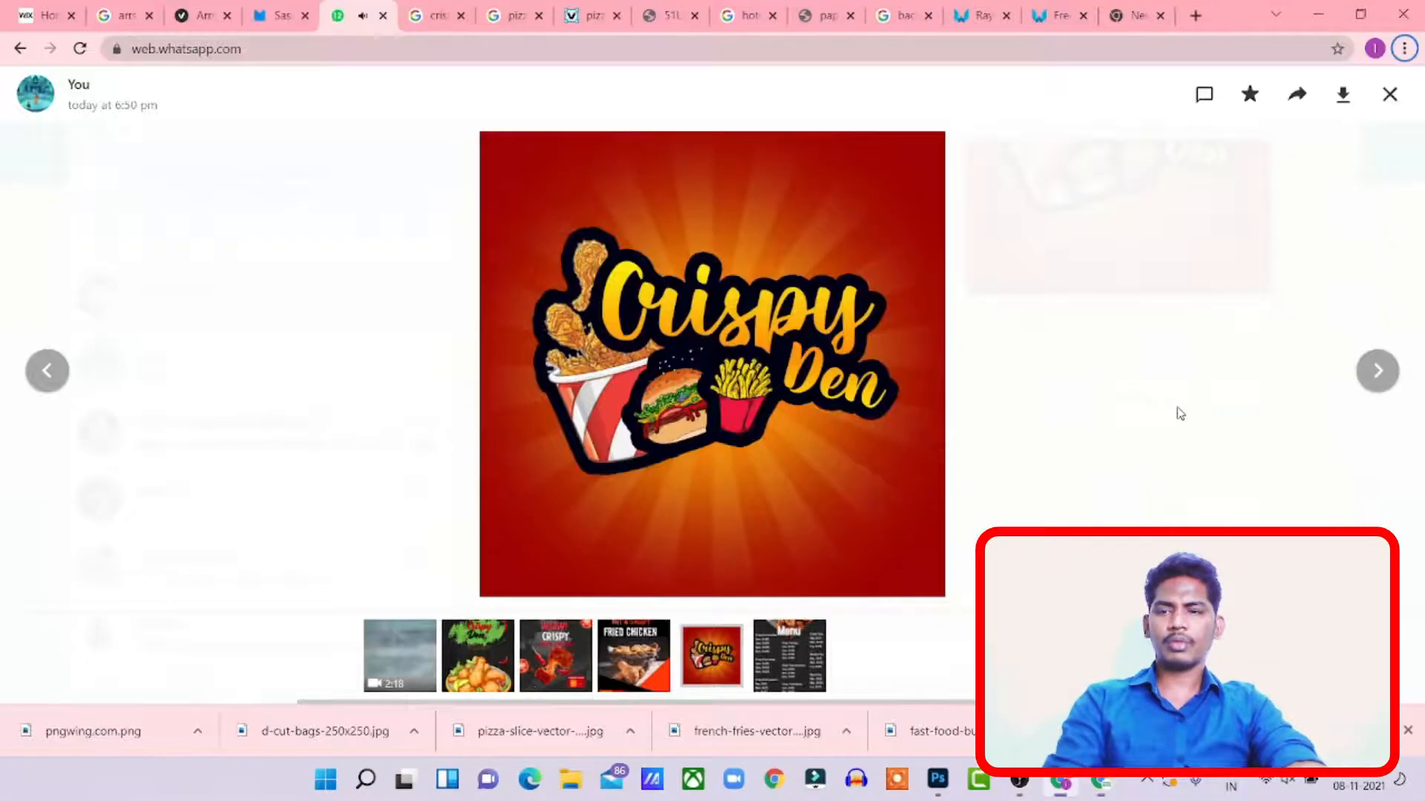
{"action": "left_click", "coordinate": [402, 151]}
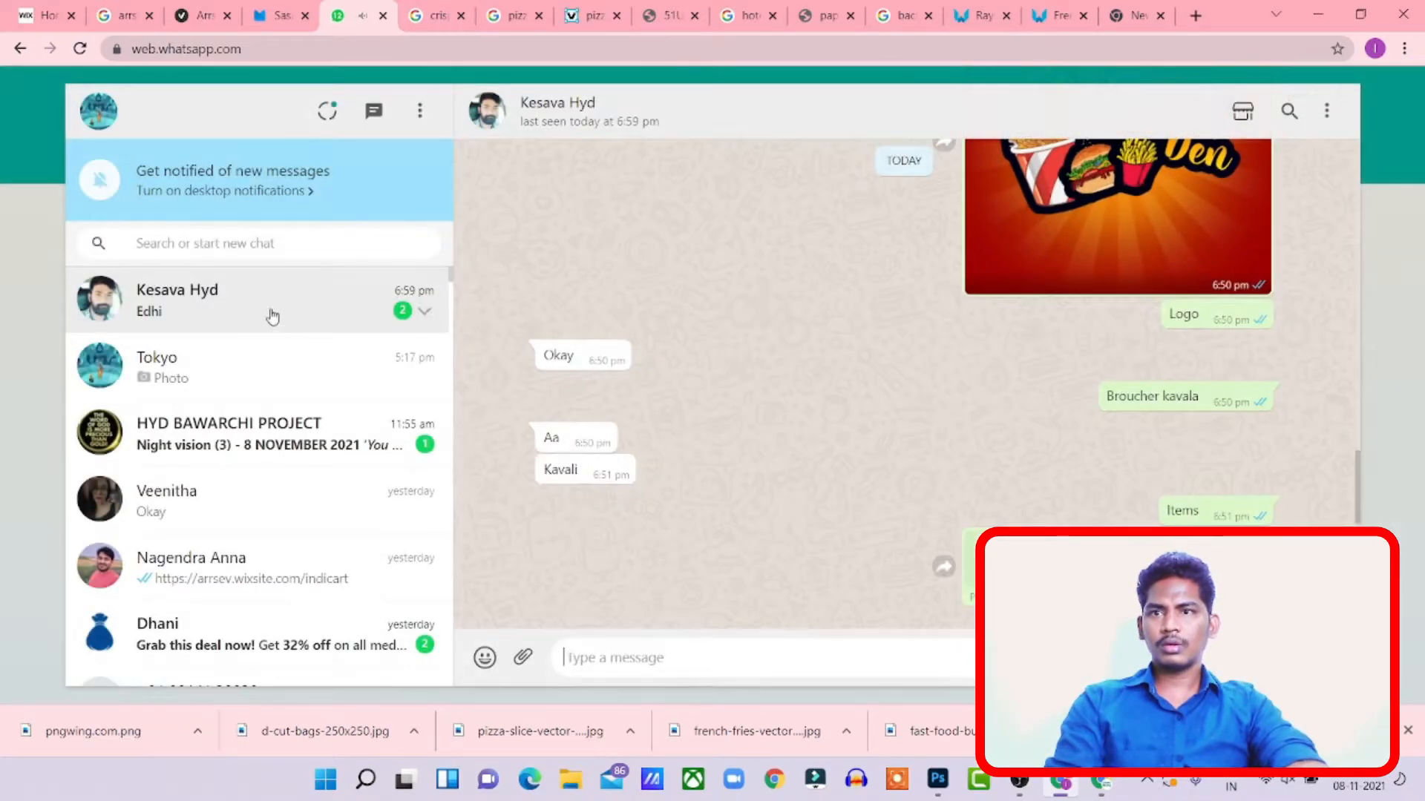
{"action": "scroll", "coordinate": [777, 457], "scroll_direction": "down", "scroll_amount": 8}
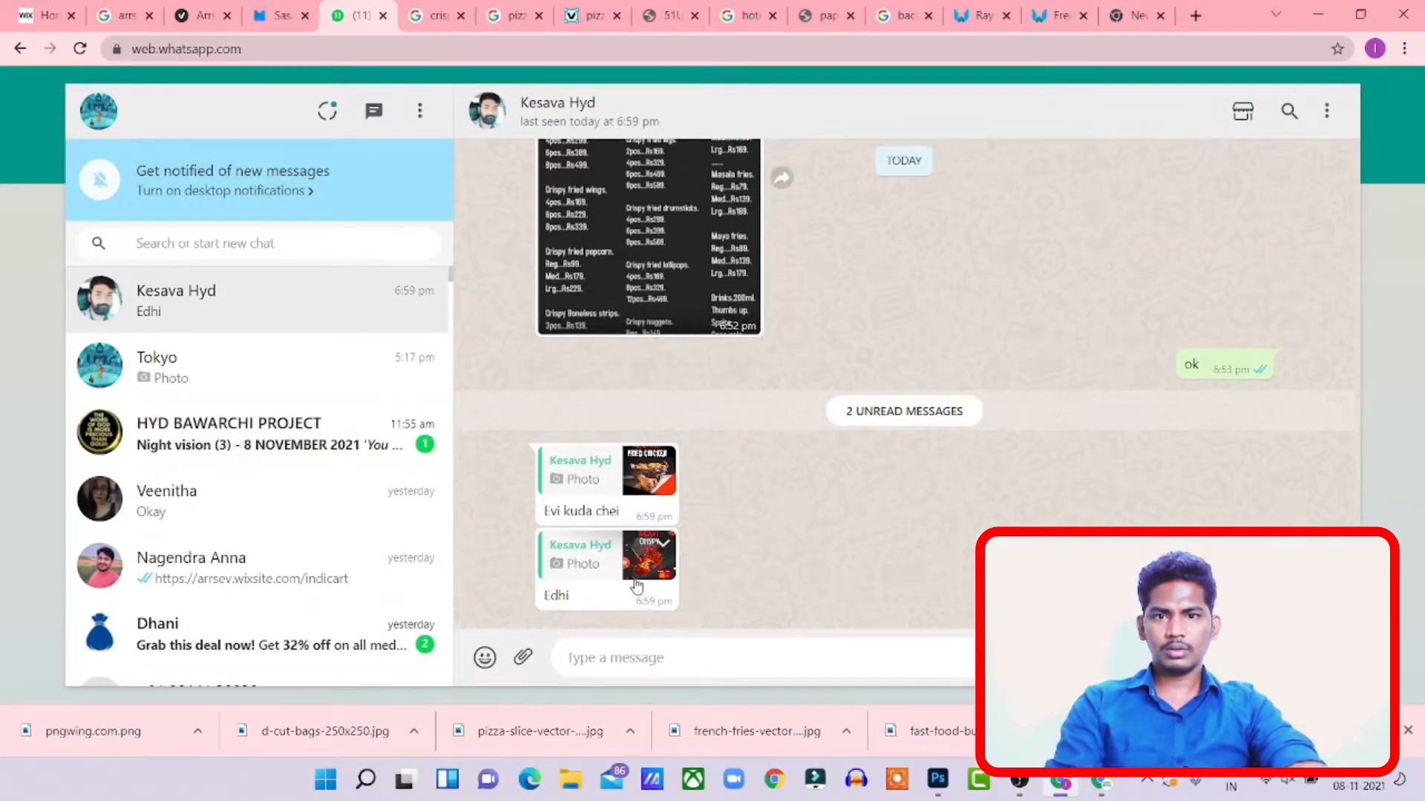
{"action": "scroll", "coordinate": [632, 569], "scroll_direction": "up", "scroll_amount": 10}
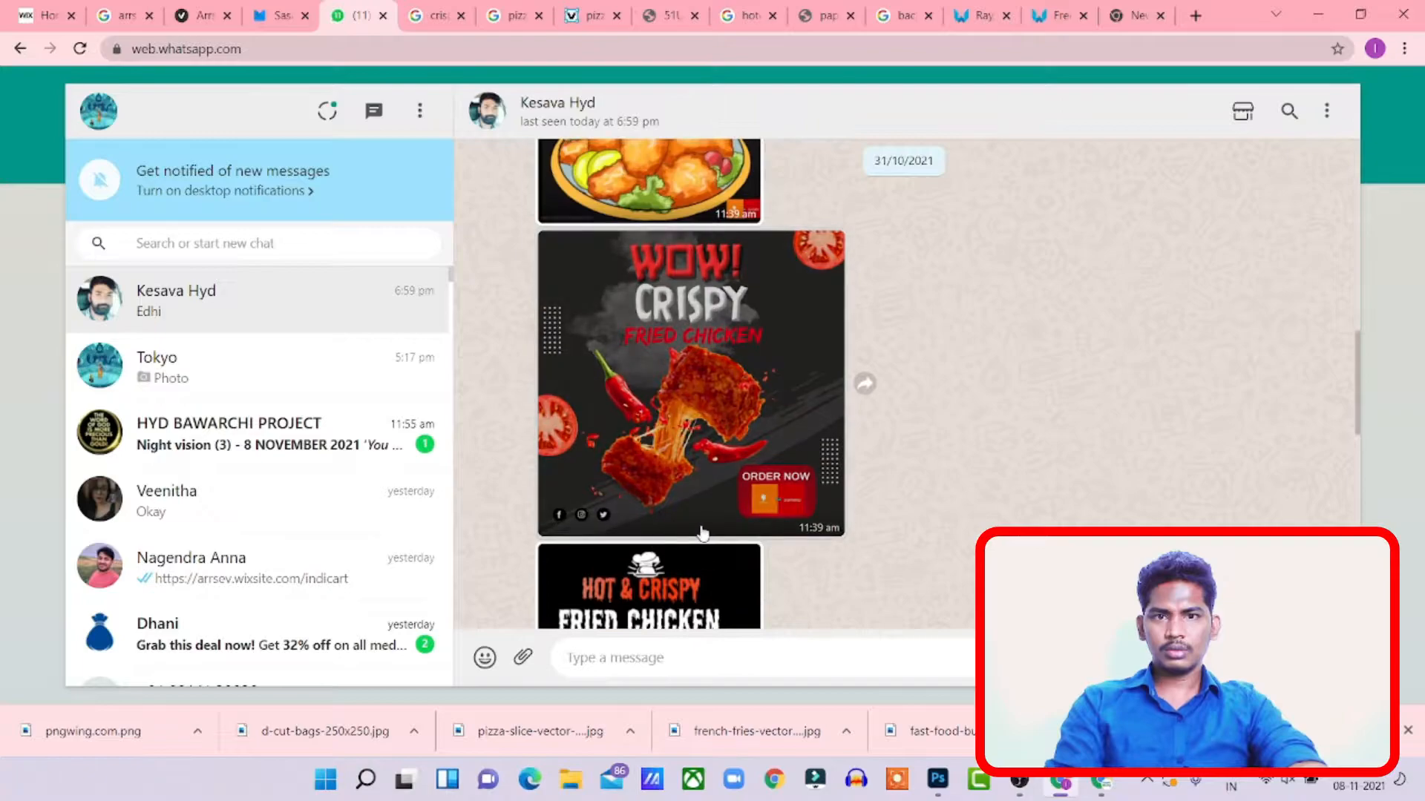
{"action": "scroll", "coordinate": [633, 618], "scroll_direction": "down", "scroll_amount": 10}
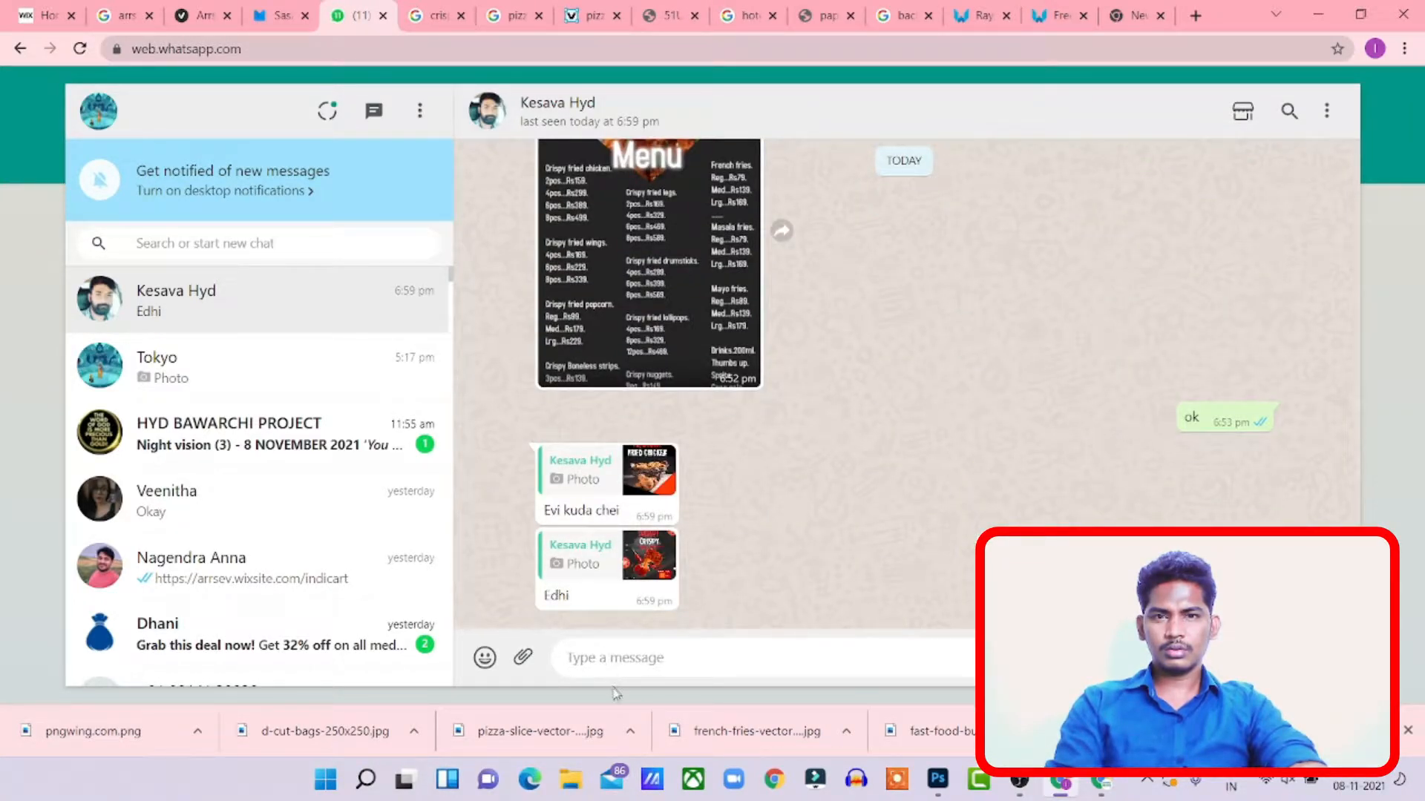
{"action": "left_click", "coordinate": [603, 658]}
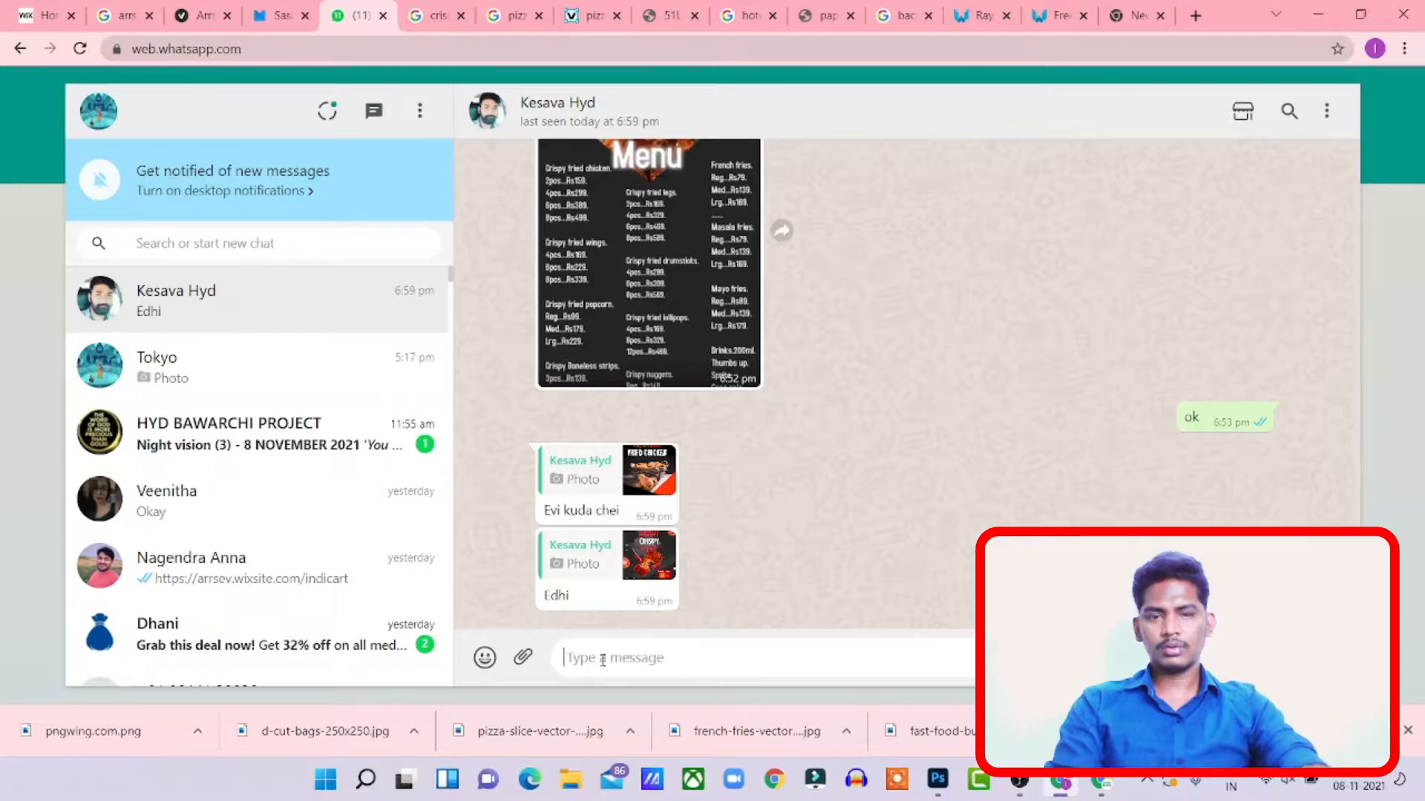
{"action": "type", "text": "OK"}
{"action": "key", "text": "Return"}
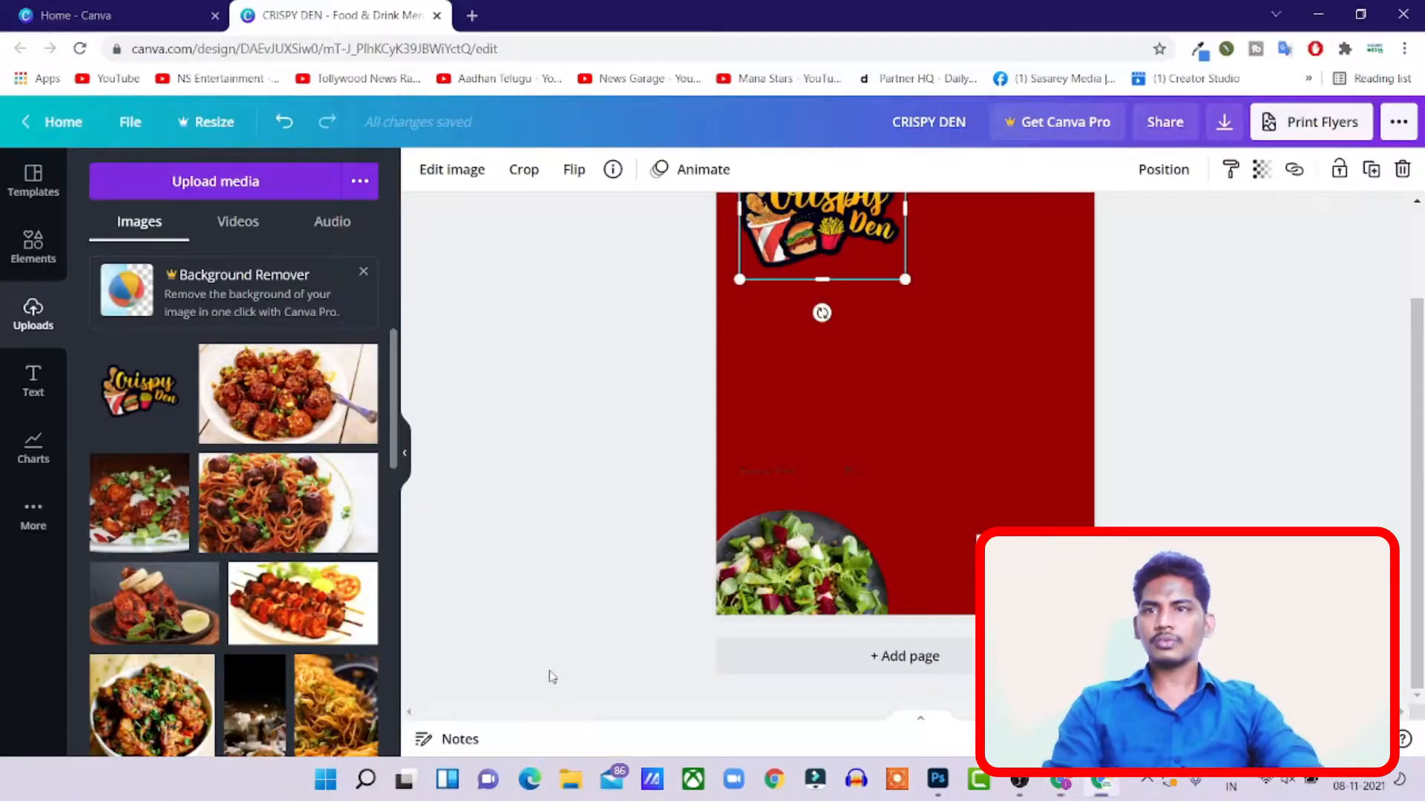
- Return to Canva and move the Crispy Den logo to the upper-right corner of the page
{"action": "scroll", "coordinate": [1135, 491], "scroll_direction": "up", "scroll_amount": 2}
{"action": "left_click", "coordinate": [1135, 491]}
{"action": "left_click_drag", "start_coordinate": [864, 334], "coordinate": [1054, 313]}
{"action": "left_click", "coordinate": [1234, 324]}
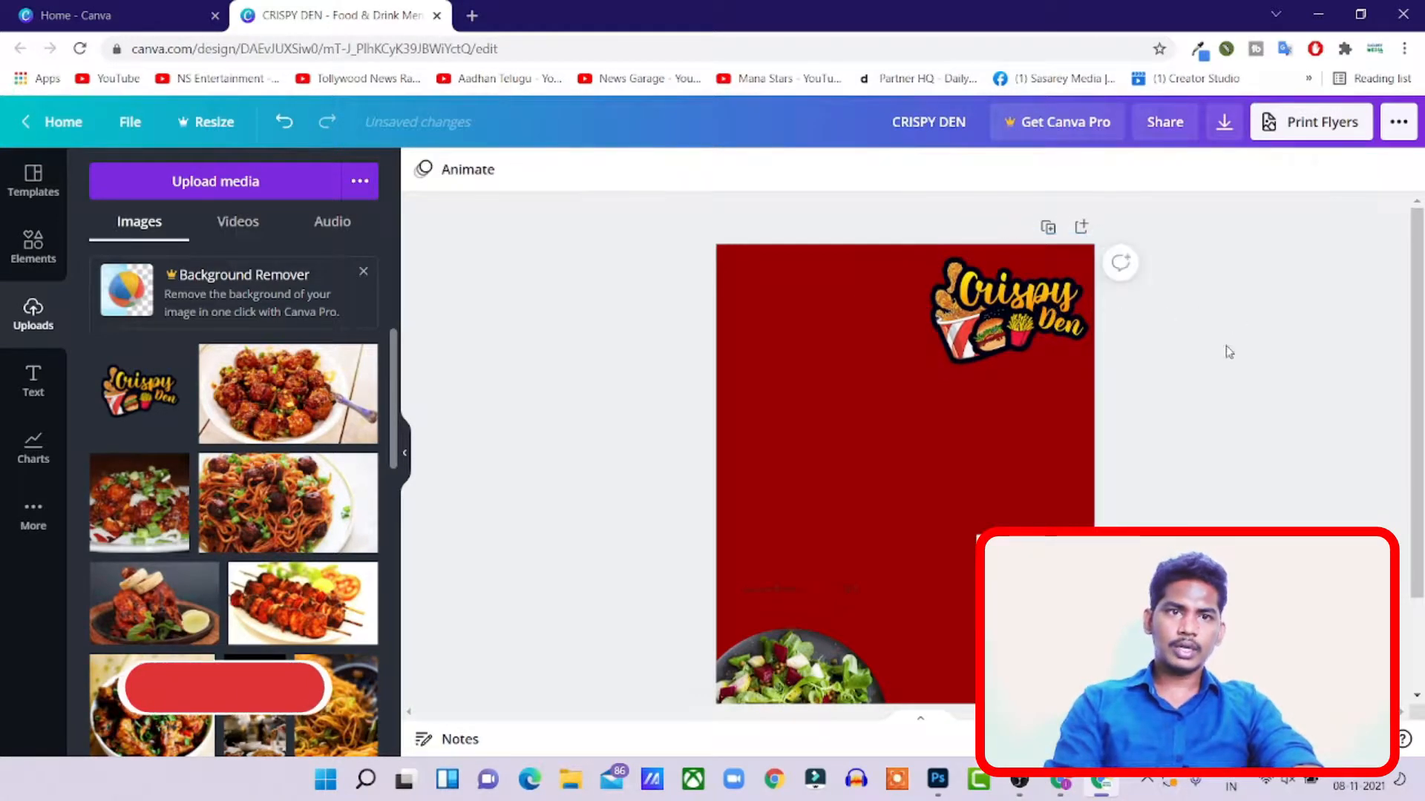
{"action": "left_click", "coordinate": [1039, 327]}
{"action": "left_click", "coordinate": [1183, 407]}
{"action": "left_click", "coordinate": [1011, 341]}
{"action": "left_click", "coordinate": [1209, 381]}
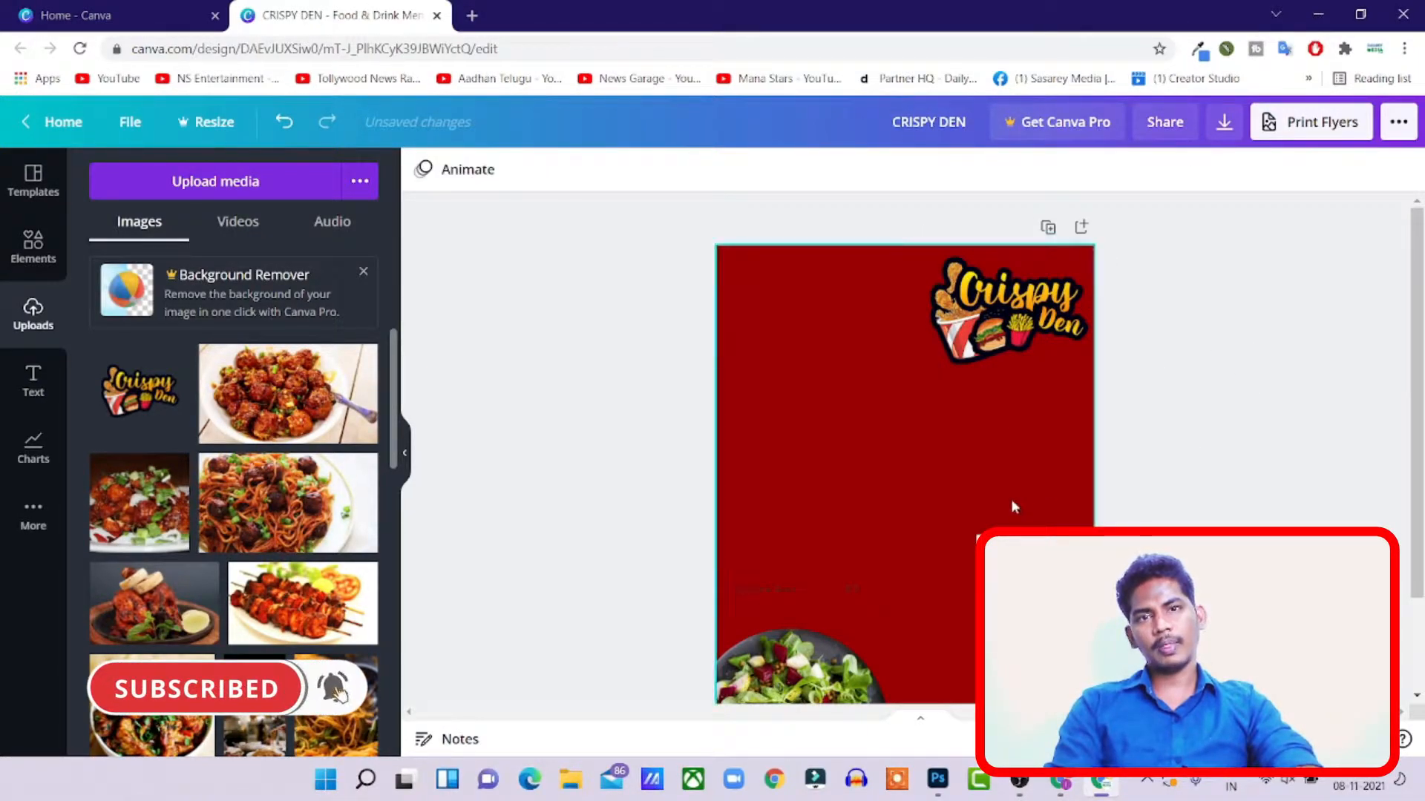
{"action": "key", "text": "alt+Tab"}
{"action": "key", "text": "alt+Tab"}
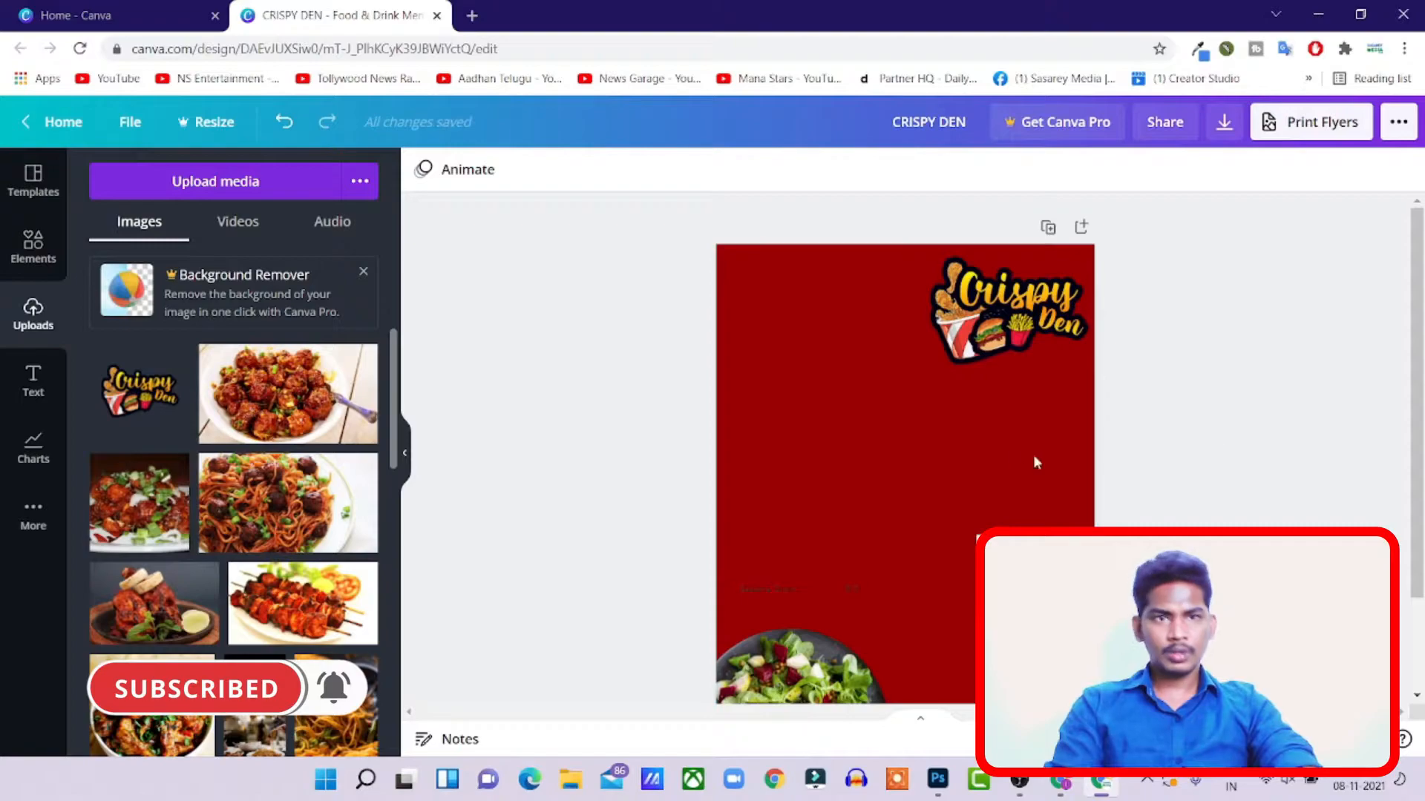
- Unlock the salad plate photo at the page's lower-left corner and delete it
{"action": "scroll", "coordinate": [875, 536], "scroll_direction": "down", "scroll_amount": 2}
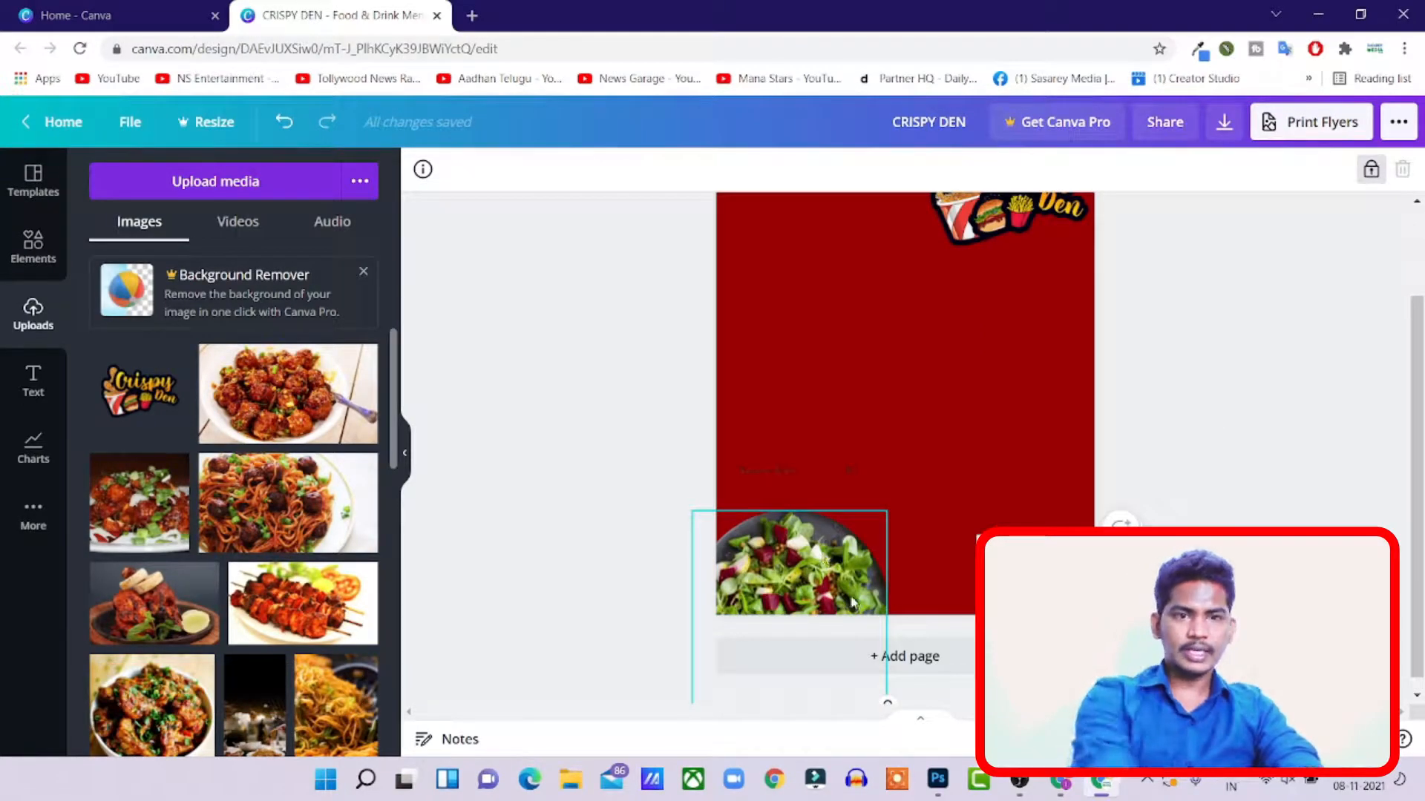
{"action": "left_click", "coordinate": [1370, 170]}
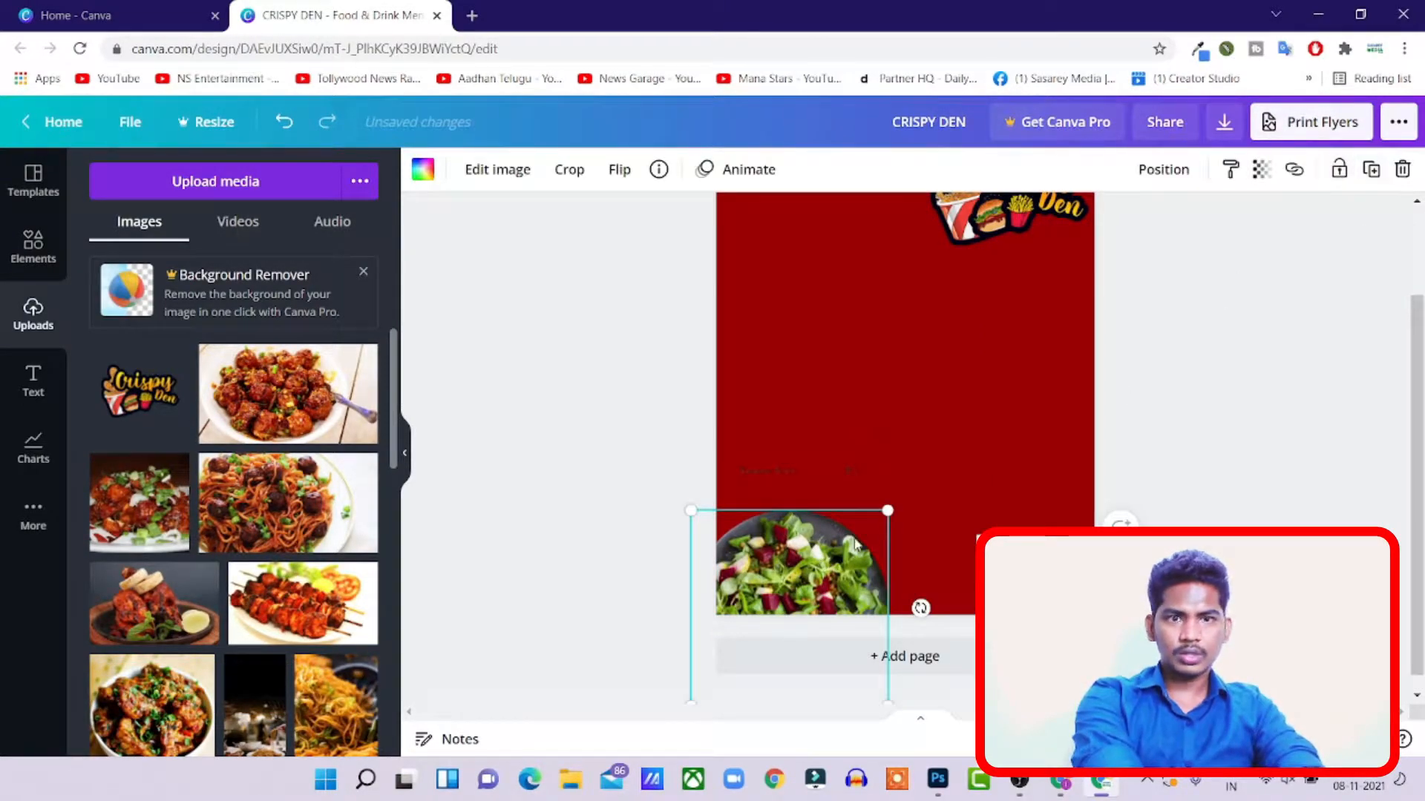
{"action": "key", "text": "Delete"}
{"action": "key", "text": "Delete"}
- Delete the leftover dish name, its price and the last template remnant from the lower part of the page
{"action": "left_click", "coordinate": [787, 474]}
{"action": "key", "text": "Delete"}
{"action": "left_click", "coordinate": [843, 474]}
{"action": "key", "text": "Delete"}
{"action": "left_click", "coordinate": [998, 586]}
{"action": "key", "text": "Delete"}
{"action": "scroll", "coordinate": [1179, 521], "scroll_direction": "up", "scroll_amount": 2}
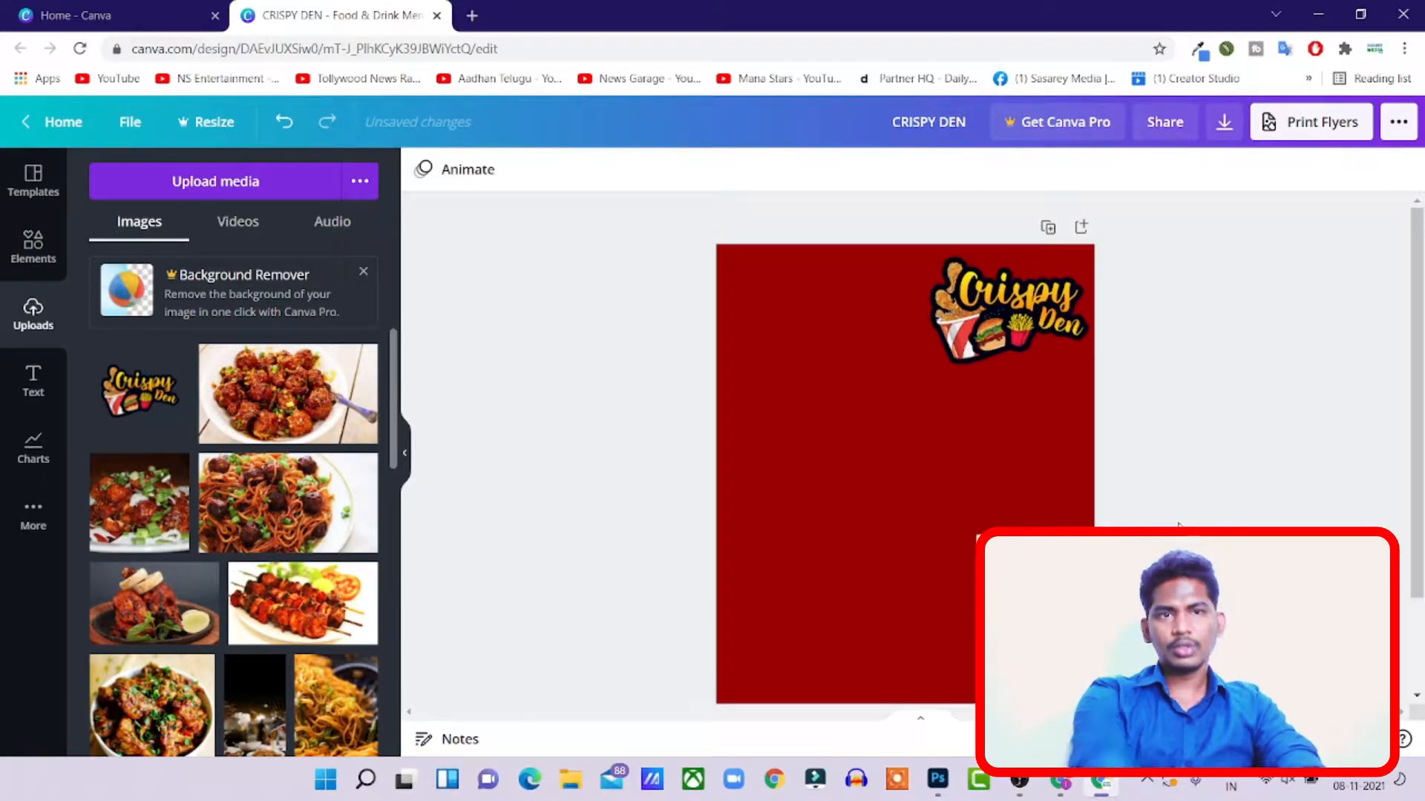
- Shrink the Crispy Den logo to about a third of the page width and set it slightly in from the upper-right corner
{"action": "left_click", "coordinate": [1027, 320]}
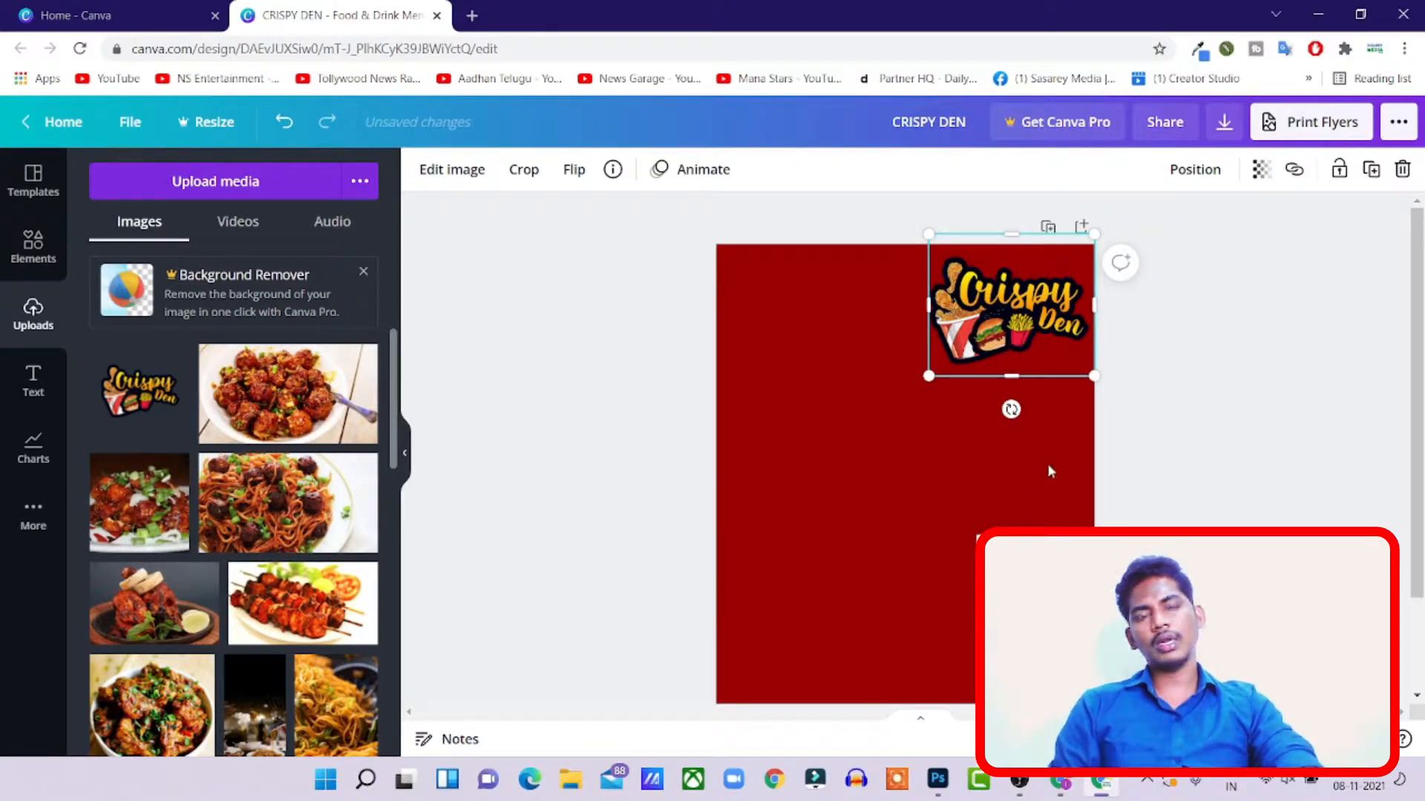
{"action": "scroll", "coordinate": [1134, 455], "scroll_direction": "down", "scroll_amount": 2}
{"action": "scroll", "coordinate": [1134, 455], "scroll_direction": "up", "scroll_amount": 2}
{"action": "left_click_drag", "start_coordinate": [929, 375], "coordinate": [978, 335]}
{"action": "left_click_drag", "start_coordinate": [1044, 293], "coordinate": [1032, 314]}
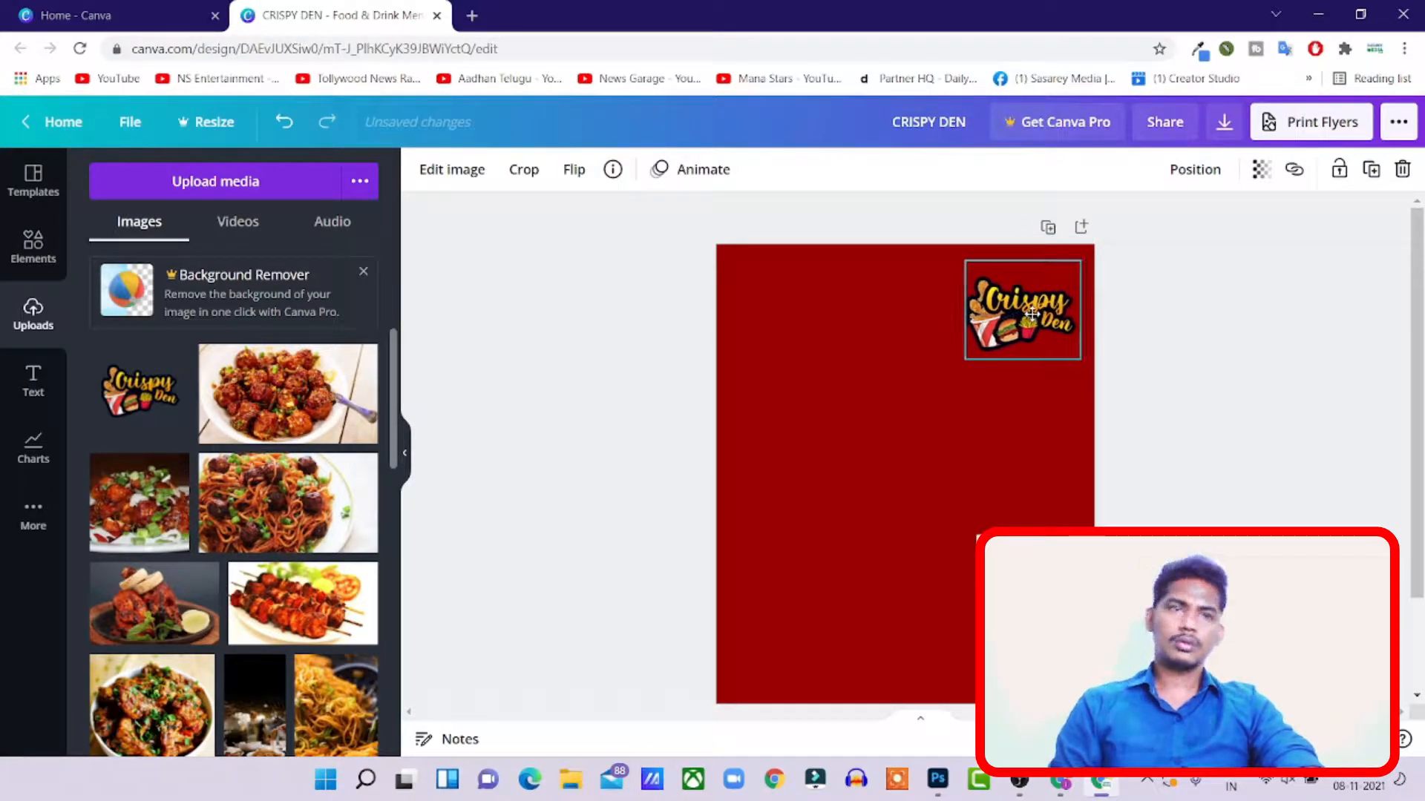
{"action": "left_click", "coordinate": [1199, 338]}
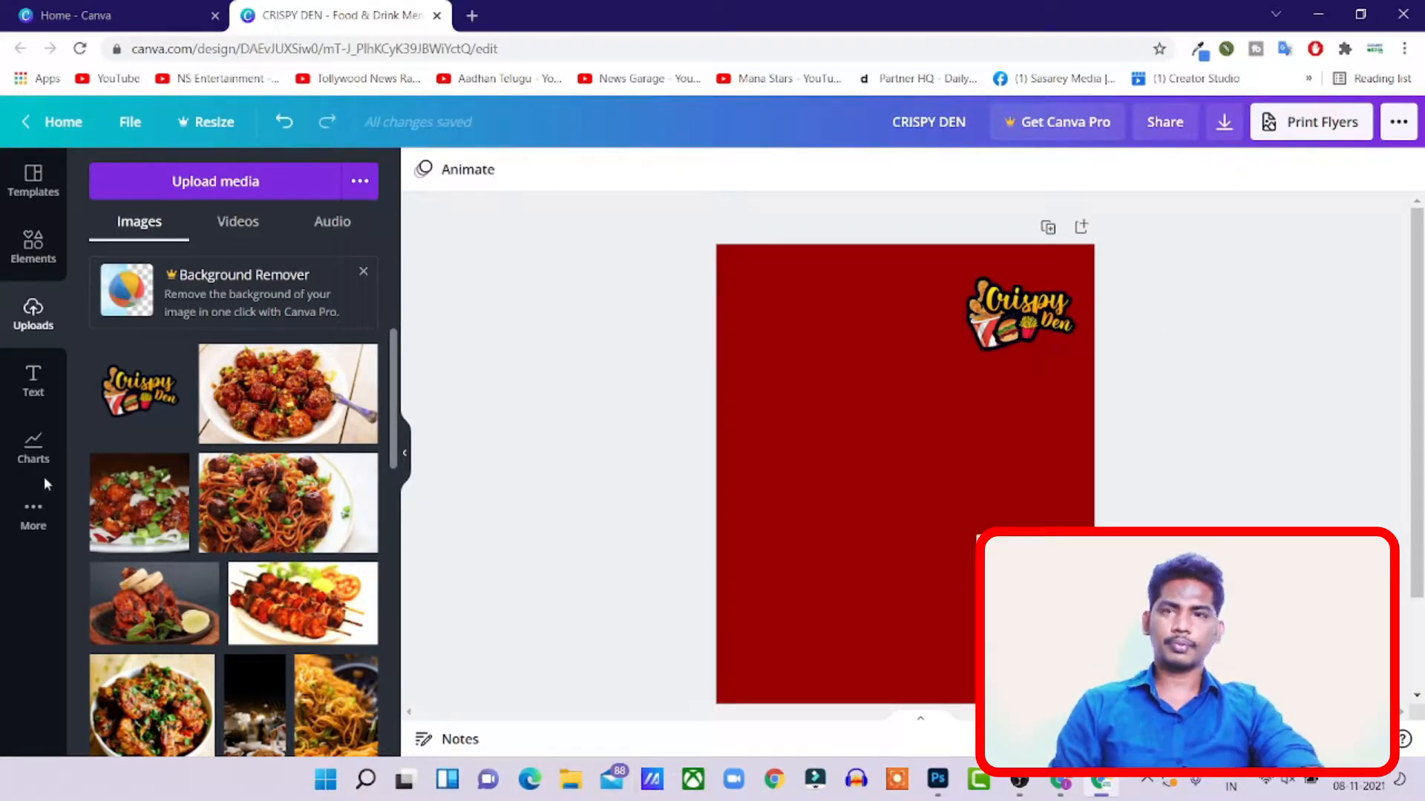
- Browse the menu templates and replace the page's design with the Bijou Bakery template
{"action": "left_click", "coordinate": [32, 182]}
{"action": "scroll", "coordinate": [236, 474], "scroll_direction": "up", "scroll_amount": 3}
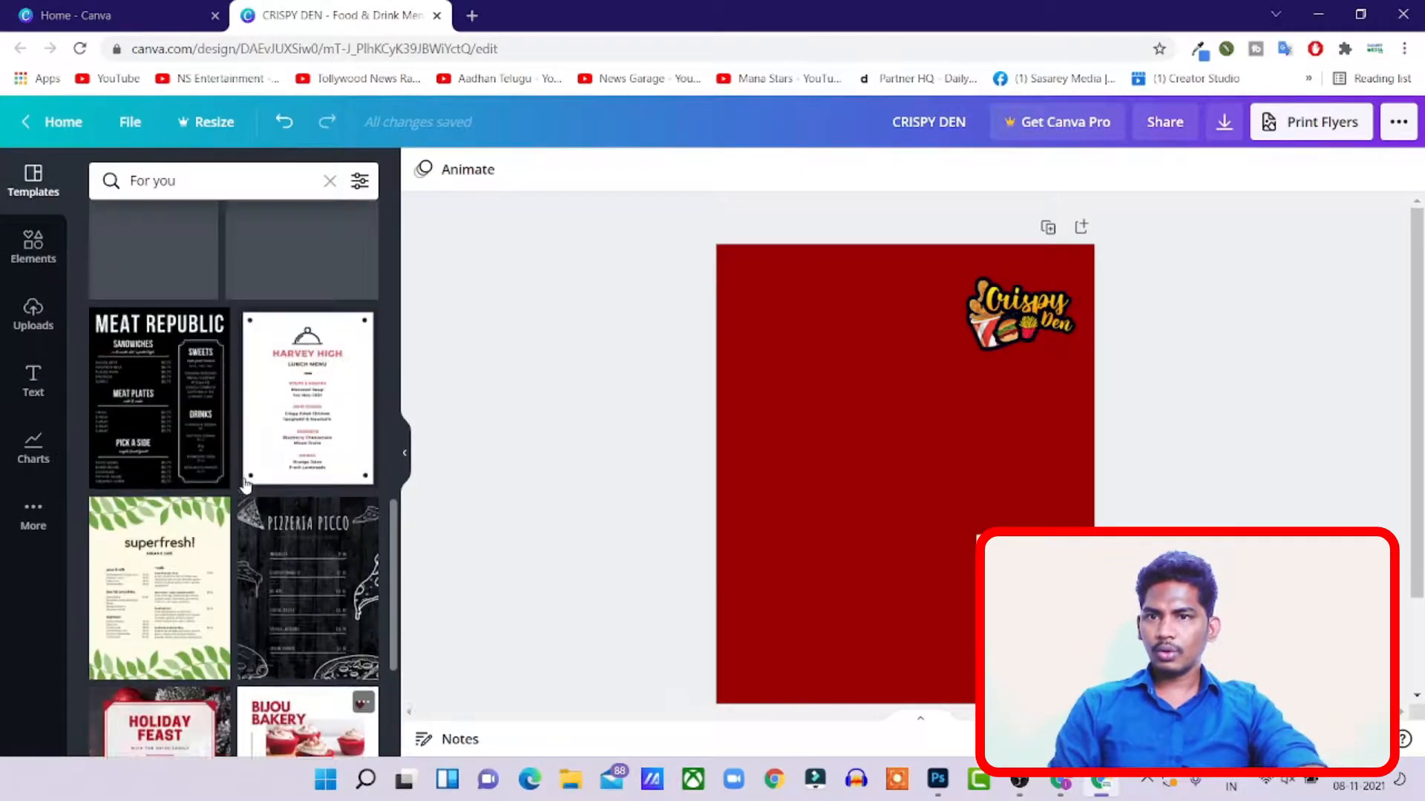
{"action": "scroll", "coordinate": [242, 482], "scroll_direction": "down", "scroll_amount": 3}
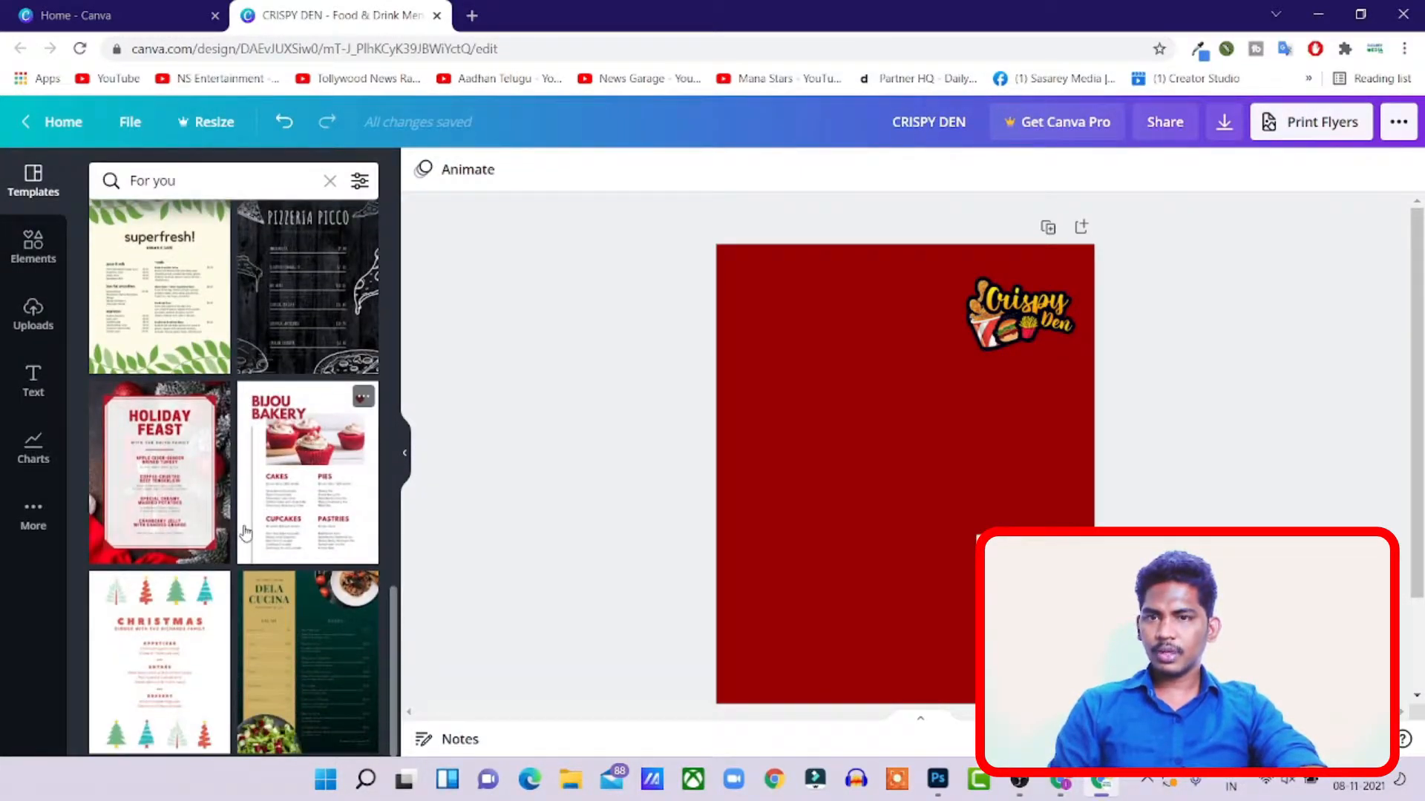
{"action": "left_click", "coordinate": [304, 476]}
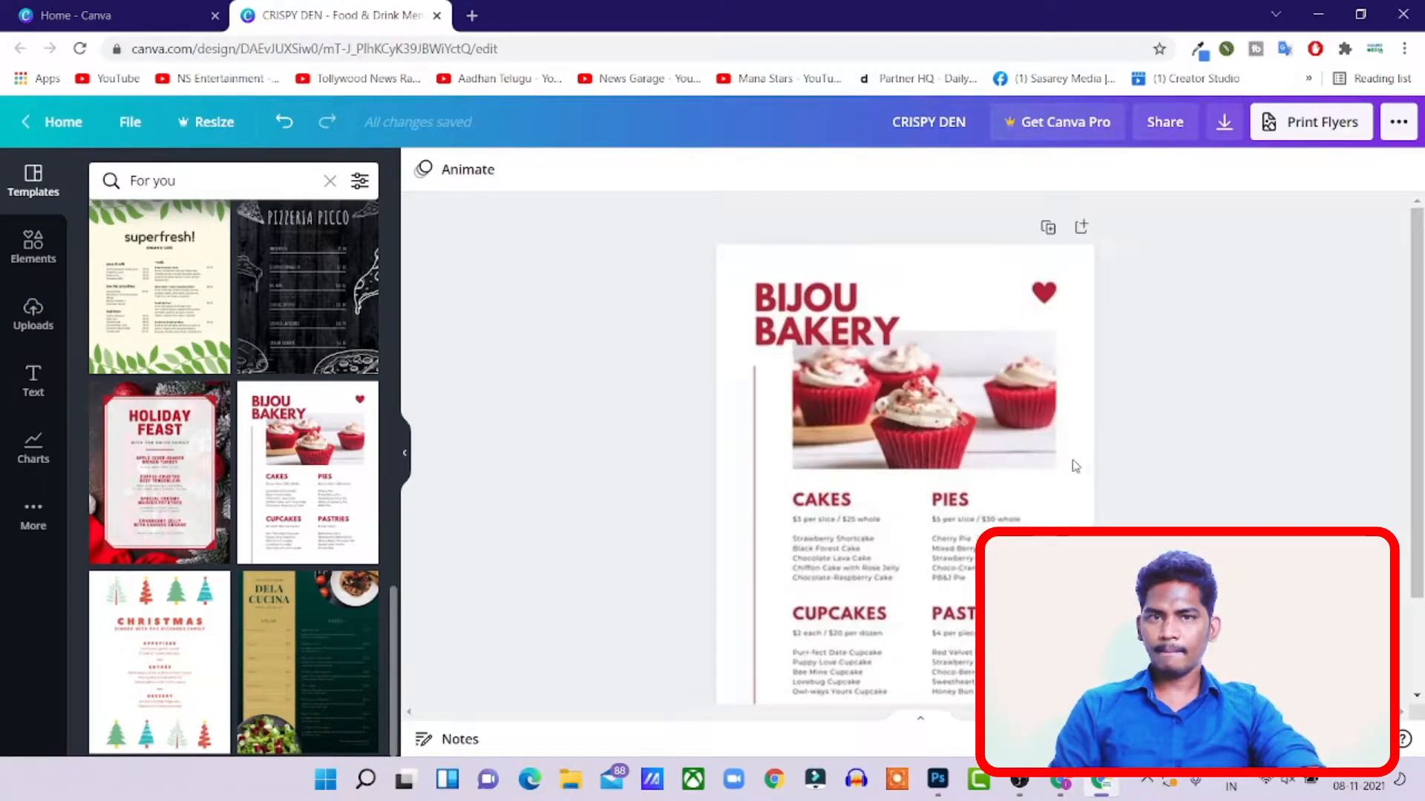
{"action": "left_click", "coordinate": [837, 404]}
{"action": "scroll", "coordinate": [294, 466], "scroll_direction": "up", "scroll_amount": 4}
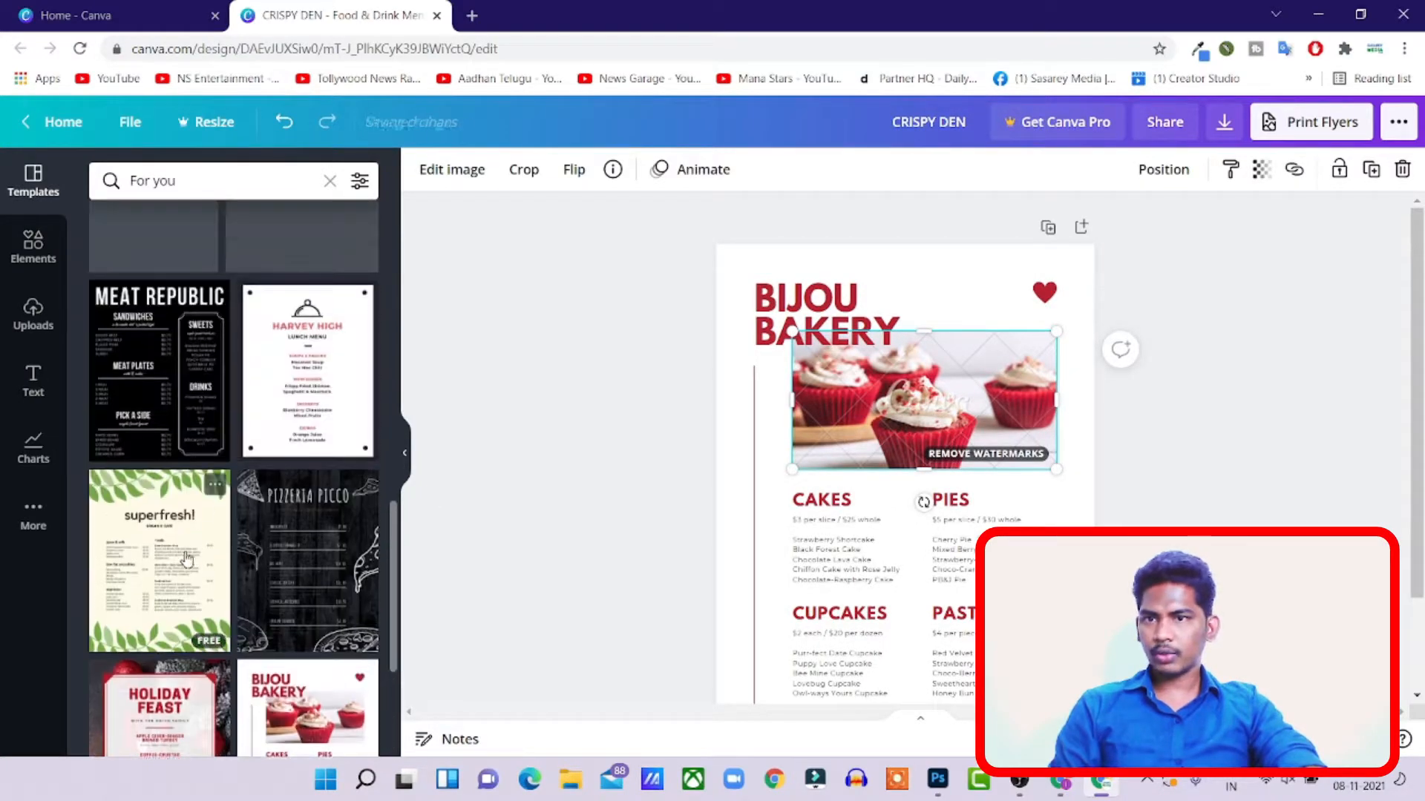
- Try the Chef John weekly lunch template and the Diwali Delights special menu template on the page
{"action": "scroll", "coordinate": [181, 549], "scroll_direction": "up", "scroll_amount": 4}
{"action": "left_click", "coordinate": [195, 469]}
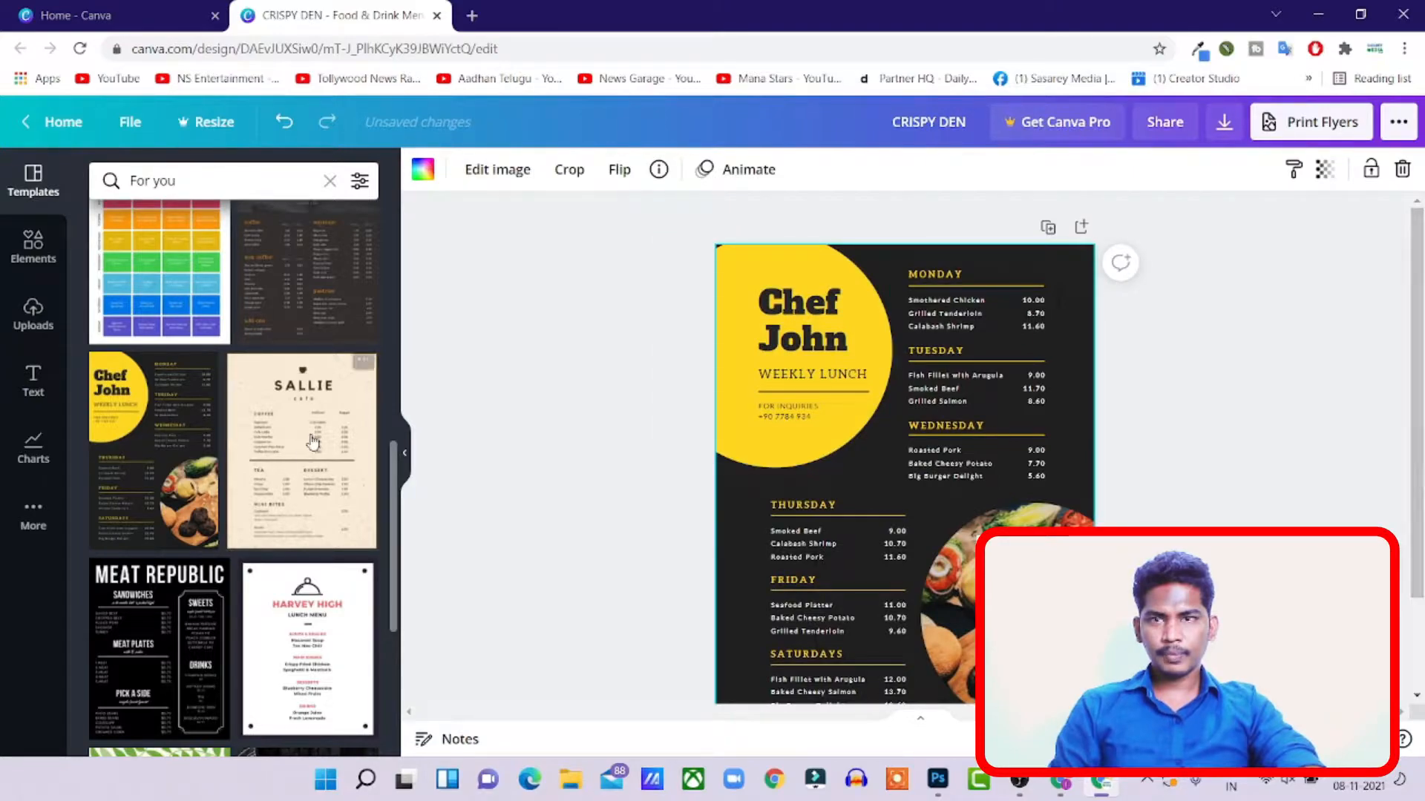
{"action": "scroll", "coordinate": [198, 466], "scroll_direction": "up", "scroll_amount": 8}
{"action": "scroll", "coordinate": [198, 466], "scroll_direction": "up", "scroll_amount": 1}
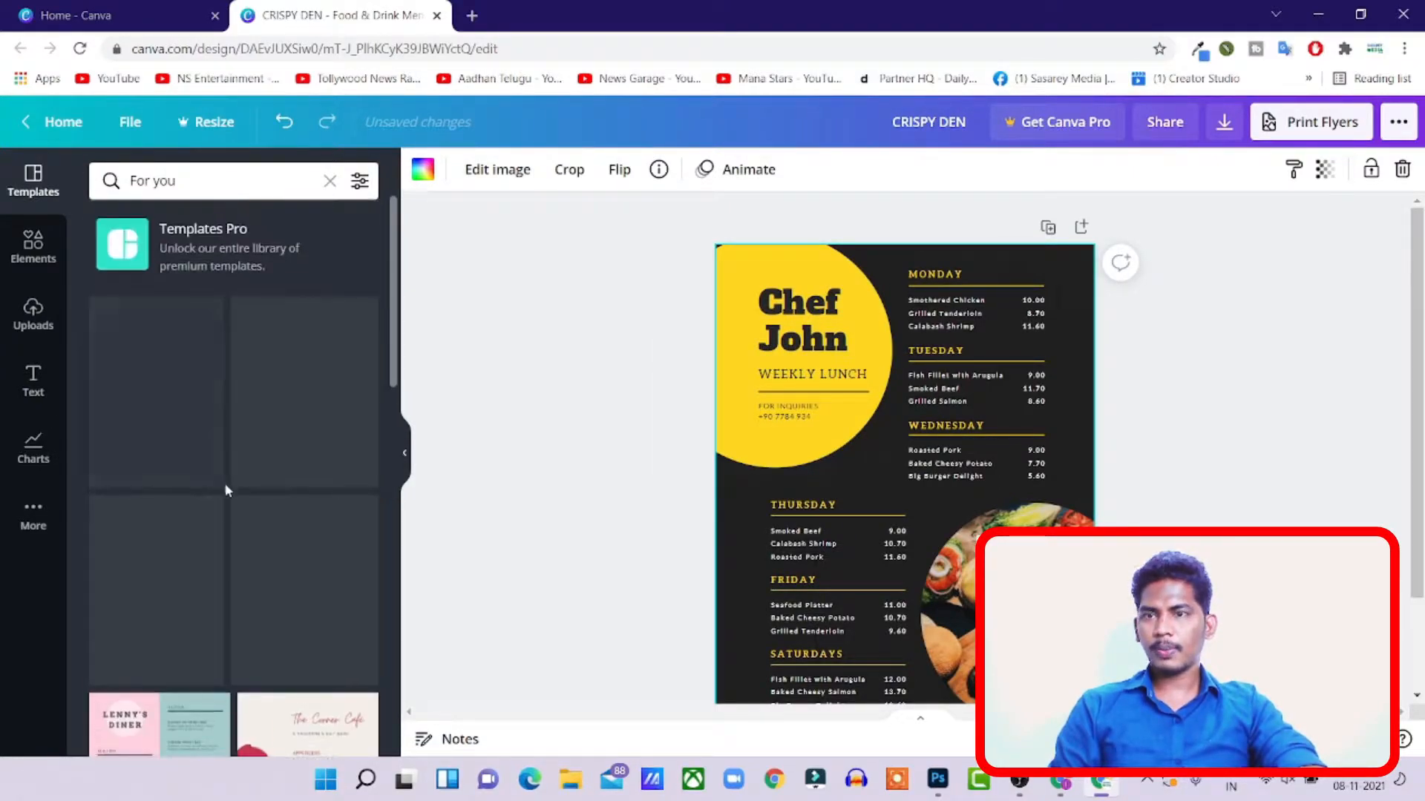
{"action": "left_click", "coordinate": [181, 380]}
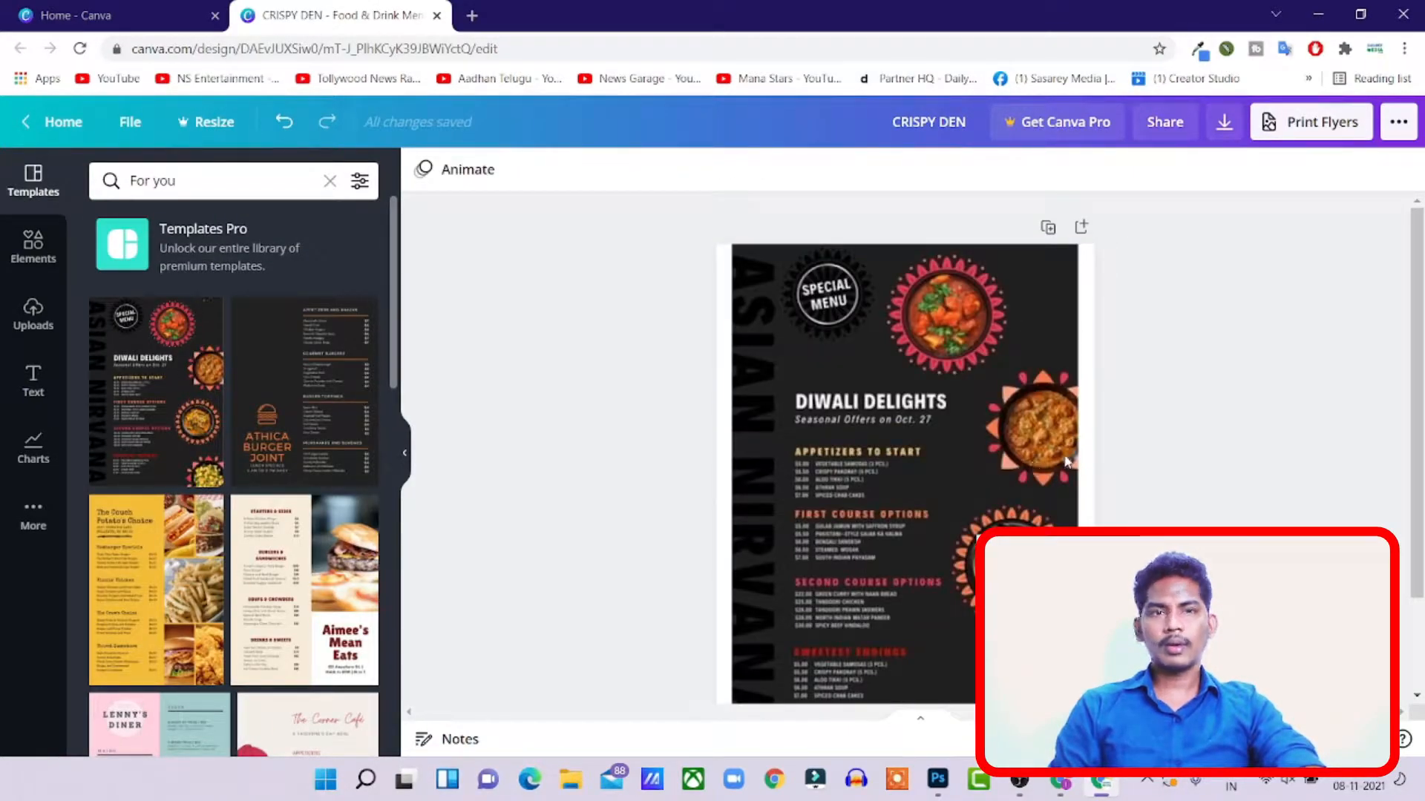
{"action": "left_click", "coordinate": [1066, 461]}
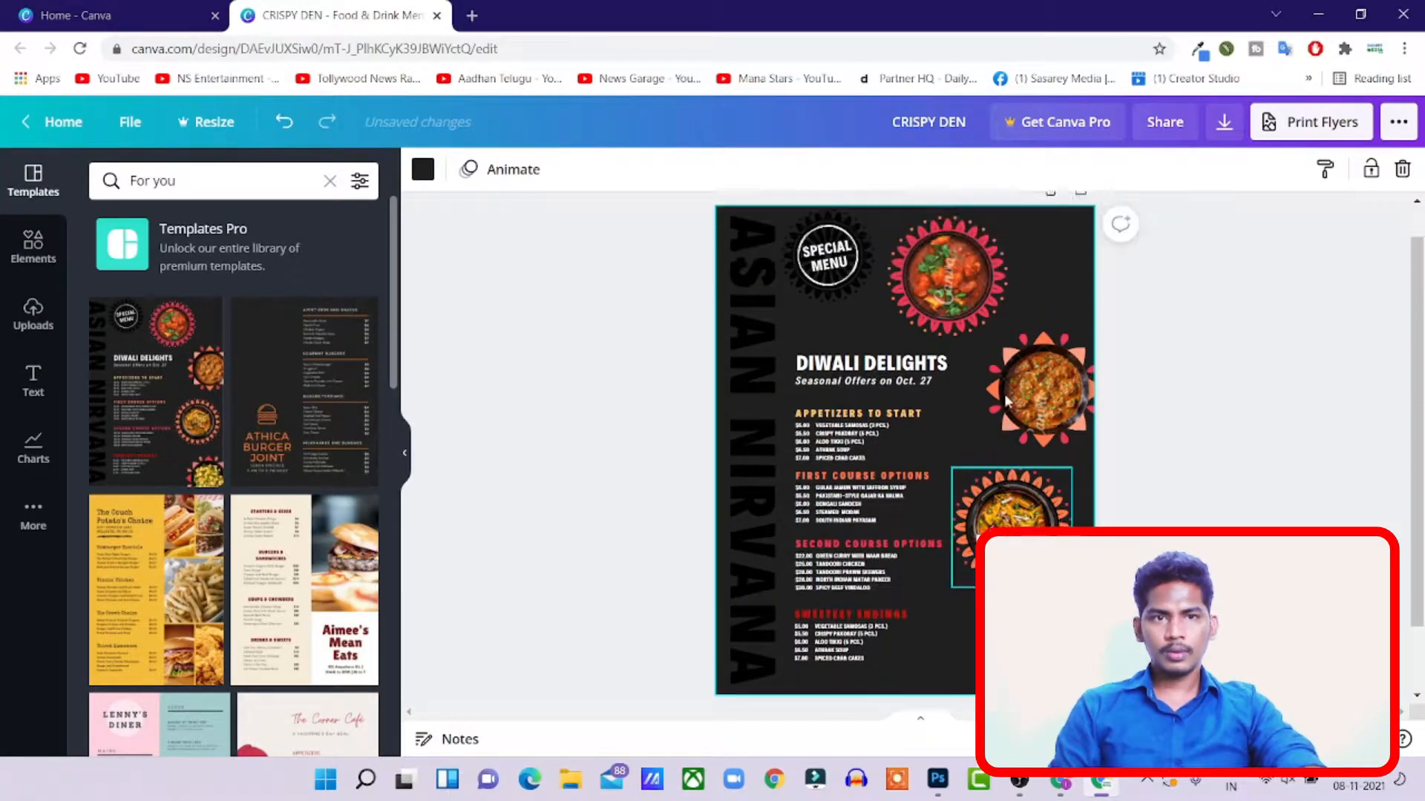
- Replace the page's design with the Athica Burger Joint menu template
{"action": "left_click", "coordinate": [318, 376]}
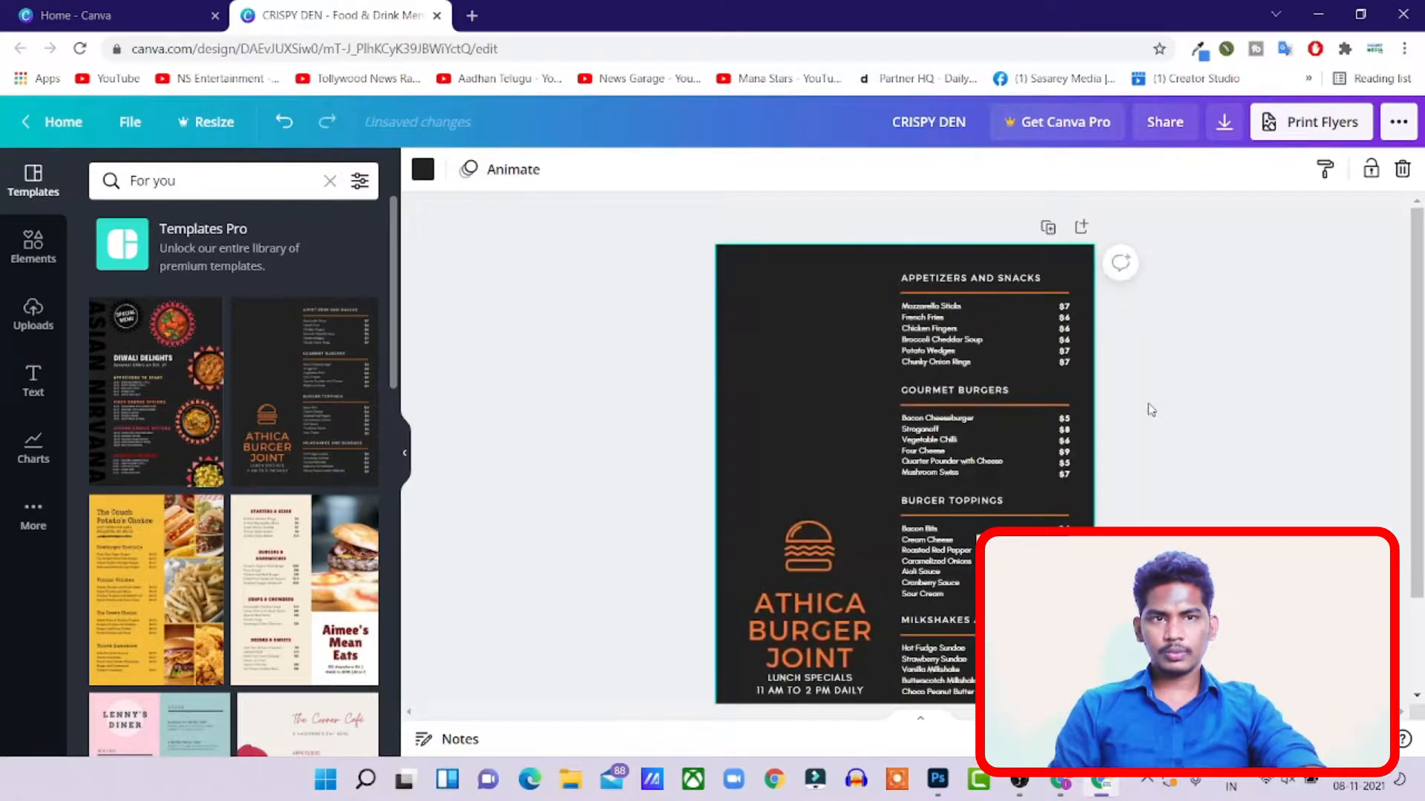
{"action": "scroll", "coordinate": [1147, 408], "scroll_direction": "down", "scroll_amount": 2}
{"action": "scroll", "coordinate": [1128, 407], "scroll_direction": "up", "scroll_amount": 2}
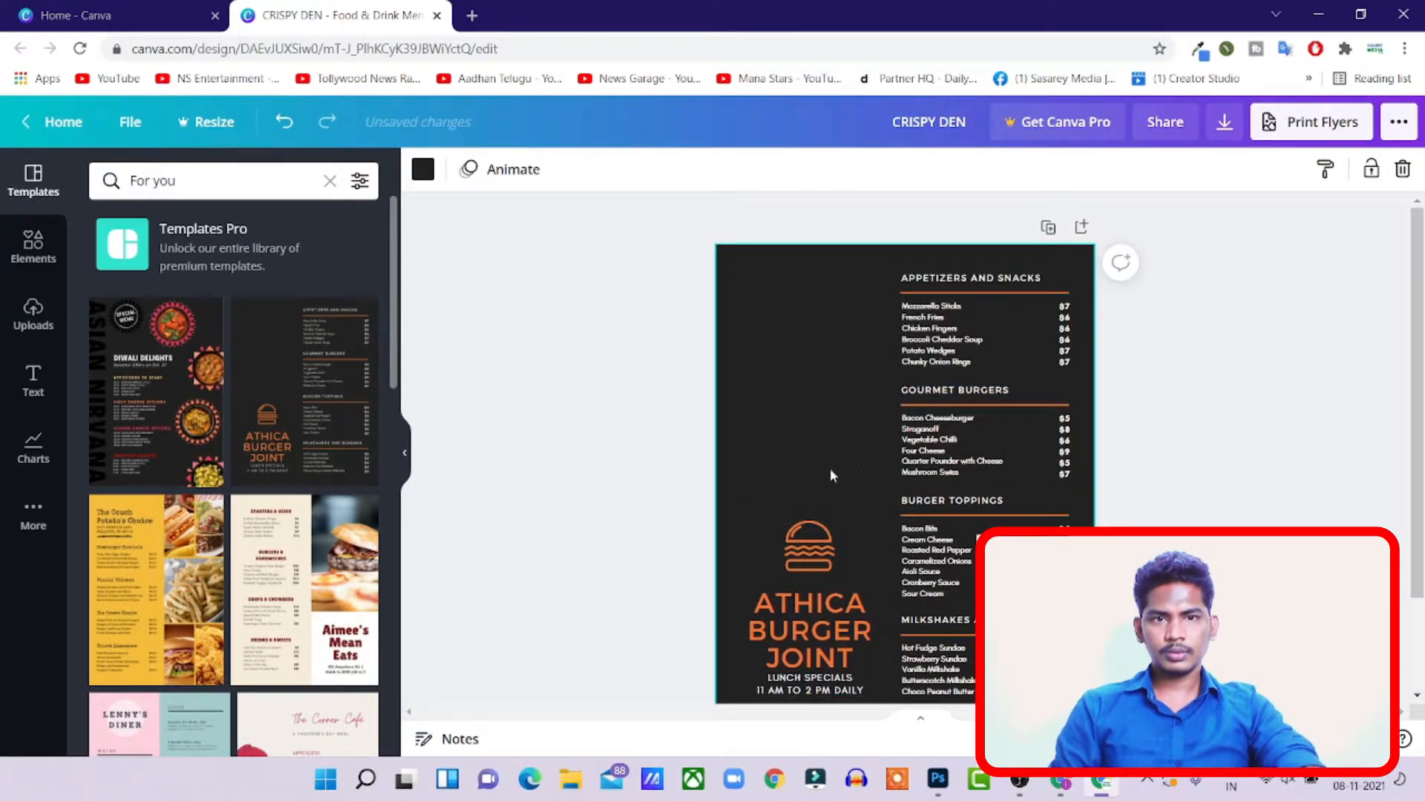
- Change the page background to dark red #760000
{"action": "left_click", "coordinate": [422, 170]}
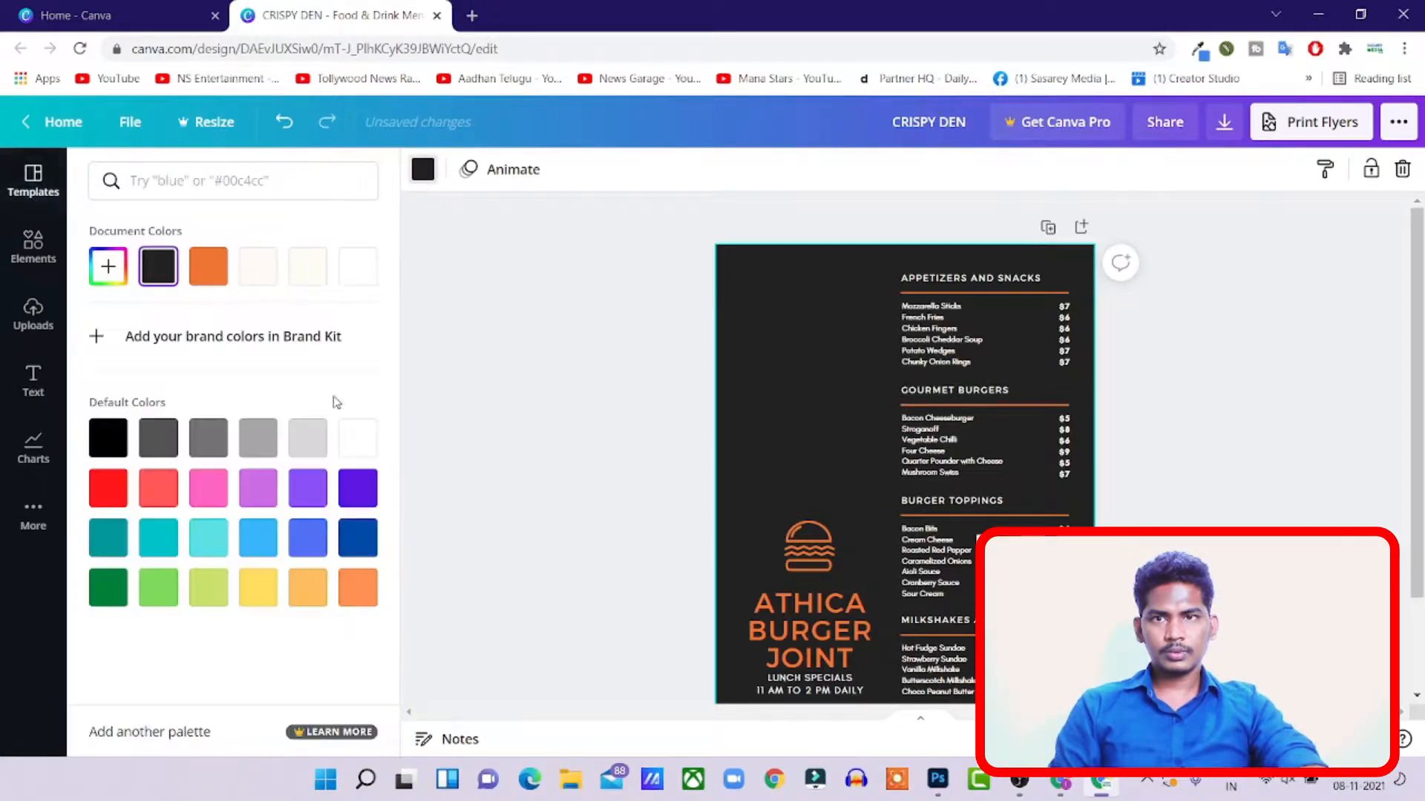
{"action": "left_click", "coordinate": [108, 488]}
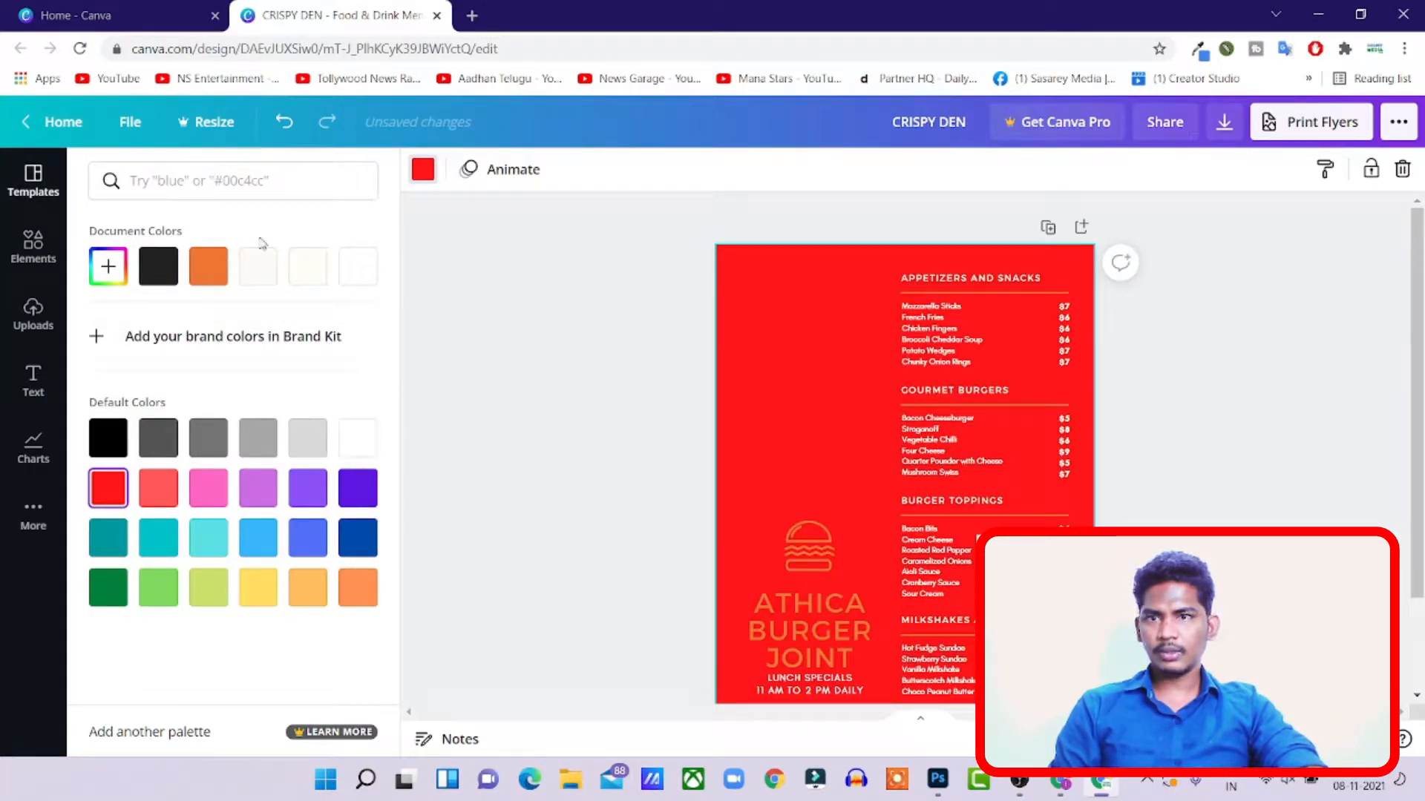
{"action": "left_click", "coordinate": [109, 268]}
{"action": "left_click_drag", "start_coordinate": [343, 347], "coordinate": [347, 355]}
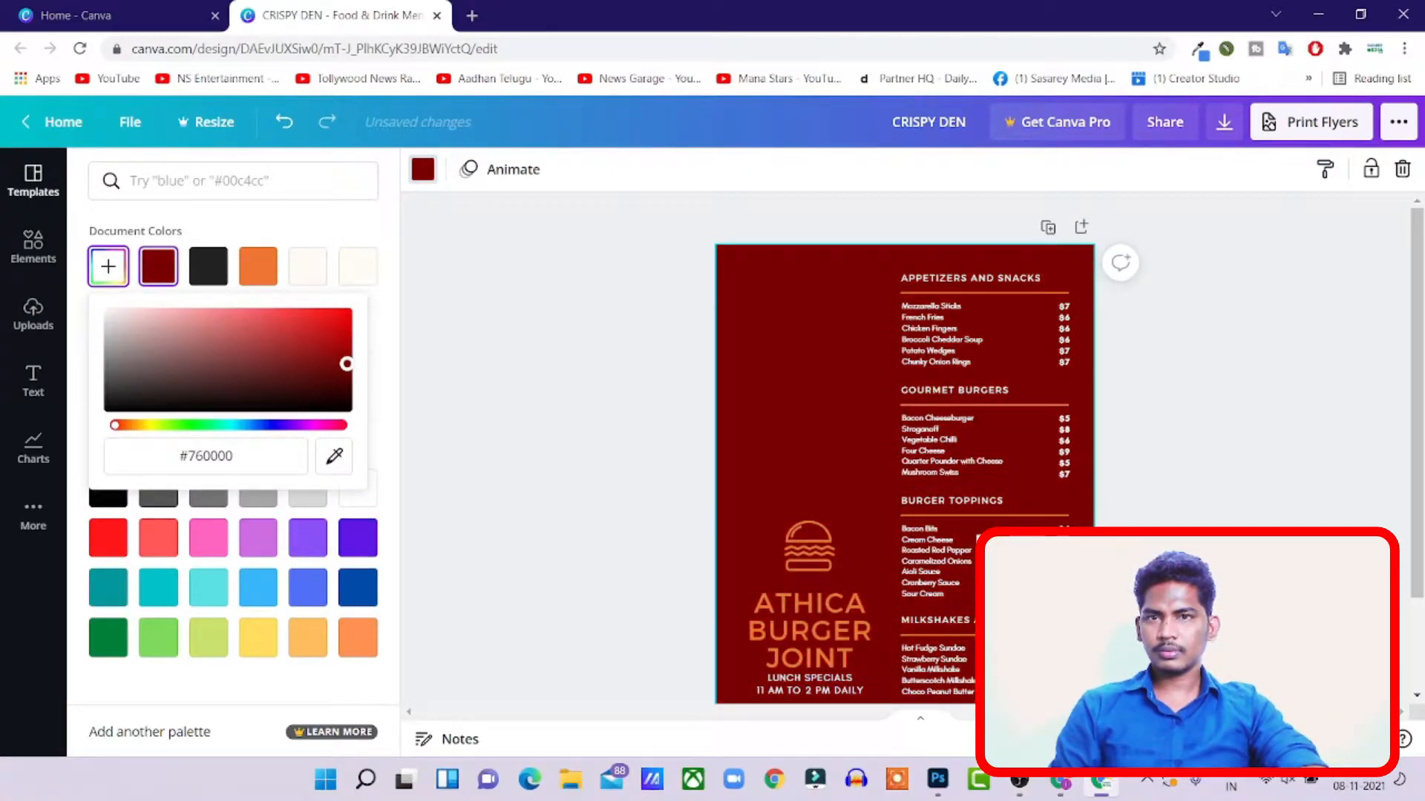
{"action": "left_click", "coordinate": [1108, 500]}
{"action": "scroll", "coordinate": [1289, 450], "scroll_direction": "down", "scroll_amount": 2}
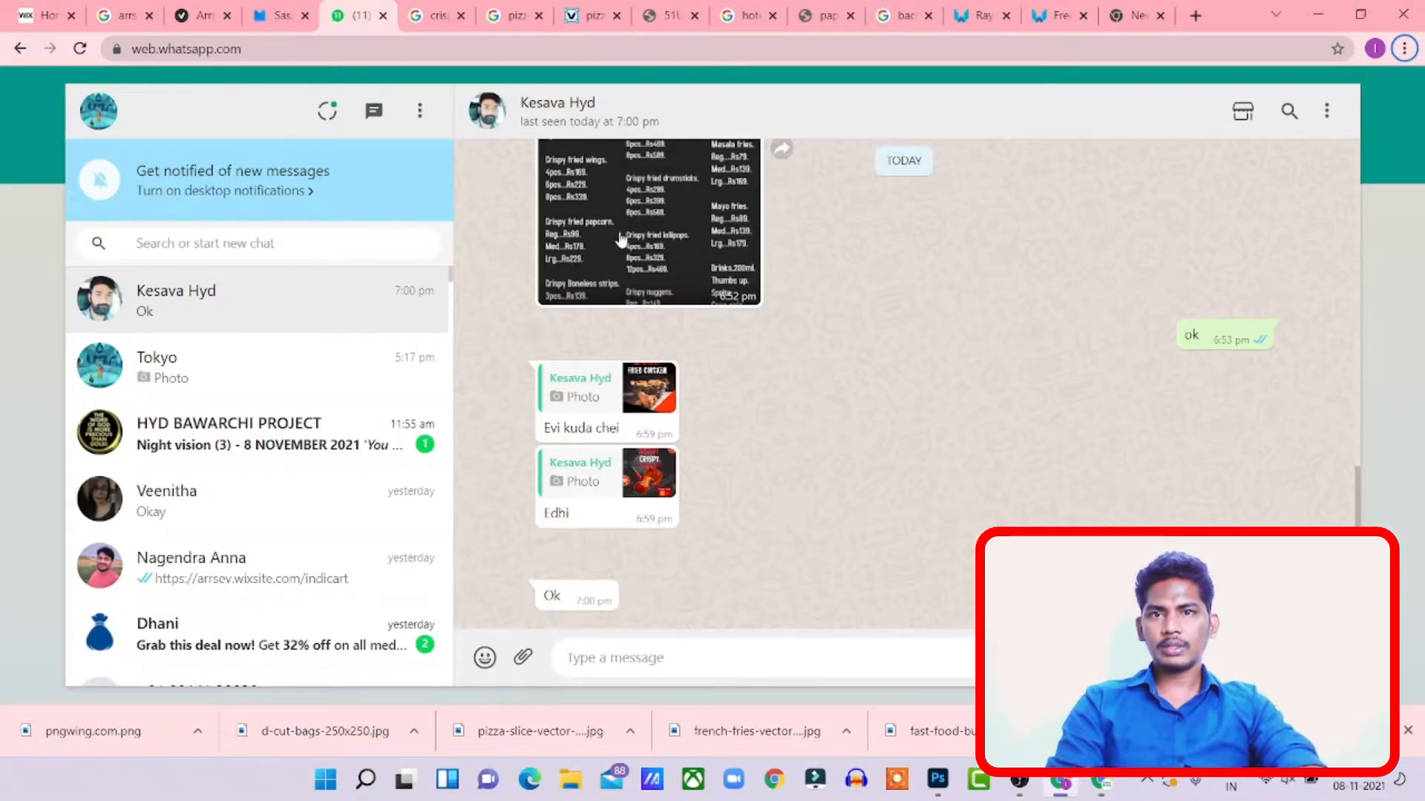
- Check the client's menu photo in the WhatsApp chat
{"action": "scroll", "coordinate": [621, 240], "scroll_direction": "up", "scroll_amount": 1}
{"action": "left_click", "coordinate": [623, 245]}
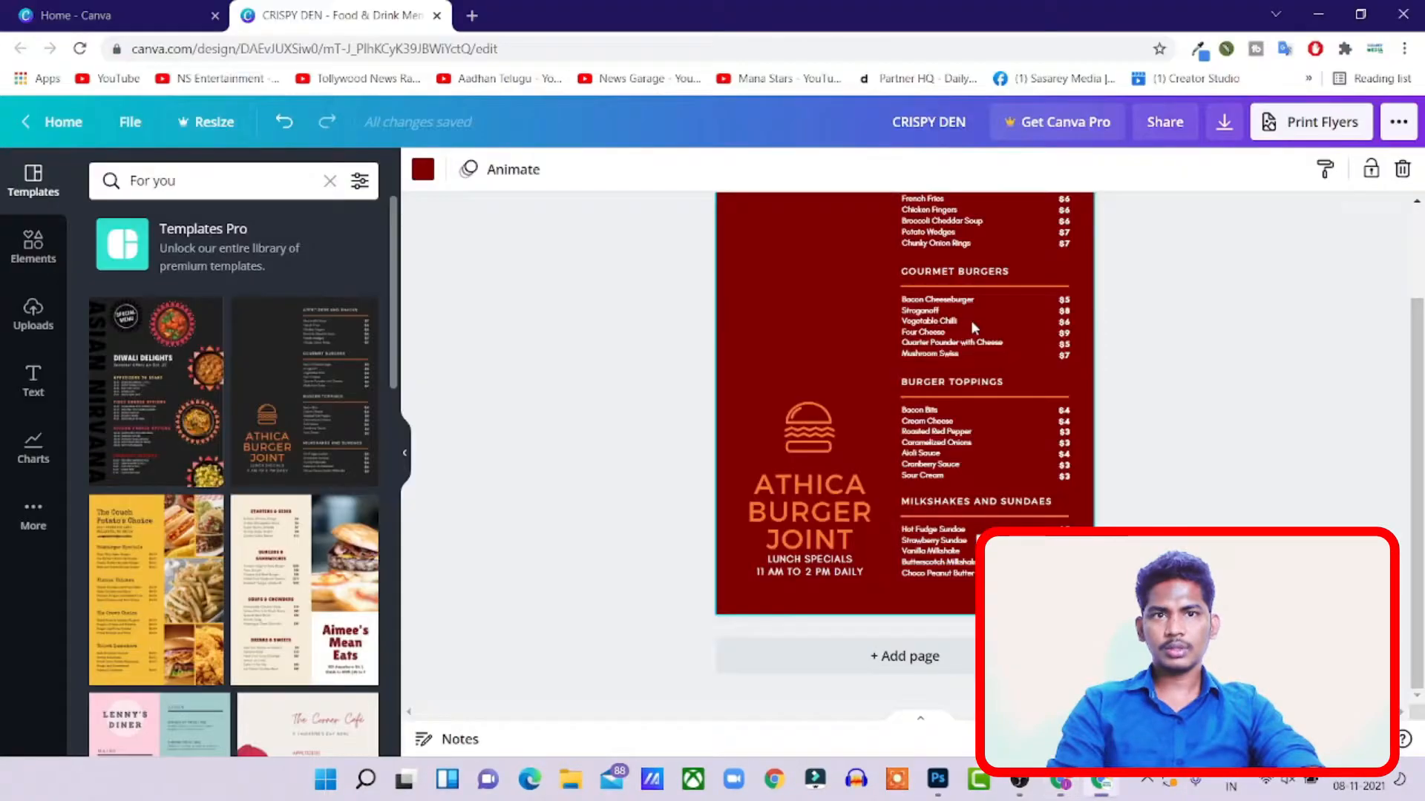
- Delete the burger icon and the Athica Burger Joint title from the page's lower-left area
{"action": "scroll", "coordinate": [1130, 328], "scroll_direction": "up", "scroll_amount": 3}
{"action": "left_click", "coordinate": [814, 568]}
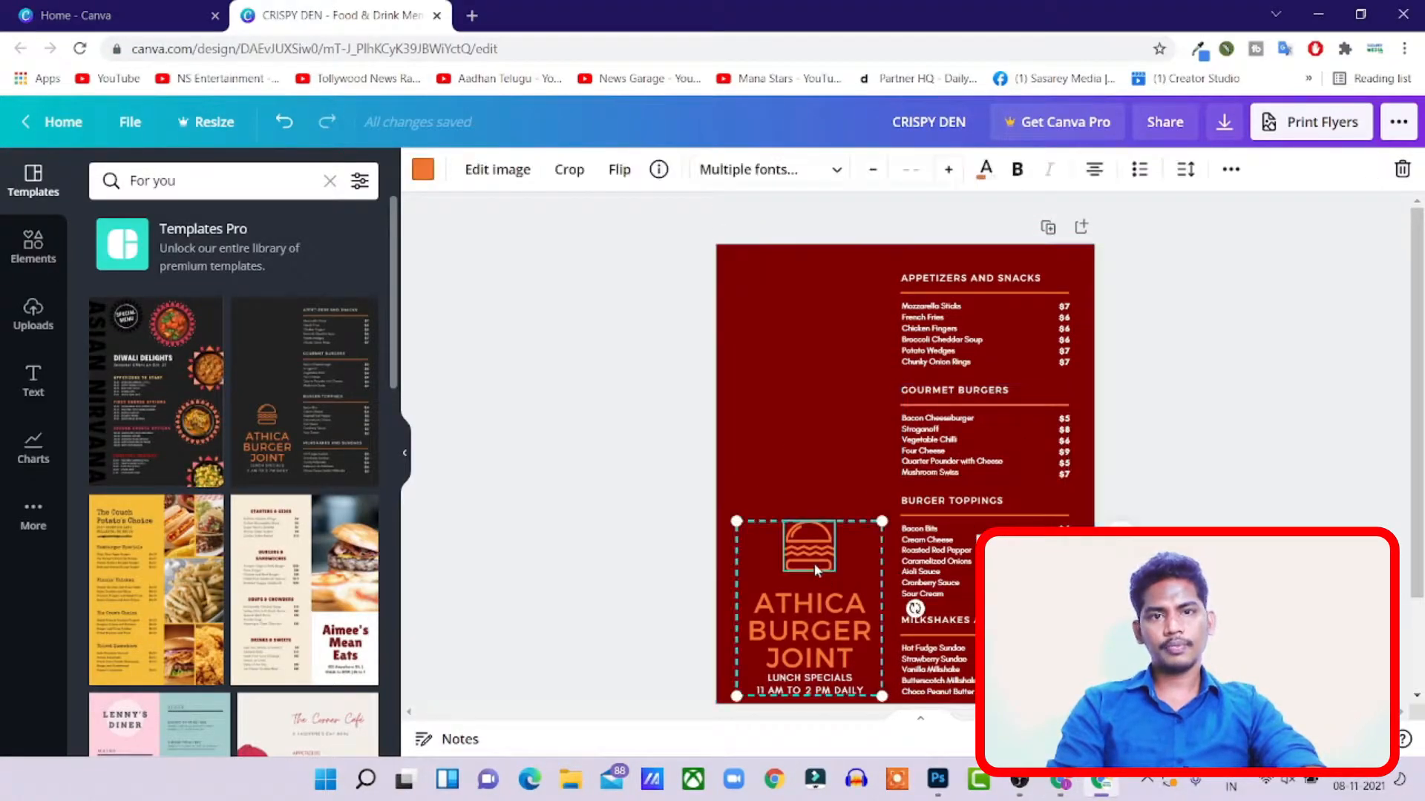
{"action": "key", "text": "Delete"}
{"action": "left_click", "coordinate": [811, 594]}
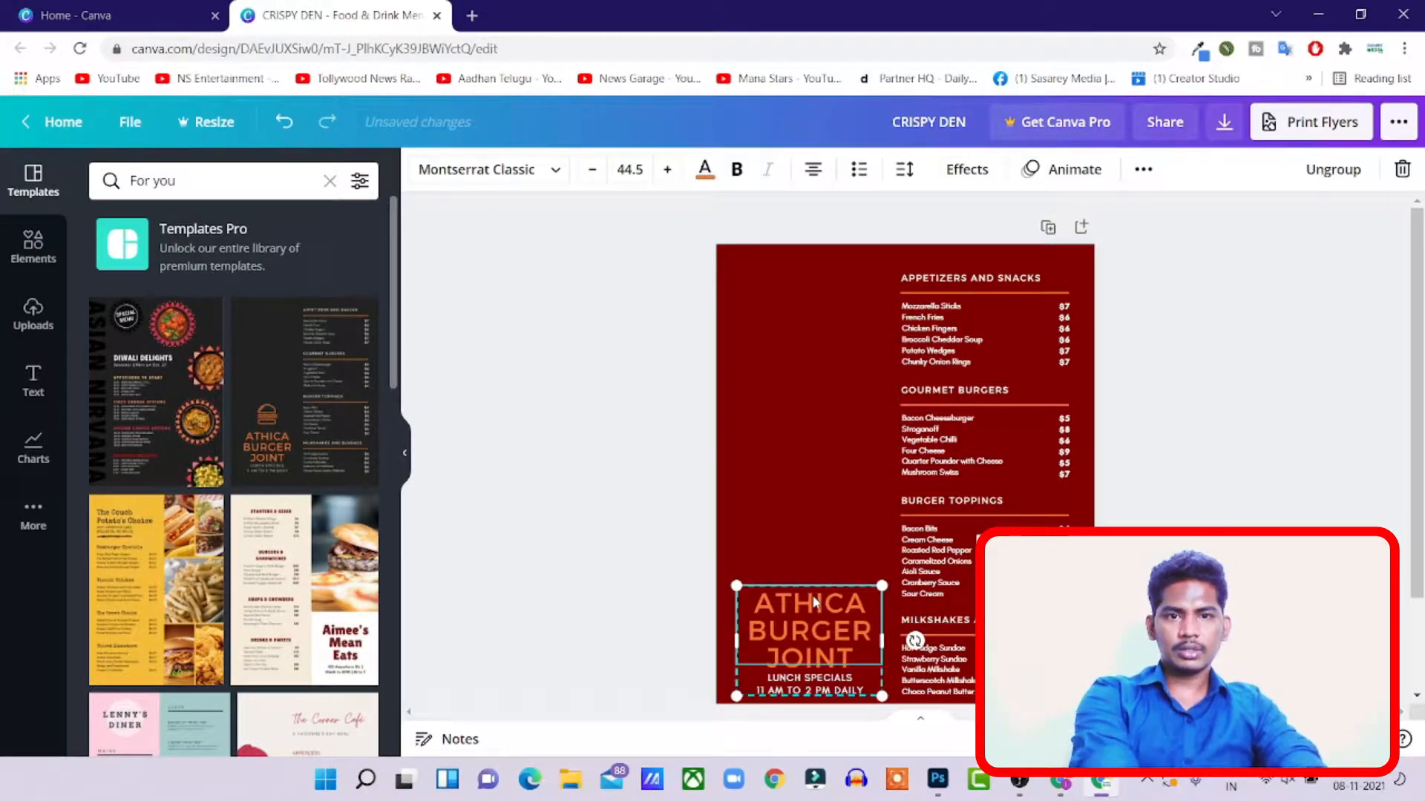
{"action": "key", "text": "Delete"}
{"action": "scroll", "coordinate": [812, 594], "scroll_direction": "down", "scroll_amount": 2}
{"action": "left_click", "coordinate": [1401, 373]}
{"action": "scroll", "coordinate": [958, 469], "scroll_direction": "up", "scroll_amount": 2}
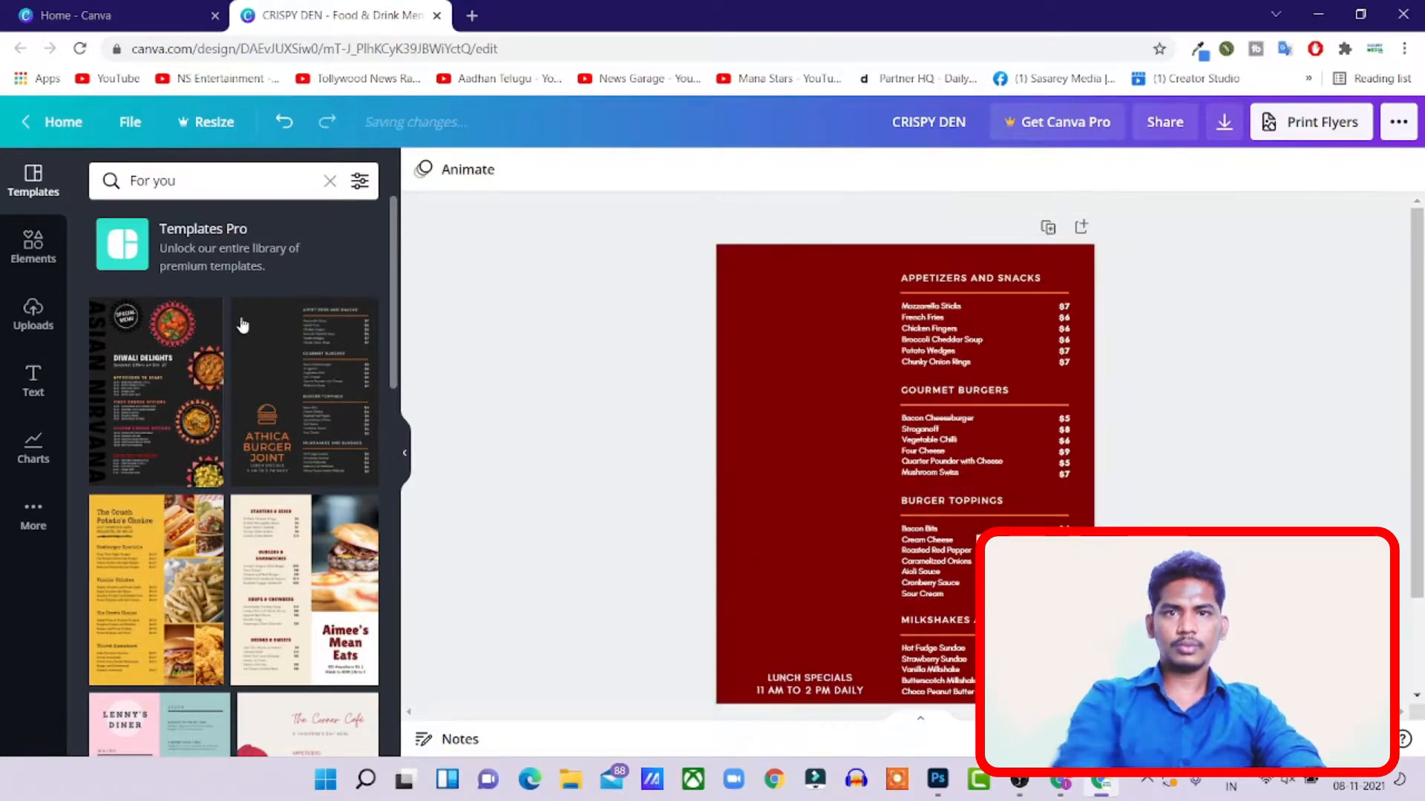
- Place the uploaded Crispy Den logo over the Lunch Specials text, scaled to about 44 percent of the page width
{"action": "left_click", "coordinate": [43, 335]}
{"action": "left_click_drag", "start_coordinate": [137, 389], "coordinate": [778, 456]}
{"action": "left_click_drag", "start_coordinate": [987, 383], "coordinate": [865, 502]}
{"action": "left_click_drag", "start_coordinate": [800, 548], "coordinate": [828, 576]}
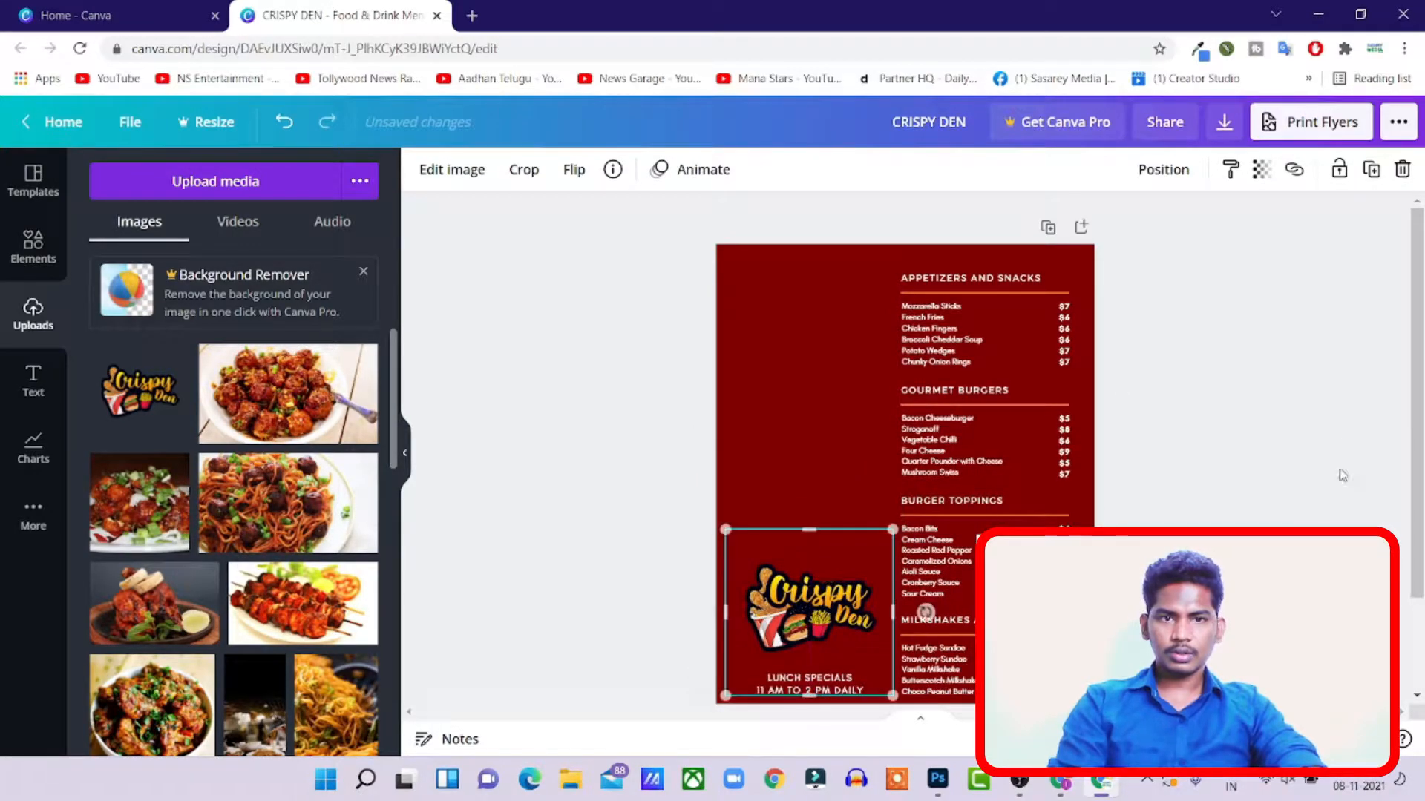
{"action": "left_click", "coordinate": [1306, 488]}
{"action": "scroll", "coordinate": [1030, 316], "scroll_direction": "down", "scroll_amount": 2}
- Shrink the Crispy Den logo to about 40 percent of the page width
{"action": "left_click", "coordinate": [839, 495]}
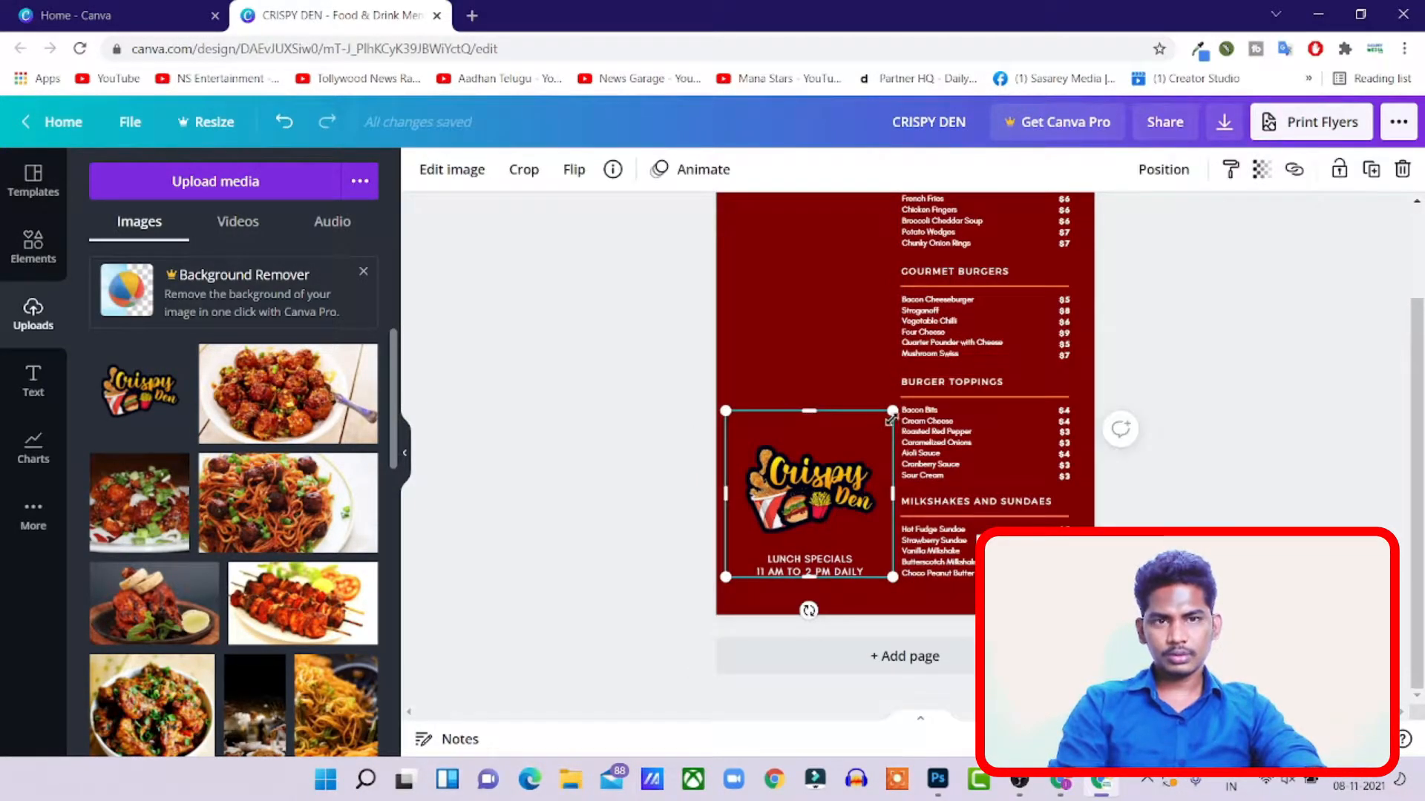
{"action": "left_click_drag", "start_coordinate": [887, 411], "coordinate": [873, 419]}
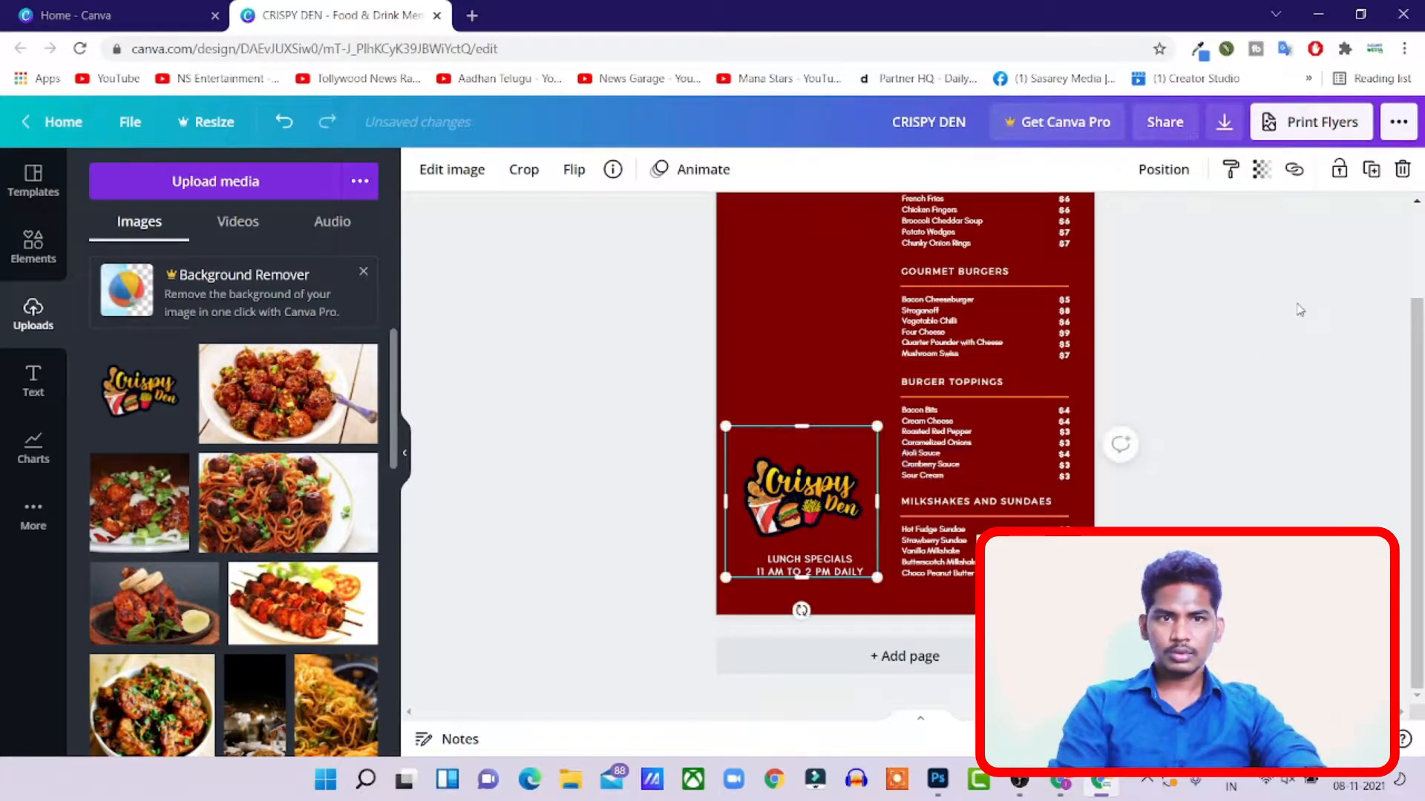
{"action": "left_click", "coordinate": [1300, 320]}
- Enlarge the Crispy Den logo to about 48 percent of the page width and align its frame with the page's left edge
{"action": "left_click", "coordinate": [828, 482]}
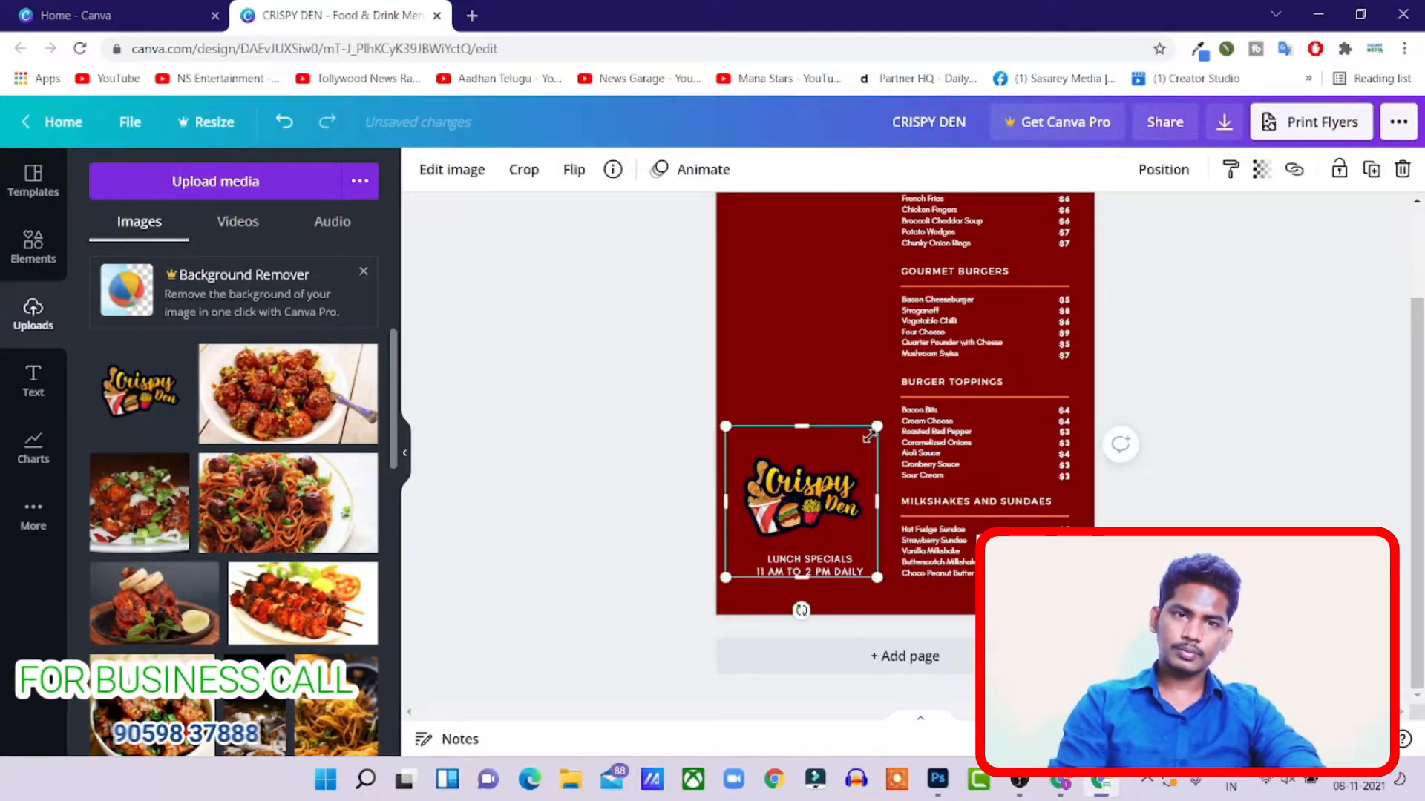
{"action": "left_click_drag", "start_coordinate": [877, 427], "coordinate": [893, 409]}
{"action": "left_click_drag", "start_coordinate": [842, 451], "coordinate": [832, 451]}
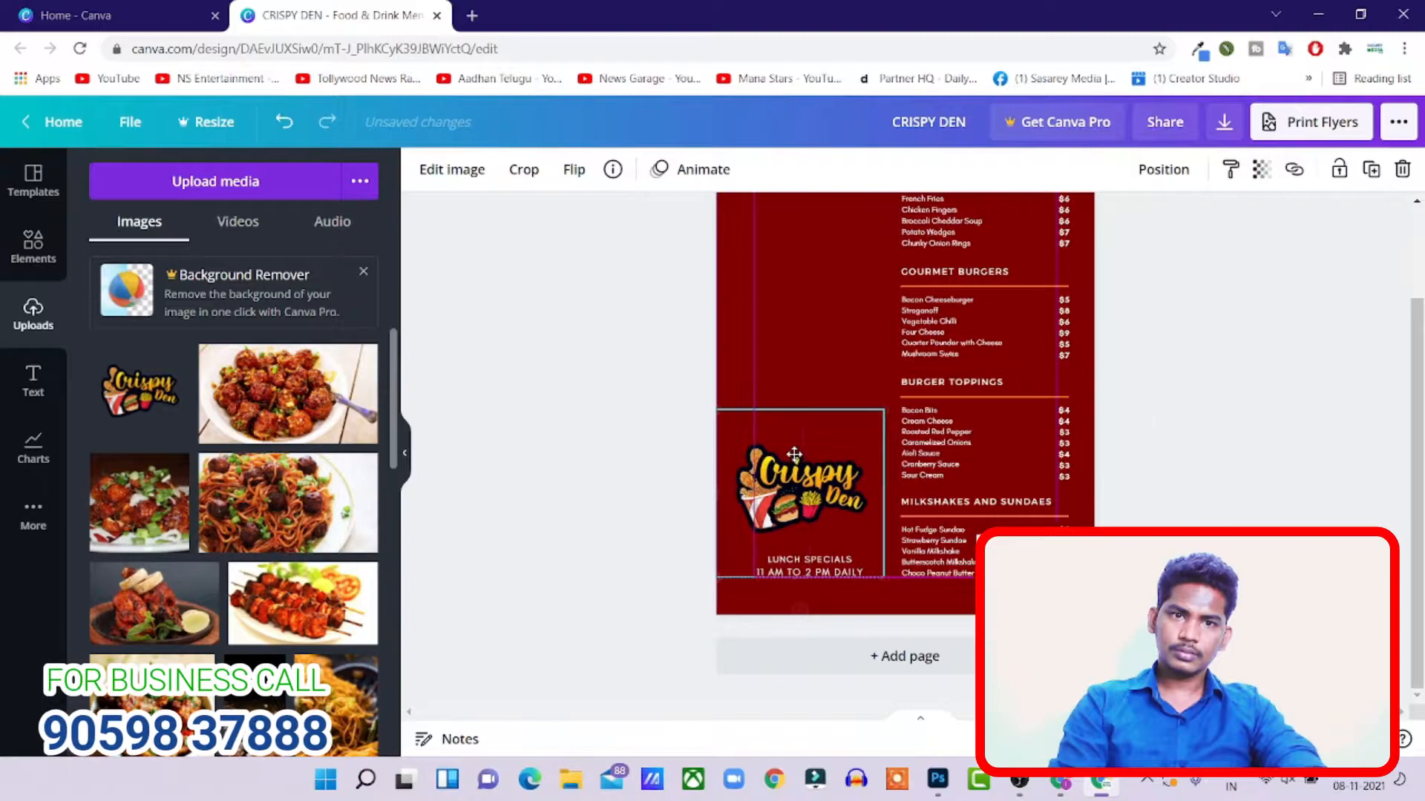
{"action": "left_click_drag", "start_coordinate": [884, 409], "coordinate": [888, 404]}
{"action": "left_click_drag", "start_coordinate": [817, 438], "coordinate": [822, 447]}
{"action": "left_click", "coordinate": [1208, 417]}
{"action": "scroll", "coordinate": [1132, 448], "scroll_direction": "up", "scroll_amount": 2}
{"action": "scroll", "coordinate": [1132, 448], "scroll_direction": "down", "scroll_amount": 2}
- Enlarge the Crispy Den logo to about half the page width and nudge it to sit centred just above the Lunch Specials text
{"action": "left_click", "coordinate": [836, 514]}
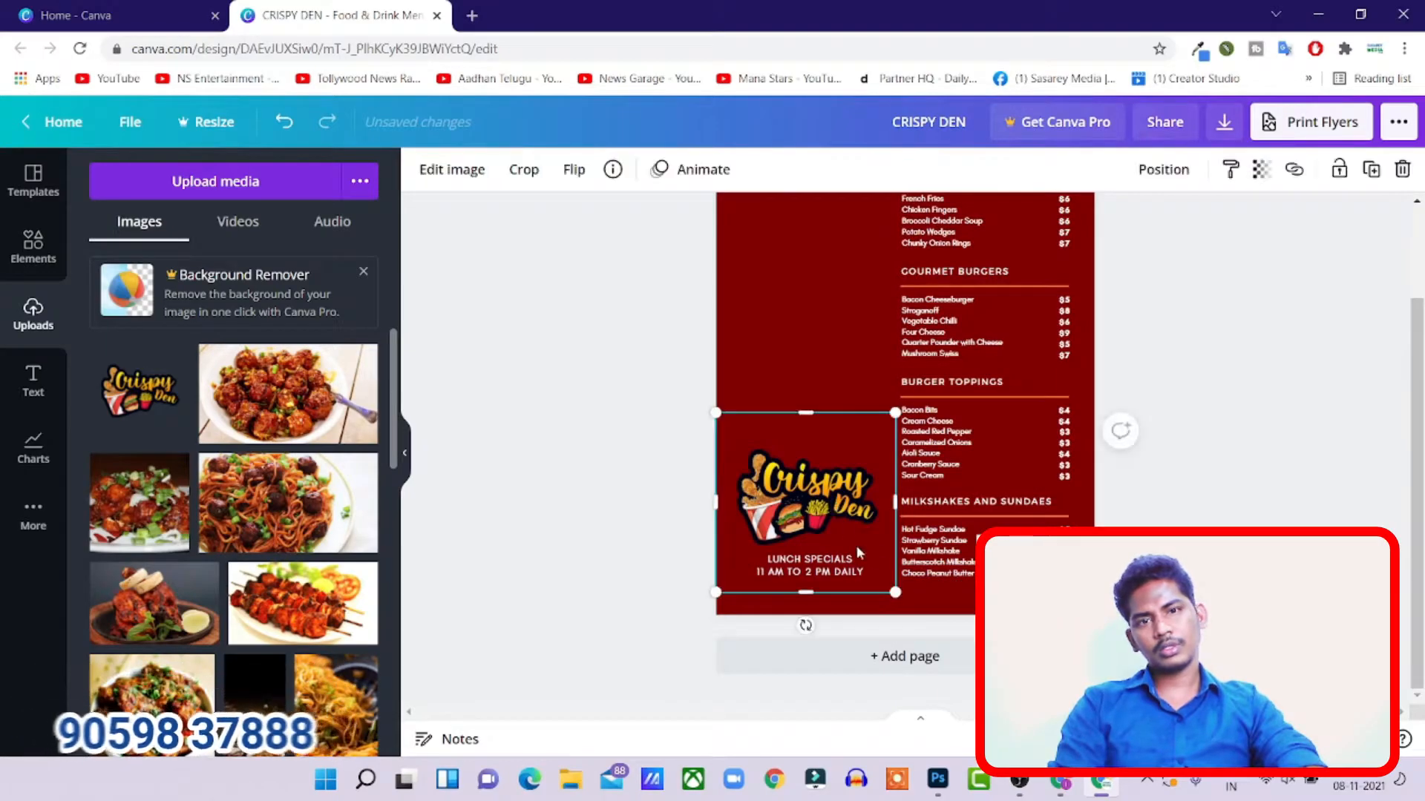
{"action": "key", "text": "shift+Left"}
{"action": "key", "text": "shift+Left"}
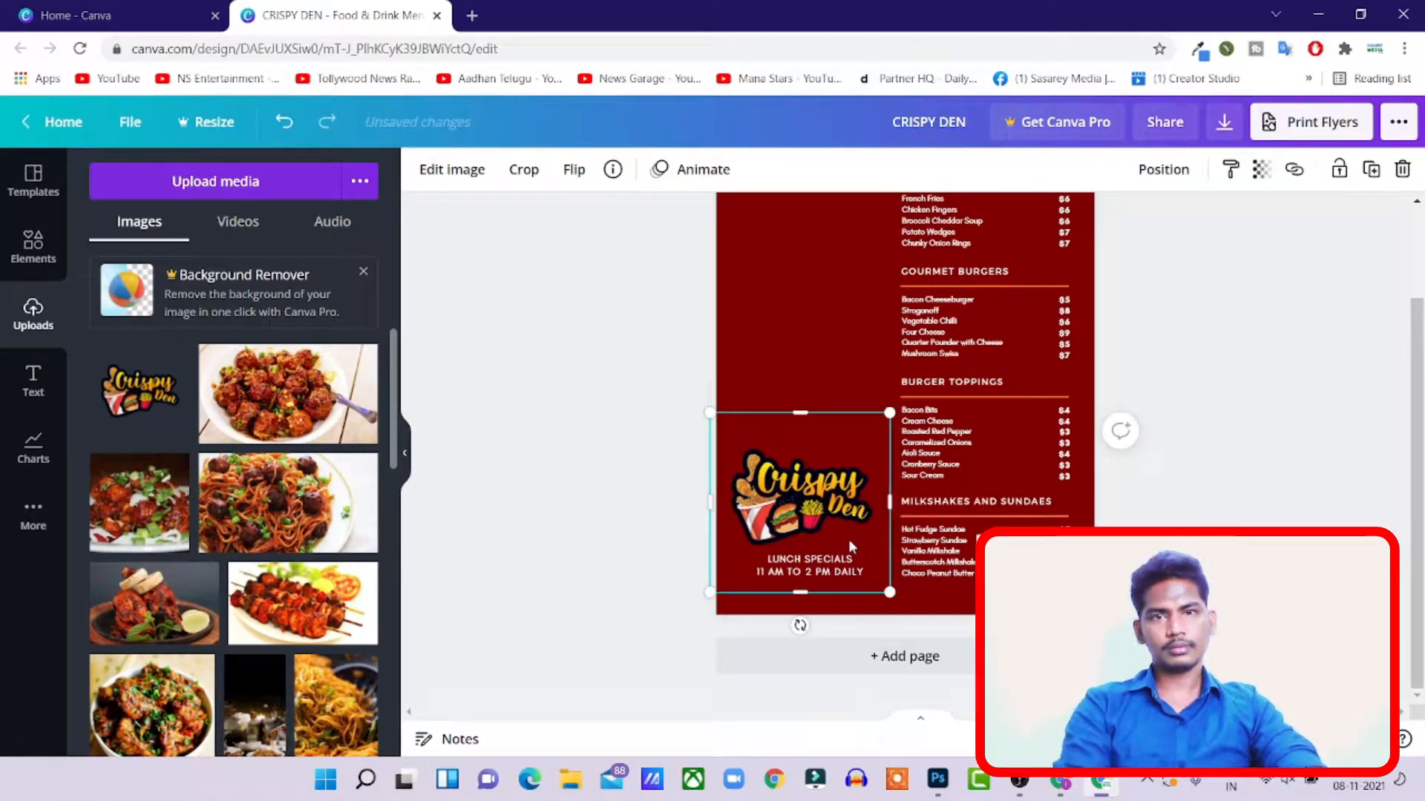
{"action": "left_click_drag", "start_coordinate": [886, 592], "coordinate": [900, 605]}
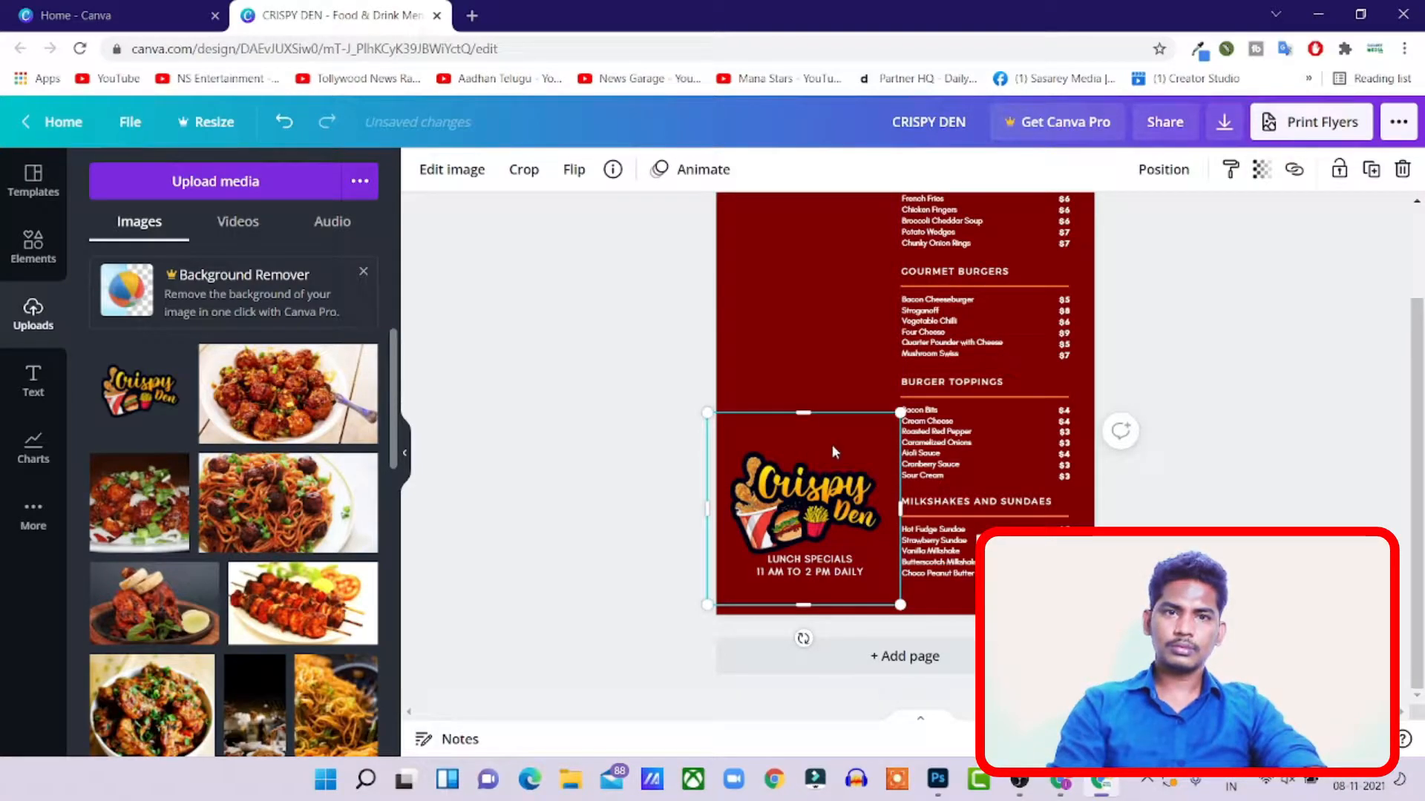
{"action": "key", "text": "shift+Right"}
{"action": "key", "text": "shift+Up"}
{"action": "key", "text": "shift+Up"}
{"action": "left_click", "coordinate": [1227, 408]}
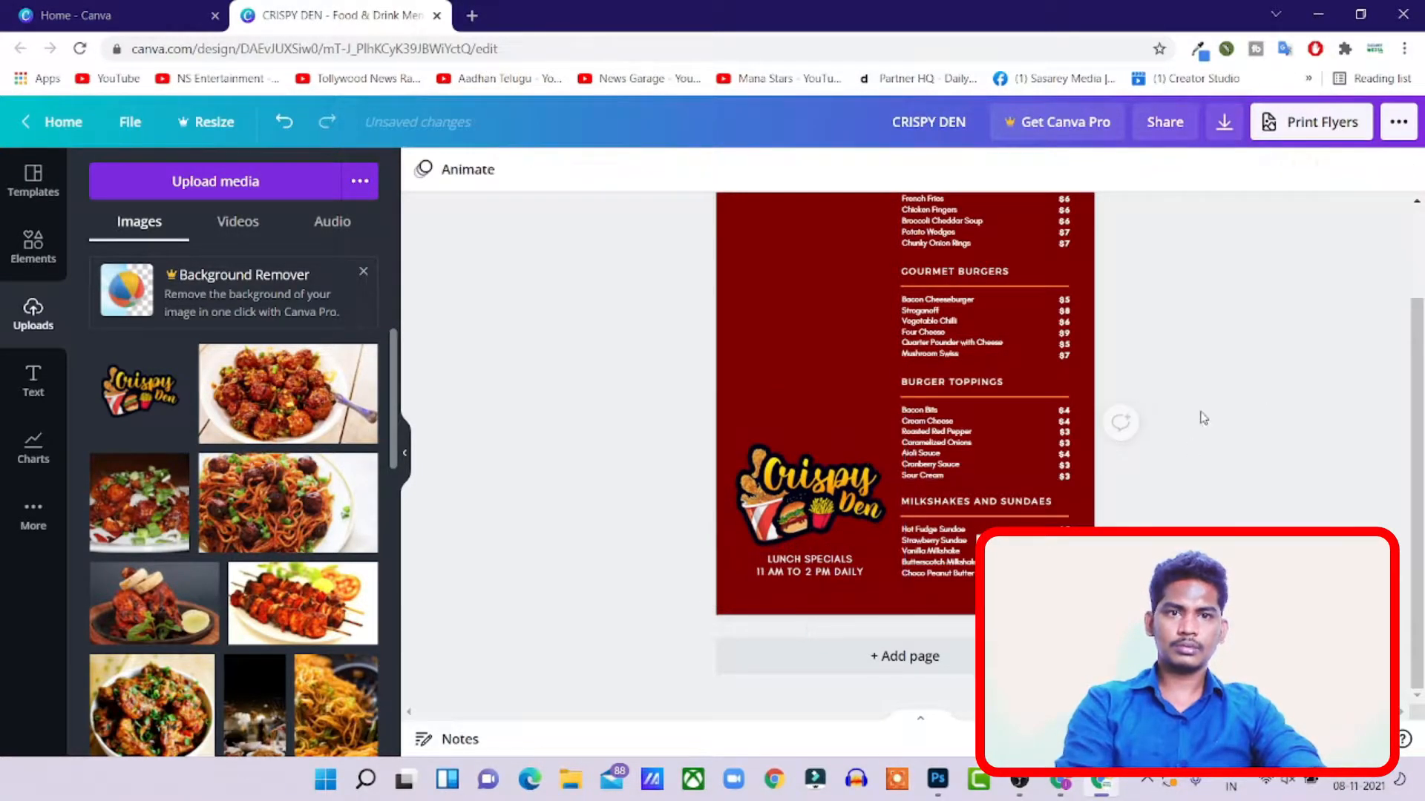
{"action": "scroll", "coordinate": [965, 416], "scroll_direction": "up", "scroll_amount": 2}
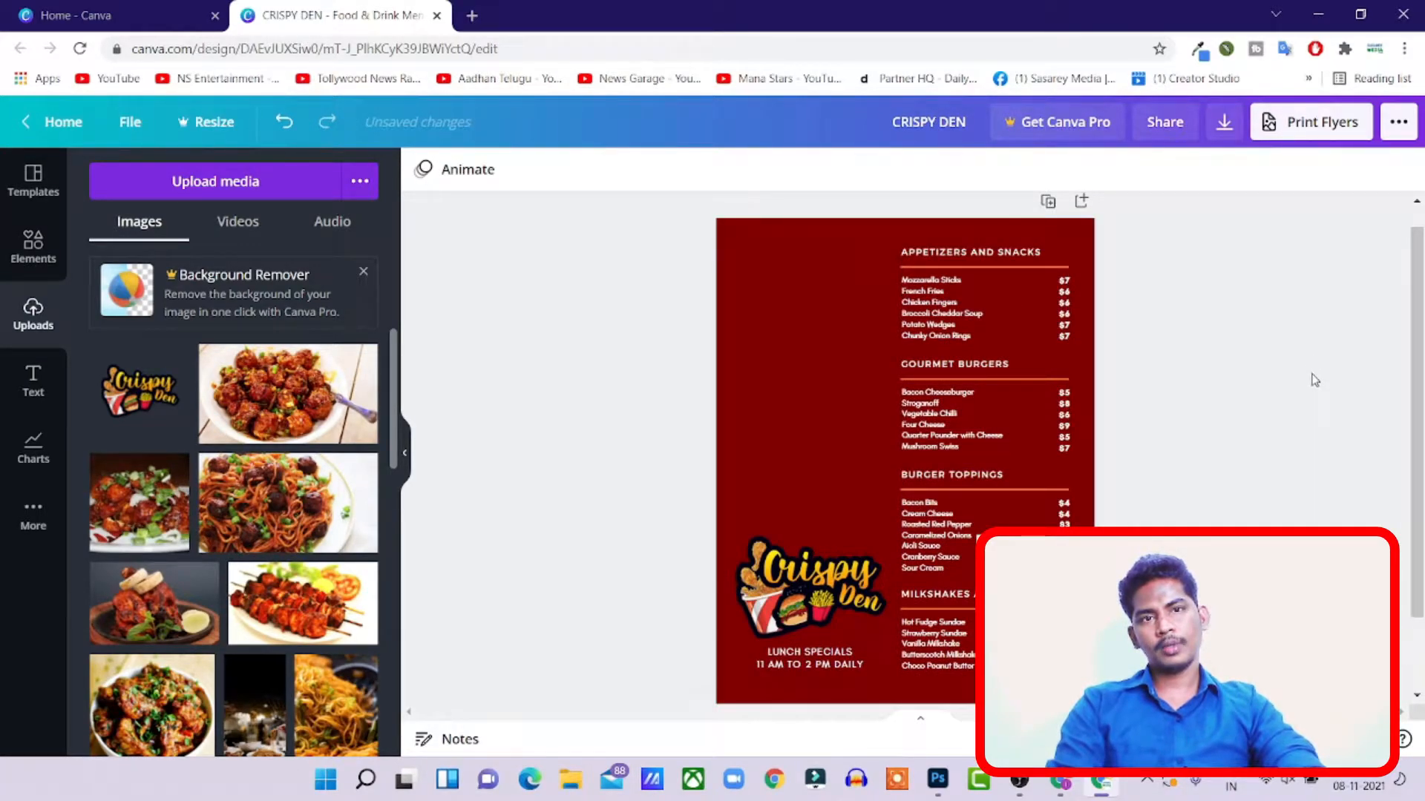
{"action": "scroll", "coordinate": [1314, 379], "scroll_direction": "down", "scroll_amount": 2}
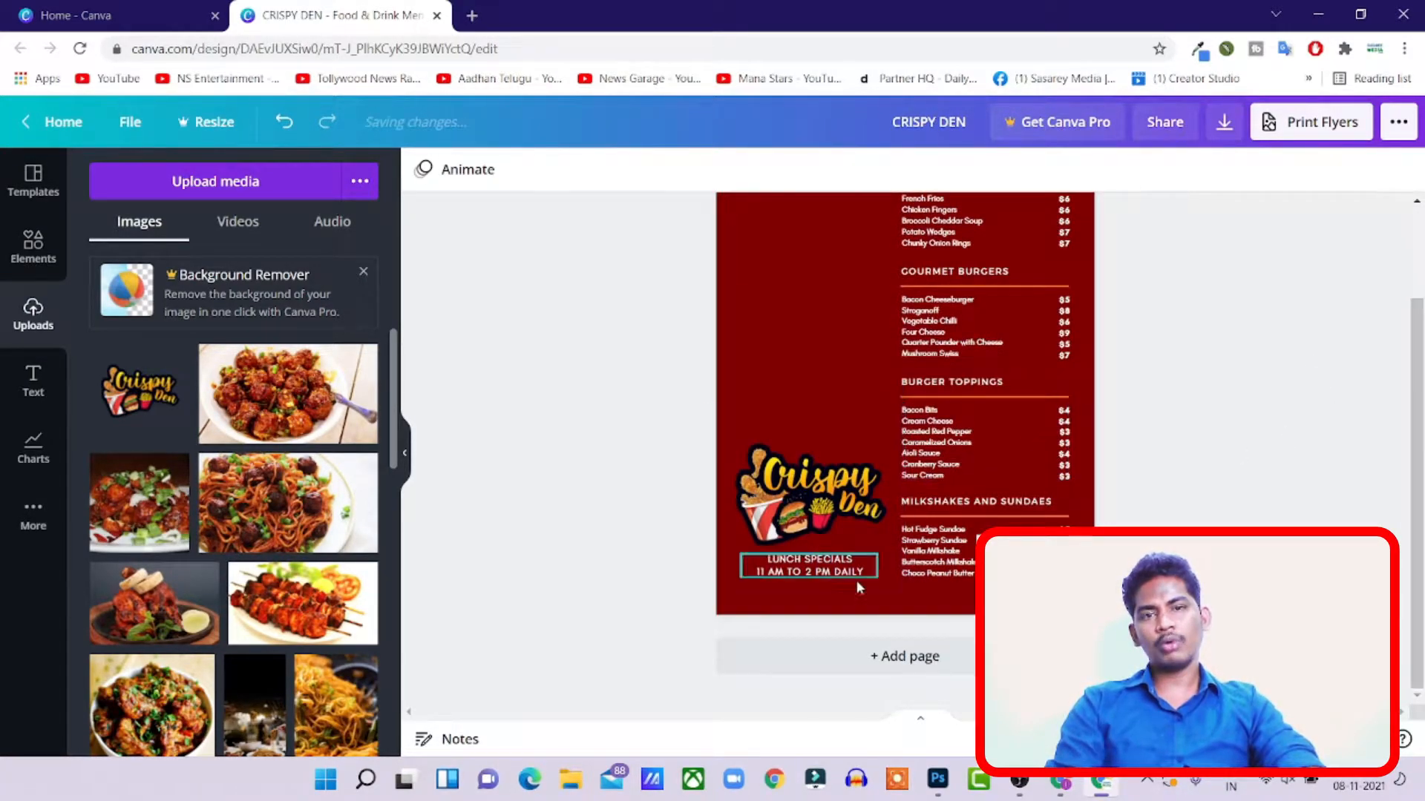
- Crop the empty margins on all four sides of the Crispy Den logo so its frame fits the artwork closely
{"action": "left_click", "coordinate": [805, 496]}
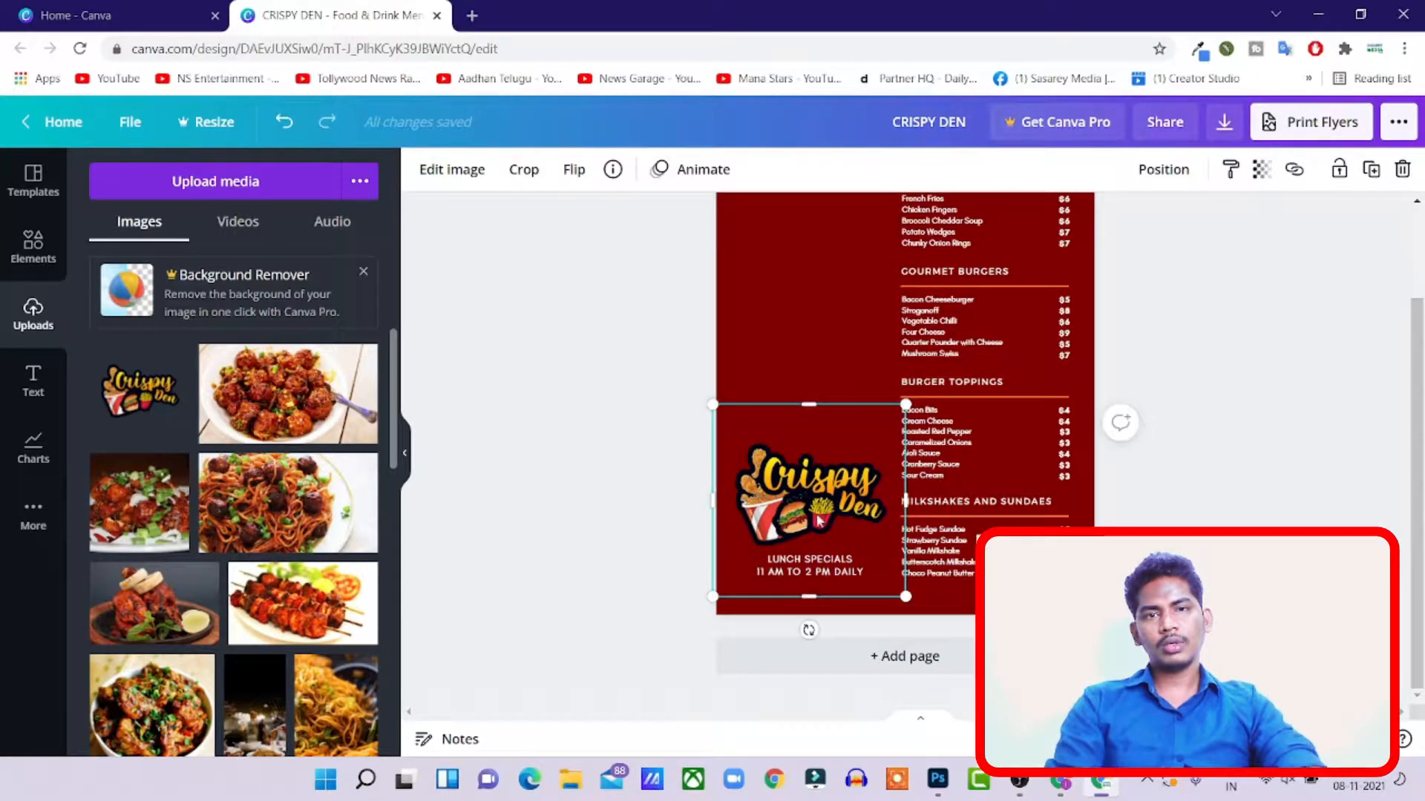
{"action": "left_click_drag", "start_coordinate": [814, 592], "coordinate": [810, 553]}
{"action": "left_click_drag", "start_coordinate": [802, 401], "coordinate": [889, 493]}
{"action": "left_click_drag", "start_coordinate": [718, 489], "coordinate": [730, 489]}
{"action": "left_click", "coordinate": [889, 504]}
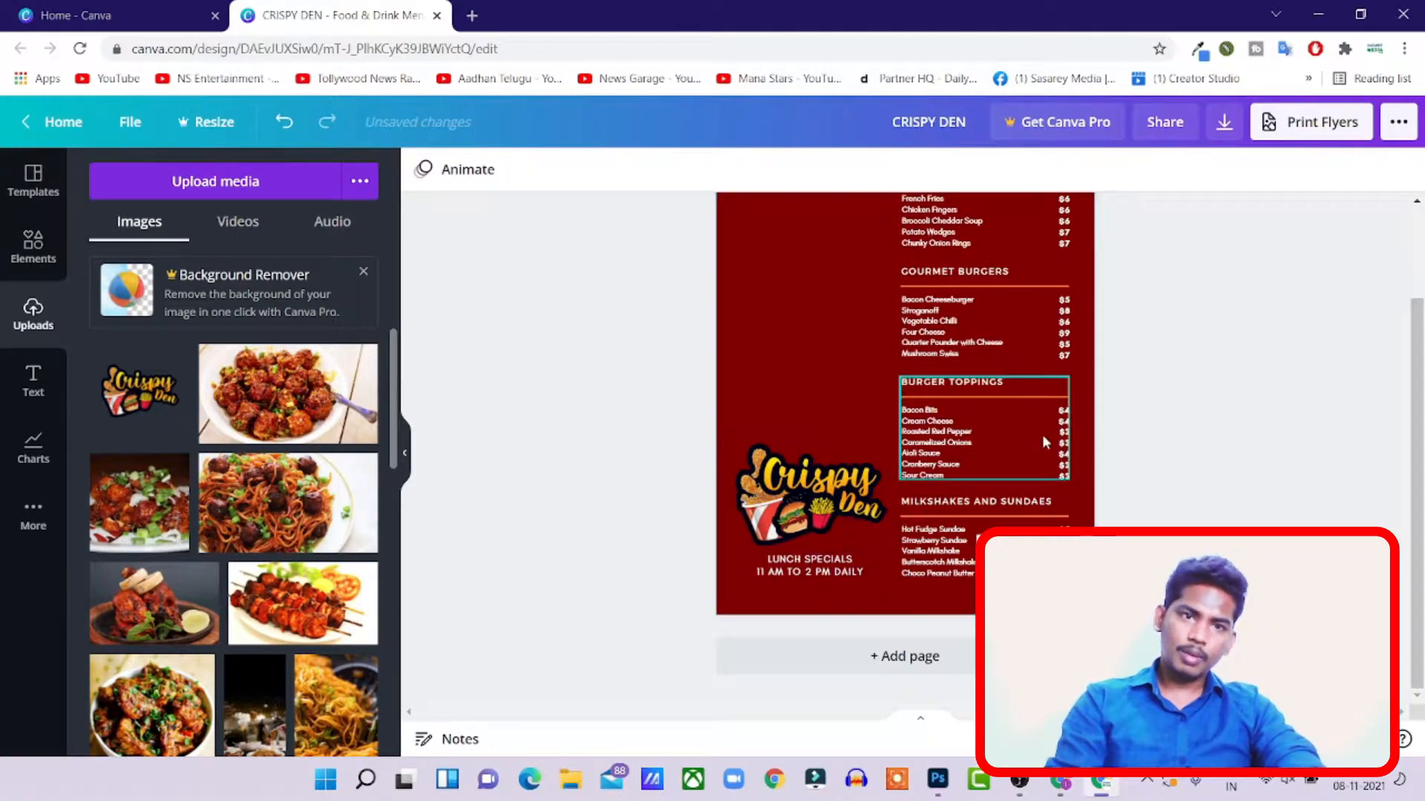
{"action": "scroll", "coordinate": [1040, 433], "scroll_direction": "up", "scroll_amount": 2}
{"action": "scroll", "coordinate": [1121, 404], "scroll_direction": "down", "scroll_amount": 2}
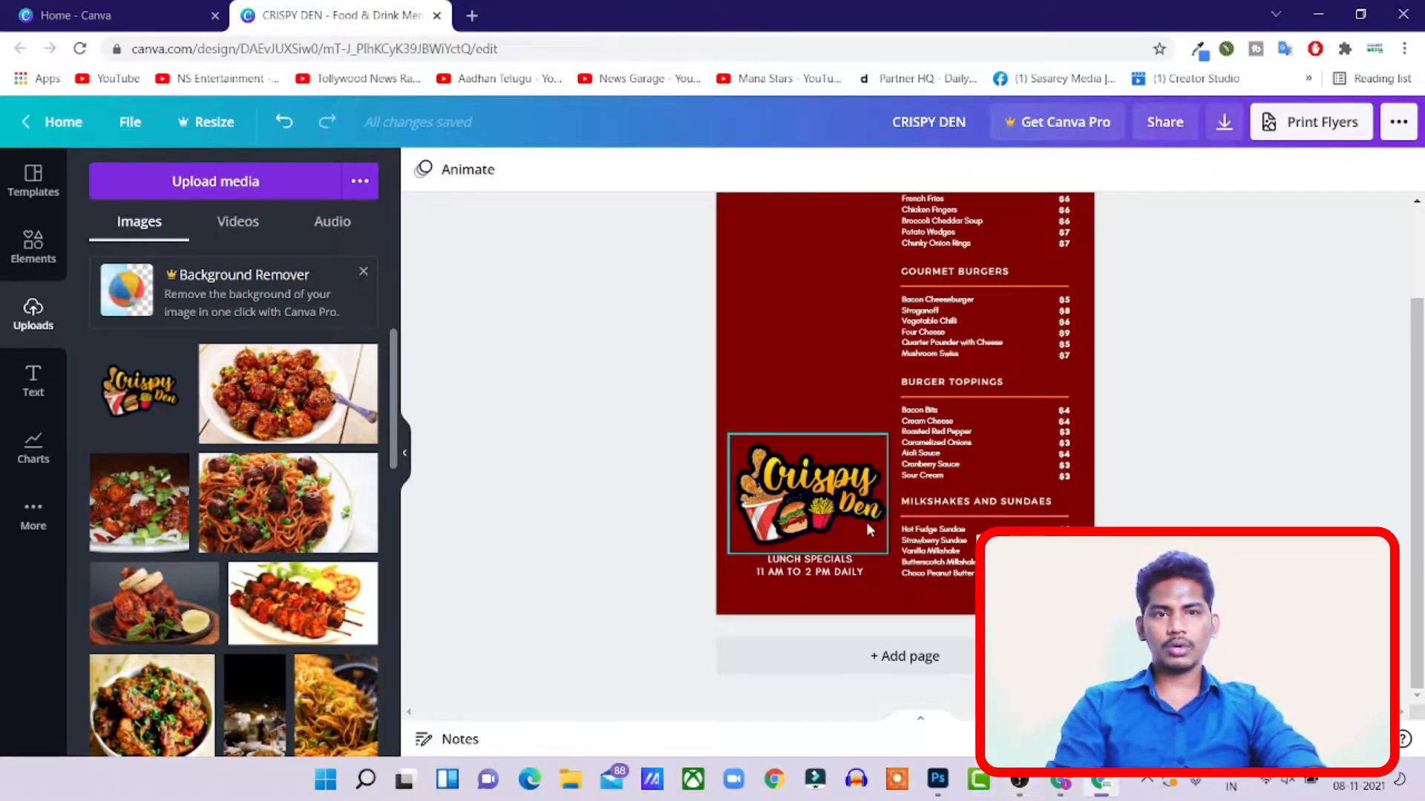
- Switch to Photoshop, group the Crispy Den logo layers and check the group's bounds with Free Transform
{"action": "left_click", "coordinate": [831, 503]}
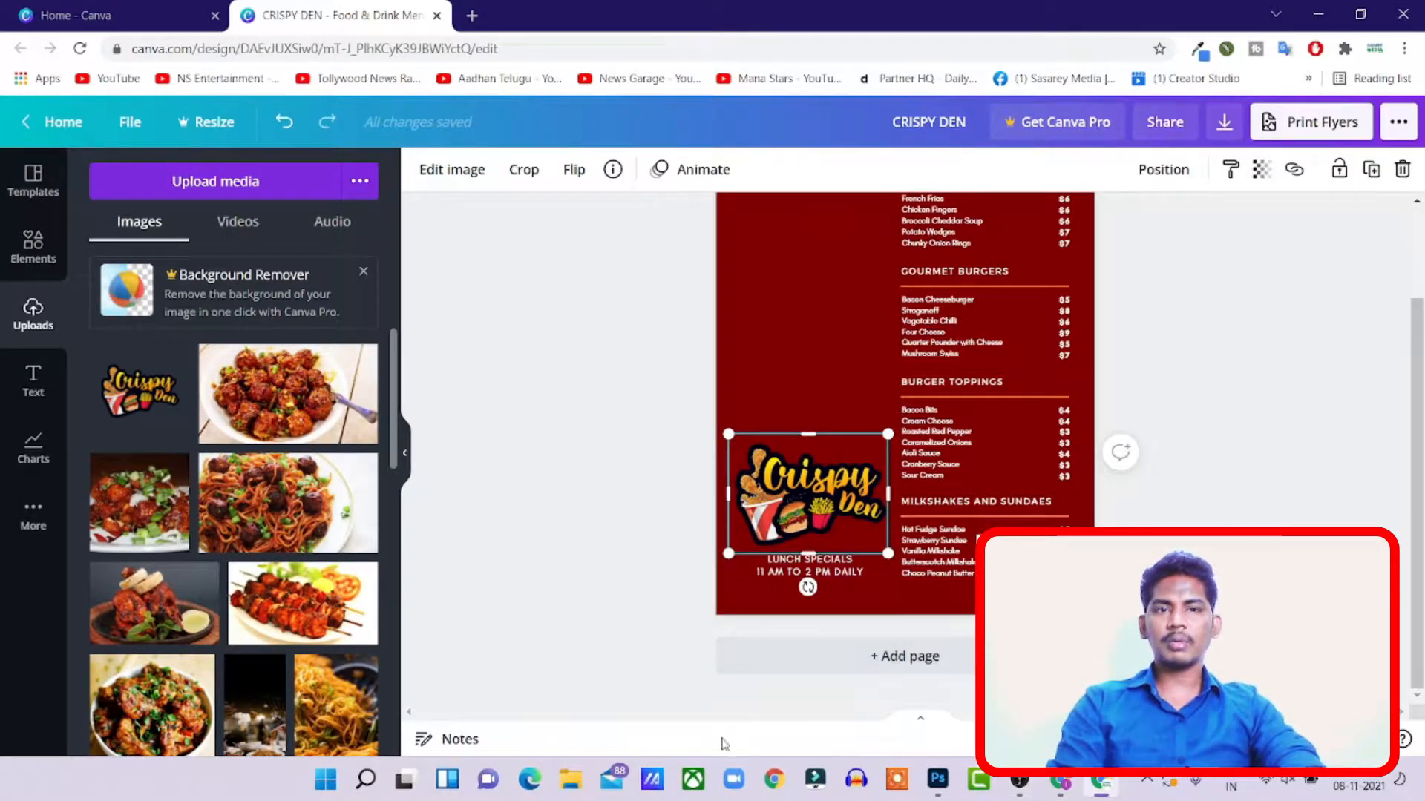
{"action": "left_click", "coordinate": [938, 781]}
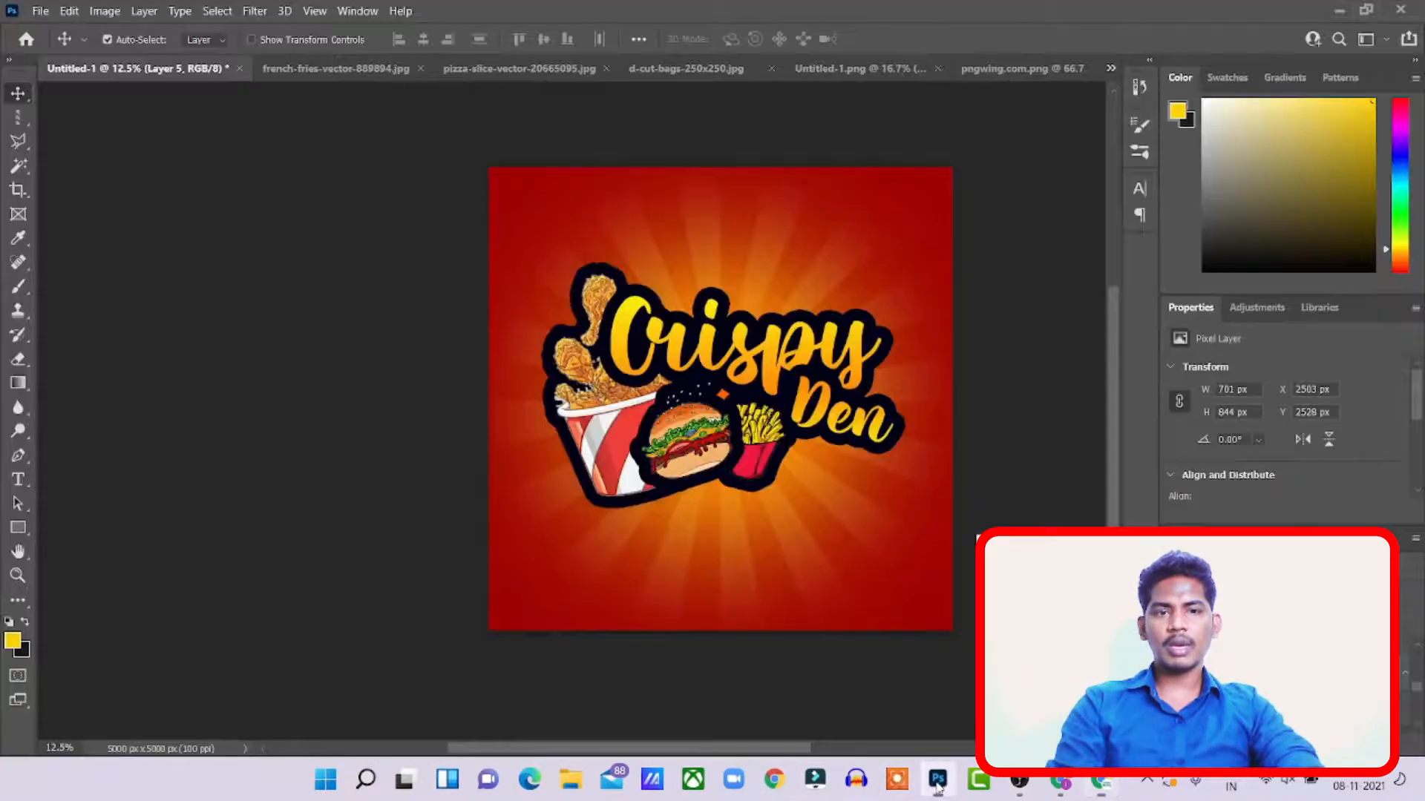
{"action": "left_click", "coordinate": [723, 405]}
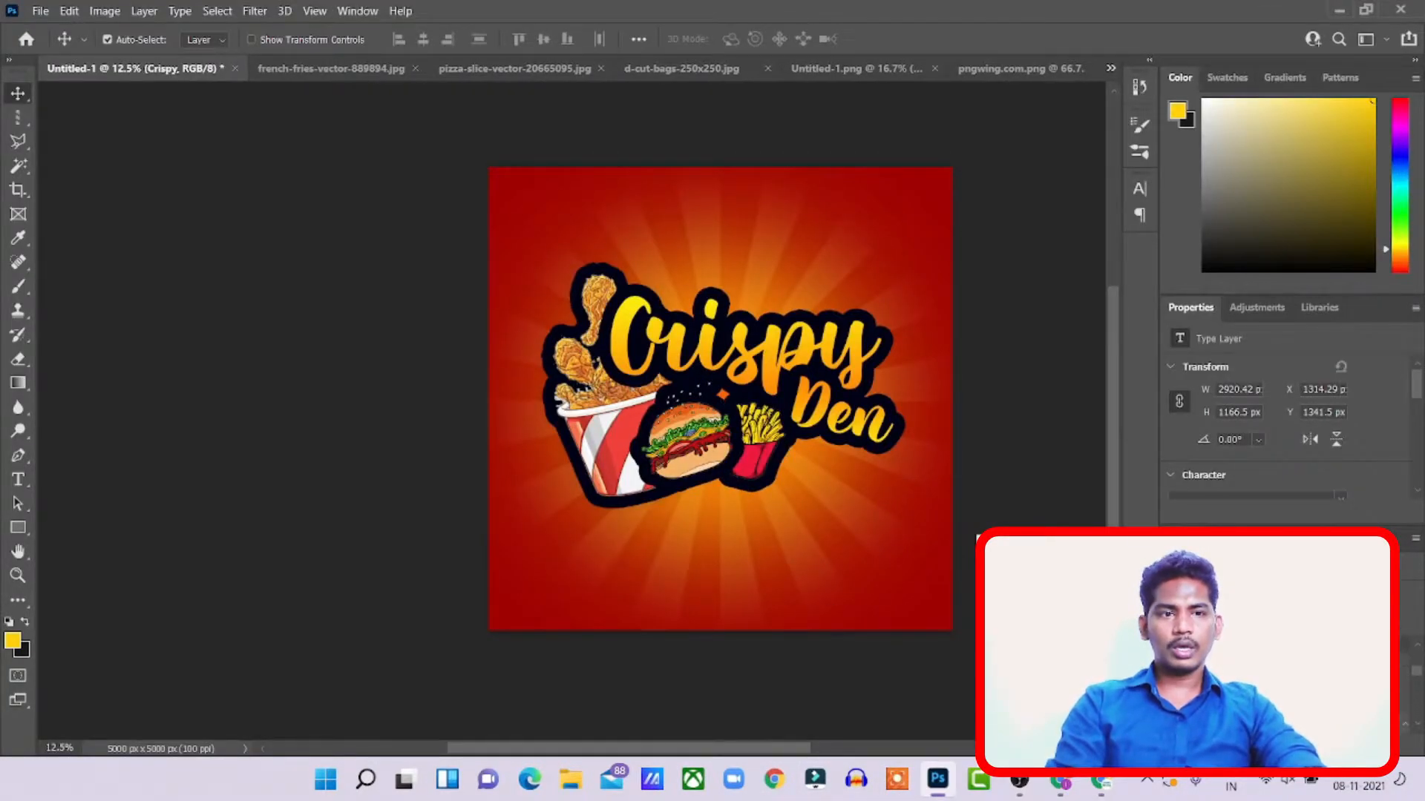
{"action": "key", "text": "ctrl+g"}
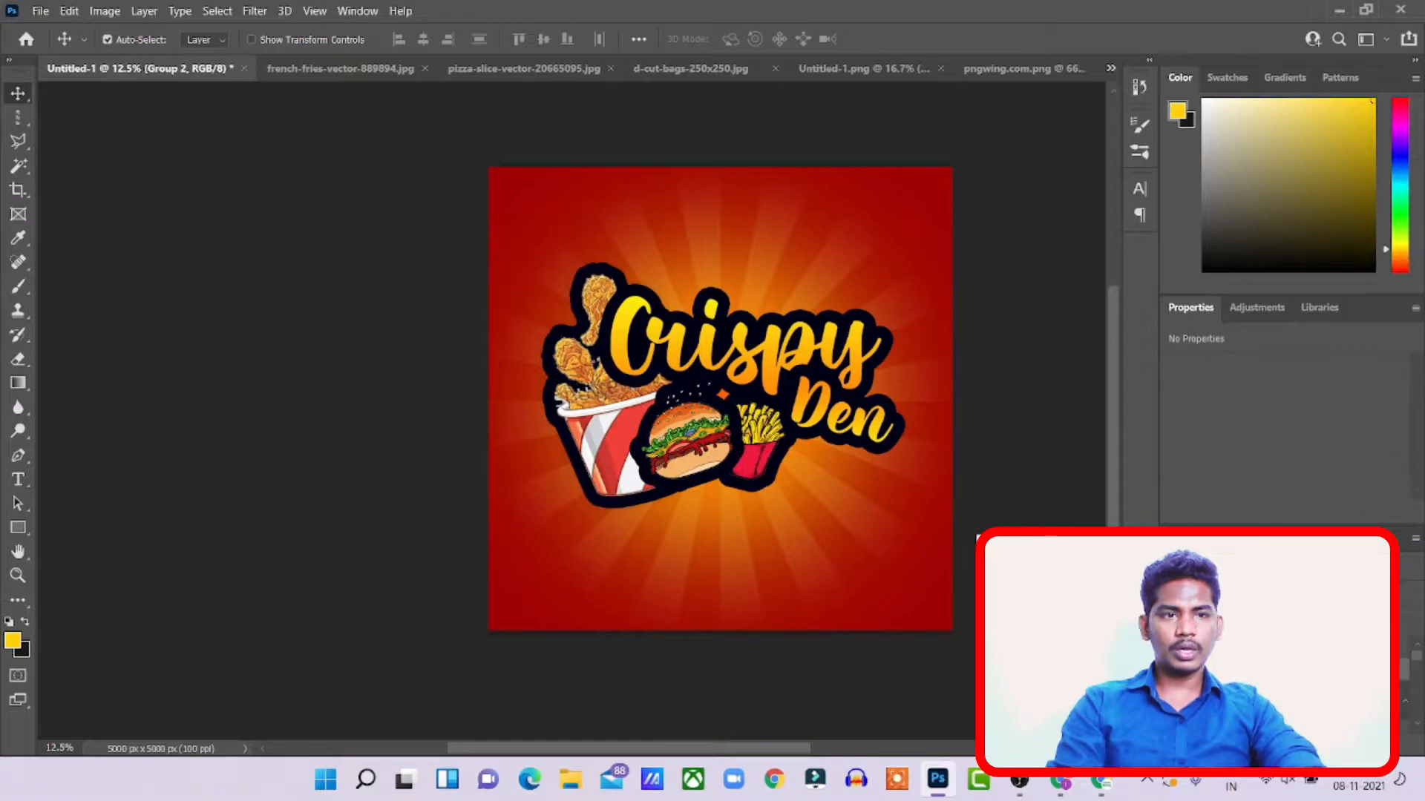
{"action": "key", "text": "ctrl+t"}
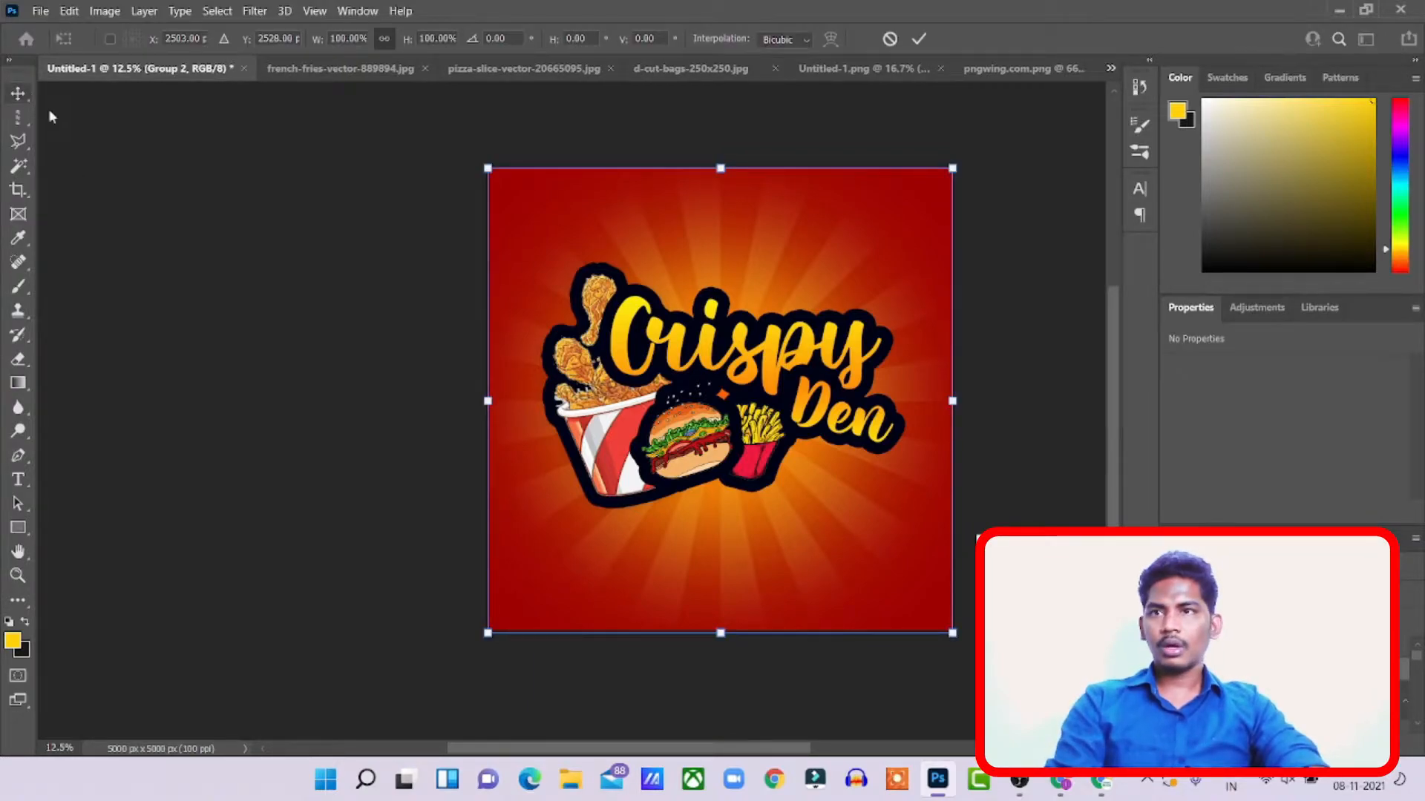
{"action": "key", "text": "Return"}
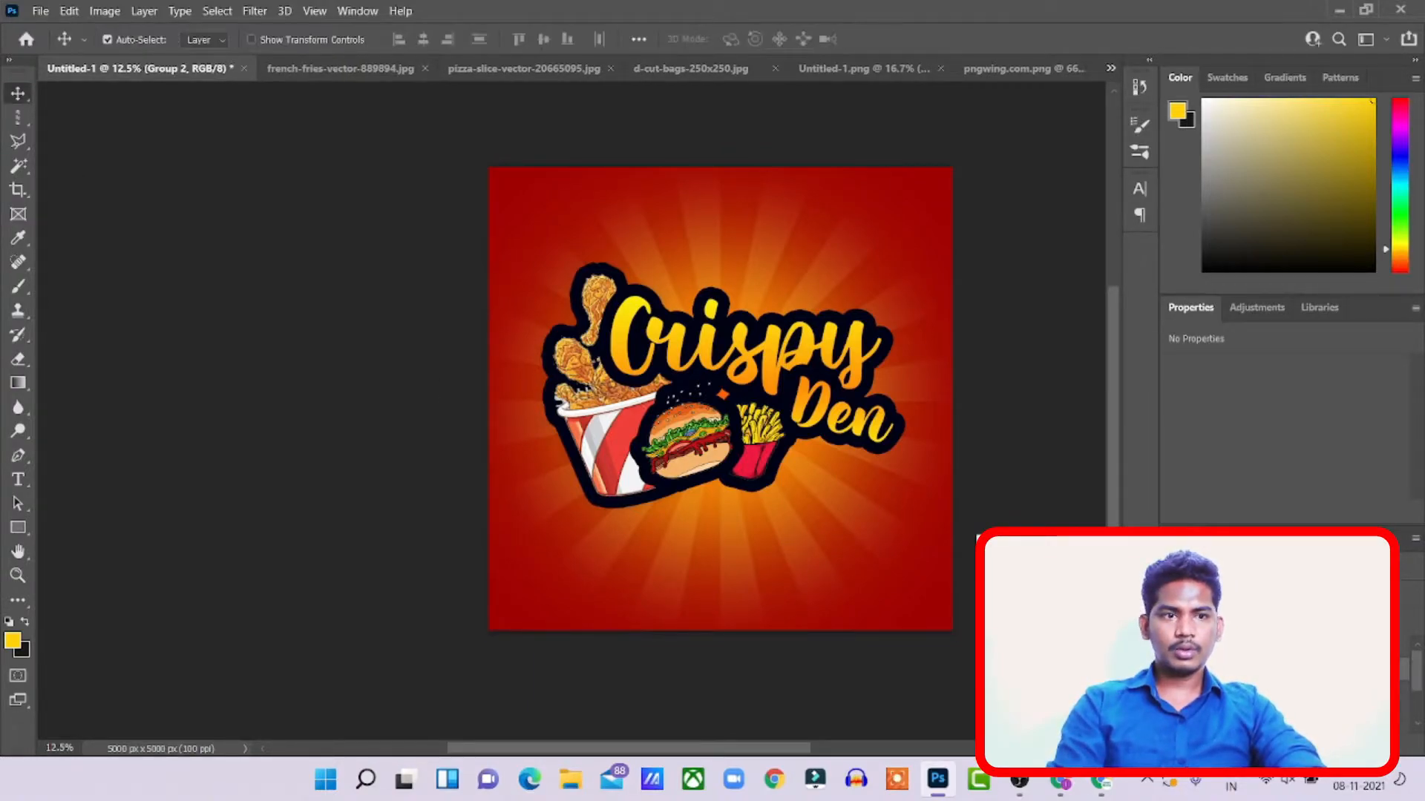
- Hide the red background and the light-ray layer behind the Crispy Den logo
{"action": "left_click", "coordinate": [1174, 679]}
{"action": "left_click", "coordinate": [1173, 705]}
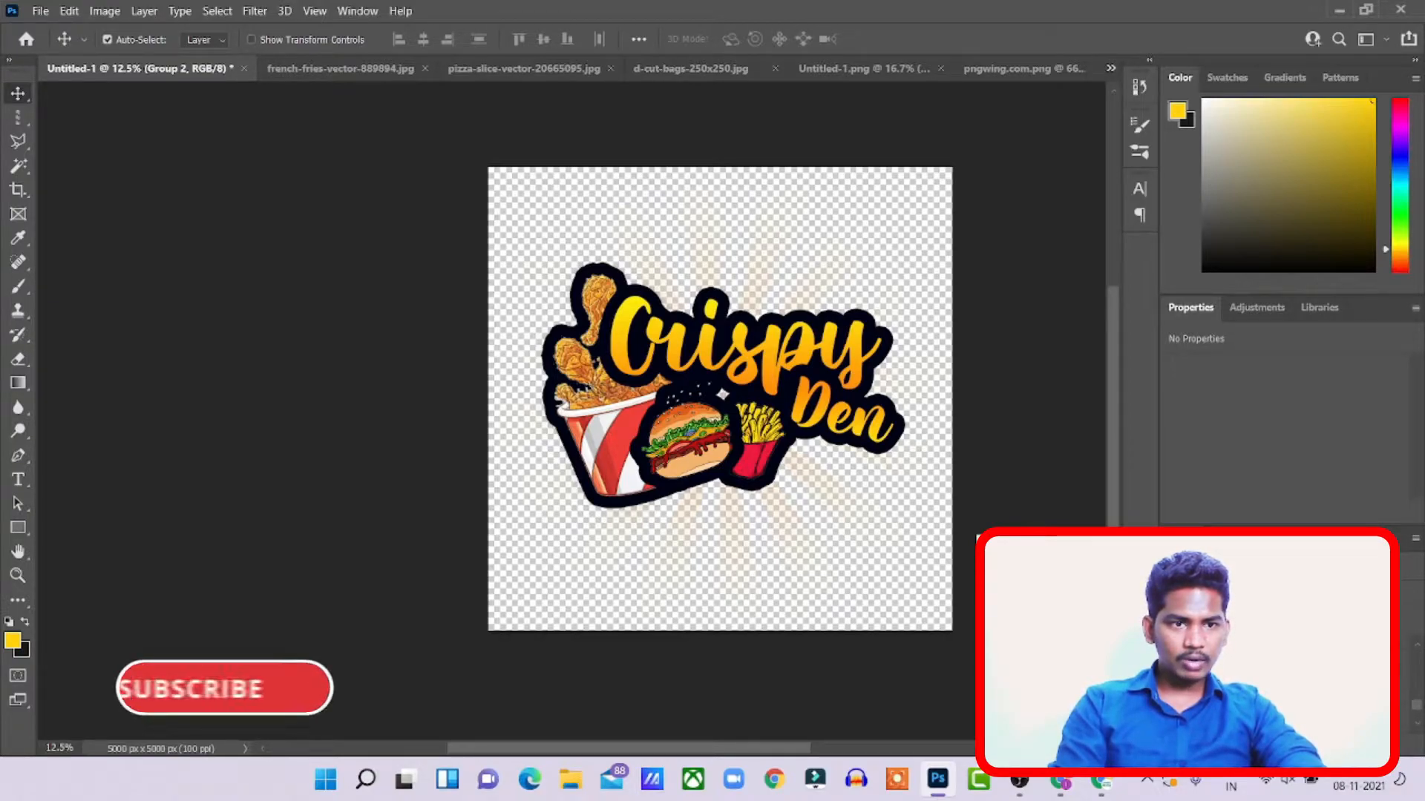
{"action": "left_click", "coordinate": [758, 443]}
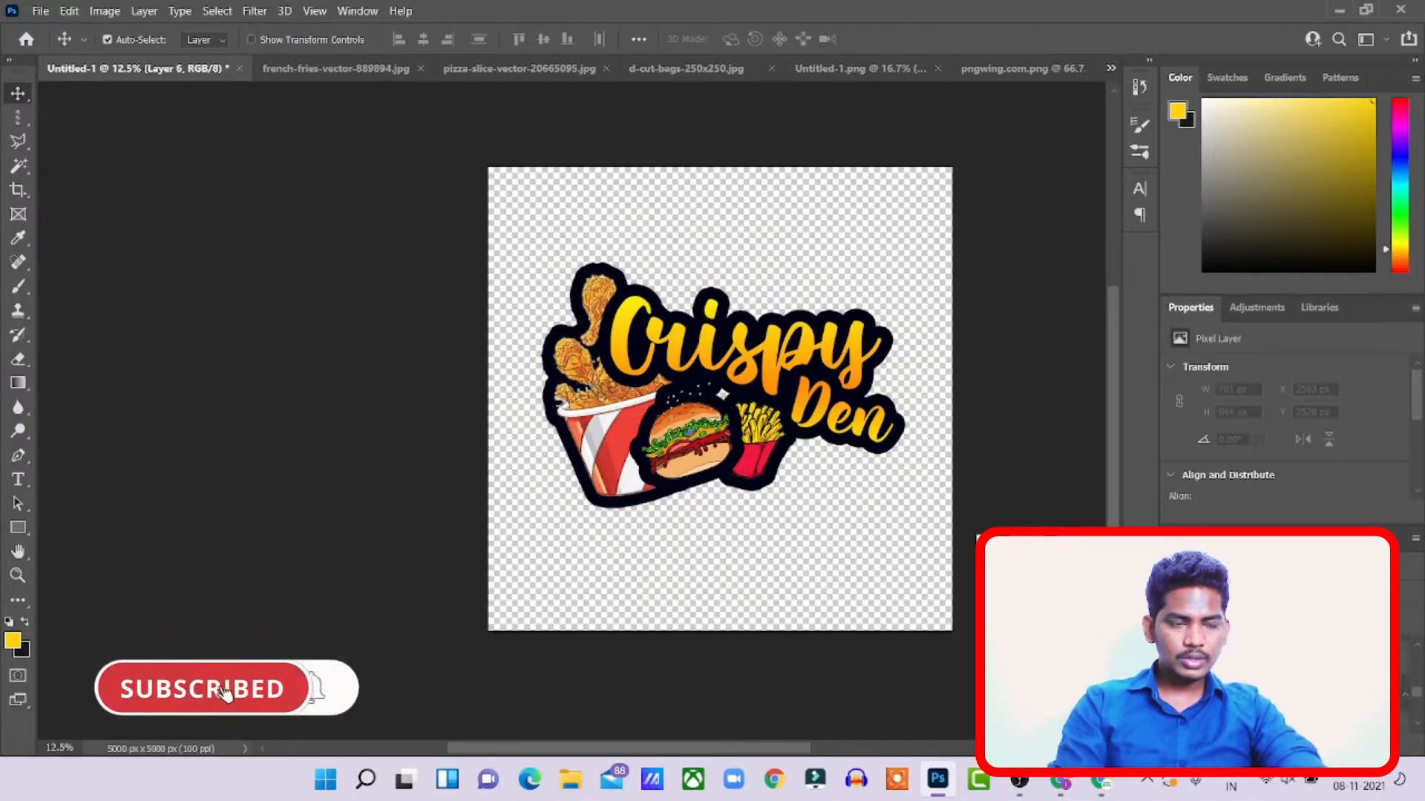
- Add an outside Stroke effect to the Crispy Den logo group through its blending options
{"action": "left_click", "coordinate": [1248, 672]}
{"action": "right_click", "coordinate": [1247, 672]}
{"action": "left_click", "coordinate": [1105, 20]}
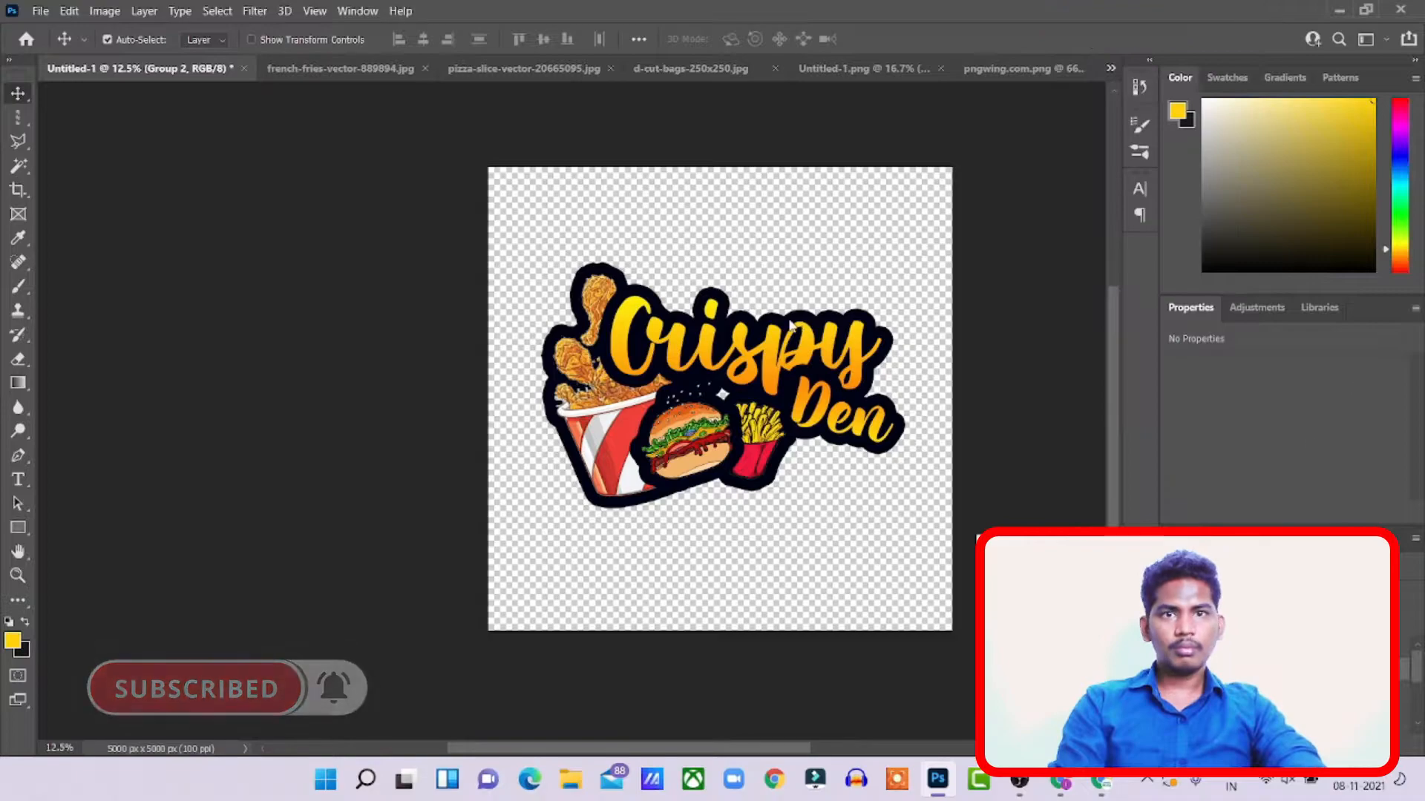
{"action": "left_click_drag", "start_coordinate": [715, 99], "coordinate": [991, 104]}
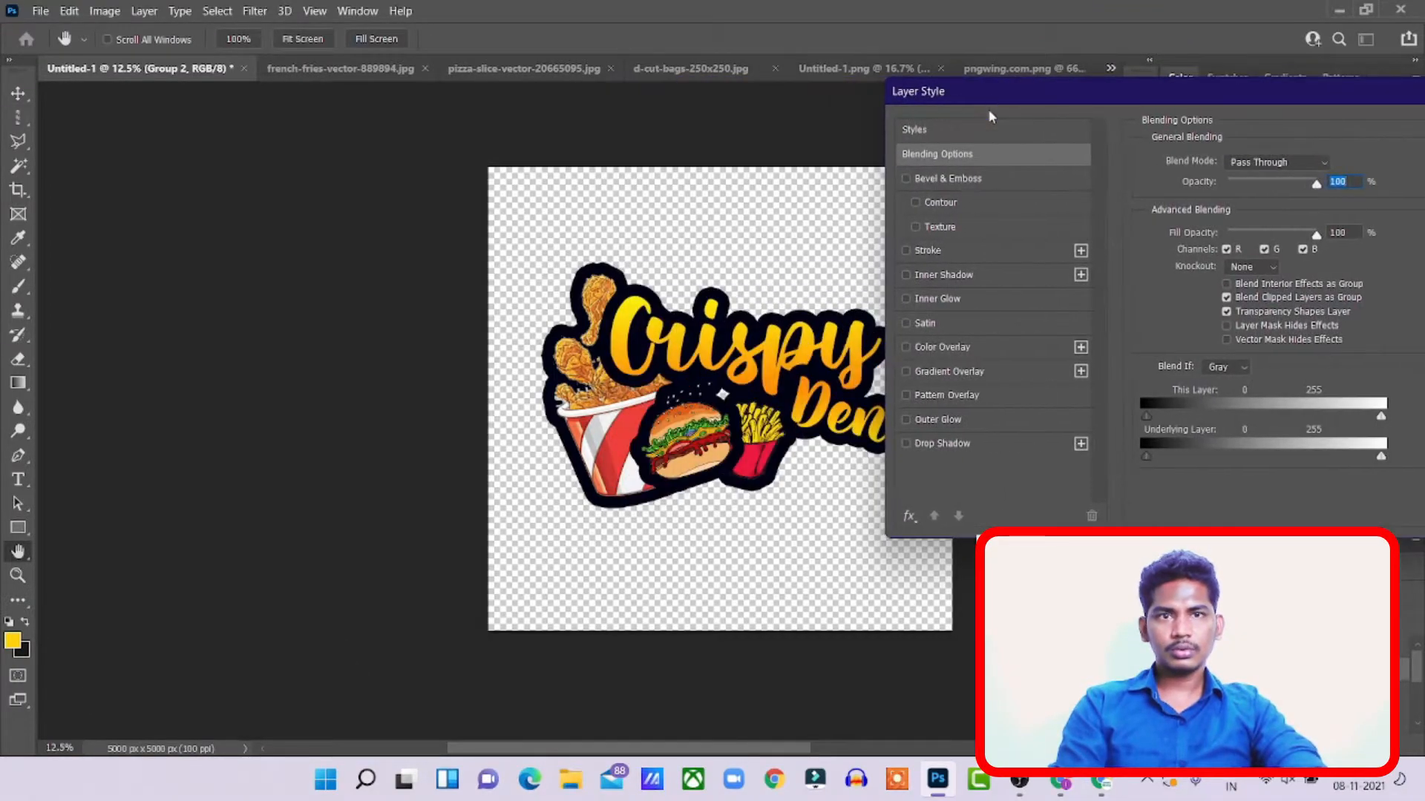
{"action": "left_click", "coordinate": [906, 251]}
{"action": "left_click", "coordinate": [929, 251]}
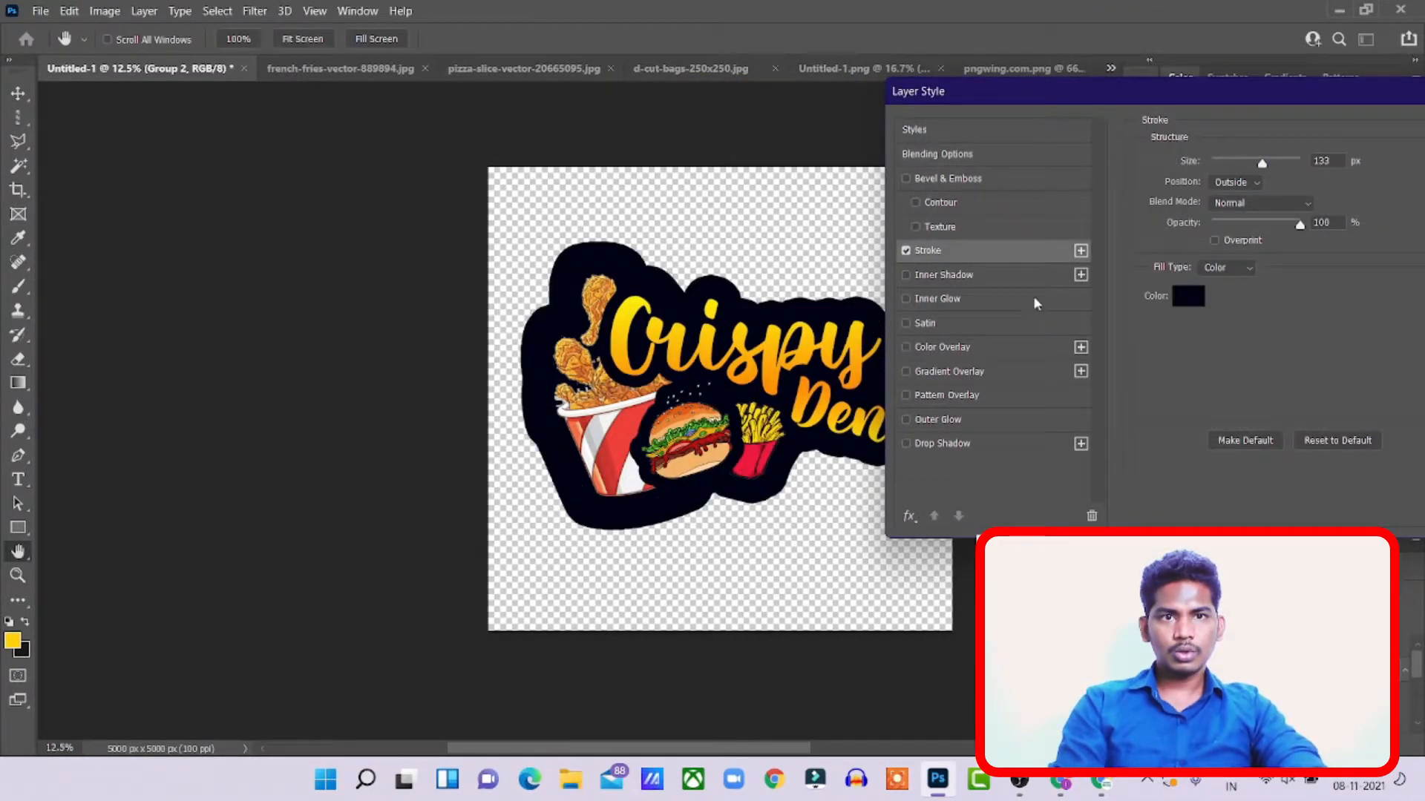
- Set the logo group's stroke colour to ffffff, make the stroke thinner and apply the layer style
{"action": "left_click", "coordinate": [1188, 296]}
{"action": "type", "text": "ffffff"}
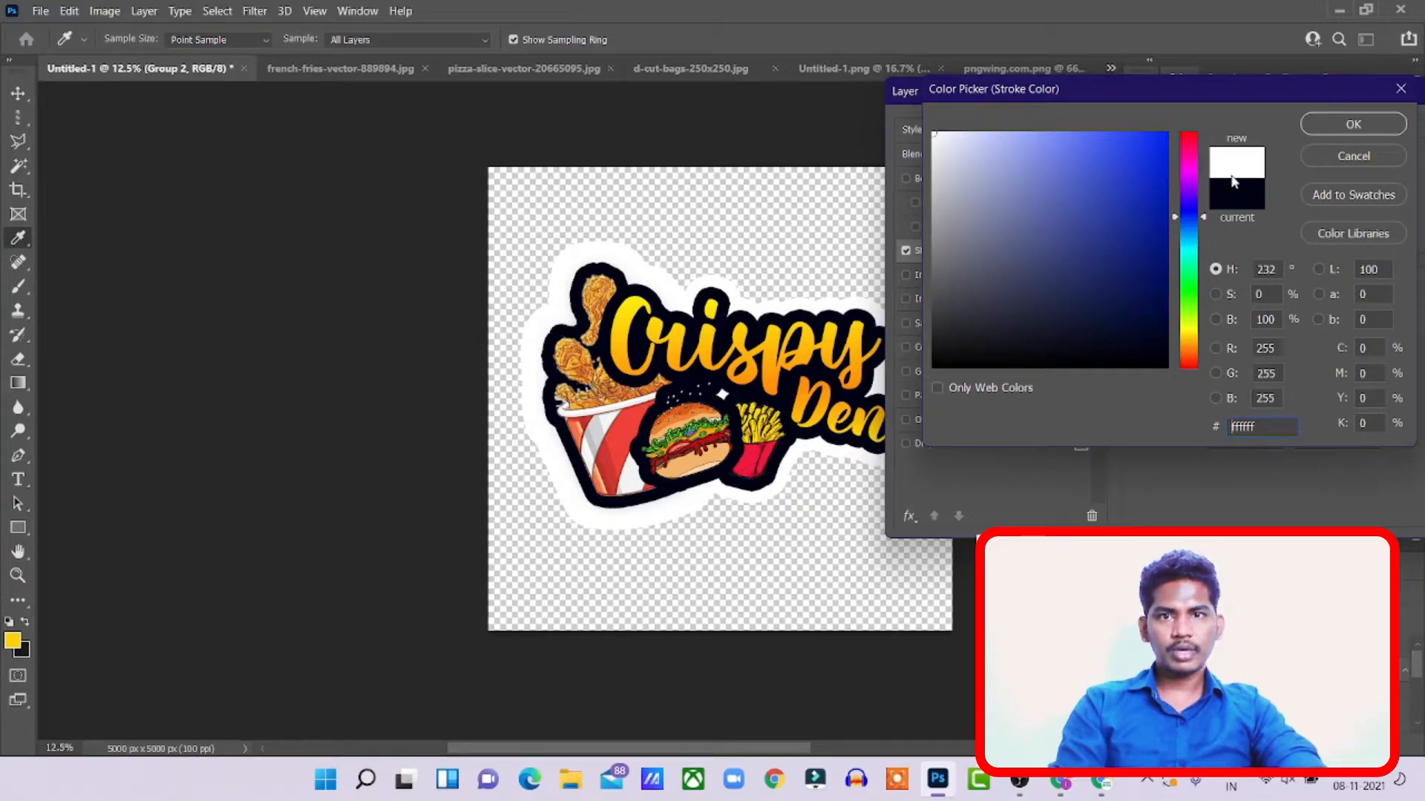
{"action": "left_click", "coordinate": [1328, 125]}
{"action": "left_click_drag", "start_coordinate": [1265, 166], "coordinate": [1222, 166]}
{"action": "type", "text": "15"}
{"action": "left_click_drag", "start_coordinate": [1333, 96], "coordinate": [1036, 95]}
{"action": "left_click", "coordinate": [1246, 127]}
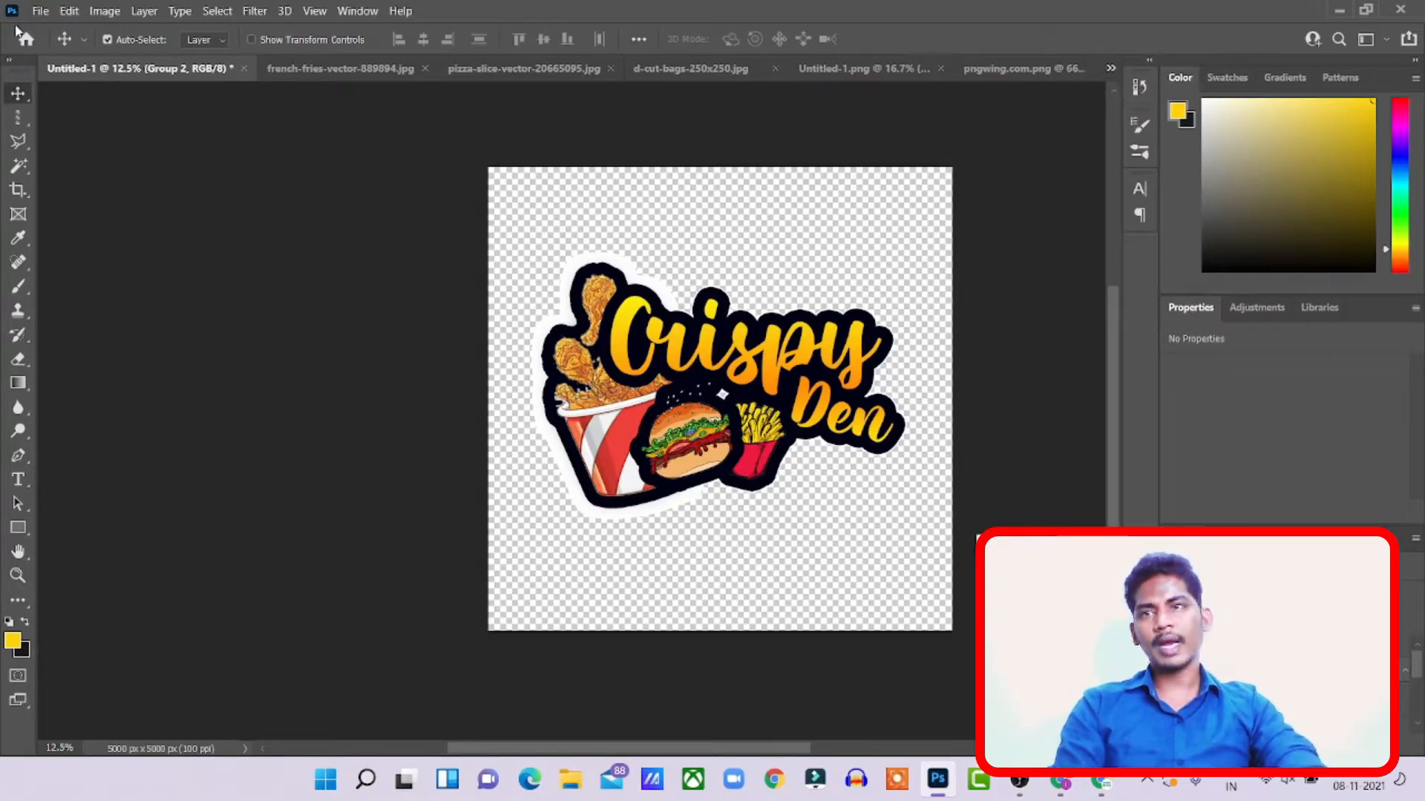
- Set up an export of the logo as a PNG with transparency at 5000 x 5000 px
{"action": "left_click", "coordinate": [40, 11]}
{"action": "mouse_move", "coordinate": [83, 288]}
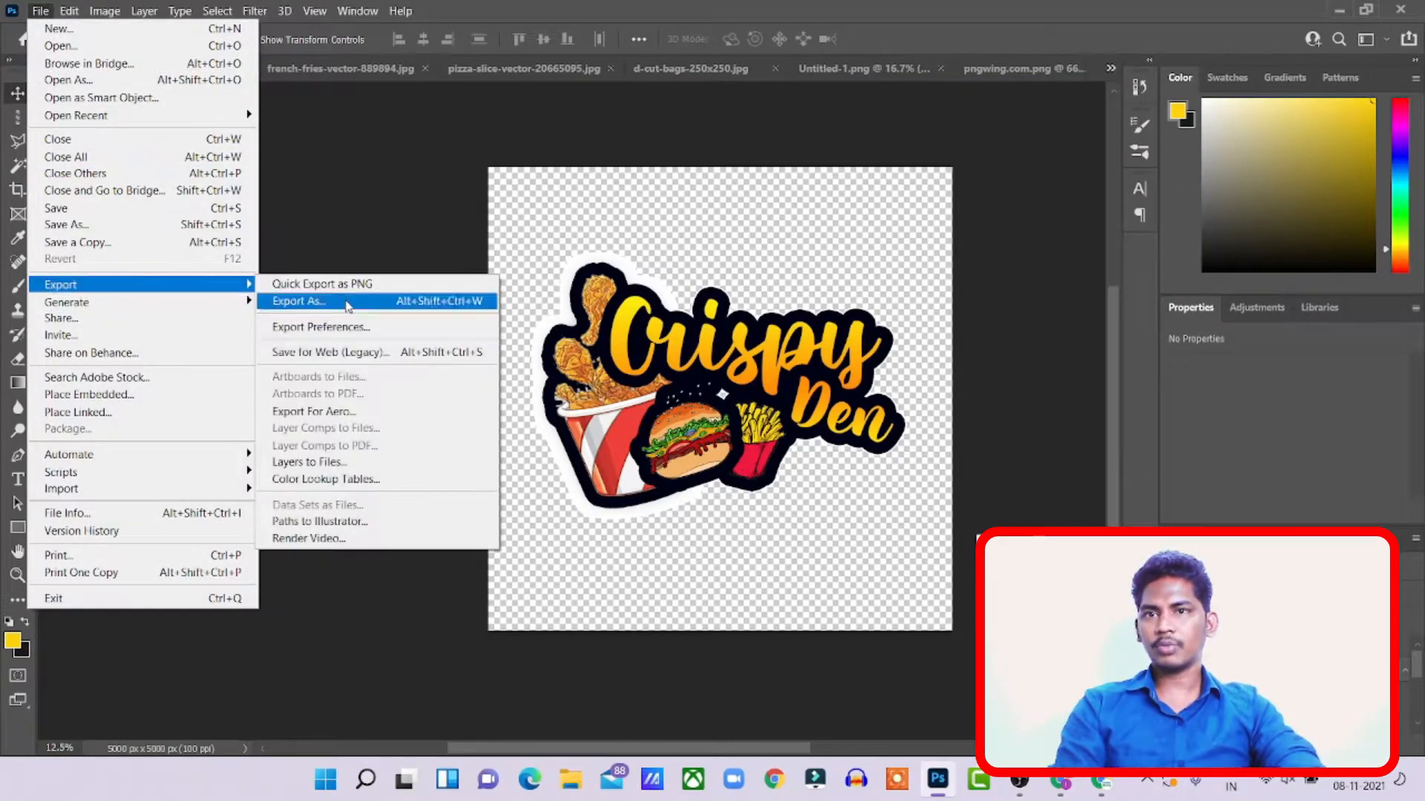
{"action": "left_click", "coordinate": [346, 303]}
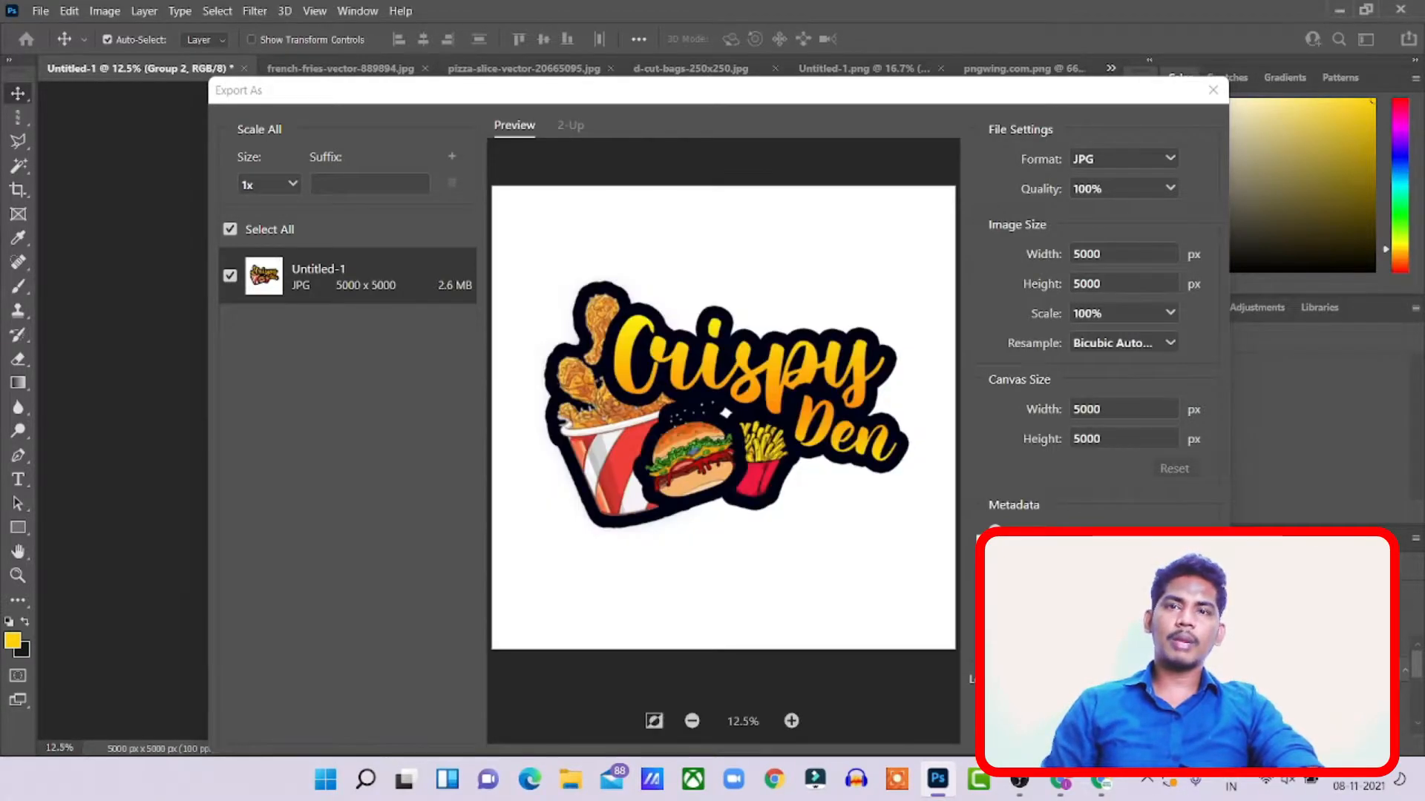
{"action": "left_click", "coordinate": [1113, 725]}
{"action": "left_click", "coordinate": [874, 533]}
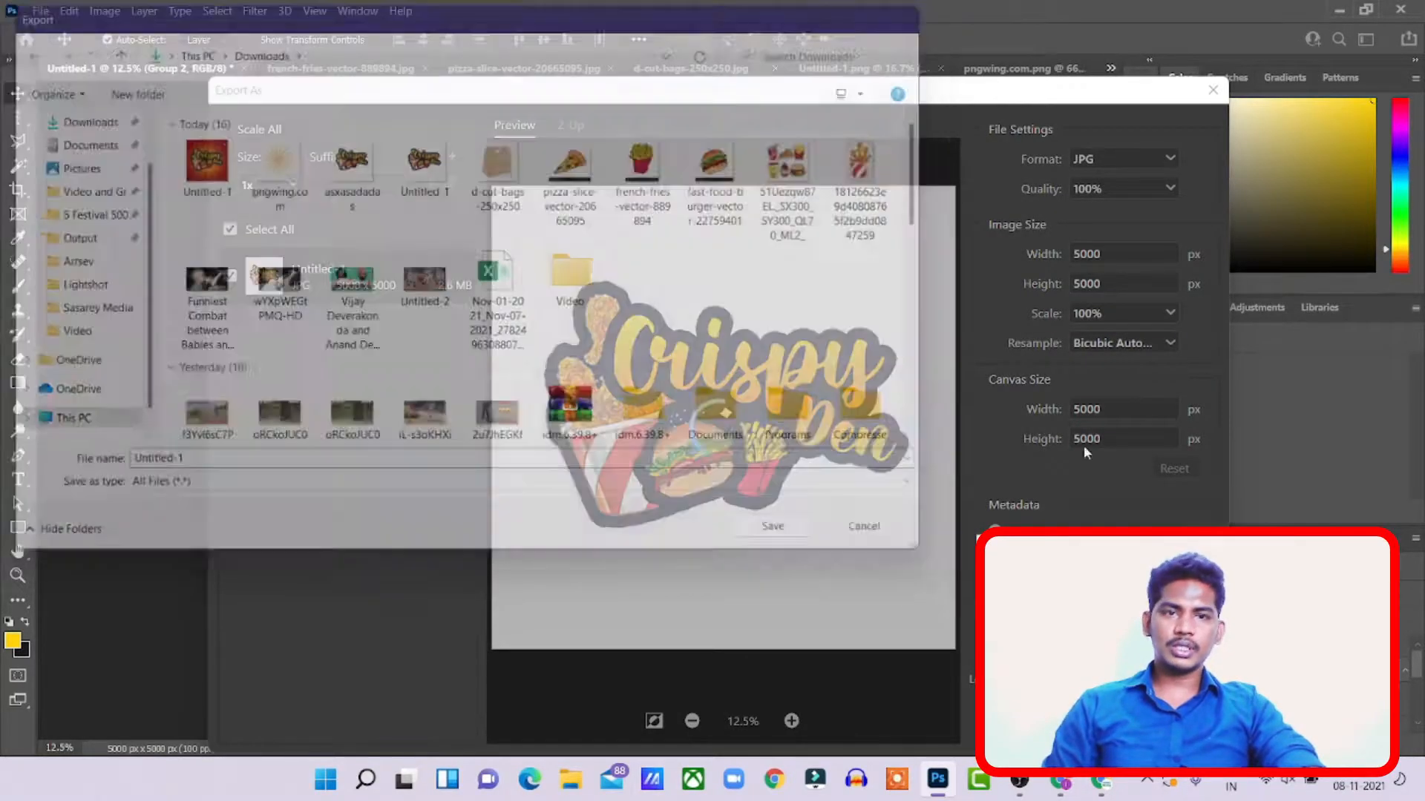
{"action": "left_click", "coordinate": [1114, 165]}
{"action": "left_click", "coordinate": [1098, 192]}
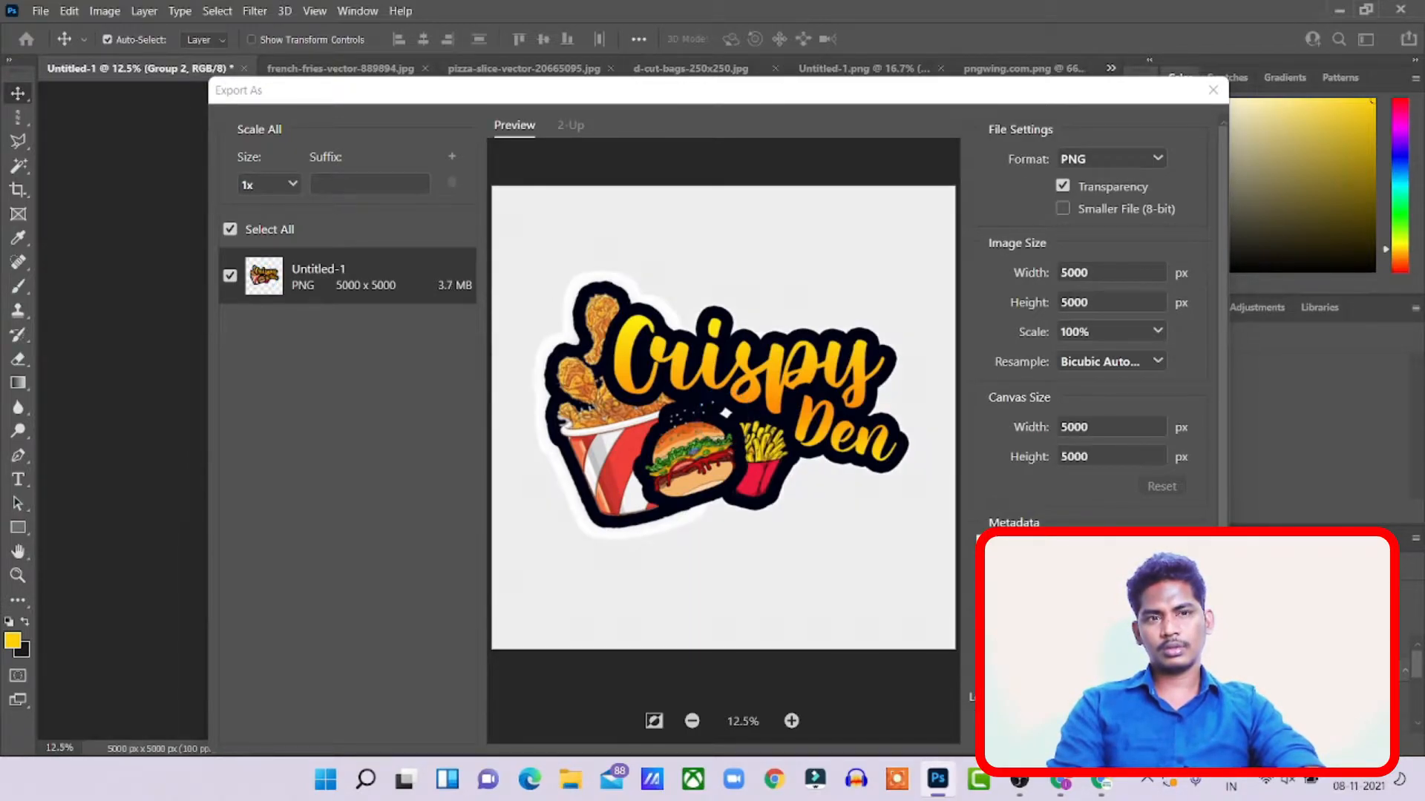
- Export the logo to the Downloads folder under the file name CRISPY DEN
{"action": "left_click", "coordinate": [1087, 731]}
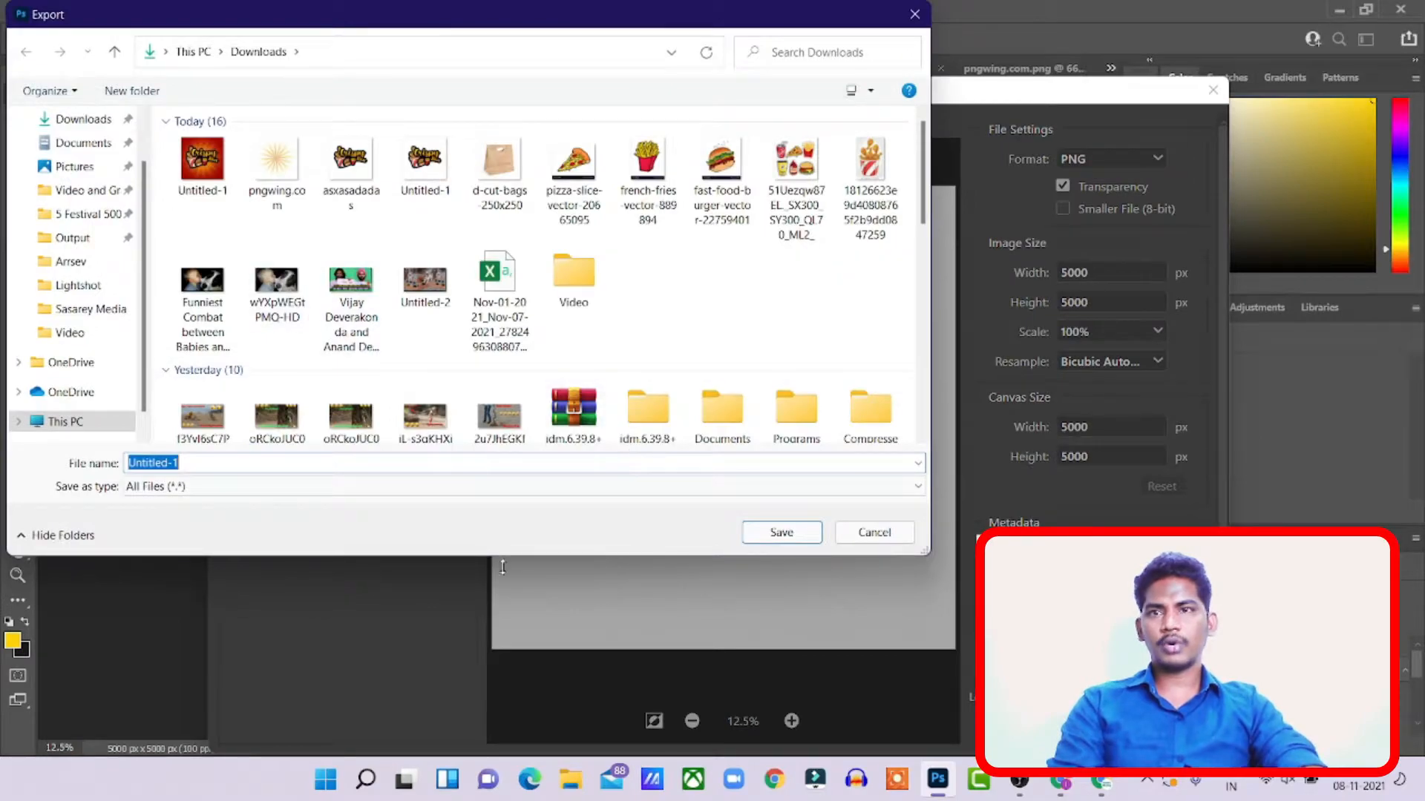
{"action": "left_click", "coordinate": [359, 162]}
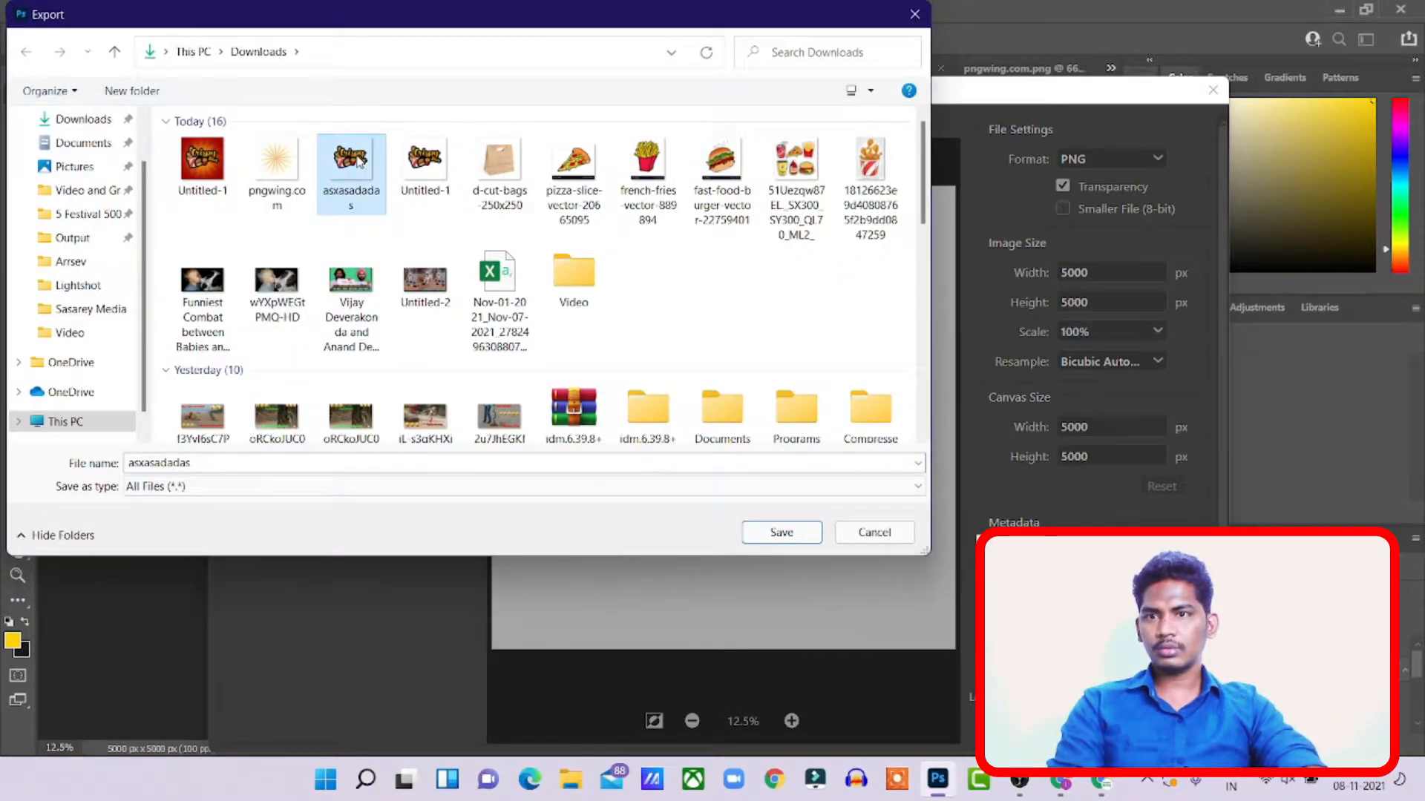
{"action": "double_click", "coordinate": [217, 456]}
{"action": "type", "text": "CR"}
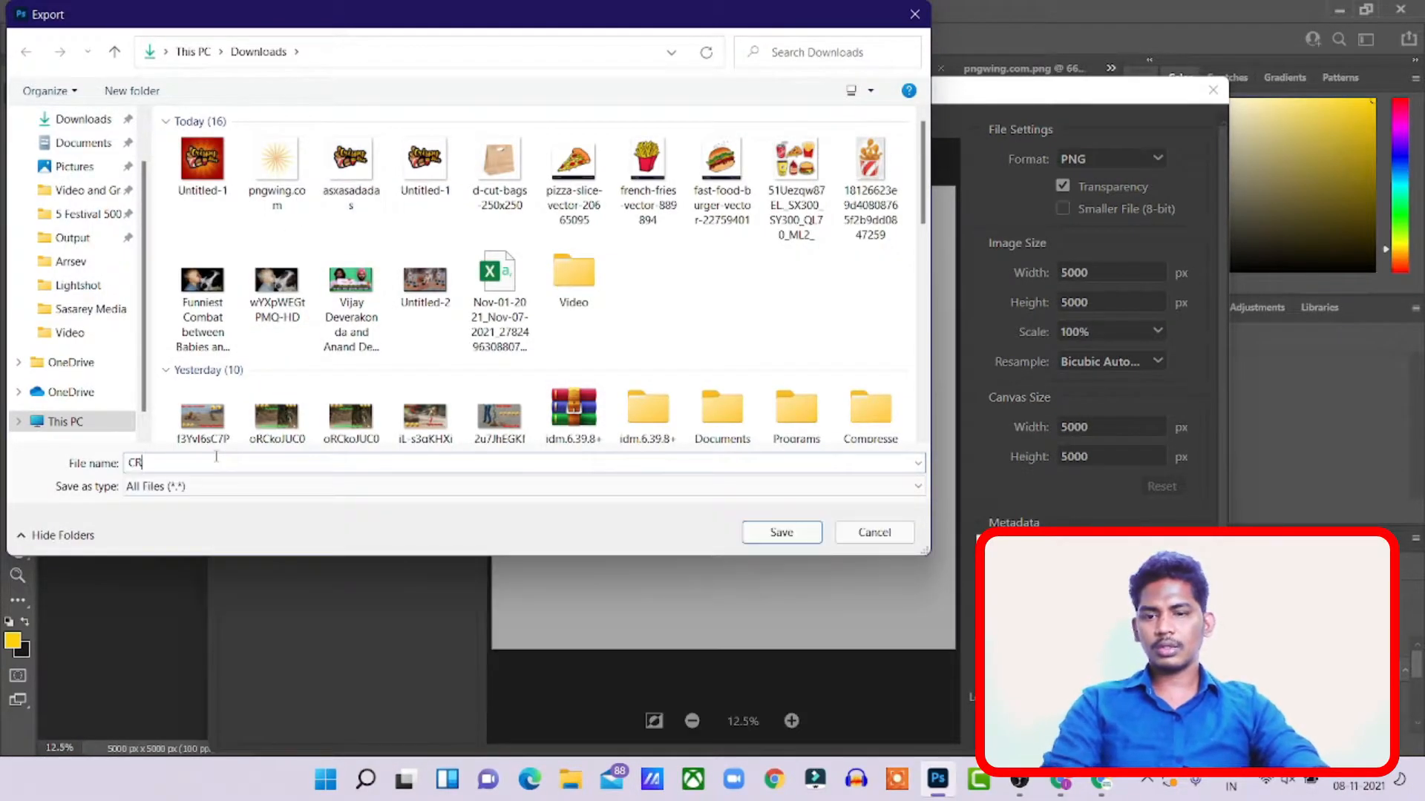
{"action": "type", "text": "ISPY DEN"}
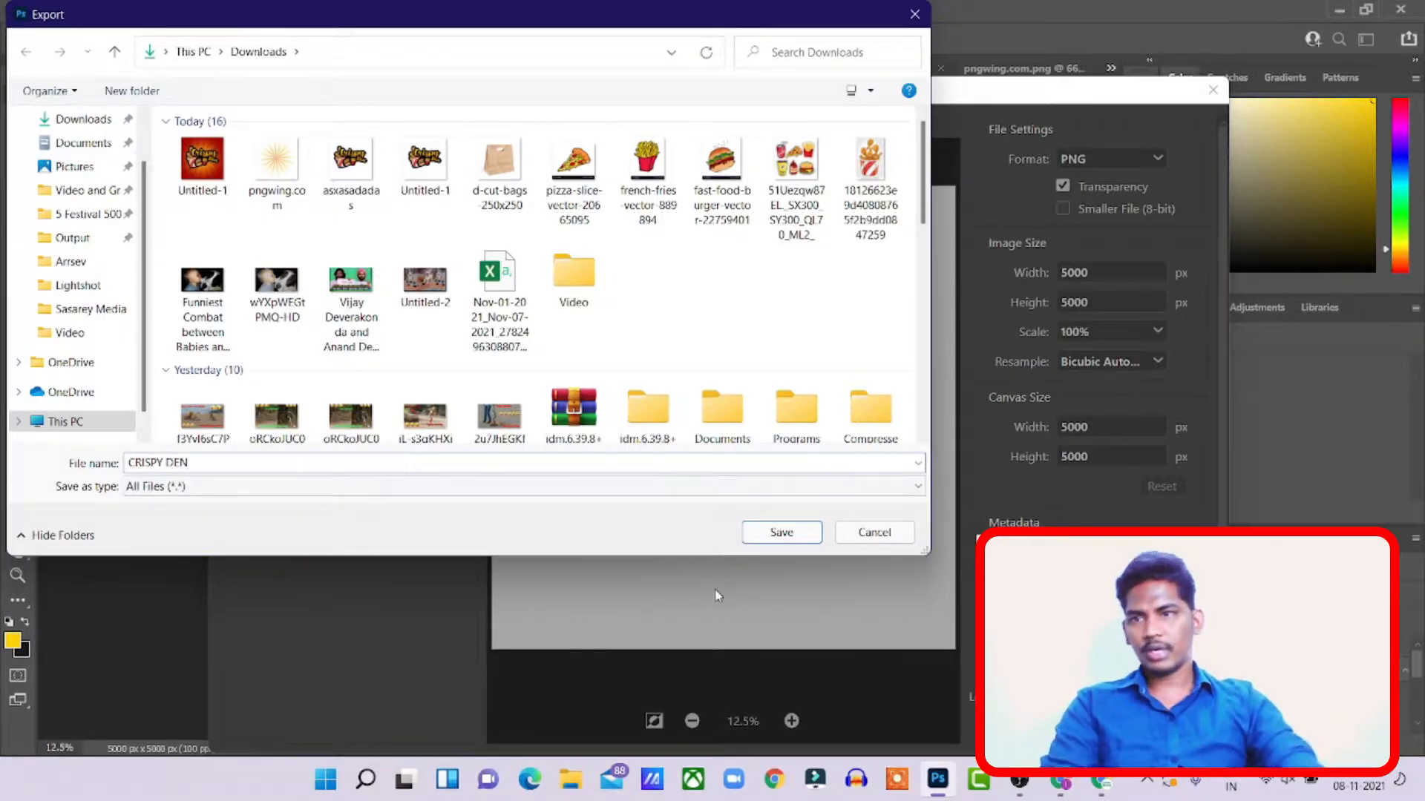
{"action": "left_click", "coordinate": [771, 532]}
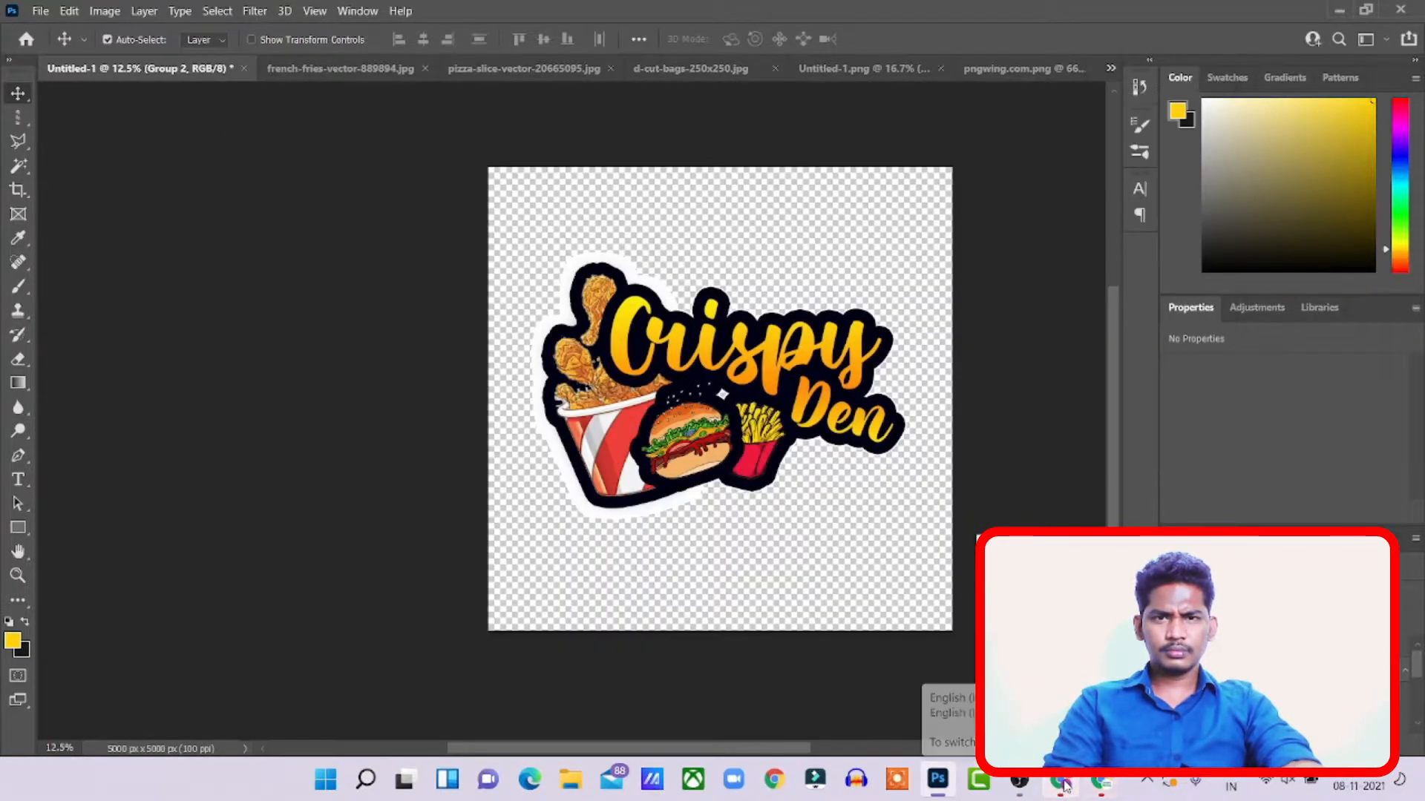
- Switch to Canva, delete the old logo from the page, upload the CRISPY DEN file and place it there instead
{"action": "left_click", "coordinate": [1100, 785]}
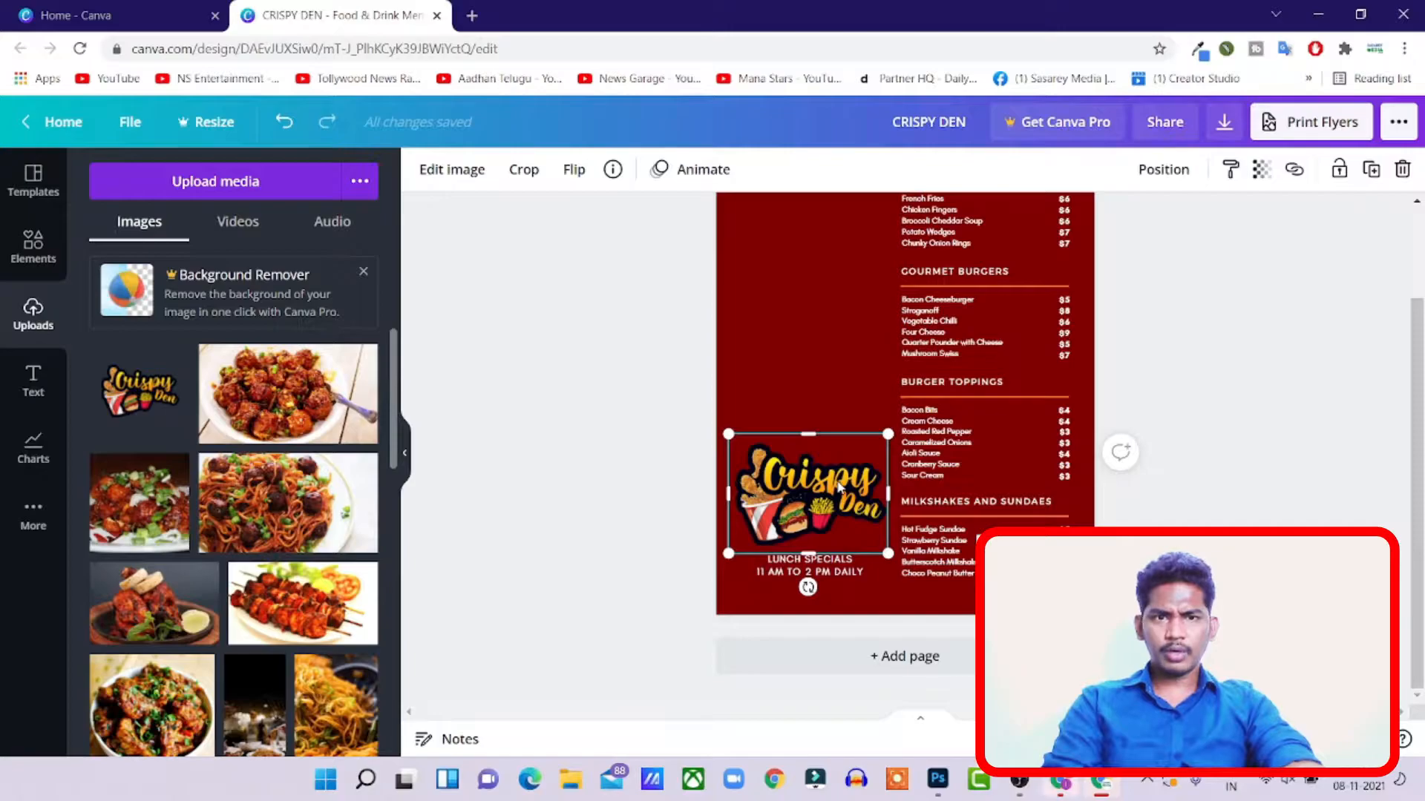
{"action": "key", "text": "Delete"}
{"action": "left_click", "coordinate": [215, 182]}
{"action": "left_click", "coordinate": [272, 172]}
{"action": "left_click", "coordinate": [208, 178]}
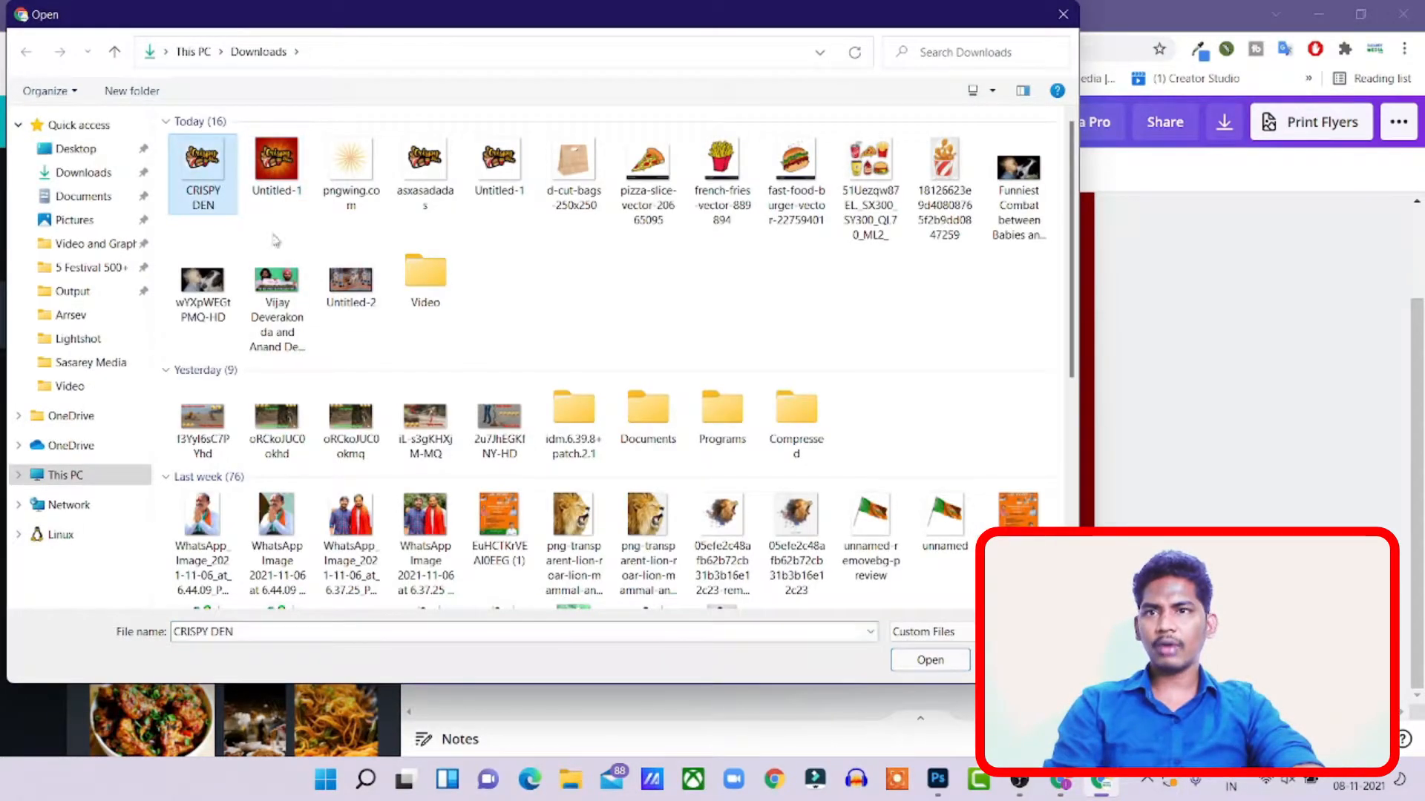
{"action": "left_click", "coordinate": [927, 658]}
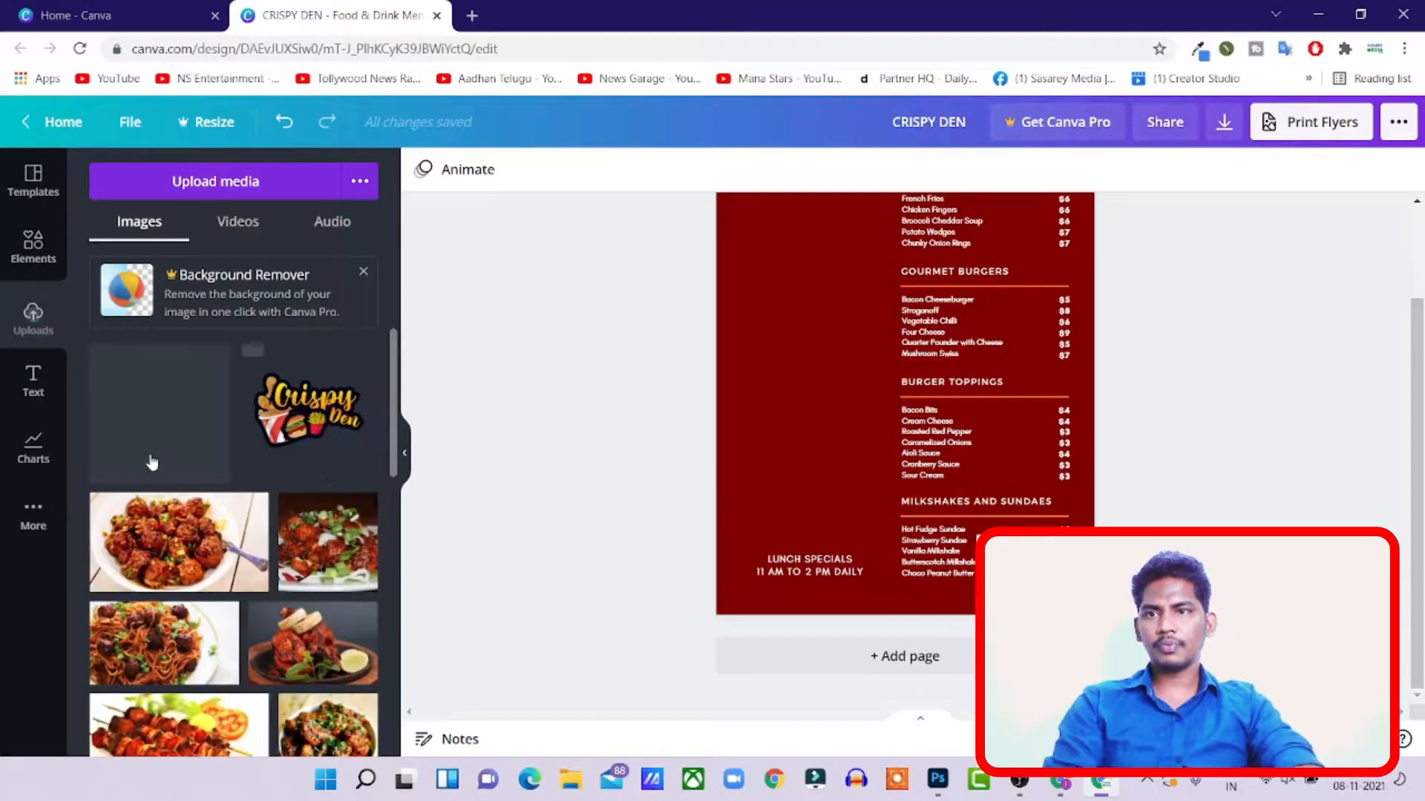
{"action": "left_click", "coordinate": [143, 438]}
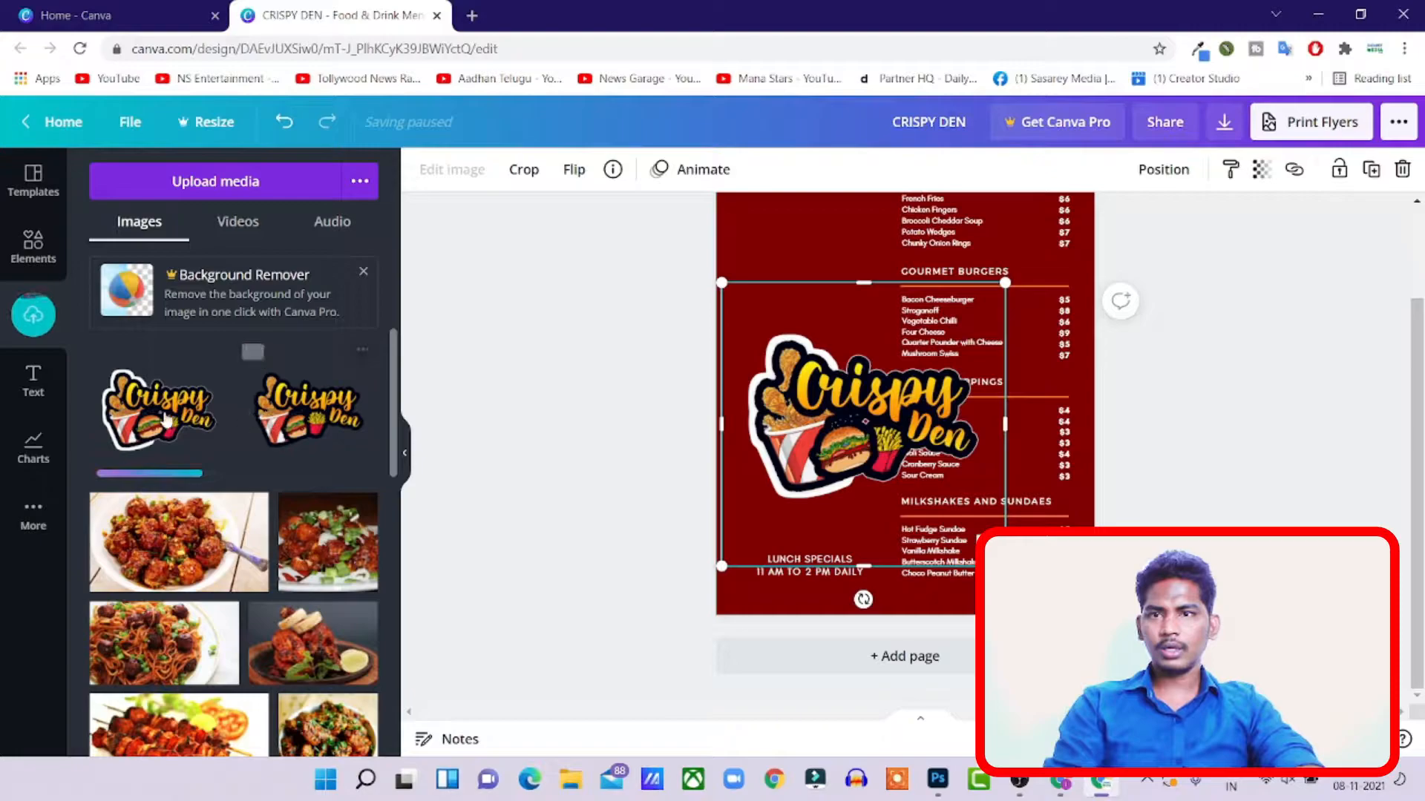
{"action": "left_click_drag", "start_coordinate": [282, 425], "coordinate": [820, 314]}
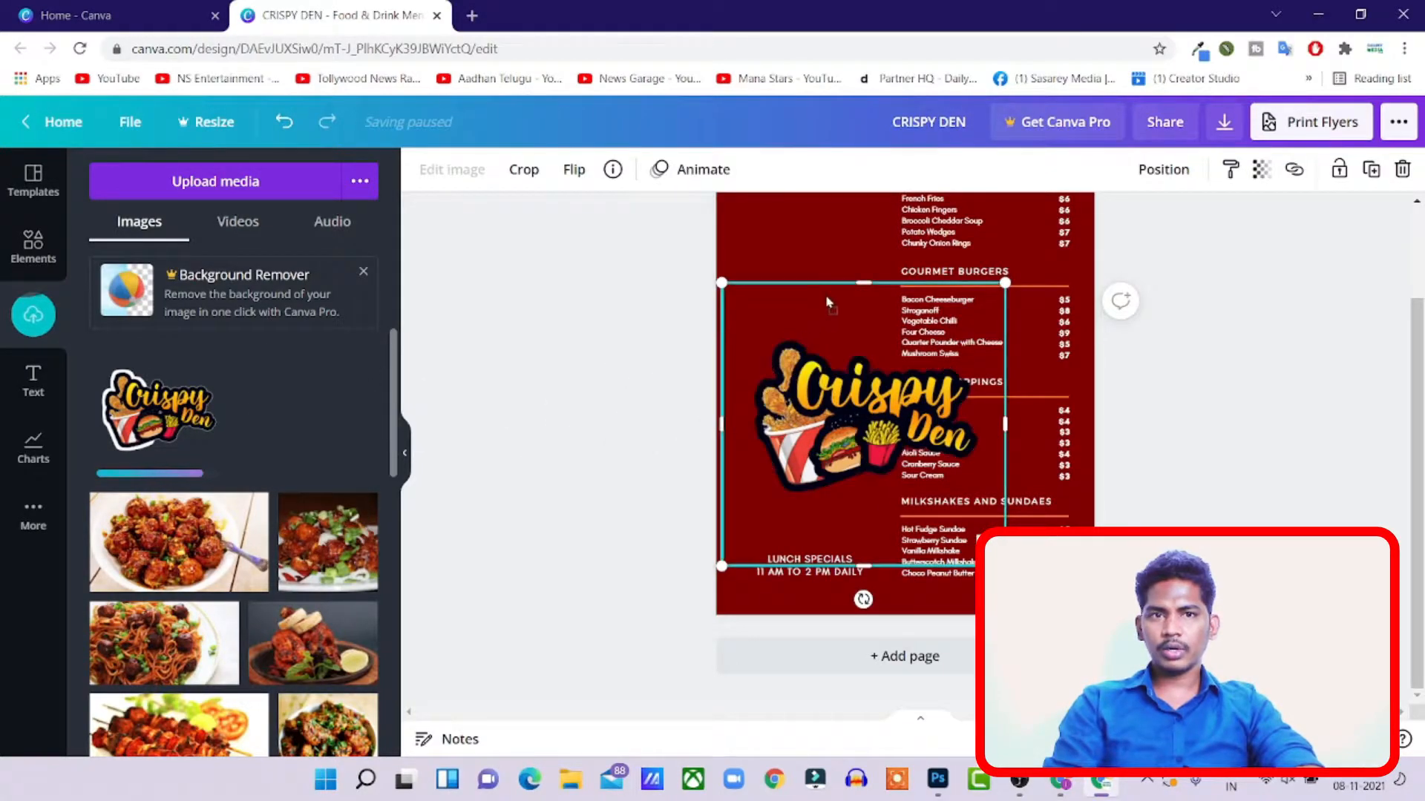
{"action": "left_click_drag", "start_coordinate": [814, 247], "coordinate": [785, 229]}
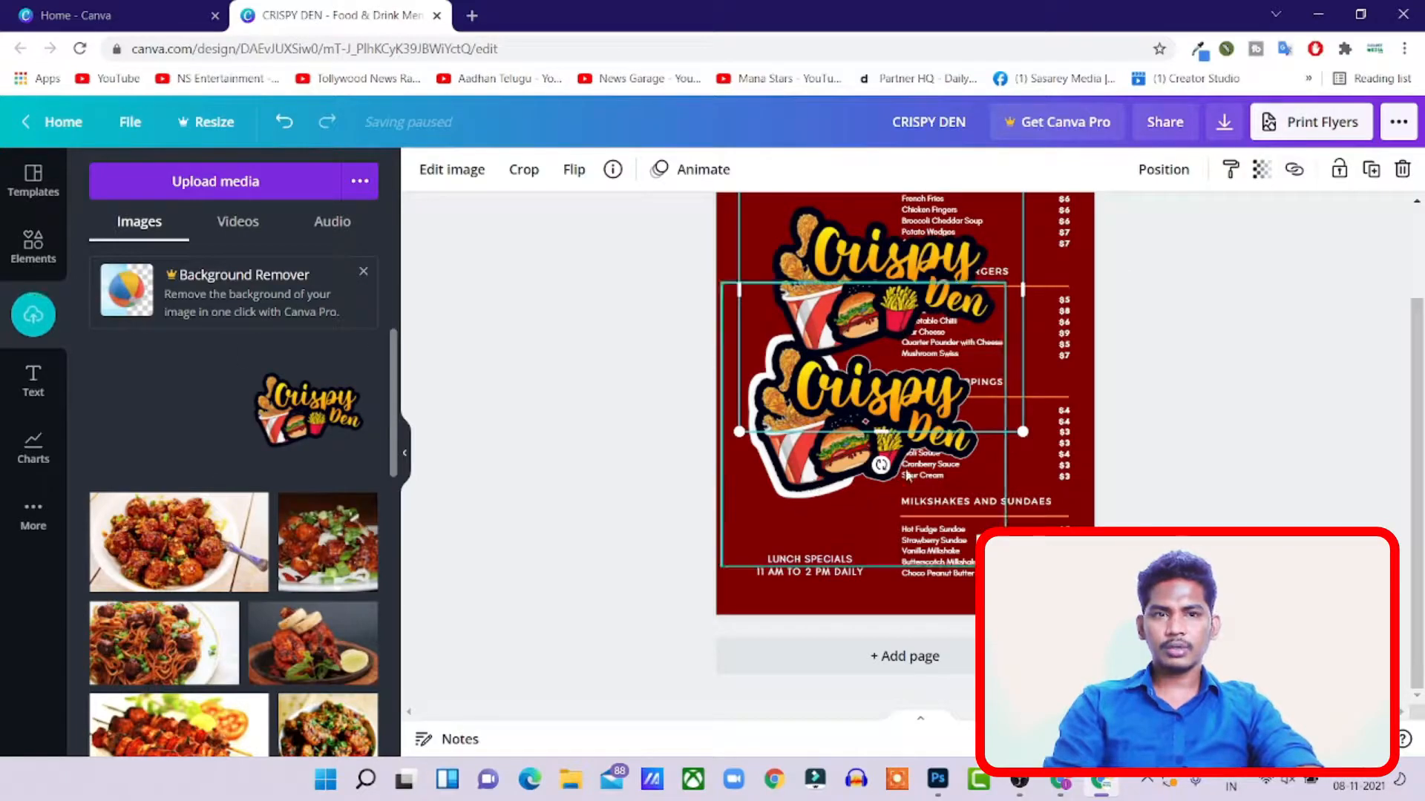
{"action": "key", "text": "Delete"}
- Scale the white-outlined logo down to a little under half the page width, just above the Lunch Specials text
{"action": "left_click", "coordinate": [806, 393]}
{"action": "left_click_drag", "start_coordinate": [985, 300], "coordinate": [852, 403]}
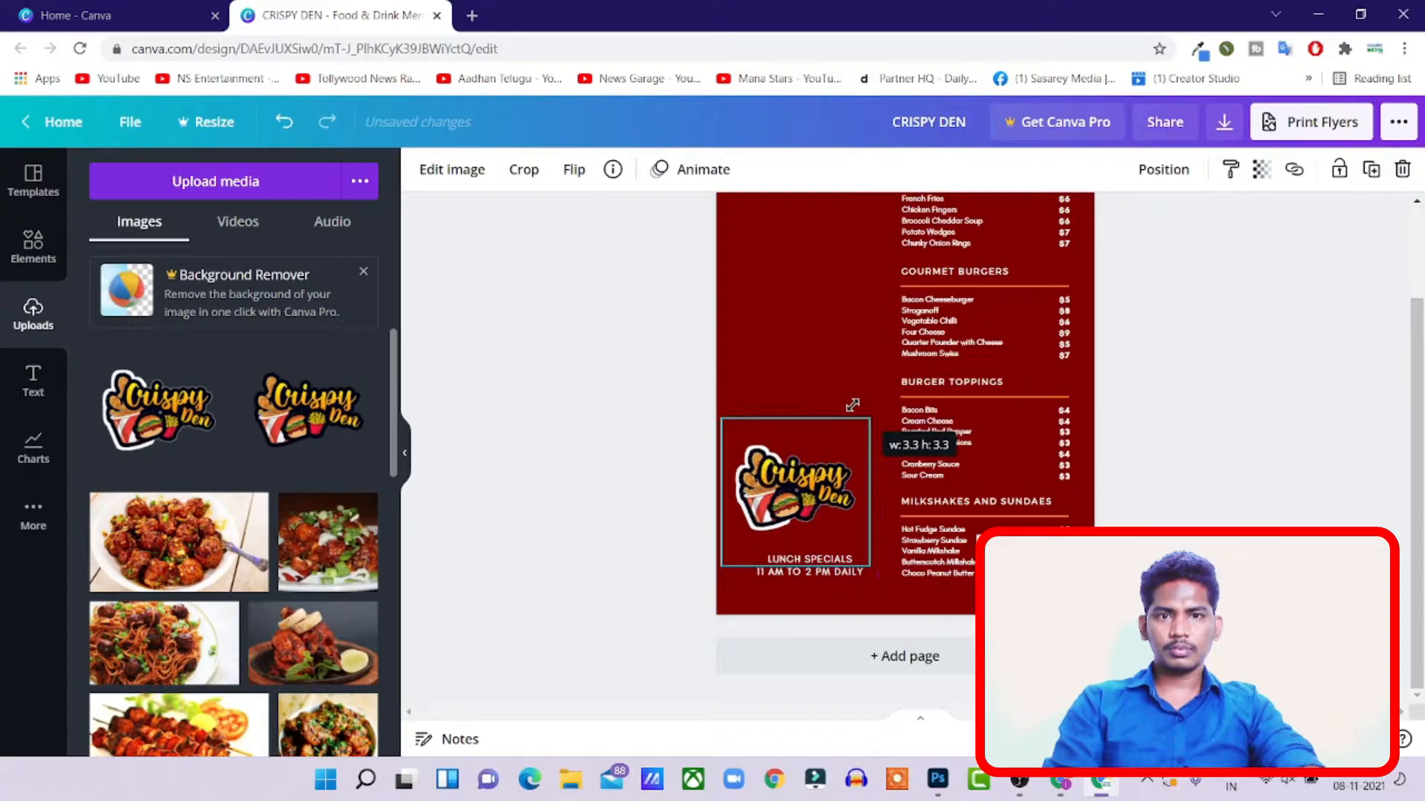
{"action": "left_click_drag", "start_coordinate": [812, 460], "coordinate": [812, 475]}
{"action": "left_click_drag", "start_coordinate": [868, 430], "coordinate": [889, 409]}
- Crop the empty margins on all four sides of the white-outlined logo so its frame fits the artwork
{"action": "left_click_drag", "start_coordinate": [803, 575], "coordinate": [803, 536]}
{"action": "left_click_drag", "start_coordinate": [890, 473], "coordinate": [878, 470]}
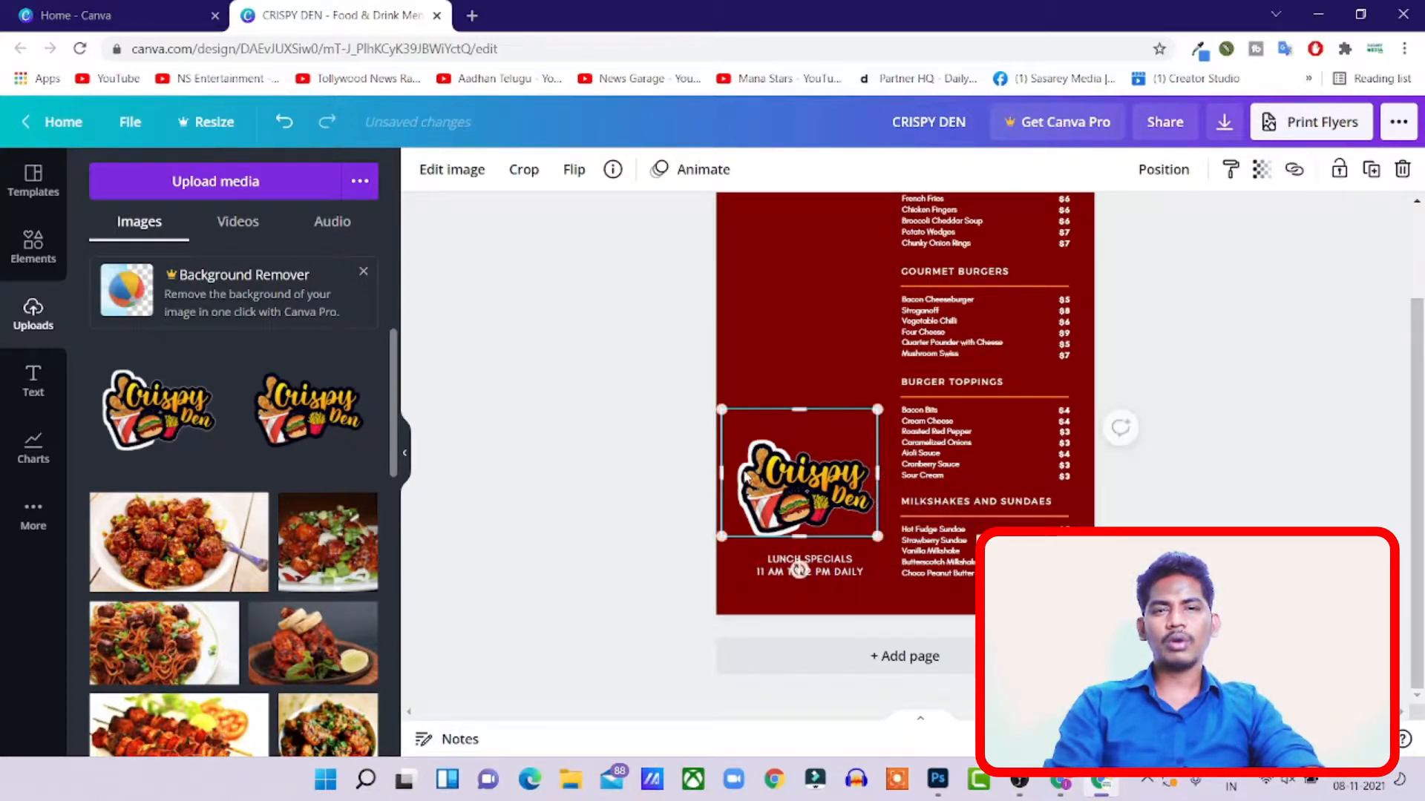
{"action": "left_click_drag", "start_coordinate": [721, 472], "coordinate": [733, 473]}
{"action": "left_click_drag", "start_coordinate": [804, 409], "coordinate": [805, 428]}
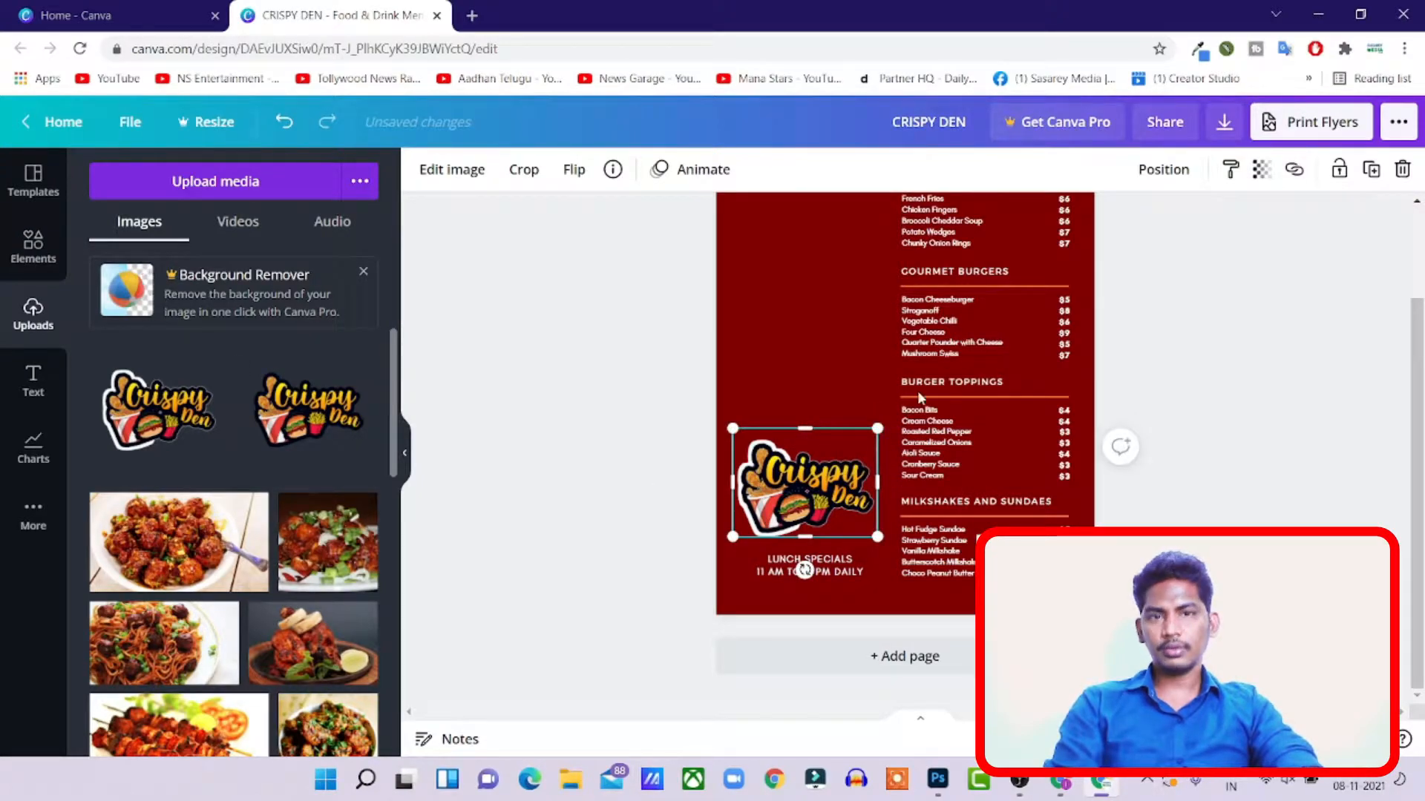
- Move the logo up to the page's upper left, level with the Appetizers and Snacks section, and trim its upper margin slightly
{"action": "left_click", "coordinate": [869, 320]}
{"action": "scroll", "coordinate": [1162, 438], "scroll_direction": "up", "scroll_amount": 1}
{"action": "left_click", "coordinate": [843, 607]}
{"action": "left_click", "coordinate": [1272, 376]}
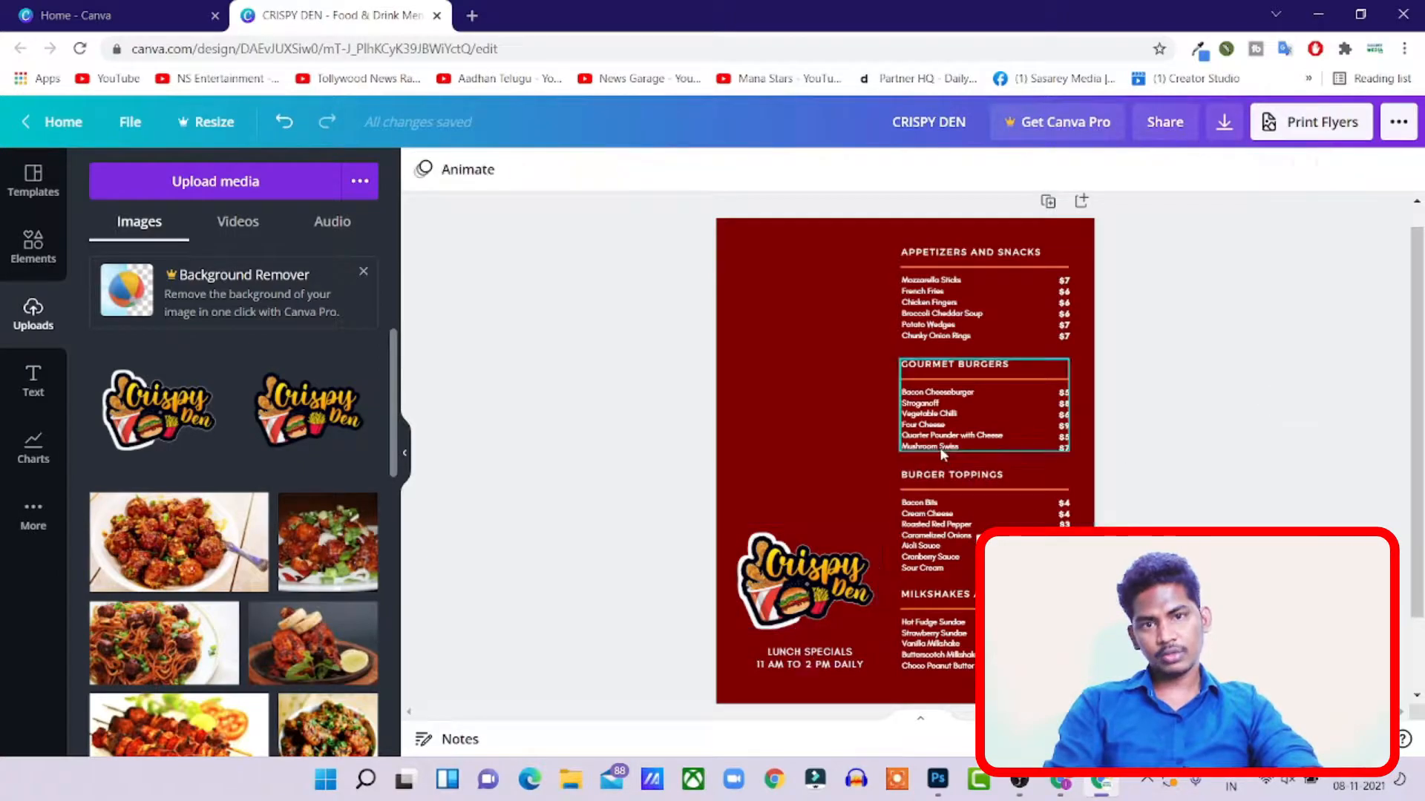
{"action": "scroll", "coordinate": [825, 589], "scroll_direction": "down", "scroll_amount": 1}
{"action": "scroll", "coordinate": [837, 531], "scroll_direction": "up", "scroll_amount": 1}
{"action": "left_click_drag", "start_coordinate": [807, 574], "coordinate": [807, 311]}
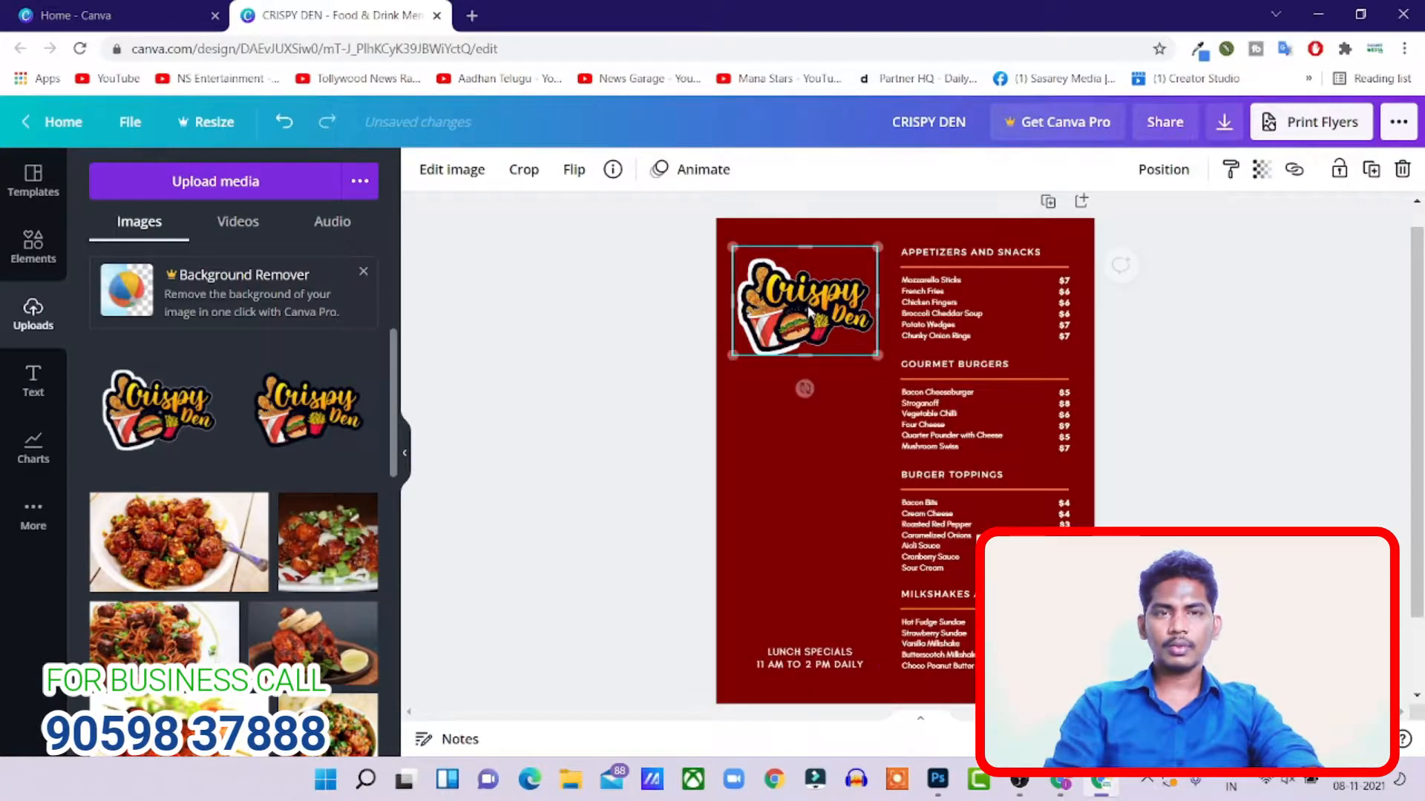
{"action": "left_click_drag", "start_coordinate": [807, 250], "coordinate": [807, 289]}
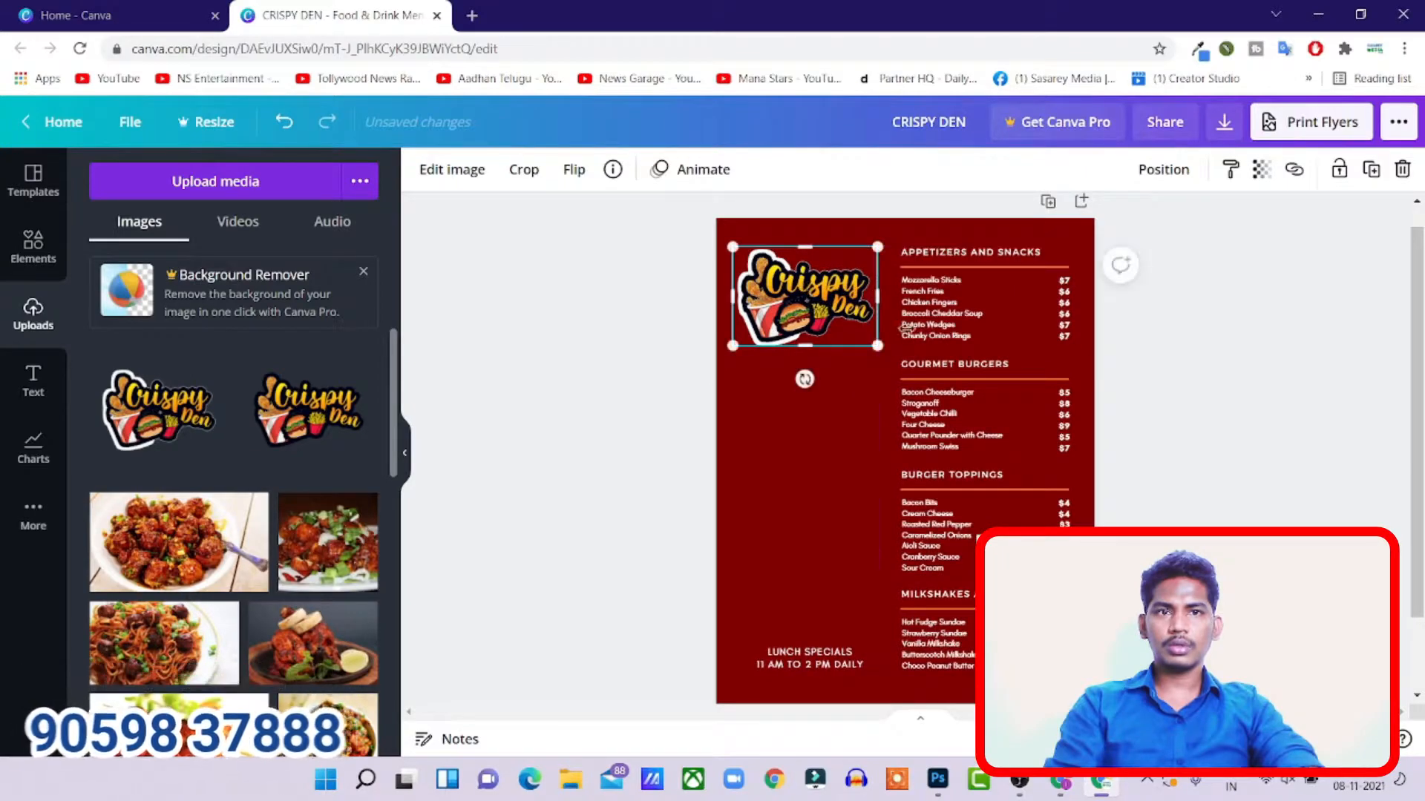
- Delete the Lunch Specials text from the page
{"action": "left_click", "coordinate": [1301, 341]}
{"action": "left_click", "coordinate": [797, 401]}
{"action": "left_click", "coordinate": [797, 659]}
{"action": "key", "text": "Delete"}
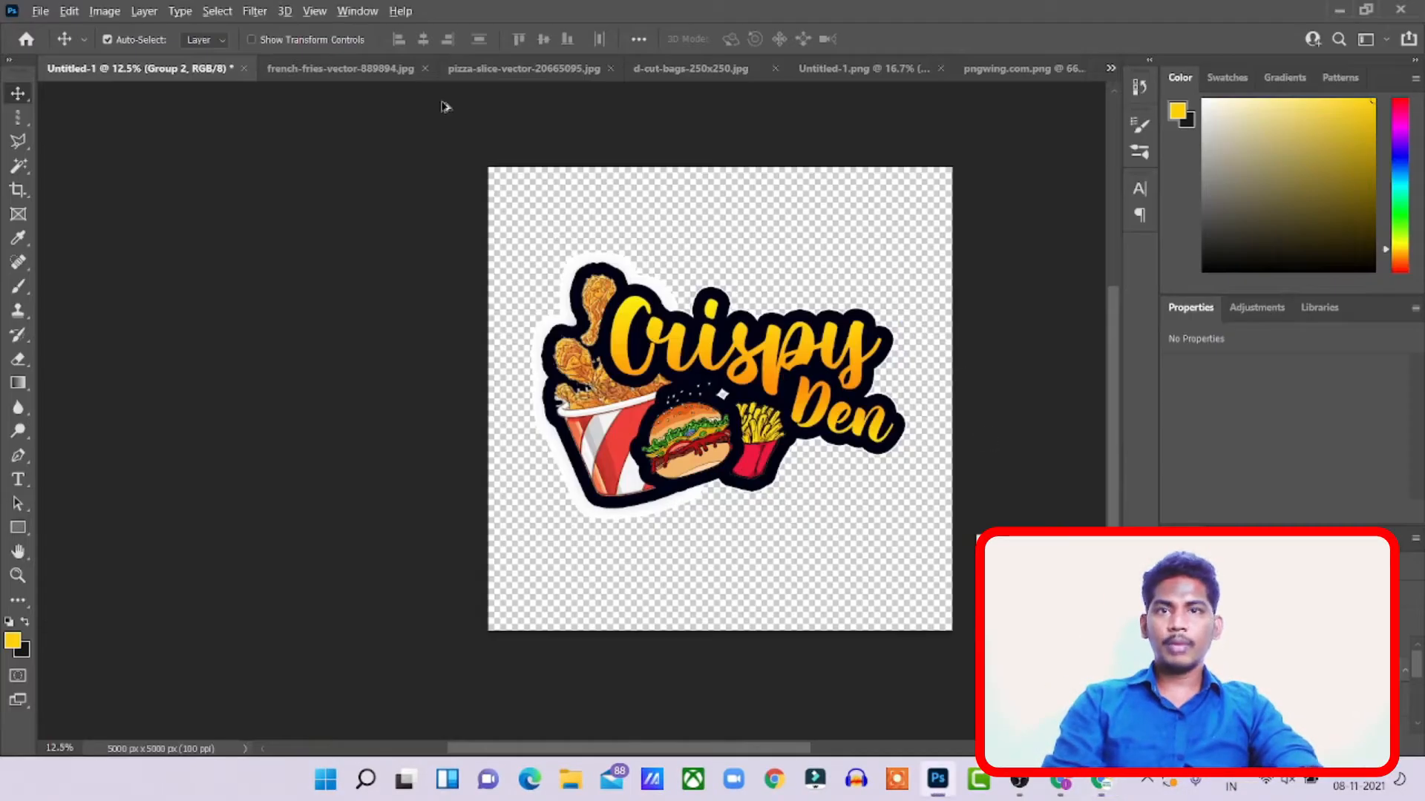
- Review the client's menu image in WhatsApp and compare its items and sections with the Canva page layout
{"action": "key", "text": "alt+Tab"}
{"action": "key", "text": "alt+Tab"}
{"action": "key", "text": "alt+Tab"}
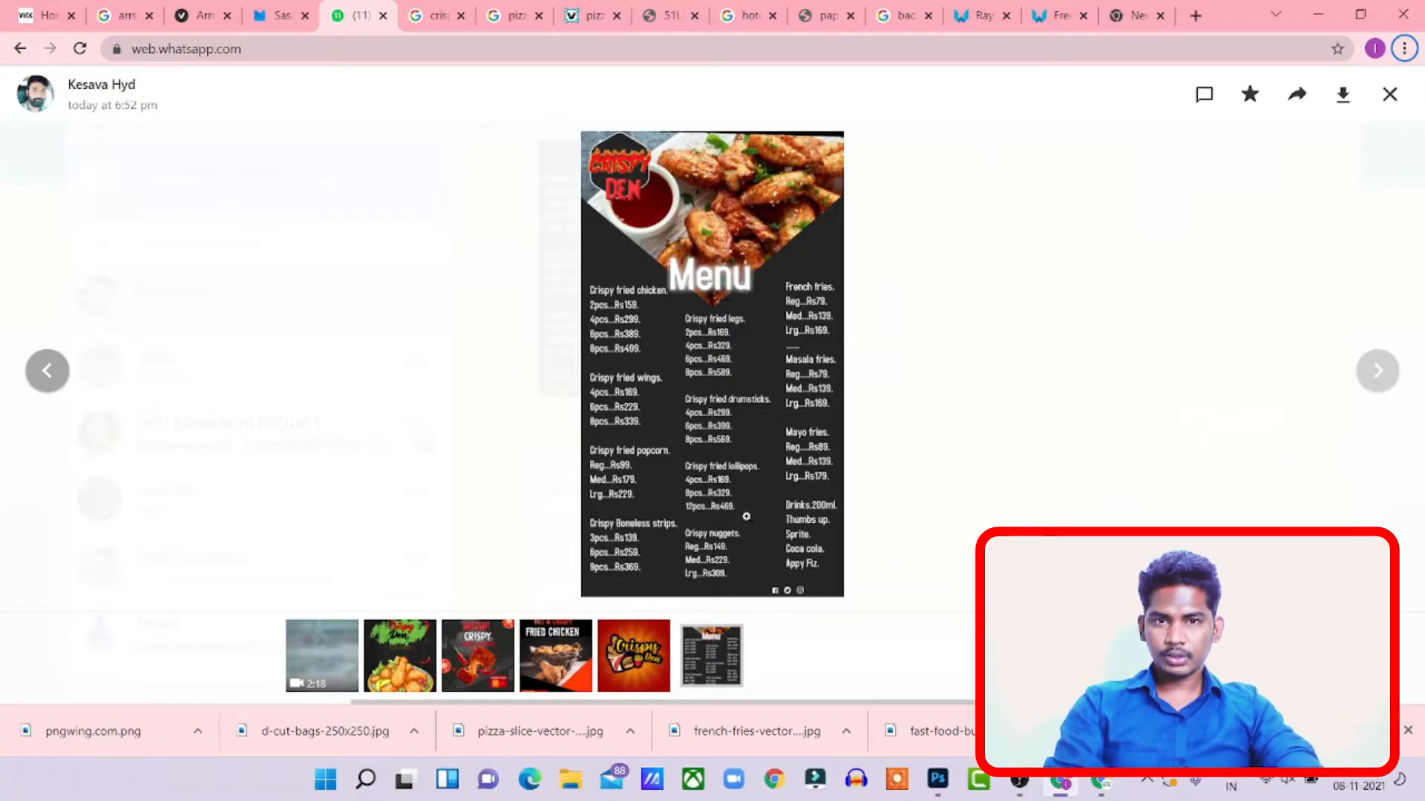
{"action": "key", "text": "alt+Tab"}
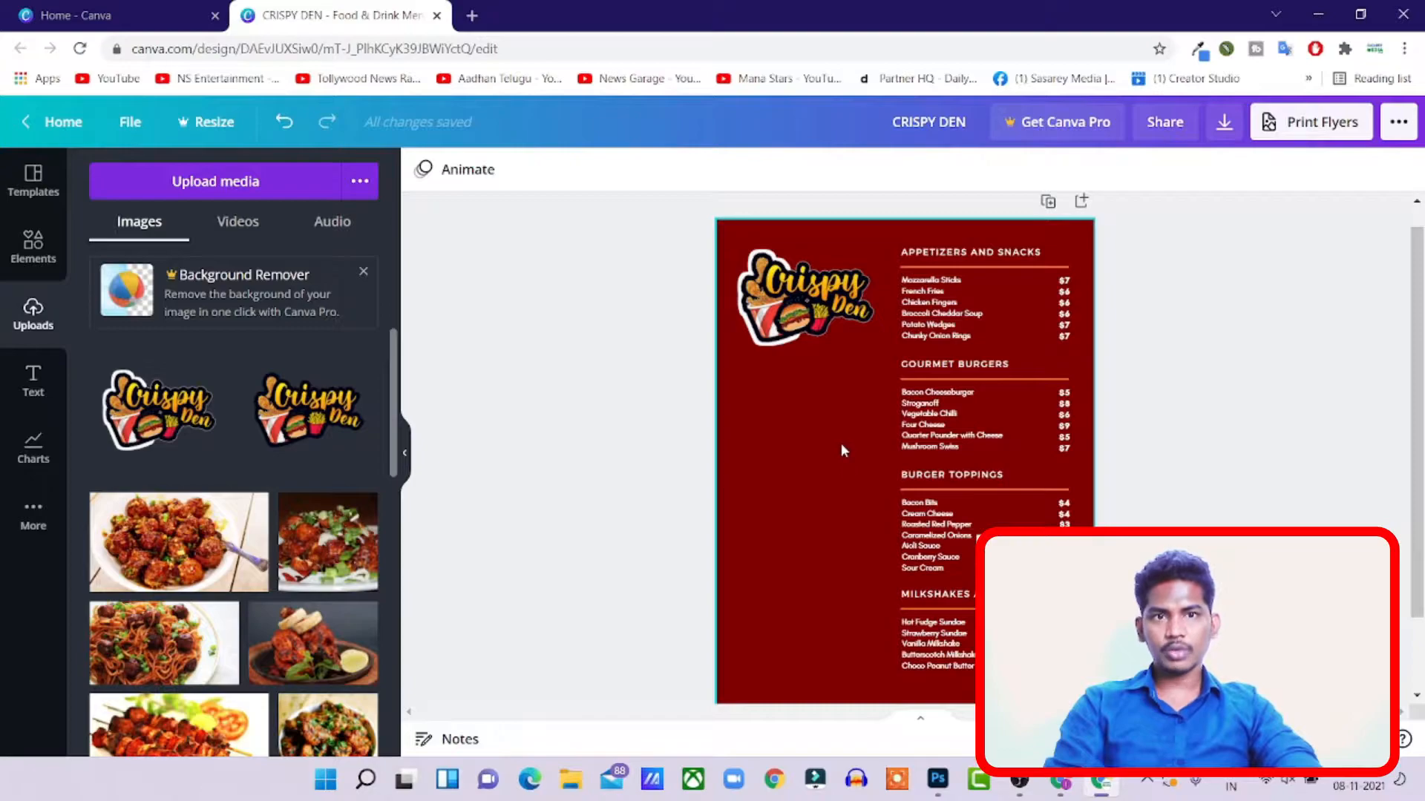
{"action": "key", "text": "alt+Tab"}
{"action": "key", "text": "alt+Tab"}
{"action": "scroll", "coordinate": [840, 443], "scroll_direction": "down", "scroll_amount": 2}
{"action": "scroll", "coordinate": [840, 443], "scroll_direction": "up", "scroll_amount": 2}
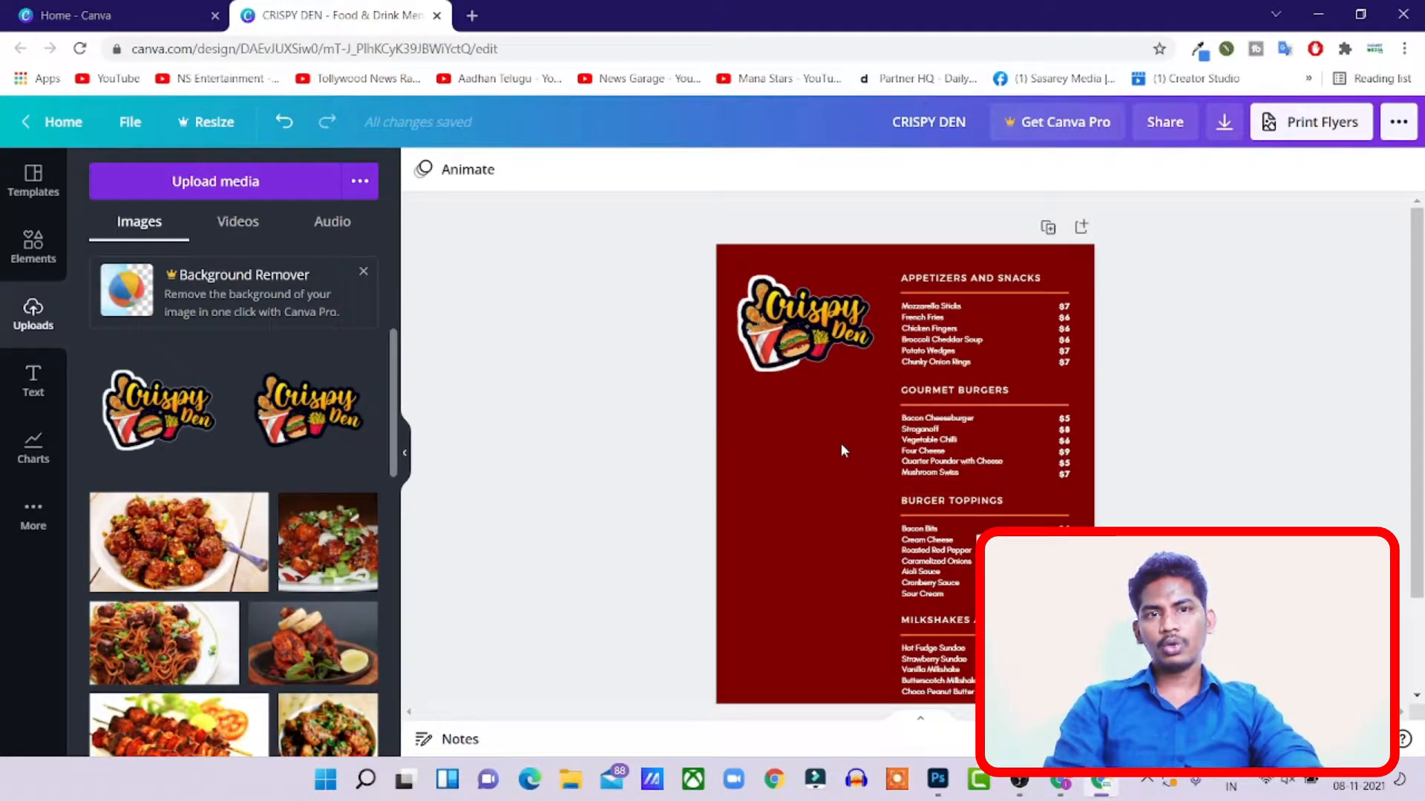
- Delete all four template menu sections, from Appetizers and Snacks to Milkshakes and Sundaes
{"action": "left_click_drag", "start_coordinate": [884, 277], "coordinate": [1086, 702]}
{"action": "scroll", "coordinate": [939, 532], "scroll_direction": "down", "scroll_amount": 1}
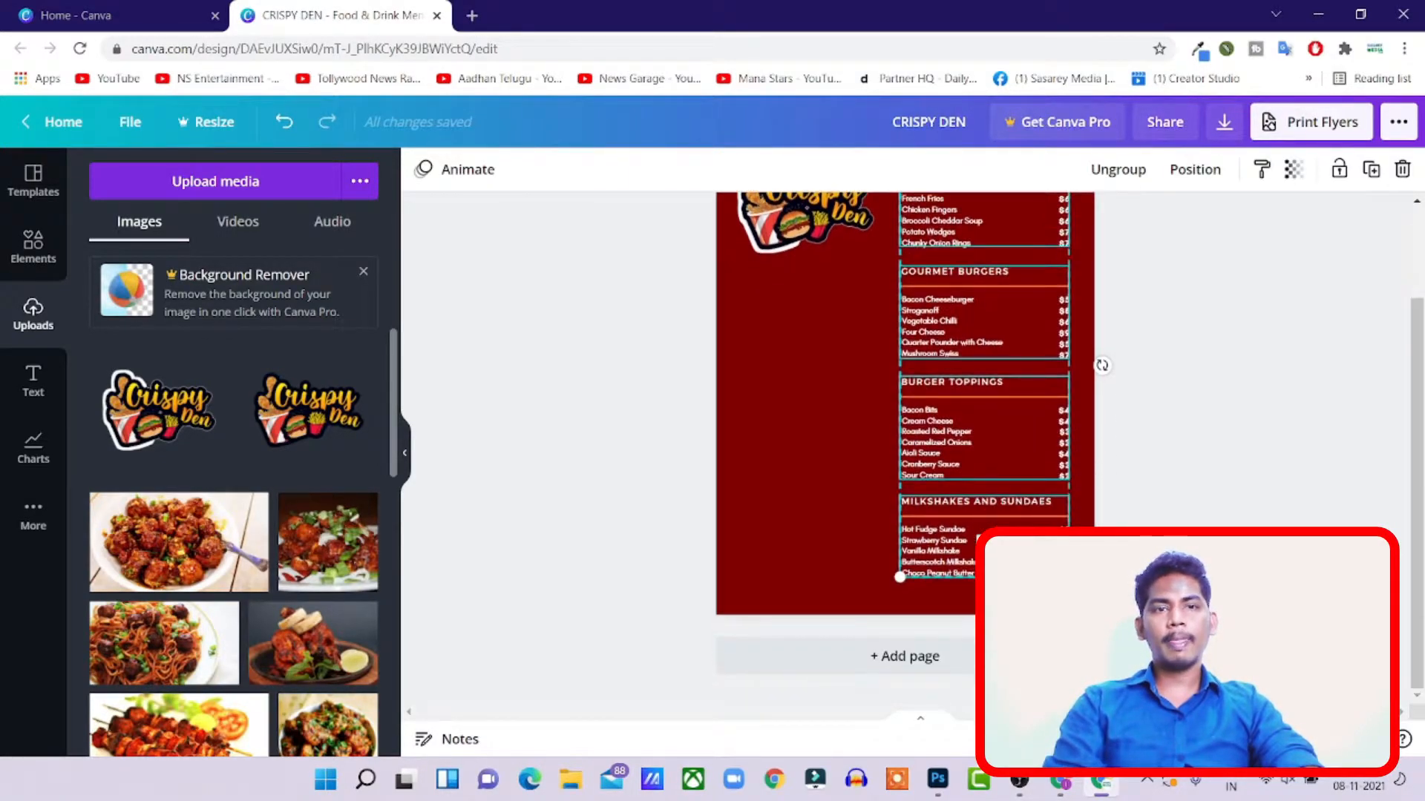
{"action": "key", "text": "Delete"}
- Enlarge the Crispy Den logo slightly from its lower right corner
{"action": "scroll", "coordinate": [914, 528], "scroll_direction": "up", "scroll_amount": 2}
{"action": "left_click", "coordinate": [805, 323]}
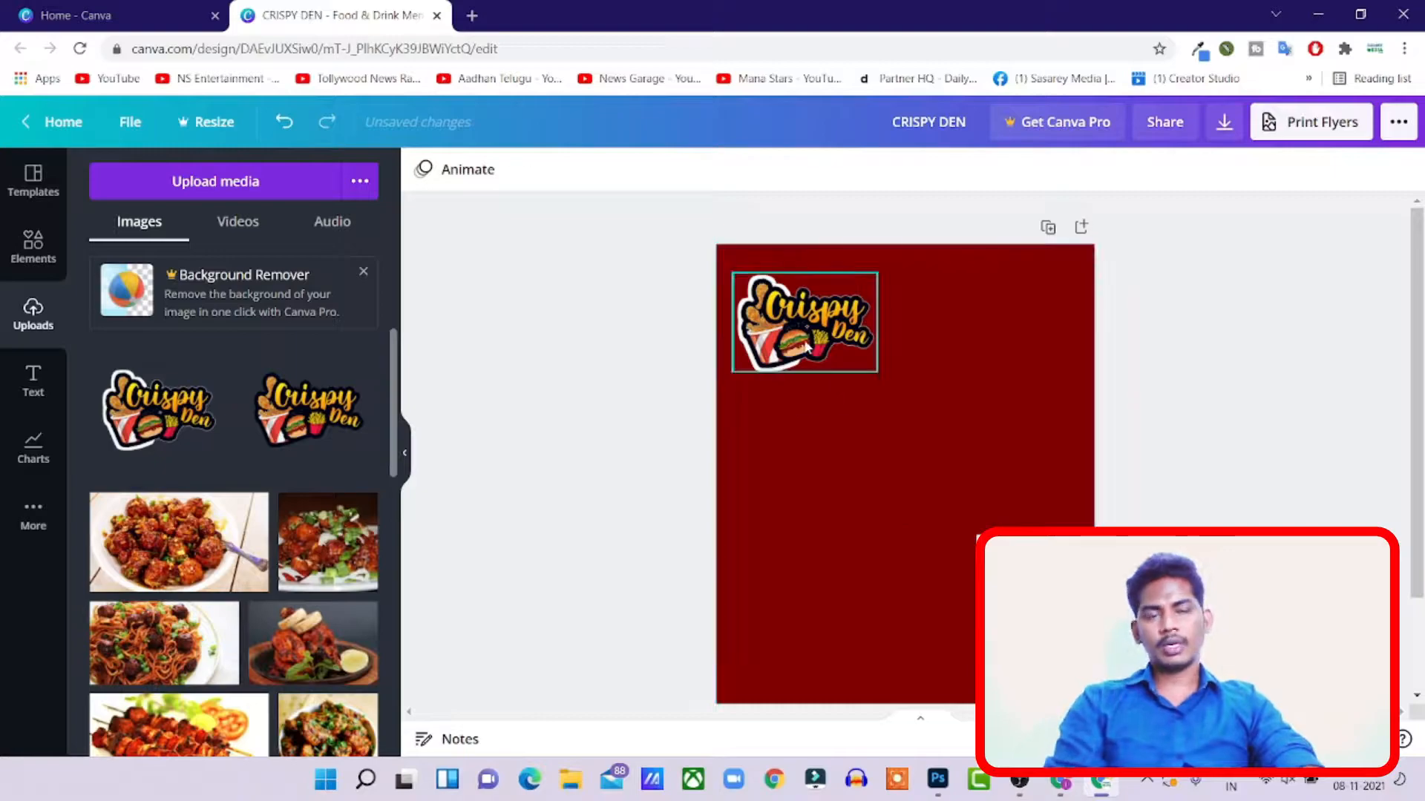
{"action": "left_click_drag", "start_coordinate": [878, 374], "coordinate": [884, 372]}
{"action": "left_click", "coordinate": [1069, 426]}
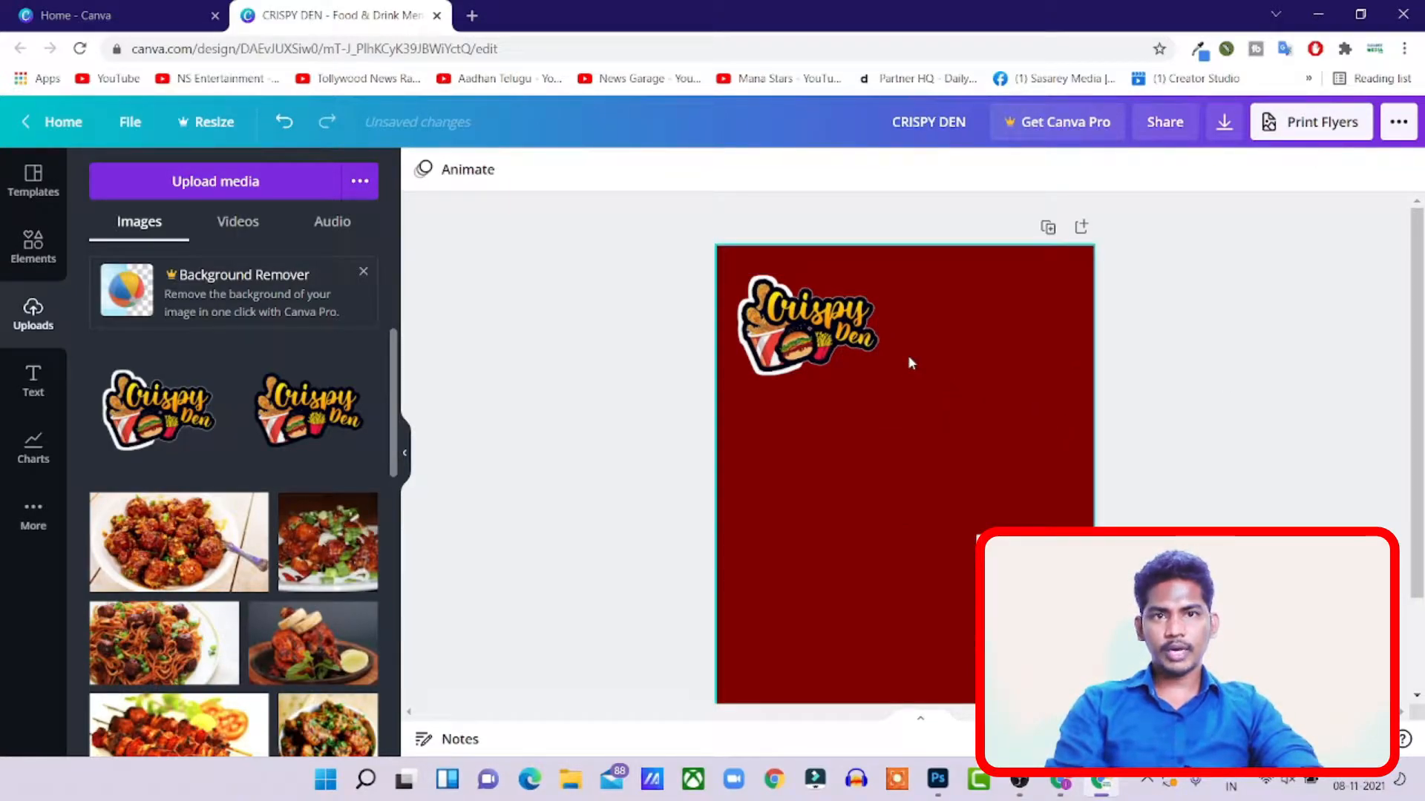
- Add a square shape to the page's upper left corner and send it backward behind the Crispy Den logo
{"action": "scroll", "coordinate": [917, 445], "scroll_direction": "down", "scroll_amount": 1}
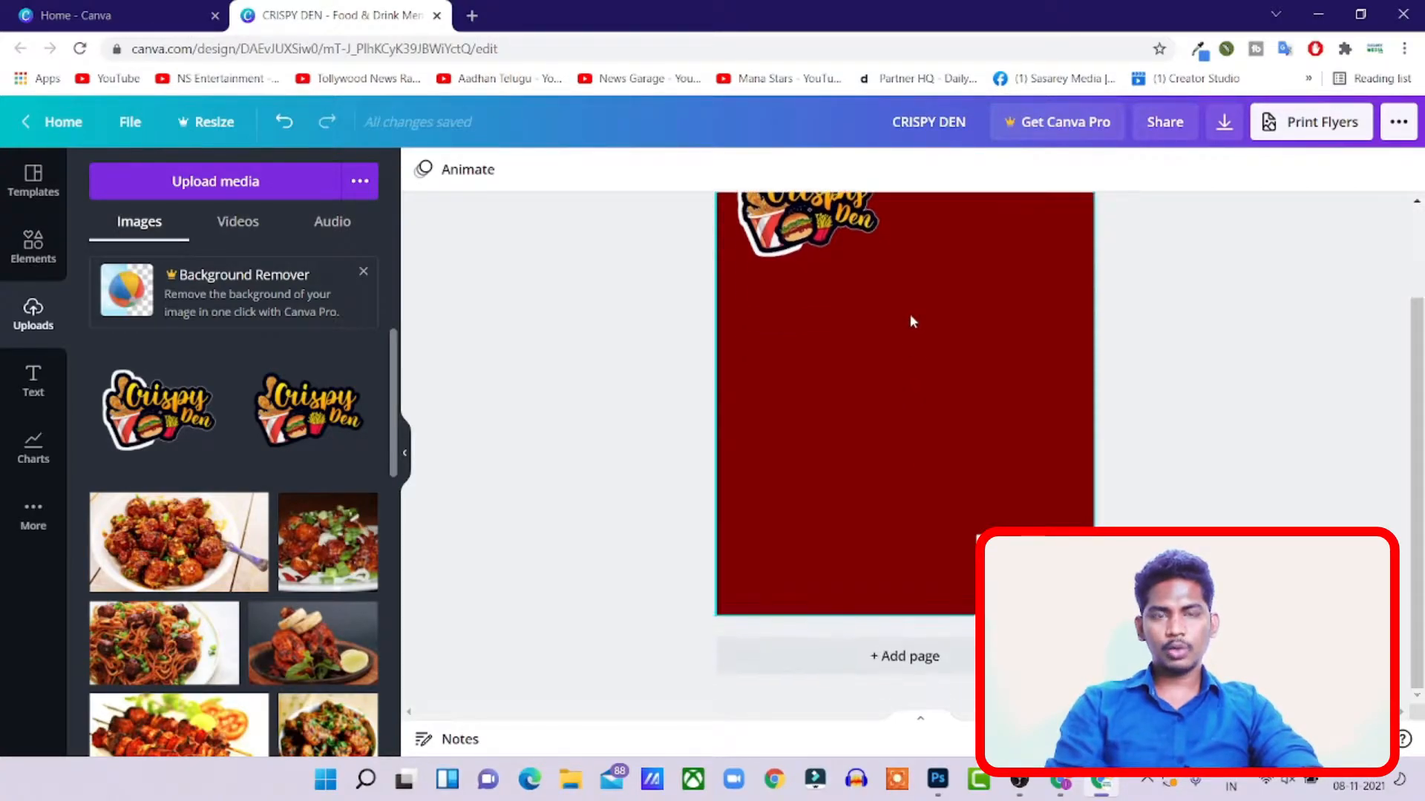
{"action": "scroll", "coordinate": [924, 594], "scroll_direction": "up", "scroll_amount": 1}
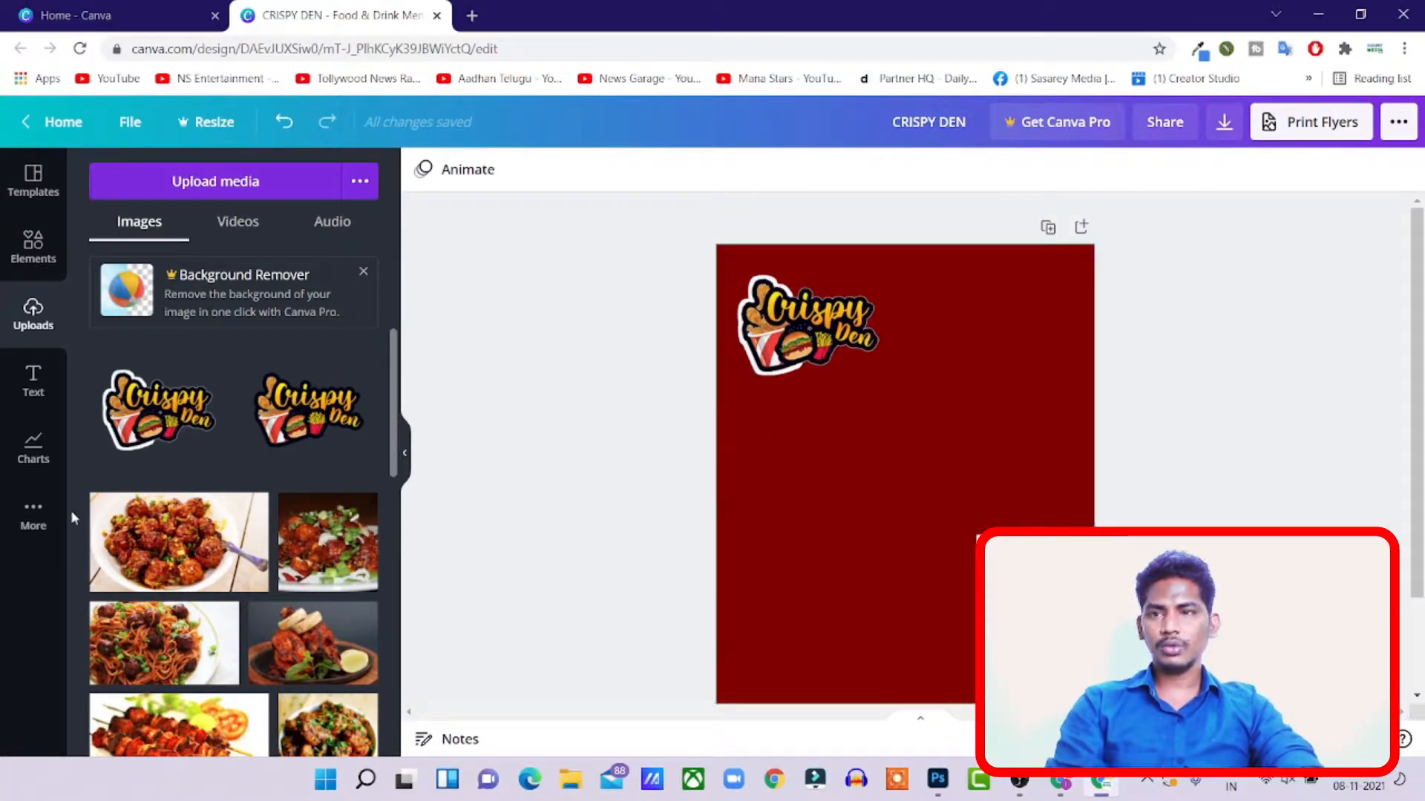
{"action": "left_click", "coordinate": [30, 252]}
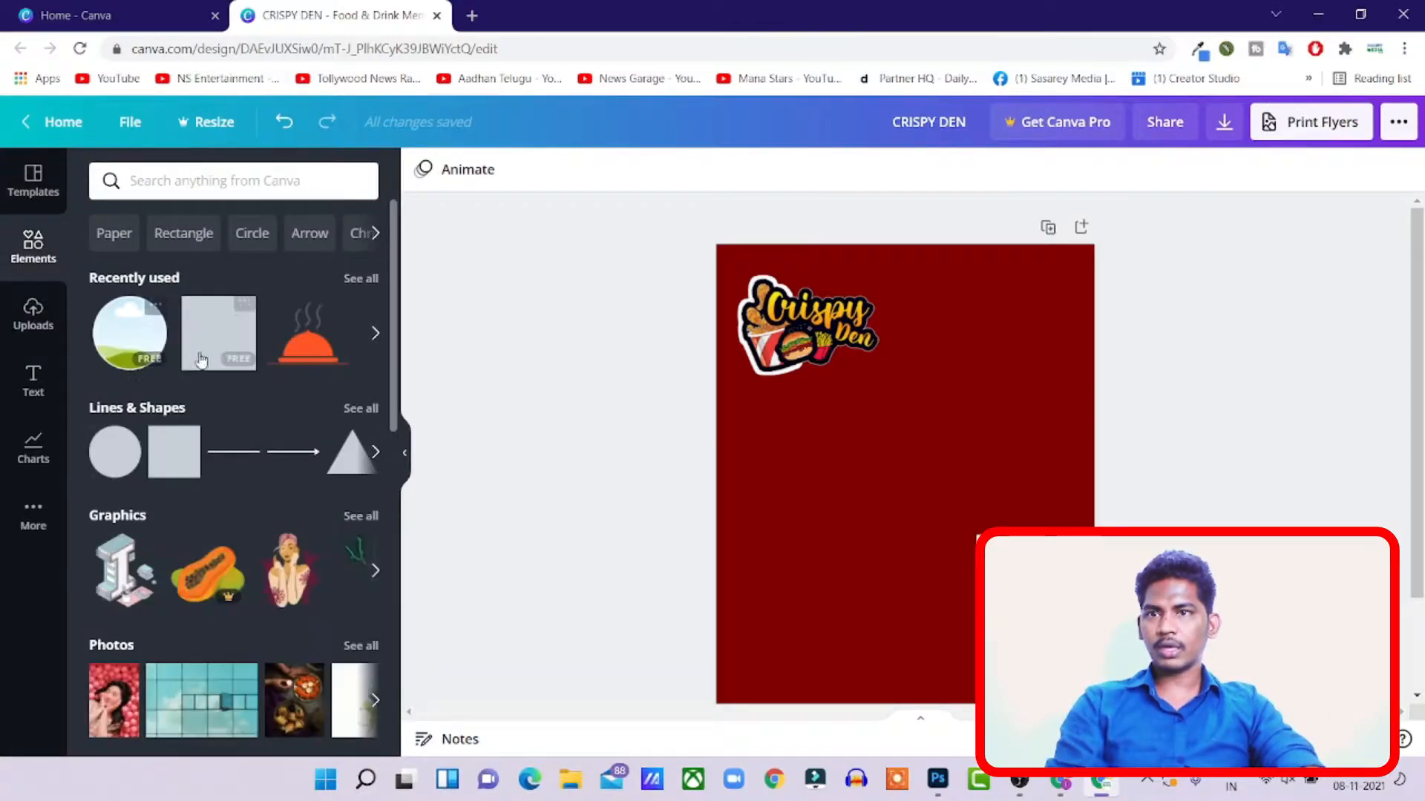
{"action": "left_click", "coordinate": [201, 360]}
{"action": "left_click_drag", "start_coordinate": [932, 467], "coordinate": [846, 323]}
{"action": "right_click", "coordinate": [894, 372]}
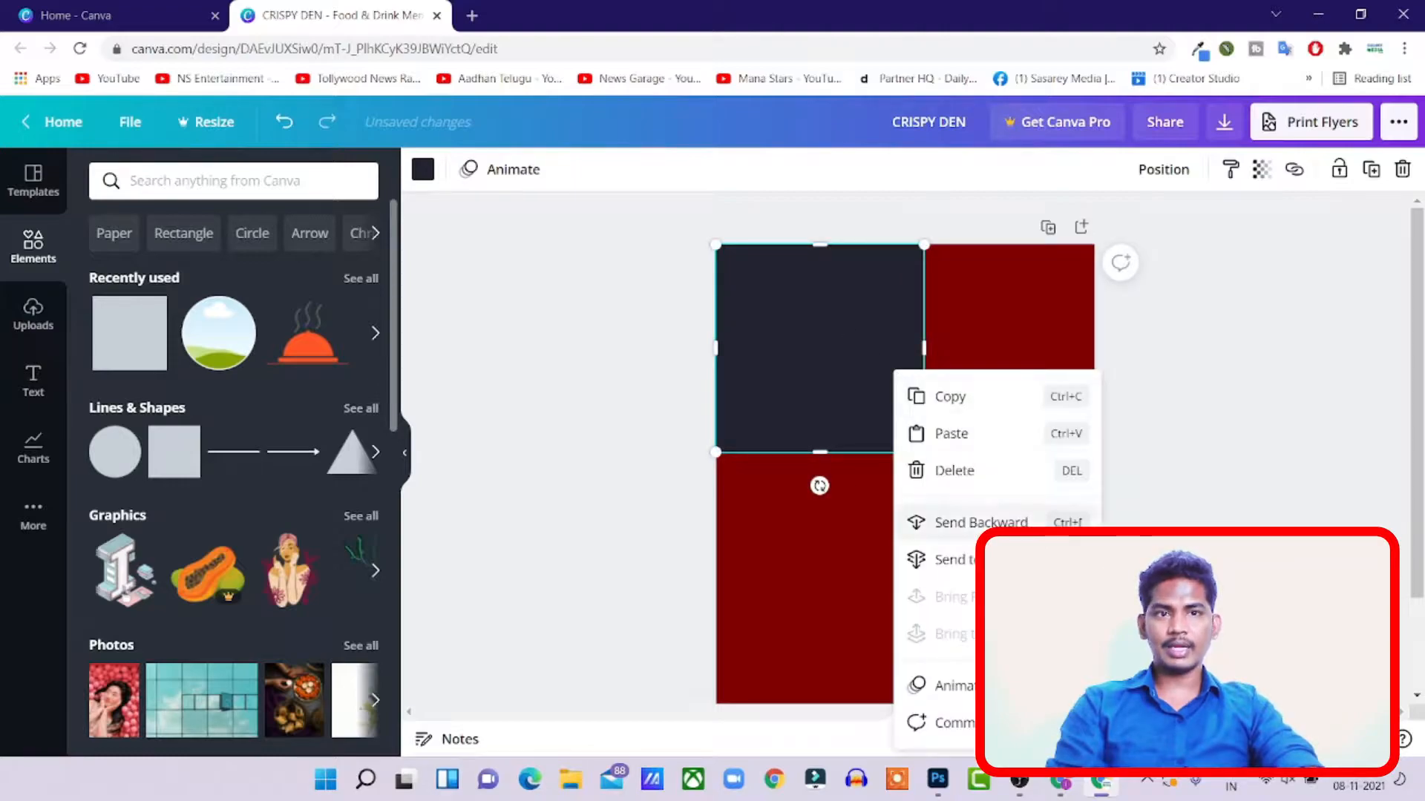
{"action": "left_click", "coordinate": [969, 524]}
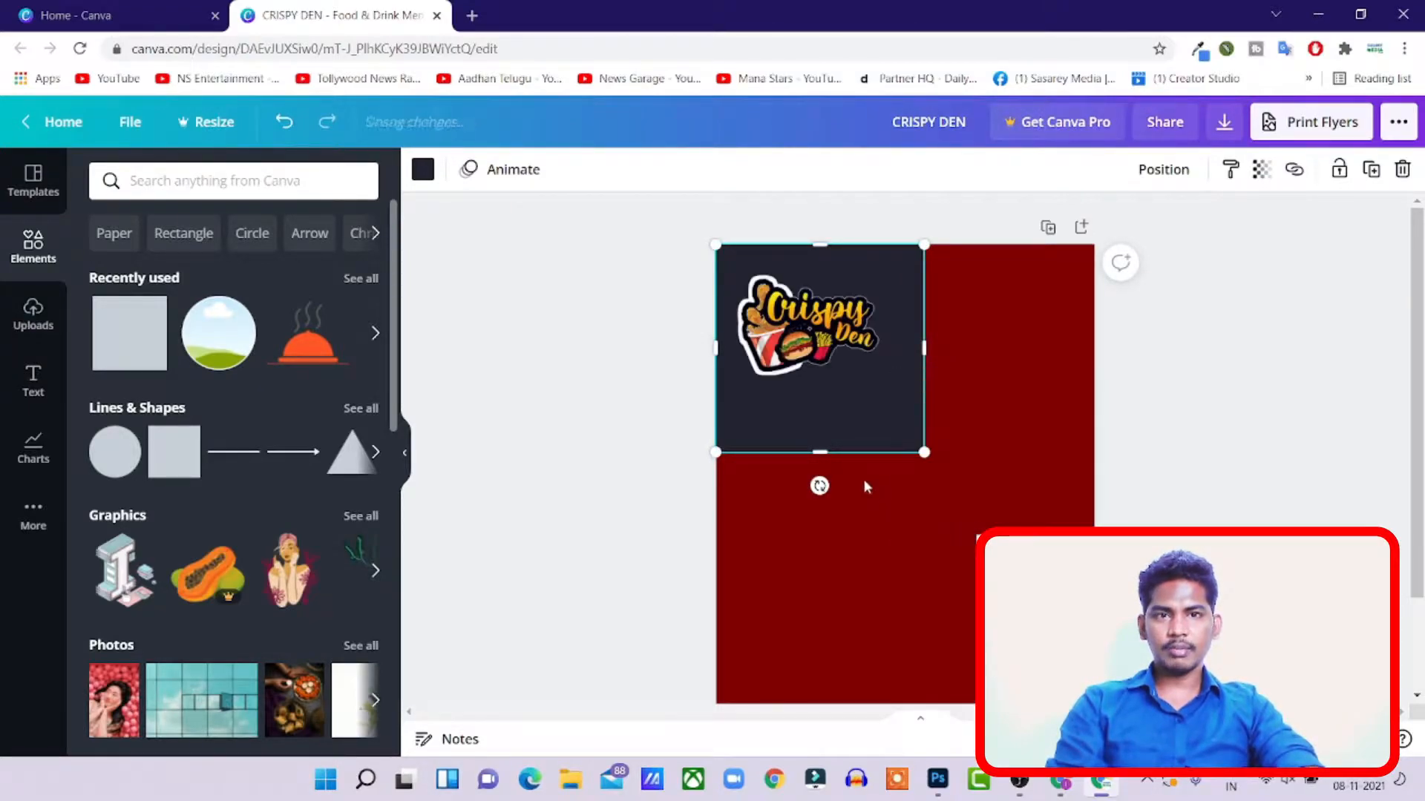
- Stretch the square down the full page height and narrow it to cover the left half of the page
{"action": "left_click_drag", "start_coordinate": [820, 452], "coordinate": [827, 614]}
{"action": "left_click_drag", "start_coordinate": [924, 489], "coordinate": [905, 489]}
{"action": "left_click", "coordinate": [1007, 479]}
{"action": "scroll", "coordinate": [984, 412], "scroll_direction": "down", "scroll_amount": 2}
{"action": "scroll", "coordinate": [964, 385], "scroll_direction": "up", "scroll_amount": 2}
- Fill the left-half rectangle with the document's dark red colour
{"action": "left_click", "coordinate": [859, 429]}
{"action": "left_click", "coordinate": [423, 169]}
{"action": "left_click", "coordinate": [208, 269]}
- Try the logo's orange-red as the page background colour and restore the document's dark red
{"action": "left_click", "coordinate": [995, 360]}
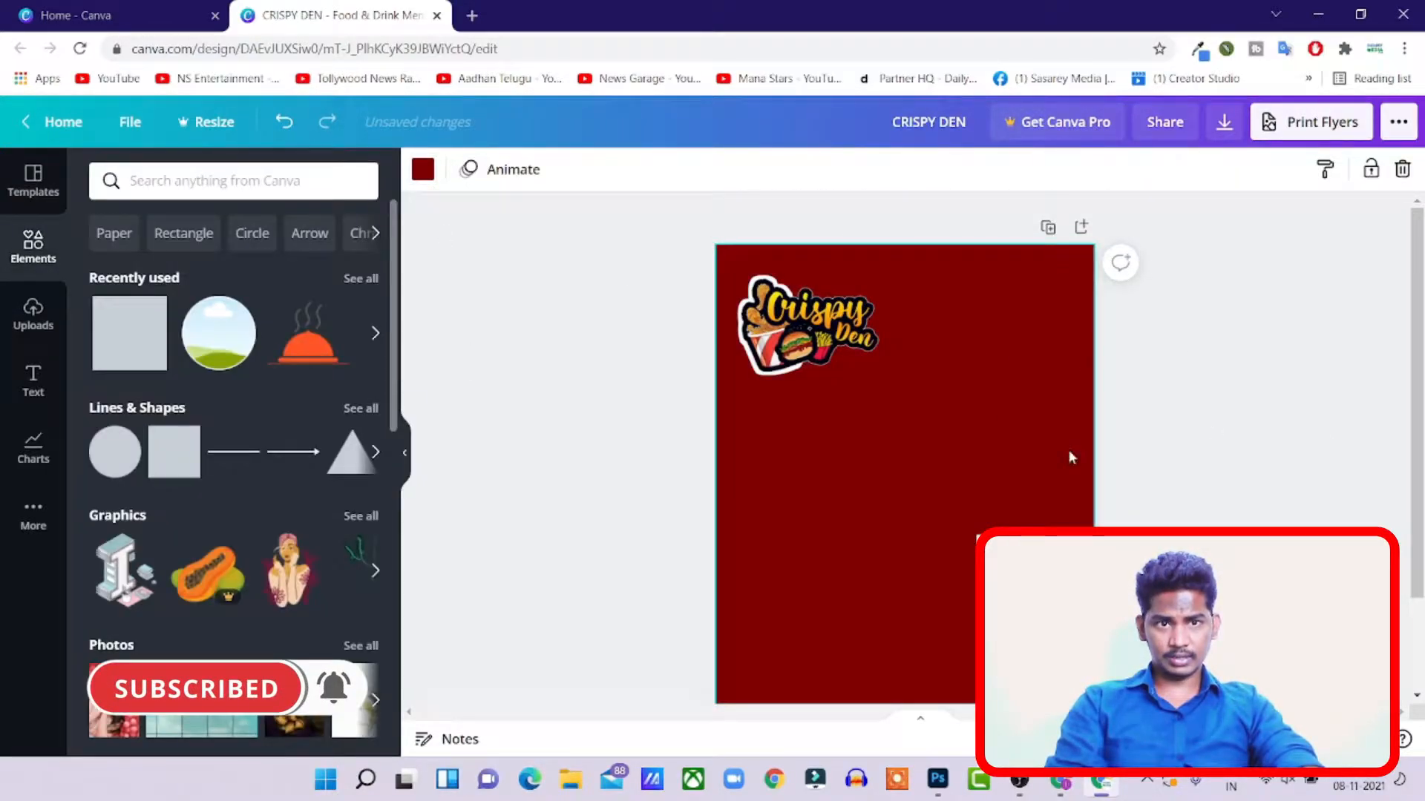
{"action": "left_click", "coordinate": [423, 169]}
{"action": "left_click", "coordinate": [209, 446]}
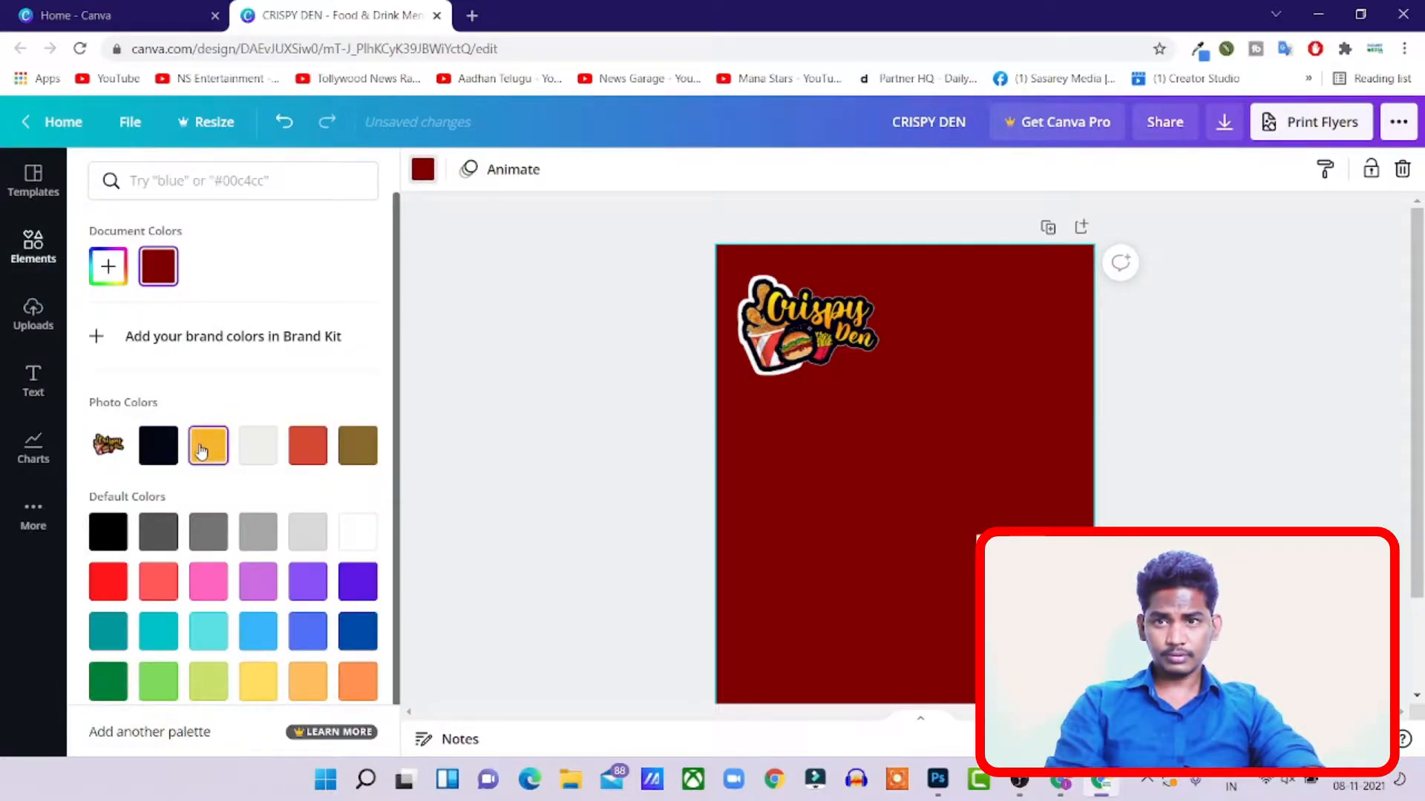
{"action": "left_click", "coordinate": [307, 445]}
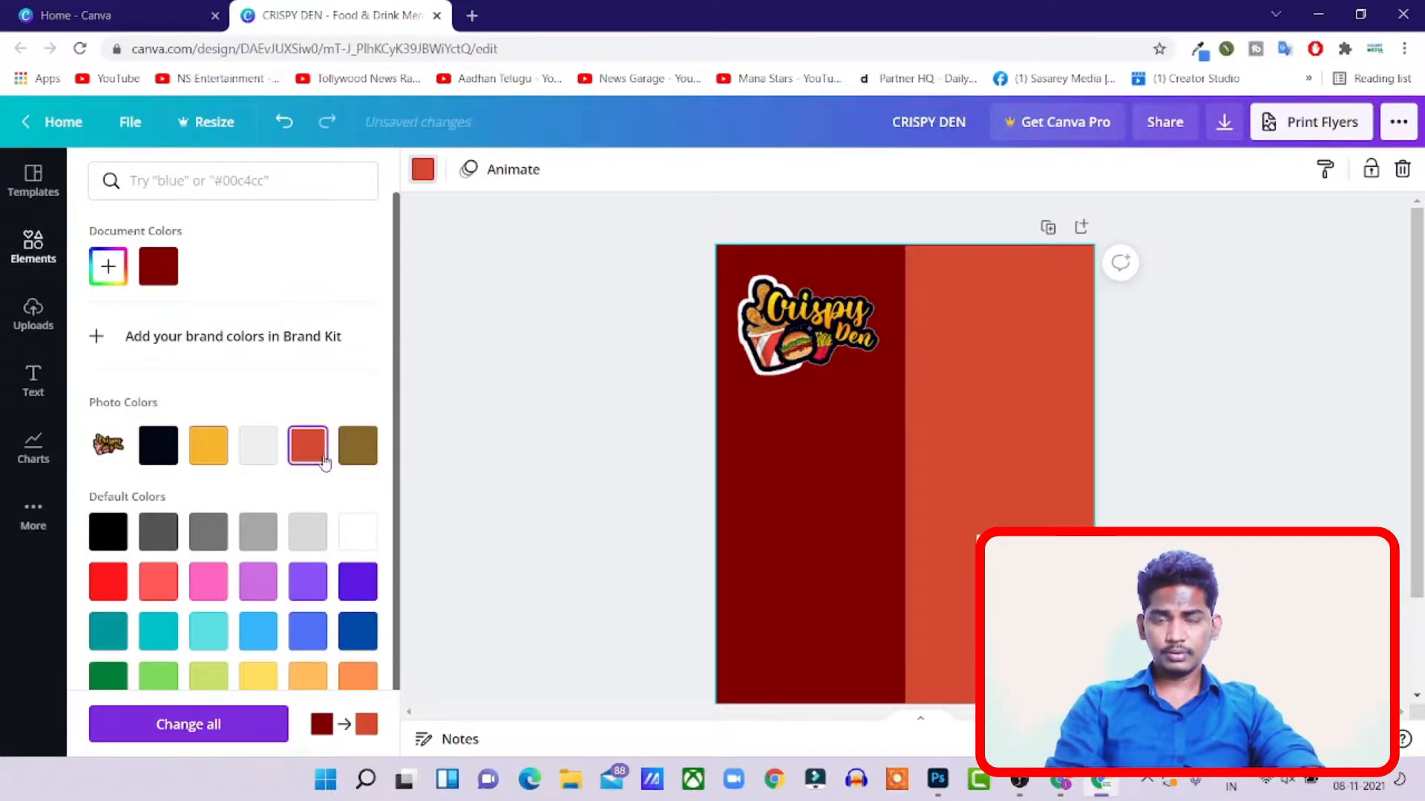
{"action": "left_click", "coordinate": [165, 286]}
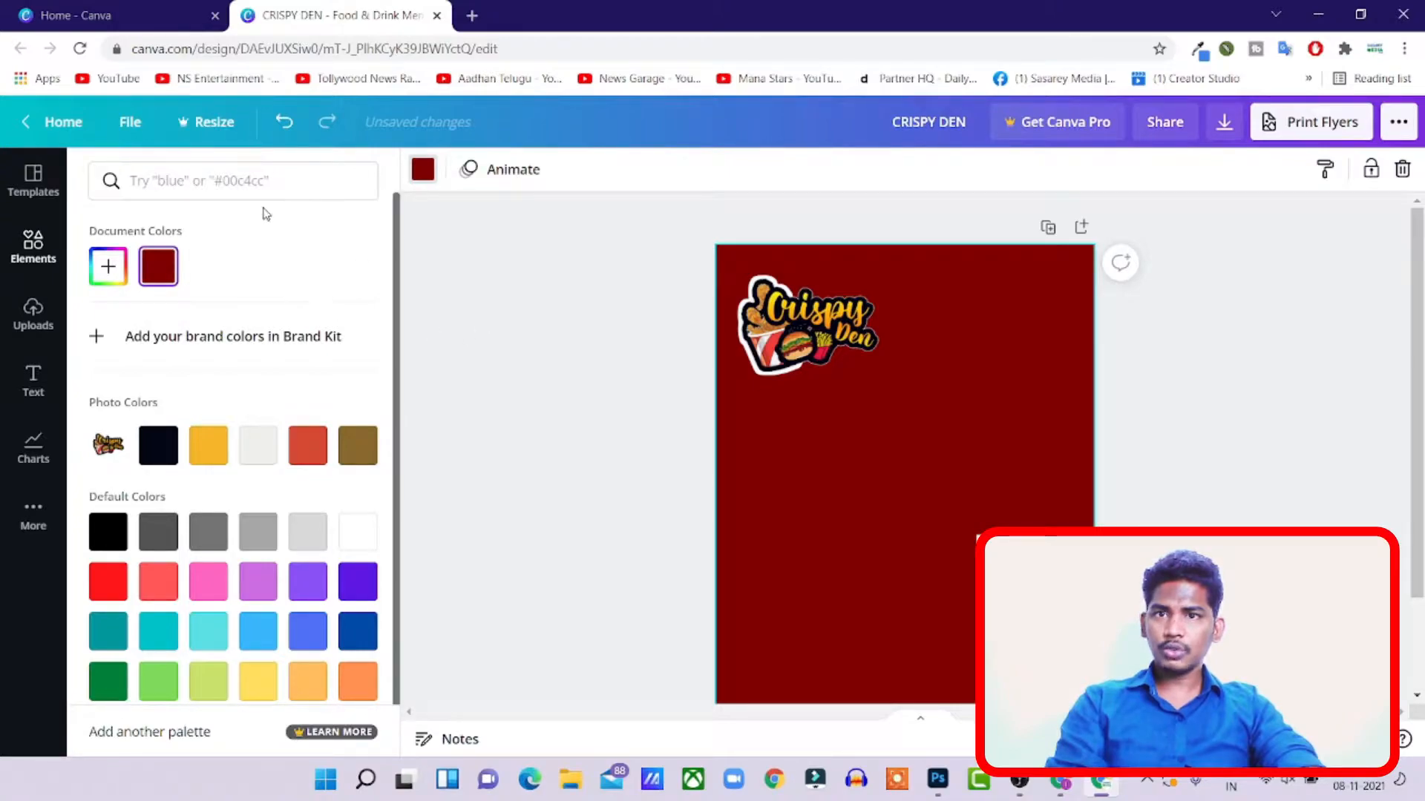
- Give the page background a custom red slightly brighter than the rectangle covering the left half
{"action": "left_click", "coordinate": [108, 271]}
{"action": "left_click_drag", "start_coordinate": [348, 362], "coordinate": [375, 347]}
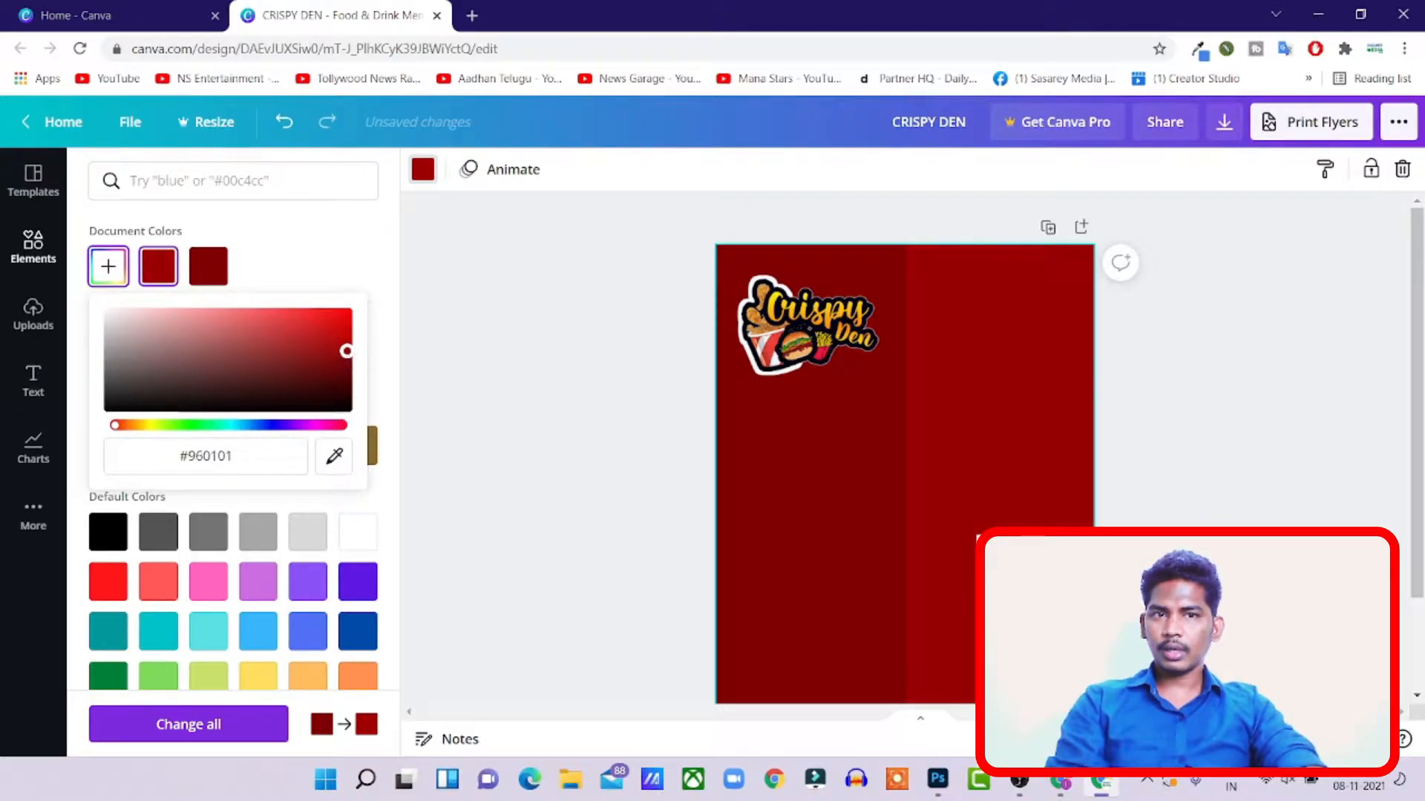
{"action": "left_click", "coordinate": [1294, 391]}
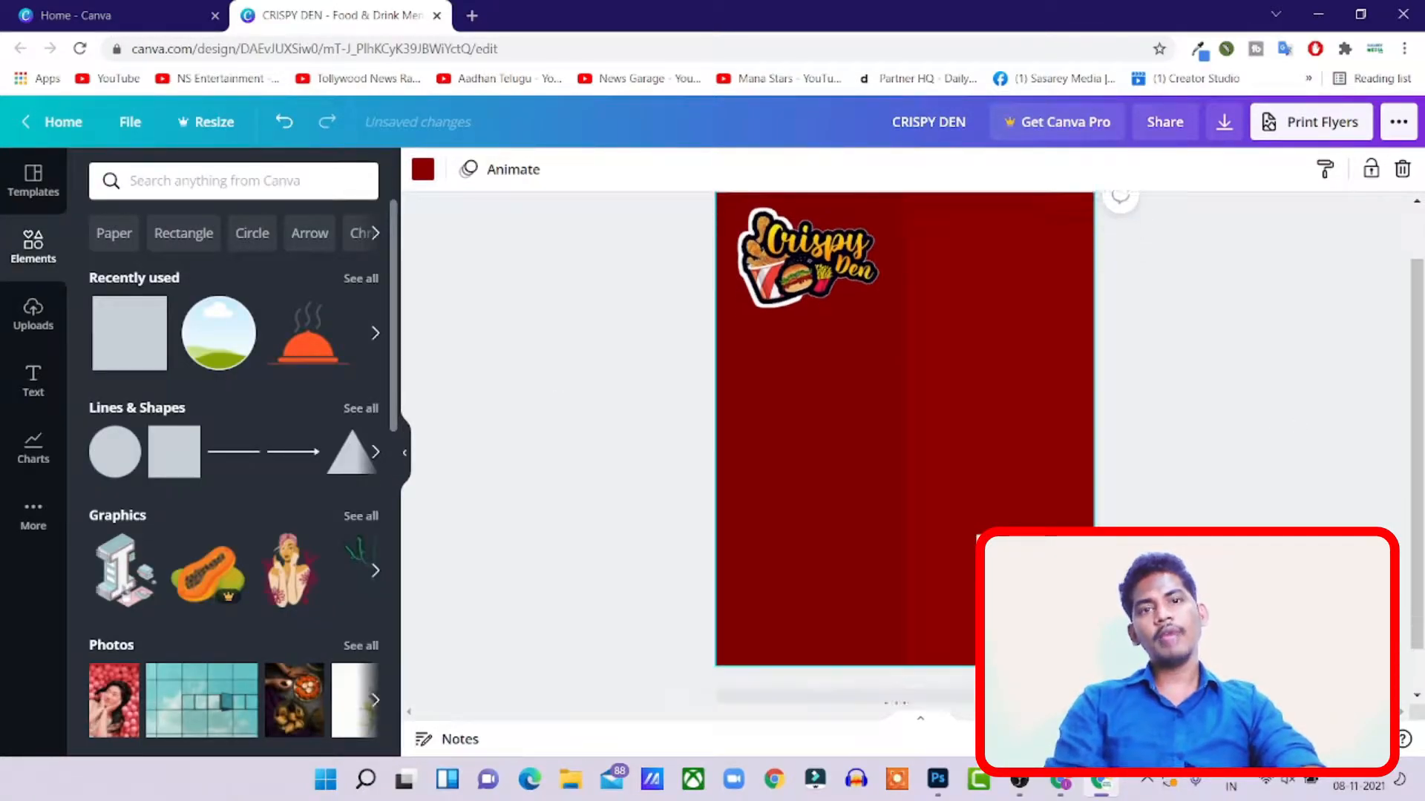
{"action": "left_click", "coordinate": [880, 448]}
{"action": "left_click", "coordinate": [1376, 344]}
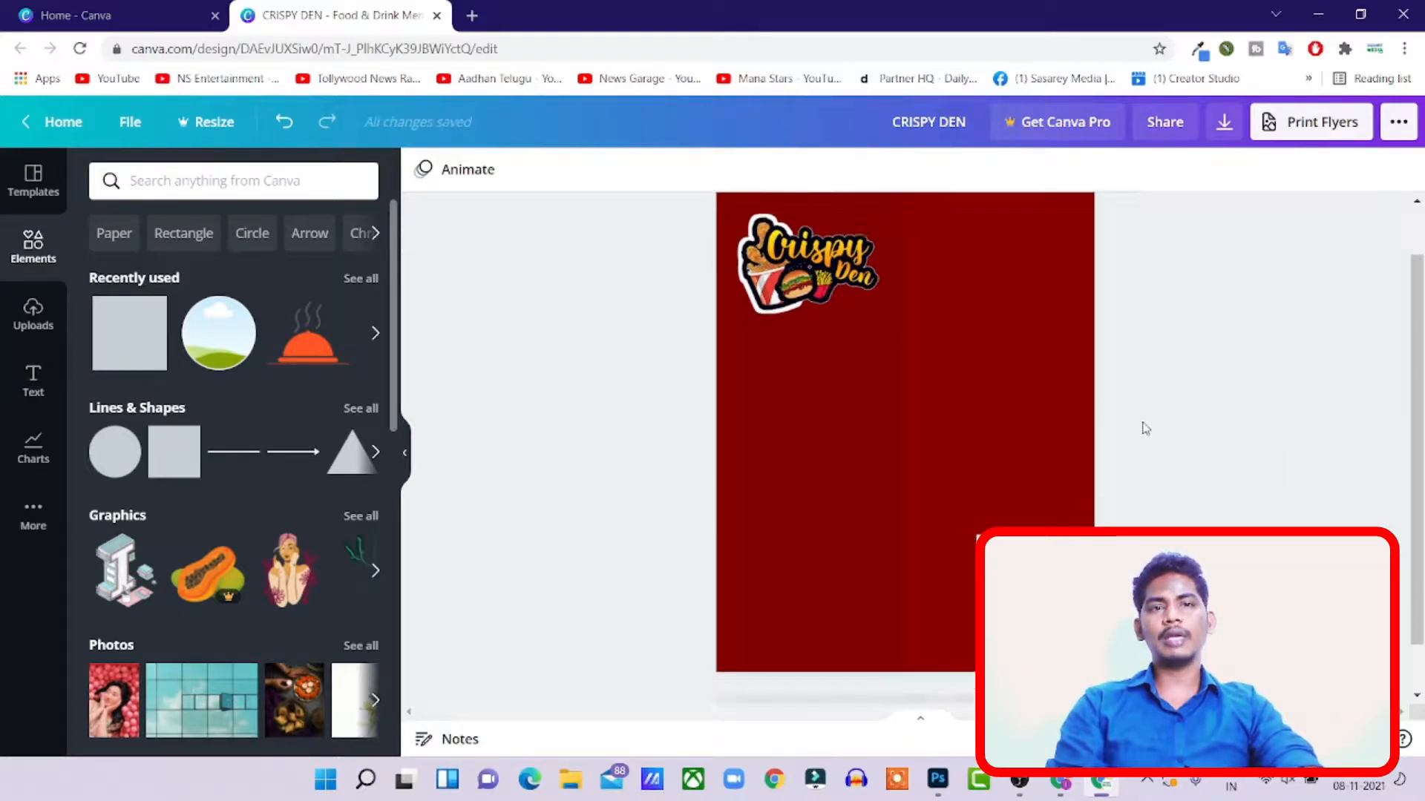
- Nudge the Crispy Den logo slightly upward on the page
{"action": "left_click", "coordinate": [790, 327]}
{"action": "key", "text": "Up"}
{"action": "key", "text": "Up"}
{"action": "key", "text": "Up"}
{"action": "key", "text": "Up"}
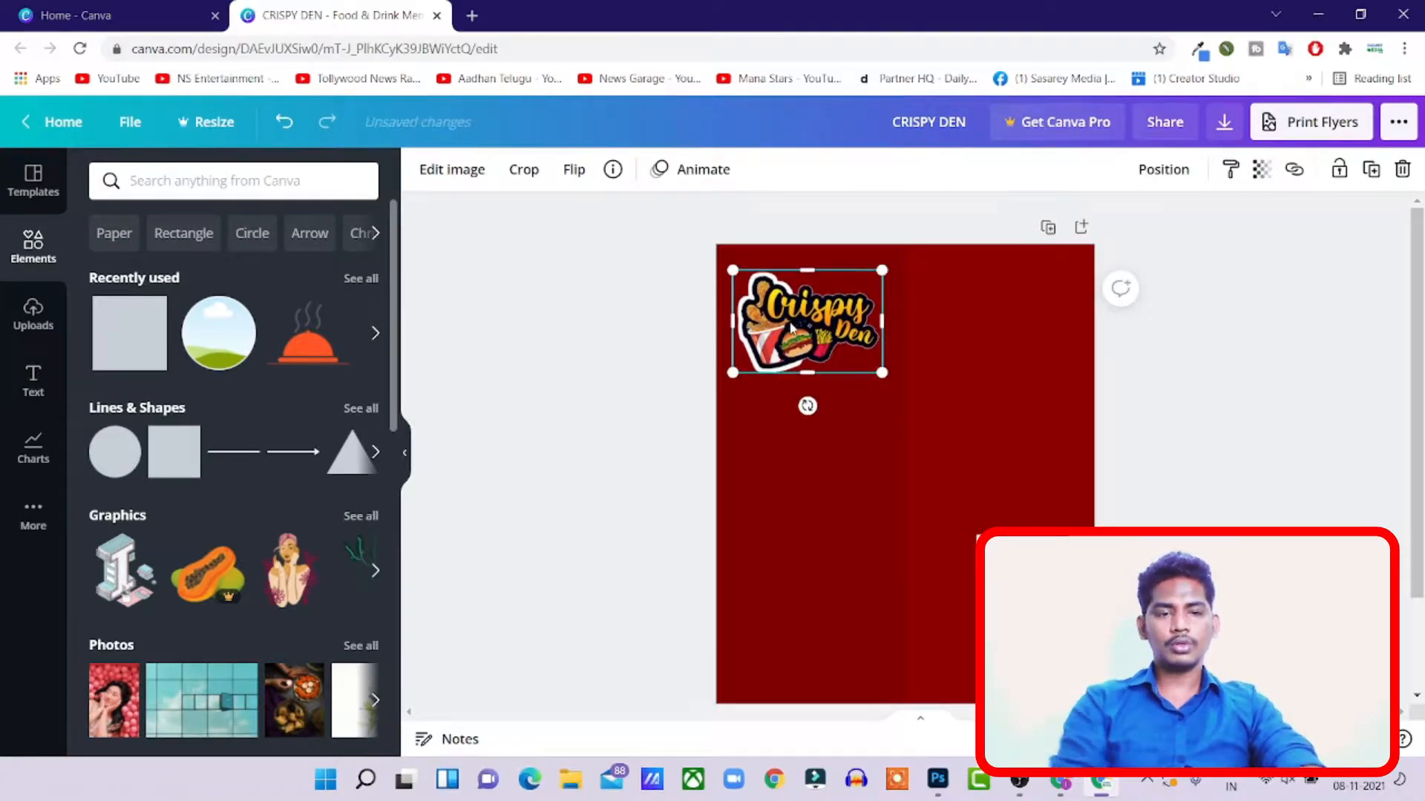
{"action": "left_click", "coordinate": [1223, 328]}
- Enlarge the Crispy Den logo to about 3.9 by 2.7 so it nearly fills the left column's width
{"action": "left_click", "coordinate": [855, 331]}
{"action": "left_click_drag", "start_coordinate": [883, 362], "coordinate": [906, 378]}
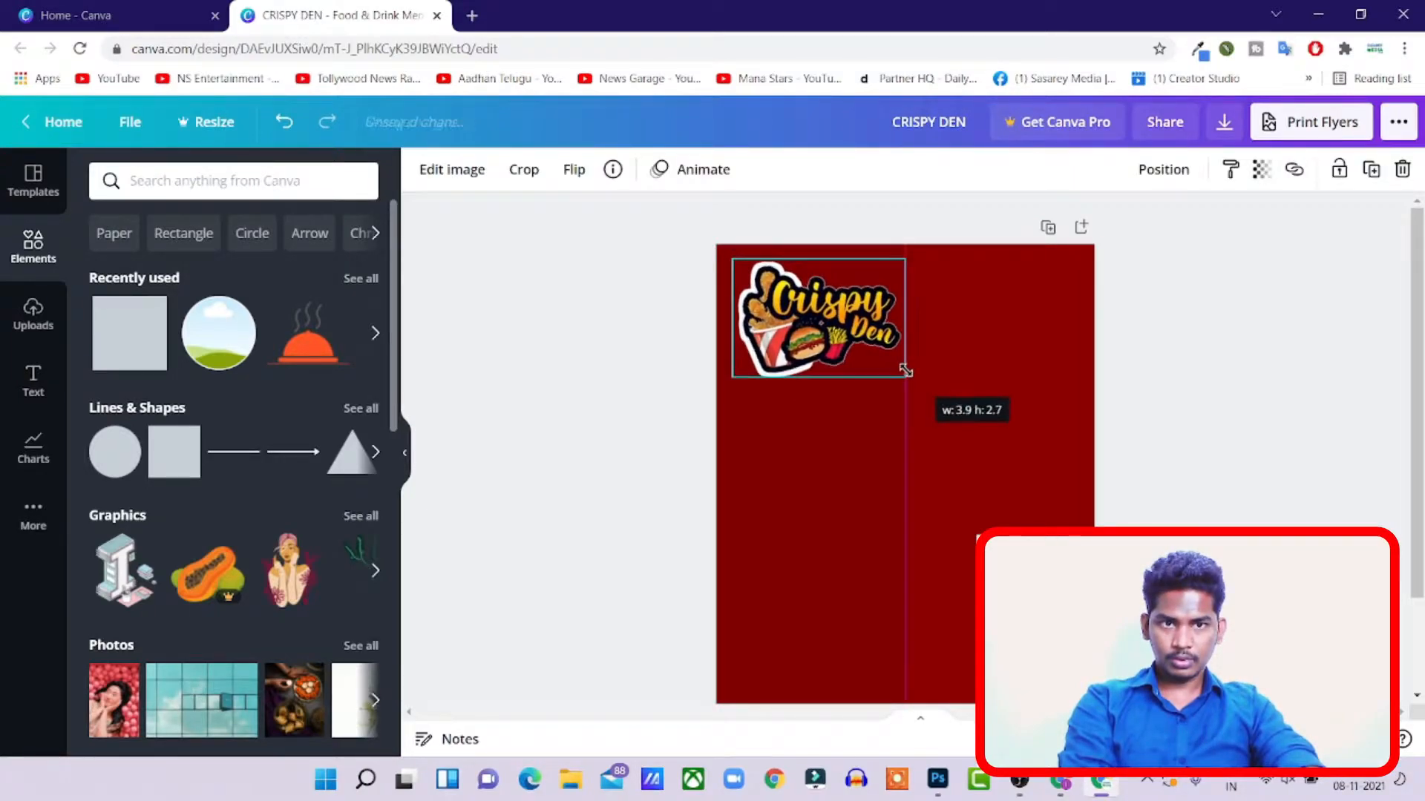
{"action": "left_click_drag", "start_coordinate": [730, 378], "coordinate": [725, 382]}
{"action": "left_click_drag", "start_coordinate": [900, 384], "coordinate": [894, 378]}
{"action": "left_click", "coordinate": [1140, 416]}
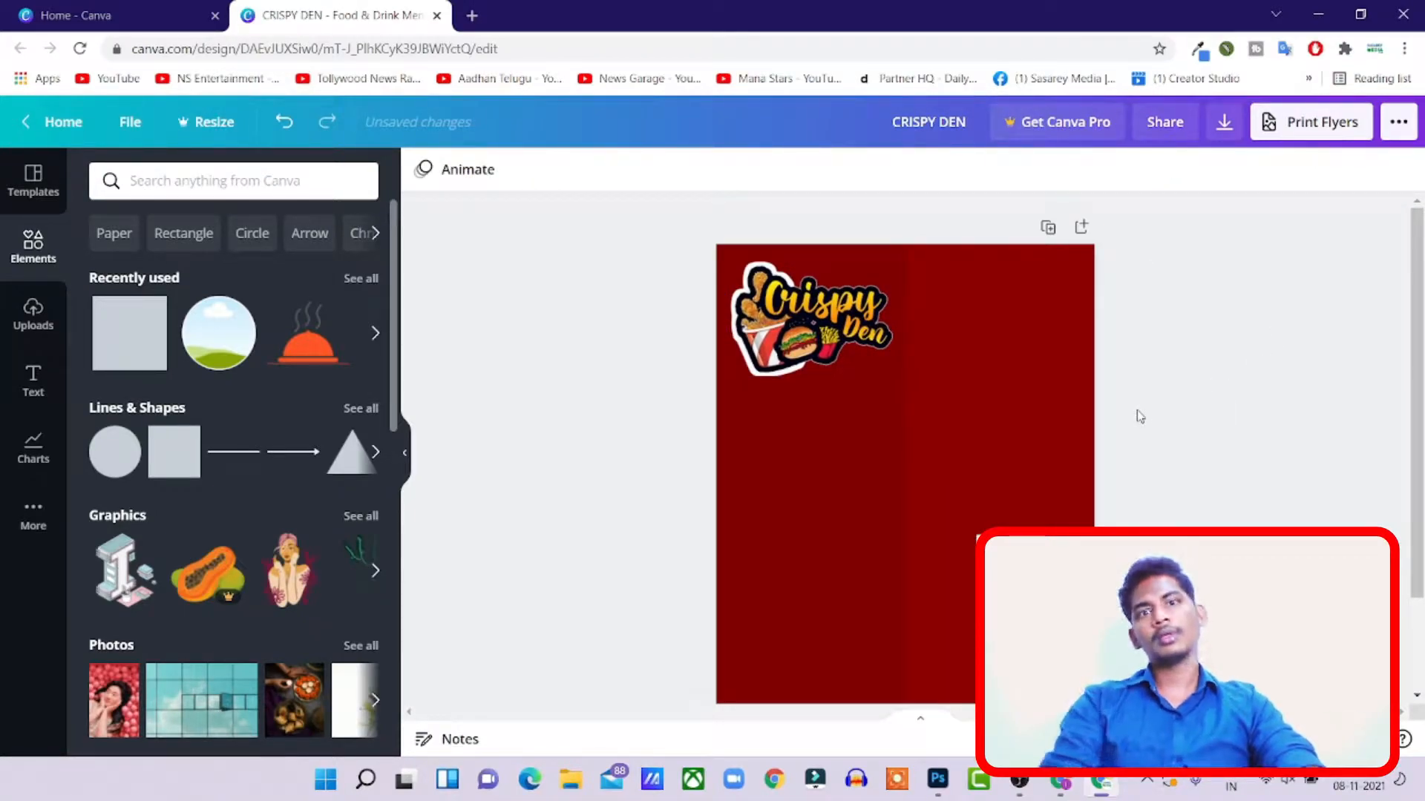
{"action": "scroll", "coordinate": [1140, 416], "scroll_direction": "down", "scroll_amount": 1}
{"action": "scroll", "coordinate": [1138, 415], "scroll_direction": "up", "scroll_amount": 1}
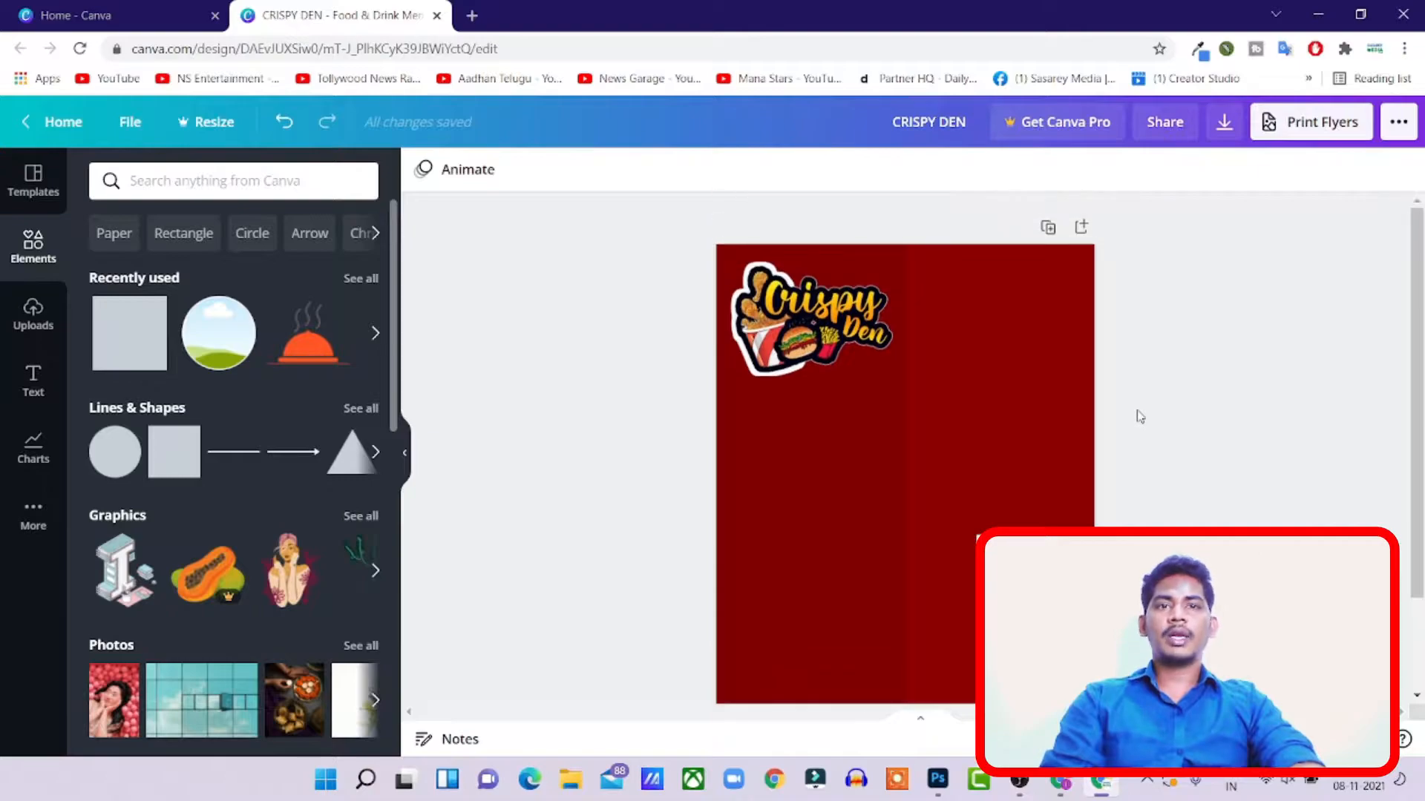
{"action": "scroll", "coordinate": [1136, 413], "scroll_direction": "down", "scroll_amount": 1}
{"action": "scroll", "coordinate": [1038, 423], "scroll_direction": "up", "scroll_amount": 1}
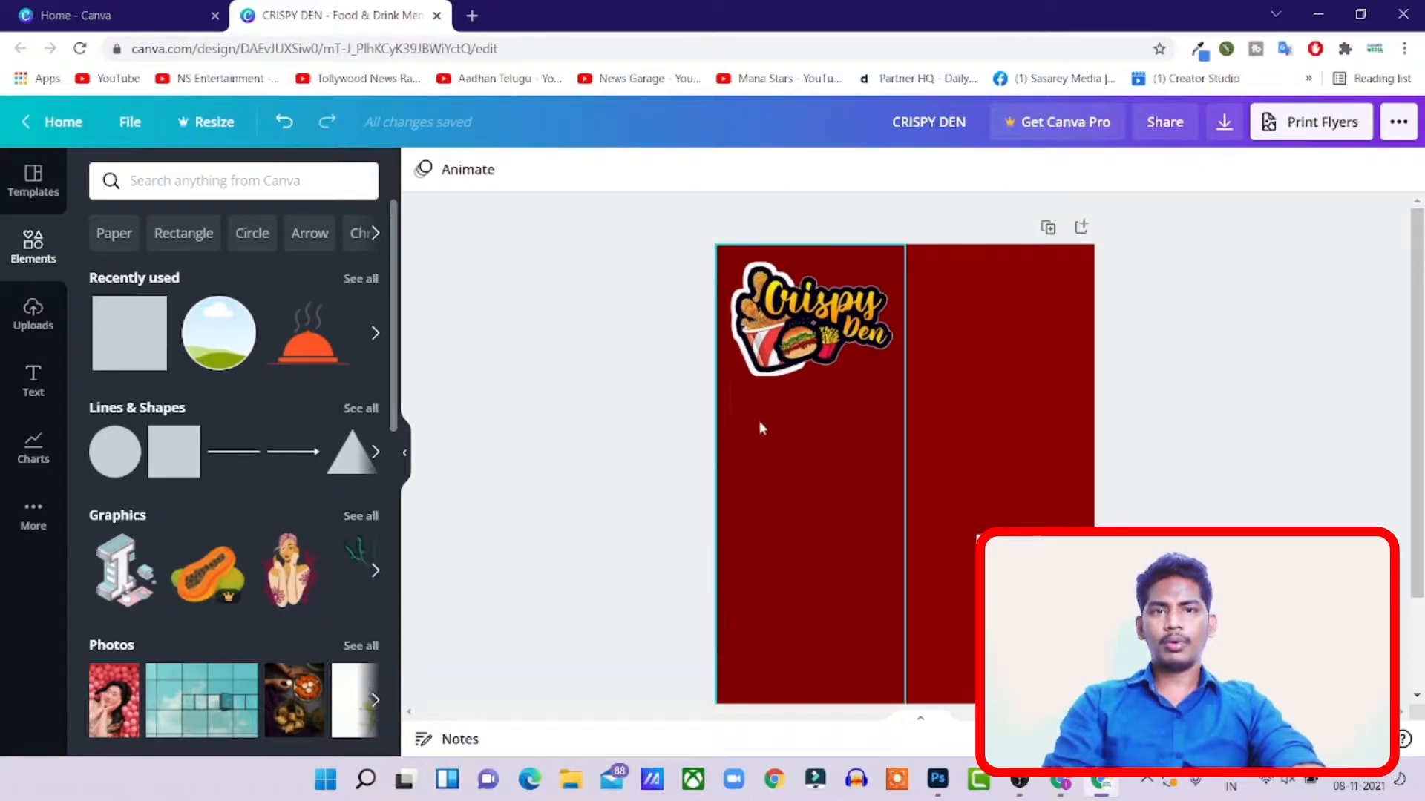
{"action": "scroll", "coordinate": [813, 379], "scroll_direction": "down", "scroll_amount": 1}
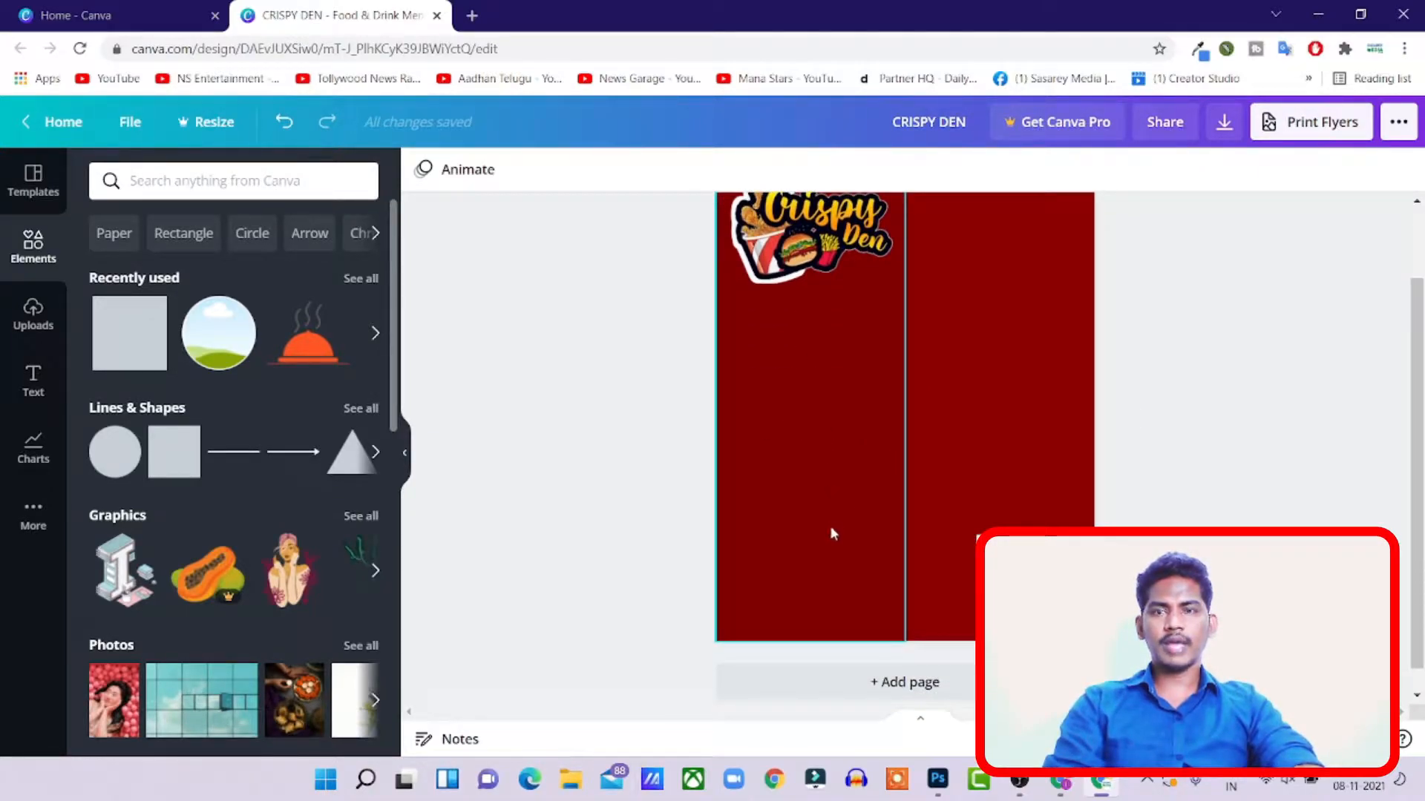
{"action": "scroll", "coordinate": [830, 527], "scroll_direction": "up", "scroll_amount": 1}
{"action": "scroll", "coordinate": [861, 448], "scroll_direction": "down", "scroll_amount": 1}
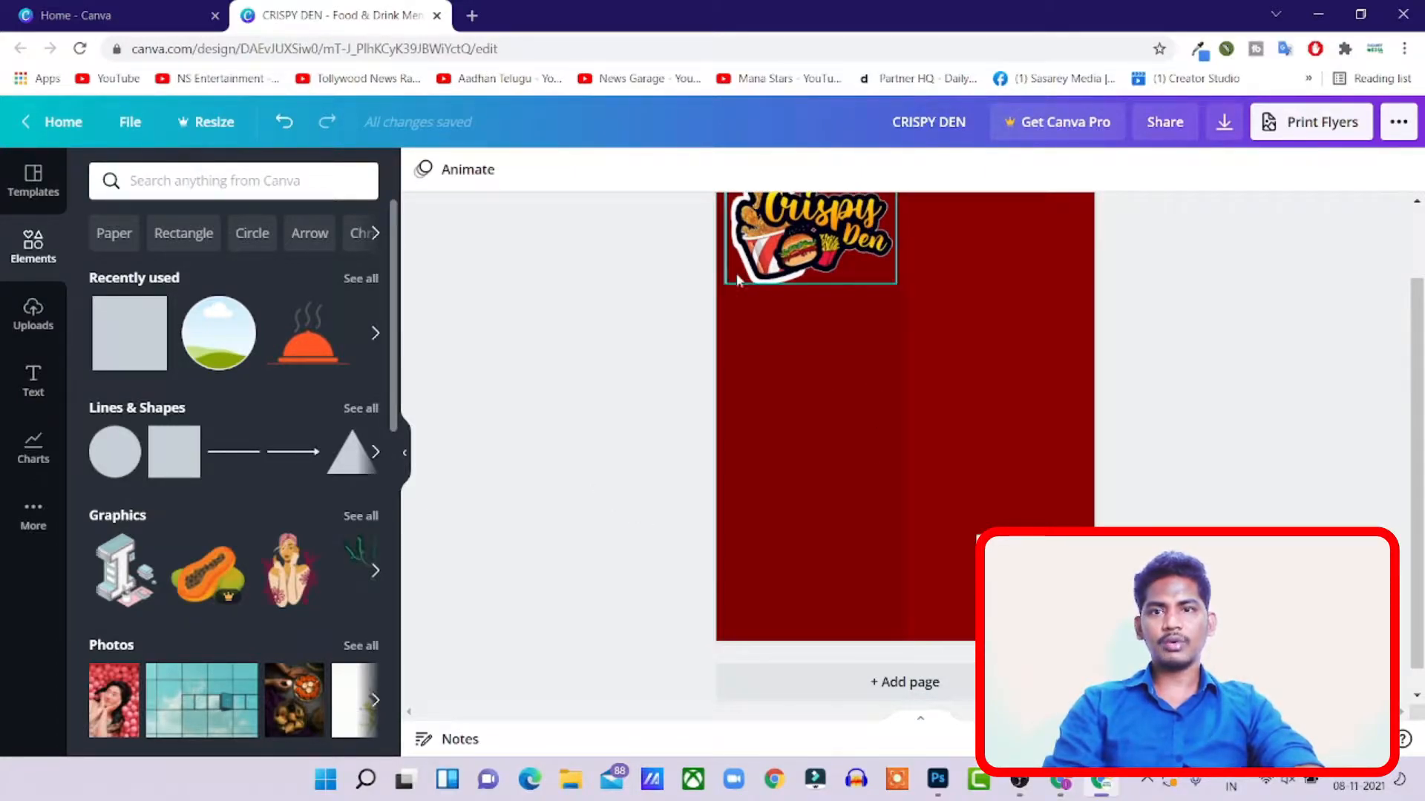
- Search Google in a new browser tab for "fast food banner" and show the image results
{"action": "left_click", "coordinate": [473, 16]}
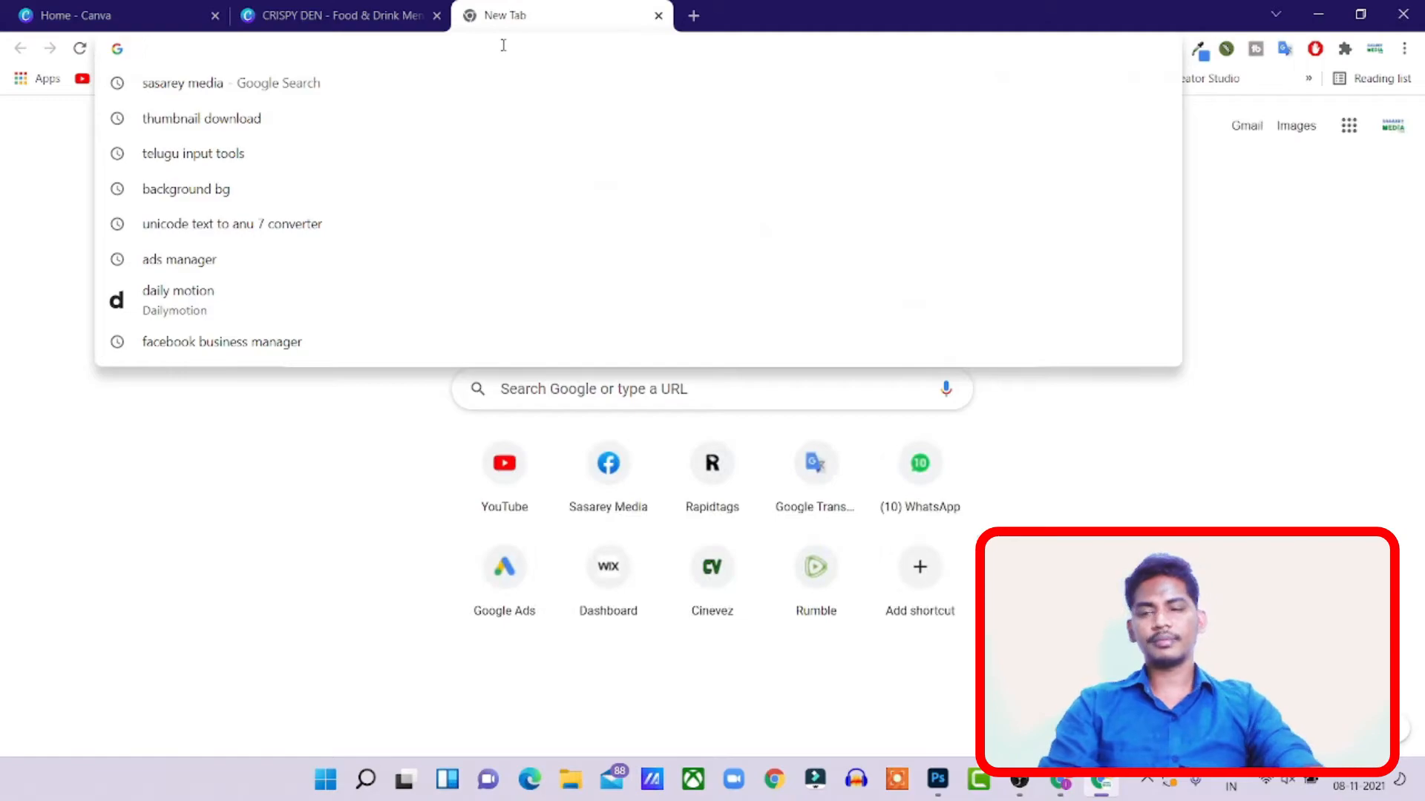
{"action": "type", "text": "FAST"}
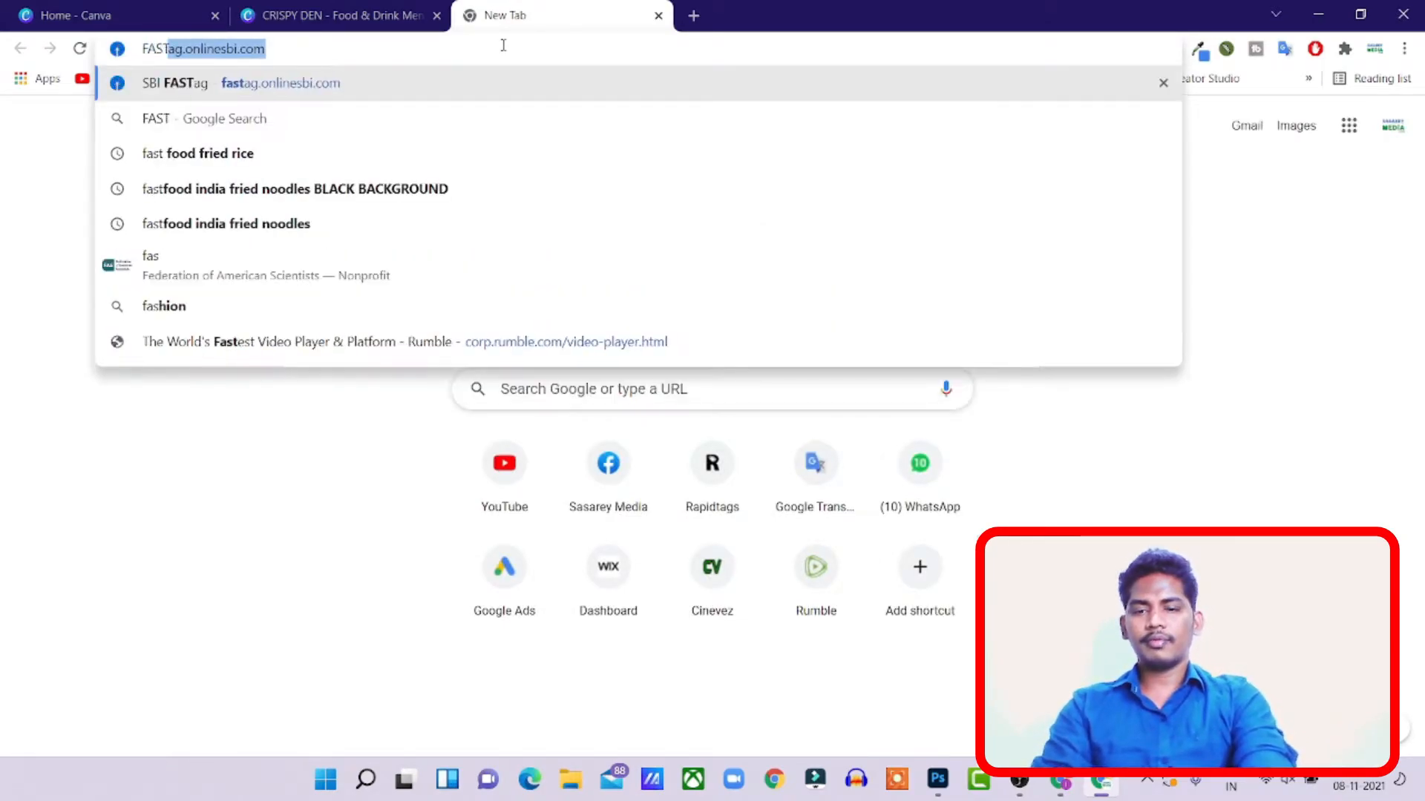
{"action": "type", "text": "FOOD"}
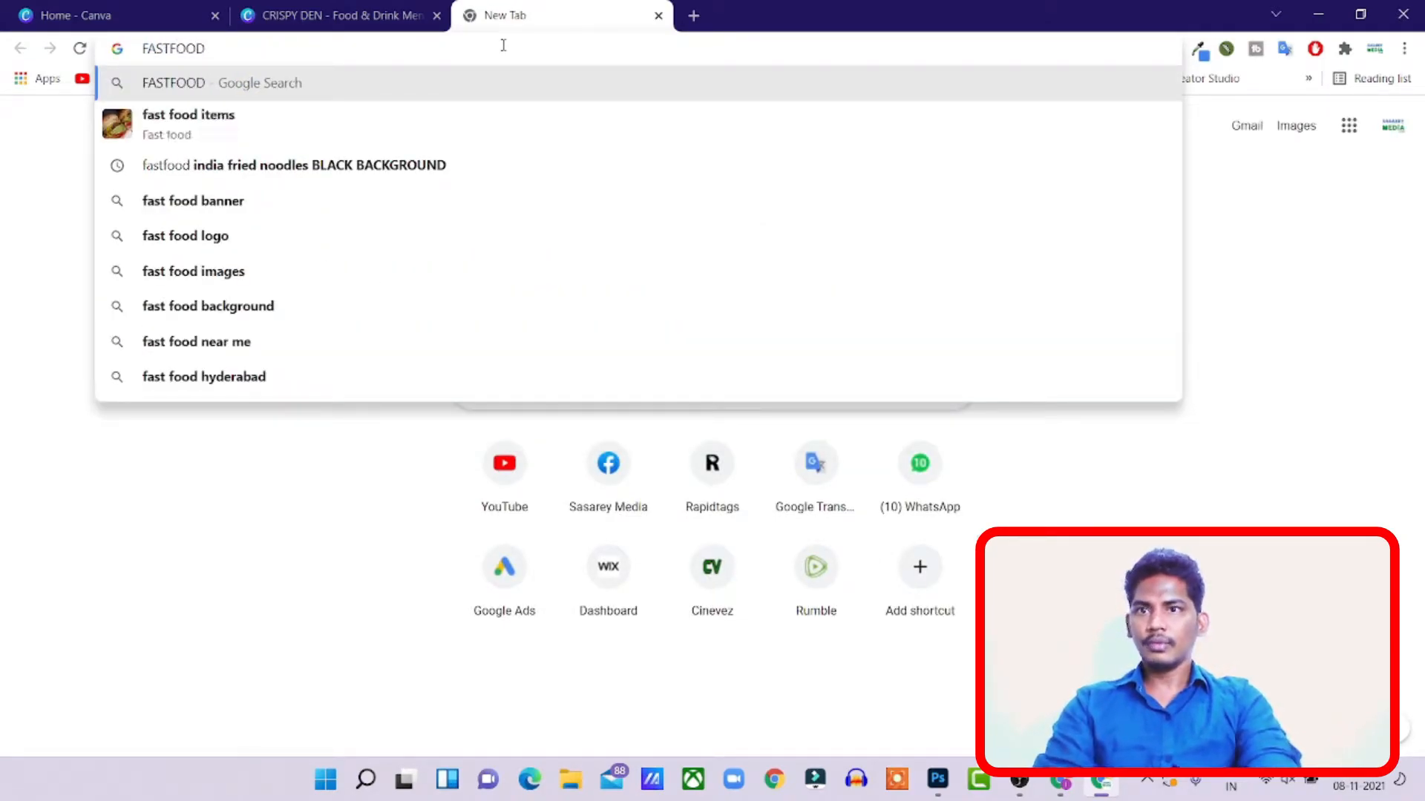
{"action": "key", "text": "Down"}
{"action": "key", "text": "Down"}
{"action": "key", "text": "Down"}
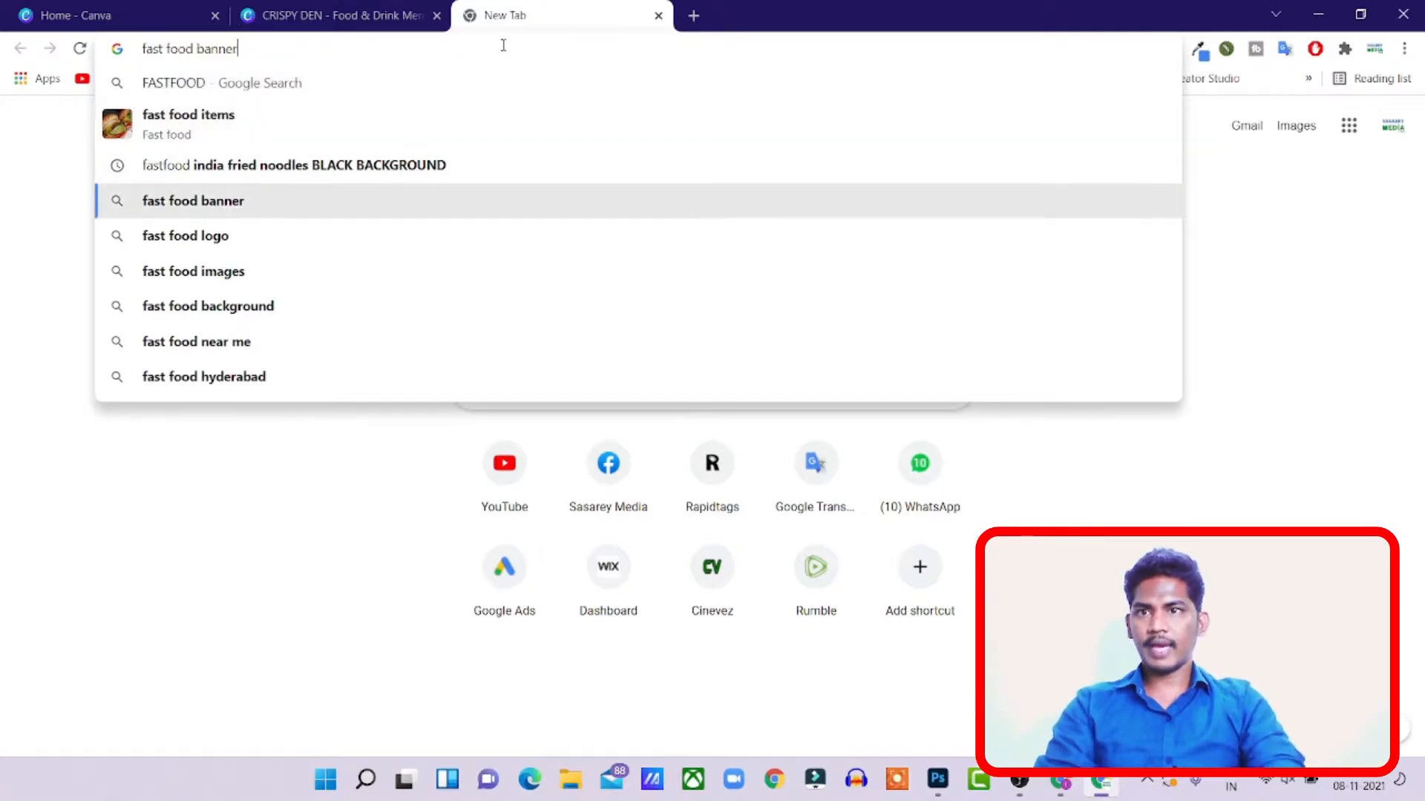
{"action": "key", "text": "Return"}
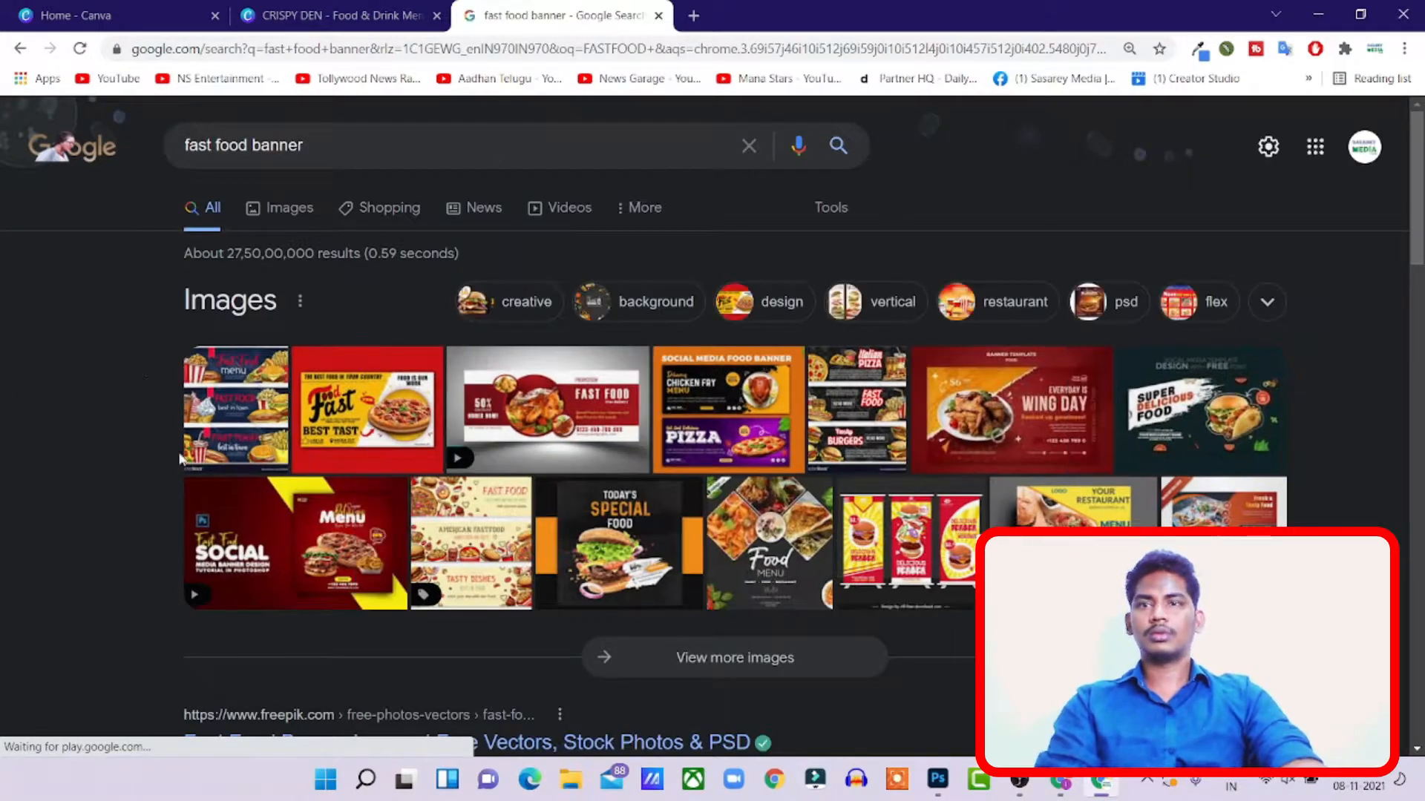
{"action": "left_click", "coordinate": [249, 305]}
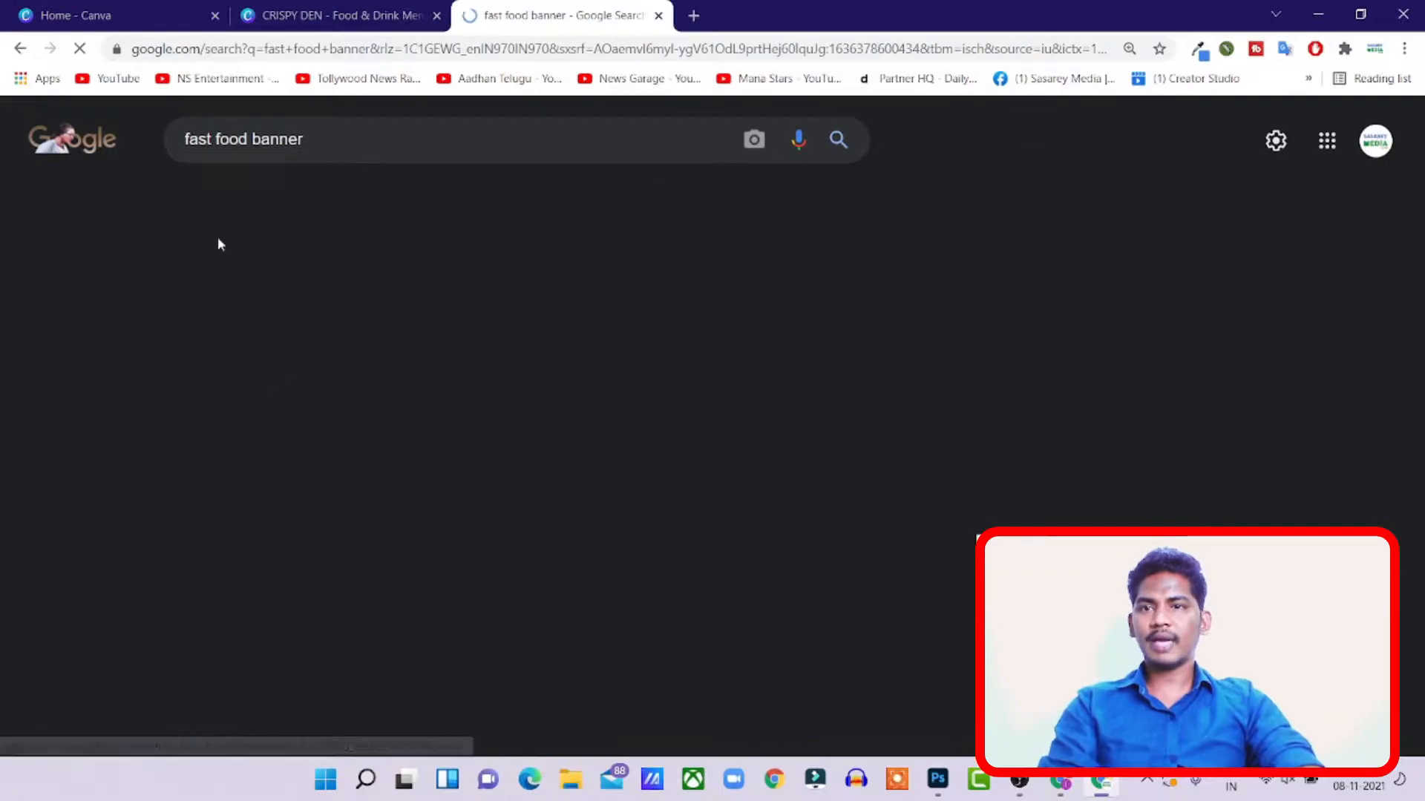
- Browse the fast food banner images and preview several horizontal and vertical designs for layout ideas
{"action": "left_click", "coordinate": [111, 408]}
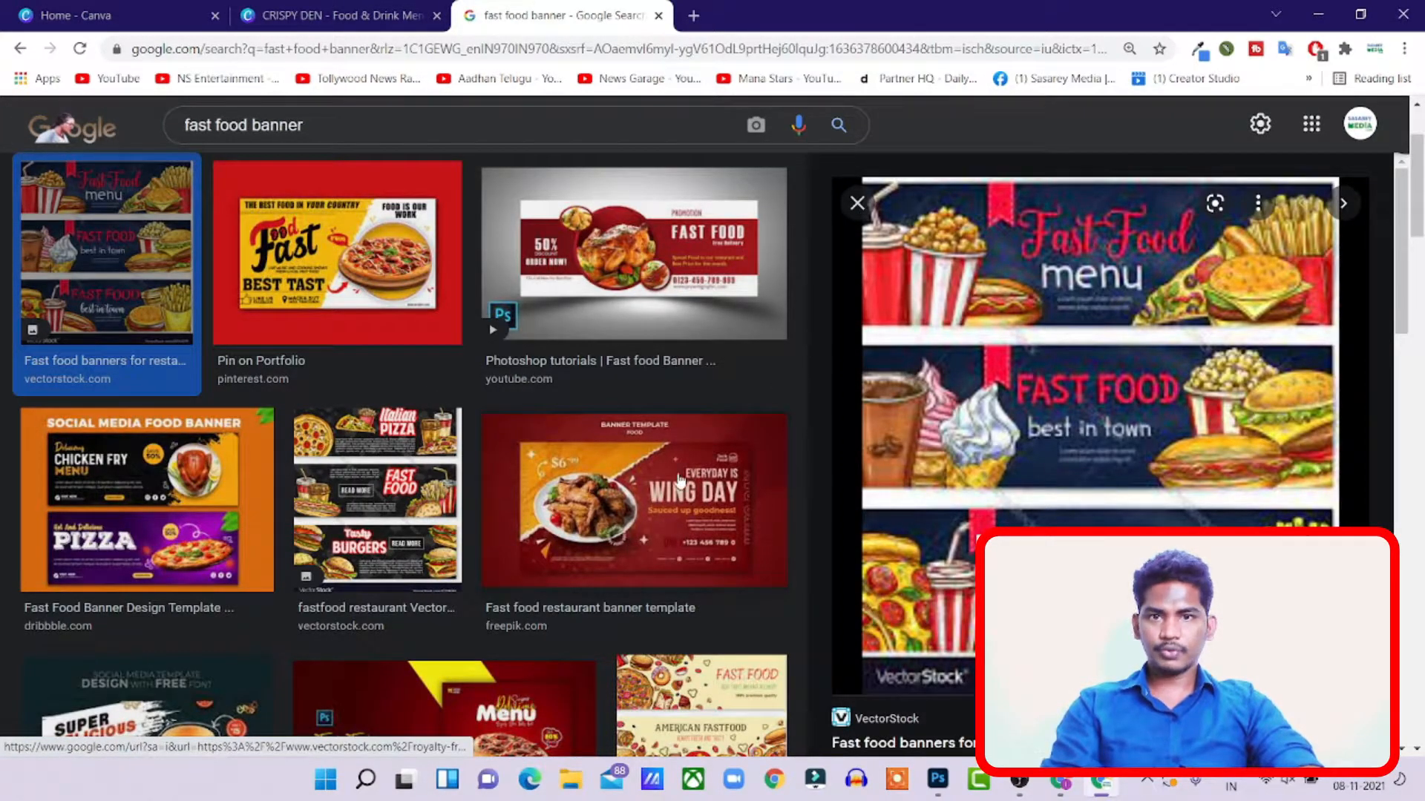
{"action": "left_click", "coordinate": [649, 267]}
{"action": "scroll", "coordinate": [430, 475], "scroll_direction": "down", "scroll_amount": 4}
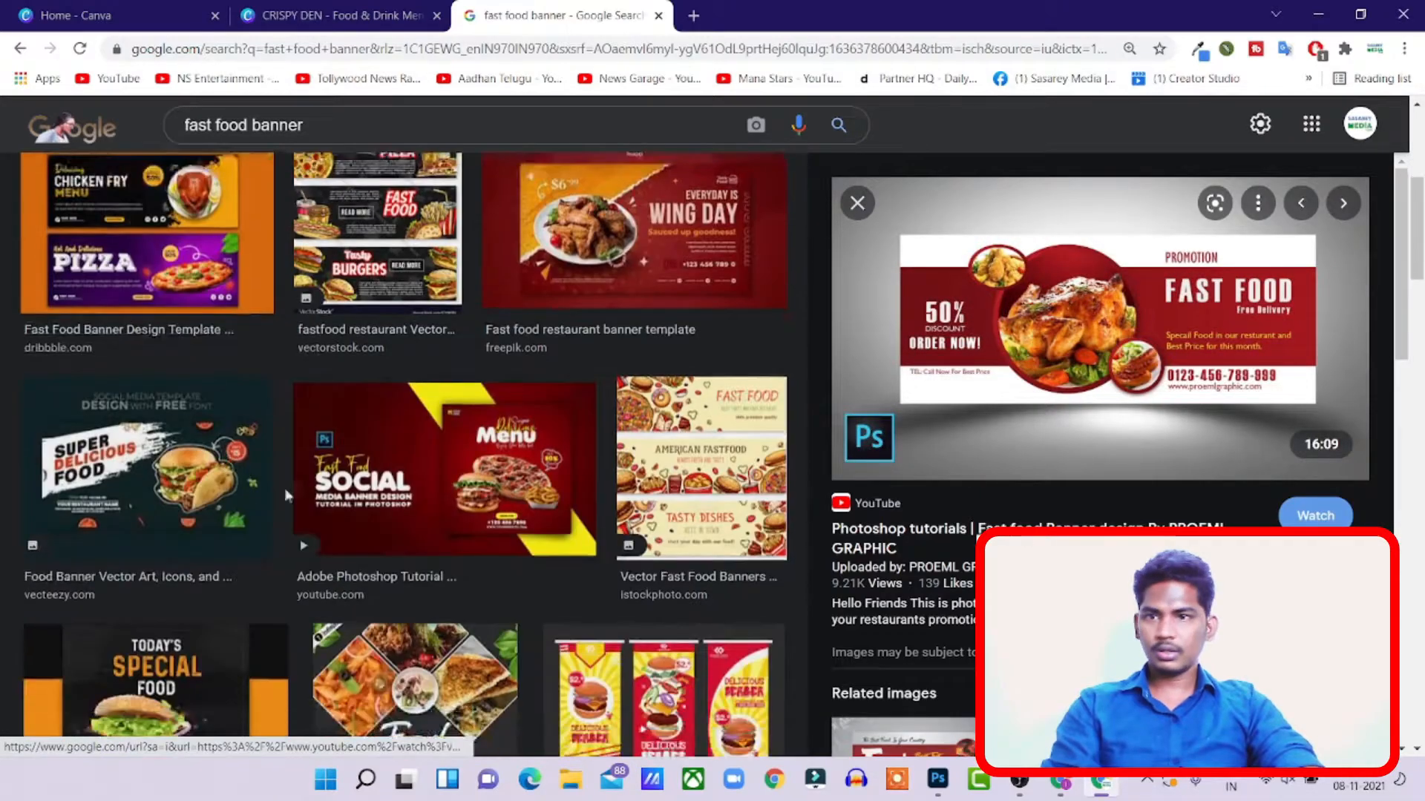
{"action": "scroll", "coordinate": [431, 475], "scroll_direction": "down", "scroll_amount": 3}
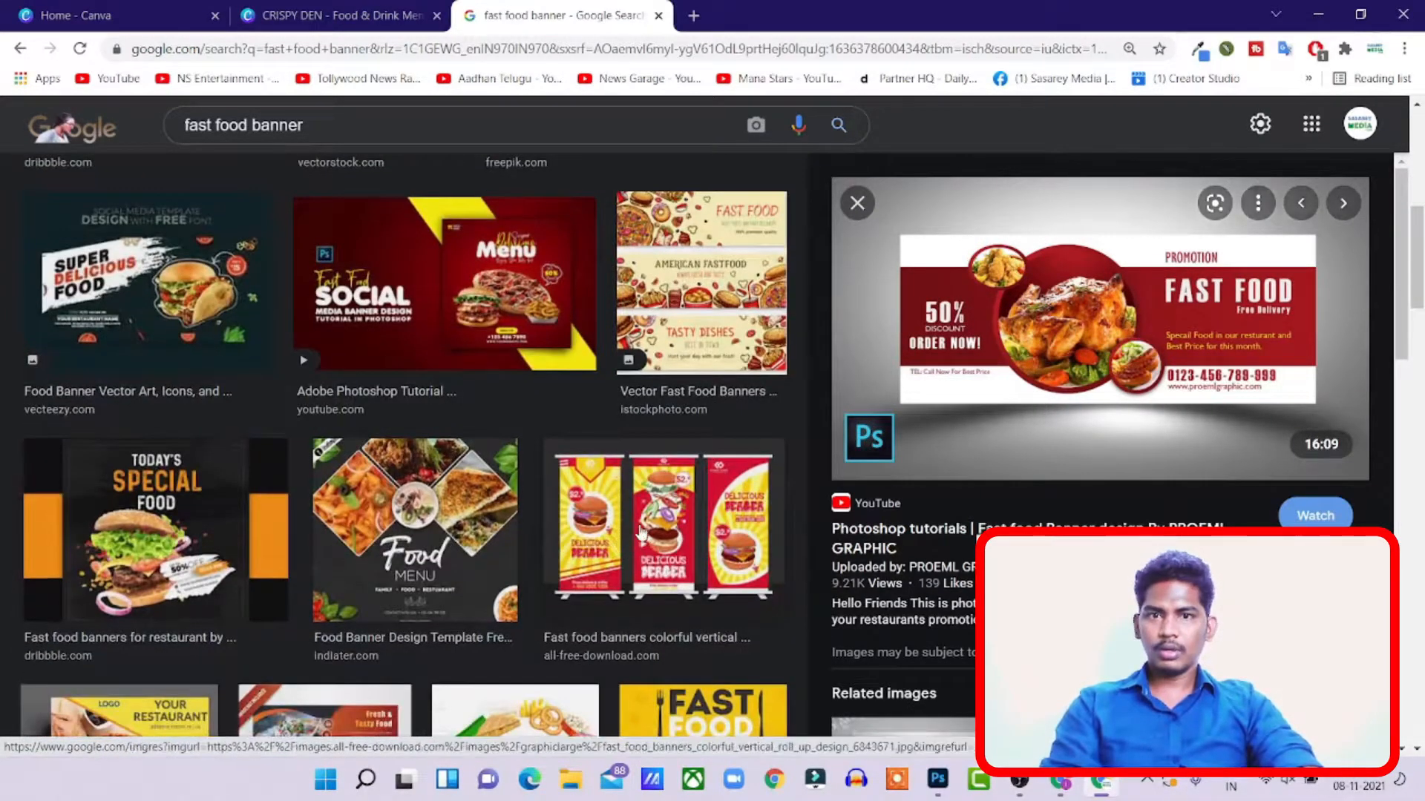
{"action": "left_click", "coordinate": [608, 543]}
{"action": "scroll", "coordinate": [963, 433], "scroll_direction": "down", "scroll_amount": 3}
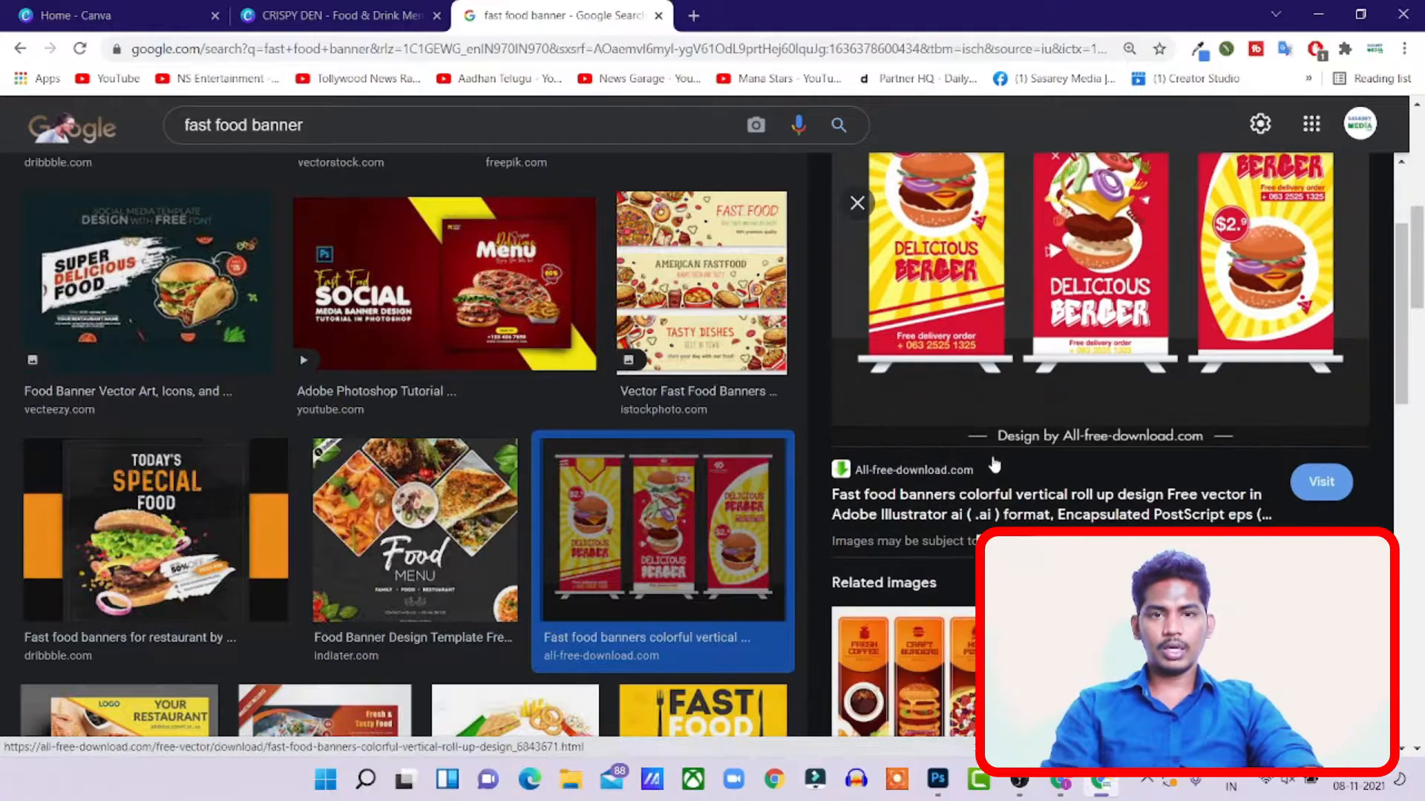
{"action": "left_click", "coordinate": [973, 534]}
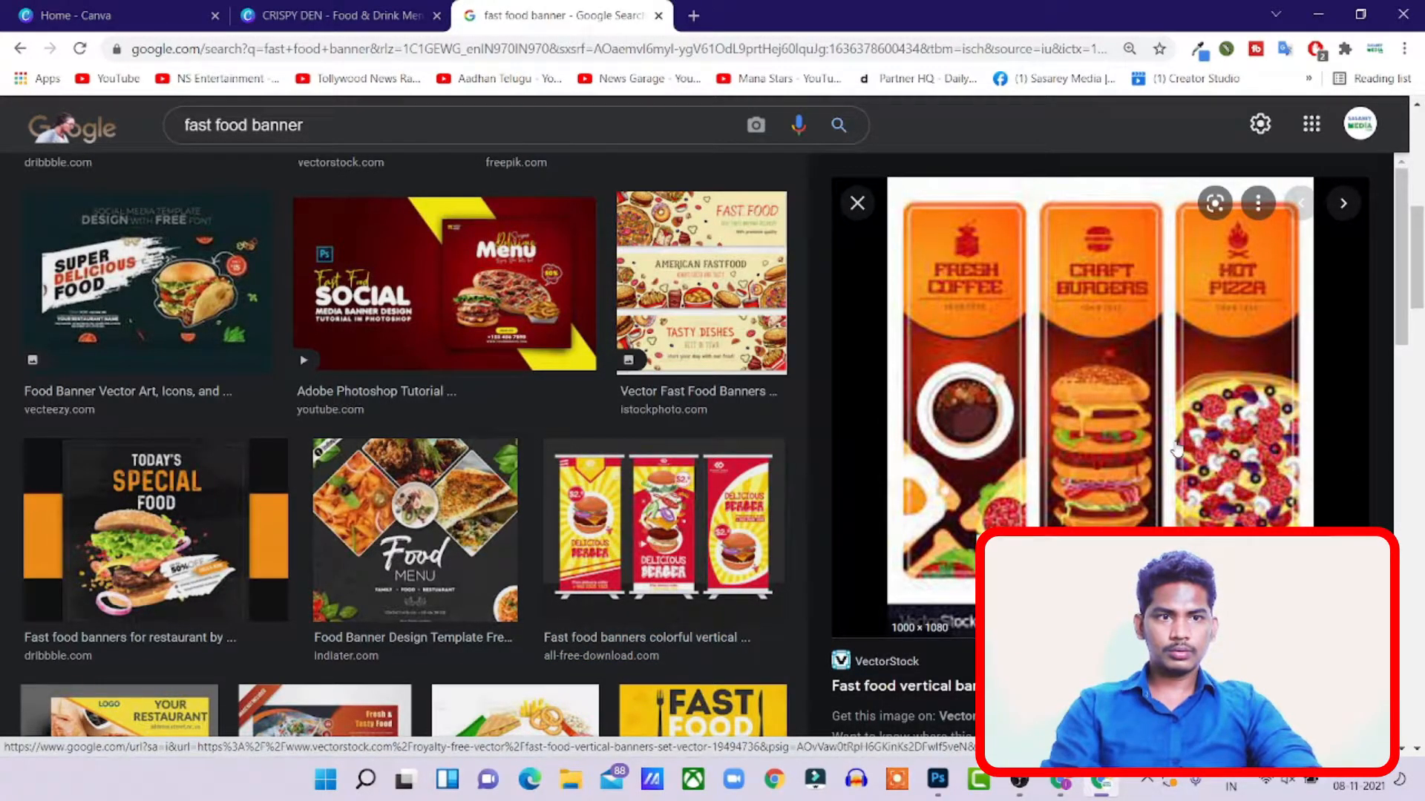
- Refine the image search to "fast food banner vector"
{"action": "left_click", "coordinate": [339, 124]}
{"action": "type", "text": "VEC"}
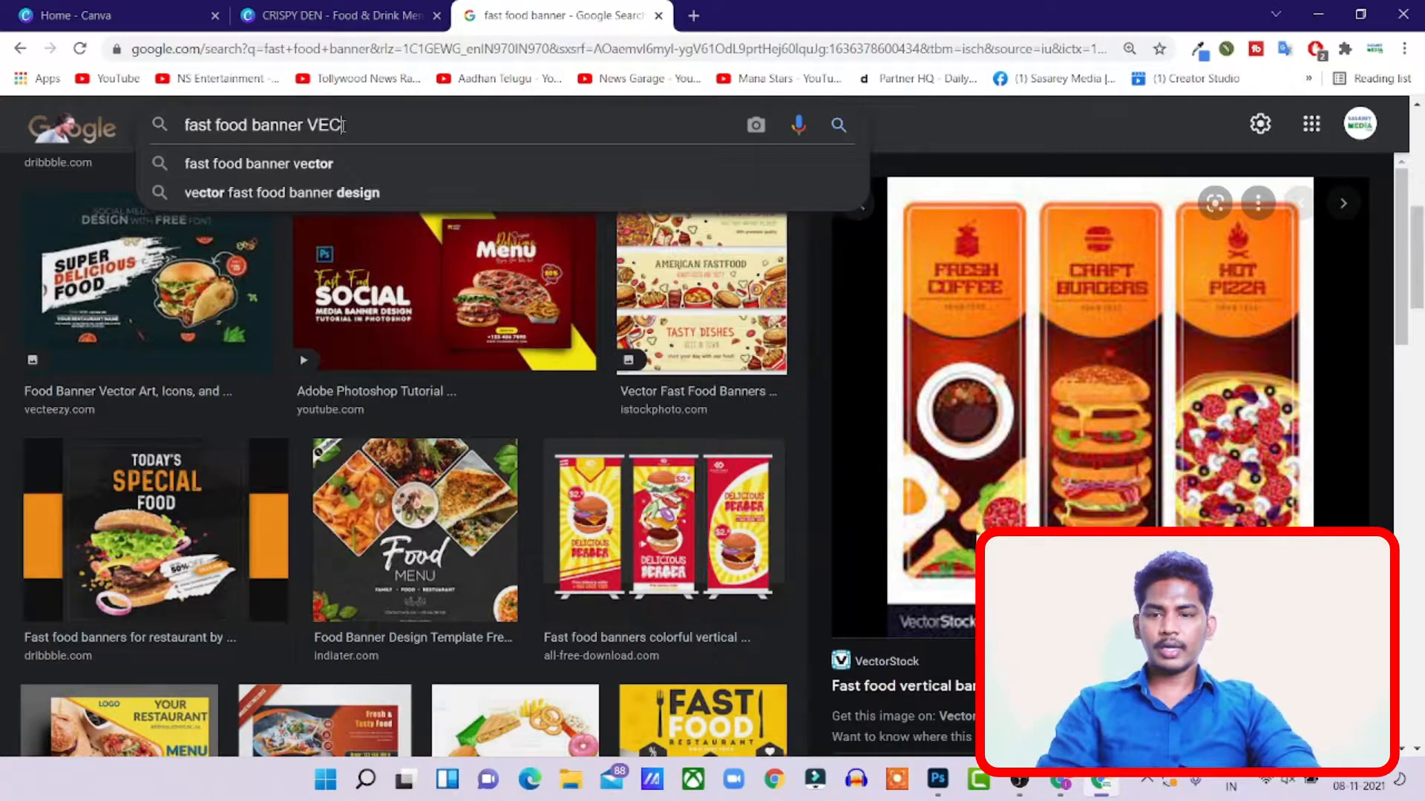
{"action": "left_click", "coordinate": [350, 165]}
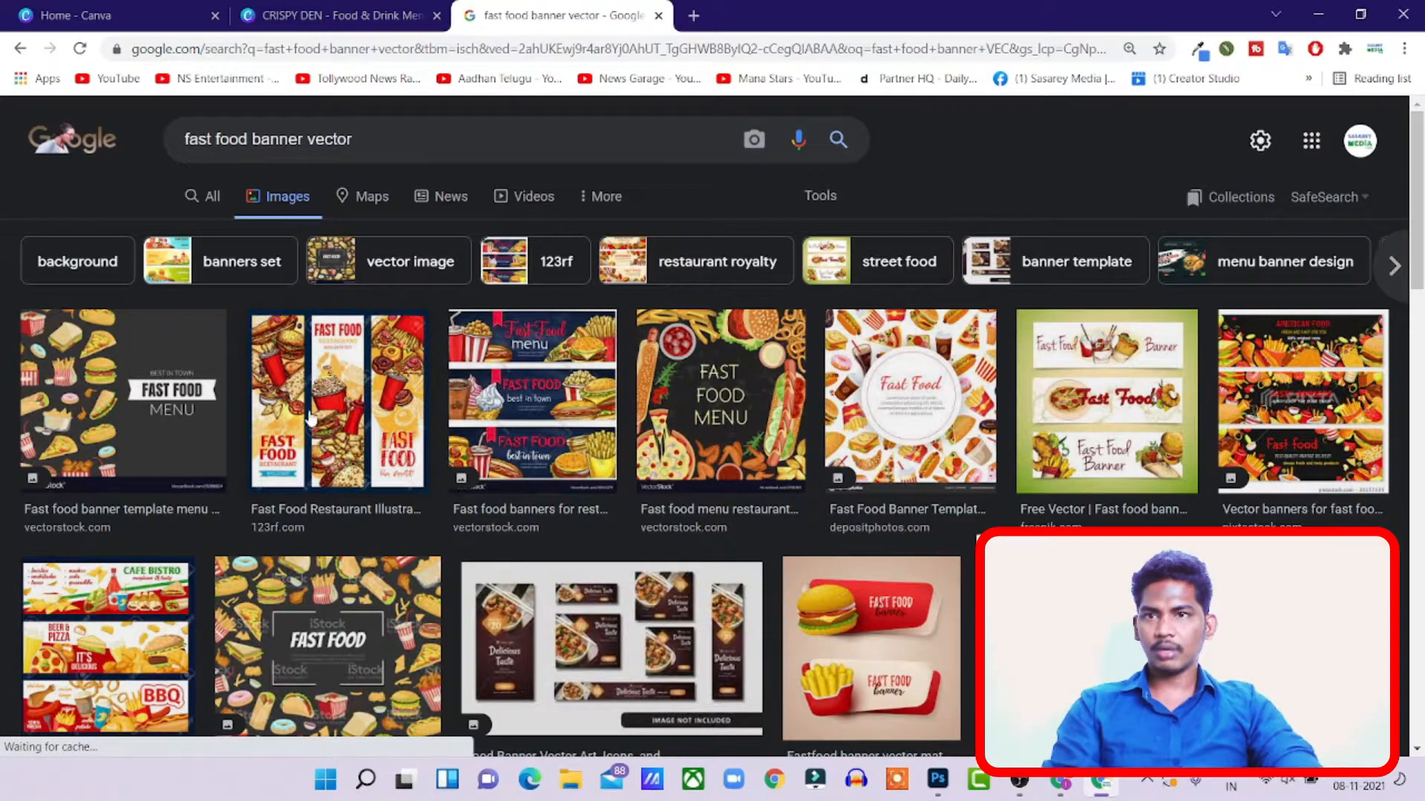
- Preview the three-panel vertical Fast Food Restaurant illustration and open its source page on 123RF
{"action": "left_click", "coordinate": [254, 394]}
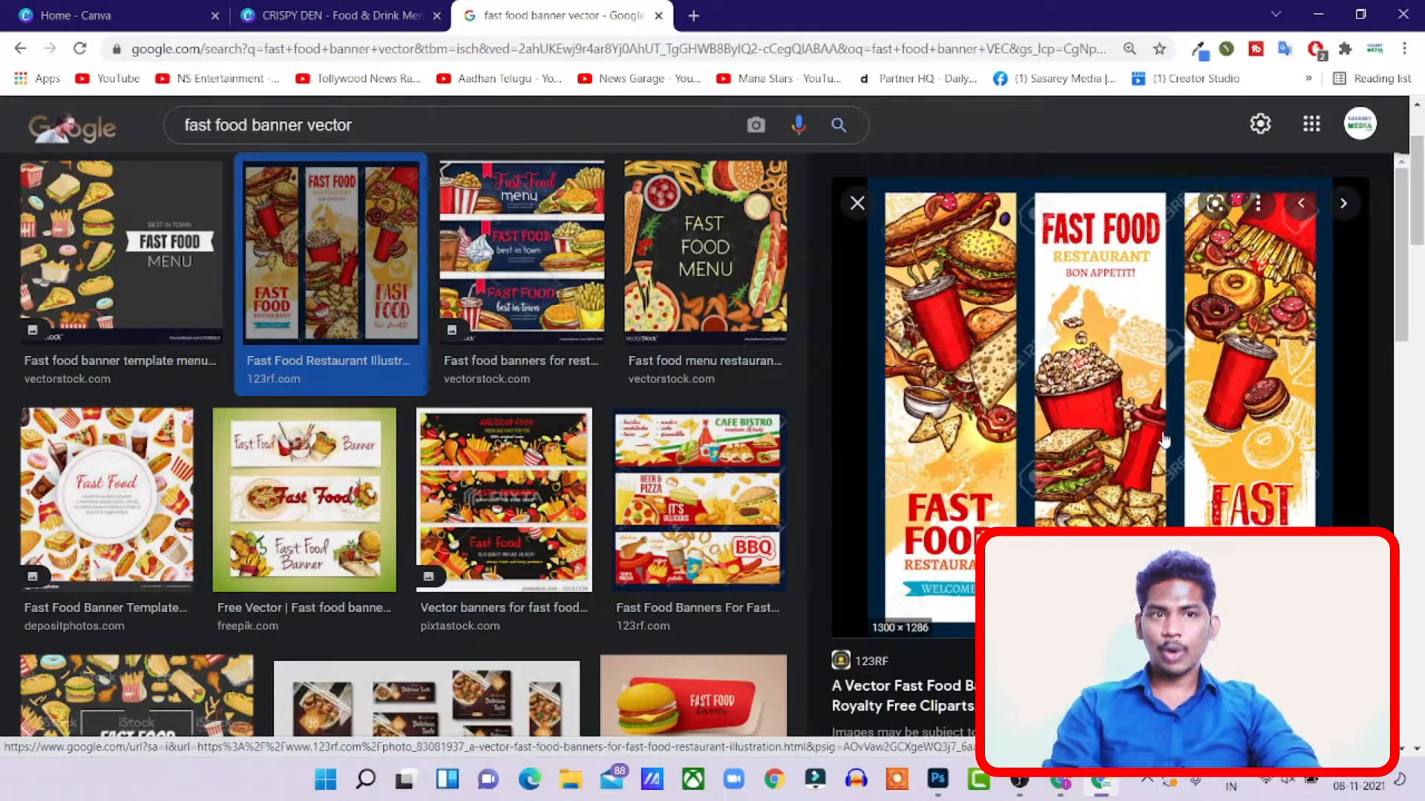
{"action": "left_click", "coordinate": [1134, 455]}
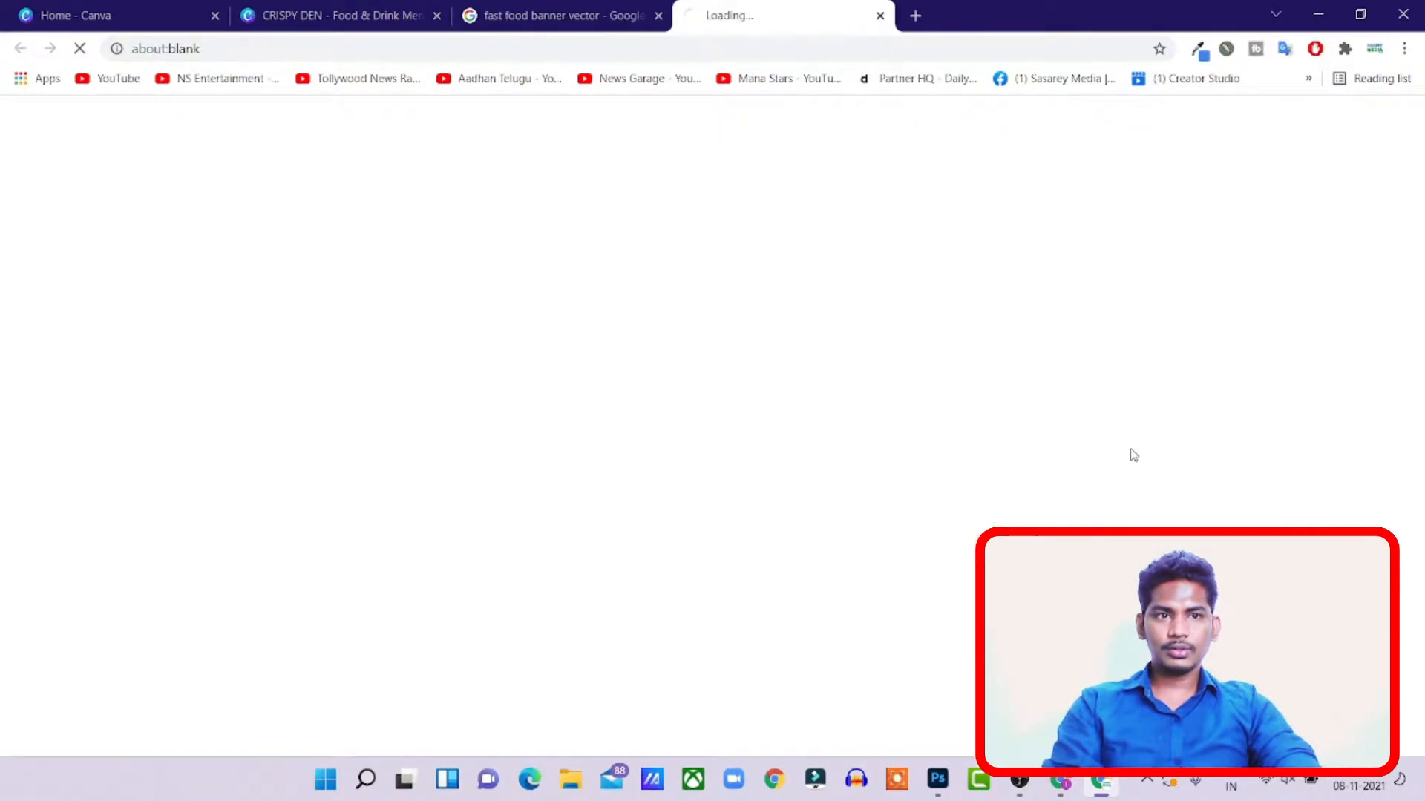
{"action": "left_click", "coordinate": [630, 21]}
{"action": "left_click", "coordinate": [772, 16]}
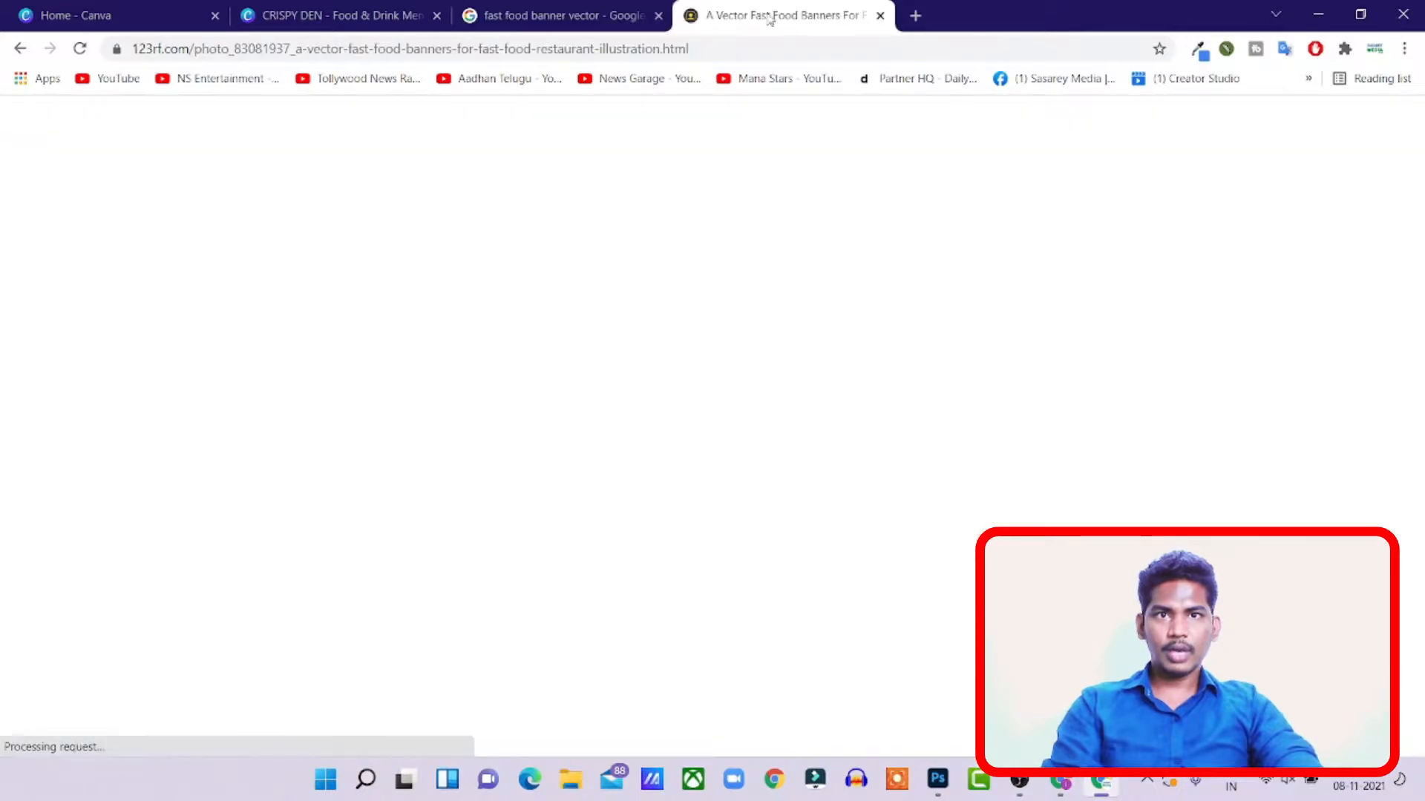
- Dismiss the file download options and close the 123RF source page to return to the image results
{"action": "scroll", "coordinate": [974, 483], "scroll_direction": "down", "scroll_amount": 8}
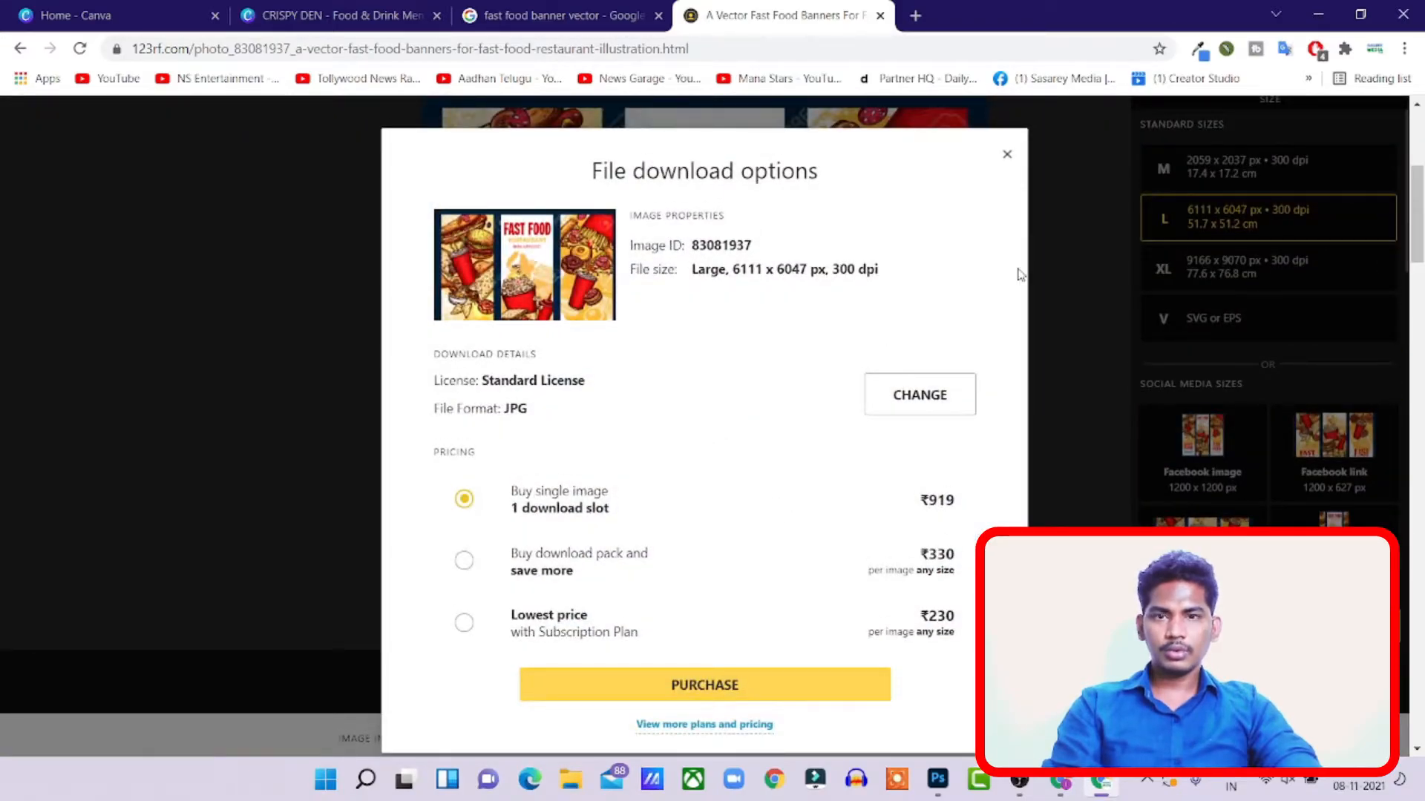
{"action": "left_click", "coordinate": [1007, 155]}
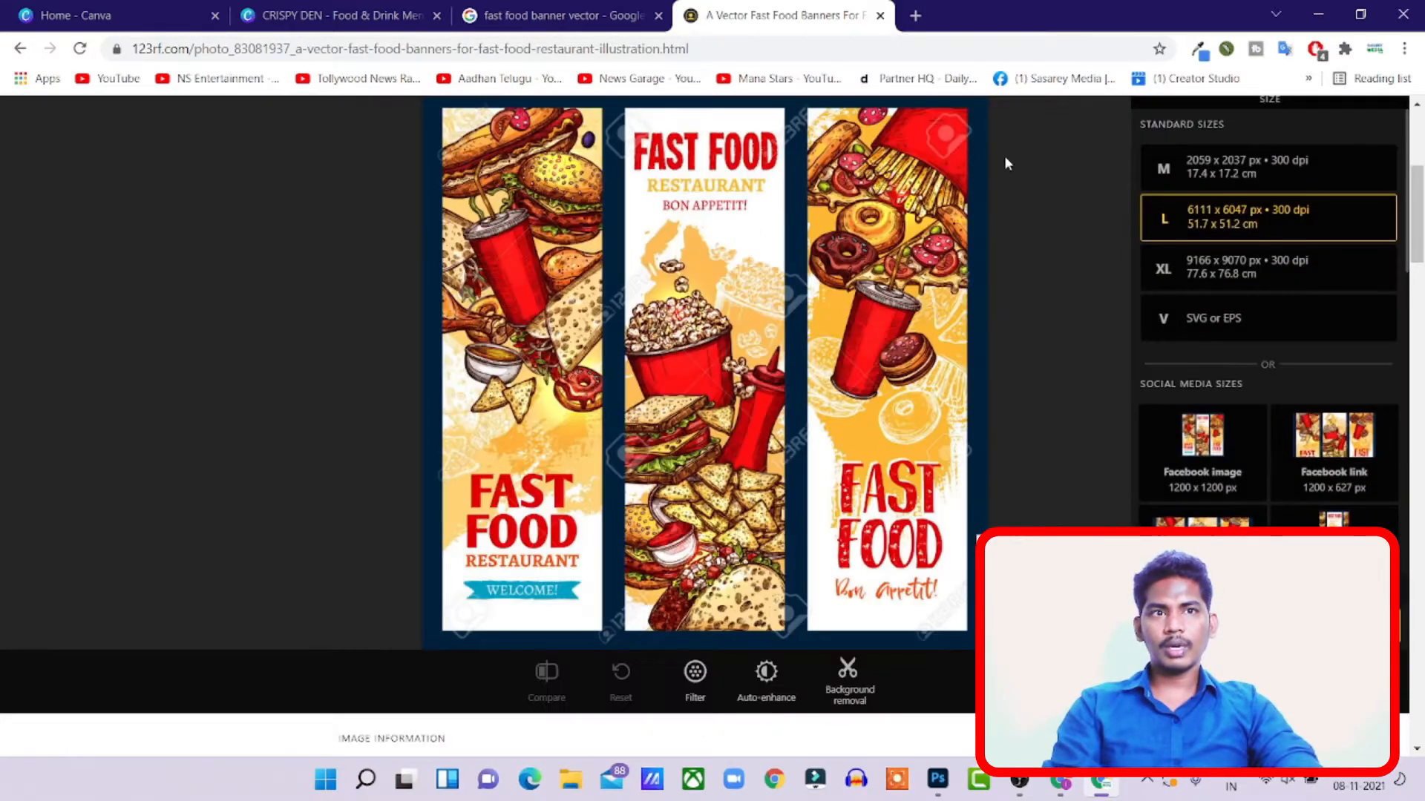
{"action": "left_click", "coordinate": [880, 15]}
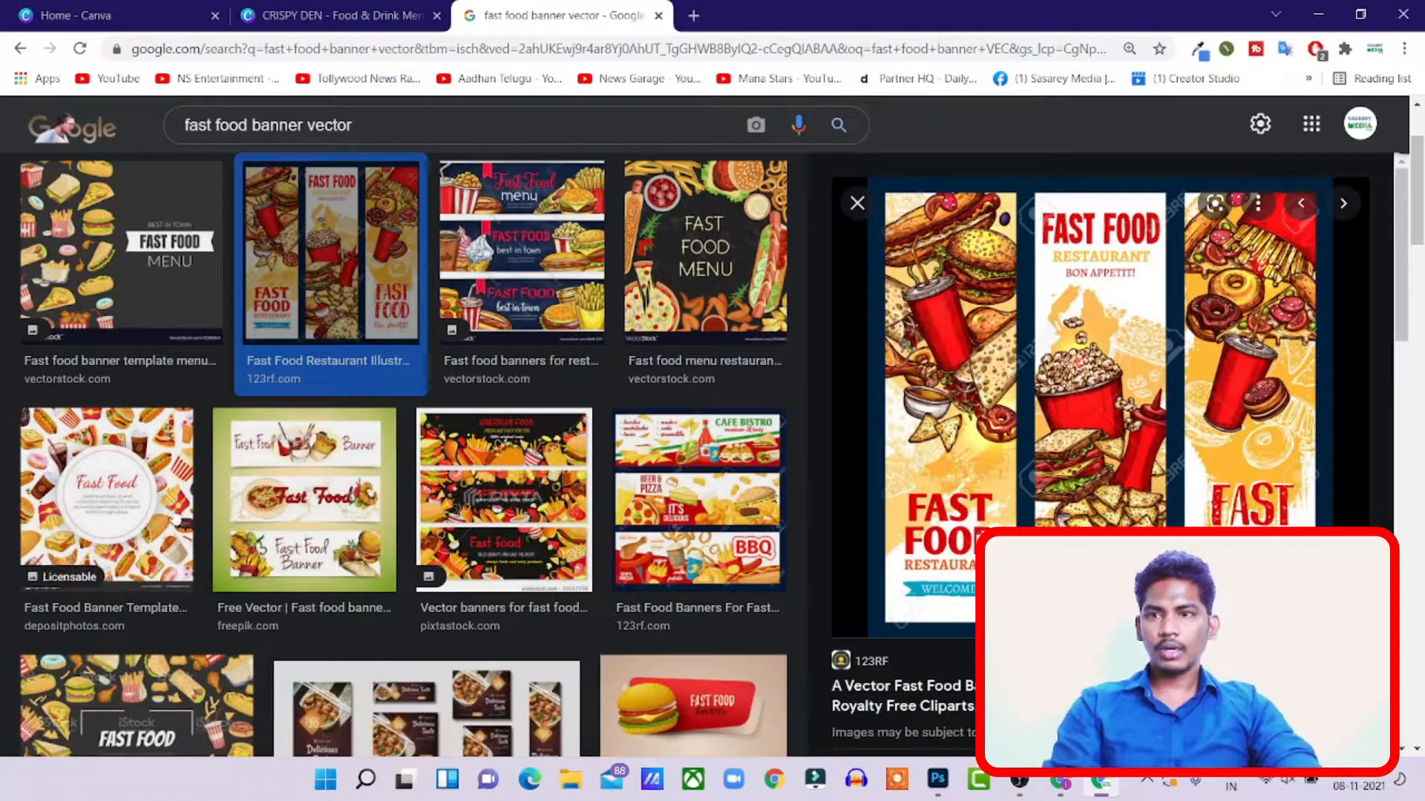
- Browse the related images and preview vertical fast food designs, including the coffee, burger and pizza set and the YOUR-RESTO roll-up banners
{"action": "scroll", "coordinate": [1251, 311], "scroll_direction": "down", "scroll_amount": 10}
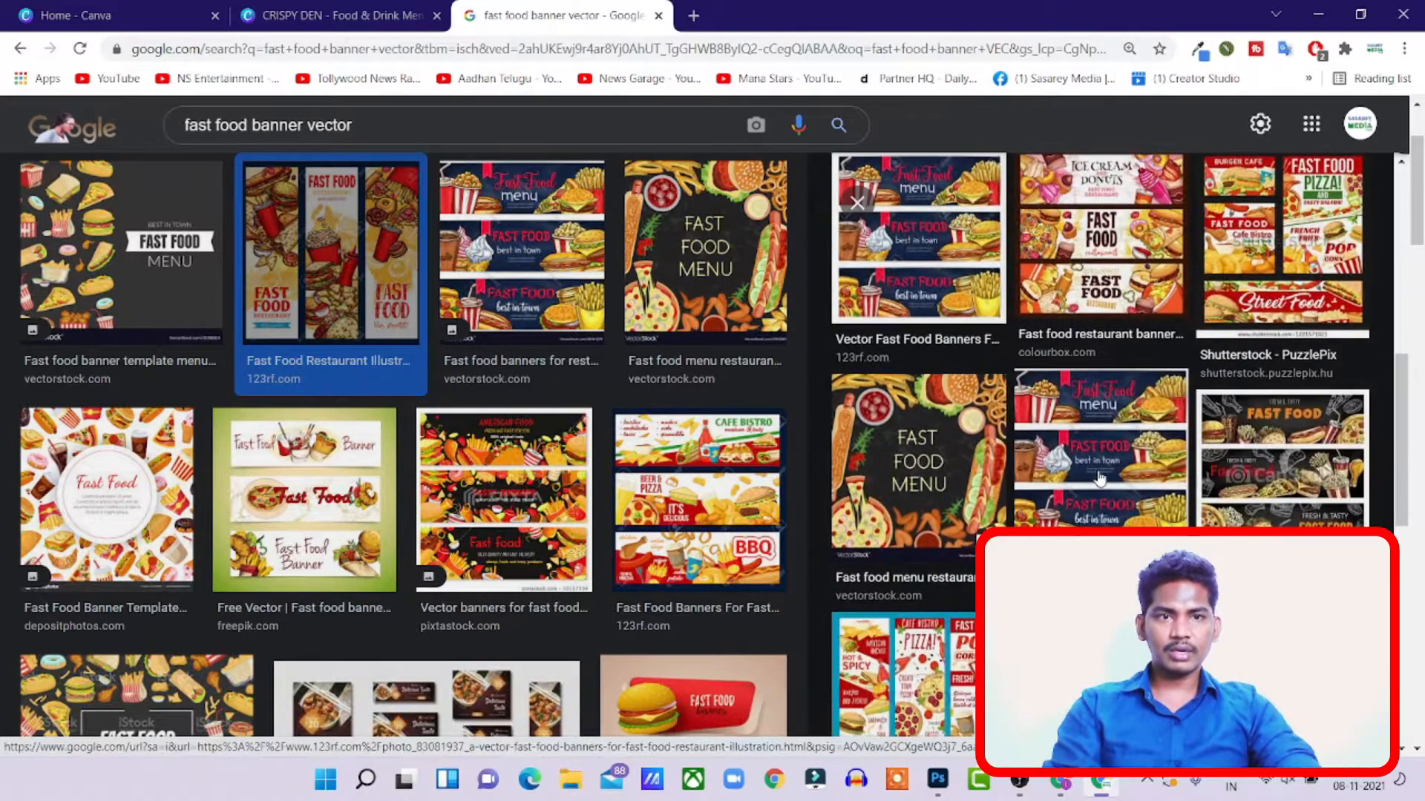
{"action": "scroll", "coordinate": [1141, 439], "scroll_direction": "down", "scroll_amount": 4}
{"action": "left_click", "coordinate": [1101, 331]}
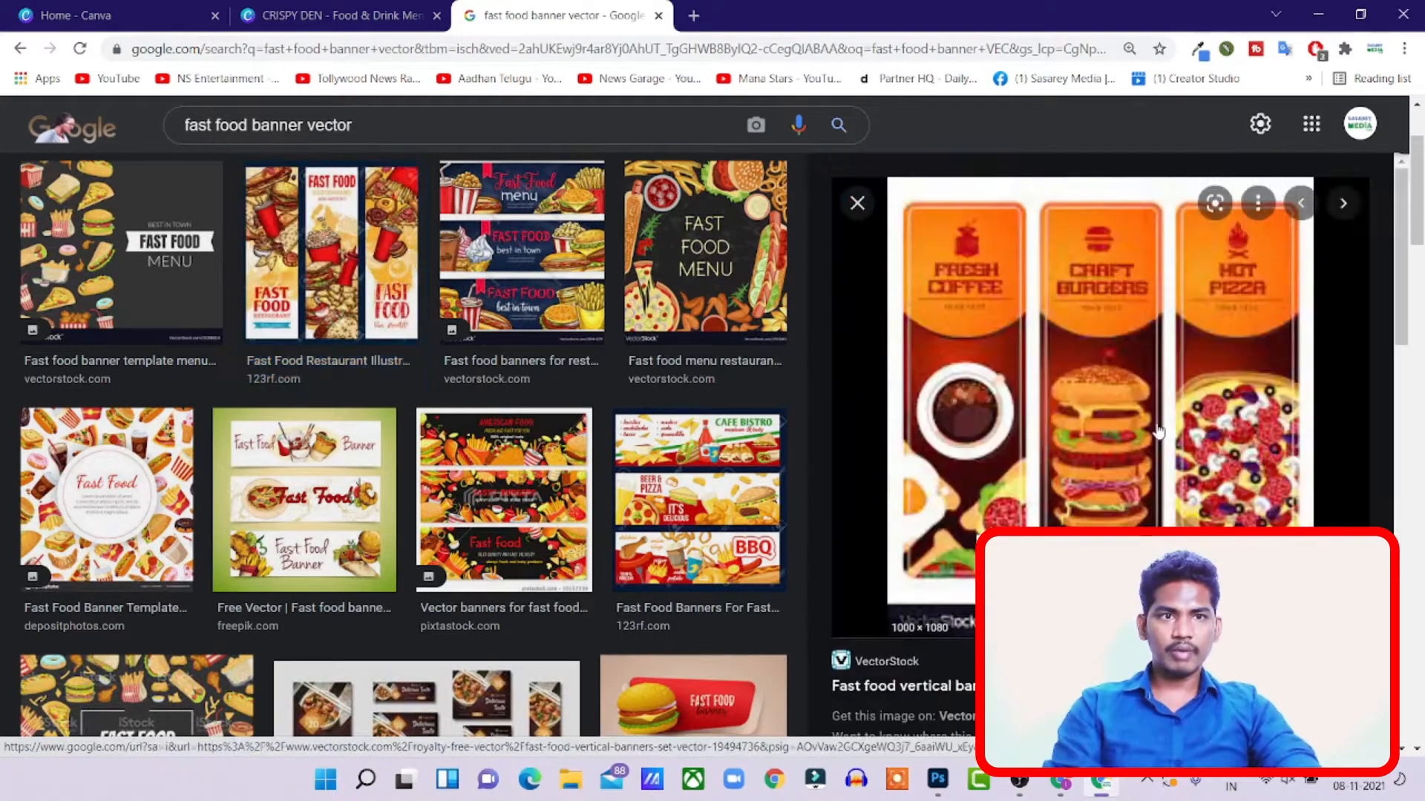
{"action": "scroll", "coordinate": [1128, 425], "scroll_direction": "down", "scroll_amount": 4}
{"action": "scroll", "coordinate": [1125, 425], "scroll_direction": "down", "scroll_amount": 3}
{"action": "left_click", "coordinate": [1126, 422]}
{"action": "scroll", "coordinate": [1126, 421], "scroll_direction": "down", "scroll_amount": 3}
{"action": "scroll", "coordinate": [1126, 422], "scroll_direction": "up", "scroll_amount": 3}
{"action": "scroll", "coordinate": [1126, 423], "scroll_direction": "down", "scroll_amount": 7}
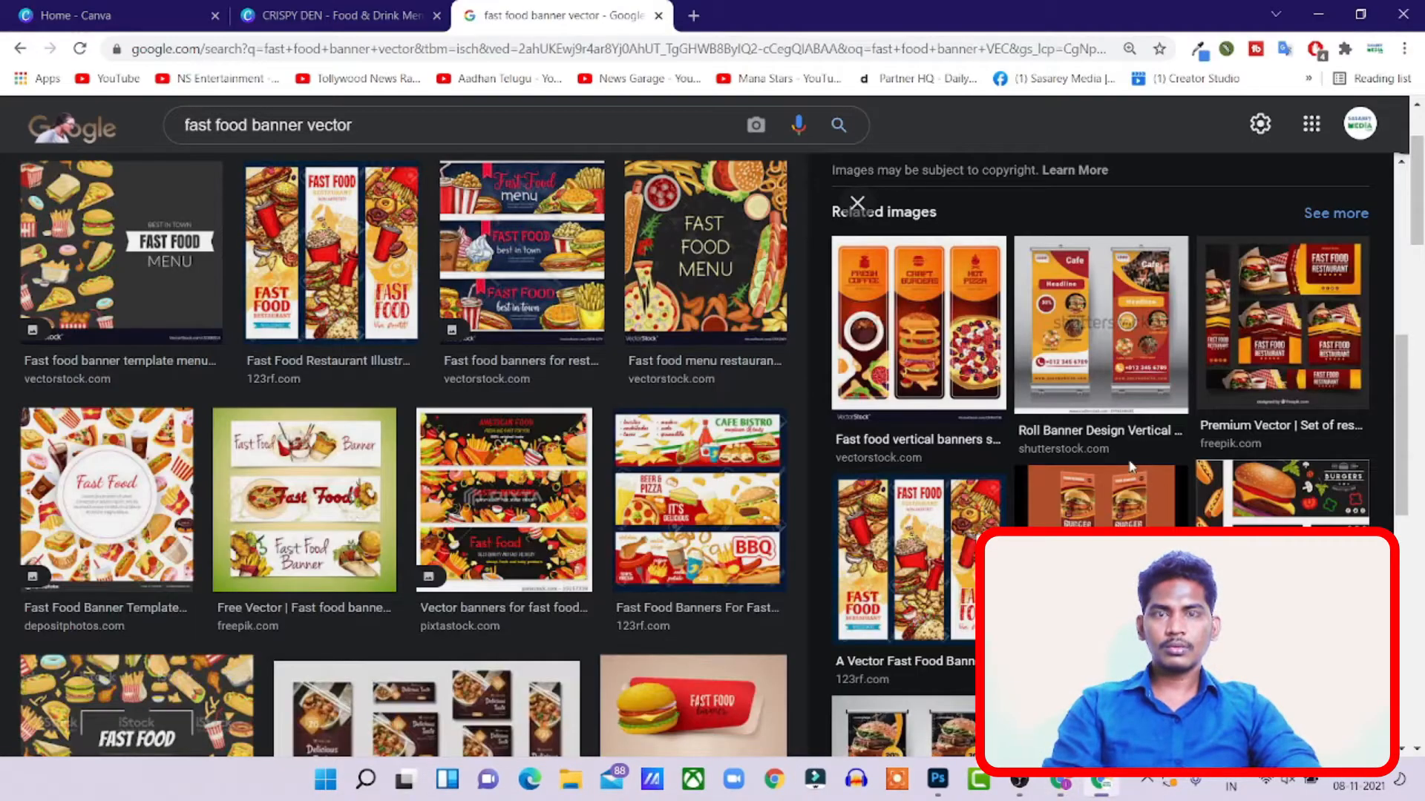
{"action": "scroll", "coordinate": [1132, 466], "scroll_direction": "down", "scroll_amount": 3}
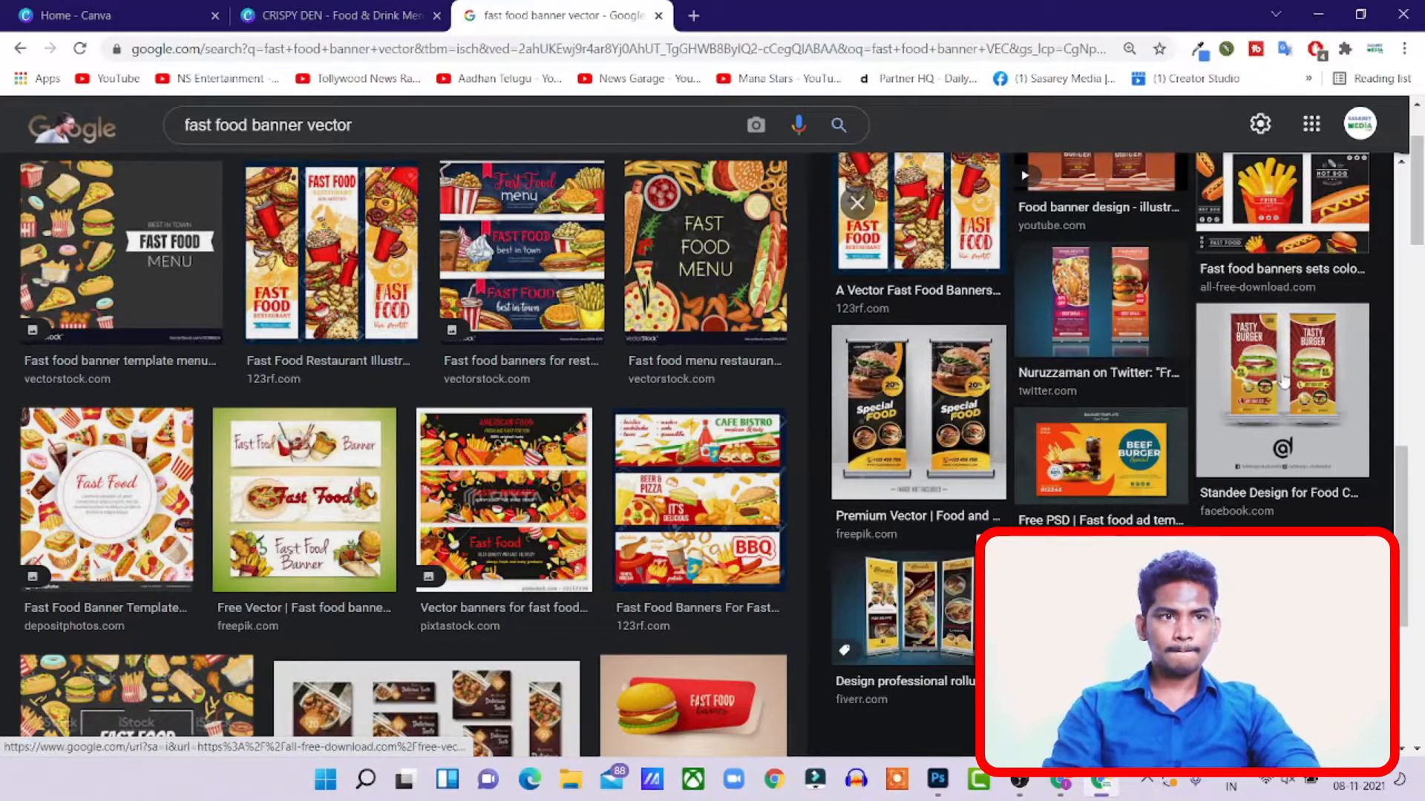
{"action": "left_click", "coordinate": [1117, 355]}
{"action": "scroll", "coordinate": [393, 505], "scroll_direction": "down", "scroll_amount": 5}
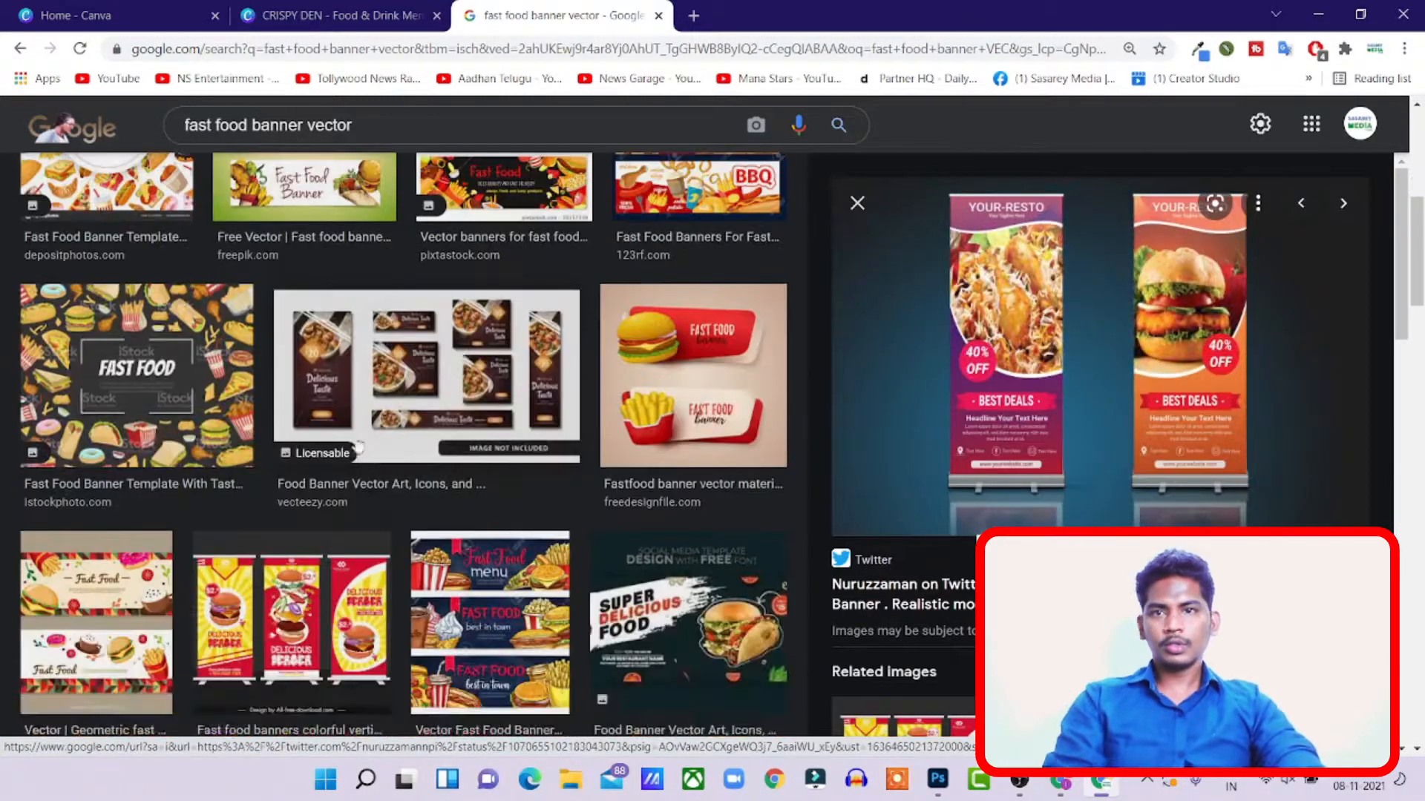
- Look through more banner vector results and preview the three-colour burger banner, the American Food menu design and the orange Fast Food banner
{"action": "scroll", "coordinate": [381, 512], "scroll_direction": "down", "scroll_amount": 5}
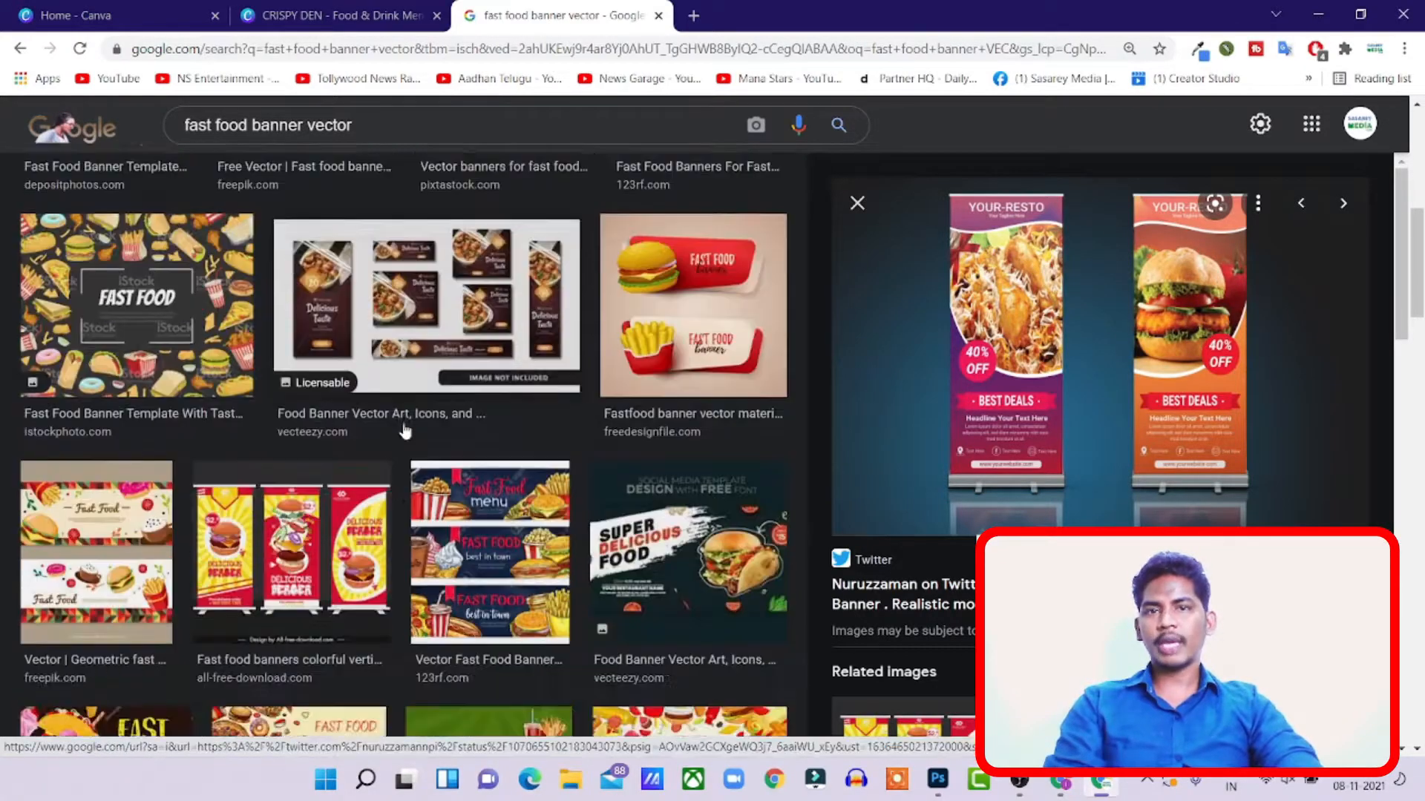
{"action": "scroll", "coordinate": [591, 466], "scroll_direction": "up", "scroll_amount": 5}
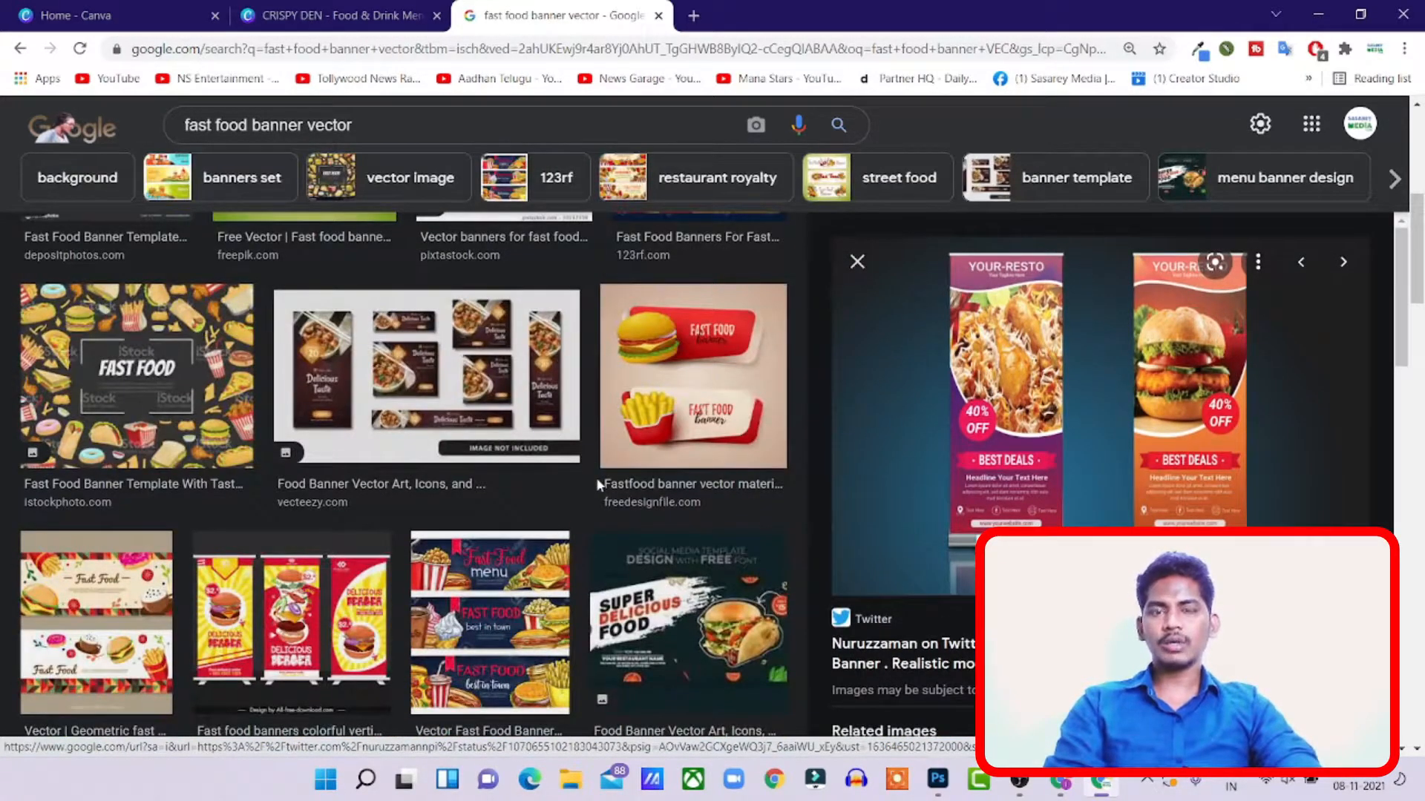
{"action": "scroll", "coordinate": [1157, 400], "scroll_direction": "down", "scroll_amount": 5}
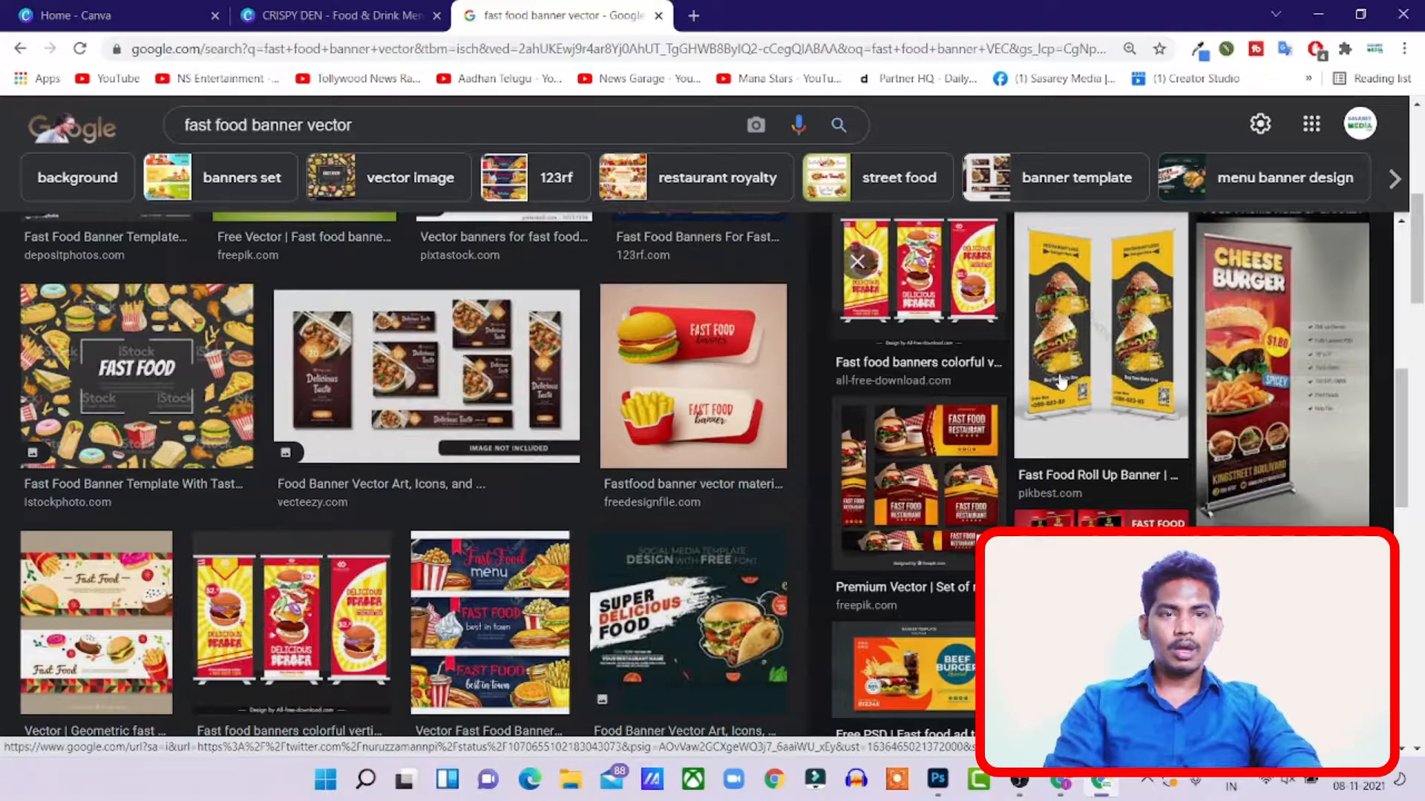
{"action": "scroll", "coordinate": [1062, 382], "scroll_direction": "down", "scroll_amount": 5}
{"action": "scroll", "coordinate": [375, 512], "scroll_direction": "down", "scroll_amount": 5}
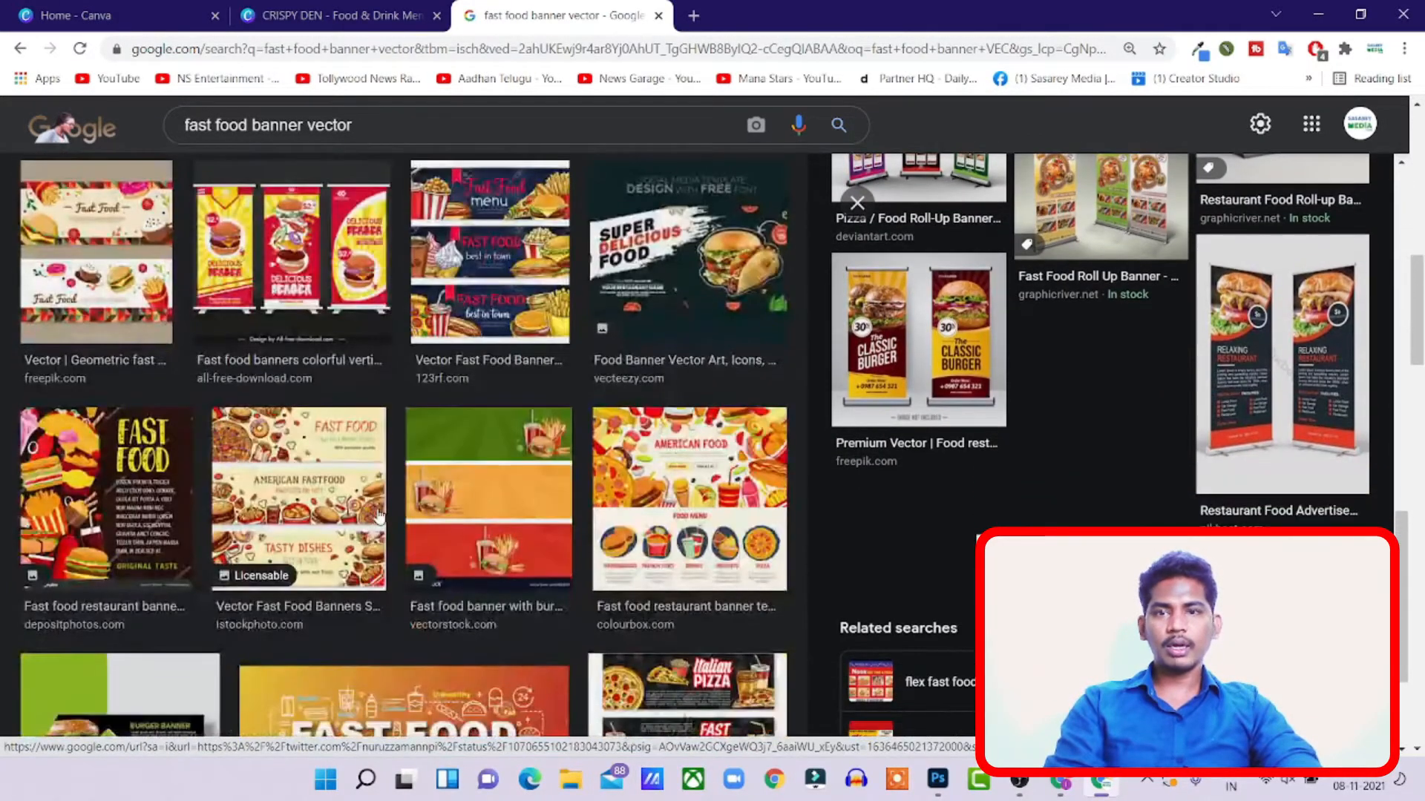
{"action": "left_click", "coordinate": [486, 523]}
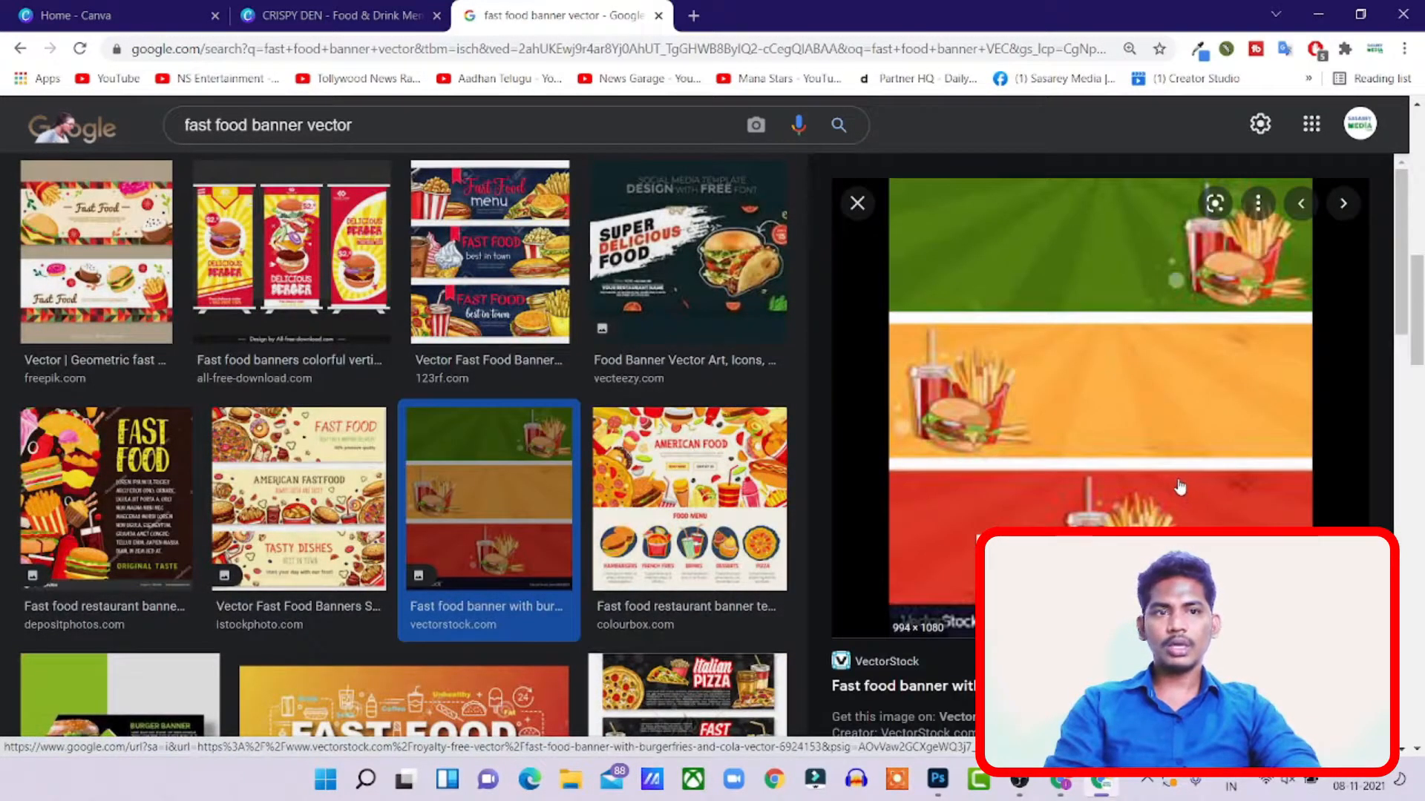
{"action": "left_click", "coordinate": [706, 480]}
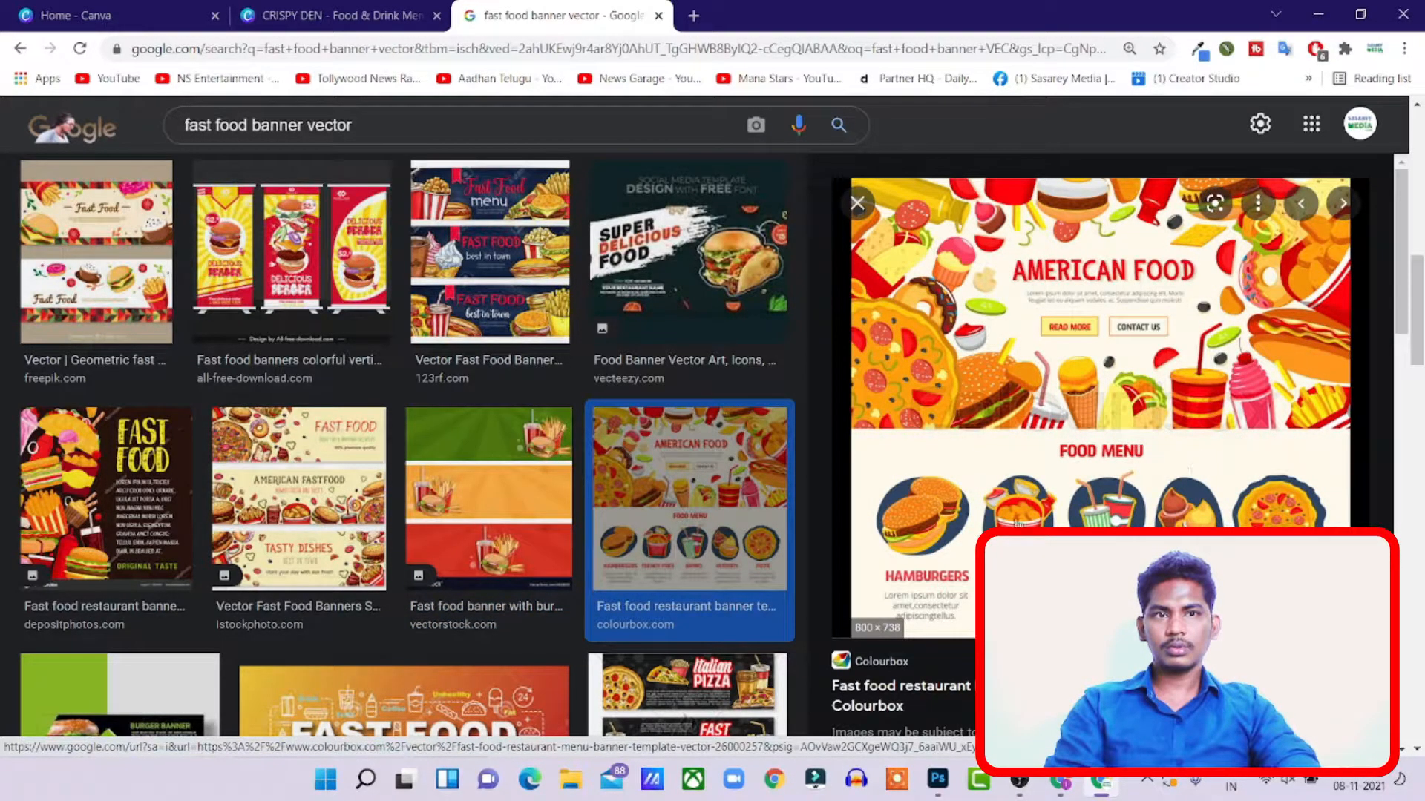
{"action": "scroll", "coordinate": [670, 549], "scroll_direction": "down", "scroll_amount": 1}
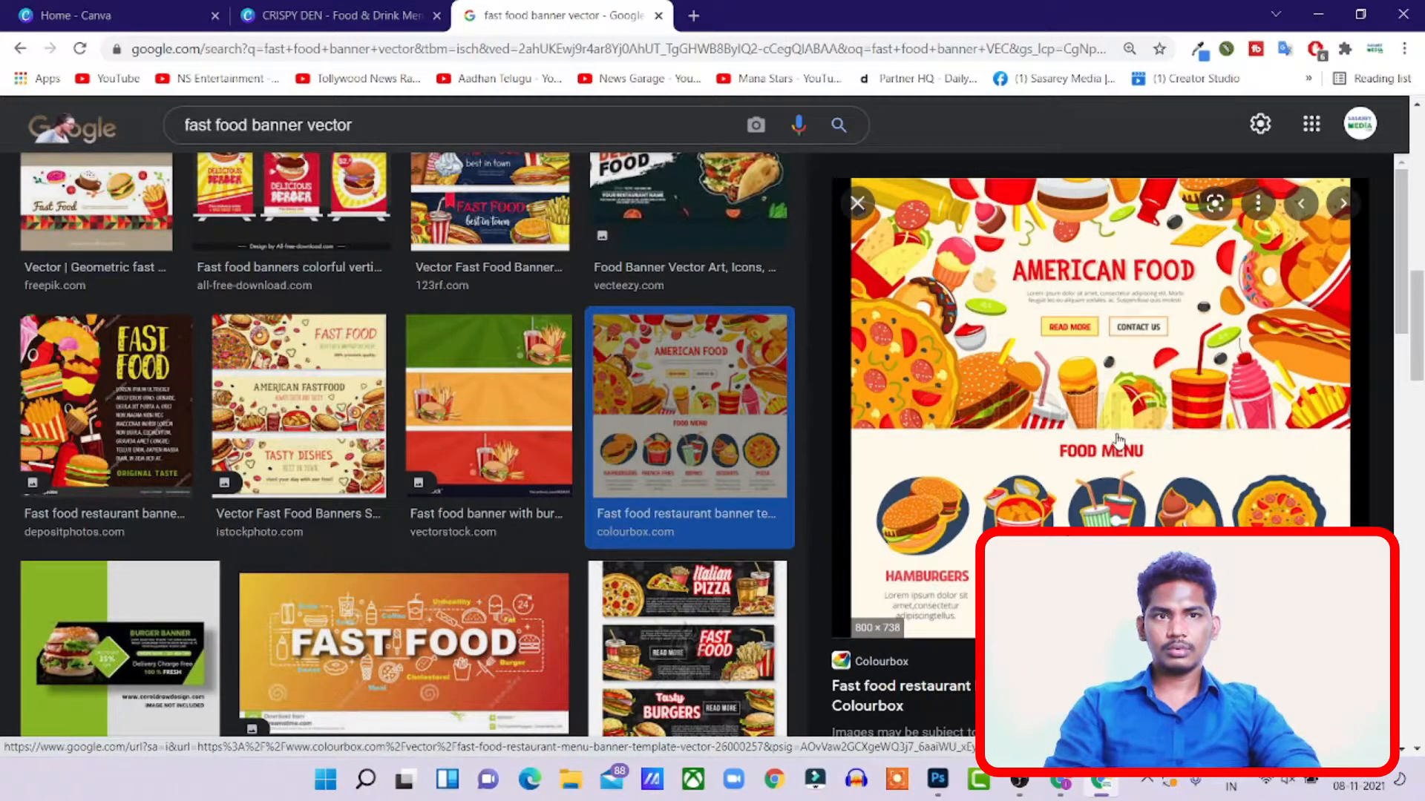
{"action": "left_click", "coordinate": [405, 646]}
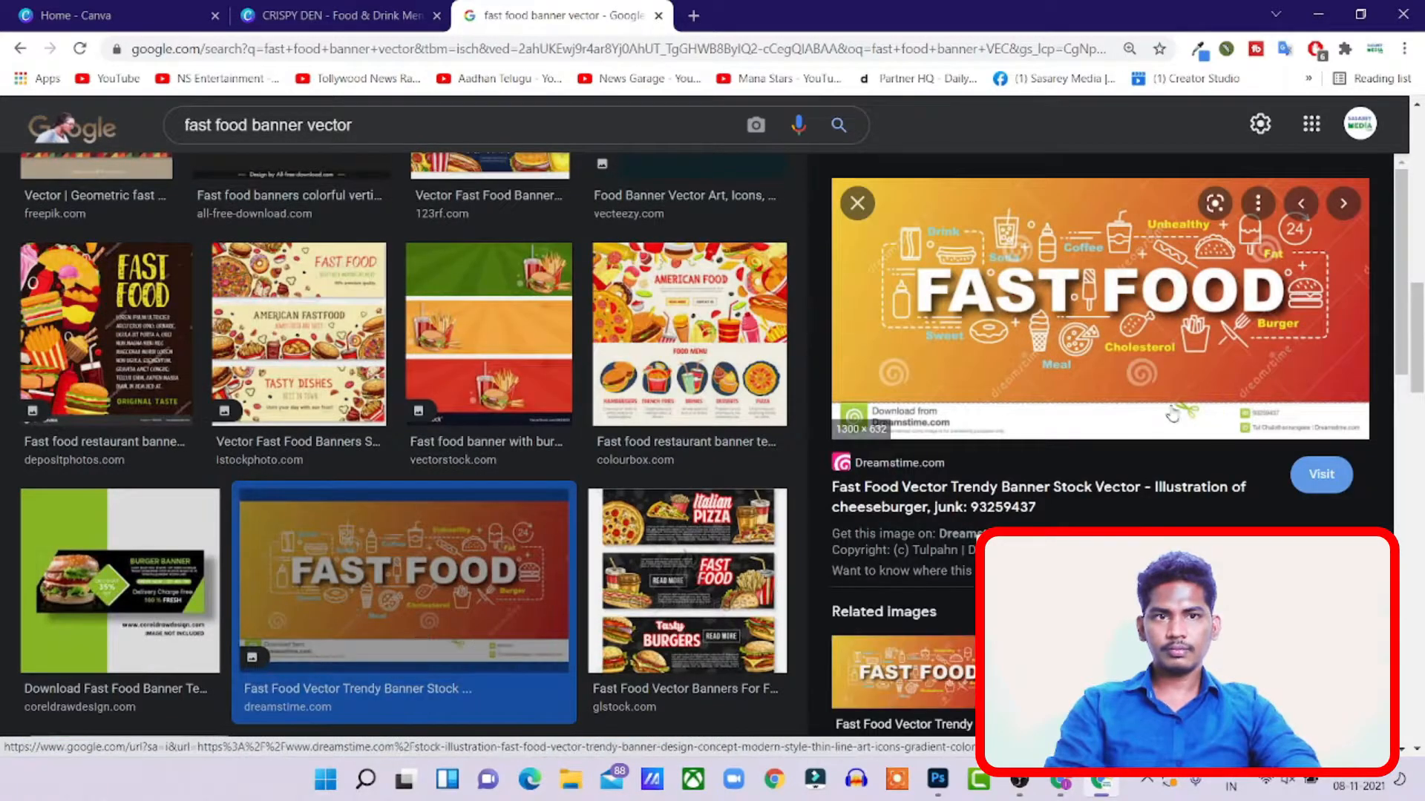
- Open the American Food restaurant banner image from Colourbox in a new browser tab
{"action": "left_click", "coordinate": [721, 355]}
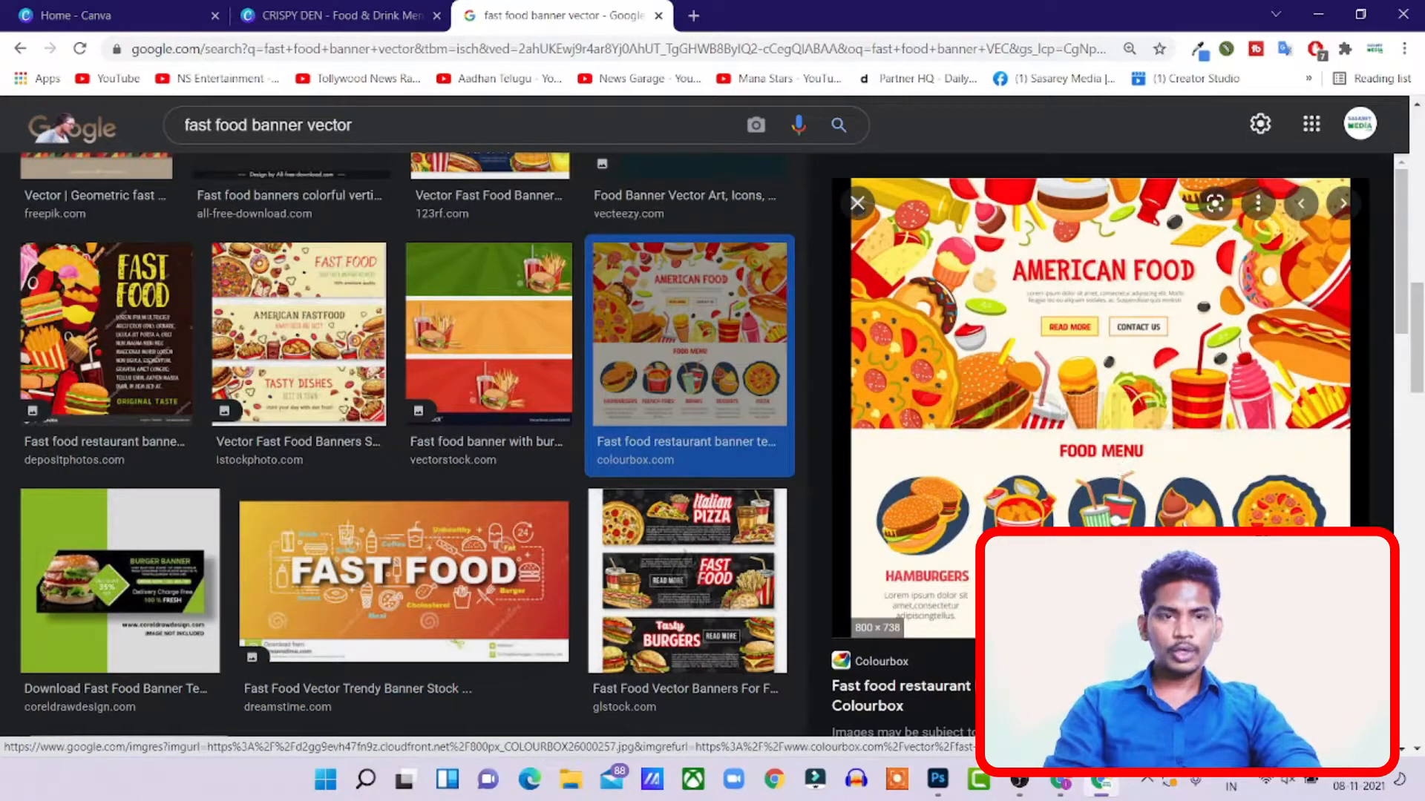
{"action": "right_click", "coordinate": [1147, 358]}
{"action": "left_click", "coordinate": [1246, 503]}
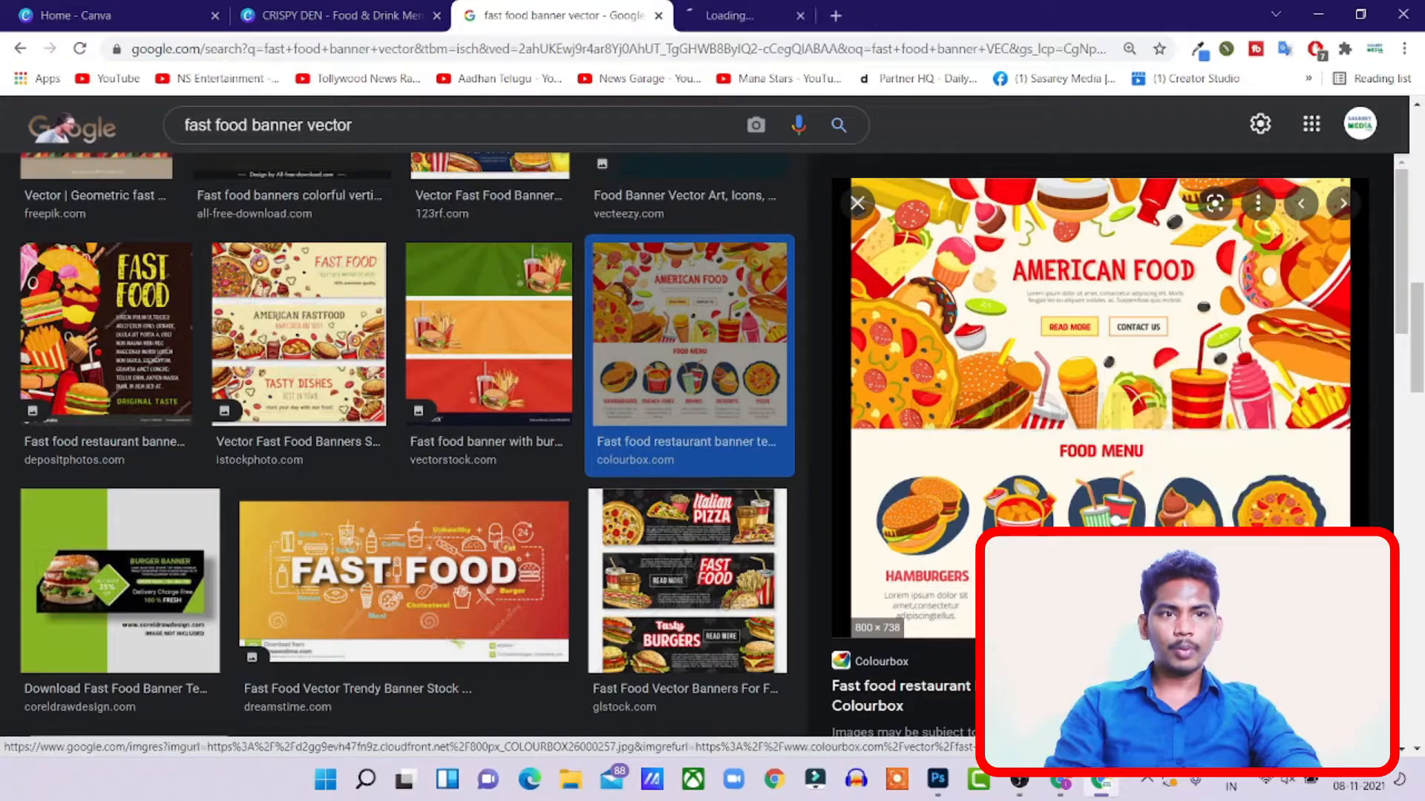
- Switch to WhatsApp Web, enlarge the client's menu image to read its items and prices, and close it
{"action": "key", "text": "ctrl+Tab"}
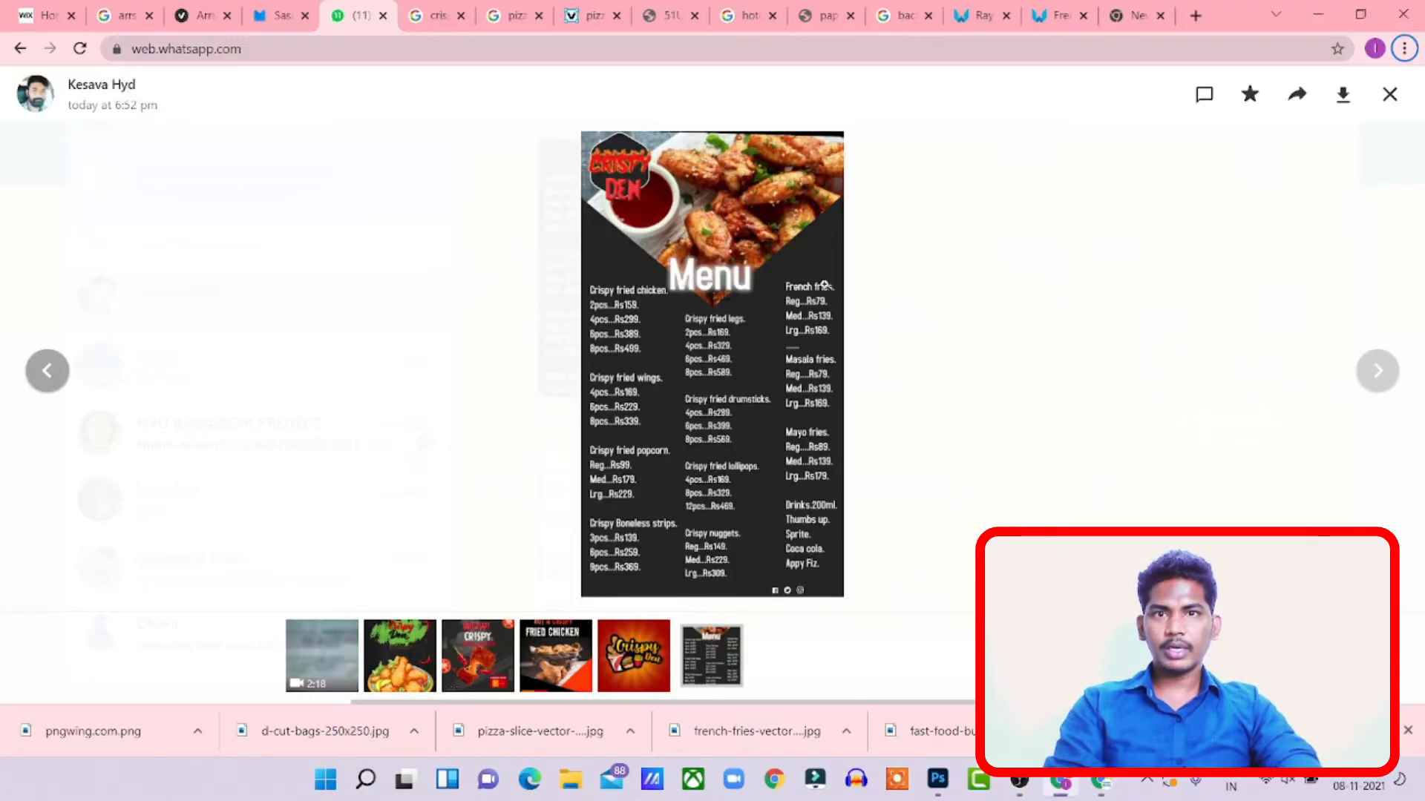
{"action": "left_click", "coordinate": [693, 323]}
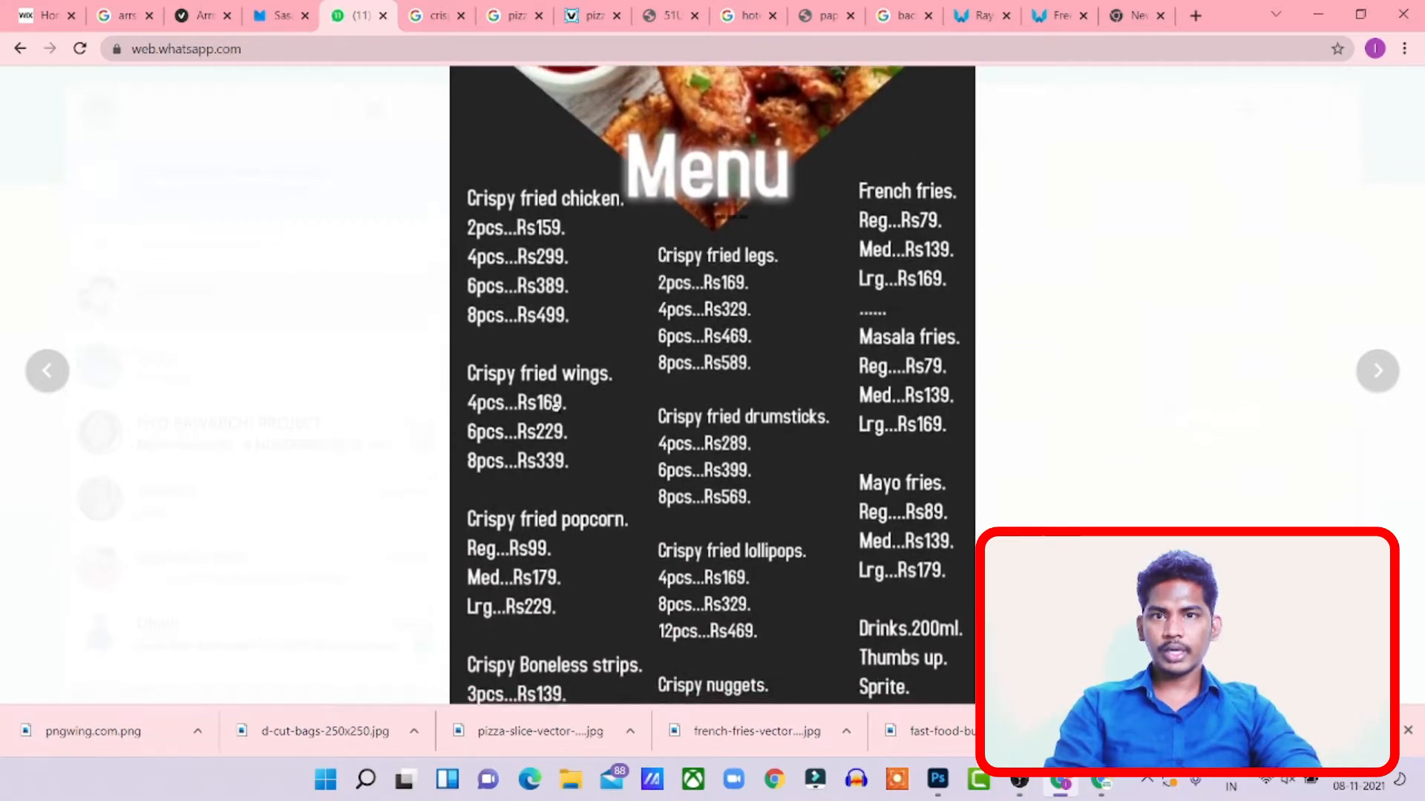
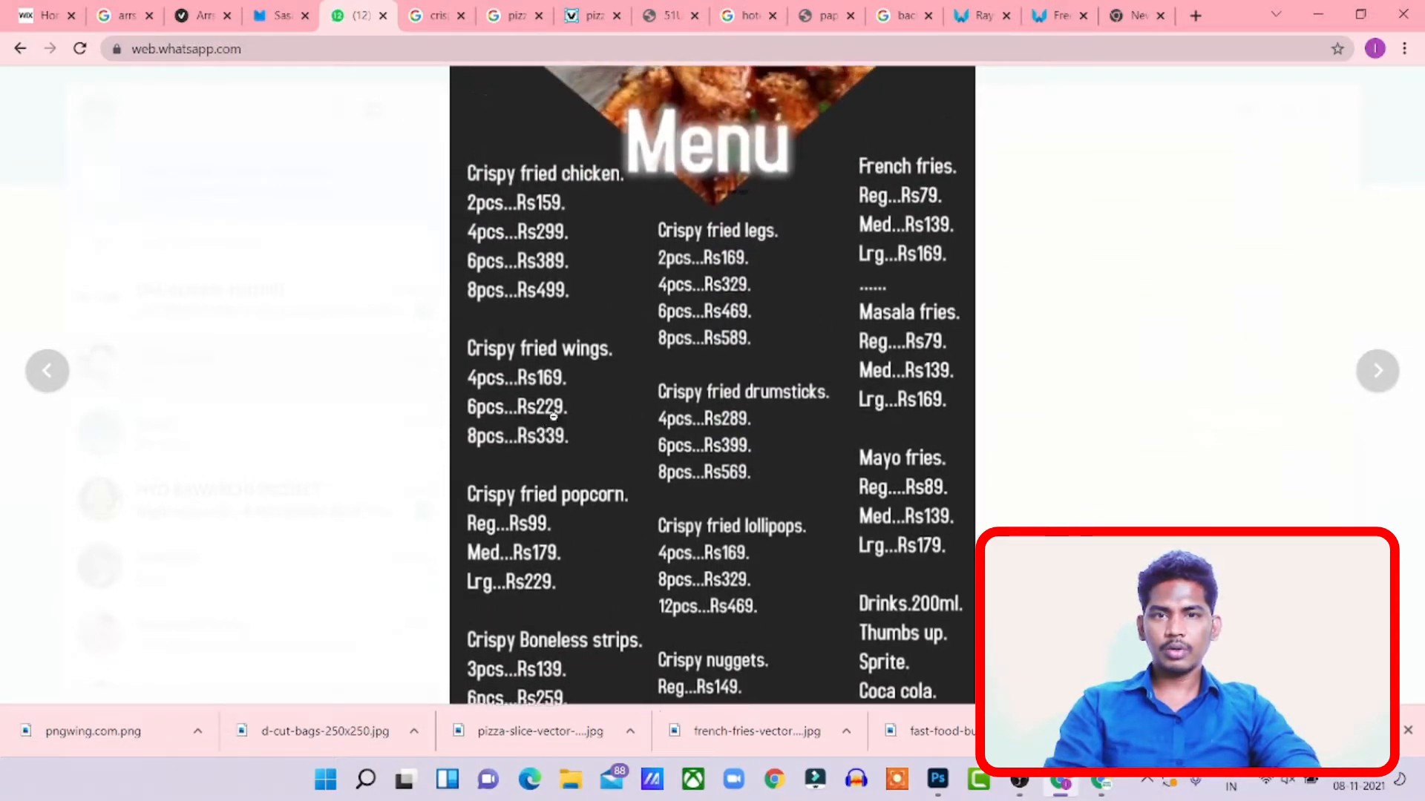
{"action": "left_click", "coordinate": [1071, 357]}
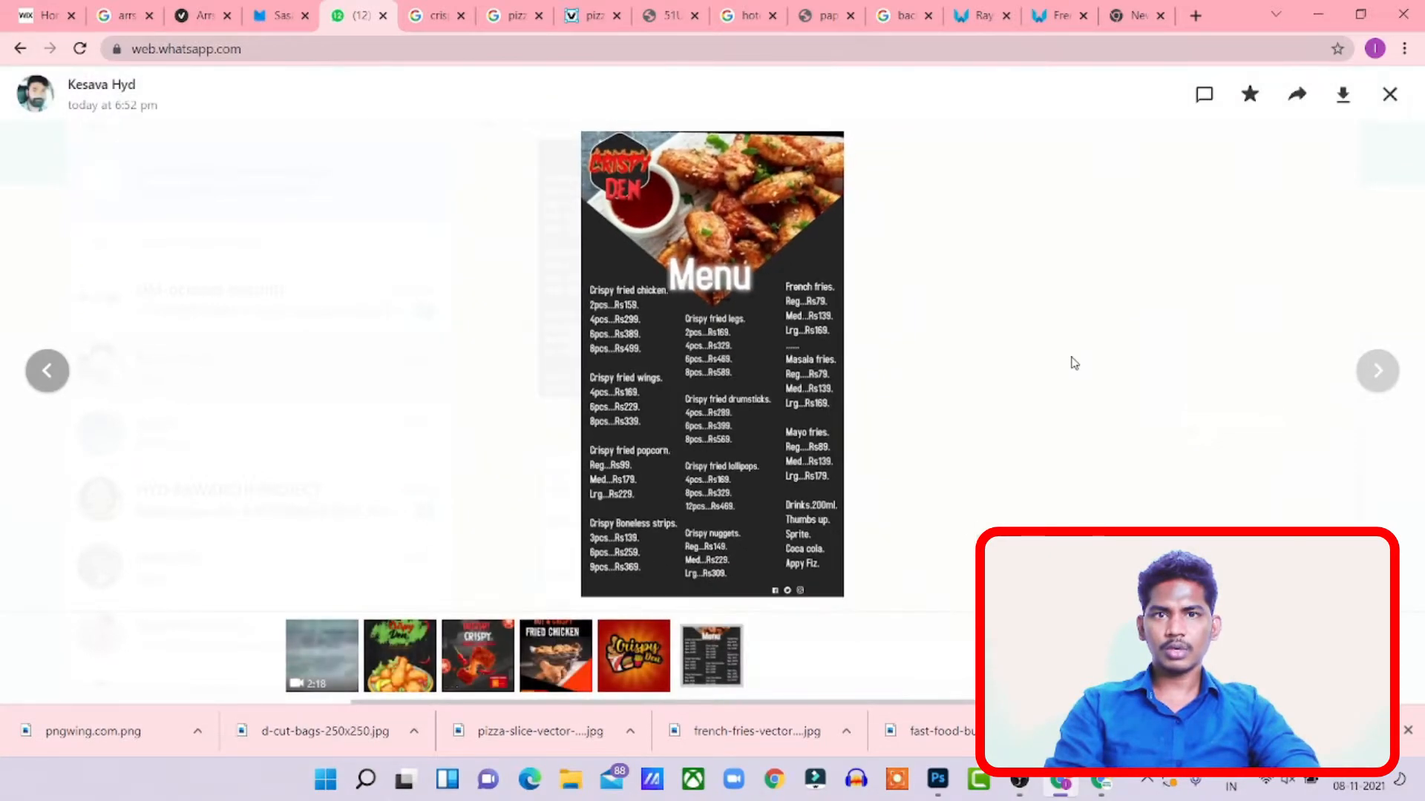
{"action": "left_click", "coordinate": [1017, 388]}
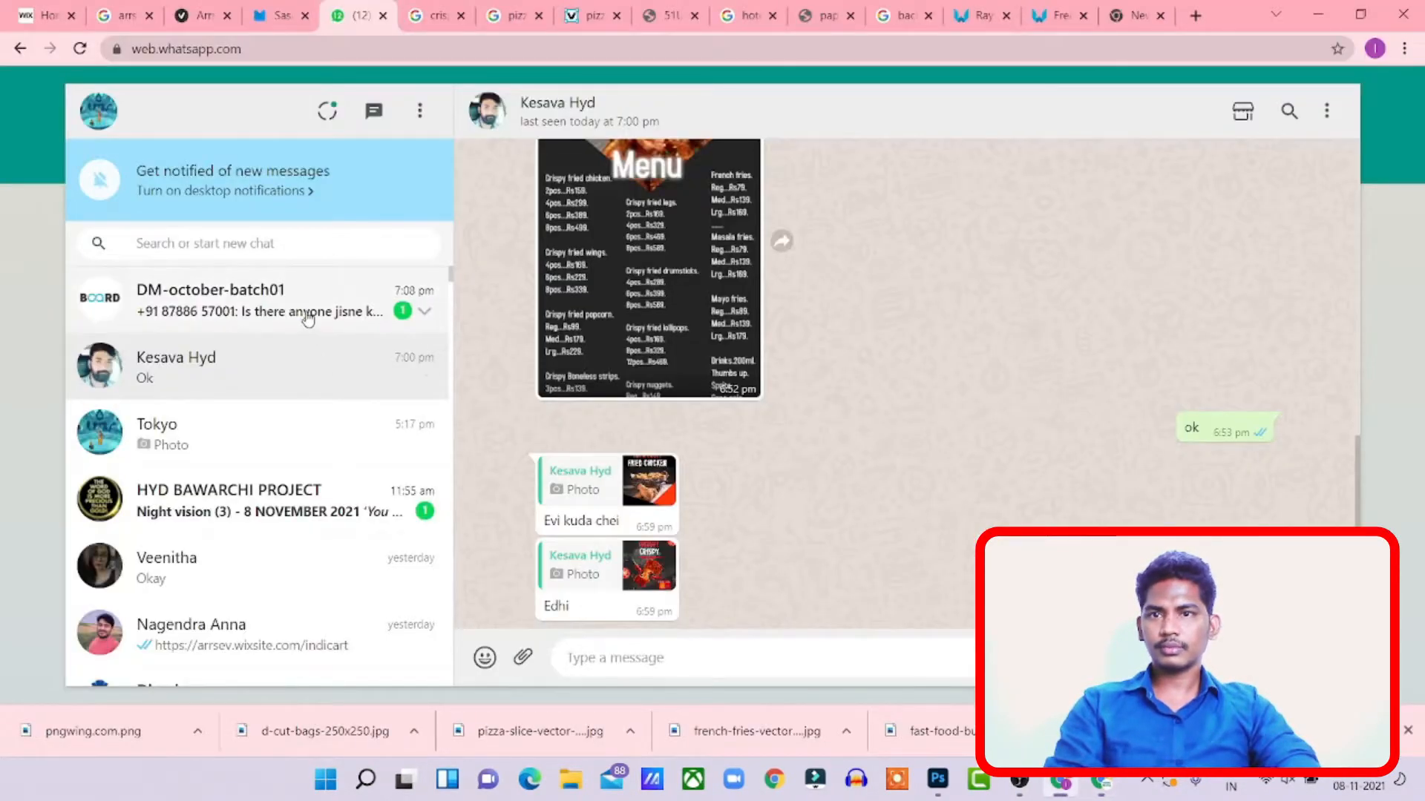
- Check the unread group chat, return to the client's chat and examine the enlarged menu image again
{"action": "left_click", "coordinate": [300, 308]}
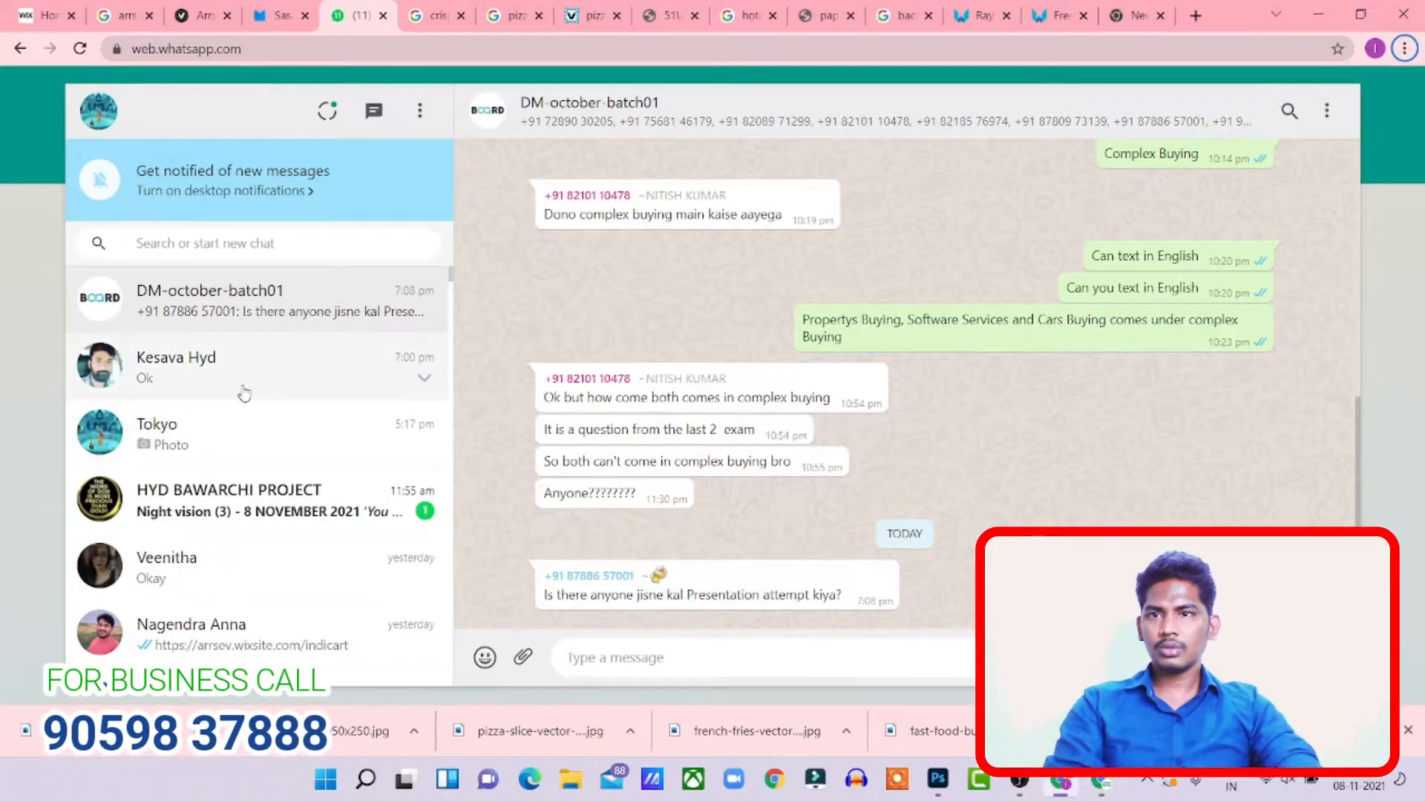
{"action": "left_click", "coordinate": [223, 363]}
{"action": "left_click", "coordinate": [646, 390]}
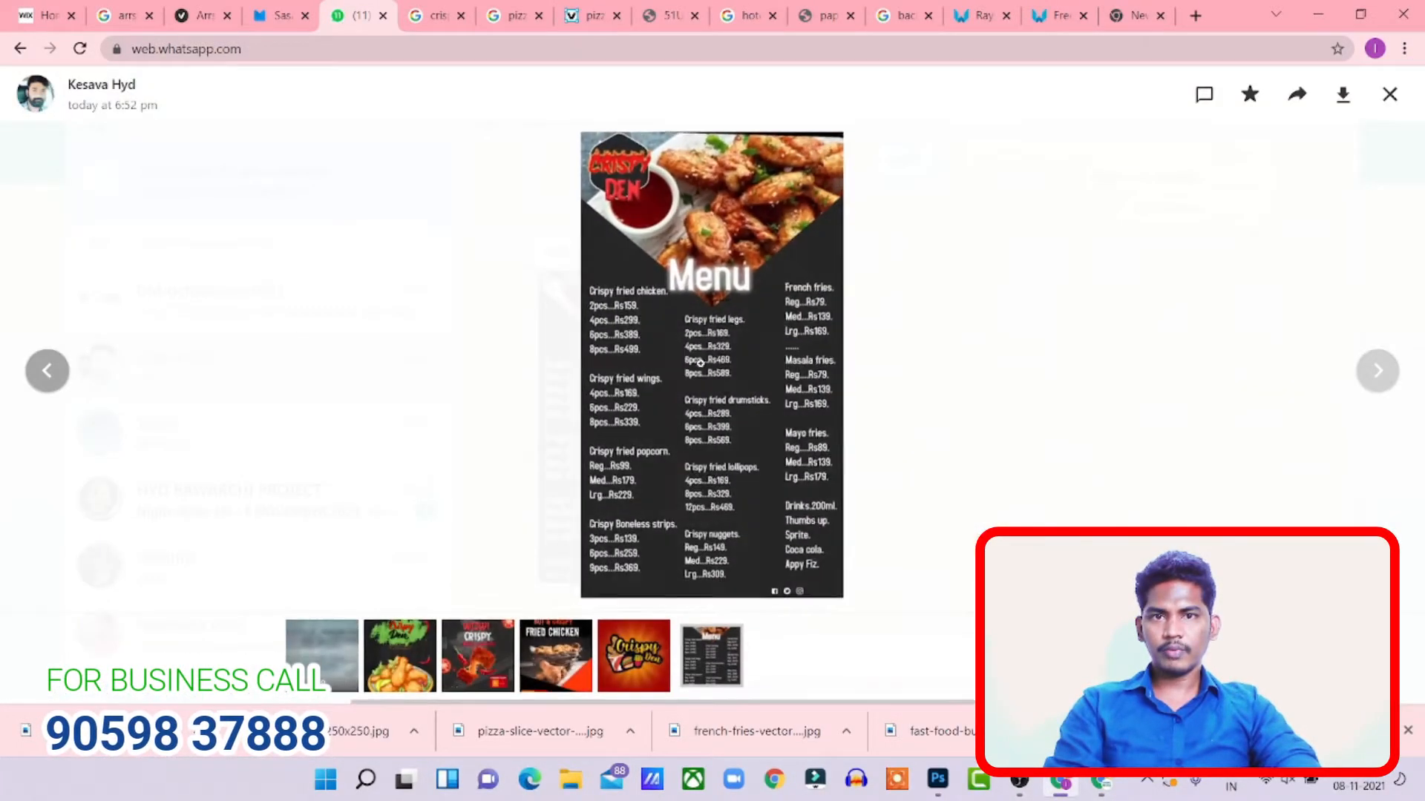
{"action": "left_click", "coordinate": [702, 421]}
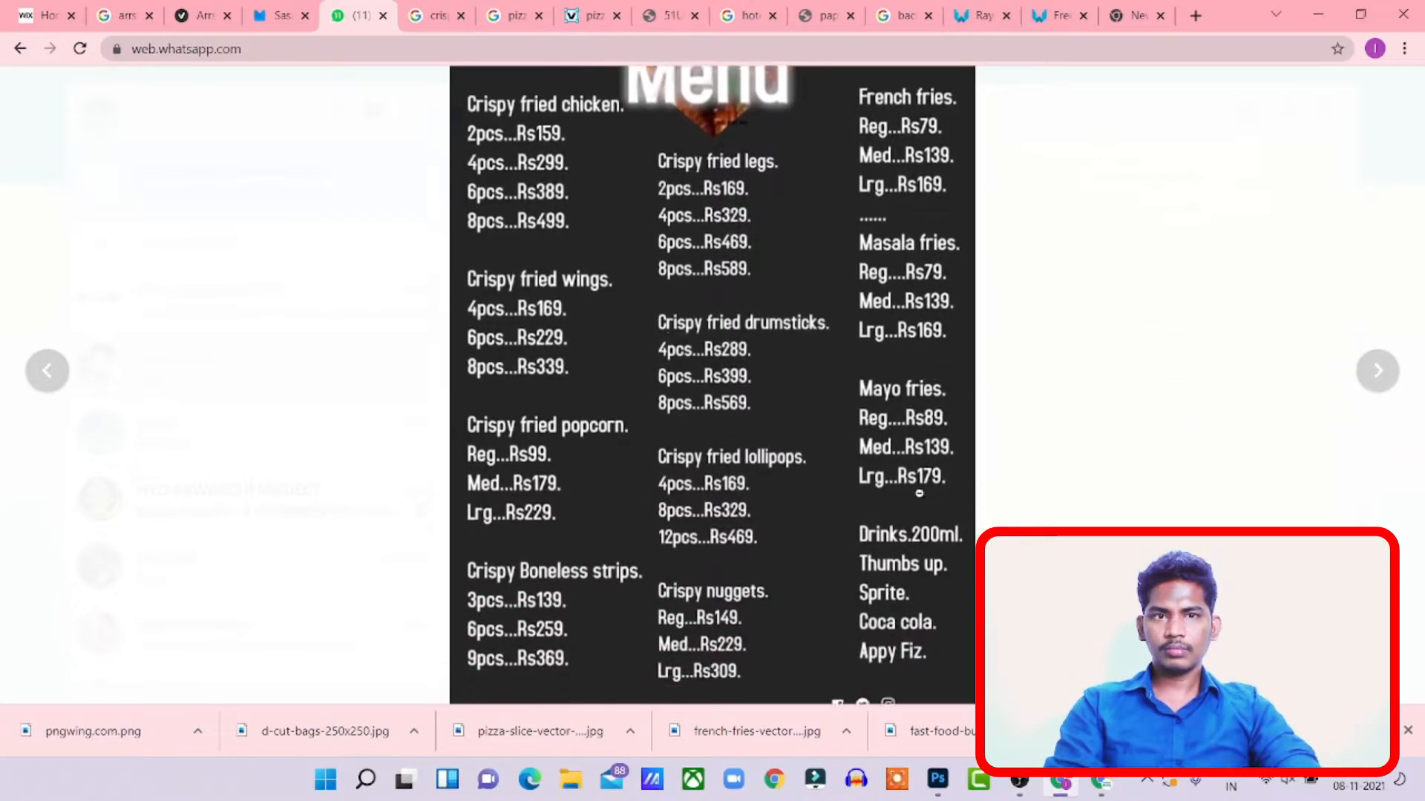
{"action": "left_click", "coordinate": [1106, 498]}
{"action": "left_click", "coordinate": [1110, 499]}
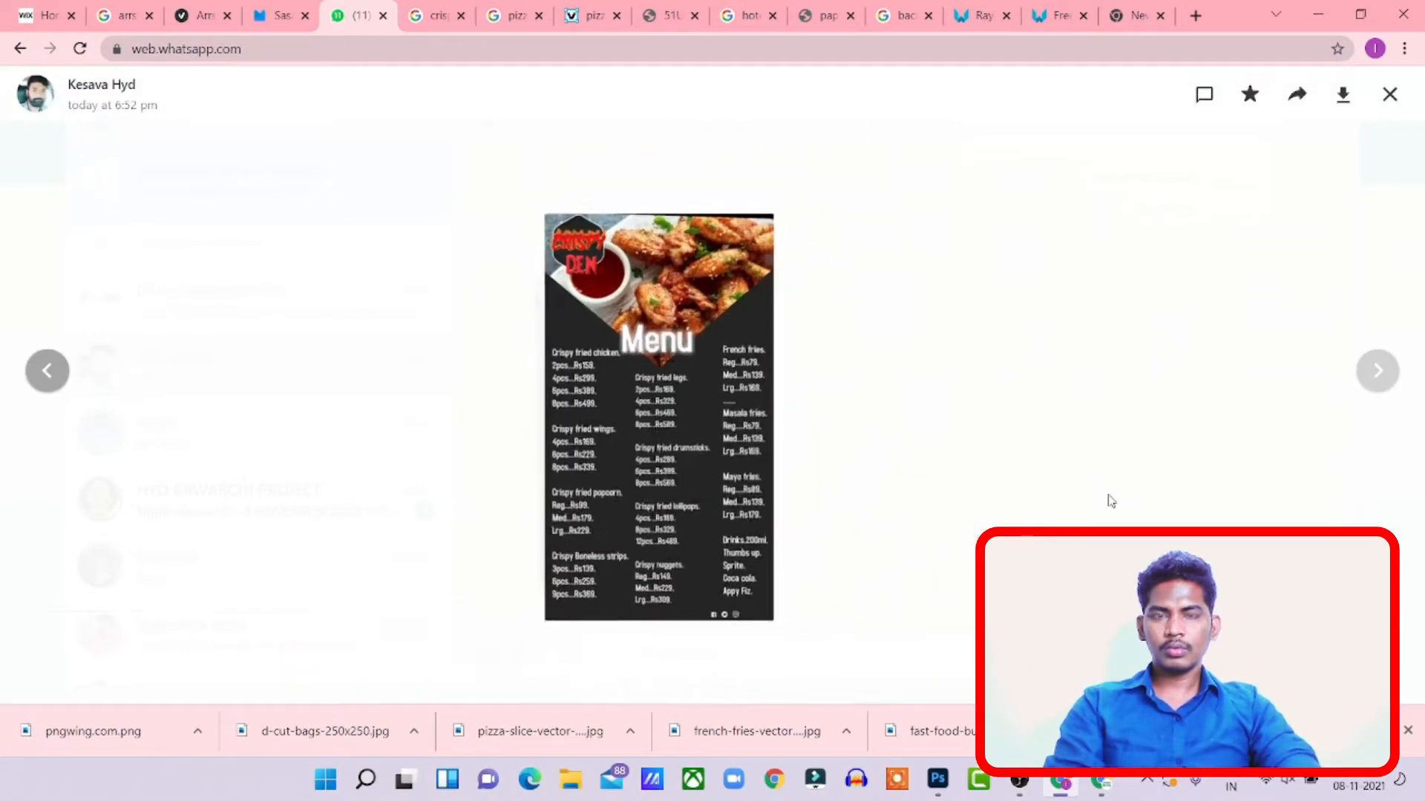
- Return to the fast food banner vector results and preview the dark three-panel Fast Food banners among the related images
{"action": "key", "text": "alt+Tab"}
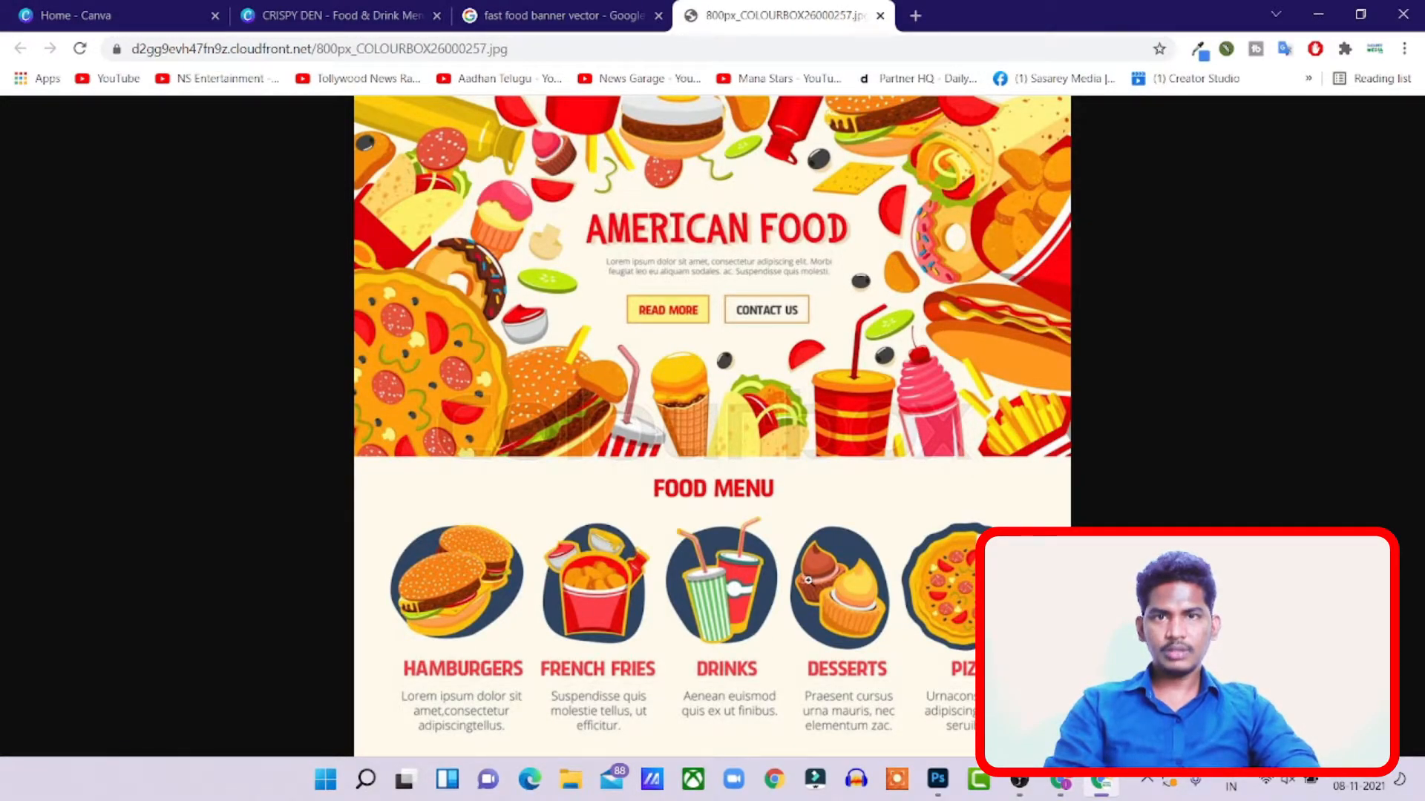
{"action": "left_click", "coordinate": [568, 14]}
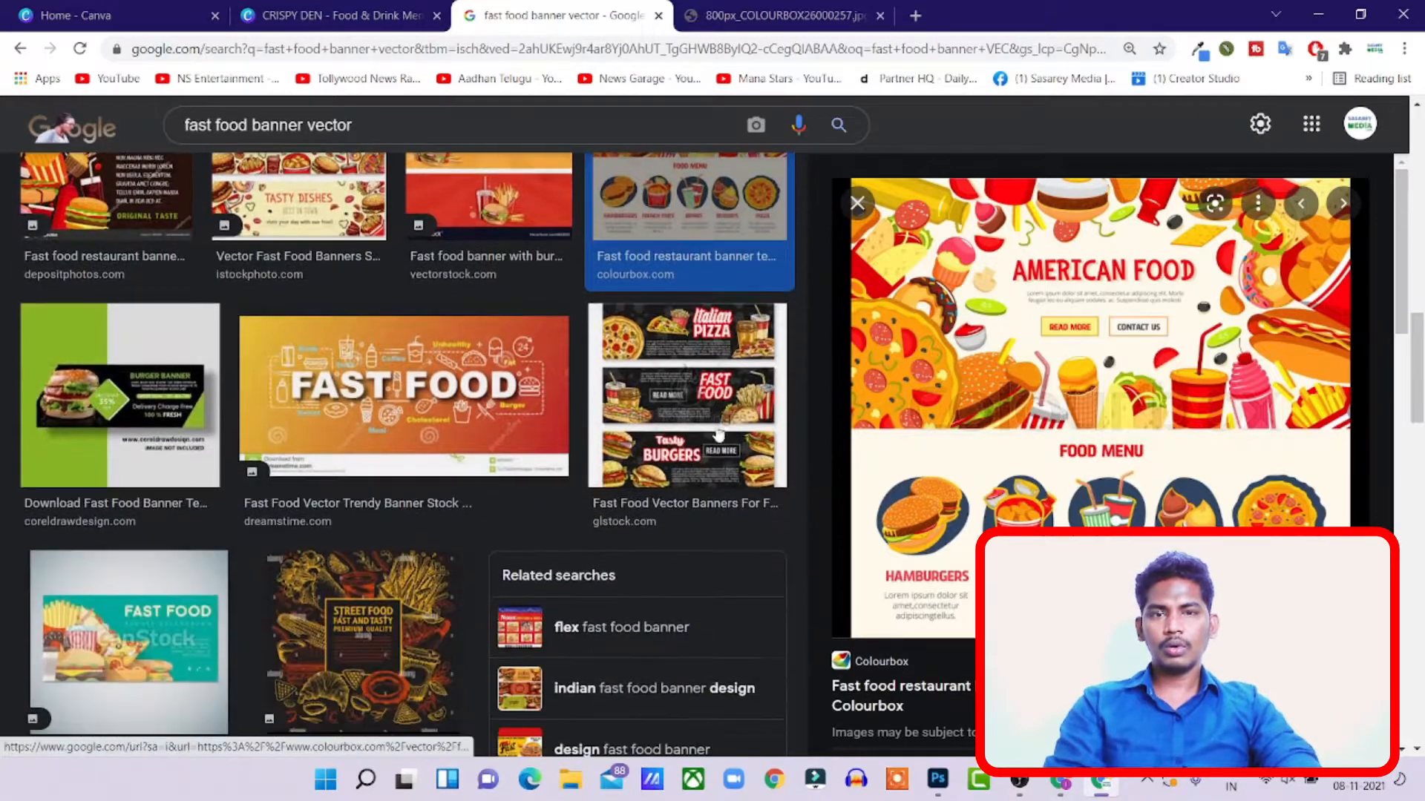
{"action": "left_click", "coordinate": [721, 412]}
{"action": "scroll", "coordinate": [1204, 411], "scroll_direction": "down", "scroll_amount": 5}
{"action": "scroll", "coordinate": [1204, 412], "scroll_direction": "down", "scroll_amount": 5}
{"action": "left_click", "coordinate": [1190, 408]}
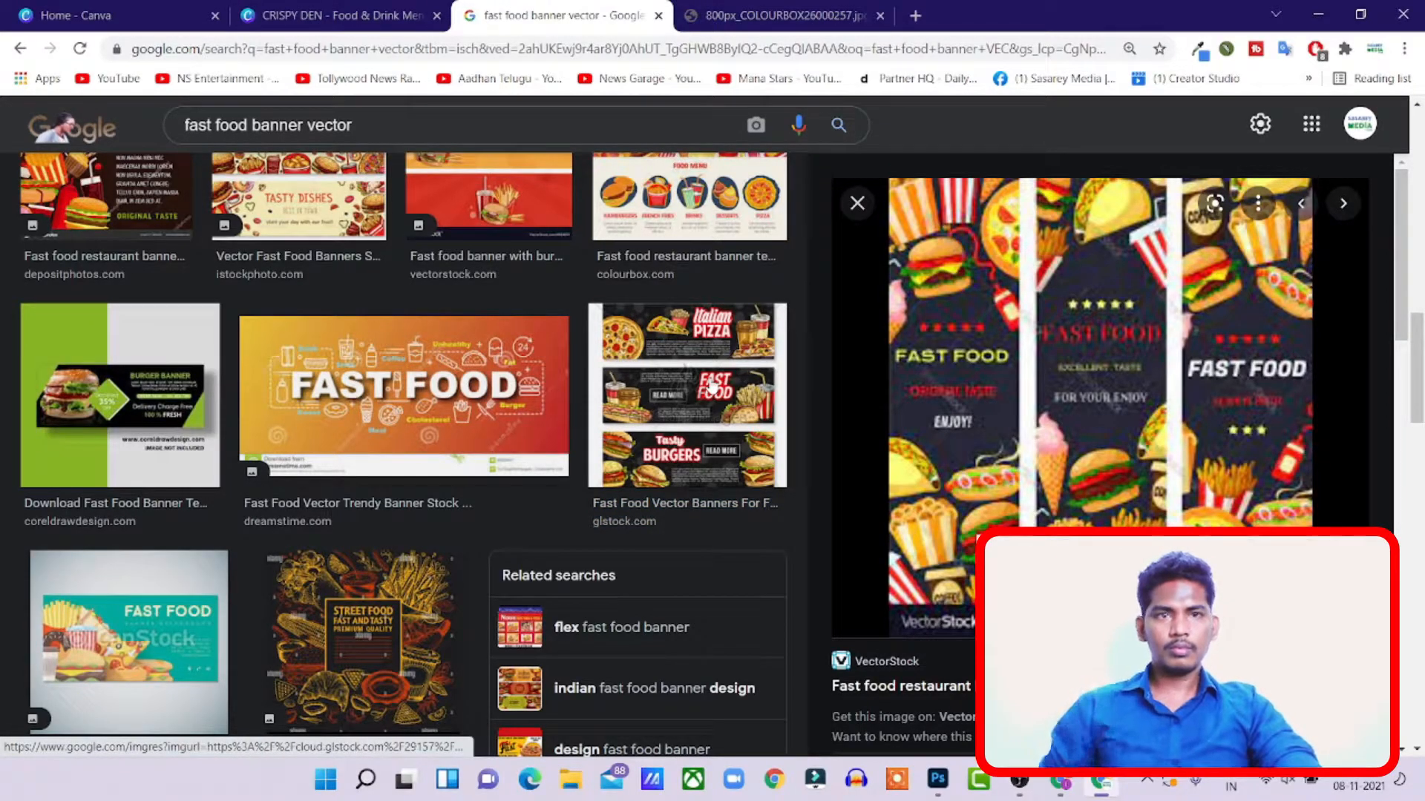
- Browse further results and preview the teal and black vertical banners, the coffee, burger and pizza set and the red Food Background design
{"action": "scroll", "coordinate": [289, 467], "scroll_direction": "down", "scroll_amount": 6}
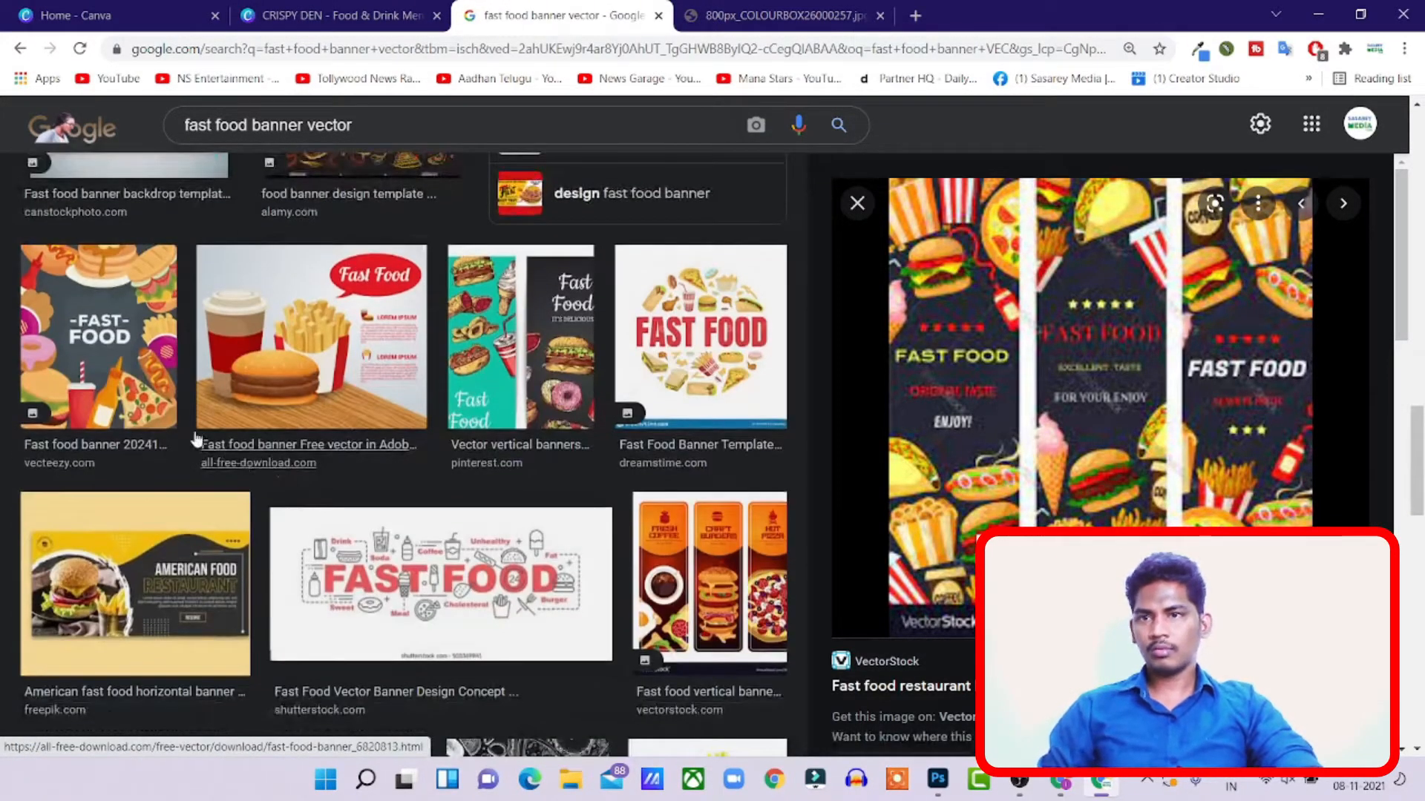
{"action": "left_click", "coordinate": [517, 337]}
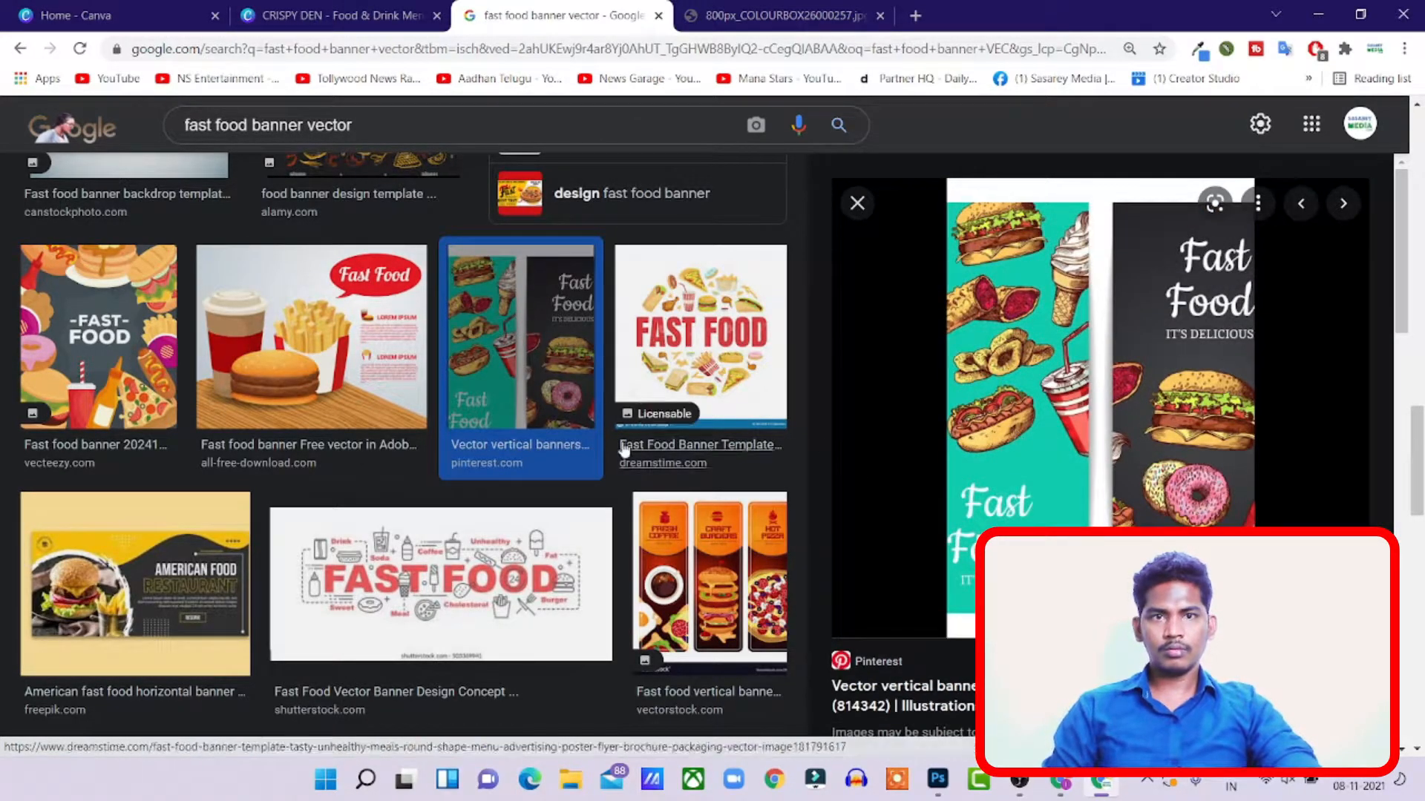
{"action": "scroll", "coordinate": [542, 400], "scroll_direction": "down", "scroll_amount": 3}
{"action": "left_click", "coordinate": [690, 400]}
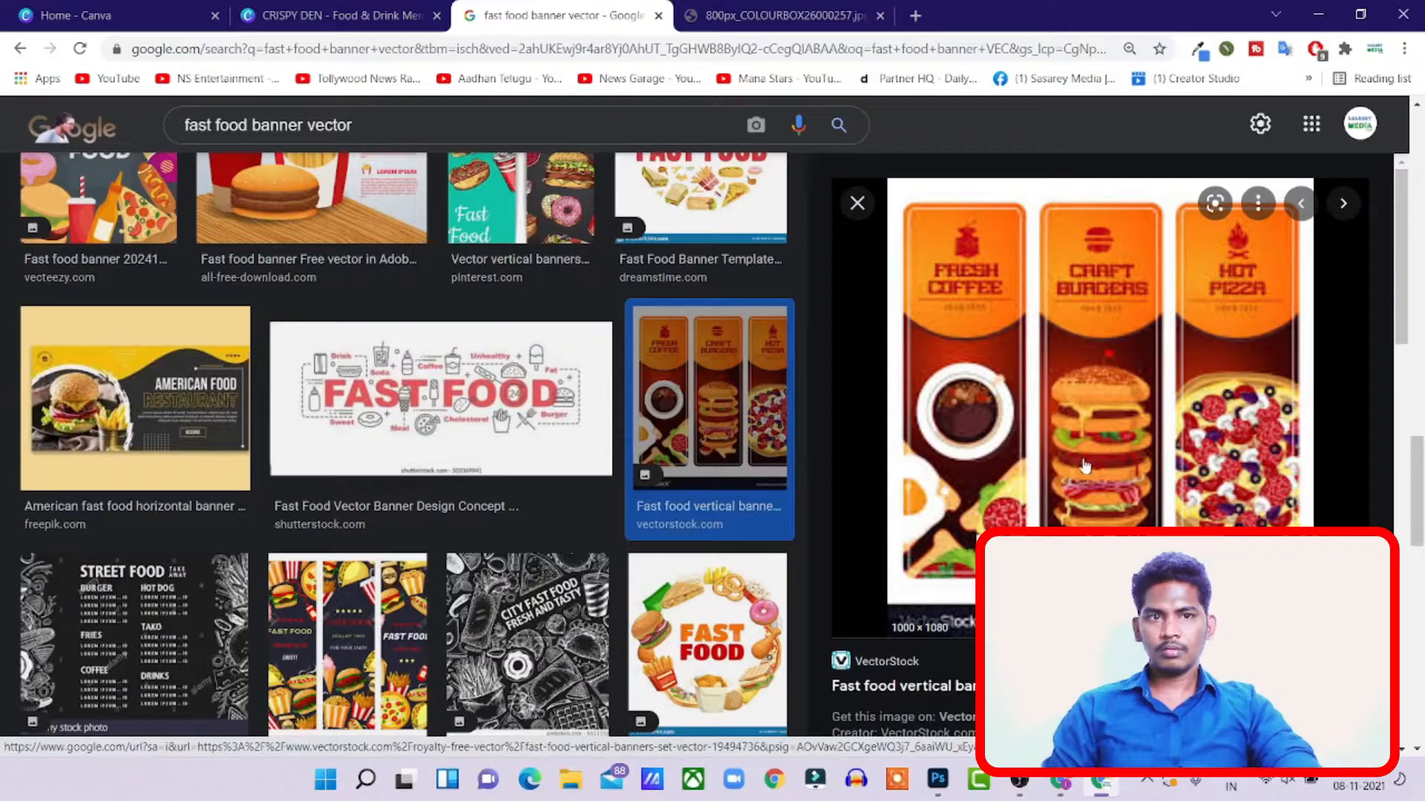
{"action": "scroll", "coordinate": [450, 504], "scroll_direction": "down", "scroll_amount": 5}
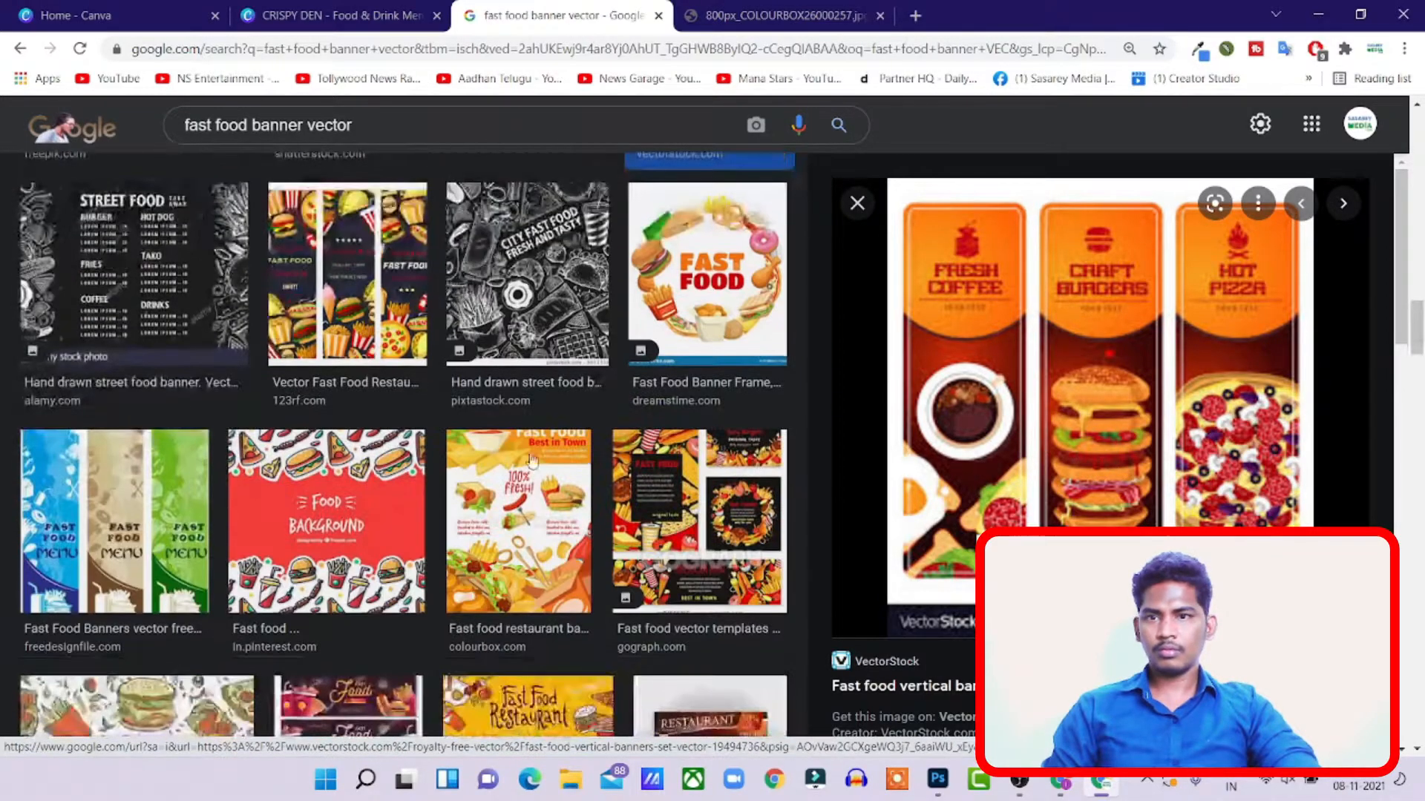
{"action": "left_click", "coordinate": [362, 536]}
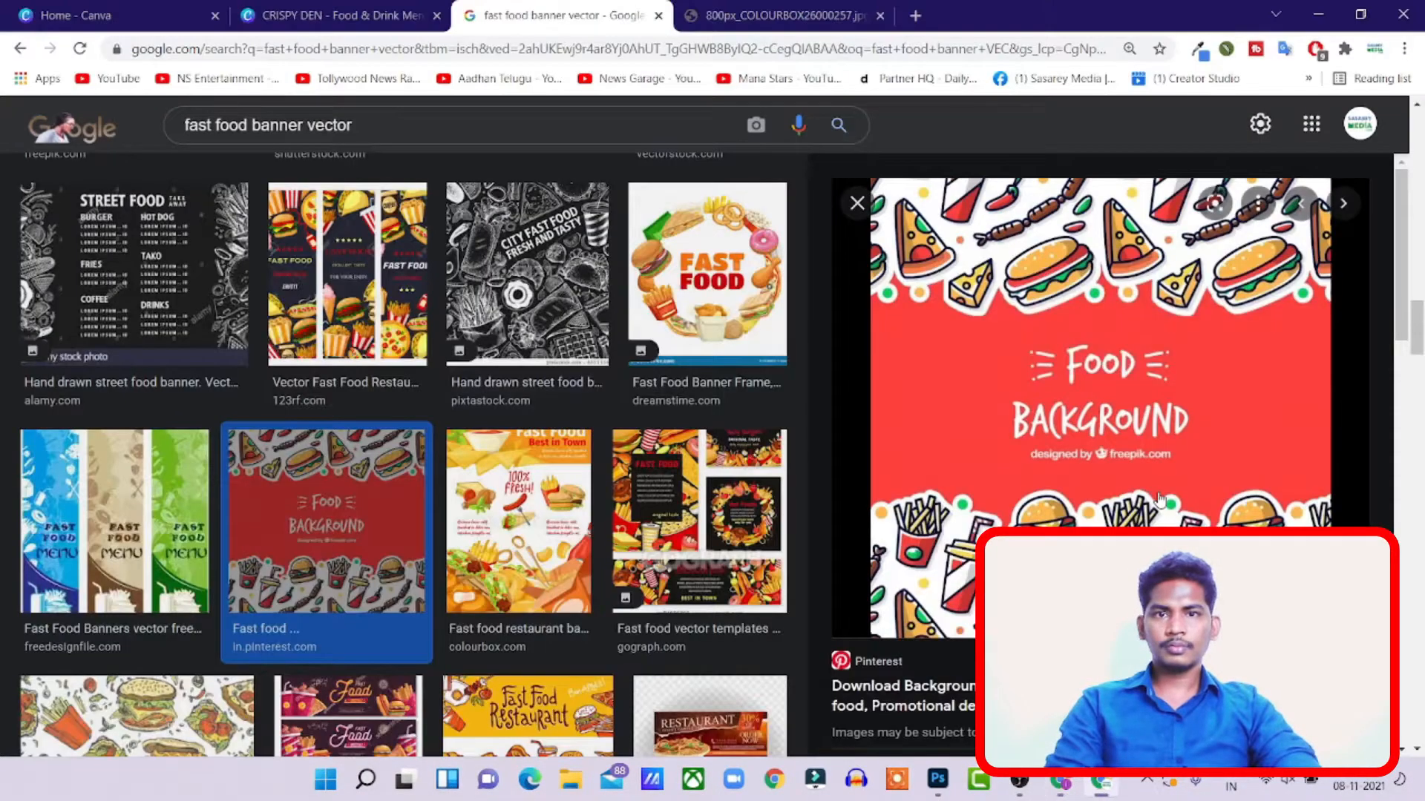
- Open the orange Fast Food Best in Town poster from the image results at full size and save it to the computer
{"action": "left_click", "coordinate": [544, 504]}
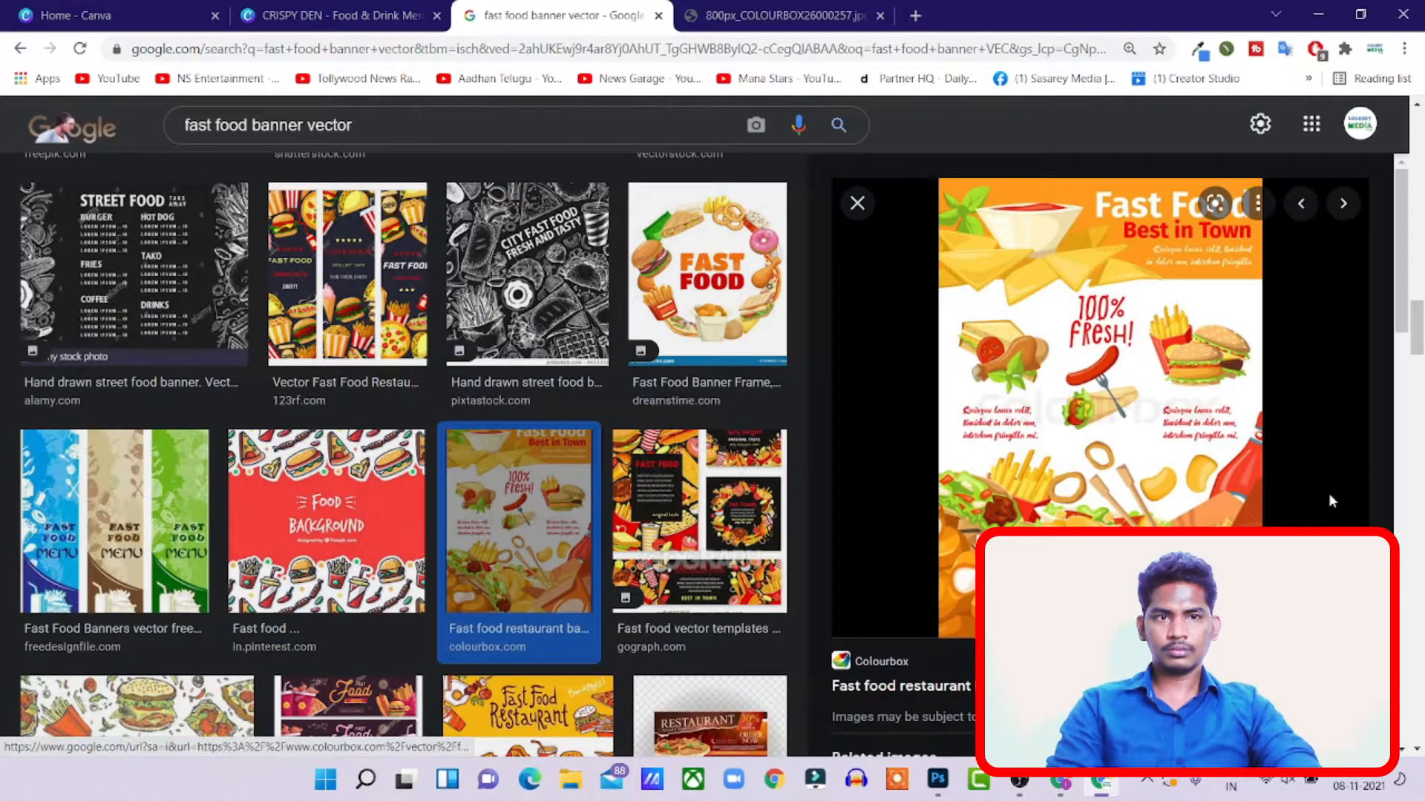
{"action": "right_click", "coordinate": [1117, 327]}
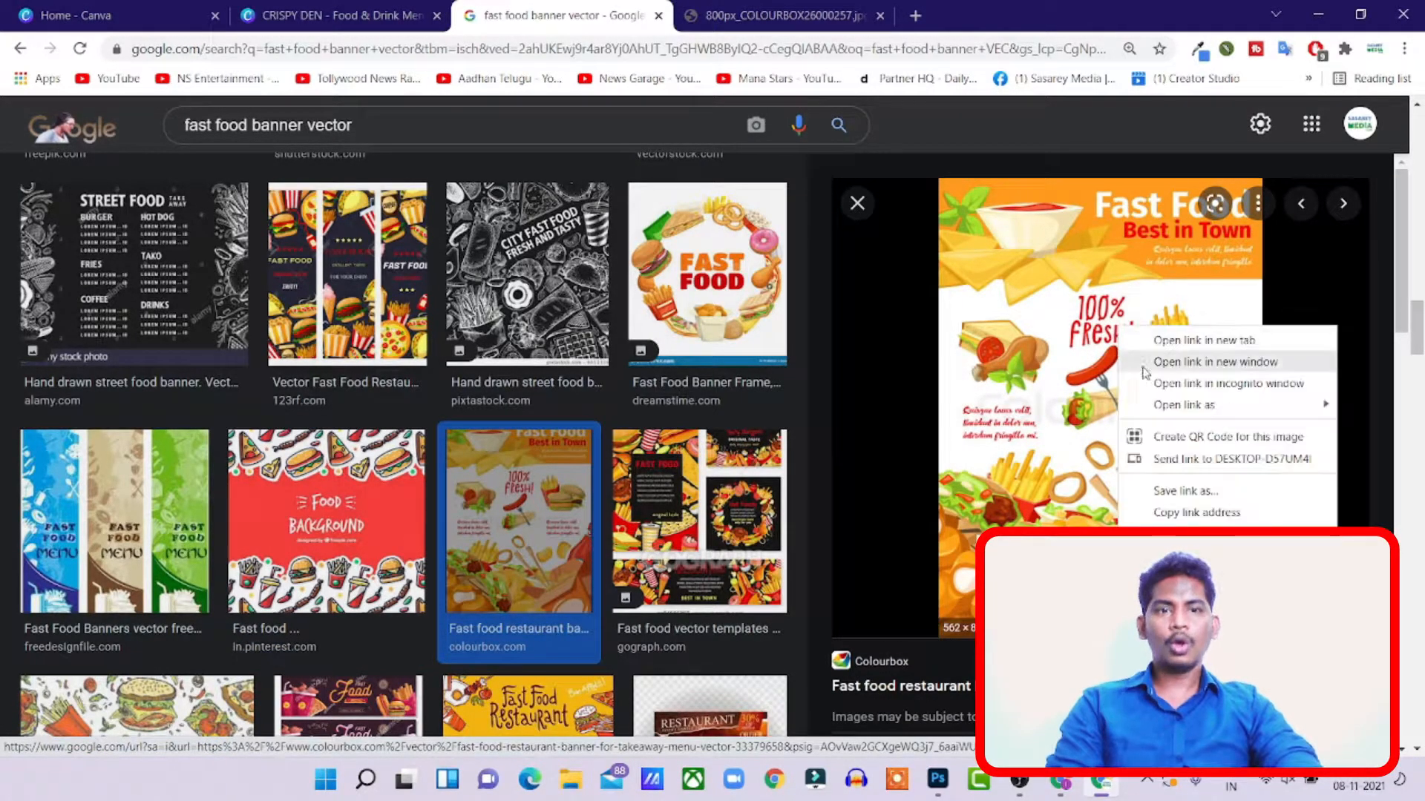
{"action": "left_click", "coordinate": [1165, 420]}
{"action": "left_click", "coordinate": [946, 21]}
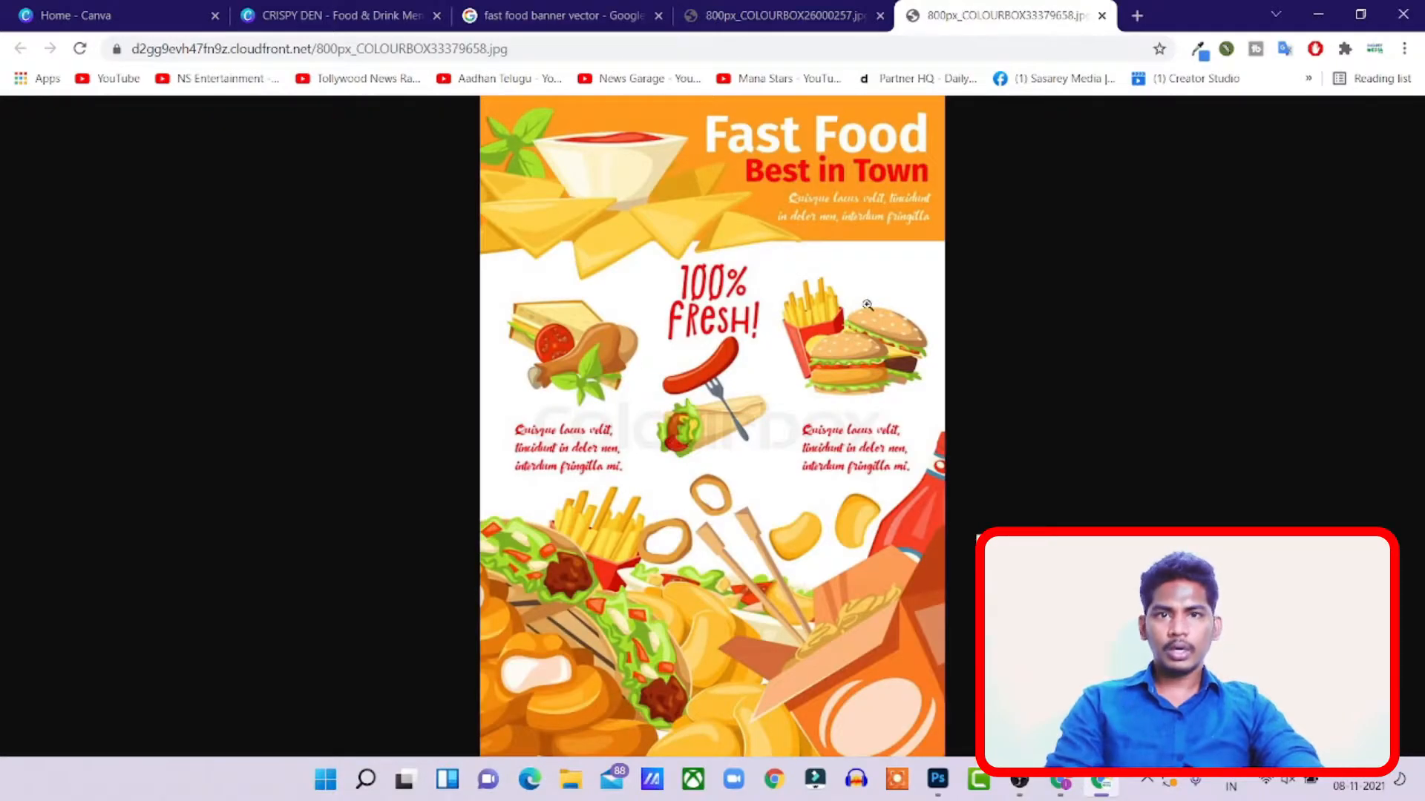
{"action": "right_click", "coordinate": [750, 270]}
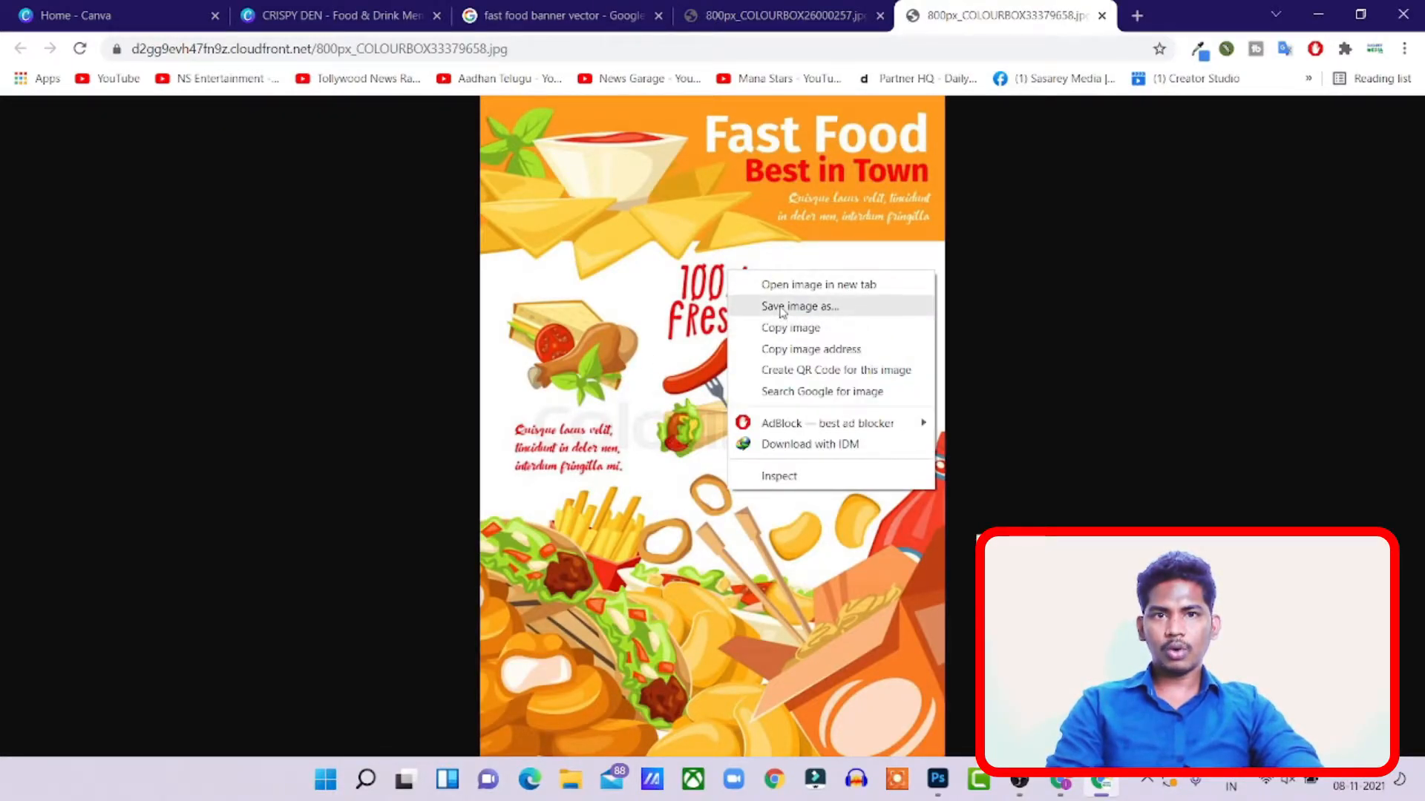
{"action": "left_click", "coordinate": [766, 305]}
{"action": "left_click", "coordinate": [924, 661]}
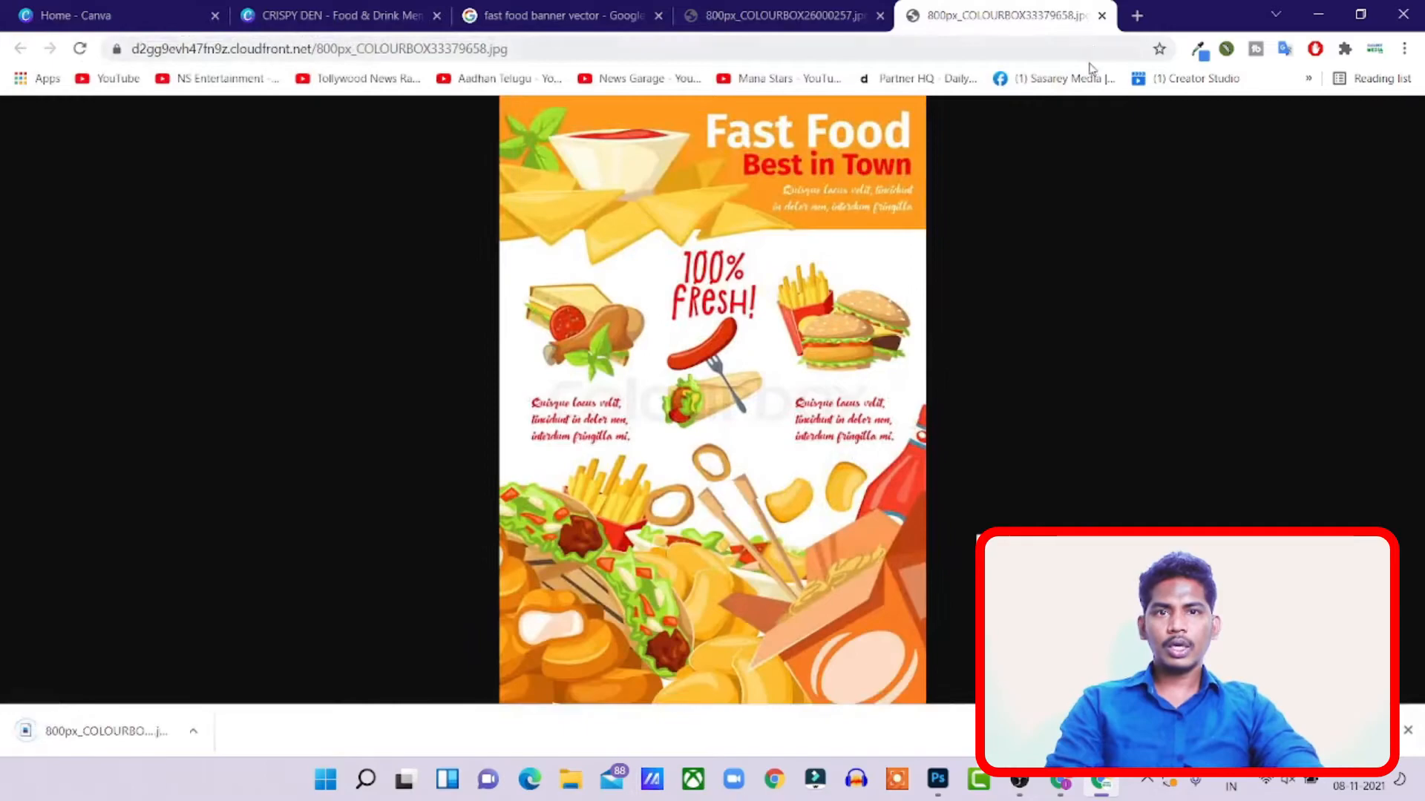
- Switch to Photoshop and create a transparent 1300 x 1301 px document at 72 ppi in RGB colour
{"action": "left_click", "coordinate": [937, 779]}
{"action": "left_click", "coordinate": [40, 11]}
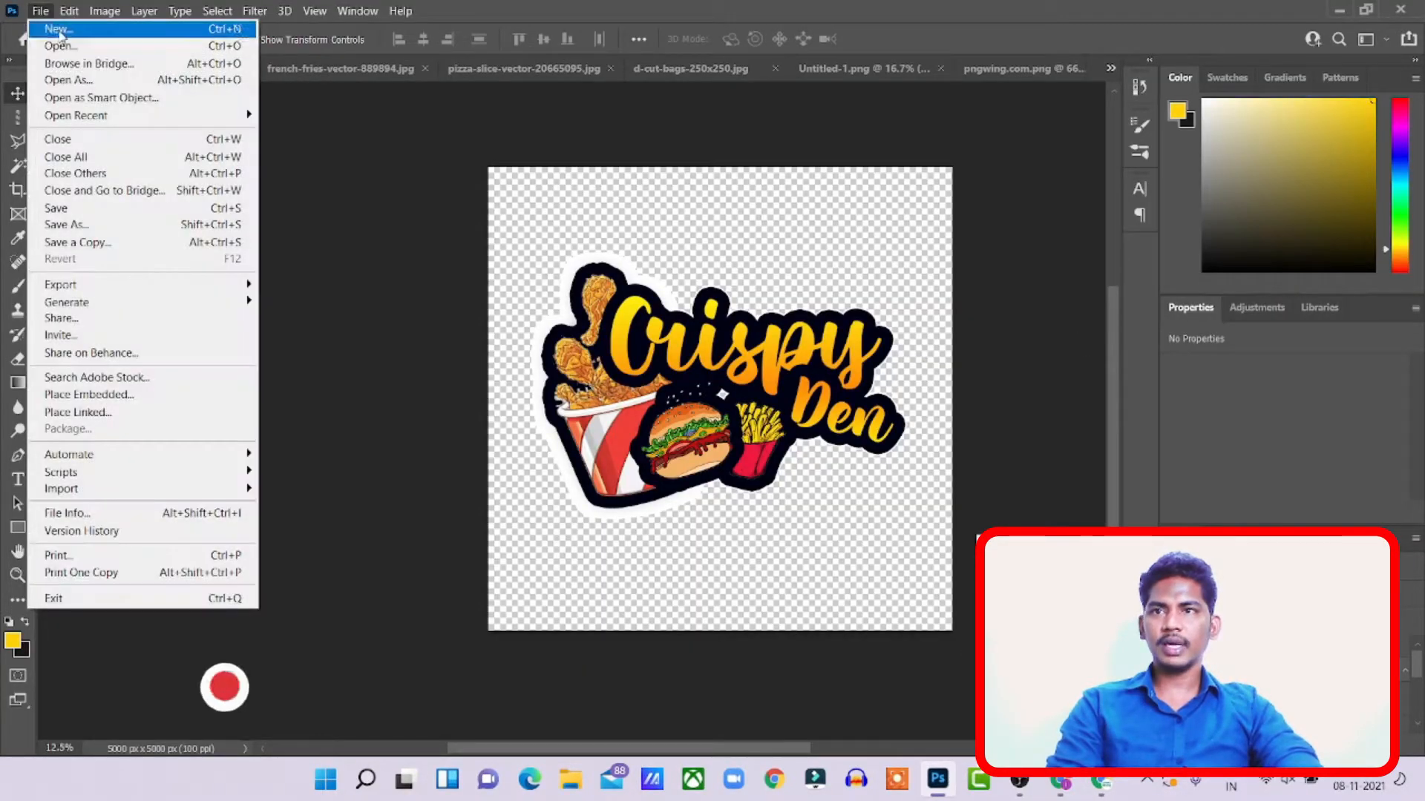
{"action": "left_click", "coordinate": [45, 23]}
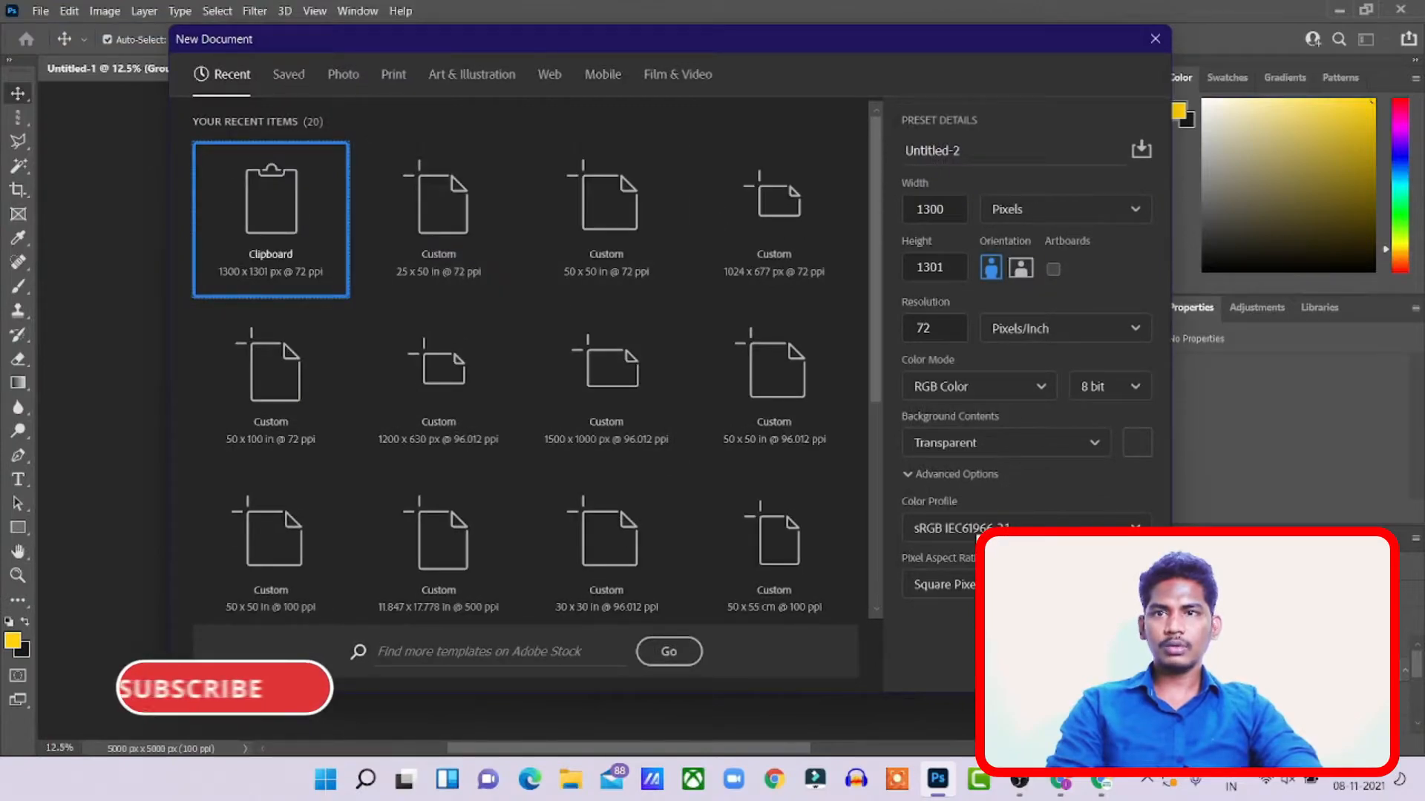
{"action": "left_click", "coordinate": [1035, 662]}
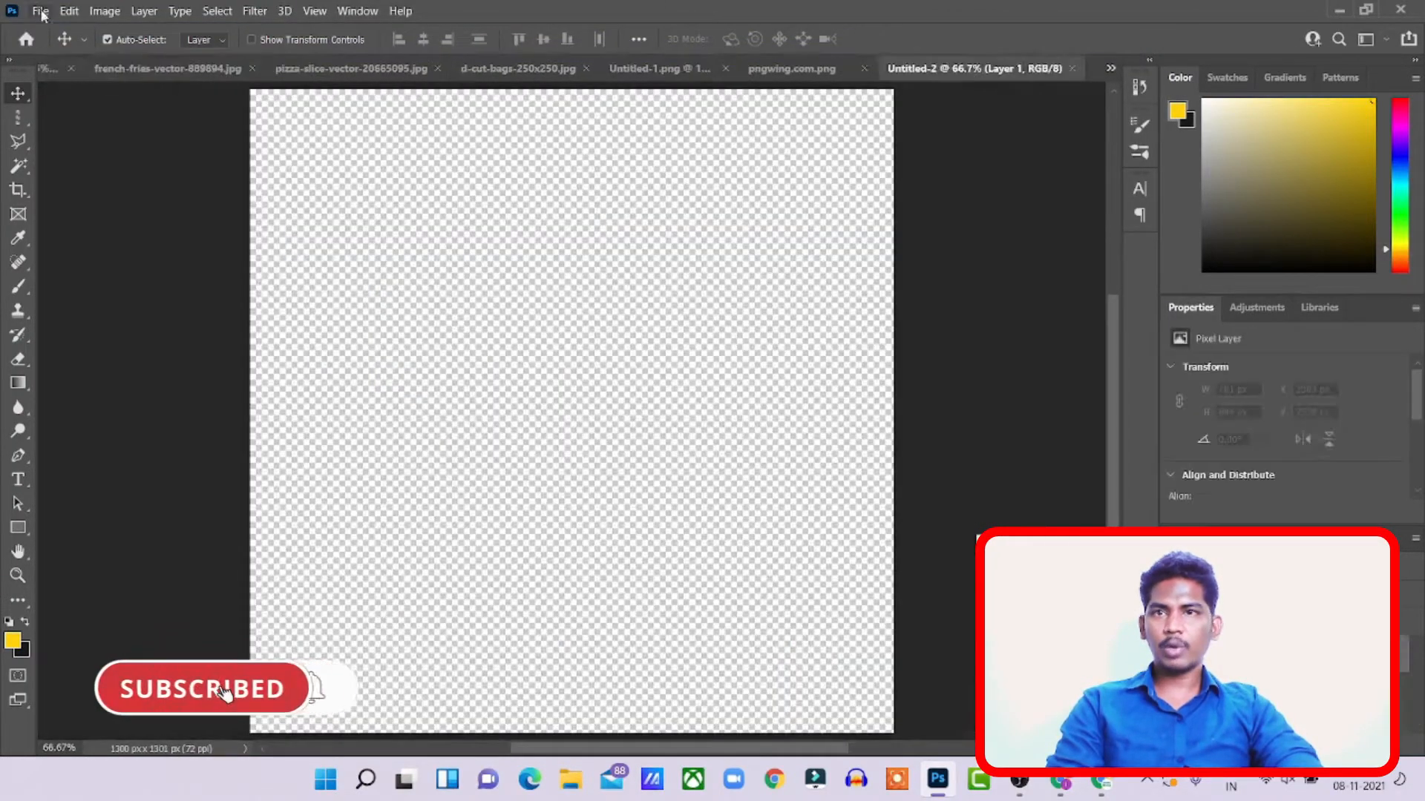
{"action": "key", "text": "ctrl+minus"}
{"action": "key", "text": "ctrl+minus"}
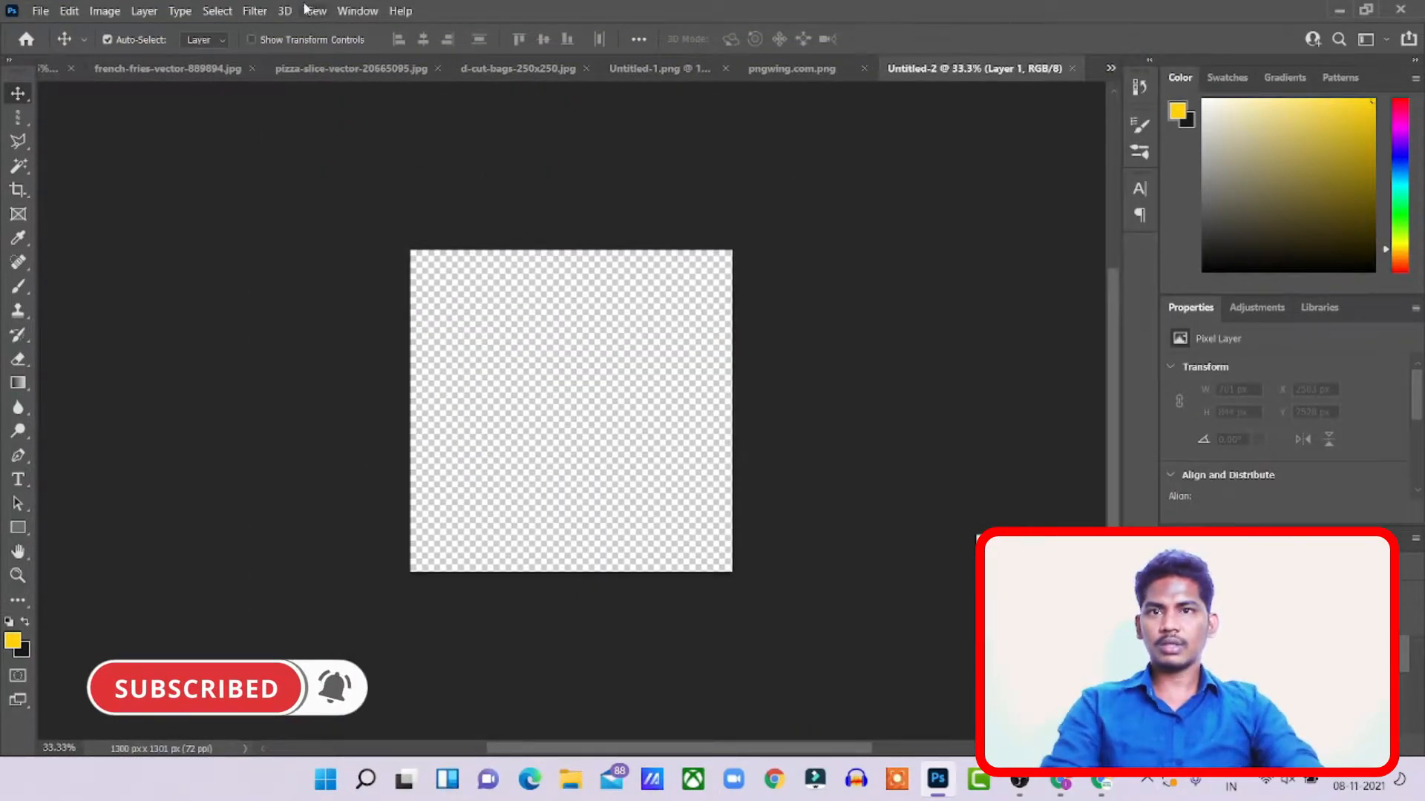
- Open the downloaded 800px_COLOURBOX33379658.jpg poster and select the whole image for copying
{"action": "left_click", "coordinate": [41, 10]}
{"action": "left_click", "coordinate": [59, 46]}
{"action": "left_click", "coordinate": [201, 177]}
{"action": "left_click", "coordinate": [782, 565]}
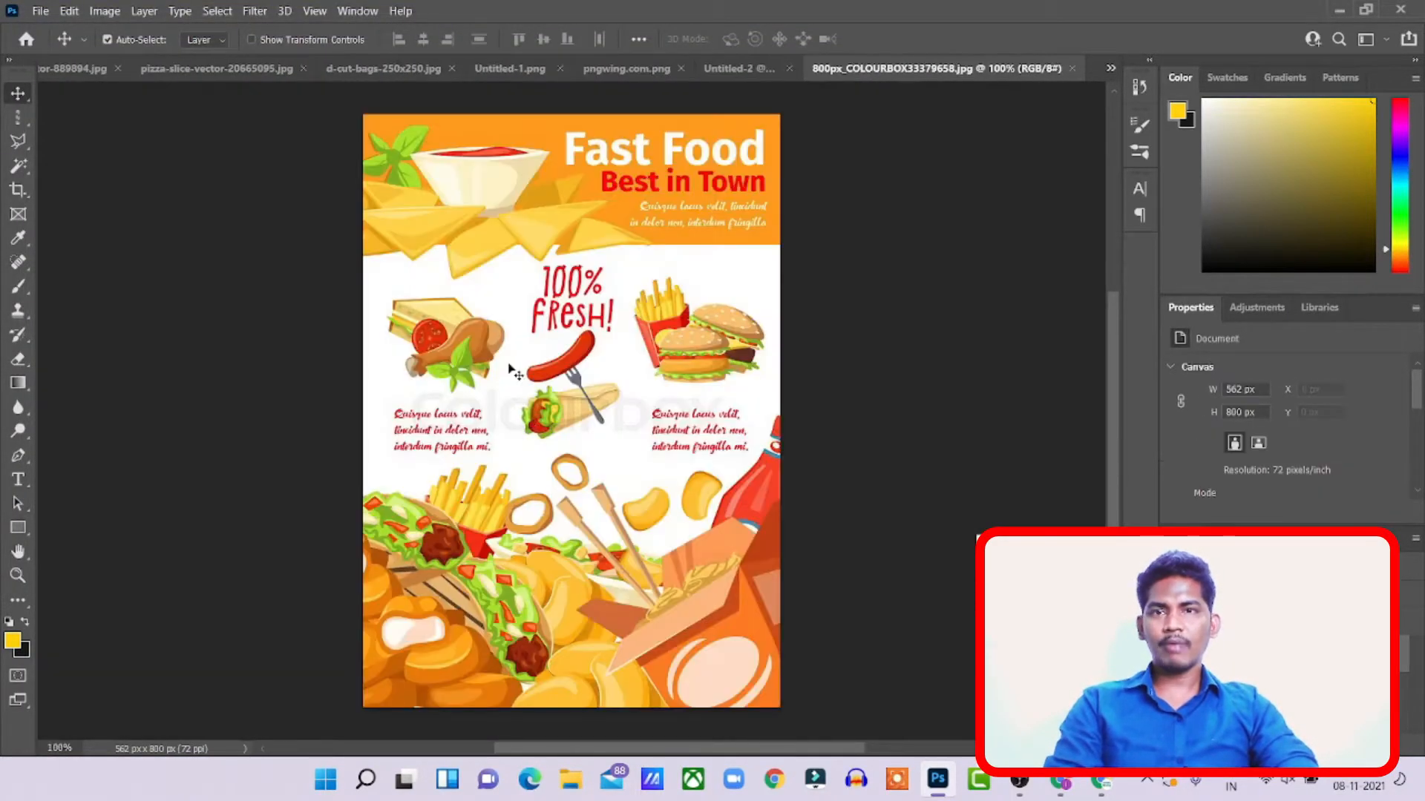
{"action": "key", "text": "ctrl+a"}
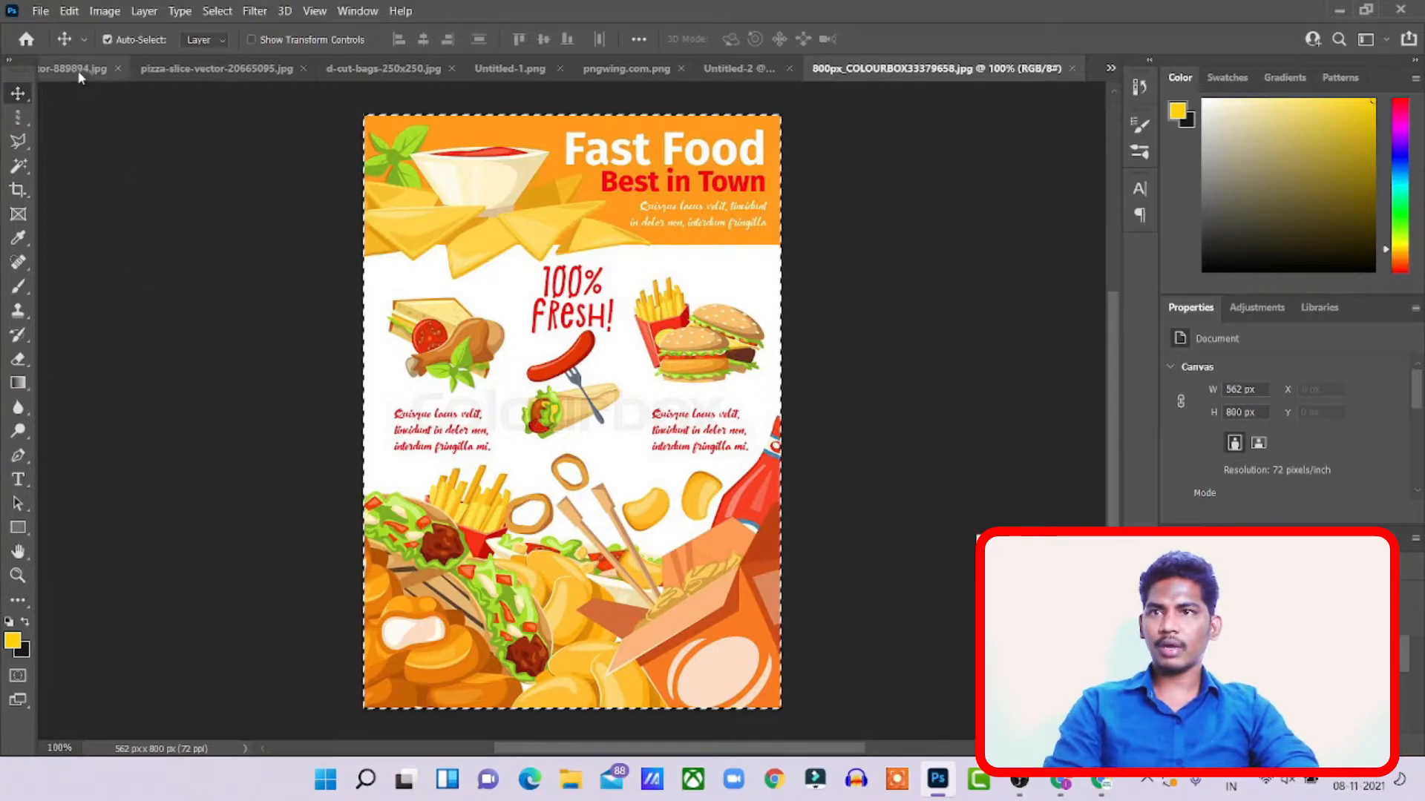
- Close the french-fries-vector document, check the pizza slice document and return to the Fast Food poster
{"action": "left_click", "coordinate": [78, 68]}
{"action": "left_click", "coordinate": [296, 68]}
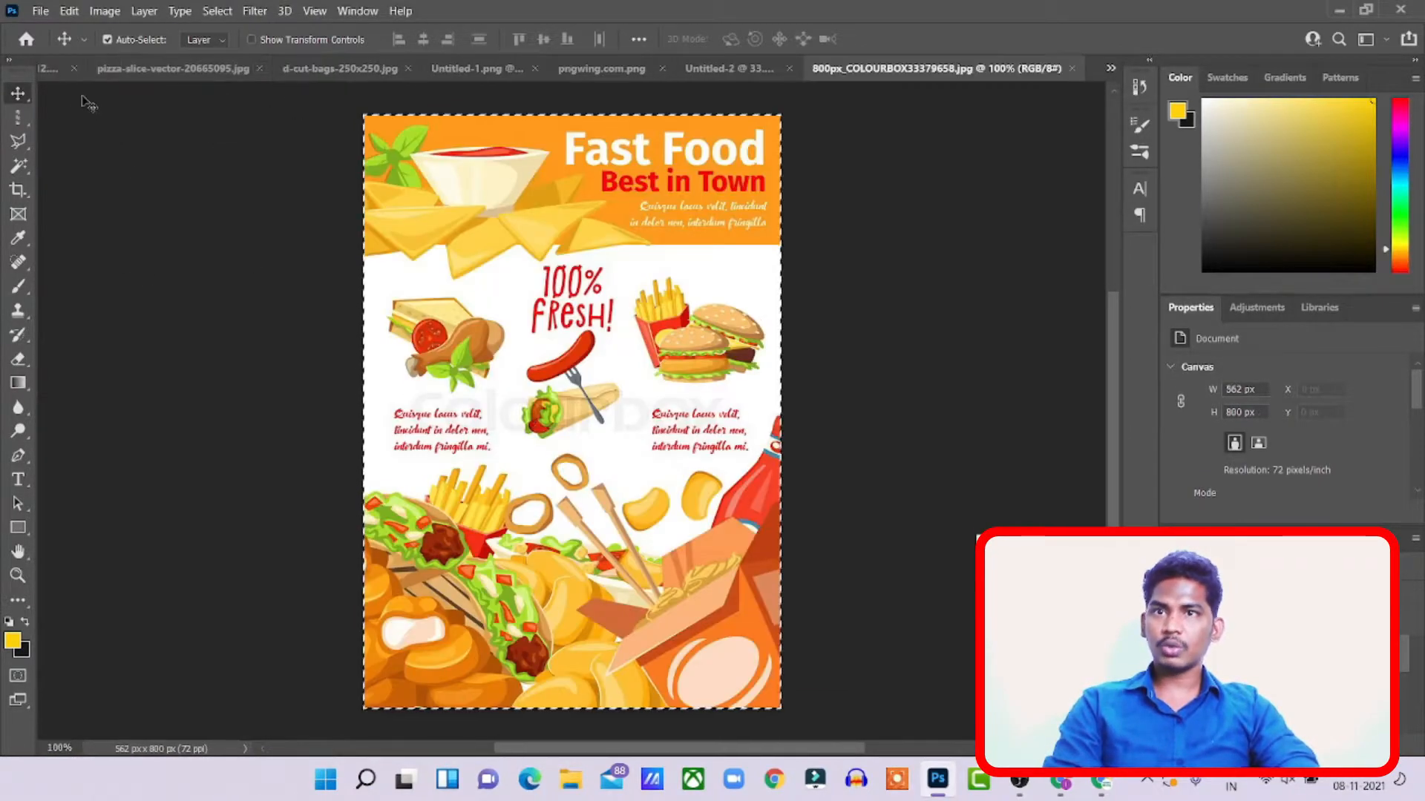
{"action": "key", "text": "ctrl+Tab"}
{"action": "left_click", "coordinate": [319, 71]}
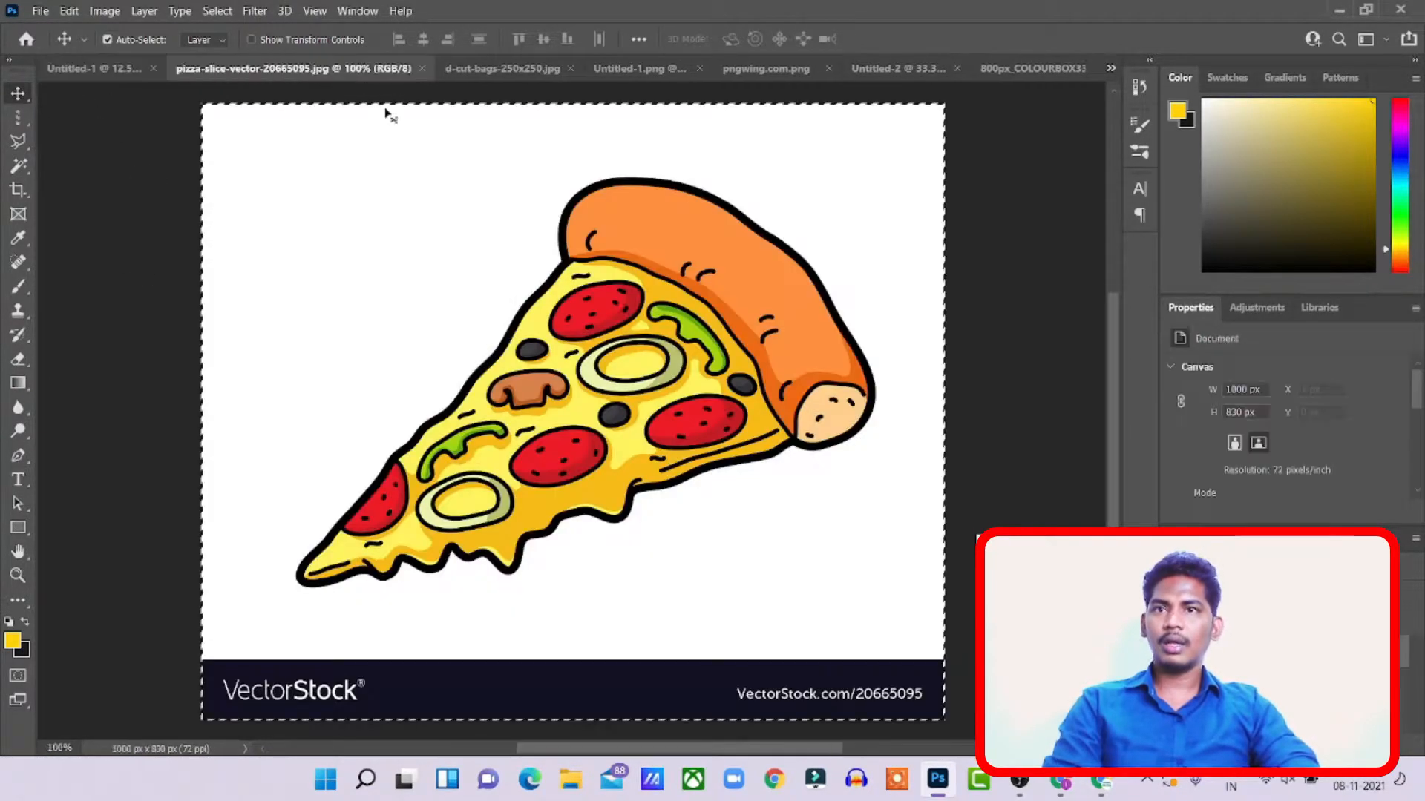
{"action": "left_click", "coordinate": [1023, 71]}
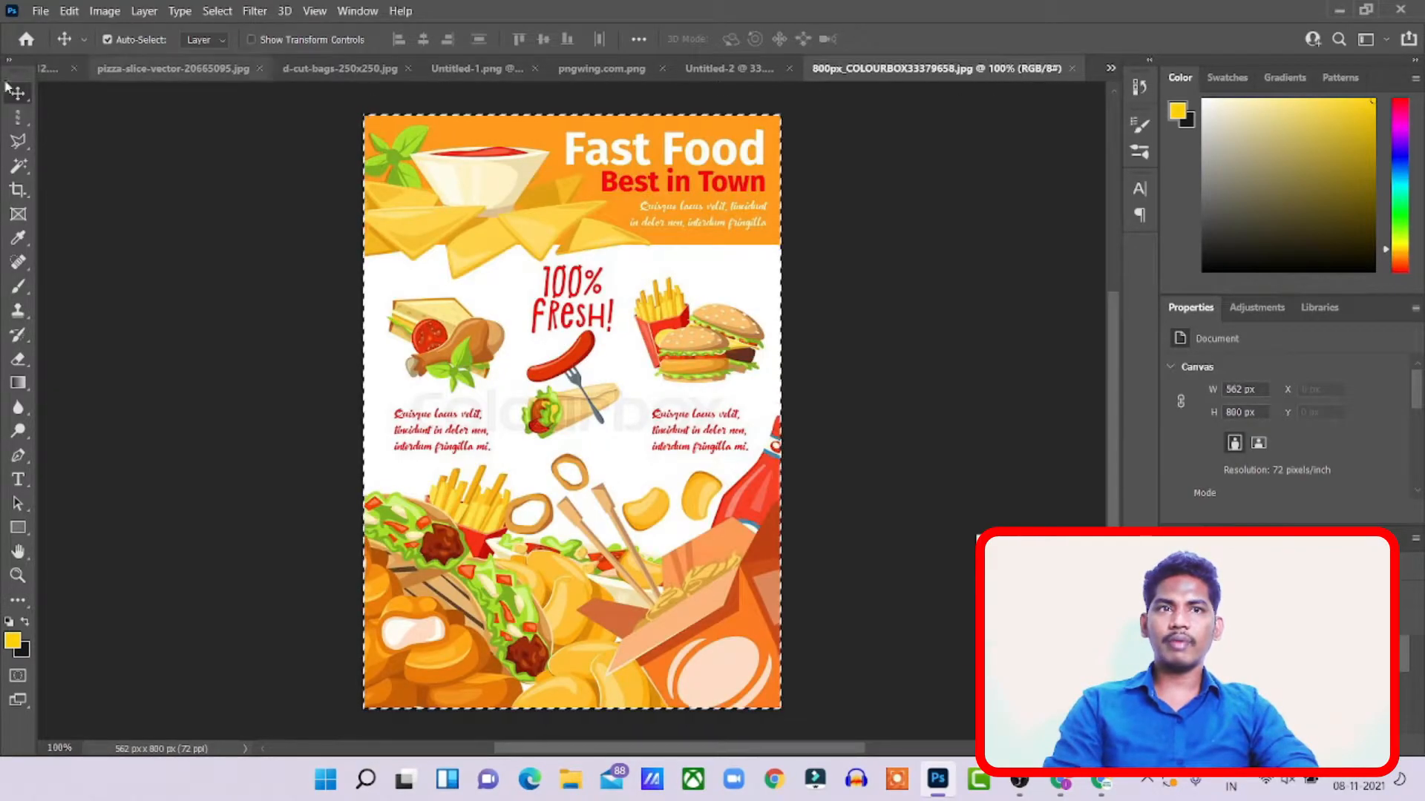
- Look through the open documents, including Untitled-1 and Untitled-1.png, for the blank document meant for the poster
{"action": "left_click", "coordinate": [67, 70]}
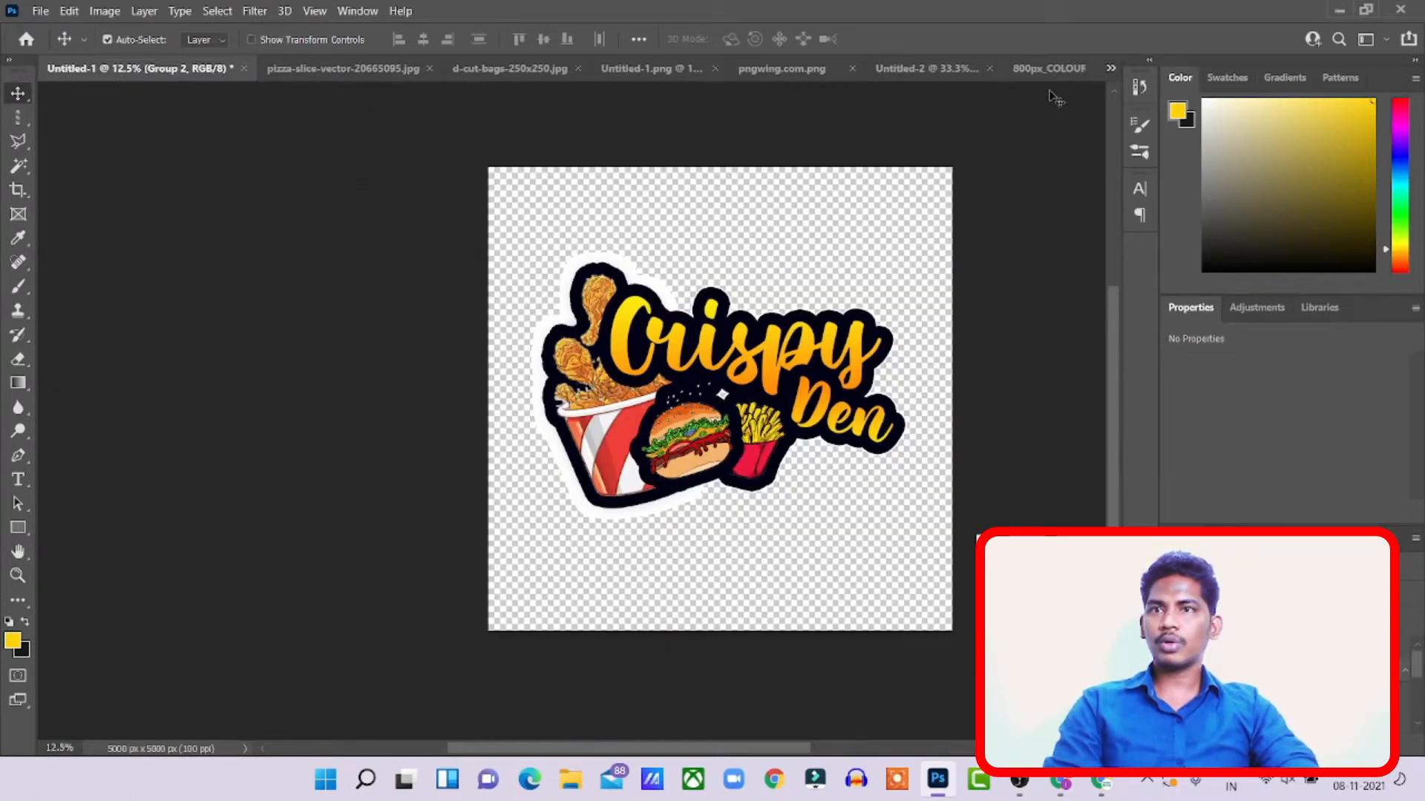
{"action": "left_click", "coordinate": [1111, 68]}
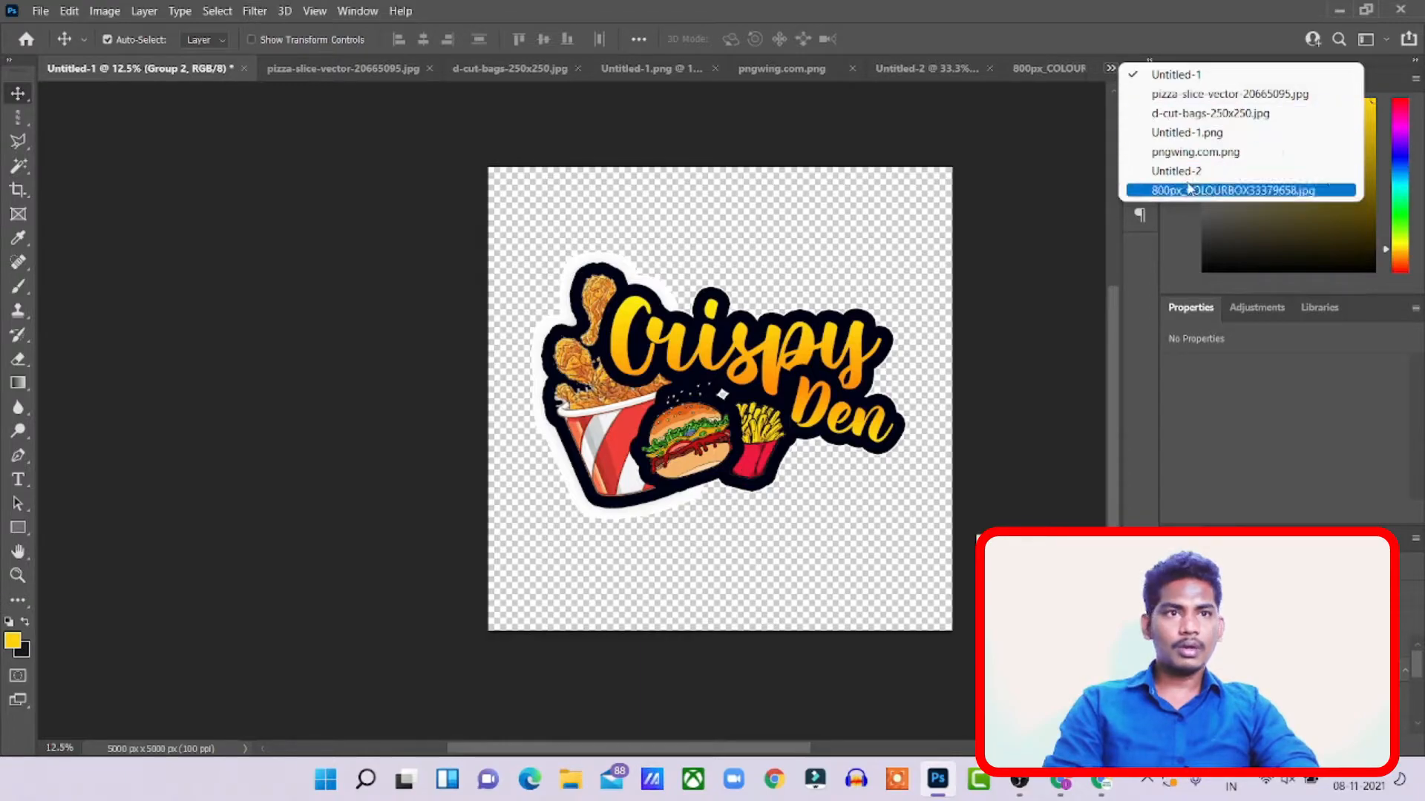
{"action": "left_click", "coordinate": [1187, 132]}
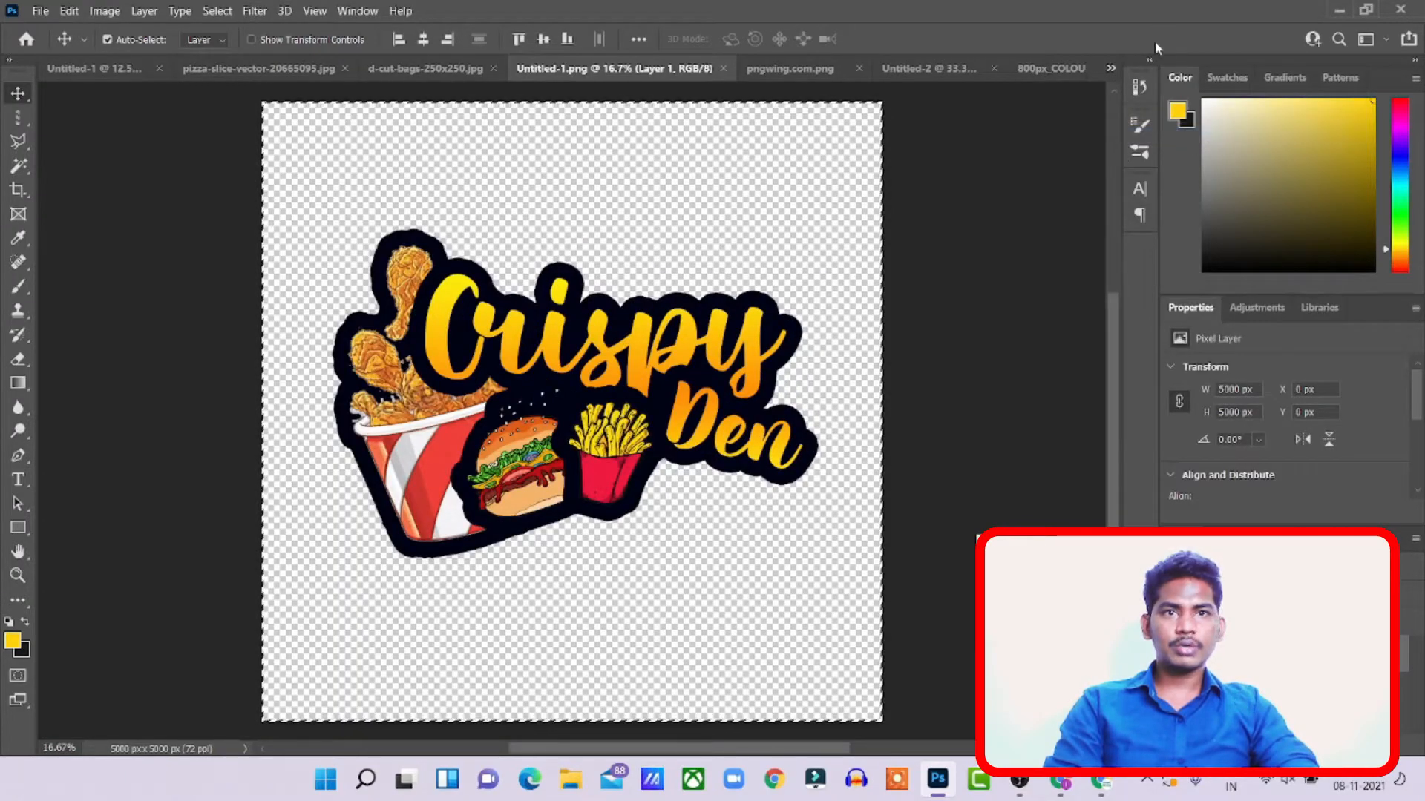
{"action": "left_click", "coordinate": [1111, 68]}
{"action": "left_click", "coordinate": [1174, 192]}
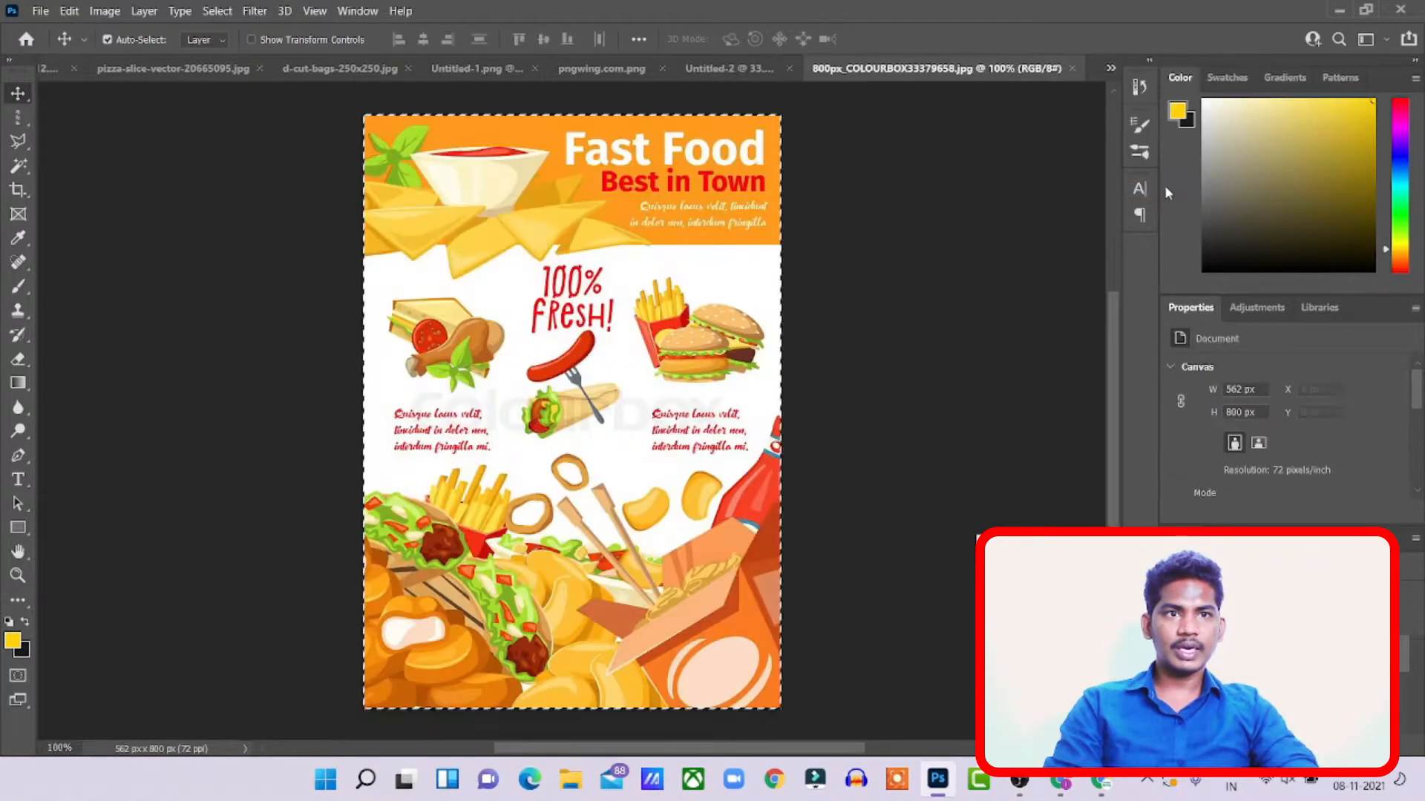
{"action": "left_click", "coordinate": [1111, 68]}
{"action": "left_click", "coordinate": [1159, 74]}
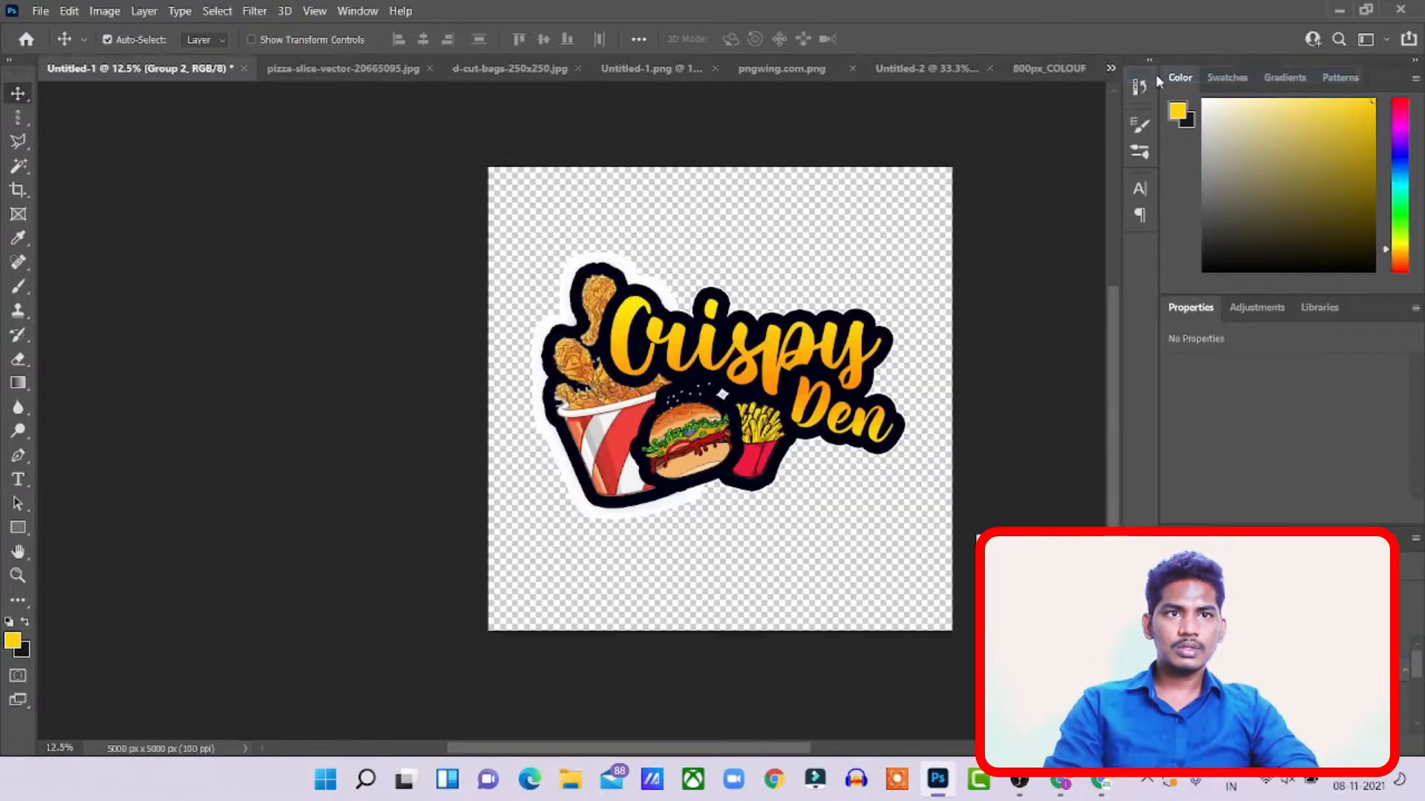
{"action": "left_click", "coordinate": [1111, 67]}
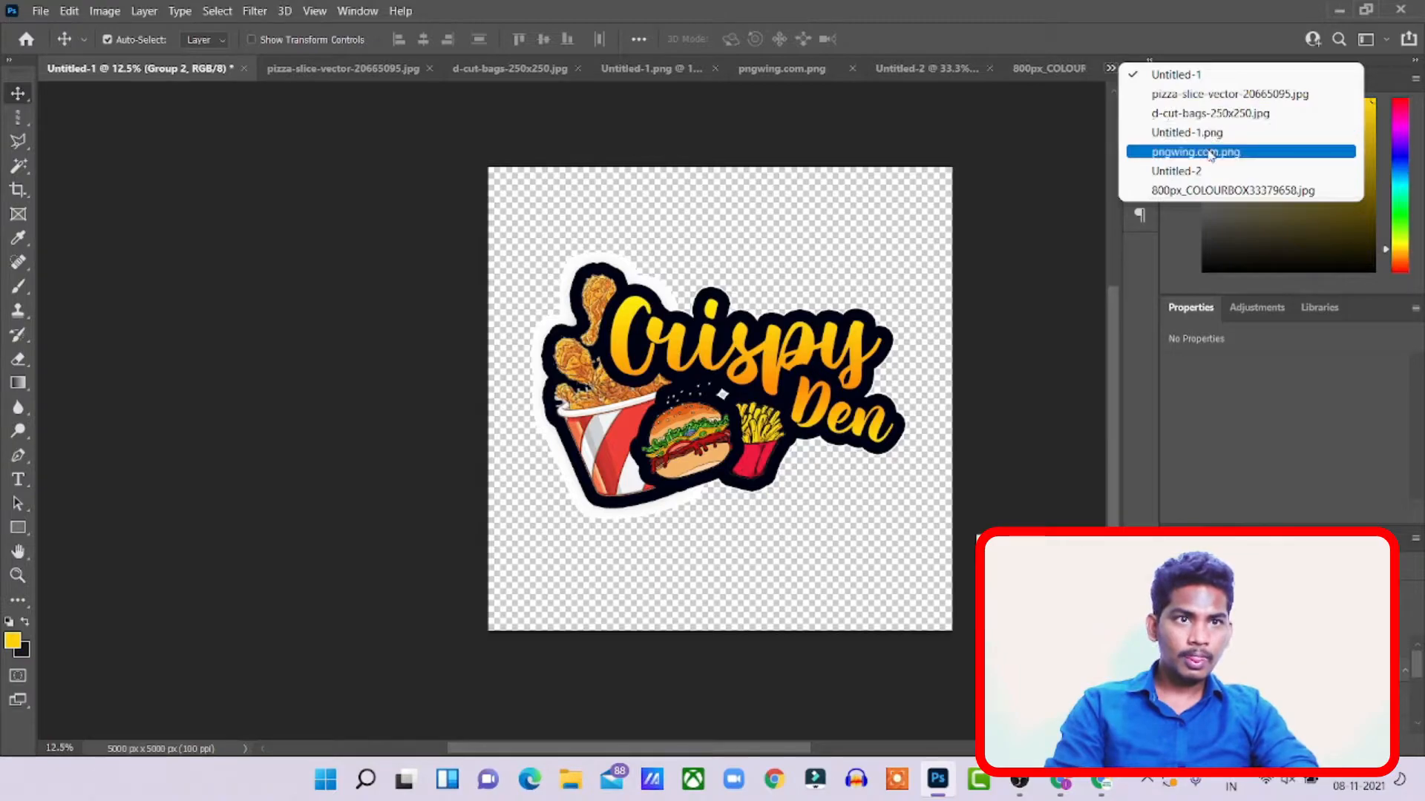
{"action": "left_click", "coordinate": [1173, 132]}
- Paste the copied Fast Food poster into the blank Untitled-2 document
{"action": "left_click", "coordinate": [1111, 68]}
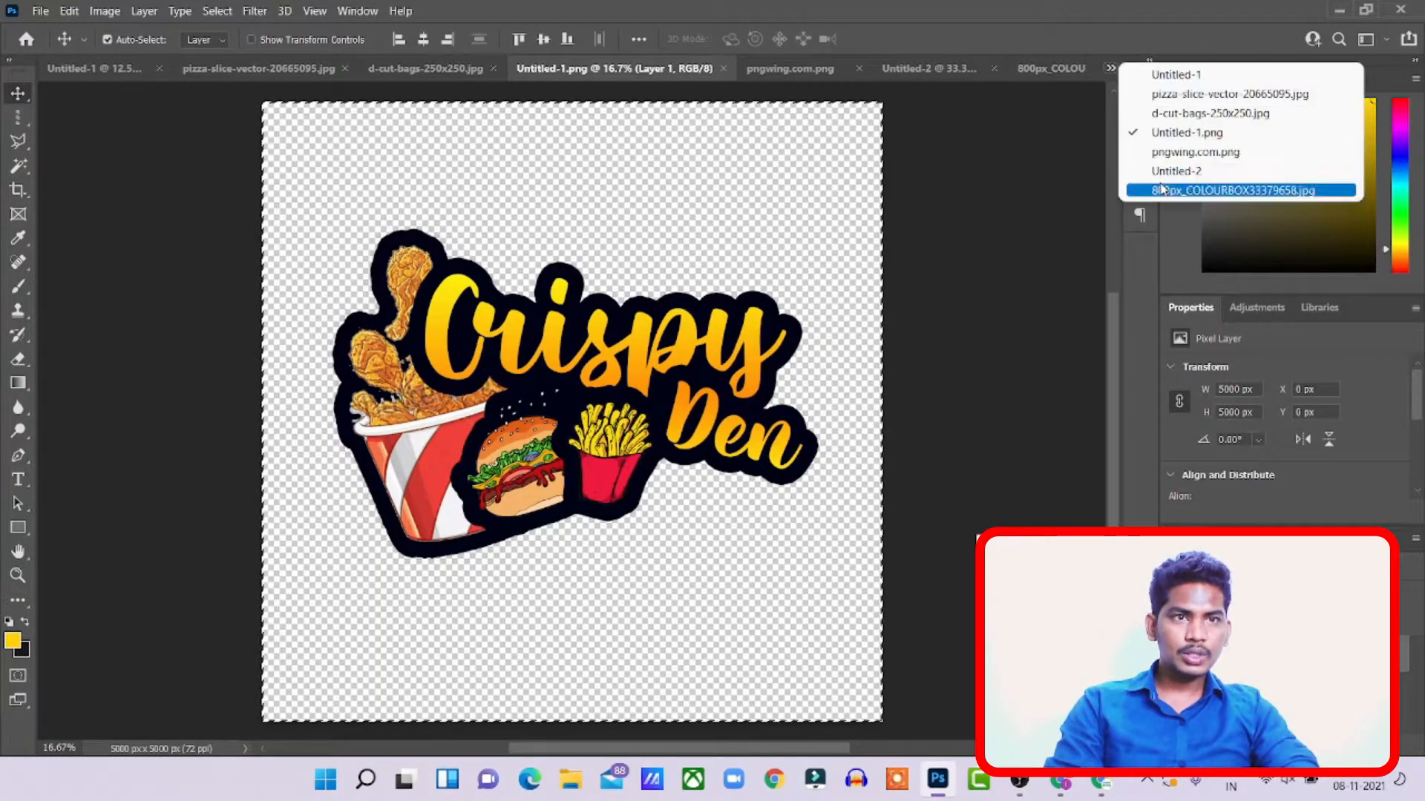
{"action": "left_click", "coordinate": [1171, 172]}
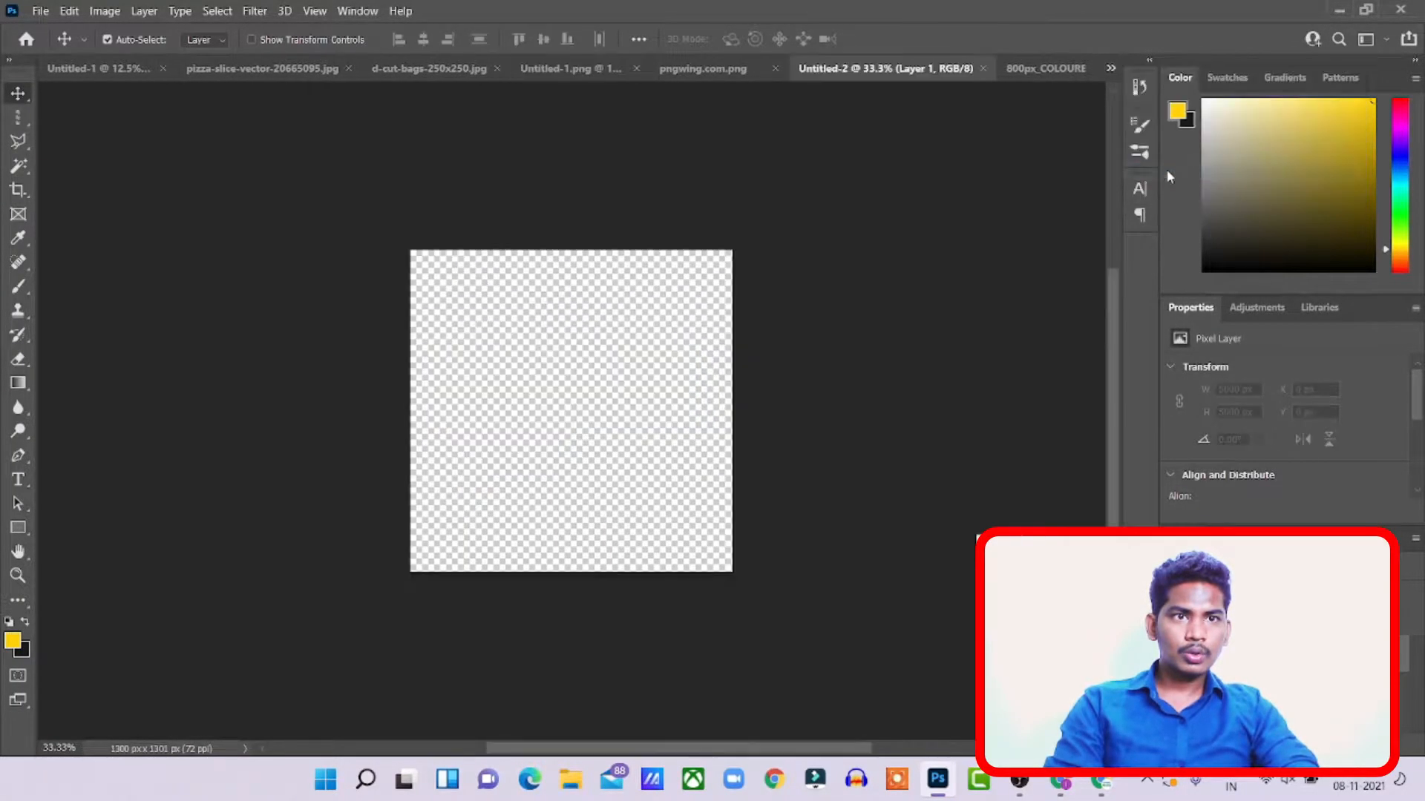
{"action": "key", "text": "ctrl+v"}
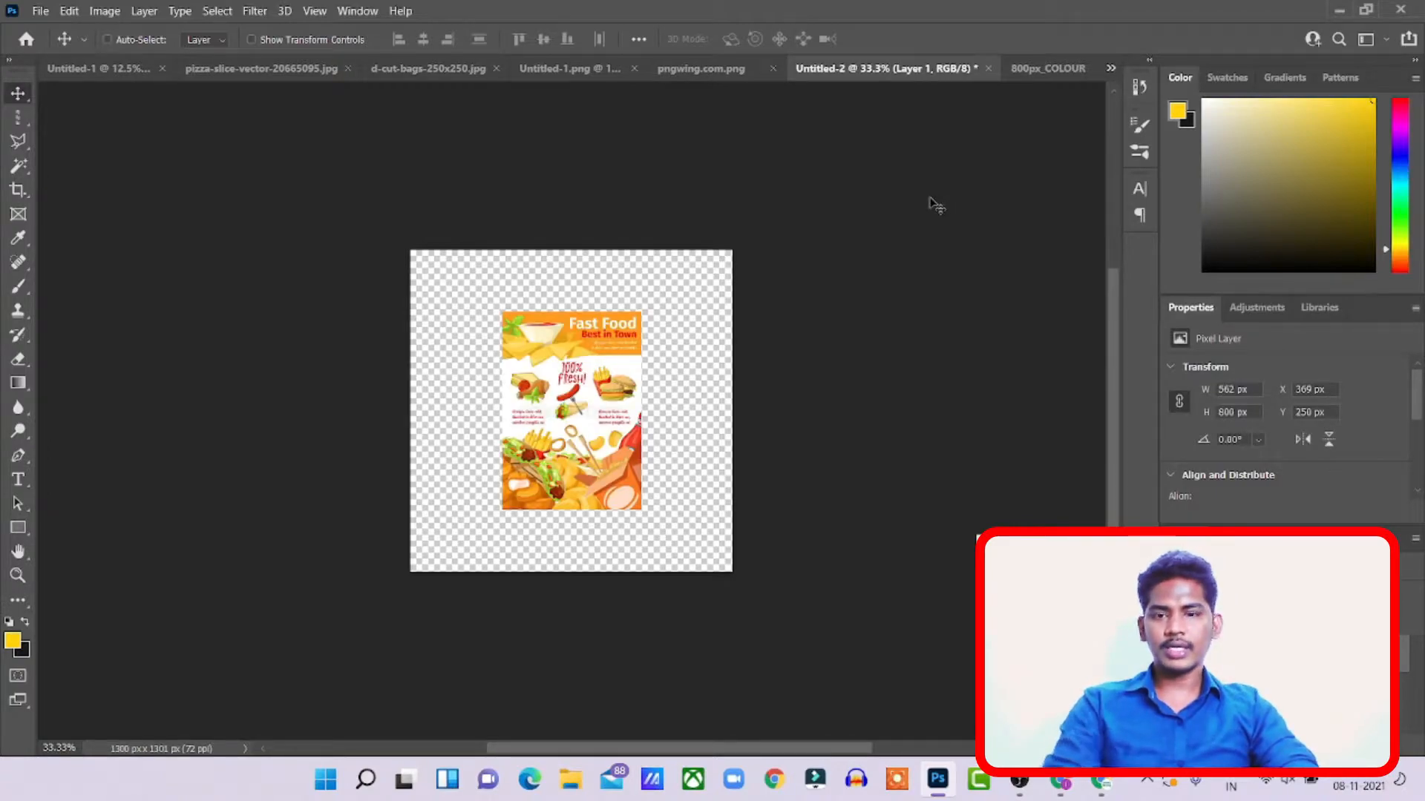
- Scale the pasted poster to about 163% and centre it so that it fills the full canvas height
{"action": "key", "text": "ctrl+t"}
{"action": "left_click_drag", "start_coordinate": [598, 362], "coordinate": [529, 320]}
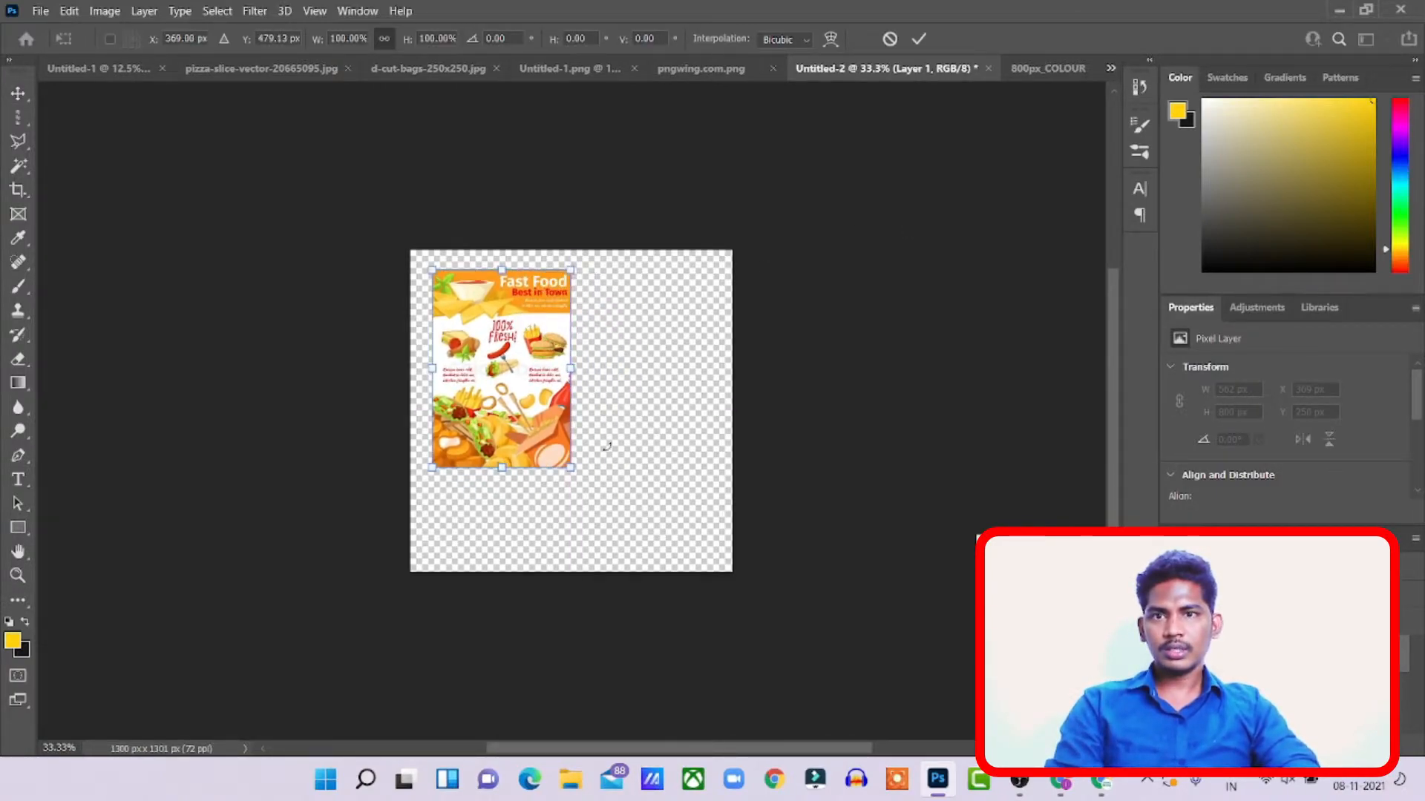
{"action": "left_click_drag", "start_coordinate": [584, 472], "coordinate": [620, 539]}
{"action": "left_click_drag", "start_coordinate": [547, 441], "coordinate": [592, 421]}
{"action": "left_click_drag", "start_coordinate": [670, 524], "coordinate": [705, 573]}
{"action": "left_click_drag", "start_coordinate": [614, 460], "coordinate": [596, 461]}
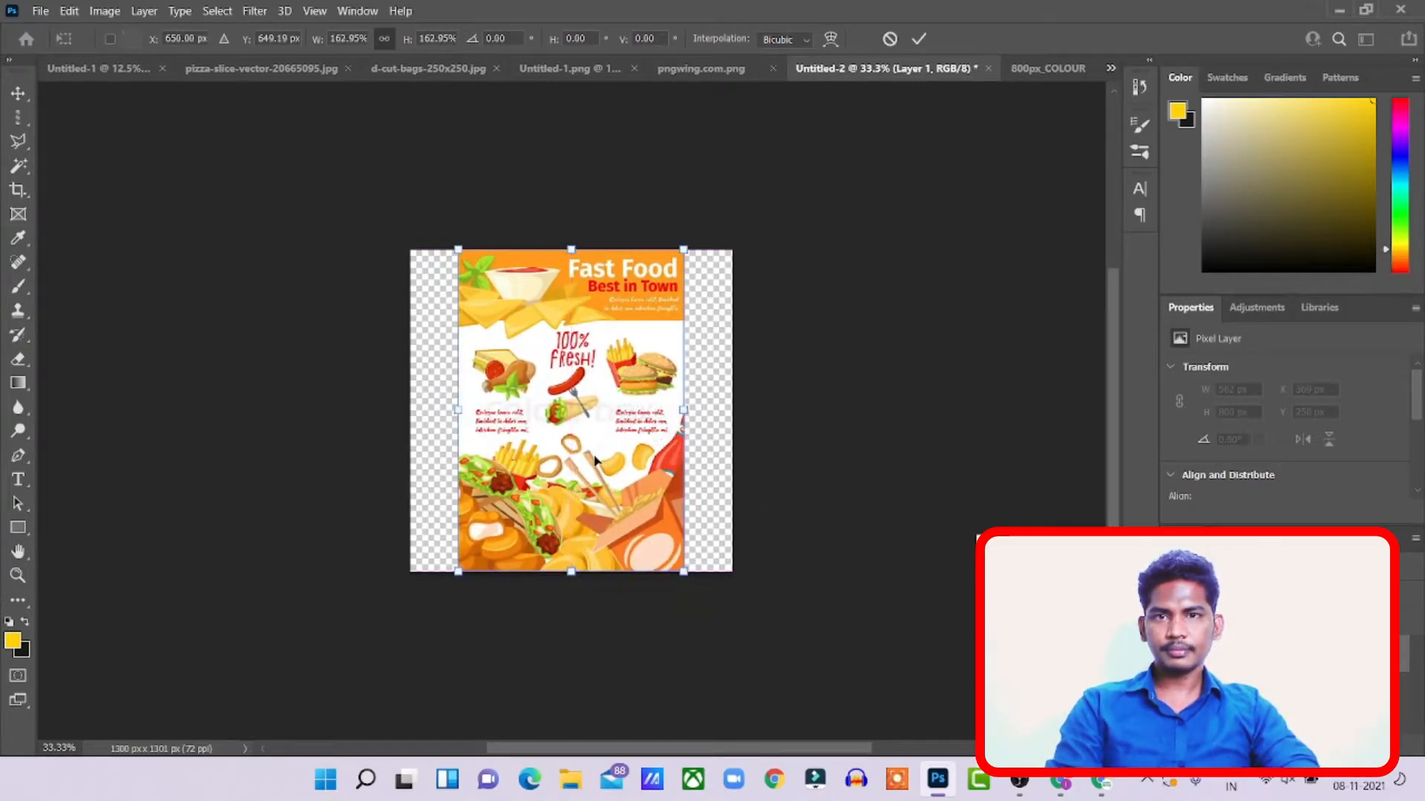
{"action": "key", "text": "ctrl+plus"}
{"action": "key", "text": "ctrl+plus"}
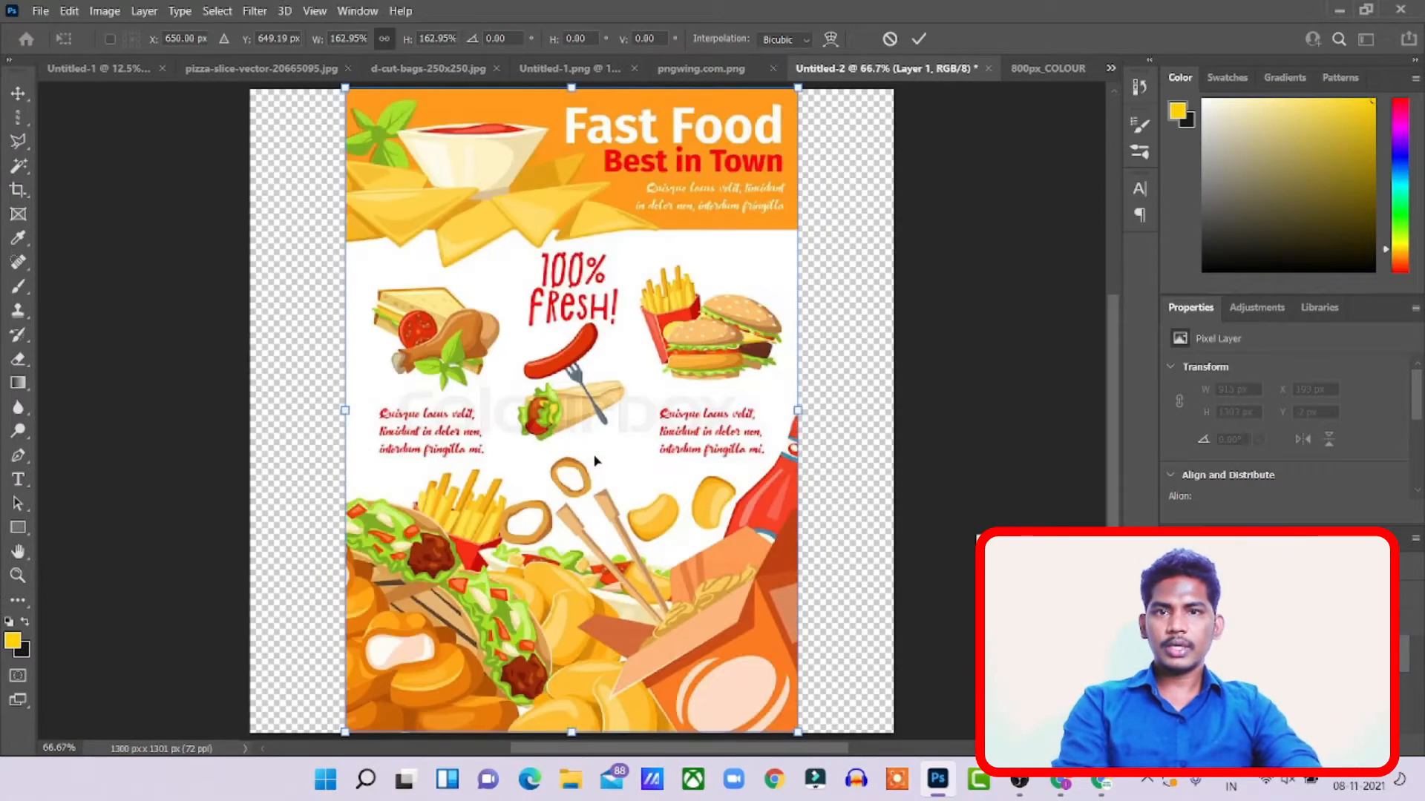
{"action": "scroll", "coordinate": [581, 489], "scroll_direction": "down", "scroll_amount": 1}
{"action": "scroll", "coordinate": [580, 490], "scroll_direction": "up", "scroll_amount": 1}
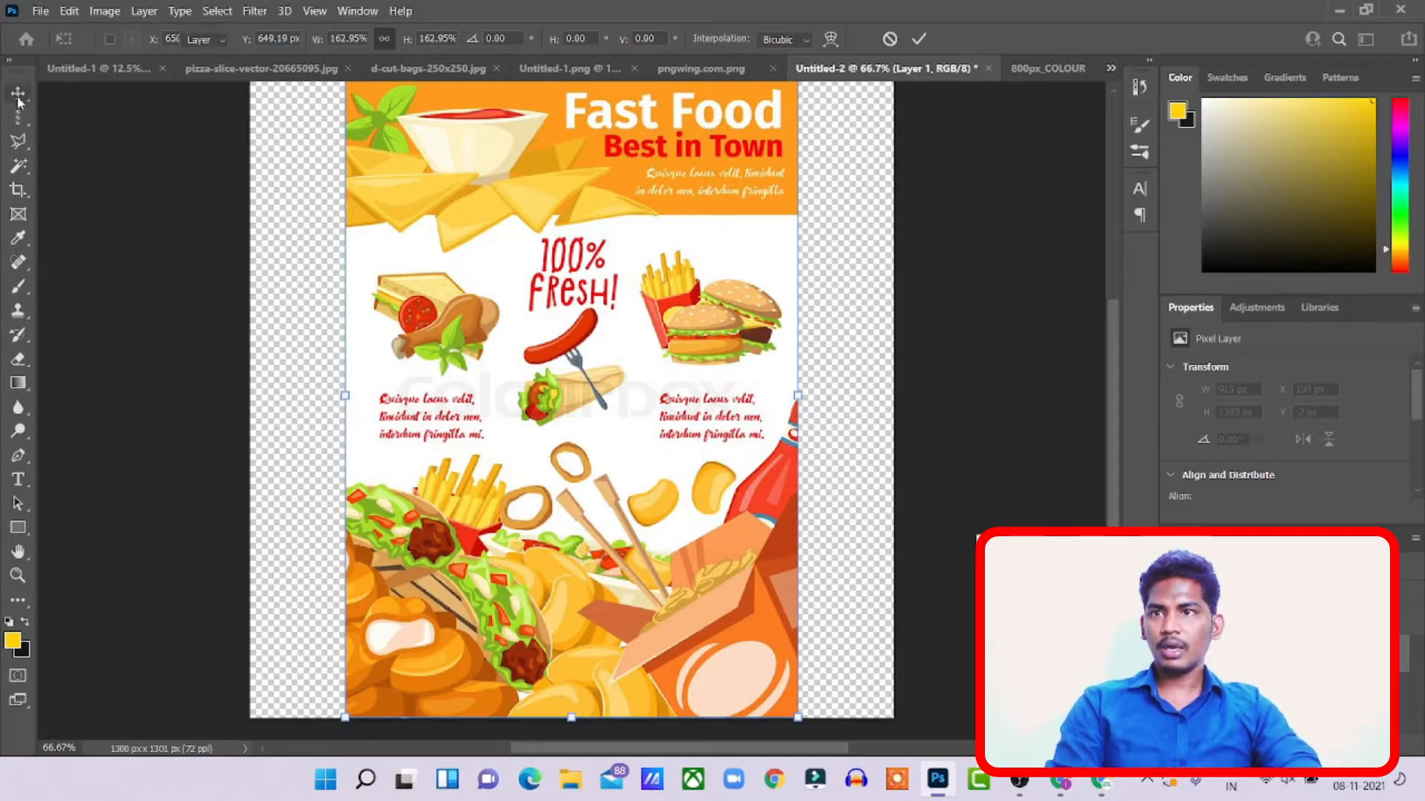
{"action": "key", "text": "Return"}
{"action": "scroll", "coordinate": [650, 538], "scroll_direction": "up", "scroll_amount": 1}
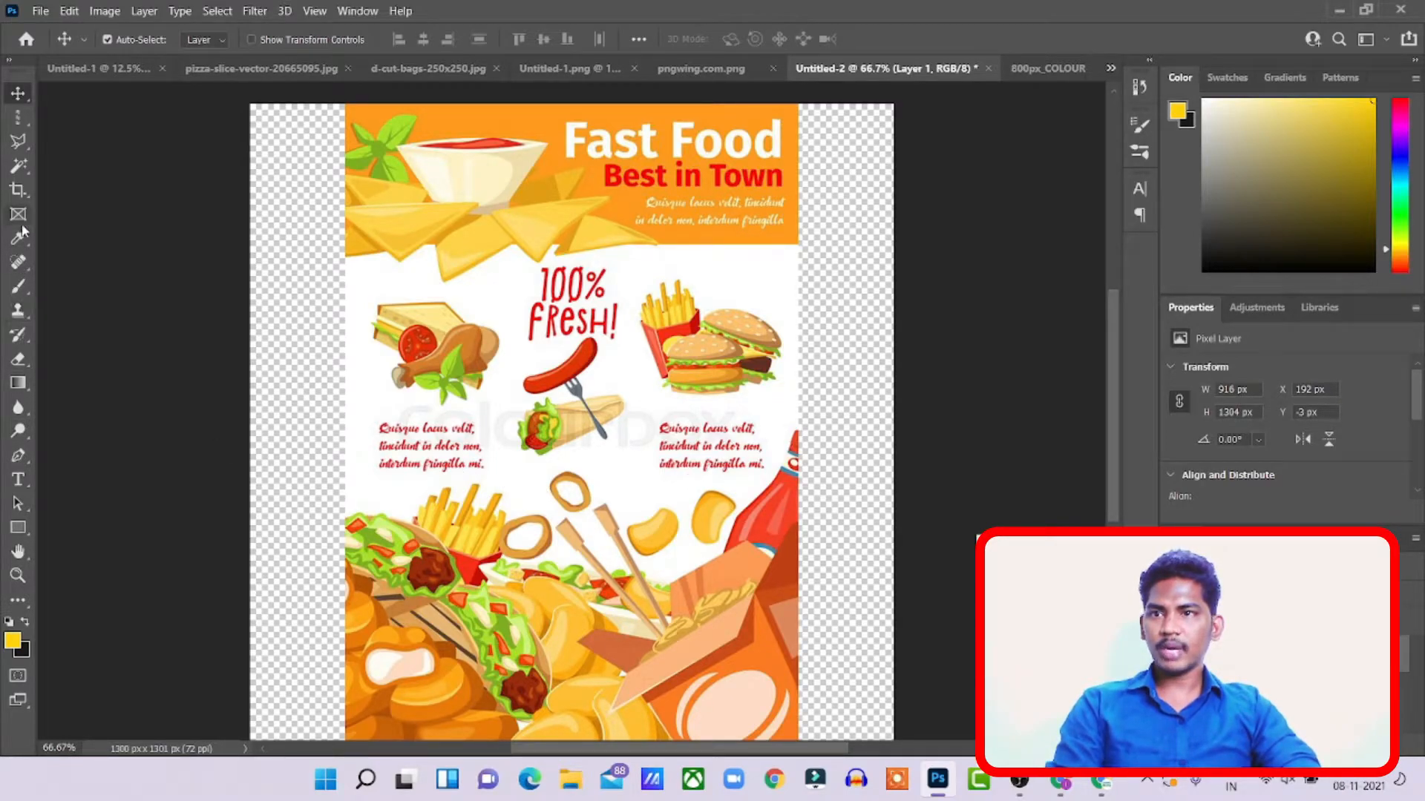
- Crop the upper half off the canvas, keeping the lower food artwork at about 671 px high
{"action": "left_click", "coordinate": [19, 193]}
{"action": "left_click_drag", "start_coordinate": [576, 106], "coordinate": [588, 258]}
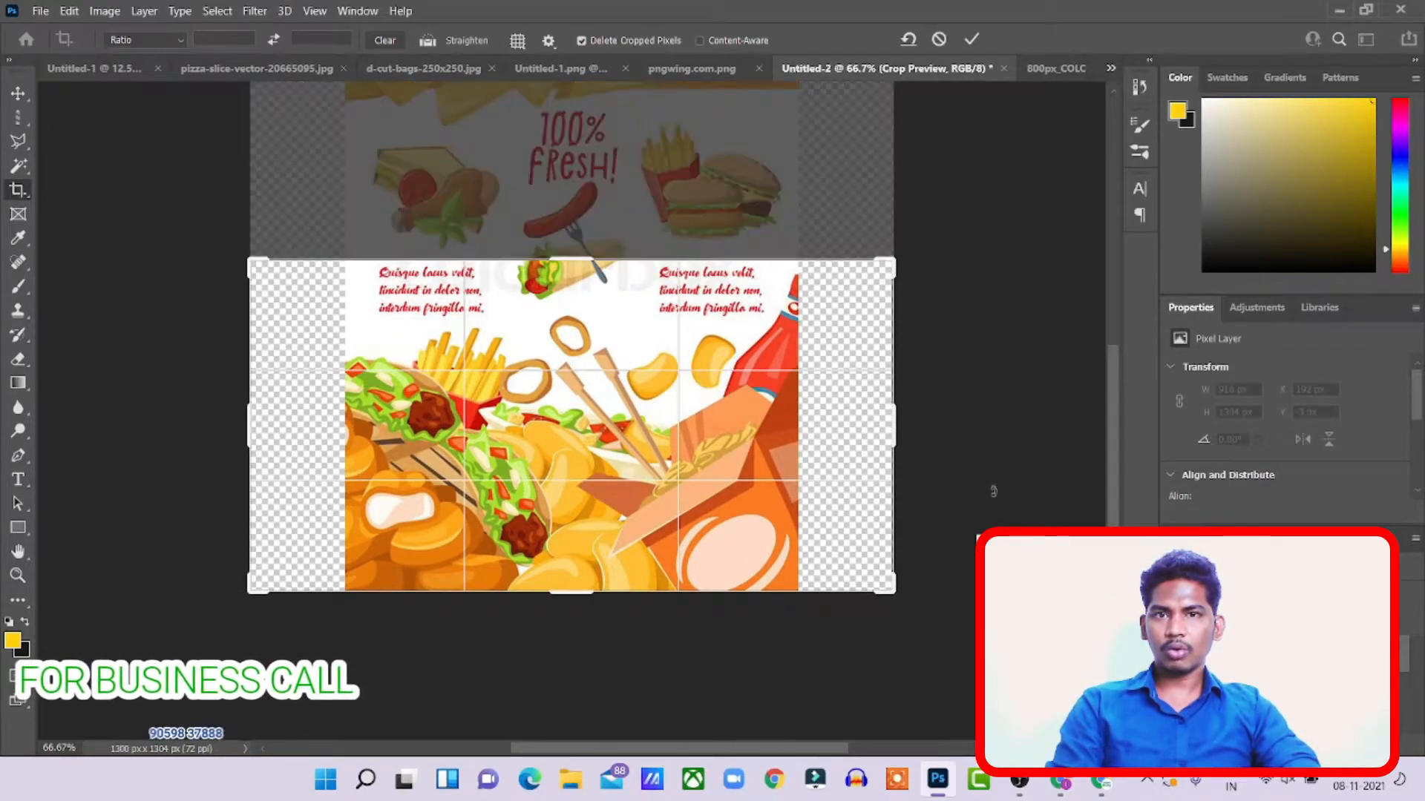
{"action": "left_click", "coordinate": [18, 93]}
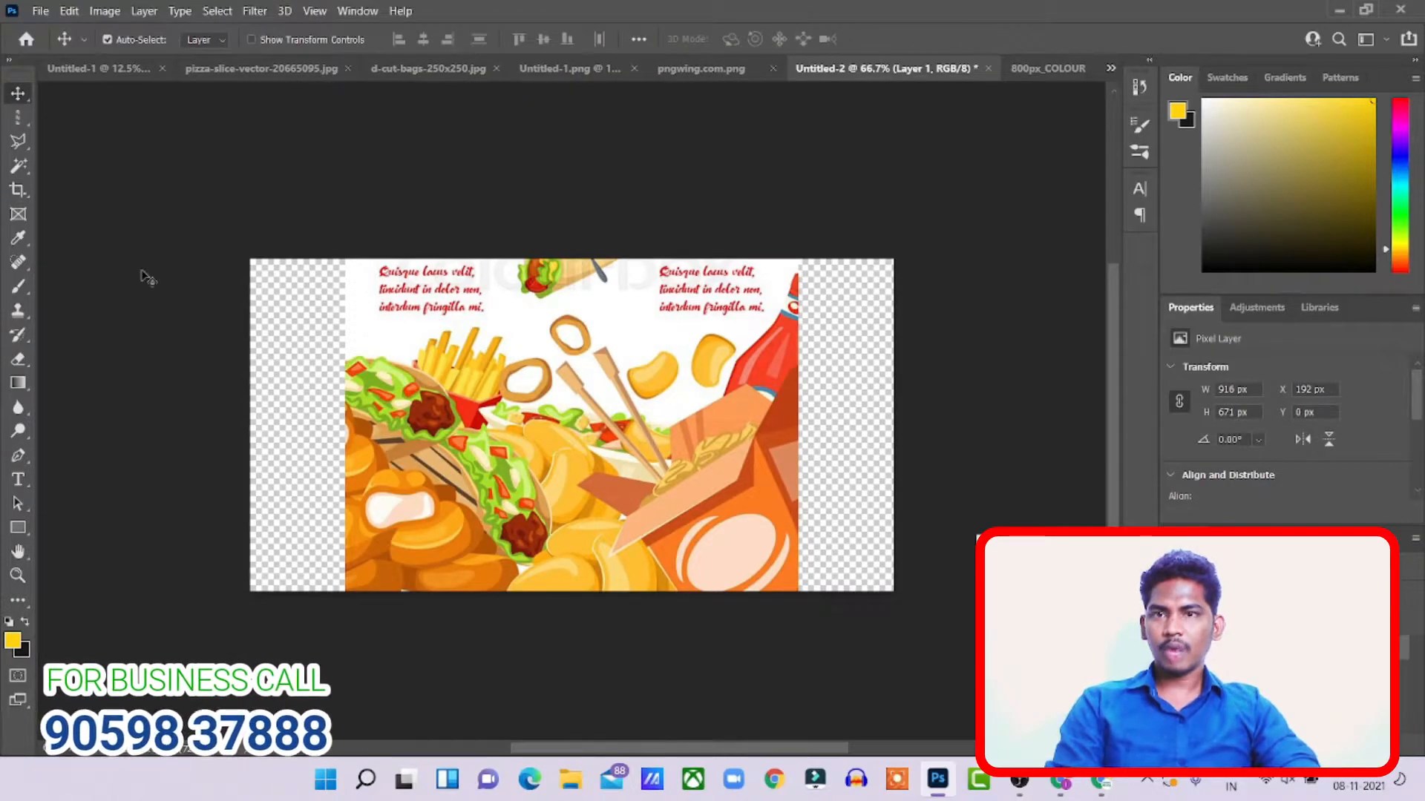
- Delete the white background around the food and inside the onion rings using the Magic Wand
{"action": "left_click", "coordinate": [20, 169]}
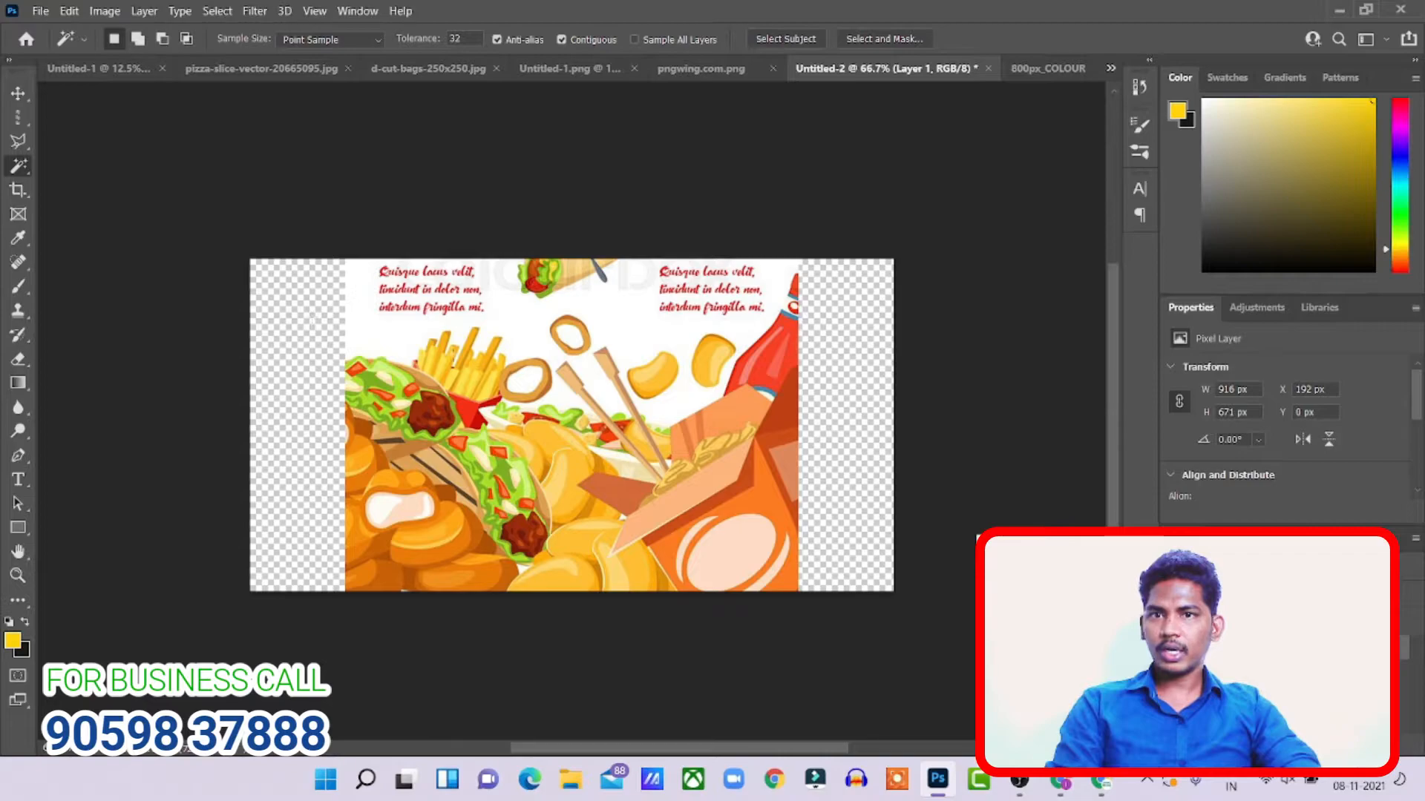
{"action": "left_click", "coordinate": [635, 341]}
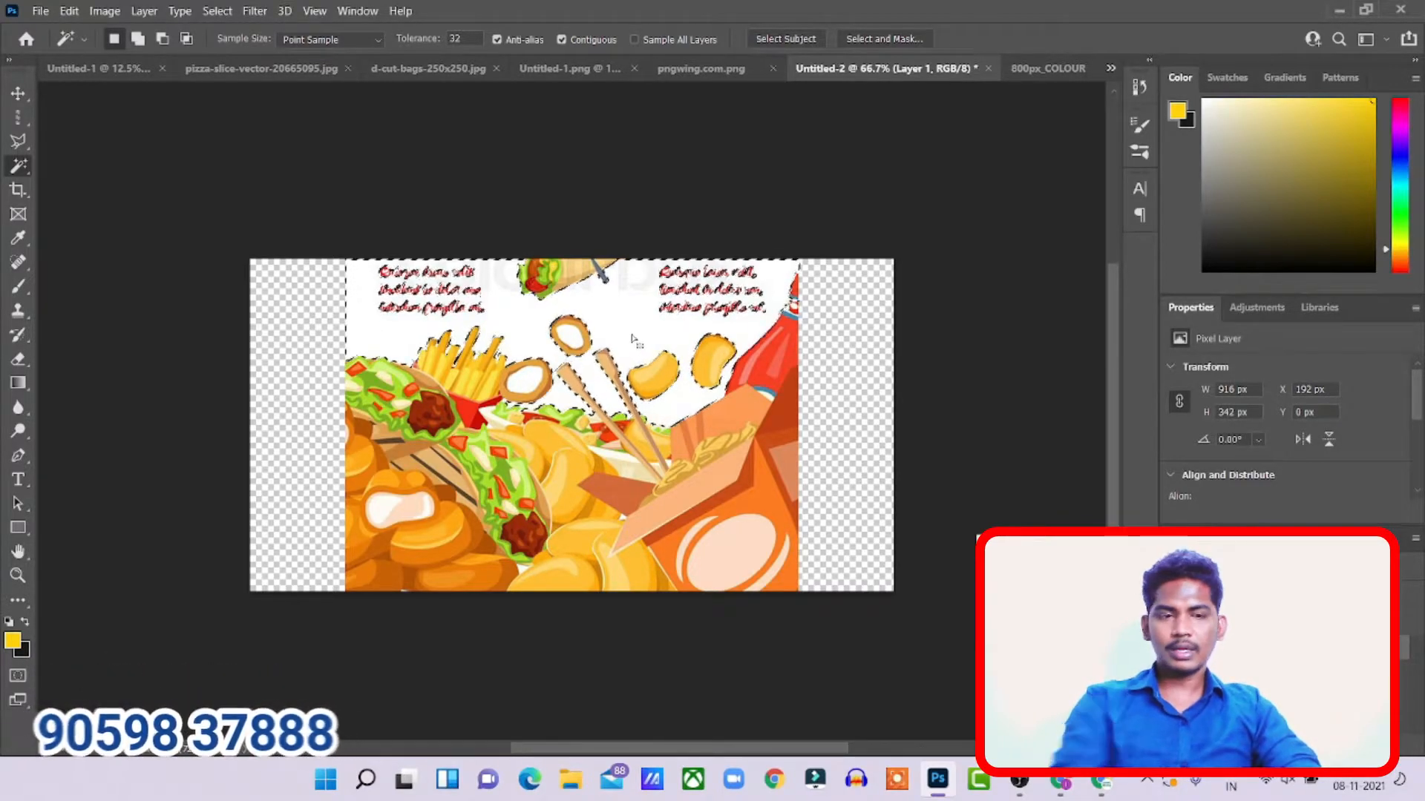
{"action": "key", "text": "Delete"}
{"action": "left_click", "coordinate": [570, 337]}
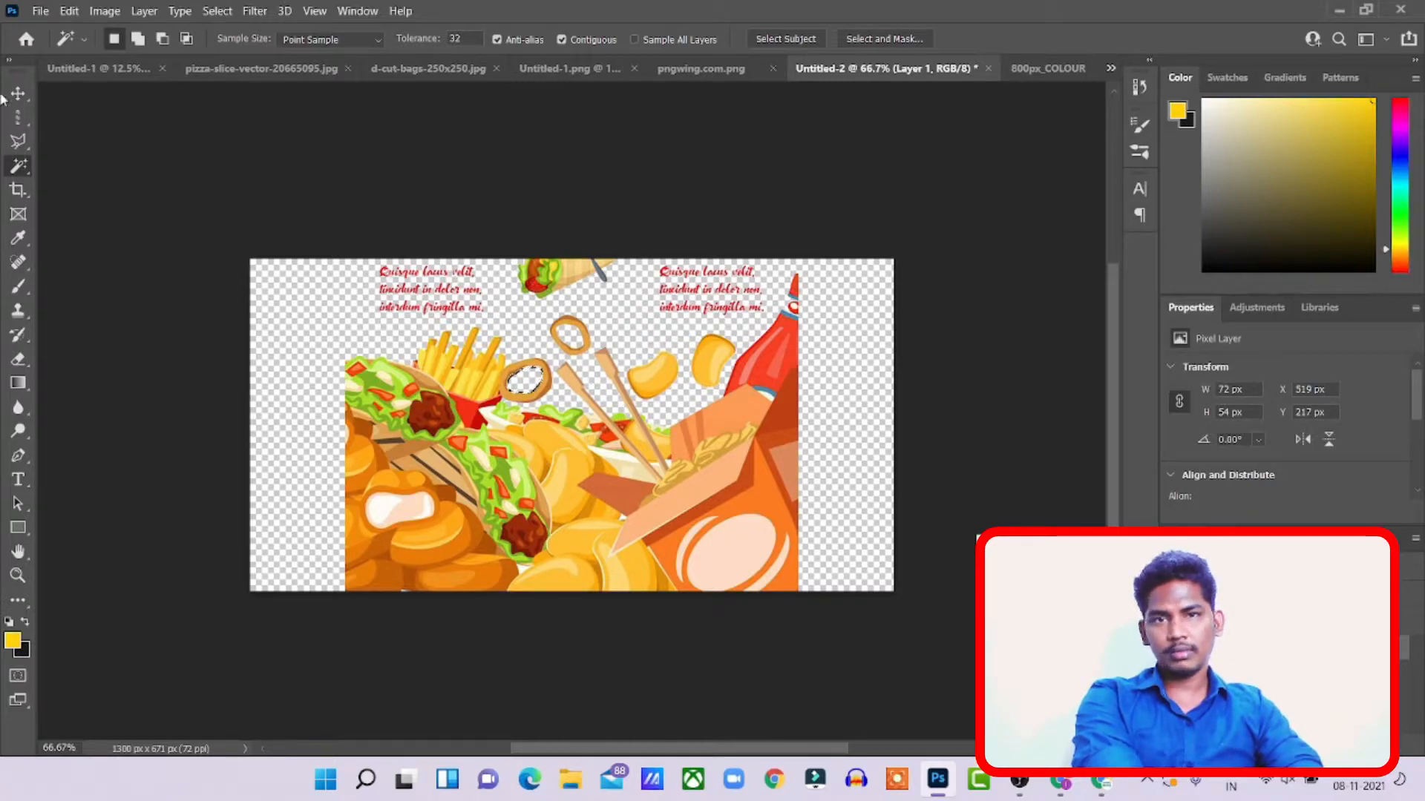
- Deselect the emptied area inside the onion ring
{"action": "left_click", "coordinate": [18, 117]}
{"action": "right_click", "coordinate": [376, 363]}
{"action": "left_click", "coordinate": [400, 376]}
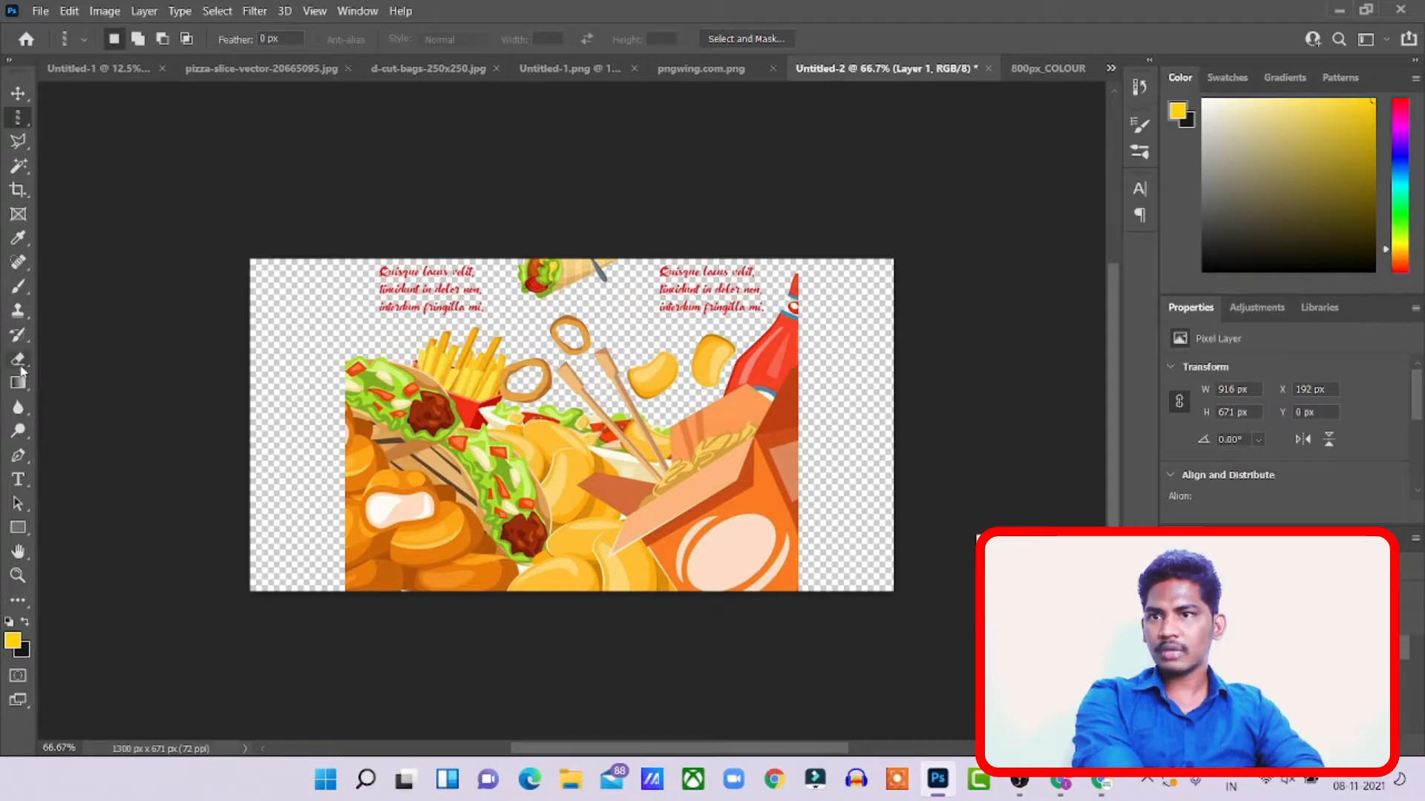
- Erase both red script text blocks and the cut-off wrap along the upper canvas edge using a 34 px Eraser
{"action": "left_click", "coordinate": [19, 362]}
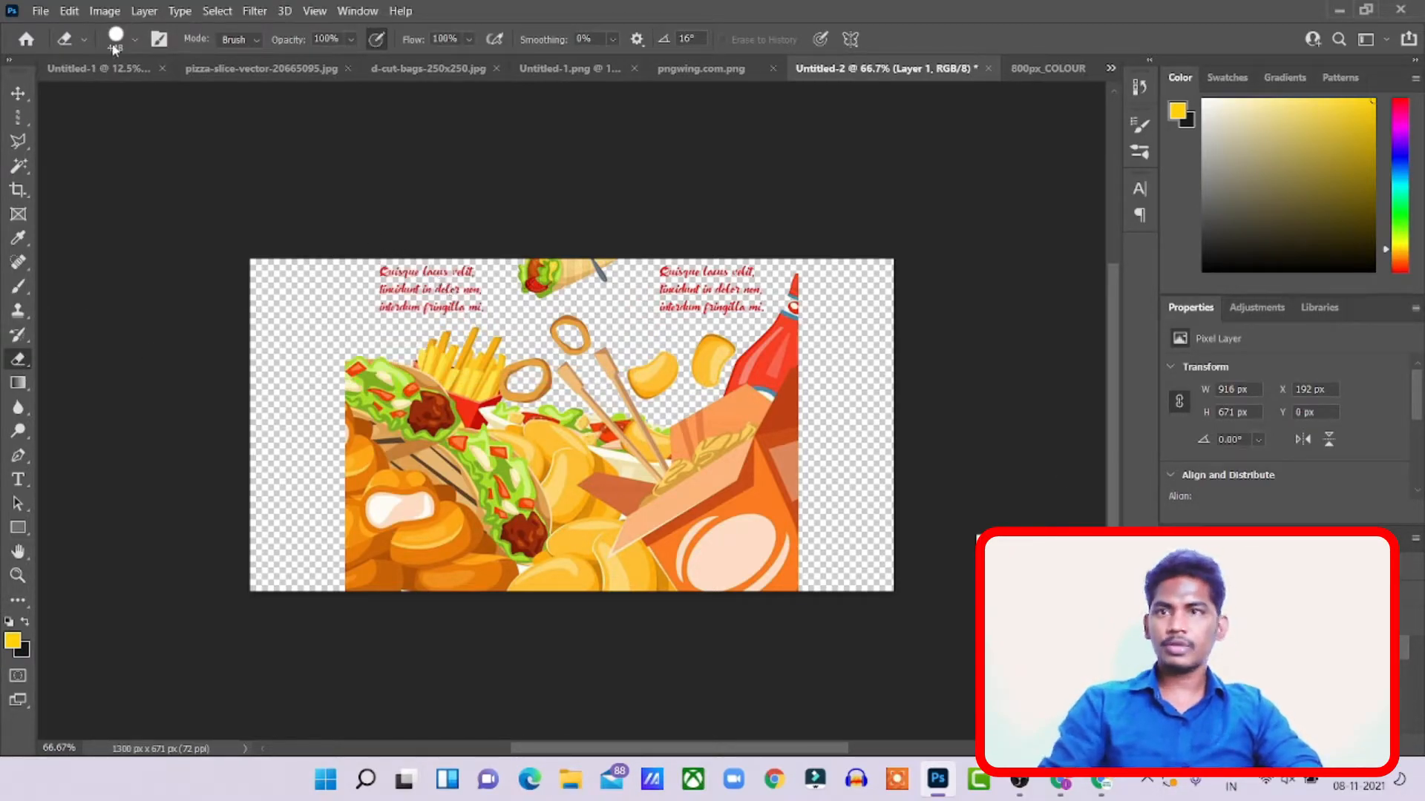
{"action": "left_click", "coordinate": [134, 43]}
{"action": "left_click_drag", "start_coordinate": [357, 239], "coordinate": [393, 263]}
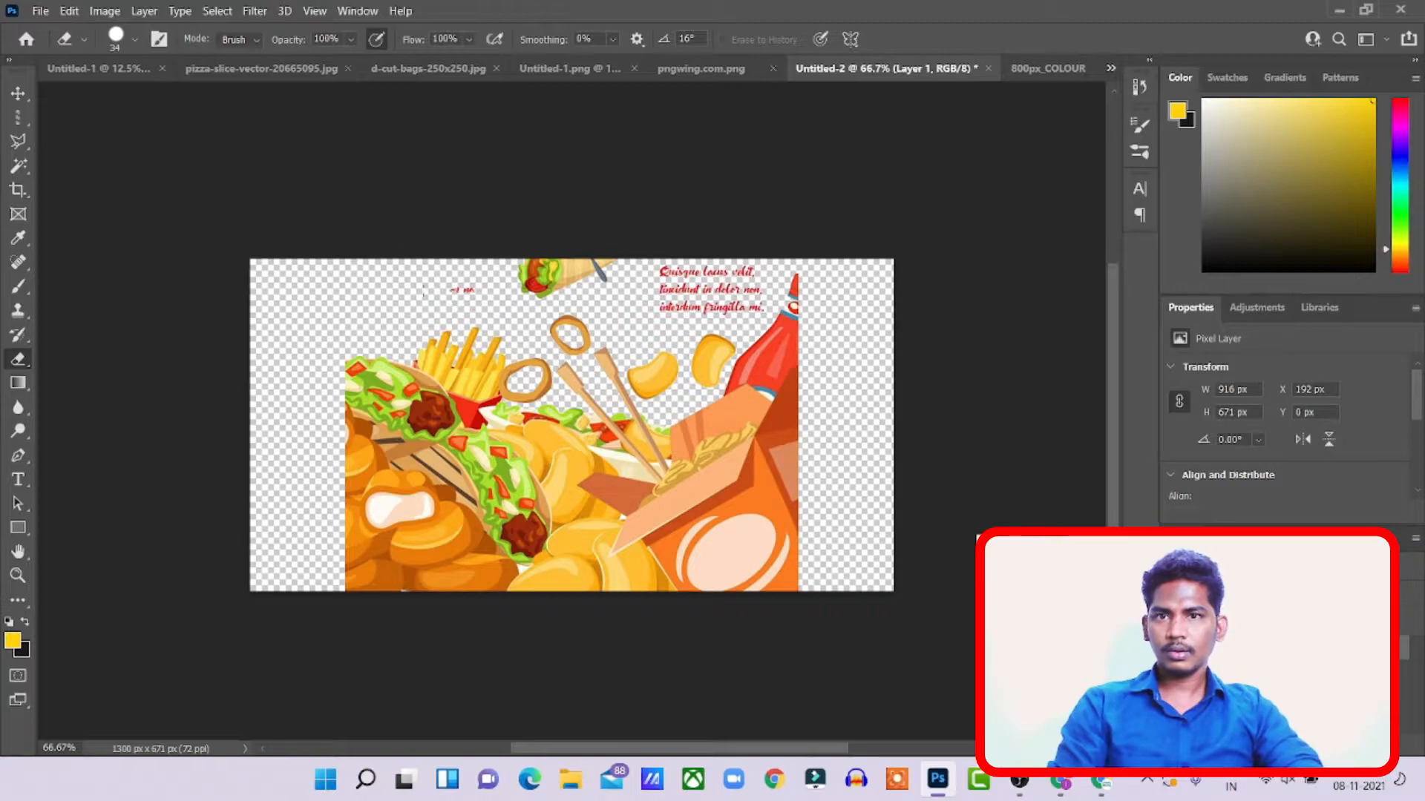
{"action": "mouse_move", "coordinate": [523, 268]}
{"action": "left_mouse_down"}
{"action": "mouse_move", "coordinate": [490, 287]}
{"action": "mouse_move", "coordinate": [565, 283]}
{"action": "left_mouse_up"}
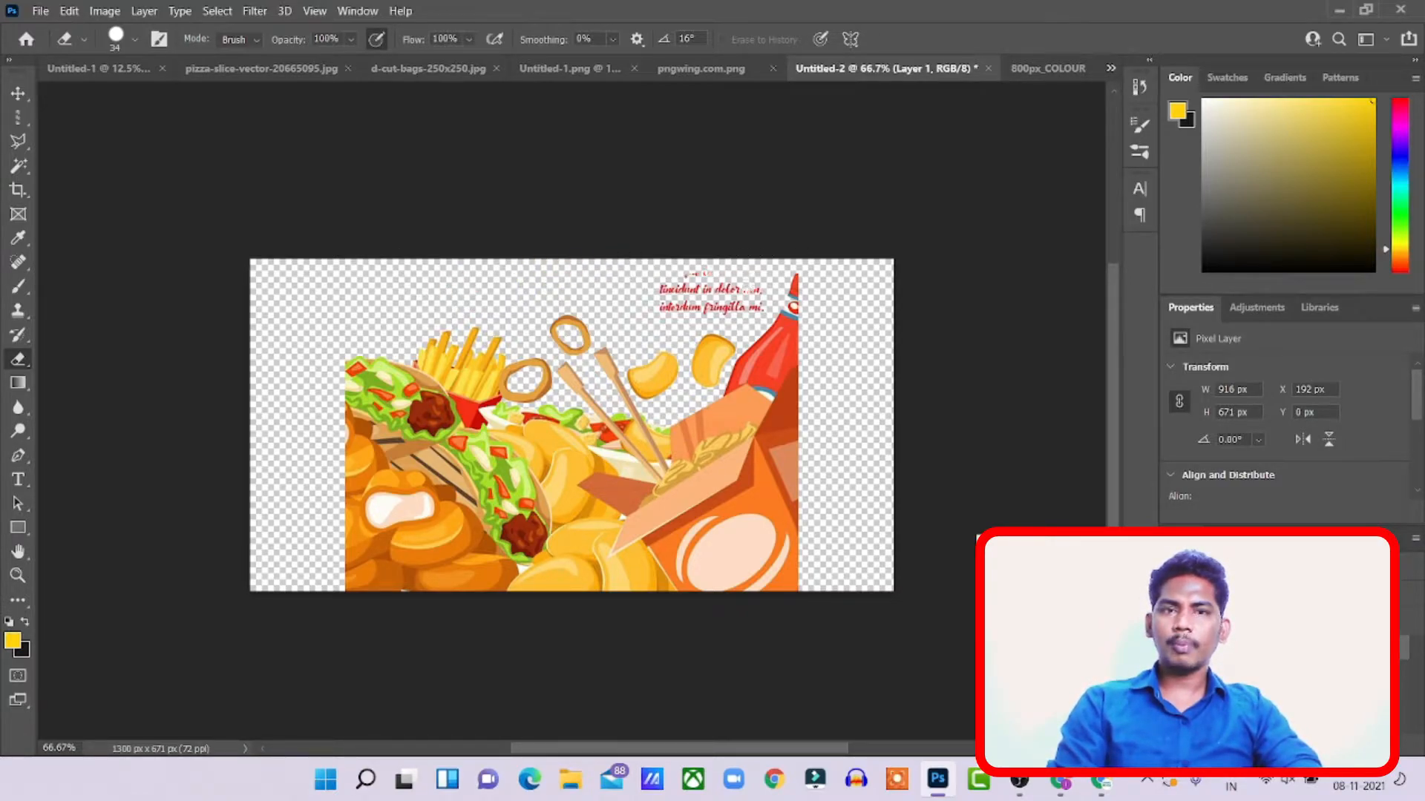
{"action": "left_click_drag", "start_coordinate": [709, 307], "coordinate": [659, 307]}
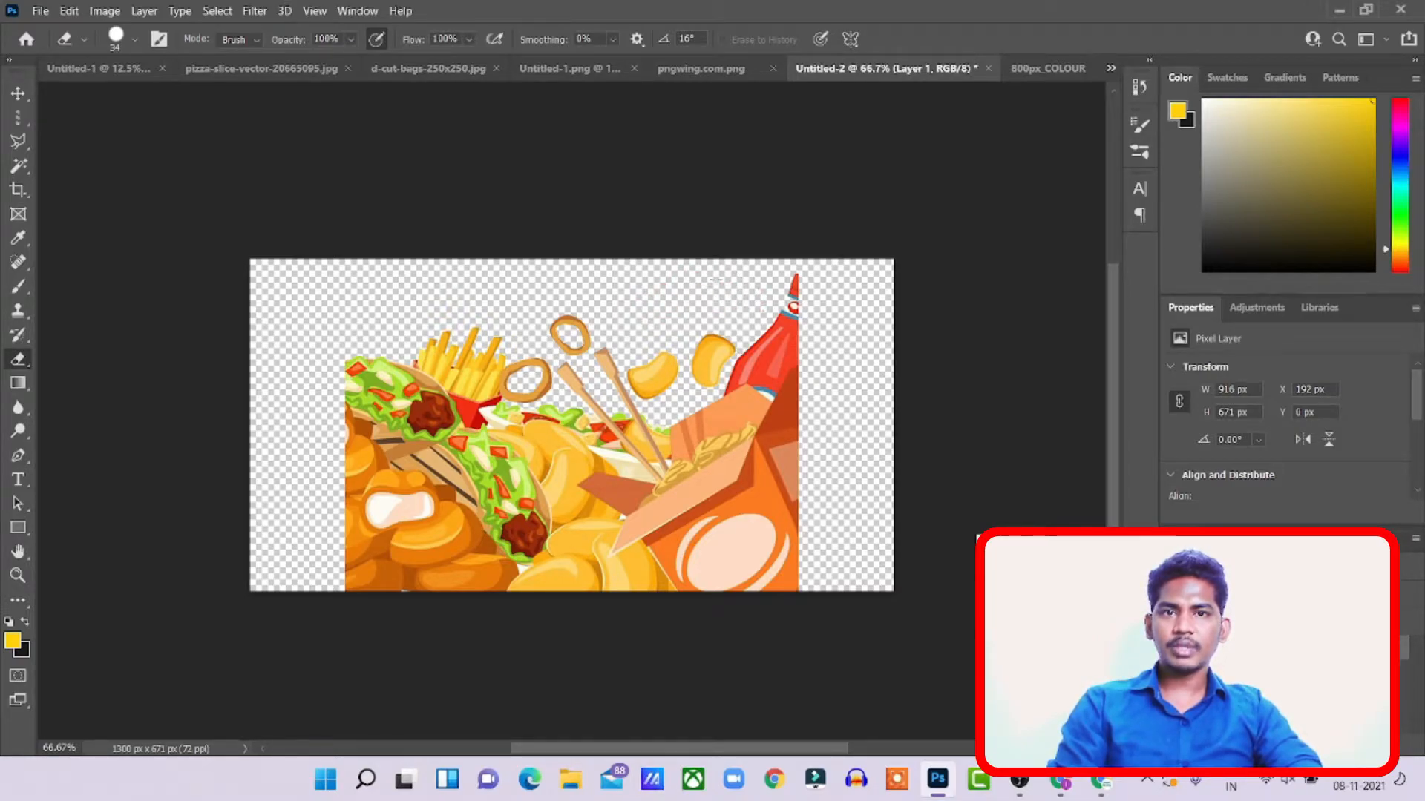
{"action": "left_click_drag", "start_coordinate": [704, 277], "coordinate": [646, 304]}
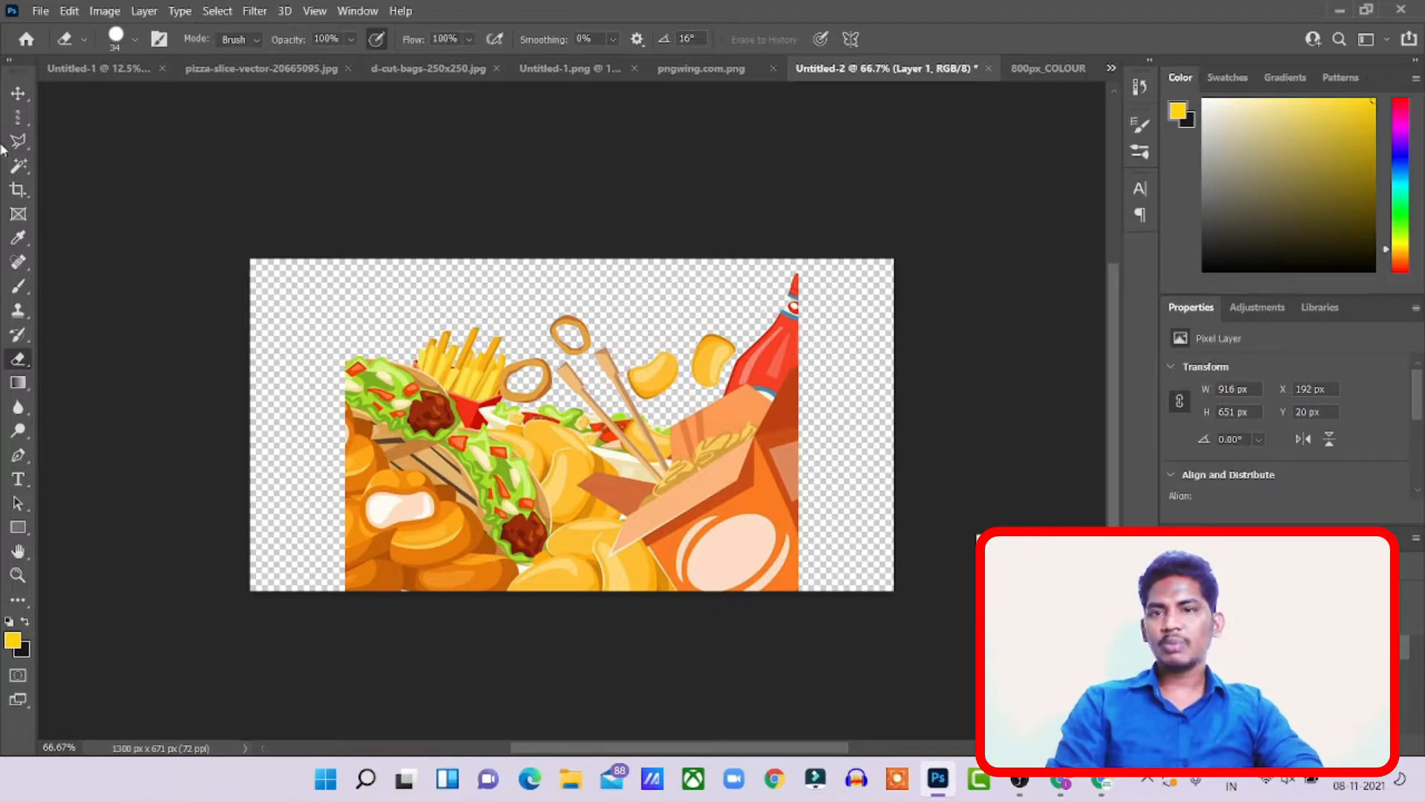
- Crop the empty strips off both sides so that the canvas is as wide as the food artwork, 916 px
{"action": "left_click", "coordinate": [18, 99]}
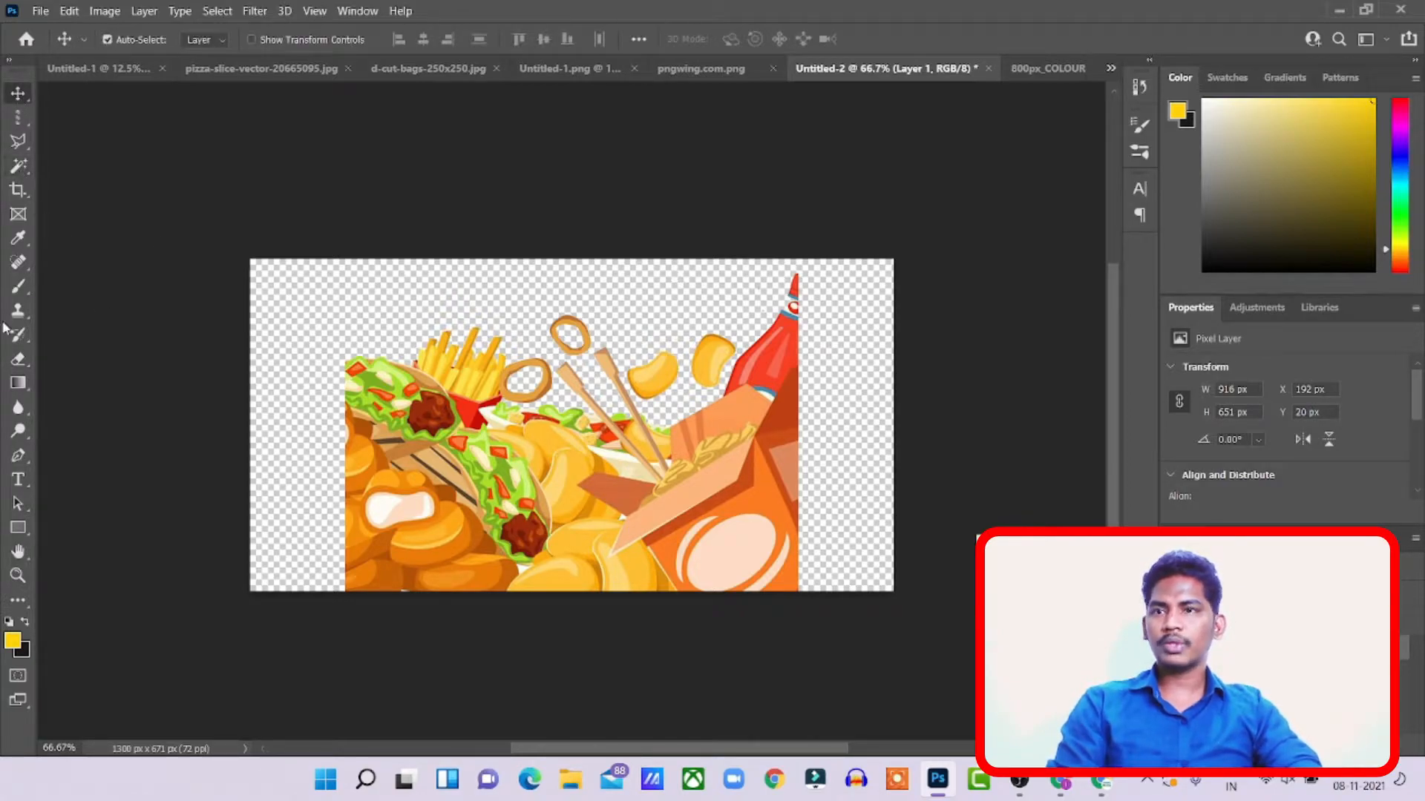
{"action": "left_click", "coordinate": [18, 190]}
{"action": "left_click_drag", "start_coordinate": [256, 429], "coordinate": [300, 426]}
{"action": "left_click_drag", "start_coordinate": [852, 438], "coordinate": [799, 438]}
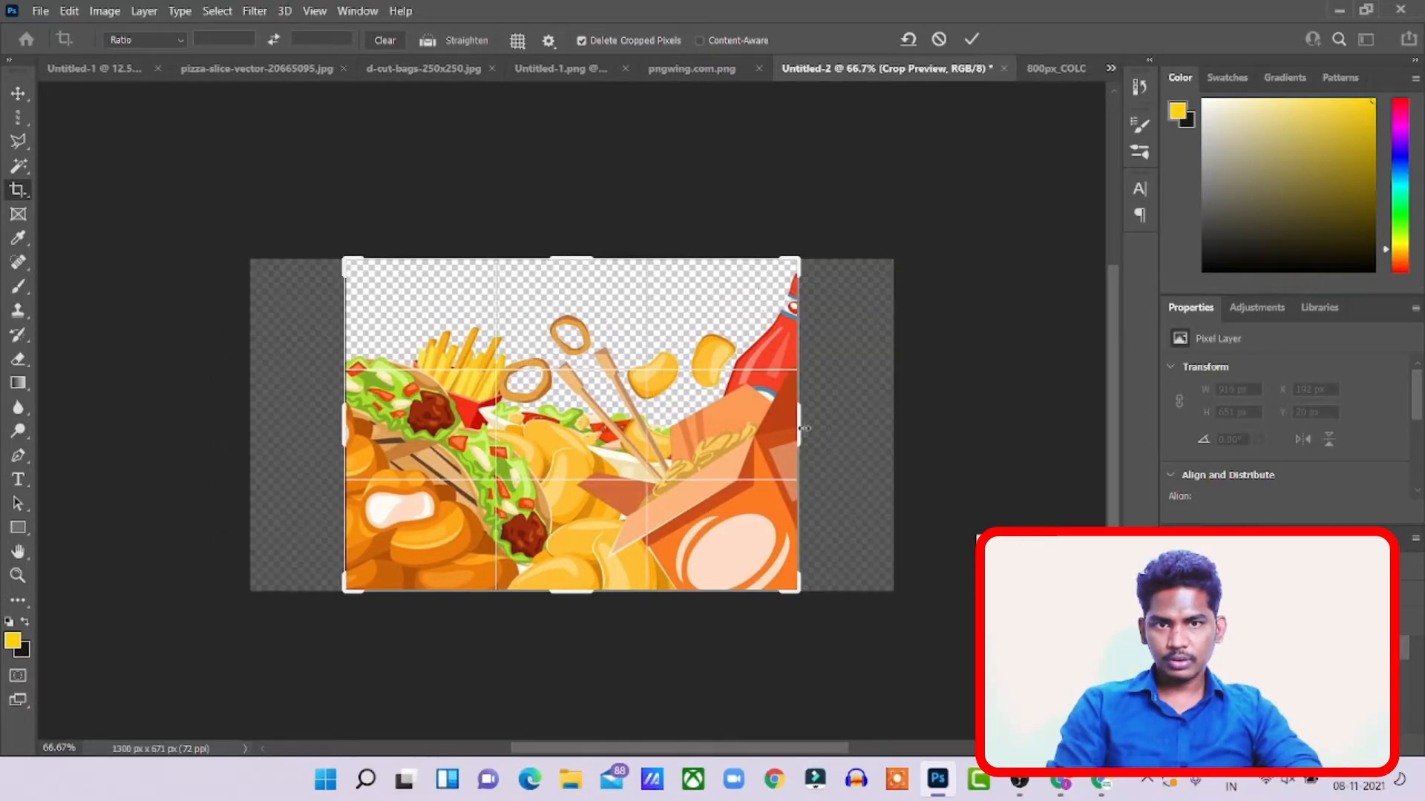
{"action": "left_click", "coordinate": [17, 93]}
- Export the cropped food artwork under the file name Untitled-2
{"action": "left_click", "coordinate": [40, 11]}
{"action": "mouse_move", "coordinate": [77, 285]}
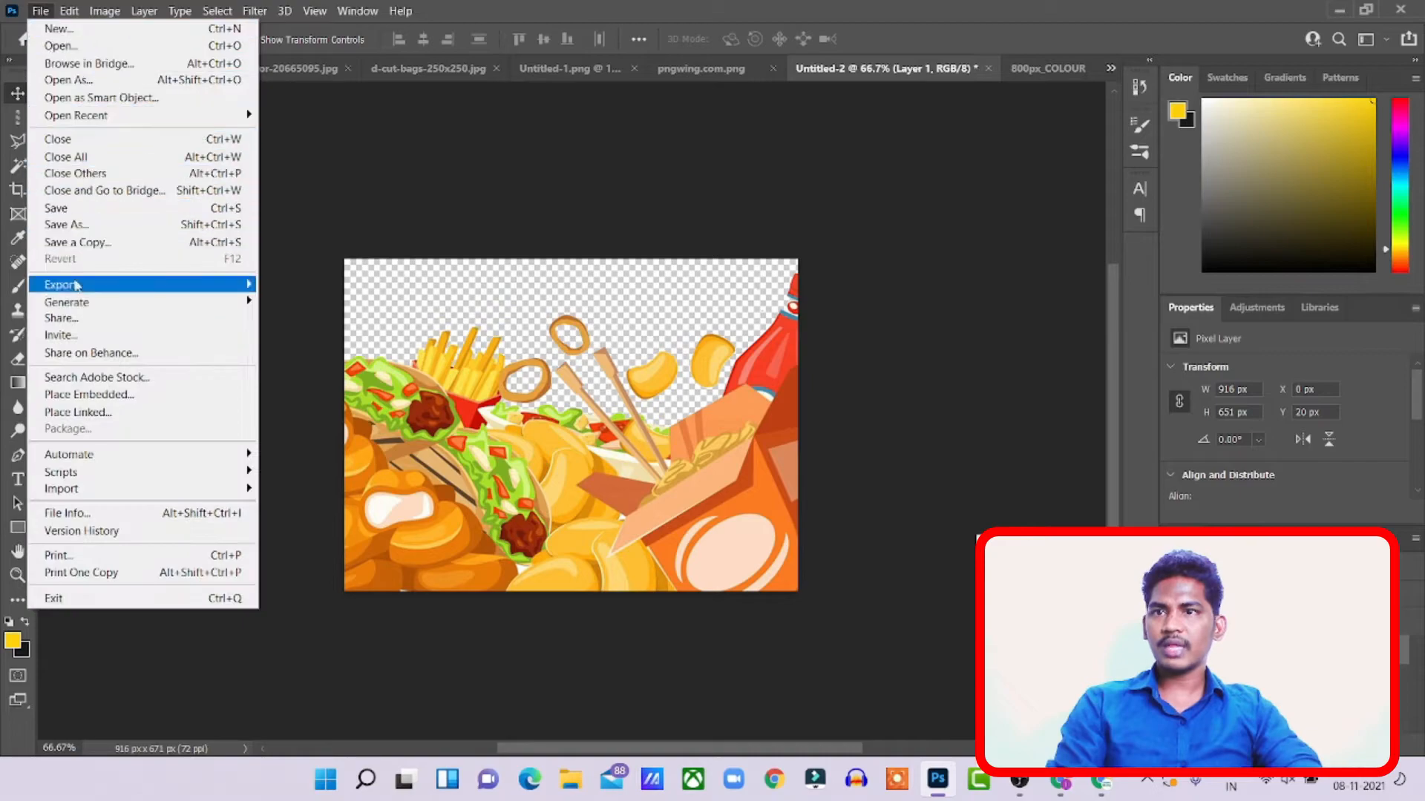
{"action": "left_click", "coordinate": [320, 284]}
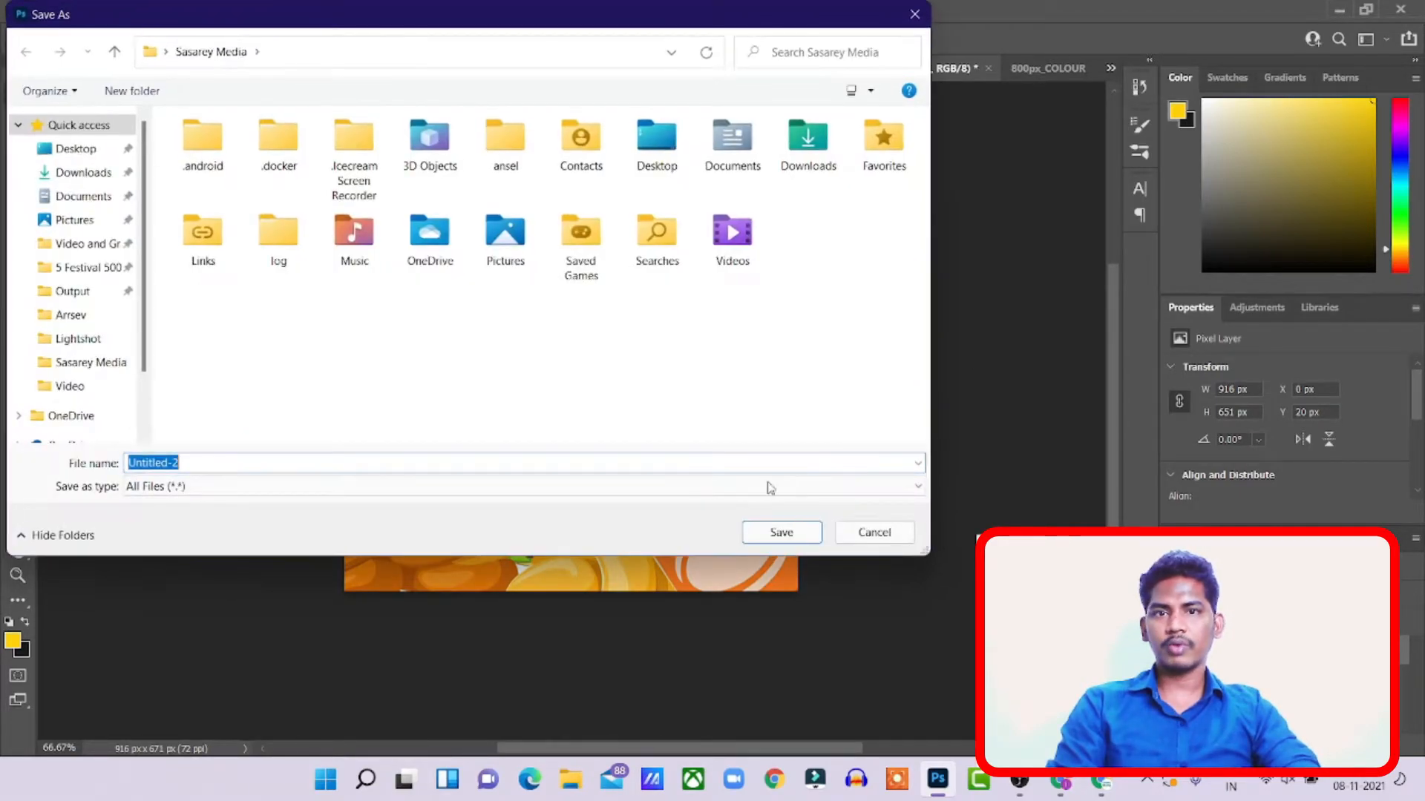
{"action": "left_click", "coordinate": [791, 536]}
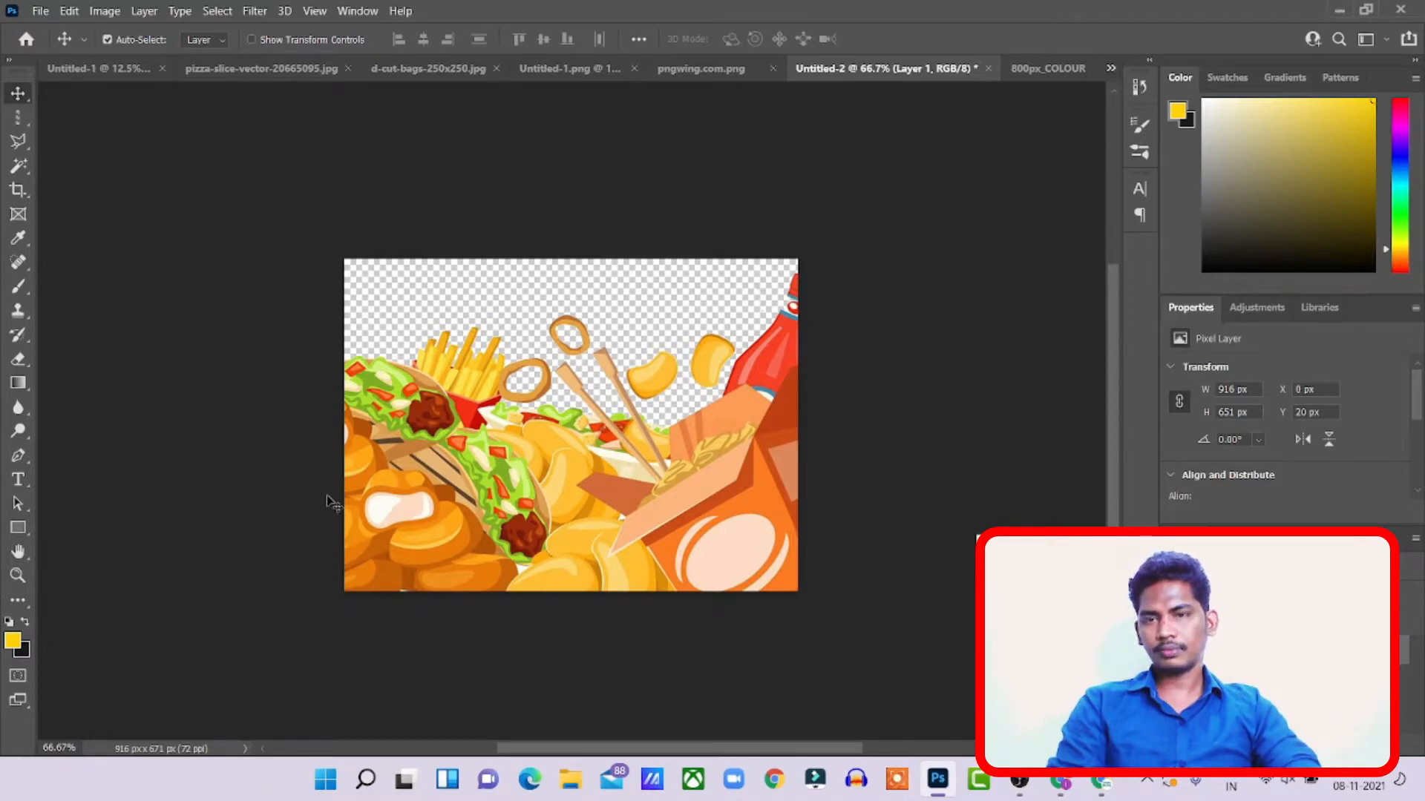
- Start another export of the transparent food artwork, up to choosing its file name and location
{"action": "left_click", "coordinate": [40, 11]}
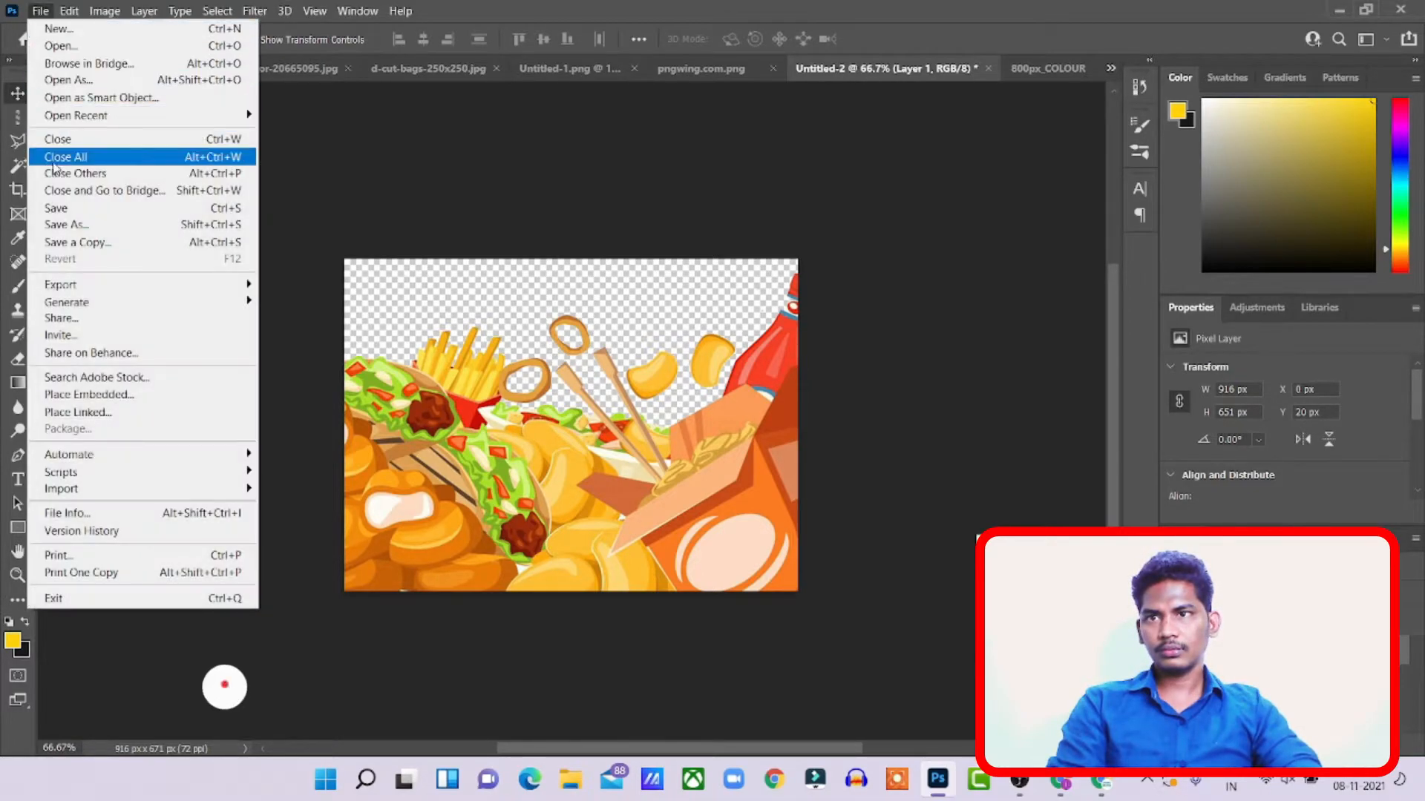
{"action": "mouse_move", "coordinate": [99, 292]}
{"action": "left_click", "coordinate": [320, 284]}
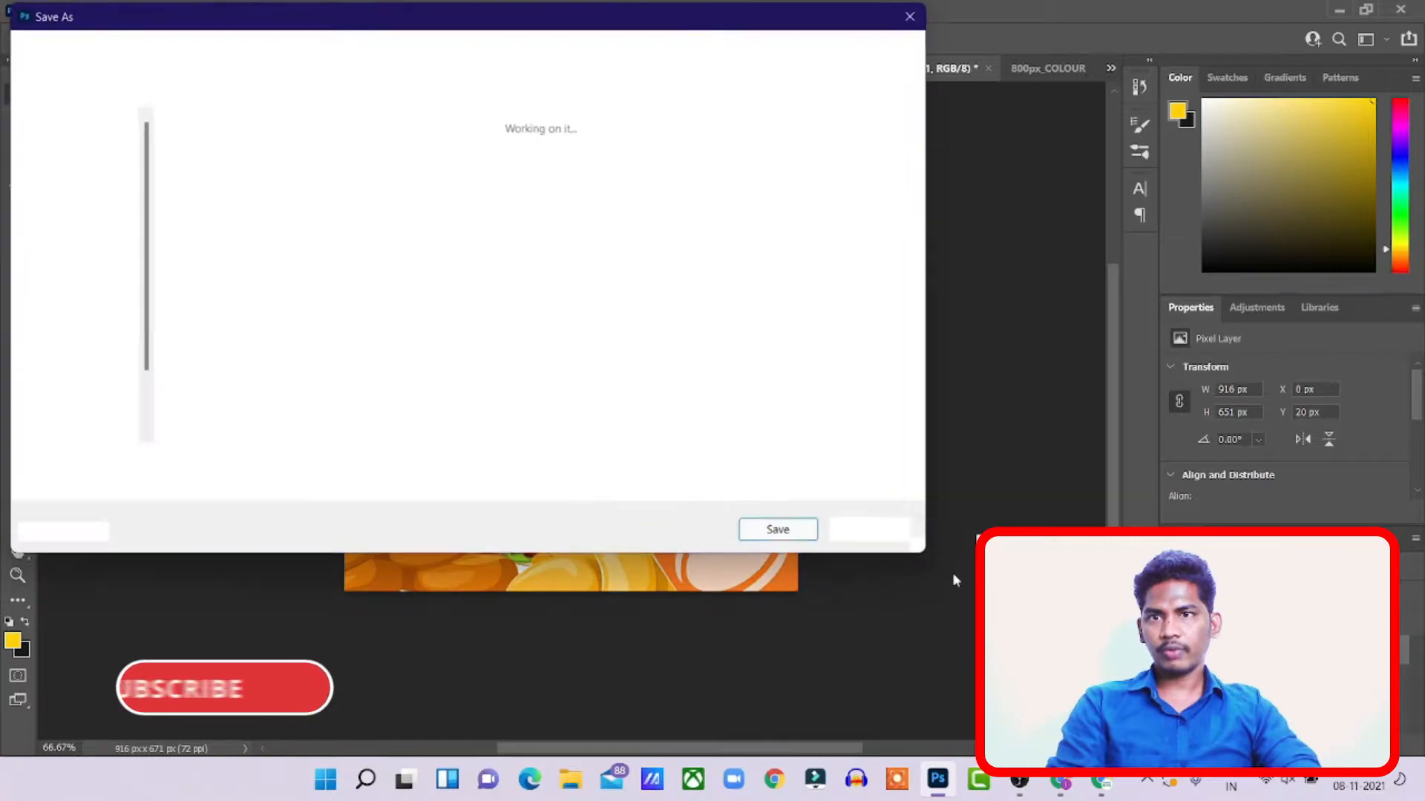
- Save the transparent fast food artwork to the Downloads folder as Untitled-2
{"action": "left_click", "coordinate": [84, 175]}
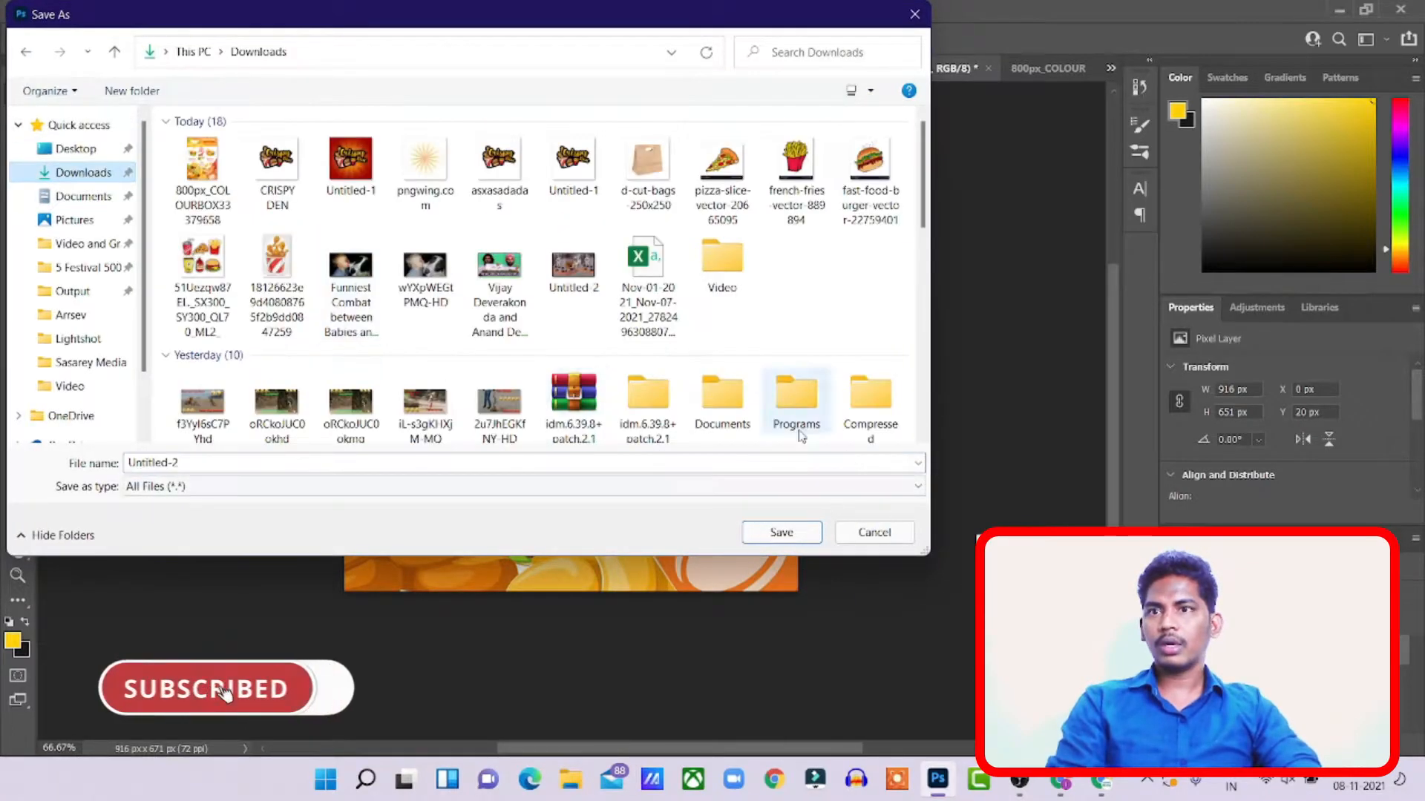
{"action": "left_click", "coordinate": [796, 531]}
{"action": "left_click", "coordinate": [756, 390]}
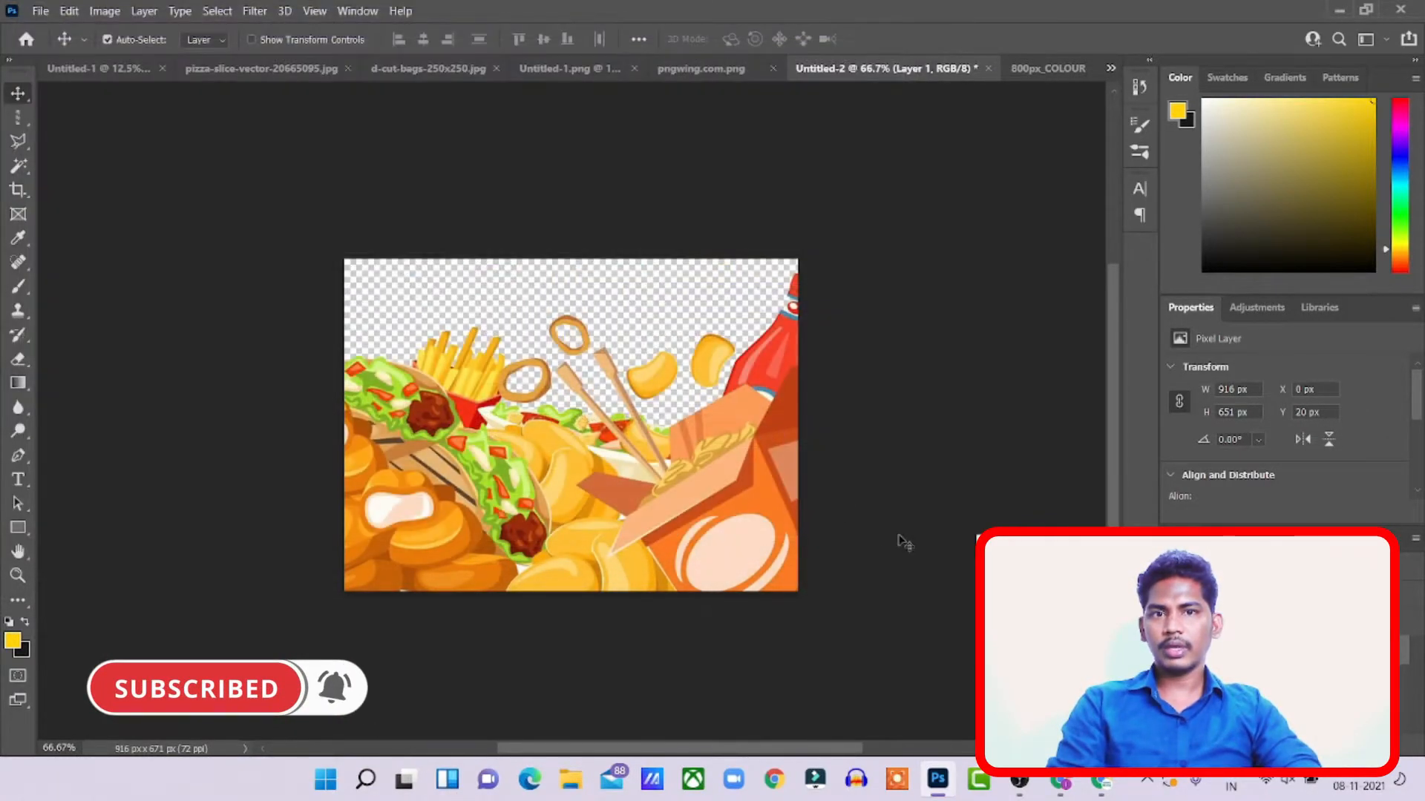
- Switch to the CRISPY DEN flyer in Canva and upload the Untitled-2 image from the Downloads folder
{"action": "key", "text": "alt+Tab"}
{"action": "left_click", "coordinate": [296, 15]}
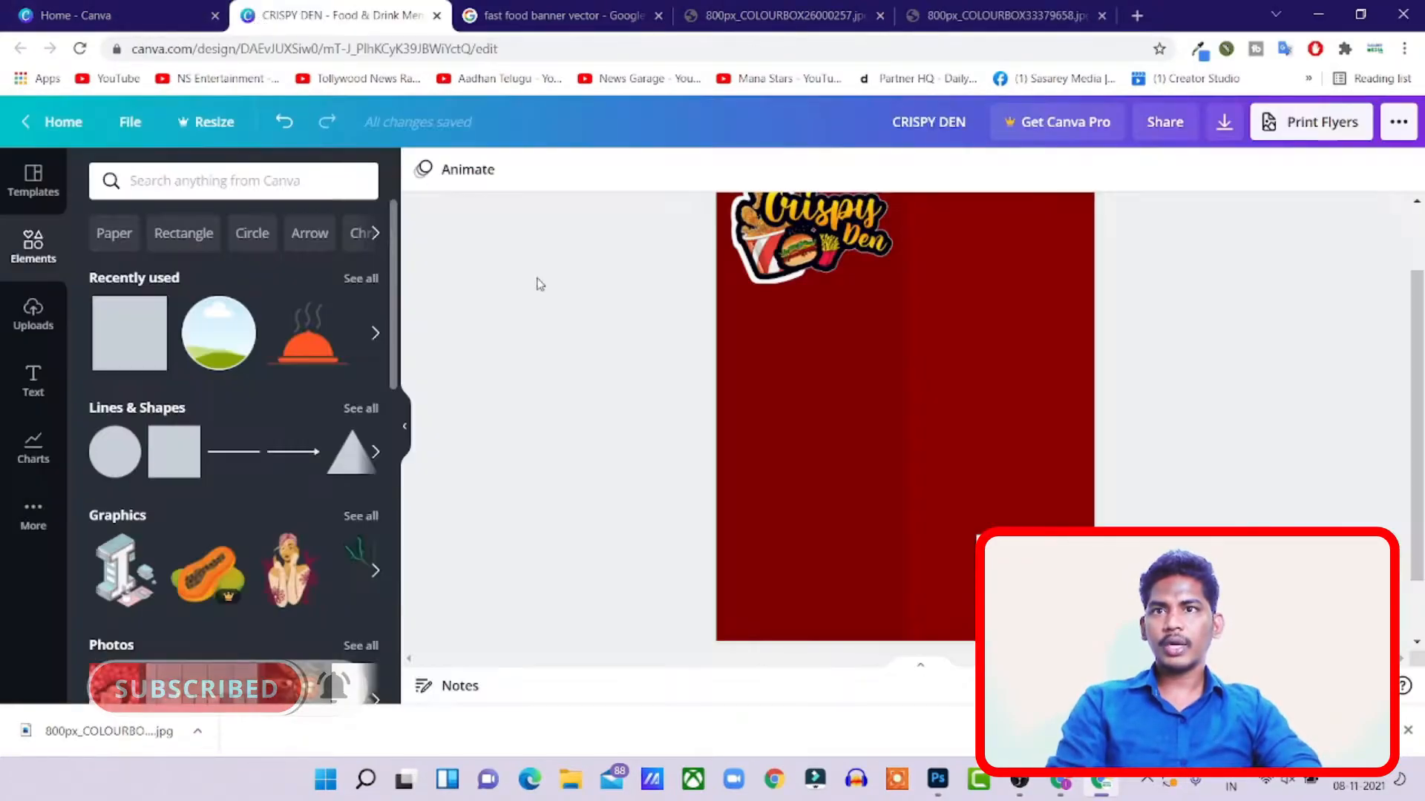
{"action": "left_click", "coordinate": [43, 321]}
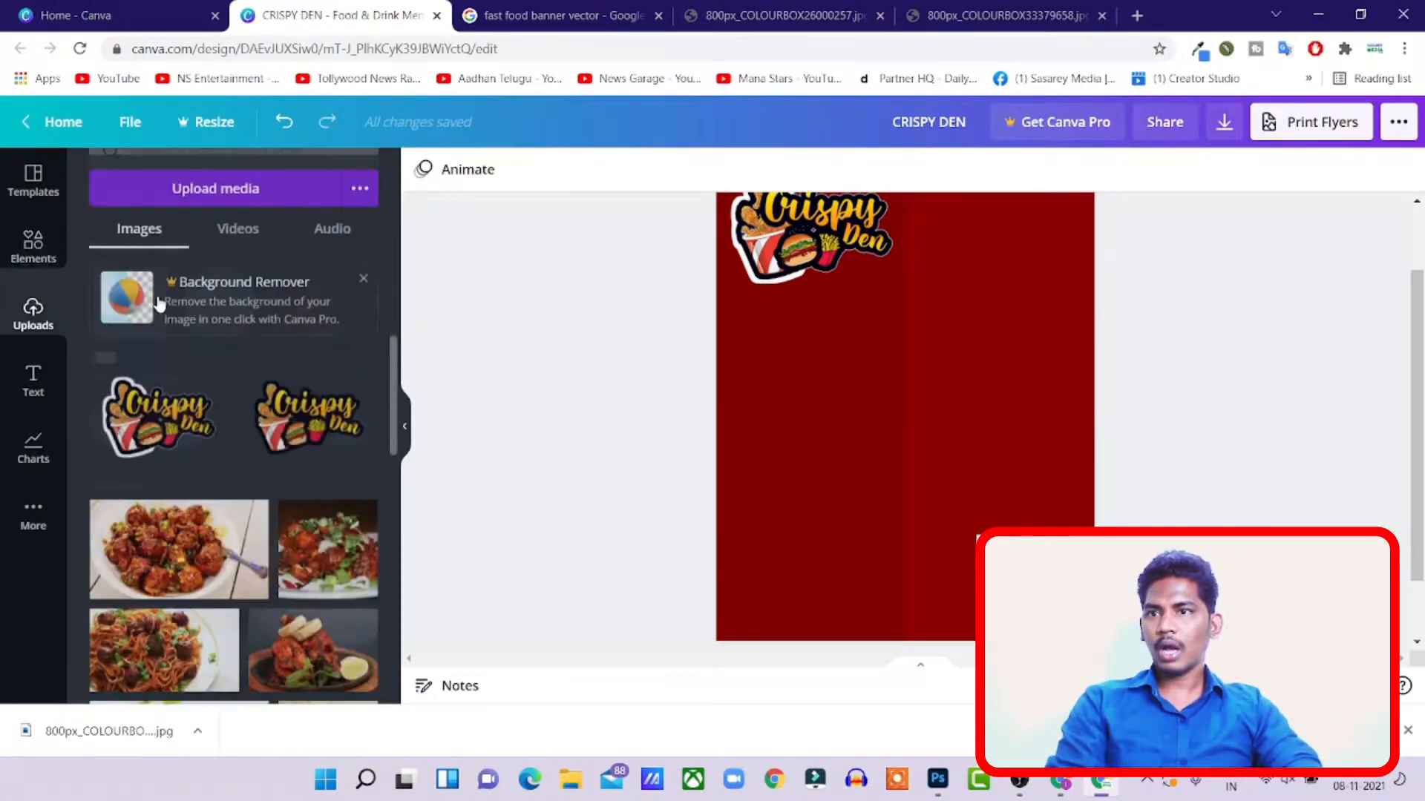
{"action": "left_click", "coordinate": [181, 192]}
{"action": "left_click", "coordinate": [199, 185]}
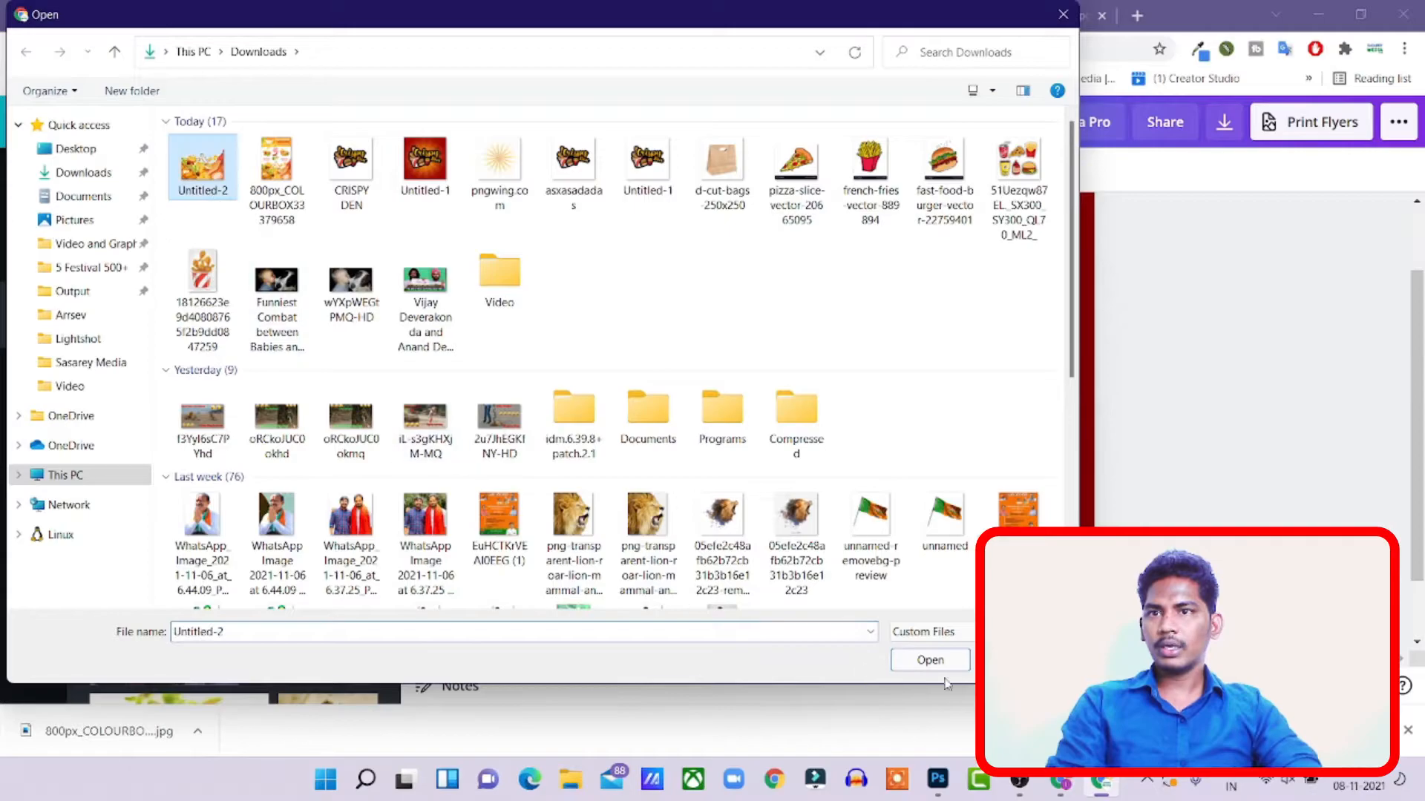
{"action": "left_click", "coordinate": [943, 667]}
- Place the uploaded food artwork at the bottom of the flyer's left panel and enlarge it to the panel's full width
{"action": "left_click_drag", "start_coordinate": [222, 407], "coordinate": [923, 456]}
{"action": "left_click_drag", "start_coordinate": [864, 505], "coordinate": [817, 574]}
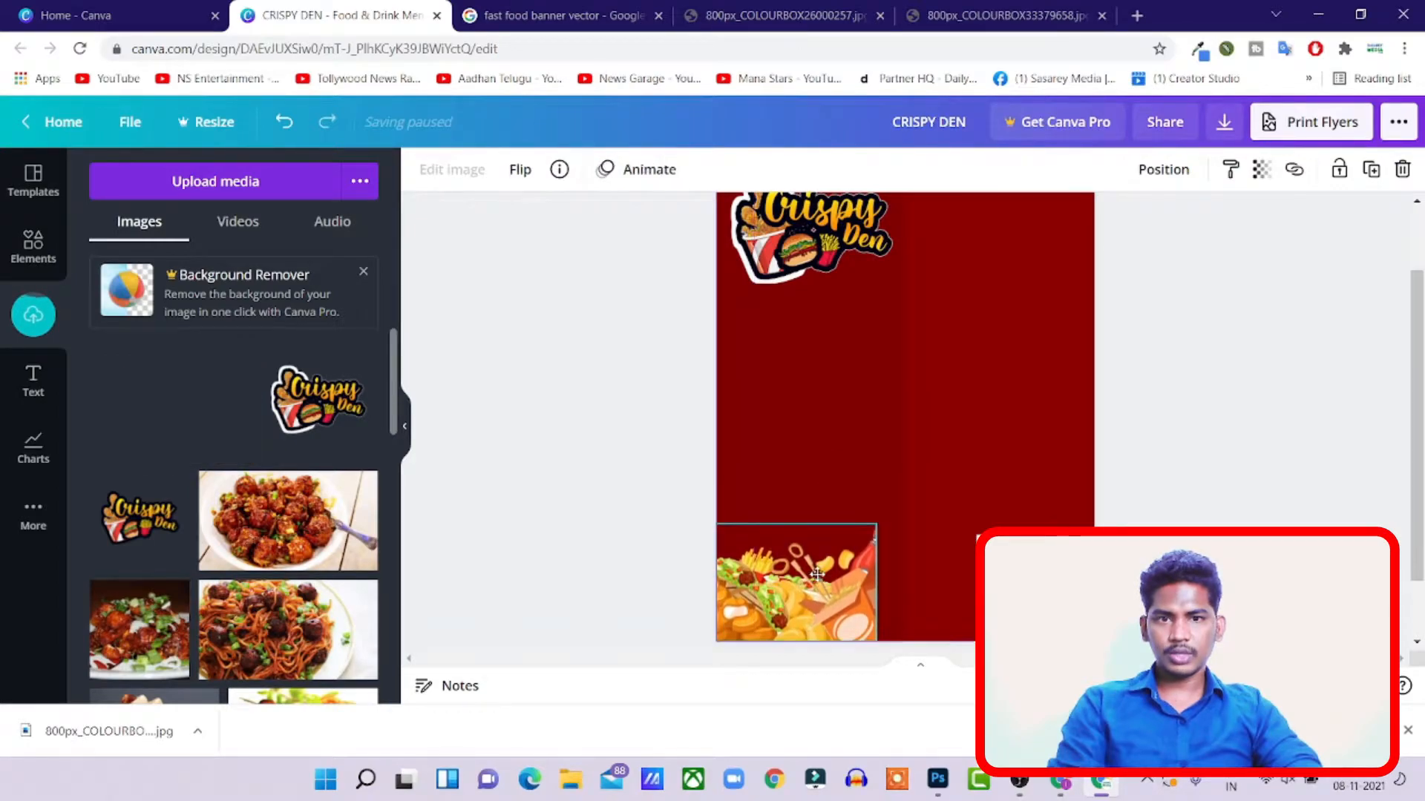
{"action": "left_click_drag", "start_coordinate": [878, 524], "coordinate": [906, 510]}
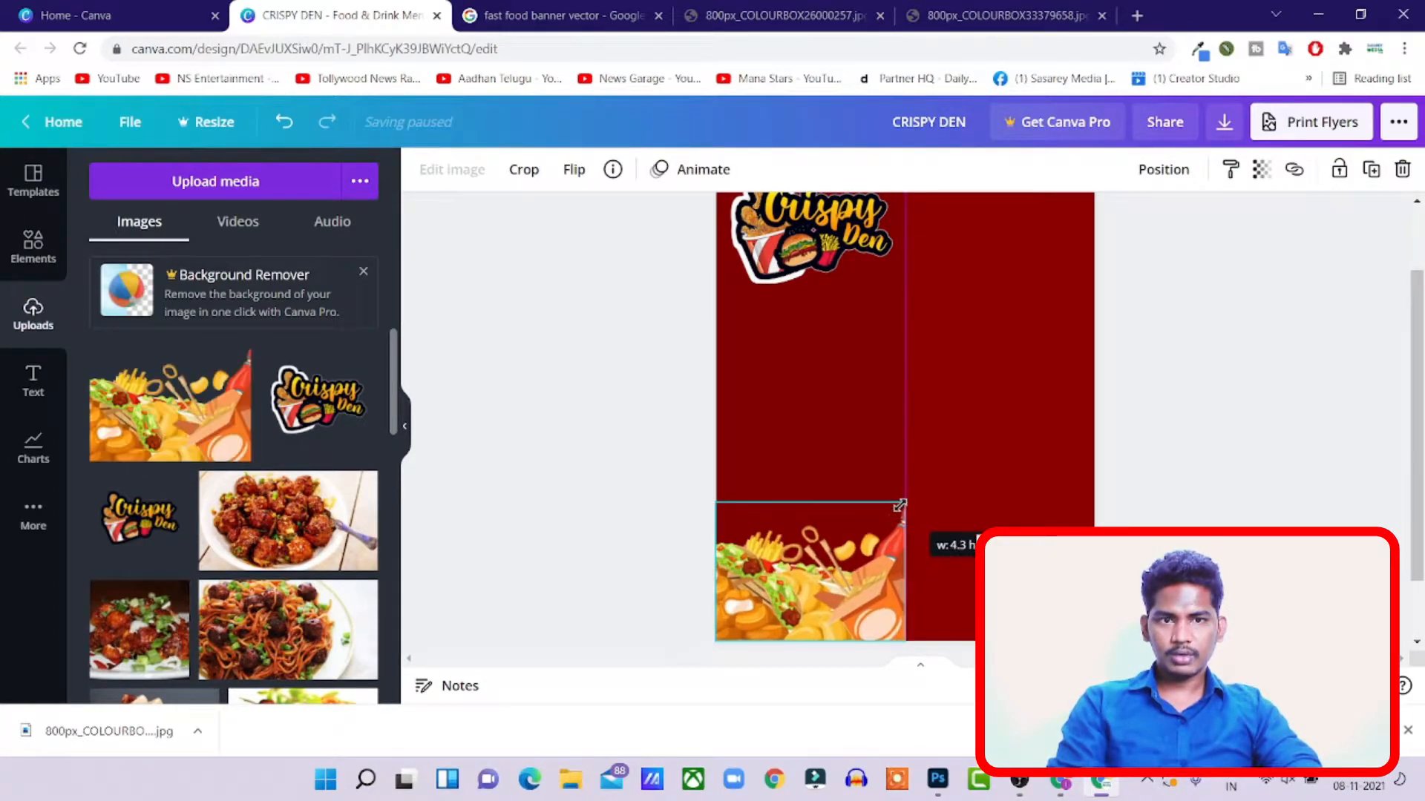
{"action": "left_click", "coordinate": [811, 469]}
{"action": "left_click", "coordinate": [804, 452]}
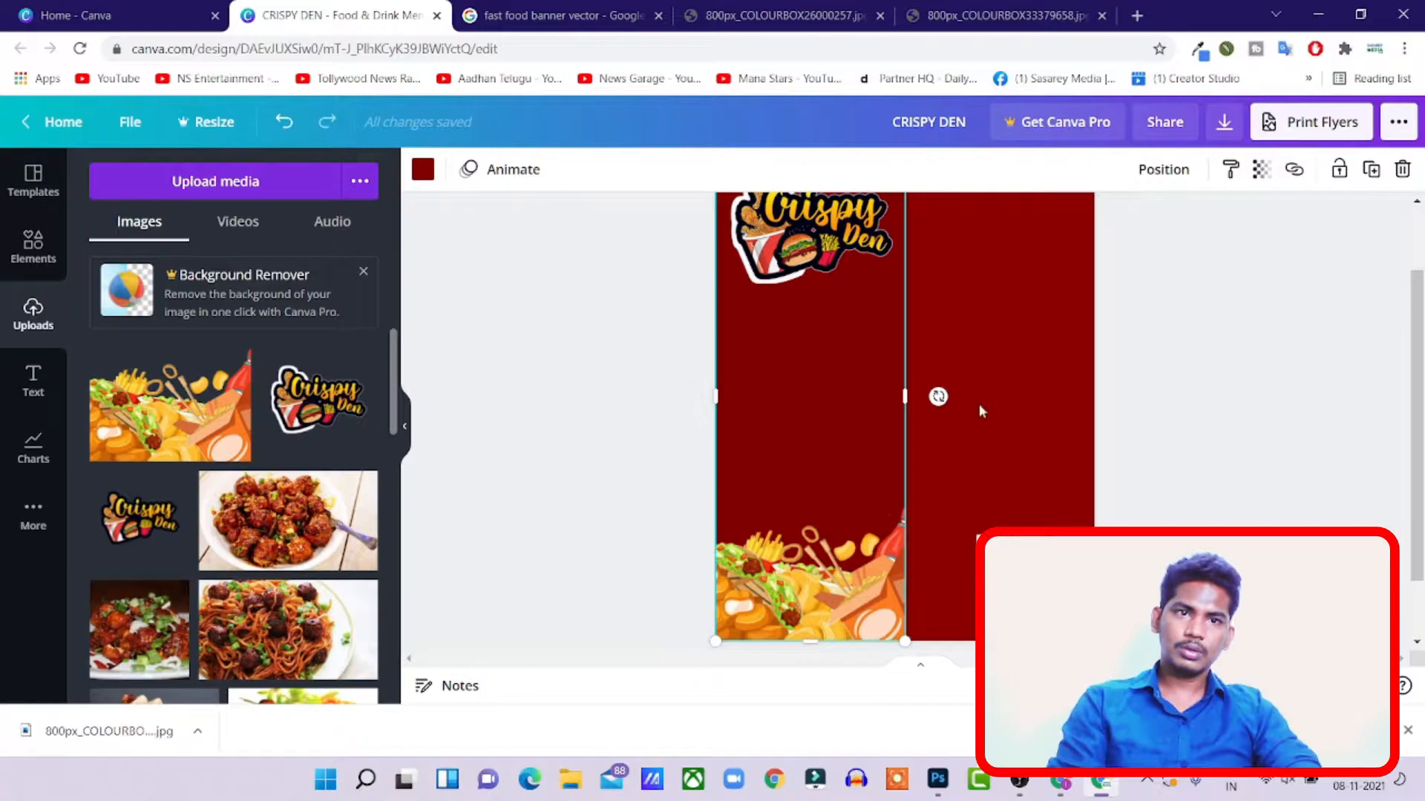
- Examine the placement of the food artwork and the logo on the flyer's left panel
{"action": "scroll", "coordinate": [866, 374], "scroll_direction": "up", "scroll_amount": 2}
{"action": "left_click", "coordinate": [867, 374]}
{"action": "scroll", "coordinate": [838, 492], "scroll_direction": "down", "scroll_amount": 4}
{"action": "left_click", "coordinate": [798, 530]}
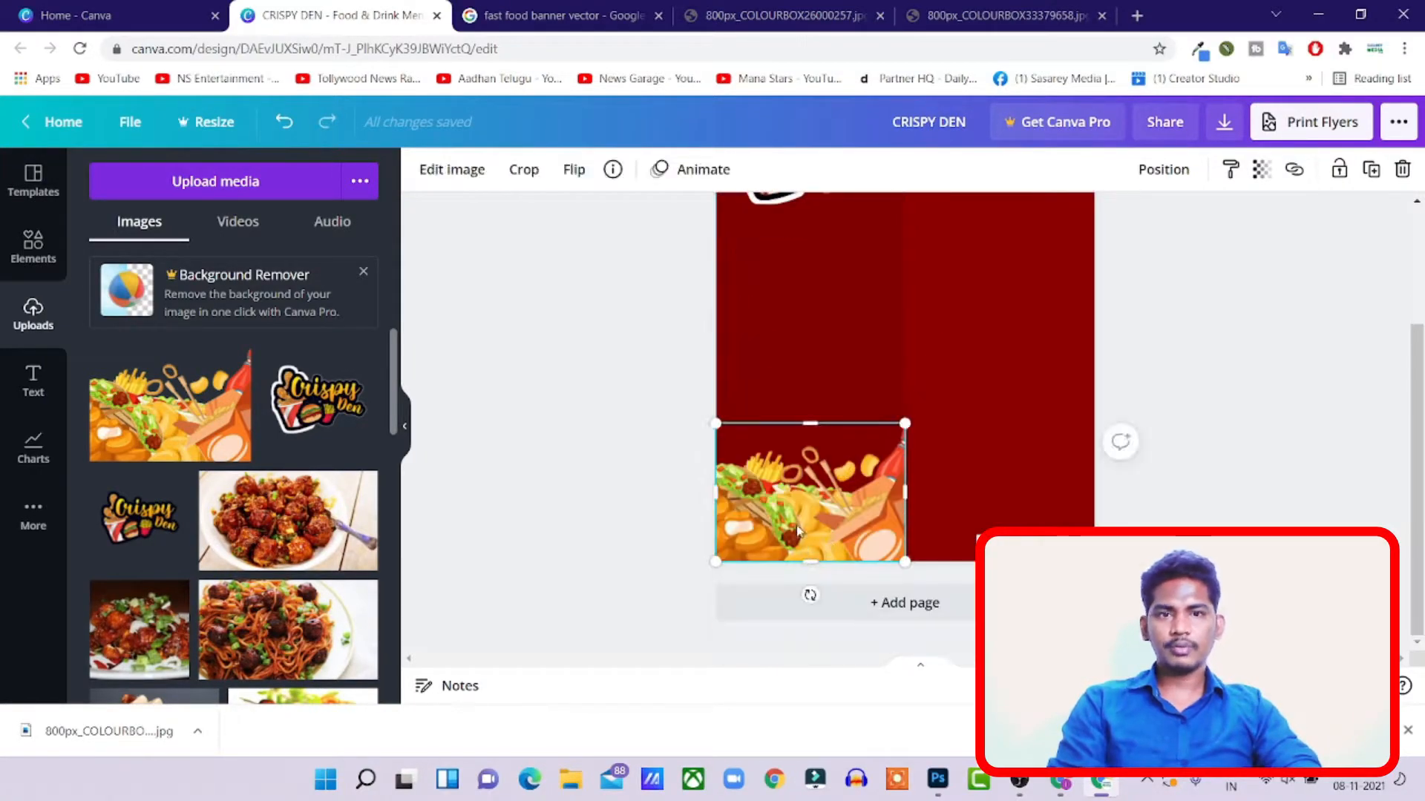
{"action": "left_click", "coordinate": [825, 354]}
{"action": "scroll", "coordinate": [820, 459], "scroll_direction": "up", "scroll_amount": 2}
{"action": "left_click", "coordinate": [816, 540]}
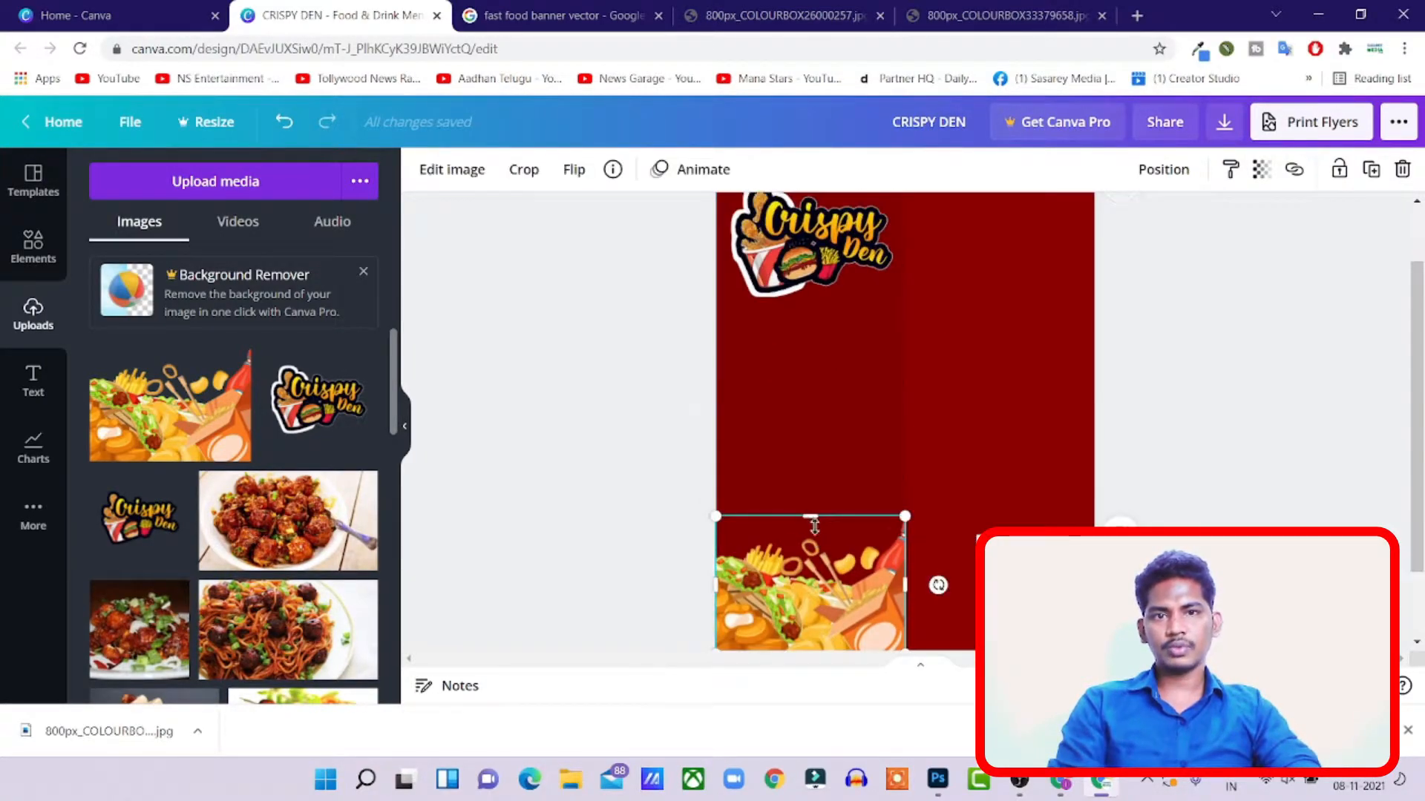
{"action": "left_click", "coordinate": [856, 464]}
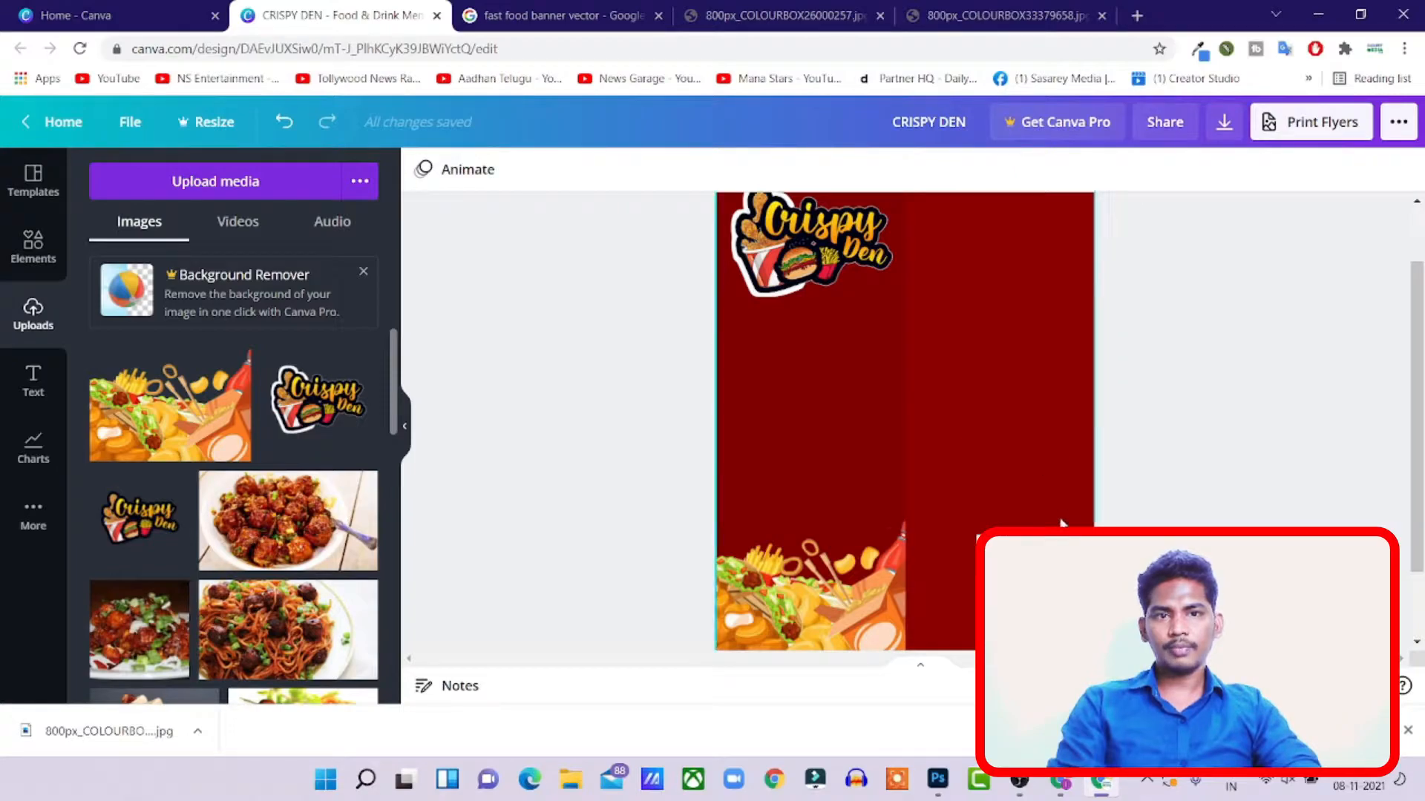
{"action": "scroll", "coordinate": [1055, 513], "scroll_direction": "up", "scroll_amount": 1}
{"action": "scroll", "coordinate": [1054, 512], "scroll_direction": "down", "scroll_amount": 3}
{"action": "scroll", "coordinate": [1054, 510], "scroll_direction": "up", "scroll_amount": 2}
{"action": "scroll", "coordinate": [1053, 510], "scroll_direction": "up", "scroll_amount": 2}
{"action": "left_click", "coordinate": [872, 494]}
{"action": "scroll", "coordinate": [873, 497], "scroll_direction": "down", "scroll_amount": 2}
{"action": "scroll", "coordinate": [874, 501], "scroll_direction": "up", "scroll_amount": 2}
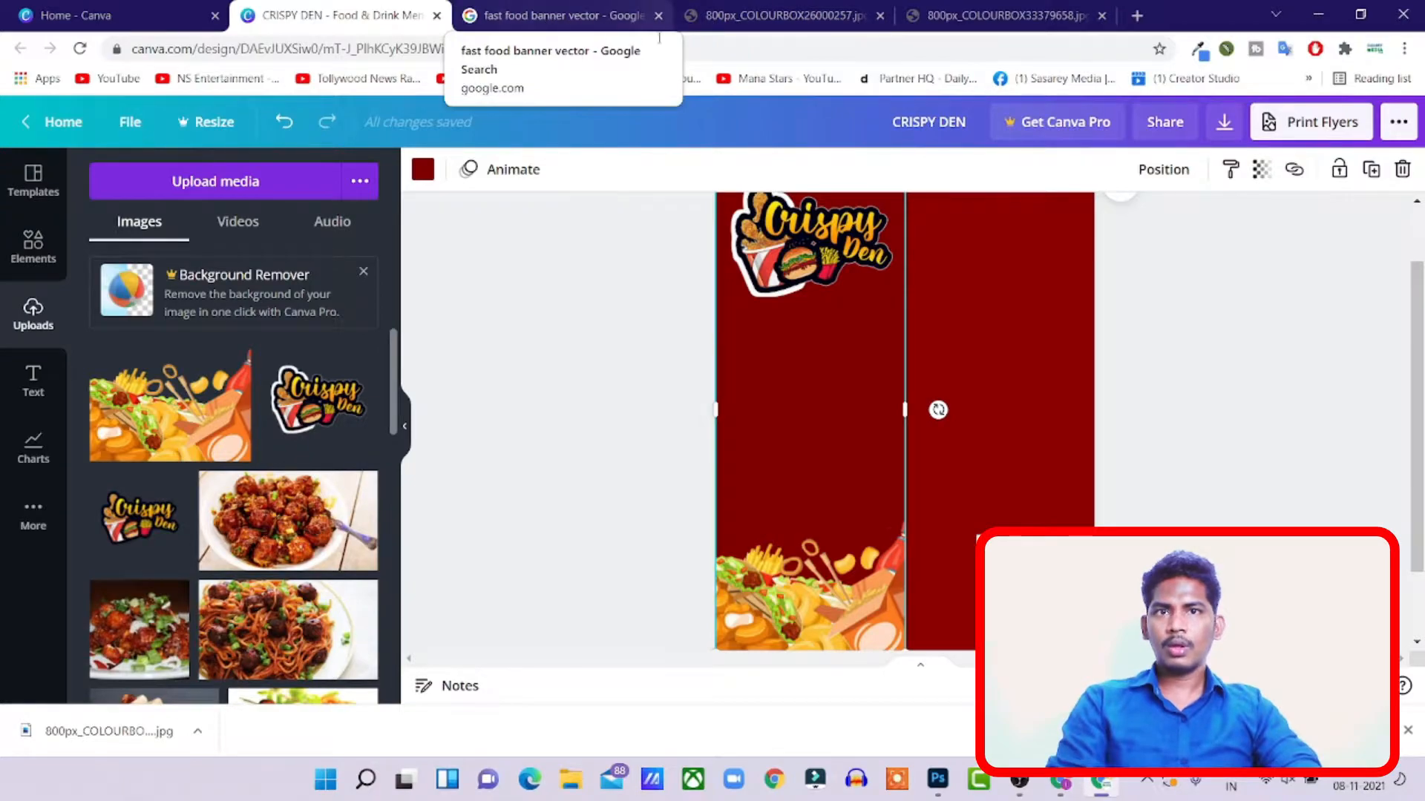
- Switch to the WhatsApp chat with the client and view the menu image sent there
{"action": "key", "text": "alt+Tab"}
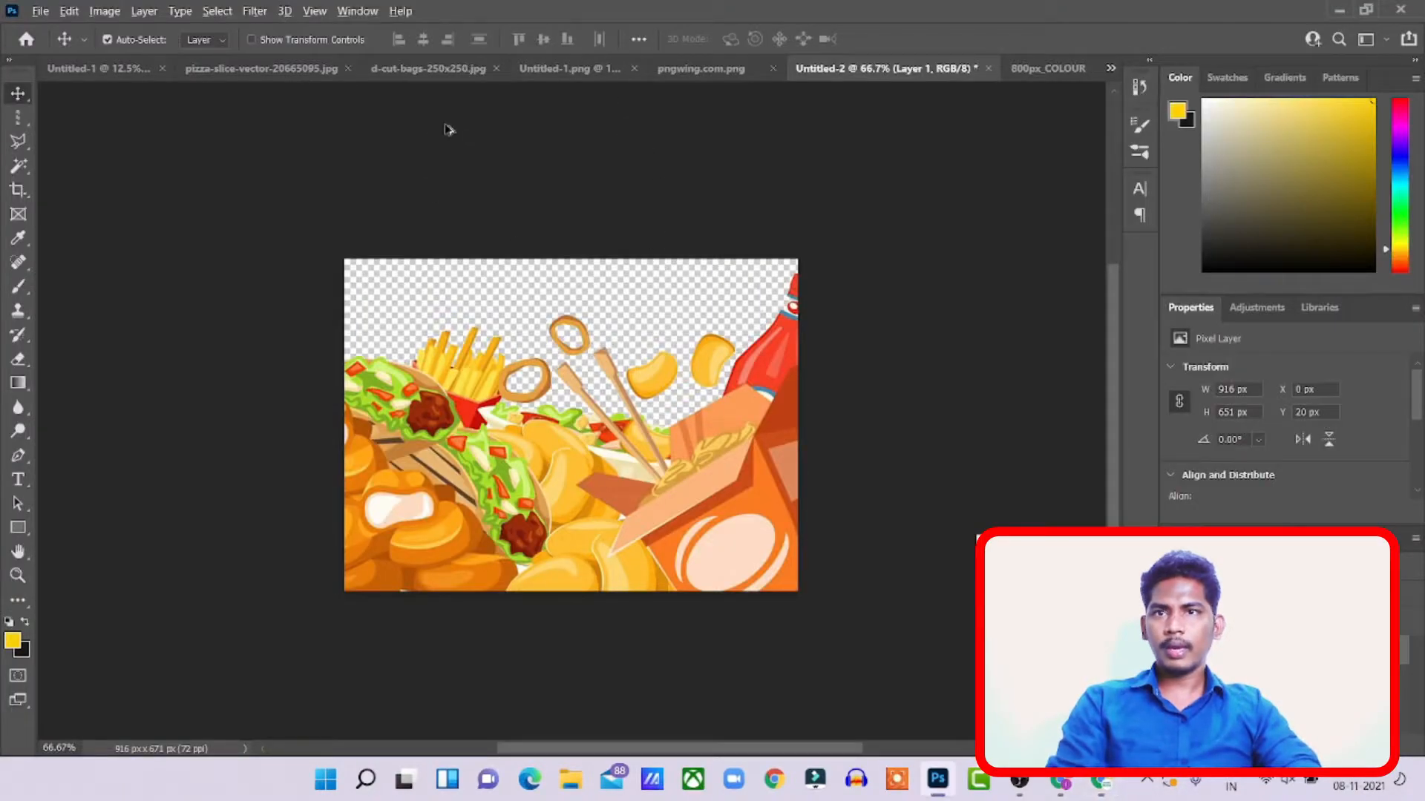
{"action": "key", "text": "alt+Tab"}
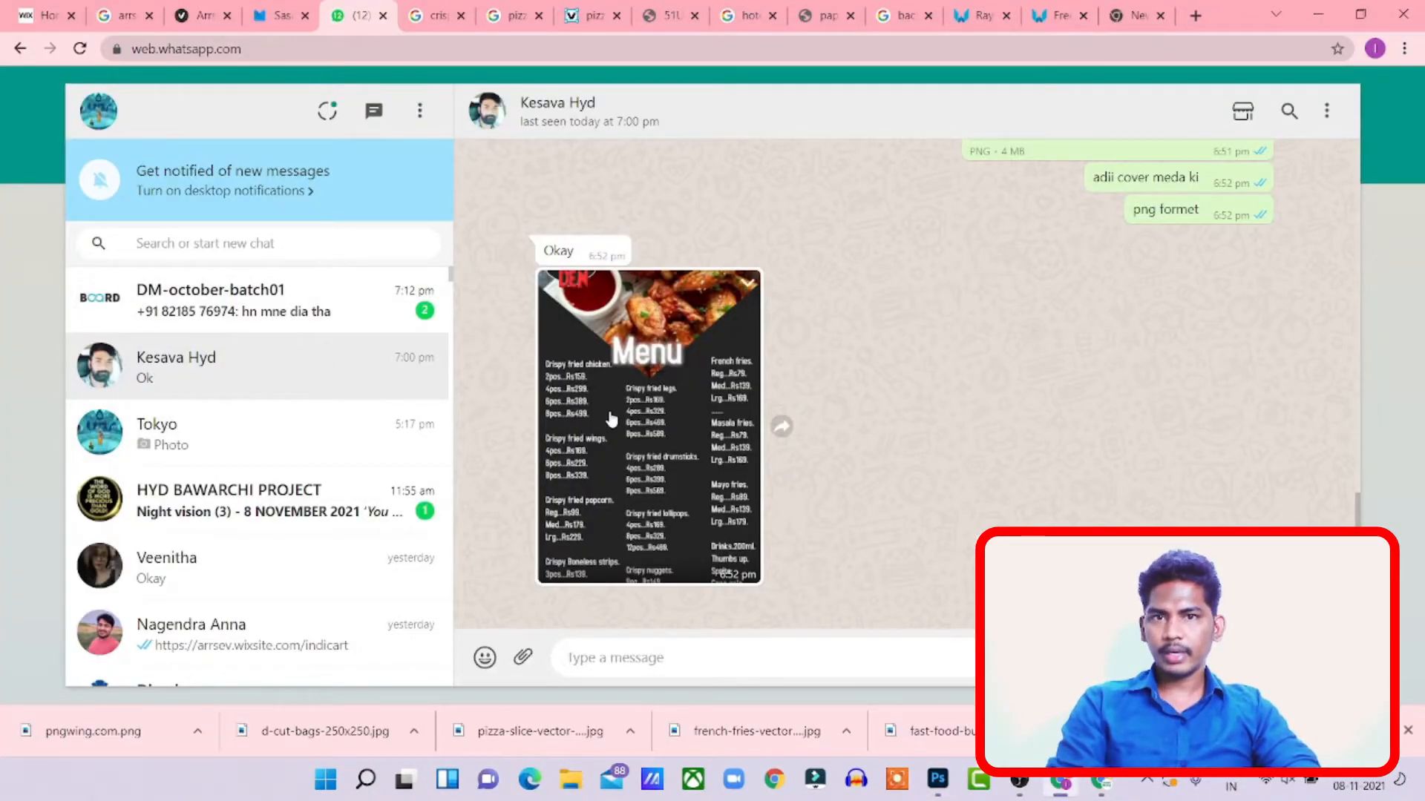
{"action": "left_click", "coordinate": [612, 420]}
{"action": "left_click", "coordinate": [1028, 305]}
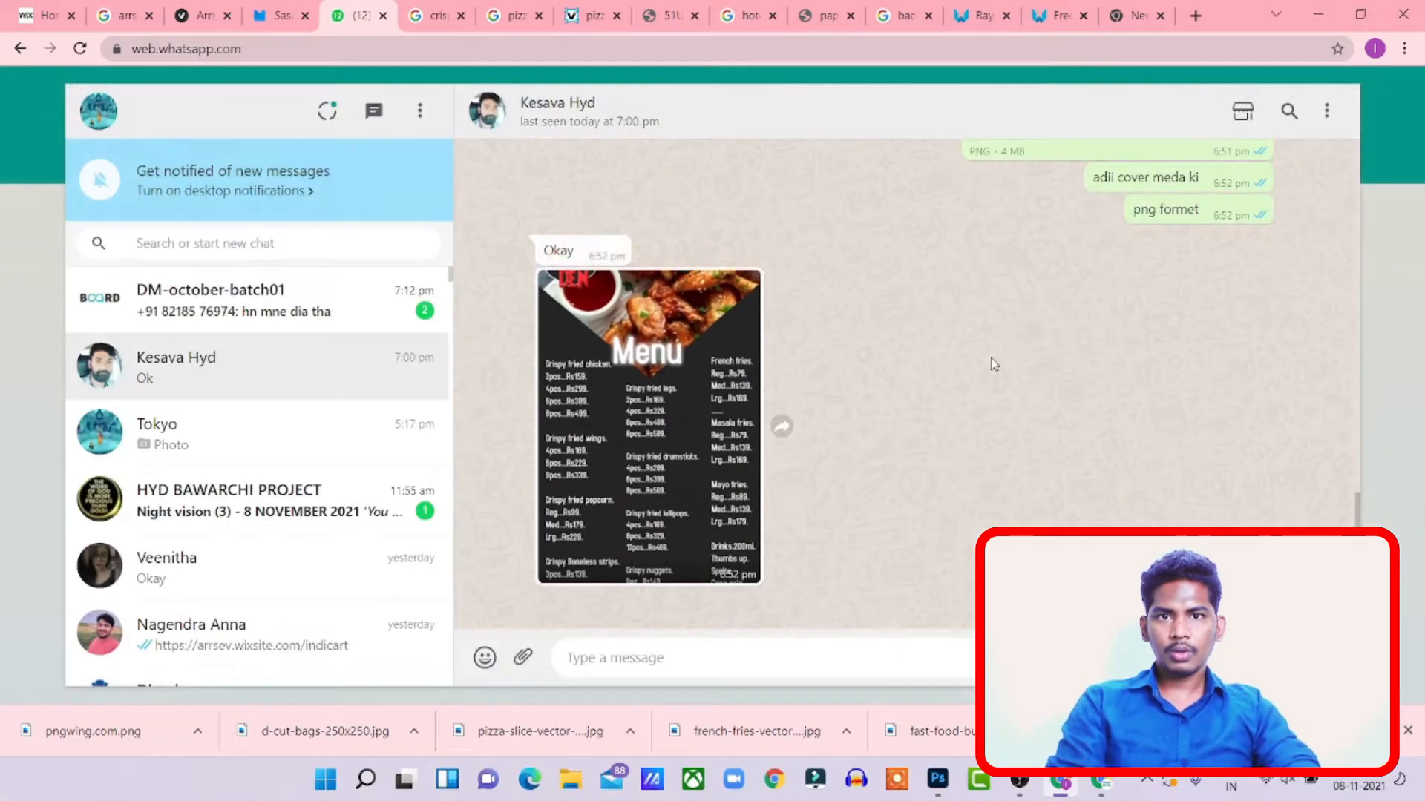
- View the earlier posters in the chat: Hot & Crispy Fried Chicken, Wow! Crispy Fried Chicken and Crispy Den
{"action": "scroll", "coordinate": [972, 335], "scroll_direction": "up", "scroll_amount": 15}
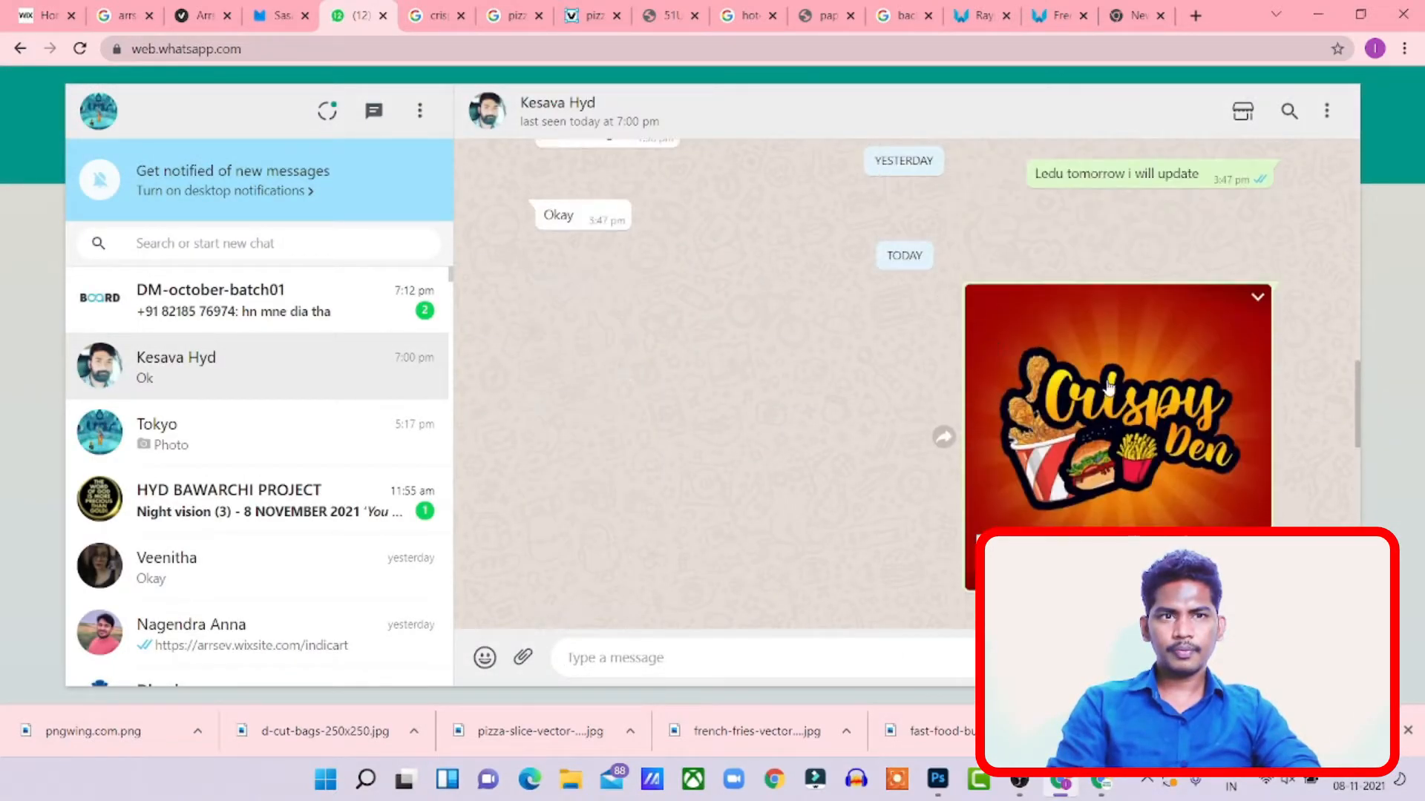
{"action": "scroll", "coordinate": [1073, 372], "scroll_direction": "up", "scroll_amount": 3}
{"action": "left_click", "coordinate": [717, 385]}
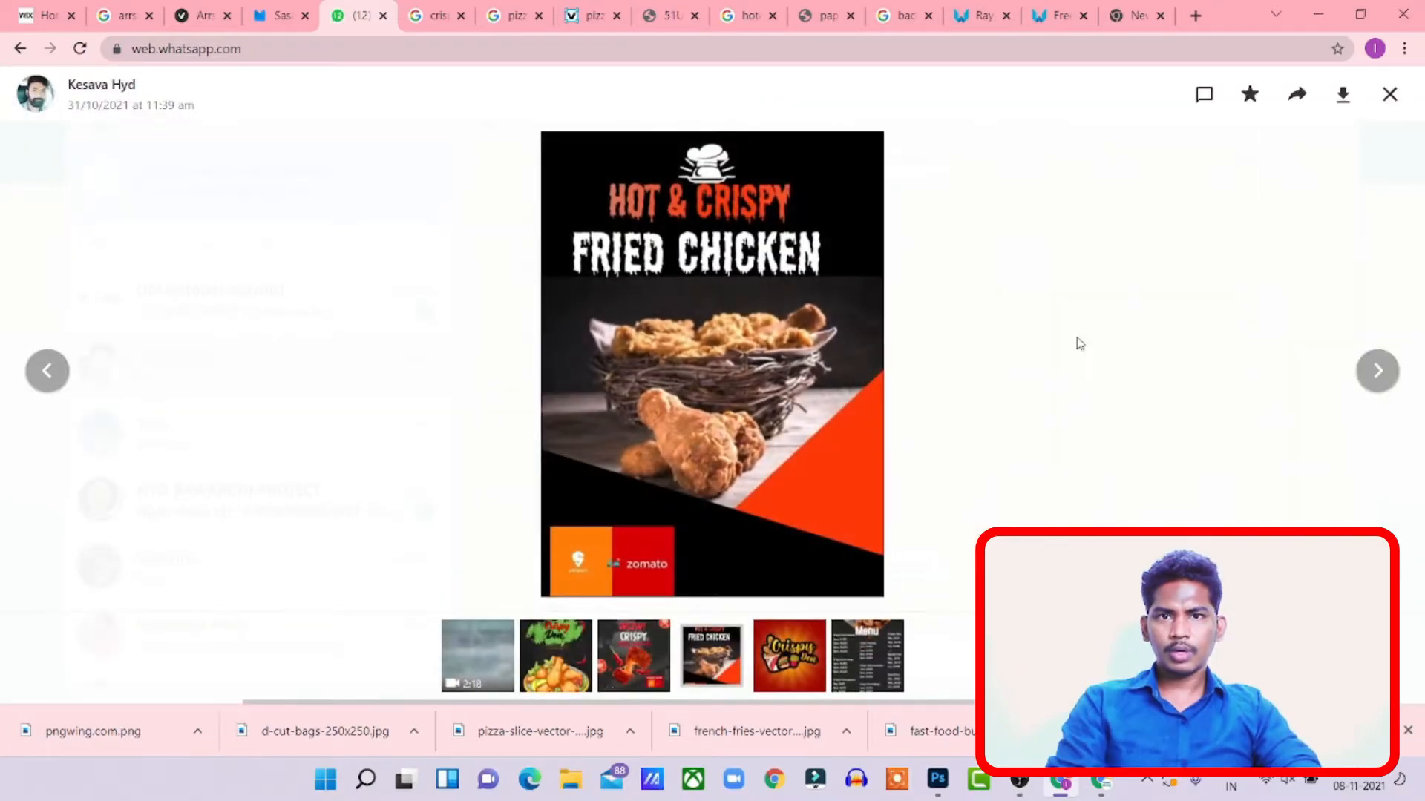
{"action": "left_click", "coordinate": [1080, 344]}
{"action": "scroll", "coordinate": [795, 454], "scroll_direction": "up", "scroll_amount": 3}
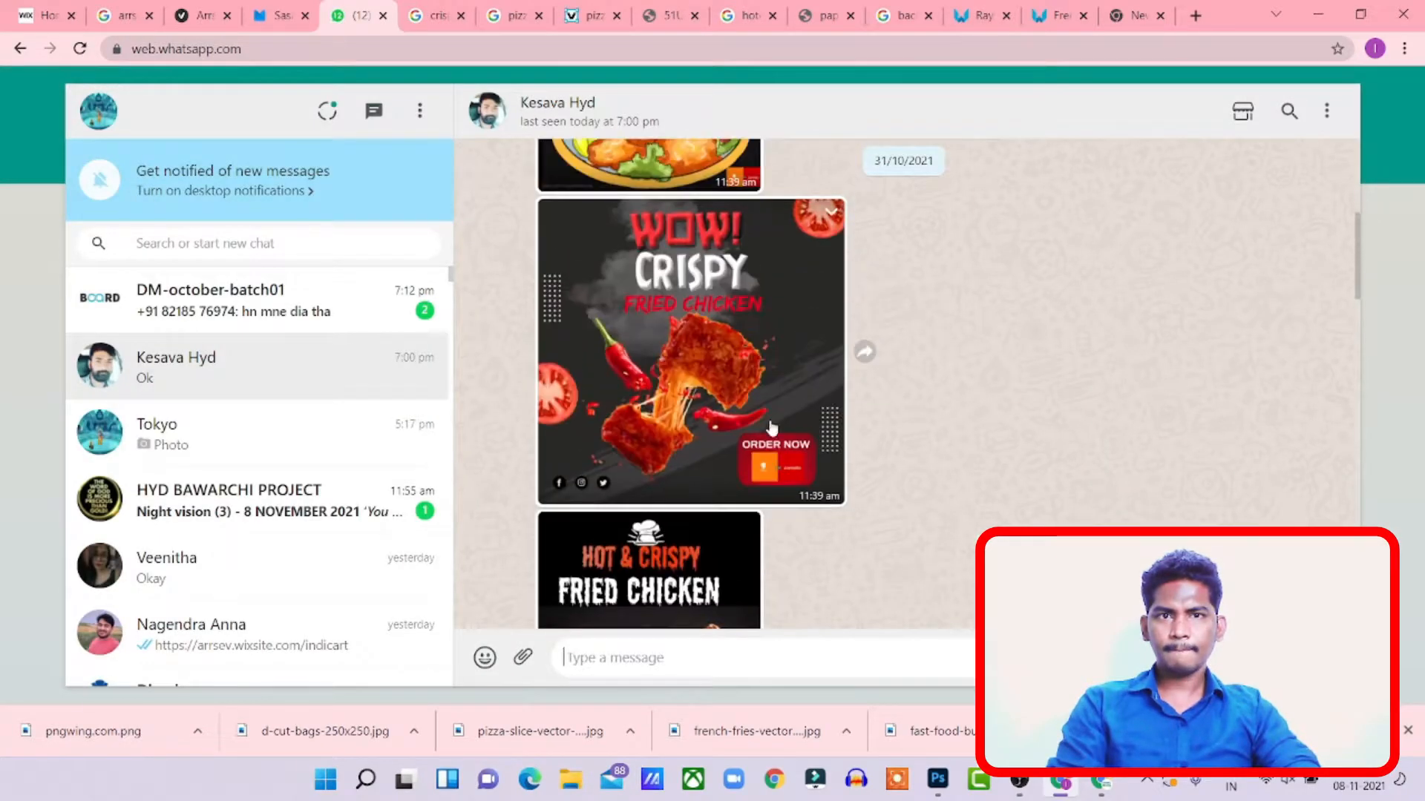
{"action": "left_click", "coordinate": [724, 383]}
{"action": "left_click", "coordinate": [1021, 426]}
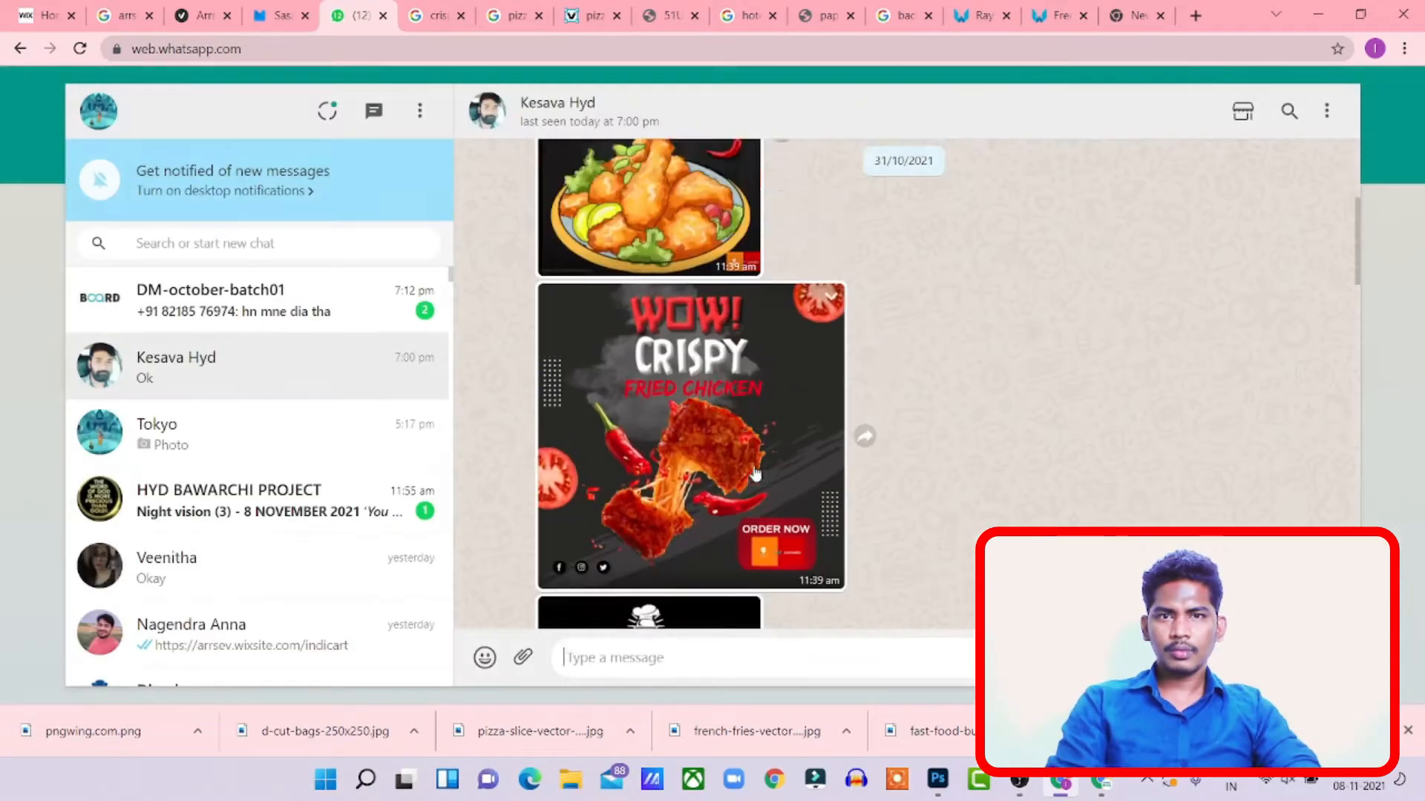
{"action": "scroll", "coordinate": [756, 473], "scroll_direction": "up", "scroll_amount": 3}
{"action": "left_click", "coordinate": [704, 483]}
{"action": "left_click", "coordinate": [1058, 445]}
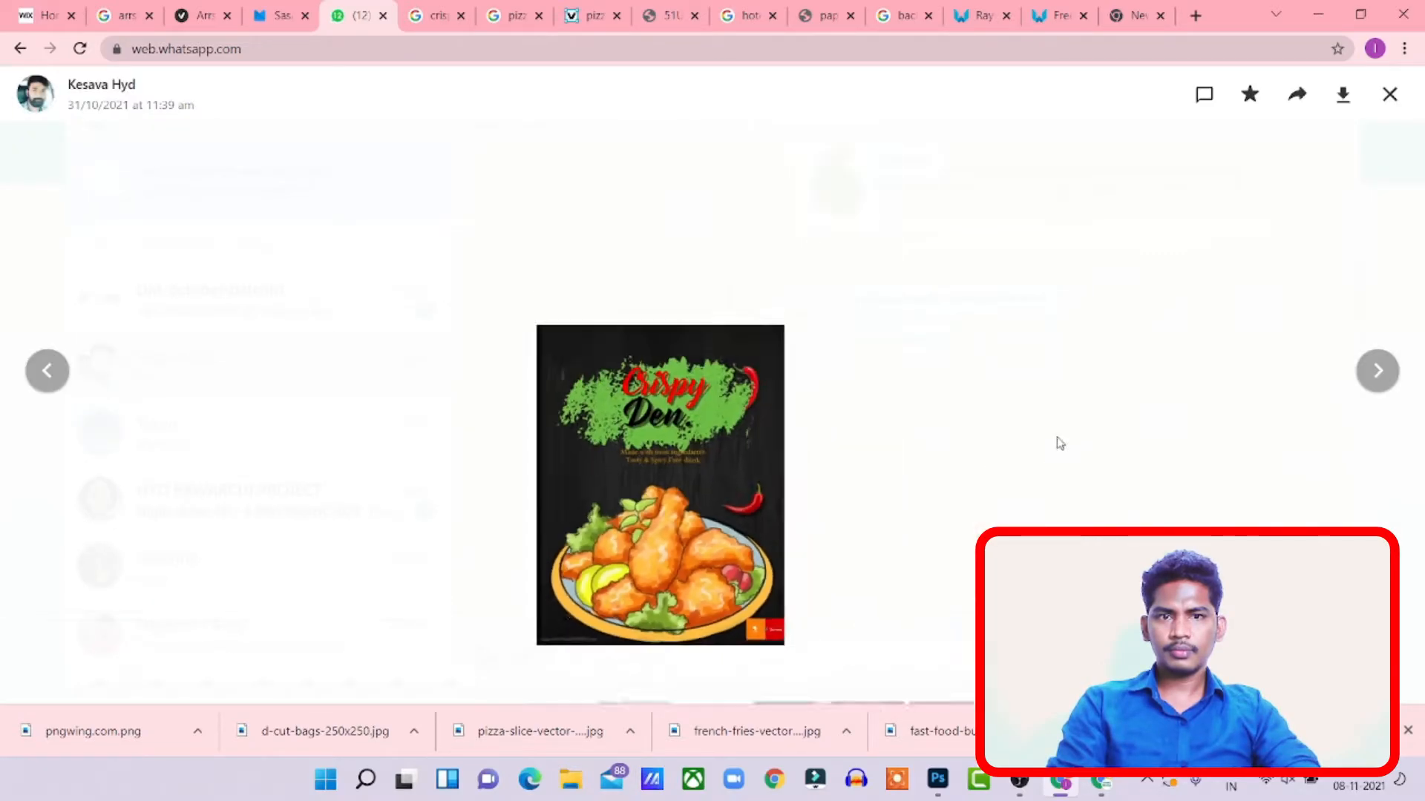
- Return to the flyer in Canva and search the elements for "SOCIAL", browsing the results
{"action": "key", "text": "alt+Tab"}
{"action": "key", "text": "alt+Tab"}
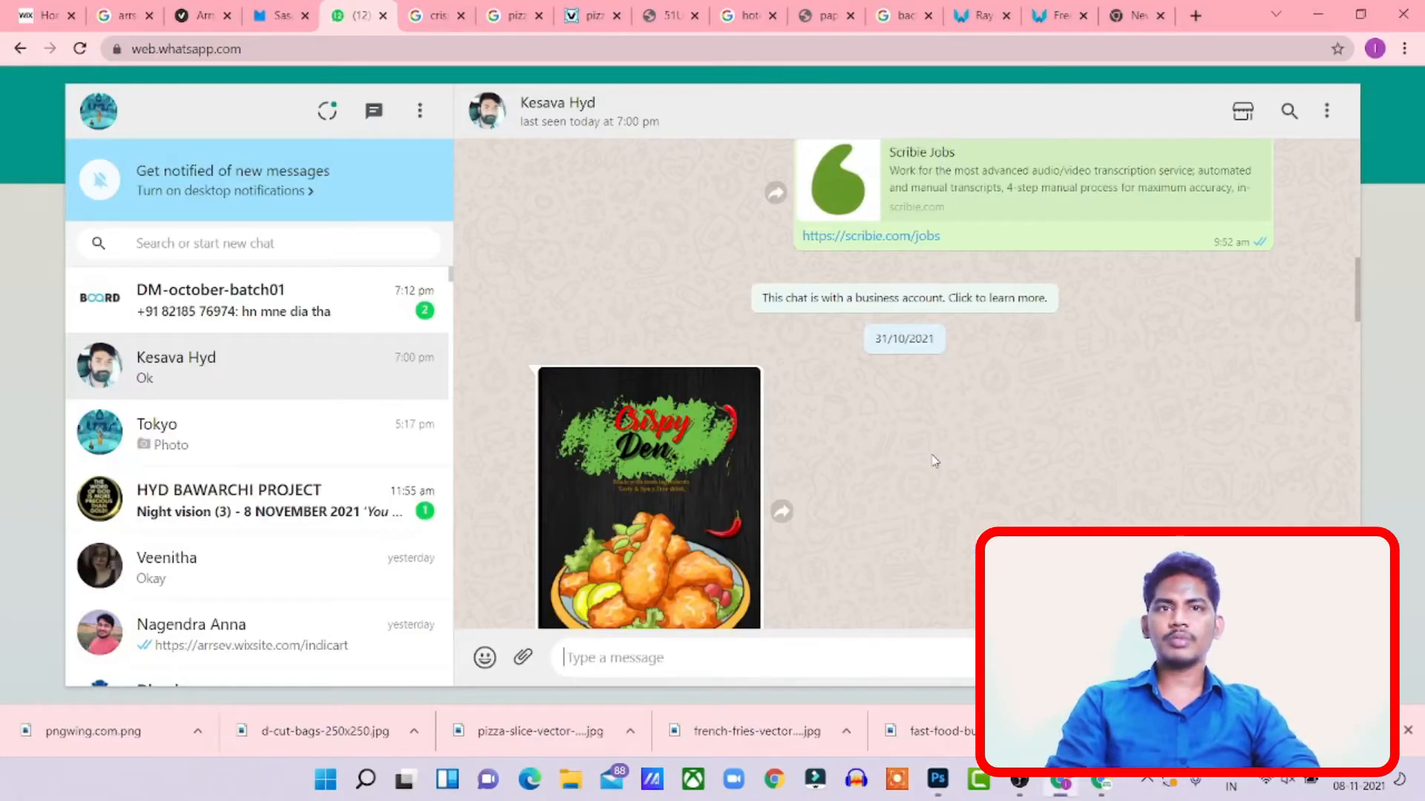
{"action": "key", "text": "alt+Tab"}
{"action": "key", "text": "alt+Tab"}
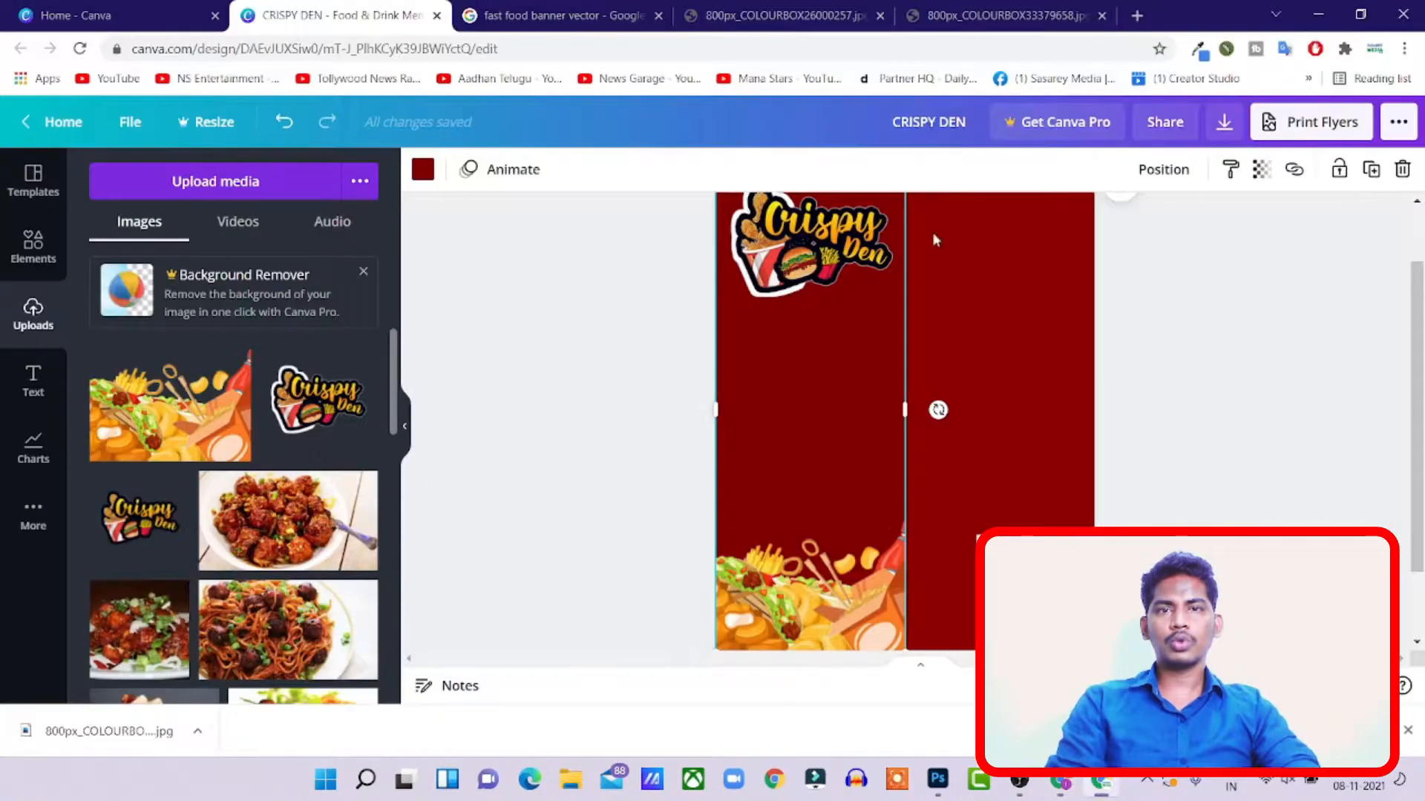
{"action": "left_click", "coordinate": [39, 252]}
{"action": "left_click", "coordinate": [161, 181]}
{"action": "type", "text": "SOCIAL"}
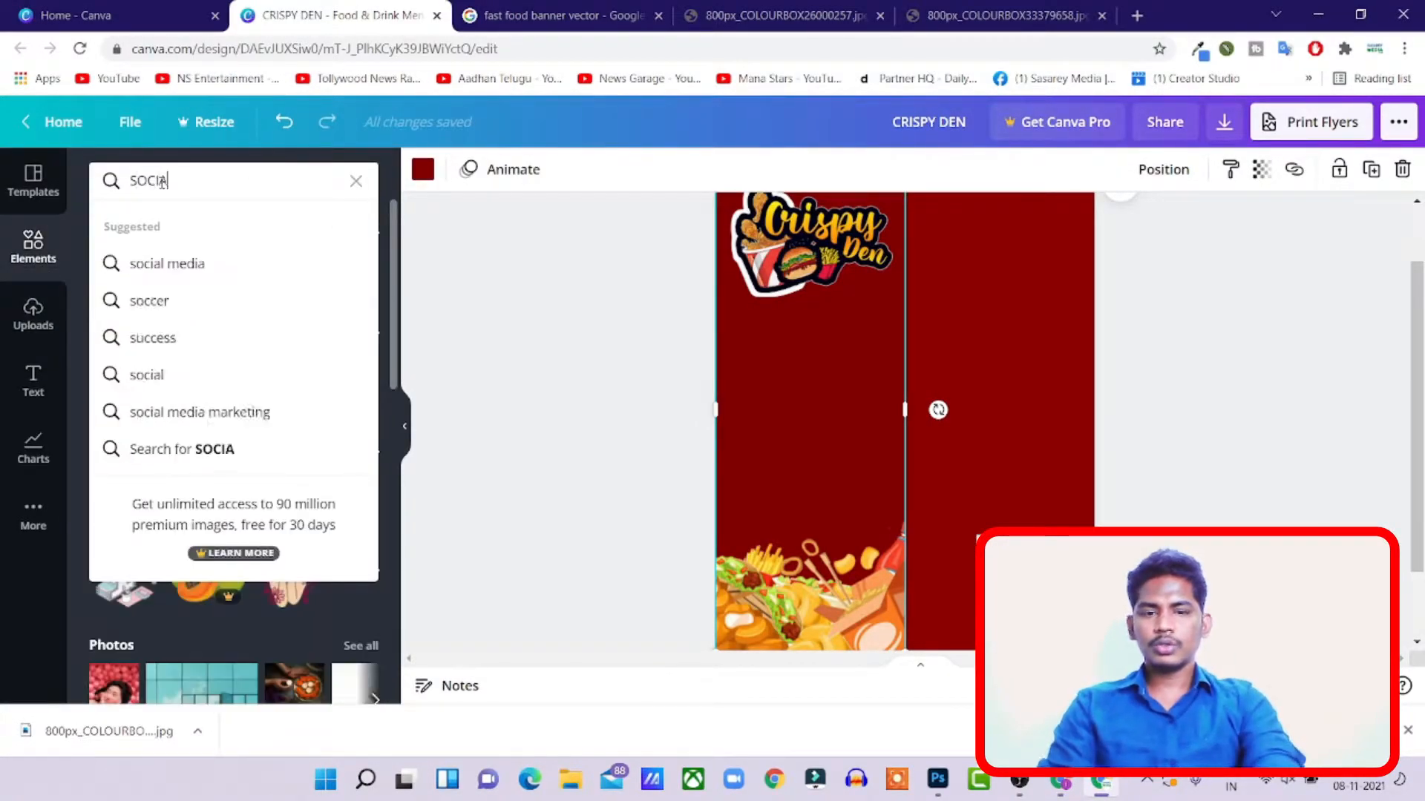
{"action": "key", "text": "Return"}
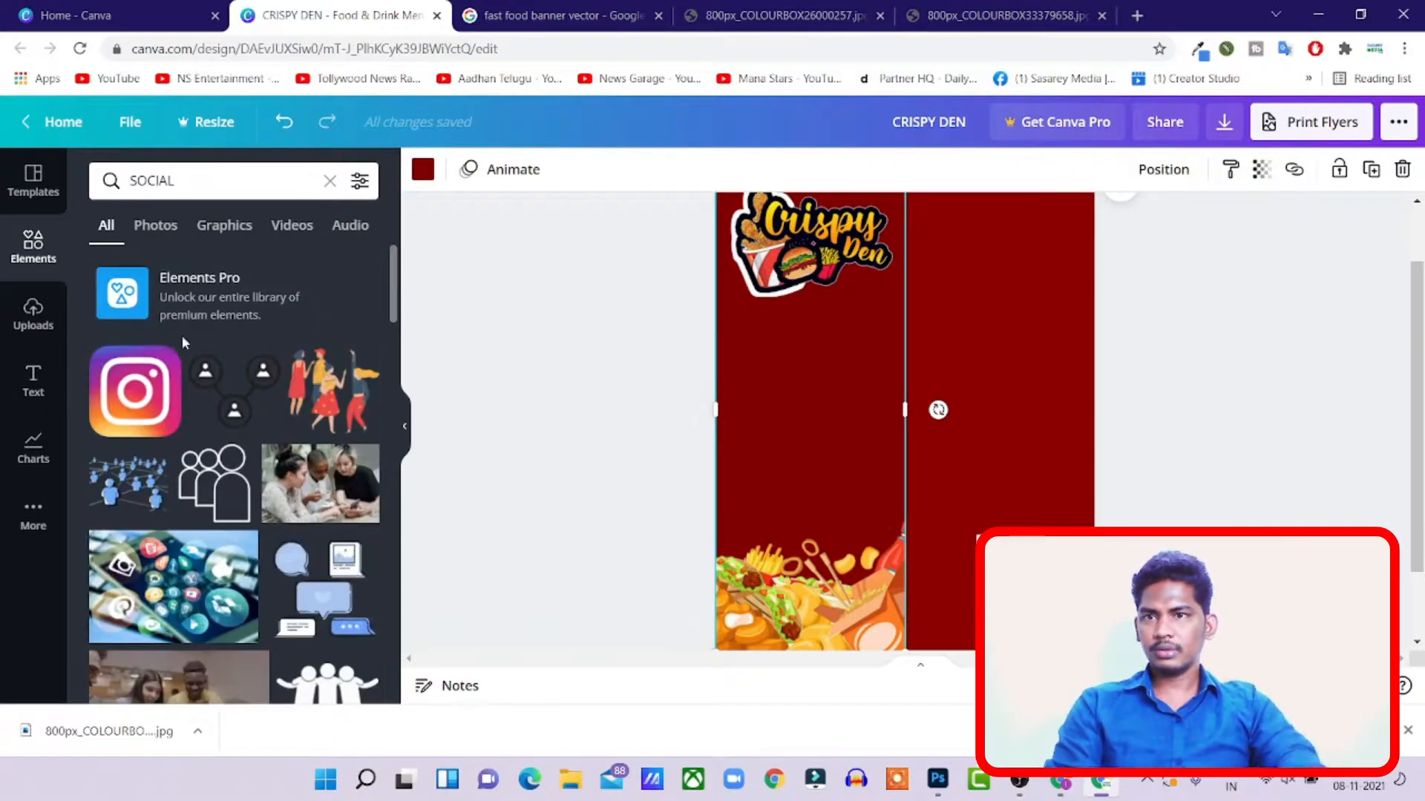
{"action": "scroll", "coordinate": [221, 439], "scroll_direction": "down", "scroll_amount": 5}
{"action": "scroll", "coordinate": [221, 439], "scroll_direction": "down", "scroll_amount": 5}
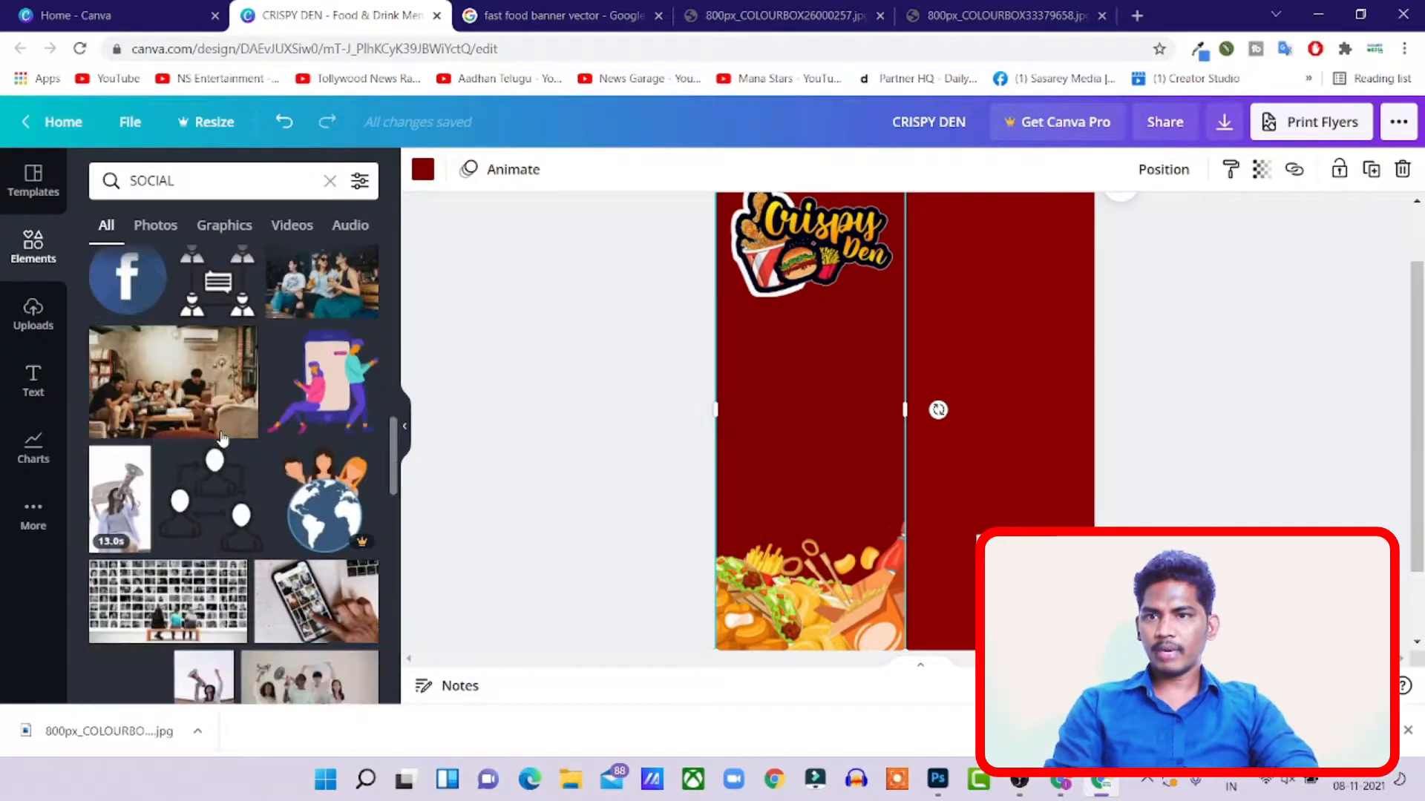
- Change the element search to the suggested "social media" and browse the results
{"action": "left_click", "coordinate": [218, 192]}
{"action": "type", "text": "BU"}
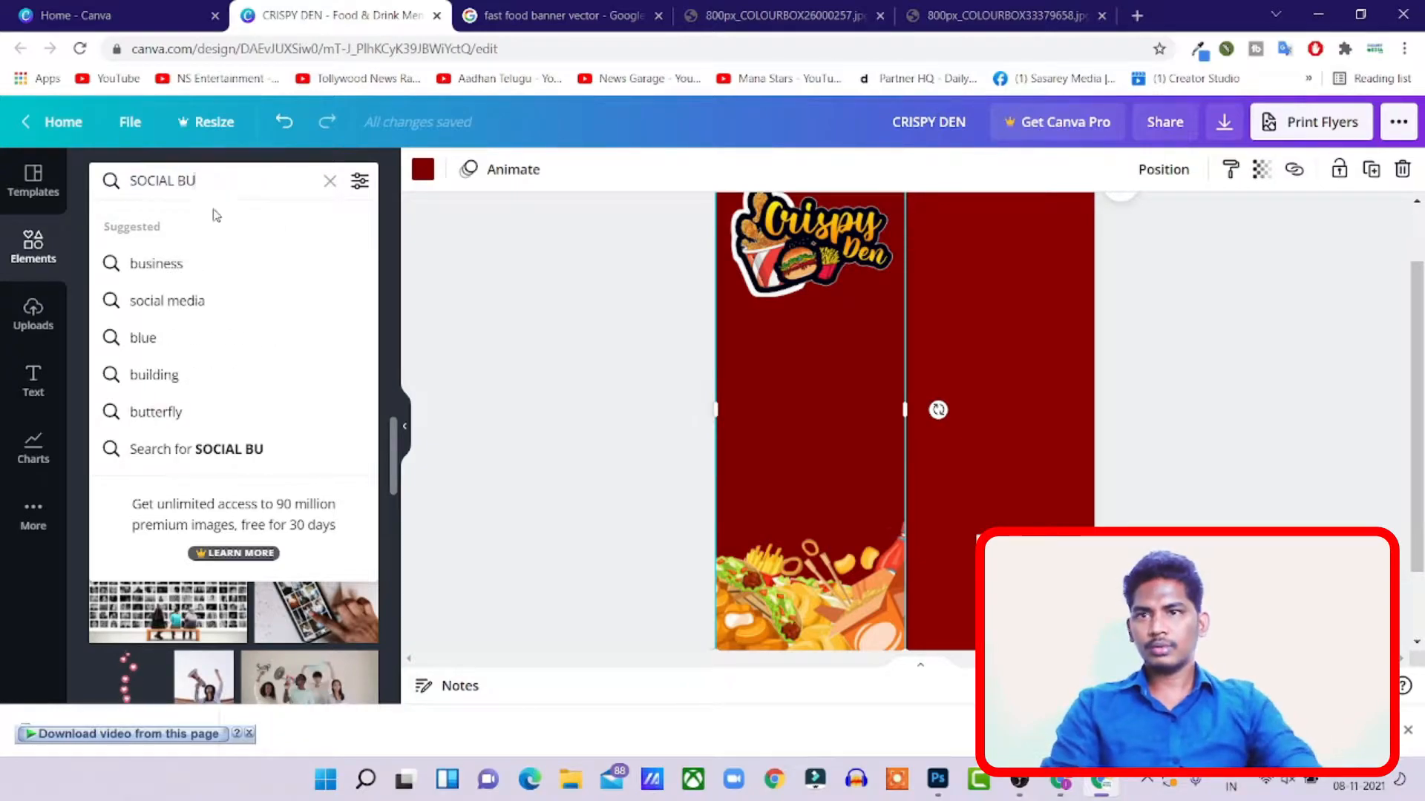
{"action": "left_click", "coordinate": [185, 302]}
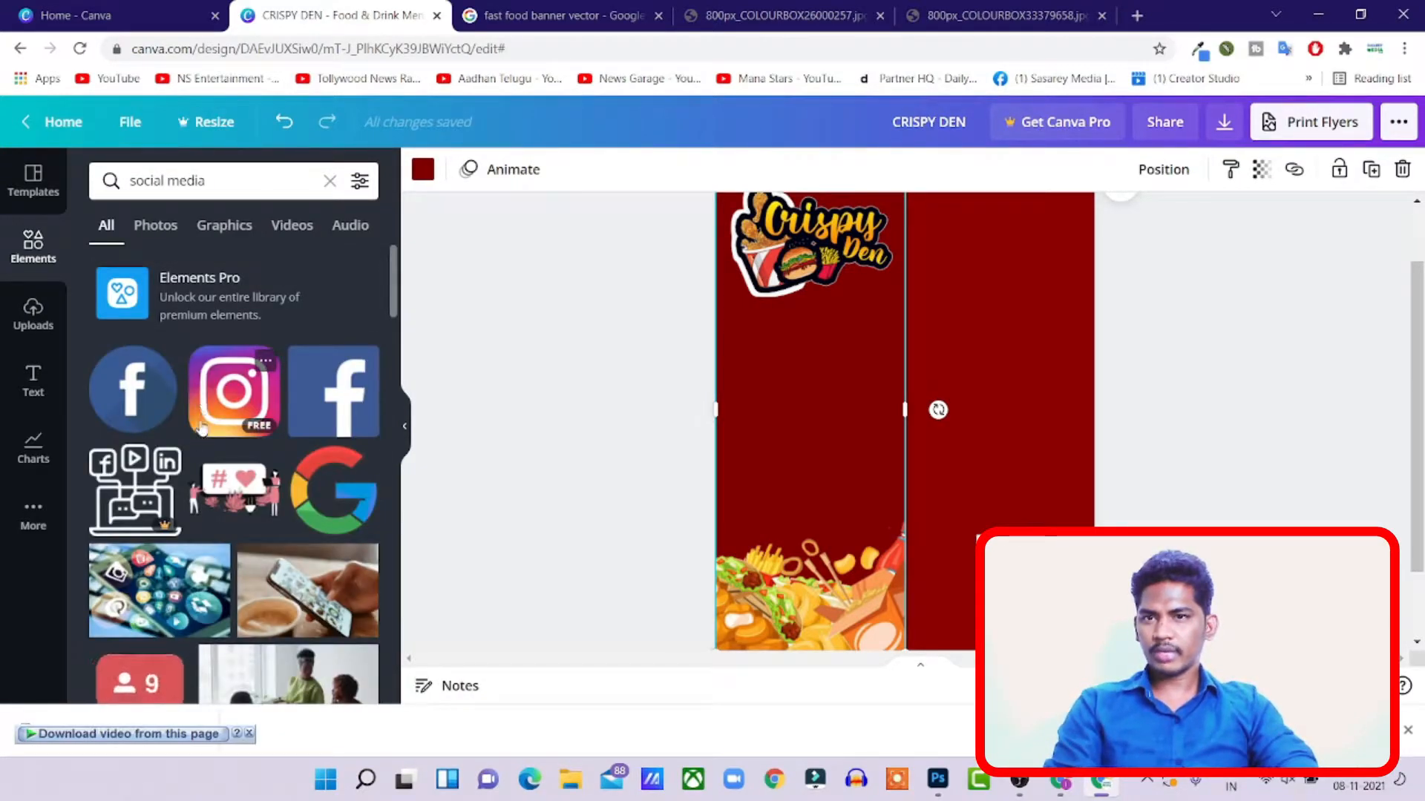
{"action": "scroll", "coordinate": [199, 436], "scroll_direction": "down", "scroll_amount": 10}
{"action": "scroll", "coordinate": [203, 429], "scroll_direction": "down", "scroll_amount": 5}
{"action": "scroll", "coordinate": [203, 429], "scroll_direction": "up", "scroll_amount": 5}
- Search the elements for "social media BUTTONS" and look through the results for a suitable graphic
{"action": "left_click", "coordinate": [231, 183]}
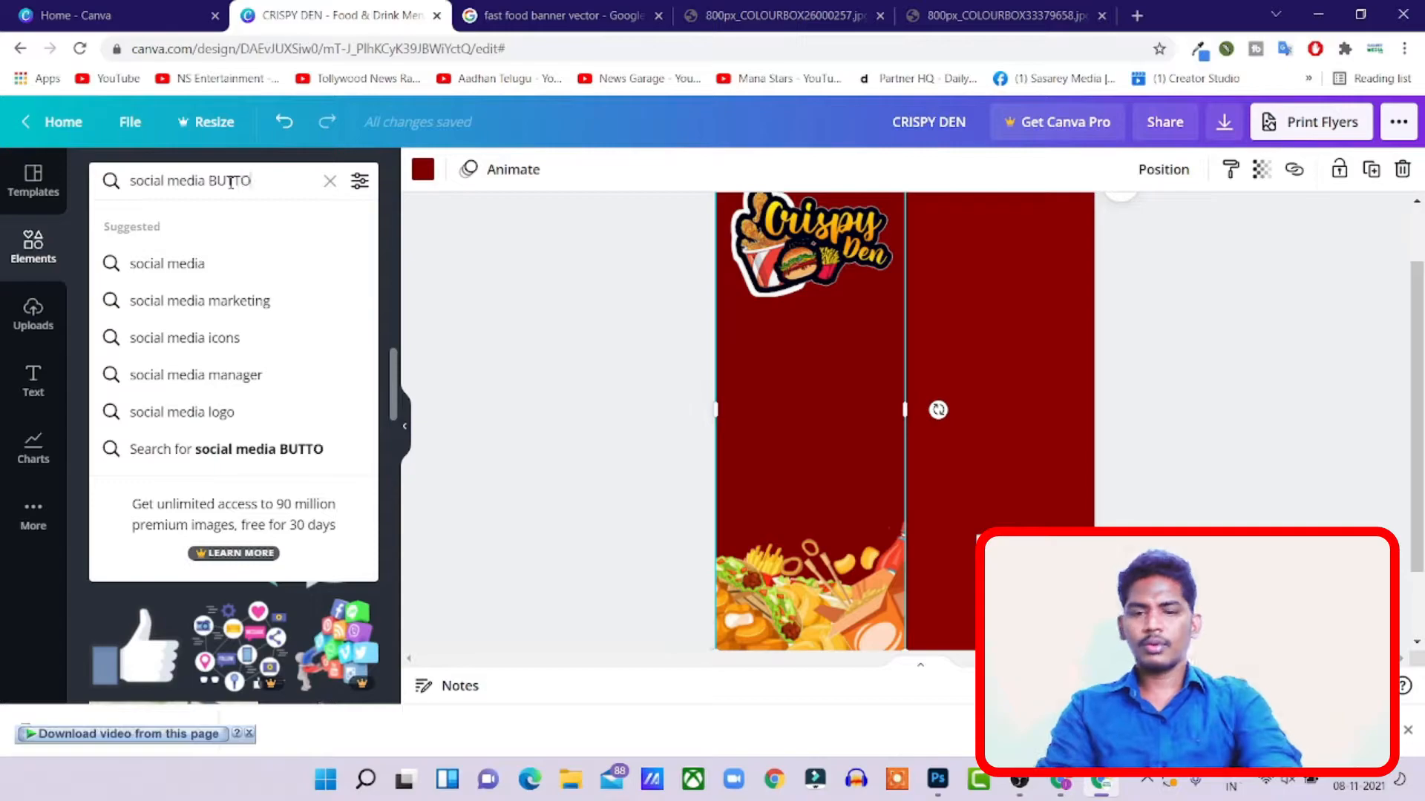
{"action": "key", "text": "Return"}
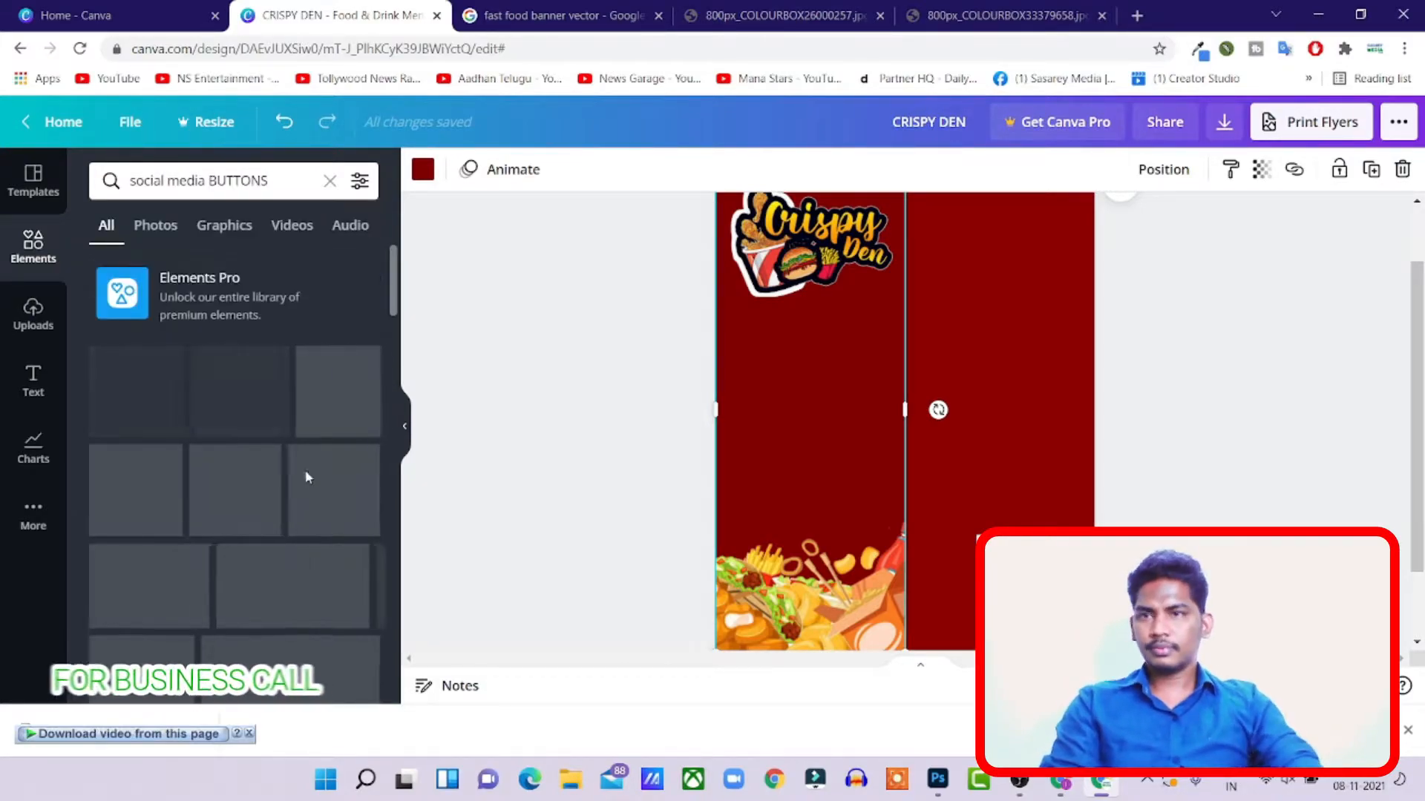
{"action": "scroll", "coordinate": [298, 368], "scroll_direction": "down", "scroll_amount": 4}
{"action": "scroll", "coordinate": [298, 366], "scroll_direction": "down", "scroll_amount": 7}
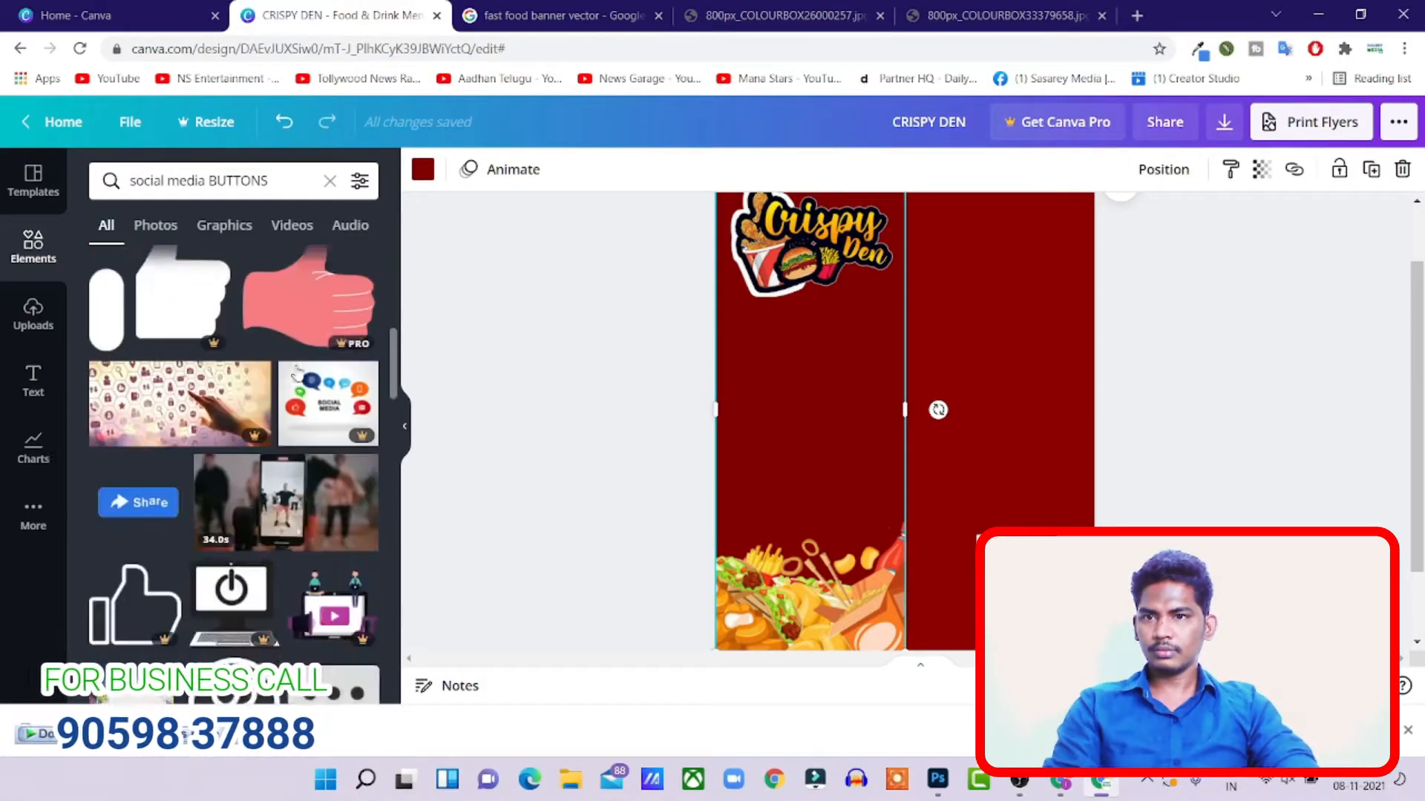
{"action": "scroll", "coordinate": [325, 419], "scroll_direction": "up", "scroll_amount": 2}
{"action": "scroll", "coordinate": [324, 419], "scroll_direction": "down", "scroll_amount": 8}
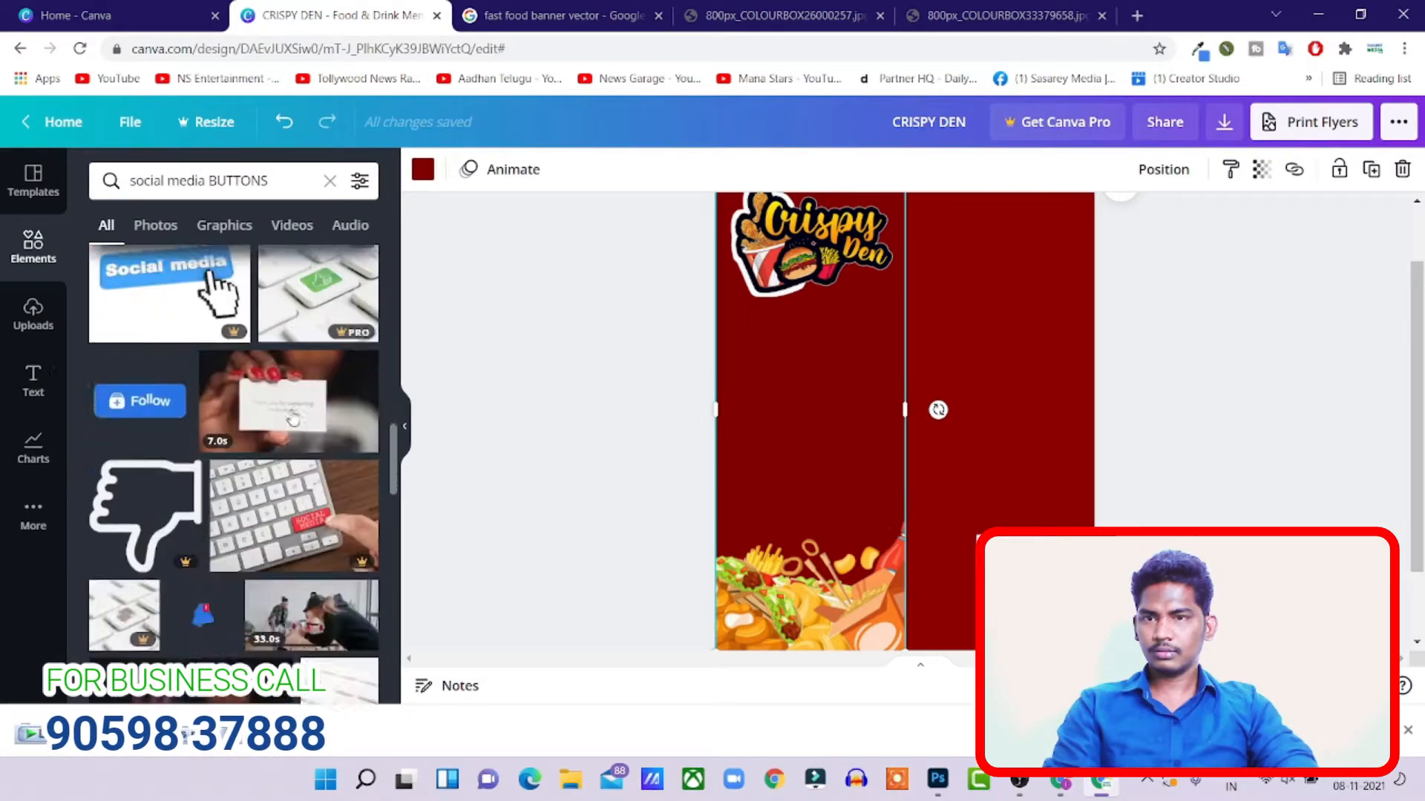
{"action": "scroll", "coordinate": [241, 281], "scroll_direction": "down", "scroll_amount": 10}
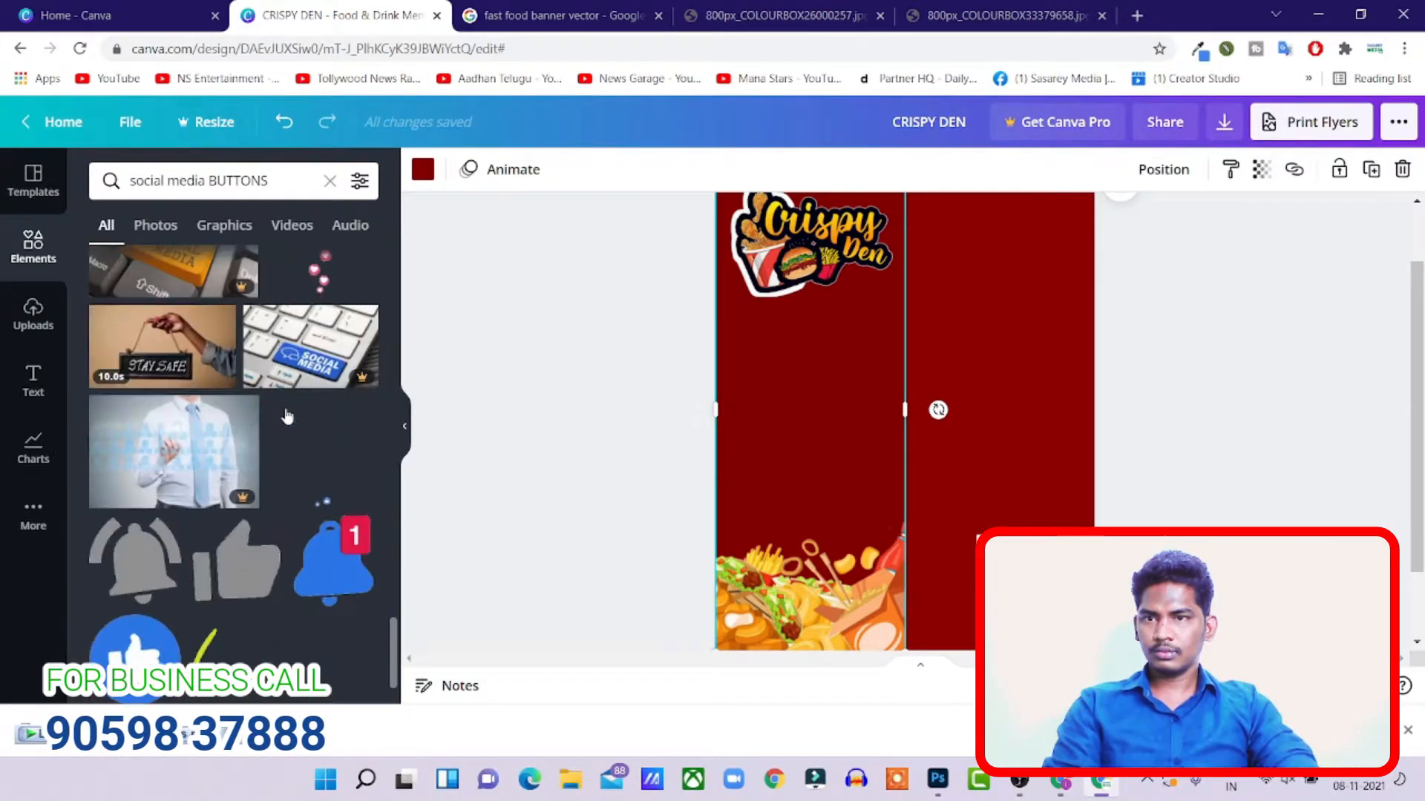
- Narrow the social media button results to graphics, and after that to photos
{"action": "left_click", "coordinate": [225, 225]}
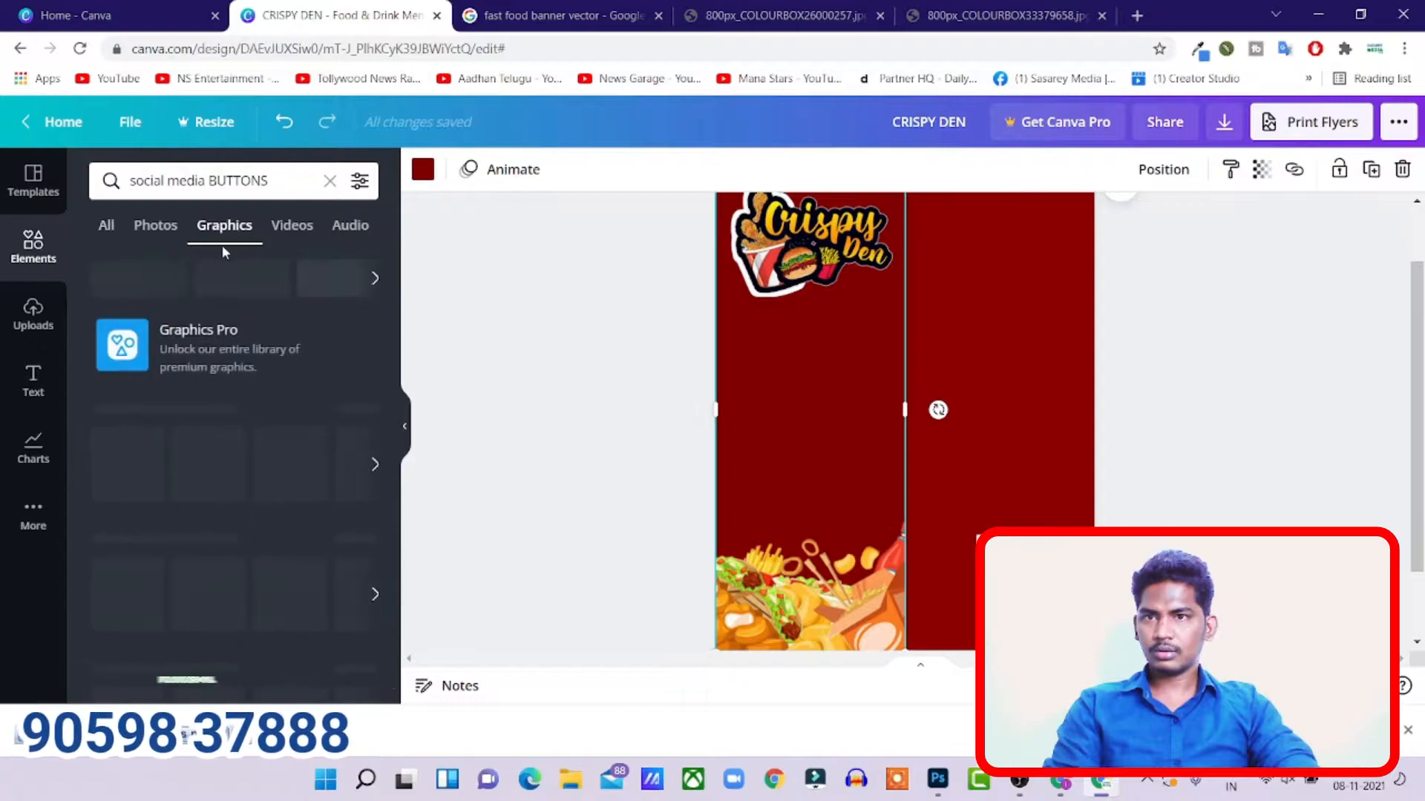
{"action": "scroll", "coordinate": [252, 473], "scroll_direction": "down", "scroll_amount": 3}
{"action": "left_click", "coordinate": [157, 226]}
{"action": "scroll", "coordinate": [241, 423], "scroll_direction": "down", "scroll_amount": 5}
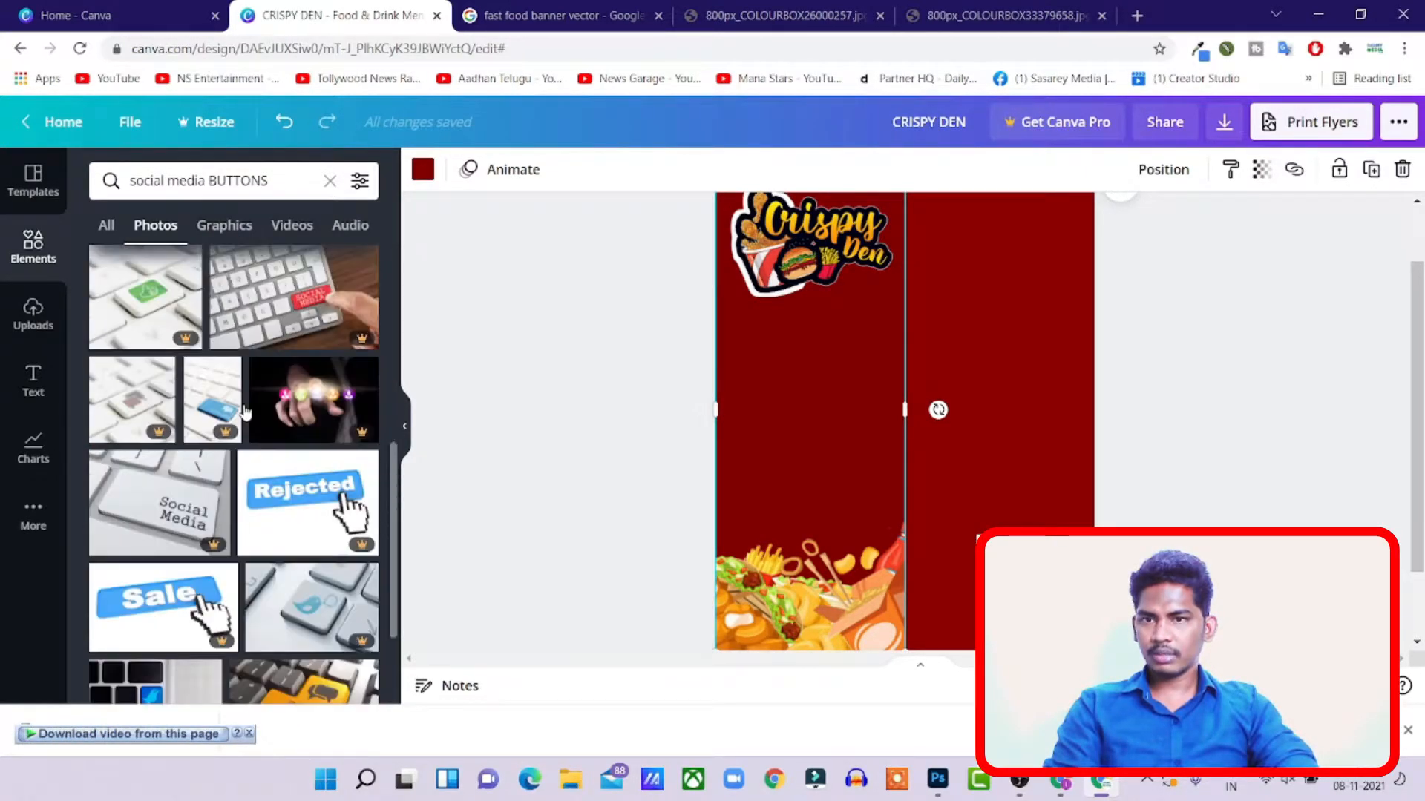
- Switch to the Google results and search for "social media buttons"
{"action": "left_click", "coordinate": [564, 15]}
{"action": "left_click", "coordinate": [522, 52]}
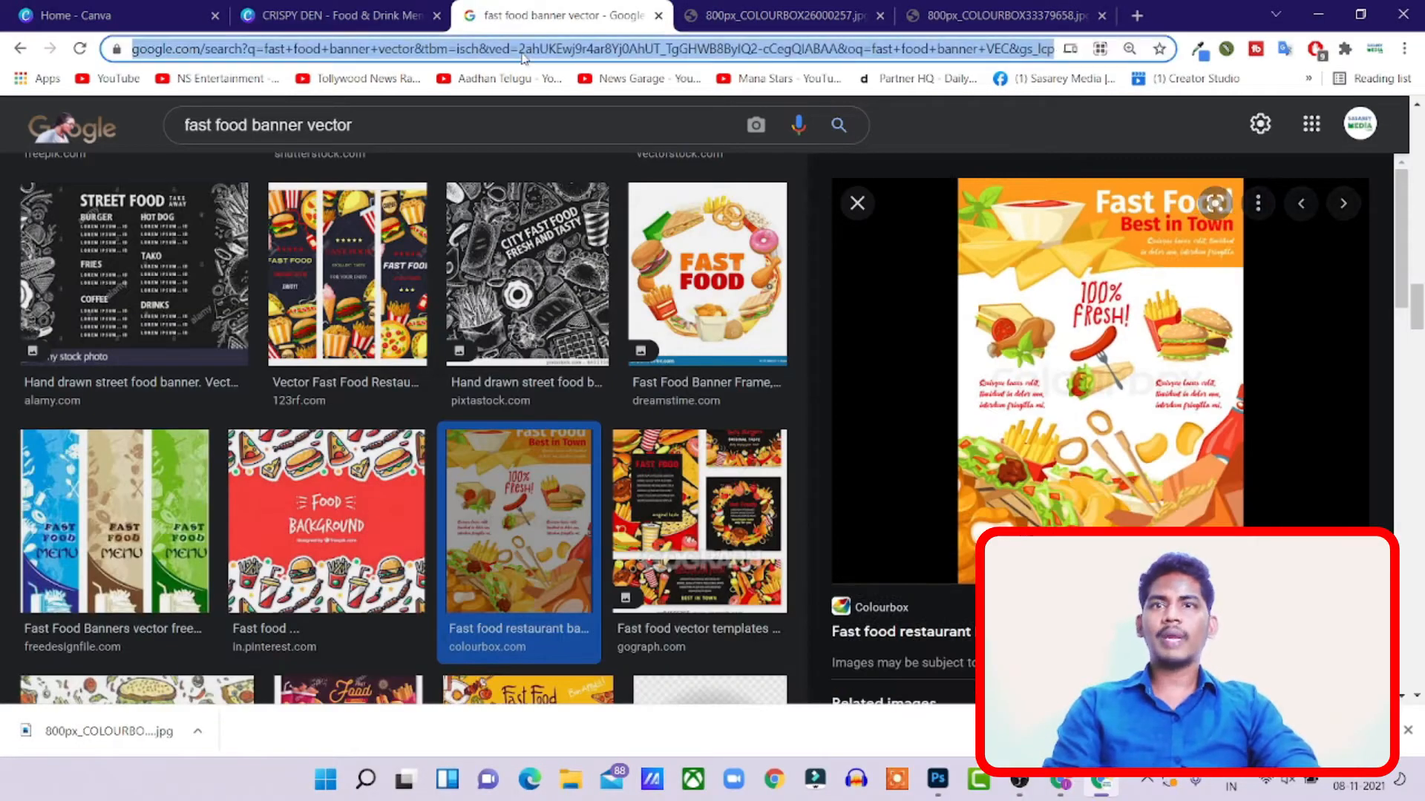
{"action": "type", "text": "SOCIA"}
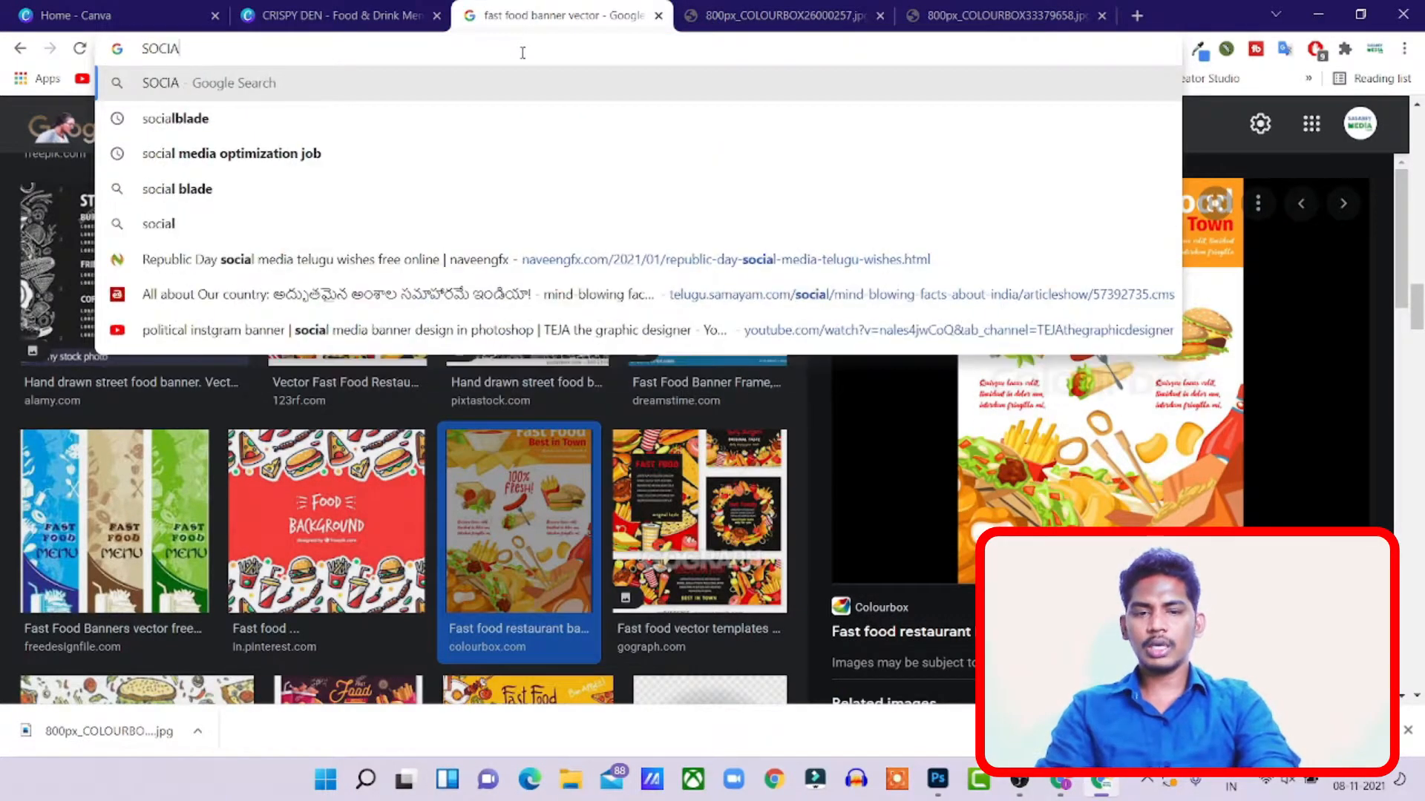
{"action": "type", "text": "L MEDI"}
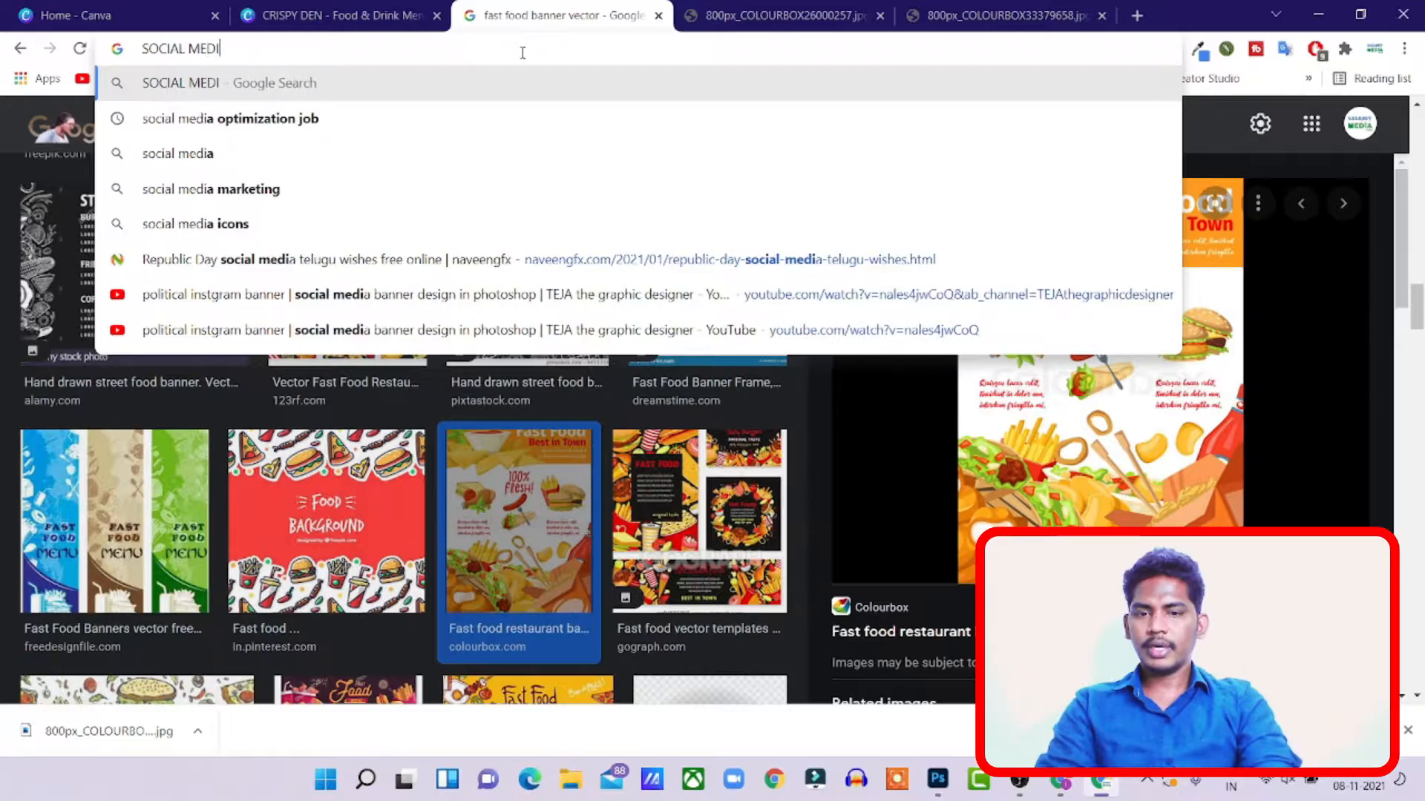
{"action": "type", "text": "A BU"}
{"action": "key", "text": "Down"}
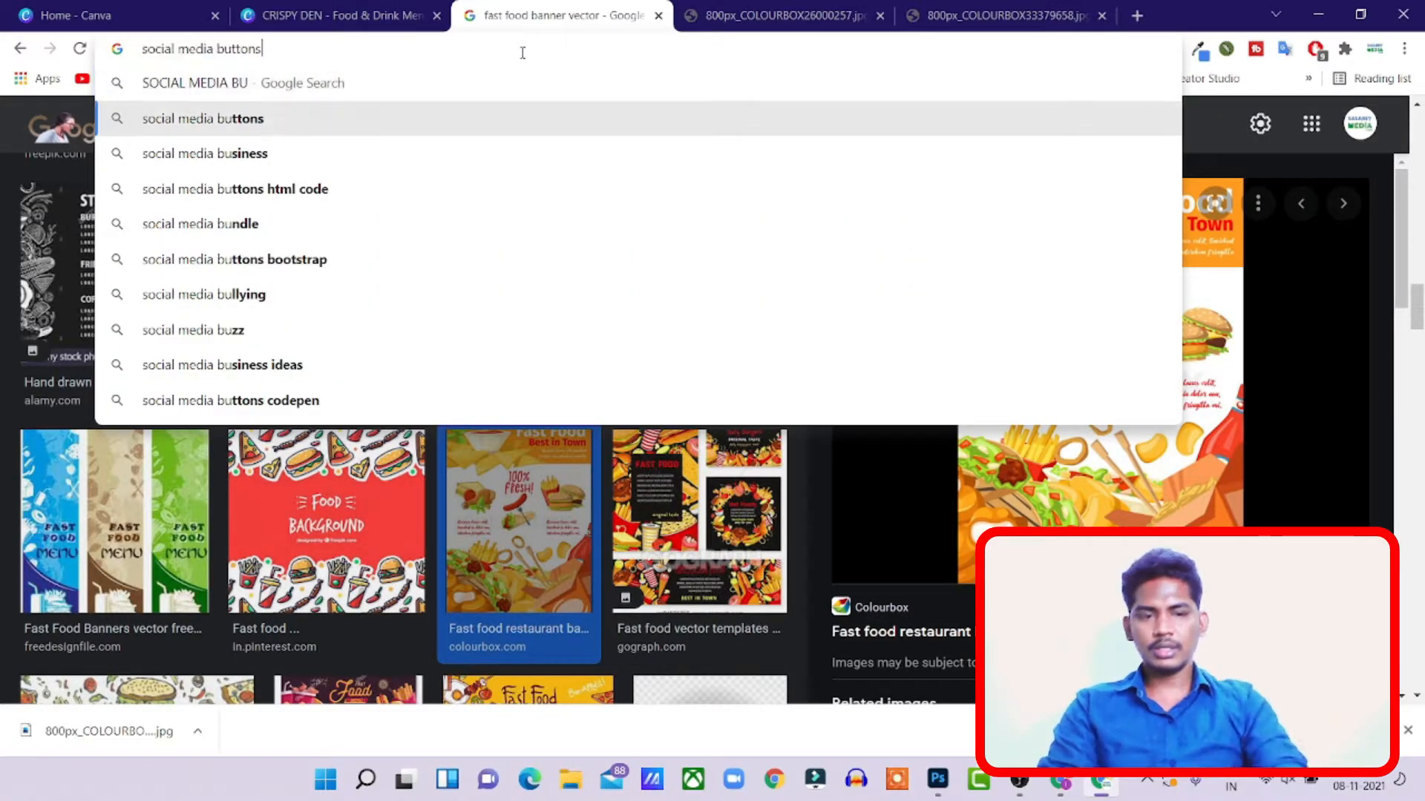
{"action": "key", "text": "Return"}
- Refine the search to "social media buttons vector" and browse the image results
{"action": "left_click", "coordinate": [423, 147]}
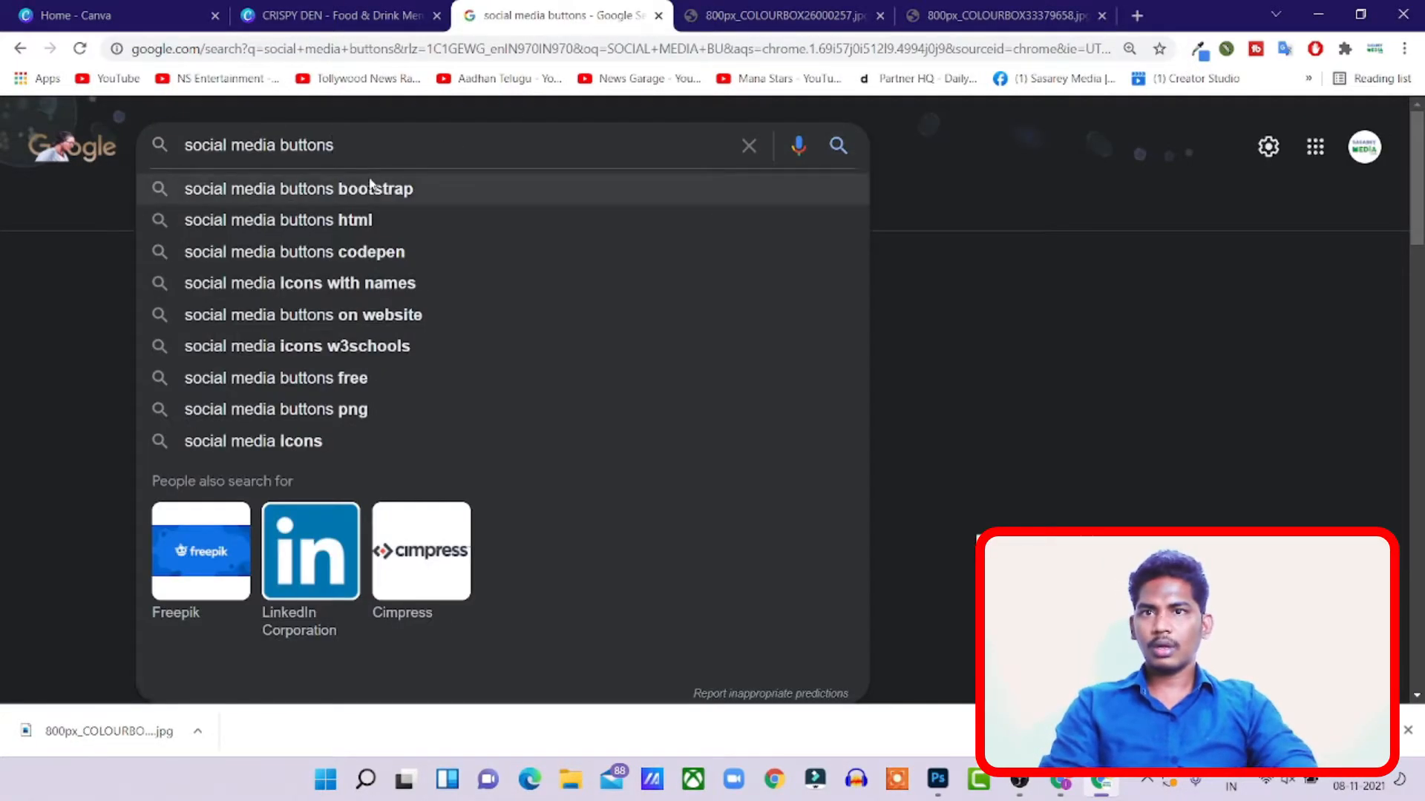
{"action": "type", "text": "VEC"}
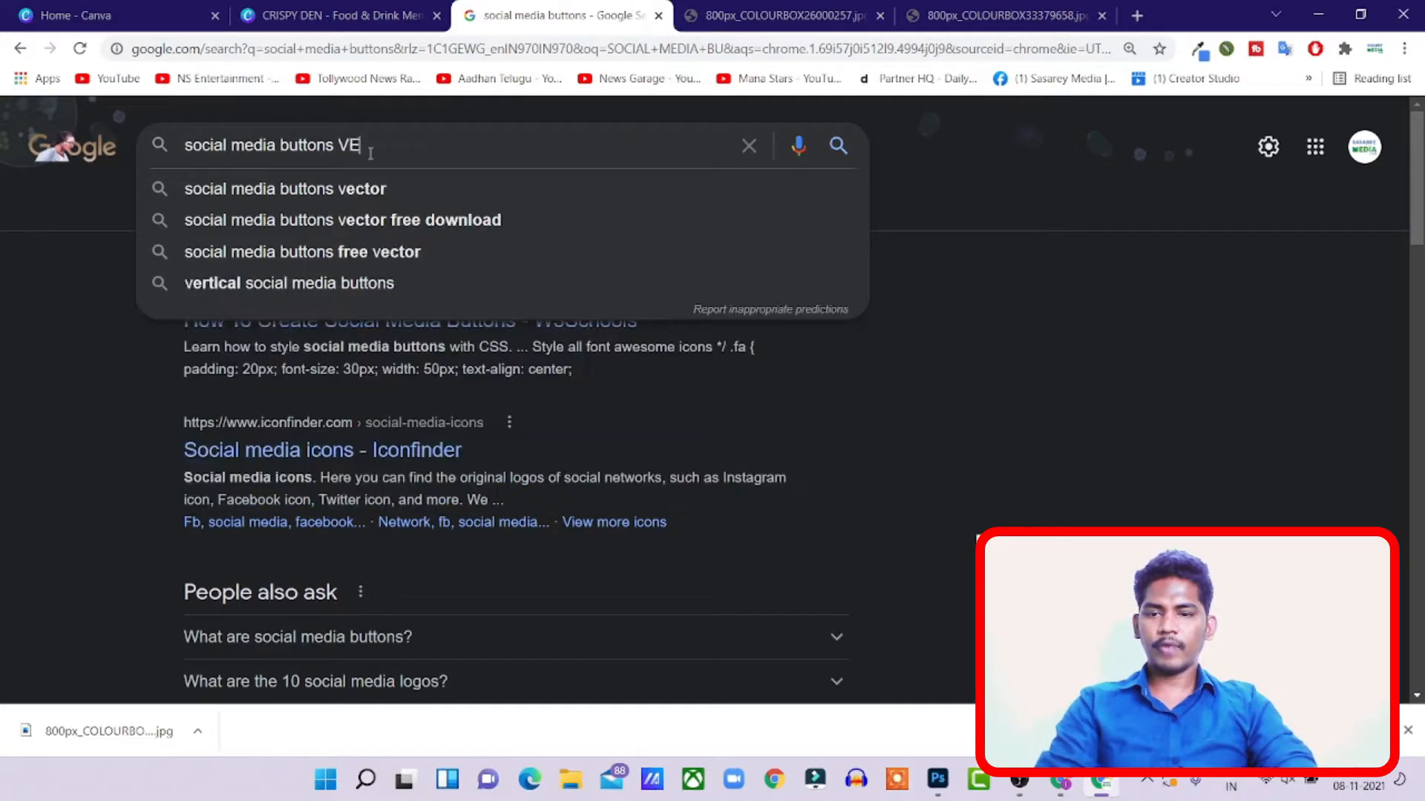
{"action": "left_click", "coordinate": [372, 189]}
{"action": "left_click", "coordinate": [293, 210]}
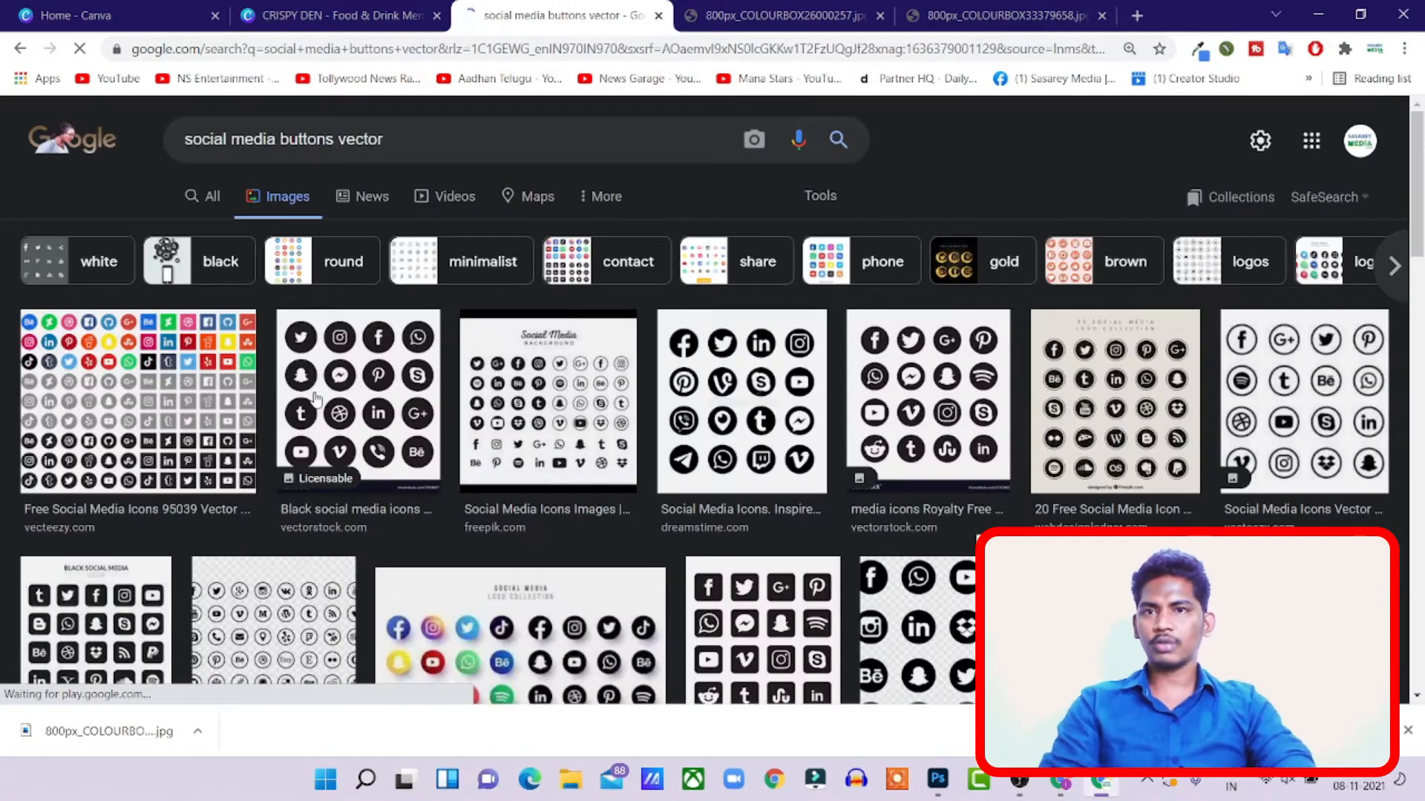
{"action": "scroll", "coordinate": [368, 404], "scroll_direction": "down", "scroll_amount": 5}
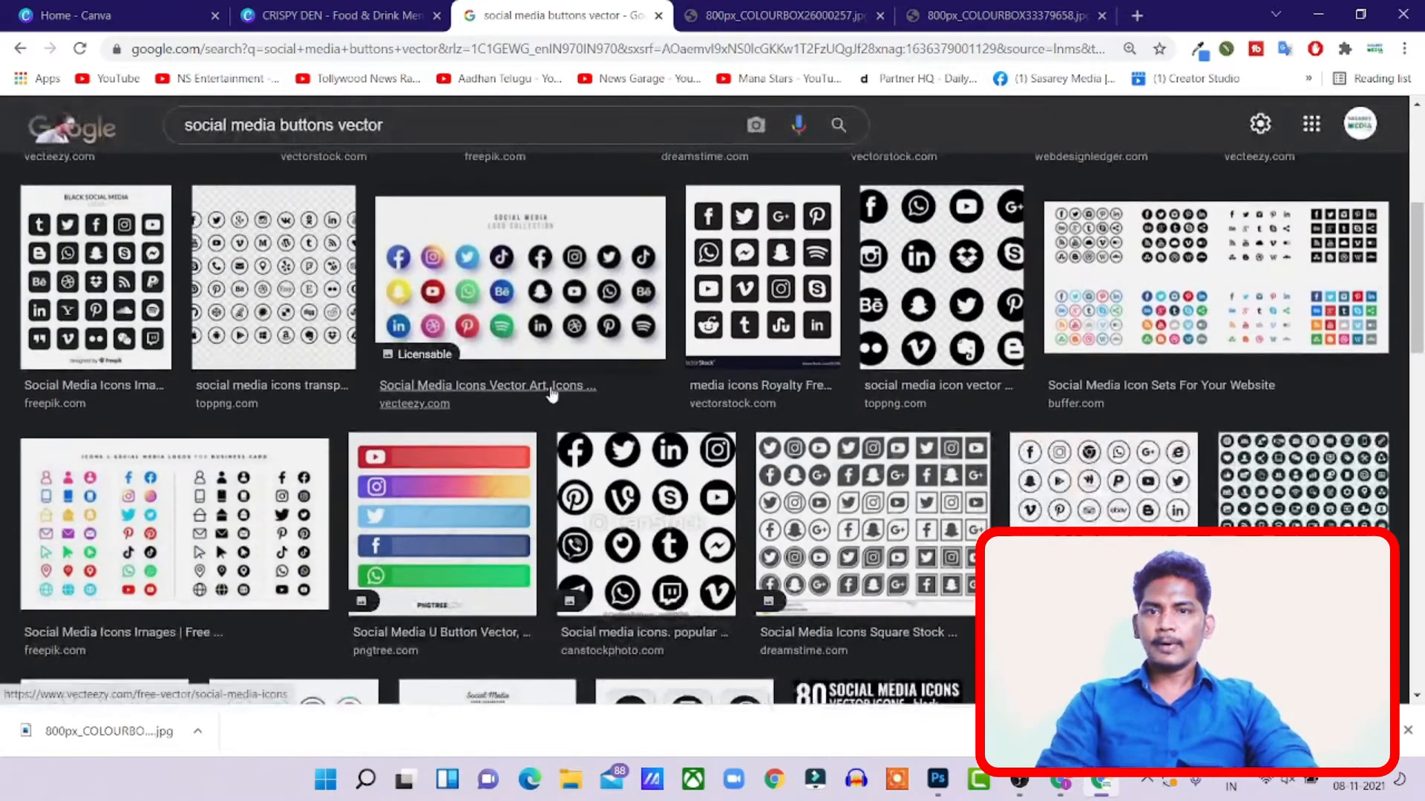
{"action": "scroll", "coordinate": [373, 418], "scroll_direction": "down", "scroll_amount": 5}
- Switch to the WhatsApp Web chat and examine the fried chicken poster designs shared there, enlarging one of them
{"action": "key", "text": "alt+Tab"}
{"action": "scroll", "coordinate": [668, 395], "scroll_direction": "down", "scroll_amount": 1}
{"action": "scroll", "coordinate": [668, 395], "scroll_direction": "down", "scroll_amount": 9}
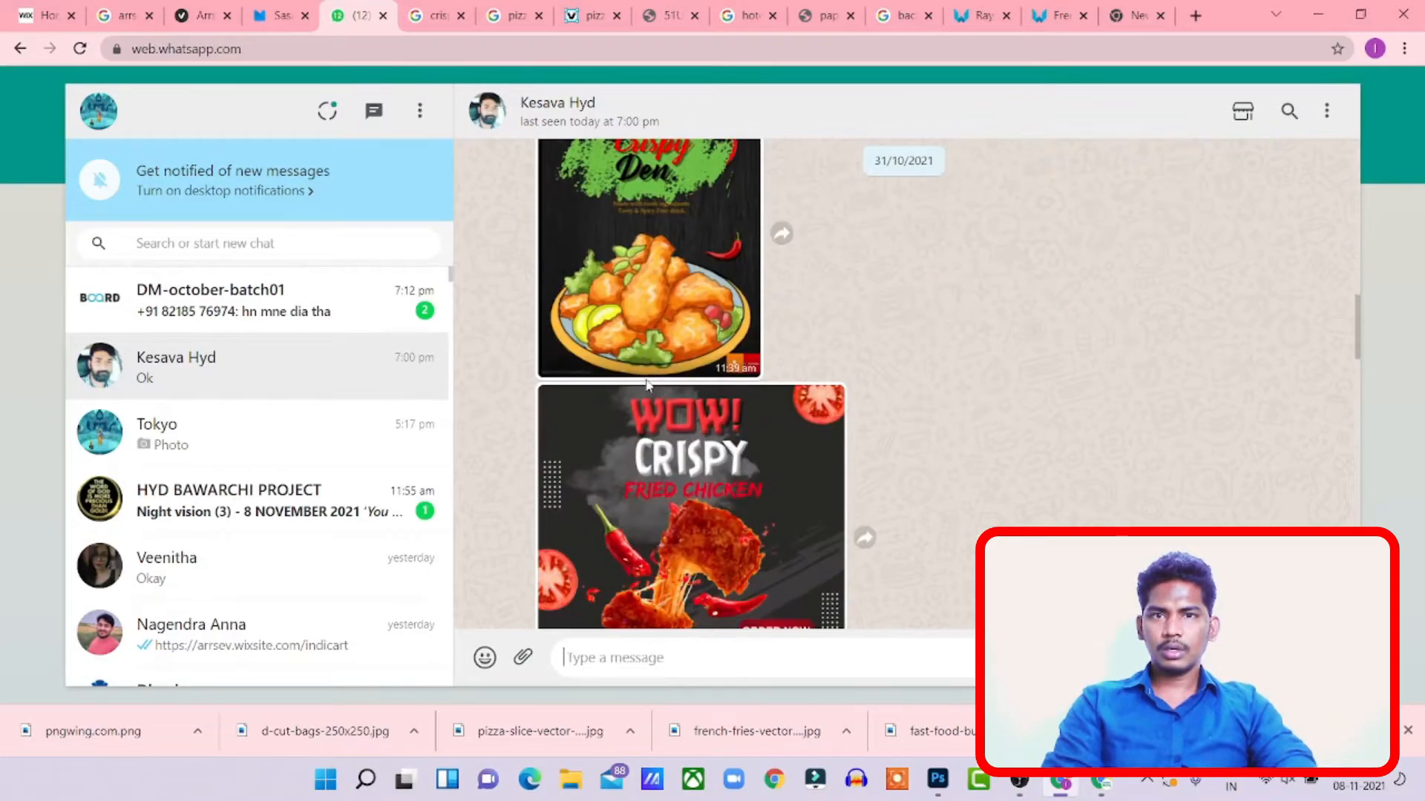
{"action": "scroll", "coordinate": [653, 366], "scroll_direction": "down", "scroll_amount": 3}
{"action": "scroll", "coordinate": [650, 364], "scroll_direction": "up", "scroll_amount": 12}
{"action": "scroll", "coordinate": [650, 364], "scroll_direction": "down", "scroll_amount": 15}
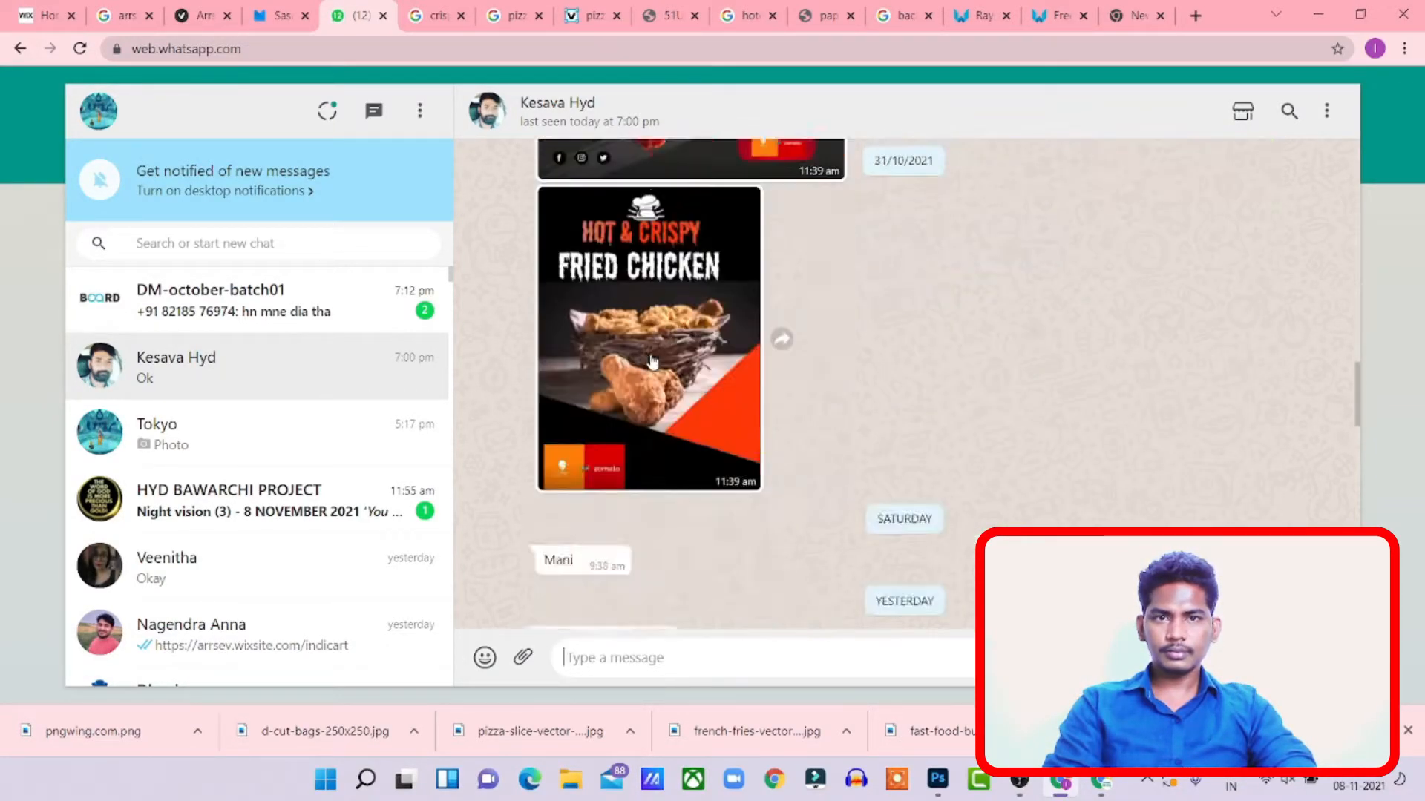
{"action": "scroll", "coordinate": [660, 369], "scroll_direction": "up", "scroll_amount": 5}
{"action": "left_click", "coordinate": [670, 403]}
{"action": "left_click", "coordinate": [894, 369]}
- Examine the Crispy Den menu image with the item prices further down in the chat
{"action": "scroll", "coordinate": [631, 408], "scroll_direction": "down", "scroll_amount": 10}
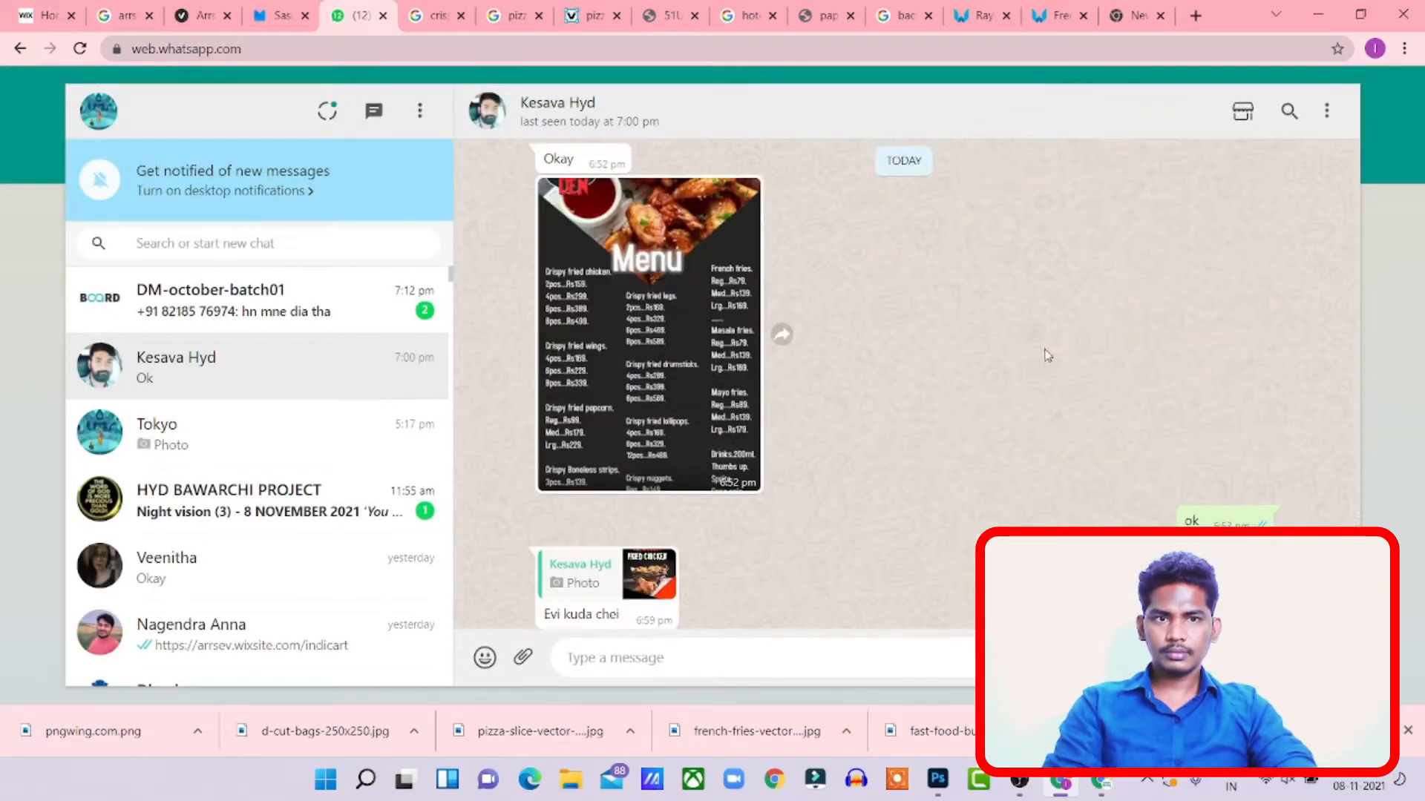
{"action": "left_click", "coordinate": [697, 331]}
{"action": "left_click", "coordinate": [1064, 330]}
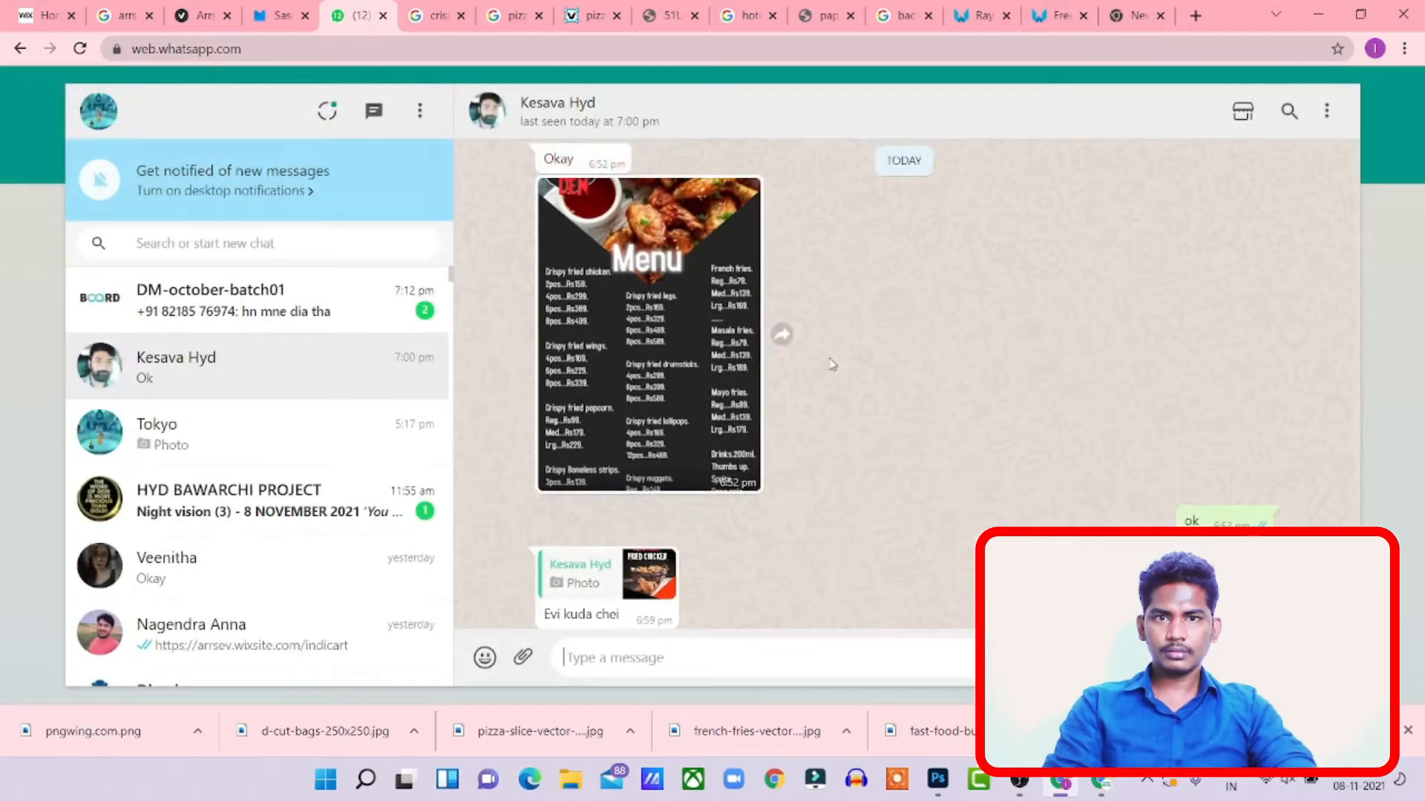
{"action": "scroll", "coordinate": [742, 385], "scroll_direction": "down", "scroll_amount": 10}
{"action": "scroll", "coordinate": [763, 405], "scroll_direction": "up", "scroll_amount": 10}
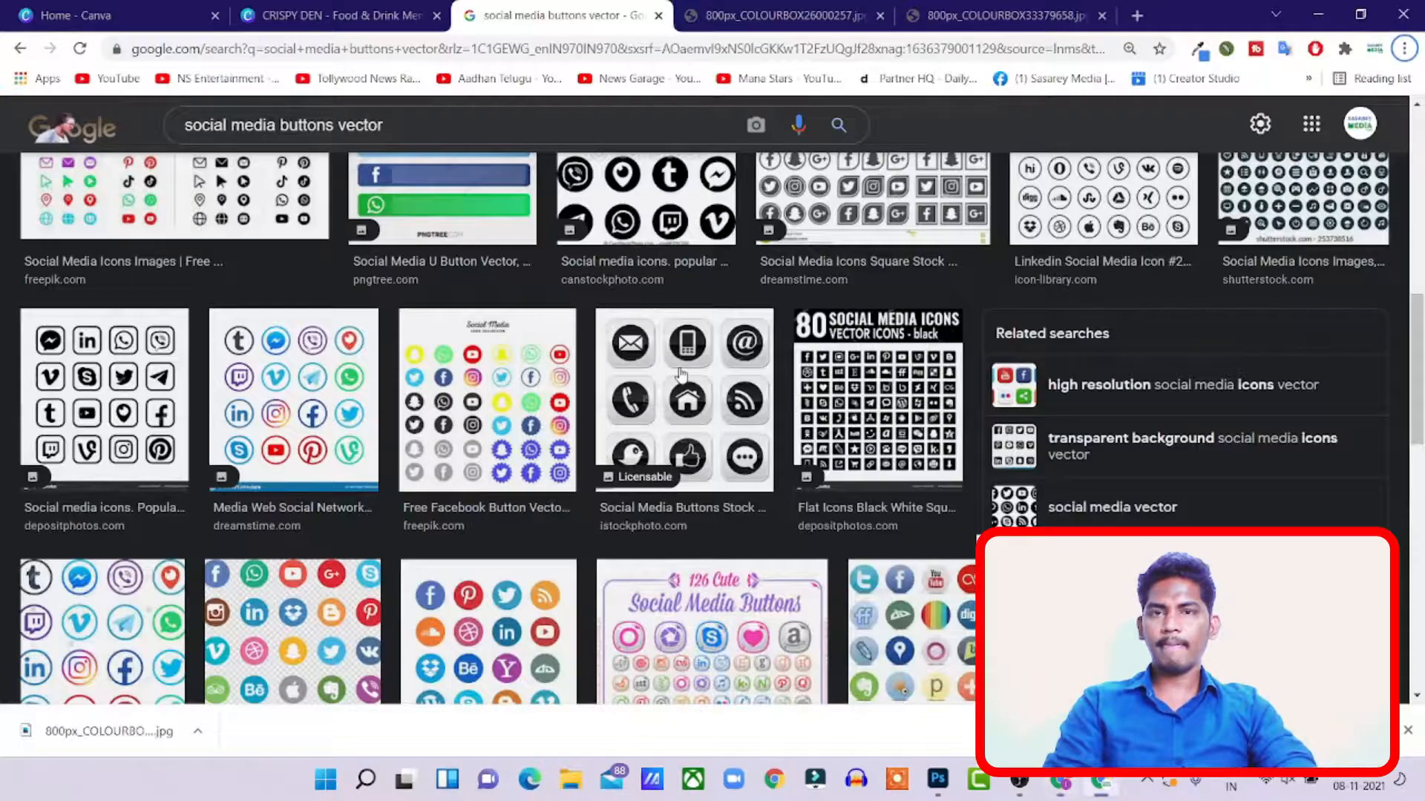
- Return to the Google image results and search for "facebook instagram twitter logo"
{"action": "scroll", "coordinate": [538, 367], "scroll_direction": "up", "scroll_amount": 10}
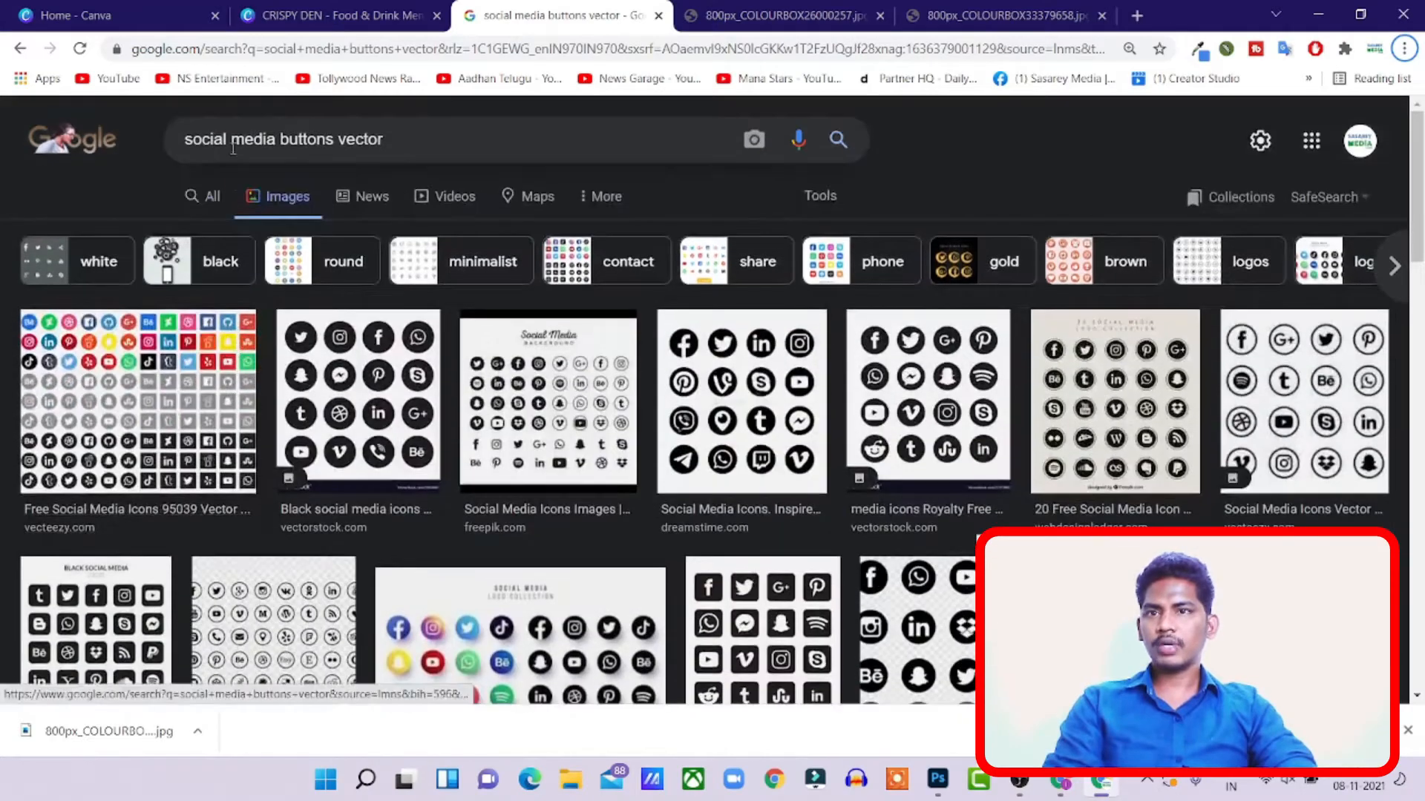
{"action": "triple_click", "coordinate": [401, 140]}
{"action": "type", "text": "F"}
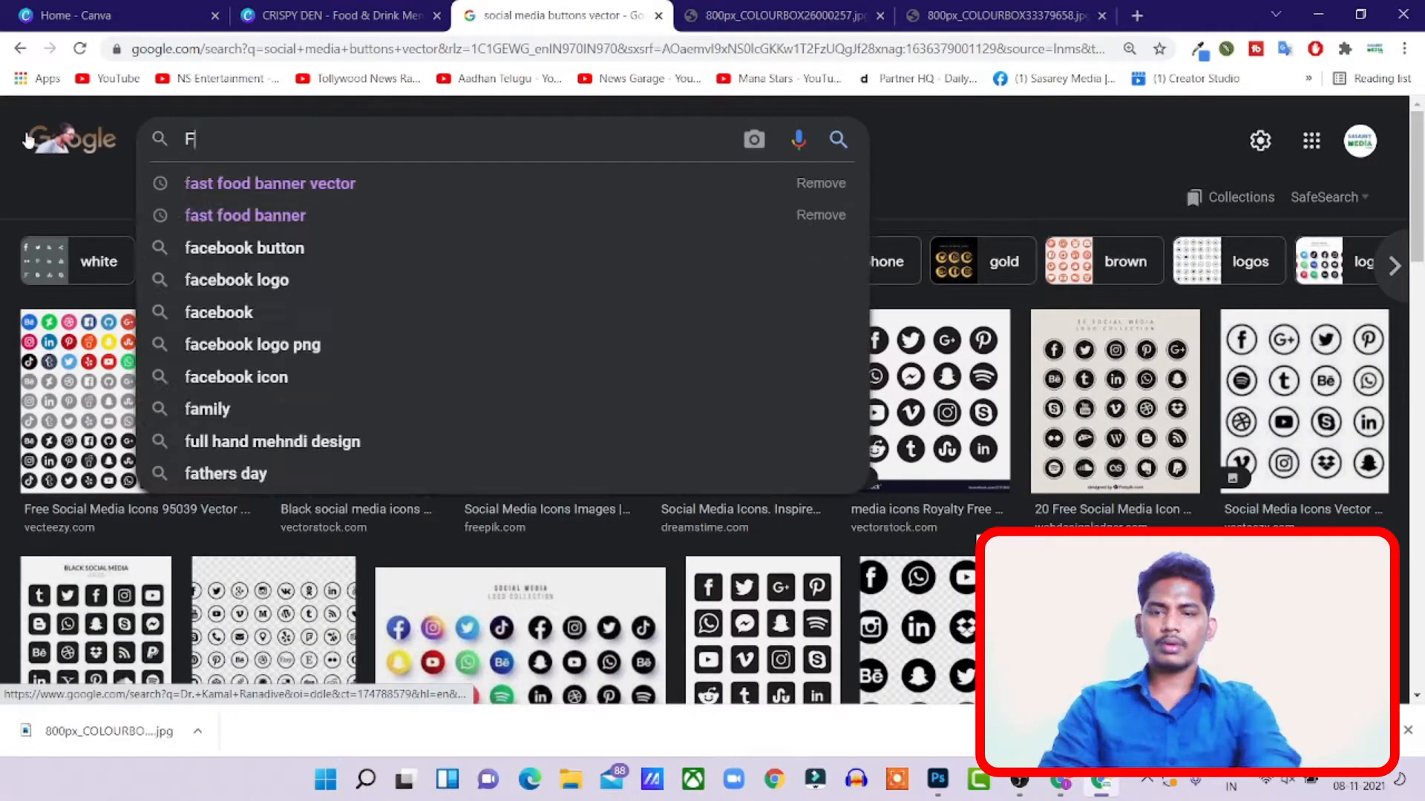
{"action": "type", "text": "ACEBOOK IN"}
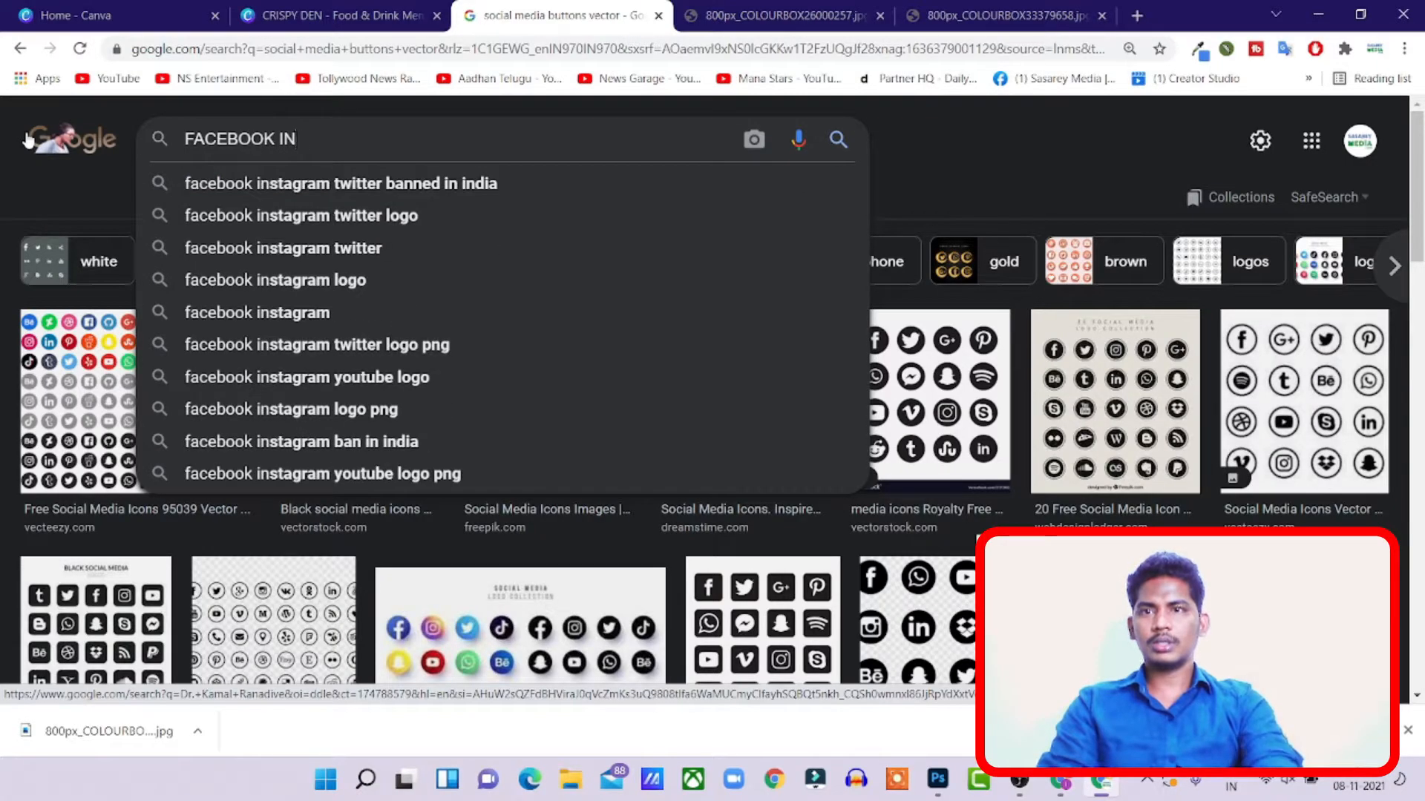
{"action": "key", "text": "Down"}
{"action": "key", "text": "Down"}
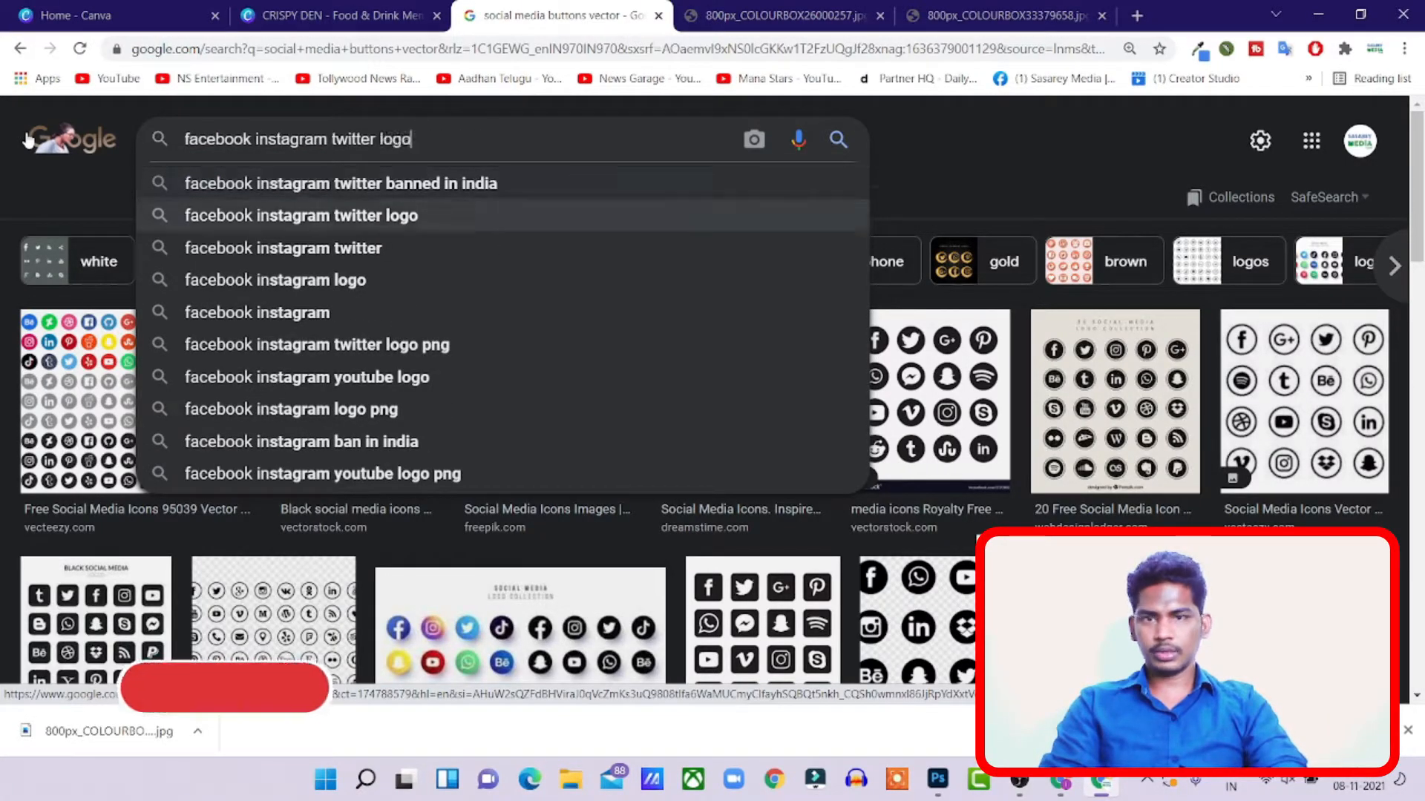
{"action": "key", "text": "Return"}
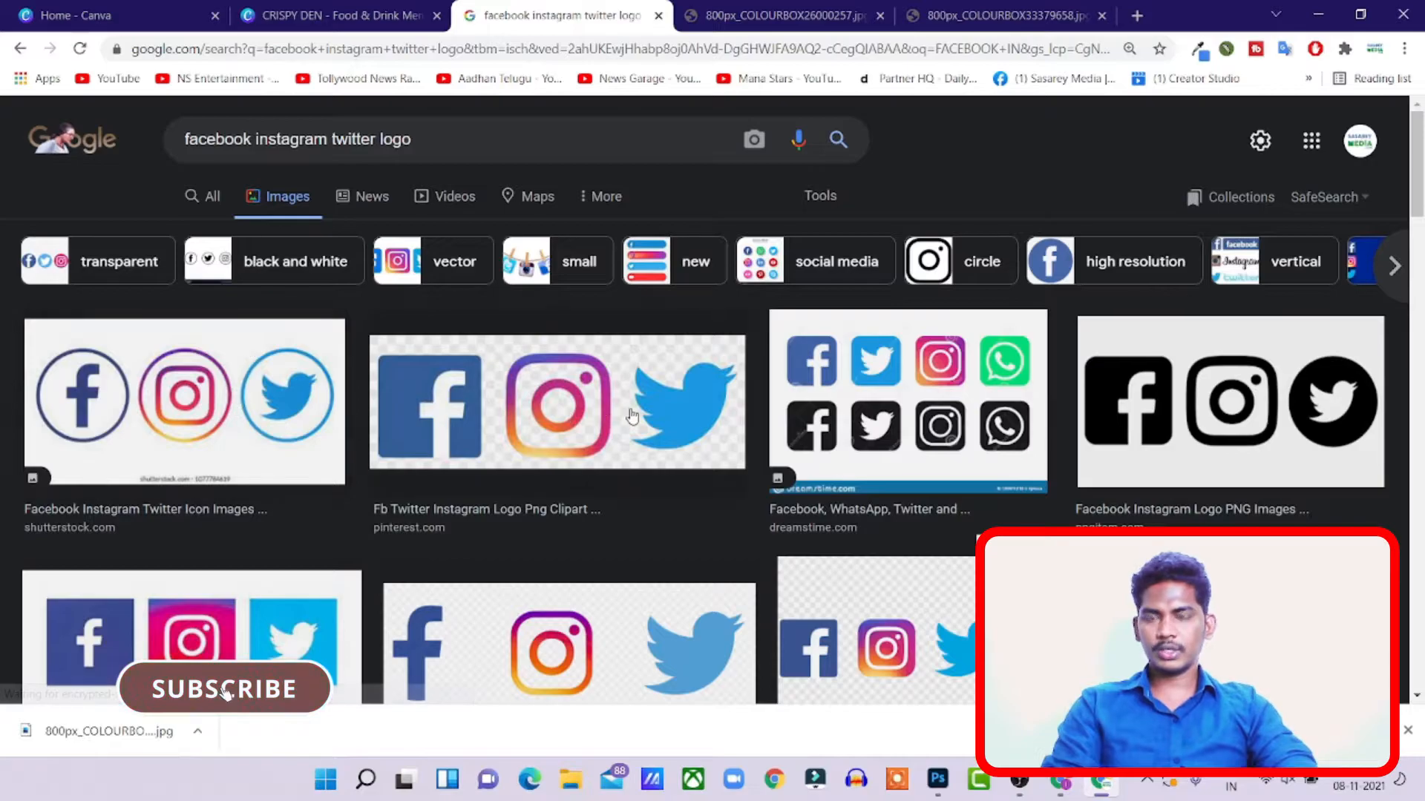
- Browse the logo images and preview the ClipartMax strip with square Facebook, Twitter and Instagram icons
{"action": "scroll", "coordinate": [630, 416], "scroll_direction": "down", "scroll_amount": 1}
{"action": "scroll", "coordinate": [630, 417], "scroll_direction": "down", "scroll_amount": 1}
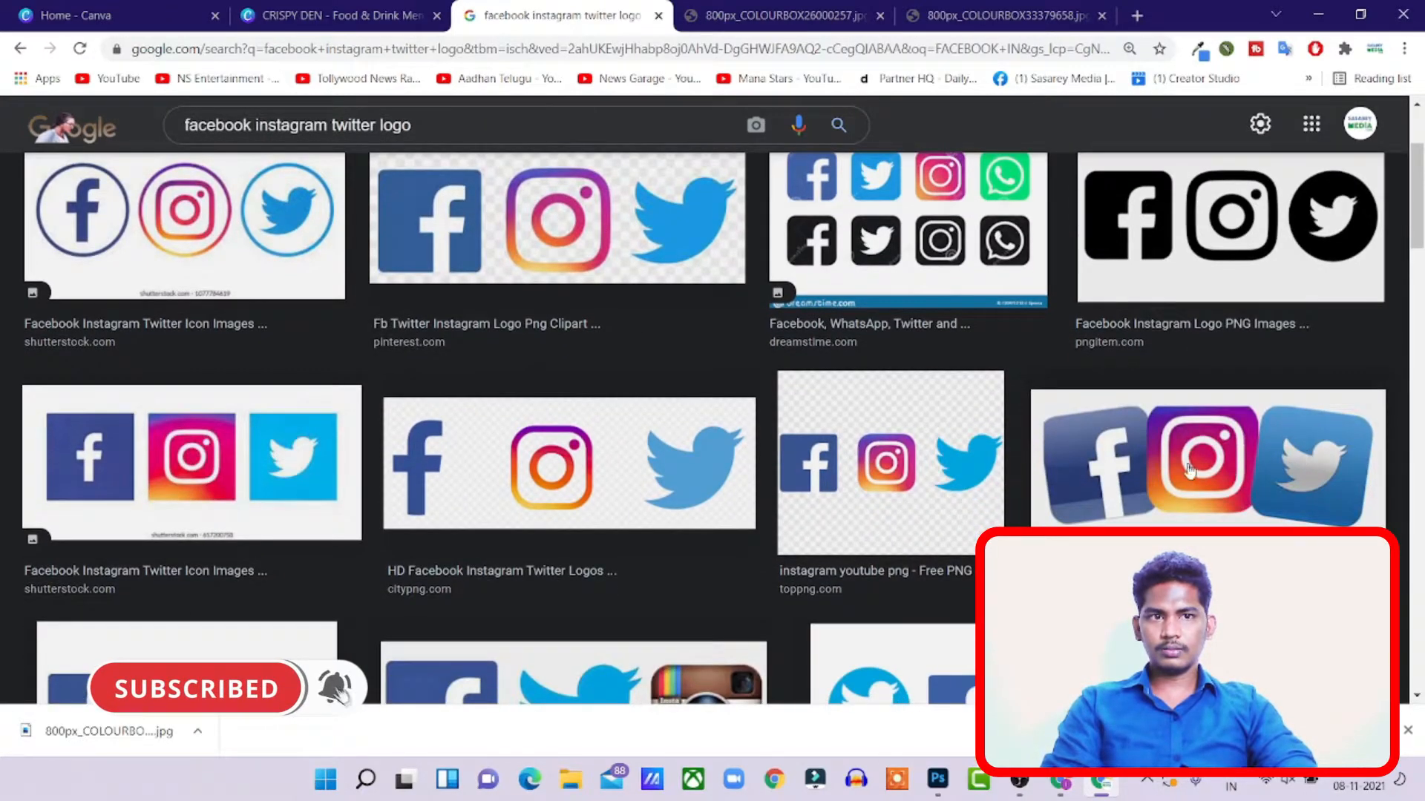
{"action": "scroll", "coordinate": [260, 462], "scroll_direction": "down", "scroll_amount": 5}
{"action": "scroll", "coordinate": [846, 419], "scroll_direction": "down", "scroll_amount": 3}
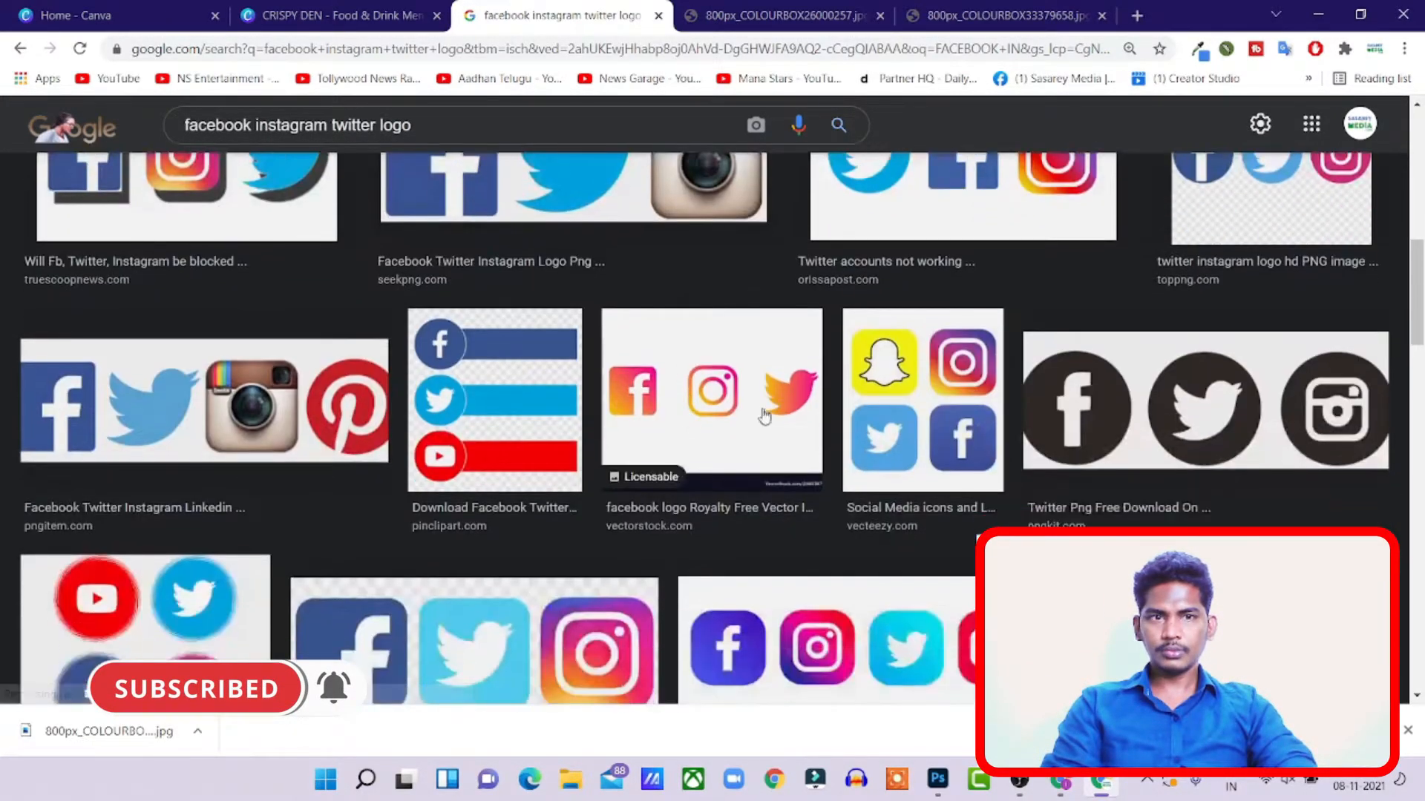
{"action": "scroll", "coordinate": [817, 464], "scroll_direction": "down", "scroll_amount": 3}
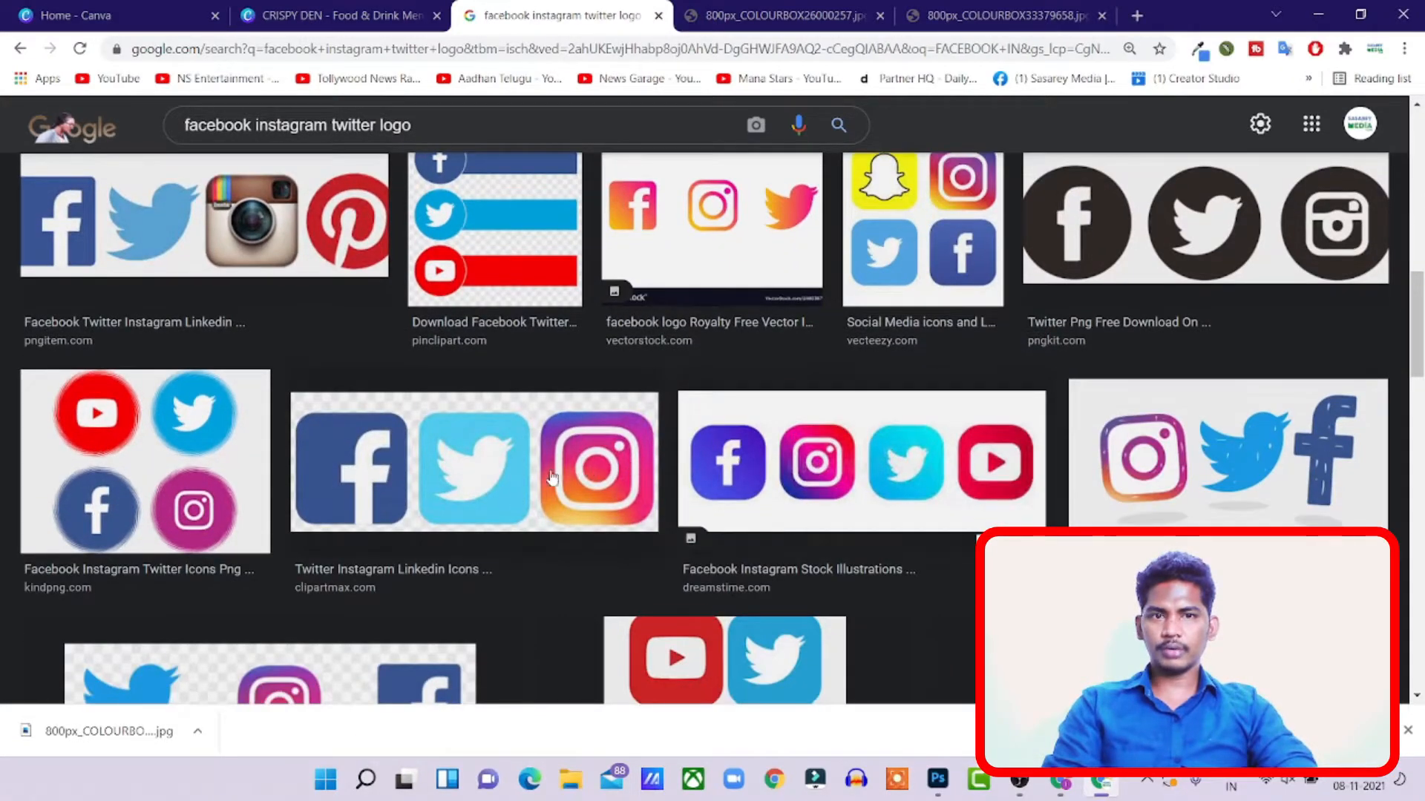
{"action": "left_click", "coordinate": [475, 475]}
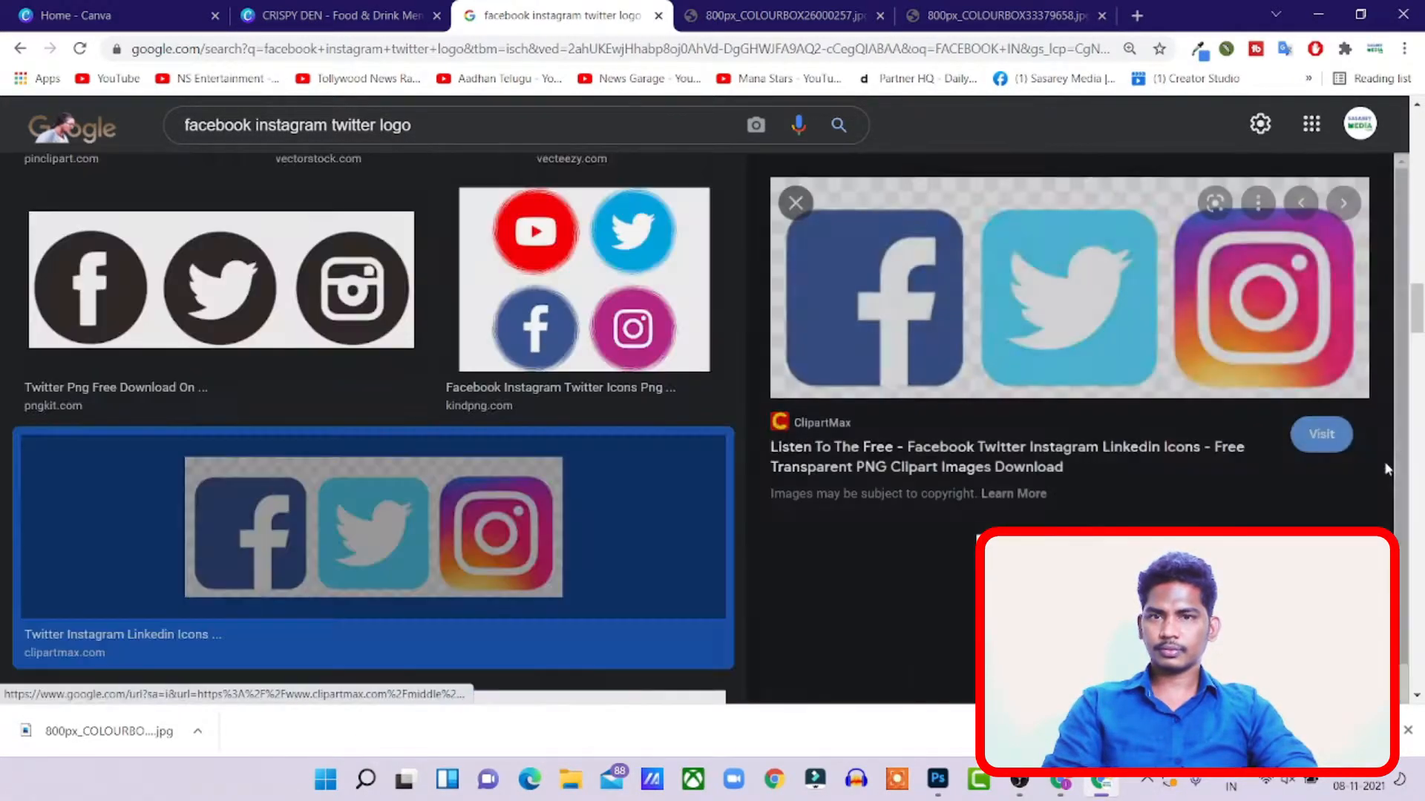
- Open the previewed icon image in its own tab to check it, and return to the image results
{"action": "right_click", "coordinate": [1025, 301]}
{"action": "left_click", "coordinate": [1104, 518]}
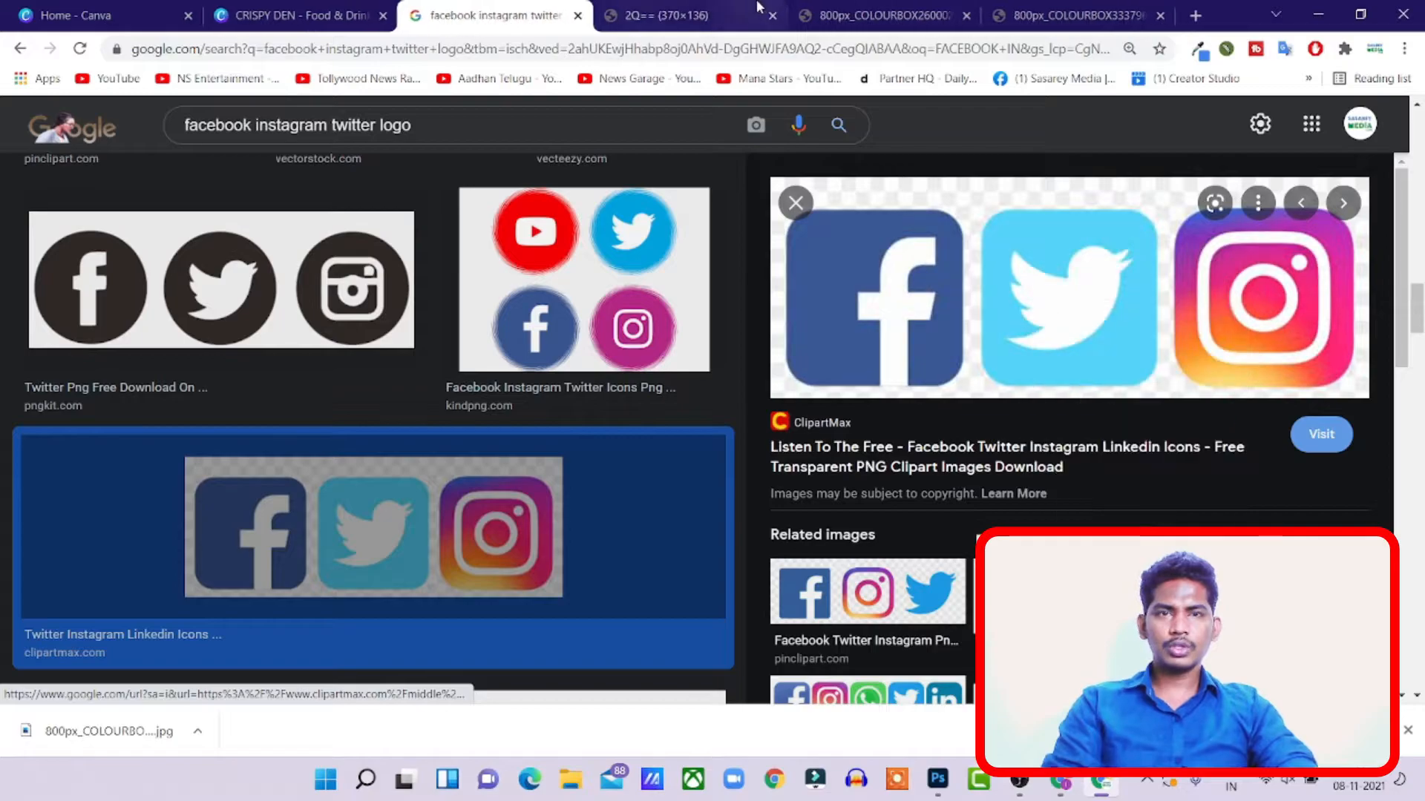
{"action": "left_click", "coordinate": [684, 21]}
{"action": "left_click", "coordinate": [495, 15]}
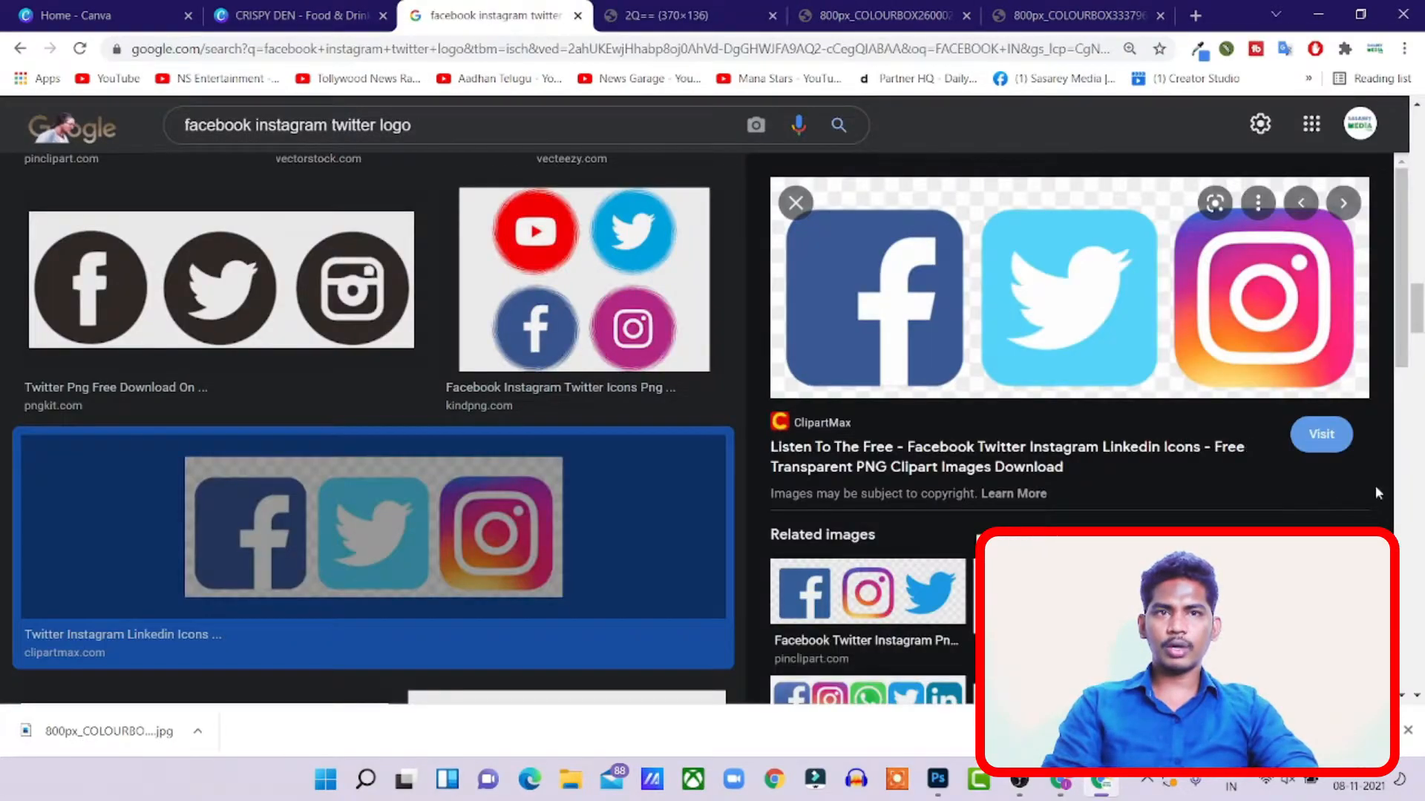
- Visit the ClipartMax source page and download the Facebook, Twitter and Instagram icons as a transparent PNG
{"action": "left_click", "coordinate": [1329, 445]}
{"action": "left_click", "coordinate": [690, 23]}
{"action": "left_click", "coordinate": [829, 15]}
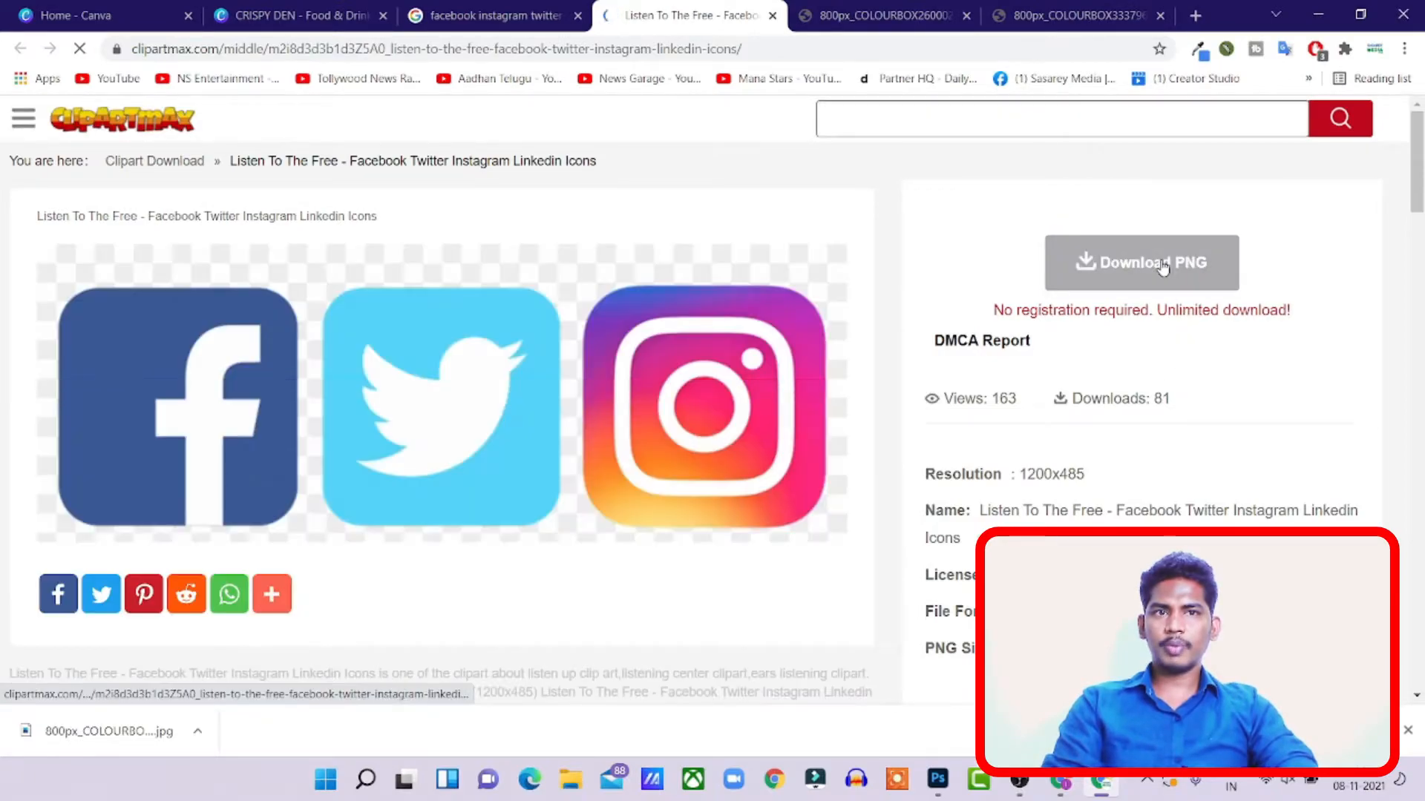
{"action": "left_click", "coordinate": [1162, 268]}
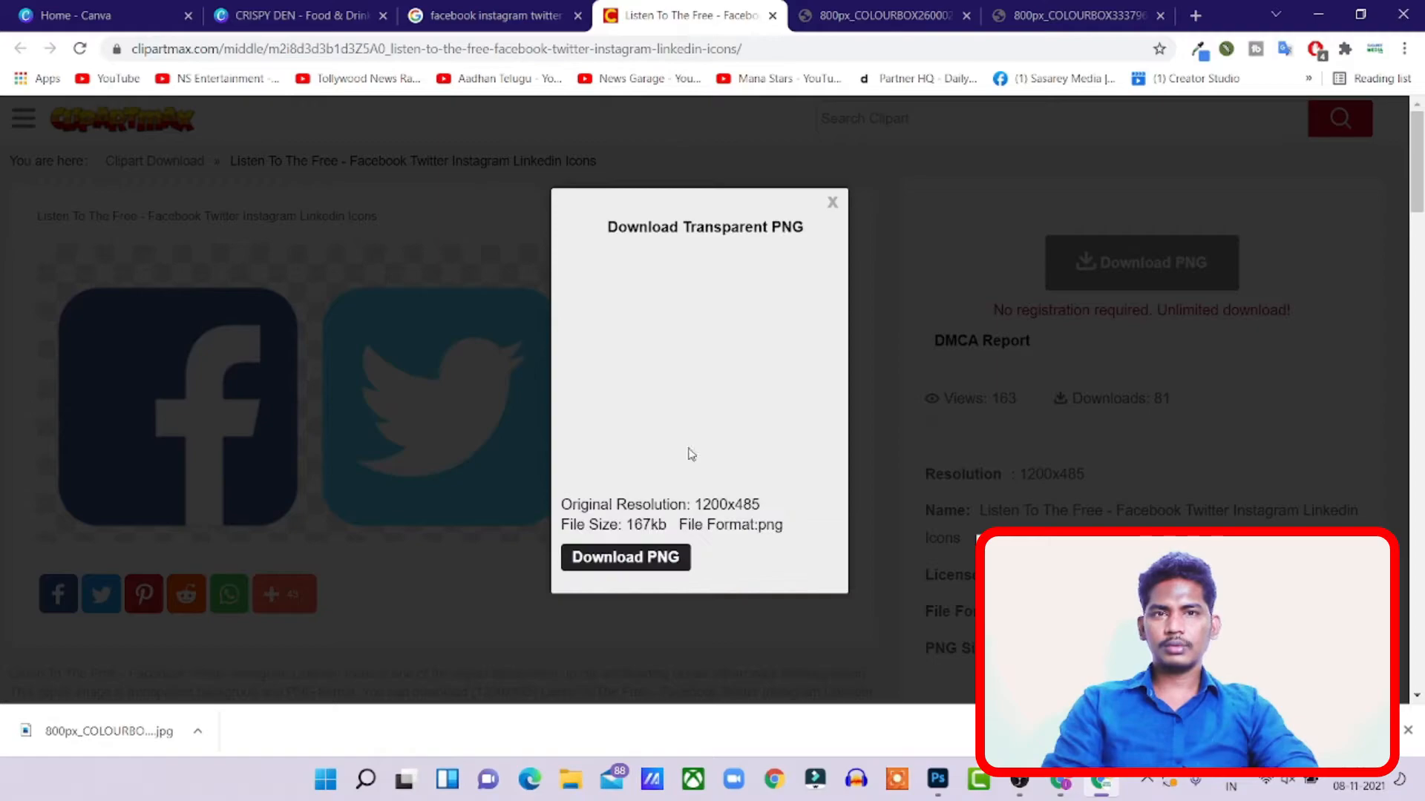
{"action": "left_click", "coordinate": [636, 562]}
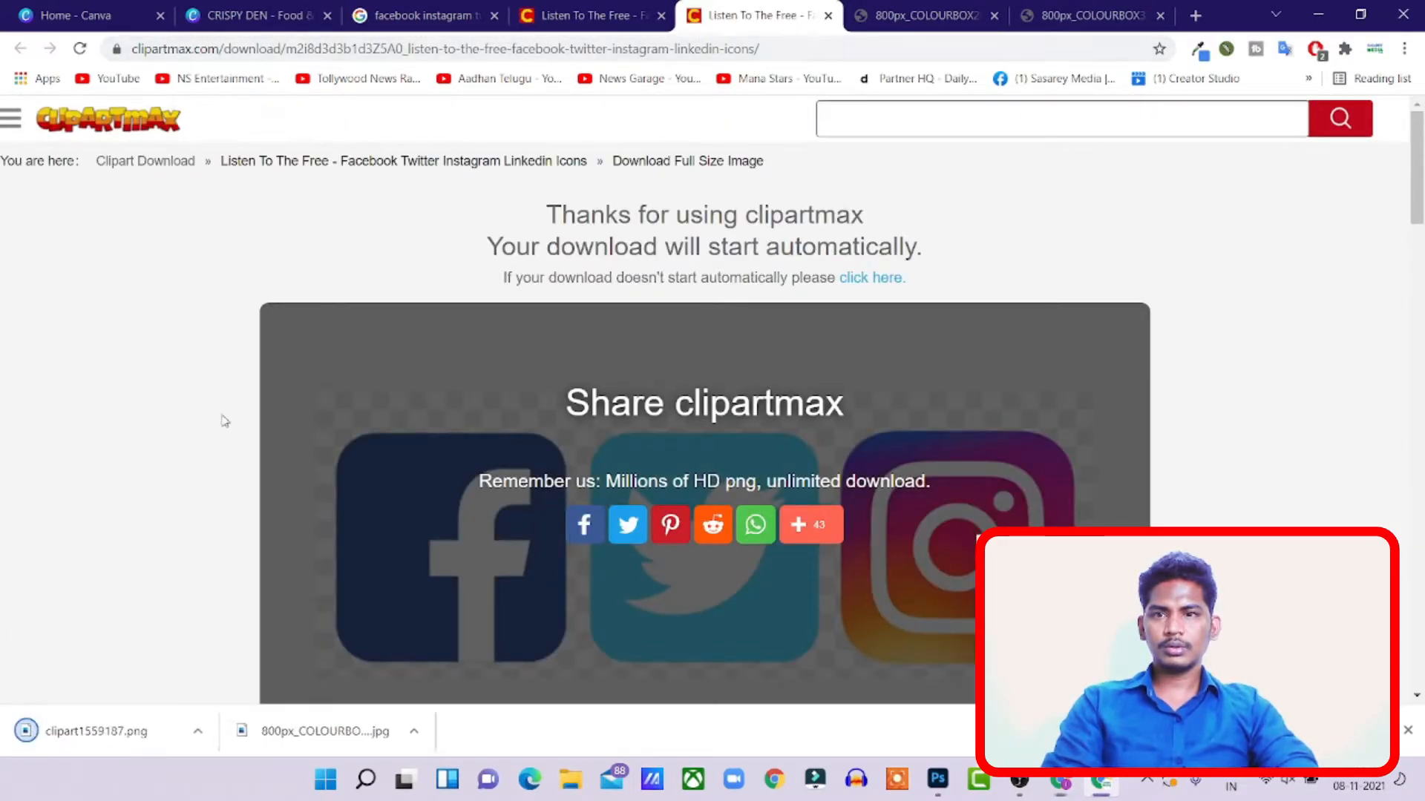
- Return to the Crispy Den flyer in Canva and upload the downloaded clipart1559187 image
{"action": "left_click", "coordinate": [286, 15]}
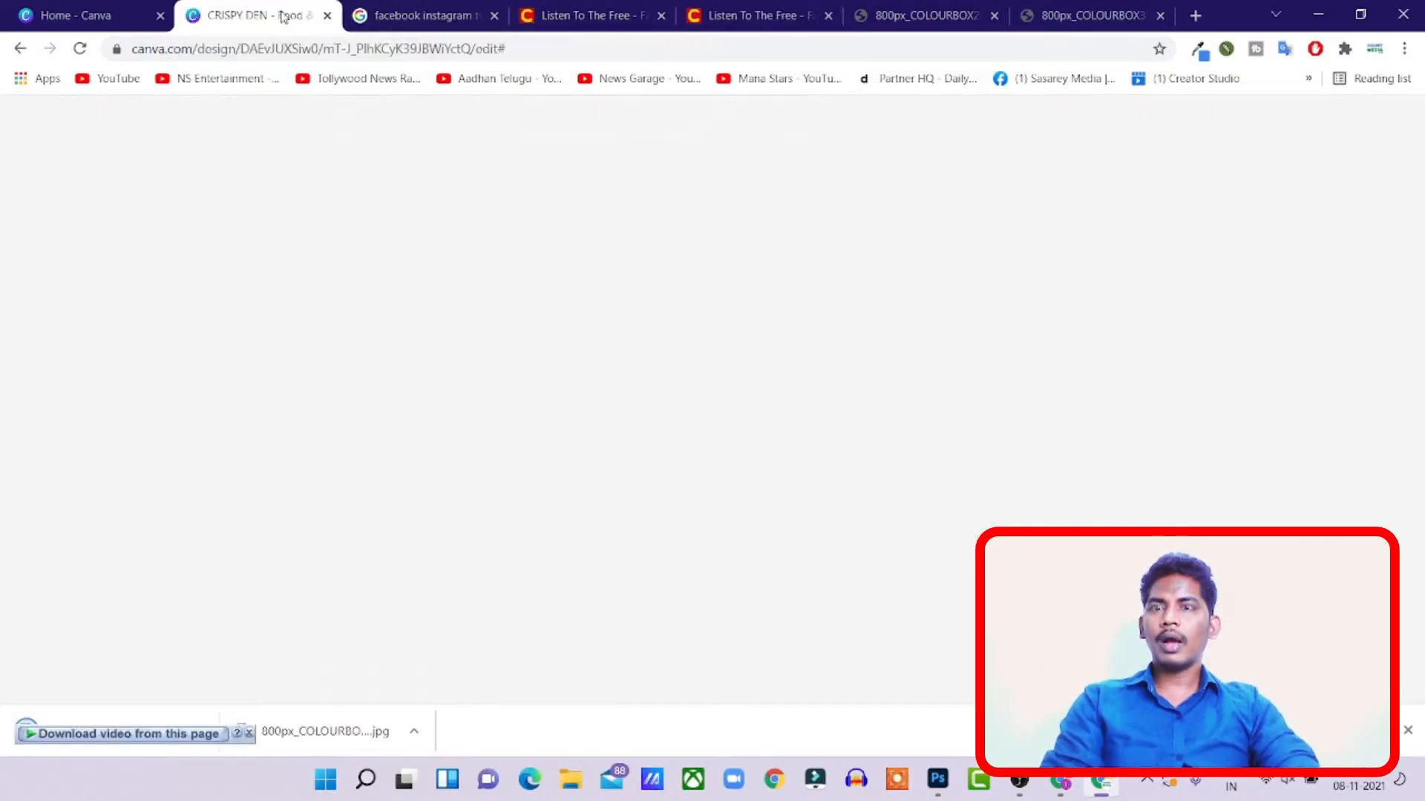
{"action": "left_click", "coordinate": [32, 327]}
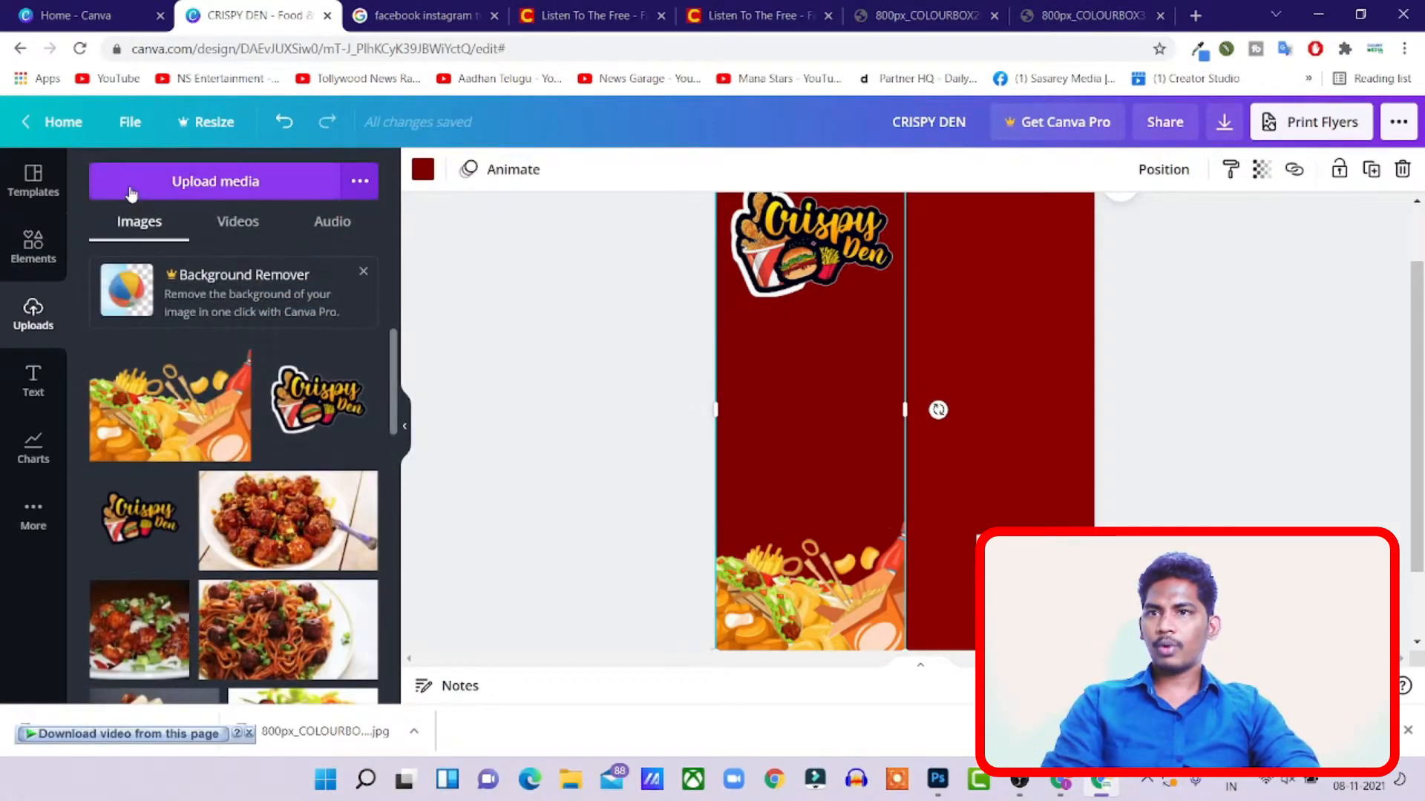
{"action": "left_click", "coordinate": [148, 182]}
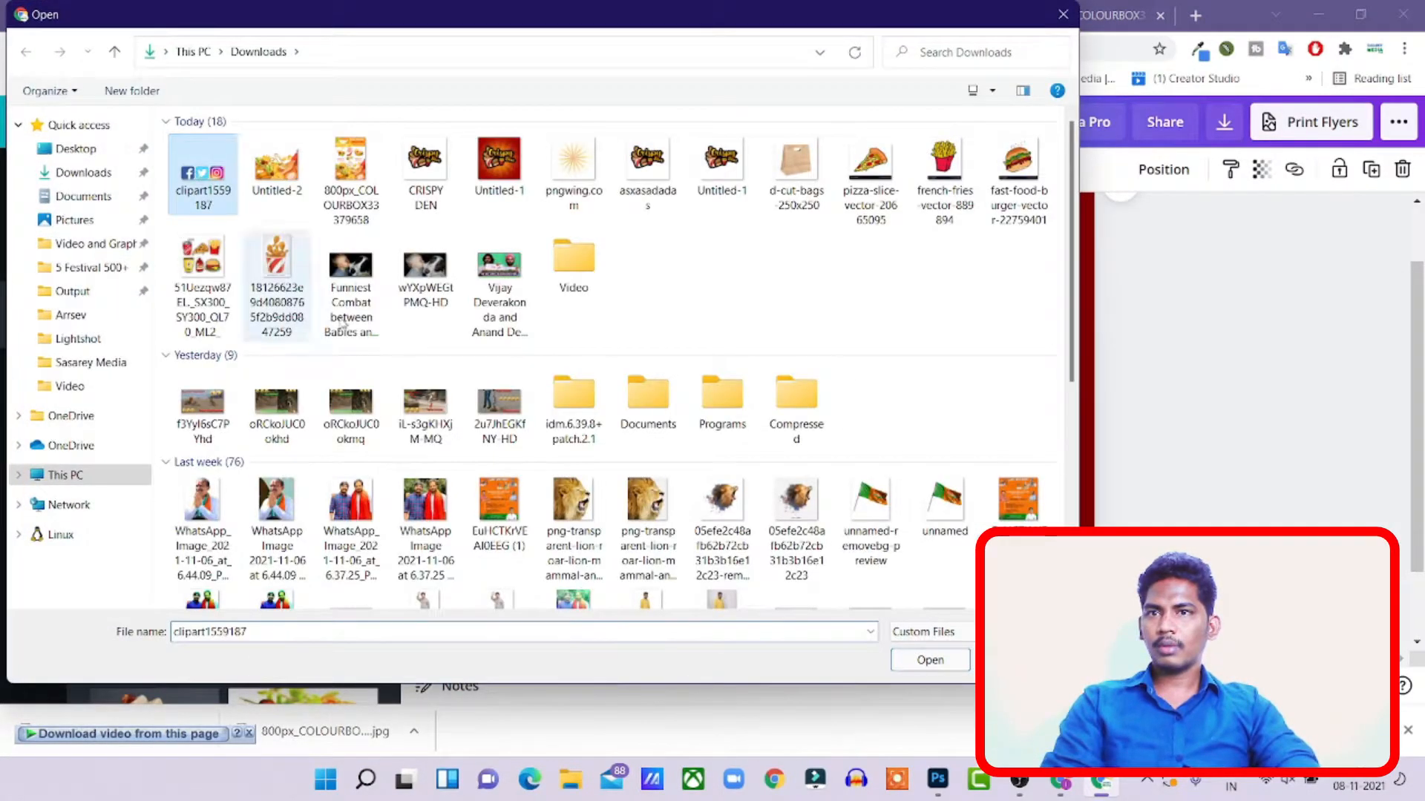
{"action": "left_click", "coordinate": [918, 665]}
- Add the social media icon strip to the flyer, shrink it, and place it at the page's top edge beside the Crispy Den logo
{"action": "left_click_drag", "start_coordinate": [158, 371], "coordinate": [831, 408]}
{"action": "left_click_drag", "start_coordinate": [994, 364], "coordinate": [808, 502]}
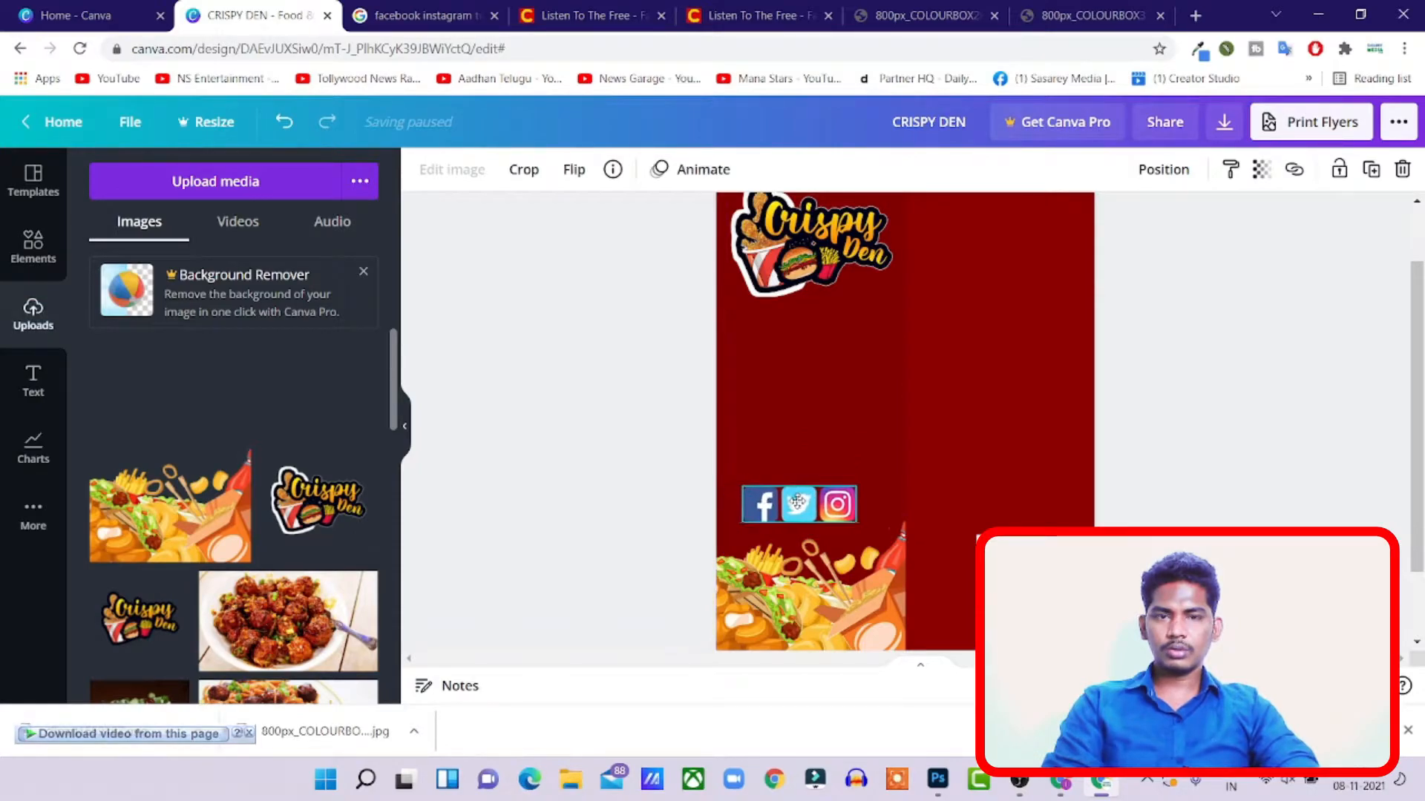
{"action": "scroll", "coordinate": [824, 493], "scroll_direction": "down", "scroll_amount": 1}
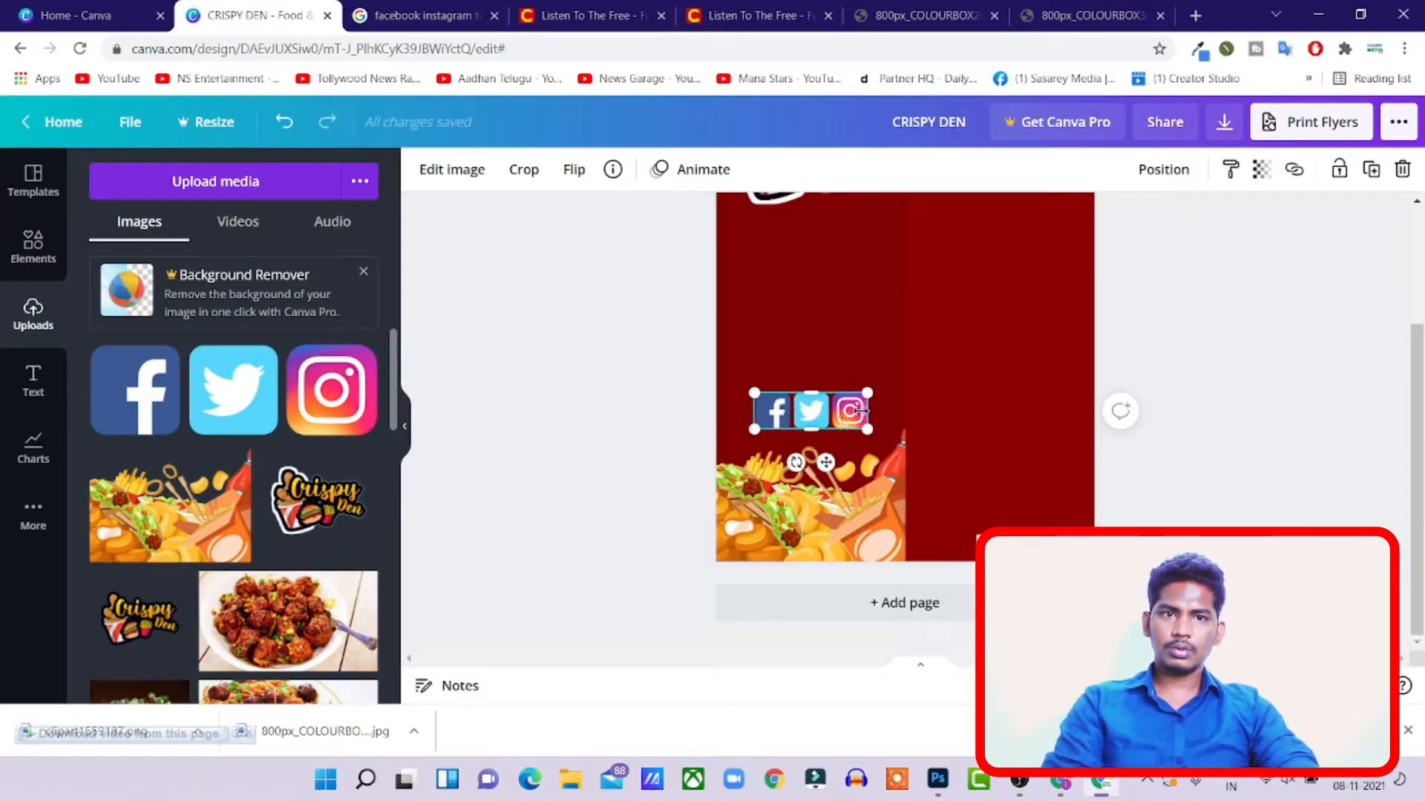
{"action": "left_click_drag", "start_coordinate": [872, 388], "coordinate": [770, 417]}
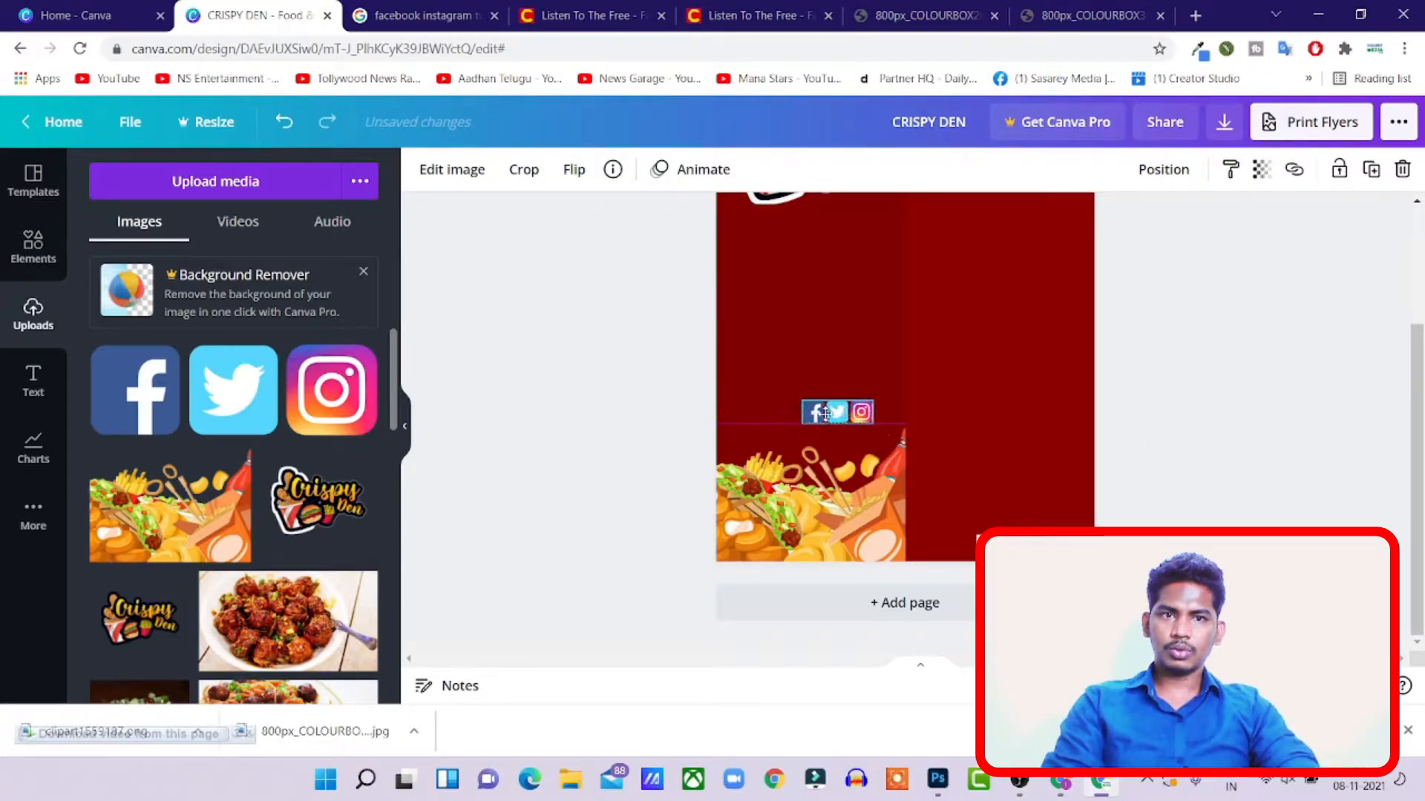
{"action": "left_click_drag", "start_coordinate": [762, 420], "coordinate": [778, 390]}
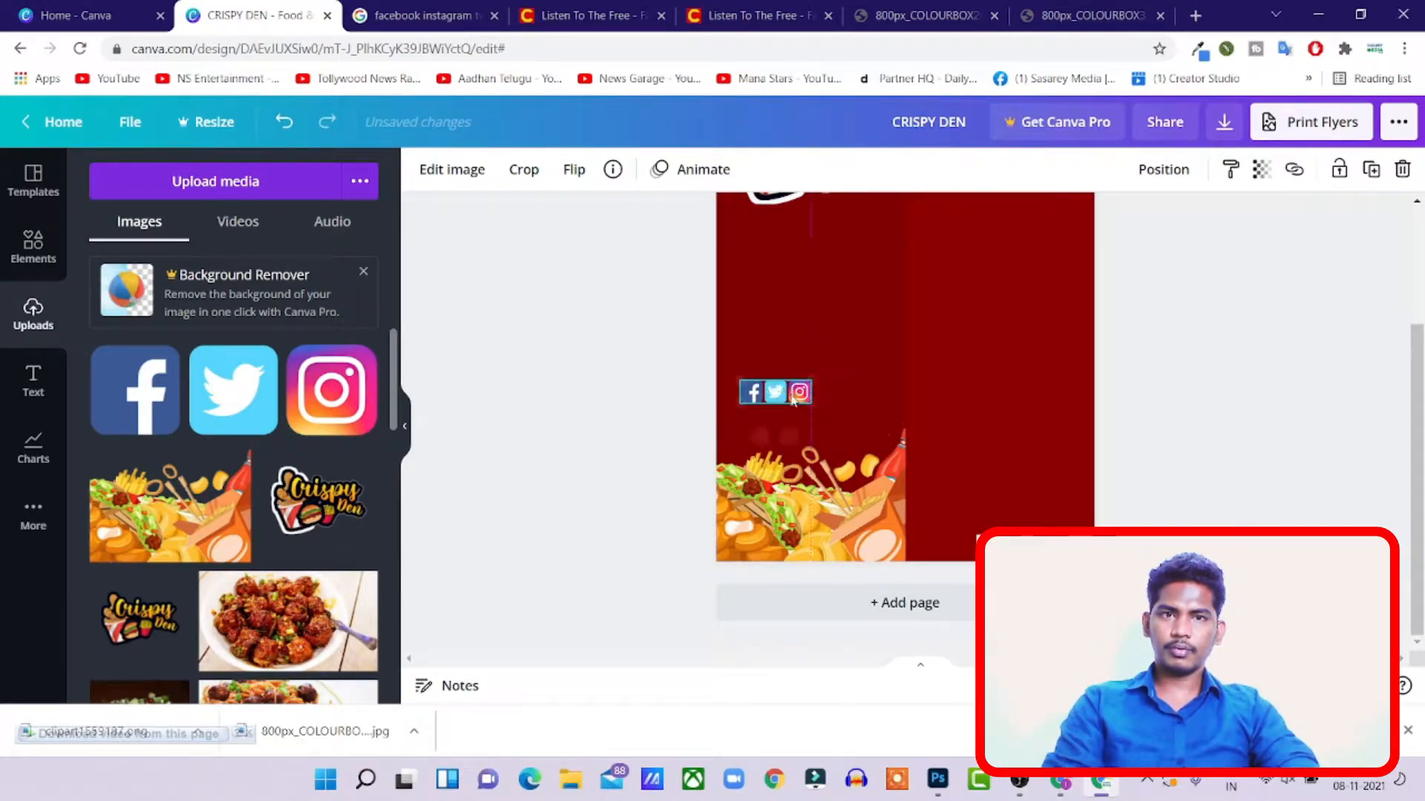
{"action": "scroll", "coordinate": [809, 424], "scroll_direction": "up", "scroll_amount": 2}
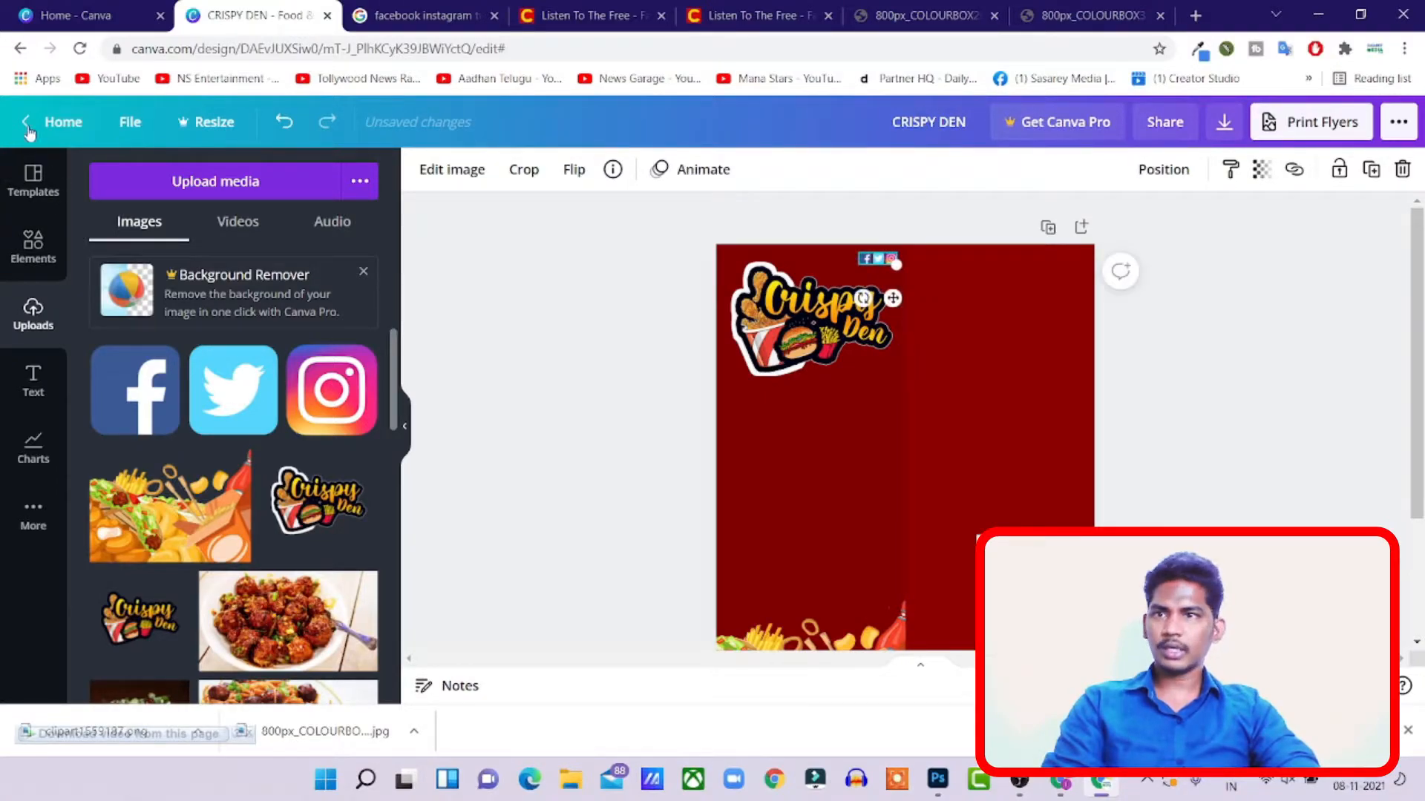
- Add a subheading text box to the flyer reading "FOLLOW US ON"
{"action": "left_click", "coordinate": [890, 482]}
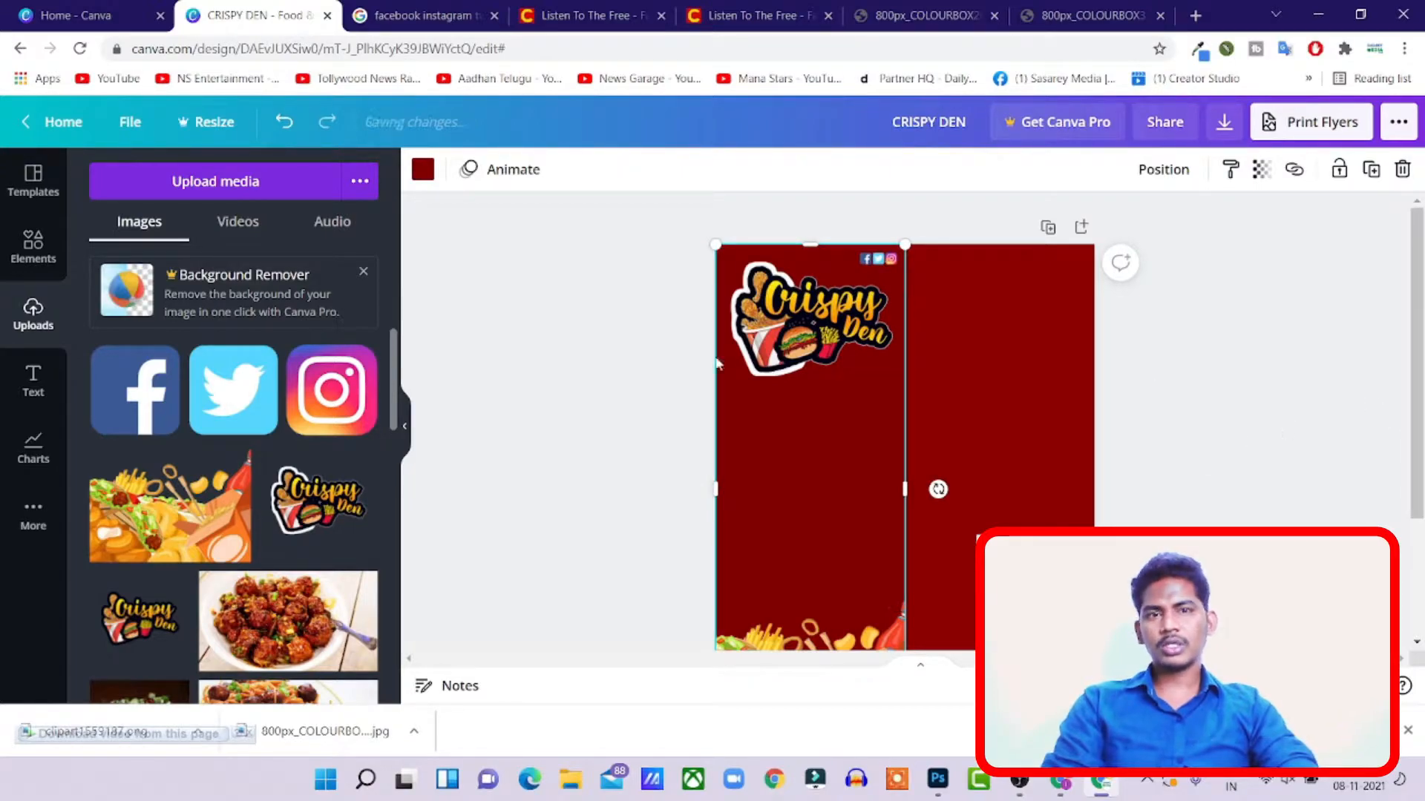
{"action": "left_click", "coordinate": [1326, 330]}
{"action": "left_click", "coordinate": [33, 380]}
{"action": "left_click_drag", "start_coordinate": [168, 332], "coordinate": [874, 430]}
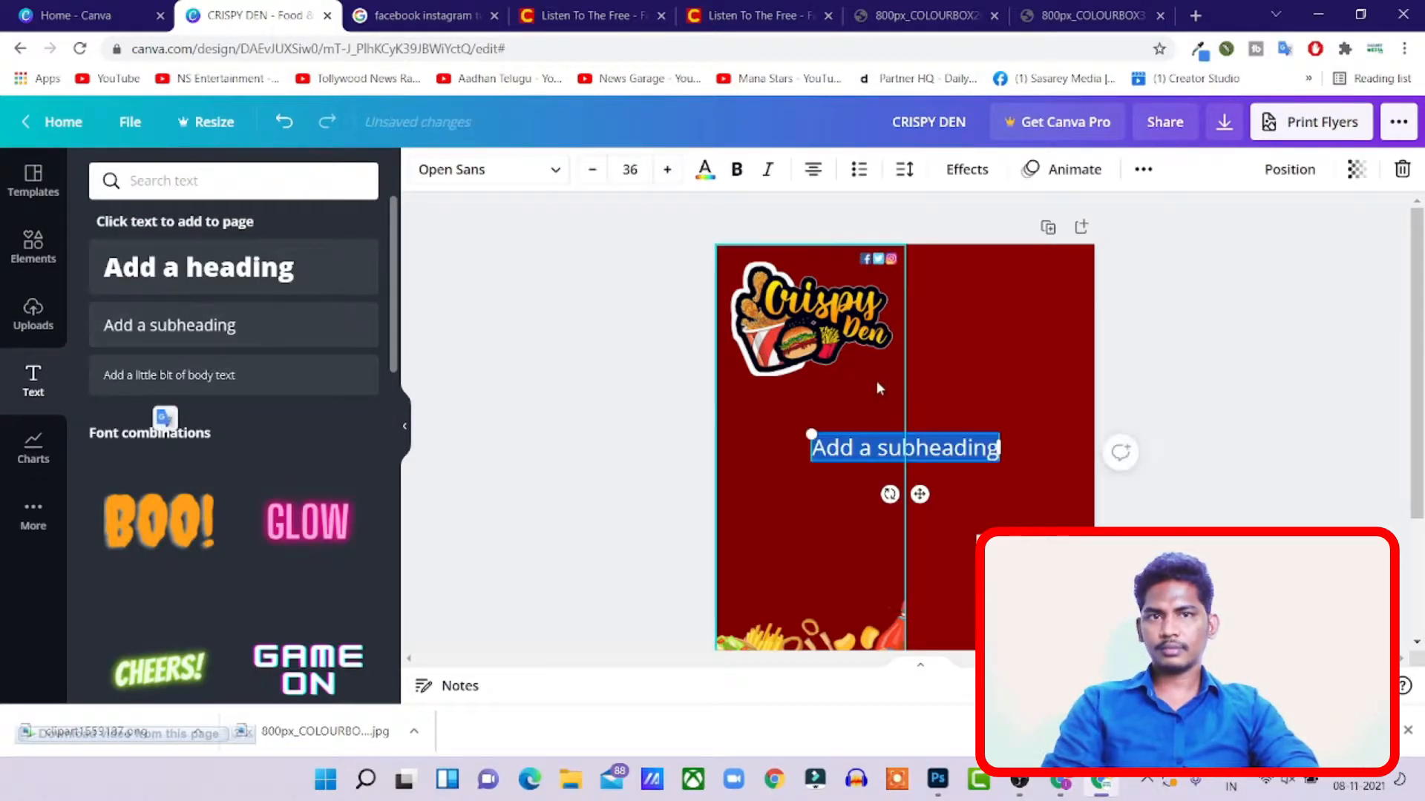
{"action": "type", "text": "FOLL"}
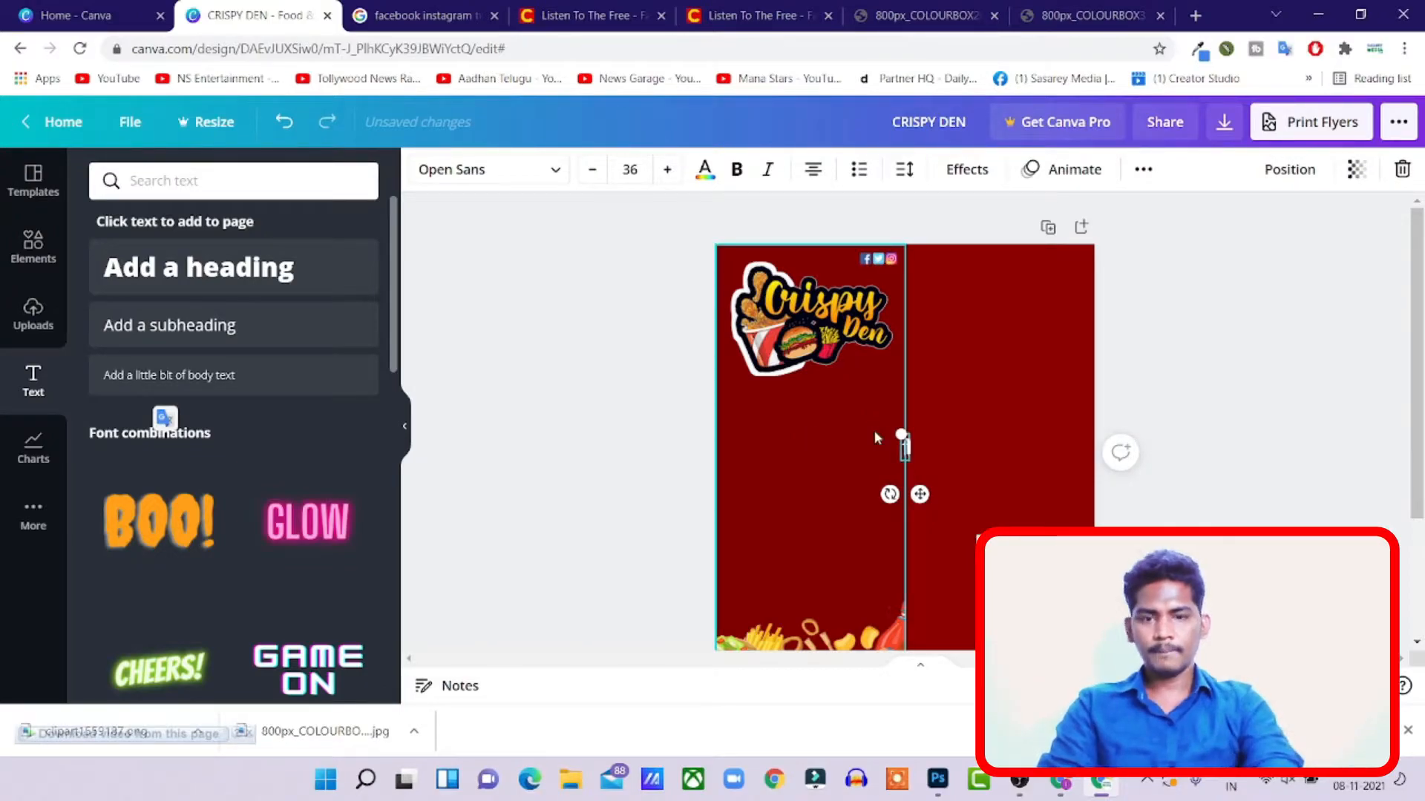
{"action": "type", "text": "O"}
{"action": "key", "text": "ctrl+a"}
{"action": "type", "text": "FOLLOW US ON"}
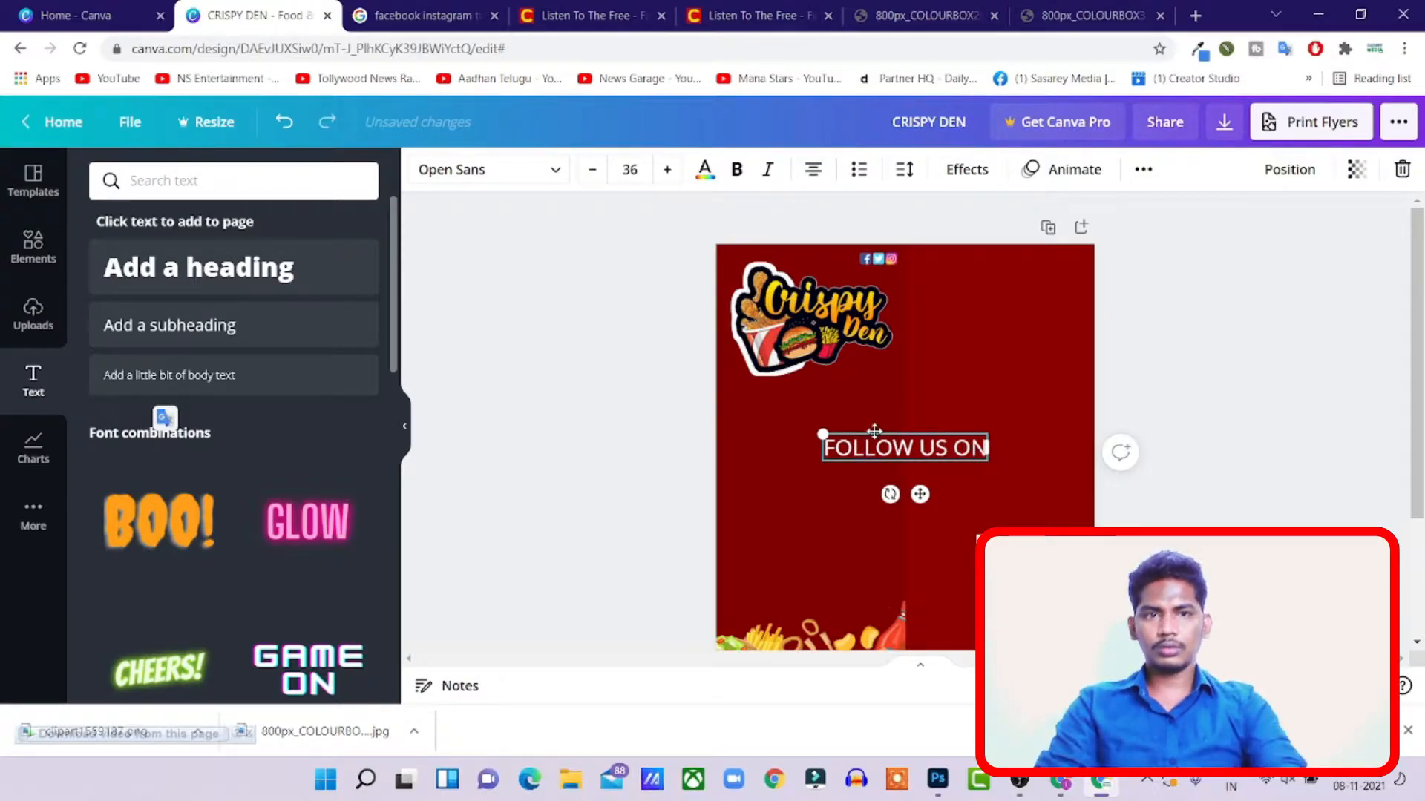
- Reduce the FOLLOW US ON text to font size 14
{"action": "left_click", "coordinate": [593, 170]}
{"action": "left_click", "coordinate": [593, 170]}
{"action": "left_click", "coordinate": [593, 170]}
{"action": "left_click", "coordinate": [593, 170]}
{"action": "left_click", "coordinate": [592, 170]}
{"action": "left_click", "coordinate": [592, 170]}
{"action": "left_click", "coordinate": [592, 170]}
{"action": "left_click", "coordinate": [593, 170]}
{"action": "left_click", "coordinate": [593, 169]}
{"action": "left_click", "coordinate": [593, 170]}
{"action": "left_click", "coordinate": [592, 170]}
{"action": "left_click", "coordinate": [593, 170]}
{"action": "left_click", "coordinate": [592, 170]}
{"action": "left_click", "coordinate": [593, 170]}
{"action": "left_click", "coordinate": [593, 170]}
- Place the FOLLOW US ON text above the Crispy Den logo, directly before the social media icons
{"action": "left_click_drag", "start_coordinate": [919, 477], "coordinate": [842, 299]}
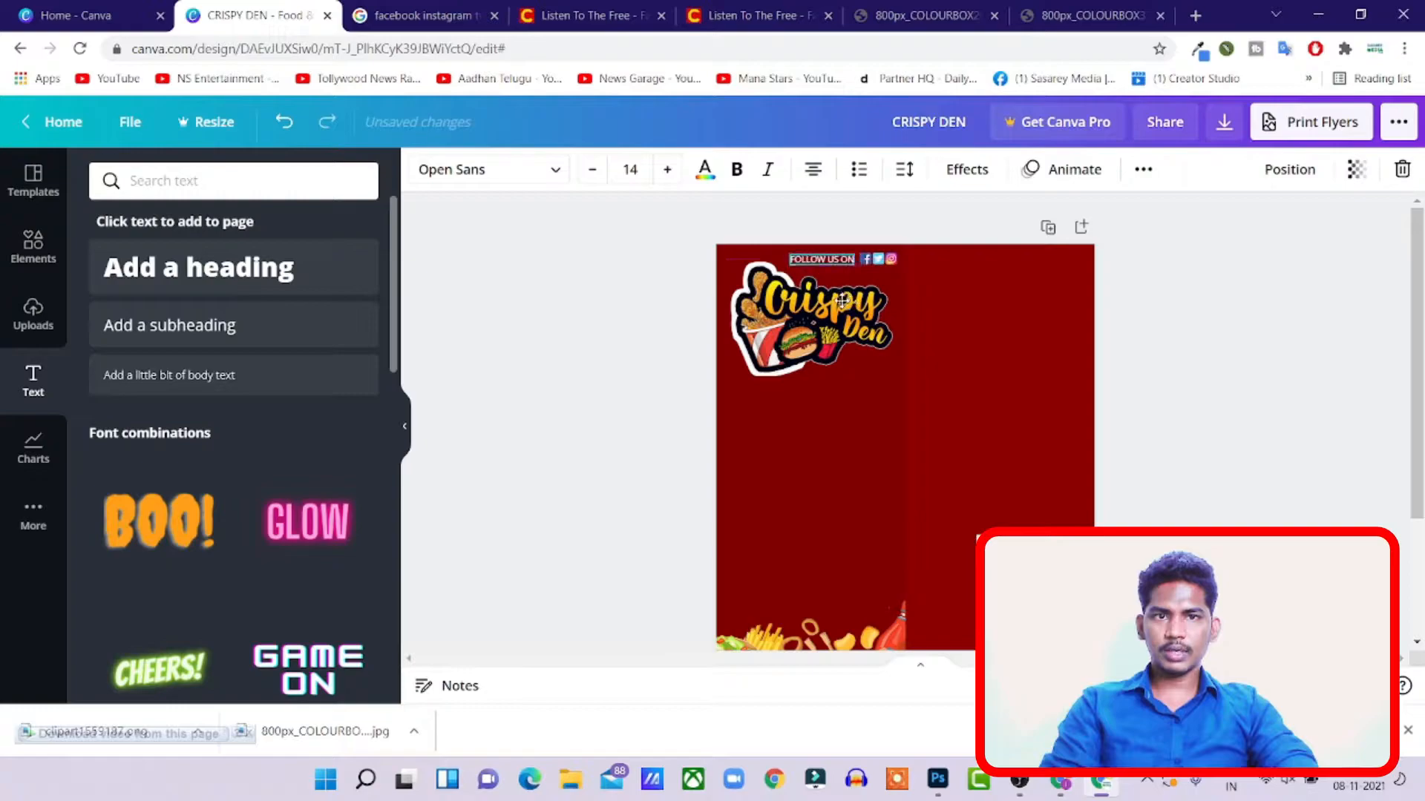
{"action": "left_click", "coordinate": [838, 301]}
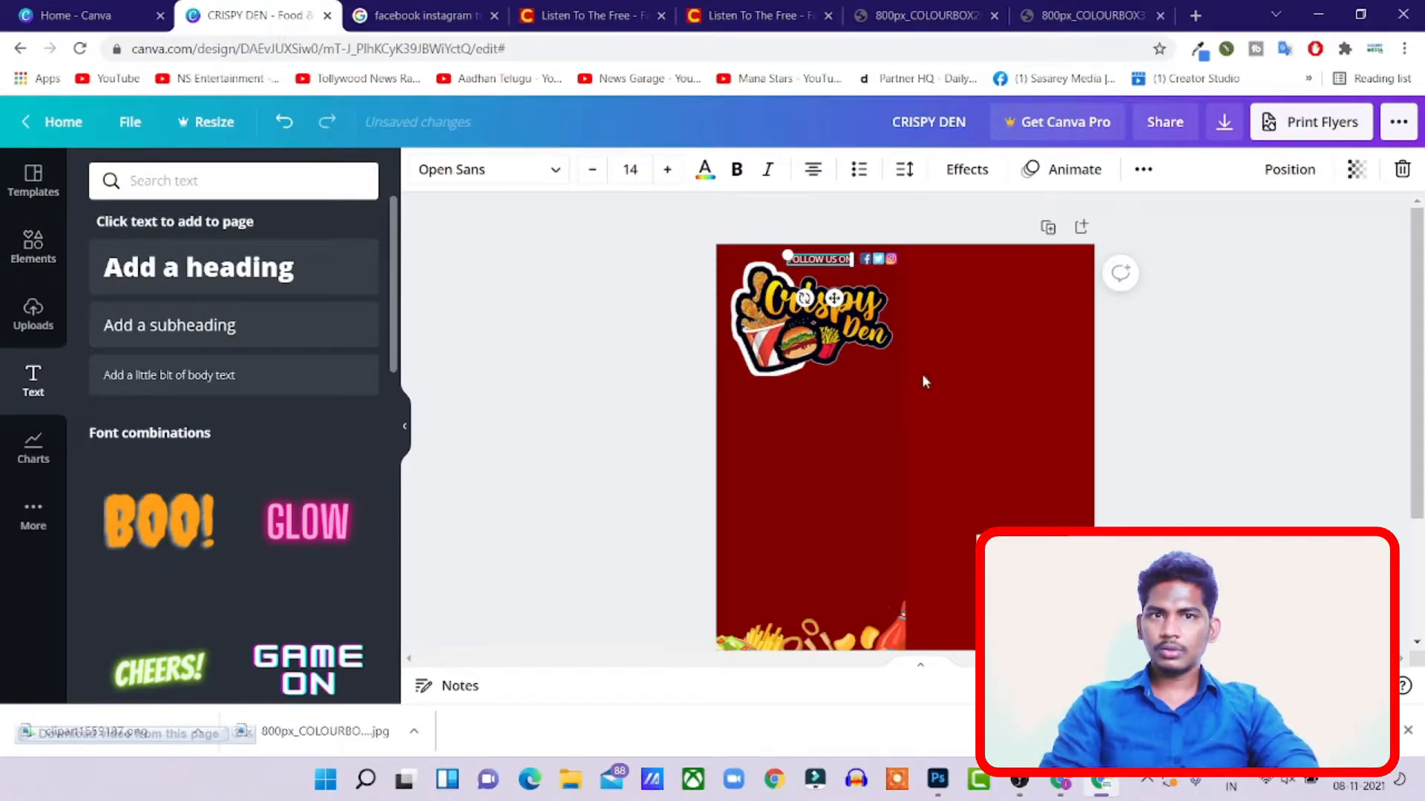
{"action": "left_click", "coordinate": [1038, 349]}
{"action": "left_click", "coordinate": [838, 260]}
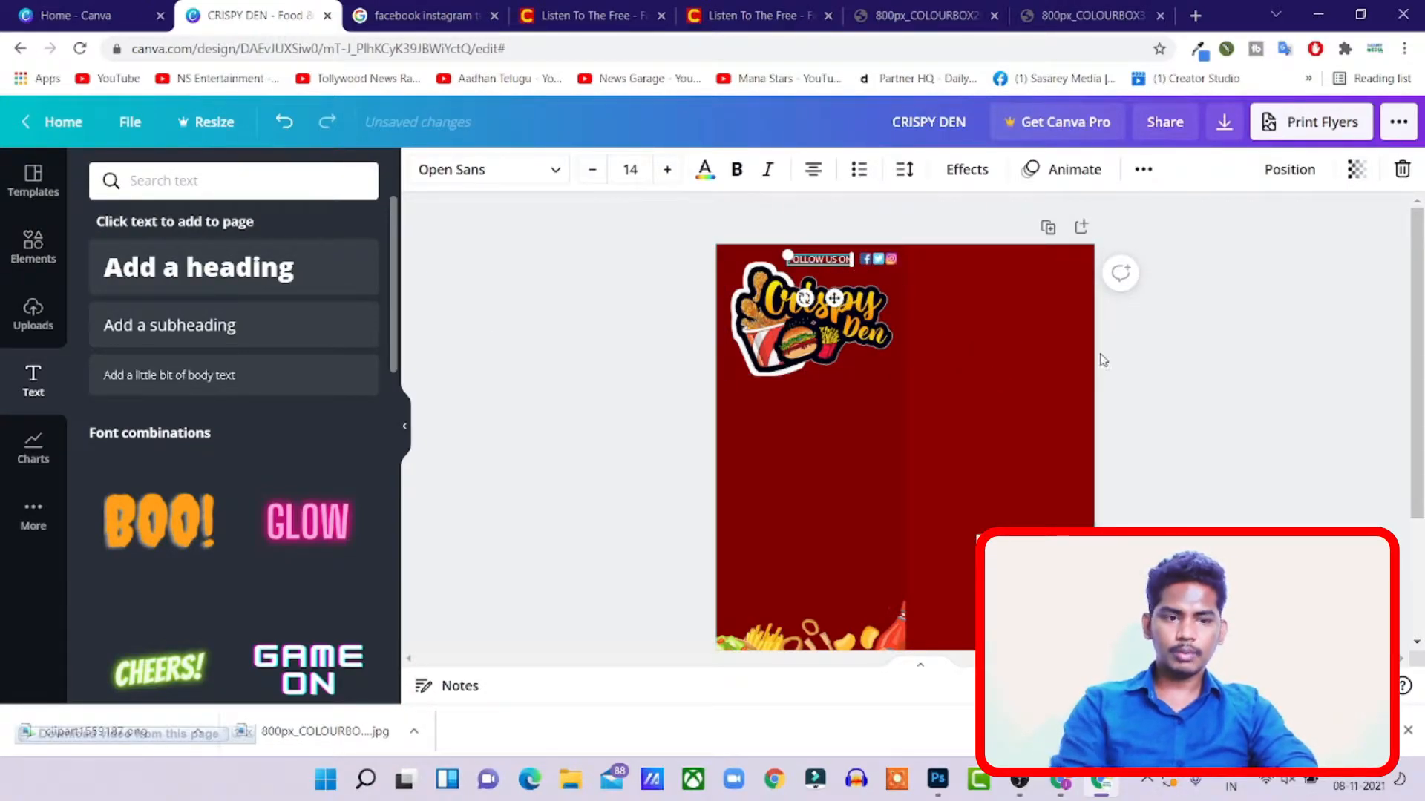
{"action": "key", "text": "Down"}
{"action": "key", "text": "Down"}
{"action": "key", "text": "Down"}
{"action": "key", "text": "Down"}
{"action": "key", "text": "Down"}
{"action": "key", "text": "Up"}
{"action": "key", "text": "Up"}
{"action": "key", "text": "Up"}
{"action": "key", "text": "Up"}
{"action": "key", "text": "Up"}
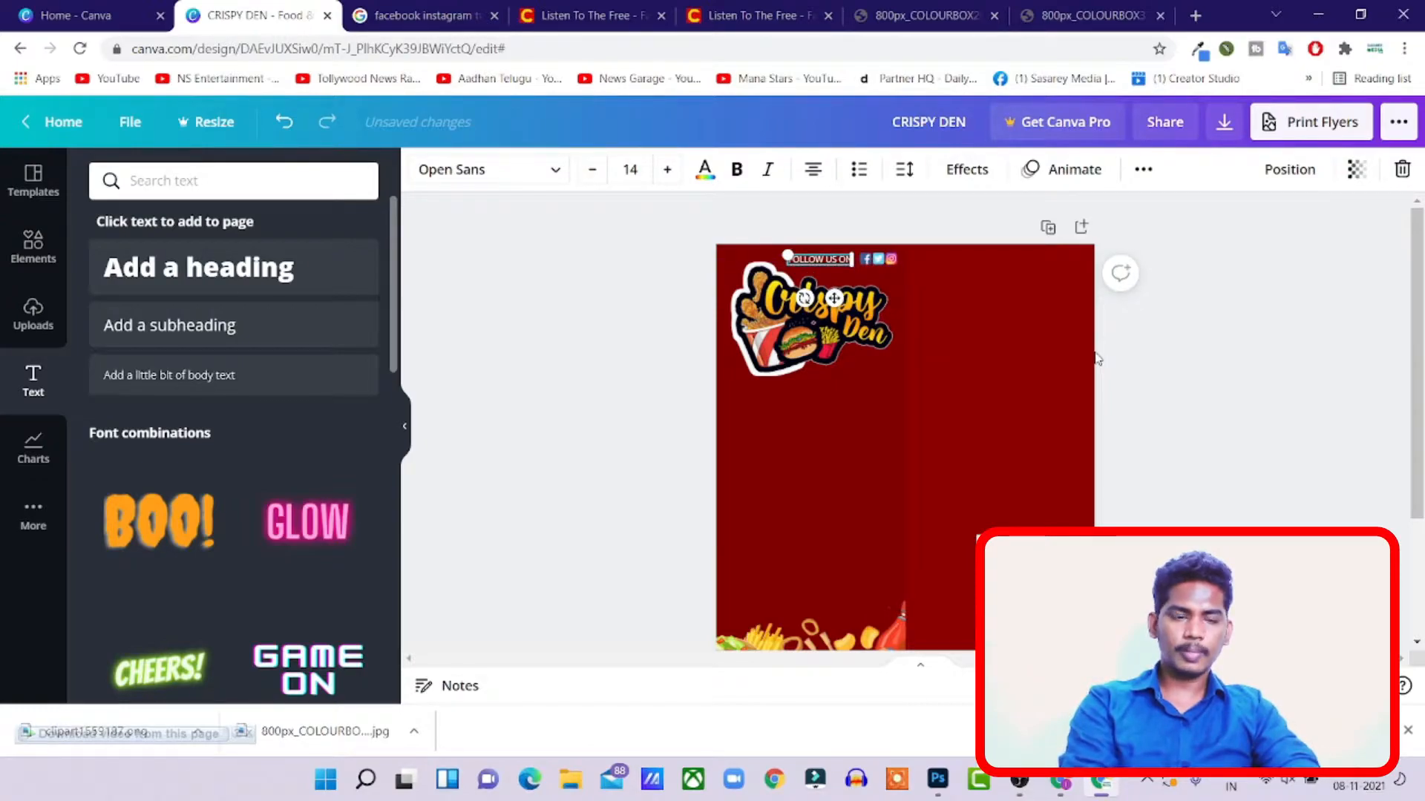
- Fine-tune the FOLLOW US ON text so it lines up vertically with the social media icons and sits slightly closer to them
{"action": "scroll", "coordinate": [1096, 359], "scroll_direction": "up", "scroll_amount": 3}
{"action": "scroll", "coordinate": [1096, 358], "scroll_direction": "up", "scroll_amount": 2}
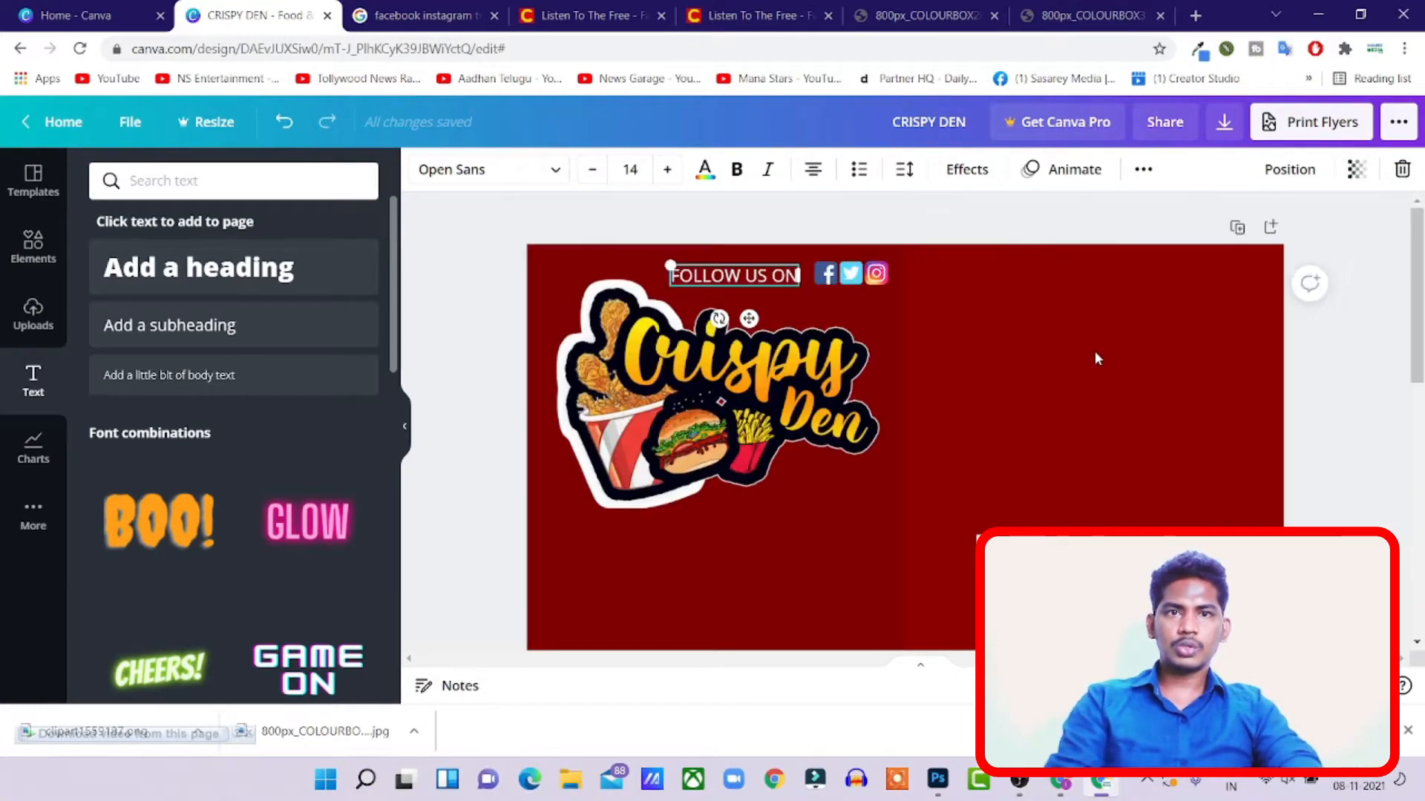
{"action": "mouse_move", "coordinate": [751, 318]}
{"action": "left_mouse_down"}
{"action": "mouse_move", "coordinate": [764, 314]}
{"action": "mouse_move", "coordinate": [746, 316]}
{"action": "left_mouse_up"}
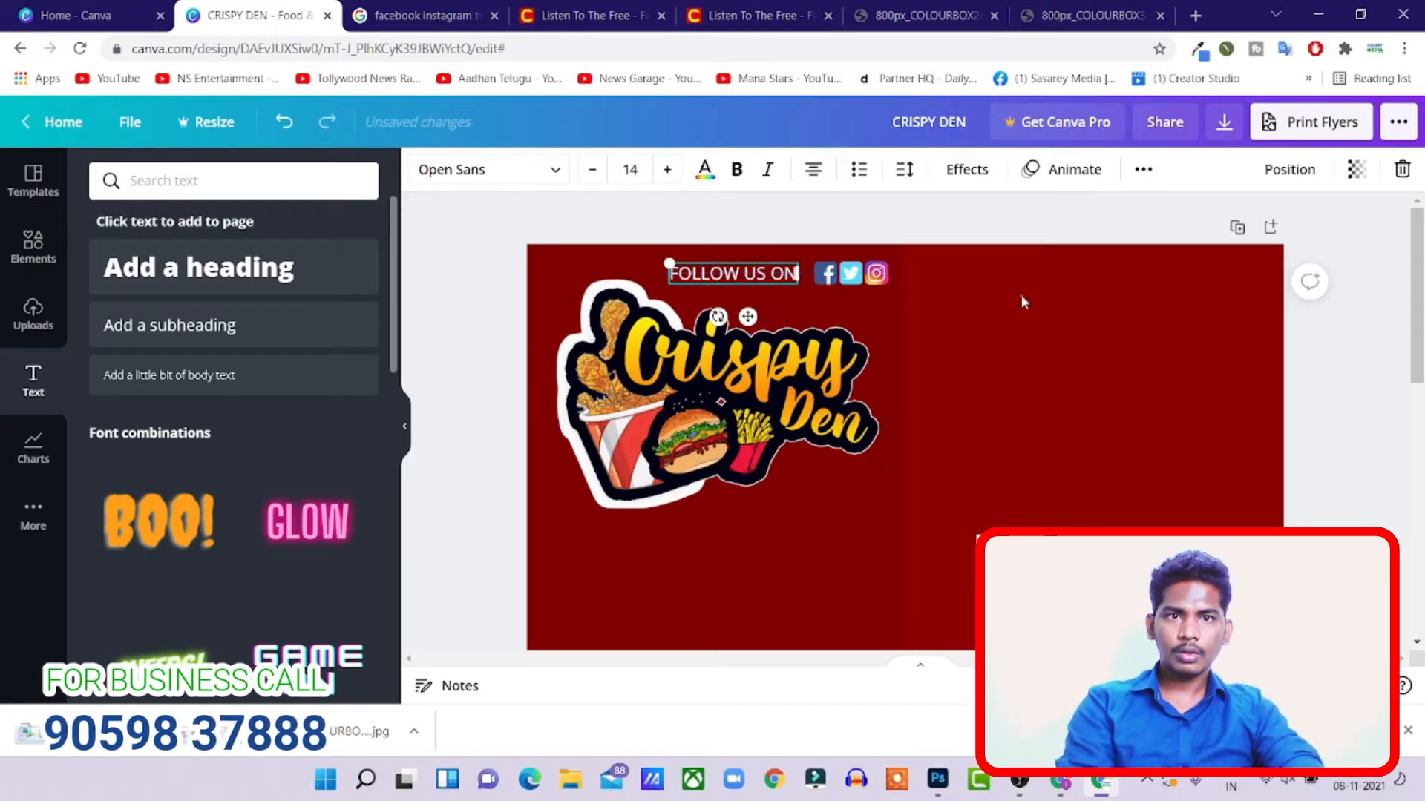
{"action": "left_click", "coordinate": [1072, 370]}
{"action": "left_click", "coordinate": [780, 277]}
{"action": "key", "text": "Right"}
{"action": "key", "text": "Right"}
{"action": "key", "text": "Right"}
{"action": "key", "text": "Right"}
{"action": "key", "text": "Right"}
{"action": "key", "text": "Right"}
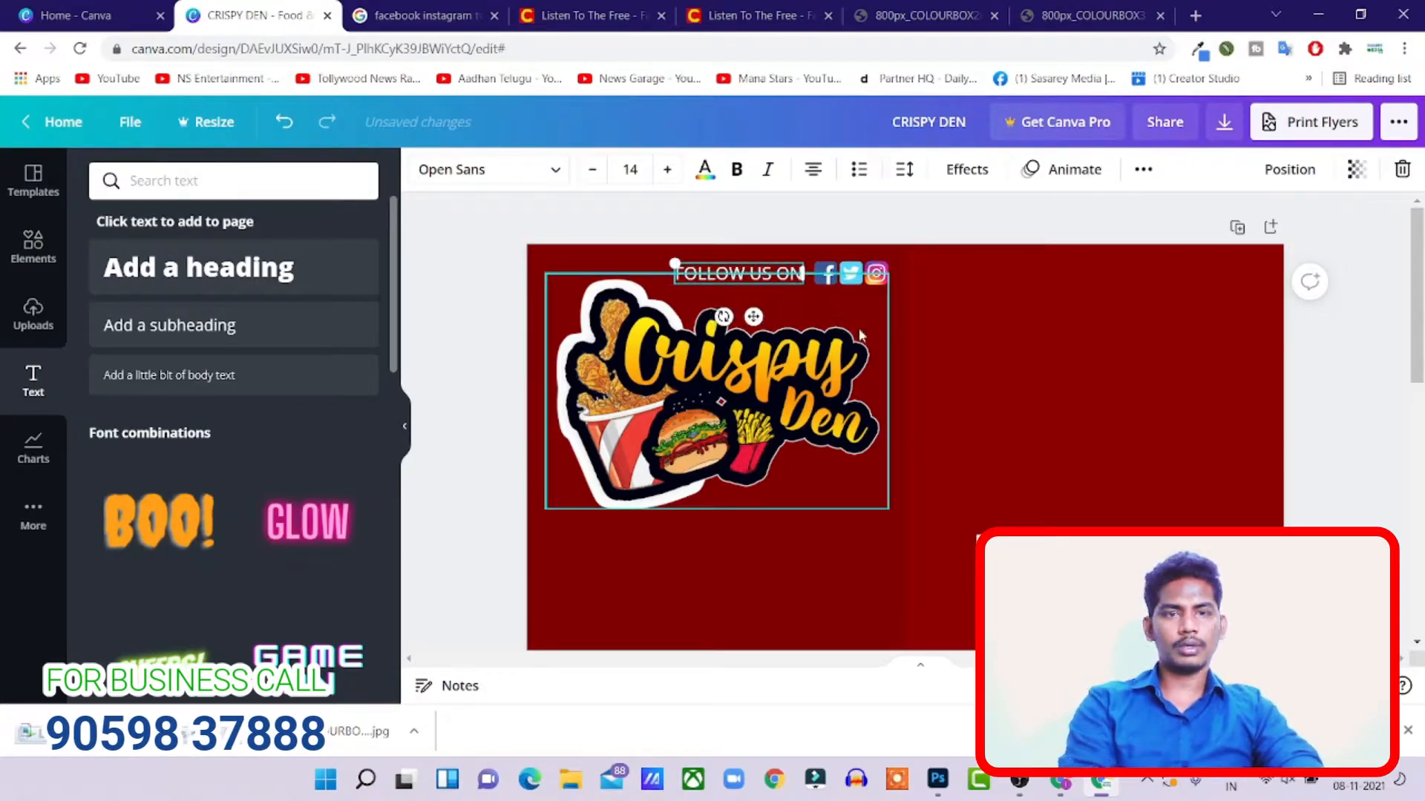
{"action": "left_click", "coordinate": [1022, 319]}
{"action": "key", "text": "ctrl+minus"}
{"action": "key", "text": "ctrl+minus"}
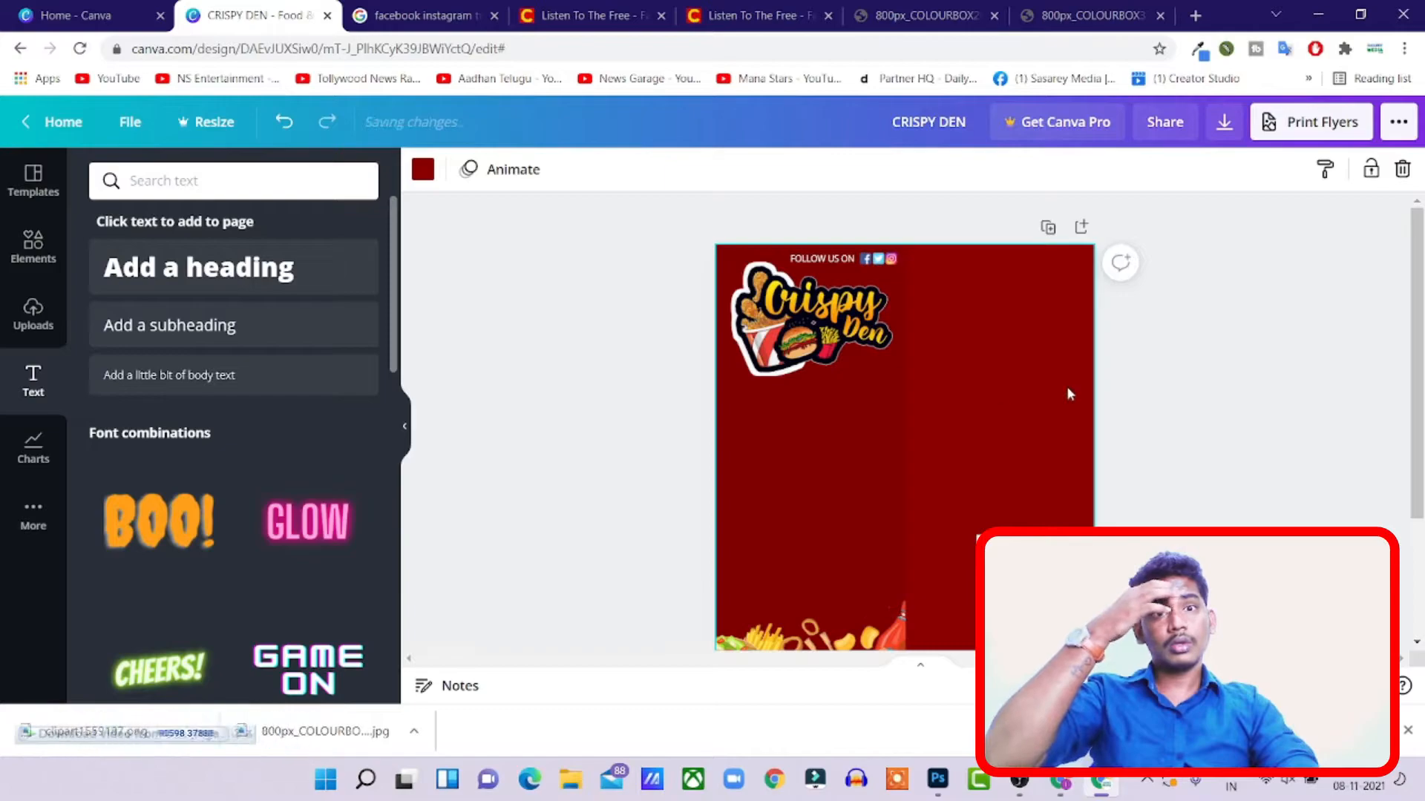
- Recolour the FOLLOW US ON text to a custom golden yellow
{"action": "left_click", "coordinate": [1302, 307]}
{"action": "scroll", "coordinate": [932, 440], "scroll_direction": "down", "scroll_amount": 1}
{"action": "scroll", "coordinate": [934, 456], "scroll_direction": "up", "scroll_amount": 1}
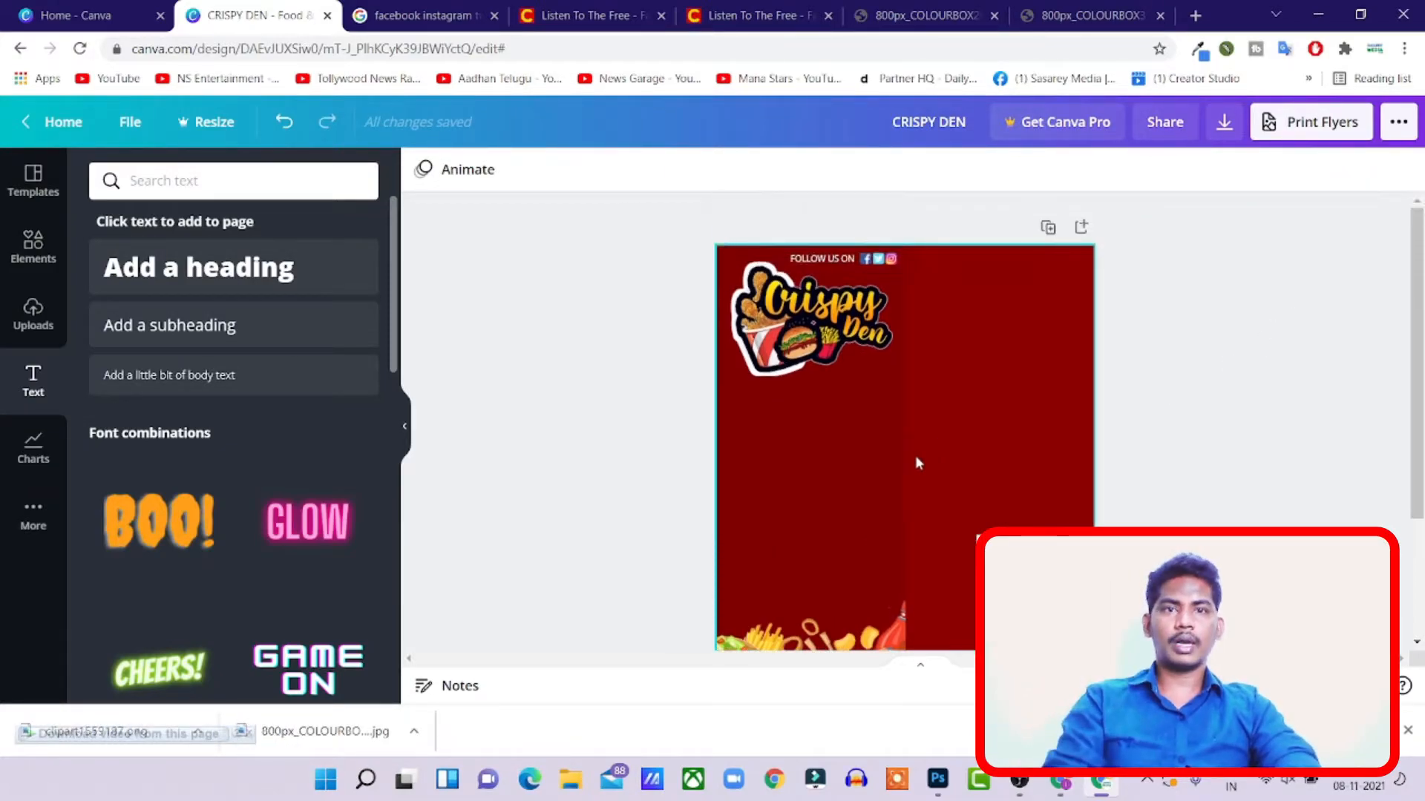
{"action": "left_click", "coordinate": [829, 260]}
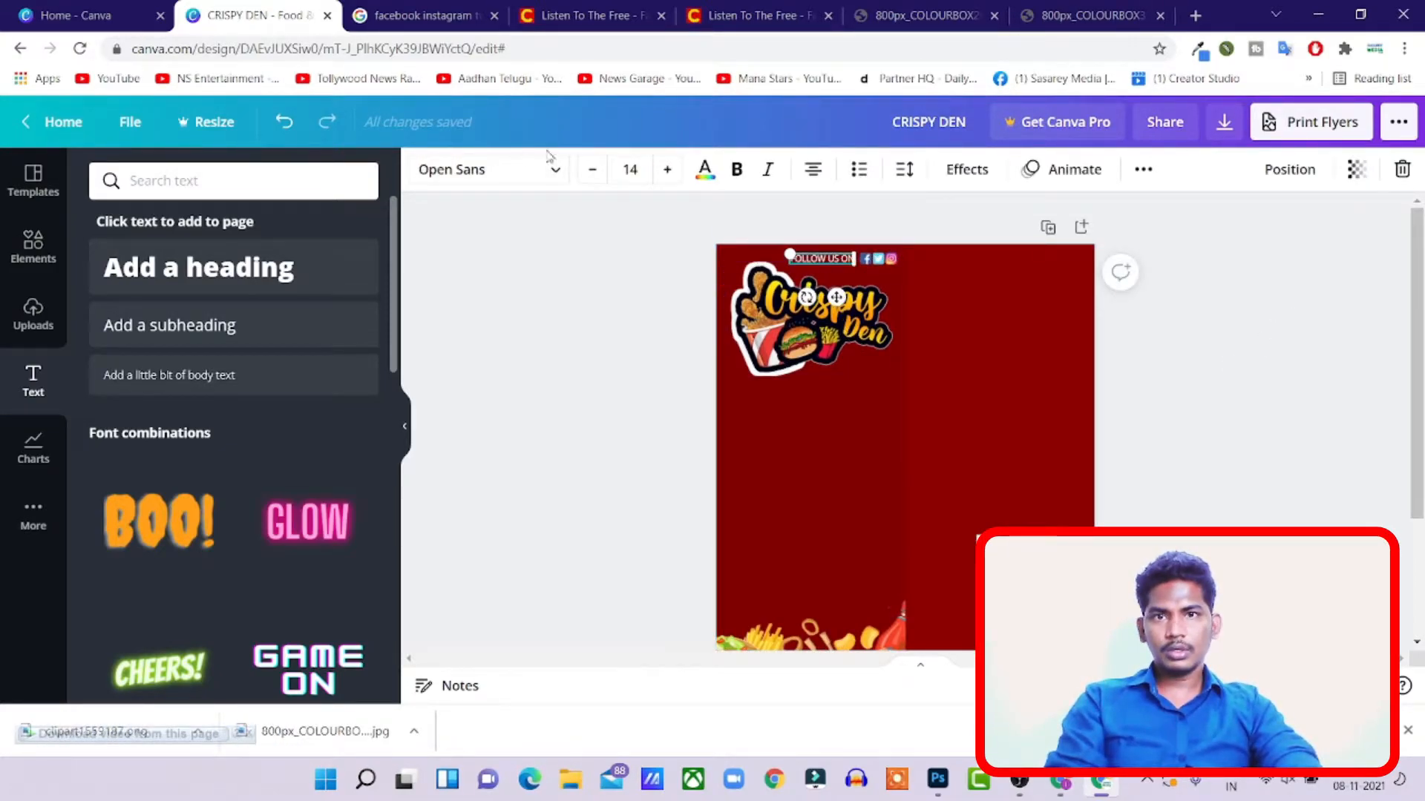
{"action": "left_click", "coordinate": [705, 171]}
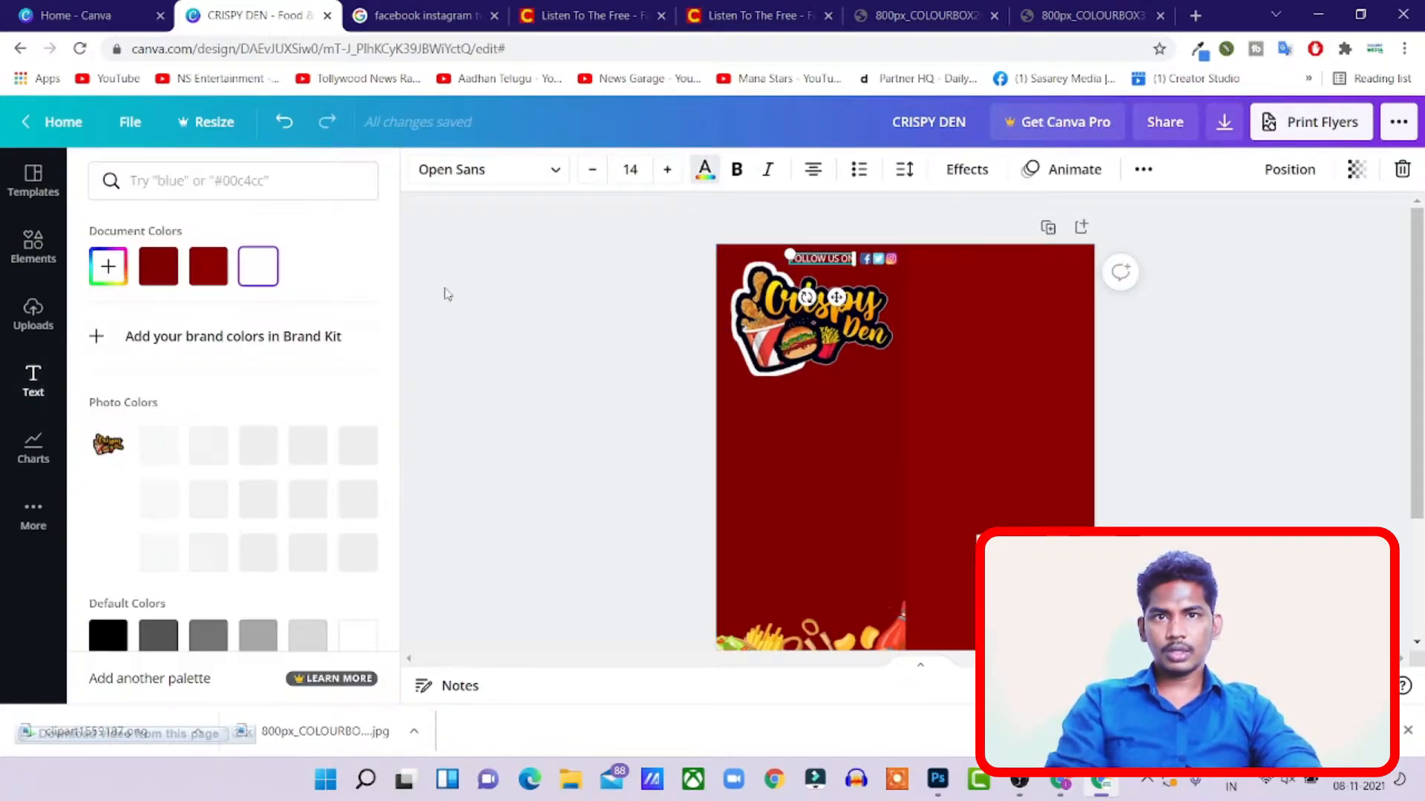
{"action": "left_click", "coordinate": [108, 268]}
{"action": "left_click", "coordinate": [146, 426]}
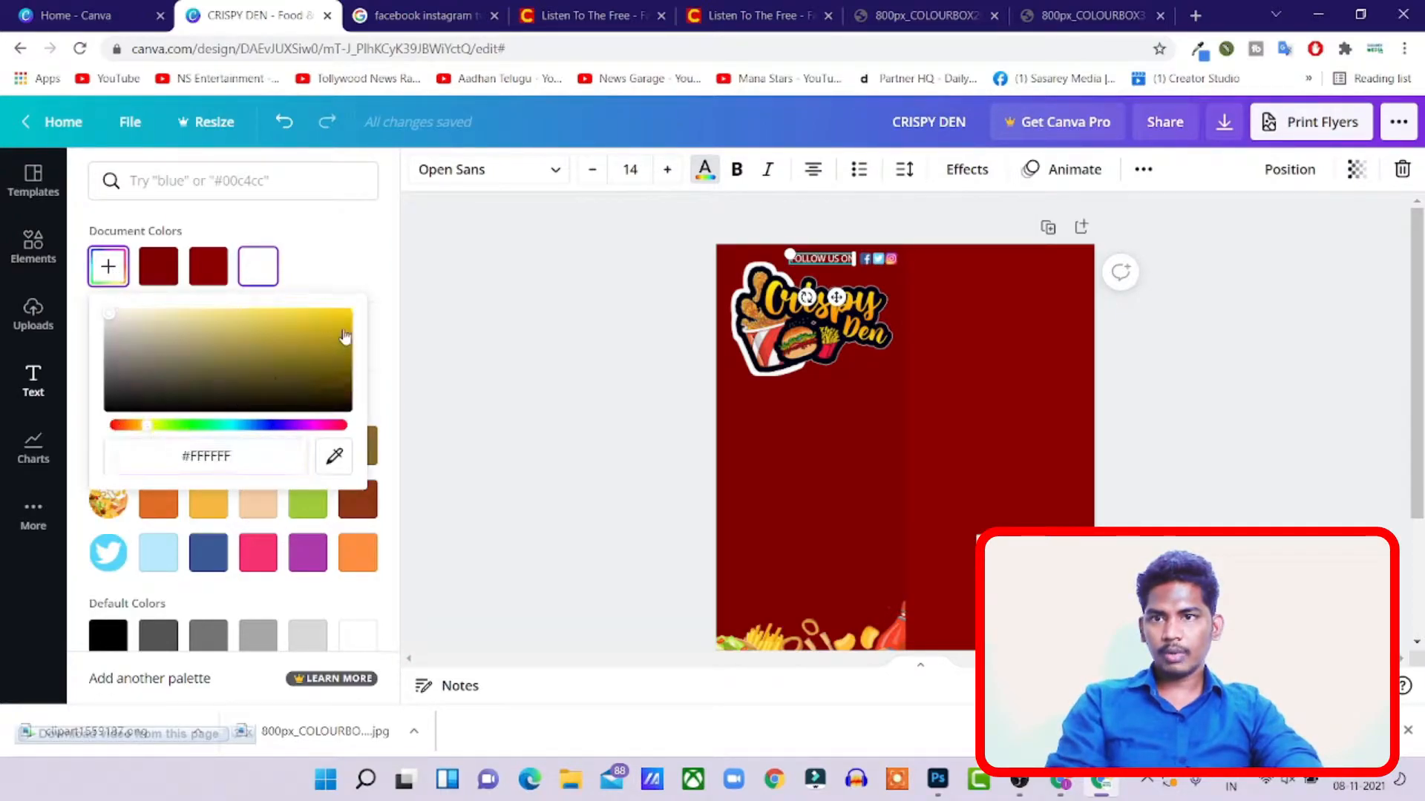
{"action": "left_click_drag", "start_coordinate": [345, 340], "coordinate": [419, 297]}
{"action": "left_click", "coordinate": [564, 319]}
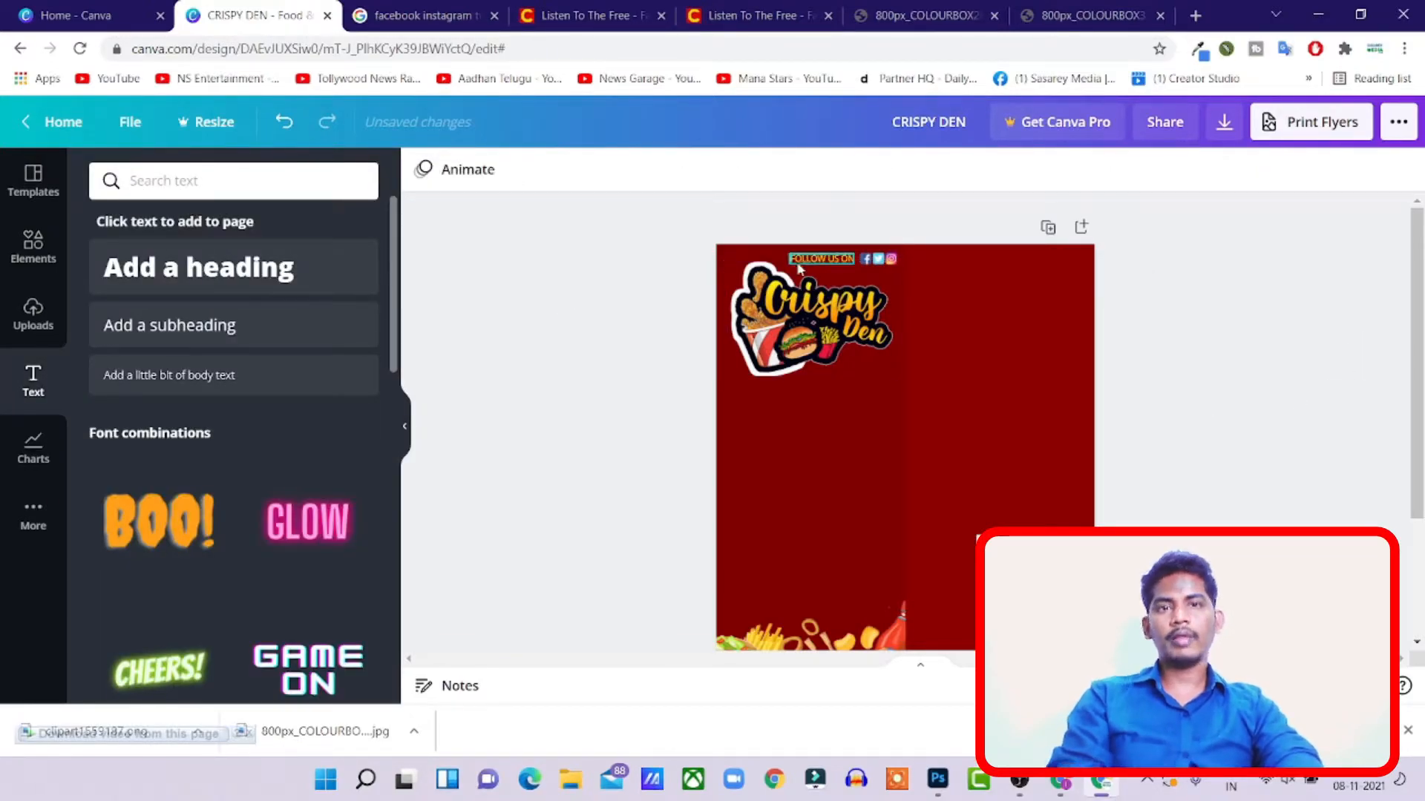
{"action": "left_click", "coordinate": [821, 258]}
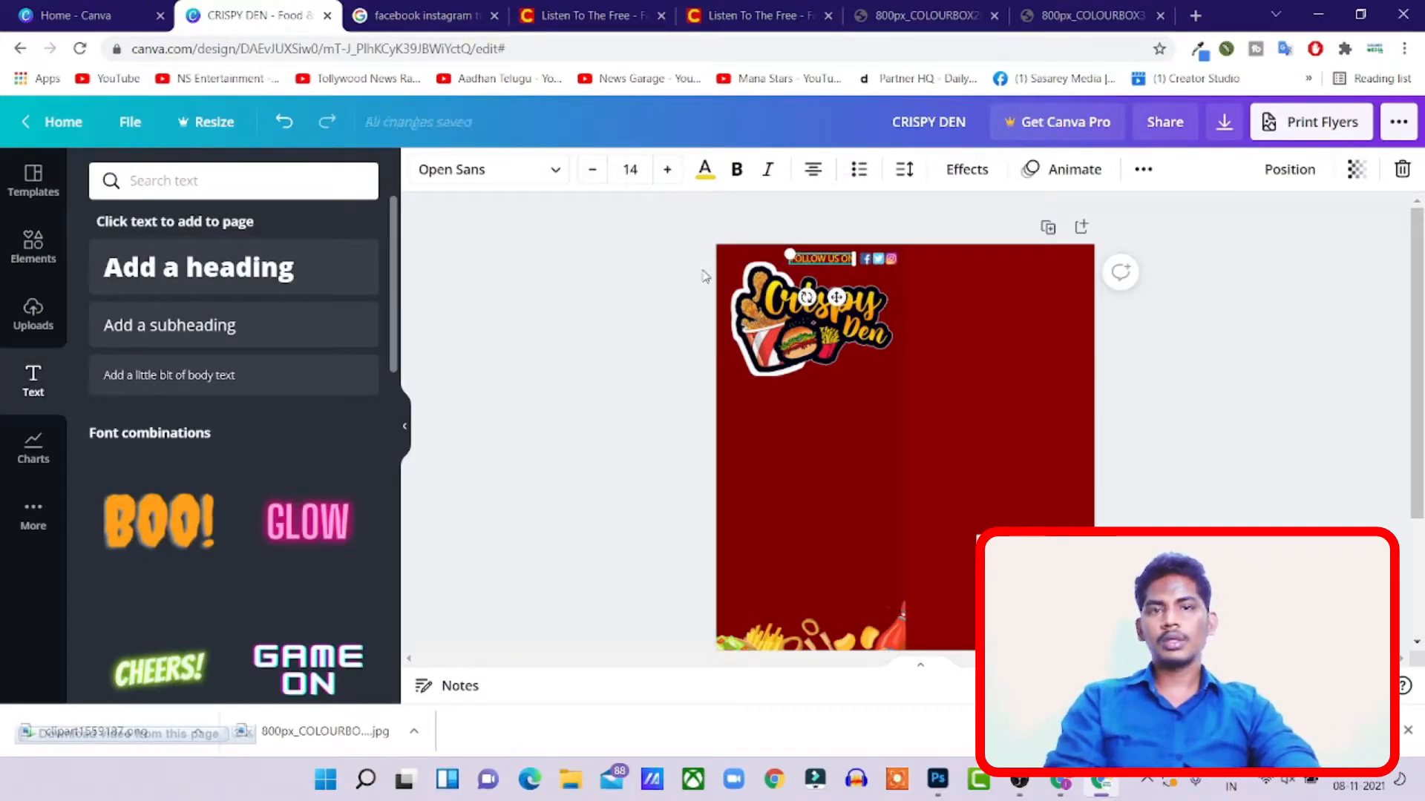
{"action": "left_click", "coordinate": [1158, 319]}
- Recolour the FOLLOW US ON text to the off-white from the Crispy Den logo's photo colours
{"action": "scroll", "coordinate": [1148, 305], "scroll_direction": "down", "scroll_amount": 2}
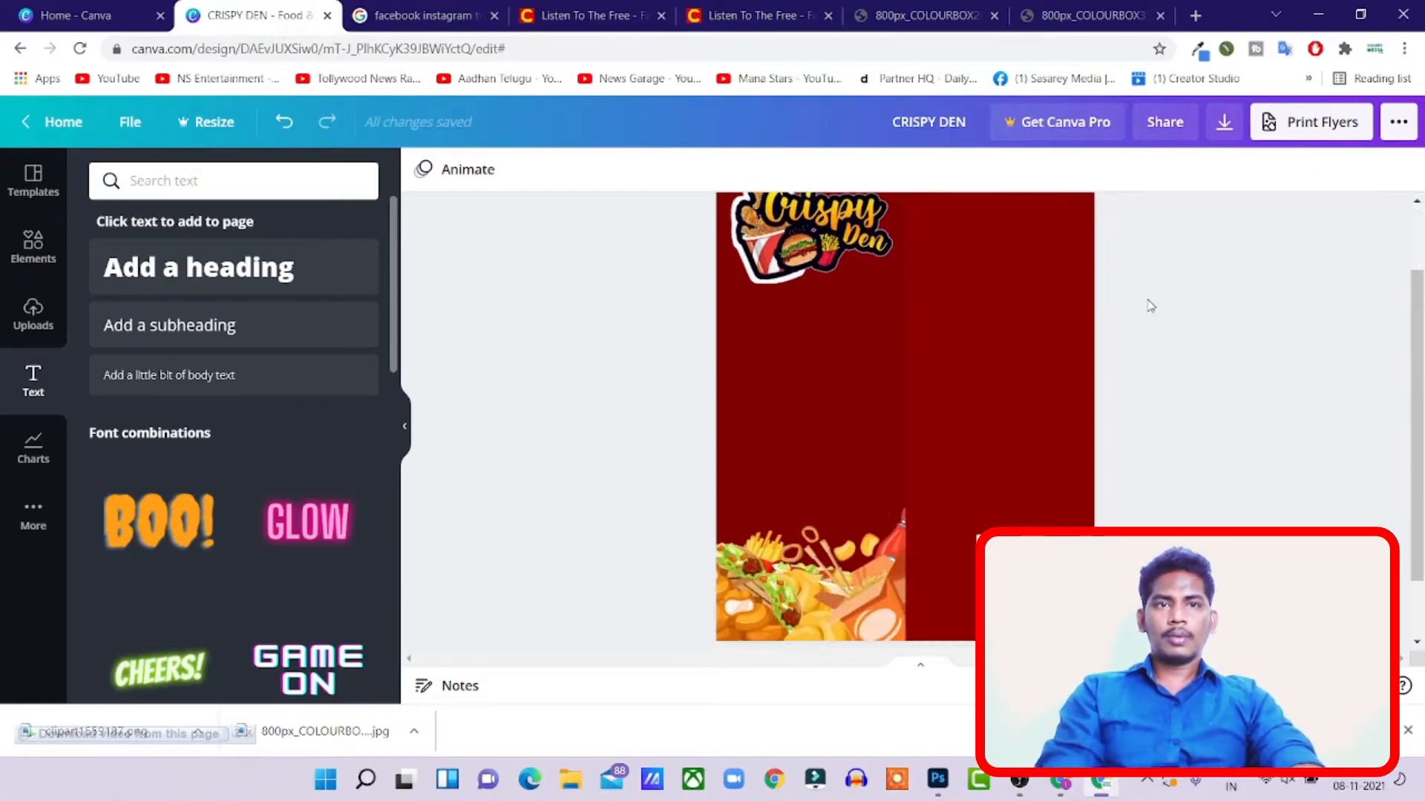
{"action": "scroll", "coordinate": [1081, 416], "scroll_direction": "up", "scroll_amount": 2}
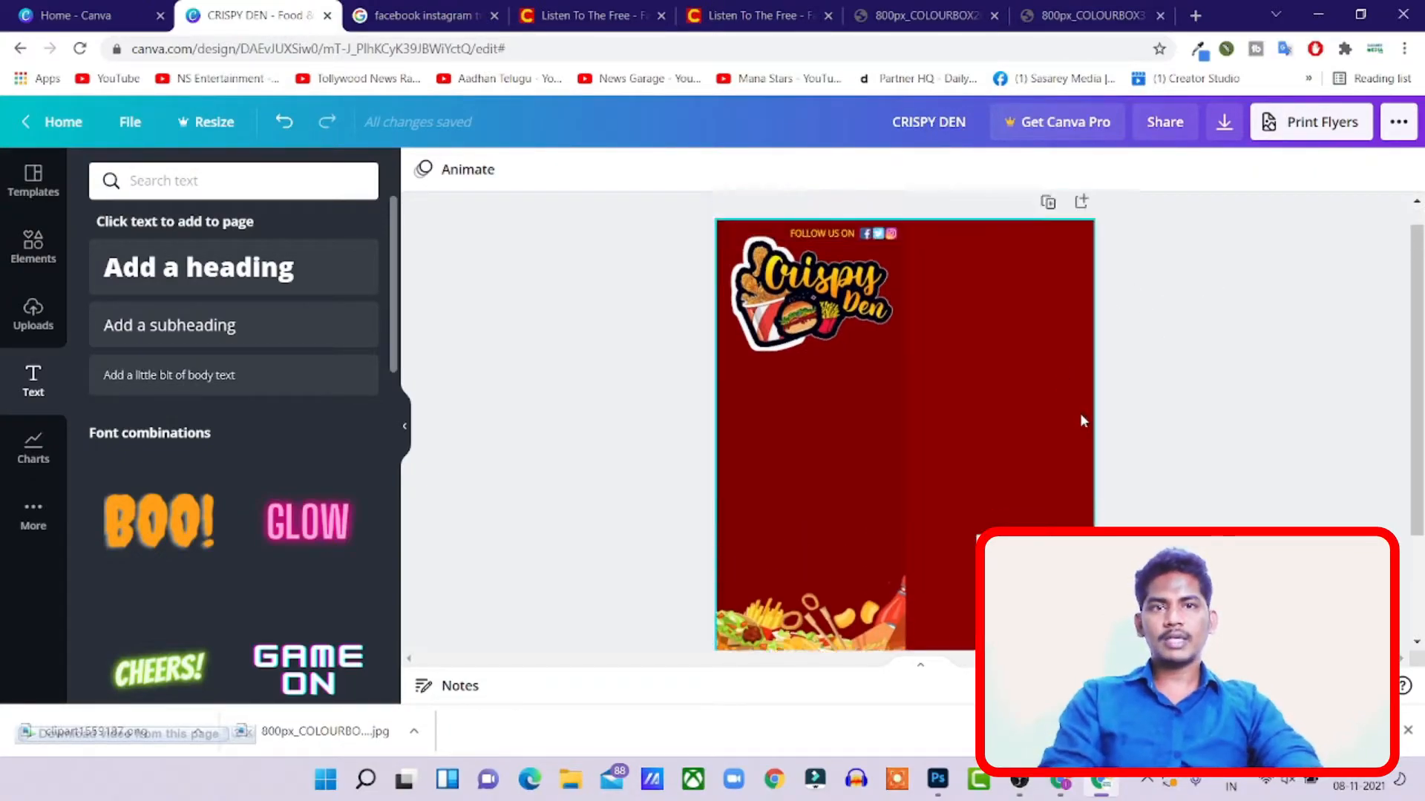
{"action": "scroll", "coordinate": [1081, 418], "scroll_direction": "down", "scroll_amount": 2}
{"action": "scroll", "coordinate": [1081, 417], "scroll_direction": "up", "scroll_amount": 2}
{"action": "left_click", "coordinate": [808, 261]}
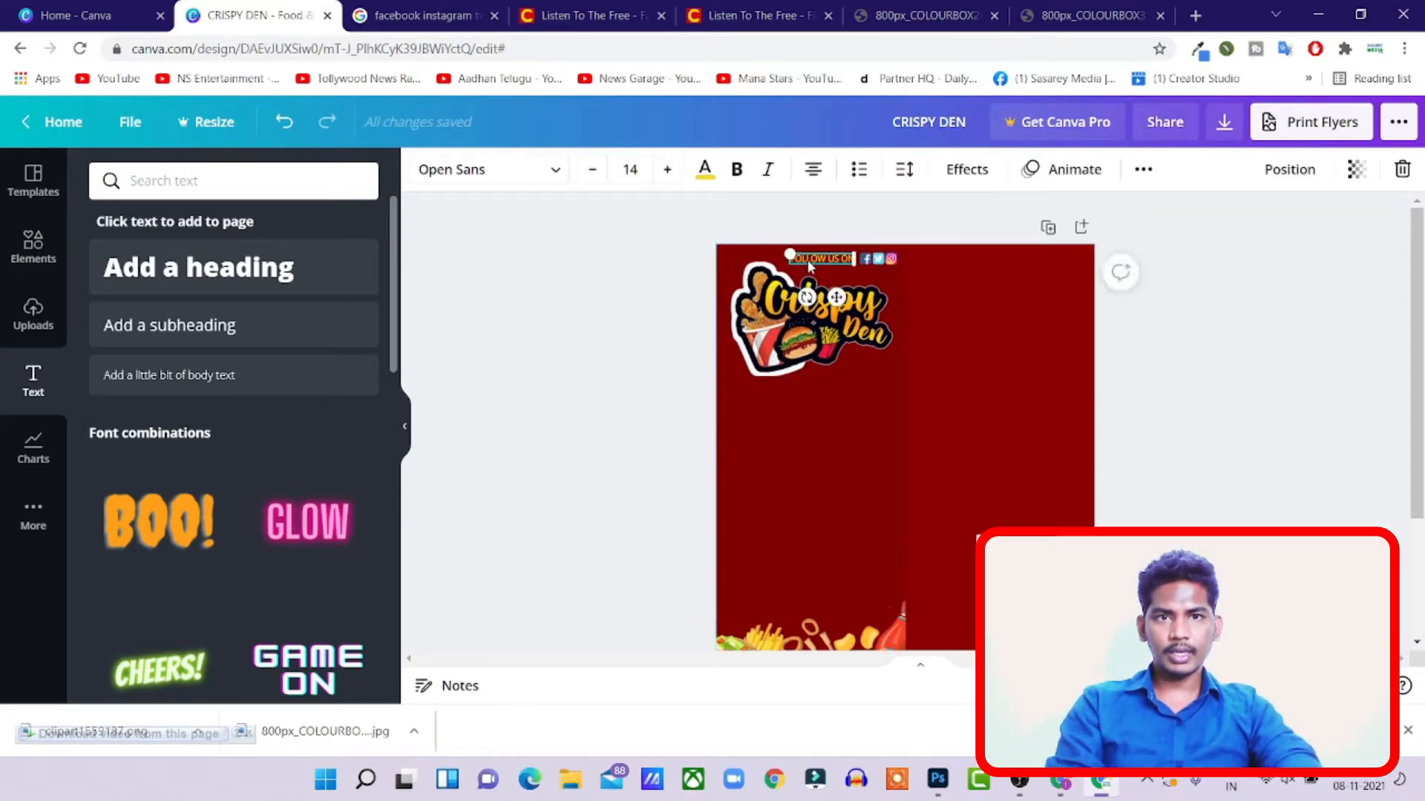
{"action": "left_click", "coordinate": [702, 170]}
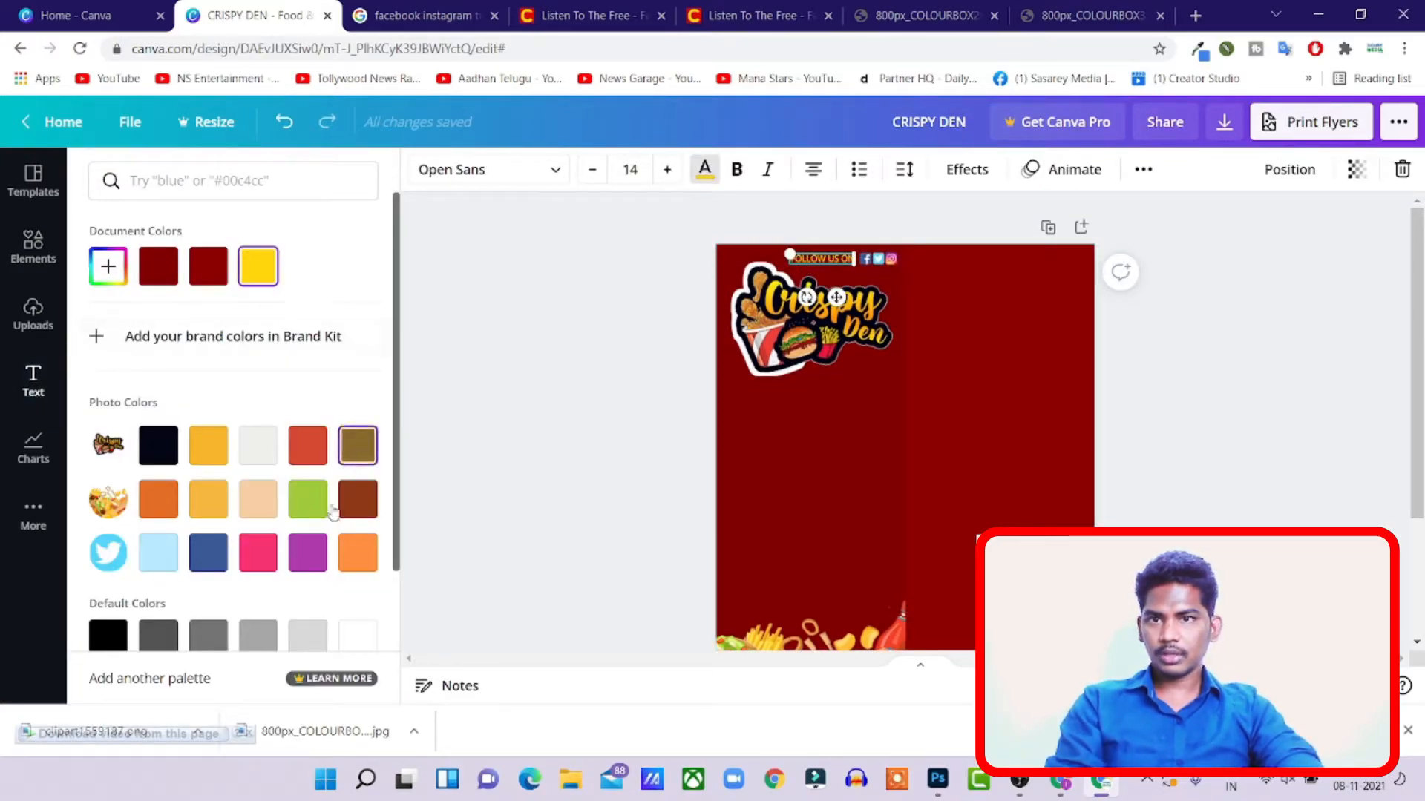
{"action": "left_click", "coordinate": [258, 445]}
{"action": "left_click", "coordinate": [1385, 327]}
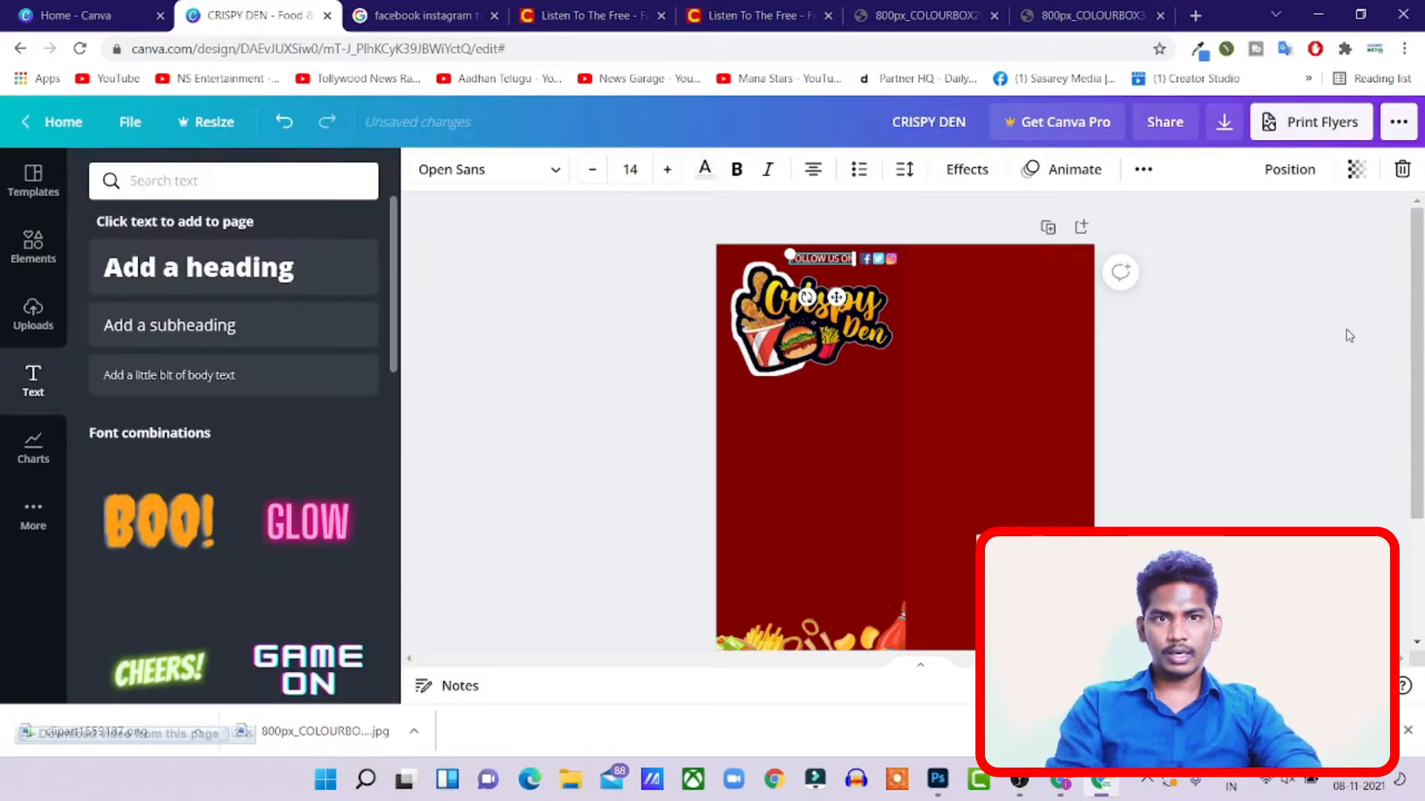
{"action": "scroll", "coordinate": [1340, 374], "scroll_direction": "down", "scroll_amount": 2}
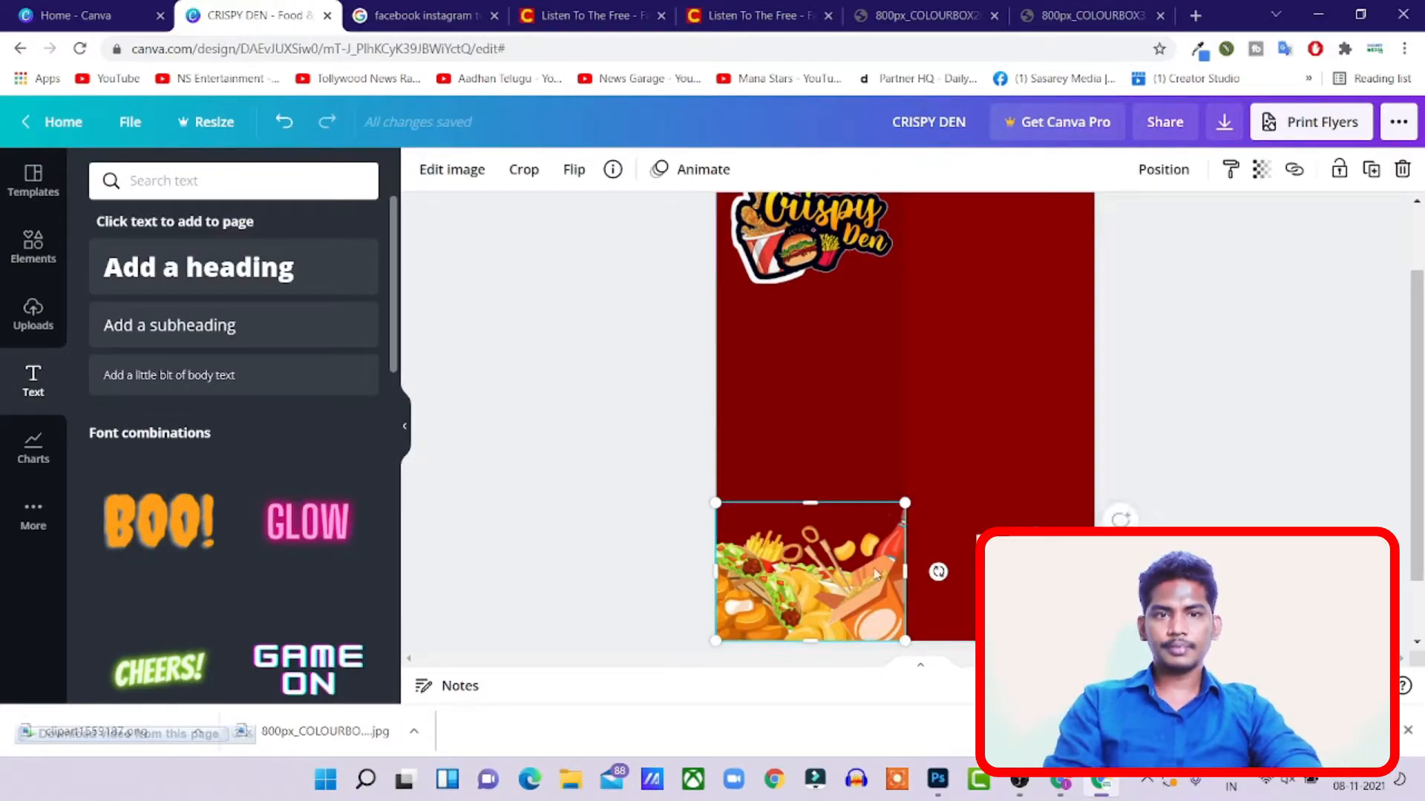
{"action": "scroll", "coordinate": [1307, 410], "scroll_direction": "up", "scroll_amount": 2}
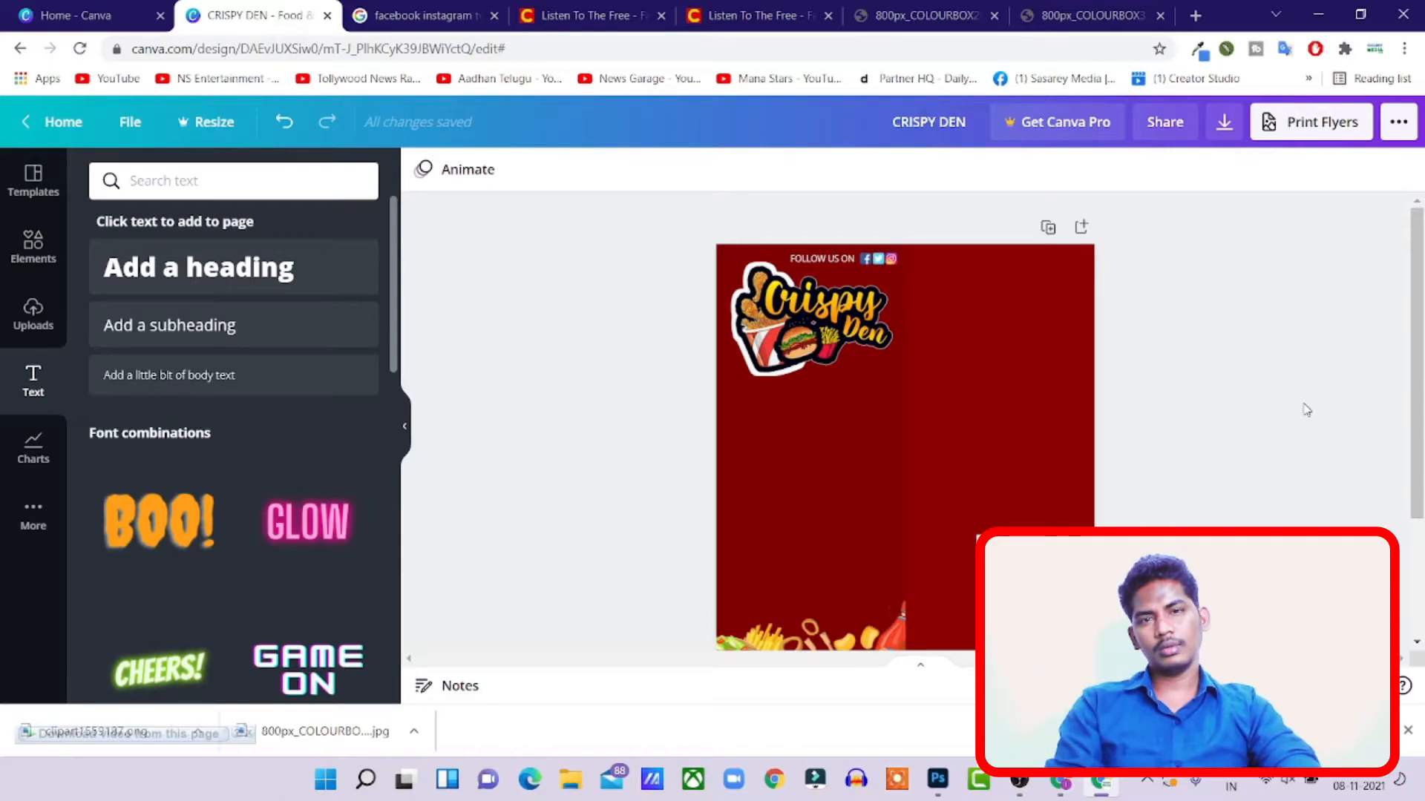
{"action": "scroll", "coordinate": [1307, 410], "scroll_direction": "down", "scroll_amount": 4}
{"action": "scroll", "coordinate": [1304, 407], "scroll_direction": "up", "scroll_amount": 4}
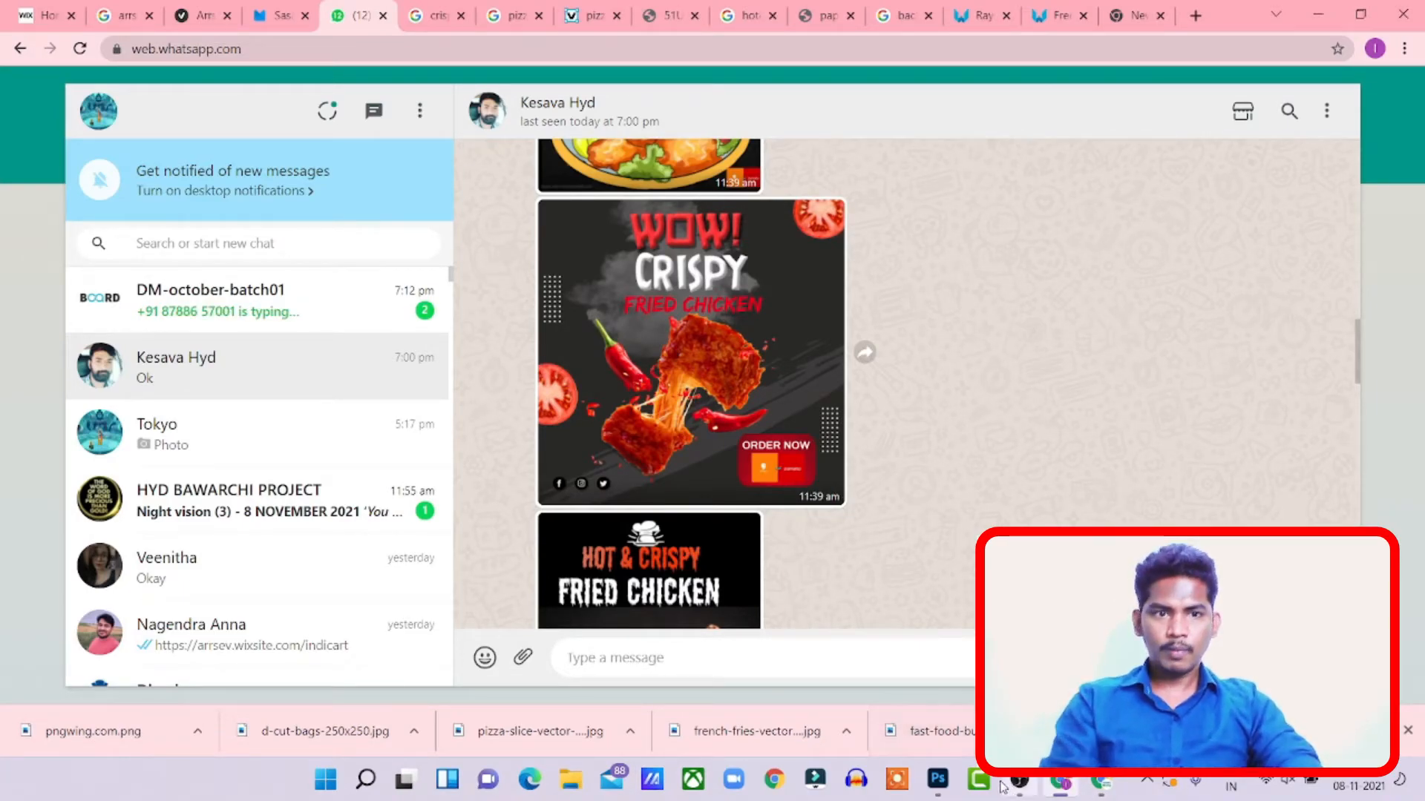
- Check the Canva flyer once more and switch to the Untitled-2 fast food poster in Photoshop
{"action": "left_click", "coordinate": [938, 779]}
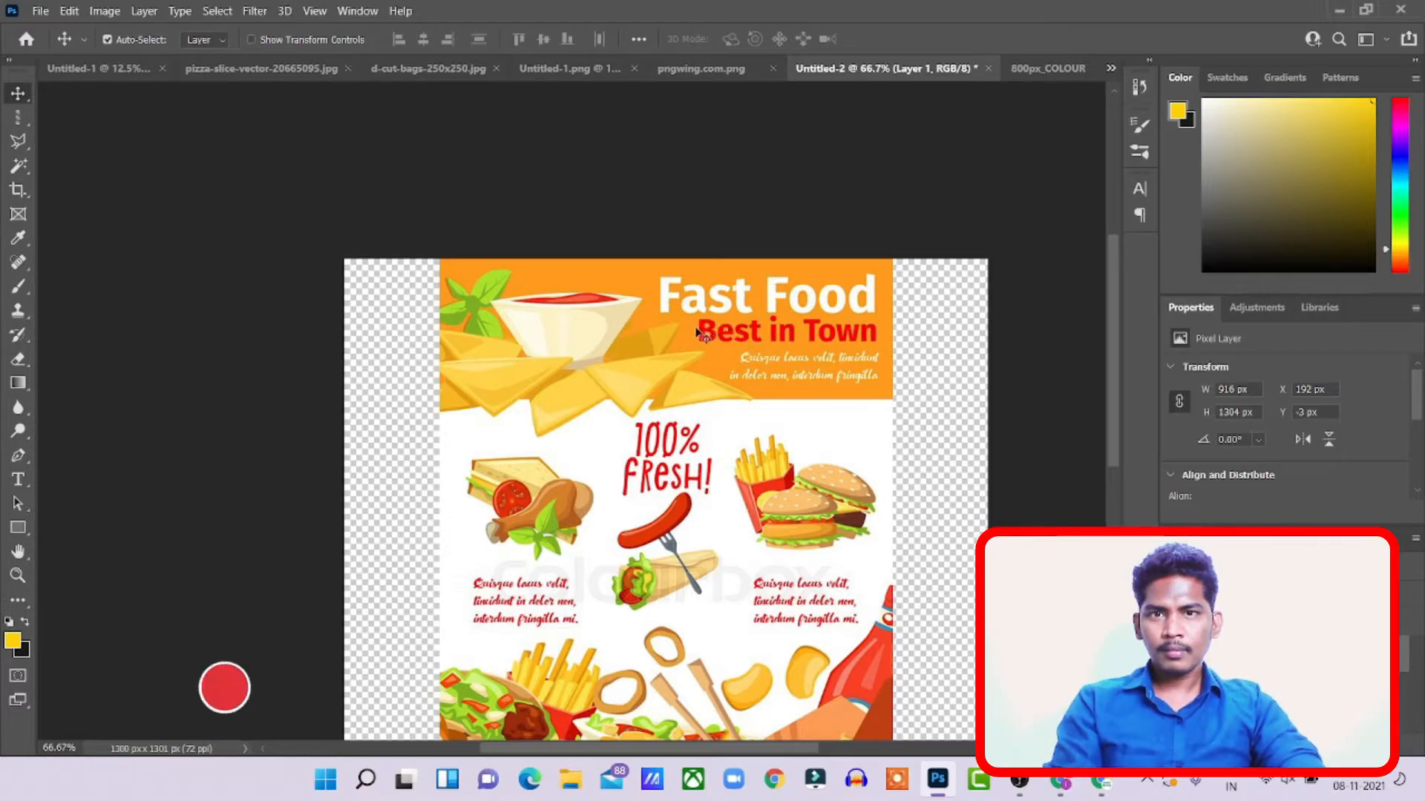
{"action": "key", "text": "alt+Tab"}
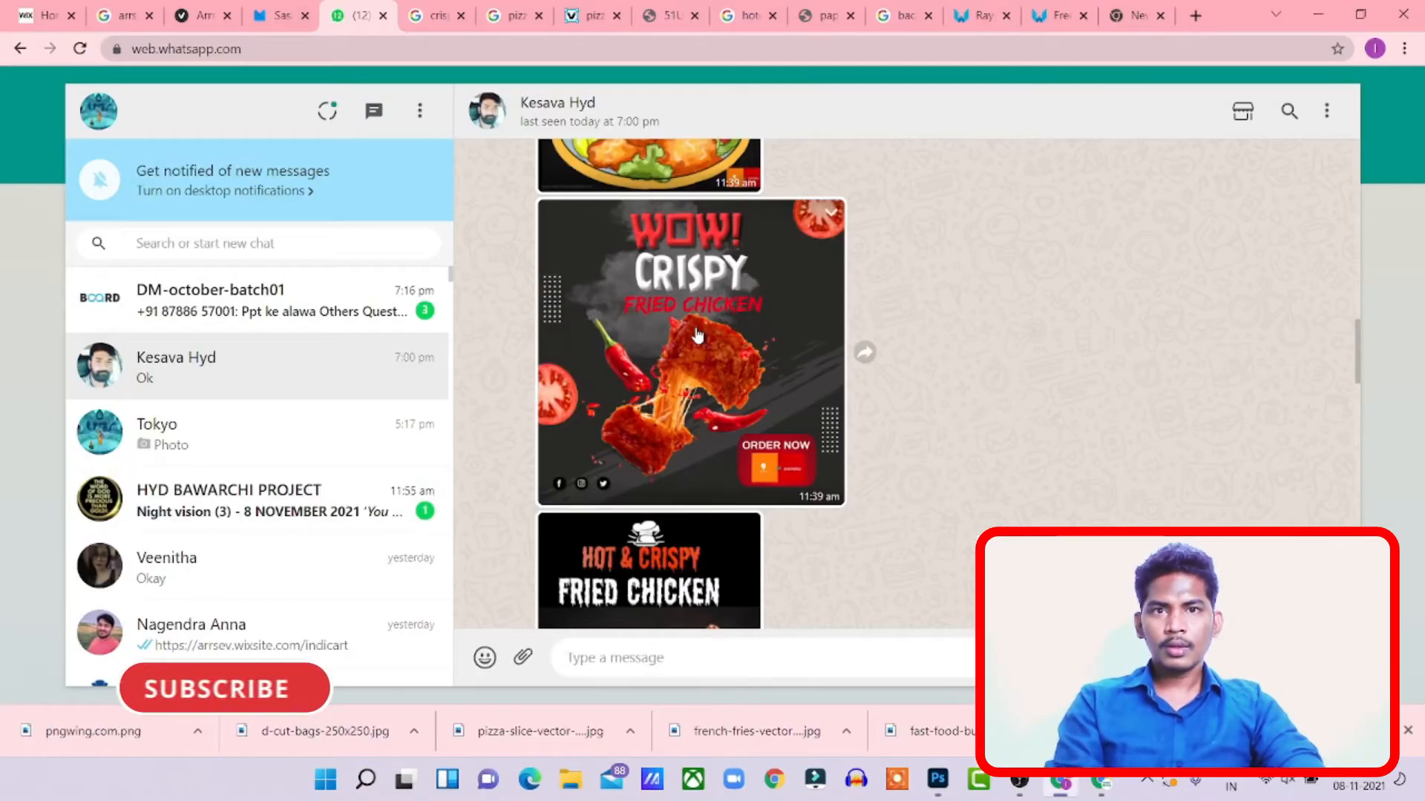
{"action": "key", "text": "alt+Tab"}
{"action": "key", "text": "alt+Tab"}
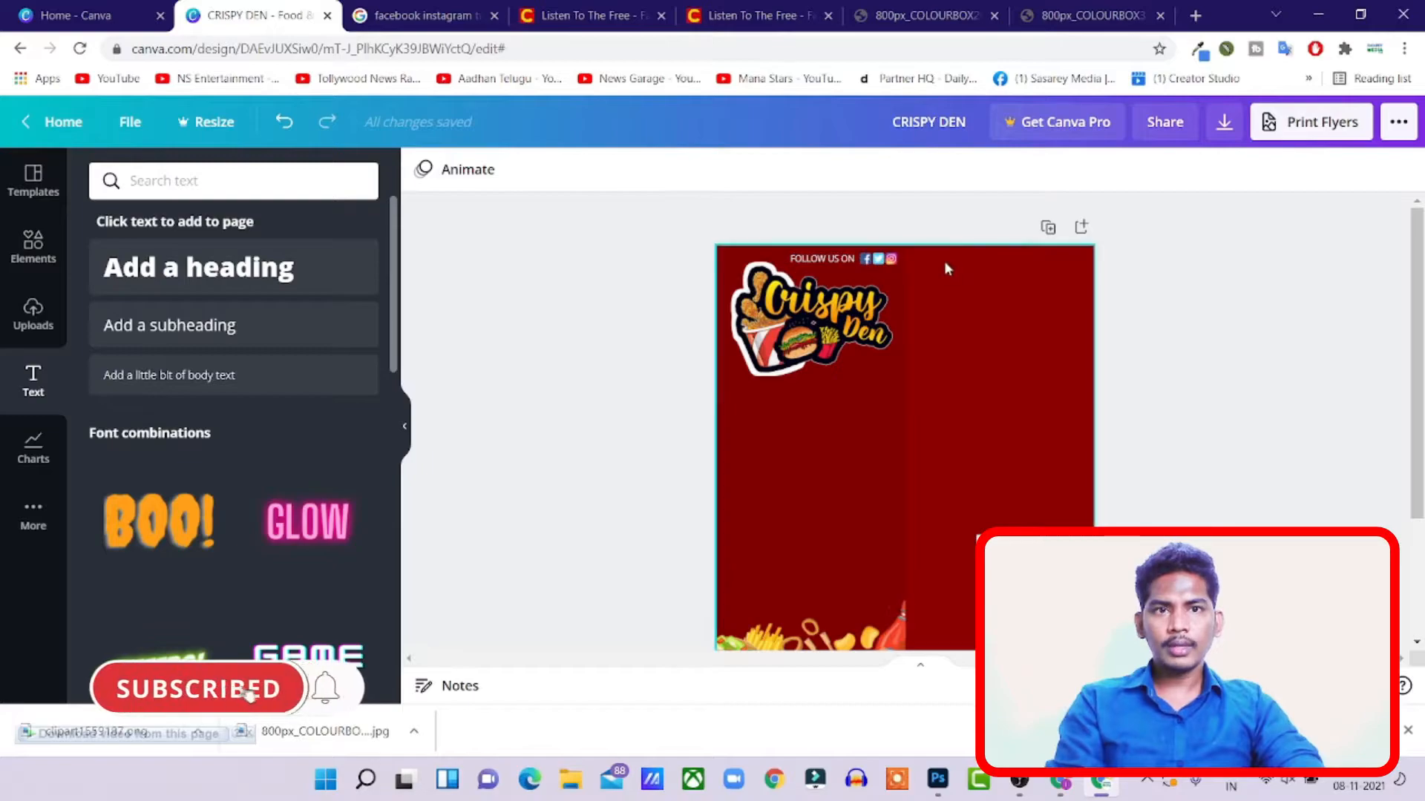
{"action": "scroll", "coordinate": [1021, 275], "scroll_direction": "down", "scroll_amount": 2}
{"action": "scroll", "coordinate": [1021, 283], "scroll_direction": "up", "scroll_amount": 2}
{"action": "key", "text": "alt+Tab"}
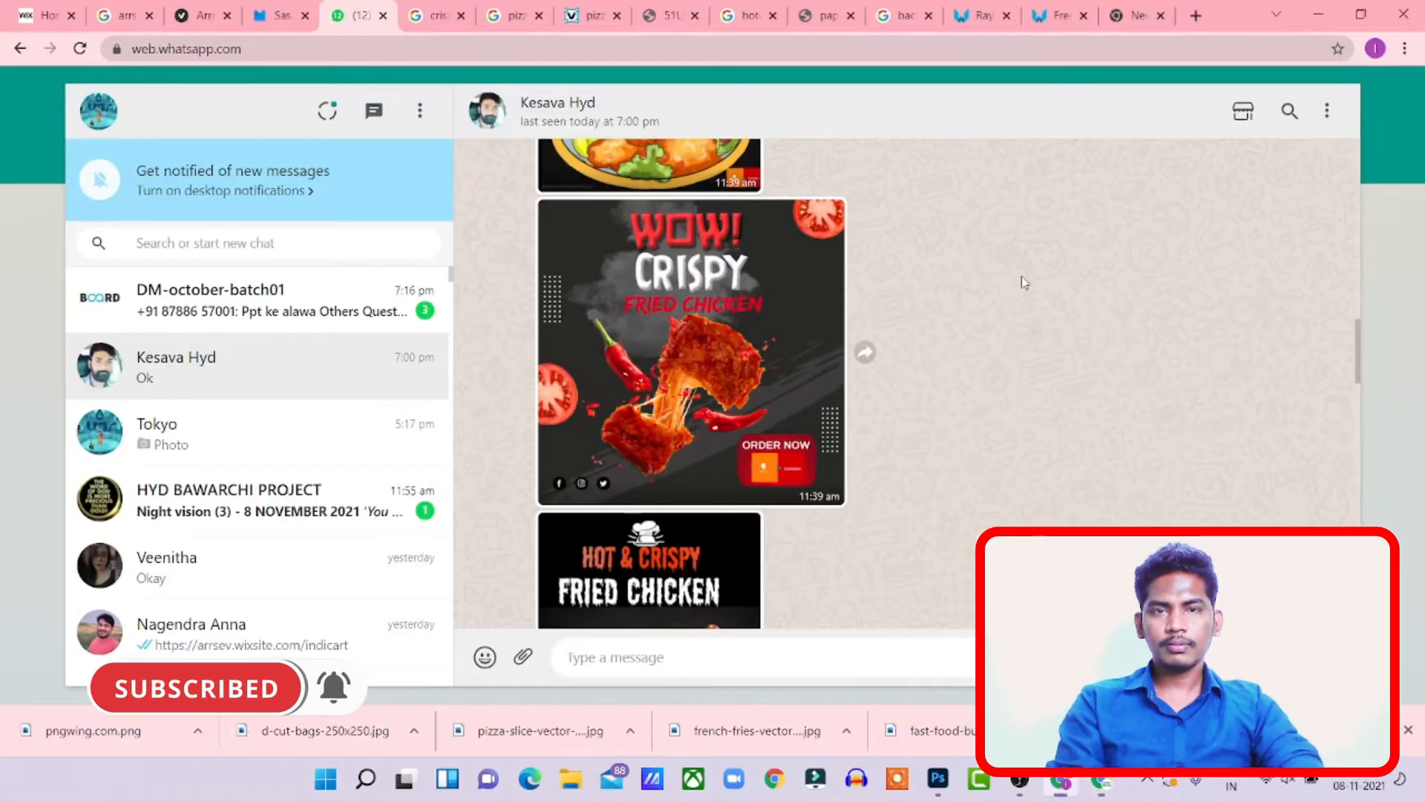
{"action": "key", "text": "alt+Tab"}
{"action": "key", "text": "alt+Tab"}
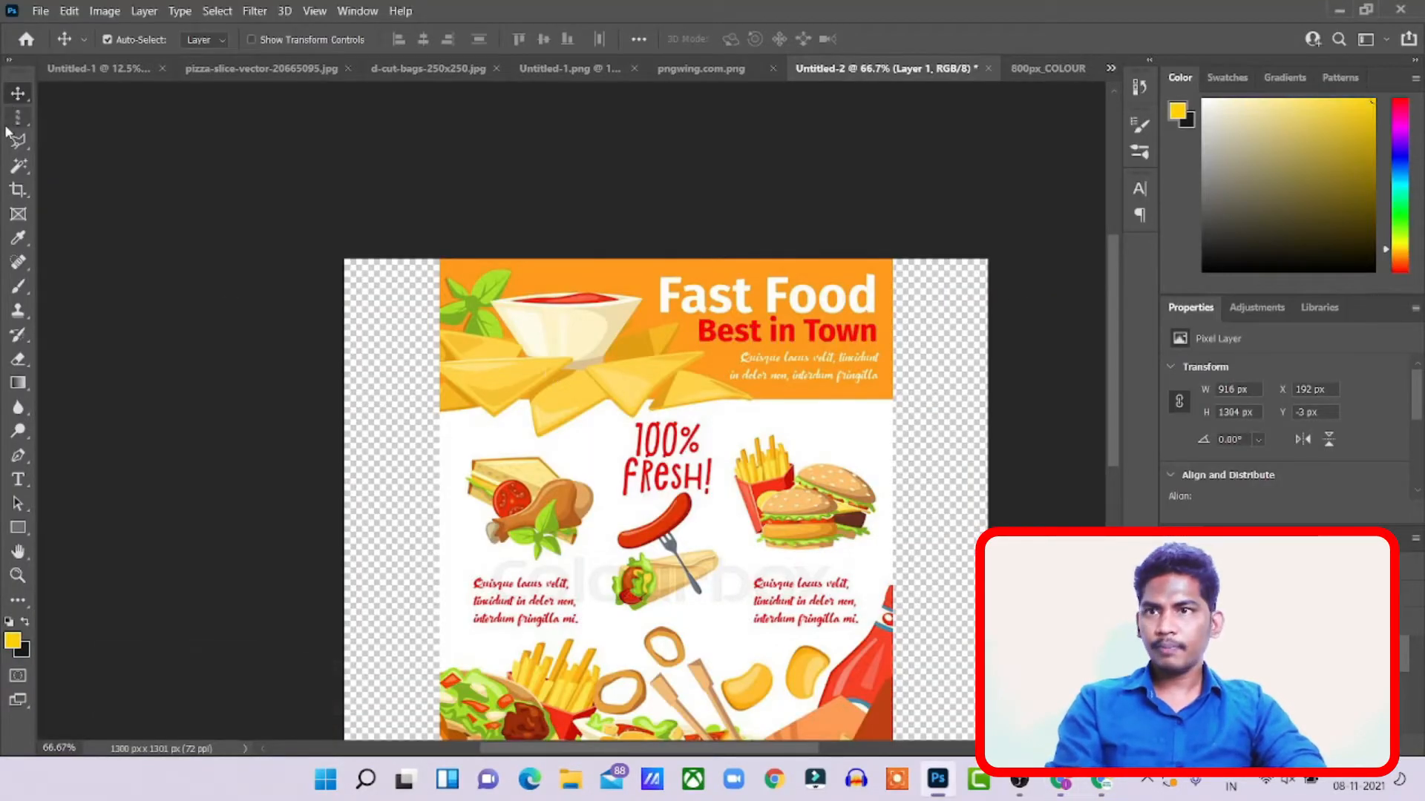
- Crop away the lower part of the poster, keeping the Fast Food header area at a height of about 387 px
{"action": "left_click", "coordinate": [20, 192]}
{"action": "scroll", "coordinate": [703, 659], "scroll_direction": "down", "scroll_amount": 4}
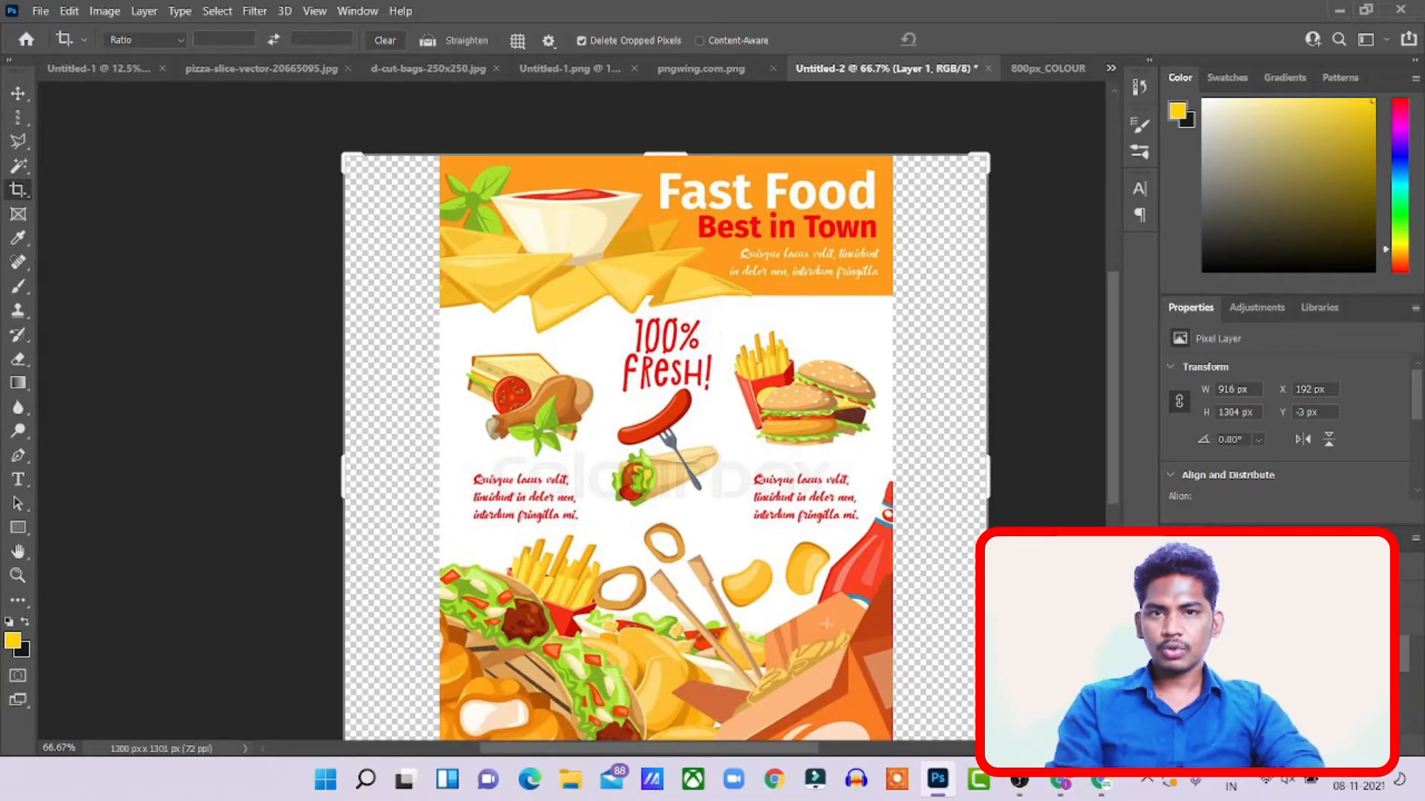
{"action": "left_click_drag", "start_coordinate": [689, 653], "coordinate": [715, 425]}
{"action": "left_click", "coordinate": [27, 90]}
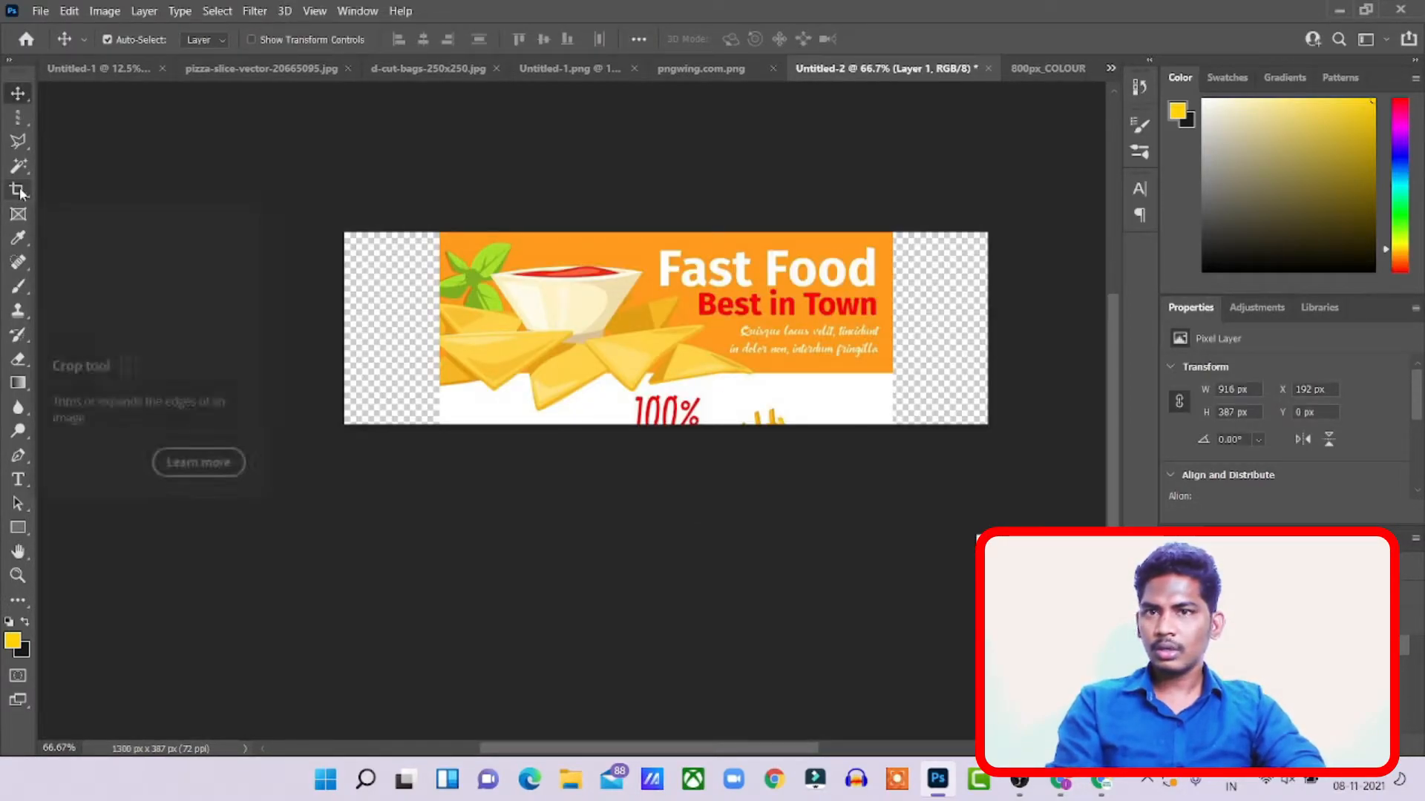
- Crop away the transparent margins on both sides of the poster, leaving a canvas of about 916 × 387 px
{"action": "left_click", "coordinate": [20, 192]}
{"action": "left_click_drag", "start_coordinate": [346, 330], "coordinate": [387, 338]}
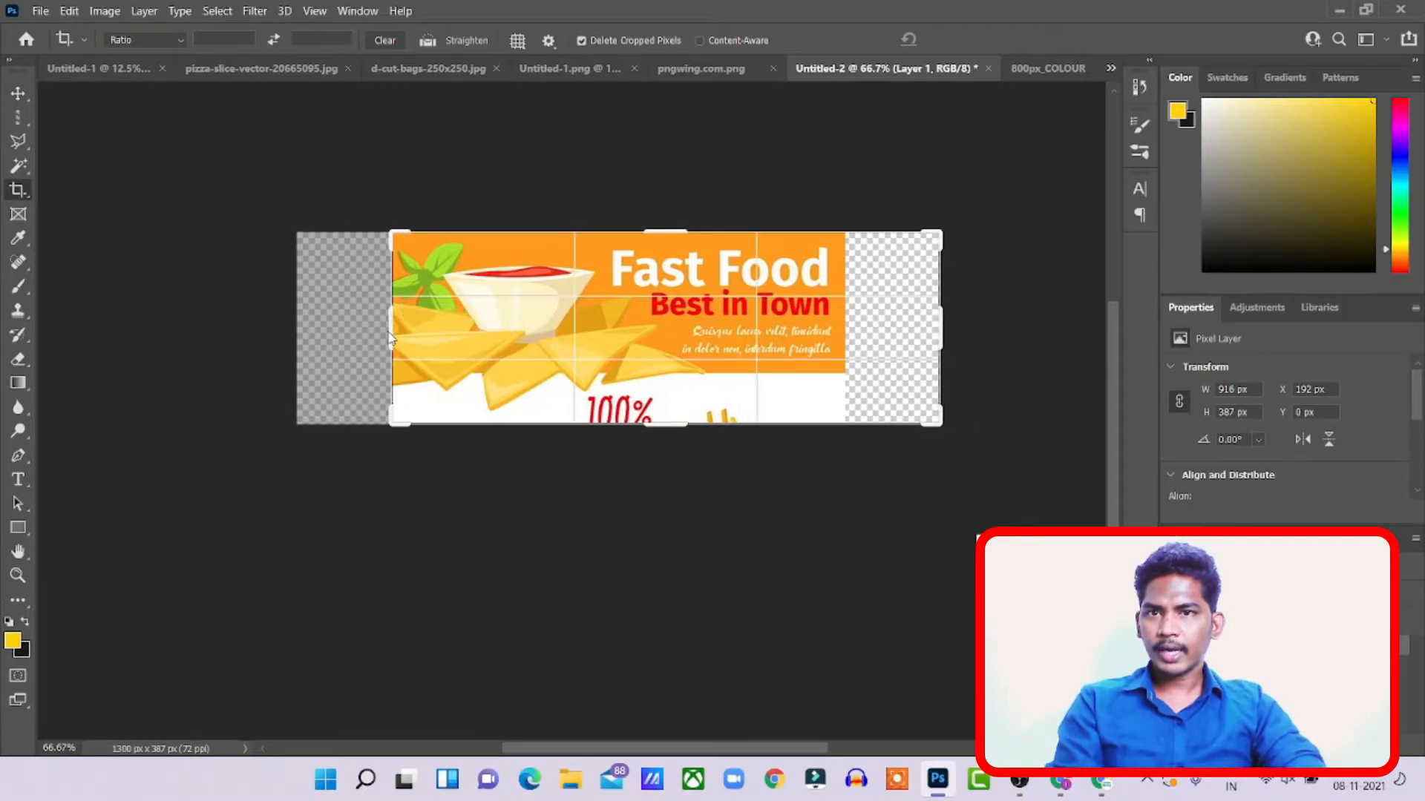
{"action": "left_click_drag", "start_coordinate": [945, 320], "coordinate": [895, 317]}
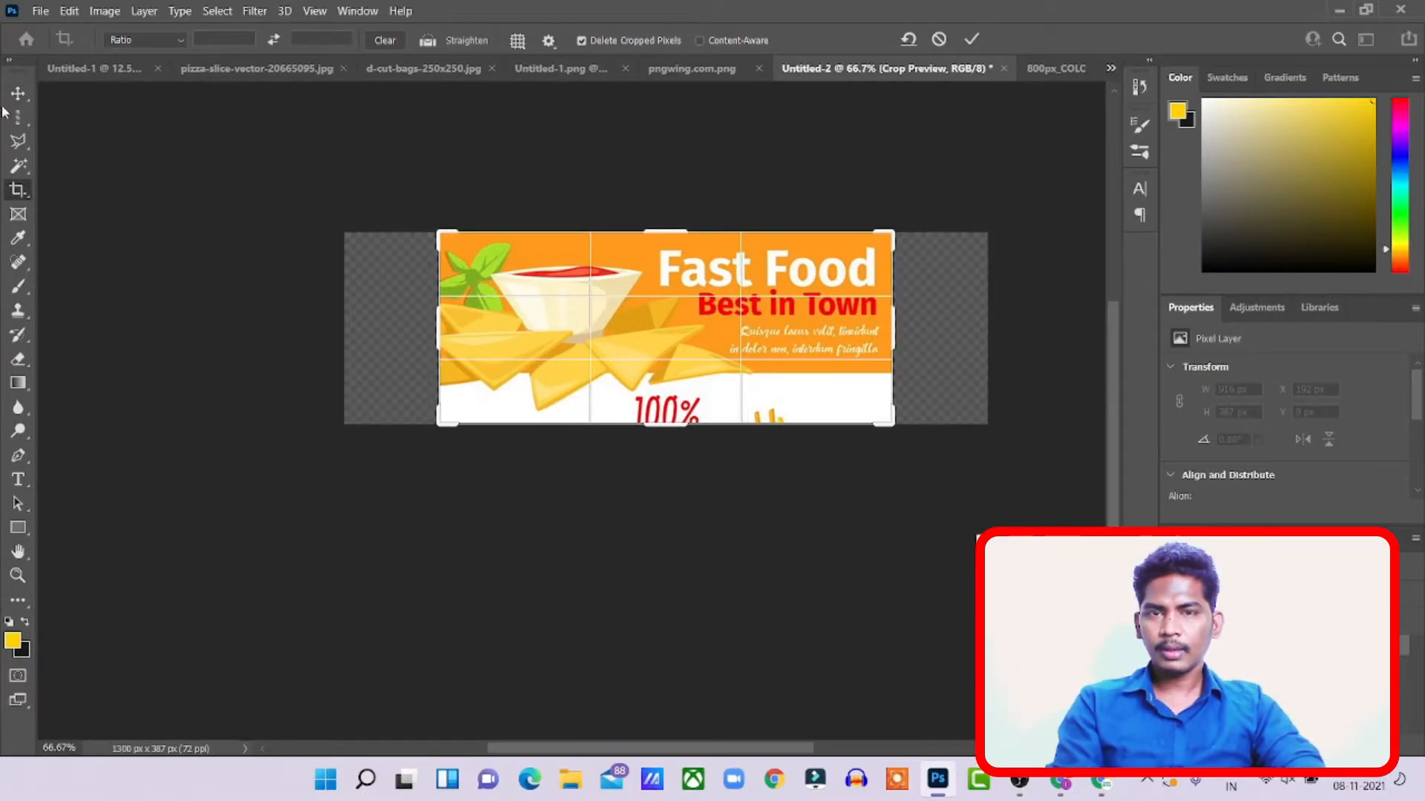
{"action": "left_click", "coordinate": [19, 93]}
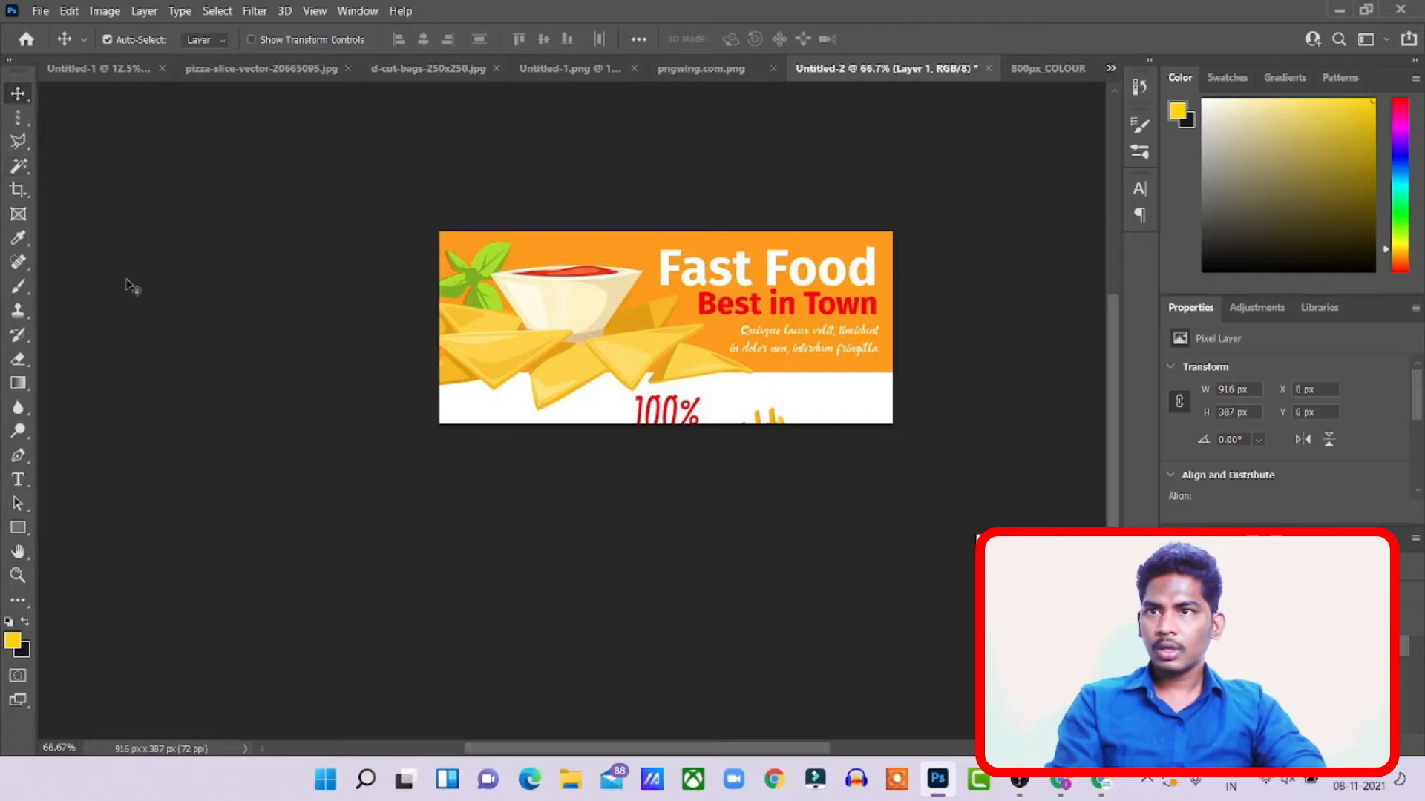
- Delete the white area beneath the orange banner and nachos with the Magic Wand, and clear the selection
{"action": "left_click", "coordinate": [19, 166]}
{"action": "left_click", "coordinate": [590, 417]}
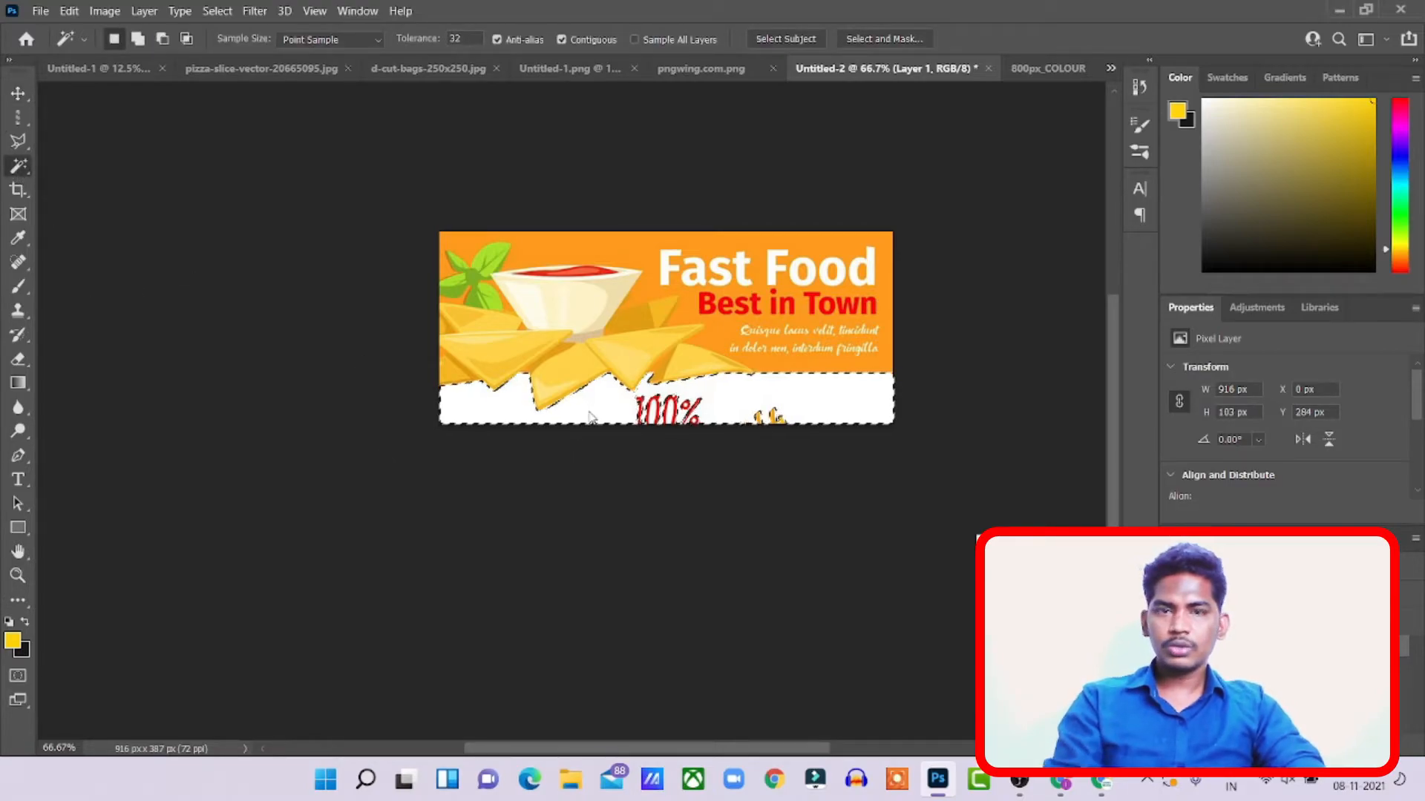
{"action": "key", "text": "Delete"}
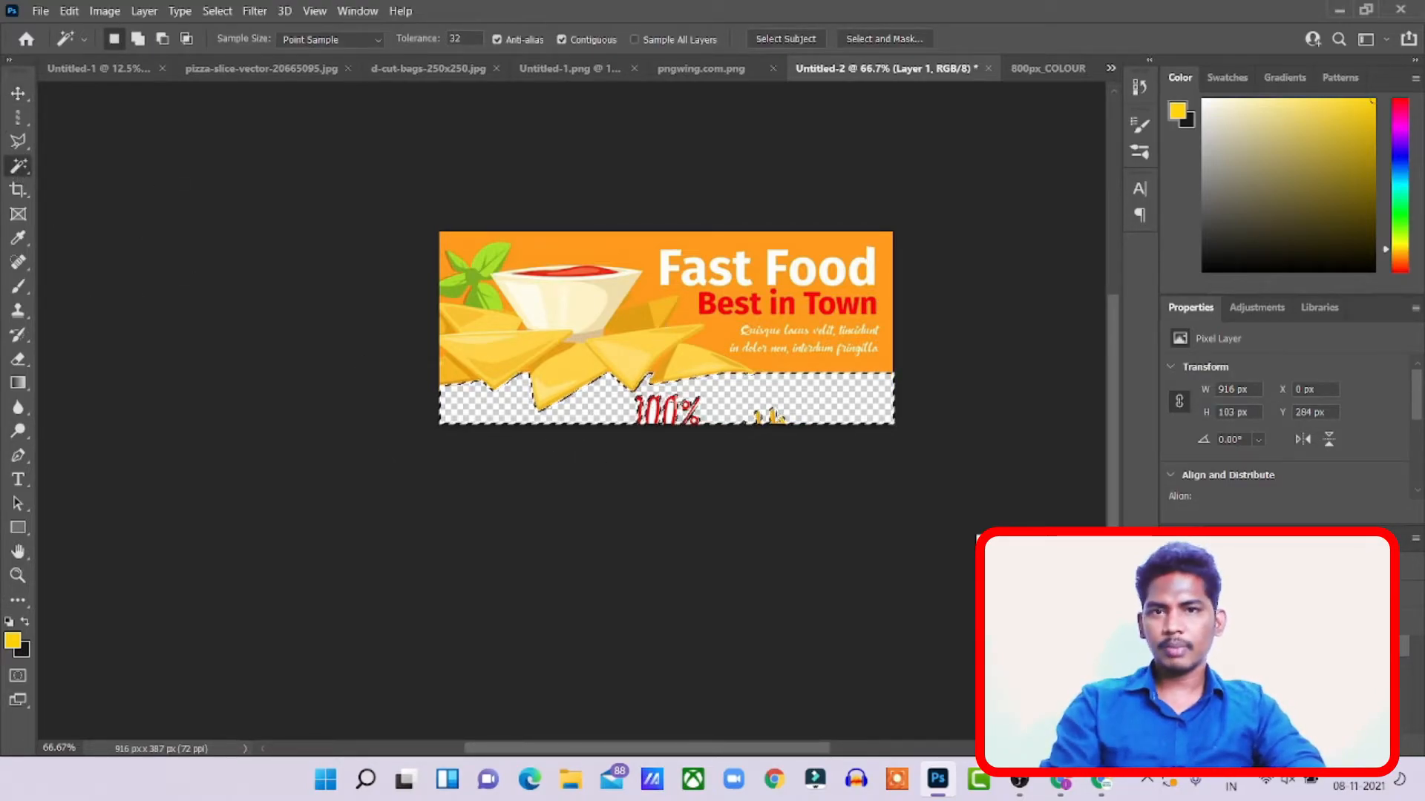
{"action": "left_click", "coordinate": [658, 417]}
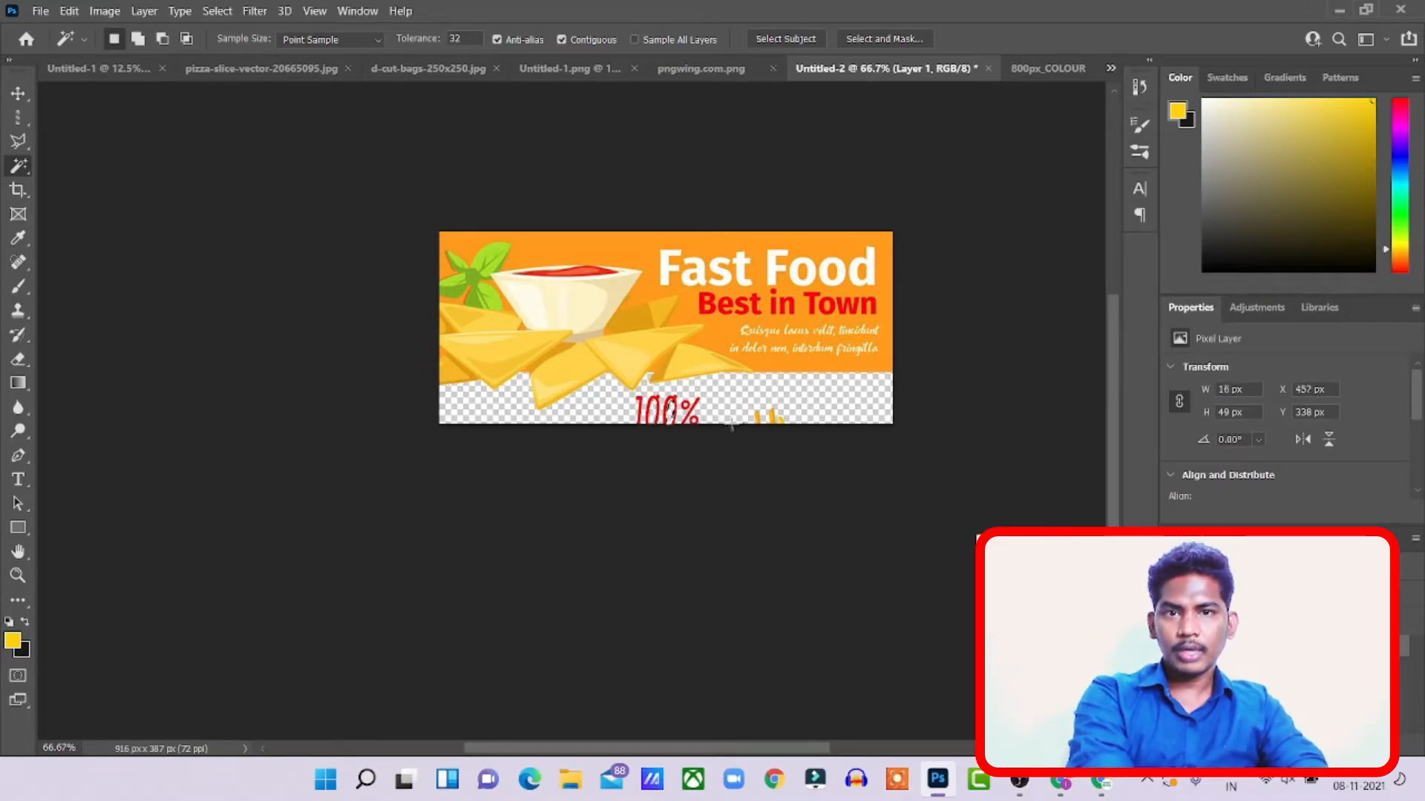
{"action": "left_click", "coordinate": [18, 116]}
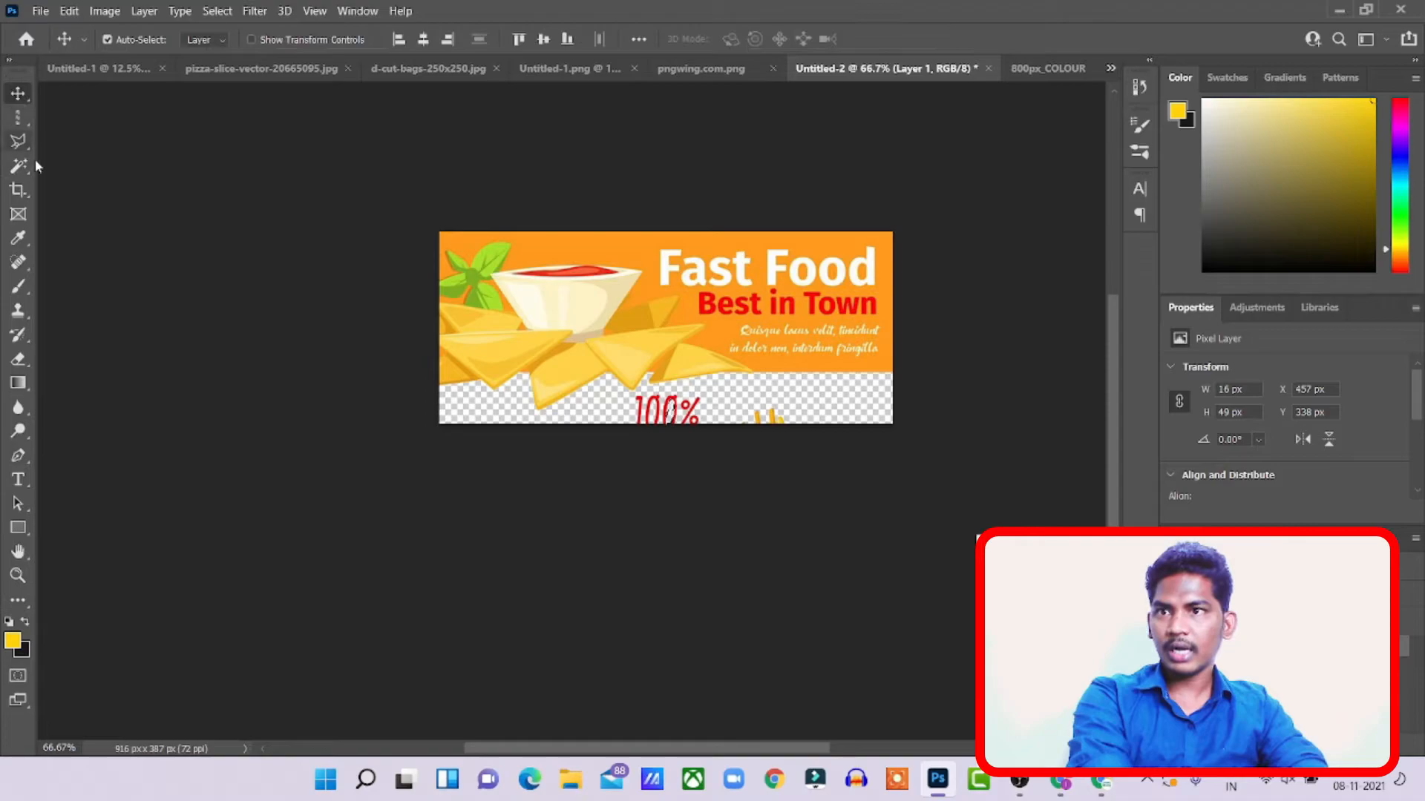
{"action": "right_click", "coordinate": [626, 323]}
{"action": "left_click", "coordinate": [653, 327]}
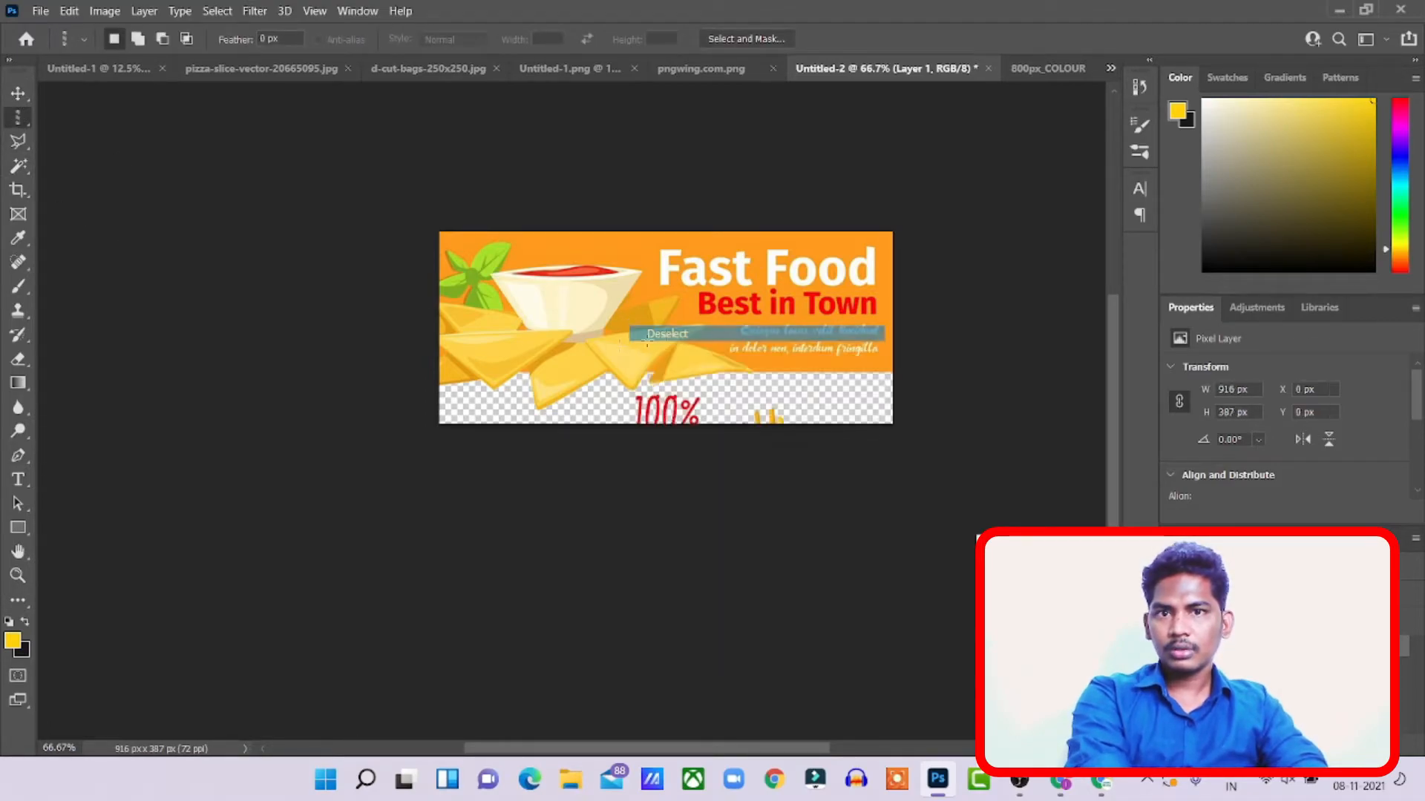
- Erase the leftover 100% fragments and all the Fast Food, Best in Town and tagline text from the banner
{"action": "left_click", "coordinate": [17, 359]}
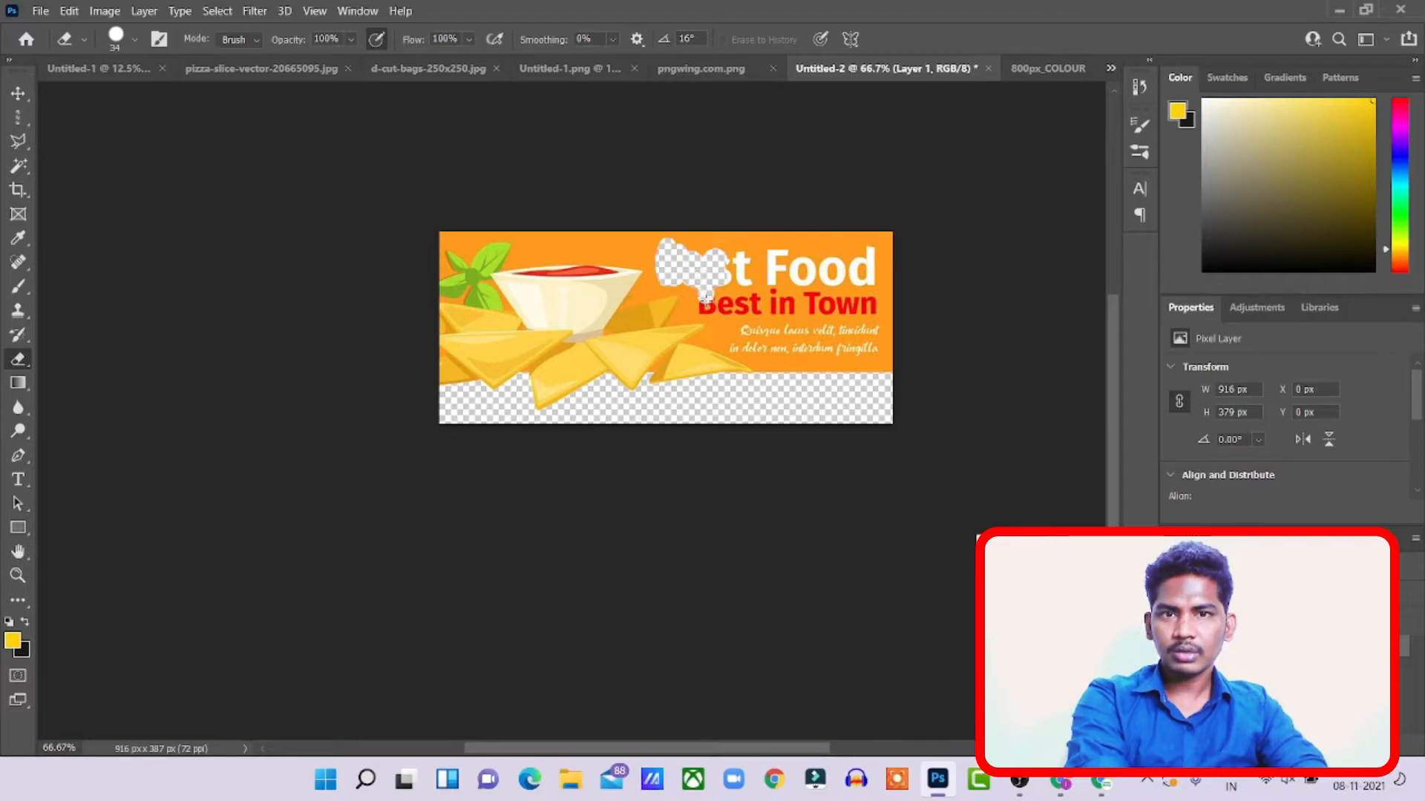
{"action": "mouse_move", "coordinate": [705, 304]}
{"action": "left_mouse_down"}
{"action": "mouse_move", "coordinate": [761, 343]}
{"action": "mouse_move", "coordinate": [879, 345]}
{"action": "mouse_move", "coordinate": [854, 330]}
{"action": "mouse_move", "coordinate": [767, 334]}
{"action": "mouse_move", "coordinate": [753, 304]}
{"action": "mouse_move", "coordinate": [875, 300]}
{"action": "mouse_move", "coordinate": [879, 315]}
{"action": "mouse_move", "coordinate": [786, 323]}
{"action": "mouse_move", "coordinate": [740, 251]}
{"action": "mouse_move", "coordinate": [807, 273]}
{"action": "left_mouse_up"}
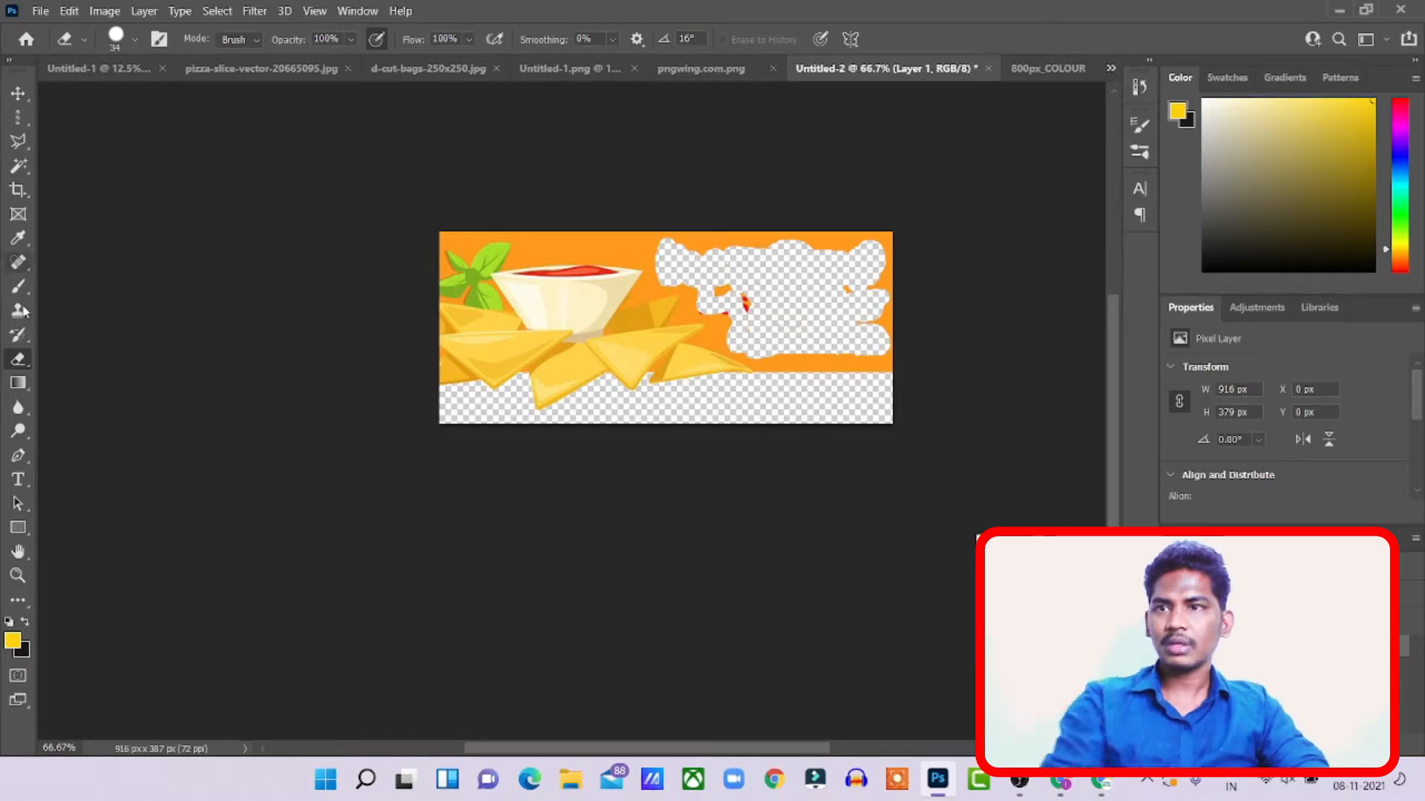
{"action": "left_click", "coordinate": [745, 303]}
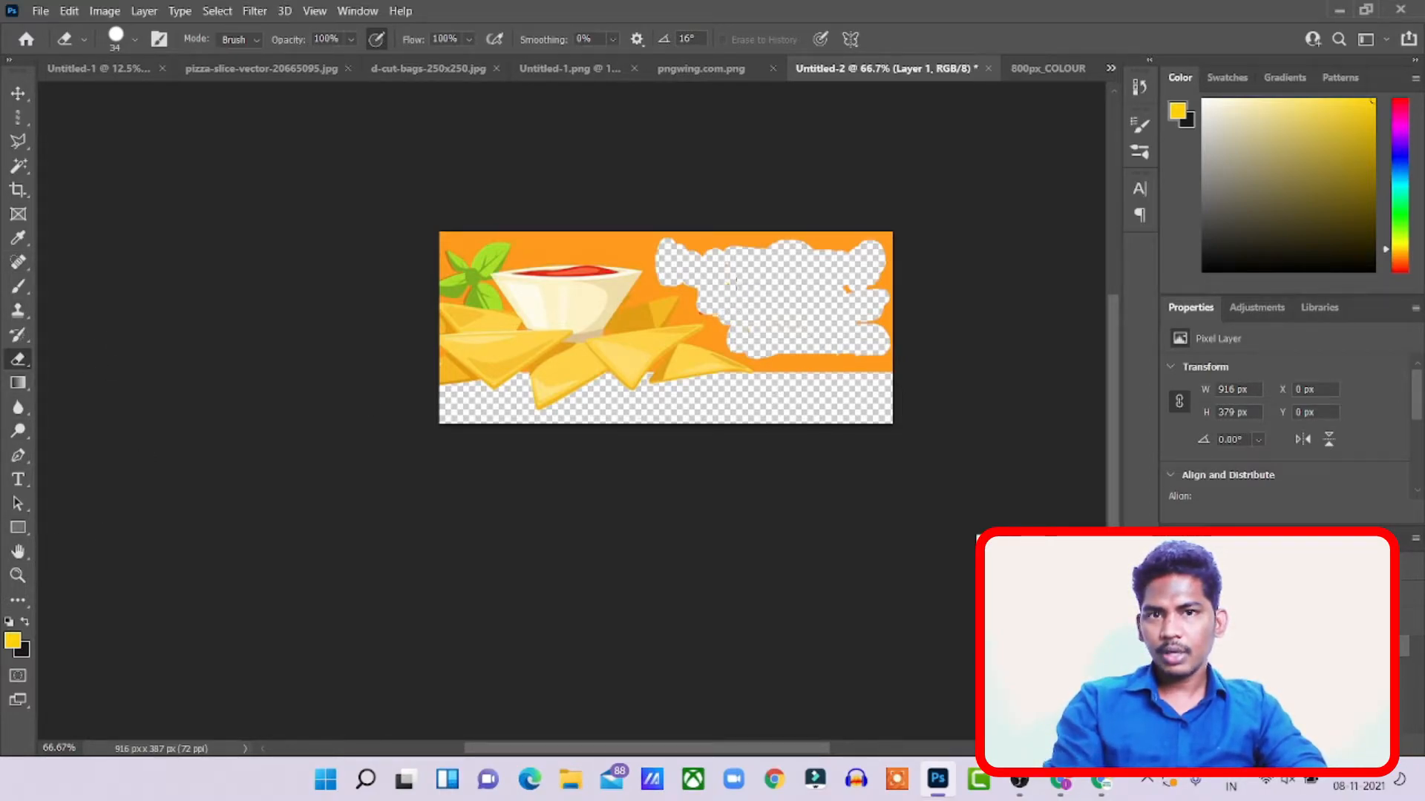
- Draw a rectangle of about 584 × 291 px over the erased text area and place its layer beneath the nacho artwork
{"action": "left_click", "coordinate": [18, 527]}
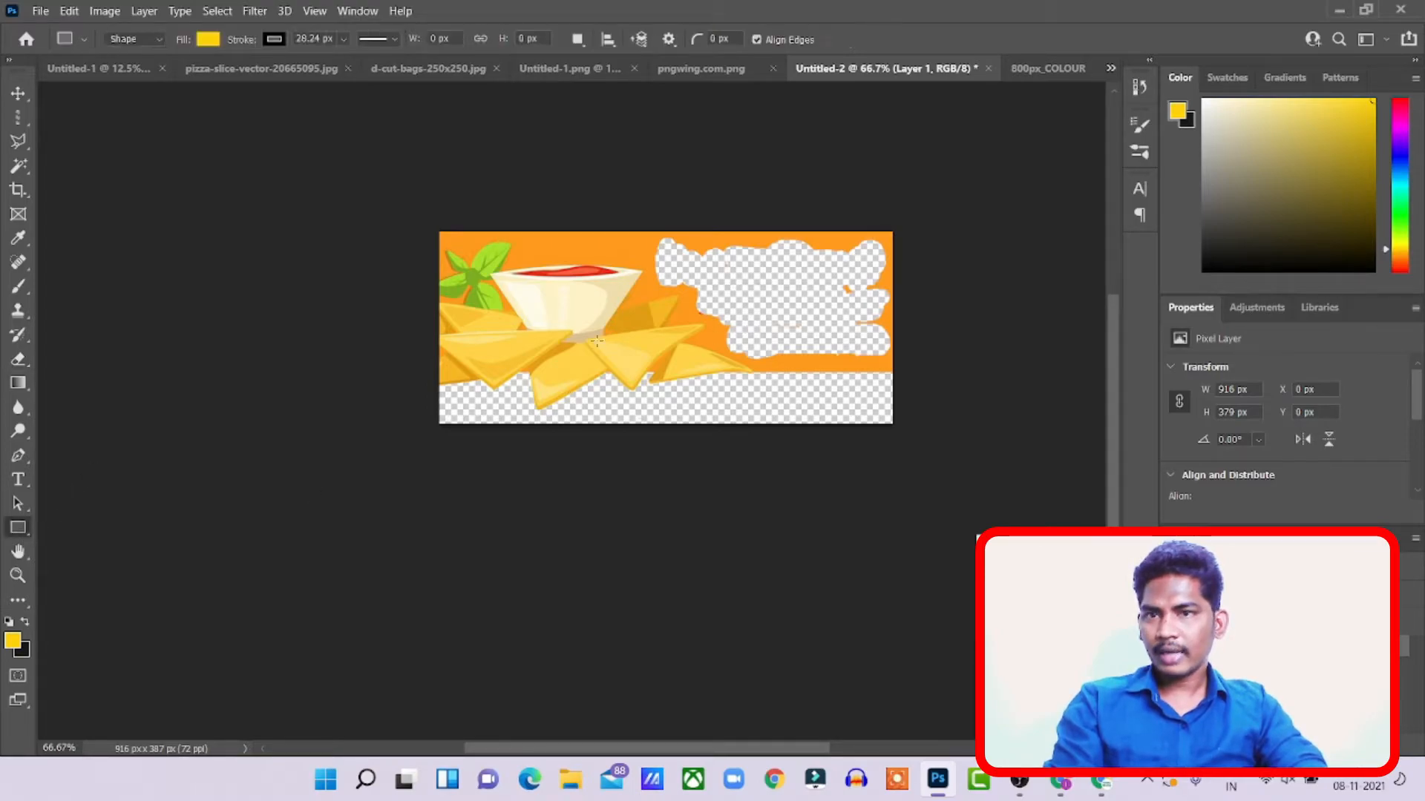
{"action": "left_click_drag", "start_coordinate": [630, 217], "coordinate": [919, 360]}
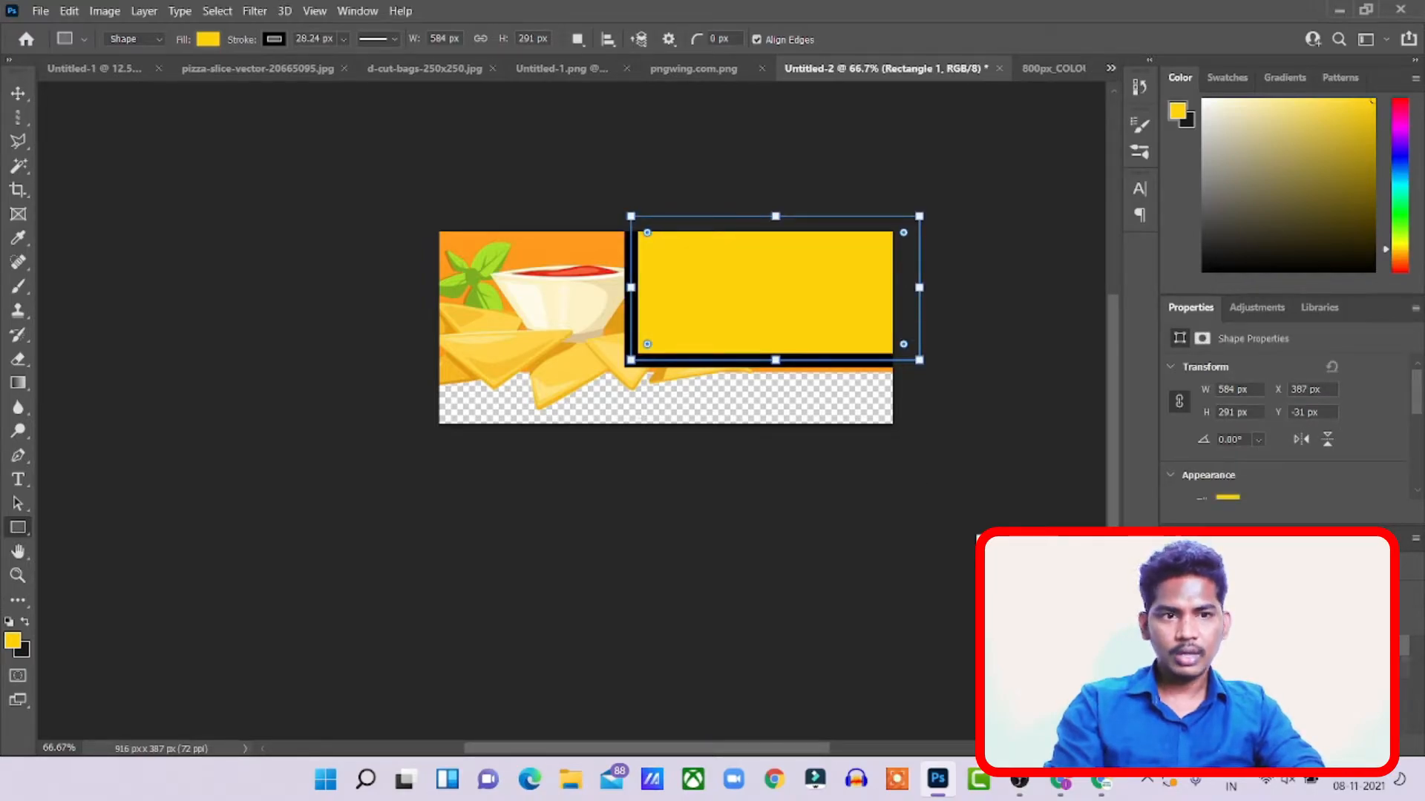
{"action": "left_click_drag", "start_coordinate": [1276, 645], "coordinate": [1276, 679]}
{"action": "scroll", "coordinate": [1233, 476], "scroll_direction": "down", "scroll_amount": 1}
- Remove the rectangle's stroke and fill it with the orange sampled from the banner background
{"action": "left_click", "coordinate": [1233, 501]}
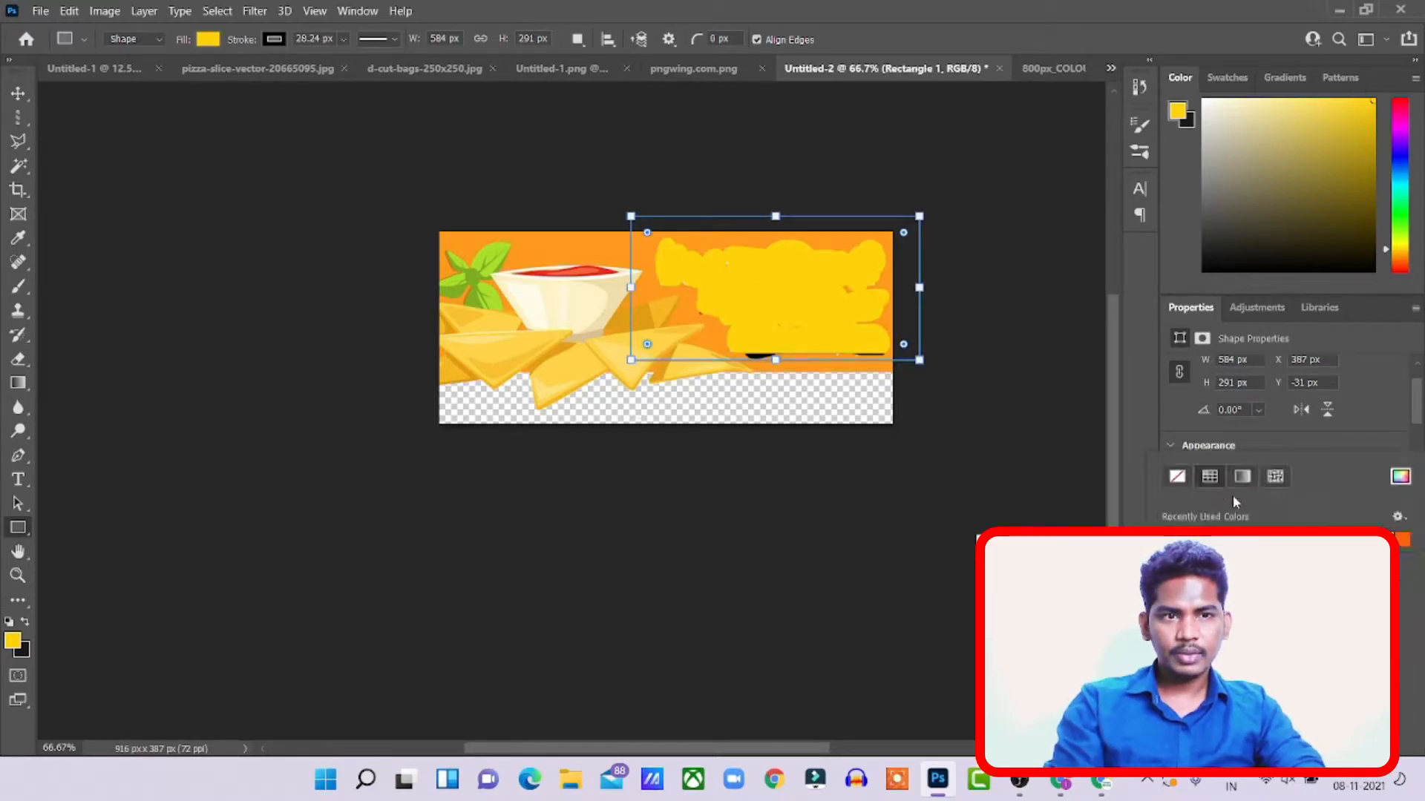
{"action": "left_click", "coordinate": [1178, 479]}
{"action": "left_click", "coordinate": [1297, 445]}
{"action": "scroll", "coordinate": [1246, 455], "scroll_direction": "down", "scroll_amount": 1}
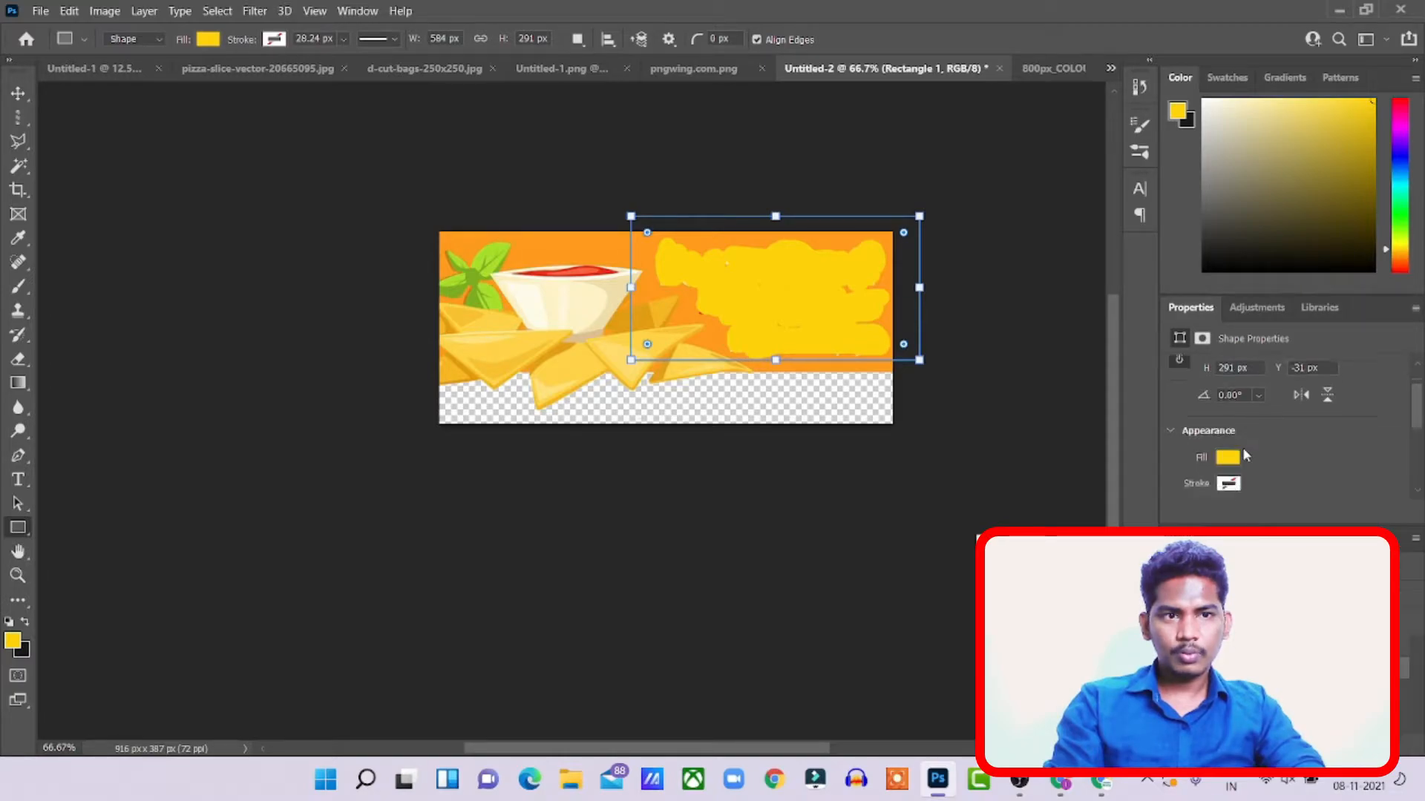
{"action": "left_click", "coordinate": [1237, 457]}
{"action": "left_click", "coordinate": [1400, 478]}
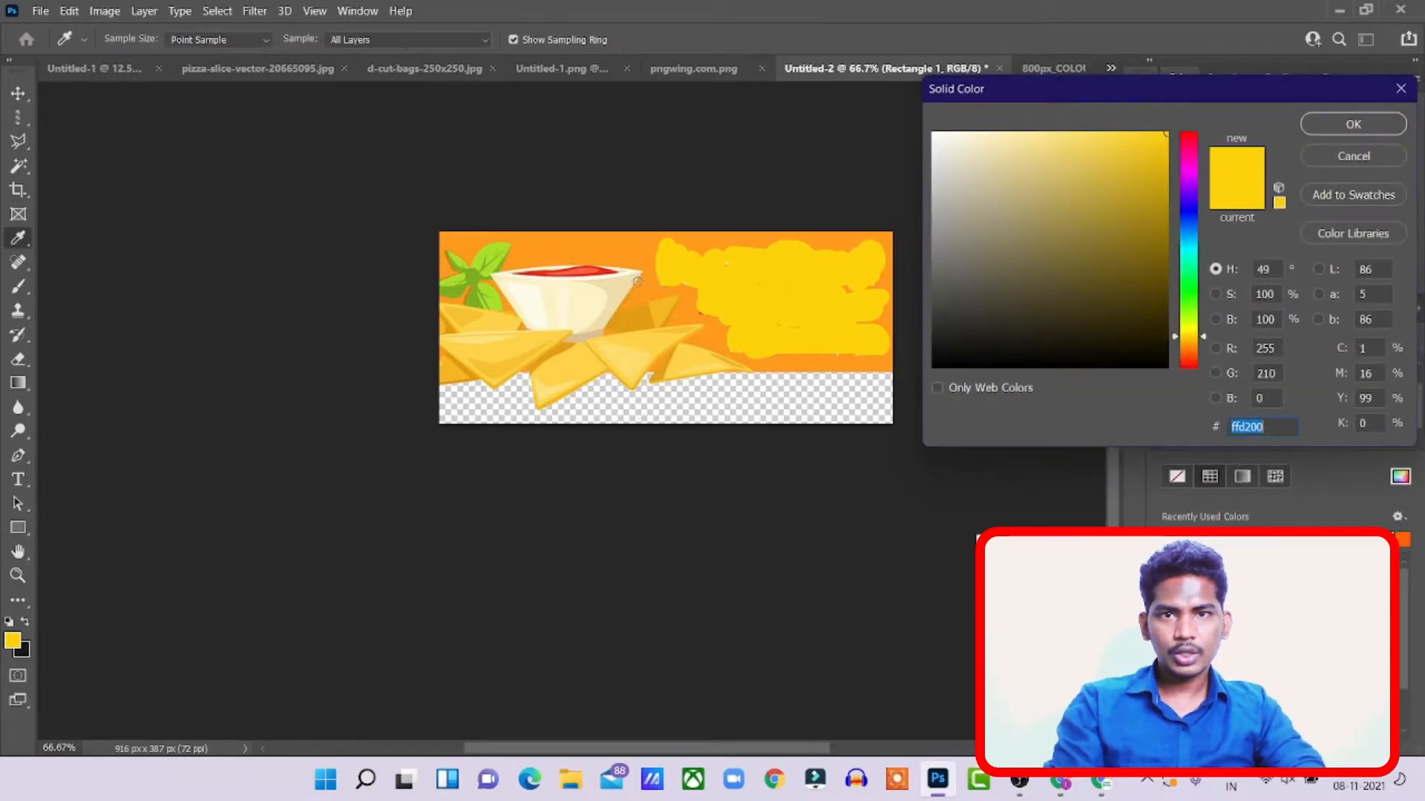
{"action": "left_click", "coordinate": [626, 252]}
{"action": "left_click", "coordinate": [1330, 126]}
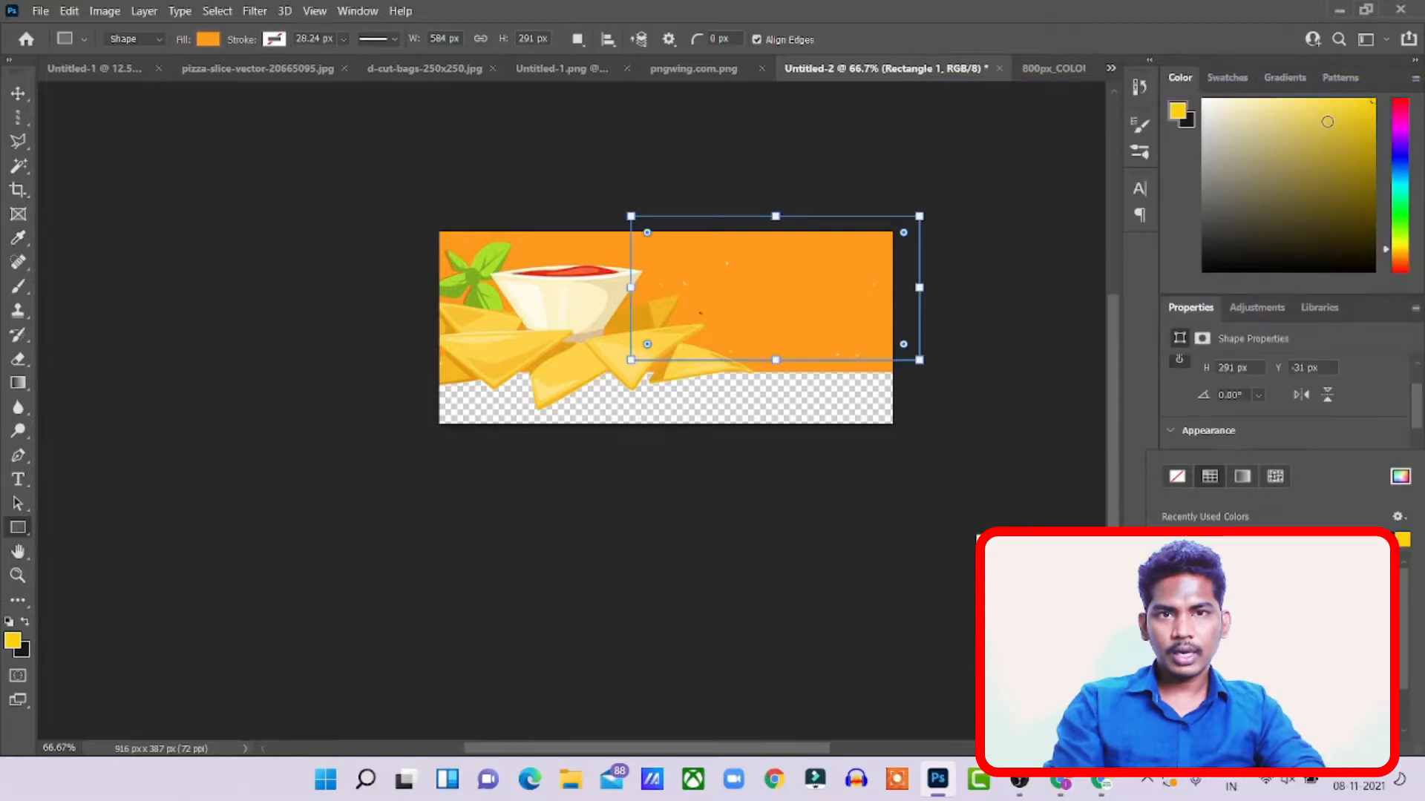
{"action": "left_click", "coordinate": [18, 94]}
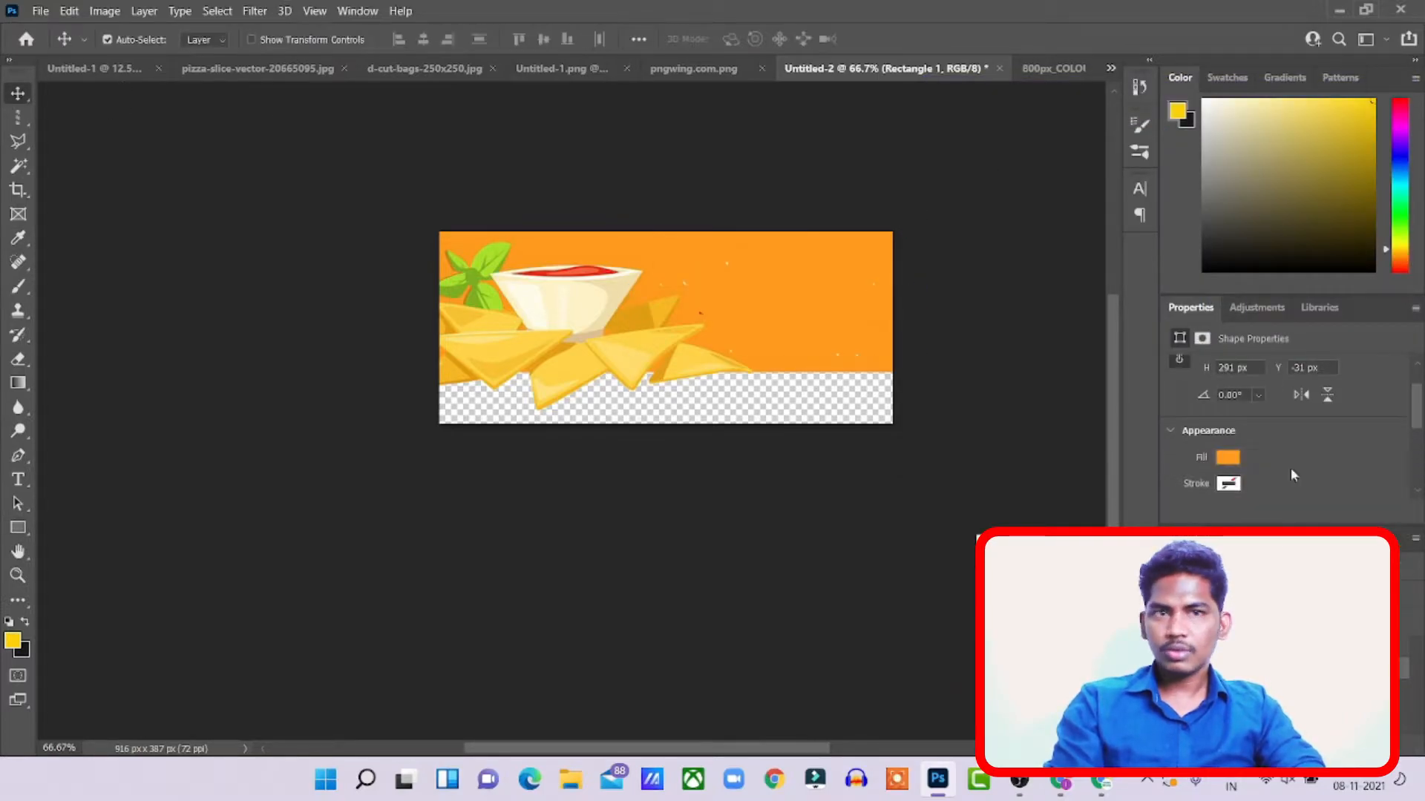
- Paint over the remaining specks on the nacho artwork layer with a brush in the banner orange ff9a16
{"action": "left_click", "coordinate": [1262, 645]}
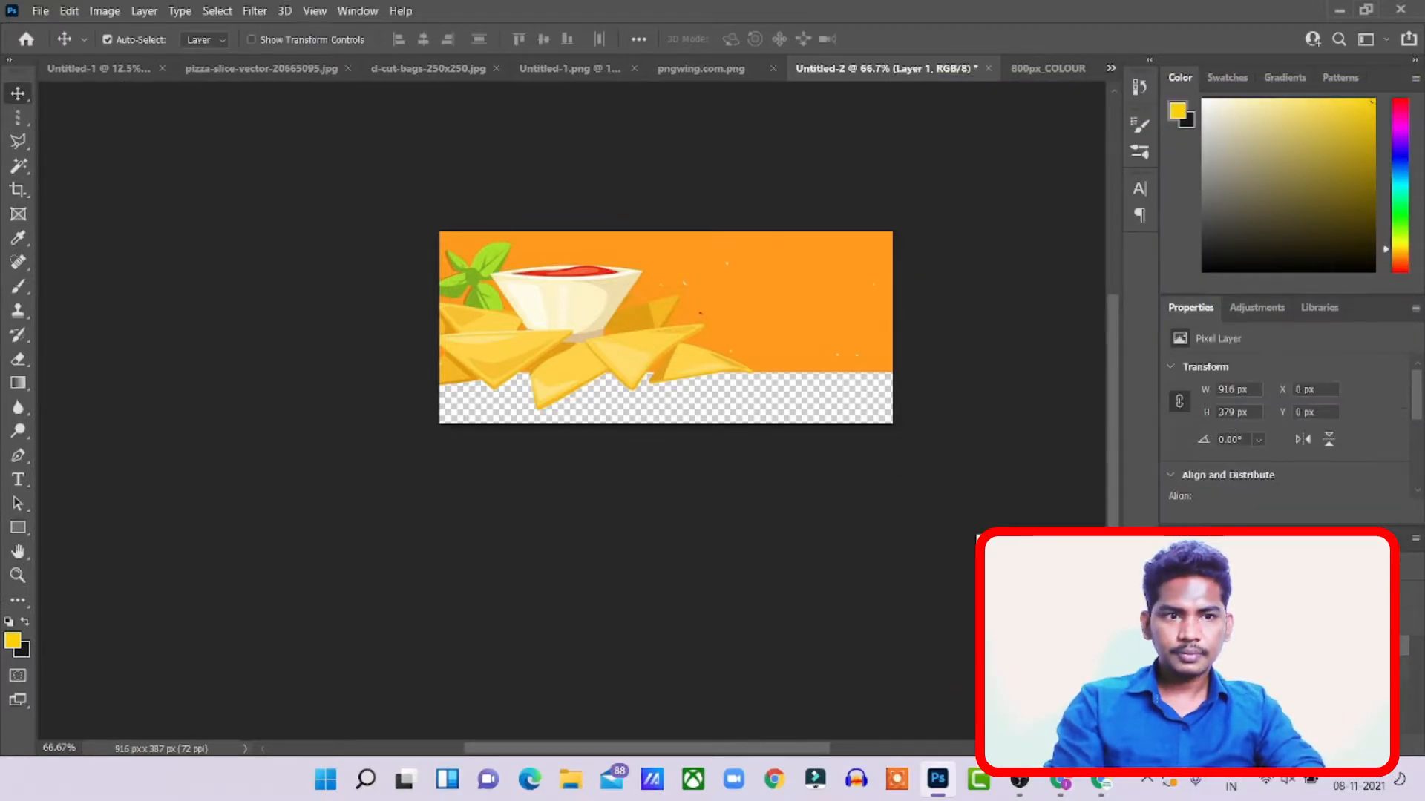
{"action": "left_click", "coordinate": [18, 288]}
{"action": "left_click", "coordinate": [12, 642]}
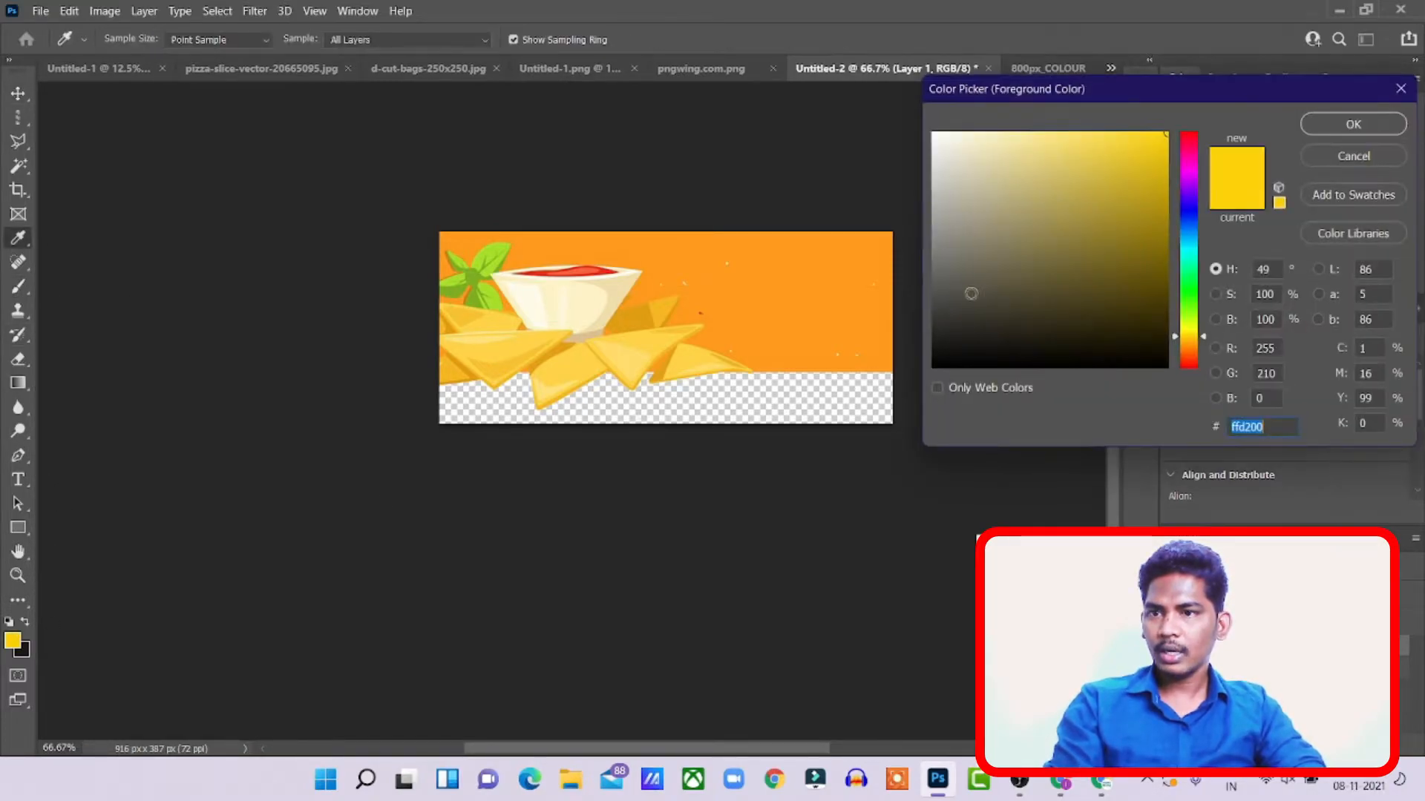
{"action": "left_click", "coordinate": [545, 244]}
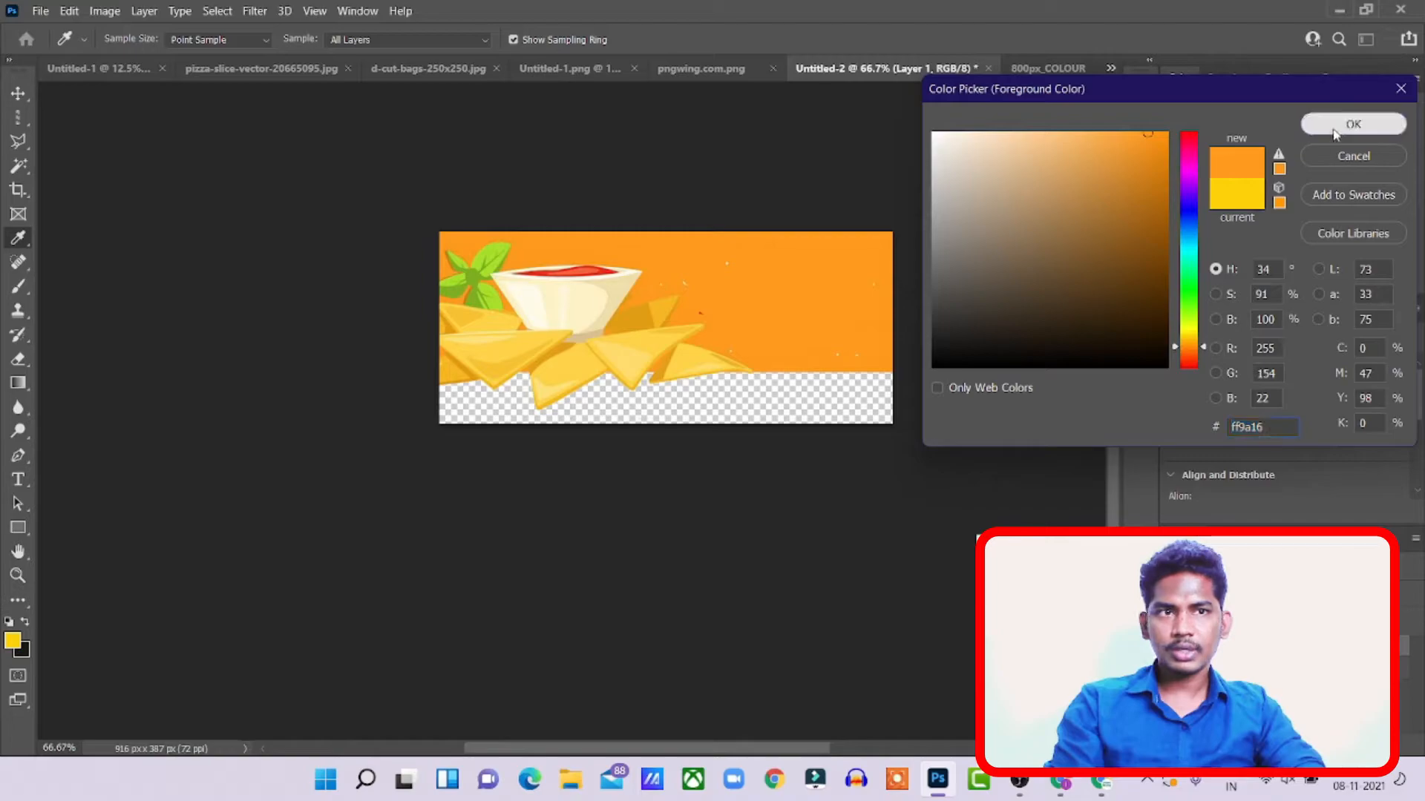
{"action": "left_click", "coordinate": [1354, 123]}
{"action": "left_click", "coordinate": [134, 40]}
{"action": "left_click", "coordinate": [129, 94]}
{"action": "left_click", "coordinate": [727, 264]}
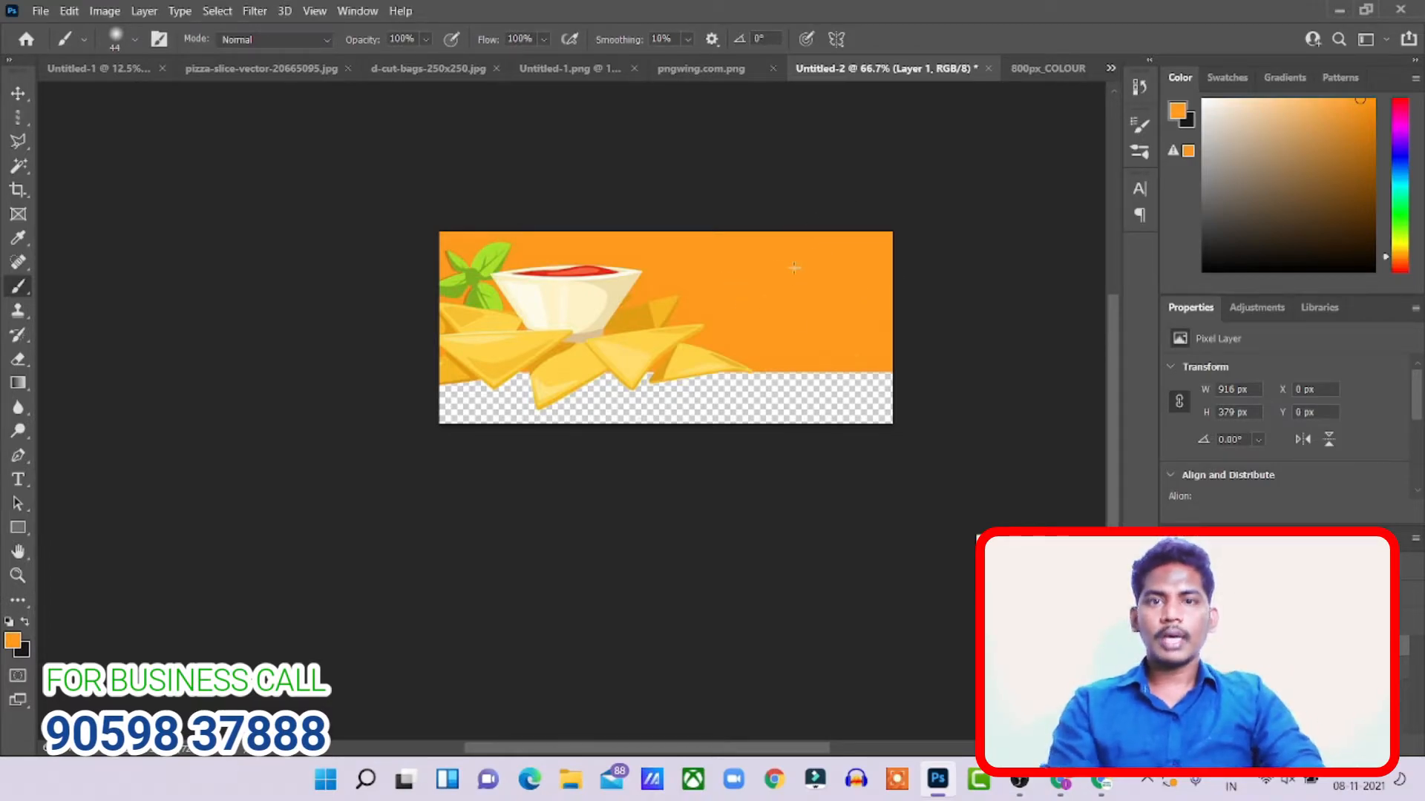
{"action": "left_click", "coordinate": [19, 93]}
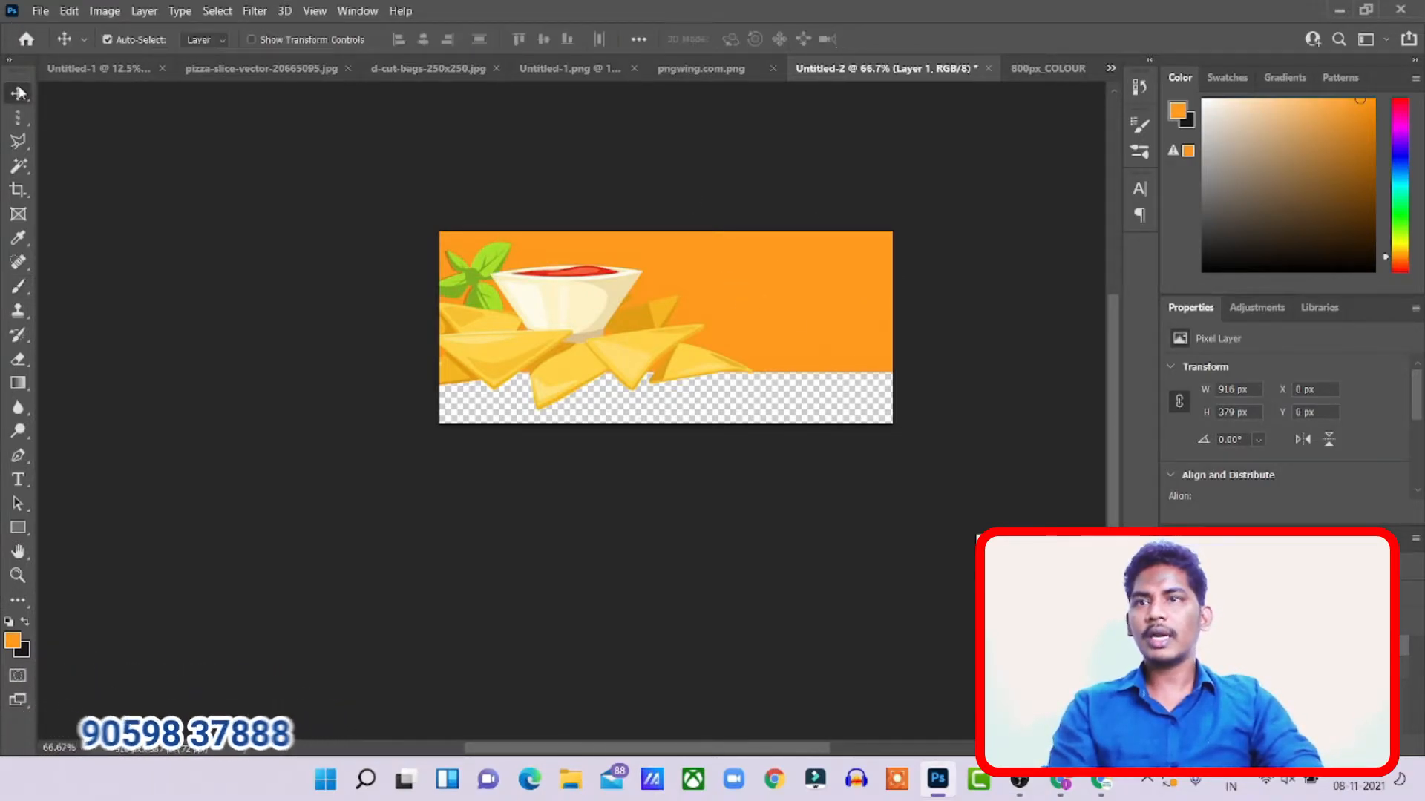
- Export the cleaned nacho banner to the Downloads folder under the file name Untitled-3
{"action": "left_click", "coordinate": [40, 10]}
{"action": "mouse_move", "coordinate": [83, 286]}
{"action": "left_click", "coordinate": [349, 287]}
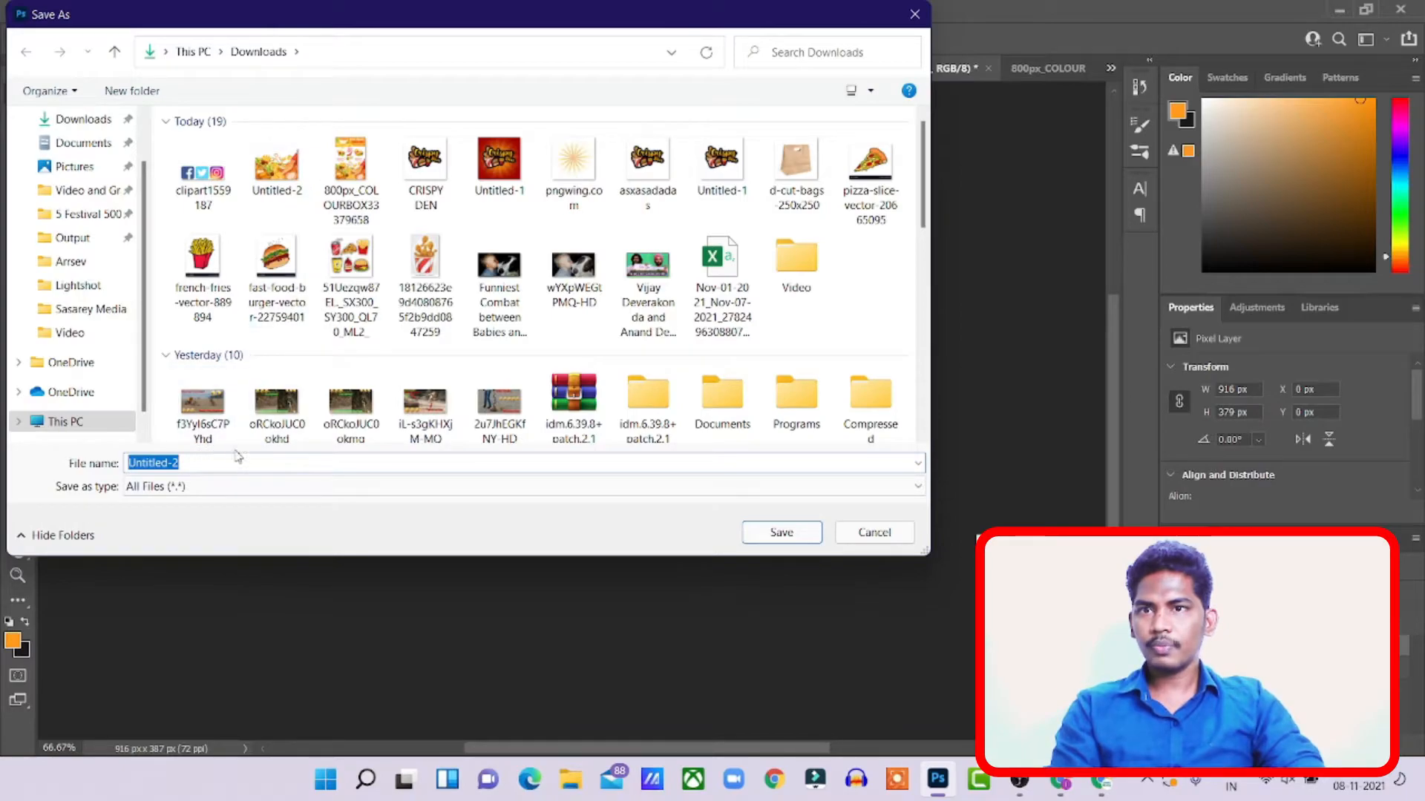
{"action": "key", "text": "BackSpace"}
{"action": "type", "text": "3"}
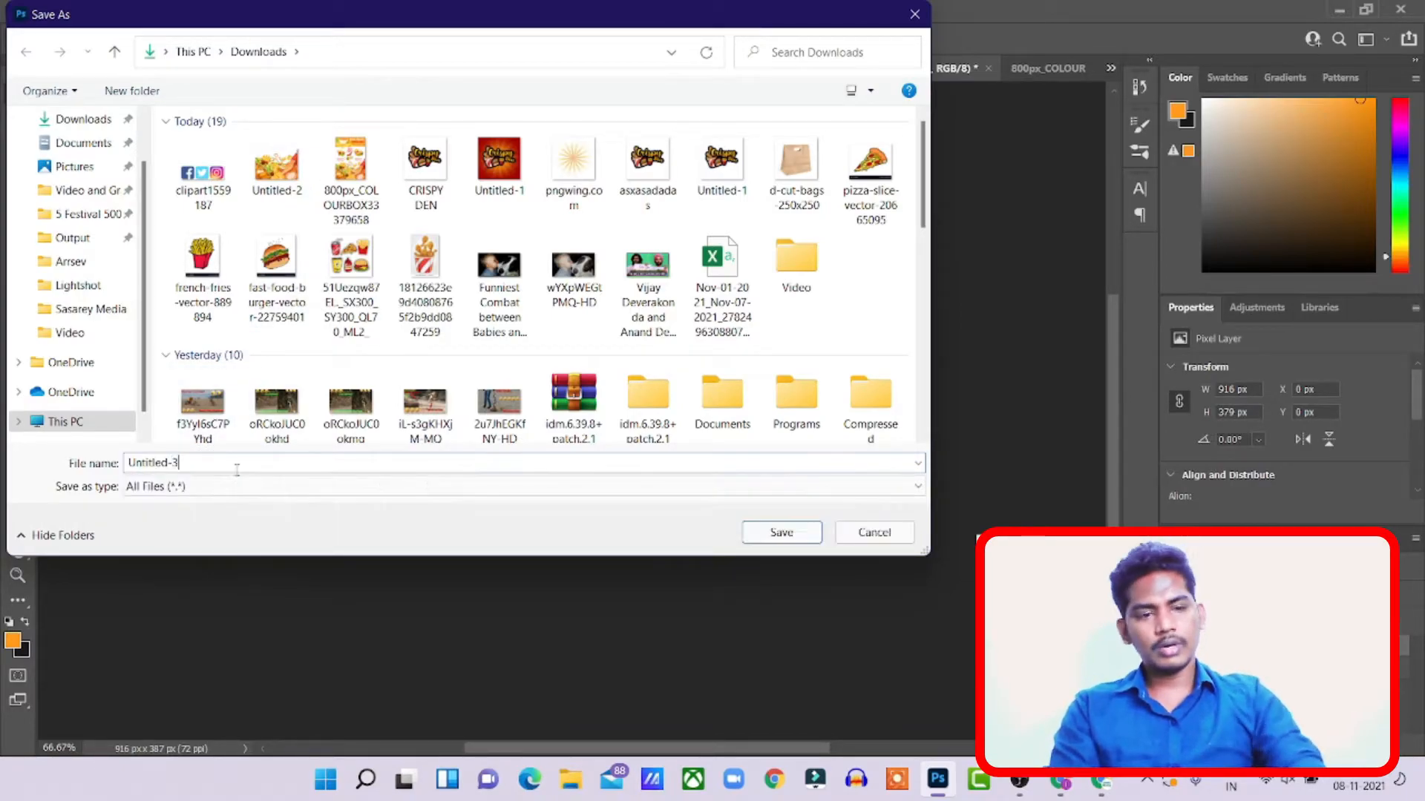
{"action": "left_click", "coordinate": [772, 534]}
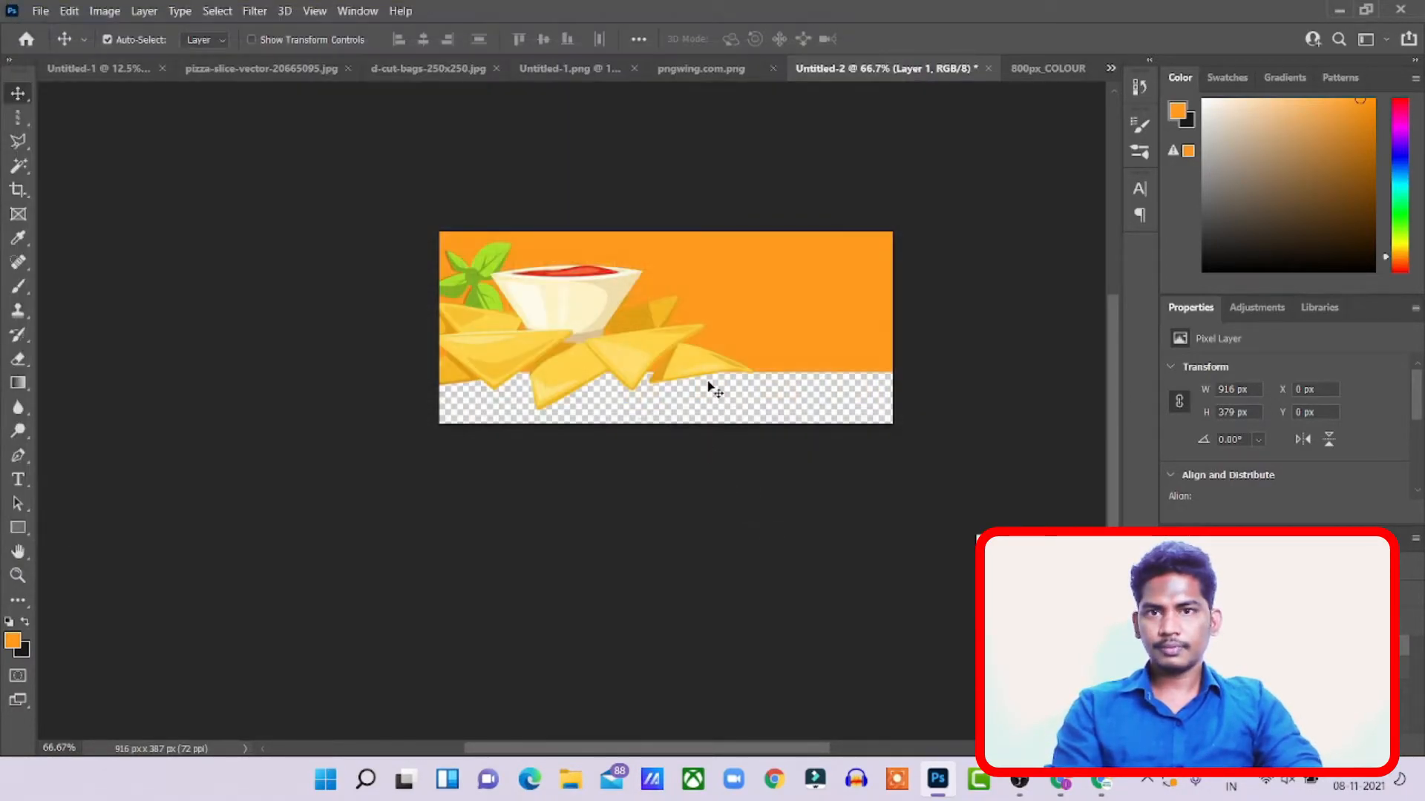
- Switch to the CRISPY DEN flyer in Canva and upload the exported nacho banner image
{"action": "key", "text": "alt+Tab"}
{"action": "key", "text": "alt+Tab"}
{"action": "key", "text": "Tab"}
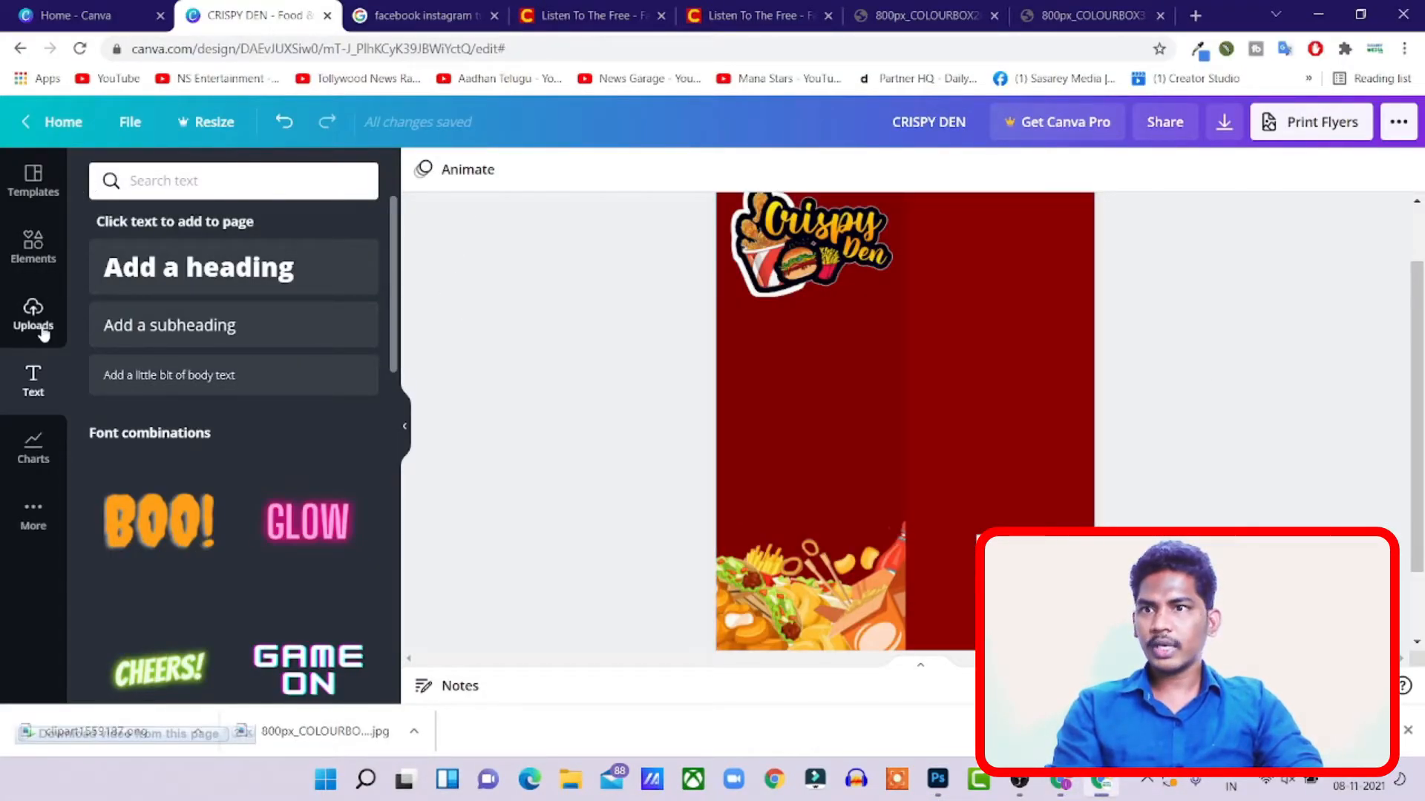
{"action": "left_click", "coordinate": [34, 315]}
{"action": "left_click", "coordinate": [216, 181]}
{"action": "left_click", "coordinate": [202, 169]}
{"action": "left_click", "coordinate": [930, 659]}
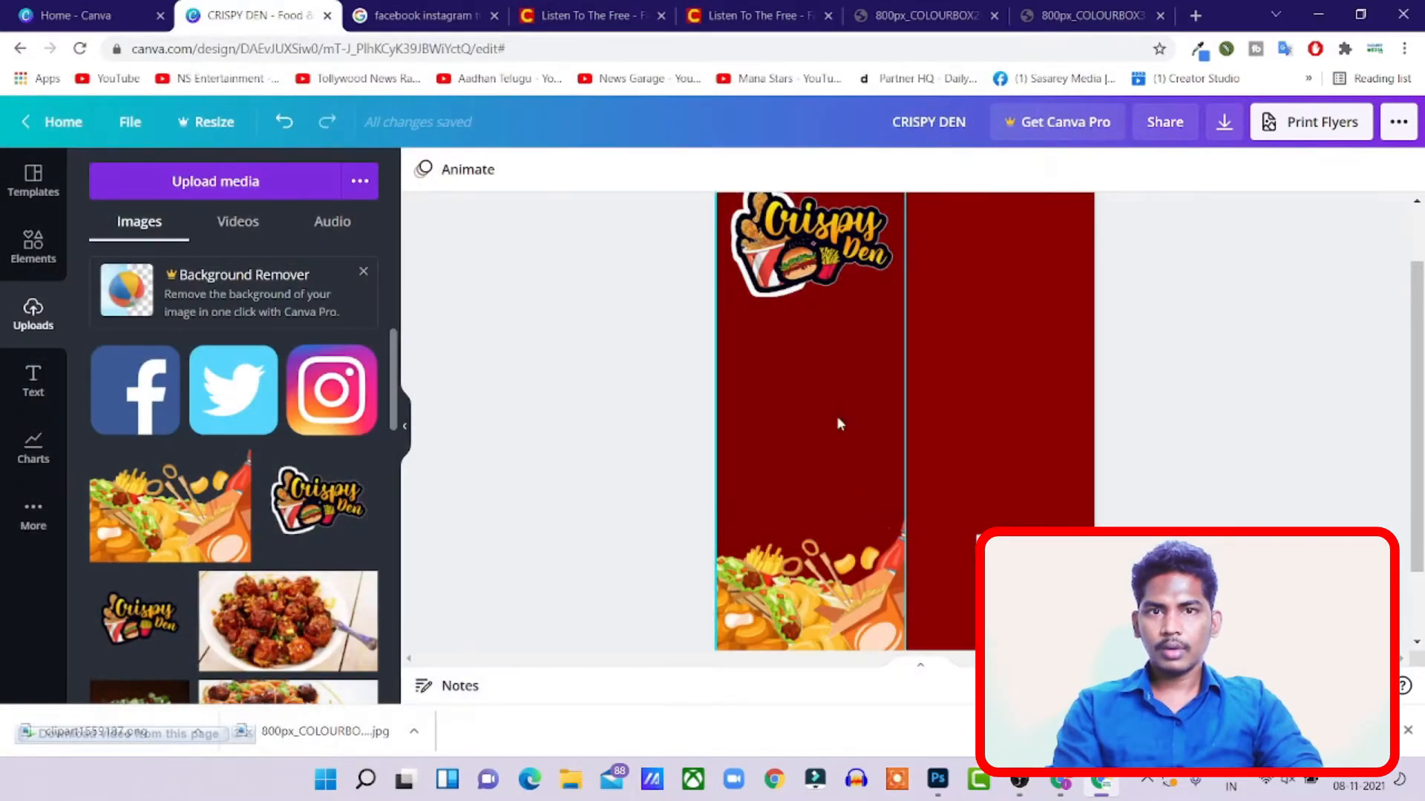
- Add the nacho banner to the flyer and scale it to span the top of the right column
{"action": "left_click_drag", "start_coordinate": [186, 416], "coordinate": [913, 363]}
{"action": "scroll", "coordinate": [913, 363], "scroll_direction": "up", "scroll_amount": 2}
{"action": "left_click_drag", "start_coordinate": [913, 438], "coordinate": [993, 425]}
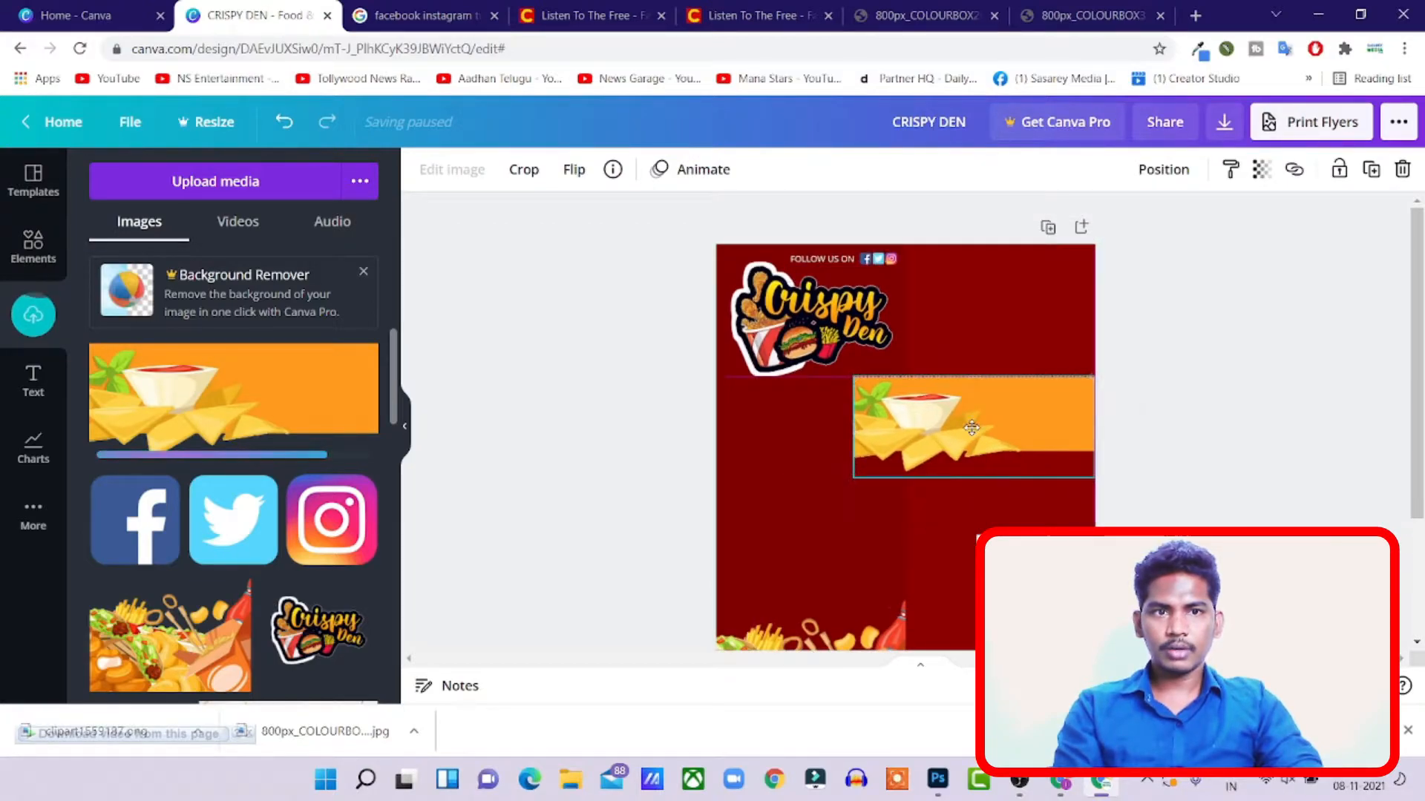
{"action": "left_click_drag", "start_coordinate": [1094, 377], "coordinate": [1020, 407]}
{"action": "left_click_drag", "start_coordinate": [937, 424], "coordinate": [993, 277]}
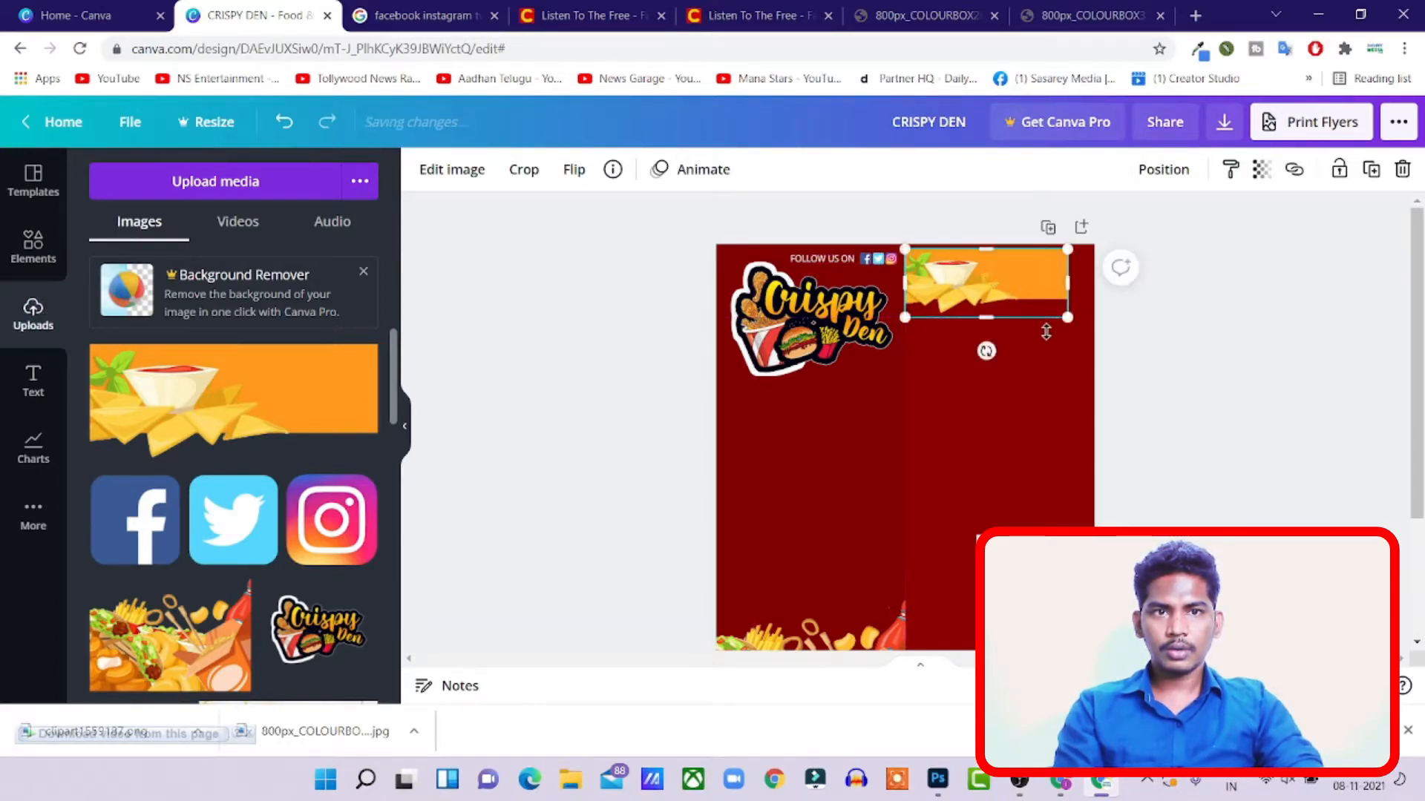
{"action": "left_click_drag", "start_coordinate": [1068, 317], "coordinate": [1094, 325]}
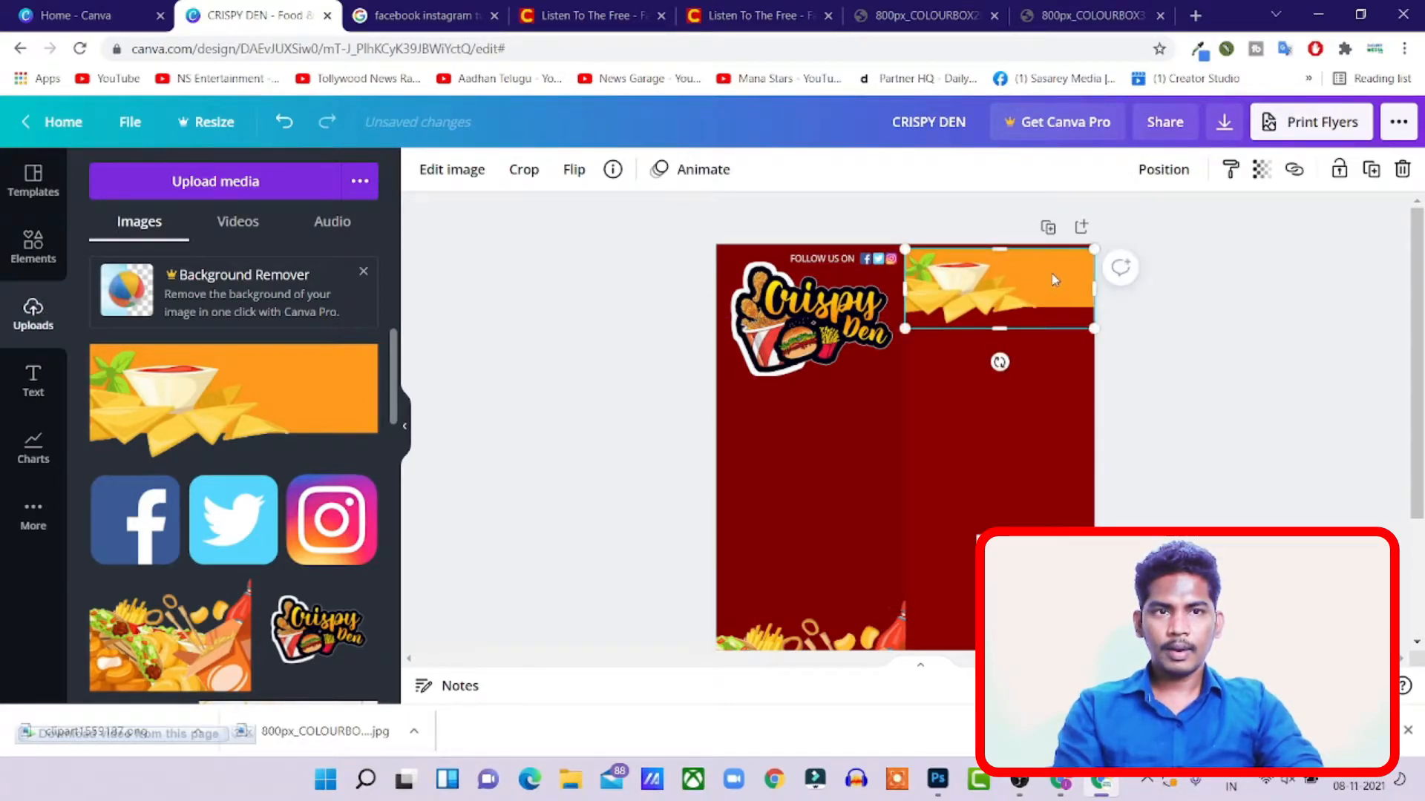
{"action": "left_click", "coordinate": [1262, 289]}
- Move the nacho banner down the right column, then over to the left column beneath the Crispy Den logo
{"action": "scroll", "coordinate": [1265, 369], "scroll_direction": "down", "scroll_amount": 3}
{"action": "scroll", "coordinate": [1259, 369], "scroll_direction": "up", "scroll_amount": 3}
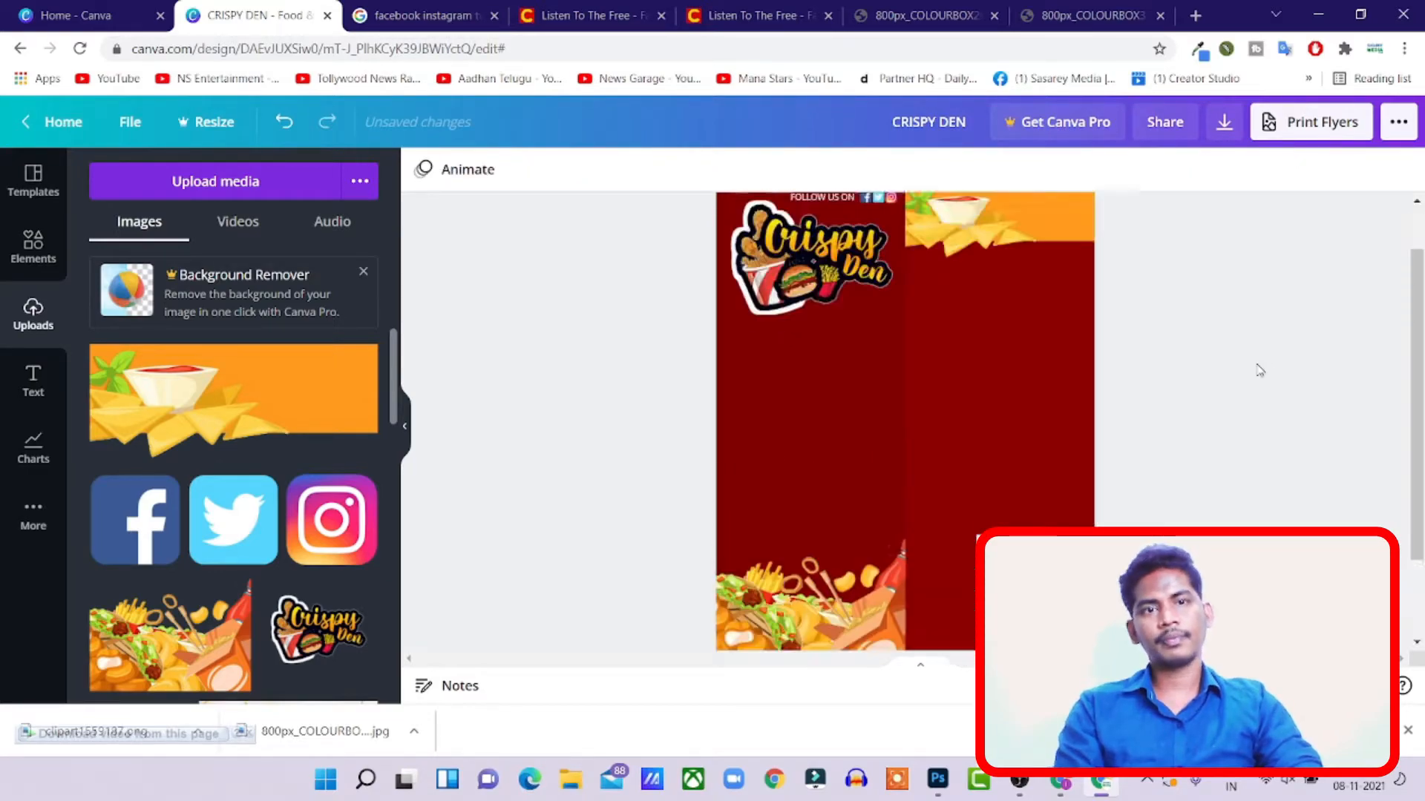
{"action": "scroll", "coordinate": [1155, 410], "scroll_direction": "down", "scroll_amount": 3}
{"action": "scroll", "coordinate": [1014, 254], "scroll_direction": "up", "scroll_amount": 3}
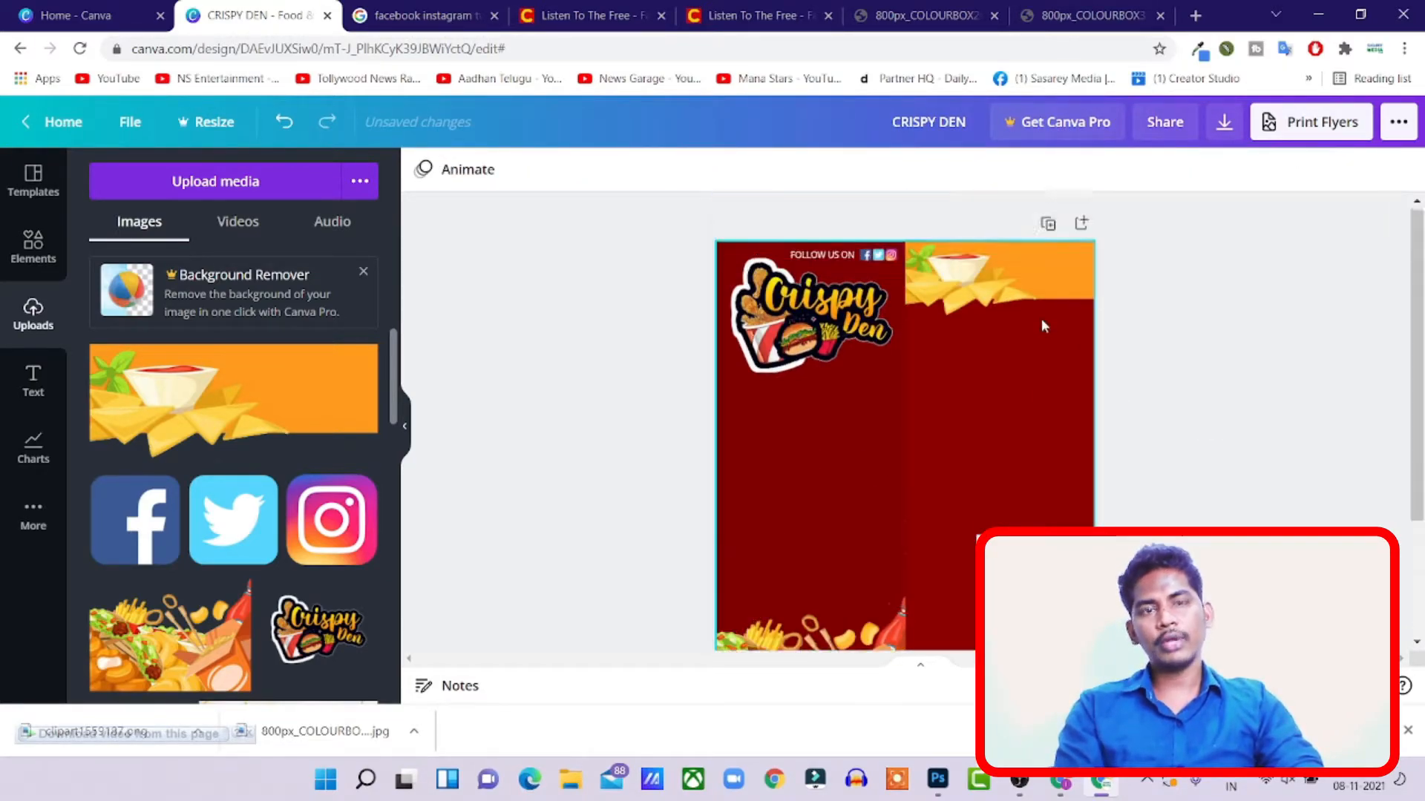
{"action": "left_click_drag", "start_coordinate": [1009, 289], "coordinate": [1004, 381]}
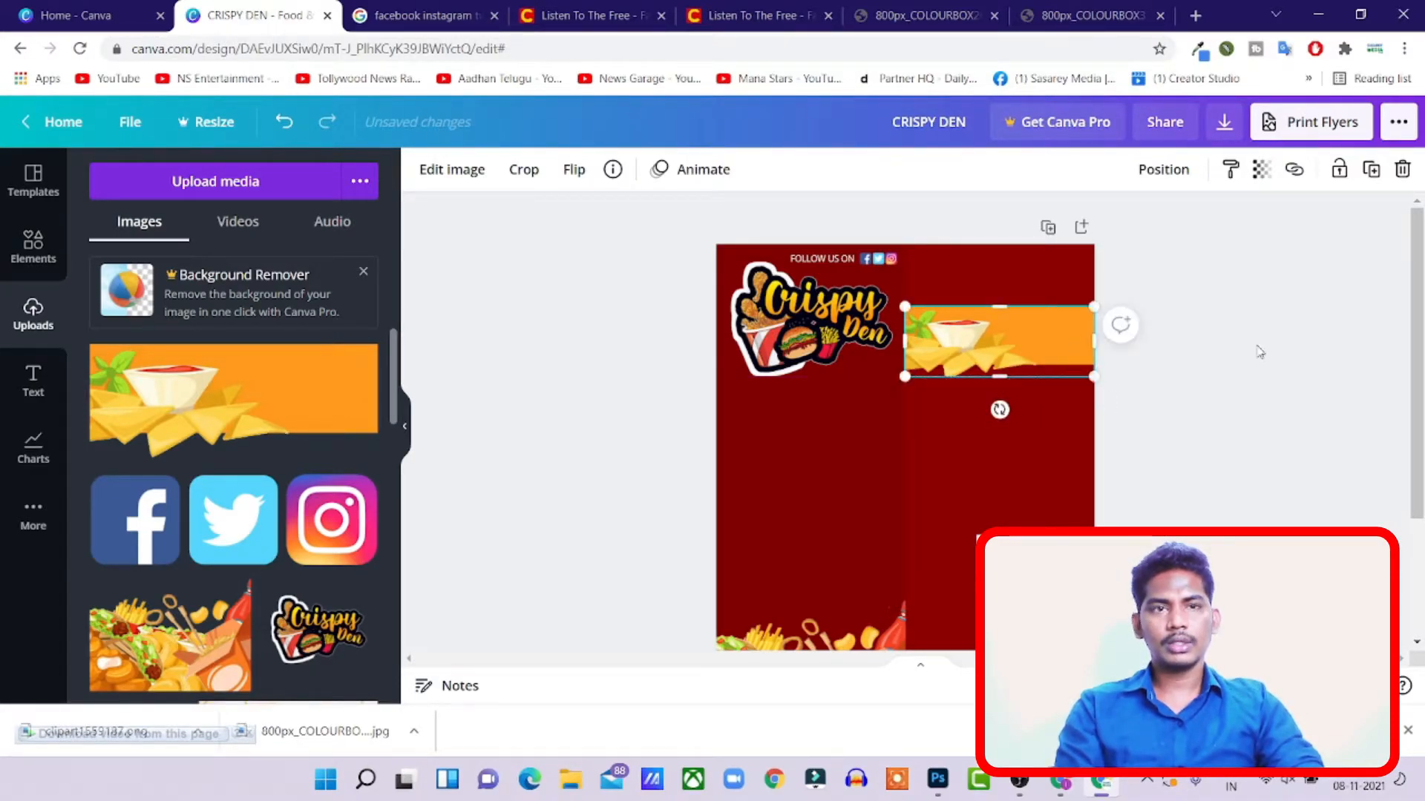
{"action": "scroll", "coordinate": [1254, 349], "scroll_direction": "down", "scroll_amount": 2}
{"action": "scroll", "coordinate": [1136, 331], "scroll_direction": "up", "scroll_amount": 1}
{"action": "left_click_drag", "start_coordinate": [1012, 273], "coordinate": [806, 367]}
{"action": "scroll", "coordinate": [833, 412], "scroll_direction": "up", "scroll_amount": 2}
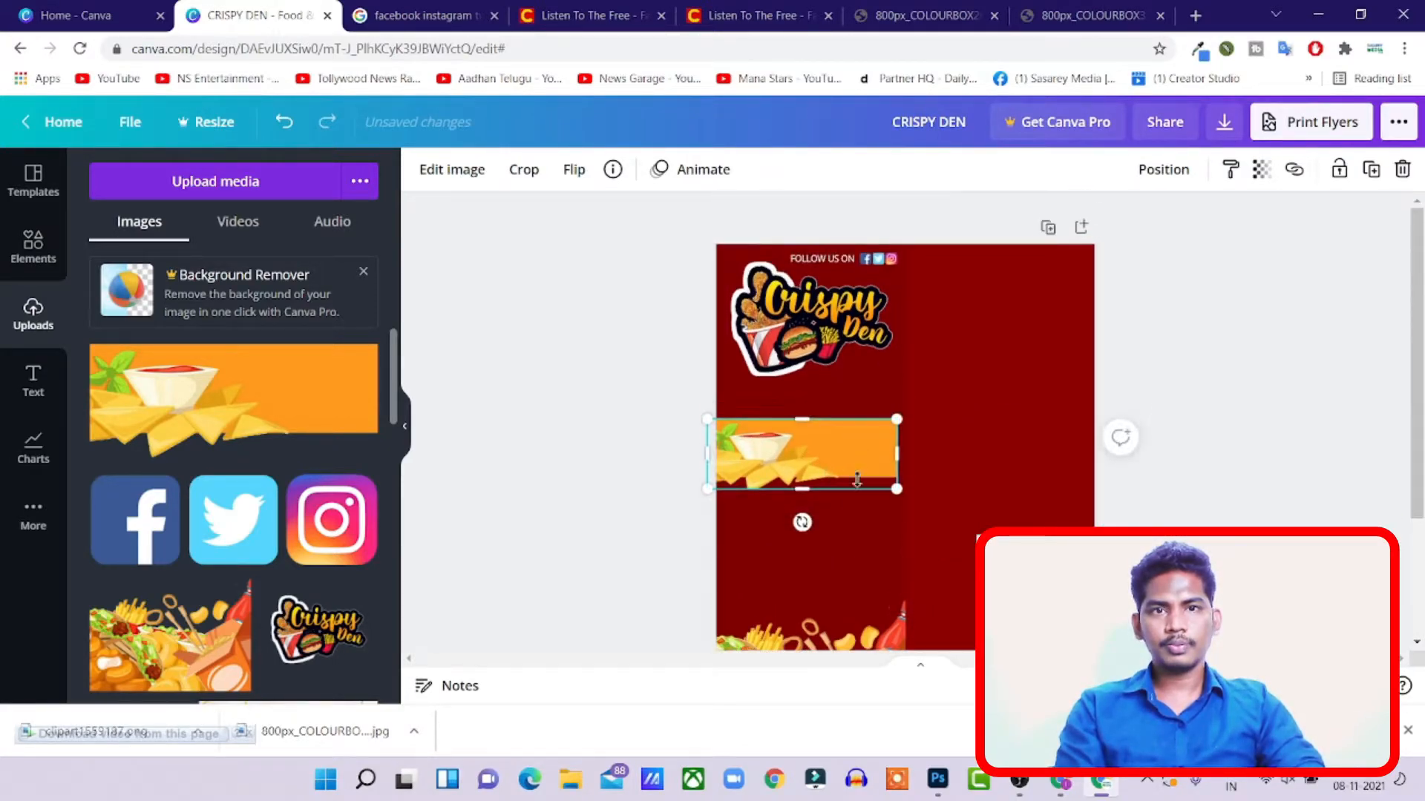
- Fit the nacho banner across the top of the left column, about 4.2 wide, and send it behind the follow text and social icons
{"action": "left_click_drag", "start_coordinate": [825, 481], "coordinate": [827, 281]}
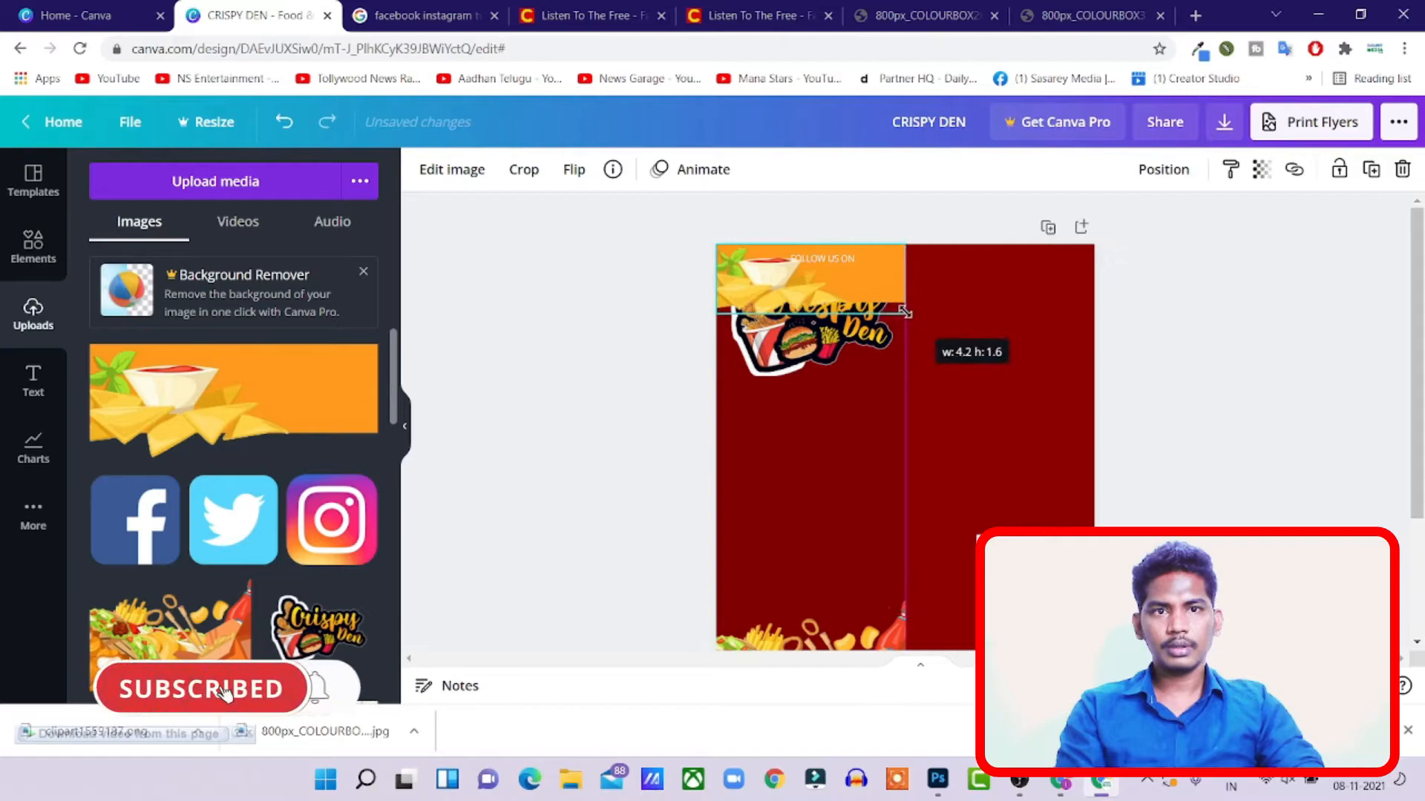
{"action": "left_click", "coordinate": [923, 326]}
{"action": "left_click", "coordinate": [835, 259]}
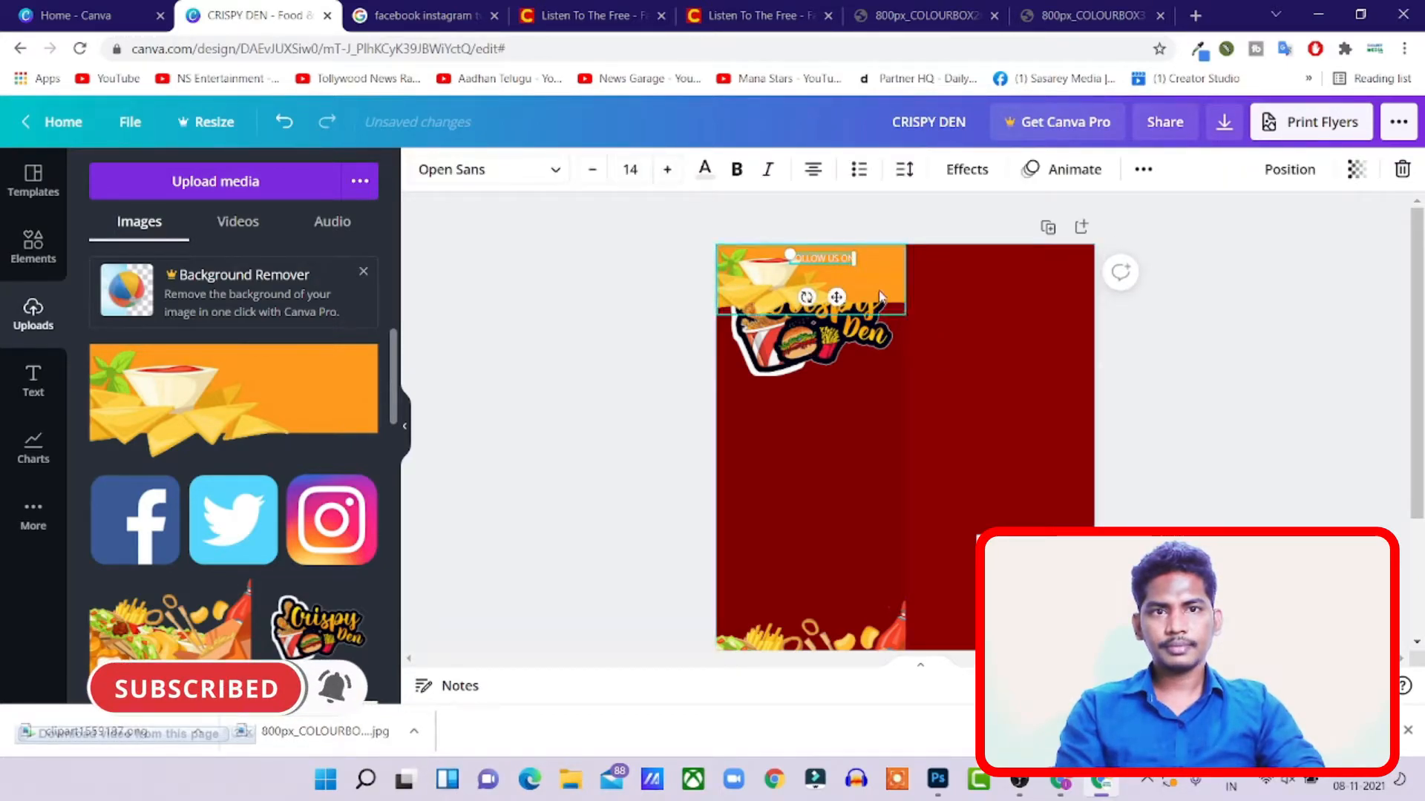
{"action": "right_click", "coordinate": [874, 279]}
{"action": "left_click", "coordinate": [872, 286]}
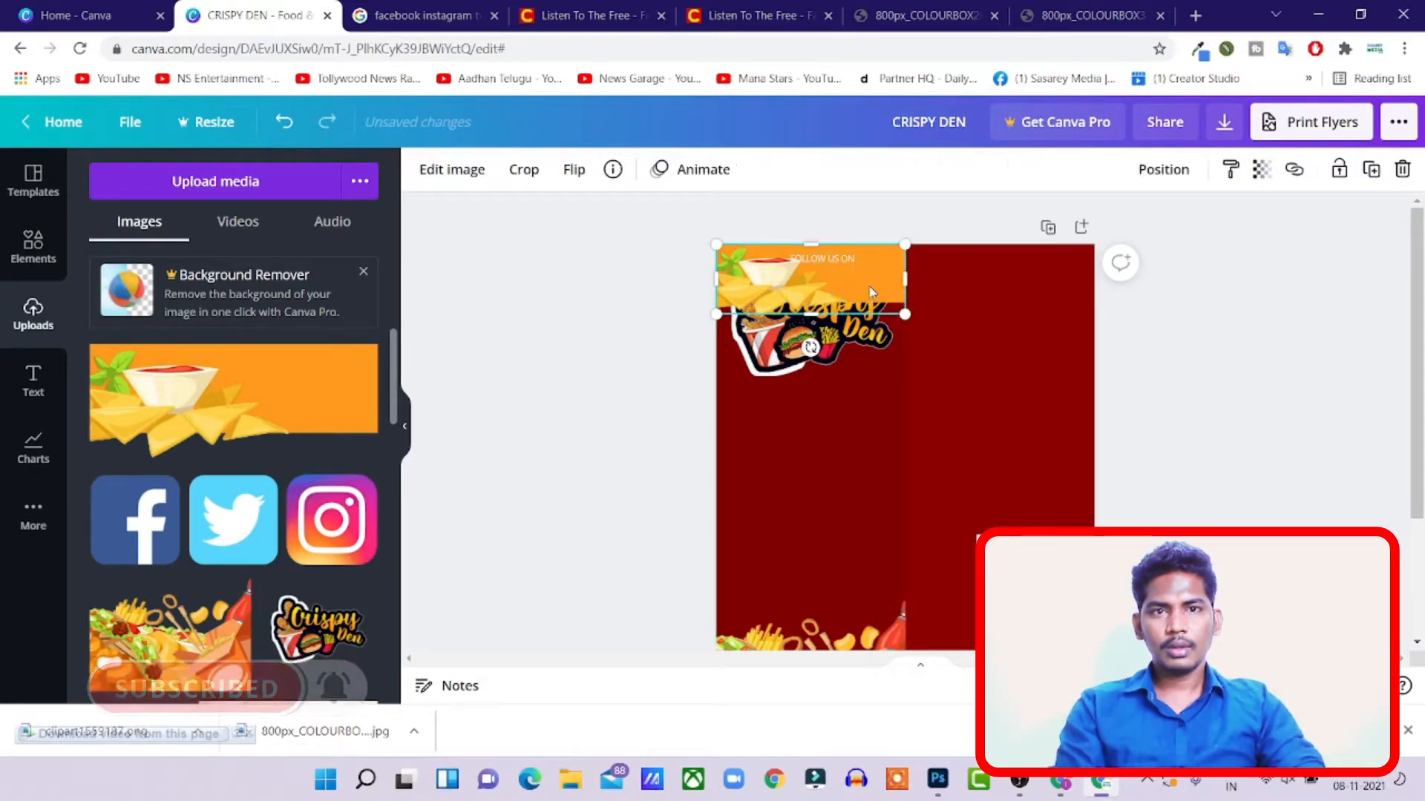
{"action": "right_click", "coordinate": [872, 286]}
{"action": "left_click", "coordinate": [912, 405]}
- Move the Crispy Den logo down to the middle of the left column, clear of the nacho banner
{"action": "left_click", "coordinate": [835, 349]}
{"action": "left_click", "coordinate": [834, 349]}
{"action": "left_click_drag", "start_coordinate": [835, 349], "coordinate": [829, 489]}
{"action": "scroll", "coordinate": [854, 371], "scroll_direction": "down", "scroll_amount": 2}
{"action": "scroll", "coordinate": [869, 312], "scroll_direction": "up", "scroll_amount": 2}
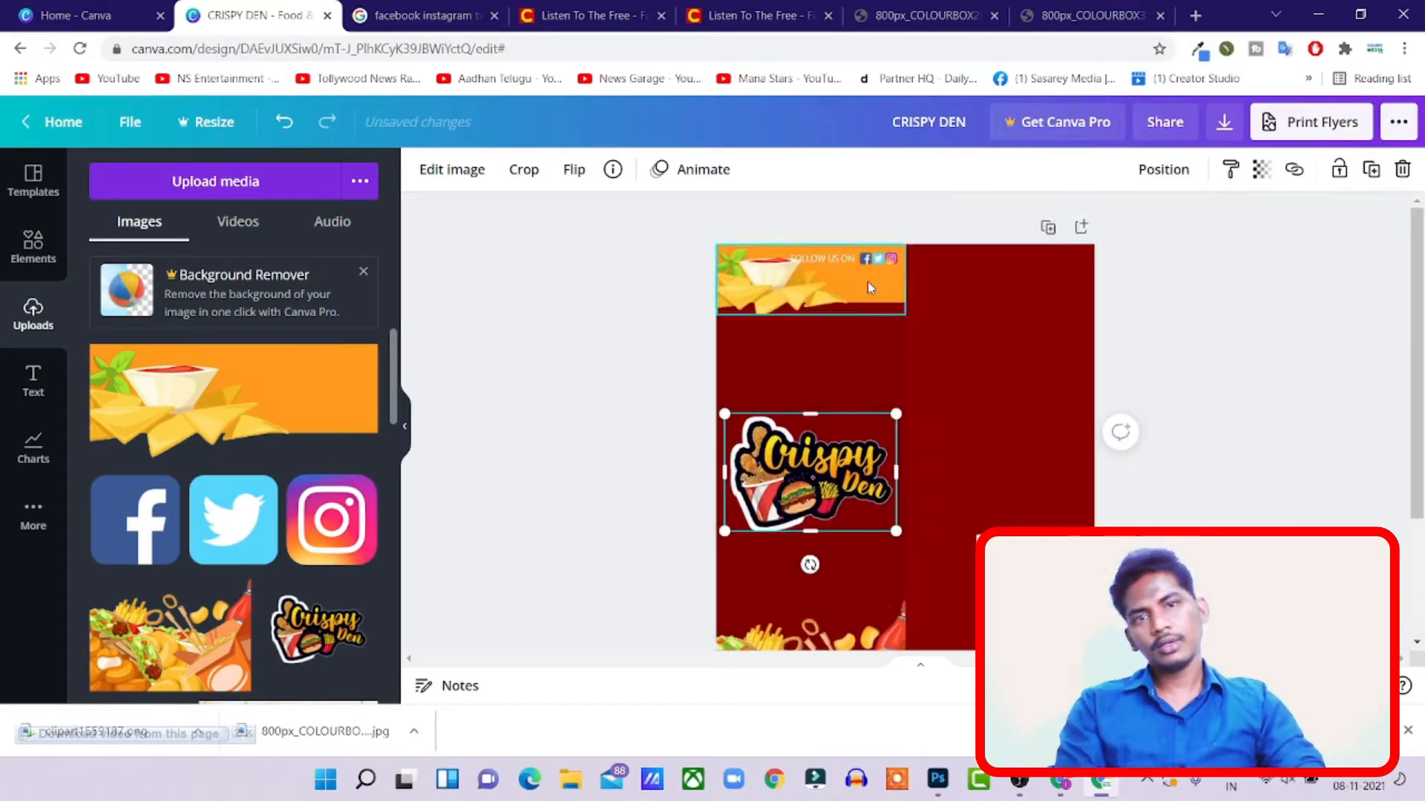
- Move the FOLLOW US ON text and the social icons into the gap between banner and logo, stacked and centred in the column
{"action": "left_click", "coordinate": [832, 267]}
{"action": "left_click_drag", "start_coordinate": [836, 297], "coordinate": [812, 424]}
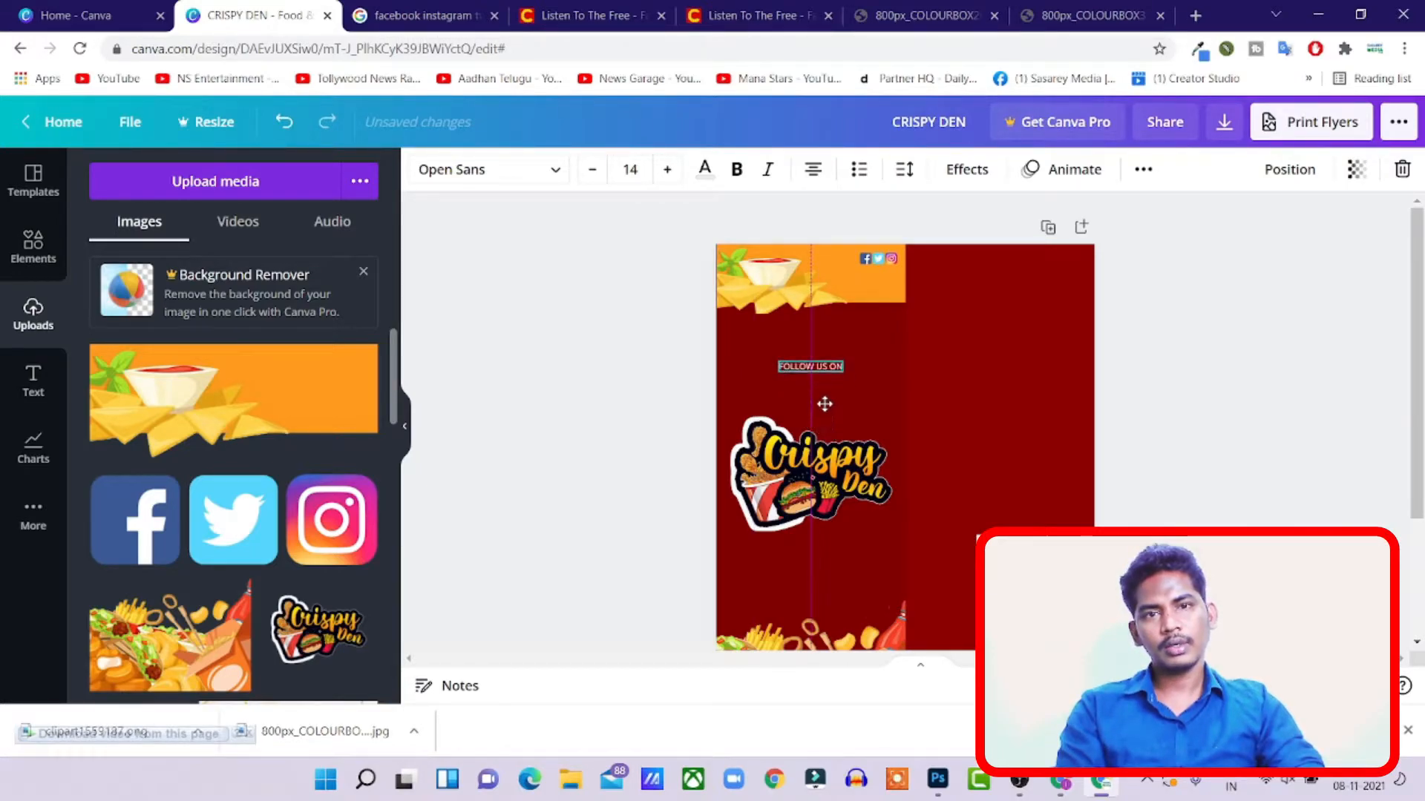
{"action": "left_click", "coordinate": [883, 258]}
{"action": "left_click_drag", "start_coordinate": [892, 297], "coordinate": [842, 415]}
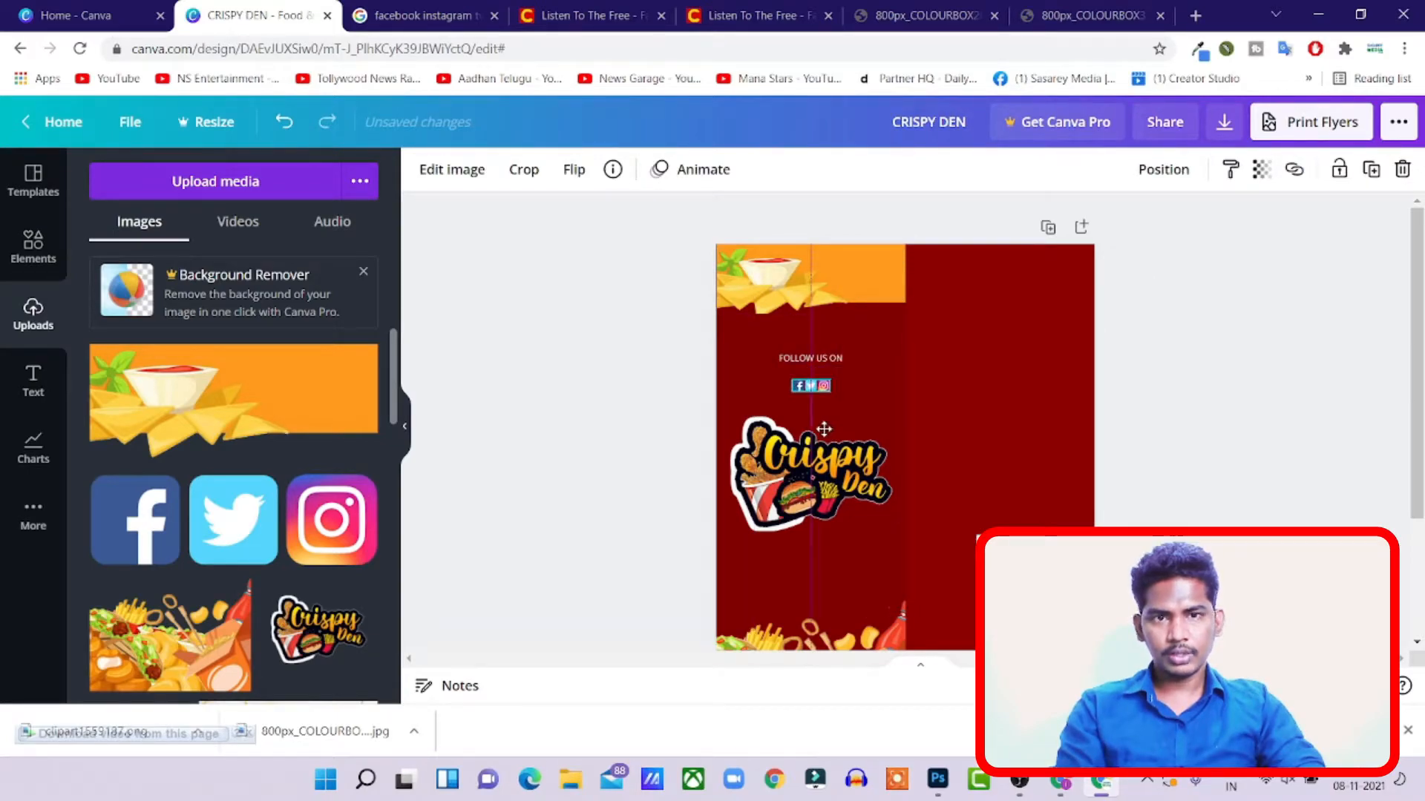
{"action": "left_click", "coordinate": [951, 374]}
{"action": "scroll", "coordinate": [935, 393], "scroll_direction": "down", "scroll_amount": 2}
{"action": "scroll", "coordinate": [935, 404], "scroll_direction": "up", "scroll_amount": 2}
{"action": "scroll", "coordinate": [910, 461], "scroll_direction": "down", "scroll_amount": 2}
{"action": "scroll", "coordinate": [908, 455], "scroll_direction": "up", "scroll_amount": 3}
{"action": "left_click", "coordinate": [848, 297]}
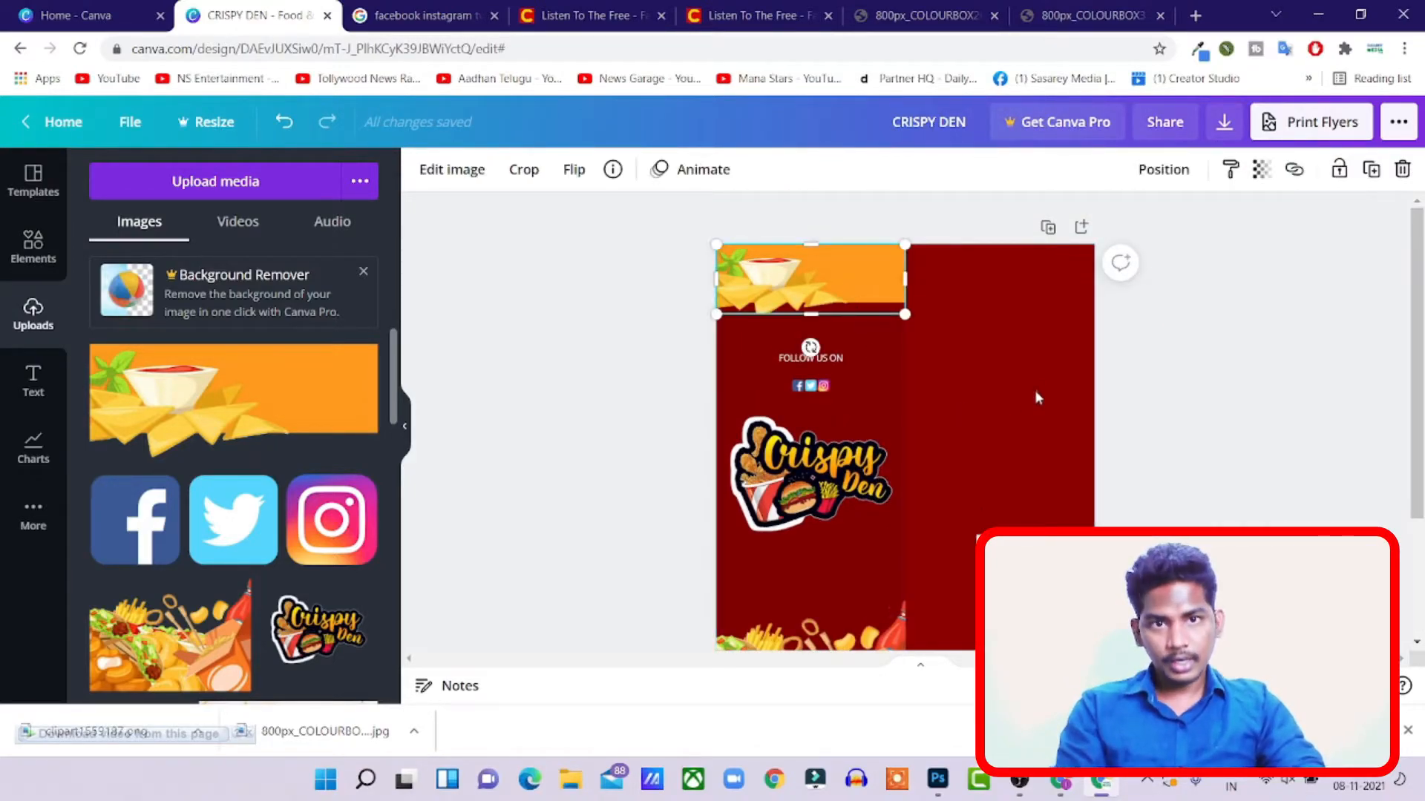
{"action": "left_click", "coordinate": [1038, 423]}
{"action": "key", "text": "alt+Tab"}
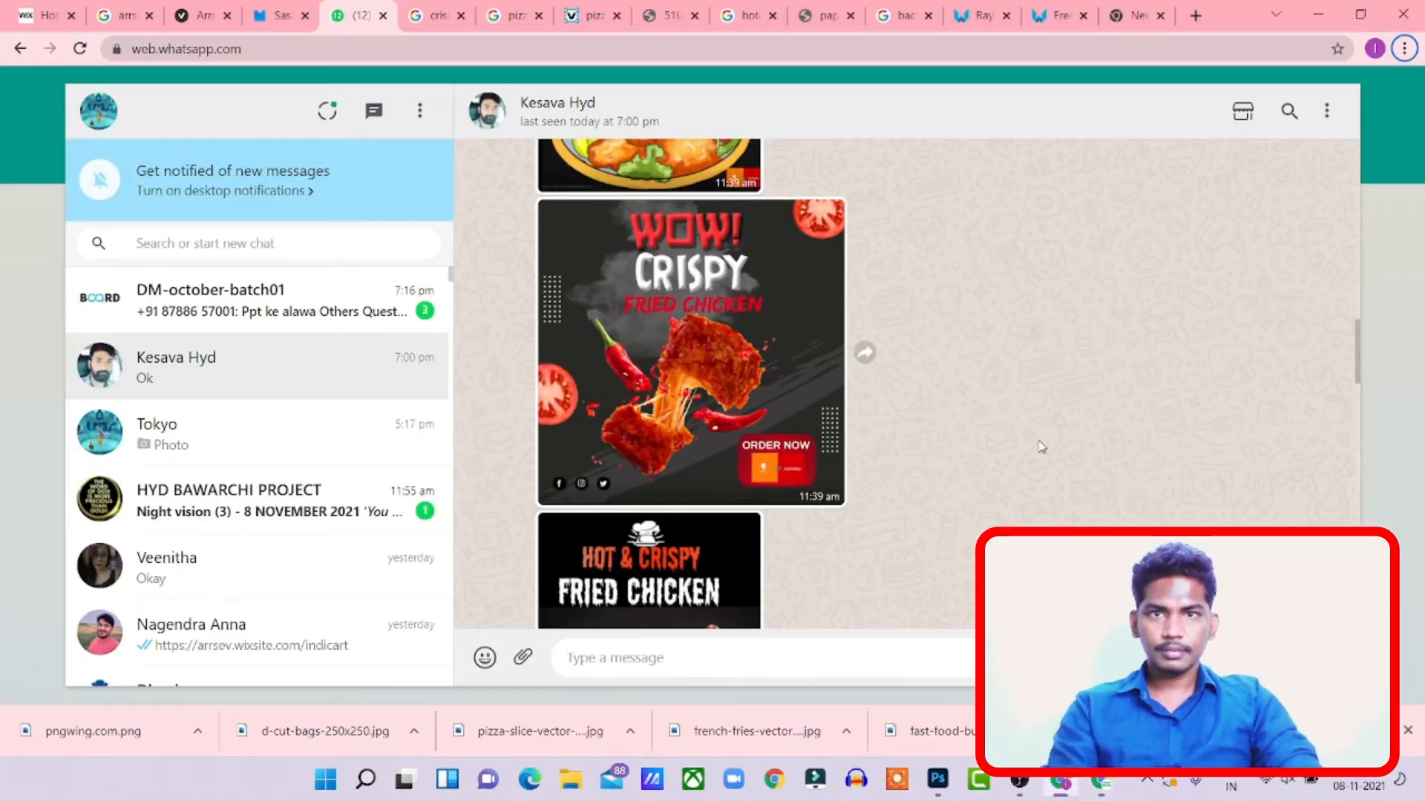
{"action": "scroll", "coordinate": [1041, 446], "scroll_direction": "up", "scroll_amount": 3}
{"action": "key", "text": "alt+Tab"}
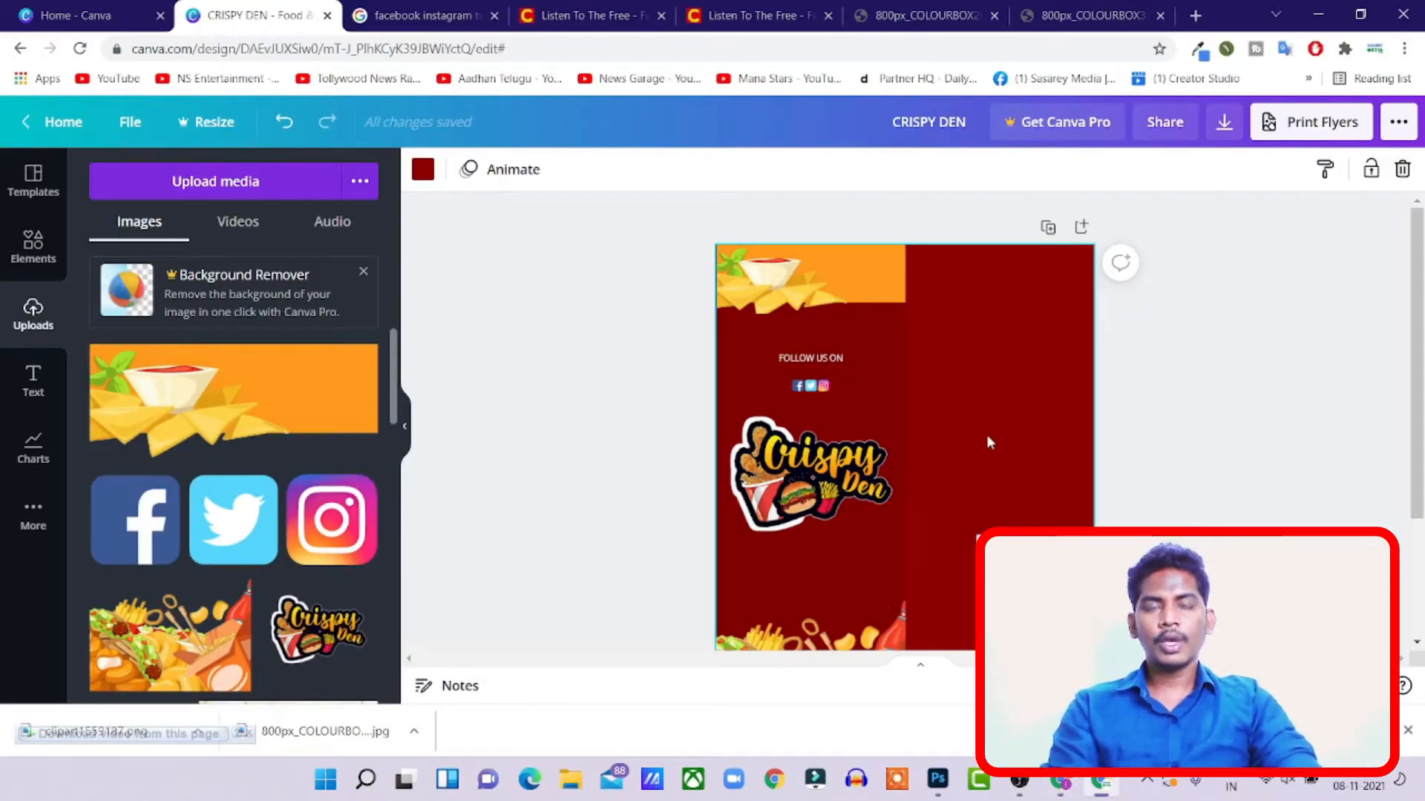
- Switch to Photoshop and undo the nacho banner edits in Untitled-2 until the complete Fast Food poster is back on the uncropped canvas
{"action": "left_click", "coordinate": [944, 785]}
{"action": "key", "text": "ctrl+z"}
{"action": "key", "text": "ctrl+z"}
{"action": "key", "text": "ctrl+z"}
{"action": "key", "text": "ctrl+z"}
{"action": "key", "text": "ctrl+z"}
{"action": "key", "text": "ctrl+z"}
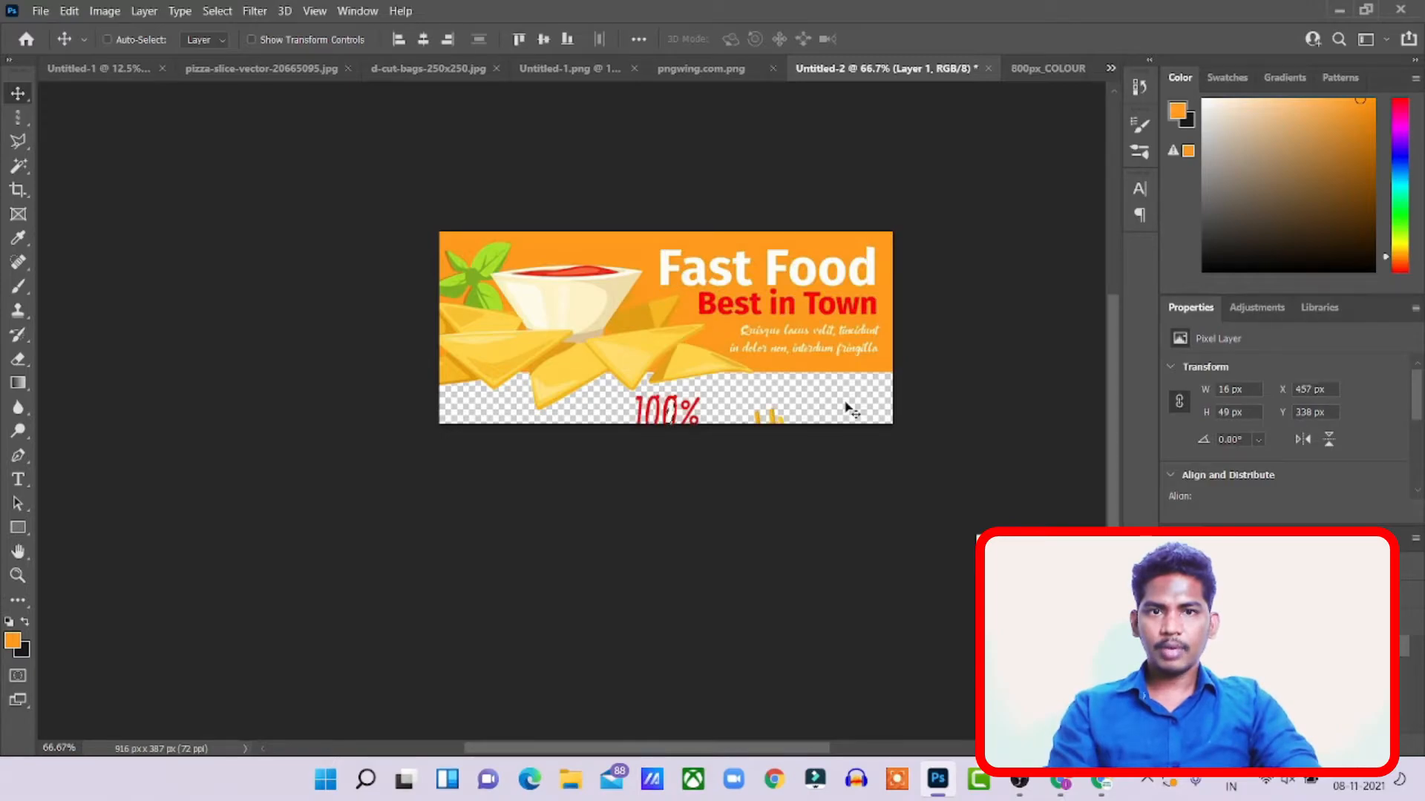
{"action": "key", "text": "ctrl+z"}
{"action": "key", "text": "ctrl+z"}
{"action": "key", "text": "ctrl+z"}
{"action": "key", "text": "ctrl+z"}
{"action": "key", "text": "ctrl+z"}
{"action": "key", "text": "ctrl+z"}
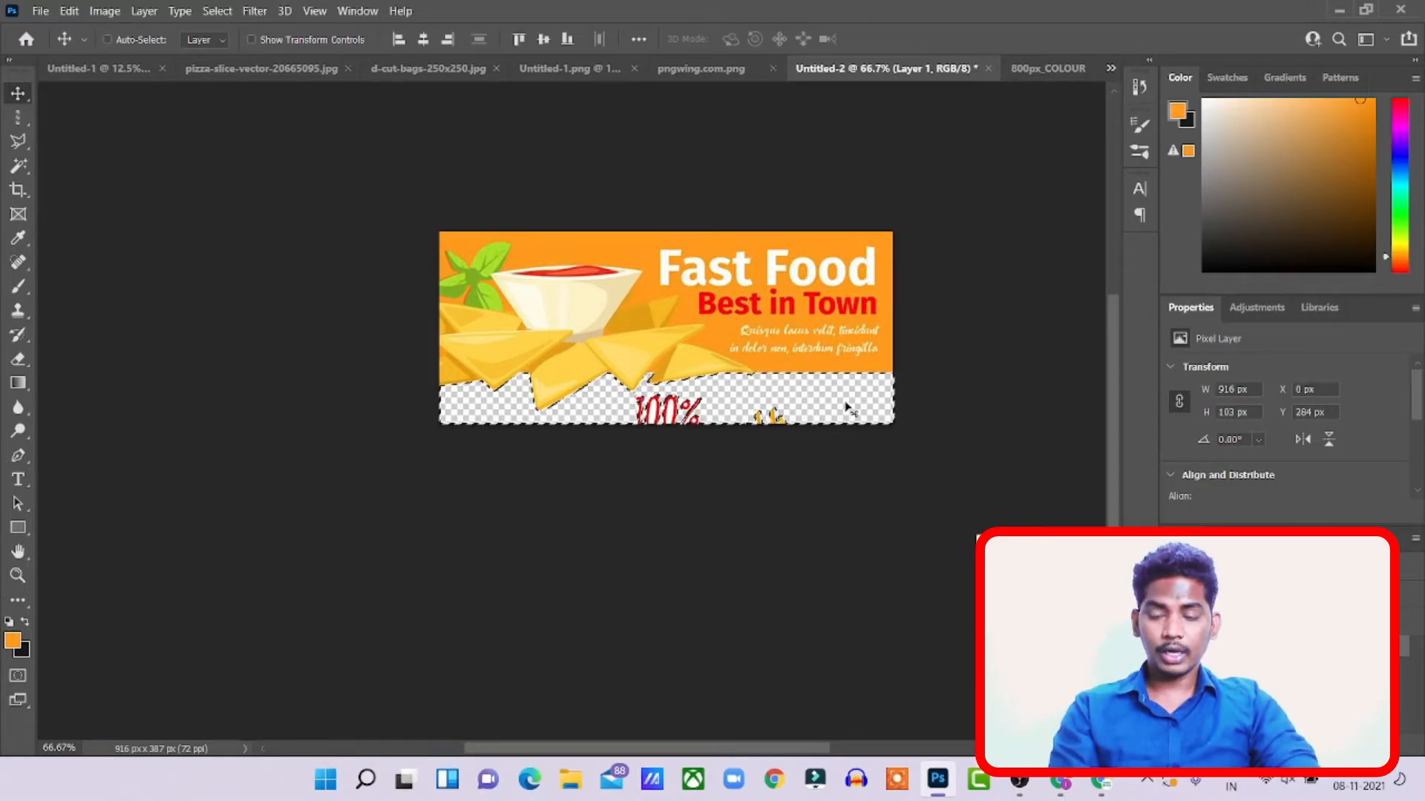
{"action": "key", "text": "ctrl+z"}
{"action": "key", "text": "ctrl+z"}
{"action": "key", "text": "ctrl+z"}
{"action": "key", "text": "ctrl+z"}
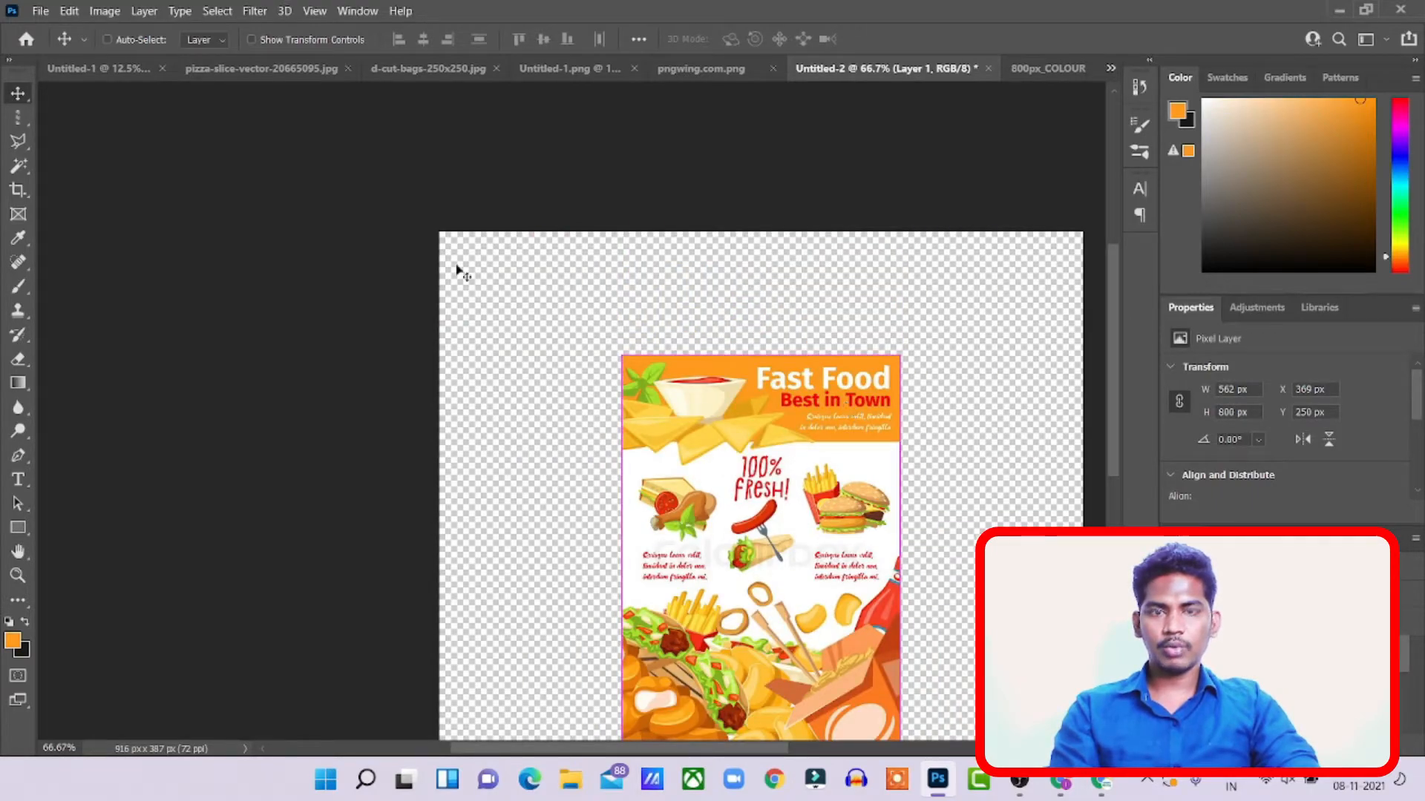
- Scale the Fast Food poster layer to 163.11% so it fills the canvas height, and centre it horizontally
{"action": "key", "text": "ctrl+t"}
{"action": "left_click_drag", "start_coordinate": [731, 451], "coordinate": [564, 343]}
{"action": "left_click_drag", "start_coordinate": [717, 629], "coordinate": [861, 679]}
{"action": "scroll", "coordinate": [791, 584], "scroll_direction": "down", "scroll_amount": 5}
{"action": "left_click_drag", "start_coordinate": [797, 534], "coordinate": [899, 669]}
{"action": "scroll", "coordinate": [899, 670], "scroll_direction": "up", "scroll_amount": 1}
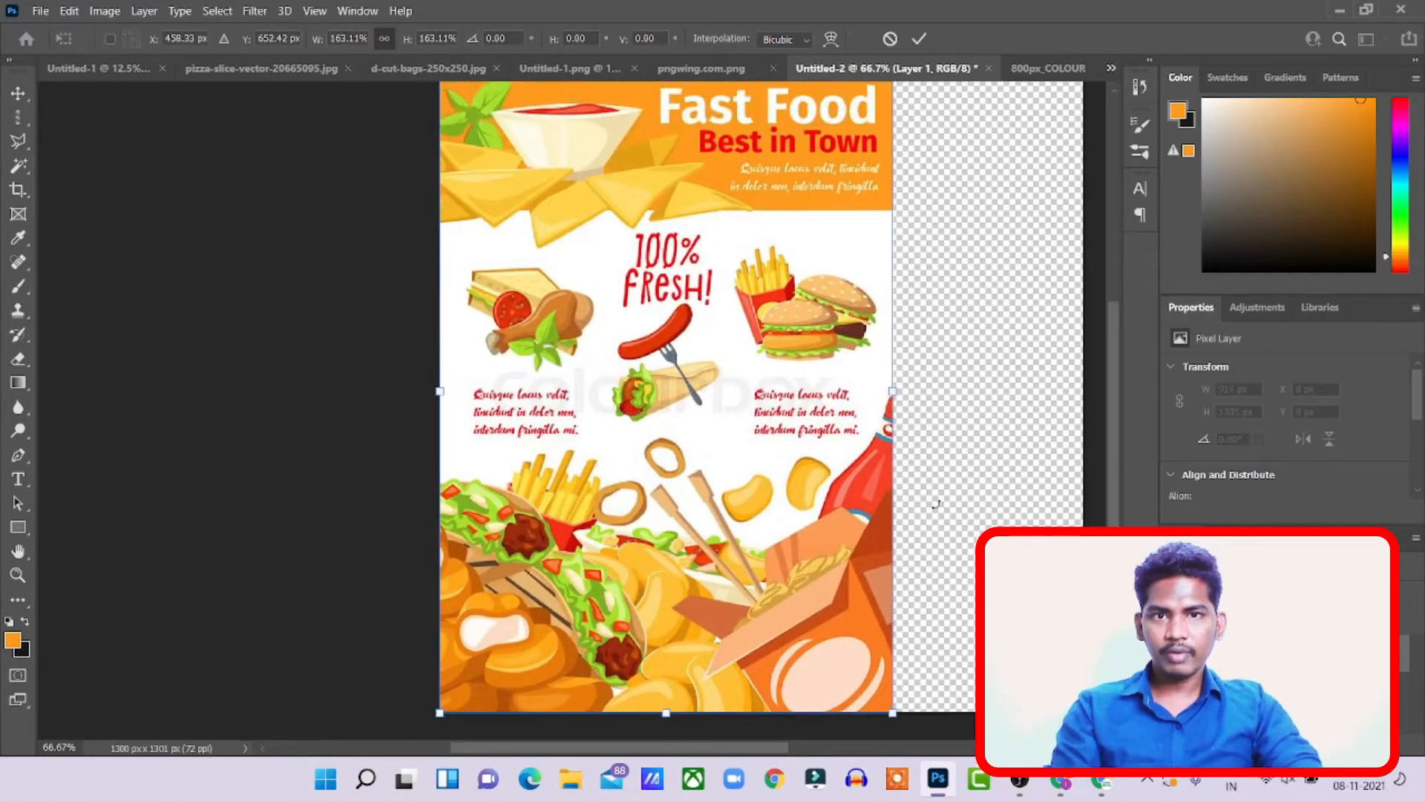
{"action": "left_click_drag", "start_coordinate": [757, 368], "coordinate": [851, 369]}
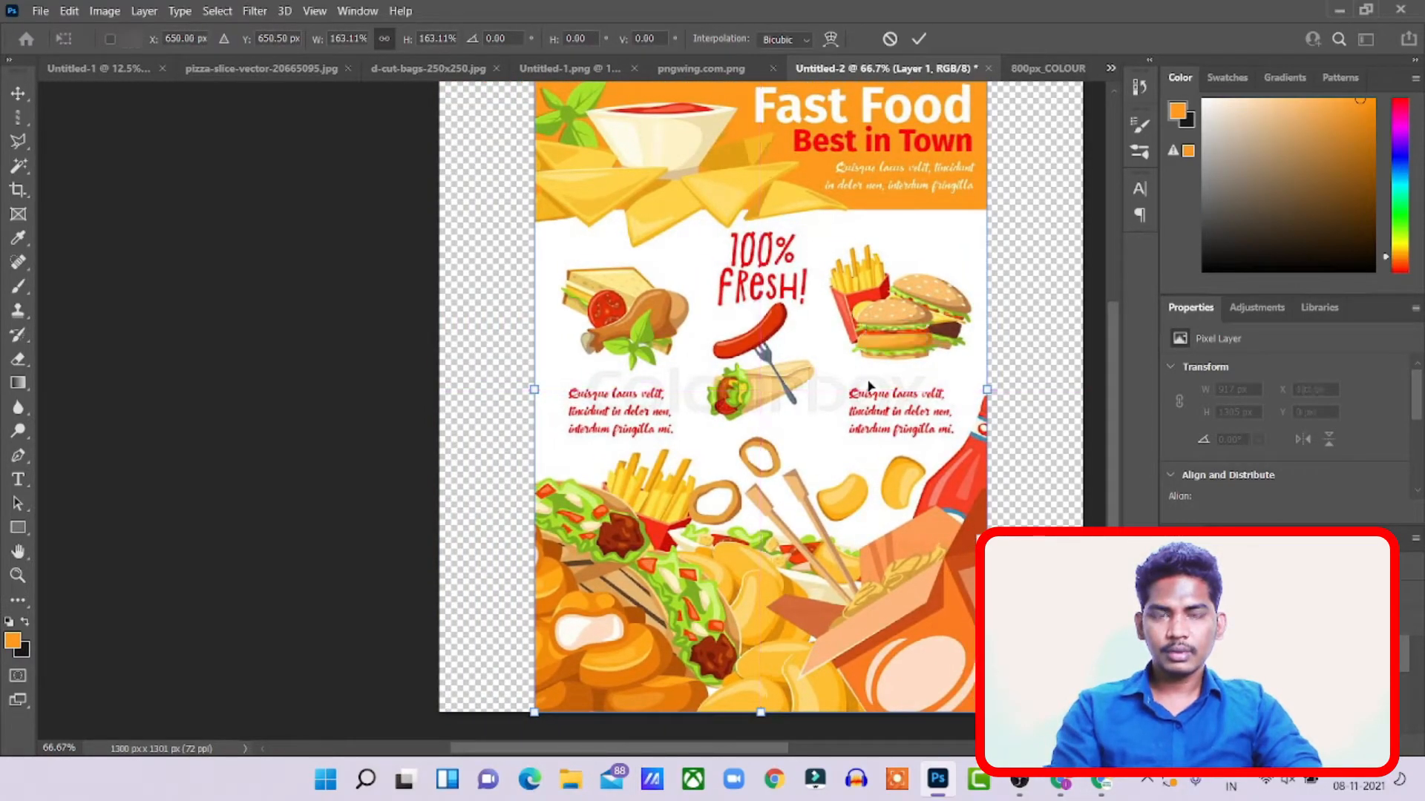
{"action": "scroll", "coordinate": [733, 432], "scroll_direction": "up", "scroll_amount": 1}
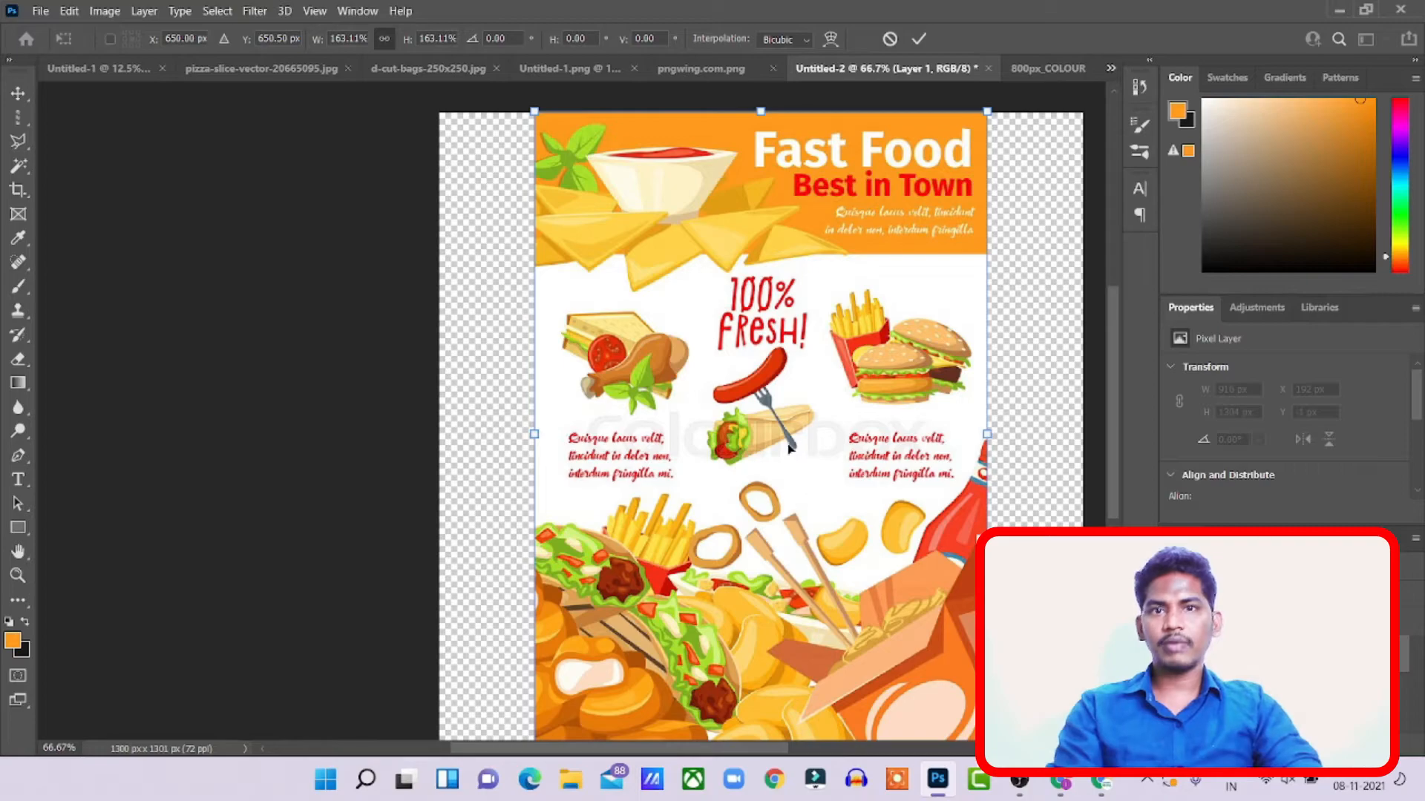
{"action": "left_click", "coordinate": [18, 94]}
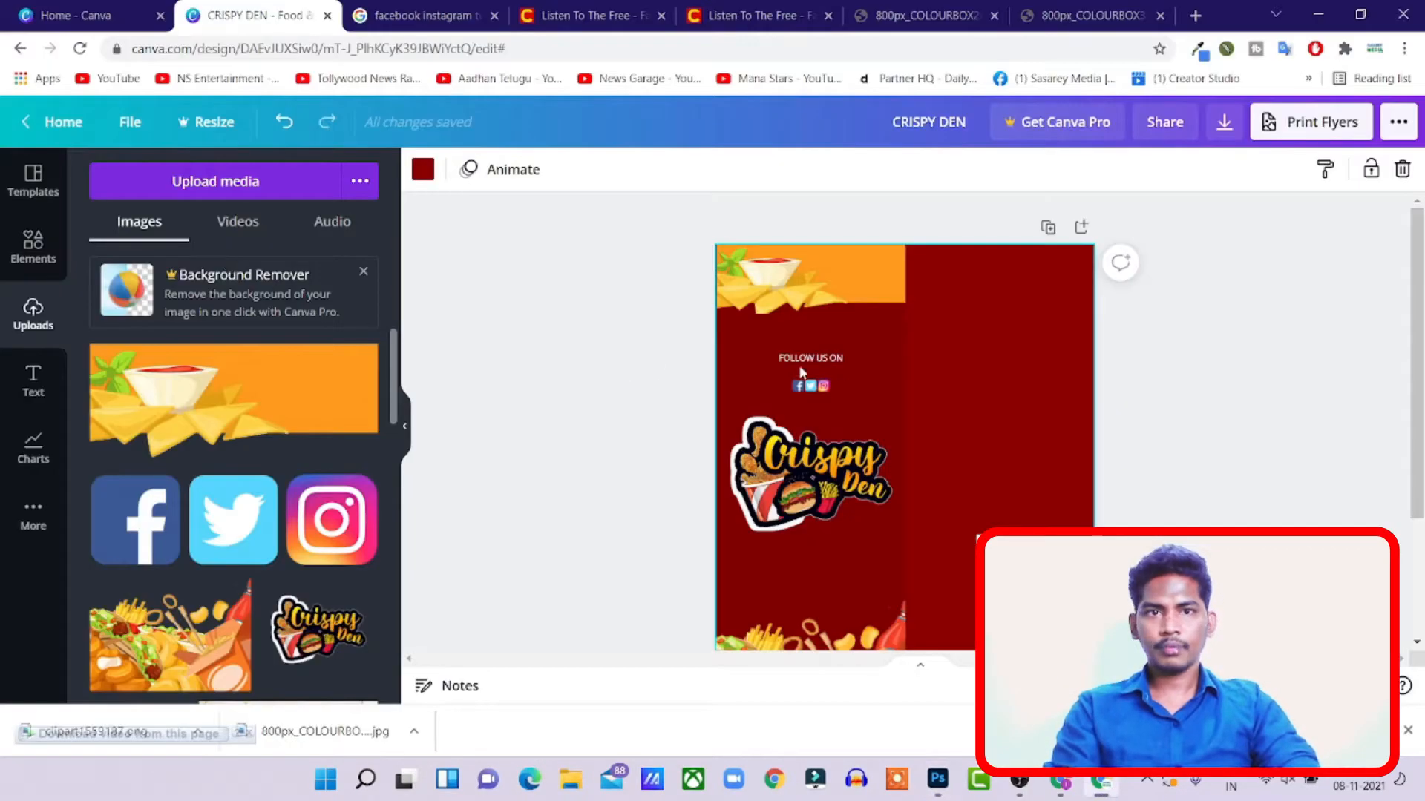
- Switch to the flyer in Canva and move the Crispy Den logo slightly further down the left column
{"action": "scroll", "coordinate": [806, 486], "scroll_direction": "down", "scroll_amount": 3}
{"action": "mouse_move", "coordinate": [801, 309]}
{"action": "left_mouse_down"}
{"action": "mouse_move", "coordinate": [795, 289]}
{"action": "mouse_move", "coordinate": [793, 311]}
{"action": "left_mouse_up"}
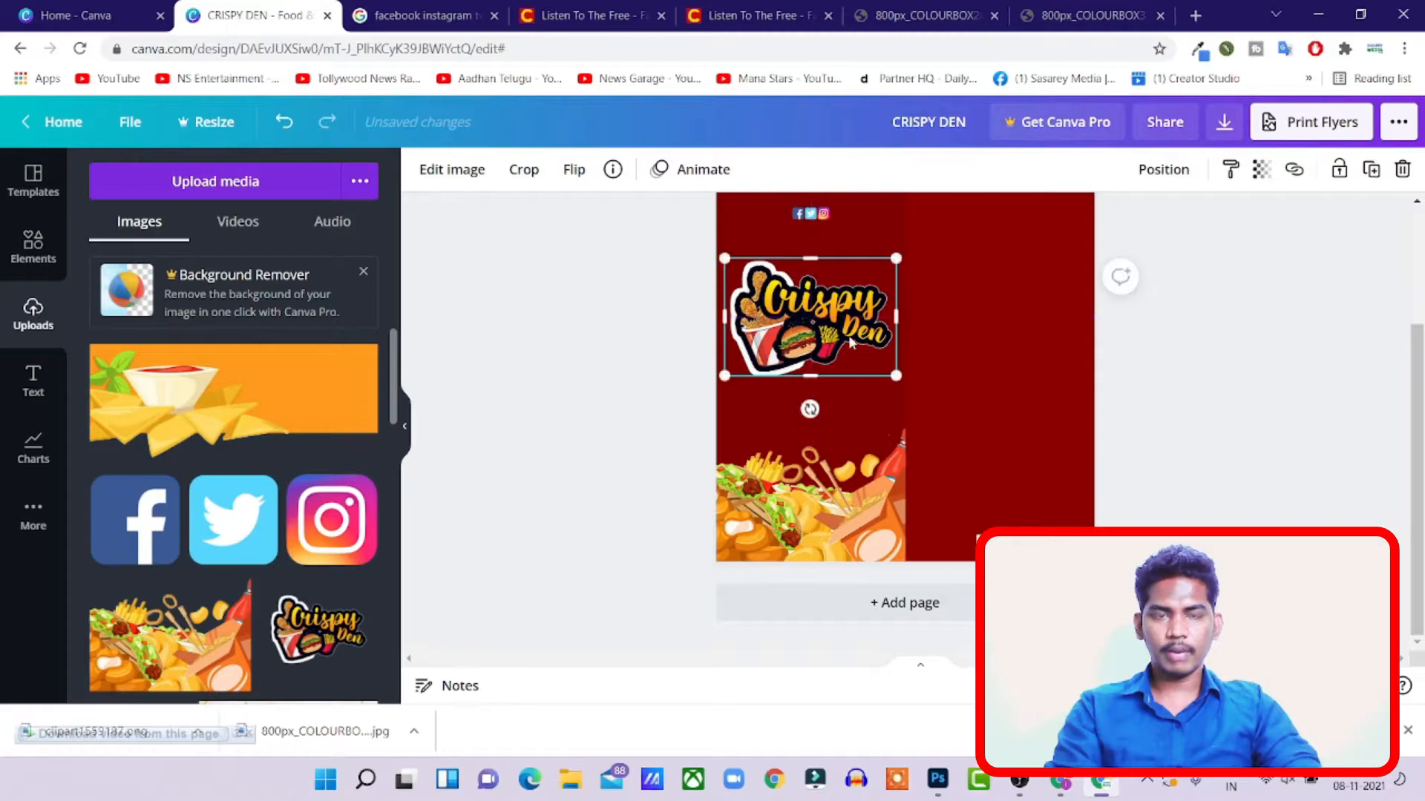
{"action": "scroll", "coordinate": [823, 393], "scroll_direction": "up", "scroll_amount": 3}
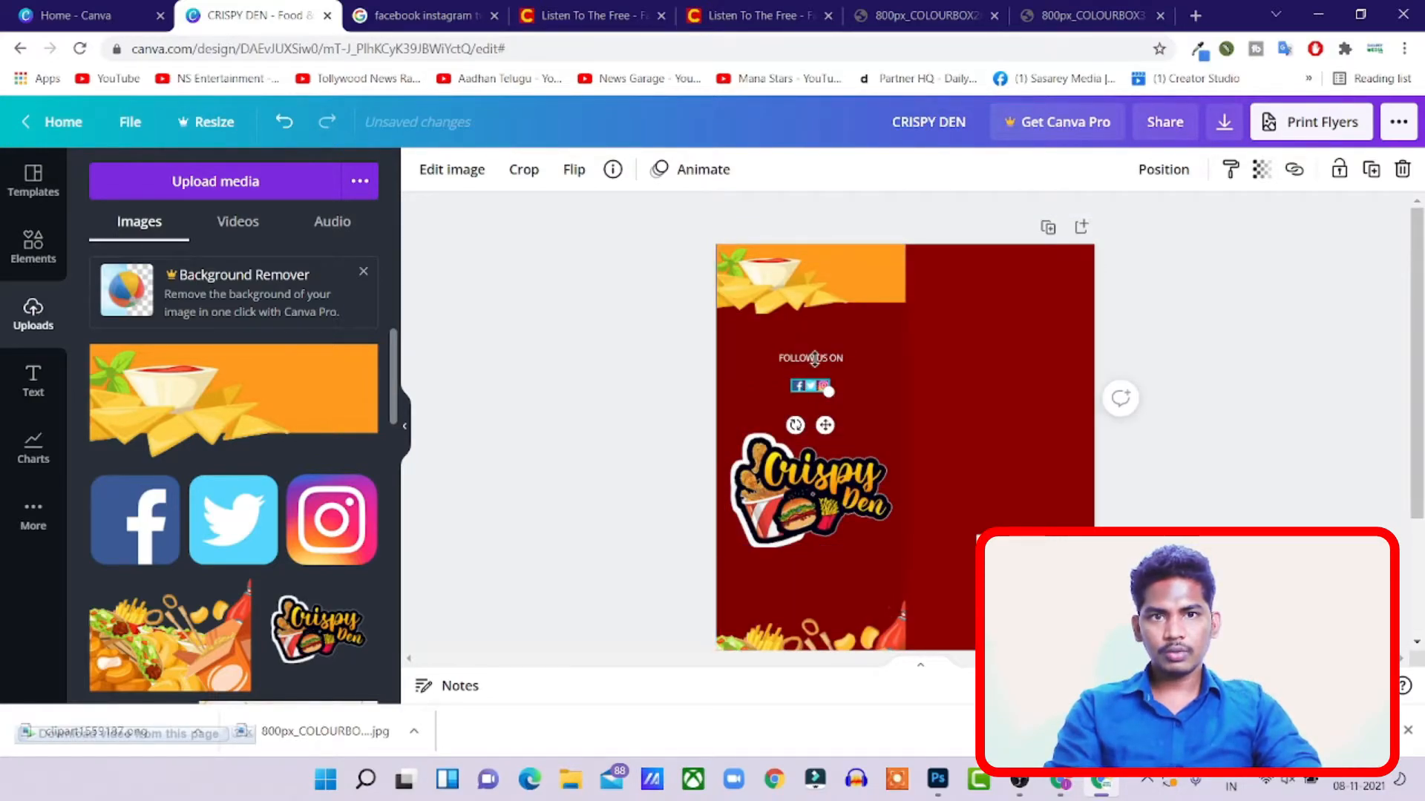
- Move the FOLLOW US ON text and then the social icons up closer to the nacho banner
{"action": "left_click", "coordinate": [814, 357]}
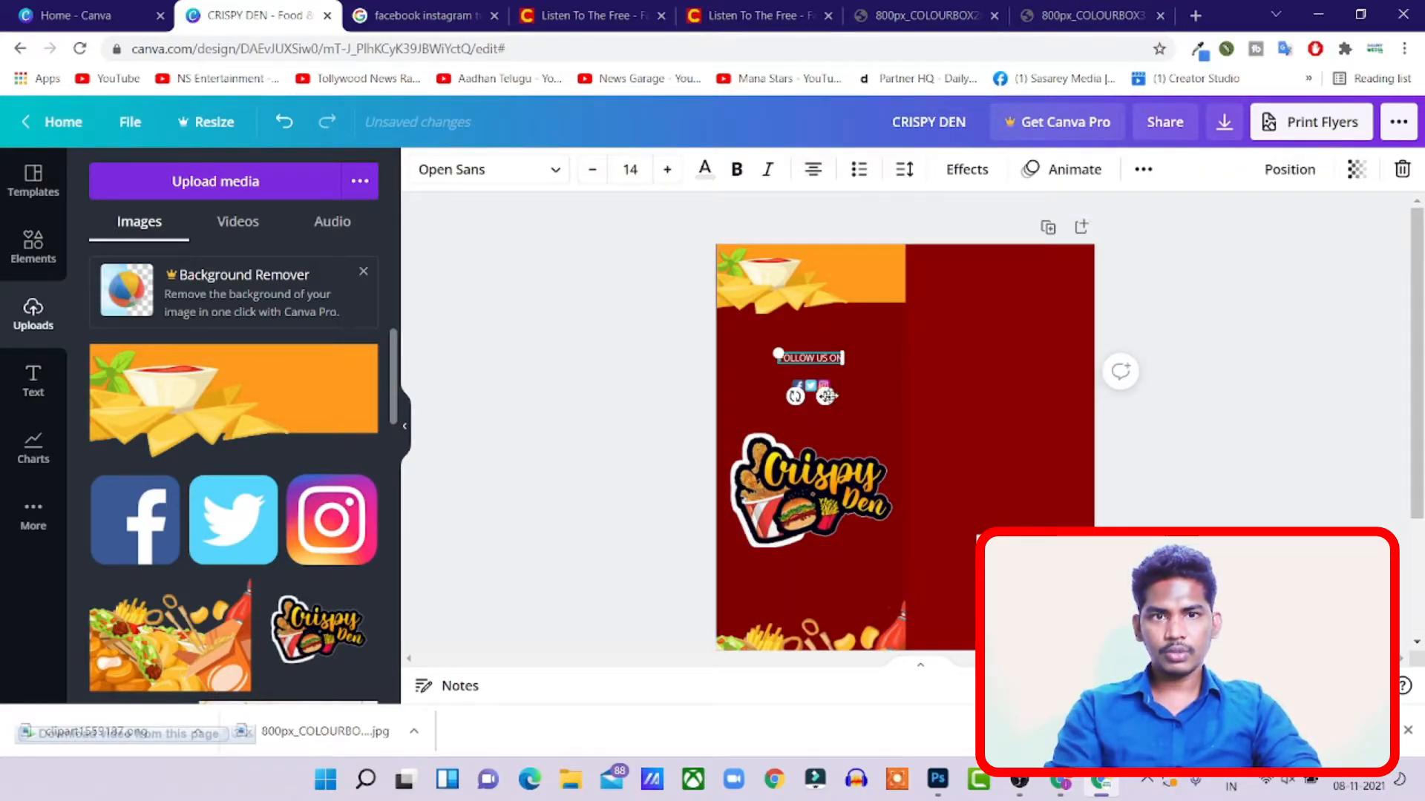
{"action": "left_click_drag", "start_coordinate": [826, 395], "coordinate": [826, 371]}
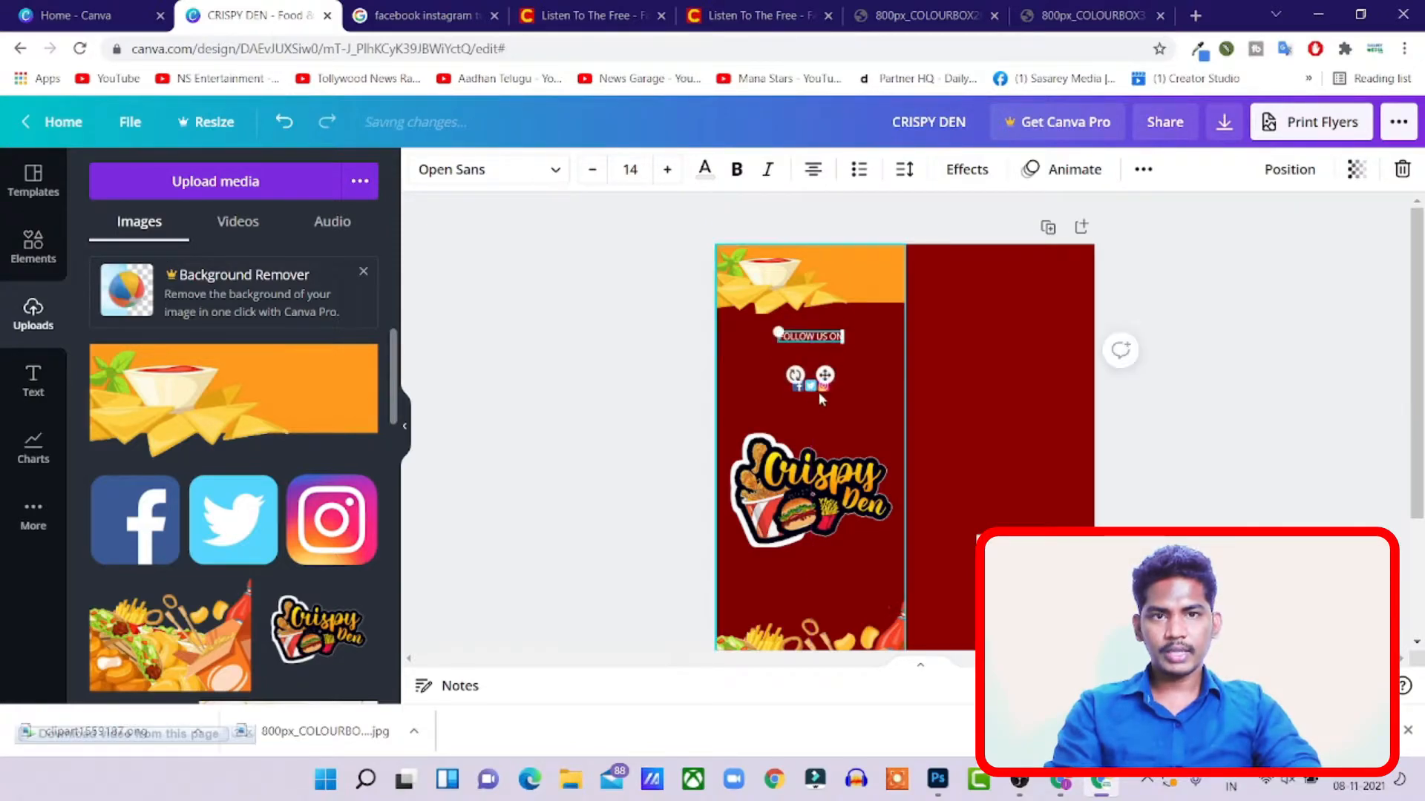
{"action": "left_click", "coordinate": [822, 399]}
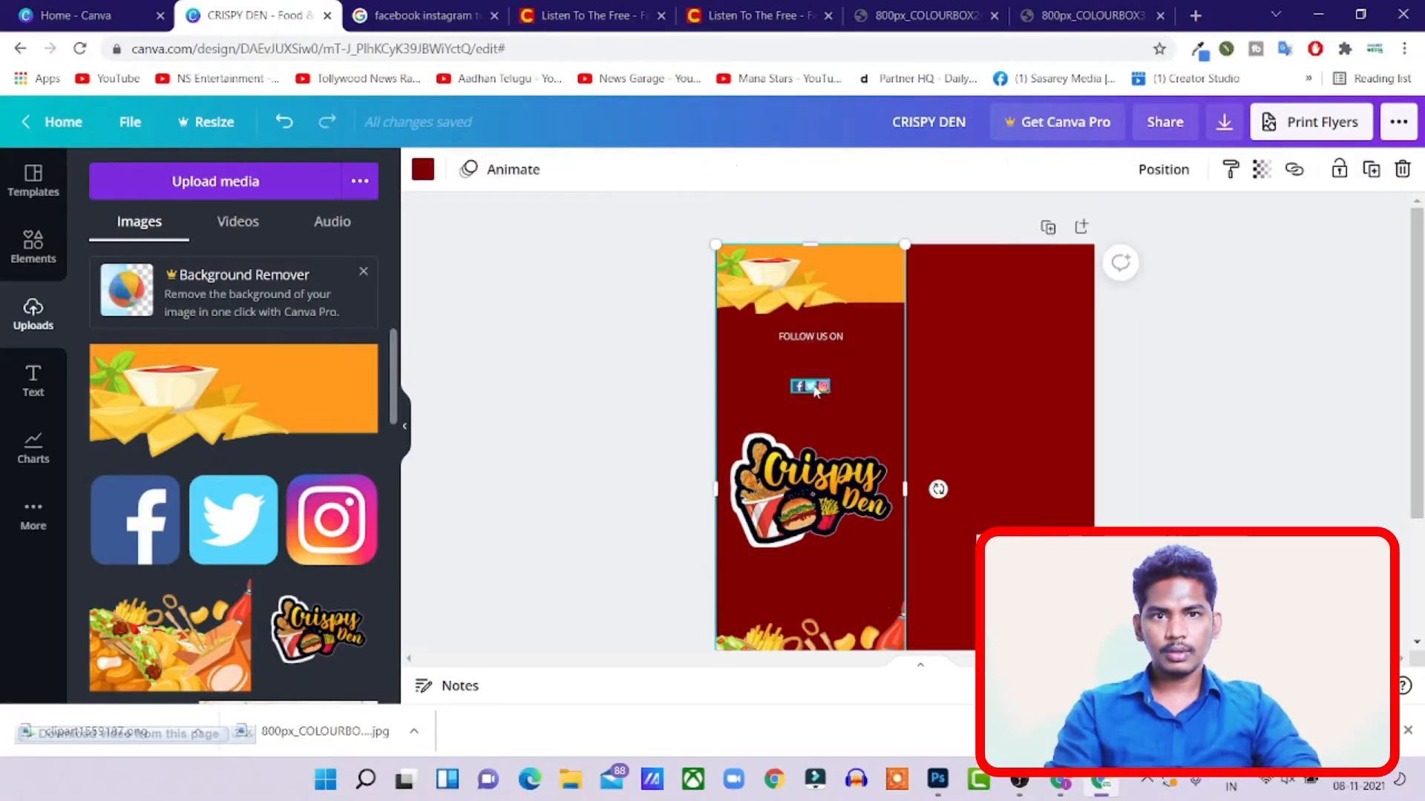
{"action": "left_click", "coordinate": [818, 386]}
{"action": "left_click_drag", "start_coordinate": [825, 424], "coordinate": [825, 392]}
{"action": "left_click", "coordinate": [1045, 380]}
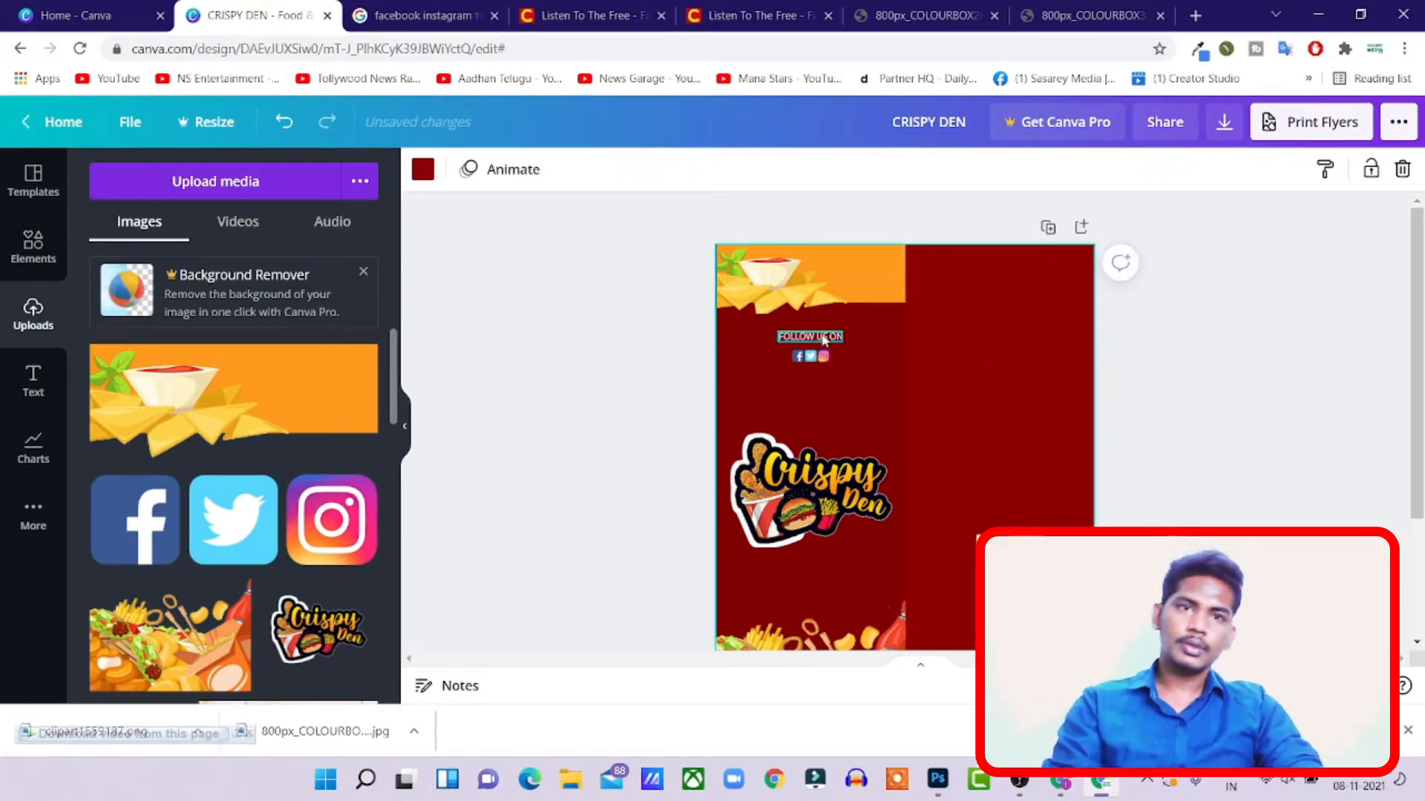
- Nudge the FOLLOW US ON text and the social icons upward by equal amounts so they sit just beneath the nacho banner
{"action": "left_click", "coordinate": [826, 336]}
{"action": "key", "text": "Up"}
{"action": "key", "text": "Up"}
{"action": "key", "text": "Up"}
{"action": "key", "text": "Up"}
{"action": "key", "text": "Up"}
{"action": "key", "text": "Up"}
{"action": "key", "text": "Up"}
{"action": "key", "text": "Up"}
{"action": "key", "text": "Up"}
{"action": "key", "text": "Up"}
{"action": "key", "text": "Up"}
{"action": "key", "text": "Up"}
{"action": "key", "text": "Up"}
{"action": "key", "text": "Up"}
{"action": "key", "text": "Up"}
{"action": "key", "text": "Up"}
{"action": "key", "text": "Up"}
{"action": "key", "text": "Up"}
{"action": "key", "text": "Up"}
{"action": "key", "text": "Up"}
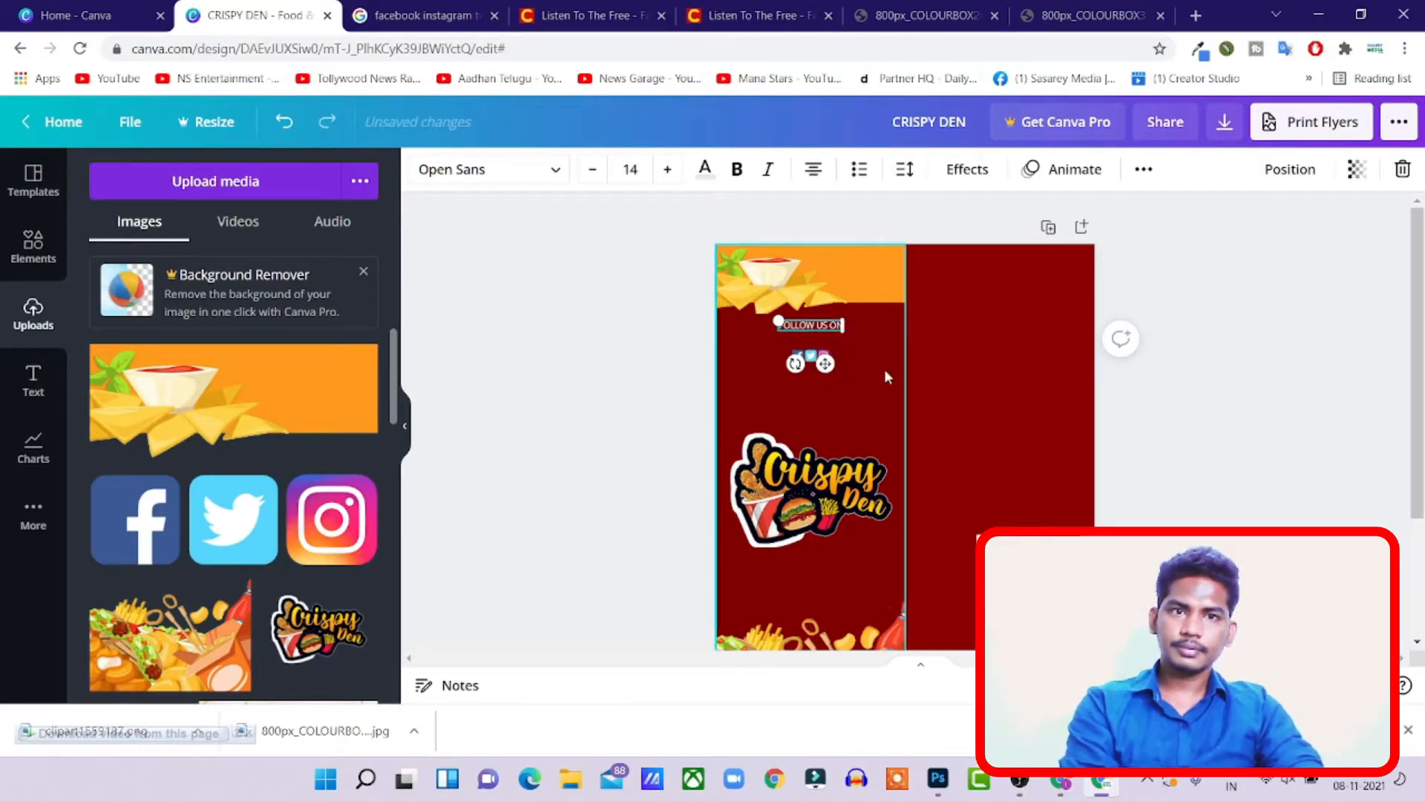
{"action": "left_click", "coordinate": [875, 375]}
{"action": "left_click", "coordinate": [823, 358]}
{"action": "key", "text": "Up"}
{"action": "key", "text": "Up"}
{"action": "key", "text": "Up"}
{"action": "key", "text": "Up"}
{"action": "key", "text": "Up"}
{"action": "key", "text": "Up"}
{"action": "key", "text": "Up"}
{"action": "key", "text": "Up"}
{"action": "key", "text": "Up"}
{"action": "key", "text": "Up"}
{"action": "key", "text": "Up"}
{"action": "key", "text": "Up"}
{"action": "key", "text": "Up"}
{"action": "key", "text": "Up"}
{"action": "key", "text": "Up"}
{"action": "key", "text": "Up"}
{"action": "key", "text": "Up"}
{"action": "key", "text": "Up"}
{"action": "key", "text": "Up"}
{"action": "key", "text": "Up"}
{"action": "left_click", "coordinate": [991, 379]}
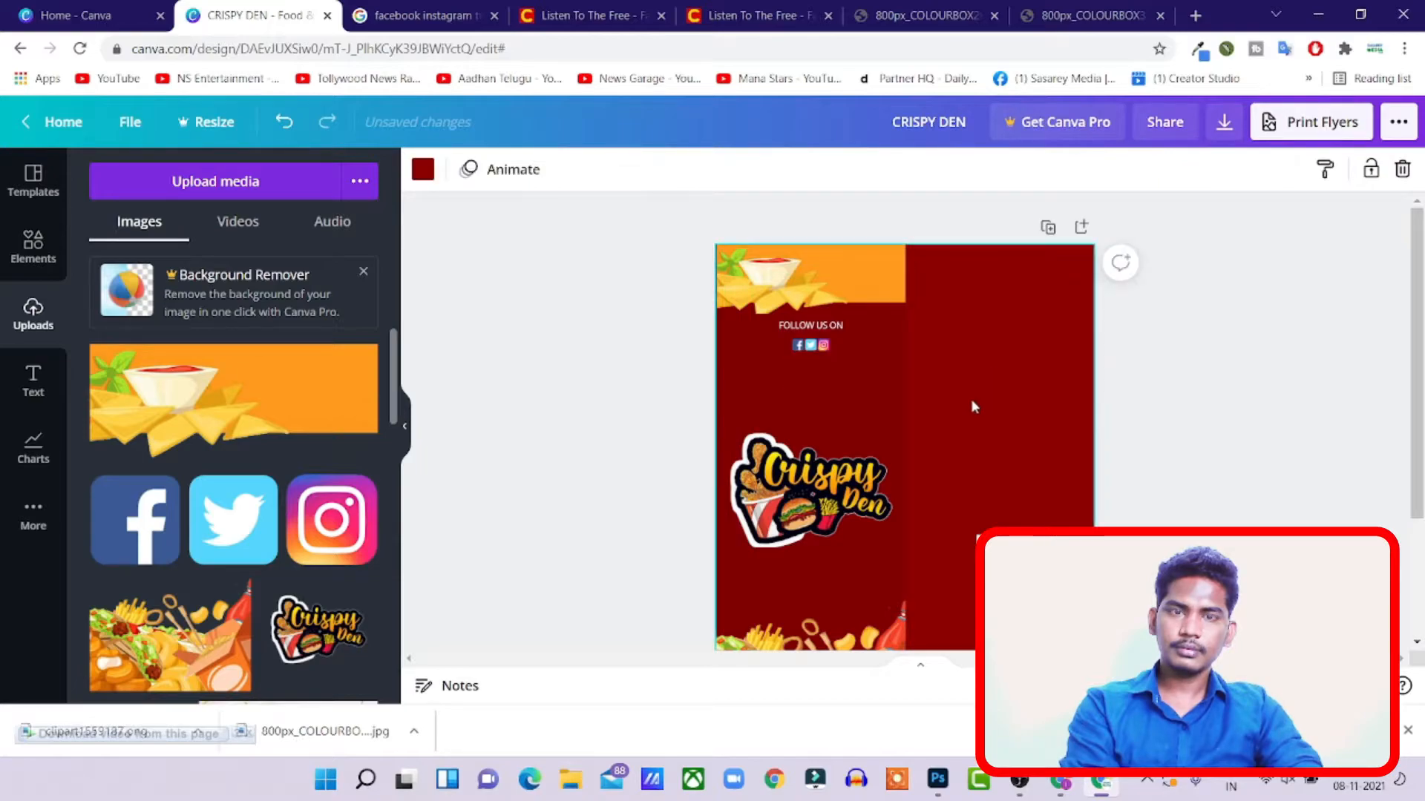
- Move the Crispy Den logo down so it sits just above the food illustration at the foot of the left column
{"action": "scroll", "coordinate": [847, 392], "scroll_direction": "down", "scroll_amount": 3}
{"action": "scroll", "coordinate": [849, 393], "scroll_direction": "up", "scroll_amount": 3}
{"action": "scroll", "coordinate": [850, 401], "scroll_direction": "down", "scroll_amount": 1}
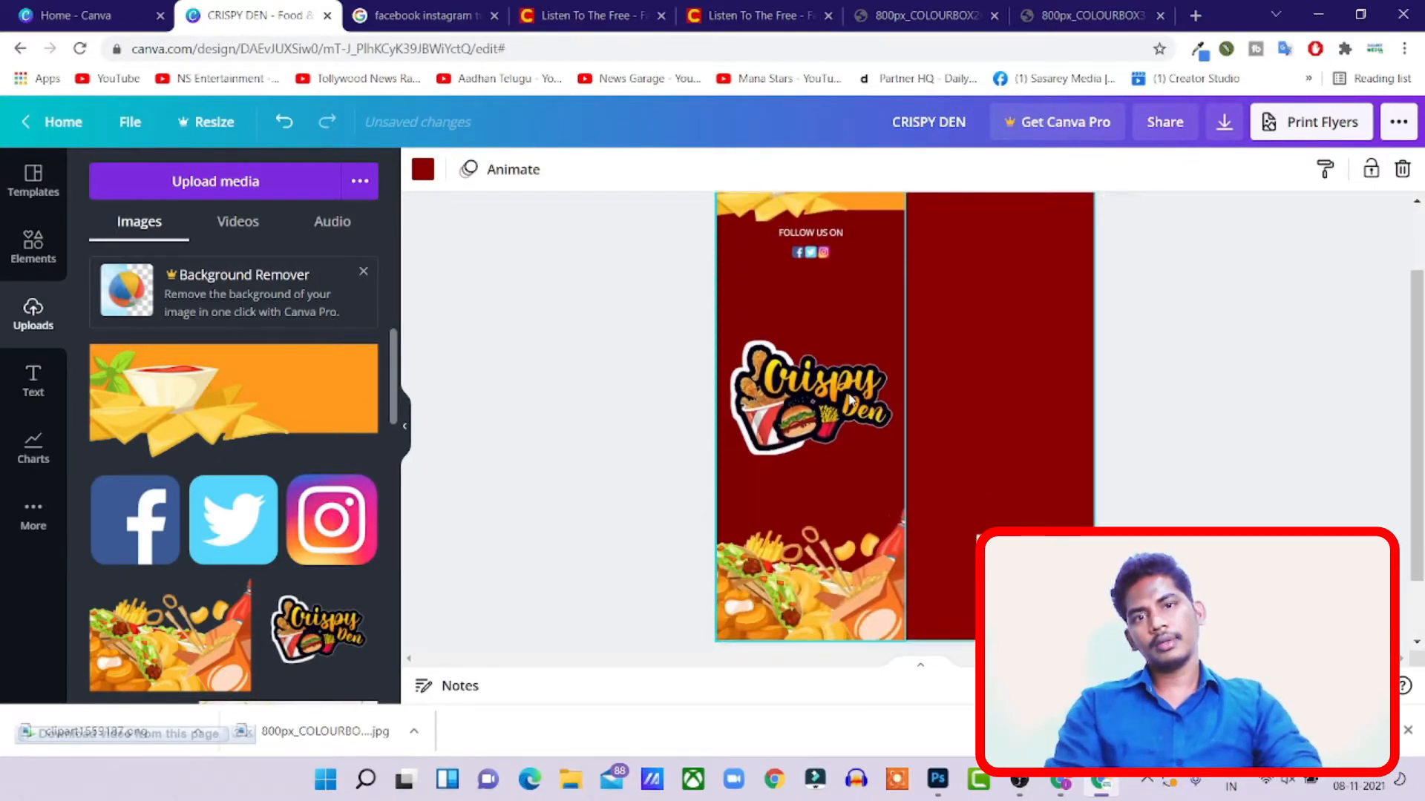
{"action": "left_click", "coordinate": [851, 402]}
{"action": "left_click_drag", "start_coordinate": [805, 402], "coordinate": [806, 461]}
{"action": "left_click", "coordinate": [918, 357]}
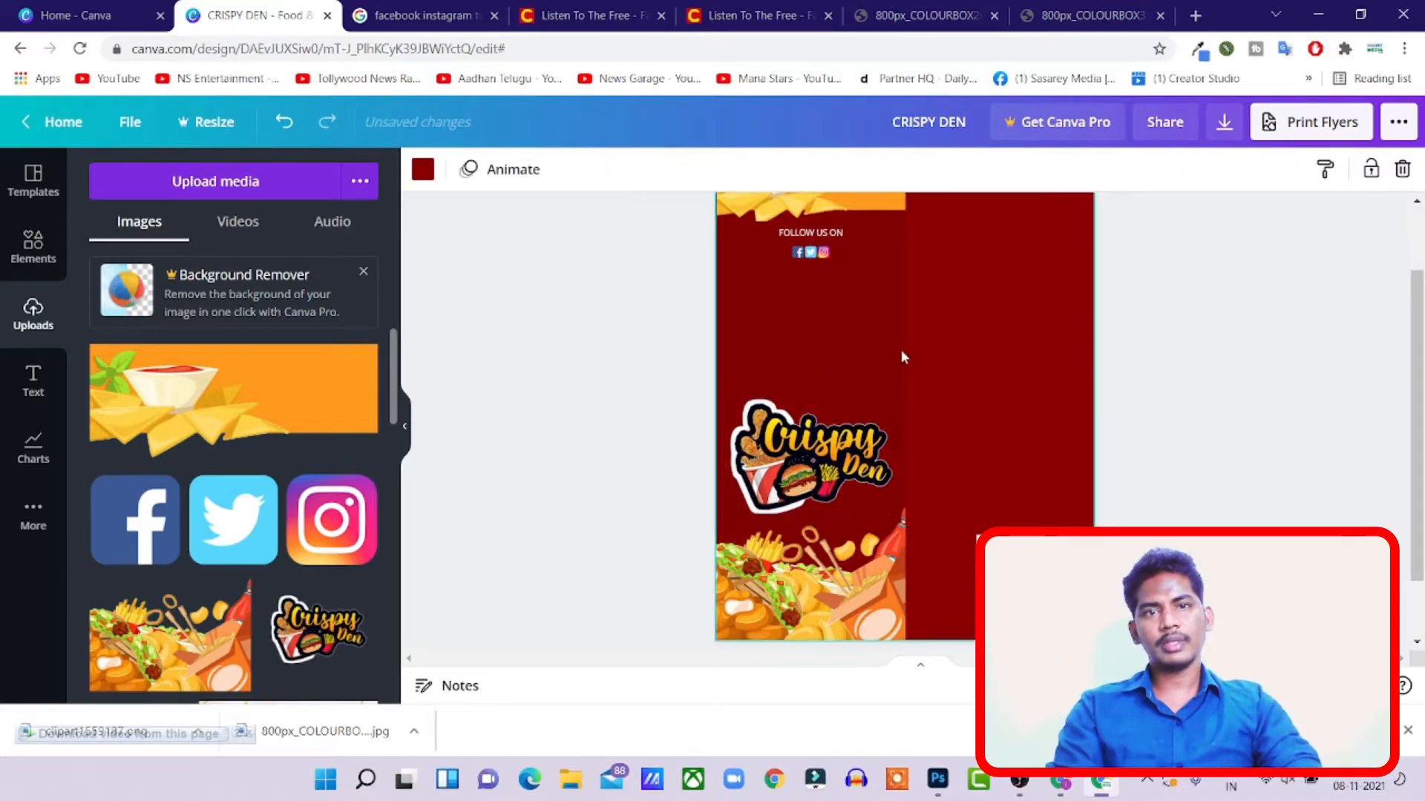
{"action": "scroll", "coordinate": [871, 343], "scroll_direction": "up", "scroll_amount": 1}
{"action": "scroll", "coordinate": [873, 347], "scroll_direction": "down", "scroll_amount": 2}
{"action": "left_click", "coordinate": [873, 347]}
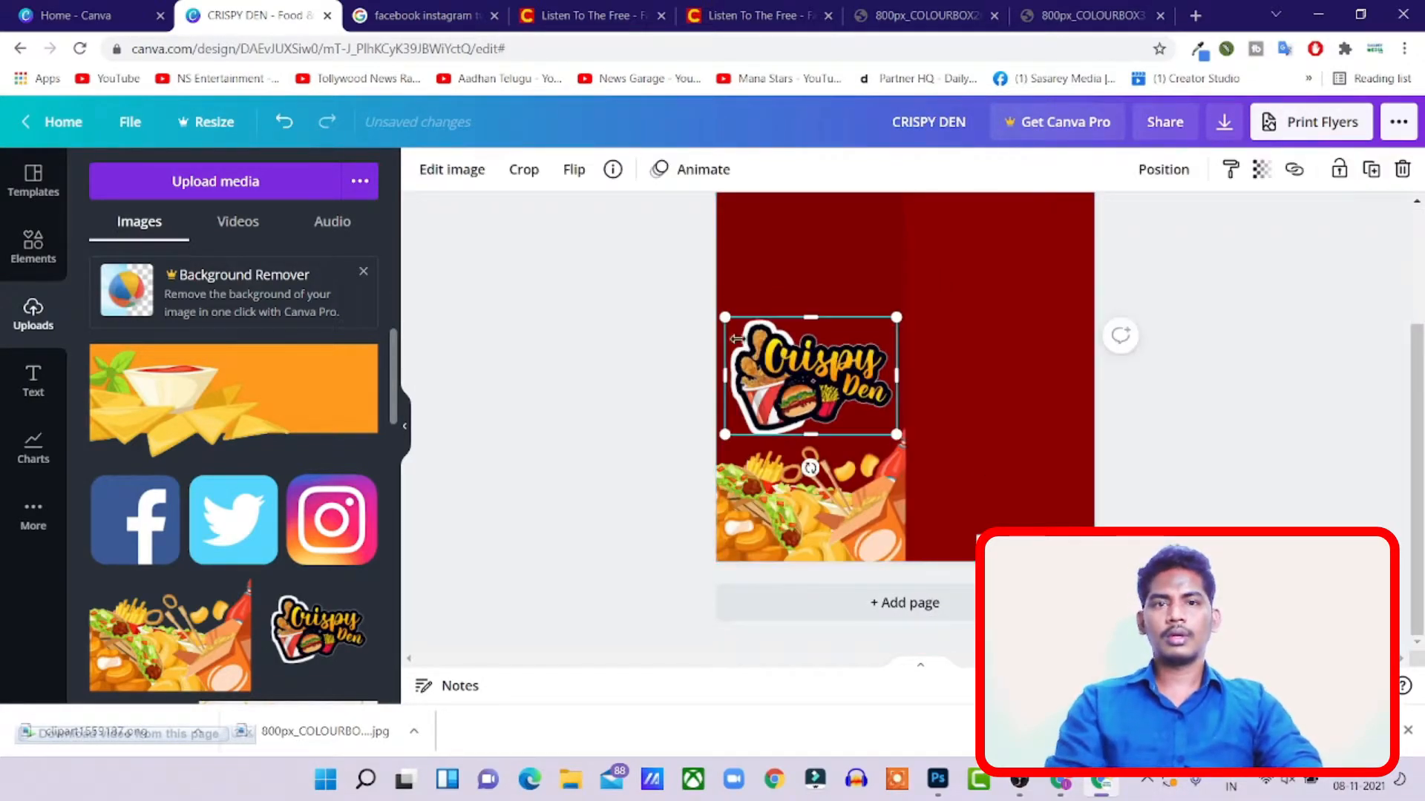
{"action": "left_click", "coordinate": [987, 317]}
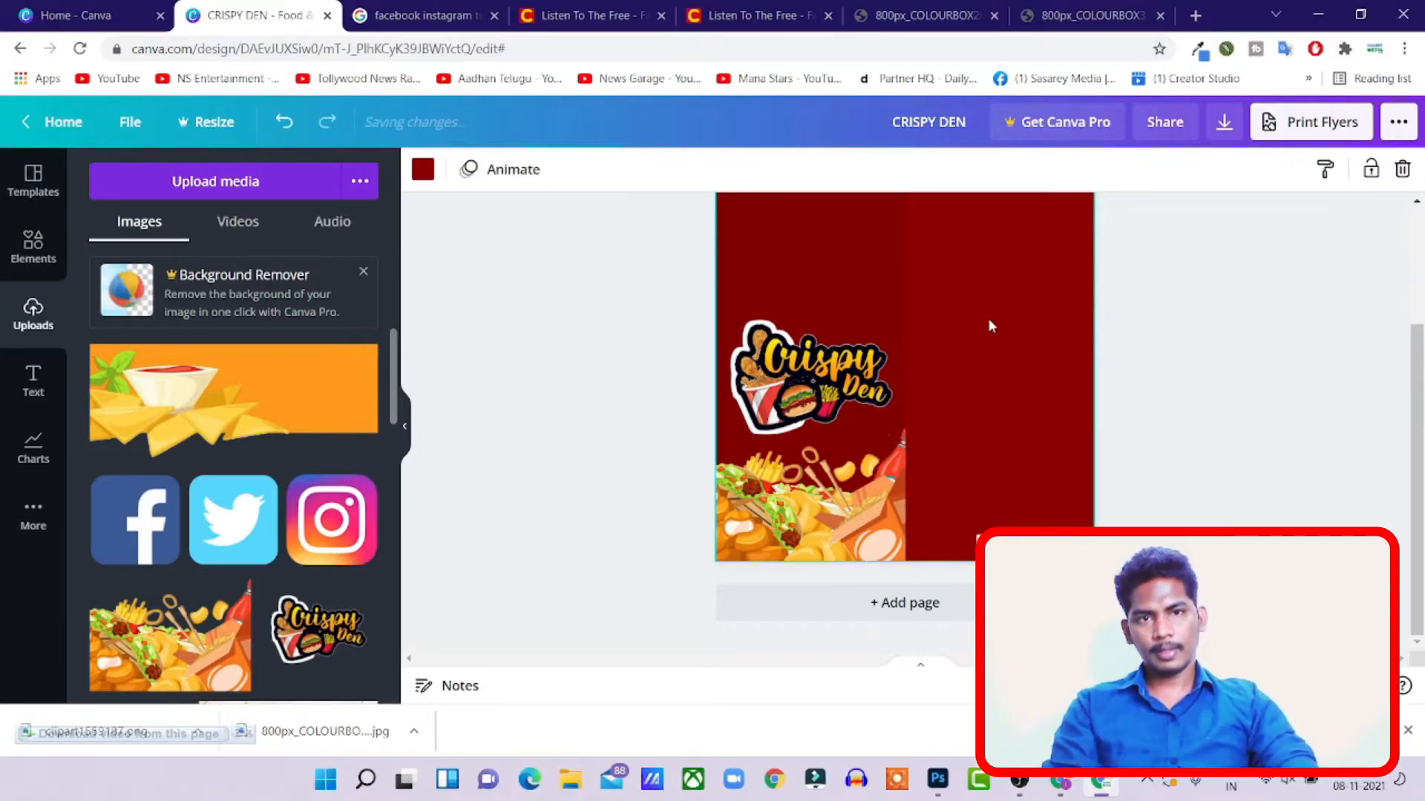
{"action": "scroll", "coordinate": [987, 319], "scroll_direction": "up", "scroll_amount": 1}
{"action": "key", "text": "alt+Tab"}
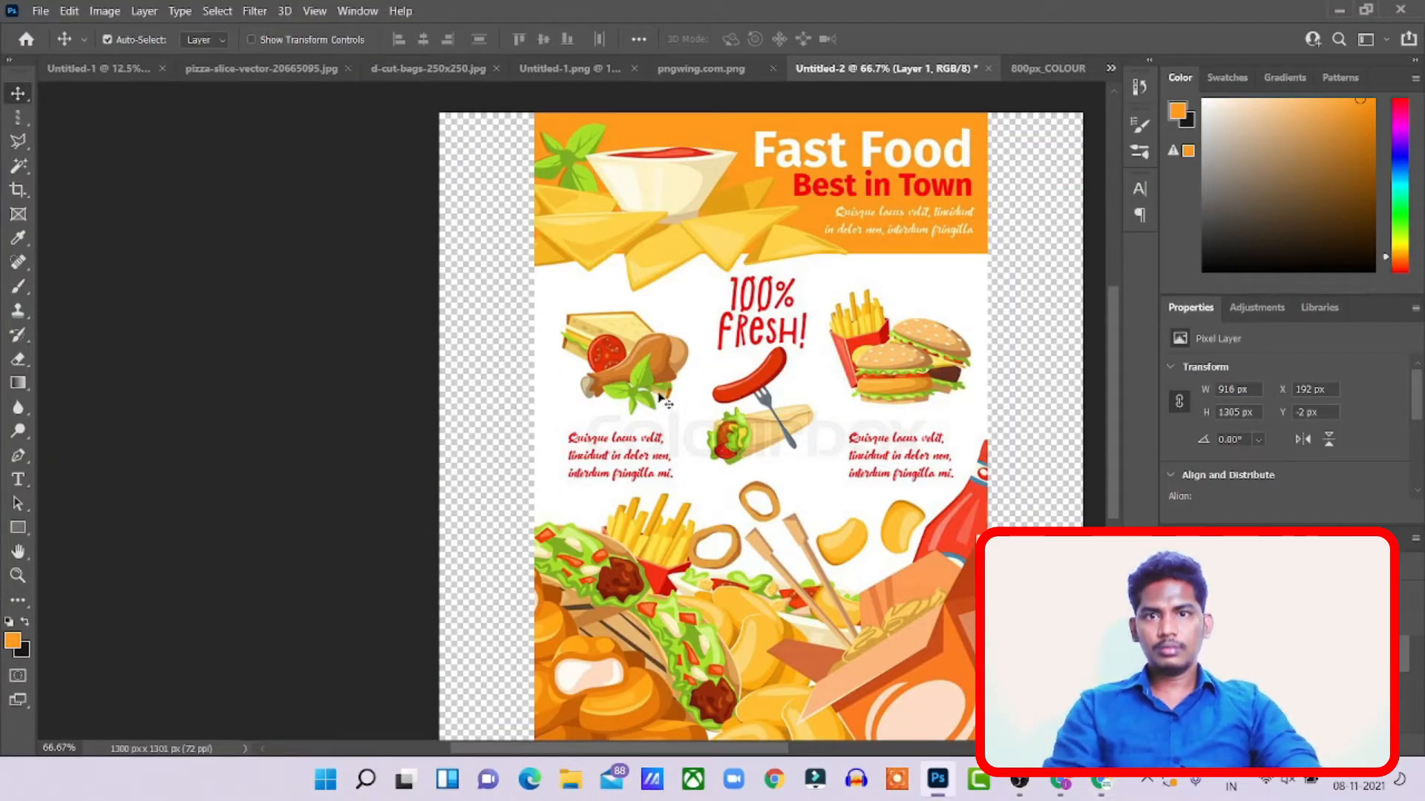
{"action": "key", "text": "alt+Tab"}
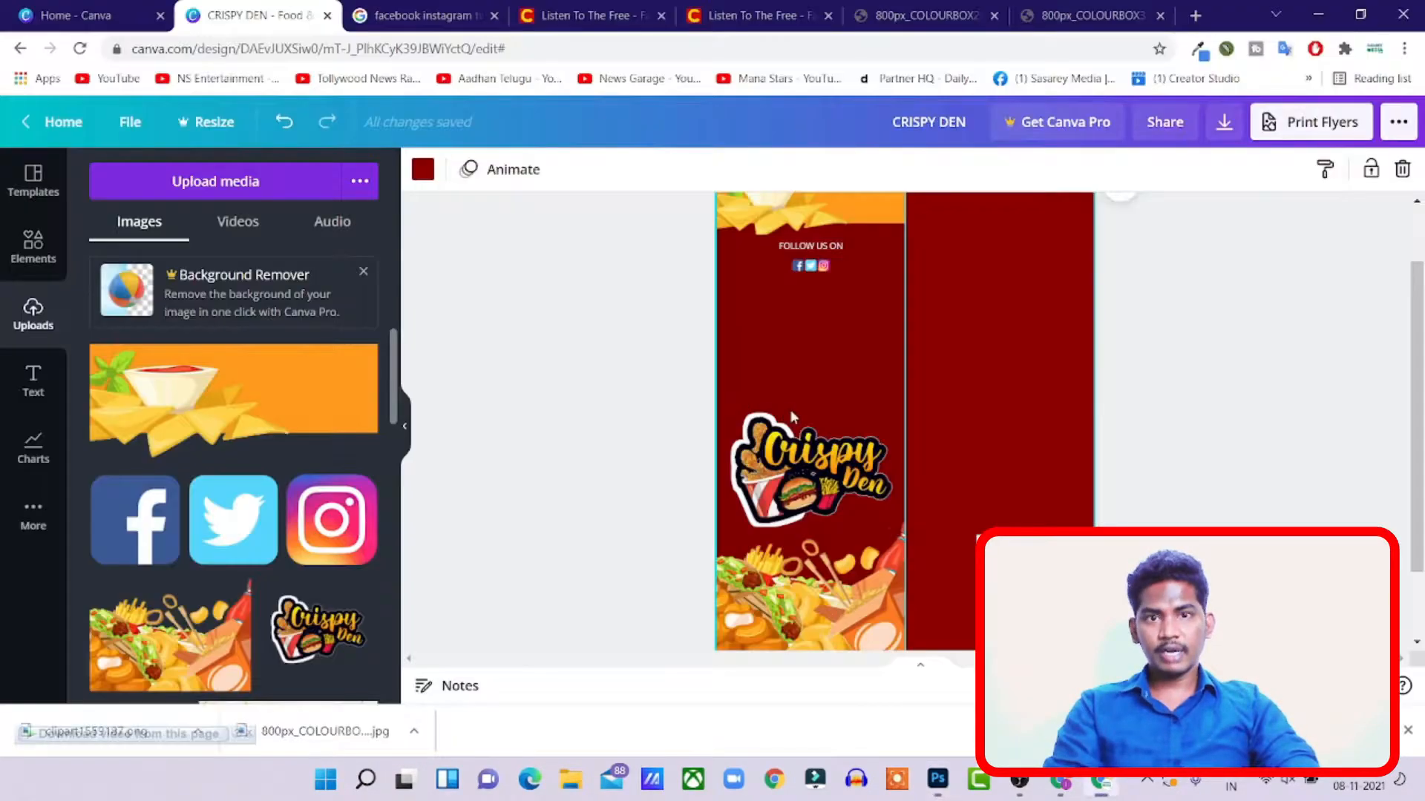
- Switch to Photoshop and crop the poster to its middle strip of sandwich, hot dog and burger illustrations, 916 × 450 px
{"action": "key", "text": "alt+Tab"}
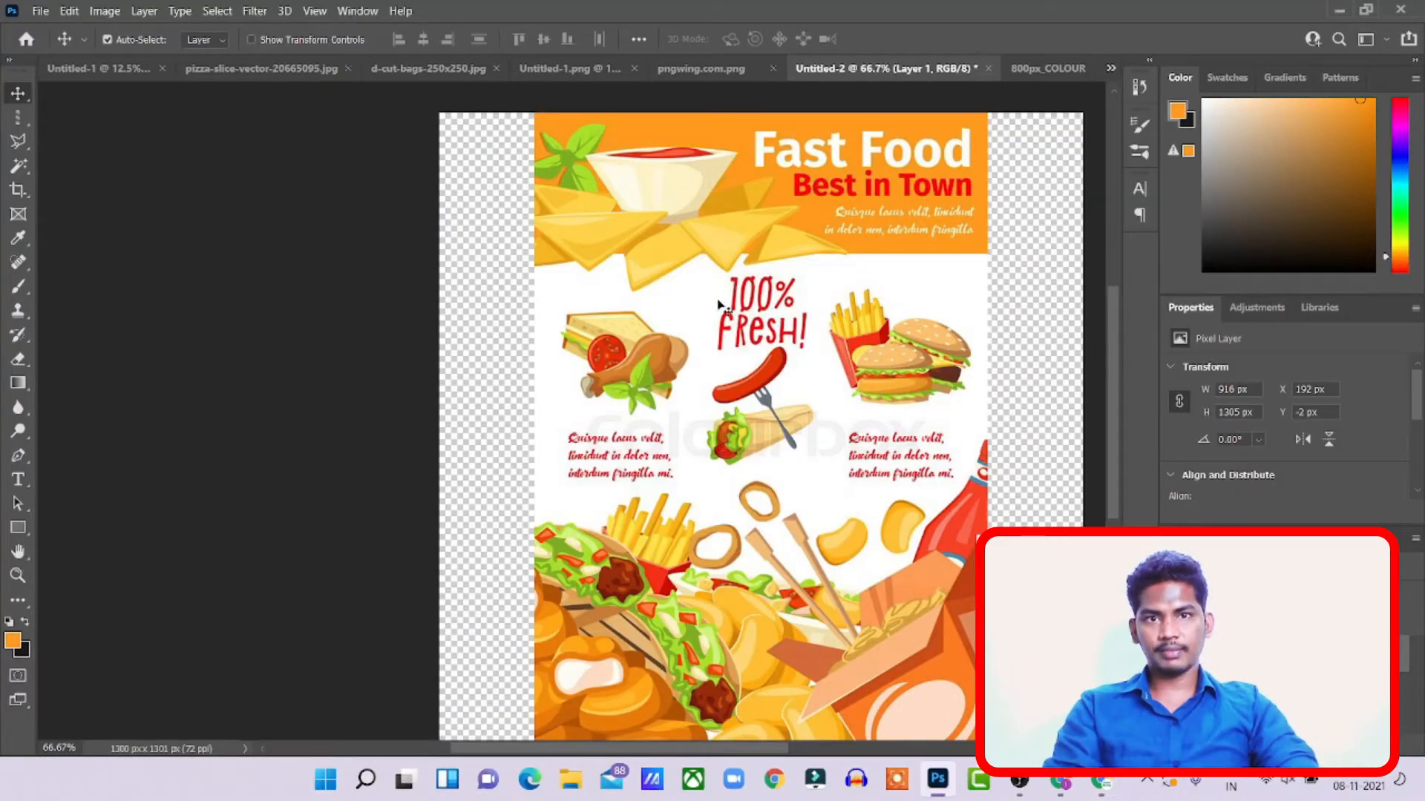
{"action": "left_click", "coordinate": [18, 190]}
{"action": "scroll", "coordinate": [761, 409], "scroll_direction": "down", "scroll_amount": 1}
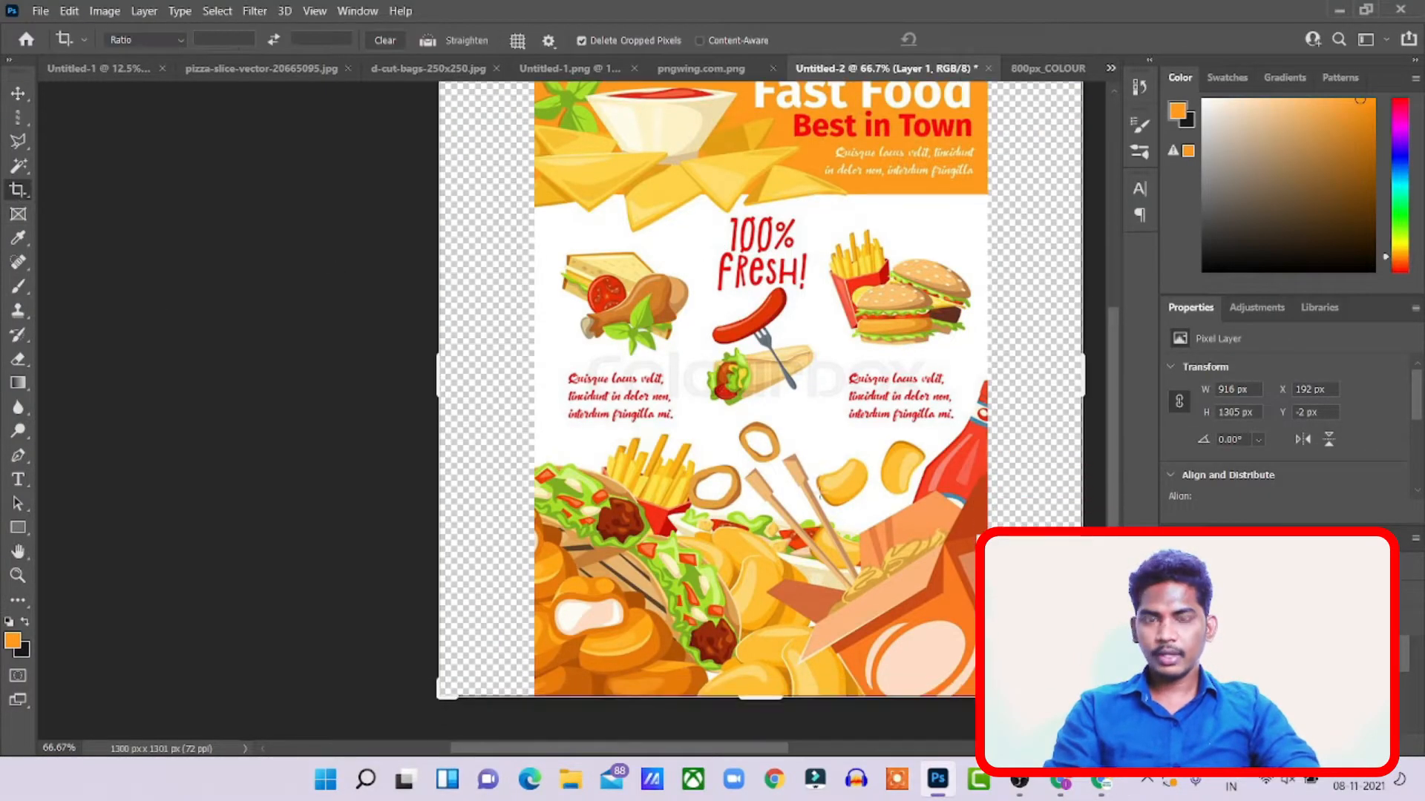
{"action": "left_click_drag", "start_coordinate": [764, 699], "coordinate": [786, 570]}
{"action": "left_click_drag", "start_coordinate": [767, 178], "coordinate": [788, 260]}
{"action": "left_click_drag", "start_coordinate": [445, 371], "coordinate": [487, 371]}
{"action": "left_click_drag", "start_coordinate": [1034, 369], "coordinate": [988, 371]}
{"action": "left_click", "coordinate": [18, 93]}
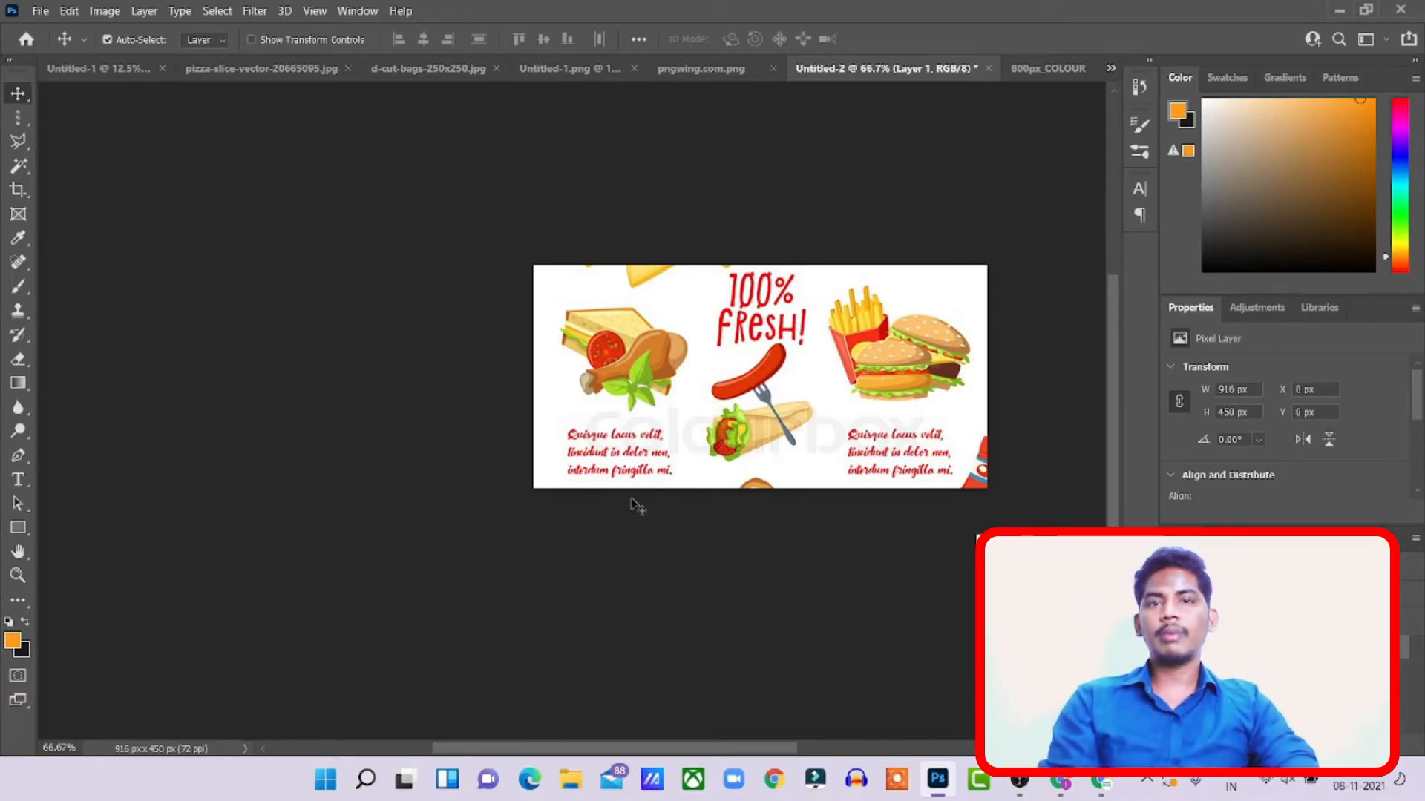
- Select the white background of the cropped food strip with the Magic Wand, delete it and clear the selection
{"action": "left_click", "coordinate": [19, 165]}
{"action": "left_click", "coordinate": [673, 308]}
{"action": "key", "text": "Delete"}
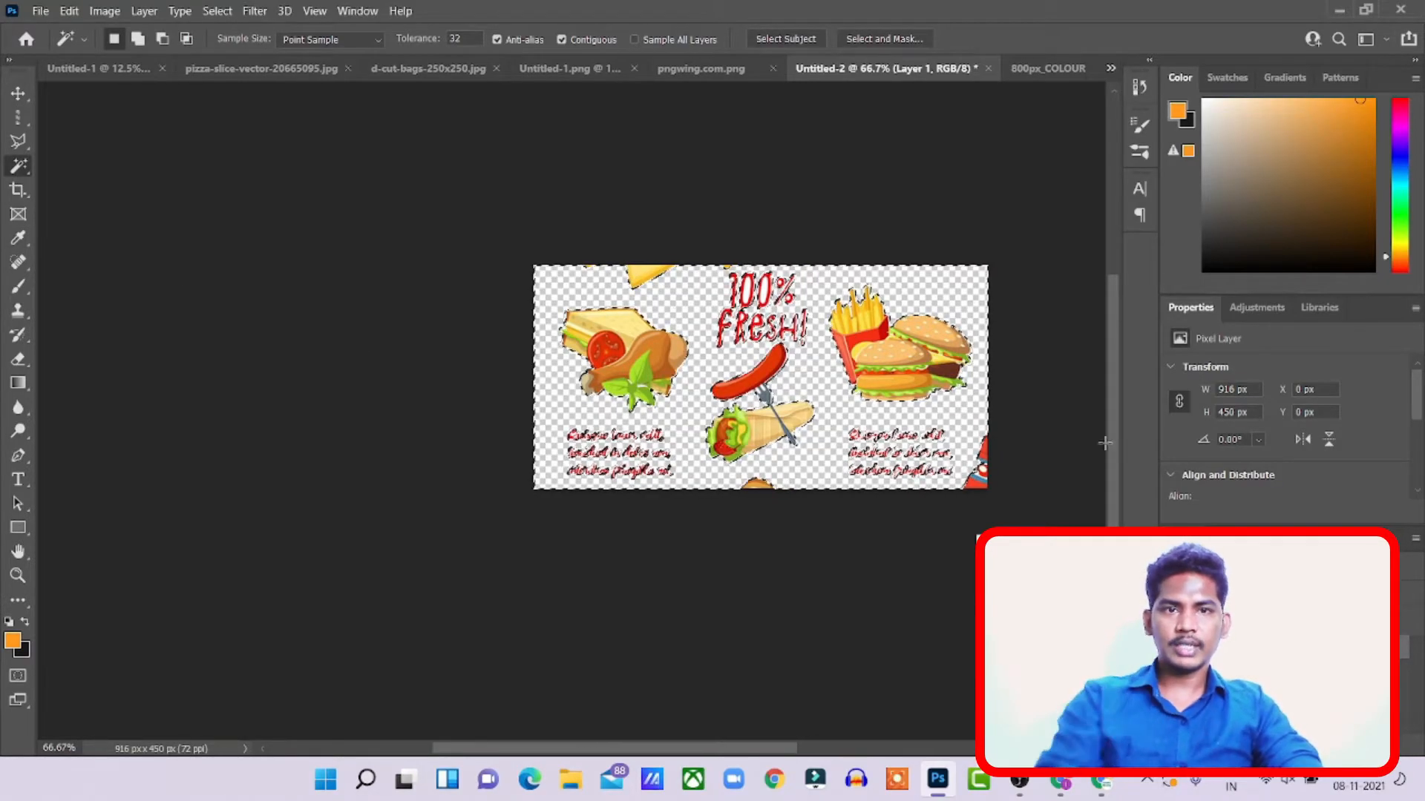
{"action": "left_click", "coordinate": [17, 117]}
{"action": "right_click", "coordinate": [729, 324]}
{"action": "left_click", "coordinate": [745, 321]}
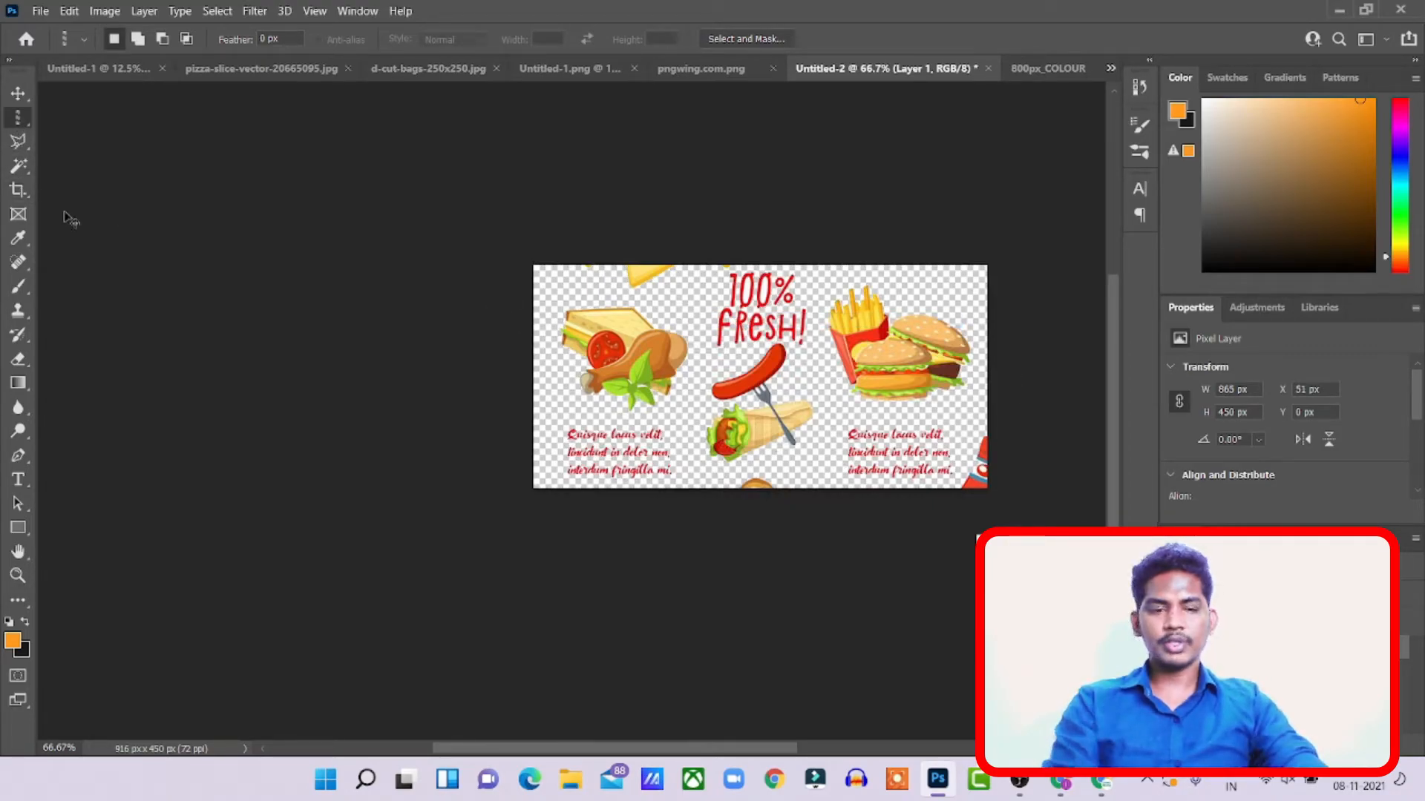
- Remove the white areas enclosed by the letters of the "100% FRESH!" text with the Magic Wand
{"action": "key", "text": "ctrl+plus"}
{"action": "key", "text": "ctrl+plus"}
{"action": "left_click_drag", "start_coordinate": [606, 740], "coordinate": [718, 739]}
{"action": "scroll", "coordinate": [428, 407], "scroll_direction": "up", "scroll_amount": 4}
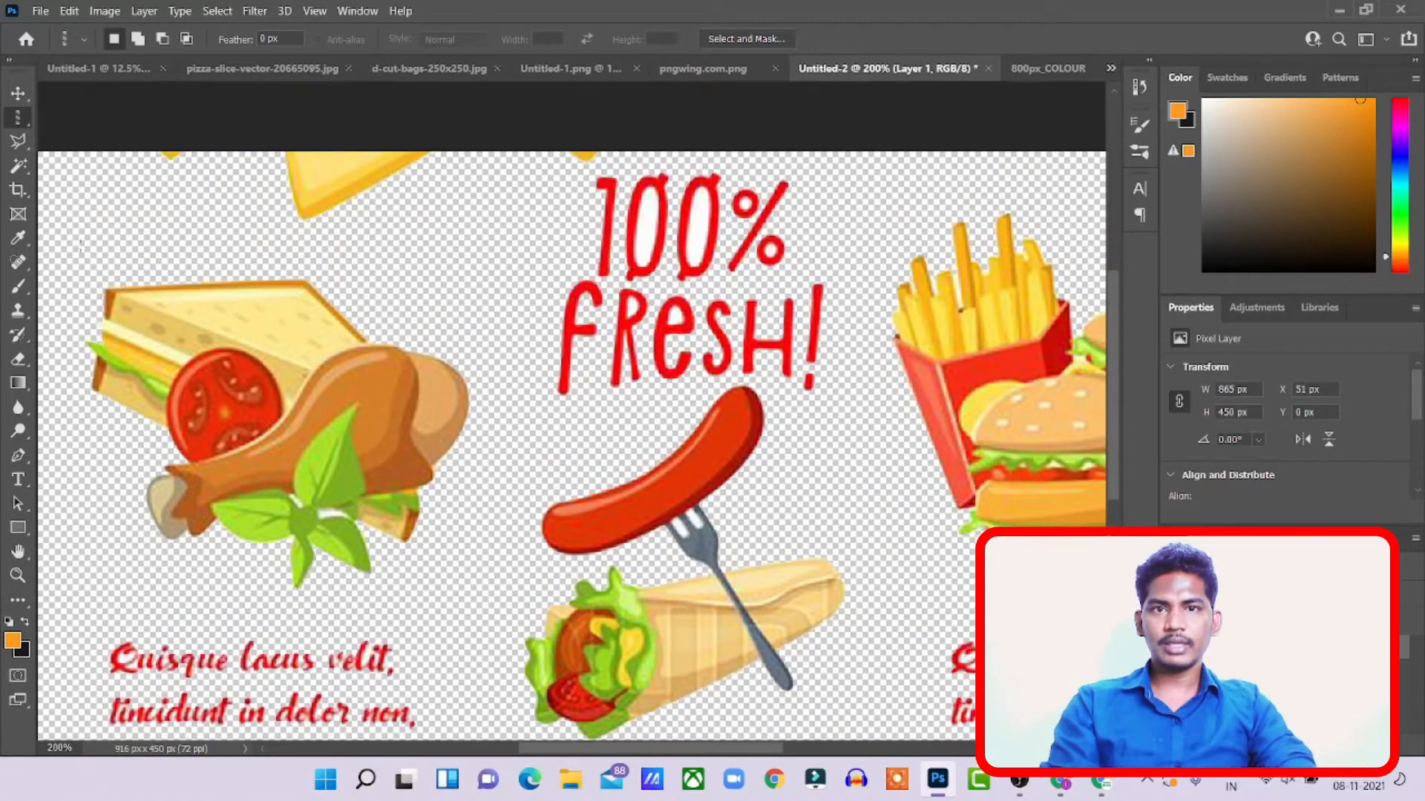
{"action": "left_click", "coordinate": [647, 225]}
{"action": "left_click", "coordinate": [698, 223]}
{"action": "left_click", "coordinate": [629, 303]}
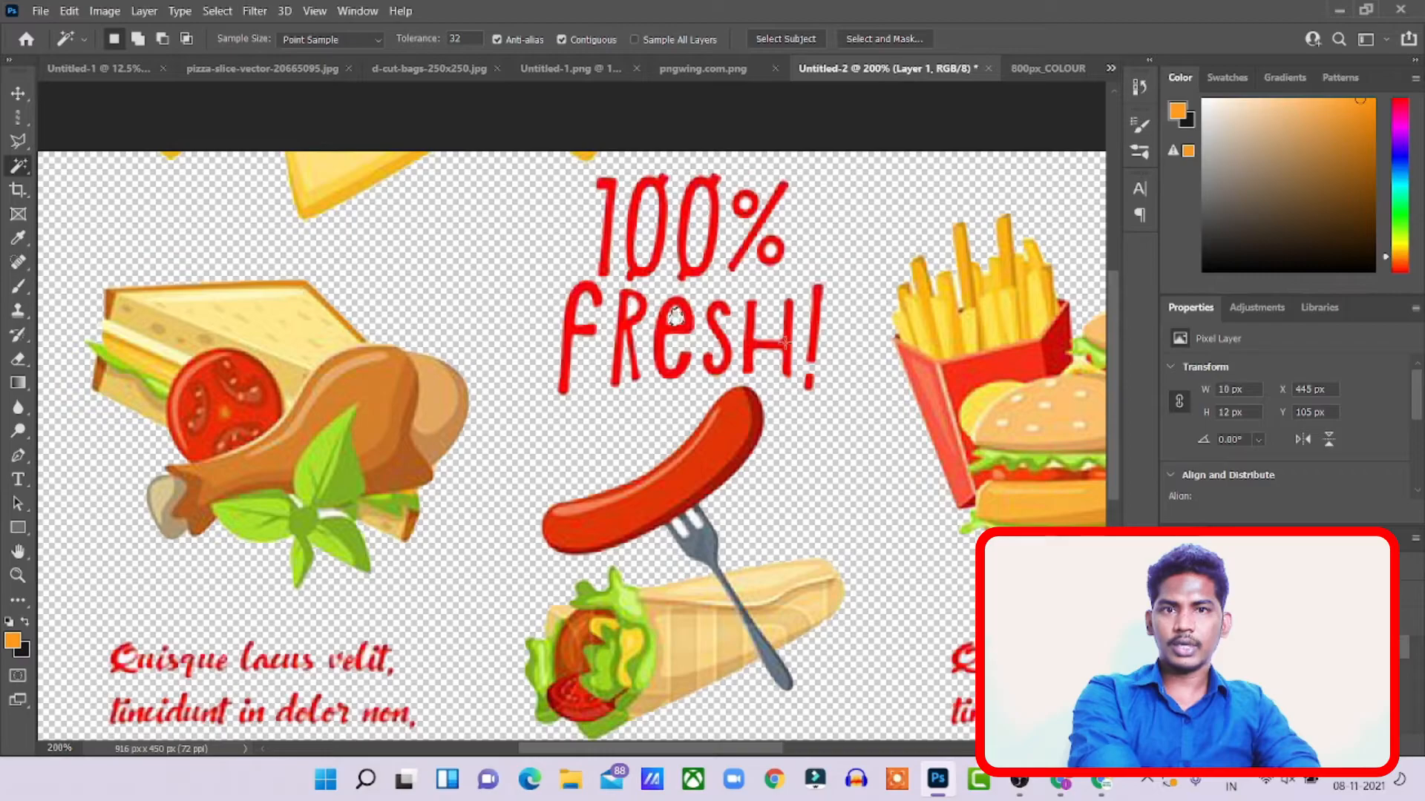
{"action": "left_click", "coordinate": [675, 316]}
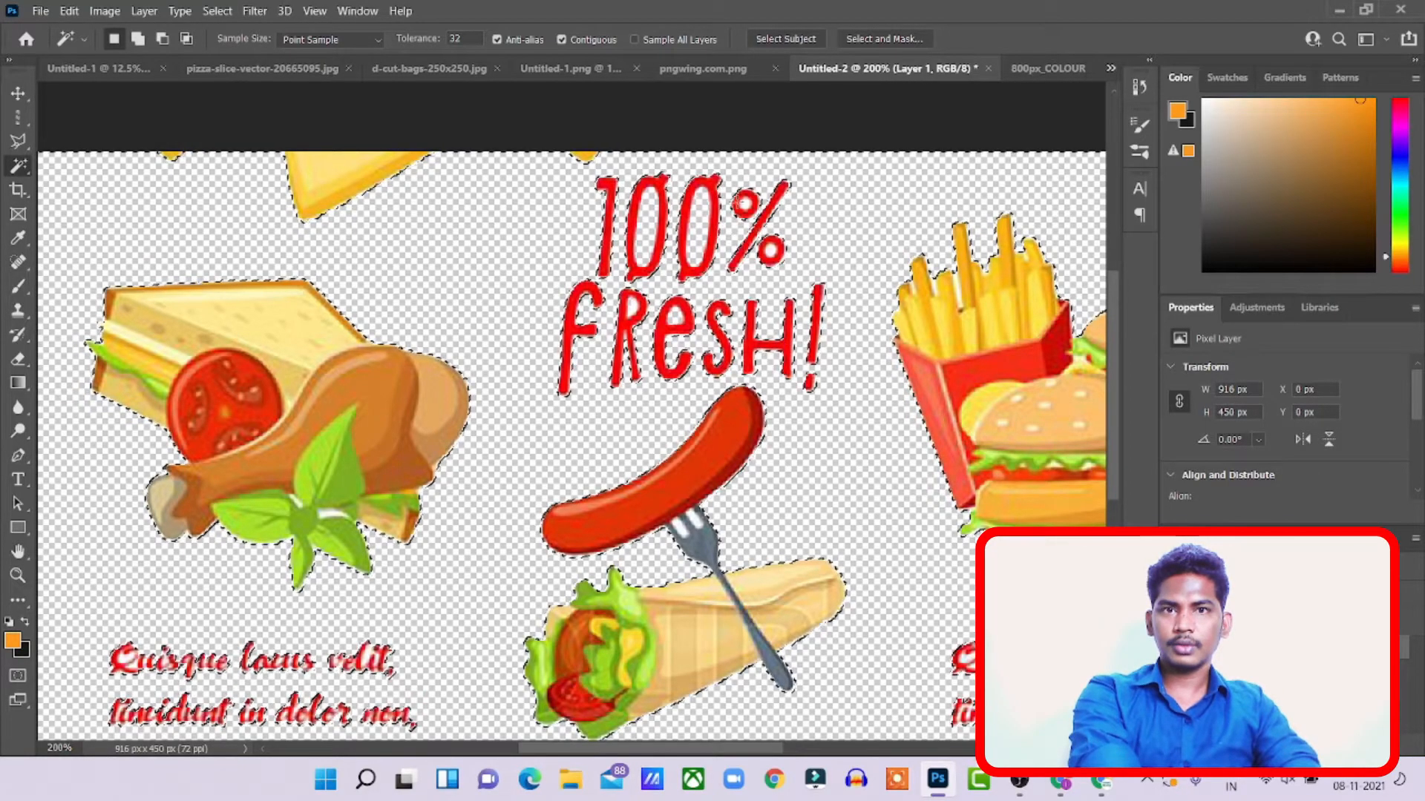
{"action": "left_click", "coordinate": [745, 204]}
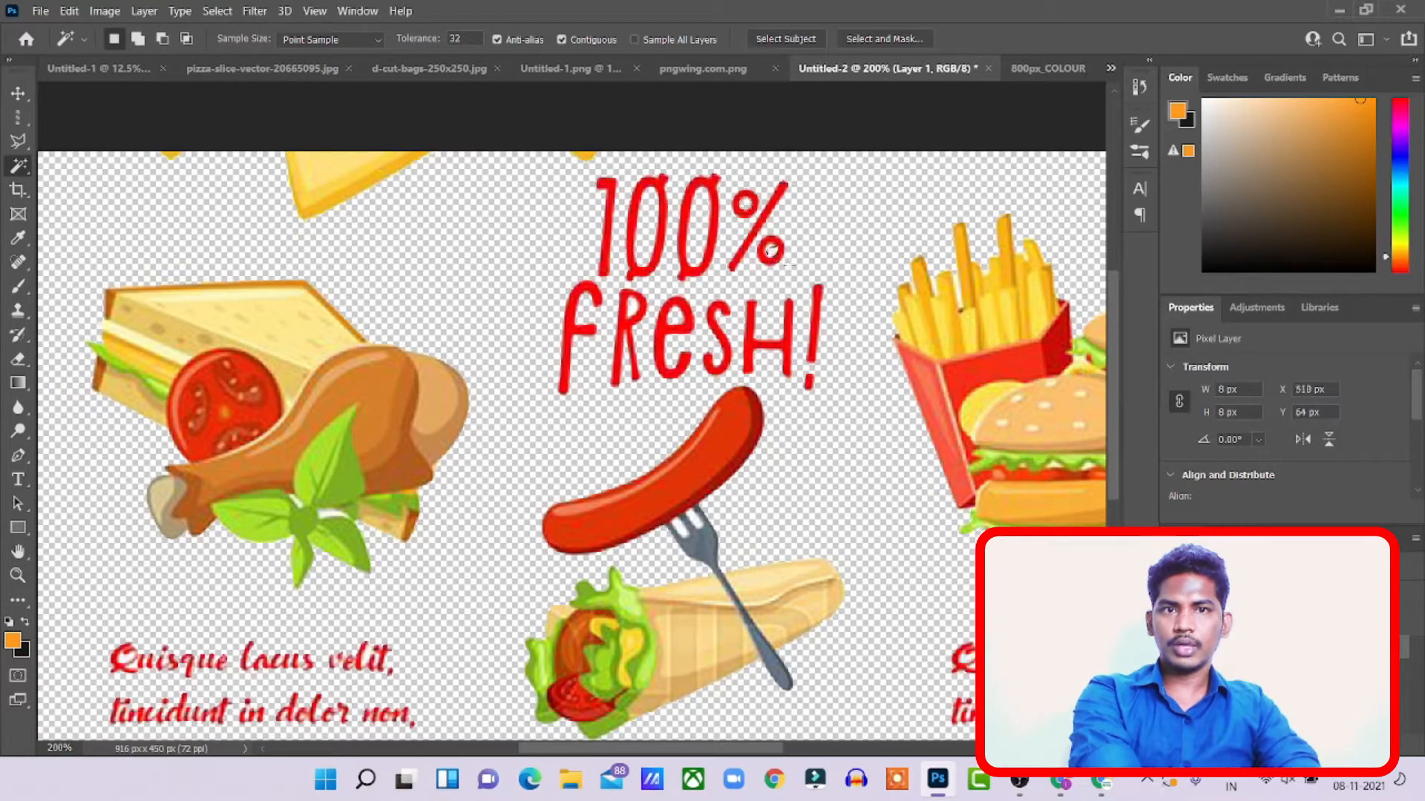
{"action": "left_click", "coordinate": [675, 318]}
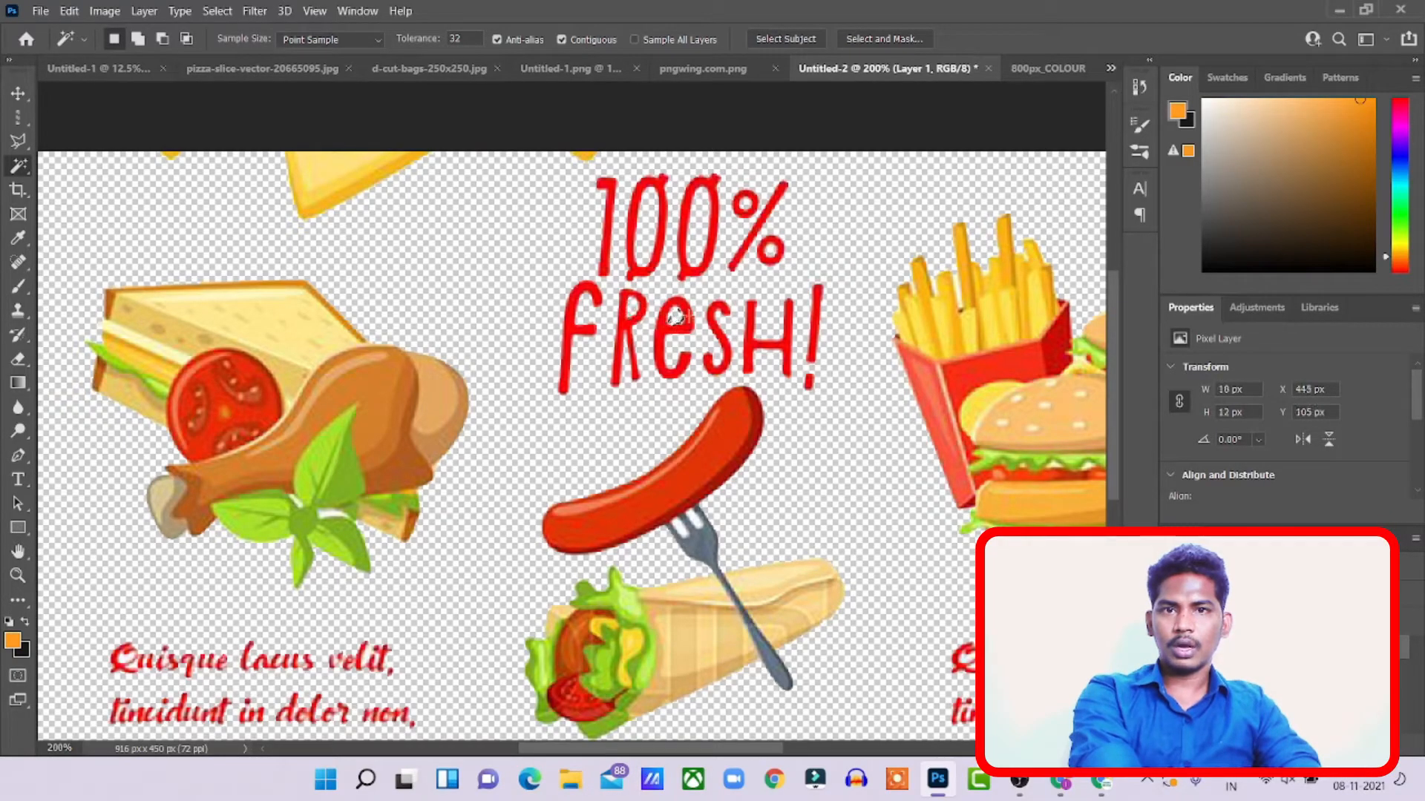
{"action": "key", "text": "ctrl+minus"}
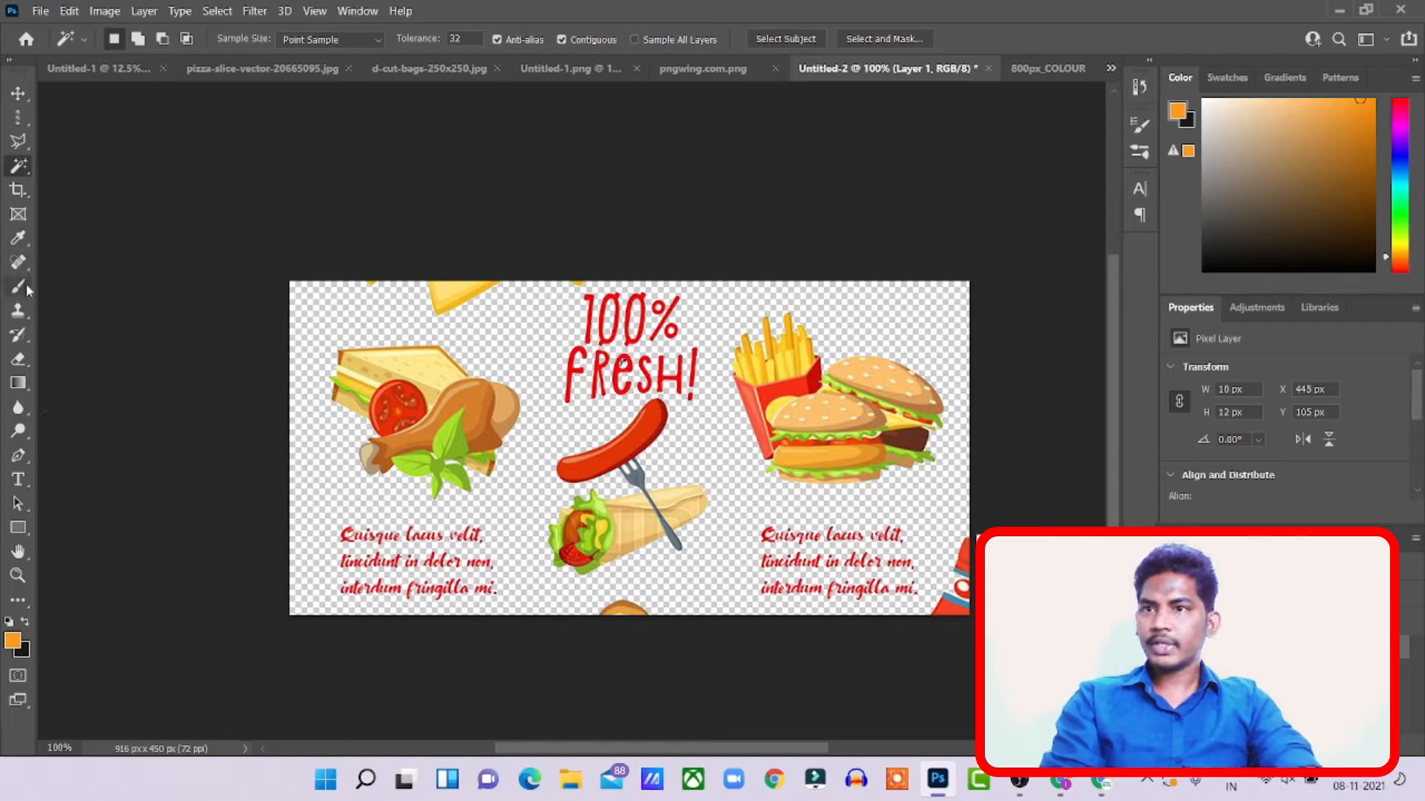
- Erase the nacho remnants, both red caption texts and the cut-off items along the edges of the food strip
{"action": "left_click", "coordinate": [19, 358]}
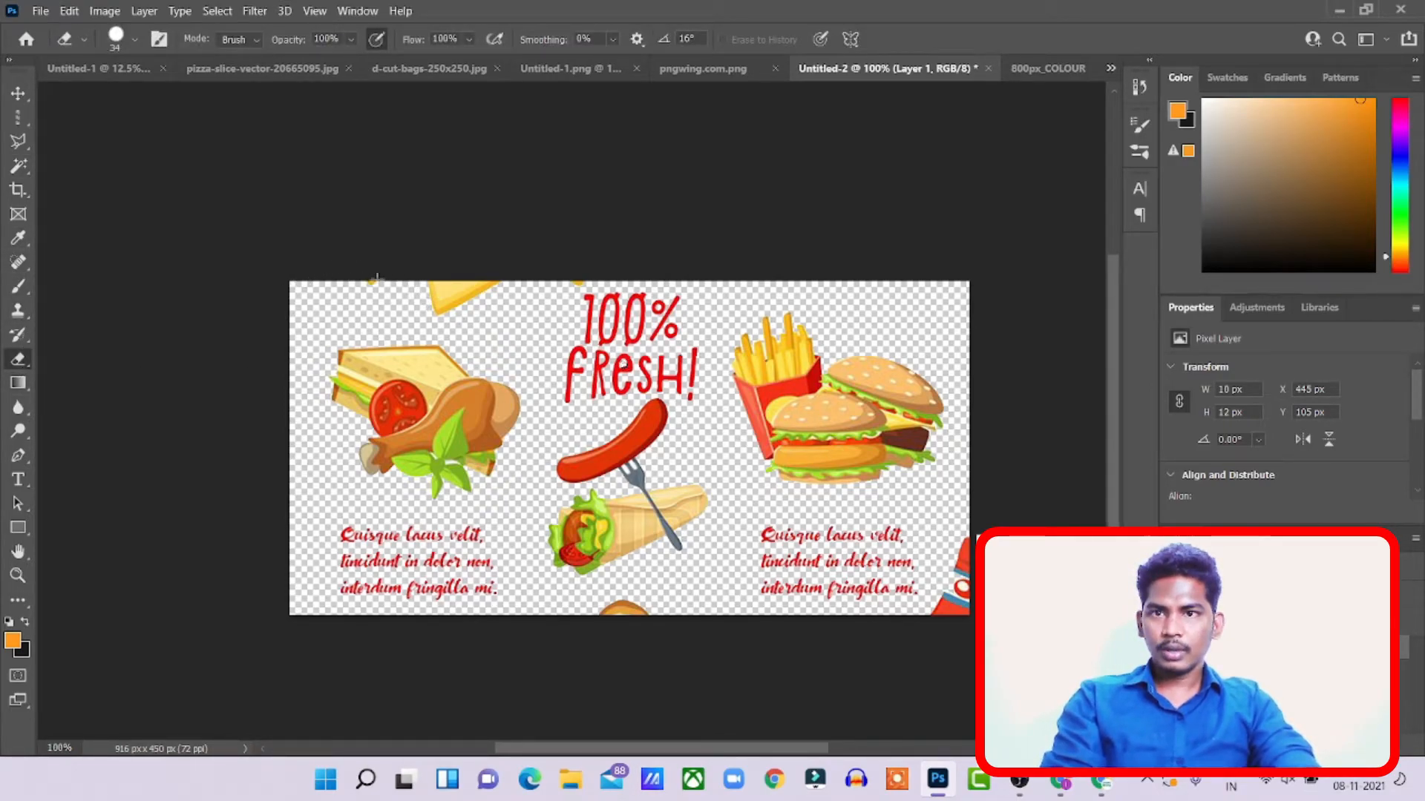
{"action": "left_click", "coordinate": [11, 95]}
{"action": "left_click", "coordinate": [19, 117]}
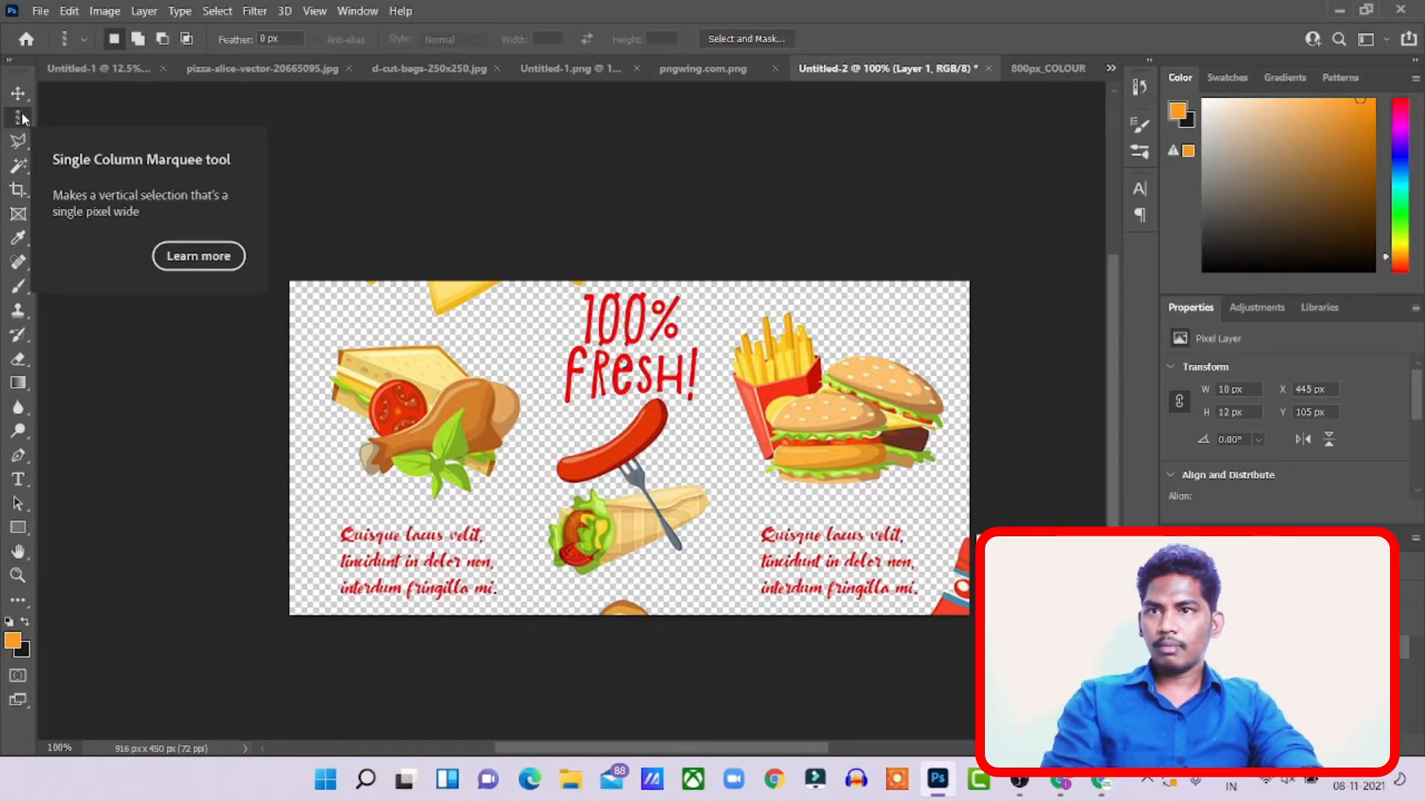
{"action": "right_click", "coordinate": [493, 360]}
{"action": "left_click", "coordinate": [519, 369]}
{"action": "left_click", "coordinate": [17, 92]}
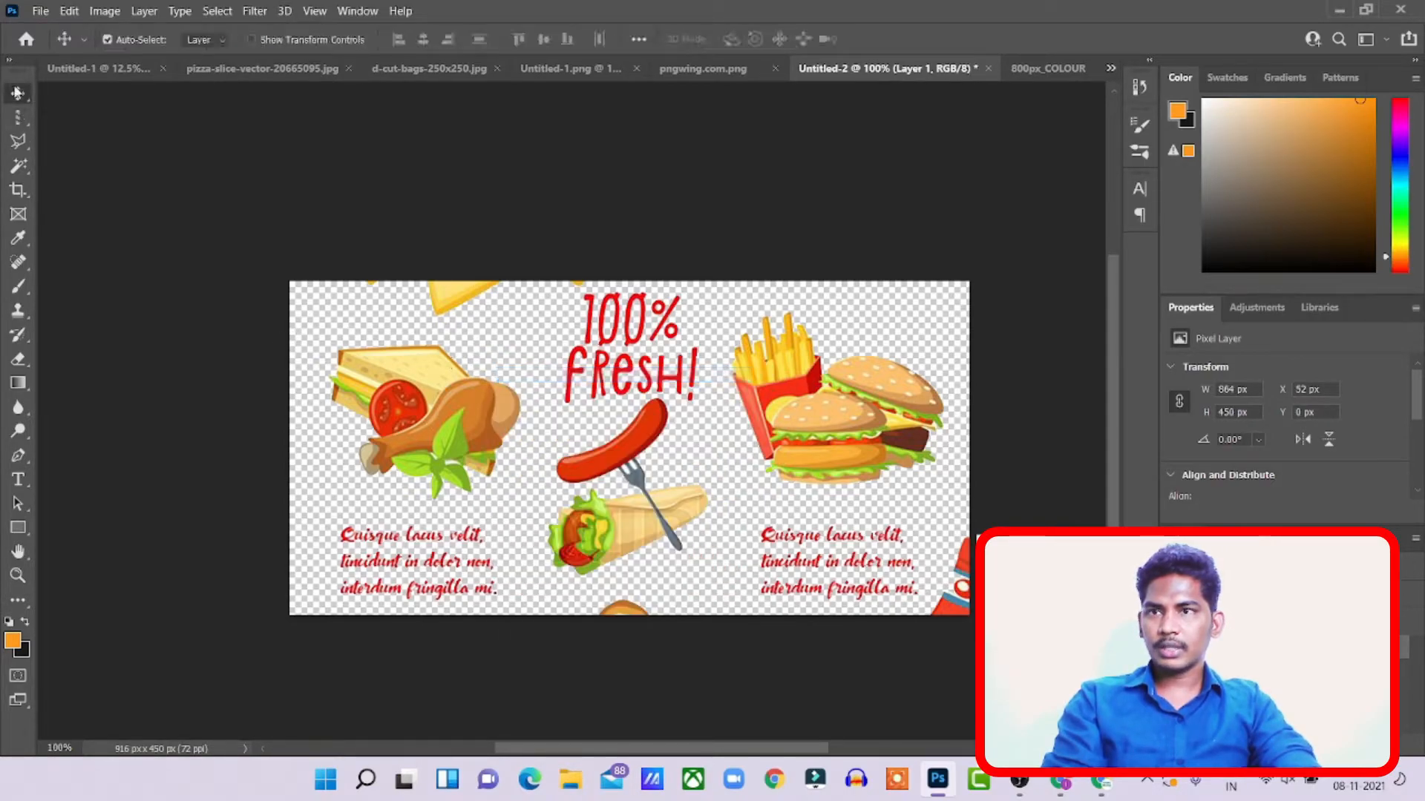
{"action": "left_click", "coordinate": [18, 362]}
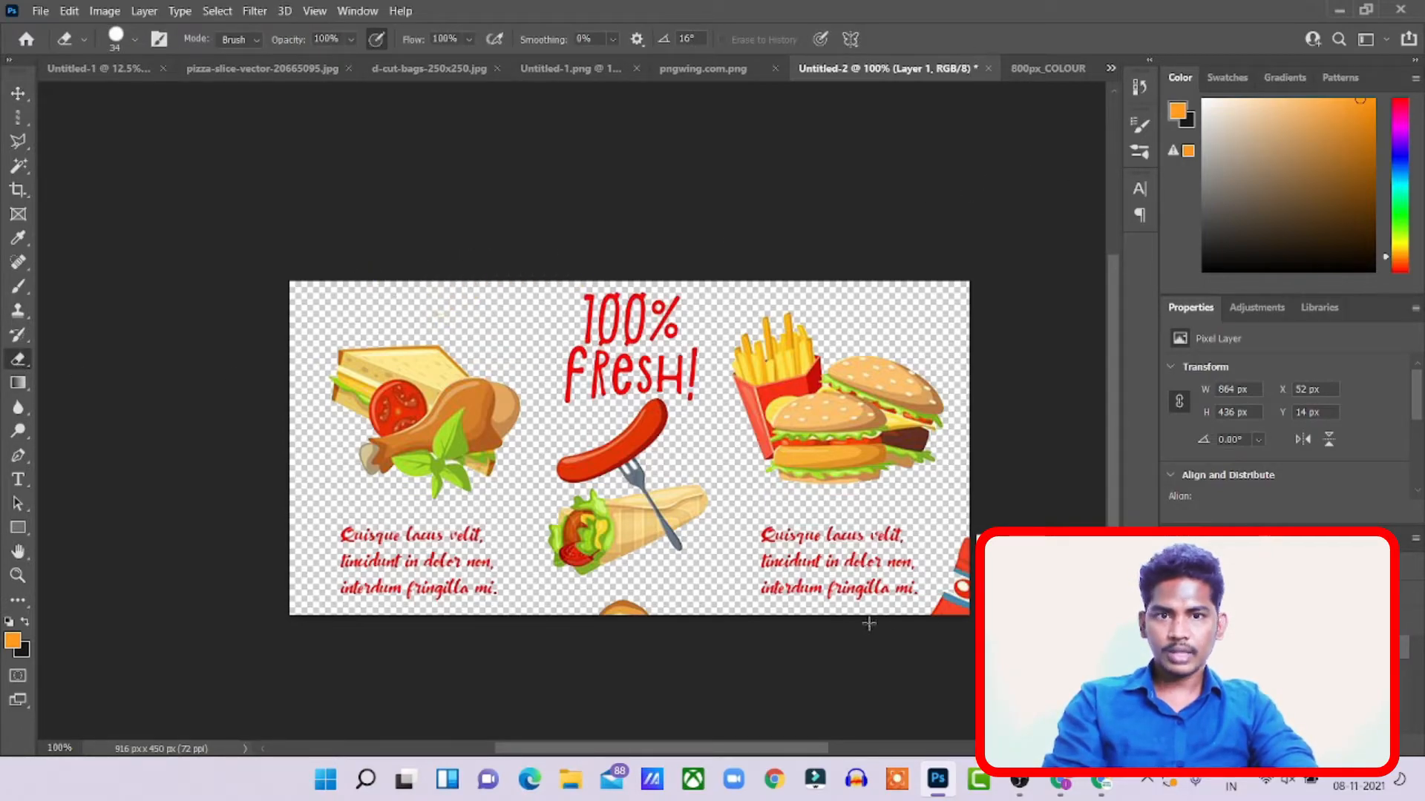
{"action": "mouse_move", "coordinate": [787, 535]}
{"action": "left_mouse_down"}
{"action": "mouse_move", "coordinate": [816, 590]}
{"action": "mouse_move", "coordinate": [906, 592]}
{"action": "mouse_move", "coordinate": [963, 557]}
{"action": "left_mouse_up"}
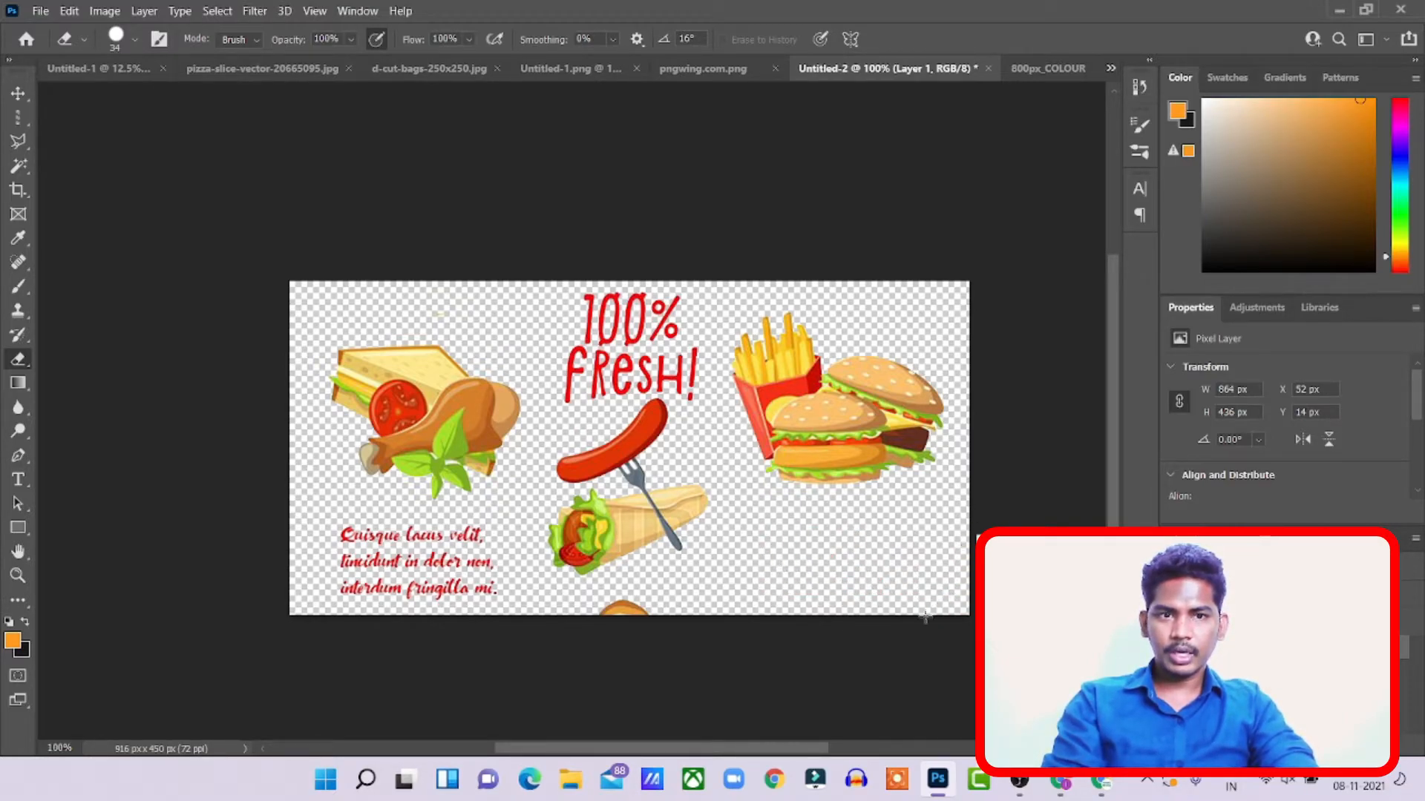
{"action": "left_click_drag", "start_coordinate": [653, 610], "coordinate": [578, 615]}
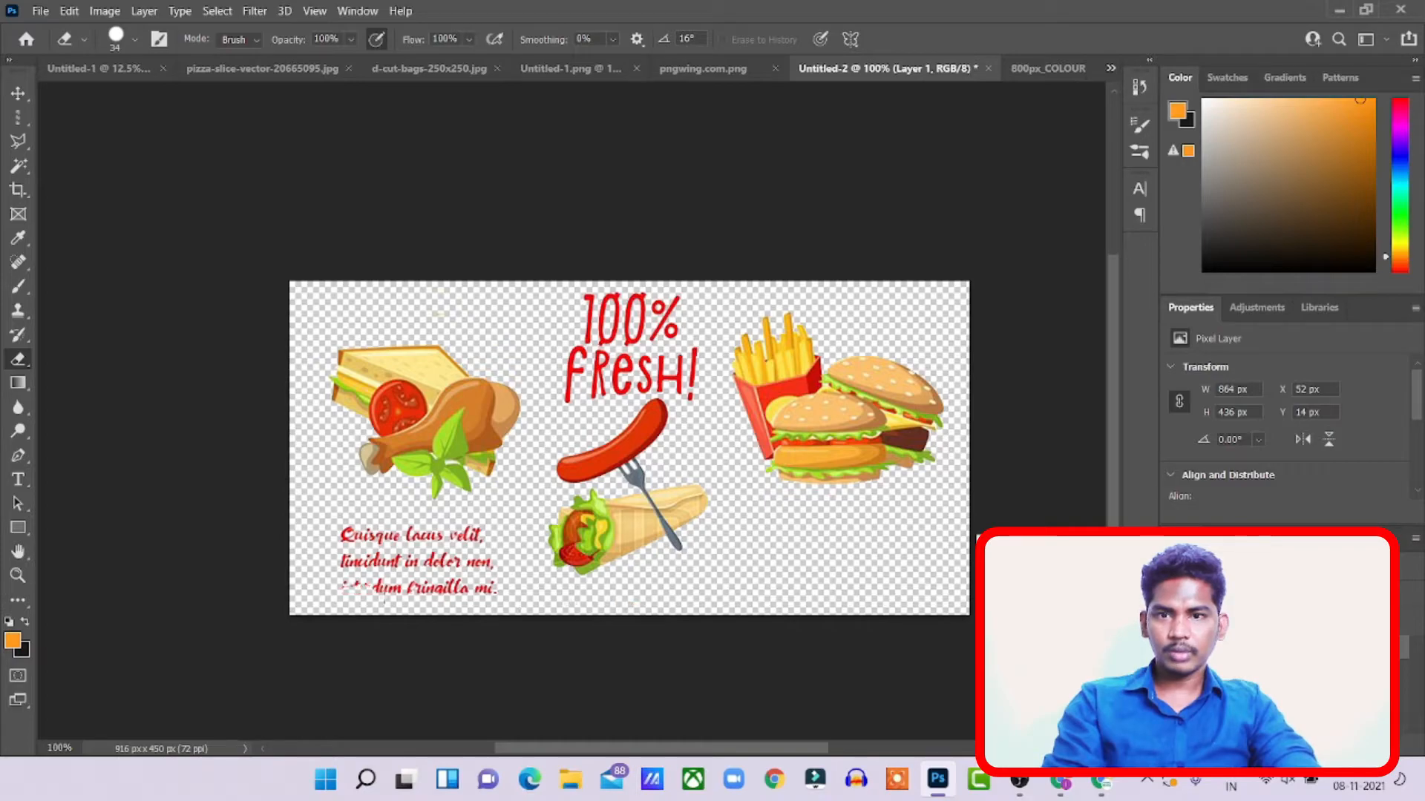
{"action": "mouse_move", "coordinate": [429, 562]}
{"action": "left_mouse_down"}
{"action": "mouse_move", "coordinate": [467, 520]}
{"action": "mouse_move", "coordinate": [349, 534]}
{"action": "left_mouse_up"}
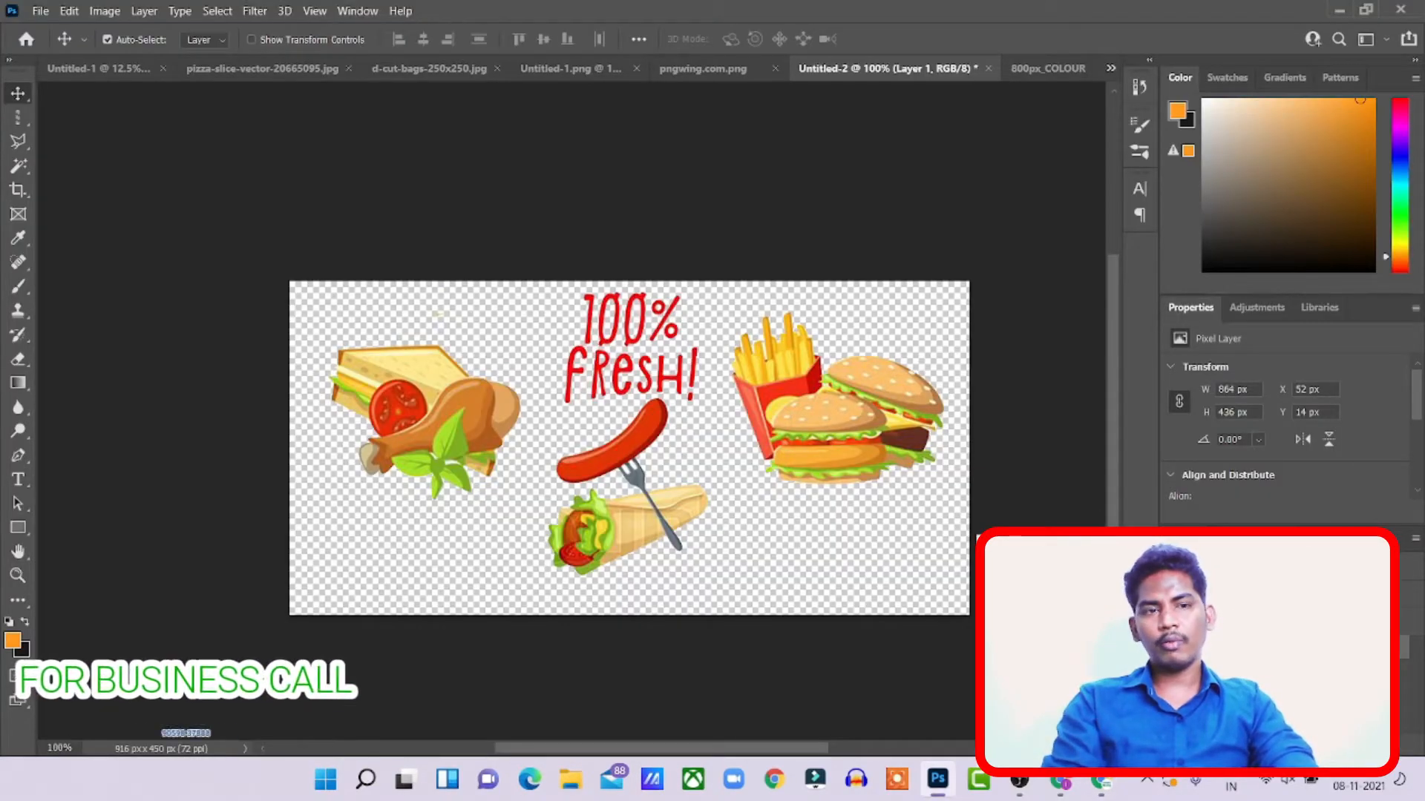
- Add a white outside stroke of 11 px to the food illustration layer
{"action": "right_click", "coordinate": [1232, 594]}
{"action": "left_click", "coordinate": [1027, 11]}
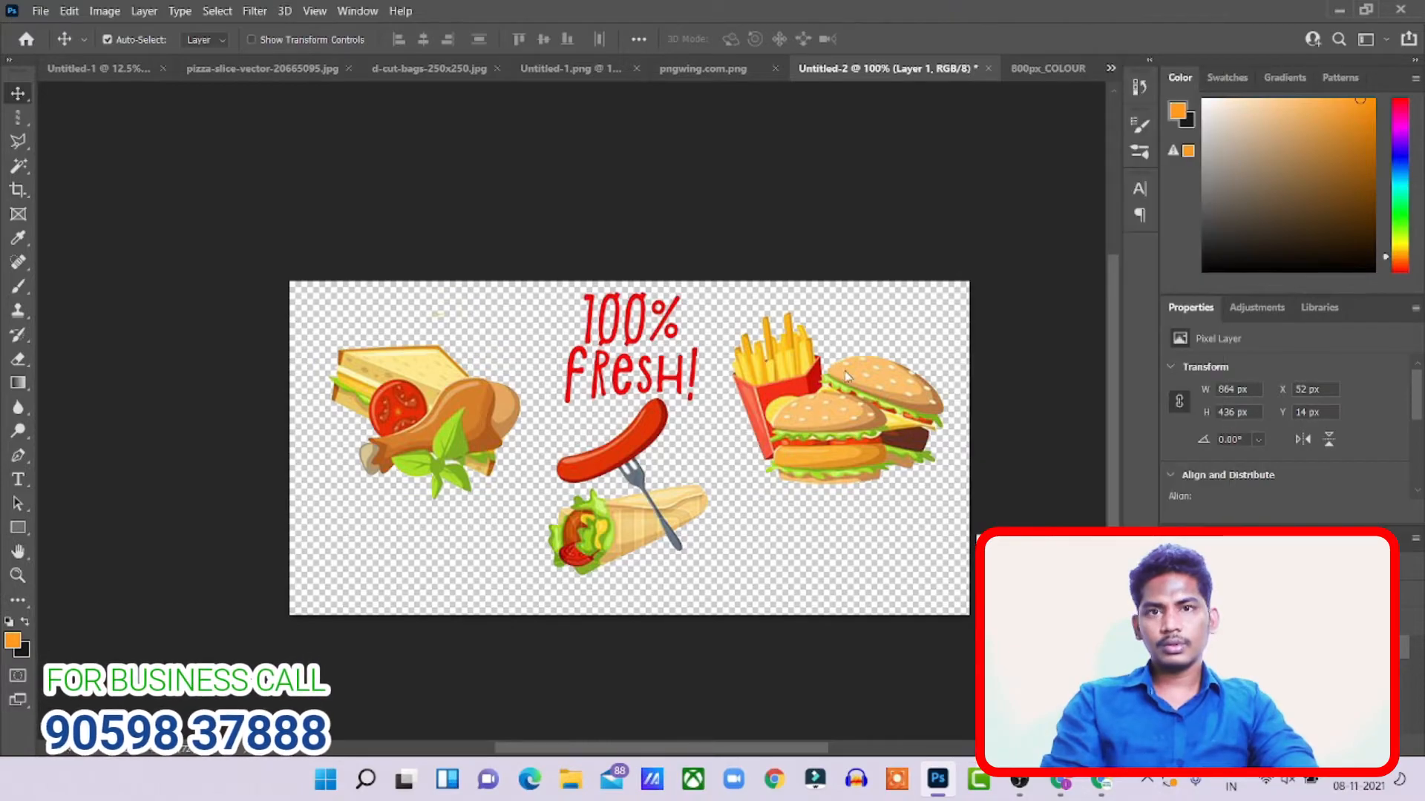
{"action": "left_click", "coordinate": [638, 250]}
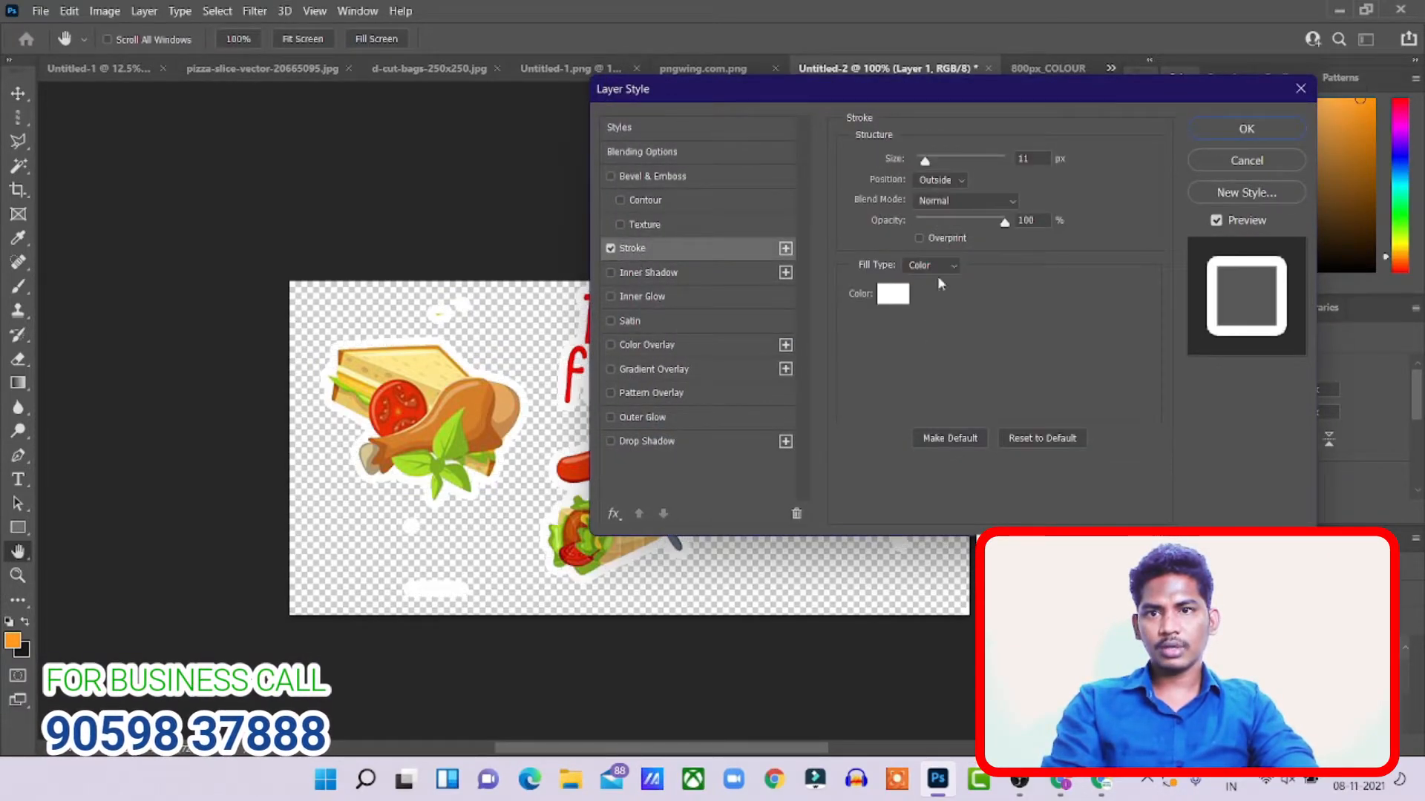
{"action": "left_click", "coordinate": [1247, 129]}
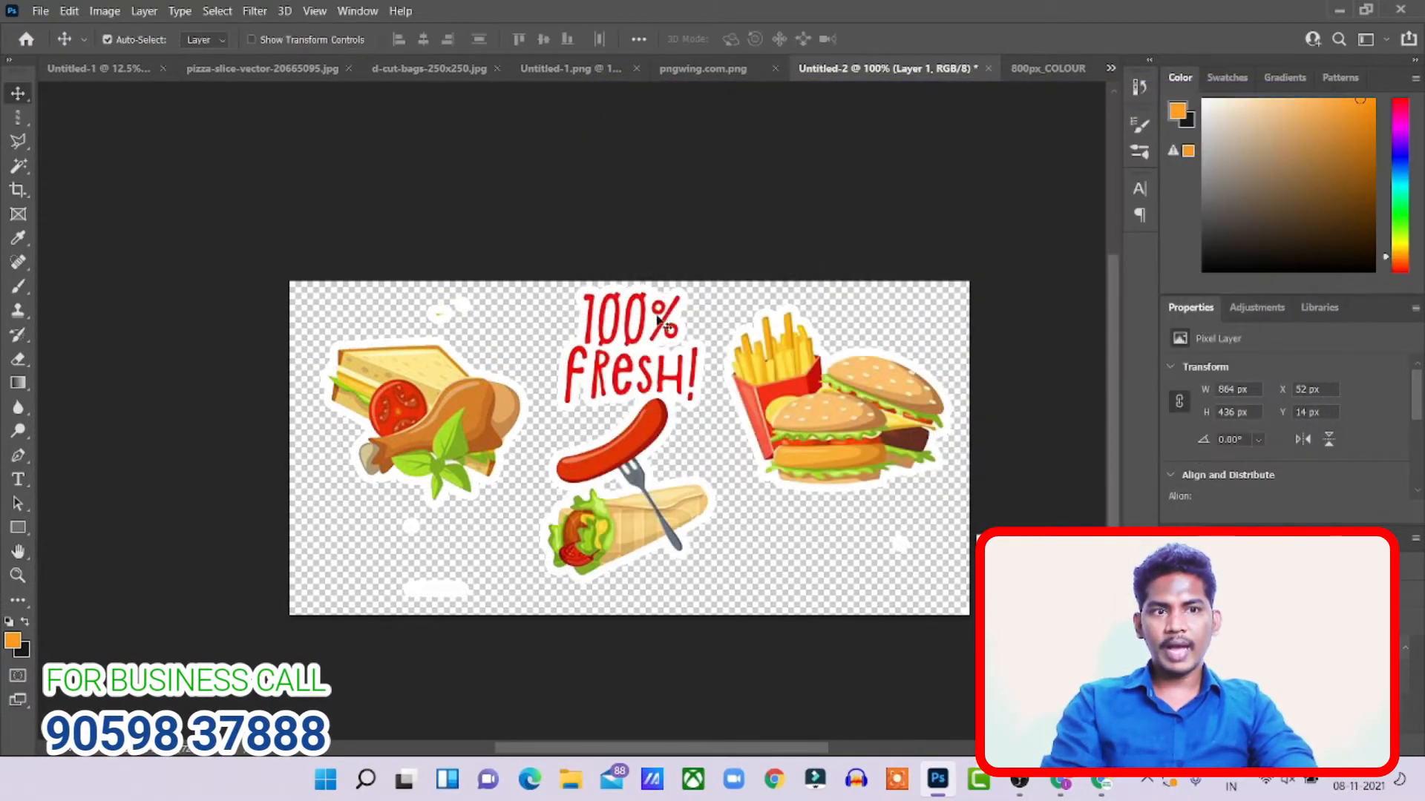
- Draw an orange rectangle of about 1025 × 584 px over the whole canvas and place it behind the food layer
{"action": "left_click", "coordinate": [18, 527]}
{"action": "left_click_drag", "start_coordinate": [238, 221], "coordinate": [997, 653]}
{"action": "left_click_drag", "start_coordinate": [1262, 648], "coordinate": [1262, 720]}
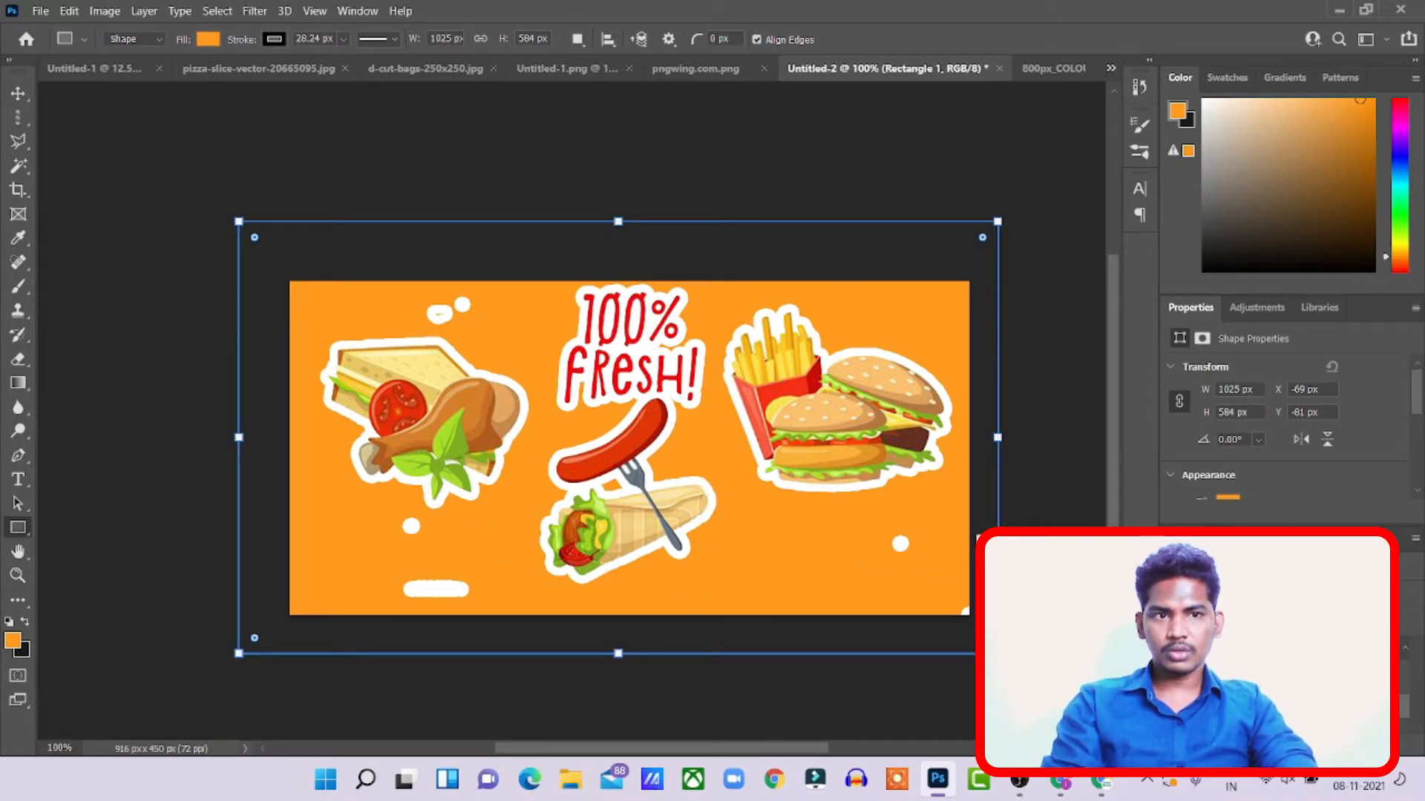
- Set the white stroke size of the food illustration layer to 15 px
{"action": "right_click", "coordinate": [1252, 659]}
{"action": "left_click", "coordinate": [1066, 12]}
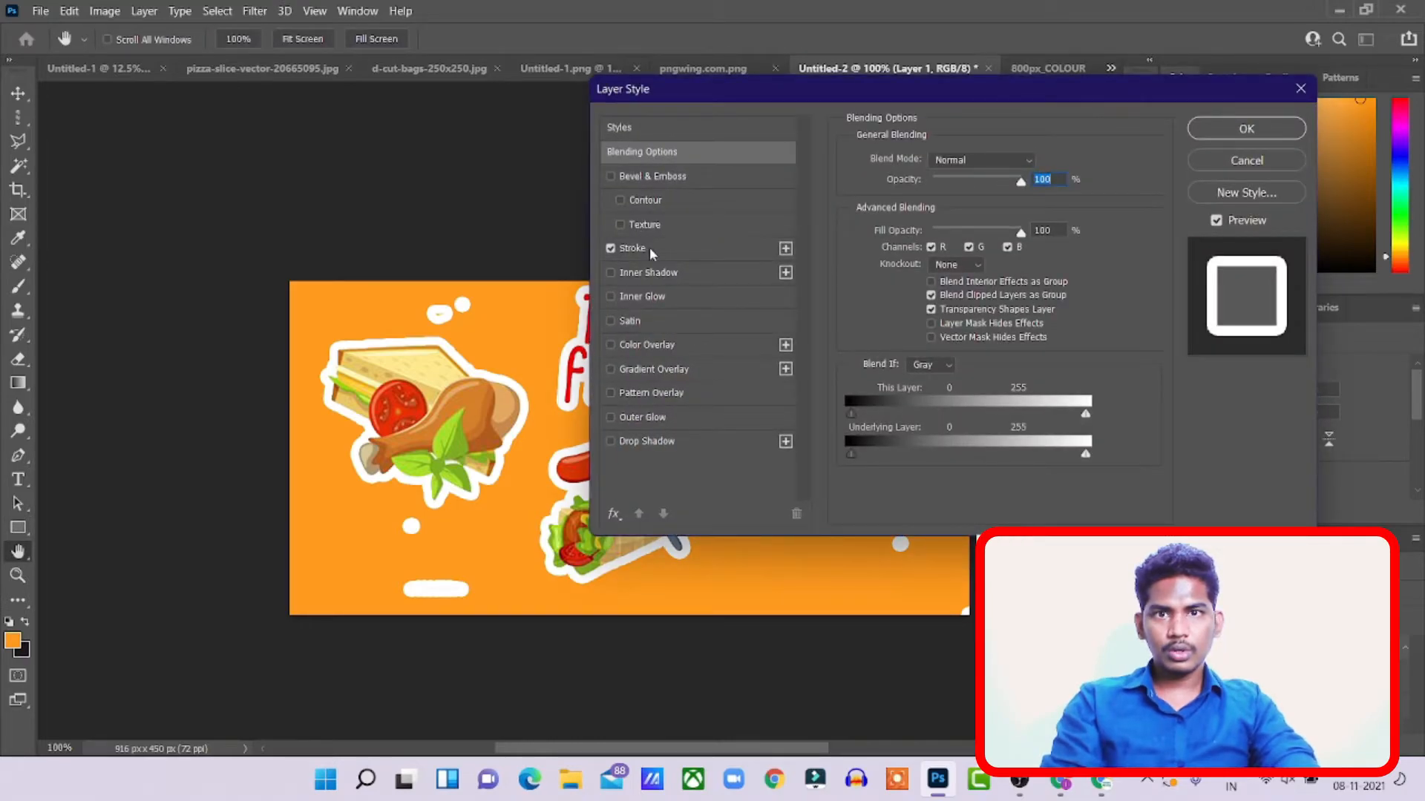
{"action": "left_click", "coordinate": [650, 251]}
{"action": "type", "text": "15"}
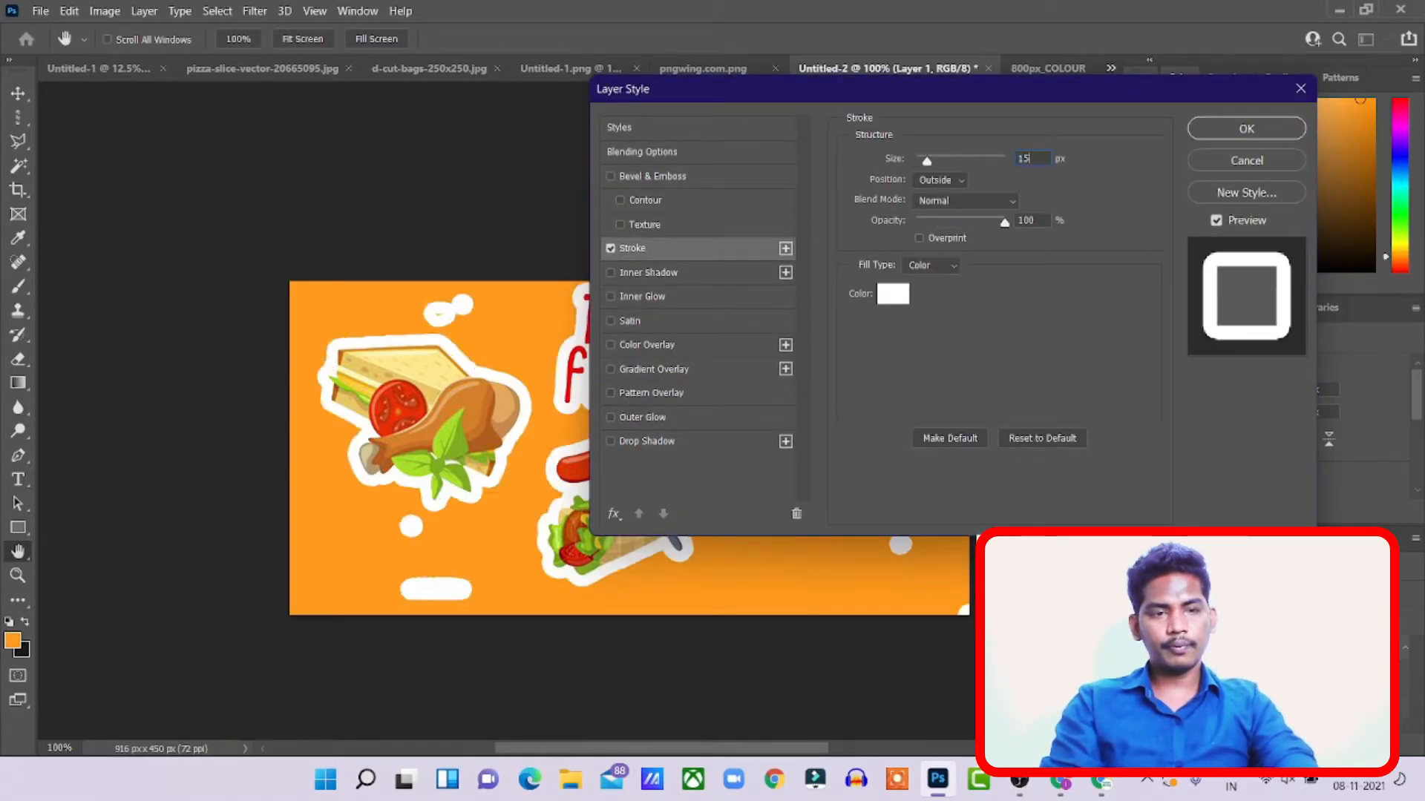
{"action": "left_click", "coordinate": [1247, 129]}
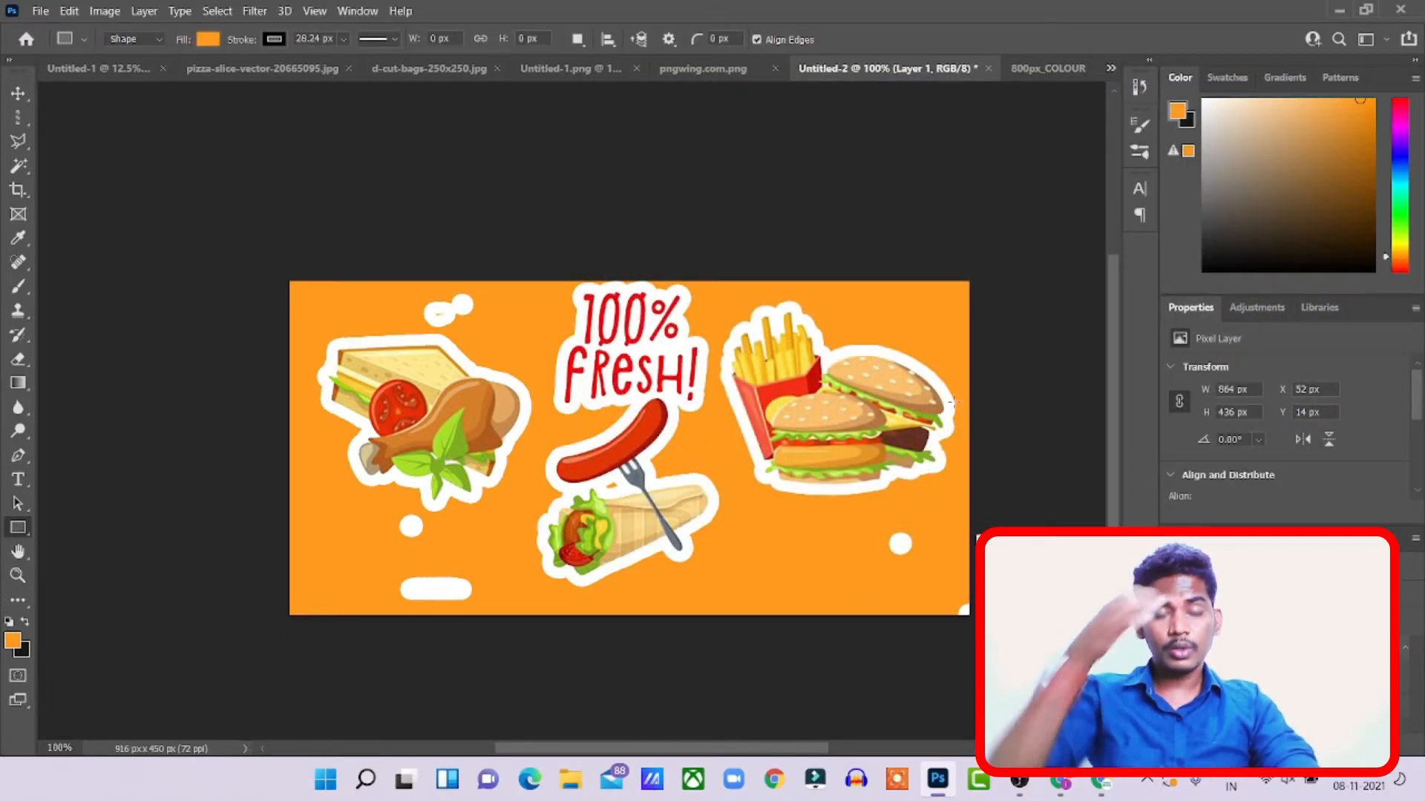
- Set the white stroke size of the food illustration layer to 10 px
{"action": "right_click", "coordinate": [1261, 676]}
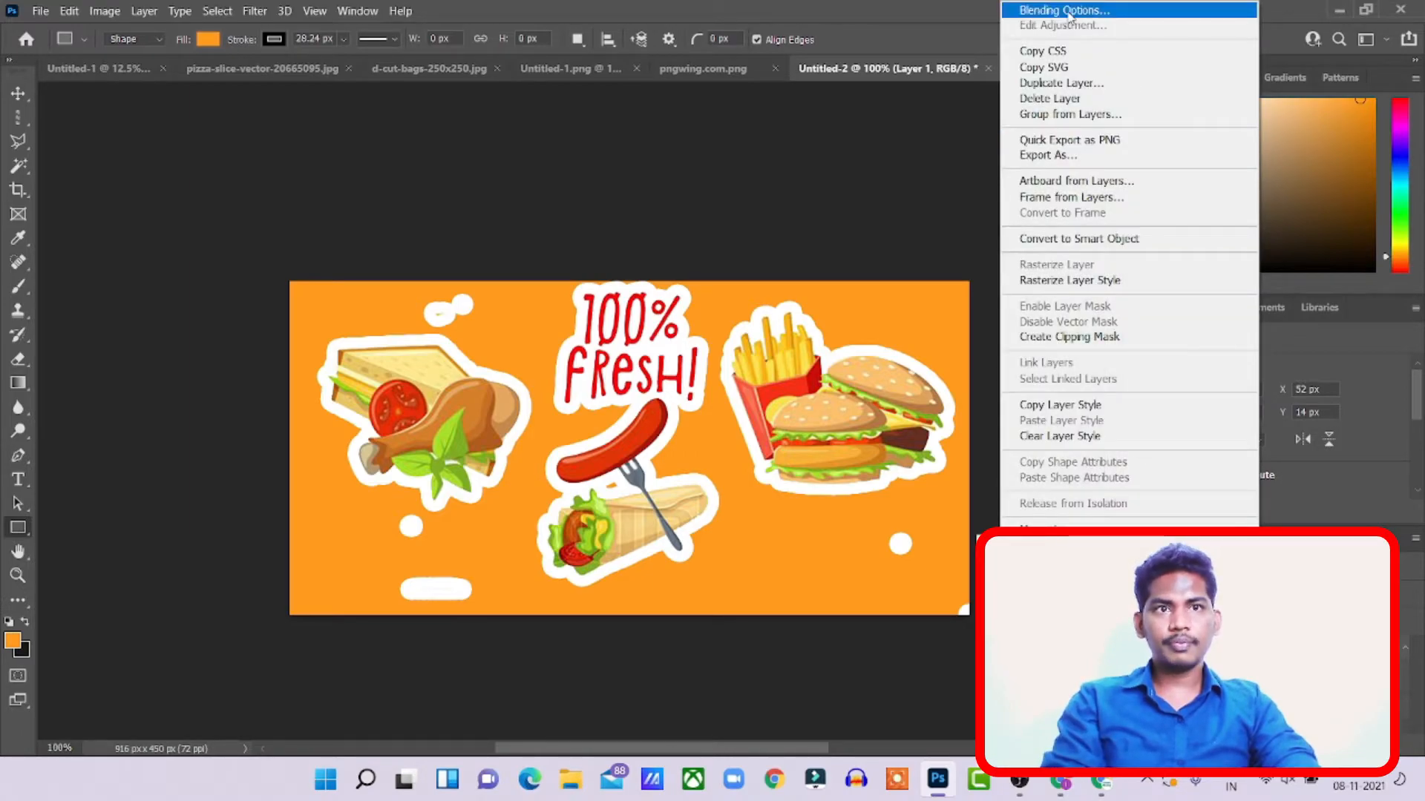
{"action": "left_click", "coordinate": [1068, 10]}
{"action": "left_click", "coordinate": [742, 249]}
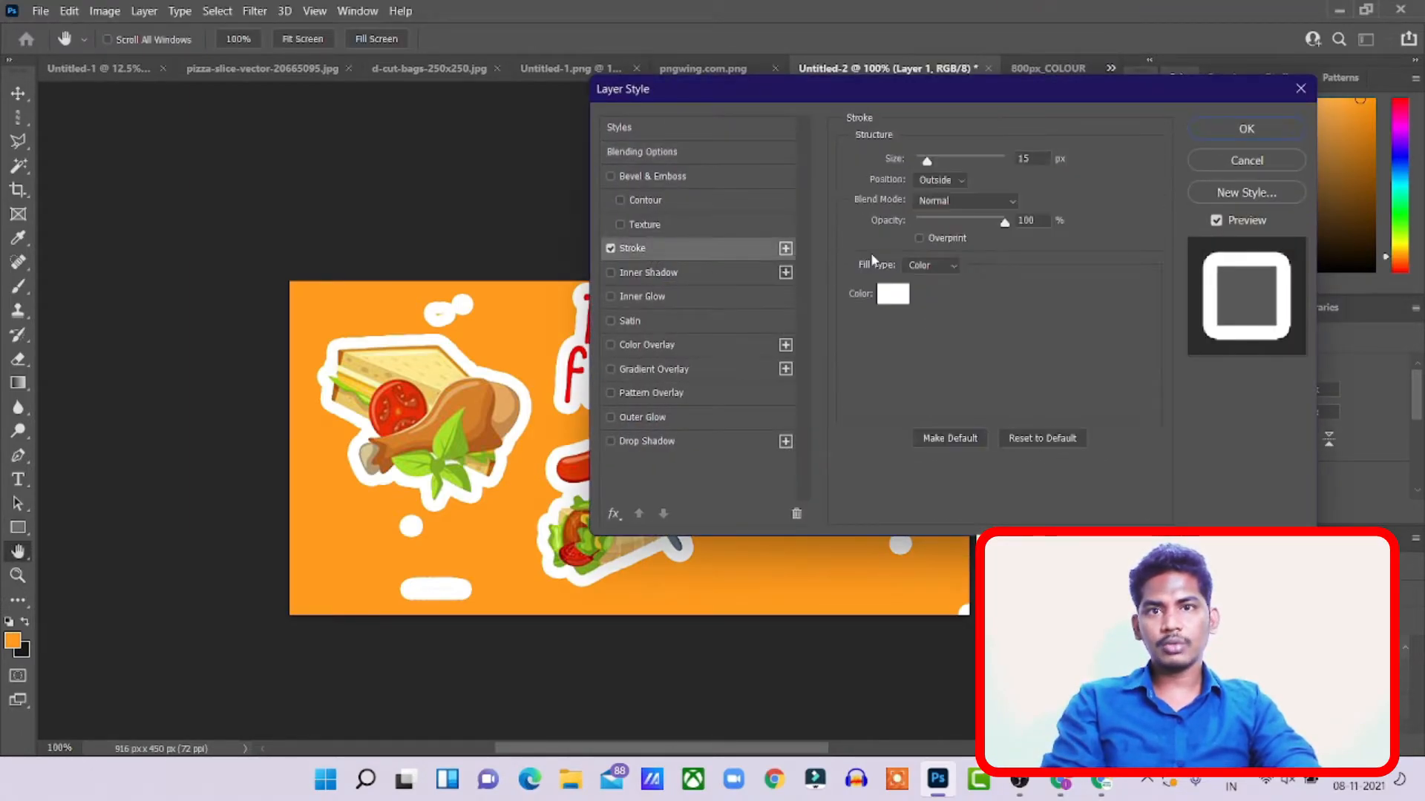
{"action": "left_click_drag", "start_coordinate": [1037, 158], "coordinate": [966, 162]}
{"action": "type", "text": "10"}
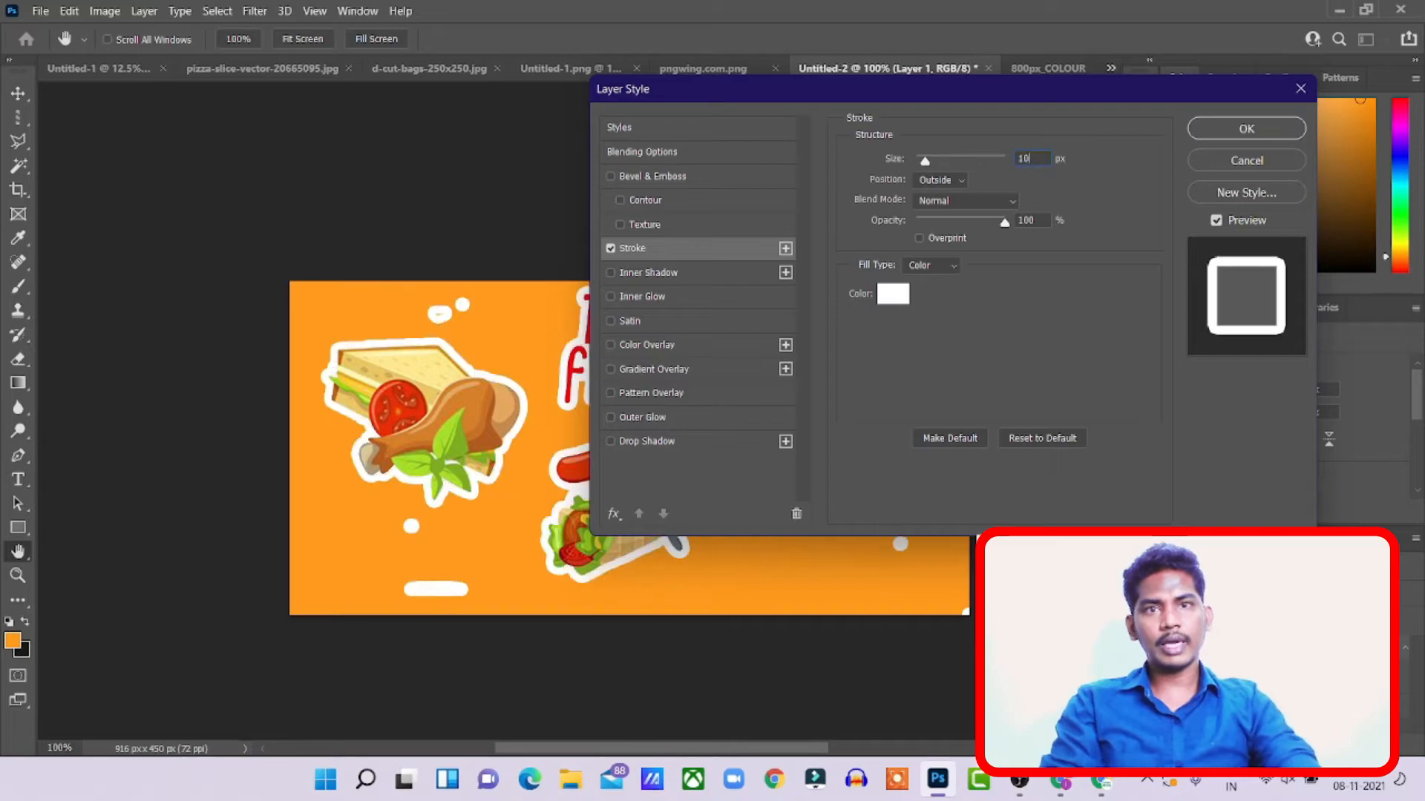
{"action": "left_click", "coordinate": [1247, 129]}
{"action": "key", "text": "u"}
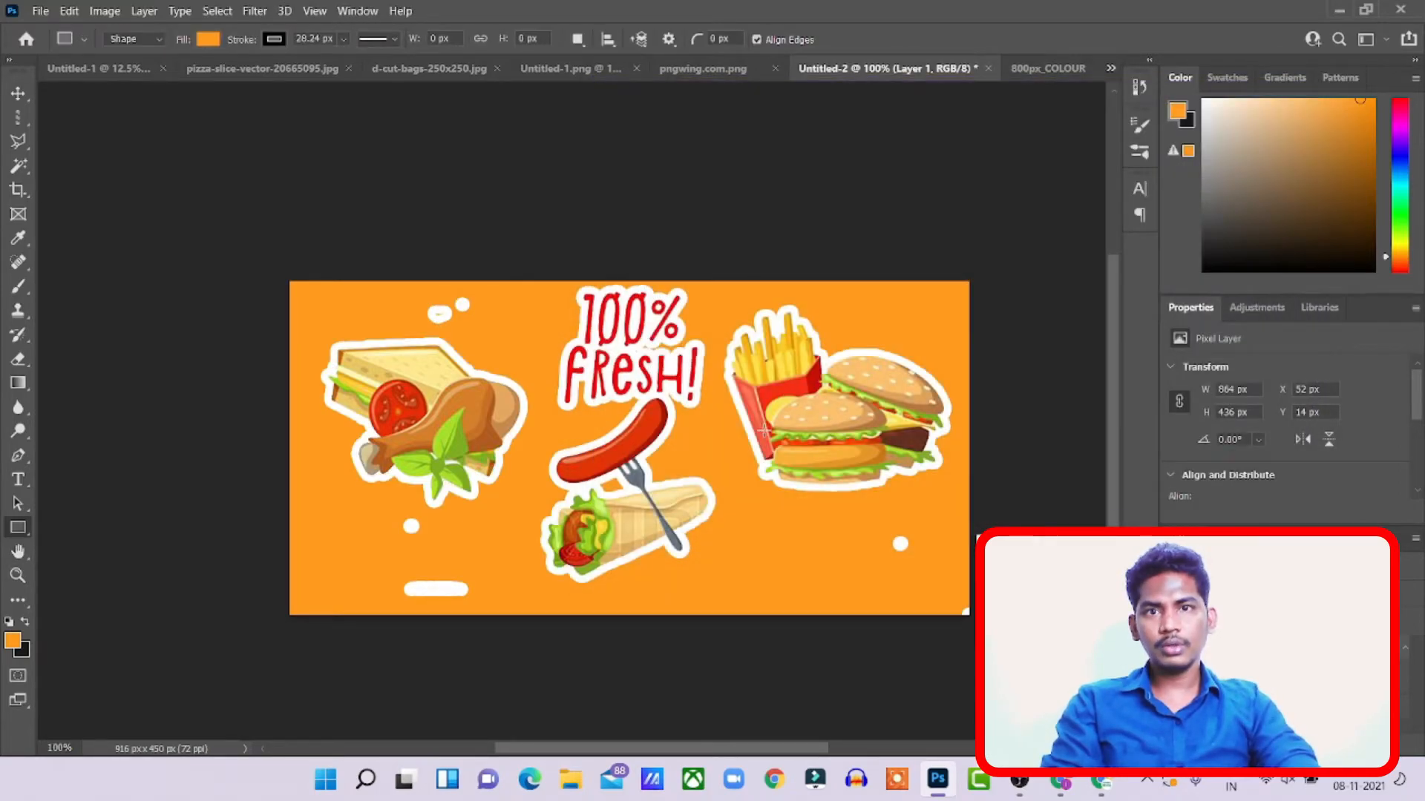
- Erase the stray white specks around the food illustrations and hide the orange rectangle layer
{"action": "left_click", "coordinate": [18, 360]}
{"action": "left_click_drag", "start_coordinate": [396, 591], "coordinate": [475, 590]}
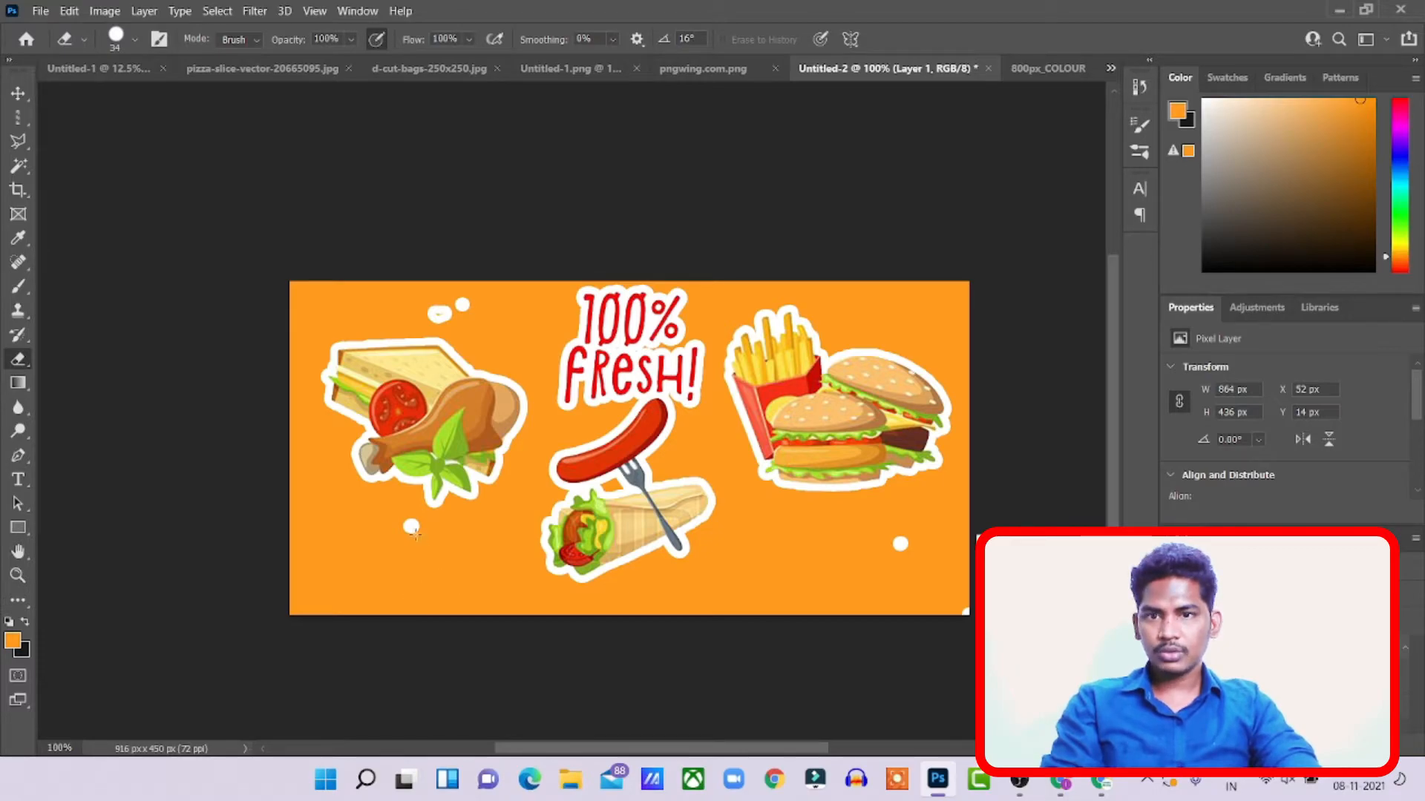
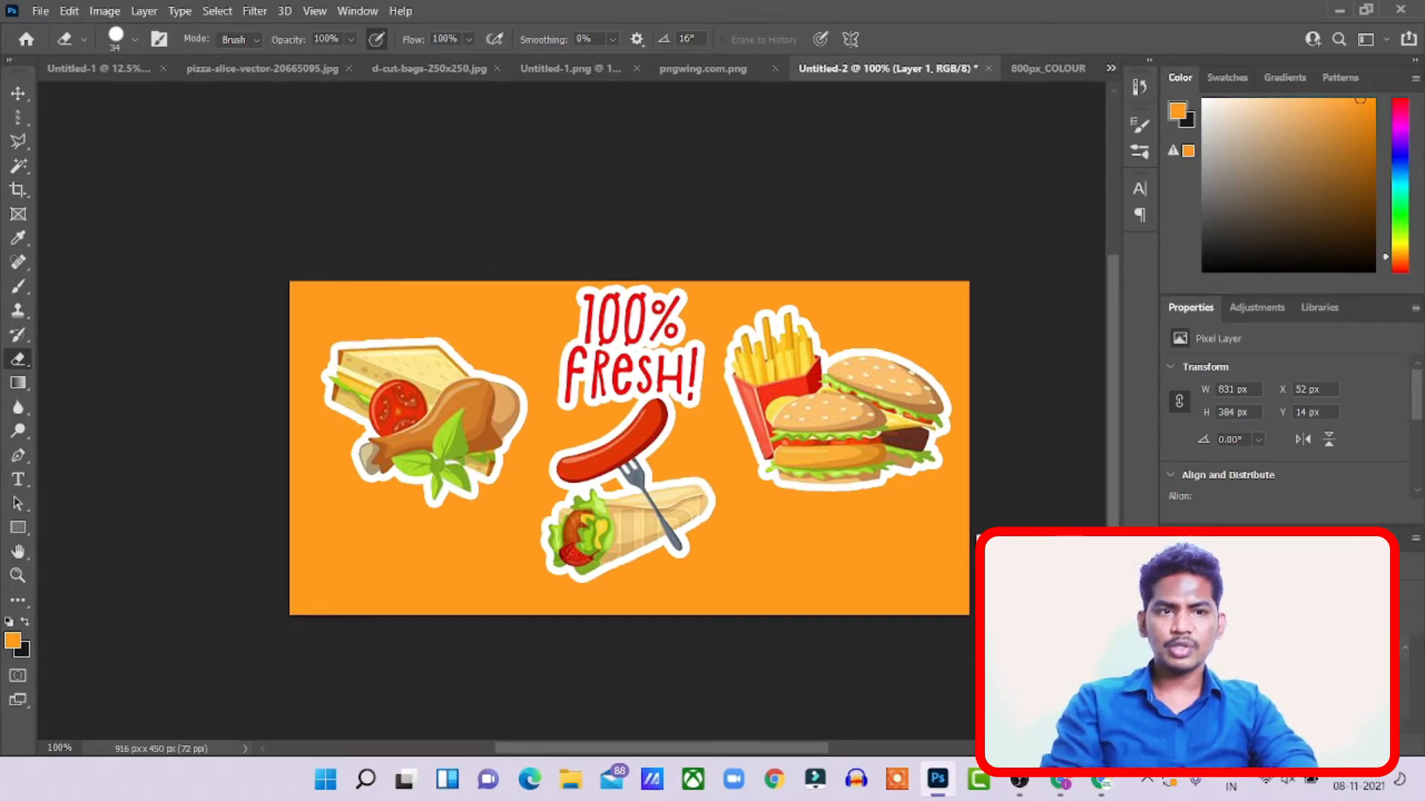
{"action": "left_click", "coordinate": [1174, 692]}
{"action": "left_click", "coordinate": [1174, 692]}
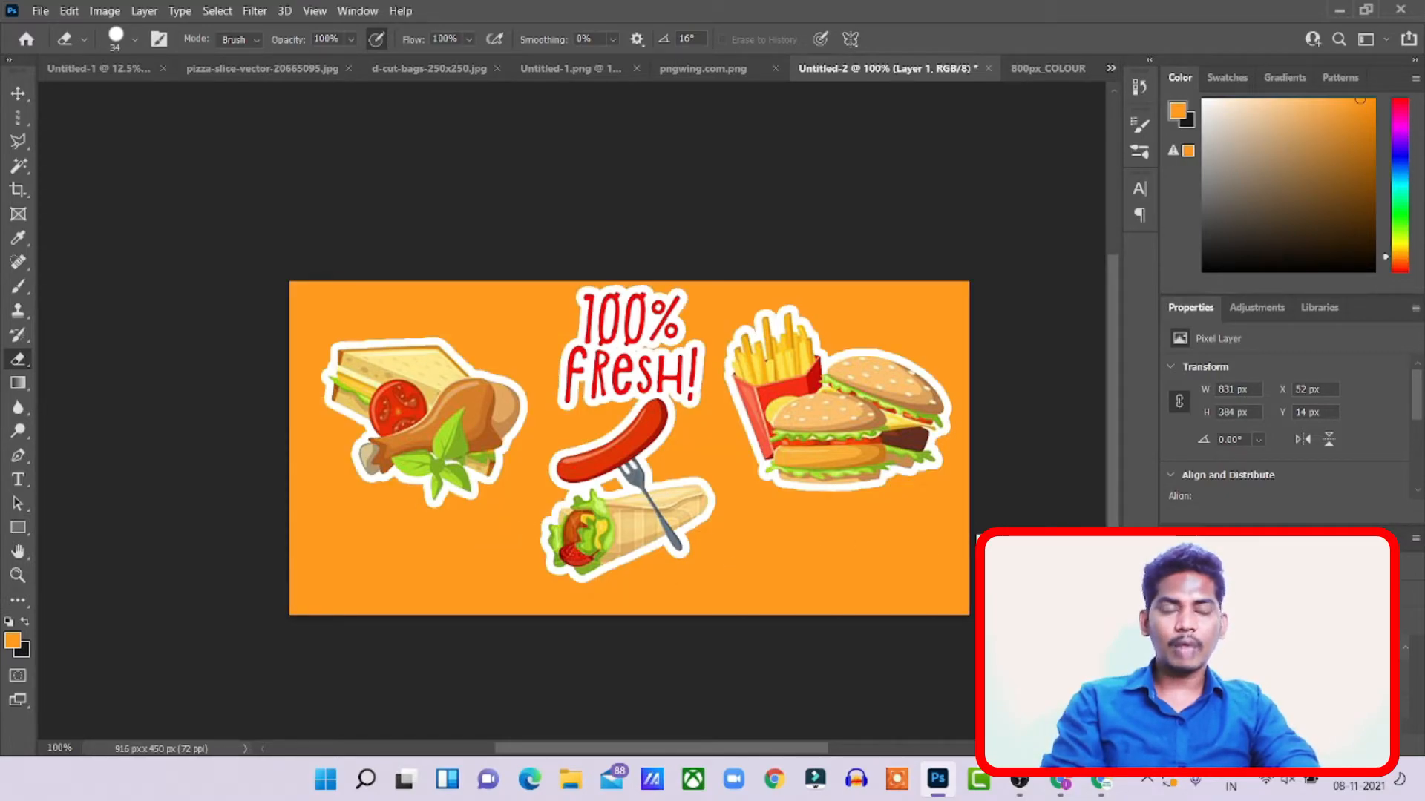
{"action": "left_click", "coordinate": [1261, 705]}
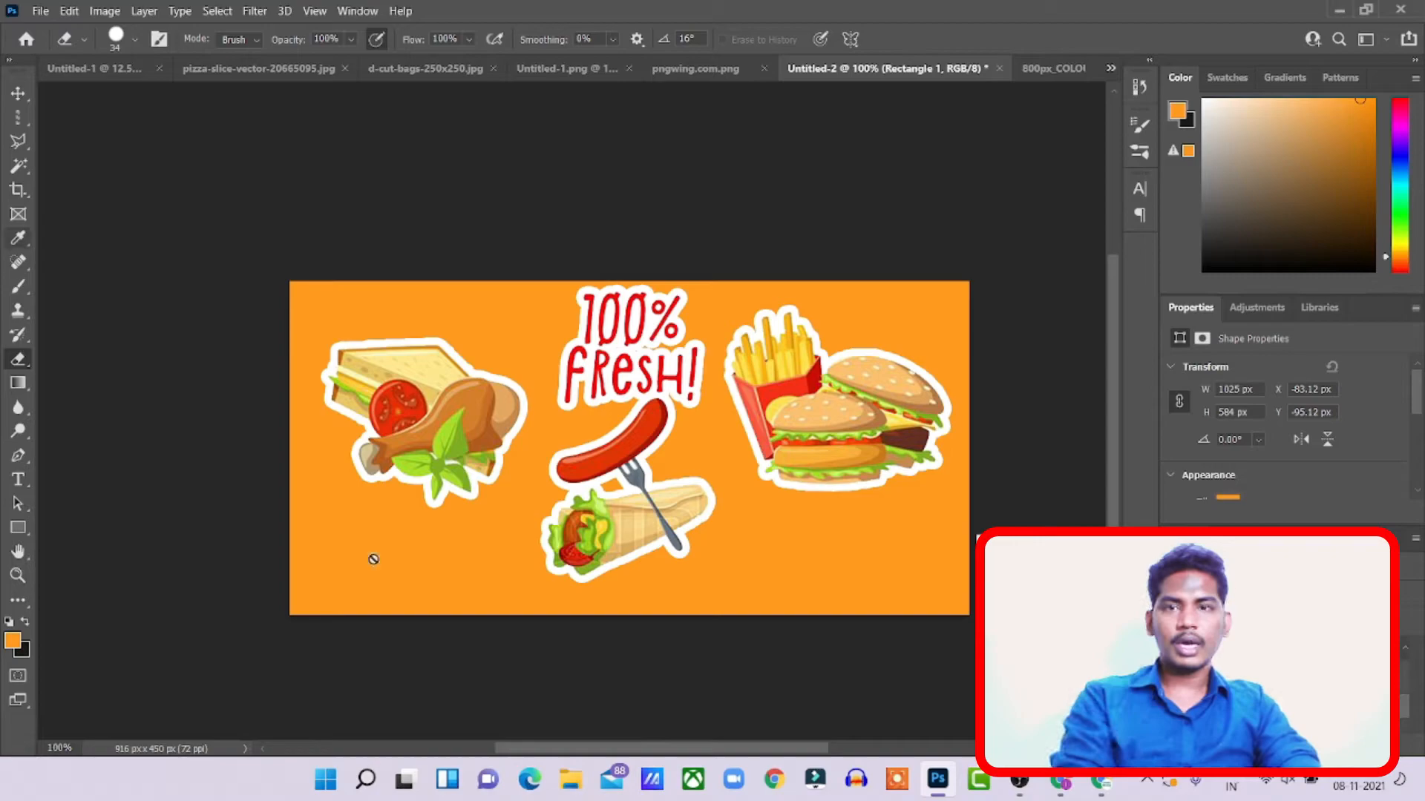
{"action": "left_click", "coordinate": [1174, 692]}
- Export the transparent food strip to the Downloads folder under the file name Untitled-4
{"action": "left_click", "coordinate": [40, 10]}
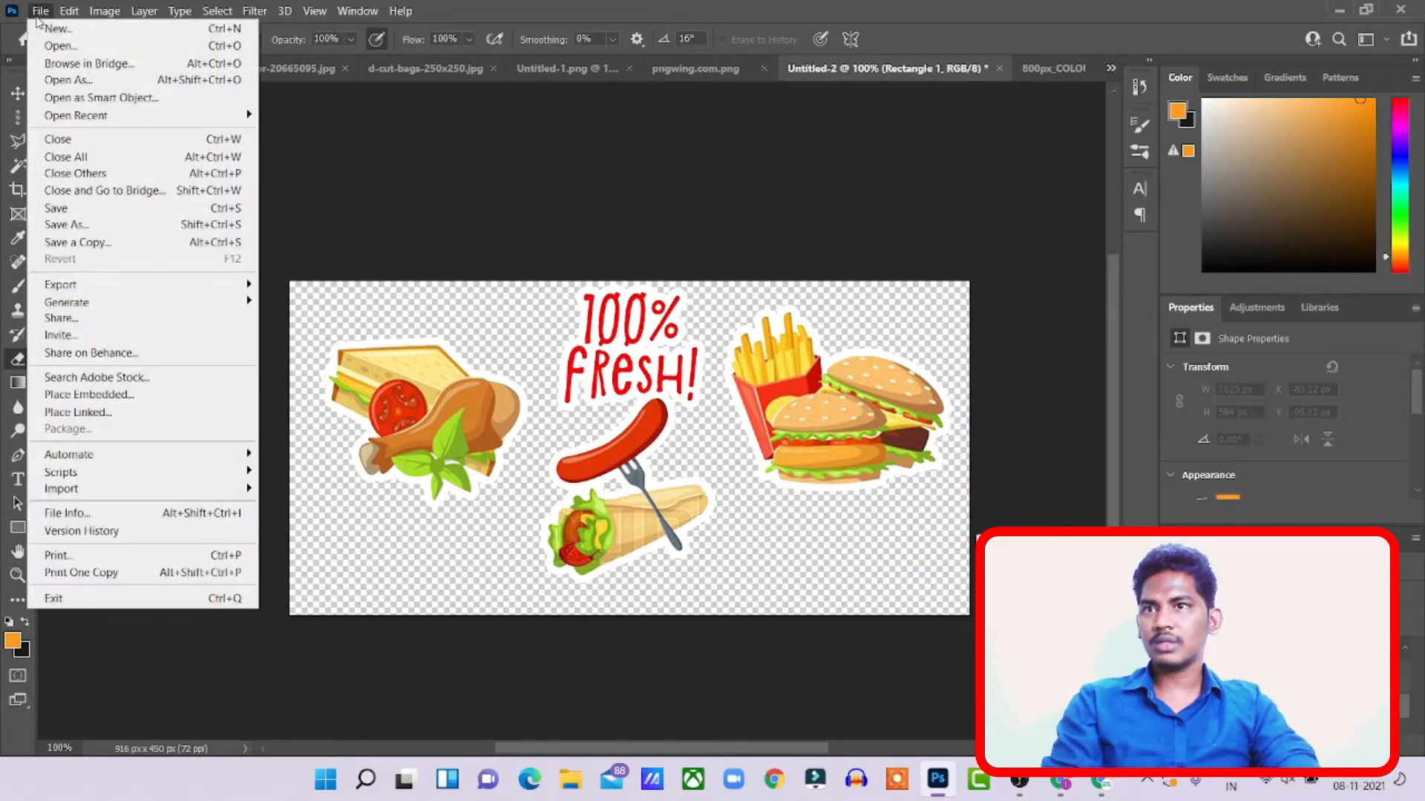
{"action": "mouse_move", "coordinate": [111, 285]}
{"action": "left_click", "coordinate": [297, 286]}
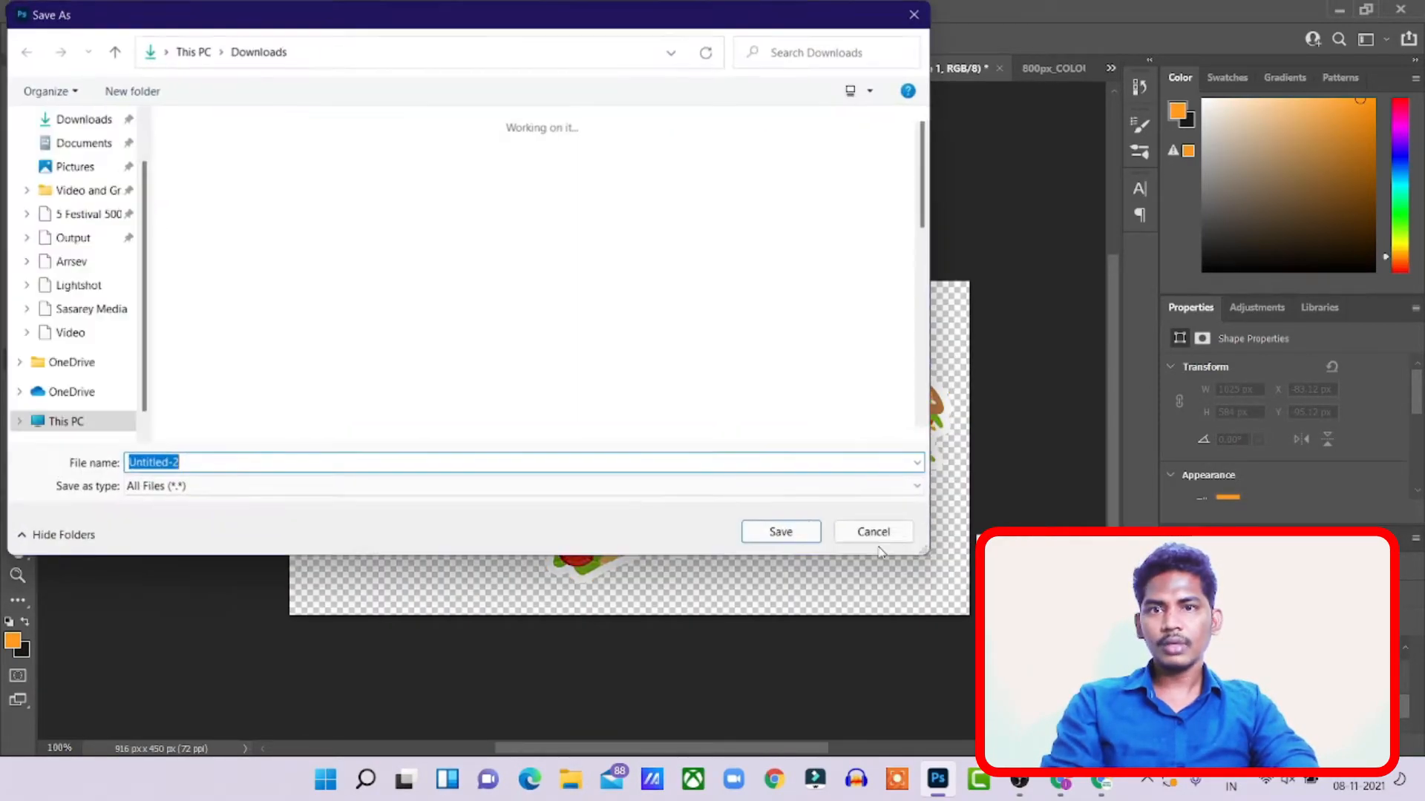
{"action": "double_click", "coordinate": [233, 461]}
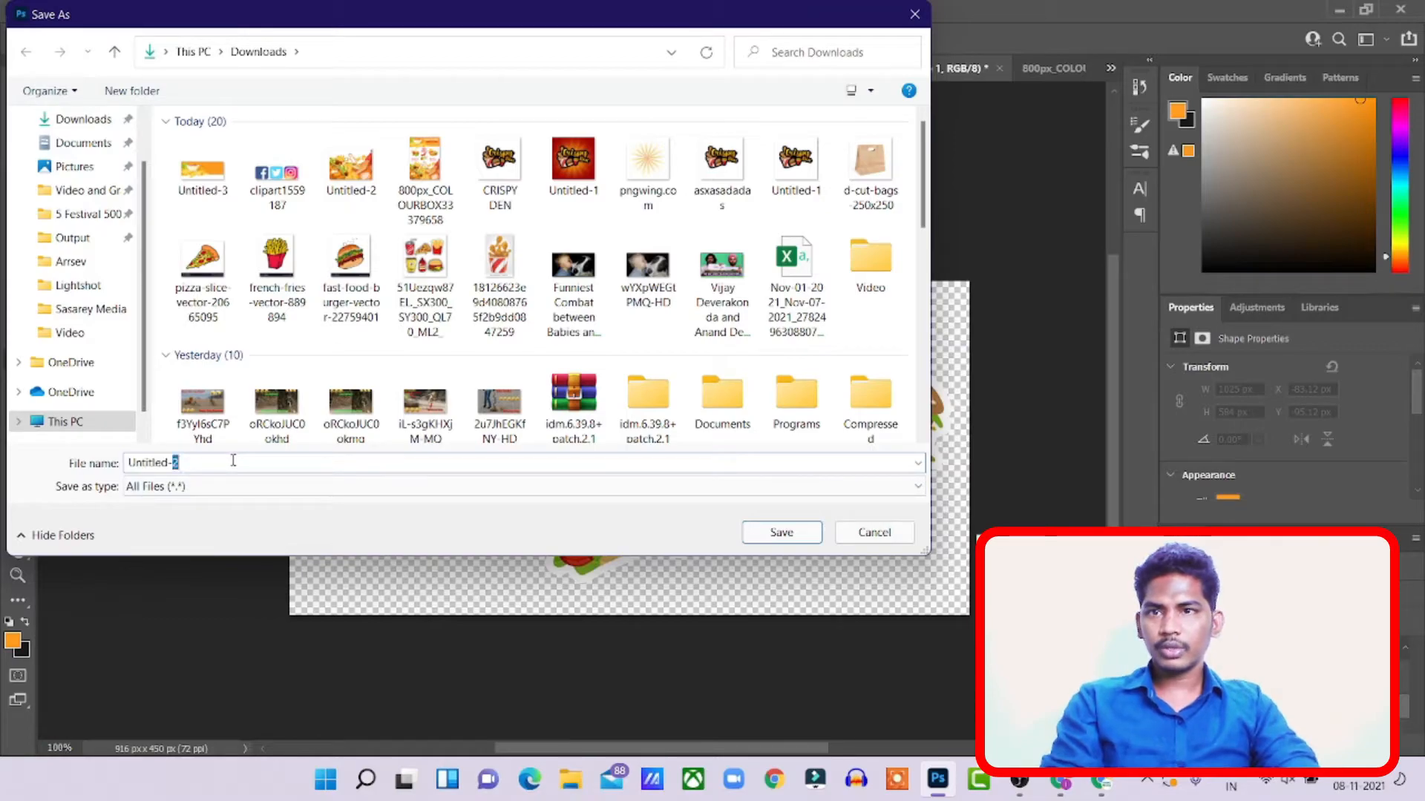
{"action": "type", "text": "4"}
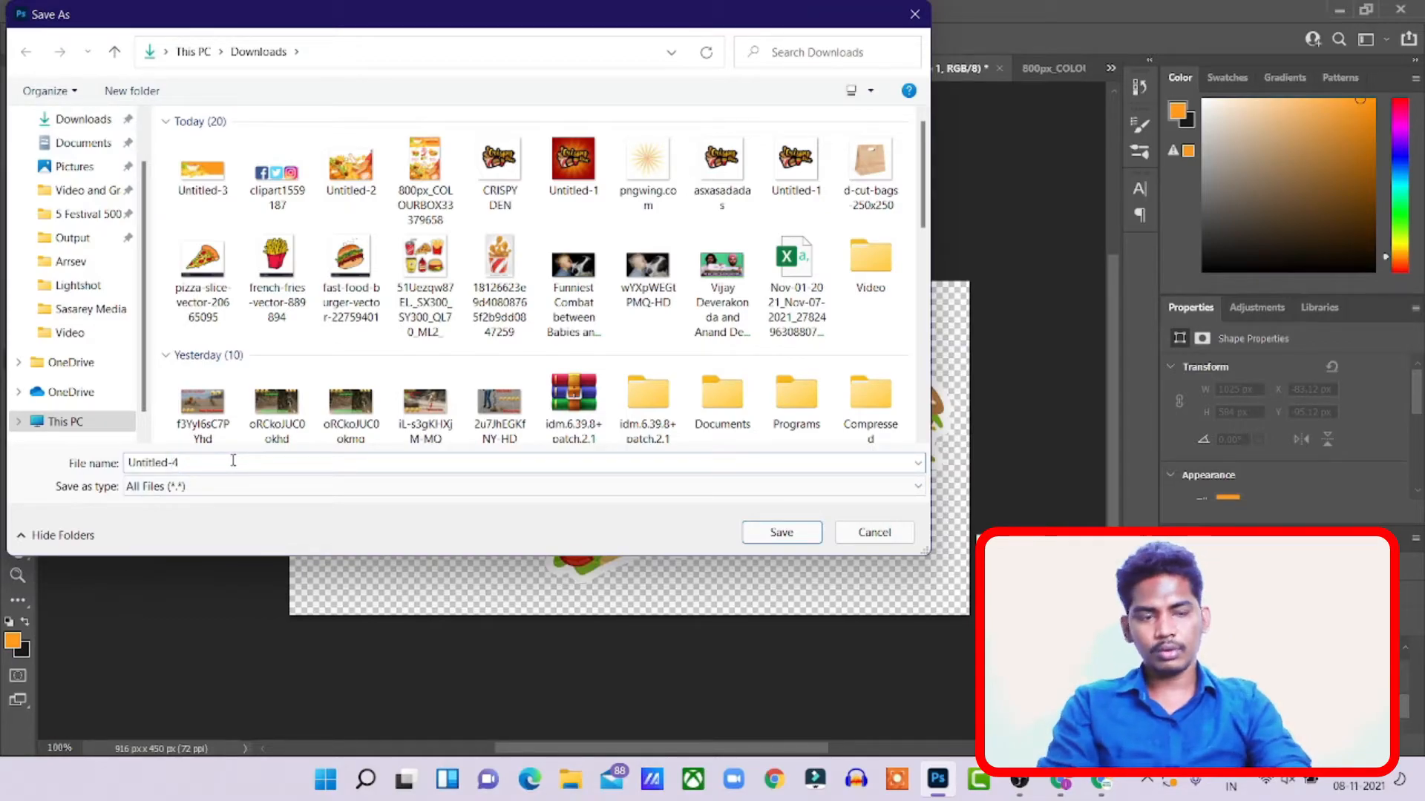
{"action": "left_click", "coordinate": [779, 532]}
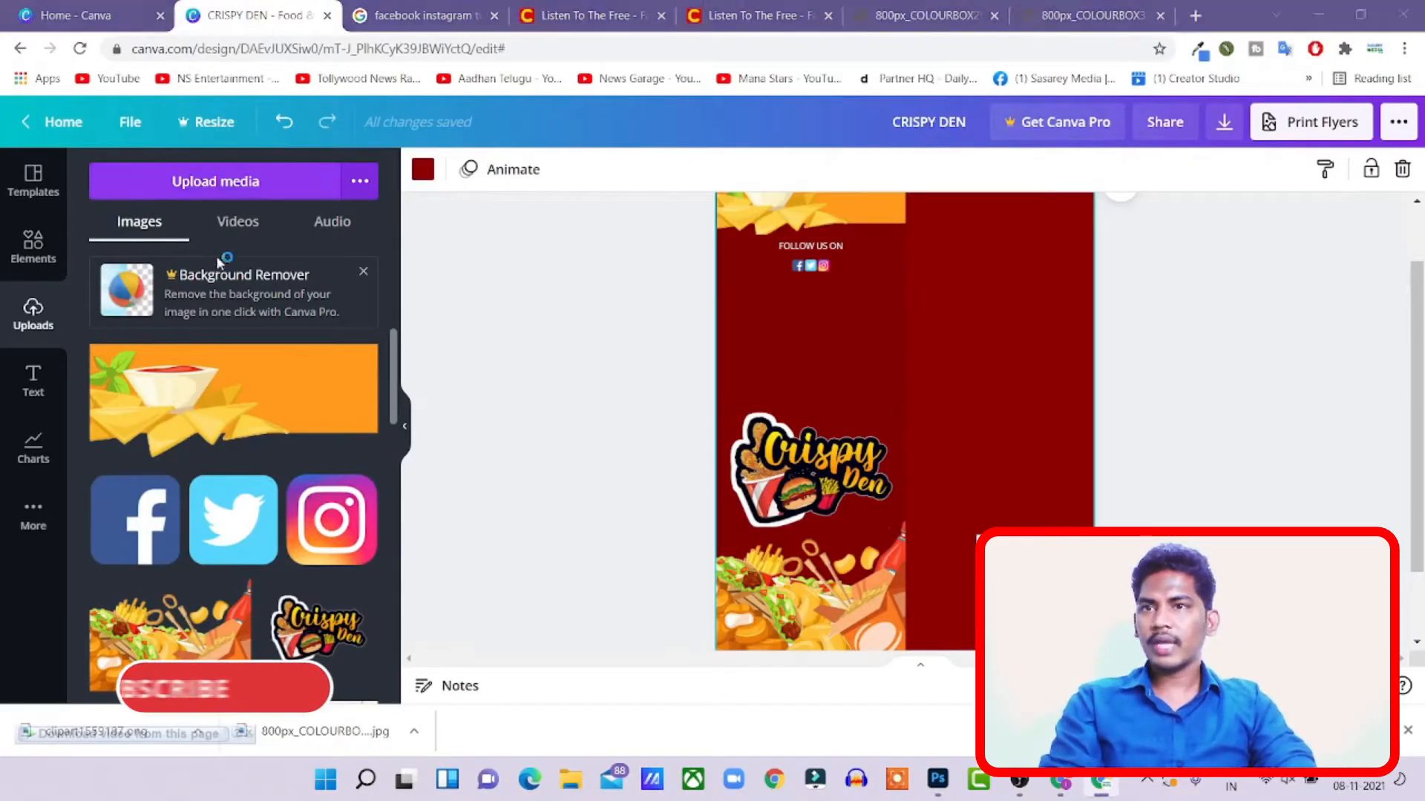
- In the Canva flyer design, upload the Untitled-4 image from the Downloads folder
{"action": "left_click", "coordinate": [215, 181]}
{"action": "left_click", "coordinate": [202, 167]}
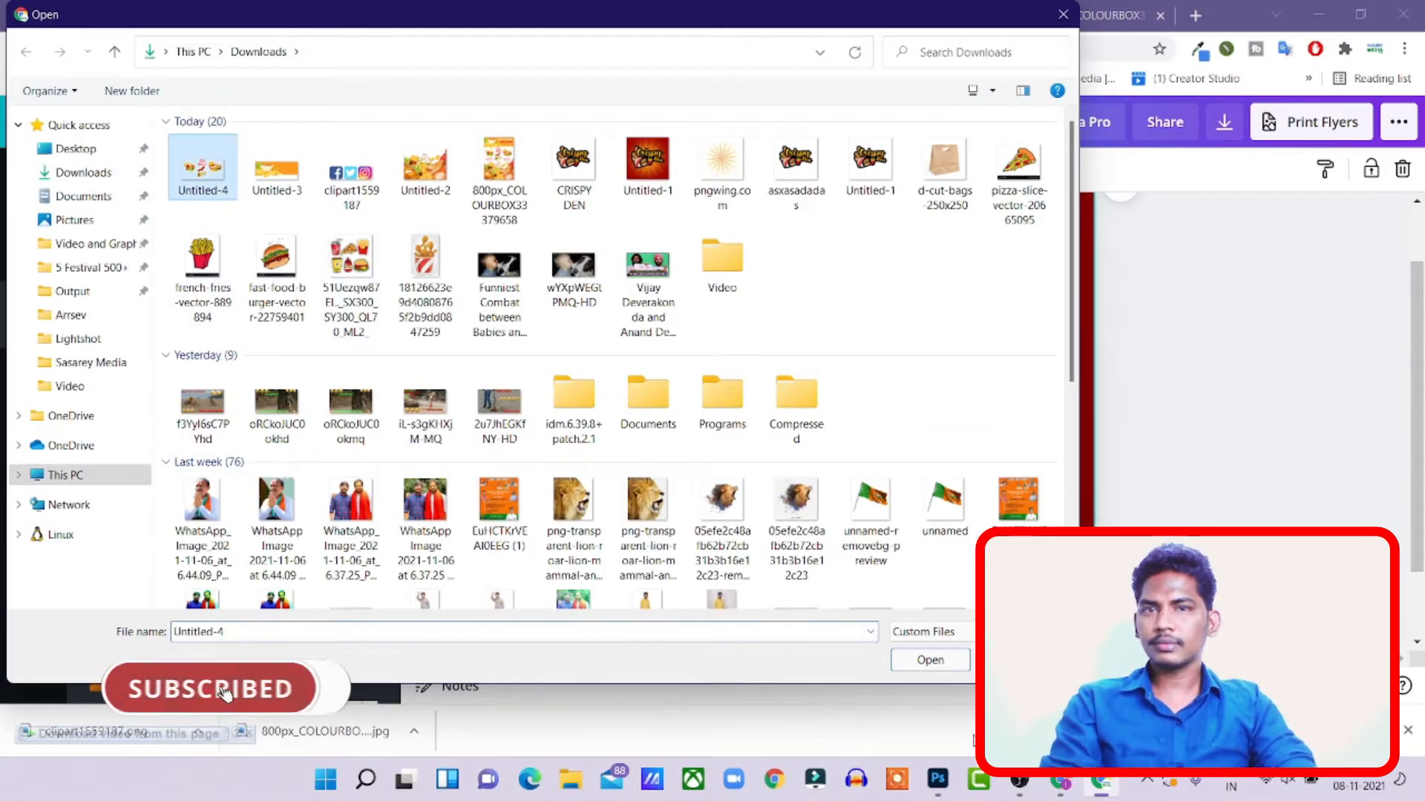
{"action": "key", "text": "Return"}
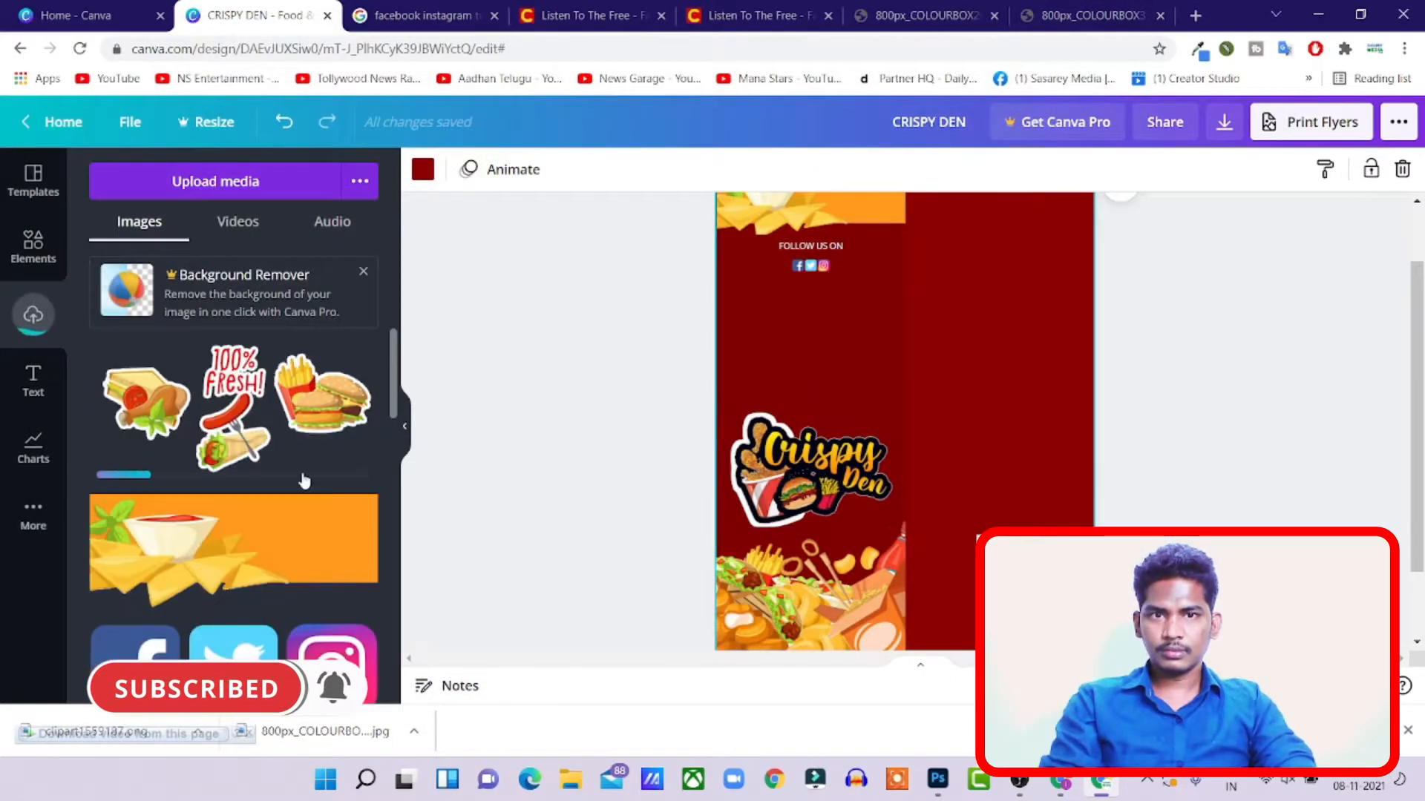
- Place the white-outlined food strip on the flyer and fit it across the top of the right-hand column
{"action": "left_click_drag", "start_coordinate": [369, 450], "coordinate": [888, 303]}
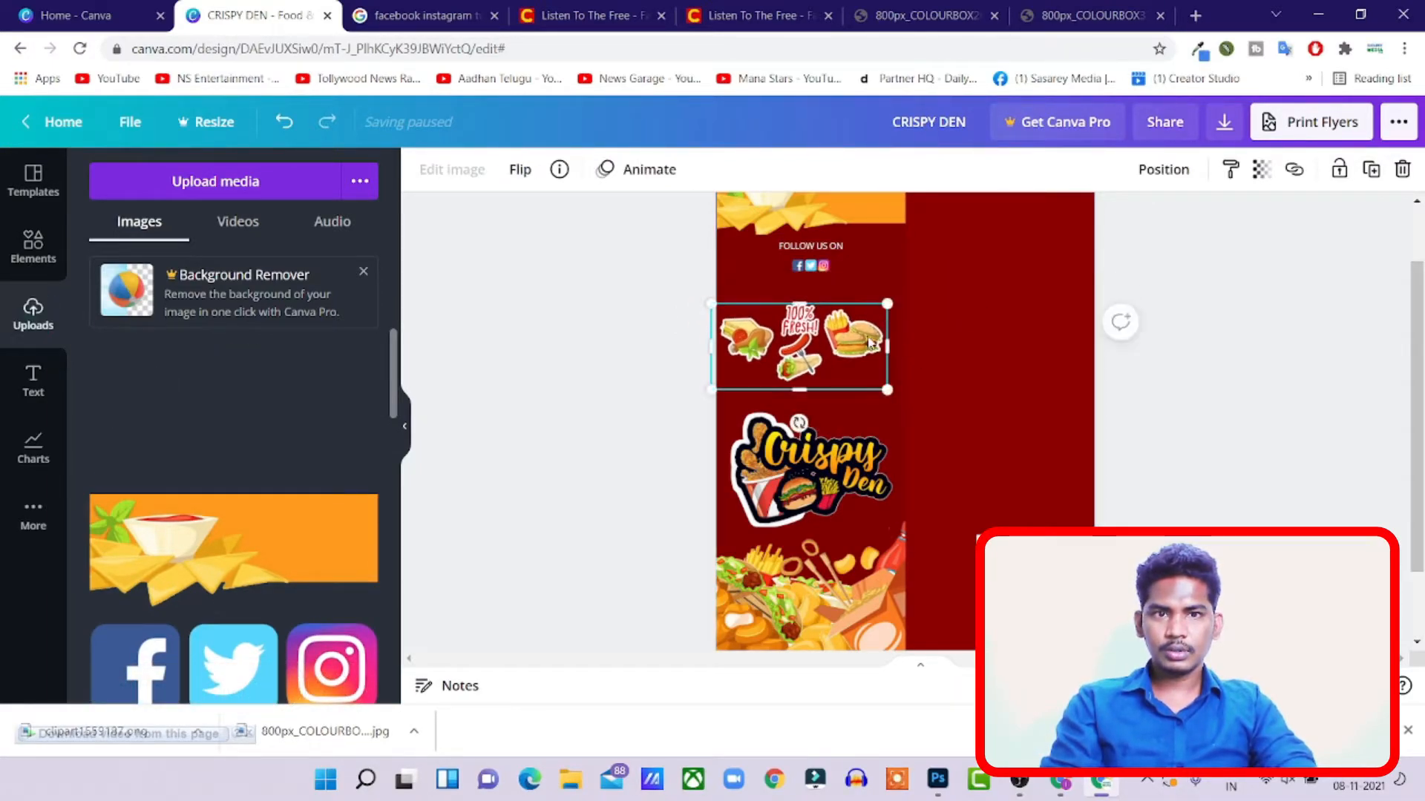
{"action": "scroll", "coordinate": [854, 343], "scroll_direction": "down", "scroll_amount": 2}
{"action": "scroll", "coordinate": [877, 350], "scroll_direction": "up", "scroll_amount": 3}
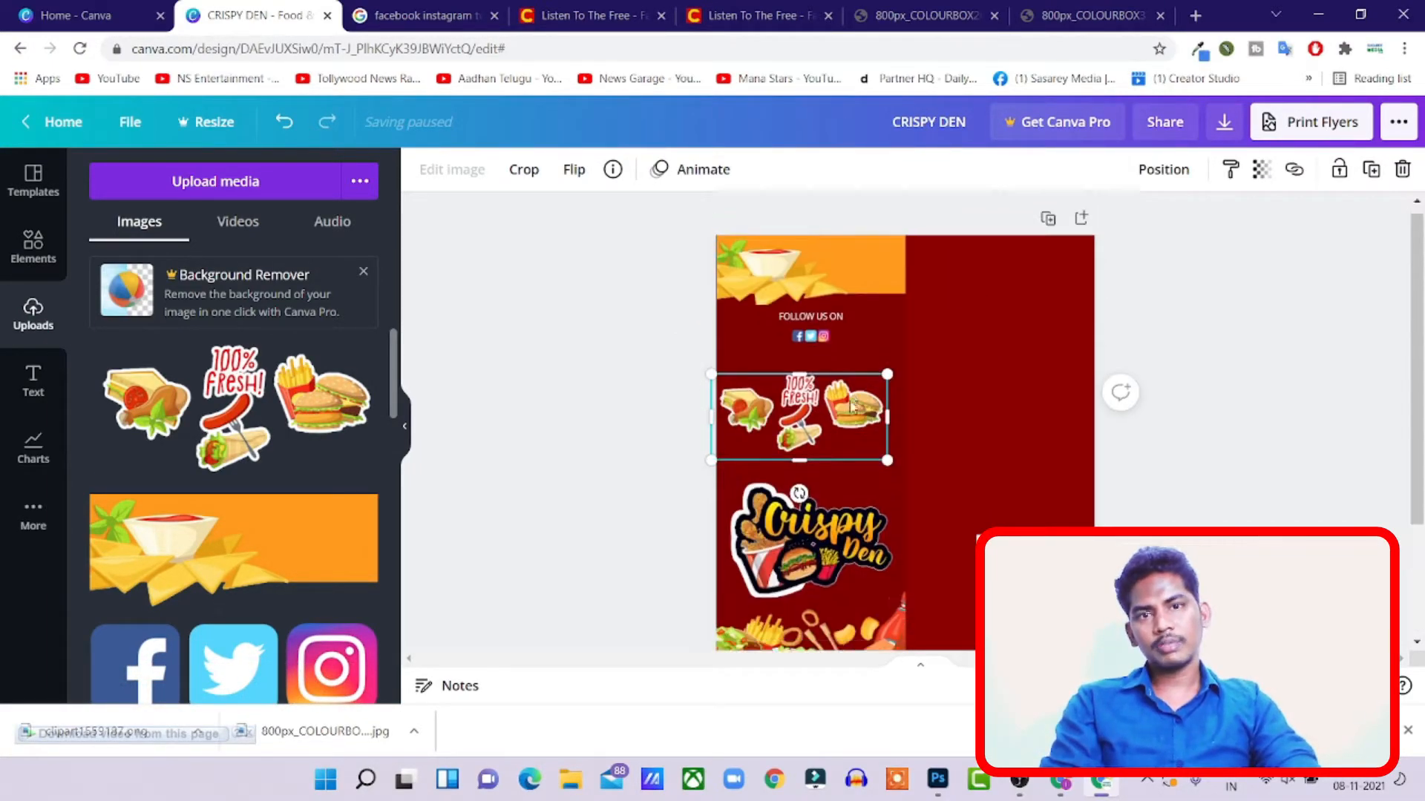
{"action": "scroll", "coordinate": [852, 407], "scroll_direction": "down", "scroll_amount": 2}
{"action": "scroll", "coordinate": [852, 406], "scroll_direction": "up", "scroll_amount": 2}
{"action": "left_click_drag", "start_coordinate": [813, 421], "coordinate": [1014, 304]}
{"action": "left_click_drag", "start_coordinate": [1088, 330], "coordinate": [1094, 335]}
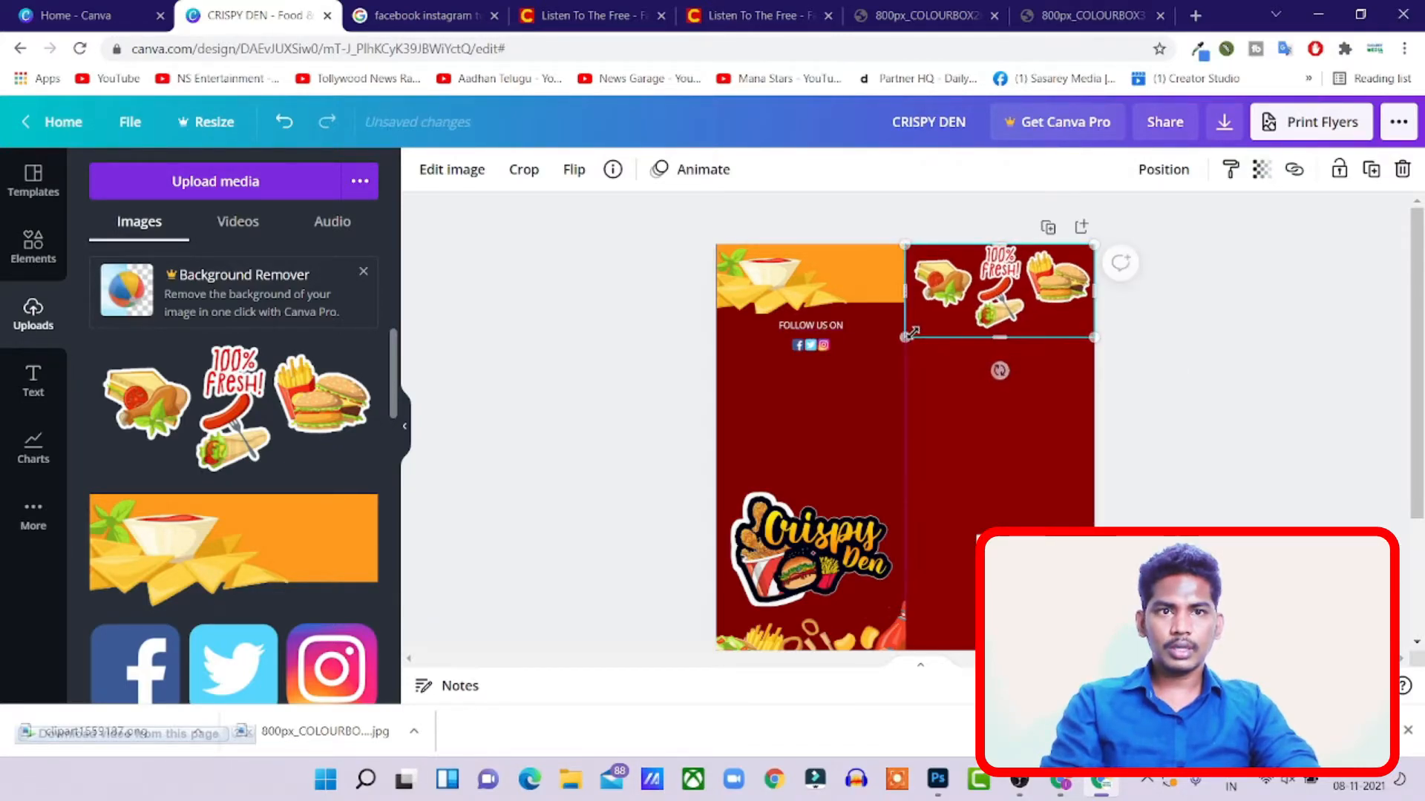
- Move the Crispy Den logo up to just below the social icons and raise the FOLLOW US ON text slightly
{"action": "scroll", "coordinate": [998, 369], "scroll_direction": "down", "scroll_amount": 3}
{"action": "left_click", "coordinate": [814, 411]}
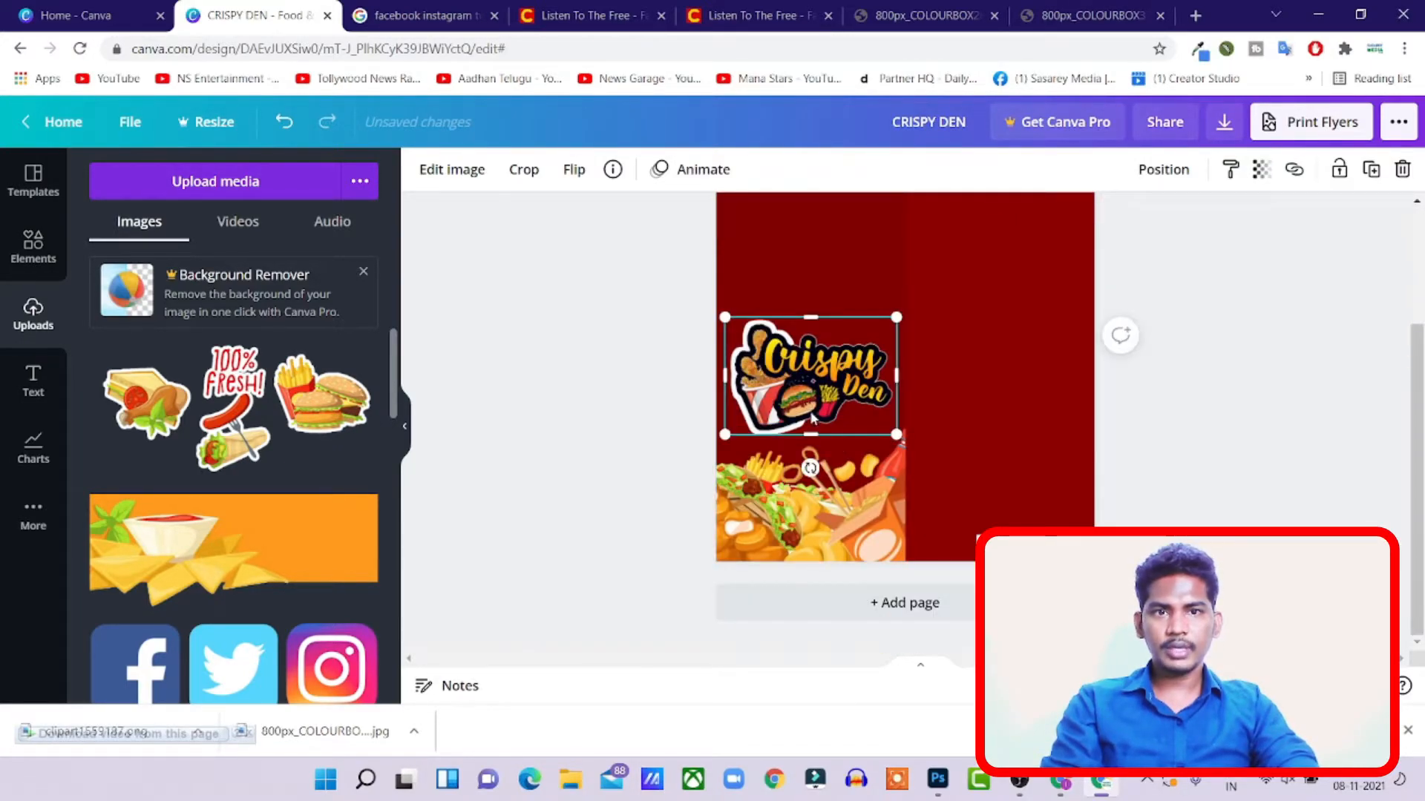
{"action": "scroll", "coordinate": [814, 401], "scroll_direction": "up", "scroll_amount": 3}
{"action": "left_click_drag", "start_coordinate": [822, 535], "coordinate": [824, 402]}
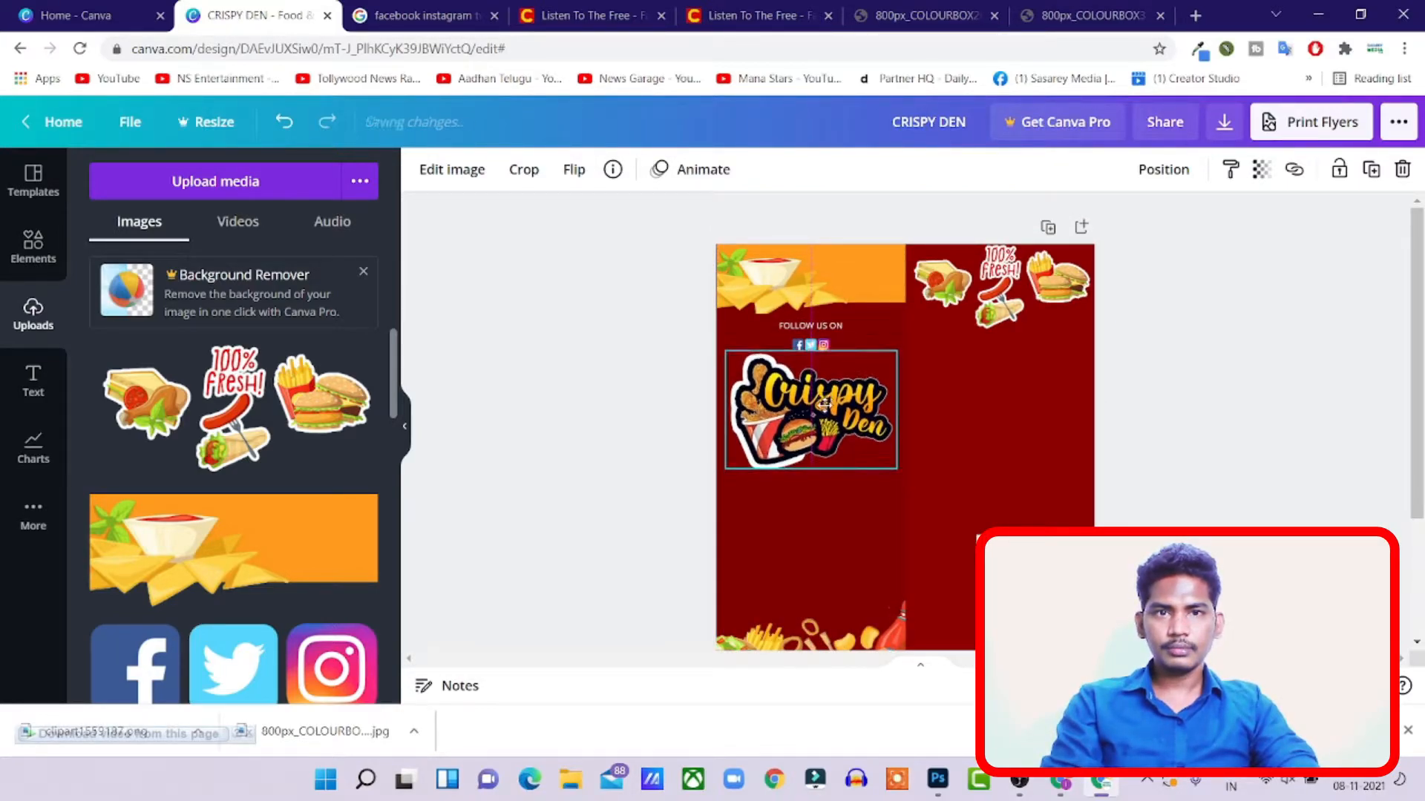
{"action": "left_click", "coordinate": [811, 325]}
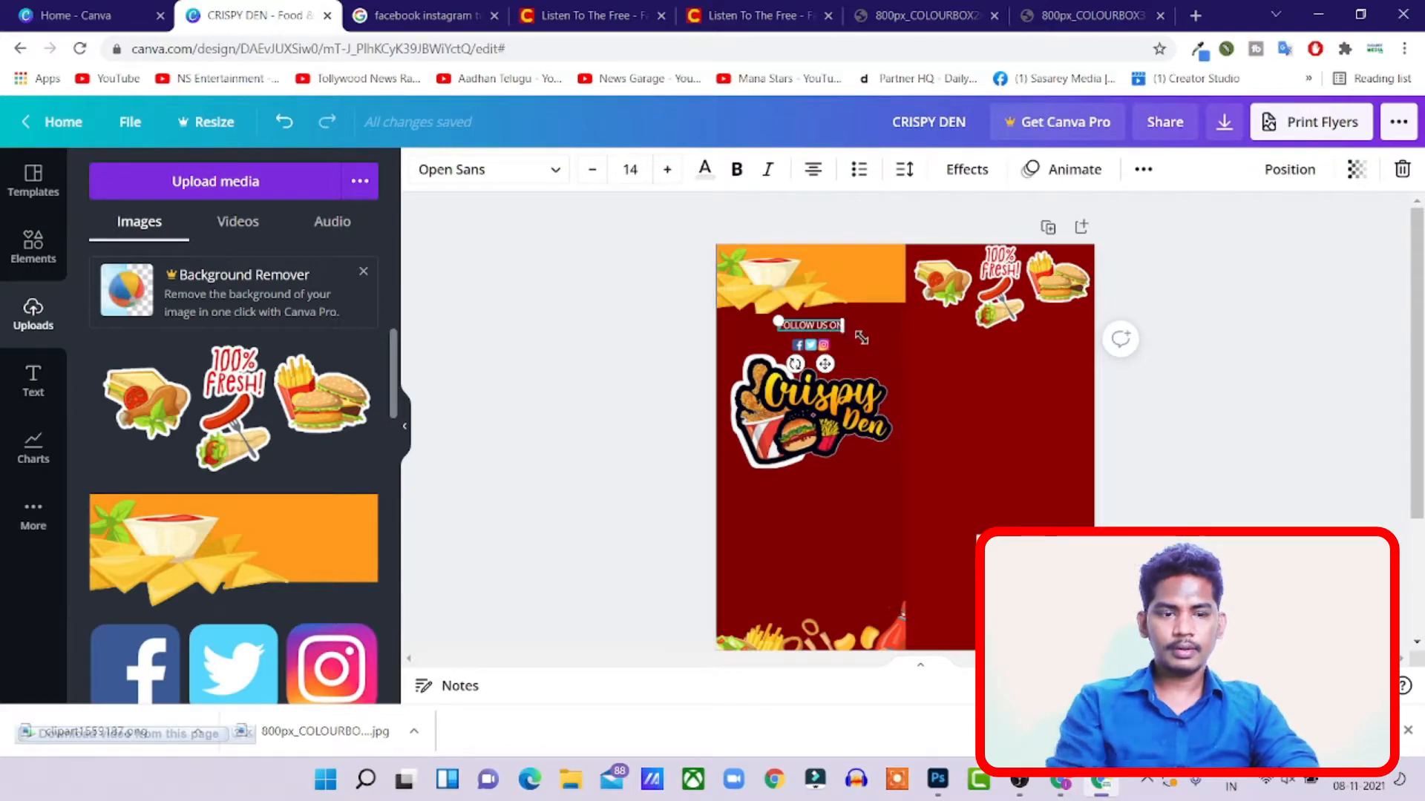
{"action": "left_click_drag", "start_coordinate": [825, 363], "coordinate": [821, 348]}
{"action": "left_click", "coordinate": [988, 353]}
- Move the outlined food strip into the left column, directly above the food collage at the page bottom
{"action": "left_click_drag", "start_coordinate": [1013, 292], "coordinate": [788, 599]}
{"action": "scroll", "coordinate": [912, 521], "scroll_direction": "down", "scroll_amount": 2}
{"action": "left_click_drag", "start_coordinate": [842, 373], "coordinate": [833, 382]}
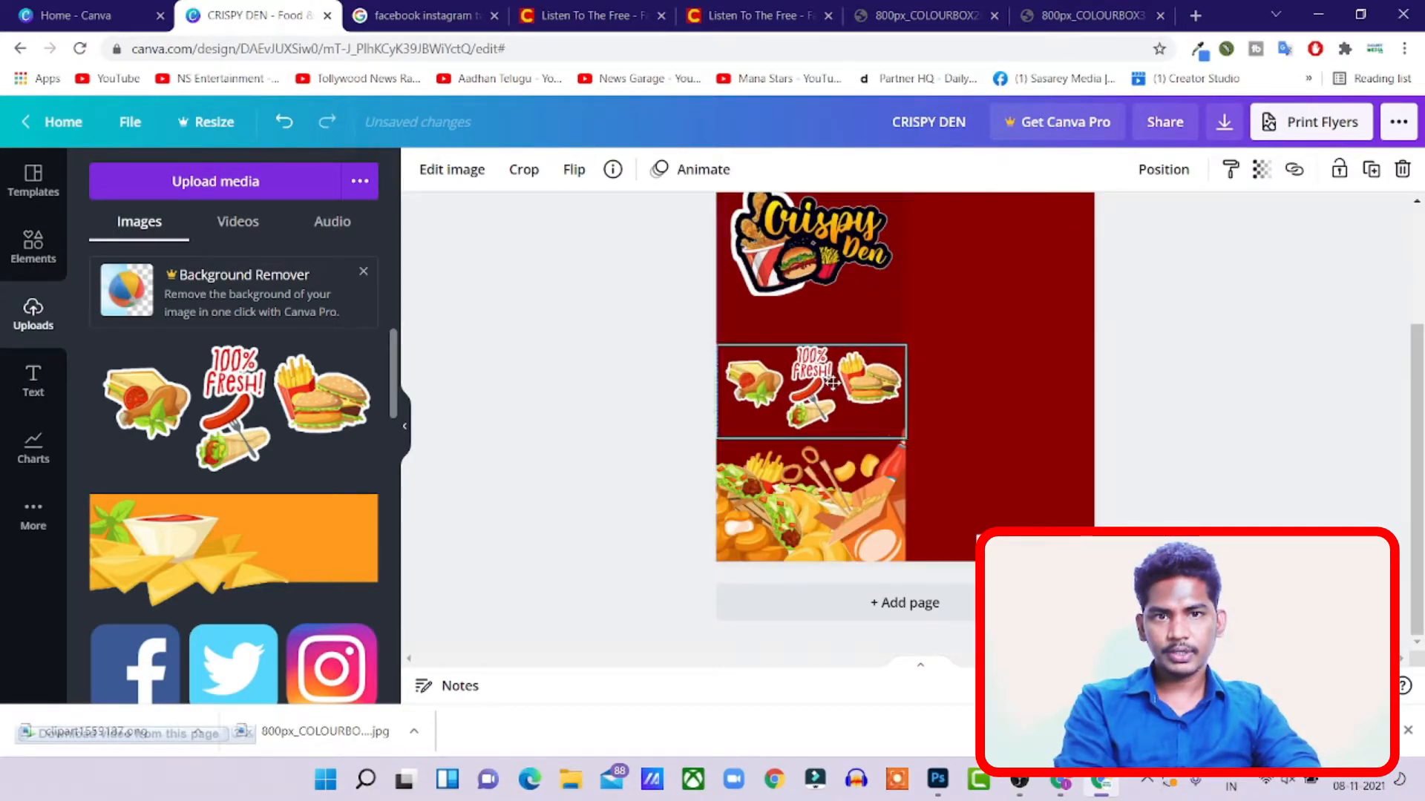
{"action": "left_click", "coordinate": [954, 359]}
{"action": "scroll", "coordinate": [954, 359], "scroll_direction": "up", "scroll_amount": 3}
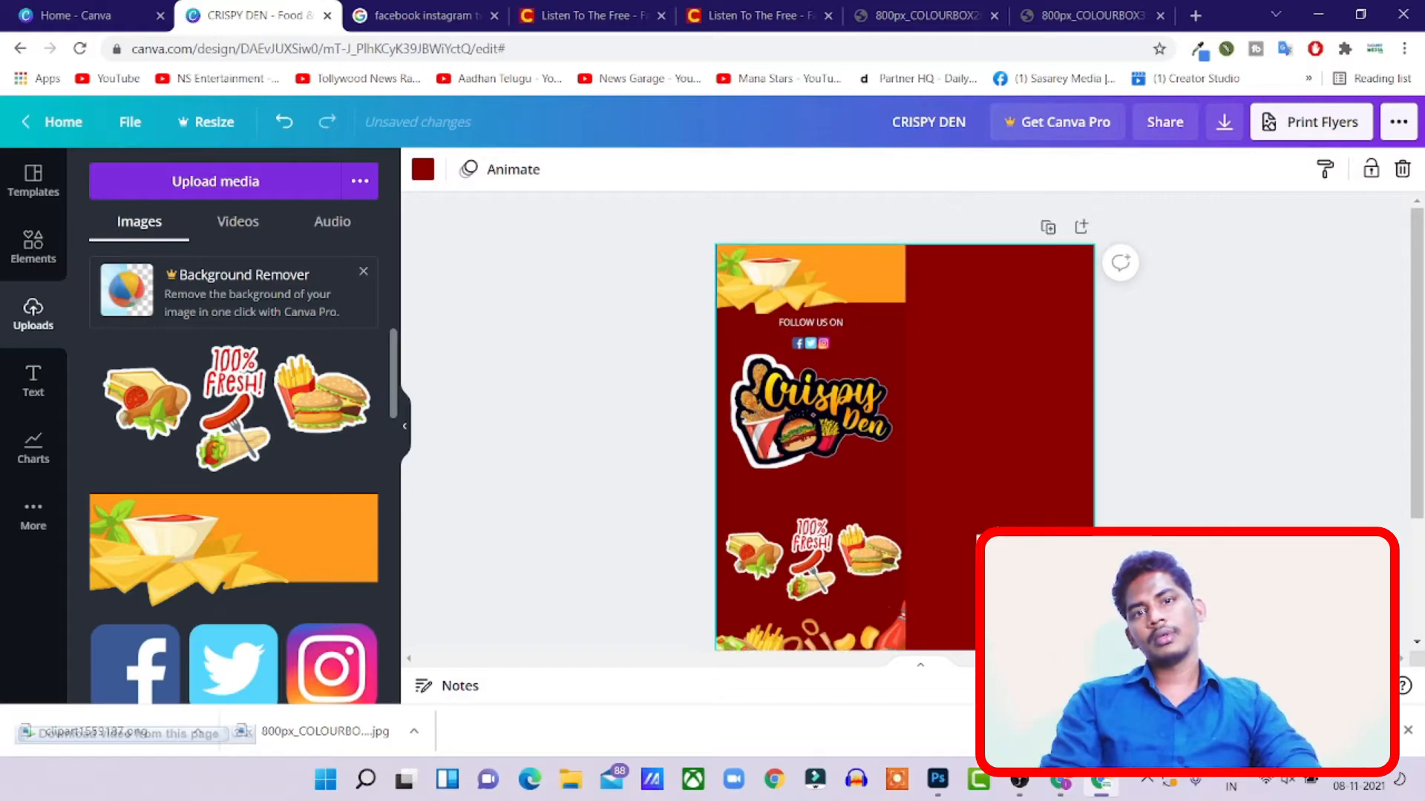
{"action": "scroll", "coordinate": [923, 530], "scroll_direction": "down", "scroll_amount": 2}
{"action": "scroll", "coordinate": [923, 530], "scroll_direction": "up", "scroll_amount": 1}
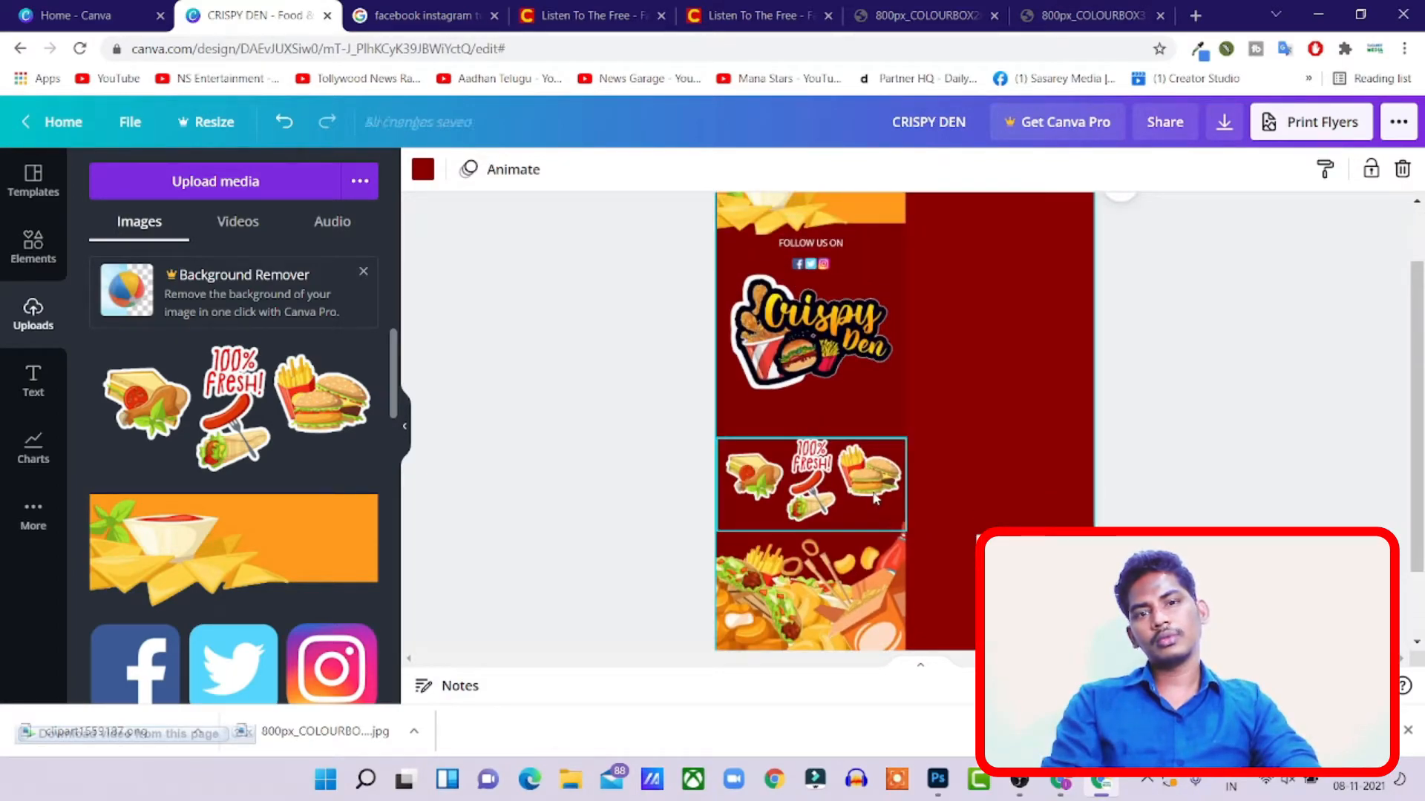
- In Photoshop, export the food strip without its white outline to the Downloads folder as Untitled-5
{"action": "key", "text": "alt+Tab"}
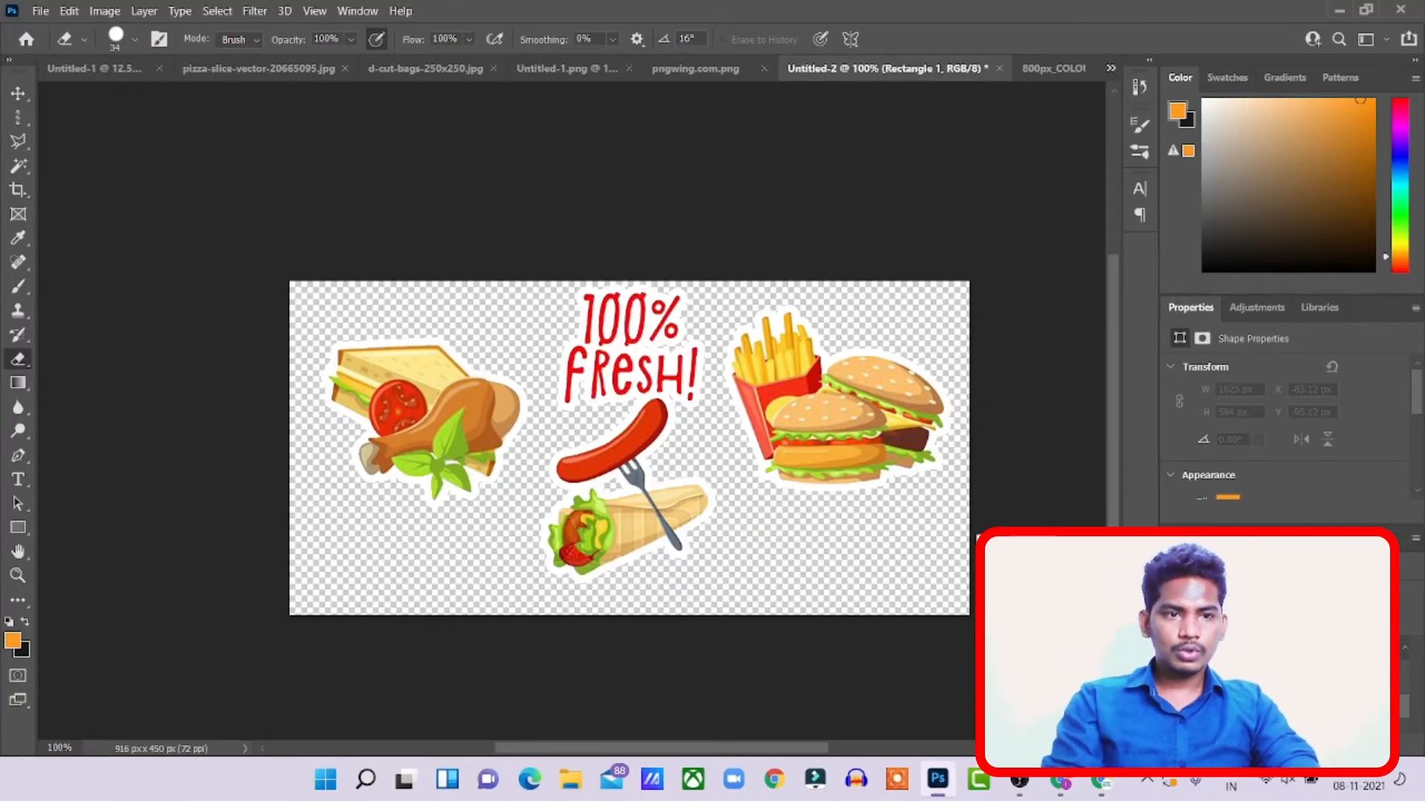
{"action": "left_click", "coordinate": [40, 10]}
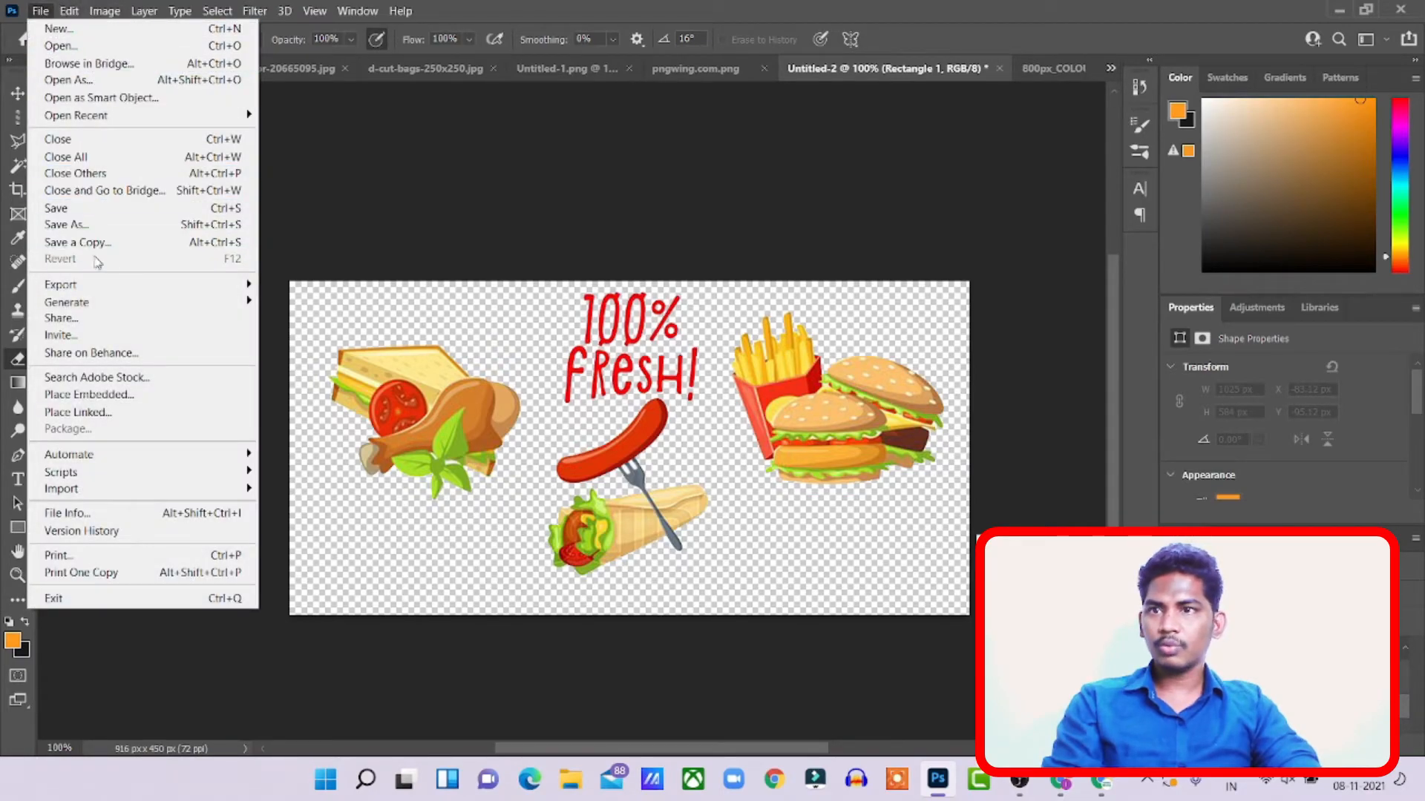
{"action": "mouse_move", "coordinate": [96, 284]}
{"action": "left_click", "coordinate": [289, 282]}
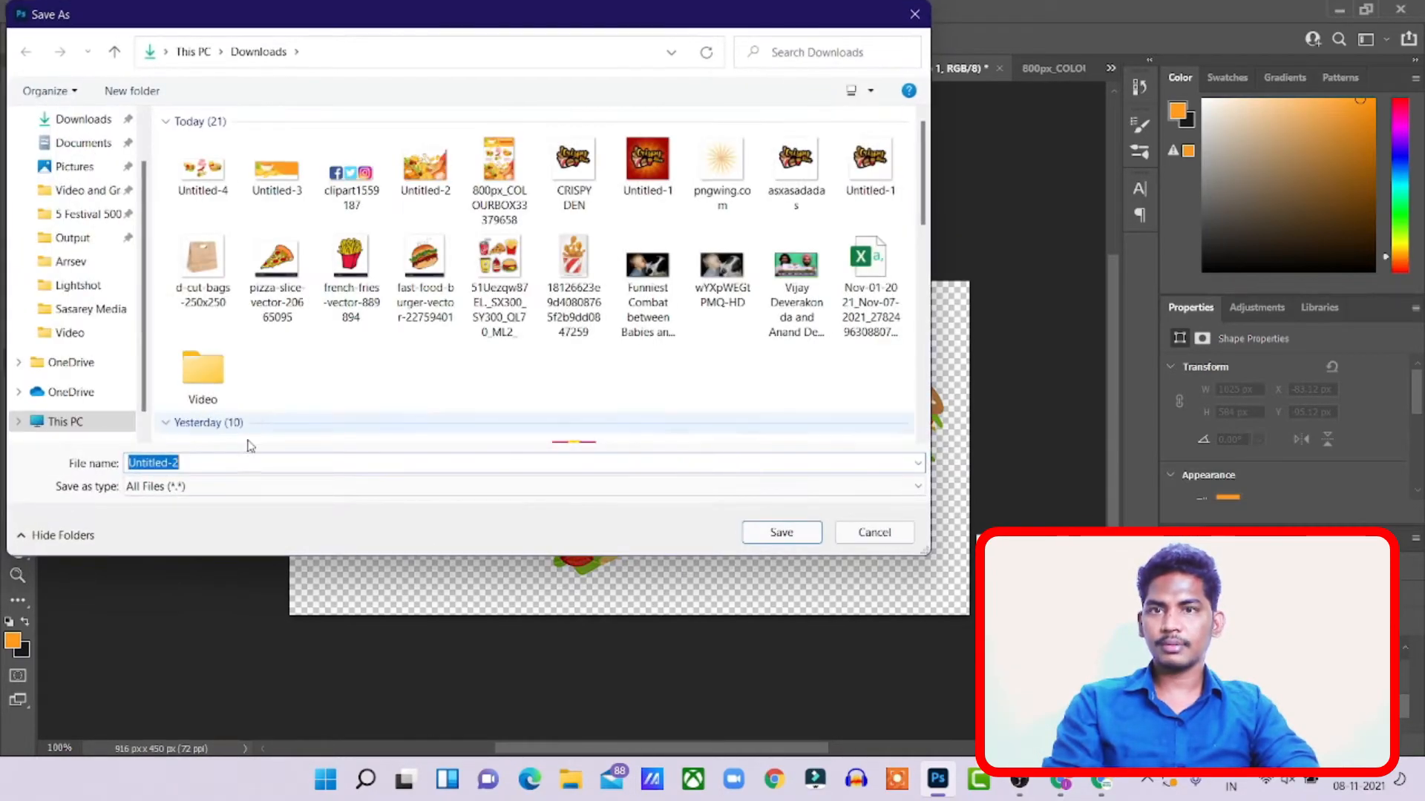
{"action": "left_click", "coordinate": [221, 462]}
{"action": "key", "text": "BackSpace"}
{"action": "type", "text": "5"}
{"action": "left_click", "coordinate": [775, 532]}
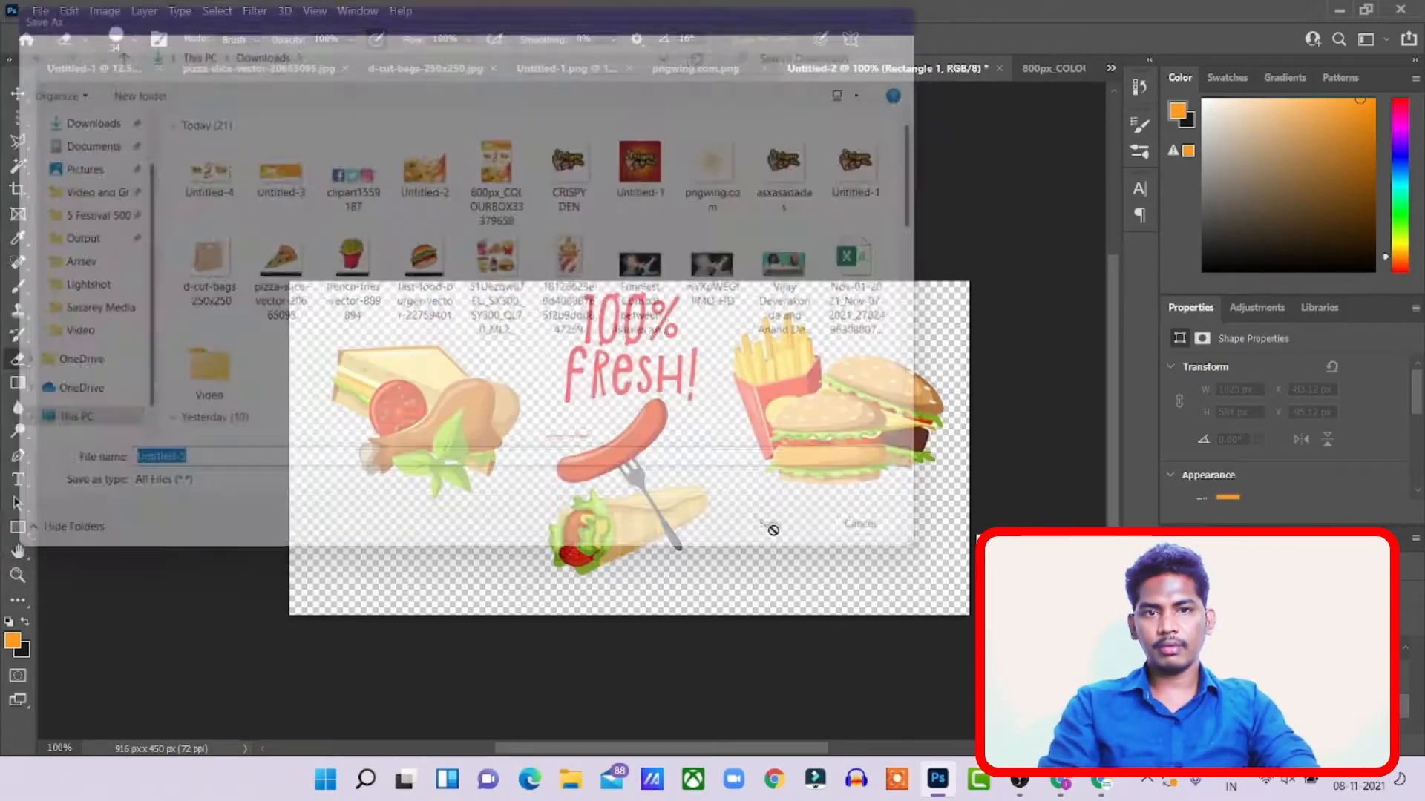
- Back in Canva, delete the outlined food strip from the flyer and upload the Untitled-5 image from Downloads
{"action": "key", "text": "alt+Tab"}
{"action": "left_click", "coordinate": [834, 473]}
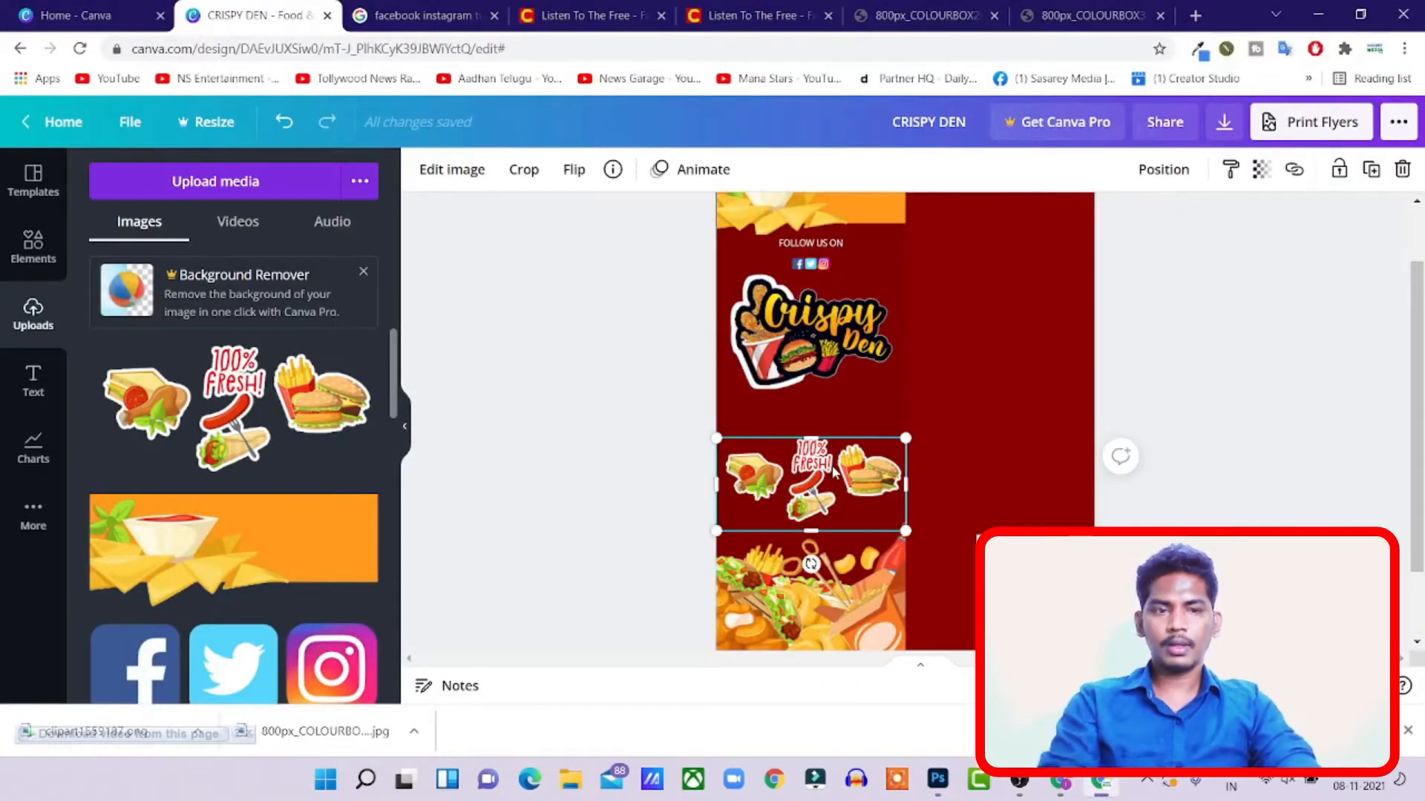
{"action": "key", "text": "Delete"}
{"action": "left_click", "coordinate": [218, 222]}
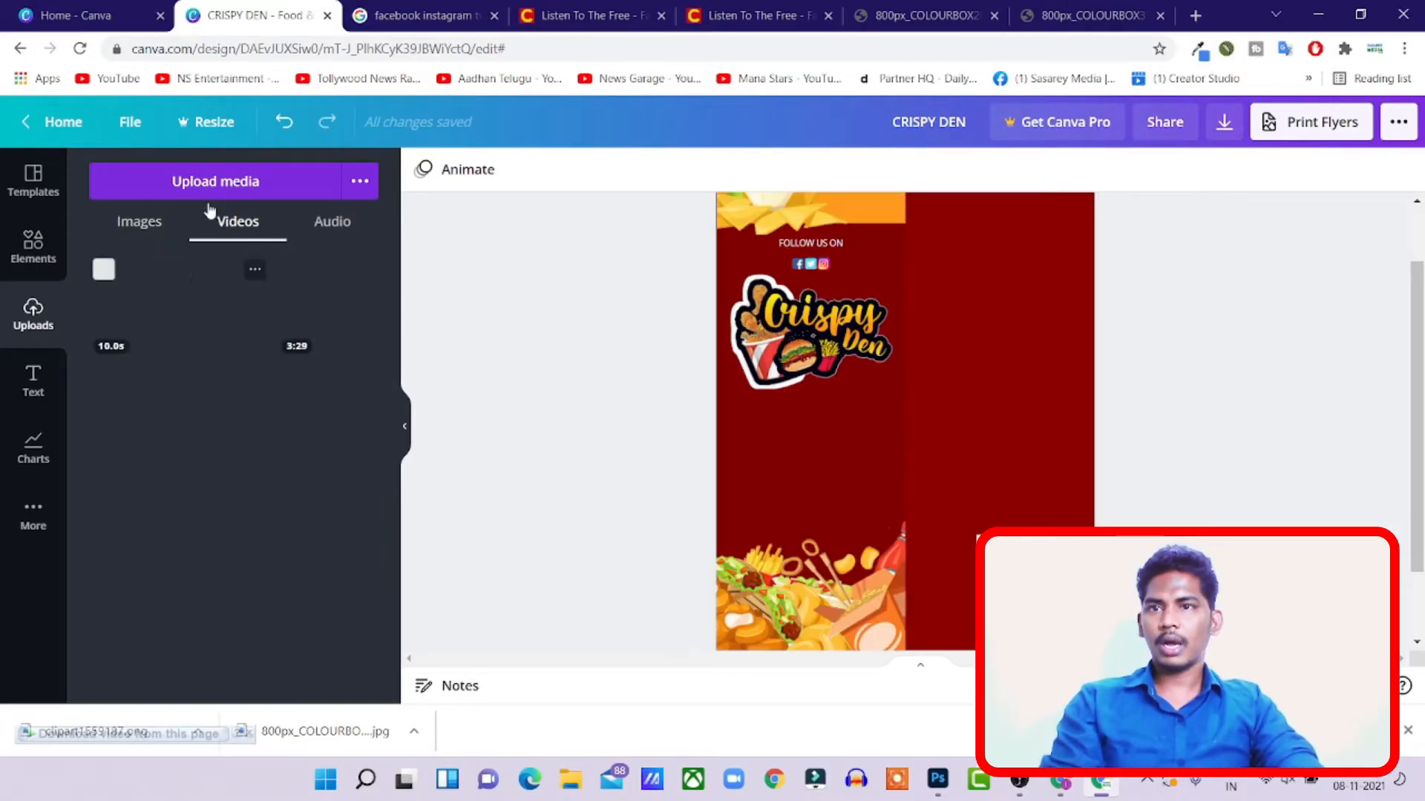
{"action": "left_click", "coordinate": [216, 181]}
{"action": "left_click", "coordinate": [215, 186]}
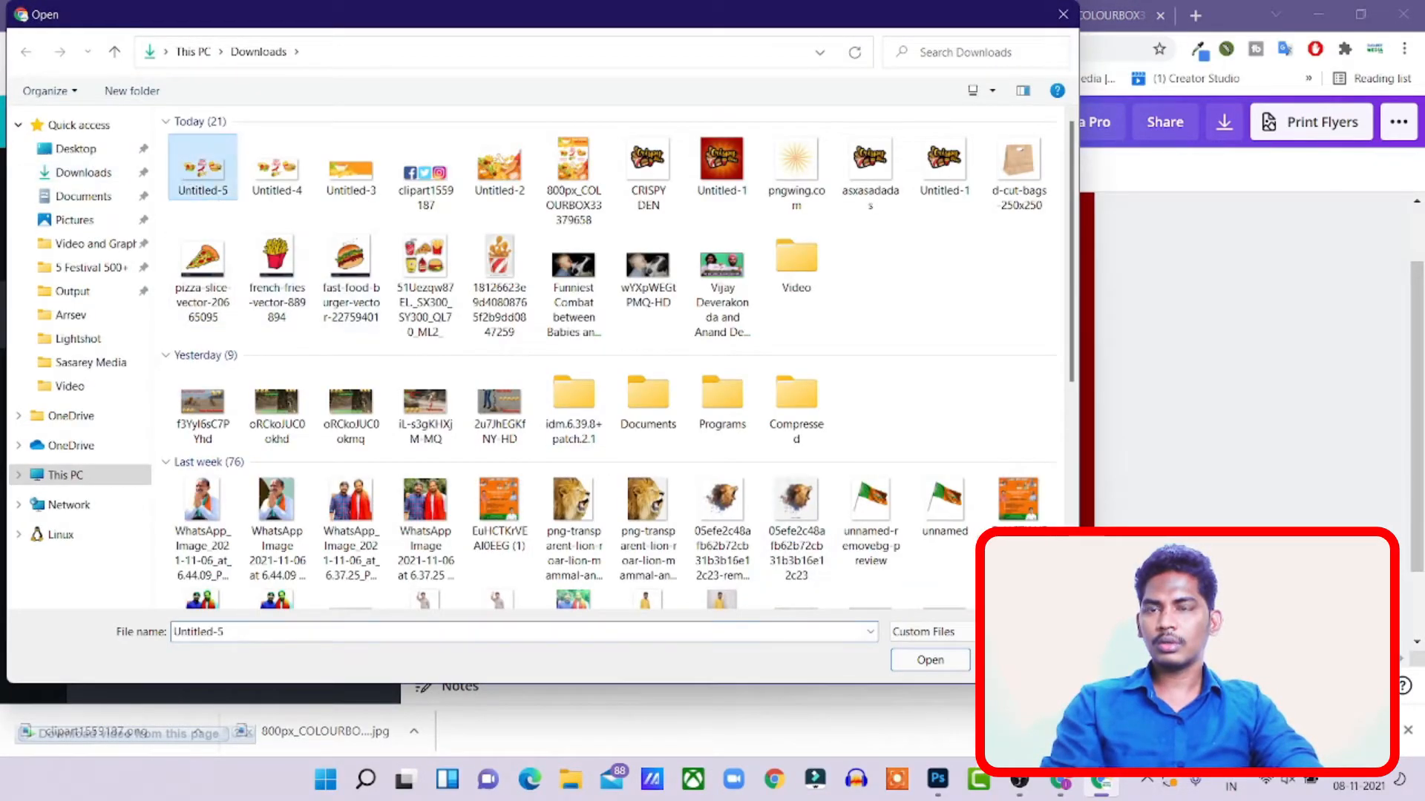
{"action": "left_click", "coordinate": [930, 659]}
{"action": "left_click", "coordinate": [138, 224]}
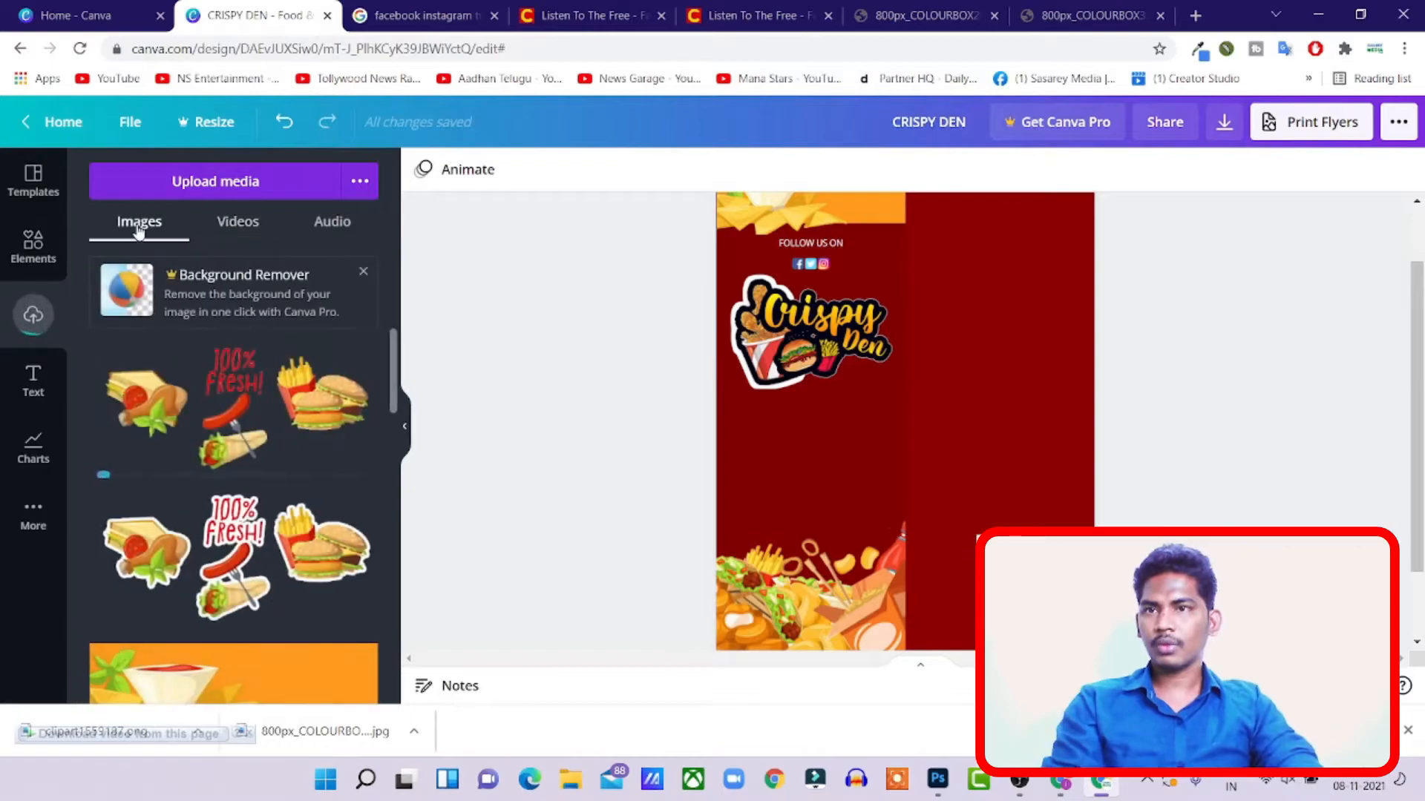
- Place the food strip without outlines below the Crispy Den logo and scale it to the left column's width
{"action": "left_click_drag", "start_coordinate": [234, 408], "coordinate": [794, 459]}
{"action": "left_click_drag", "start_coordinate": [963, 387], "coordinate": [883, 424]}
{"action": "left_click_drag", "start_coordinate": [853, 451], "coordinate": [904, 427]}
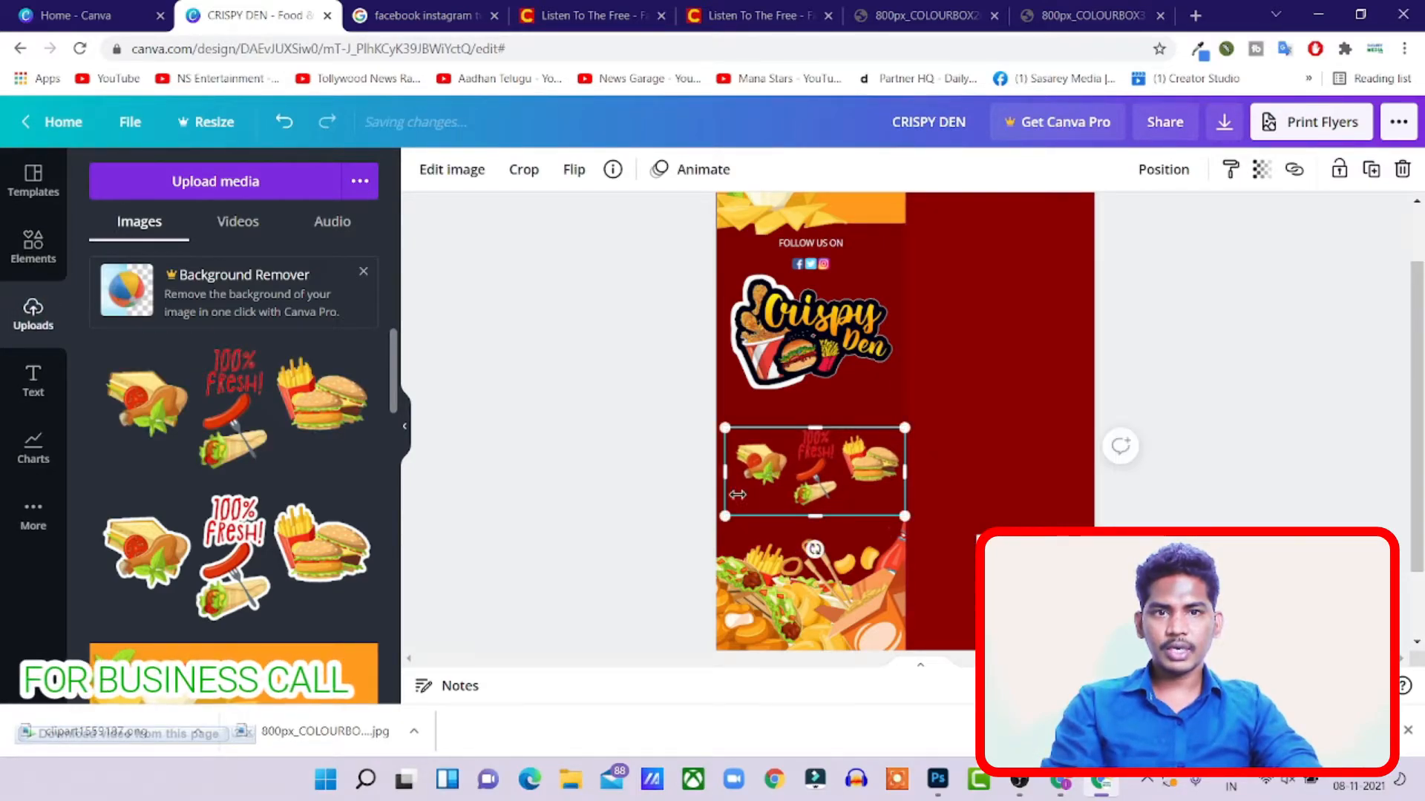
{"action": "left_click_drag", "start_coordinate": [725, 516], "coordinate": [716, 521]}
{"action": "left_click_drag", "start_coordinate": [825, 465], "coordinate": [826, 445]}
{"action": "left_click", "coordinate": [1017, 419]}
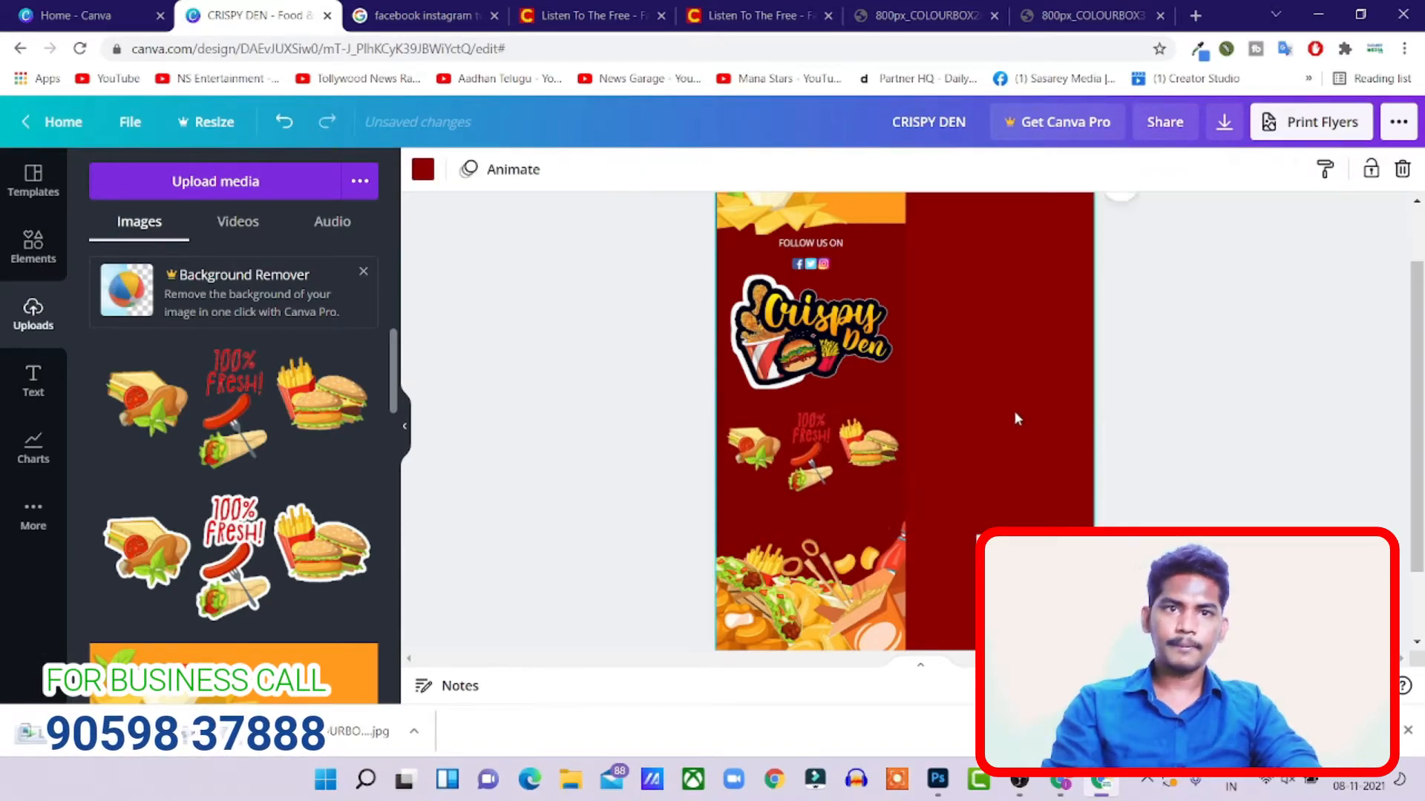
- Replace the strip below the logo with the white-outlined version, sized to the left column's width
{"action": "scroll", "coordinate": [1018, 418], "scroll_direction": "up", "scroll_amount": 1}
{"action": "scroll", "coordinate": [1019, 413], "scroll_direction": "down", "scroll_amount": 1}
{"action": "left_click", "coordinate": [774, 460]}
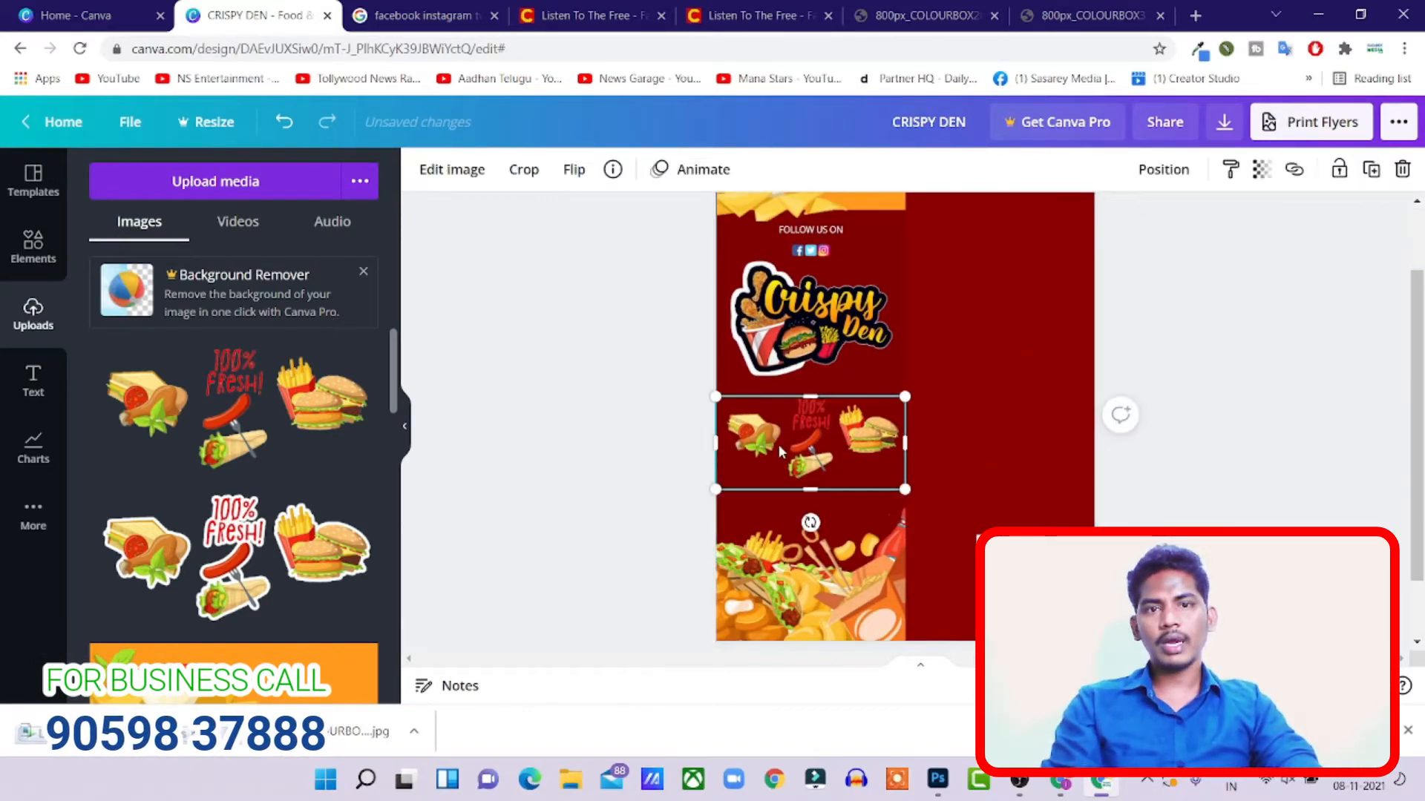
{"action": "key", "text": "Delete"}
{"action": "left_click_drag", "start_coordinate": [148, 549], "coordinate": [855, 453]}
{"action": "left_click_drag", "start_coordinate": [931, 376], "coordinate": [869, 407]}
{"action": "mouse_move", "coordinate": [825, 432]}
{"action": "left_mouse_down"}
{"action": "mouse_move", "coordinate": [861, 434]}
{"action": "mouse_move", "coordinate": [845, 433]}
{"action": "mouse_move", "coordinate": [909, 396]}
{"action": "mouse_move", "coordinate": [838, 459]}
{"action": "mouse_move", "coordinate": [840, 435]}
{"action": "left_mouse_up"}
{"action": "left_click", "coordinate": [986, 425]}
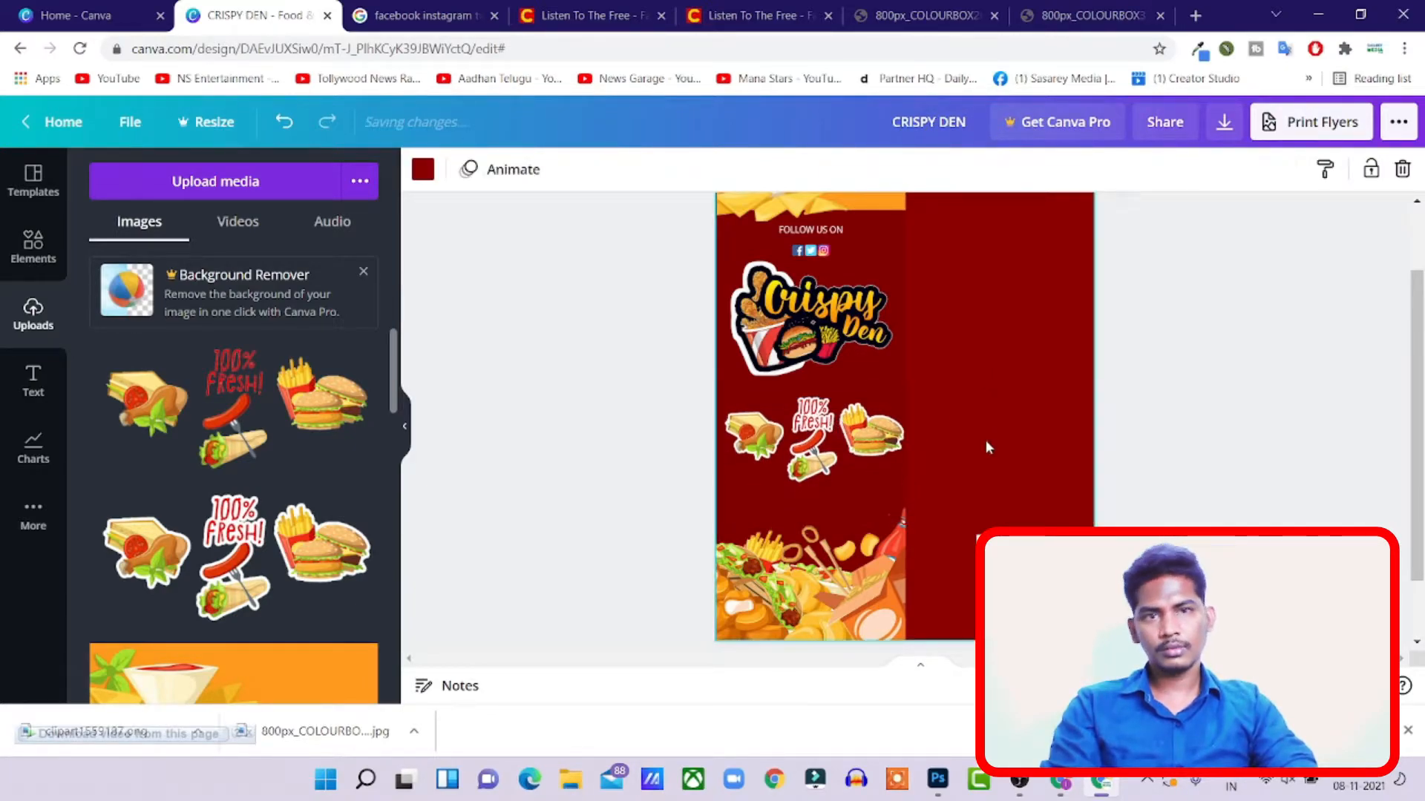
- Lower the outlined food strip so it sits just above the food collage in the left column
{"action": "scroll", "coordinate": [982, 444], "scroll_direction": "down", "scroll_amount": 3}
{"action": "scroll", "coordinate": [982, 443], "scroll_direction": "up", "scroll_amount": 5}
{"action": "scroll", "coordinate": [983, 444], "scroll_direction": "down", "scroll_amount": 2}
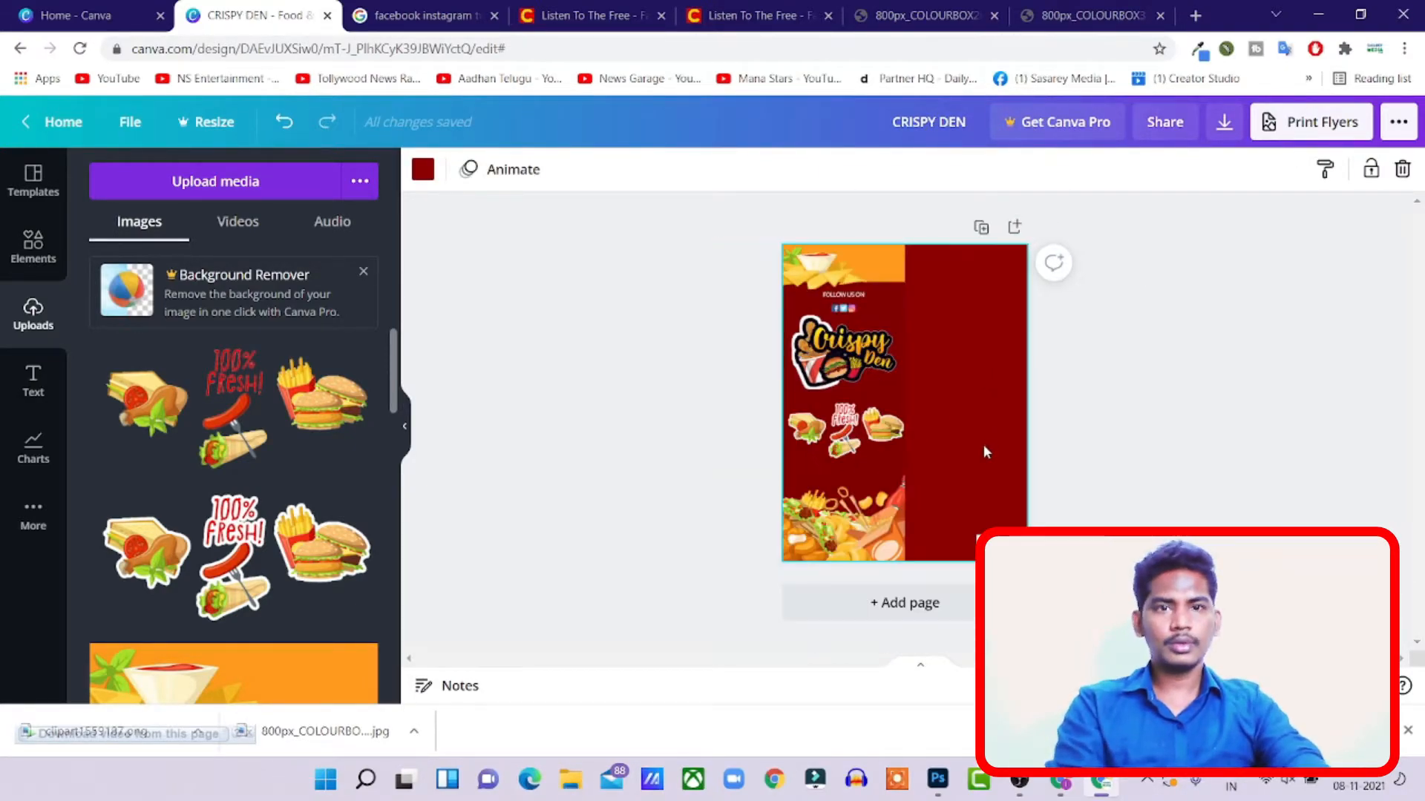
{"action": "left_click", "coordinate": [856, 448]}
{"action": "left_click_drag", "start_coordinate": [853, 443], "coordinate": [854, 459]}
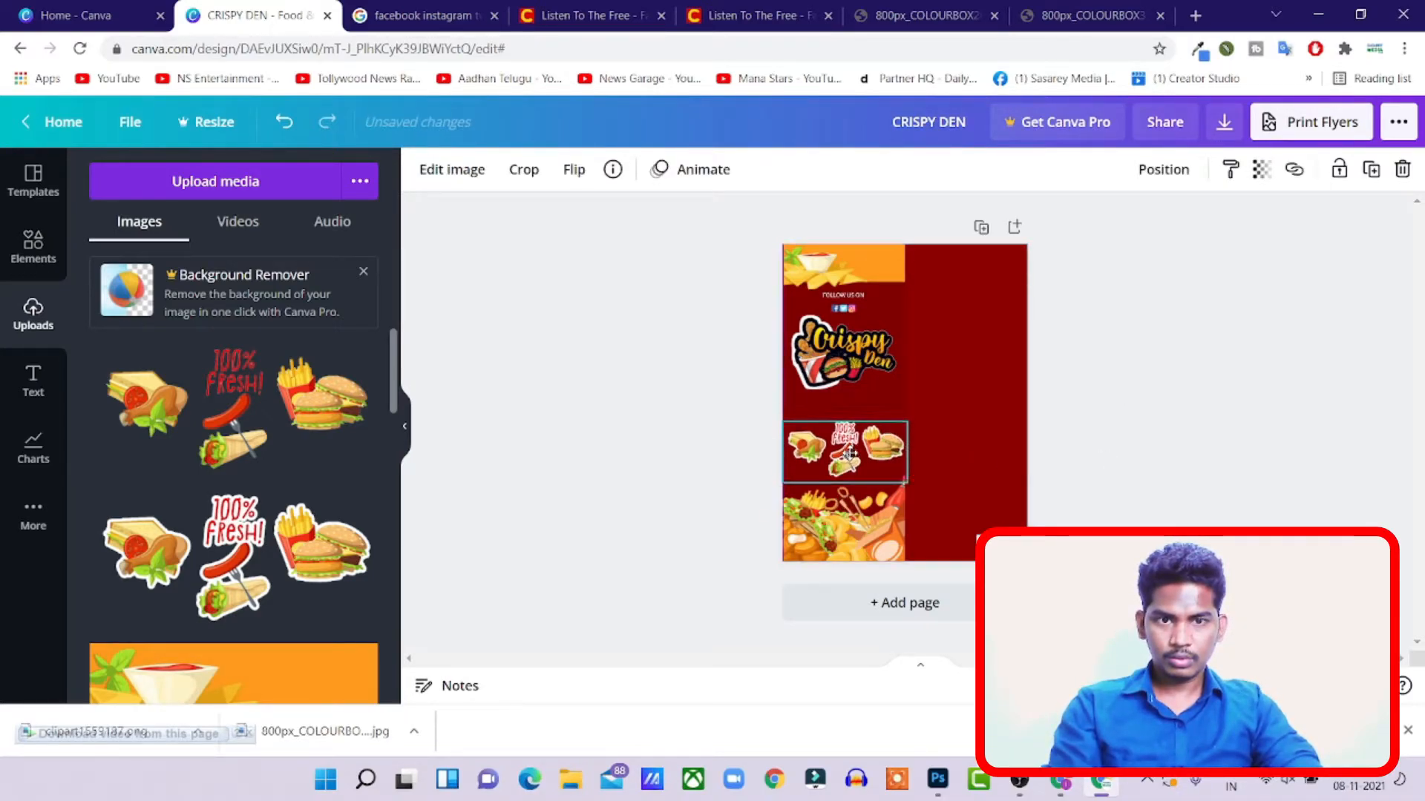
{"action": "left_click", "coordinate": [1191, 421]}
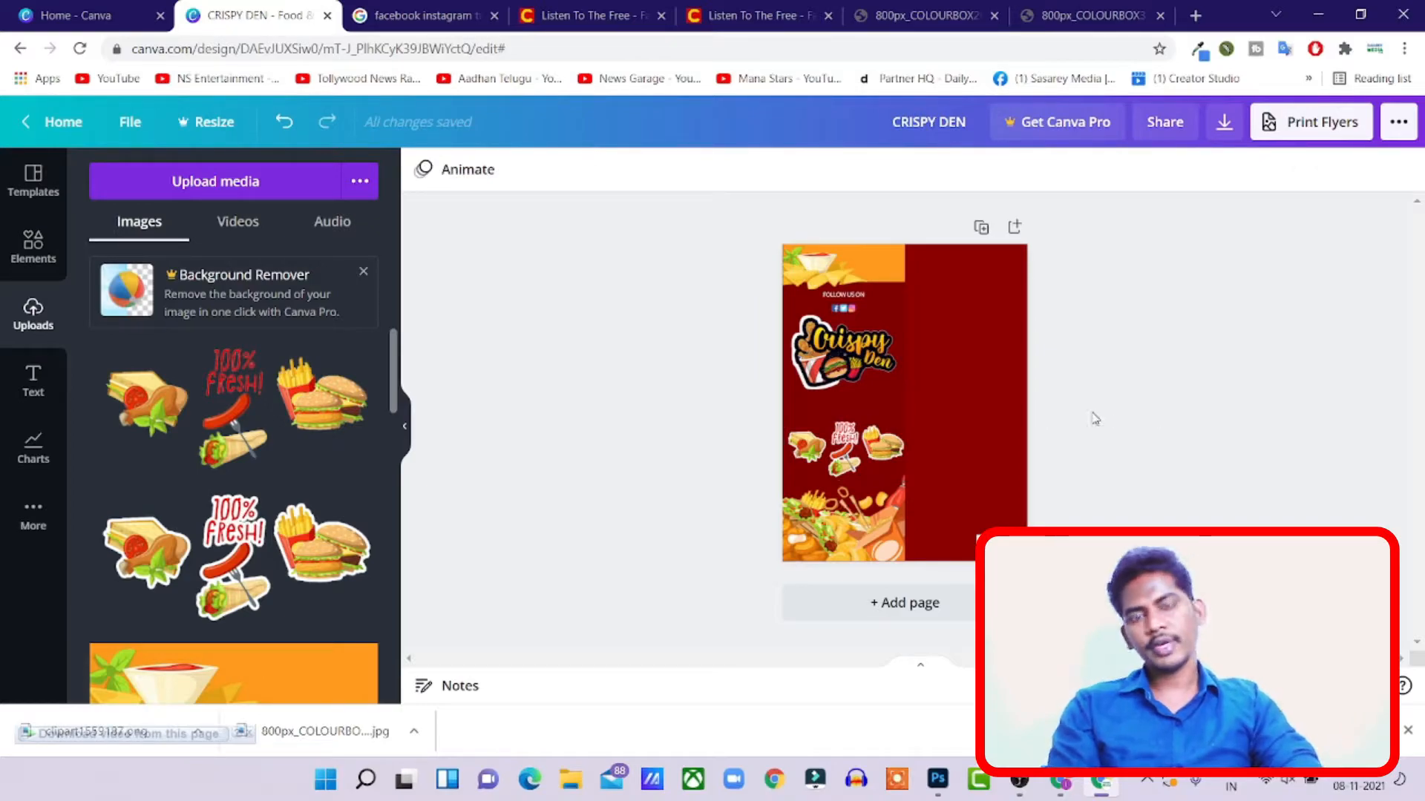
{"action": "scroll", "coordinate": [1093, 419], "scroll_direction": "up", "scroll_amount": 2}
{"action": "scroll", "coordinate": [1011, 421], "scroll_direction": "up", "scroll_amount": 1}
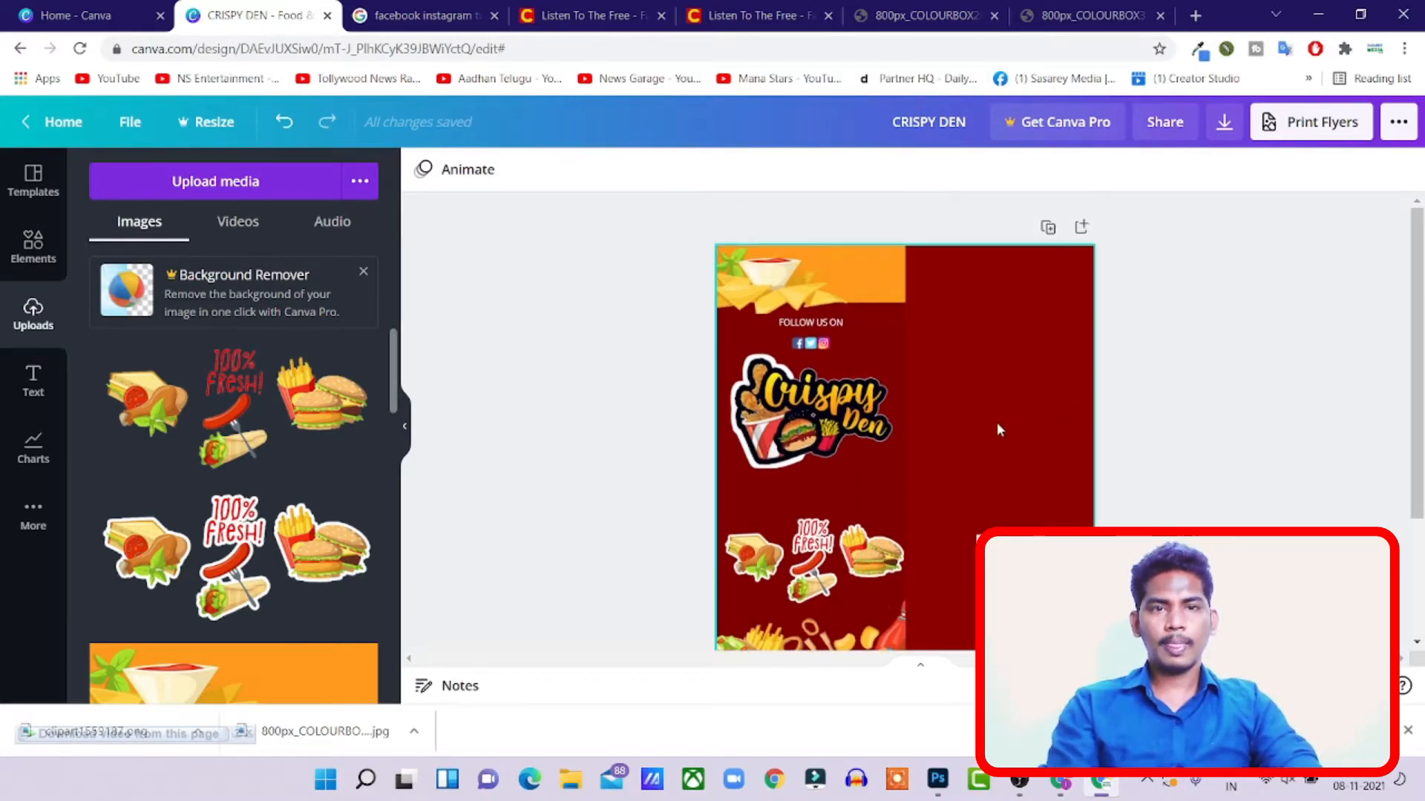
{"action": "scroll", "coordinate": [1011, 421], "scroll_direction": "down", "scroll_amount": 2}
{"action": "left_click", "coordinate": [813, 384]}
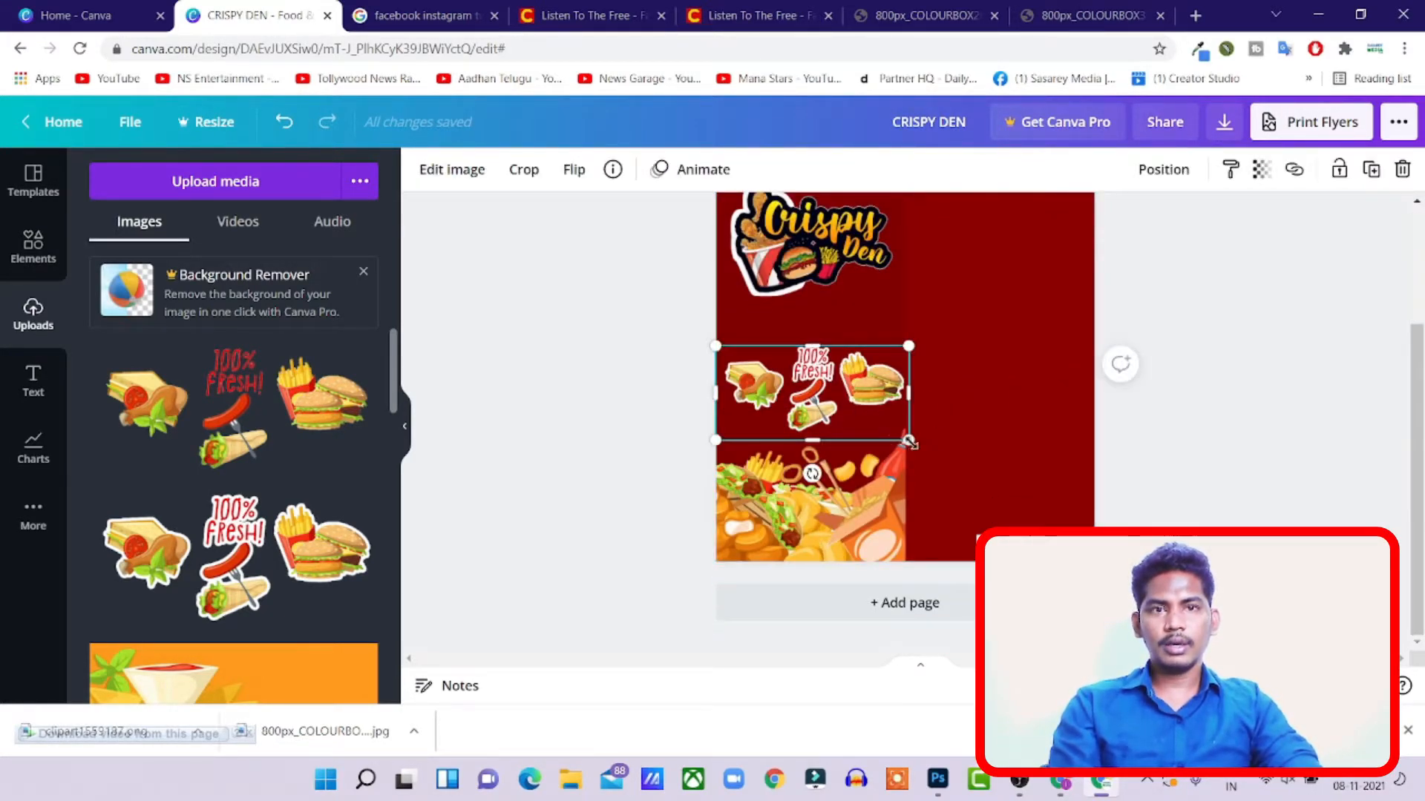
- Move the food collage from the left column to the bottom of the right column
{"action": "left_click", "coordinate": [852, 514]}
{"action": "left_click_drag", "start_coordinate": [833, 512], "coordinate": [1022, 504]}
{"action": "scroll", "coordinate": [1210, 434], "scroll_direction": "up", "scroll_amount": 2}
{"action": "scroll", "coordinate": [1210, 434], "scroll_direction": "down", "scroll_amount": 2}
{"action": "left_click", "coordinate": [1046, 435]}
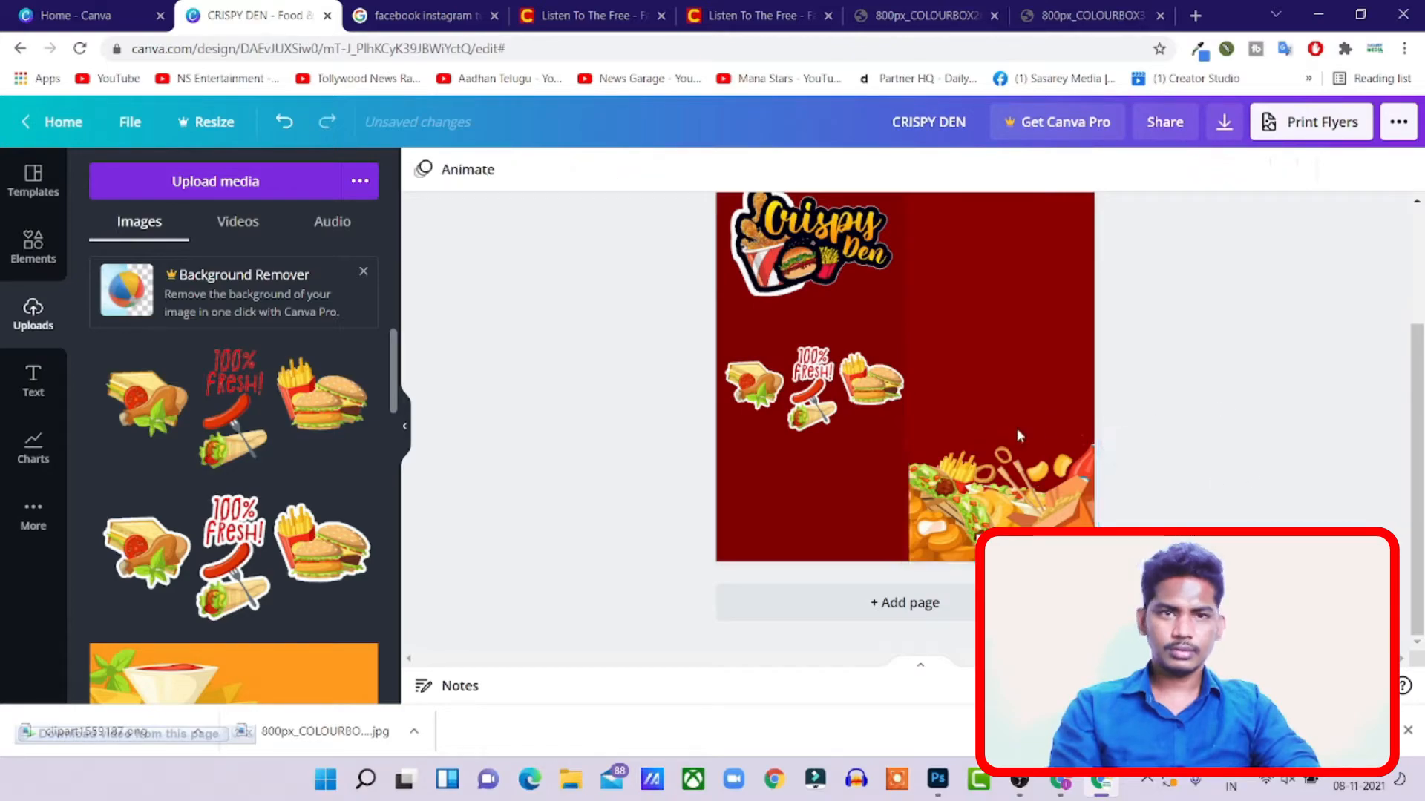
{"action": "scroll", "coordinate": [1090, 436], "scroll_direction": "up", "scroll_amount": 2}
{"action": "scroll", "coordinate": [1170, 412], "scroll_direction": "up", "scroll_amount": 2}
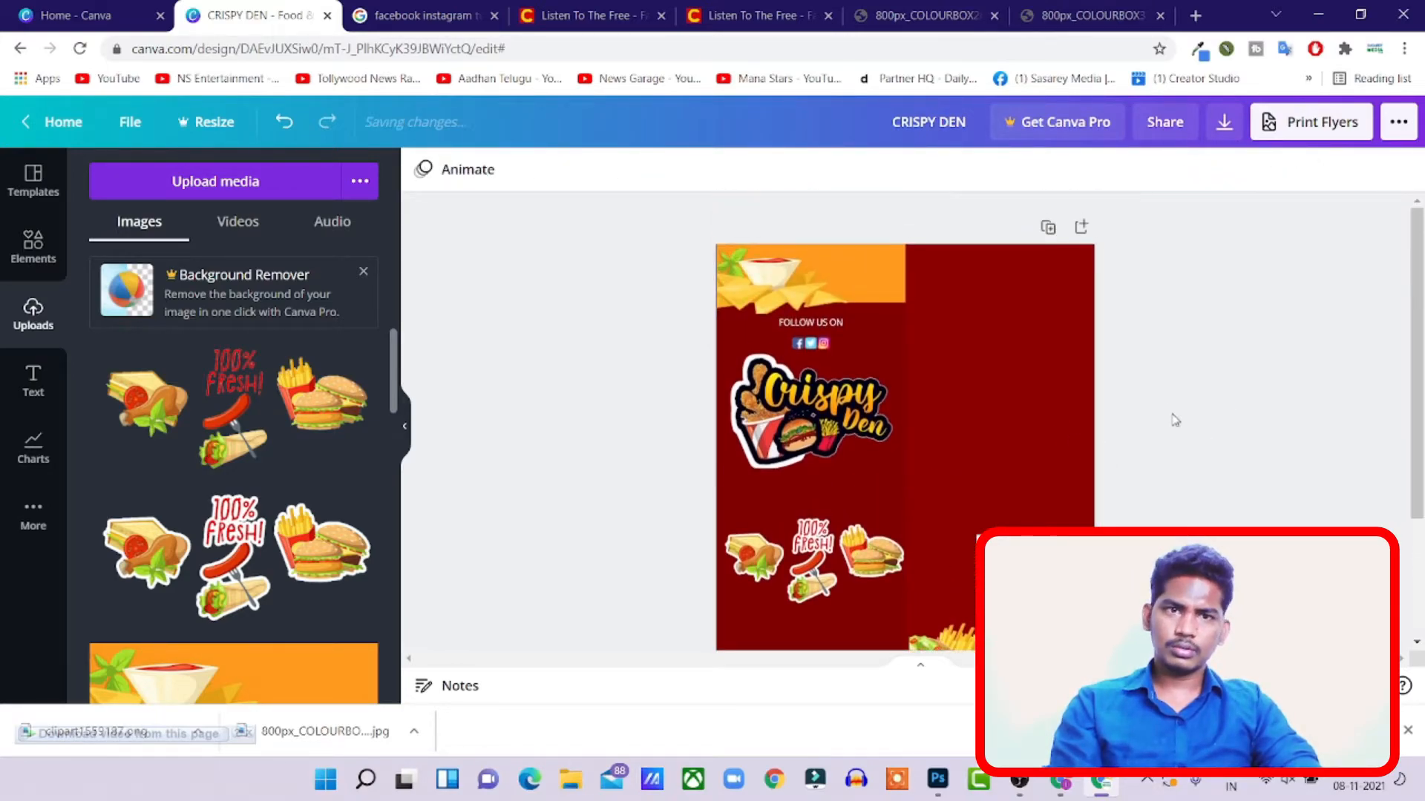
- Delete the orange nacho banner from the top of the left column
{"action": "left_click", "coordinate": [831, 287]}
{"action": "key", "text": "Delete"}
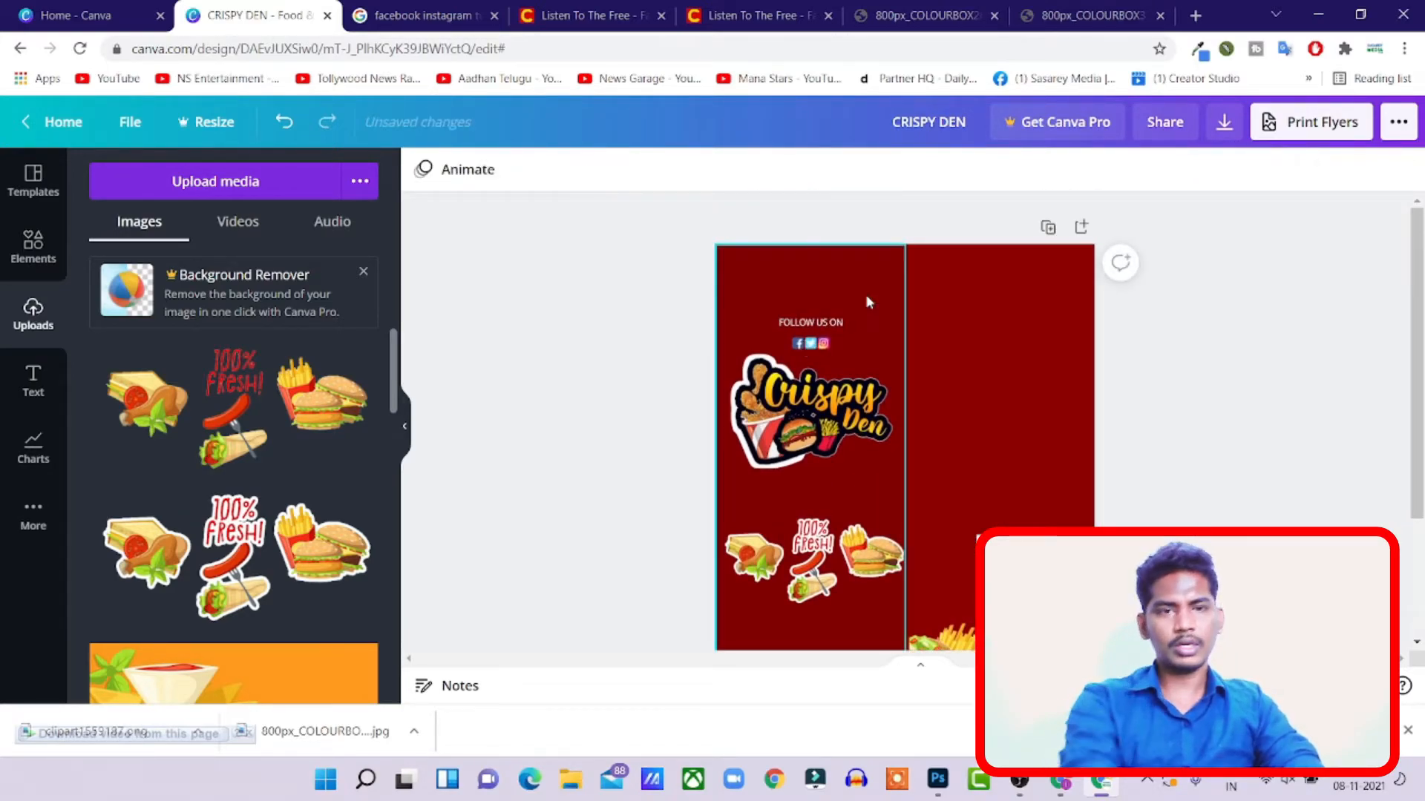
{"action": "scroll", "coordinate": [952, 404], "scroll_direction": "down", "scroll_amount": 3}
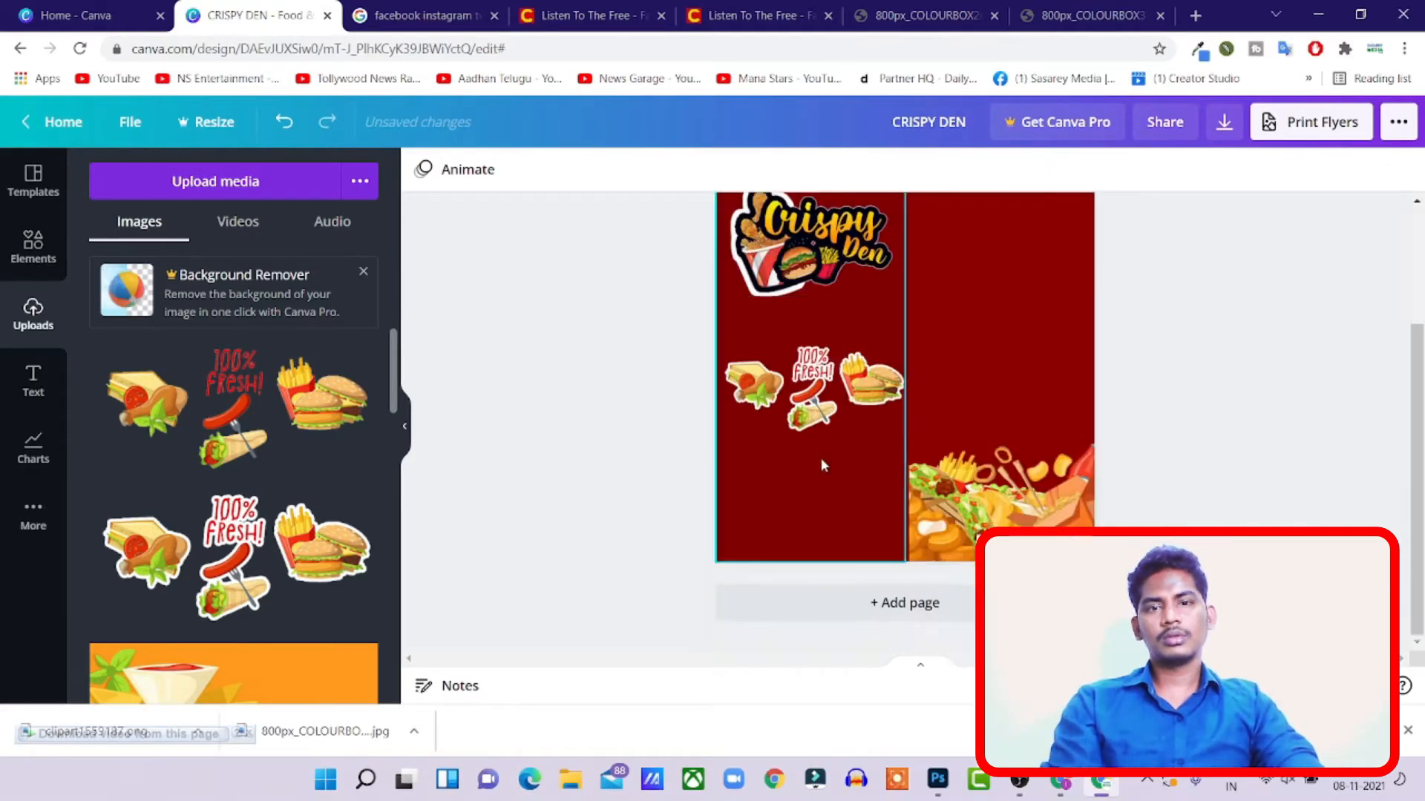
- Try the outlined food strip at the bottom of the left column, then move it back up beneath the logo
{"action": "left_click", "coordinate": [803, 404]}
{"action": "left_click_drag", "start_coordinate": [810, 389], "coordinate": [808, 508]}
{"action": "left_click", "coordinate": [826, 336]}
{"action": "scroll", "coordinate": [844, 439], "scroll_direction": "up", "scroll_amount": 2}
{"action": "left_click_drag", "start_coordinate": [825, 613], "coordinate": [825, 472]}
{"action": "scroll", "coordinate": [1226, 434], "scroll_direction": "up", "scroll_amount": 1}
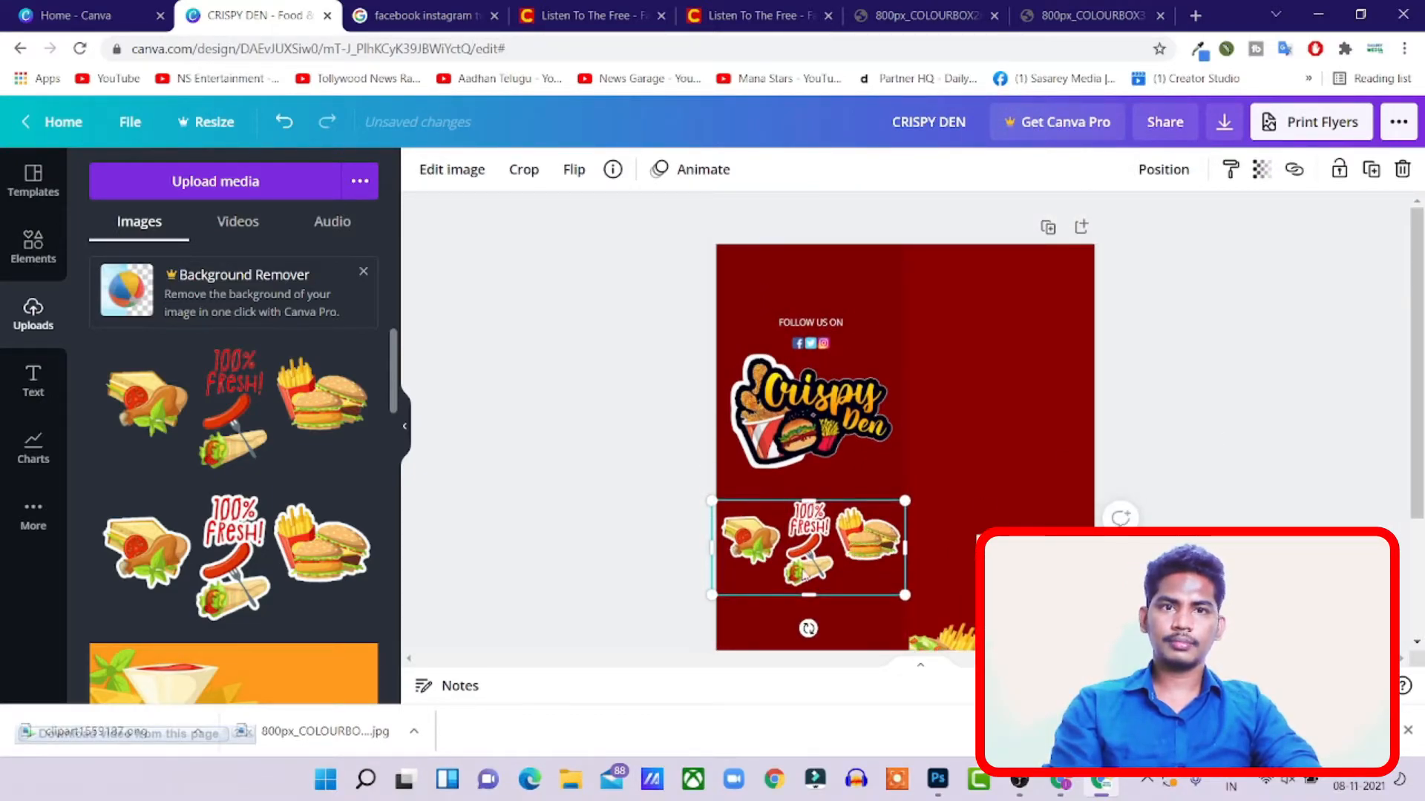
- Delete the outlined food strip and the bottom food collage from the flyer
{"action": "key", "text": "Delete"}
{"action": "scroll", "coordinate": [921, 534], "scroll_direction": "down", "scroll_amount": 2}
{"action": "left_click", "coordinate": [921, 533]}
{"action": "key", "text": "Delete"}
{"action": "scroll", "coordinate": [921, 534], "scroll_direction": "up", "scroll_amount": 2}
- Move the FOLLOW US ON text straight up to near the top edge of the left column
{"action": "left_click", "coordinate": [816, 322]}
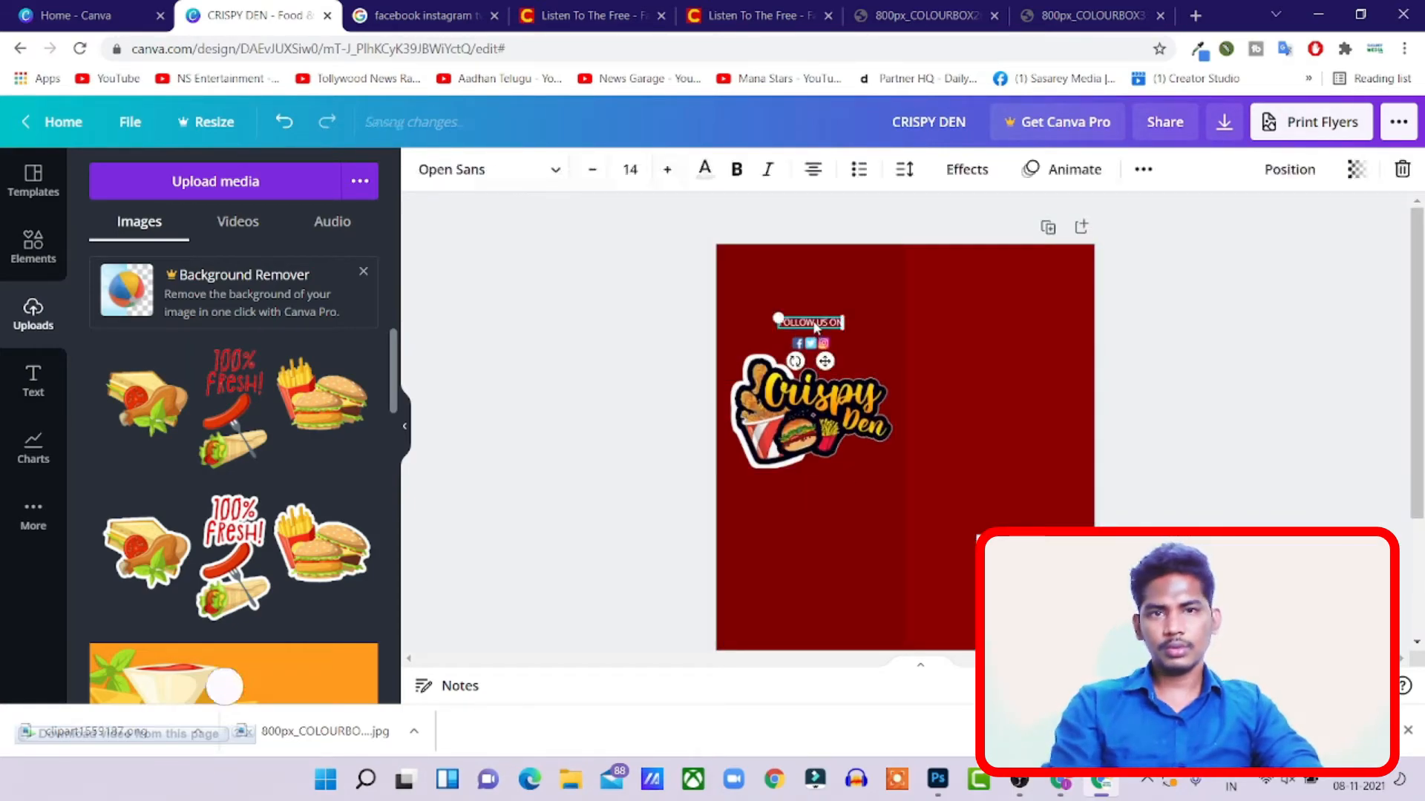
{"action": "key", "text": "Up"}
{"action": "key", "text": "Up"}
{"action": "key", "text": "Up"}
{"action": "key", "text": "Up"}
{"action": "key", "text": "shift+Up"}
{"action": "key", "text": "shift+Up"}
{"action": "key", "text": "shift+Up"}
{"action": "key", "text": "shift+Up"}
{"action": "key", "text": "shift+Up"}
{"action": "key", "text": "shift+Up"}
{"action": "key", "text": "shift+Up"}
{"action": "key", "text": "shift+Up"}
{"action": "key", "text": "shift+Up"}
{"action": "key", "text": "shift+Up"}
{"action": "key", "text": "shift+Up"}
{"action": "key", "text": "shift+Up"}
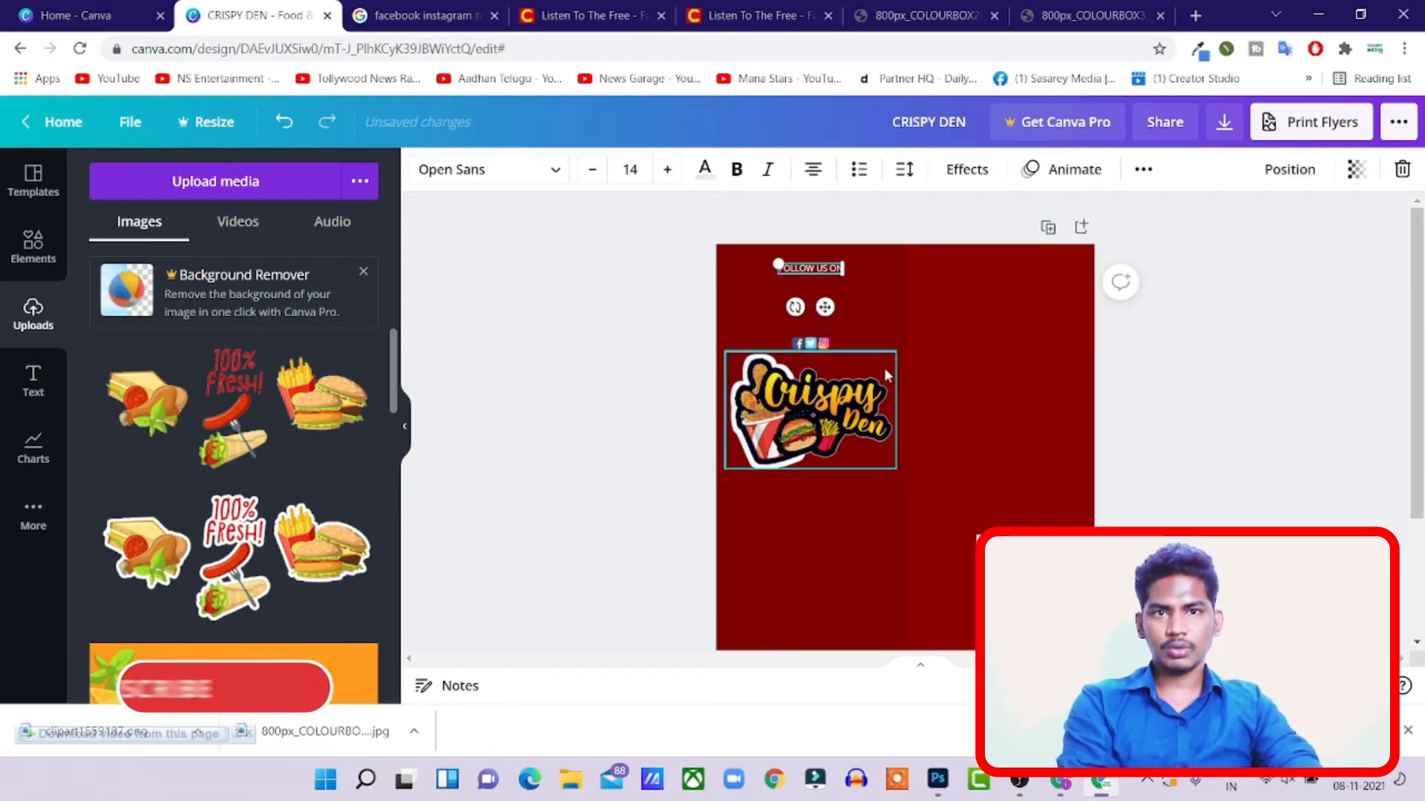
- Move the social media icons straight up to just beneath the FOLLOW US ON text
{"action": "left_click", "coordinate": [815, 343]}
{"action": "key", "text": "shift+Up"}
{"action": "key", "text": "shift+Up"}
{"action": "key", "text": "shift+Up"}
{"action": "key", "text": "shift+Up"}
{"action": "key", "text": "shift+Up"}
{"action": "key", "text": "shift+Up"}
{"action": "key", "text": "shift+Up"}
{"action": "key", "text": "shift+Up"}
{"action": "key", "text": "shift+Up"}
{"action": "key", "text": "shift+Up"}
{"action": "key", "text": "shift+Up"}
{"action": "key", "text": "shift+Up"}
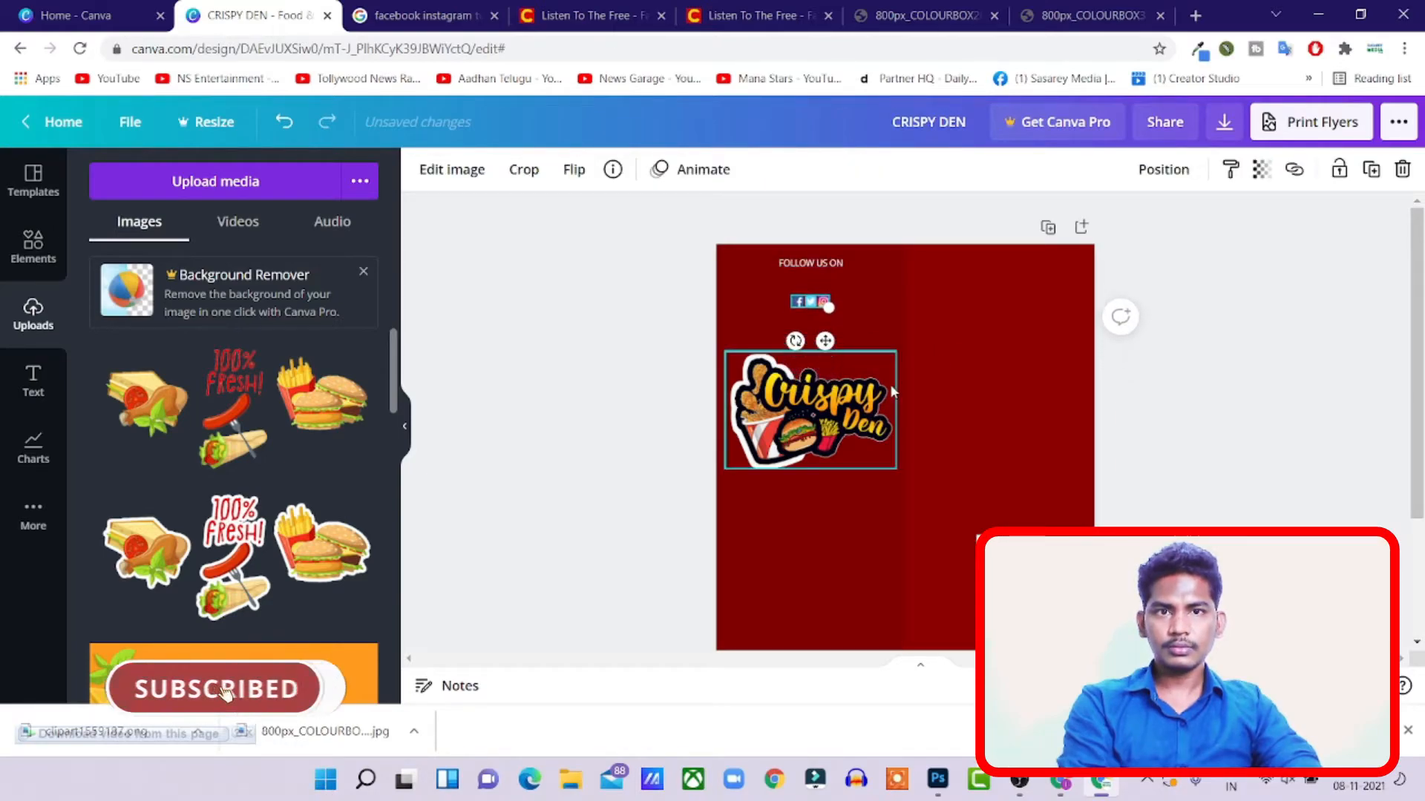
{"action": "left_click", "coordinate": [1085, 310]}
- Move the FOLLOW US ON text straight left to near the left edge of the left column
{"action": "left_click", "coordinate": [800, 265]}
{"action": "key", "text": "shift+Left"}
{"action": "key", "text": "shift+Left"}
{"action": "key", "text": "shift+Left"}
{"action": "key", "text": "shift+Left"}
{"action": "key", "text": "shift+Left"}
{"action": "key", "text": "shift+Left"}
{"action": "key", "text": "shift+Left"}
{"action": "key", "text": "shift+Left"}
{"action": "key", "text": "shift+Left"}
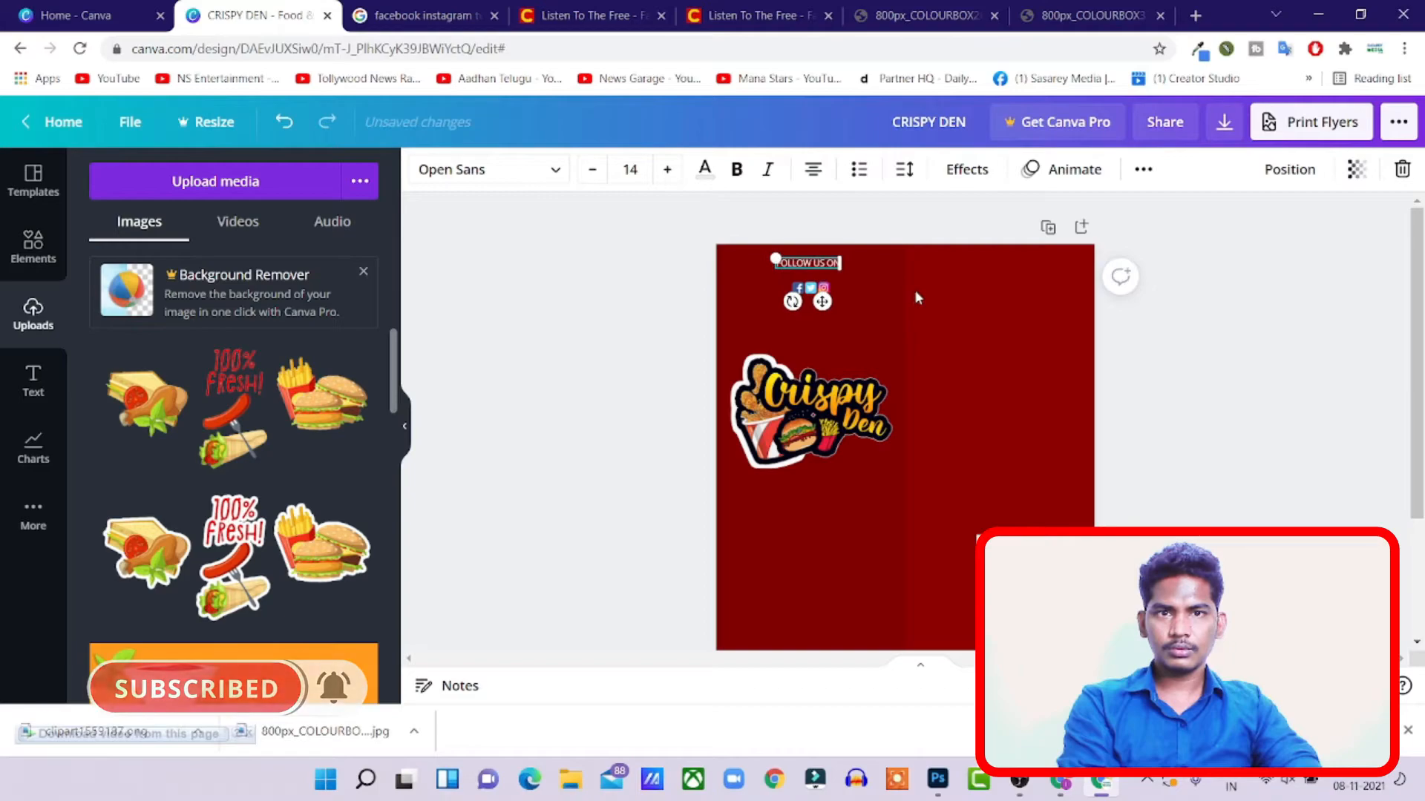
{"action": "key", "text": "shift+Left"}
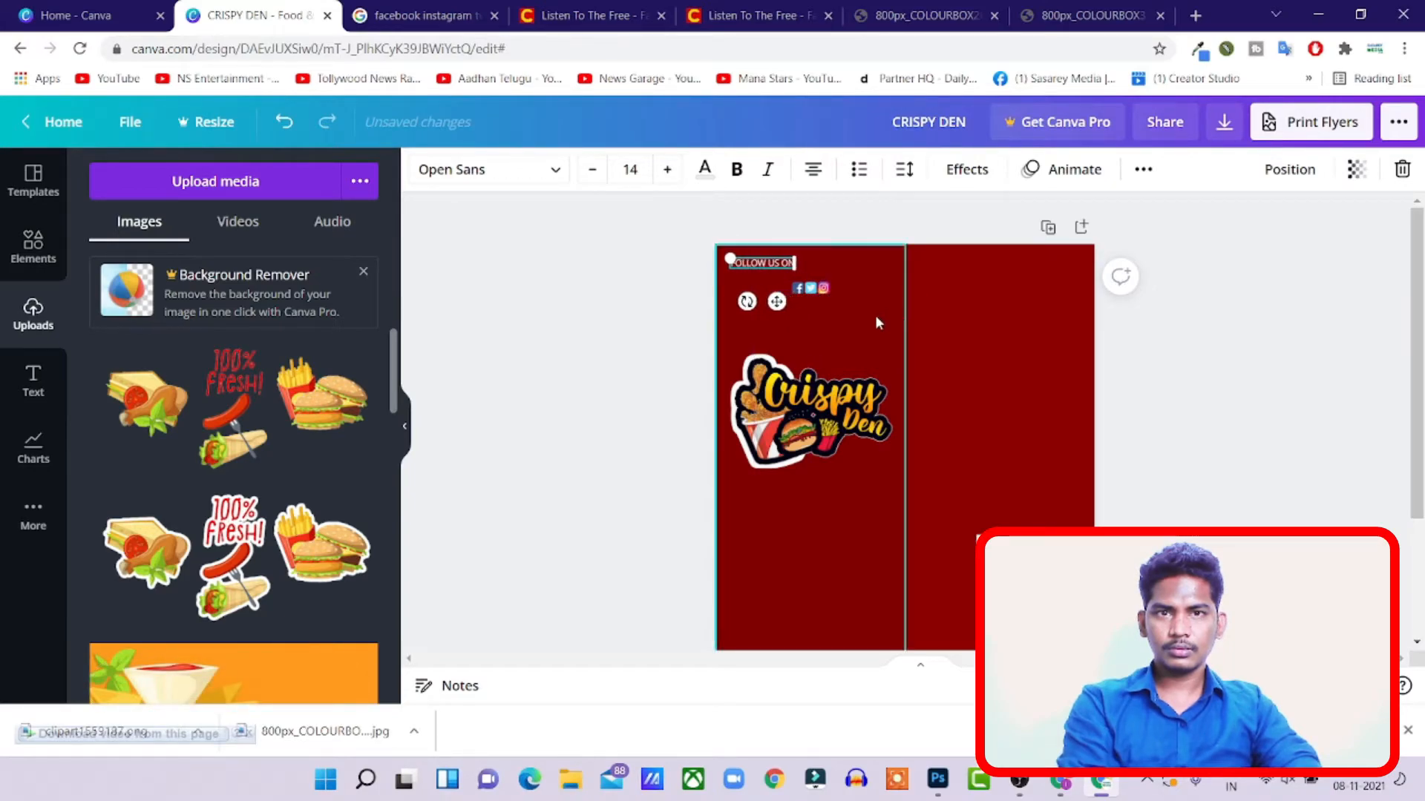
- Move the social media icons to the right end of the left column, level with the FOLLOW US ON text
{"action": "left_click", "coordinate": [826, 287]}
{"action": "key", "text": "shift+Right"}
{"action": "key", "text": "shift+Right"}
{"action": "key", "text": "shift+Right"}
{"action": "key", "text": "shift+Right"}
{"action": "key", "text": "shift+Right"}
{"action": "key", "text": "shift+Right"}
{"action": "key", "text": "shift+Right"}
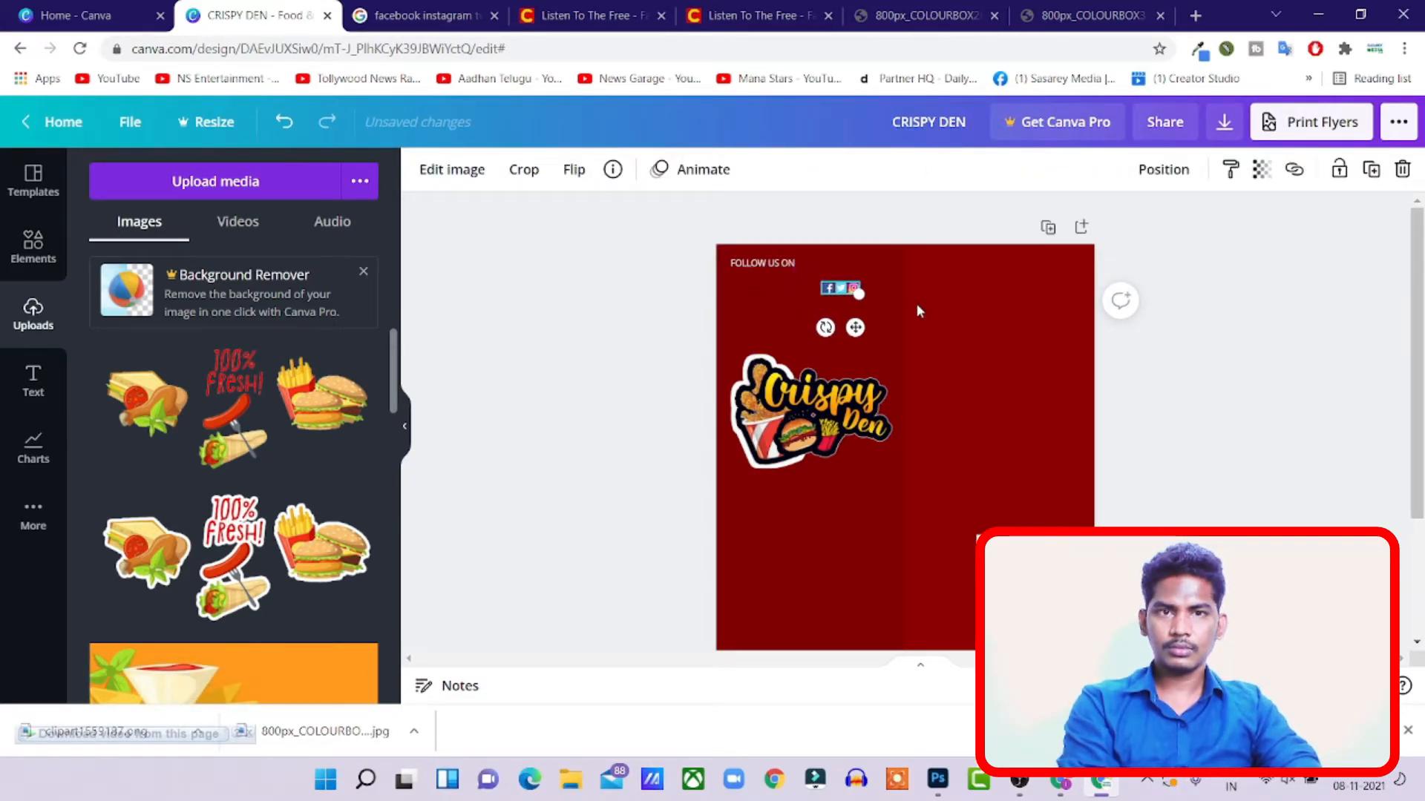
{"action": "key", "text": "shift+Up"}
{"action": "key", "text": "shift+Up"}
{"action": "key", "text": "shift+Up"}
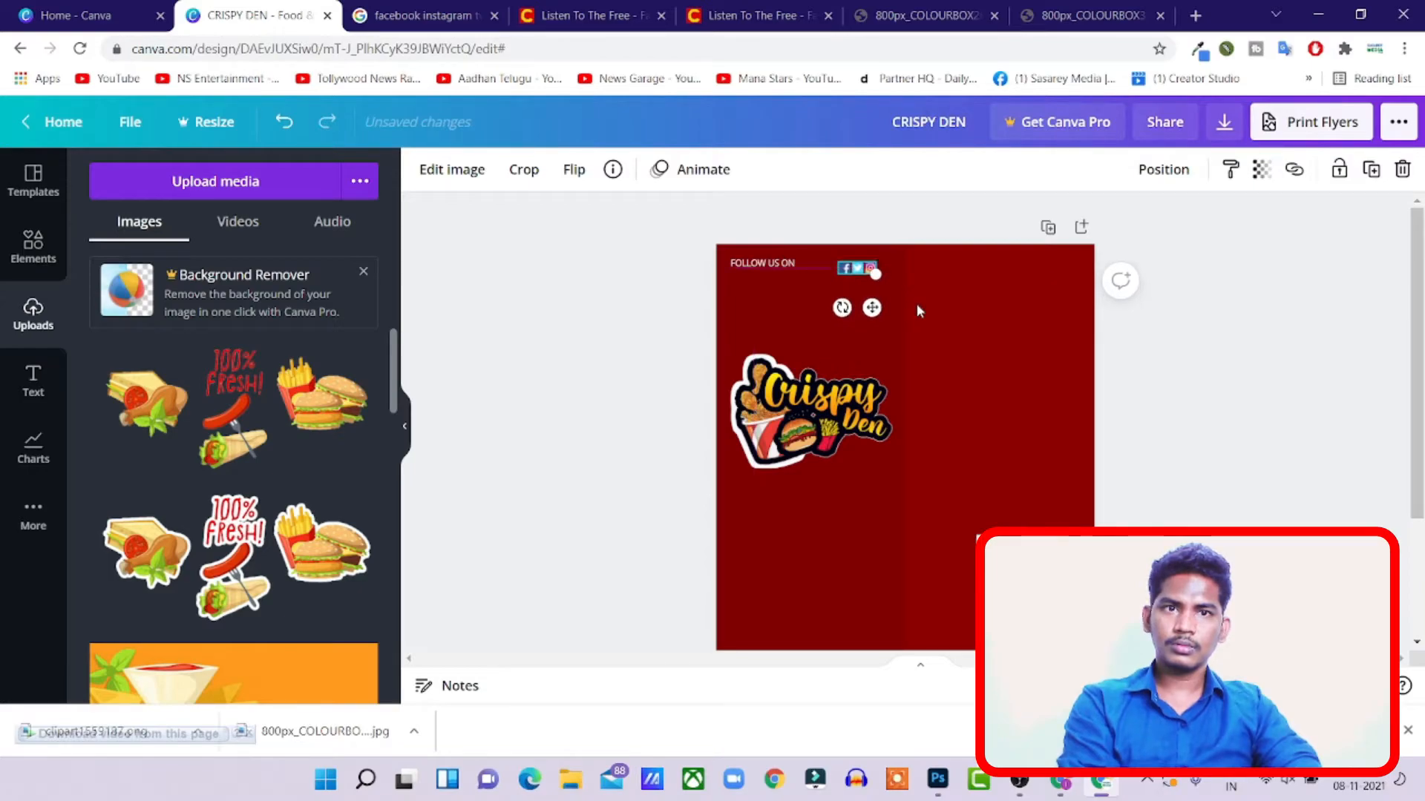
{"action": "key", "text": "shift+Right"}
{"action": "key", "text": "shift+Right"}
{"action": "key", "text": "shift+Right"}
{"action": "key", "text": "shift+Right"}
{"action": "key", "text": "shift+Right"}
{"action": "key", "text": "shift+Right"}
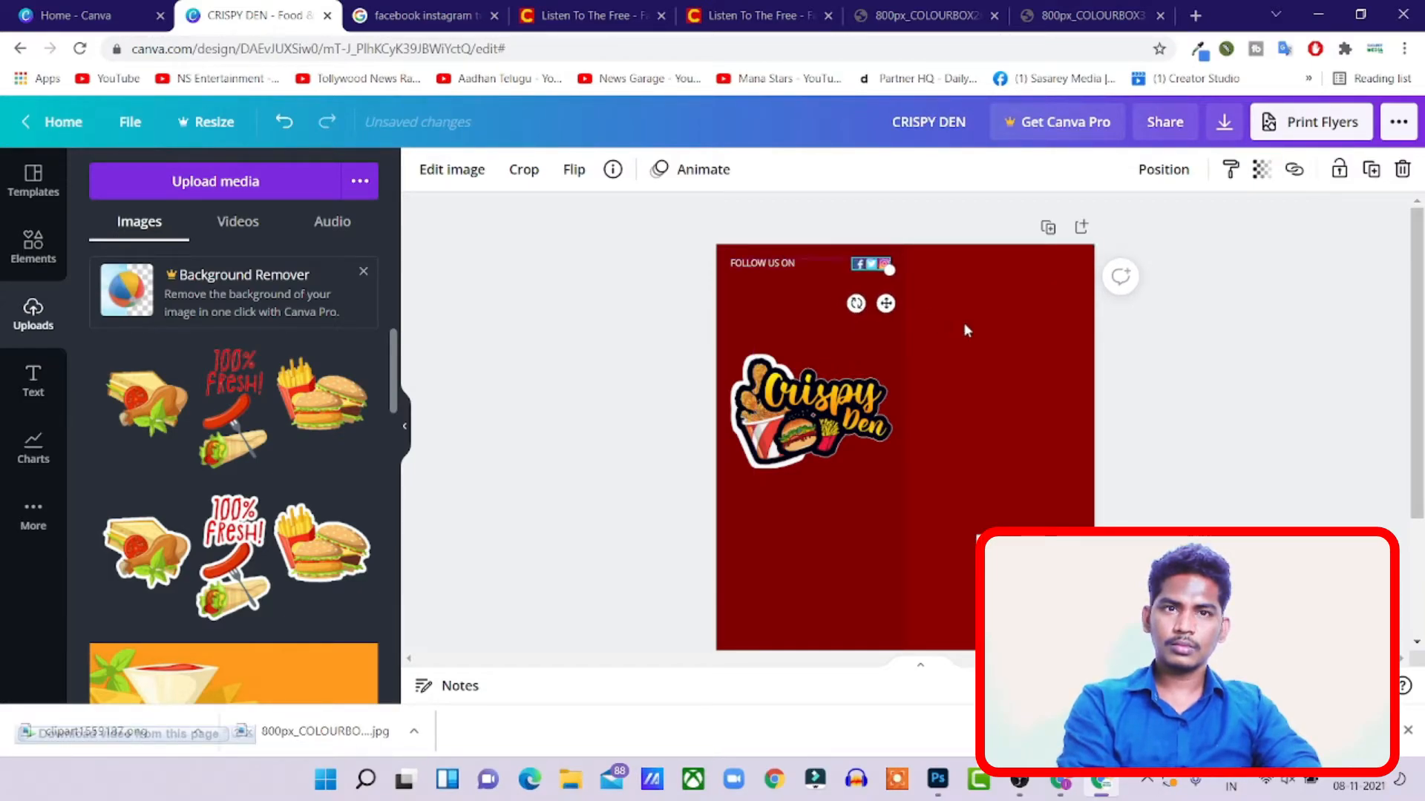
{"action": "key", "text": "shift+Right"}
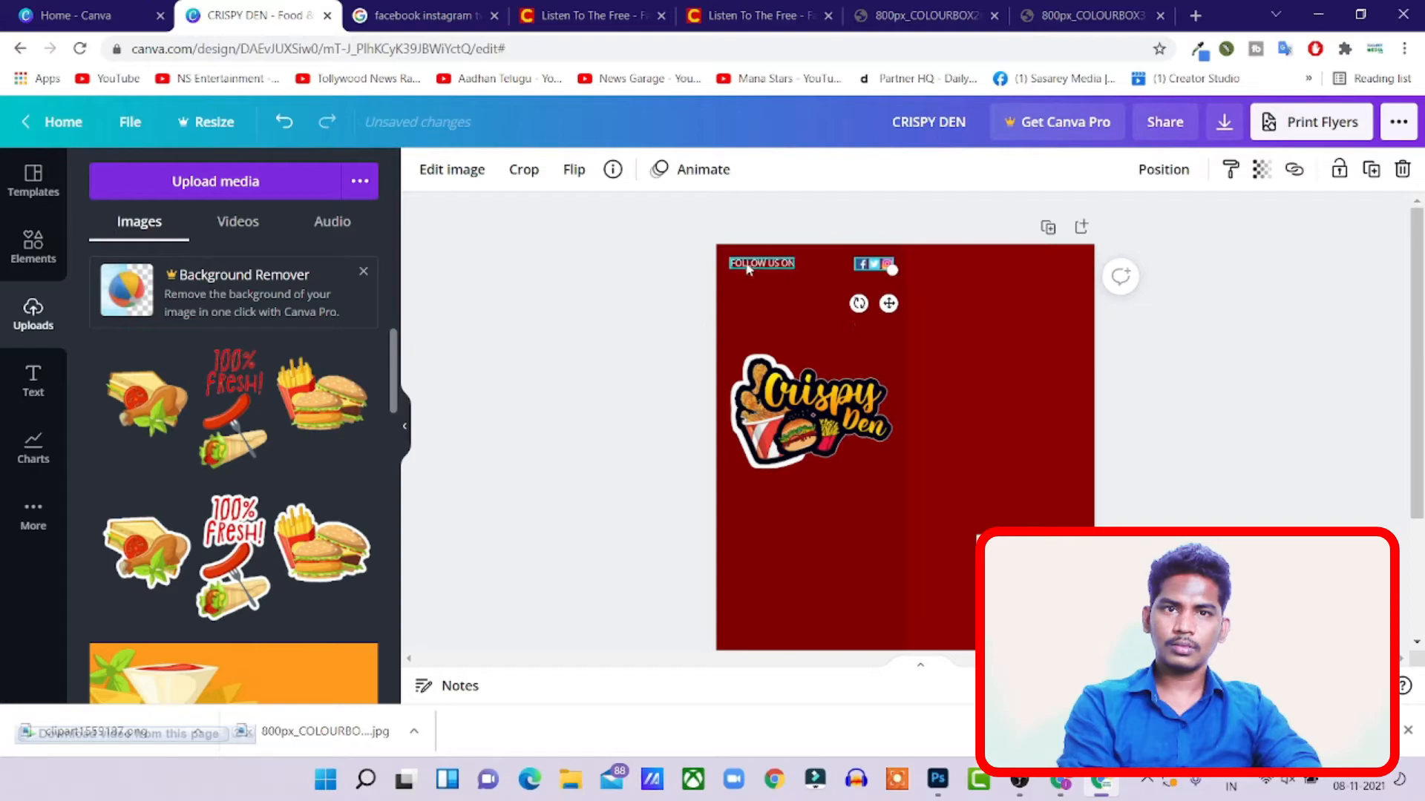
- Fine-tune the horizontal position of the FOLLOW US ON text at the left edge of the column
{"action": "left_click", "coordinate": [756, 262]}
{"action": "left_click", "coordinate": [980, 349]}
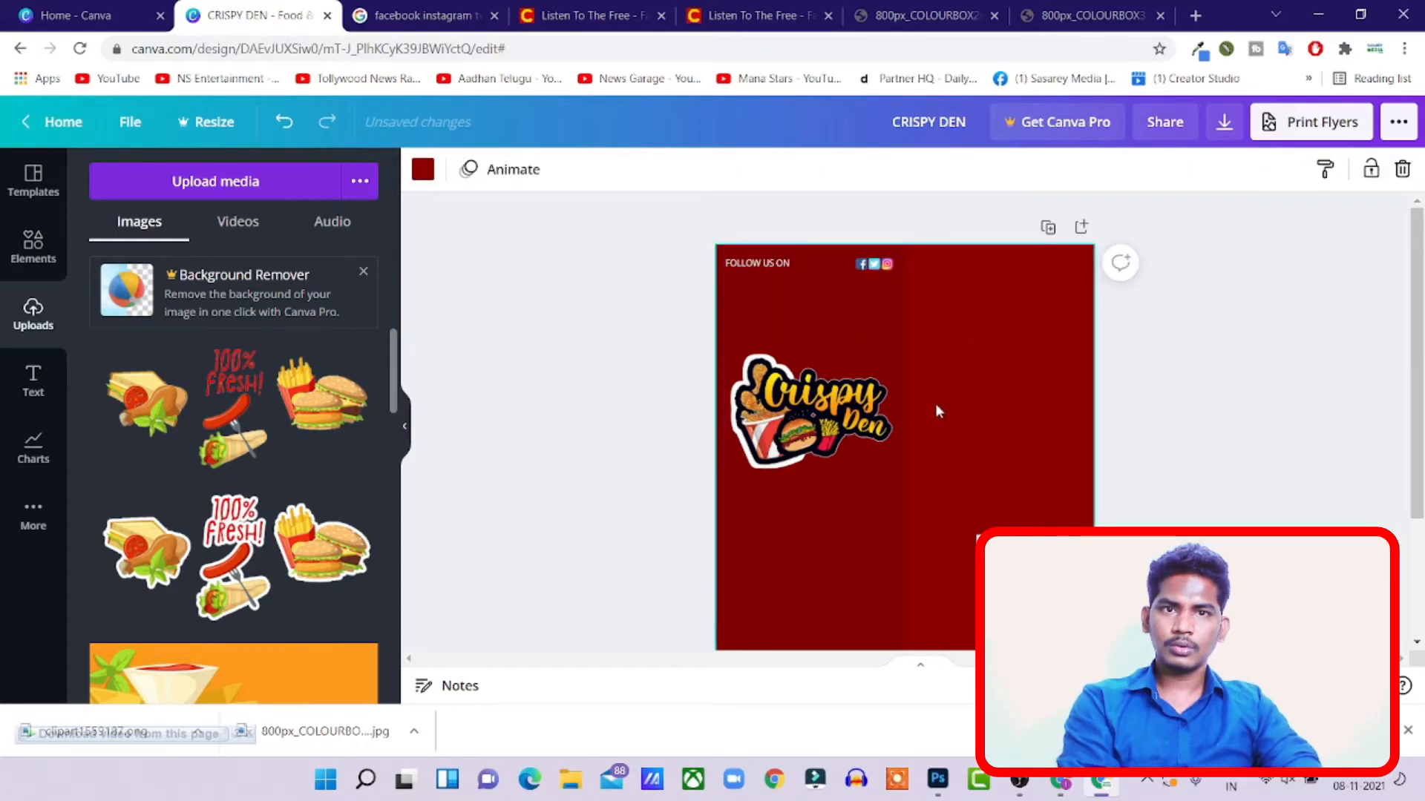
{"action": "left_click", "coordinate": [763, 267]}
- Move the Crispy Den logo up to just beneath the FOLLOW US ON line in the left column
{"action": "left_click_drag", "start_coordinate": [841, 427], "coordinate": [839, 362]}
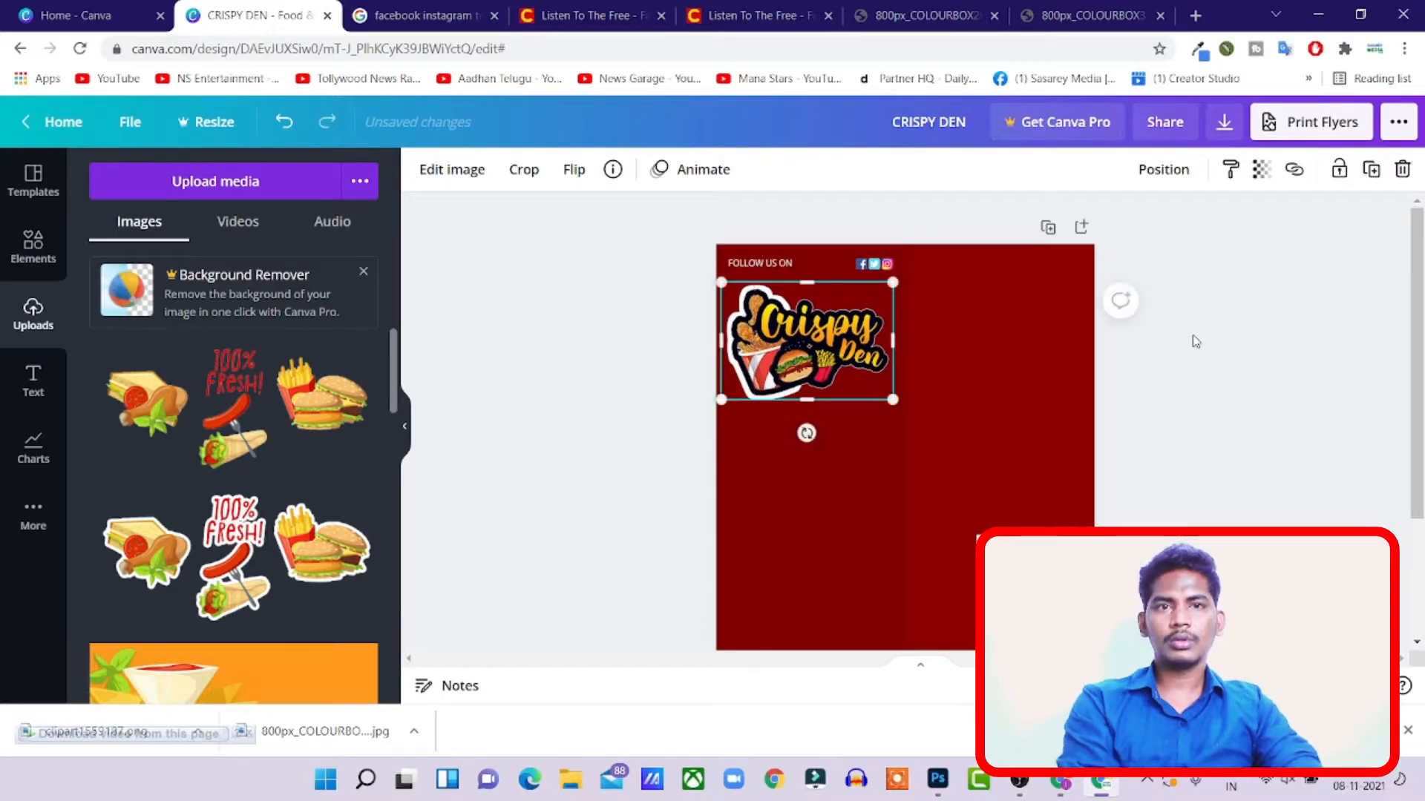
{"action": "left_click", "coordinate": [1119, 299]}
{"action": "scroll", "coordinate": [984, 371], "scroll_direction": "down", "scroll_amount": 2}
{"action": "scroll", "coordinate": [984, 427], "scroll_direction": "up", "scroll_amount": 1}
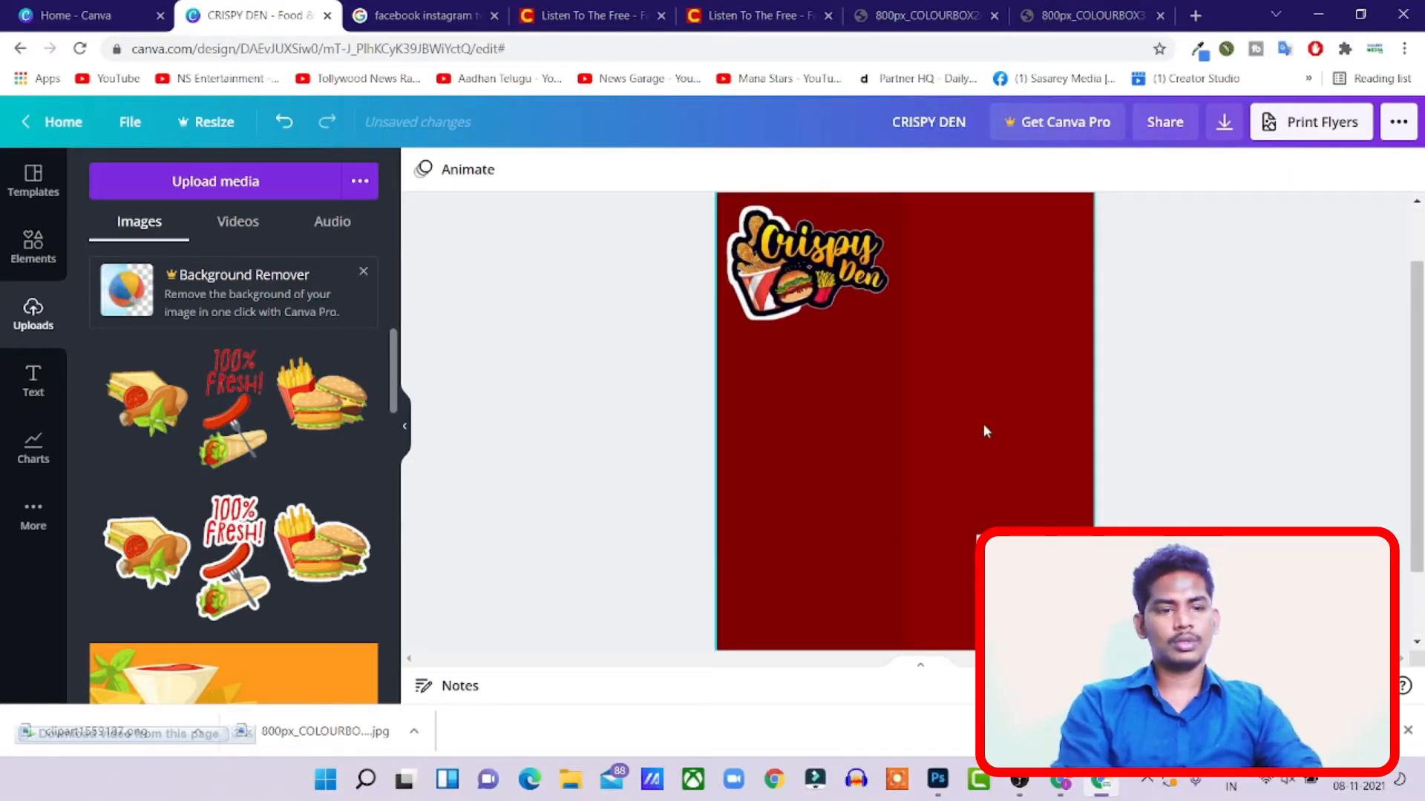
{"action": "scroll", "coordinate": [985, 430], "scroll_direction": "up", "scroll_amount": 1}
{"action": "scroll", "coordinate": [984, 431], "scroll_direction": "up", "scroll_amount": 1}
{"action": "scroll", "coordinate": [984, 431], "scroll_direction": "down", "scroll_amount": 1}
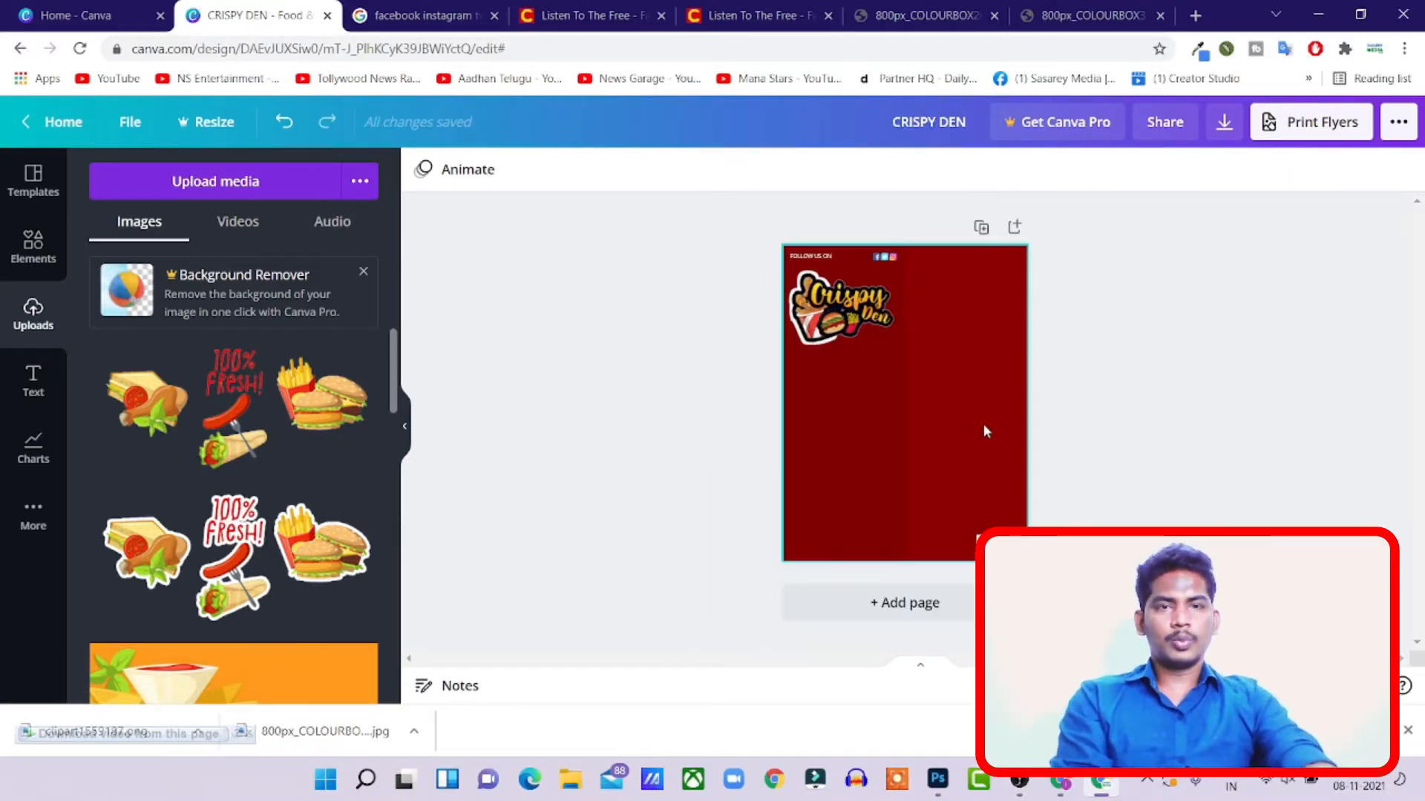
{"action": "left_click", "coordinate": [867, 327]}
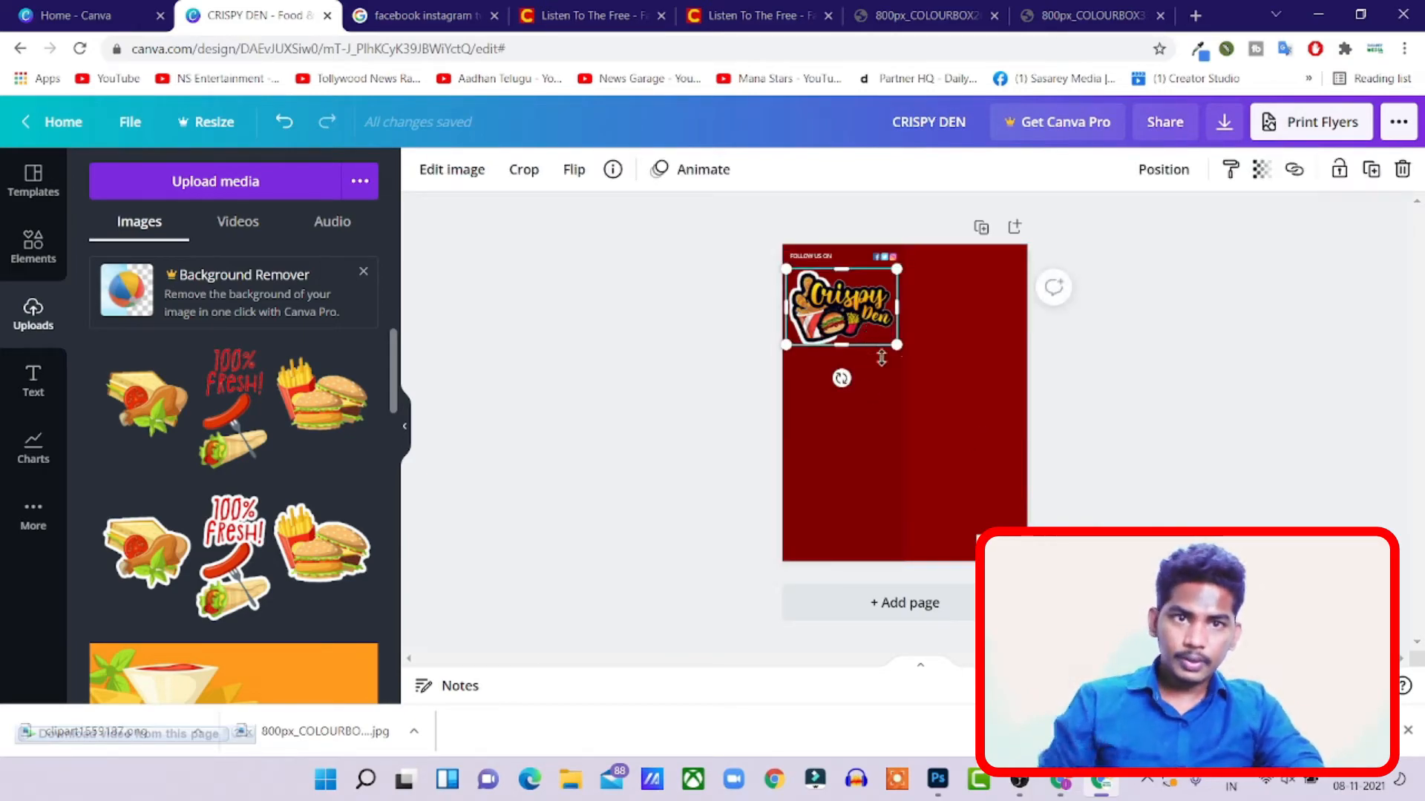
{"action": "left_click", "coordinate": [1302, 418]}
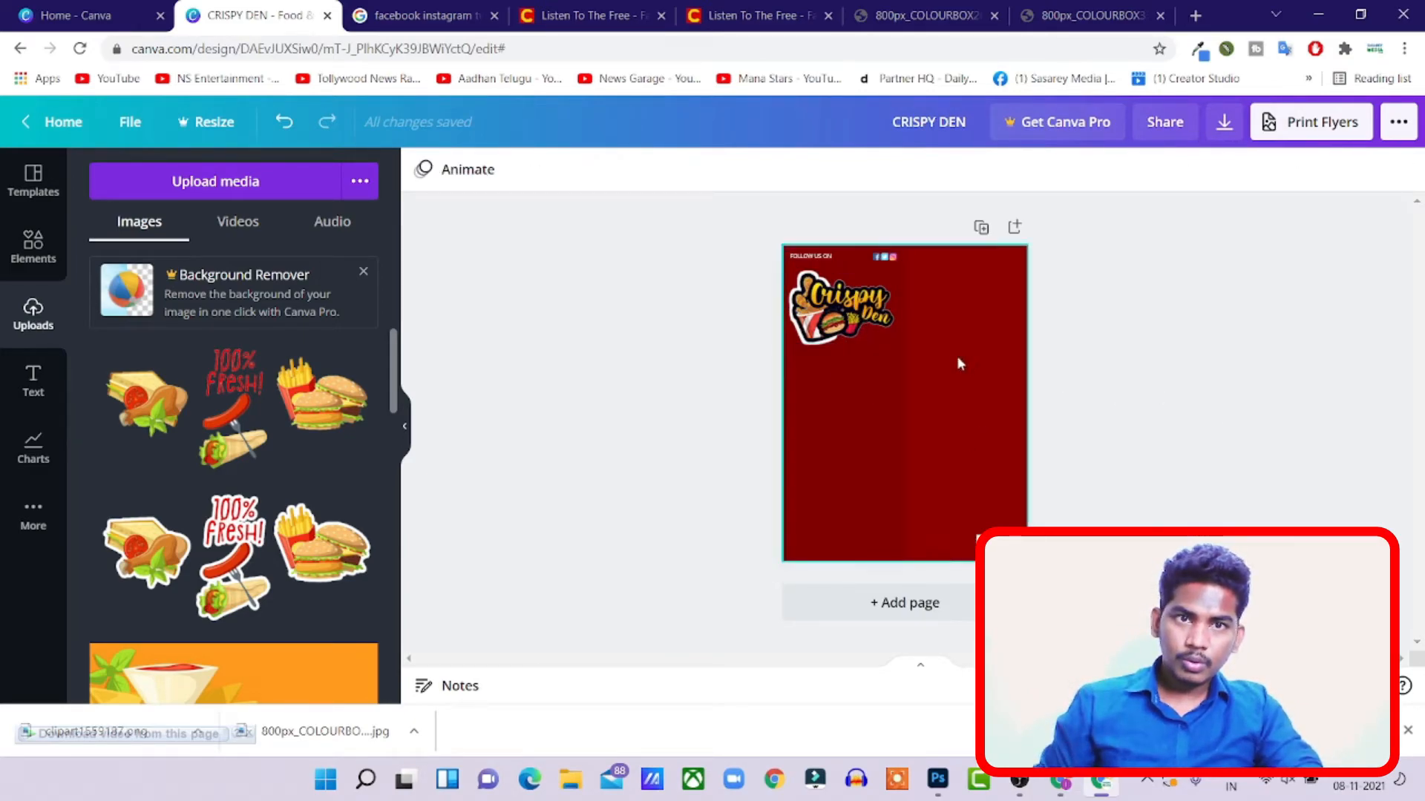
{"action": "left_click", "coordinate": [842, 319]}
{"action": "left_click", "coordinate": [1148, 356]}
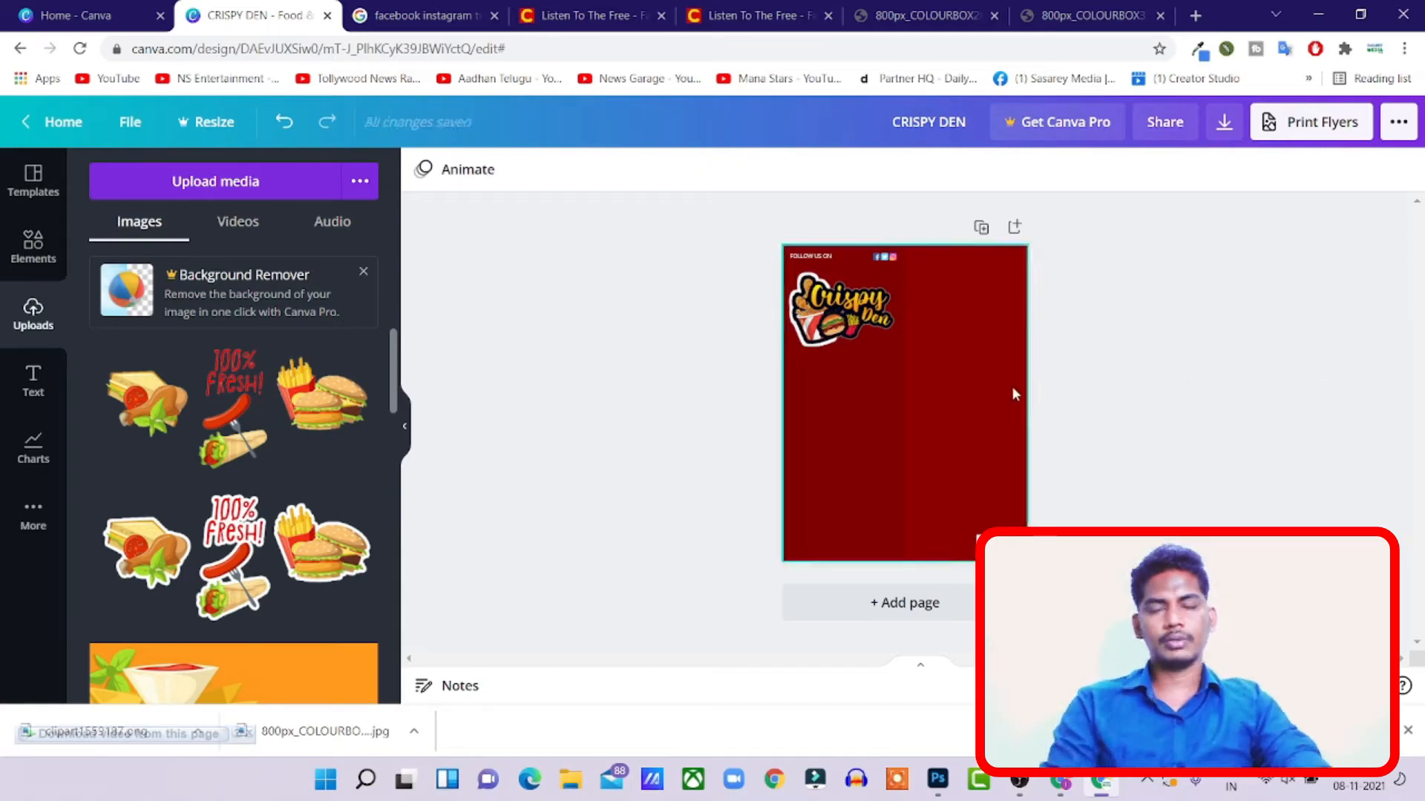
- Add the uploaded taco, fries and ketchup food collage across the full width of the left column's bottom edge
{"action": "scroll", "coordinate": [327, 445], "scroll_direction": "down", "scroll_amount": 1}
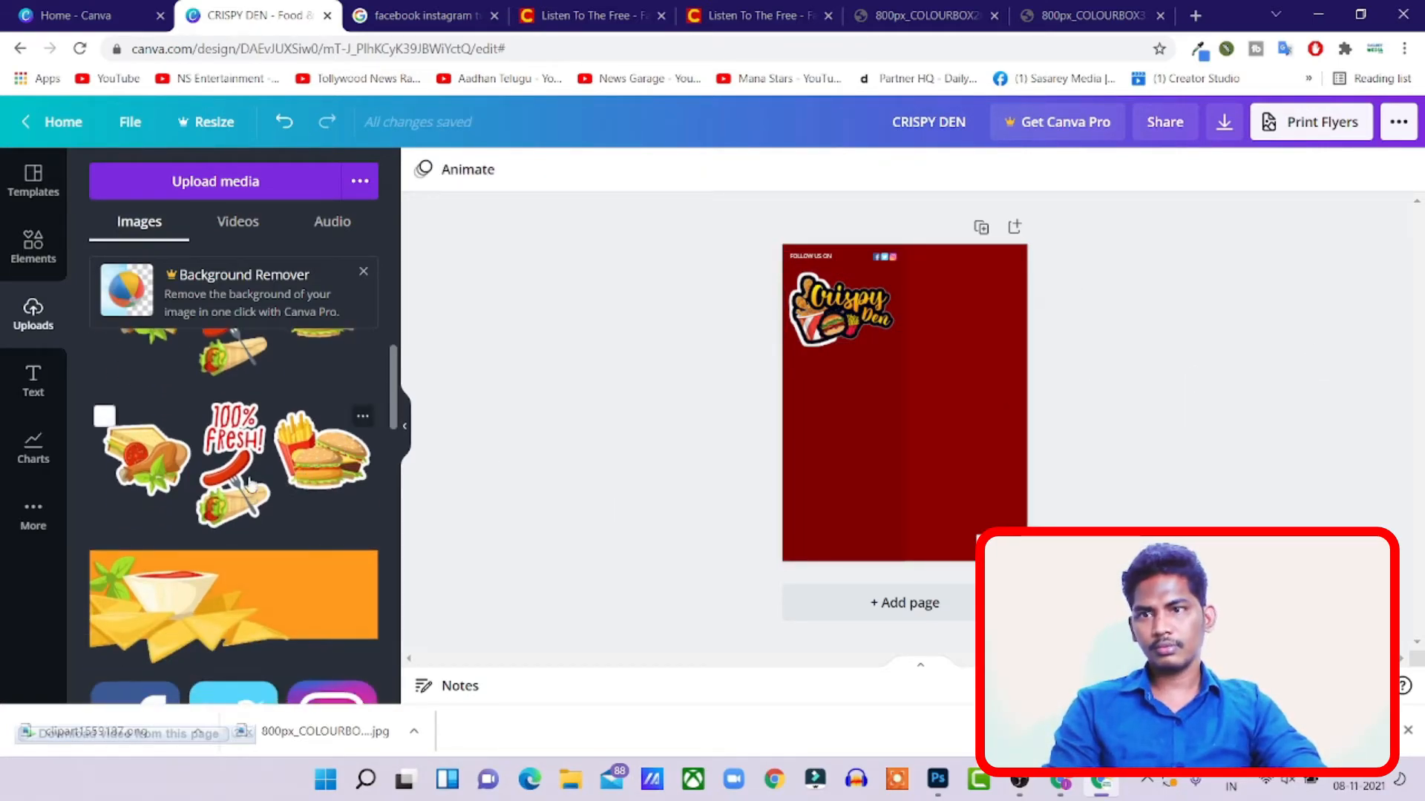
{"action": "scroll", "coordinate": [267, 481], "scroll_direction": "down", "scroll_amount": 4}
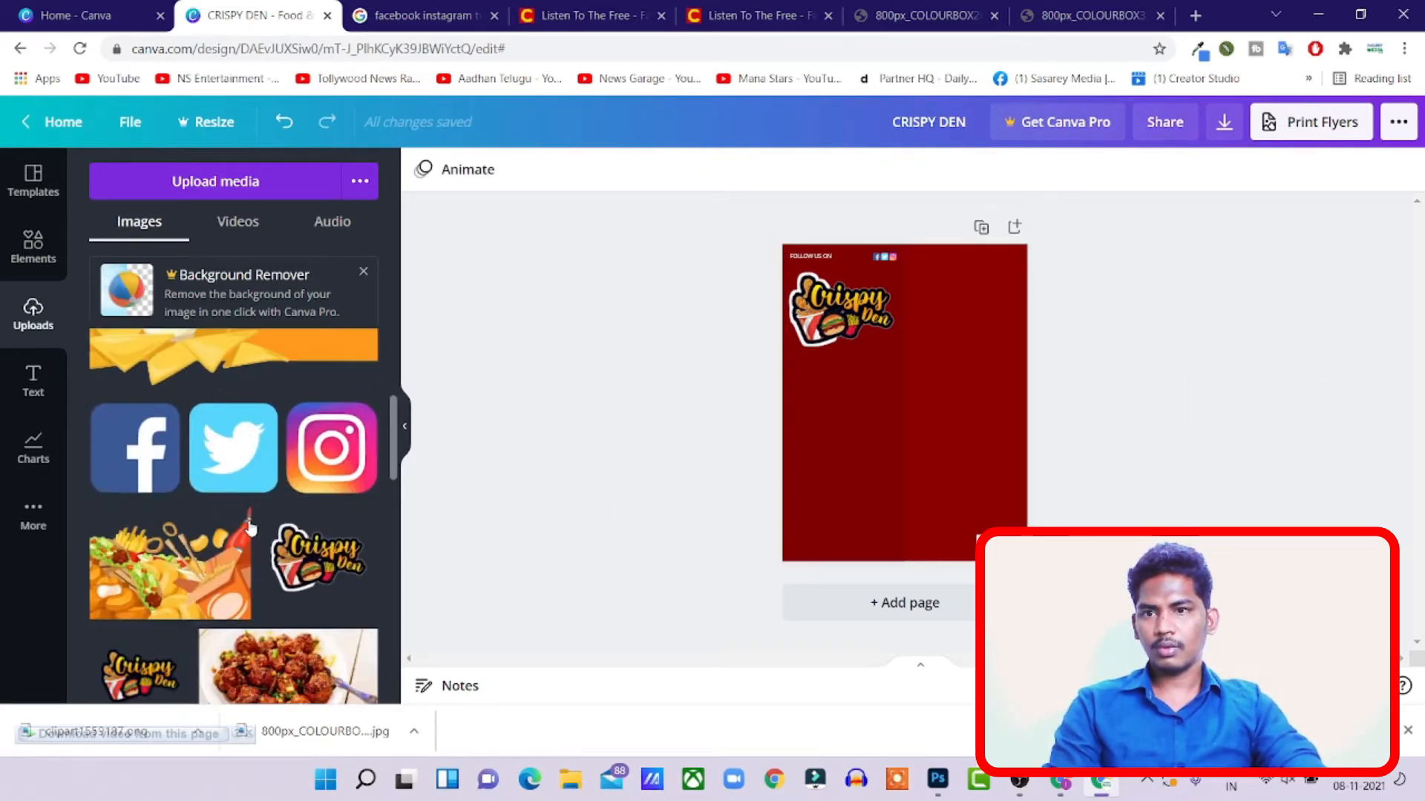
{"action": "scroll", "coordinate": [199, 505], "scroll_direction": "up", "scroll_amount": 1}
{"action": "left_click_drag", "start_coordinate": [199, 504], "coordinate": [853, 497]}
{"action": "left_click_drag", "start_coordinate": [907, 417], "coordinate": [905, 469]}
{"action": "left_click", "coordinate": [1241, 400]}
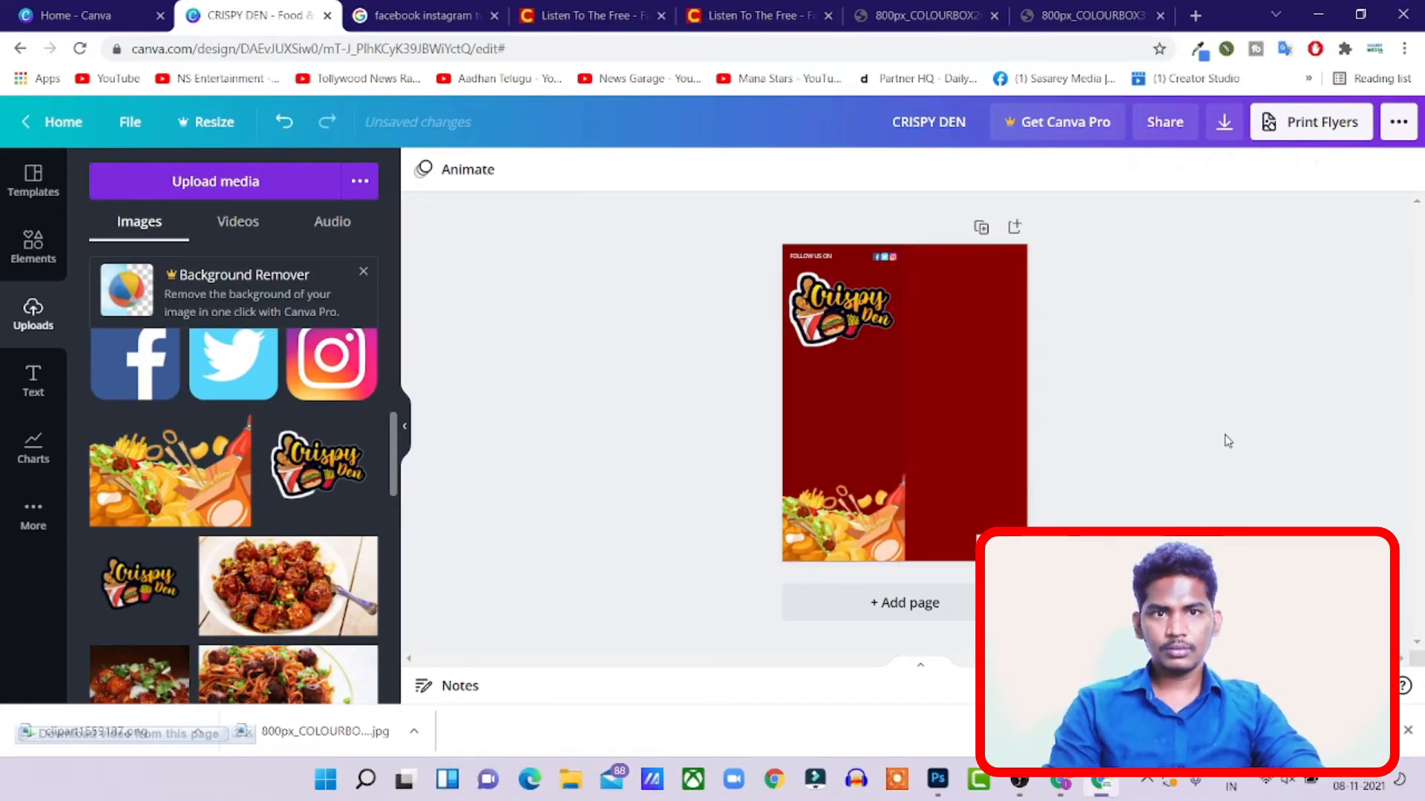
- Nudge the Crispy Den logo slightly up, closer to the FOLLOW US ON line
{"action": "scroll", "coordinate": [1227, 441], "scroll_direction": "up", "scroll_amount": 1}
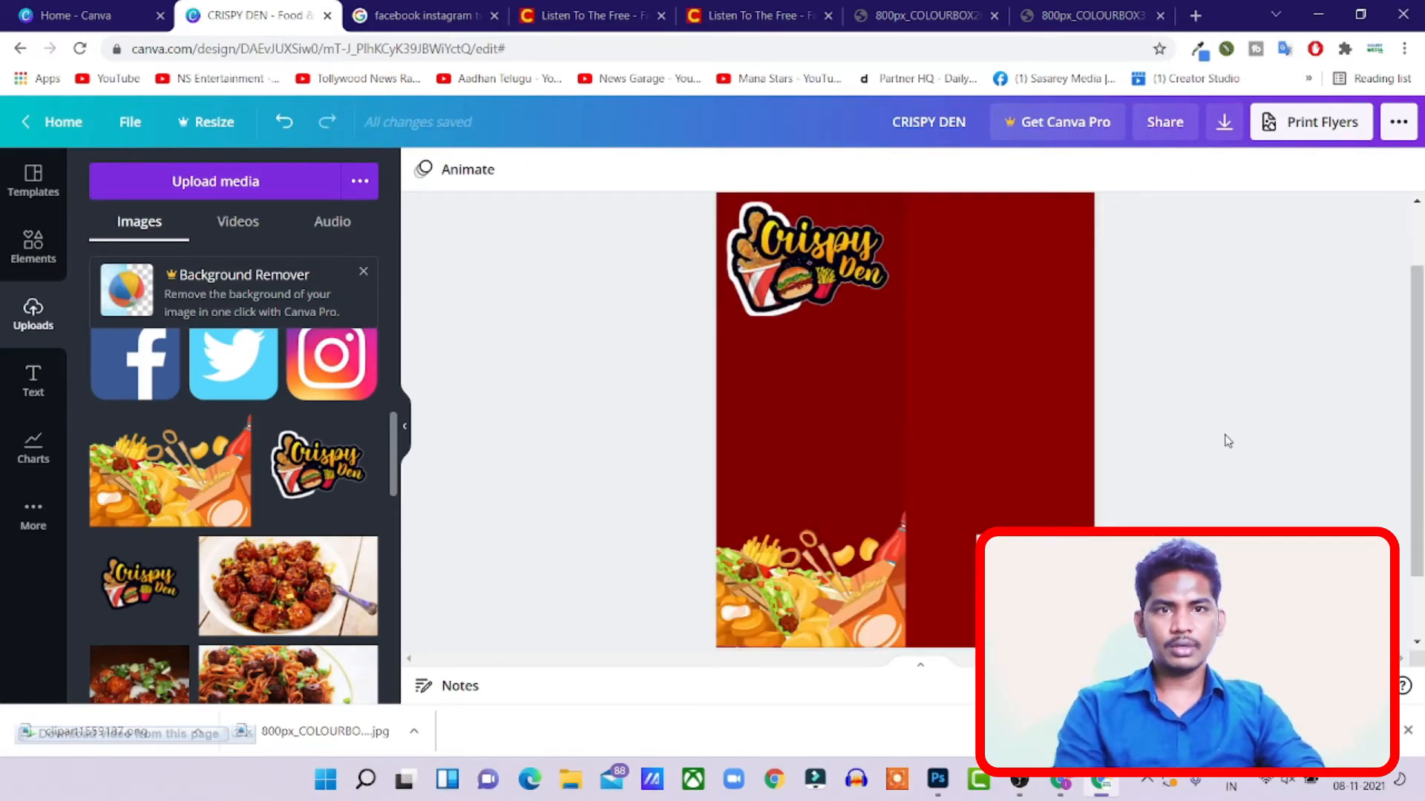
{"action": "scroll", "coordinate": [1212, 447], "scroll_direction": "down", "scroll_amount": 3}
{"action": "scroll", "coordinate": [1125, 468], "scroll_direction": "up", "scroll_amount": 5}
{"action": "left_click", "coordinate": [827, 349]}
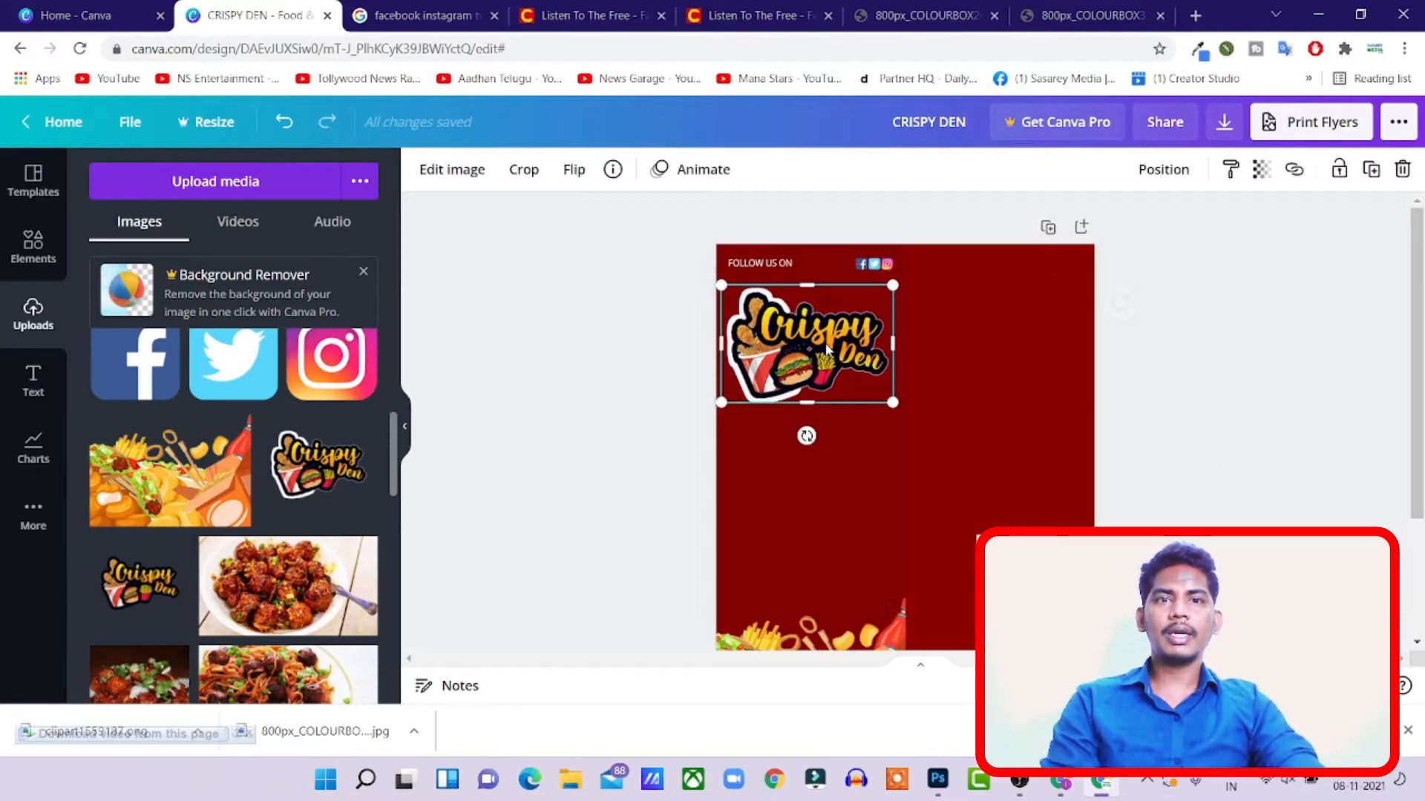
{"action": "key", "text": "Up"}
{"action": "key", "text": "Up"}
{"action": "key", "text": "Up"}
{"action": "key", "text": "Up"}
{"action": "key", "text": "Up"}
{"action": "key", "text": "Up"}
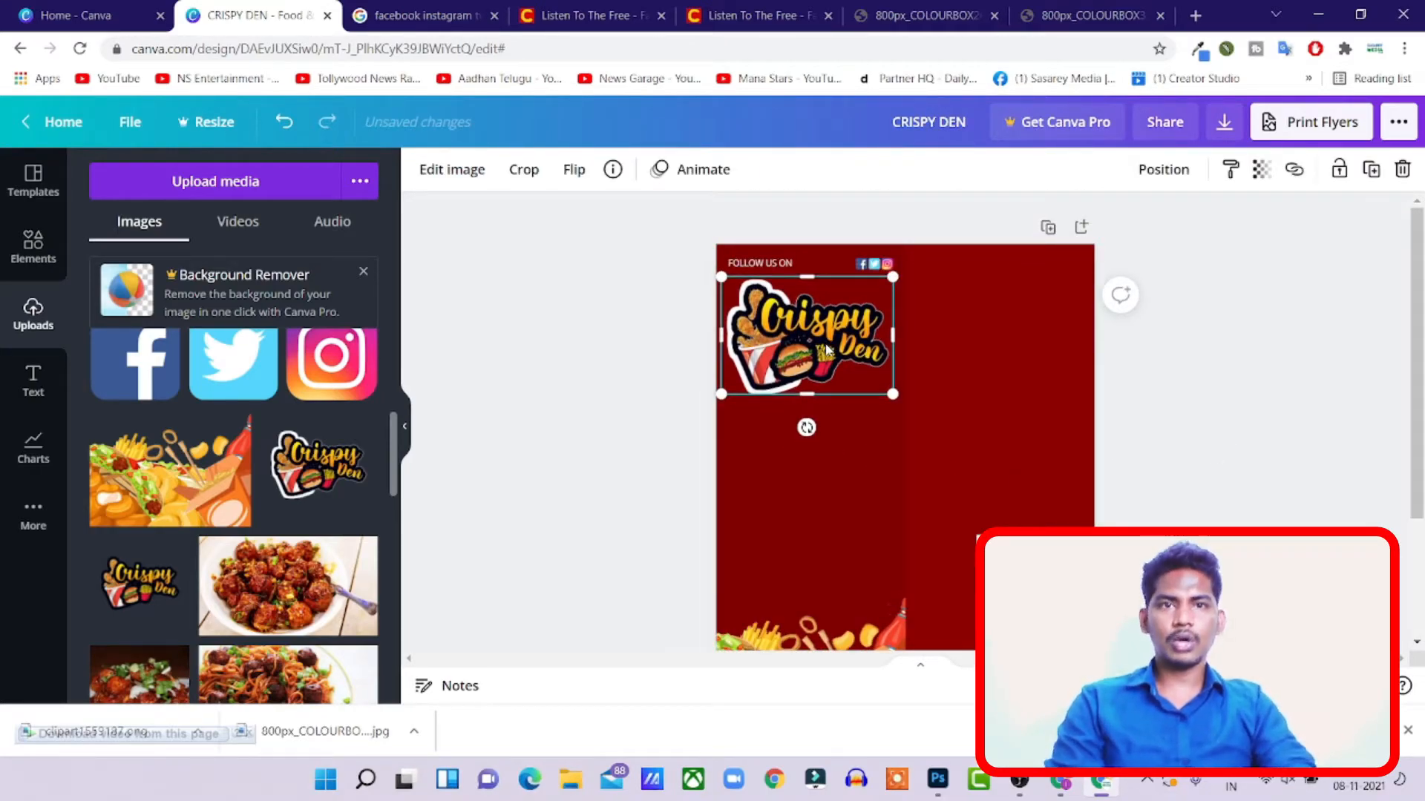
{"action": "left_click", "coordinate": [858, 478]}
{"action": "left_click", "coordinate": [1308, 356]}
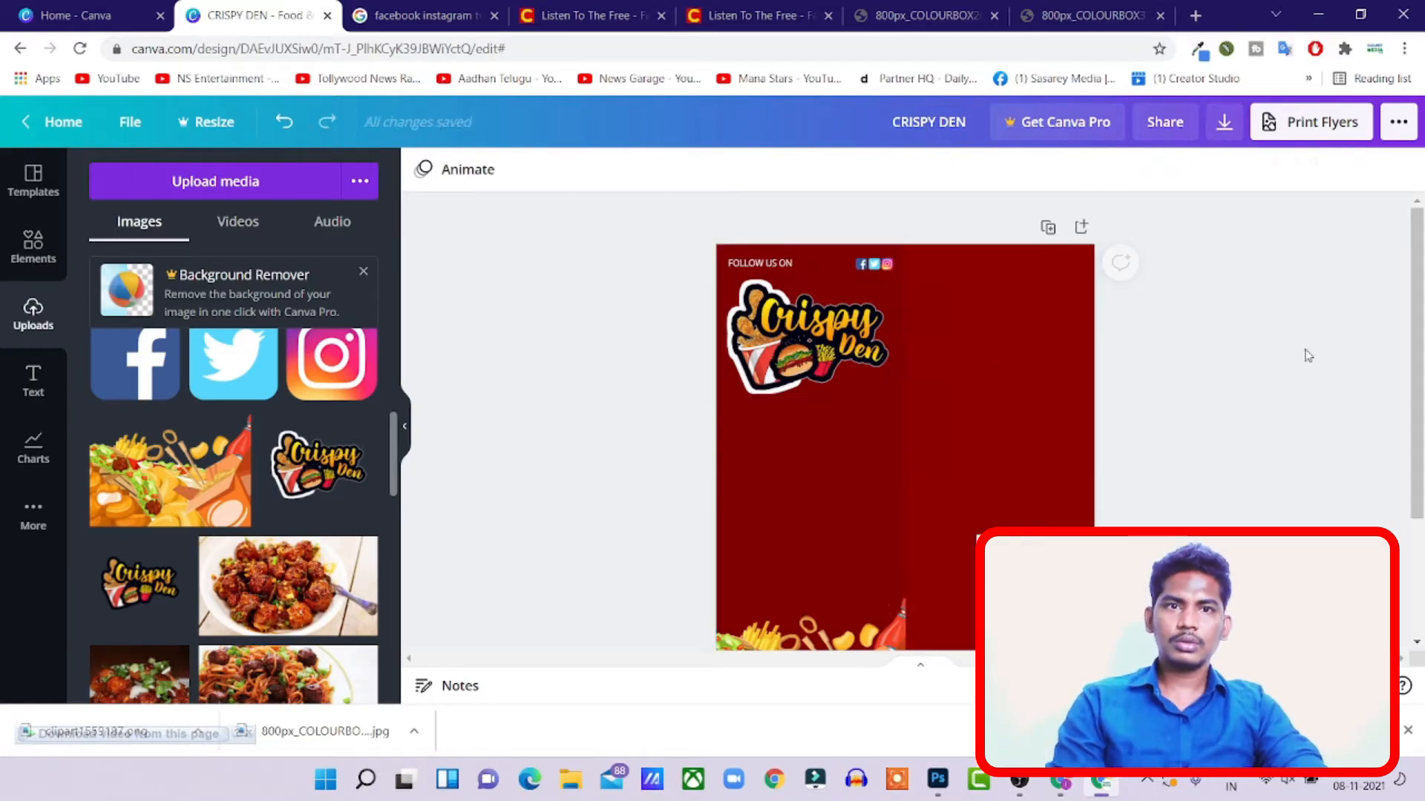
{"action": "scroll", "coordinate": [1164, 423], "scroll_direction": "down", "scroll_amount": 2}
{"action": "scroll", "coordinate": [1154, 441], "scroll_direction": "up", "scroll_amount": 2}
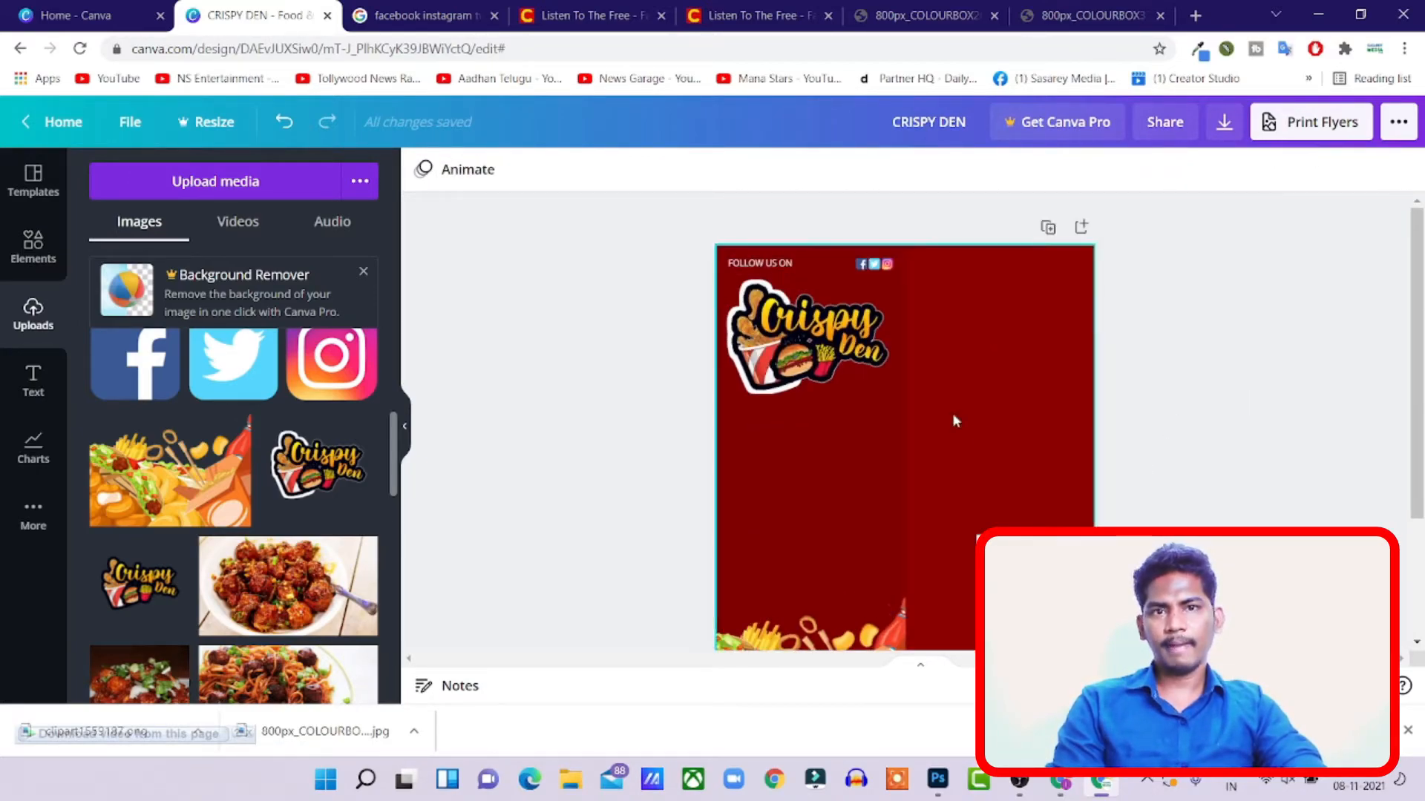
{"action": "scroll", "coordinate": [1225, 367], "scroll_direction": "down", "scroll_amount": 1}
{"action": "scroll", "coordinate": [1223, 363], "scroll_direction": "up", "scroll_amount": 1}
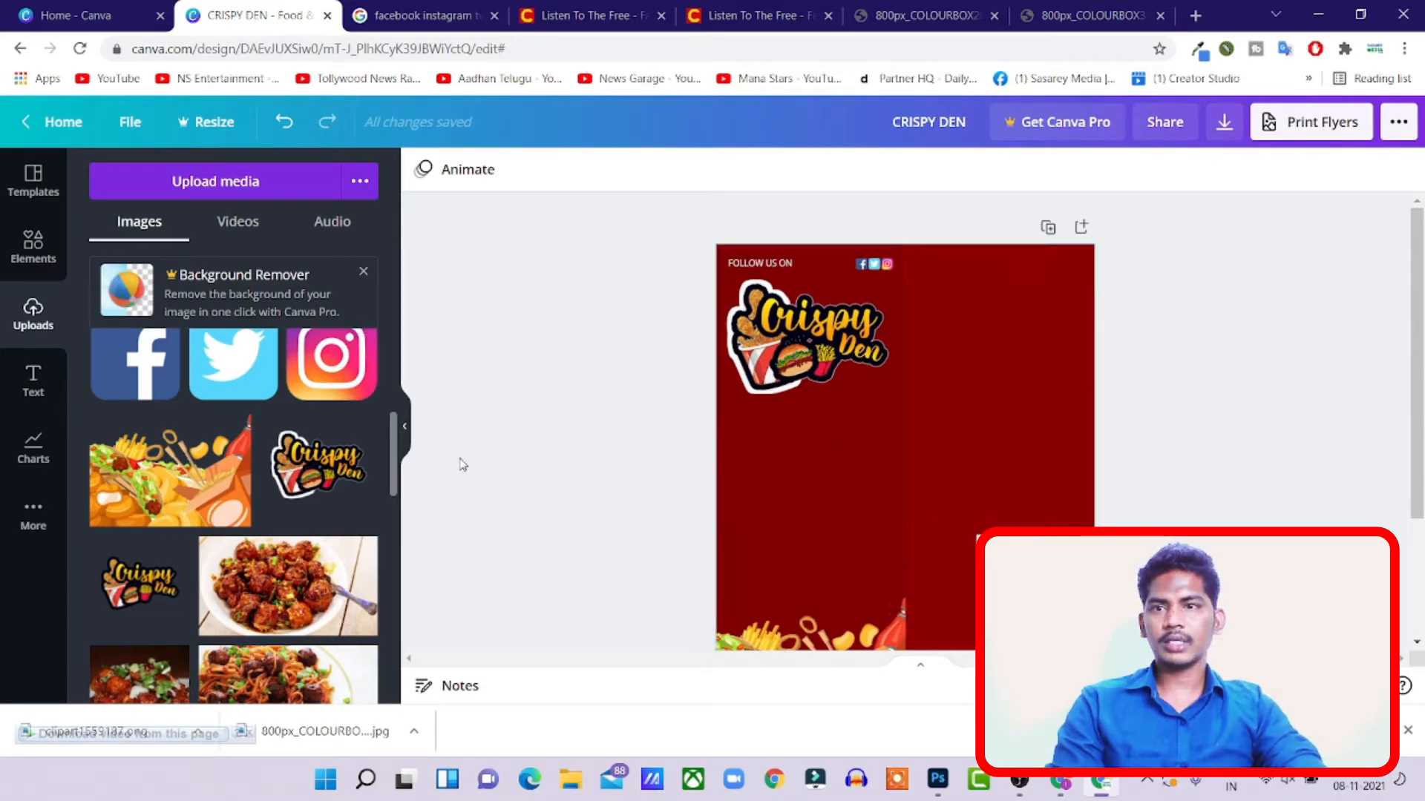
- Switch to the client's WhatsApp Web chat, check the menu image shared today, and return to the Canva flyer
{"action": "key", "text": "alt+Tab"}
{"action": "key", "text": "alt+Tab"}
{"action": "left_click", "coordinate": [492, 496]}
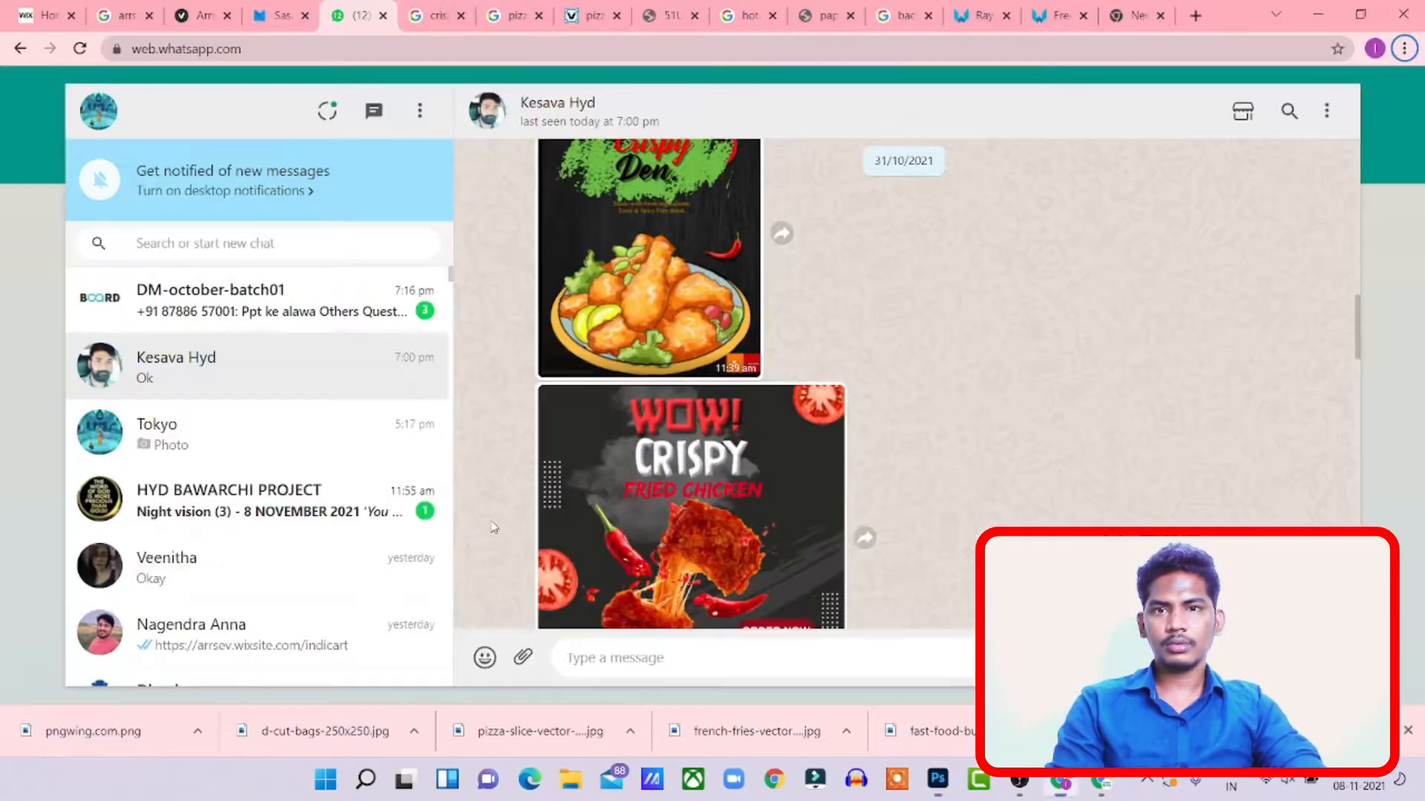
{"action": "scroll", "coordinate": [672, 440], "scroll_direction": "up", "scroll_amount": 10}
{"action": "scroll", "coordinate": [672, 440], "scroll_direction": "down", "scroll_amount": 15}
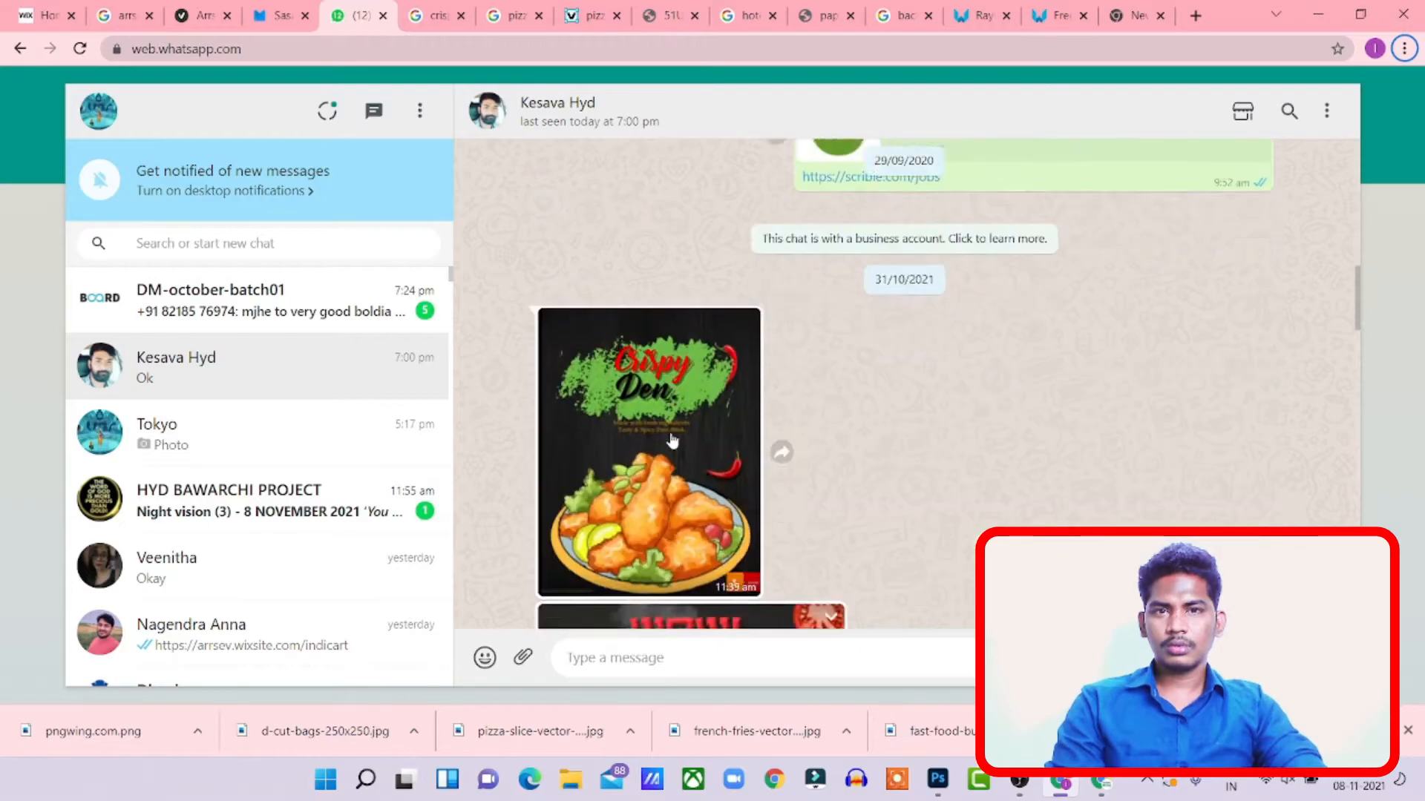
{"action": "scroll", "coordinate": [679, 401], "scroll_direction": "down", "scroll_amount": 8}
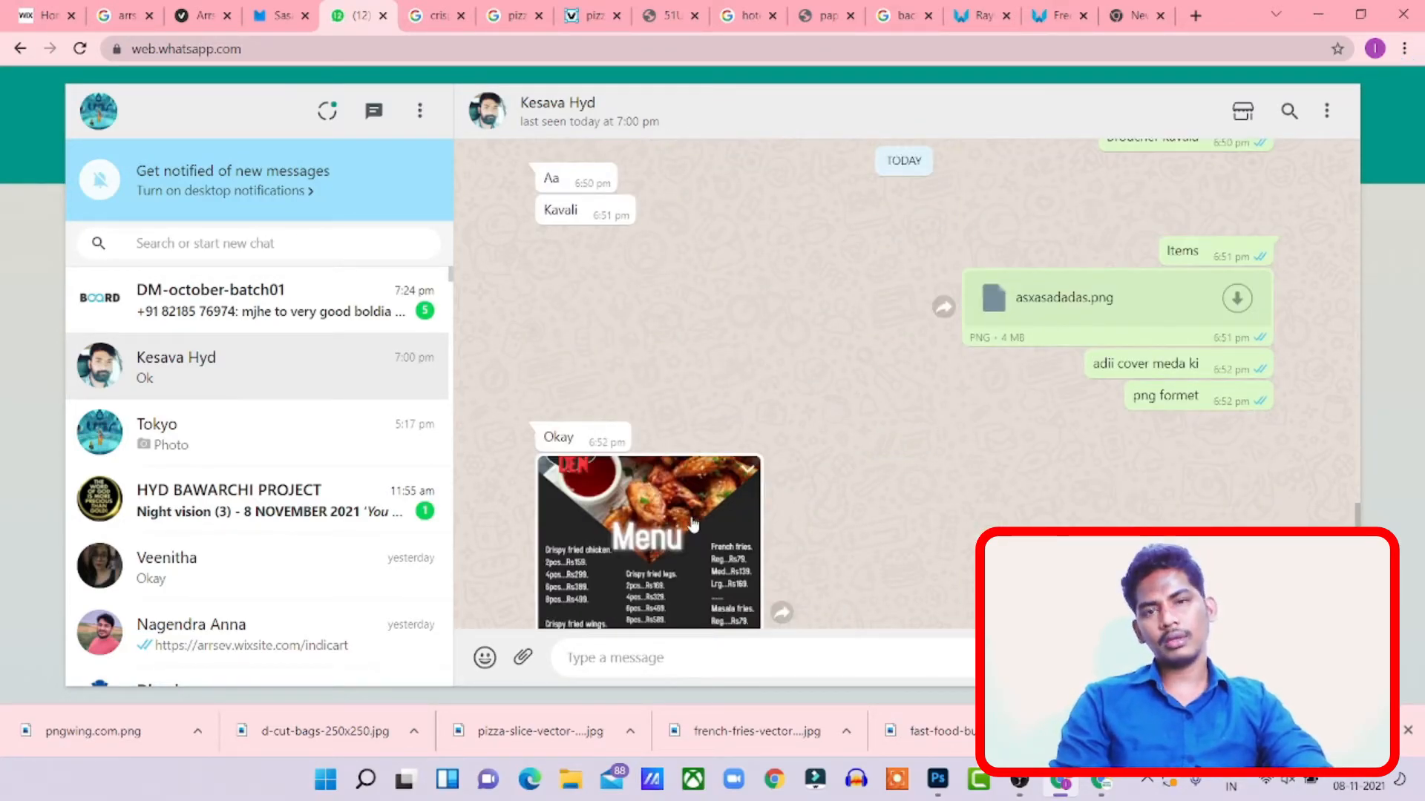
{"action": "left_click", "coordinate": [715, 509]}
{"action": "key", "text": "alt+Tab"}
{"action": "key", "text": "alt+Tab"}
{"action": "key", "text": "Tab"}
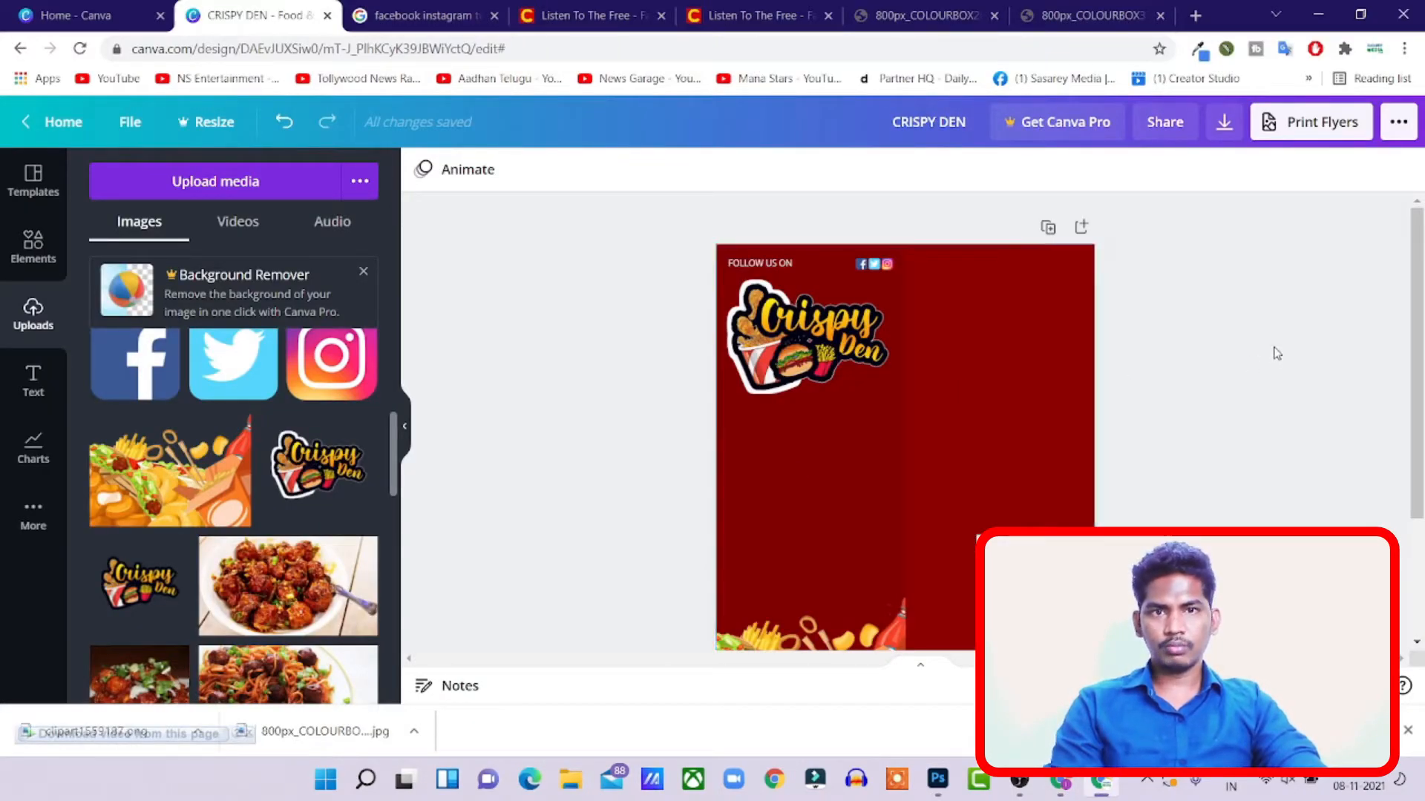
- Add a heading text box in the left column between the logo and the food collage
{"action": "scroll", "coordinate": [911, 350], "scroll_direction": "down", "scroll_amount": 2}
{"action": "scroll", "coordinate": [826, 340], "scroll_direction": "up", "scroll_amount": 1}
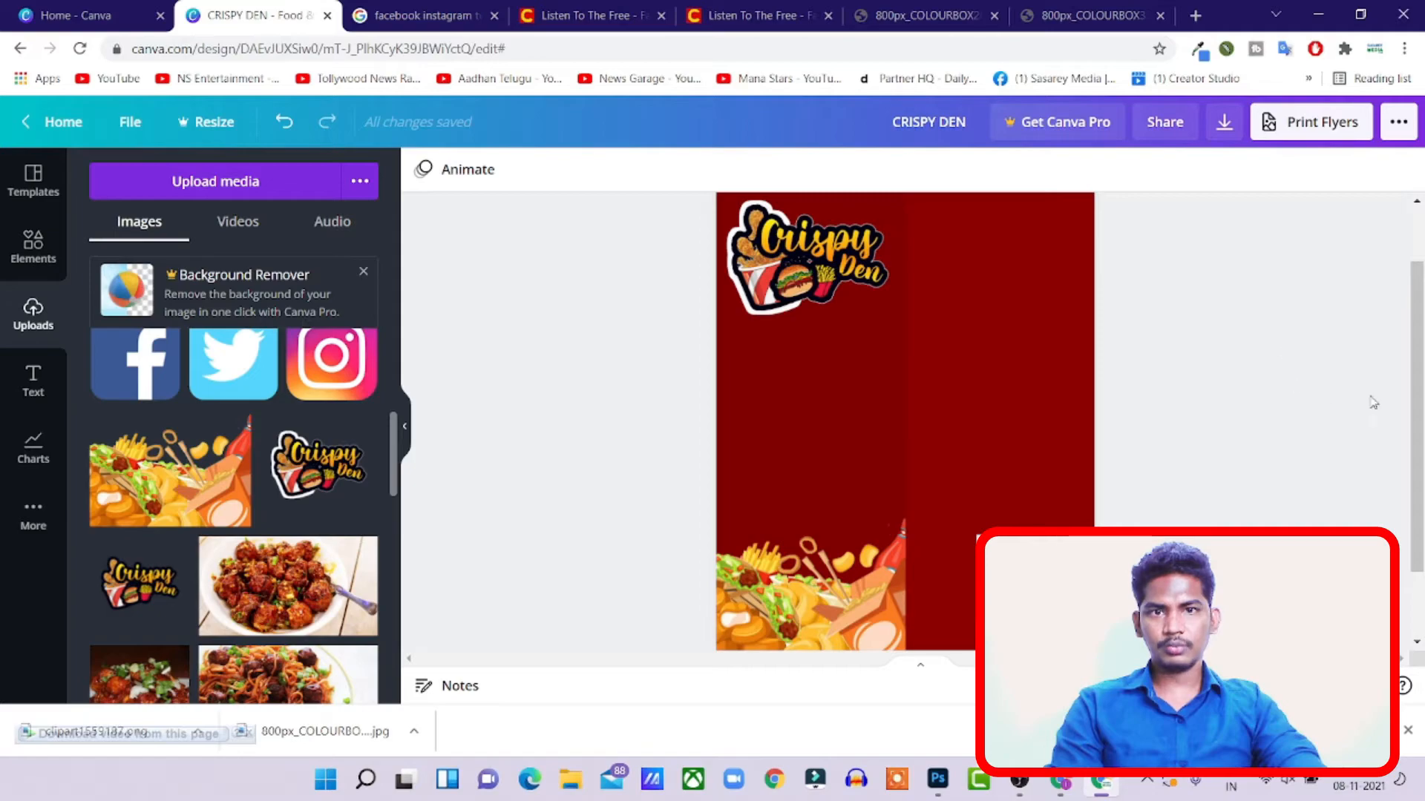
{"action": "left_click", "coordinate": [42, 380]}
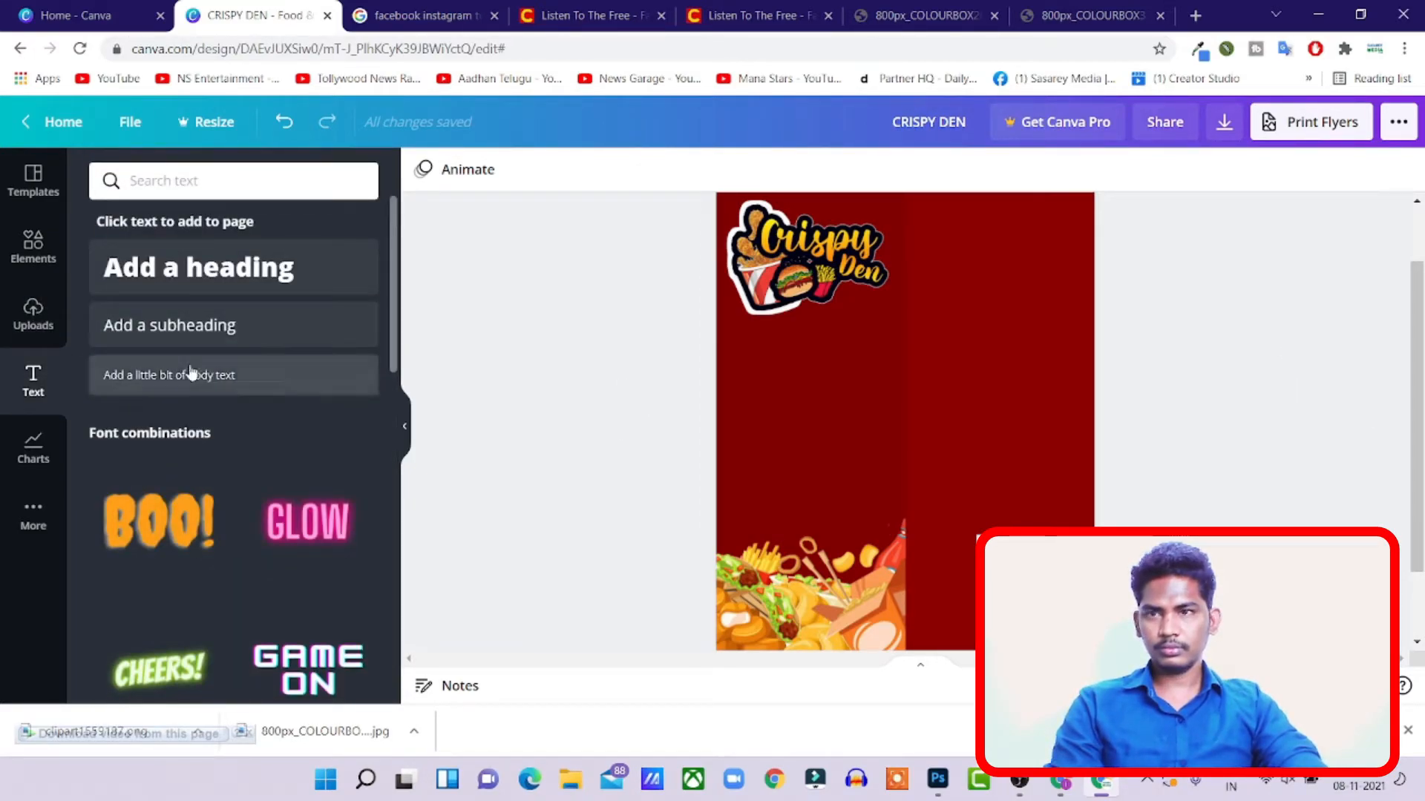
{"action": "left_click", "coordinate": [203, 276]}
{"action": "left_click_drag", "start_coordinate": [1058, 422], "coordinate": [893, 452]}
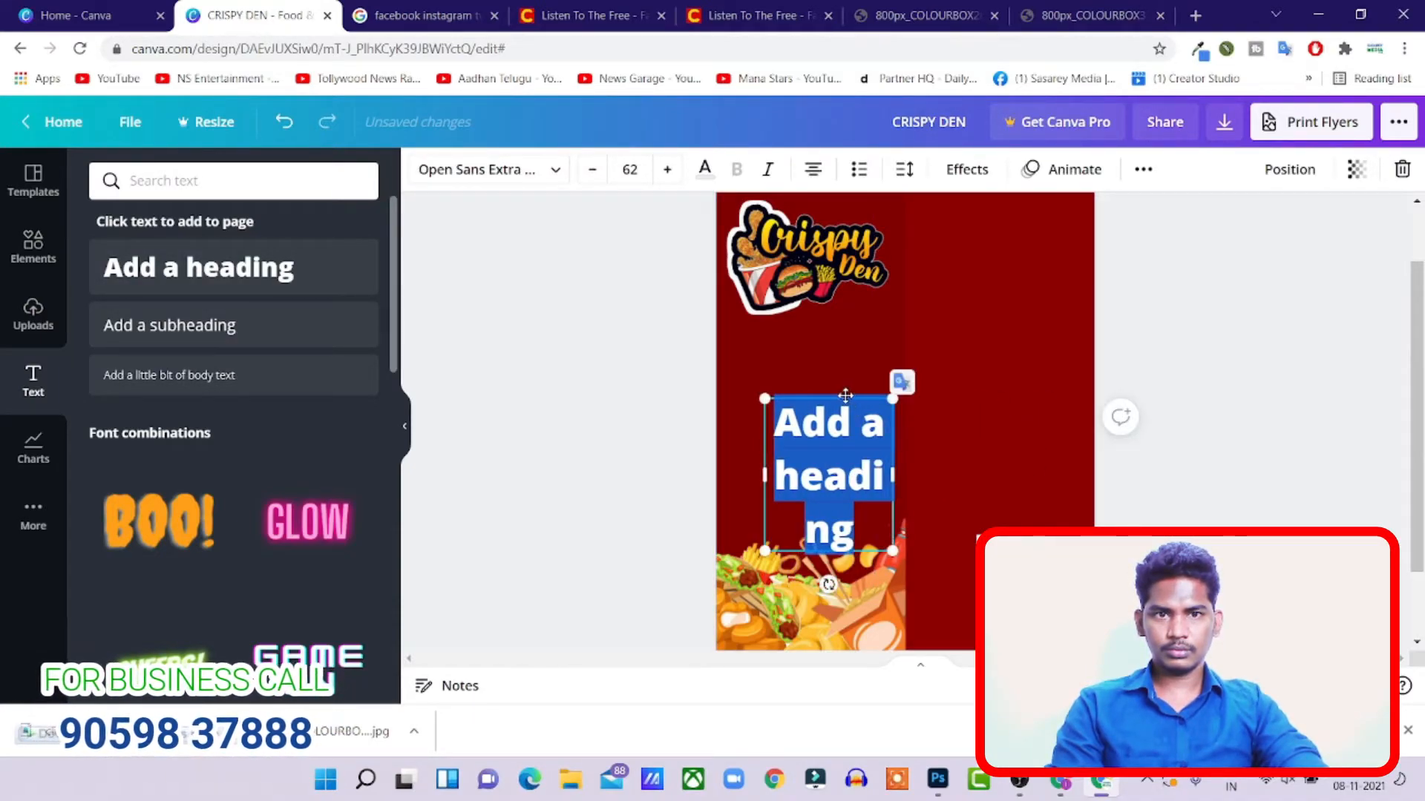
{"action": "left_click_drag", "start_coordinate": [858, 408], "coordinate": [836, 362]}
{"action": "triple_click", "coordinate": [837, 405]}
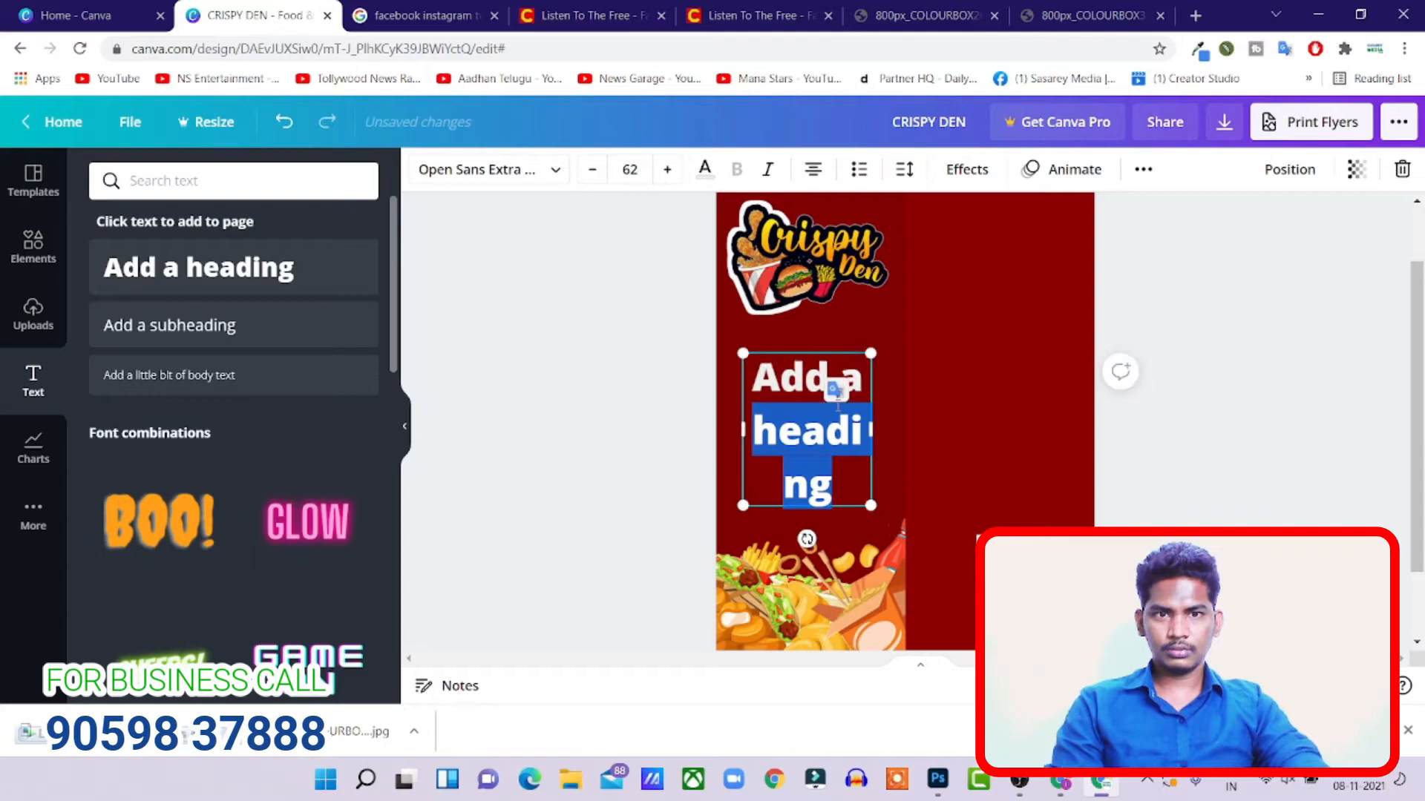
- Replace the new heading's placeholder text with MENU
{"action": "type", "text": "m"}
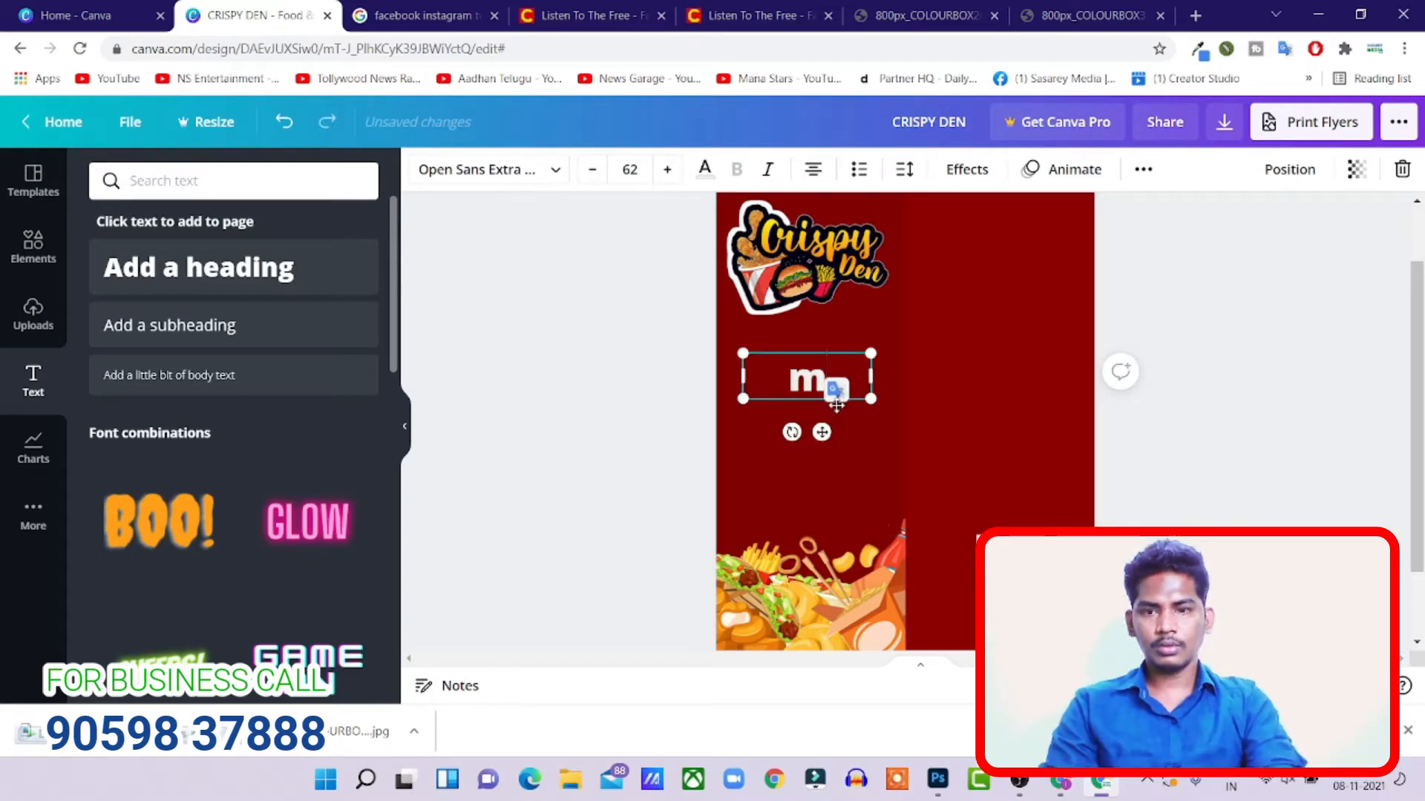
{"action": "key", "text": "BackSpace"}
{"action": "type", "text": "MENY"}
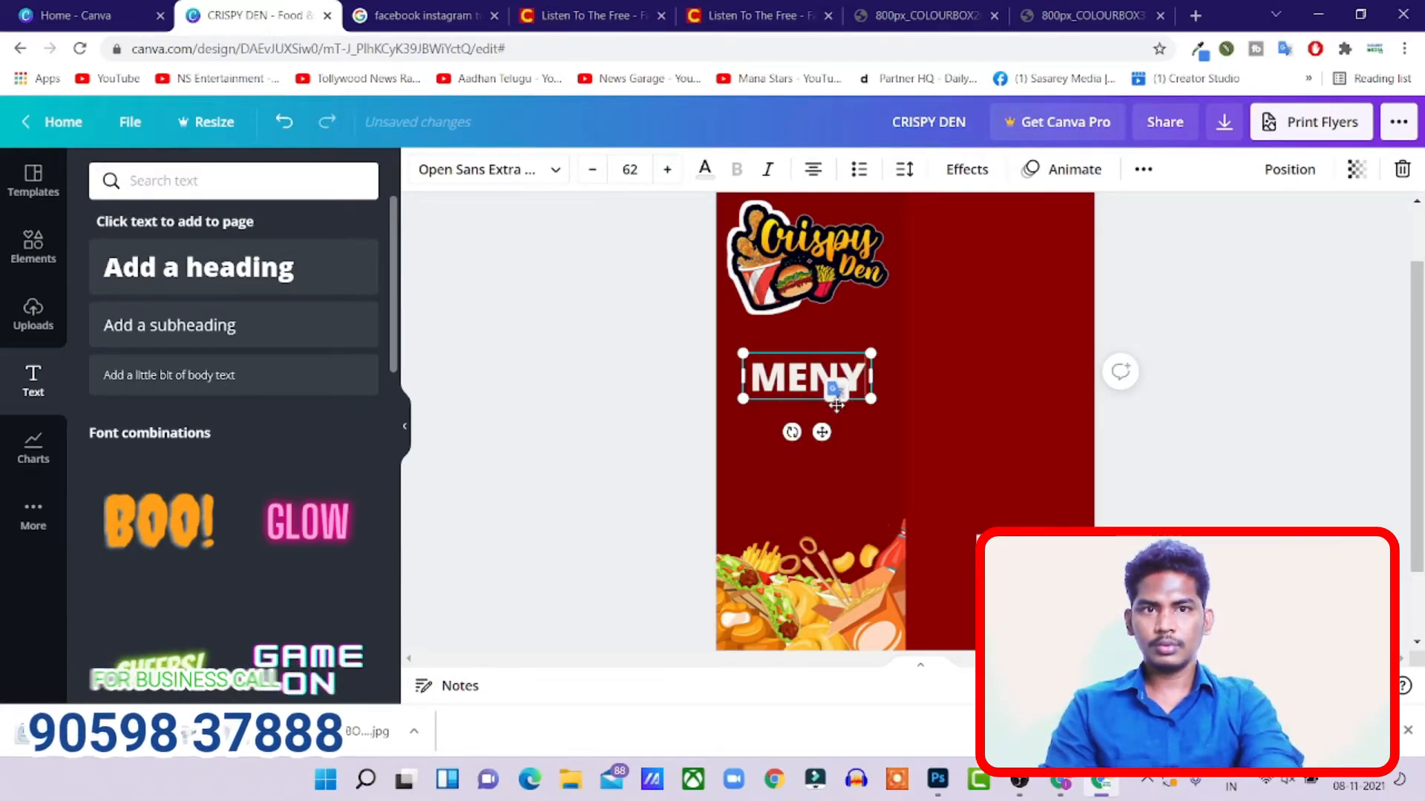
{"action": "key", "text": "BackSpace"}
{"action": "type", "text": "U"}
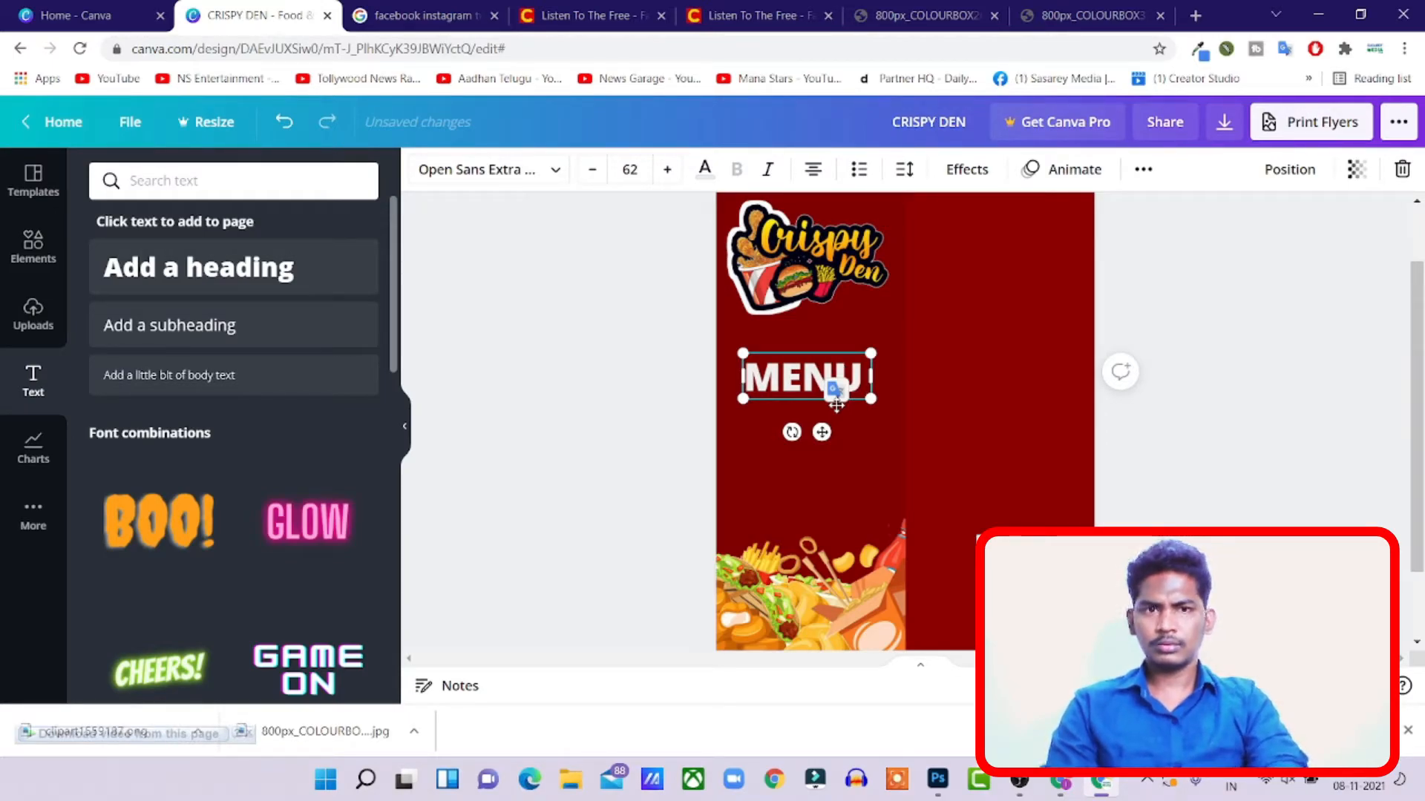
{"action": "key", "text": "BackSpace"}
- Change the font of the whole MENU heading to Lovelo
{"action": "key", "text": "ctrl+a"}
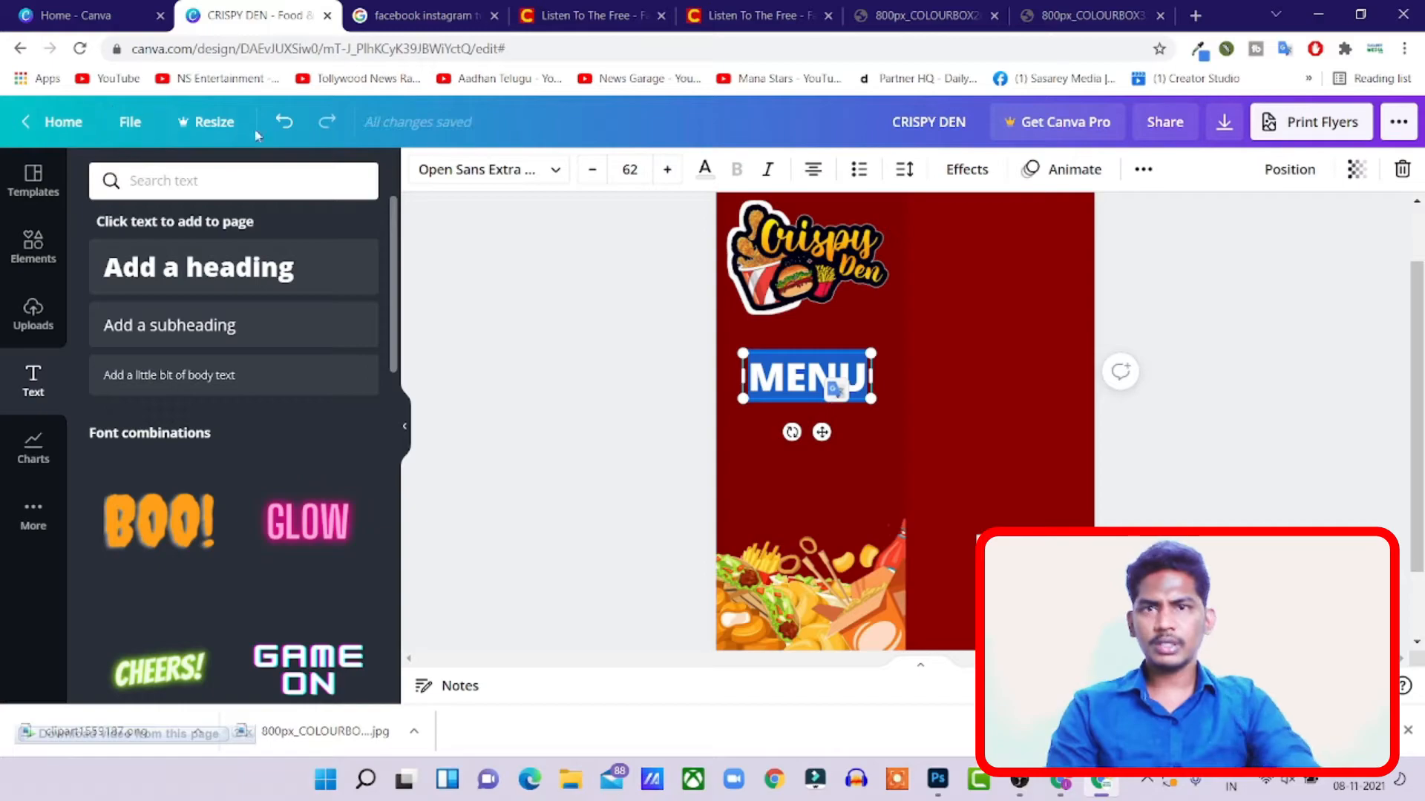
{"action": "left_click", "coordinate": [549, 170]}
{"action": "left_click", "coordinate": [117, 413]}
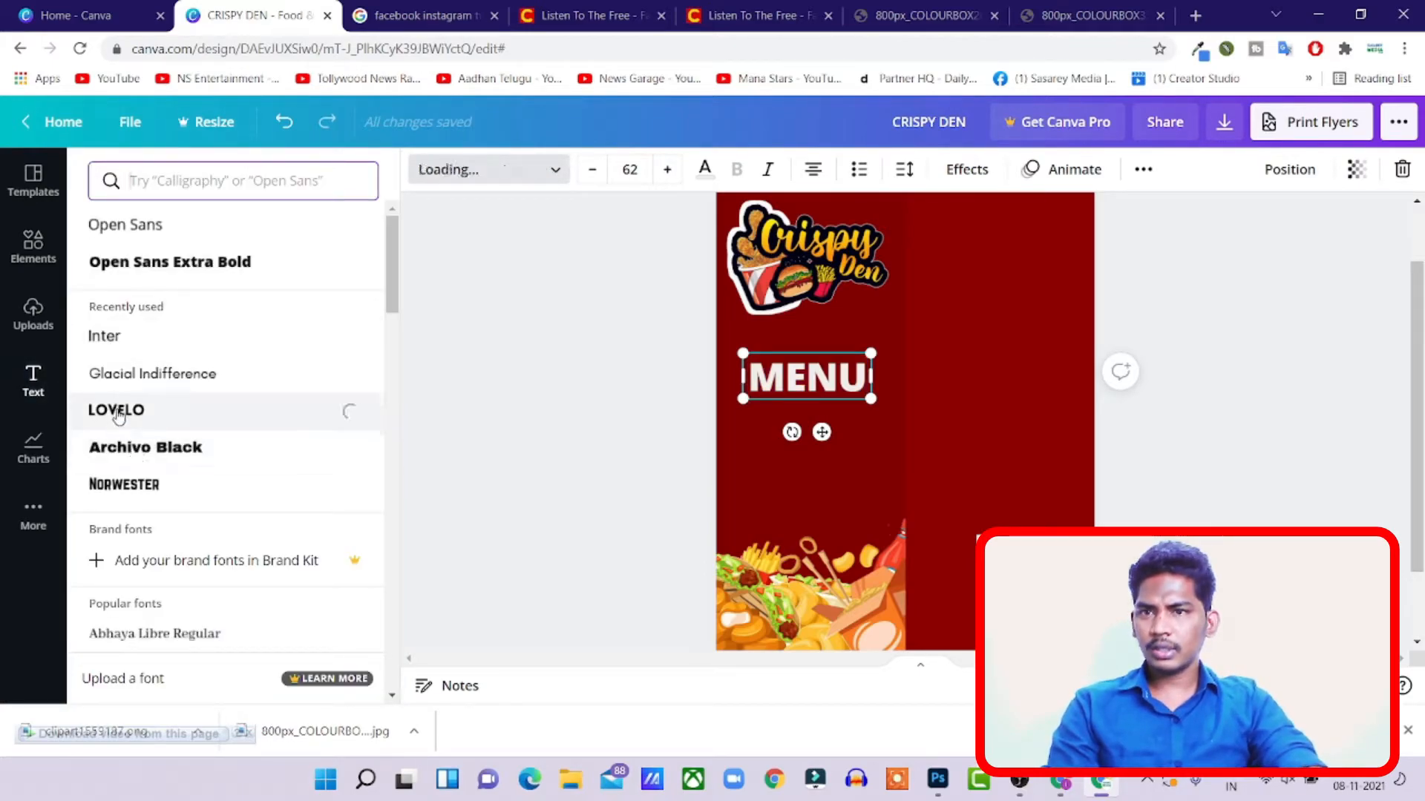
- Set the font size of the MENU heading to 70
{"action": "left_click", "coordinate": [1202, 350]}
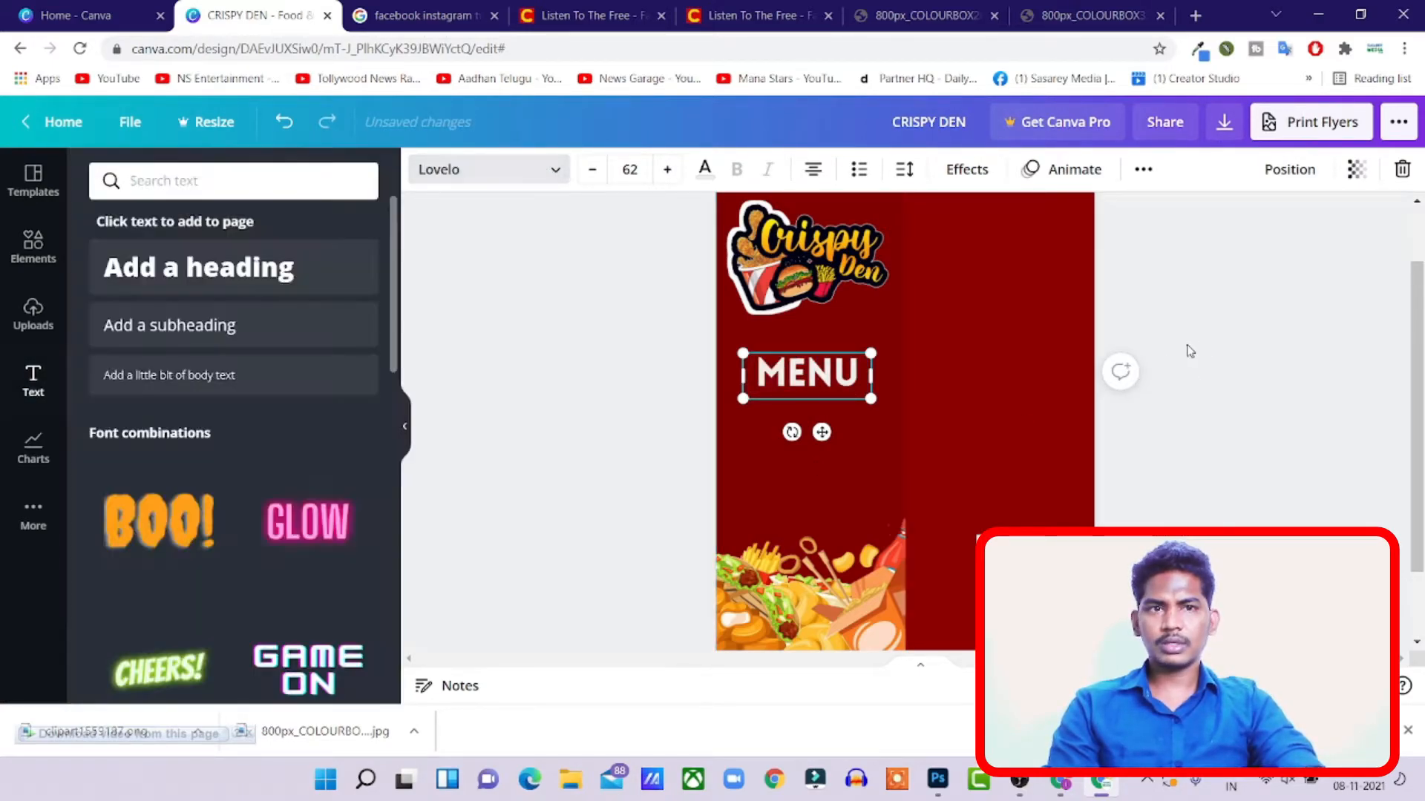
{"action": "left_click", "coordinate": [669, 171]}
{"action": "left_click", "coordinate": [669, 171]}
{"action": "left_click", "coordinate": [669, 171]}
{"action": "left_click", "coordinate": [668, 171]}
{"action": "left_click", "coordinate": [669, 171]}
{"action": "left_click", "coordinate": [668, 171]}
{"action": "left_click", "coordinate": [668, 170]}
{"action": "left_click", "coordinate": [668, 170]}
{"action": "left_click", "coordinate": [669, 171]}
{"action": "left_click", "coordinate": [592, 170]}
{"action": "left_click", "coordinate": [1348, 316]}
- Move the MENU heading slightly lower in the left column, about midway between the logo and the food collage
{"action": "scroll", "coordinate": [983, 480], "scroll_direction": "down", "scroll_amount": 1}
{"action": "scroll", "coordinate": [982, 480], "scroll_direction": "up", "scroll_amount": 1}
{"action": "left_click", "coordinate": [804, 380]}
{"action": "left_click_drag", "start_coordinate": [829, 379], "coordinate": [829, 405]}
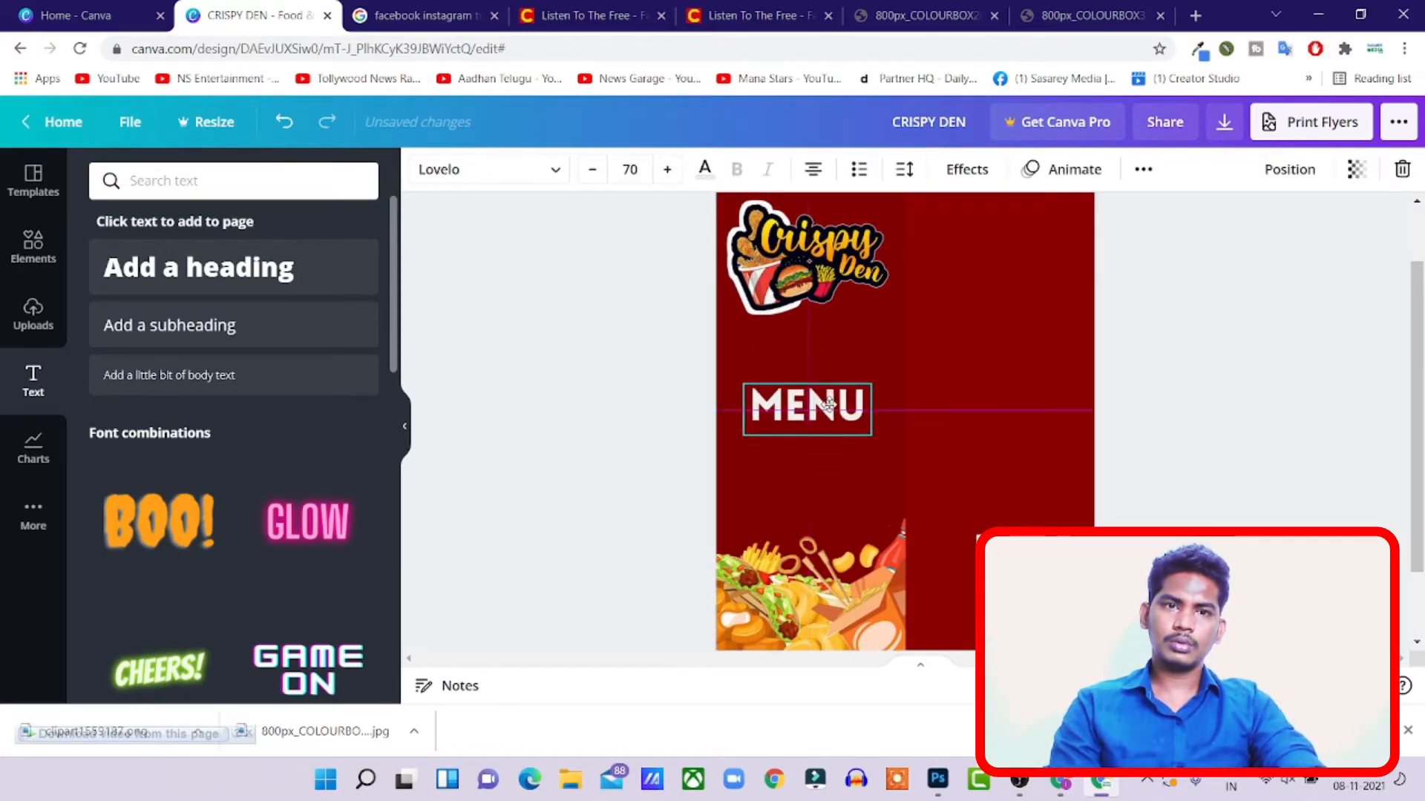
{"action": "left_click", "coordinate": [1330, 361]}
{"action": "left_click", "coordinate": [839, 408]}
{"action": "left_click", "coordinate": [1357, 365]}
- Duplicate the MENU heading, place the copy directly beneath the original, and replace its text with CARD
{"action": "left_click", "coordinate": [831, 426]}
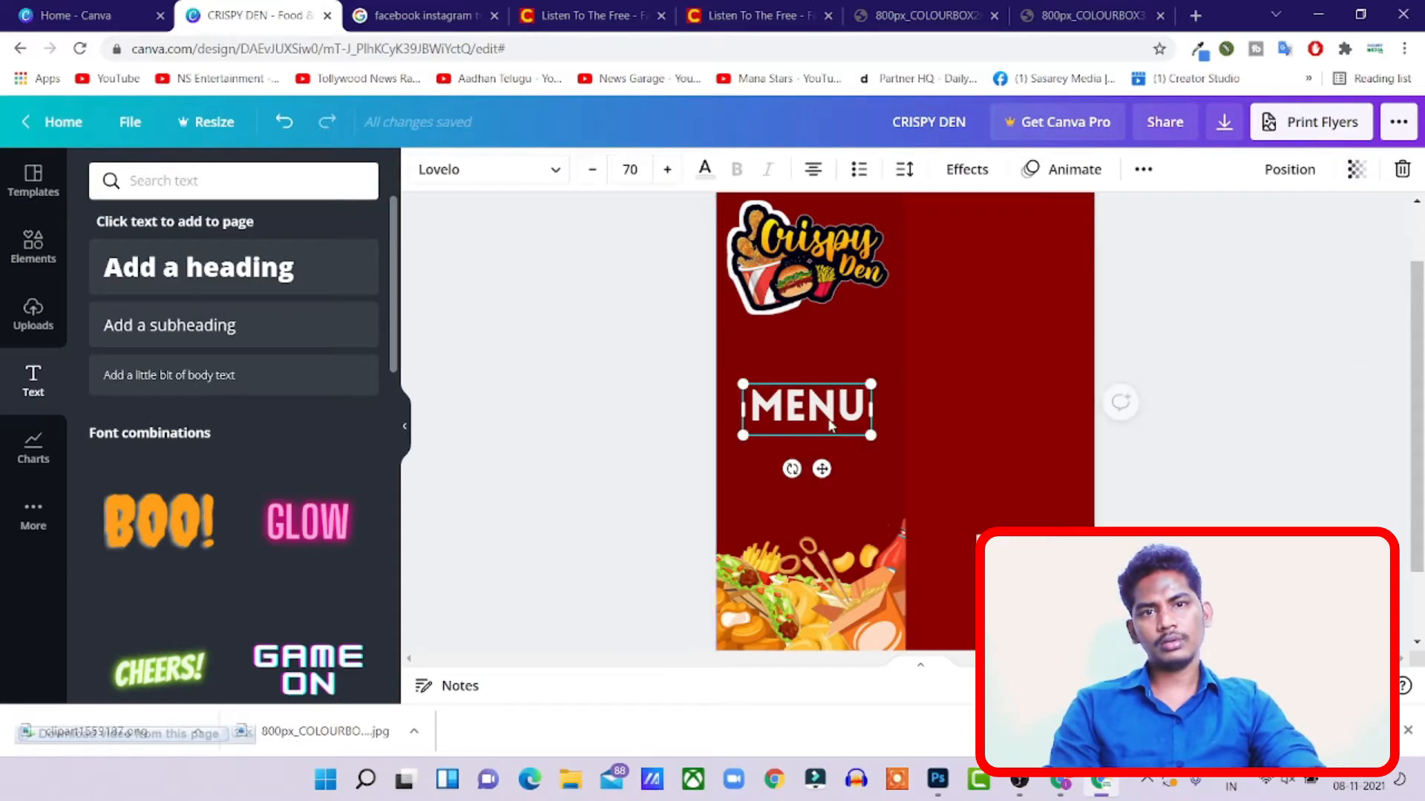
{"action": "key", "text": "ctrl+d"}
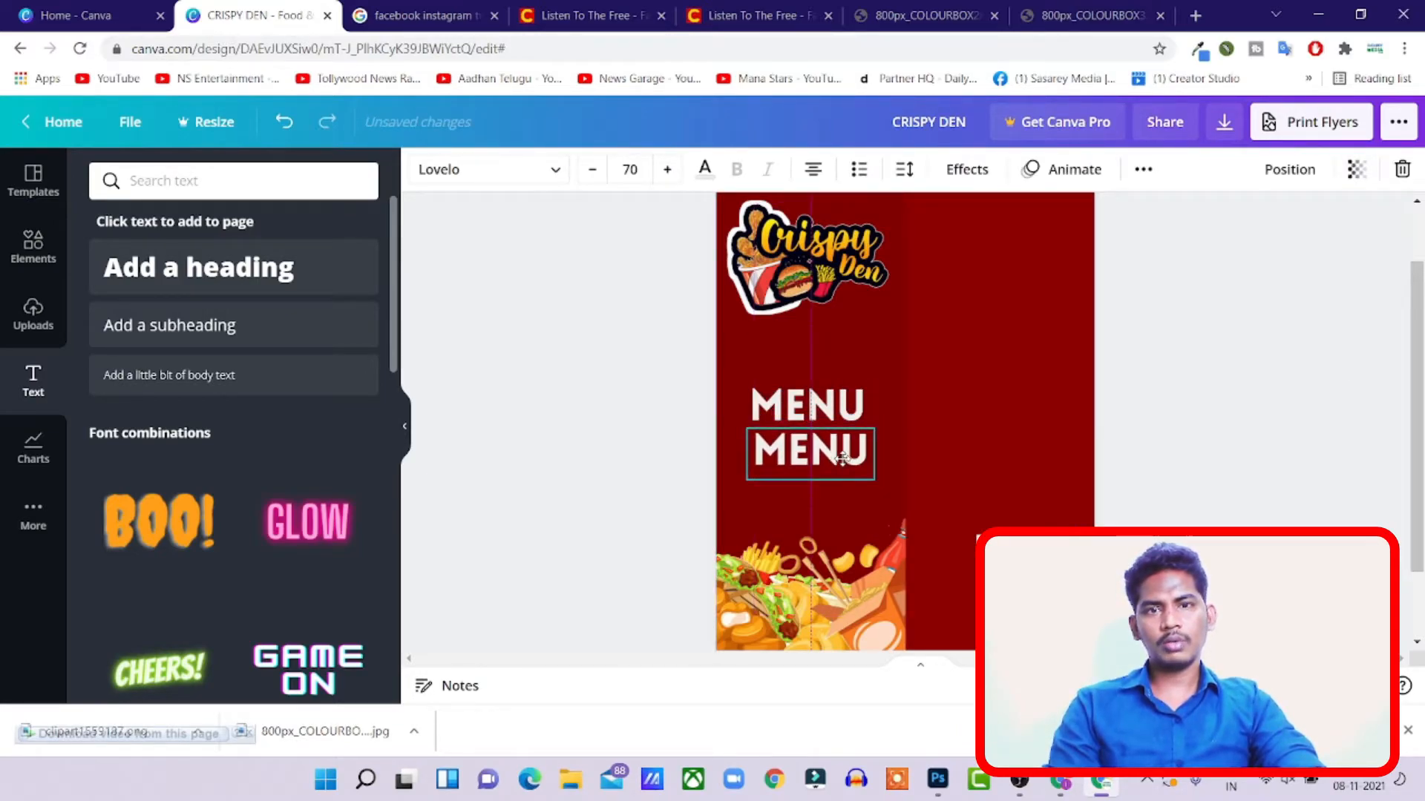
{"action": "double_click", "coordinate": [844, 464]}
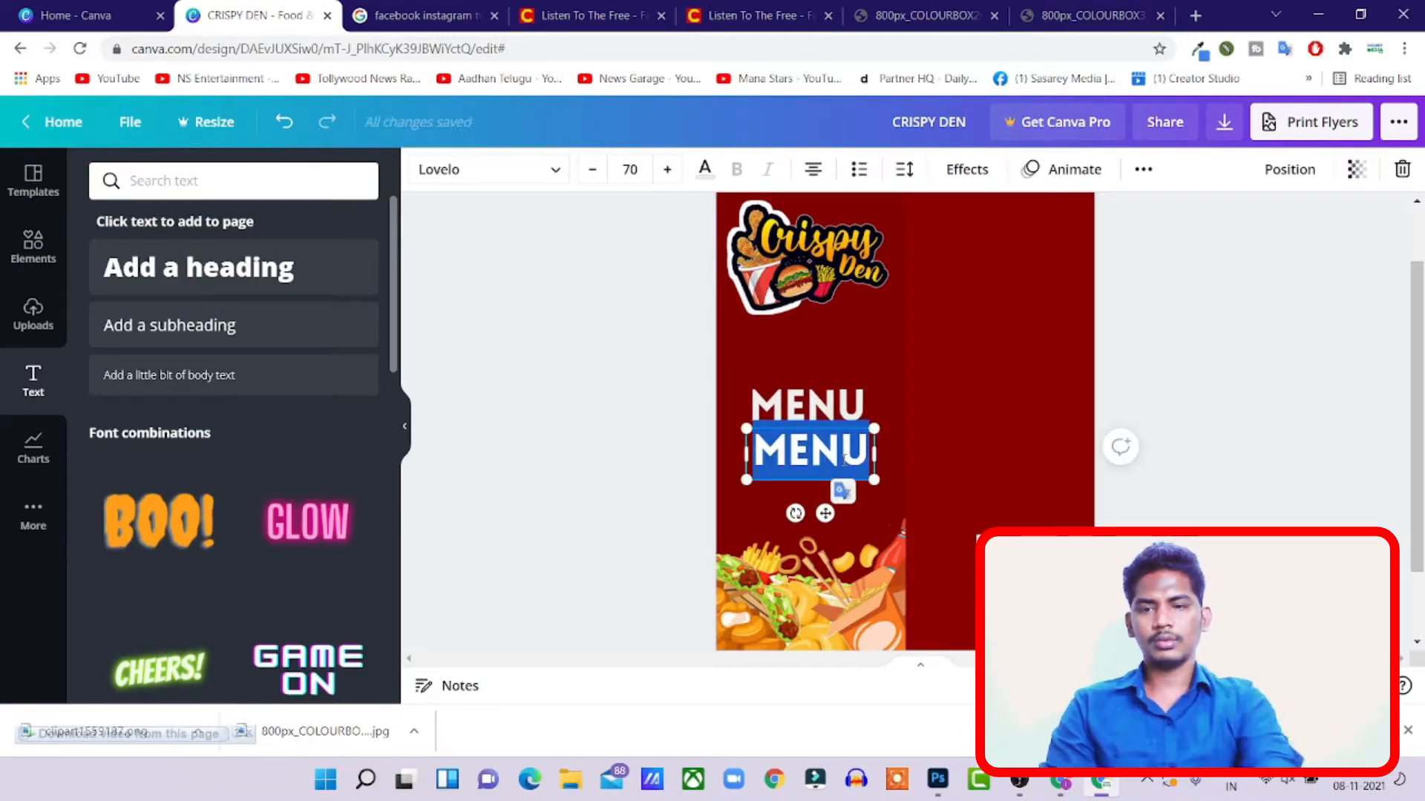
{"action": "type", "text": "CARD"}
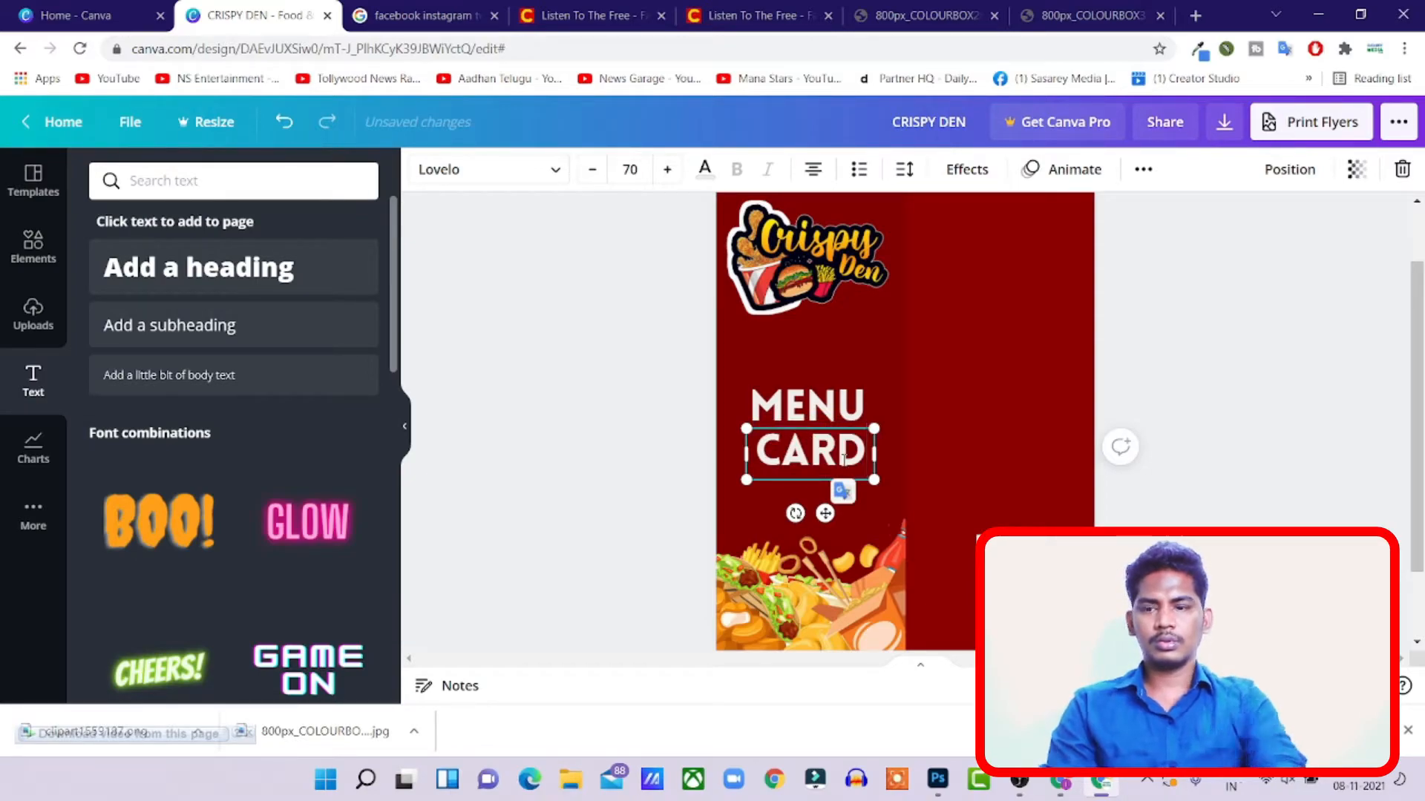
{"action": "double_click", "coordinate": [844, 459]}
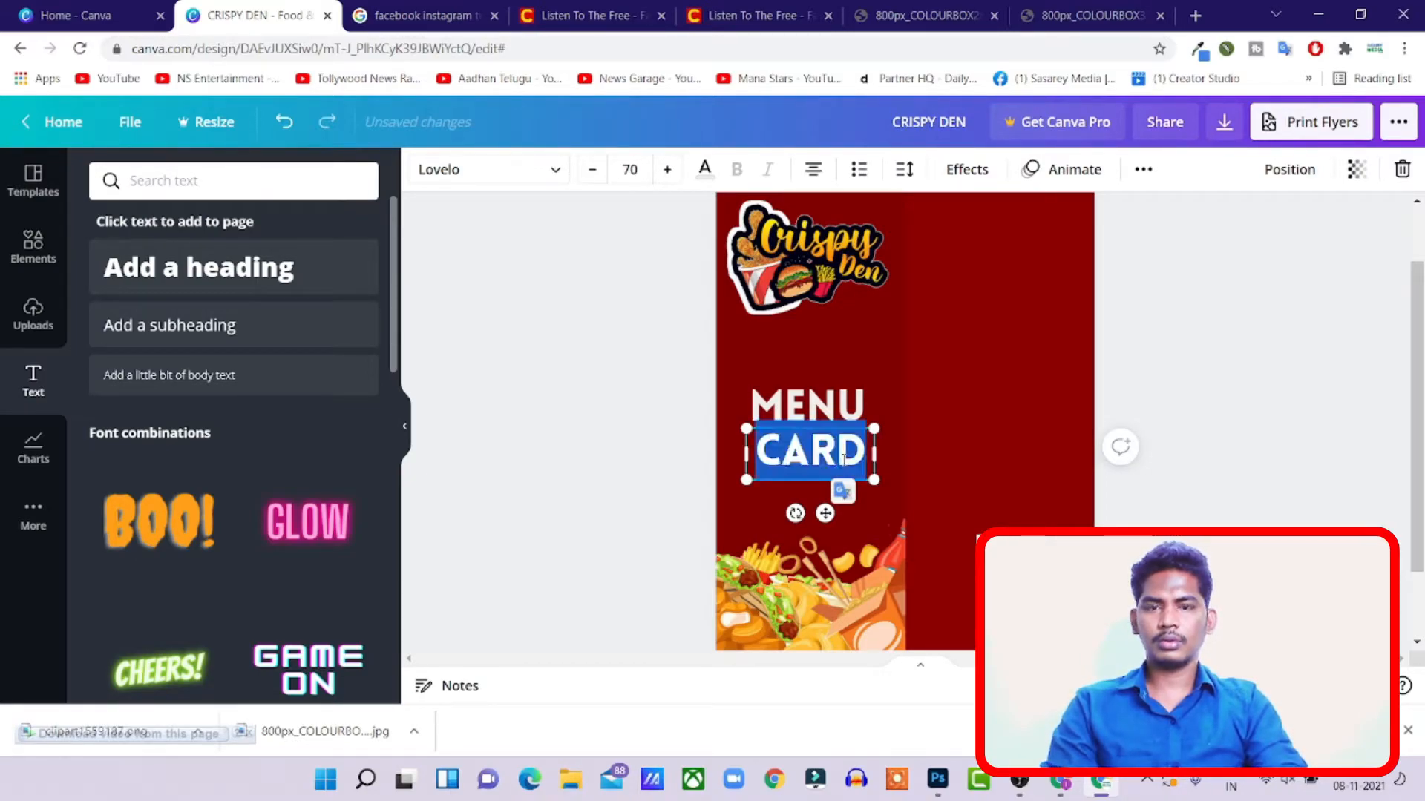
{"action": "type", "text": "CARD"}
- Browse the available fonts for a different typeface for the CARD text
{"action": "double_click", "coordinate": [861, 467]}
{"action": "left_click", "coordinate": [553, 170]}
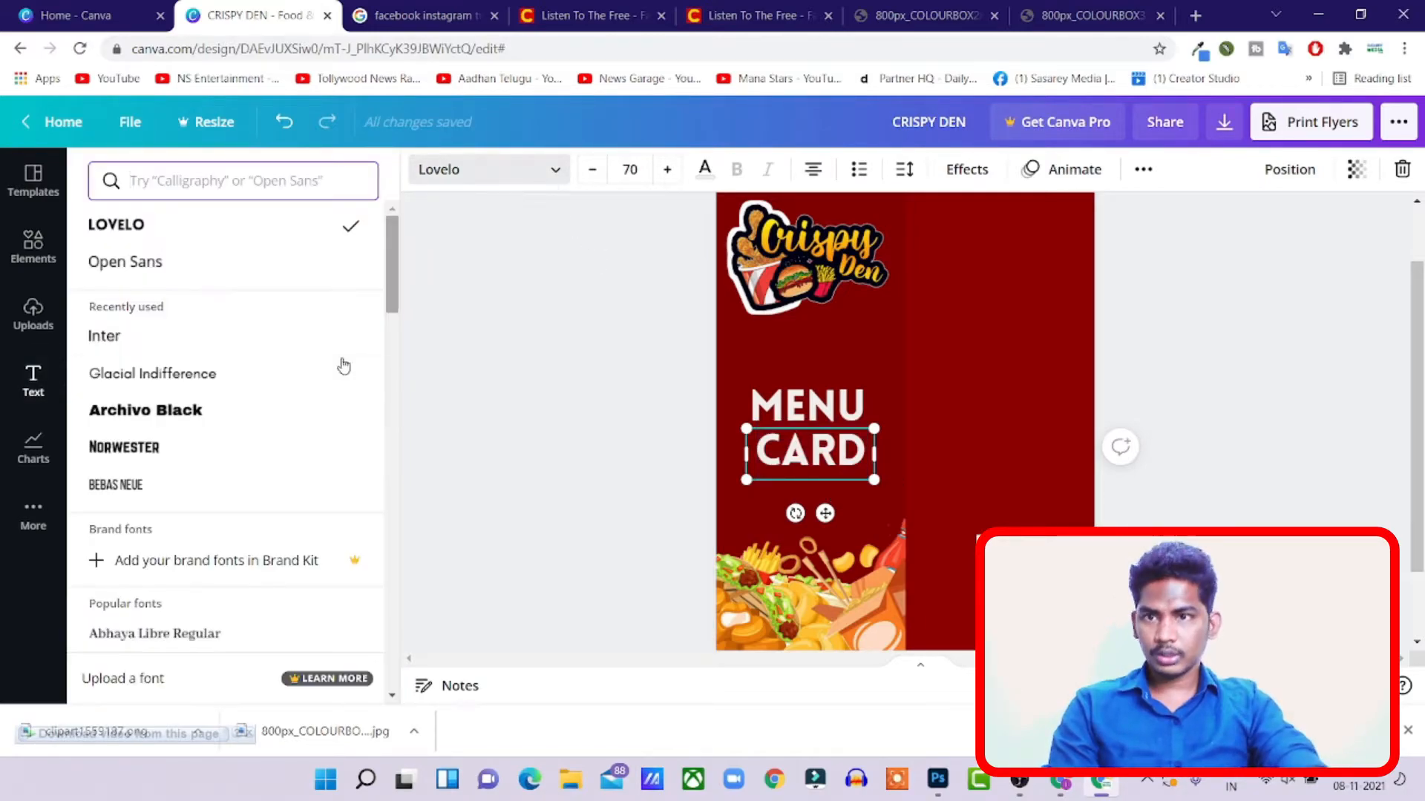
{"action": "scroll", "coordinate": [309, 483], "scroll_direction": "down", "scroll_amount": 5}
{"action": "scroll", "coordinate": [268, 528], "scroll_direction": "down", "scroll_amount": 15}
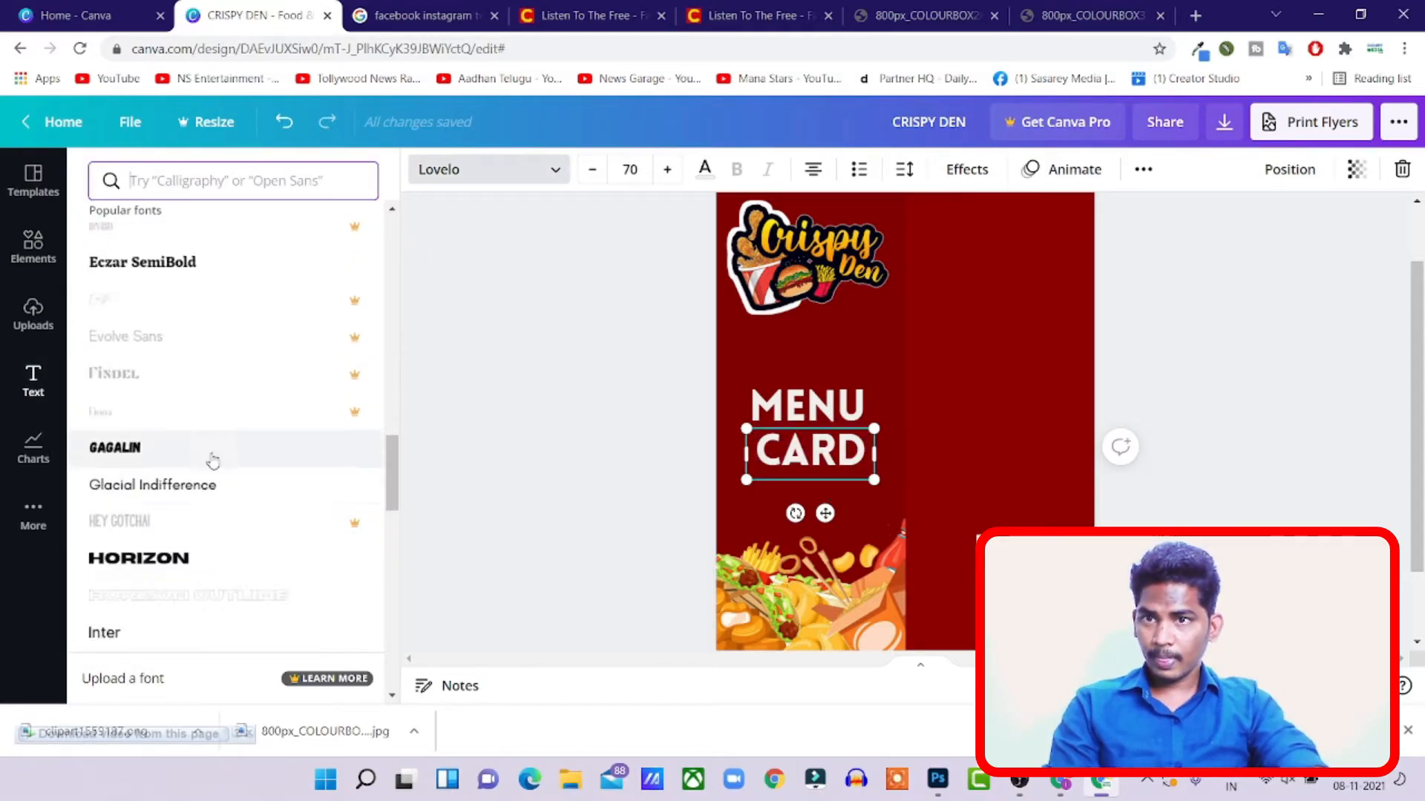
{"action": "scroll", "coordinate": [203, 467], "scroll_direction": "down", "scroll_amount": 12}
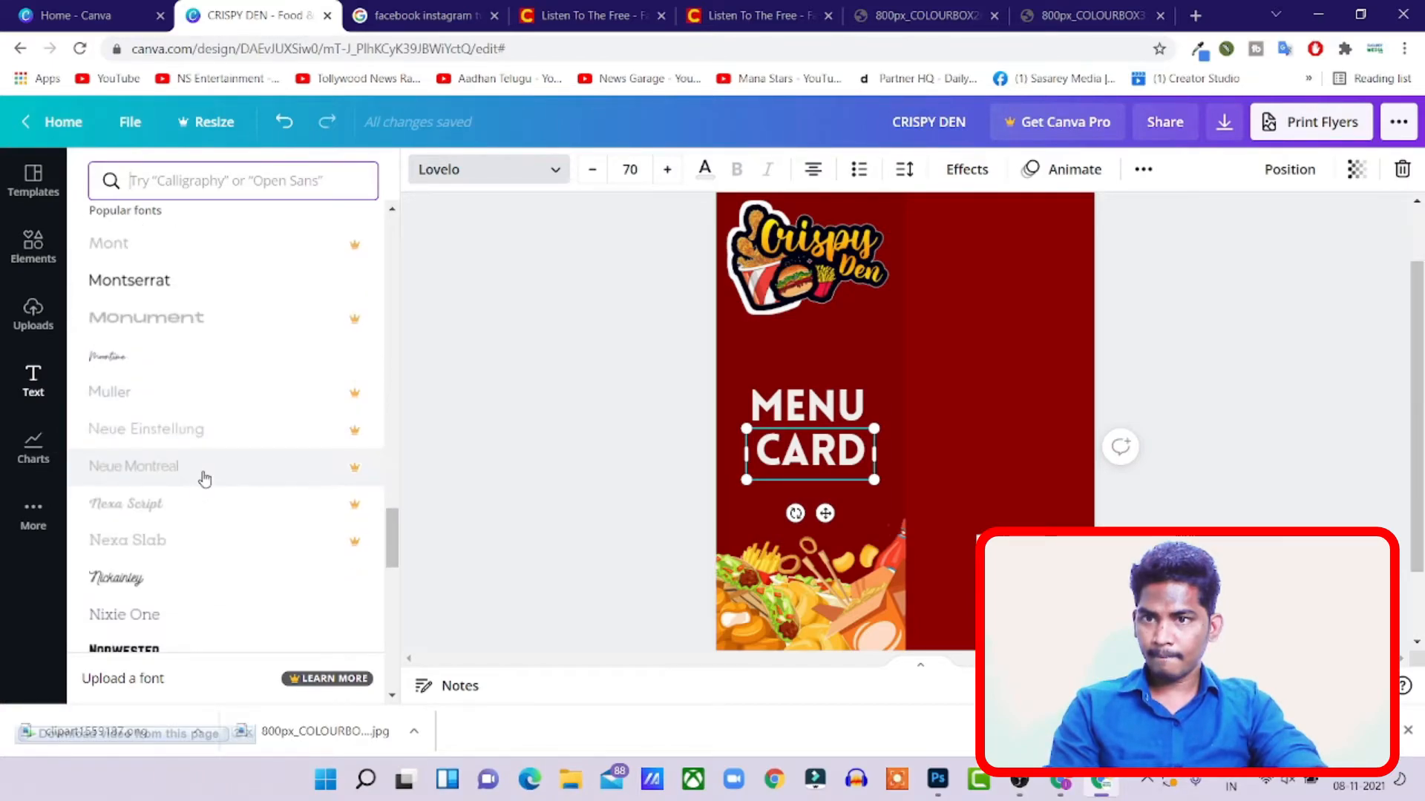
{"action": "scroll", "coordinate": [202, 490], "scroll_direction": "down", "scroll_amount": 10}
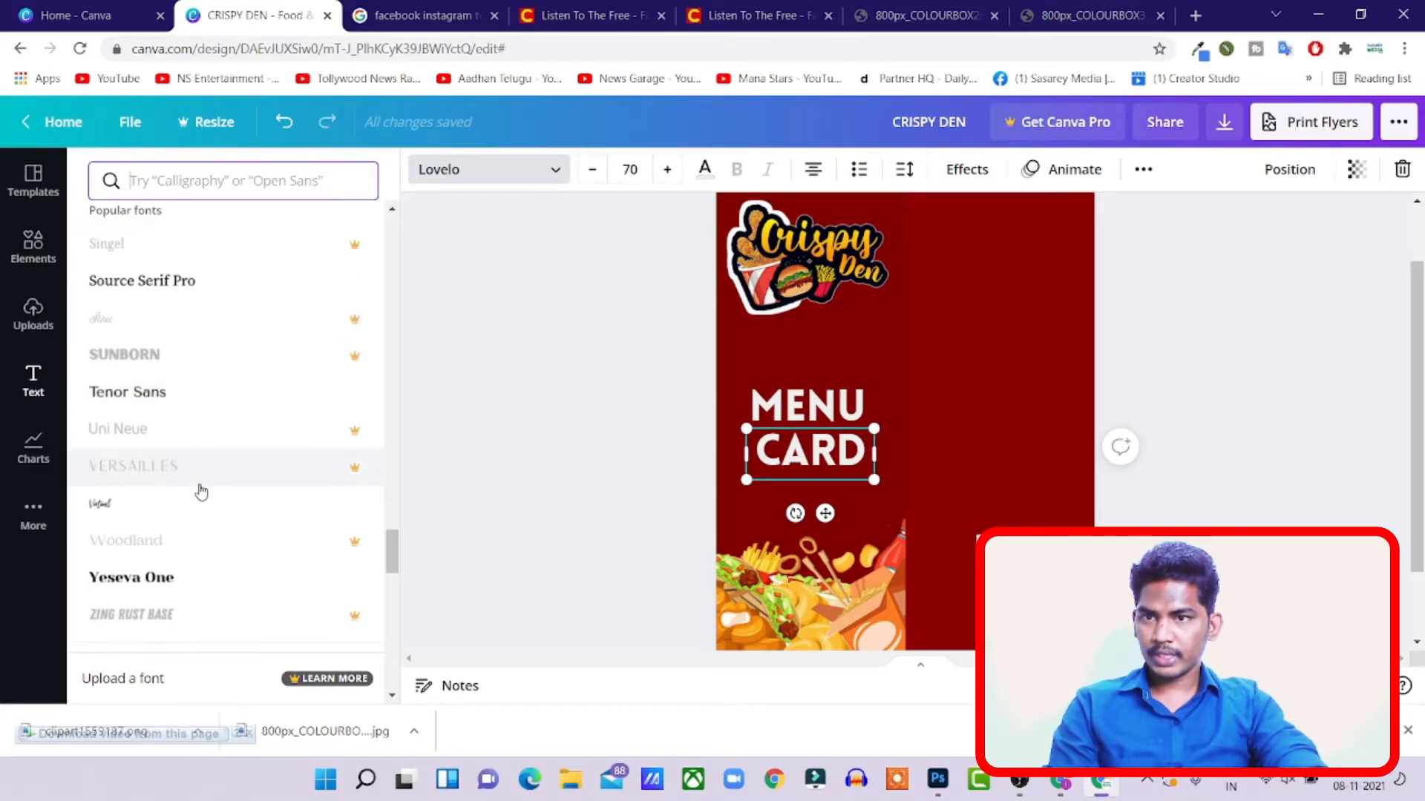
- Try the Amsterdam One and Apricots fonts on the CARD text below MENU
{"action": "scroll", "coordinate": [200, 490], "scroll_direction": "down", "scroll_amount": 10}
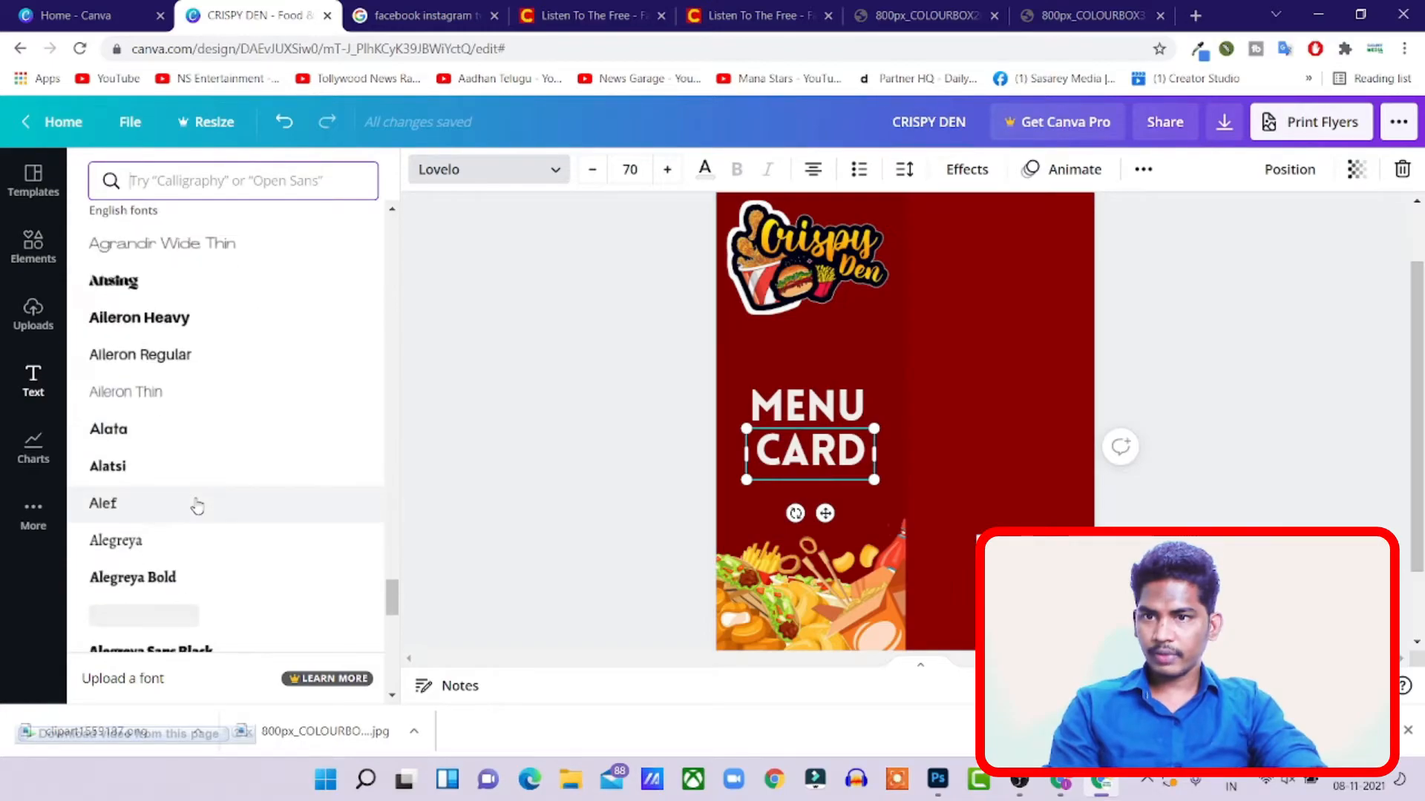
{"action": "scroll", "coordinate": [196, 496], "scroll_direction": "down", "scroll_amount": 5}
{"action": "scroll", "coordinate": [197, 502], "scroll_direction": "up", "scroll_amount": 2}
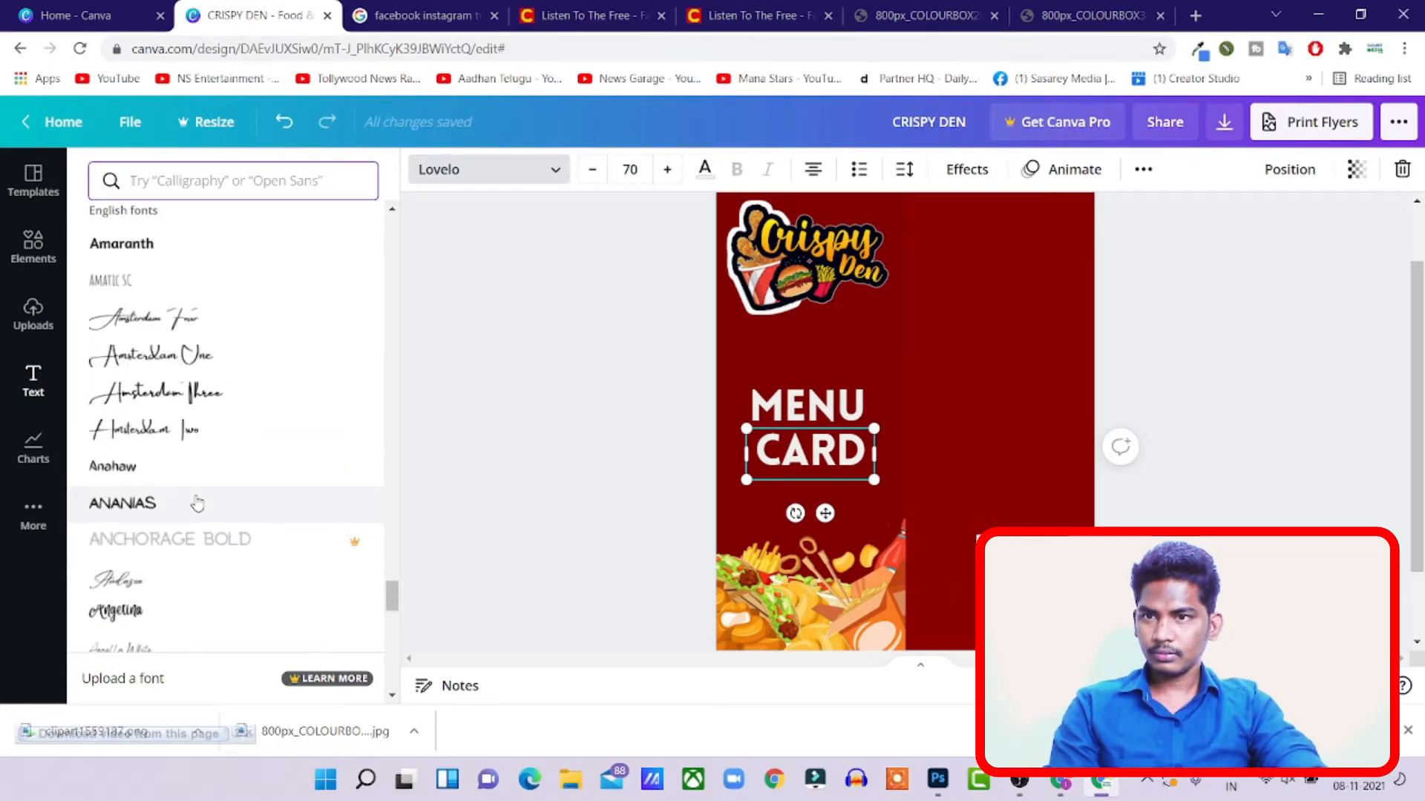
{"action": "left_click", "coordinate": [166, 363]}
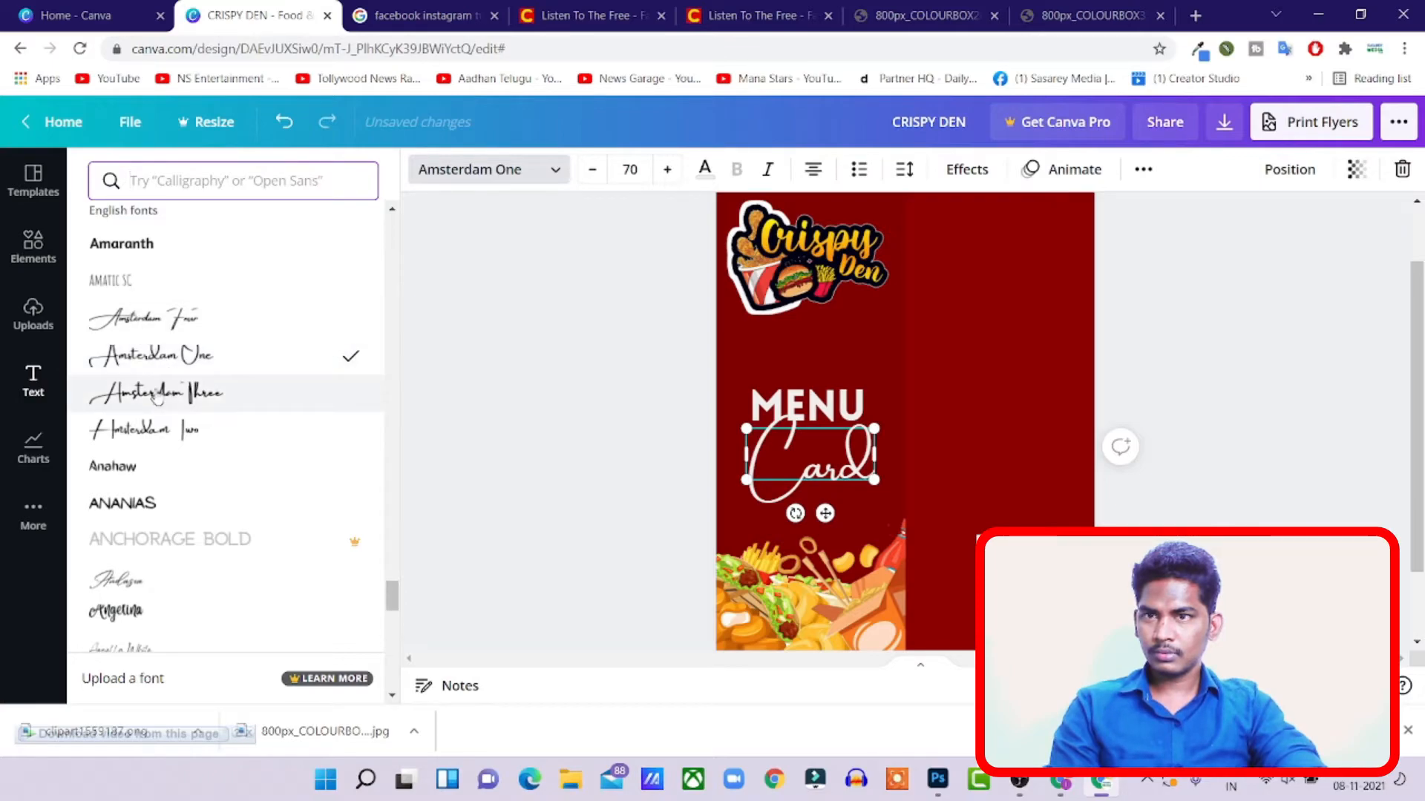
{"action": "scroll", "coordinate": [157, 475], "scroll_direction": "down", "scroll_amount": 5}
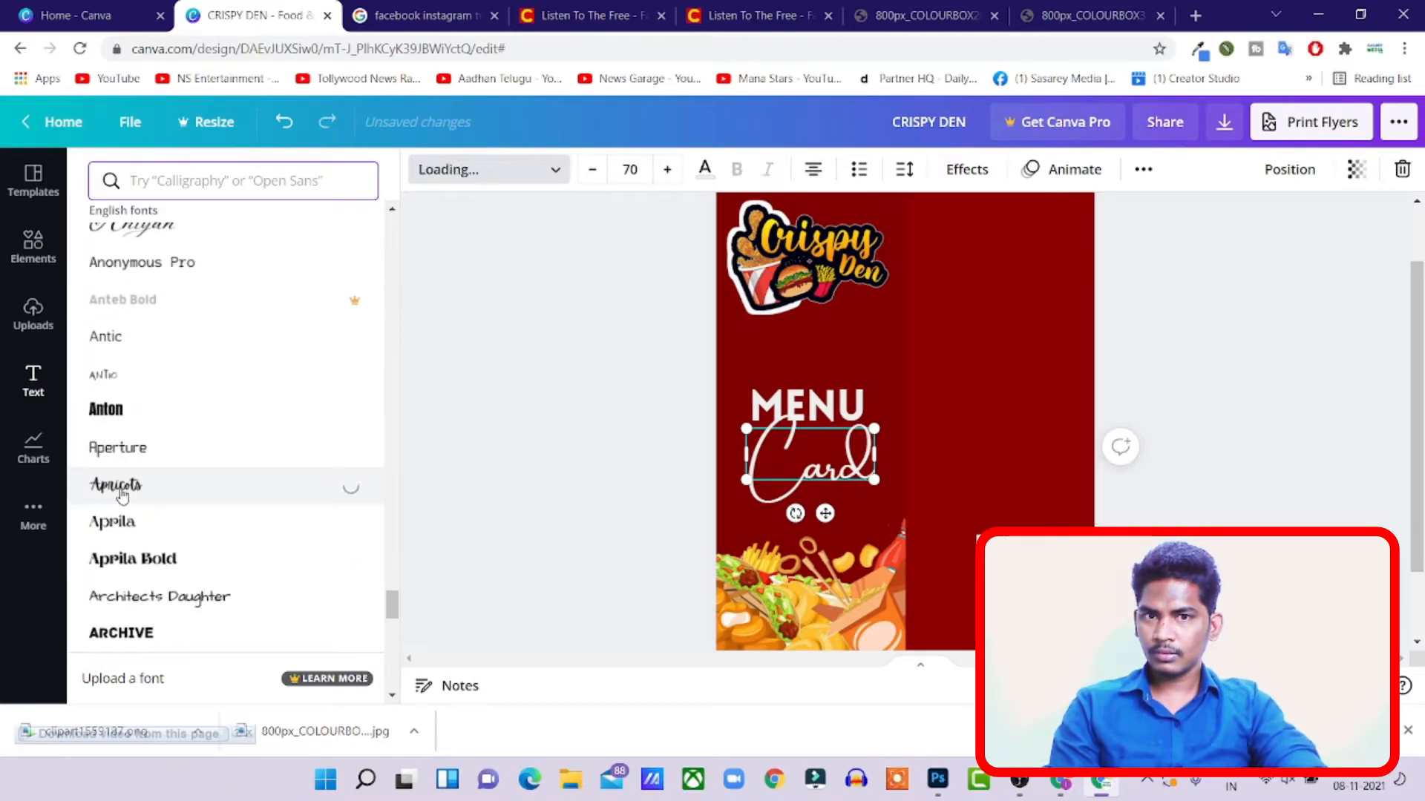
{"action": "scroll", "coordinate": [122, 496], "scroll_direction": "down", "scroll_amount": 5}
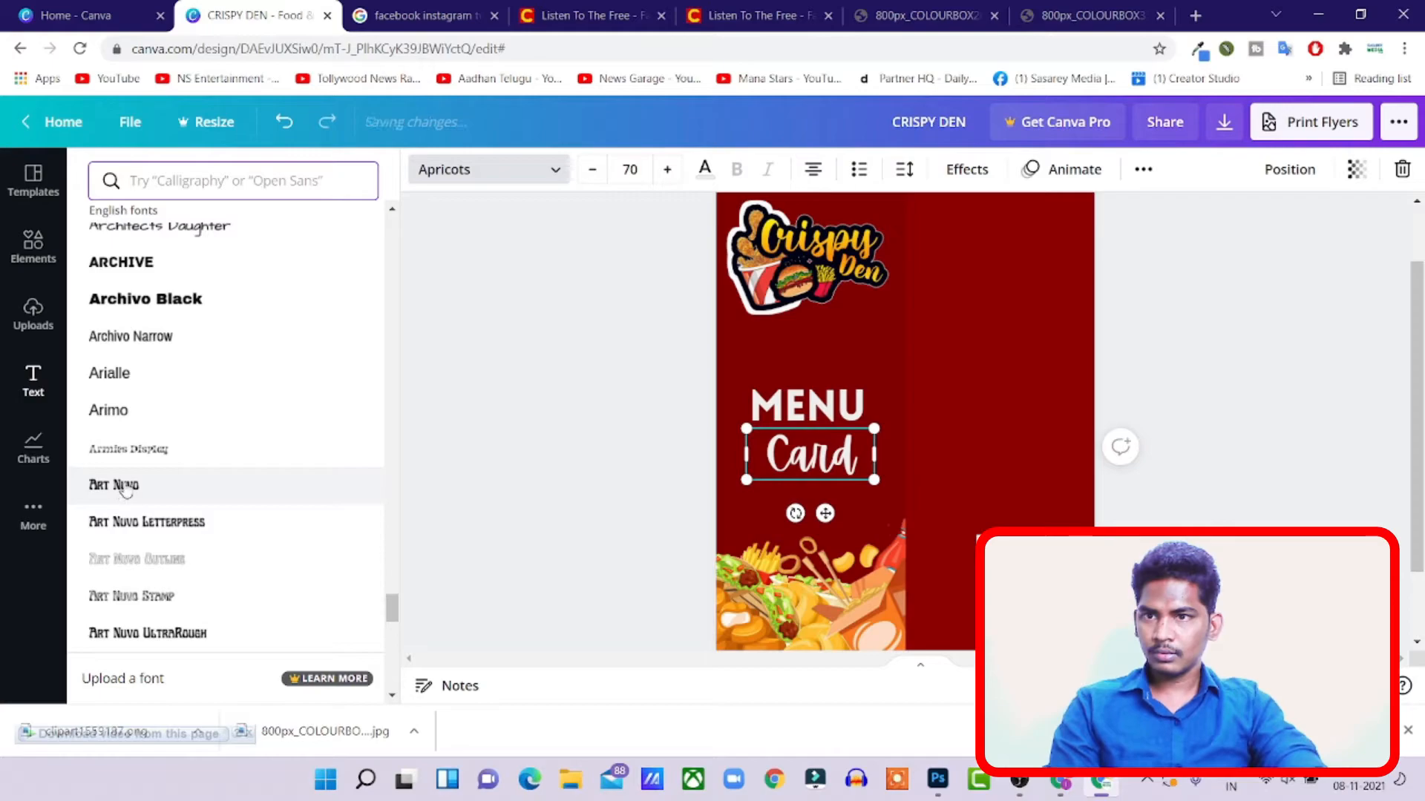
- Try the Better Saturday and Blastine fonts on the Card text
{"action": "scroll", "coordinate": [125, 496], "scroll_direction": "down", "scroll_amount": 10}
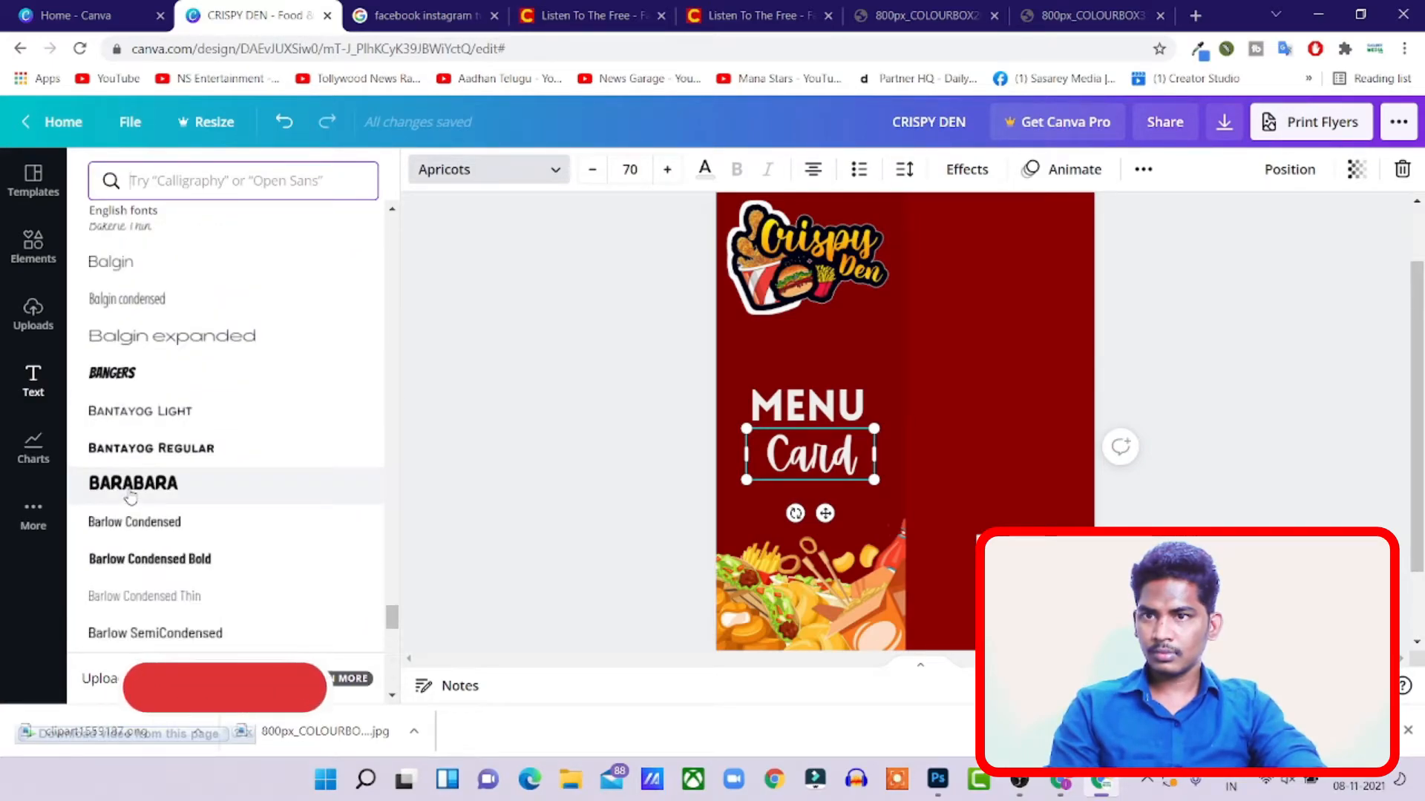
{"action": "scroll", "coordinate": [131, 497], "scroll_direction": "down", "scroll_amount": 10}
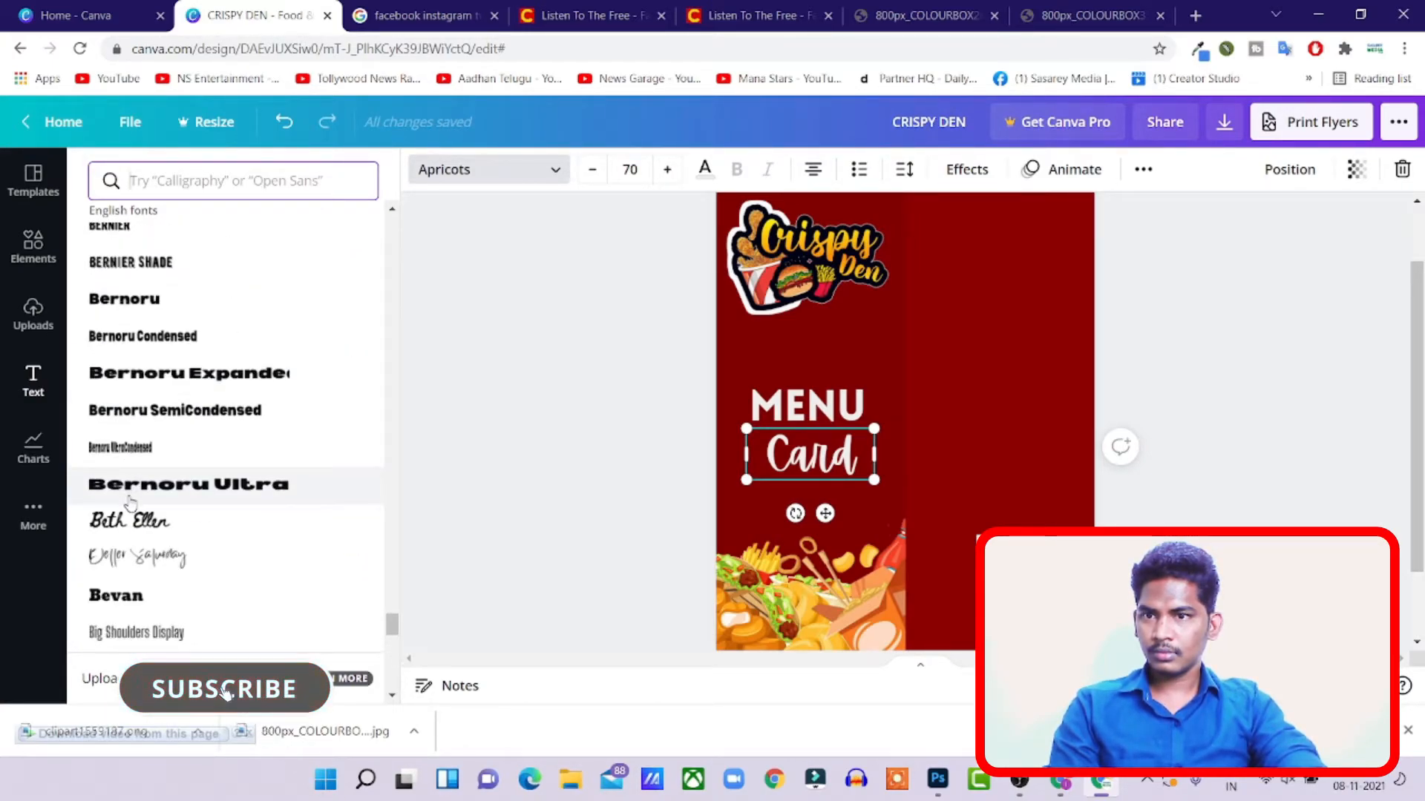
{"action": "left_click", "coordinate": [152, 558]}
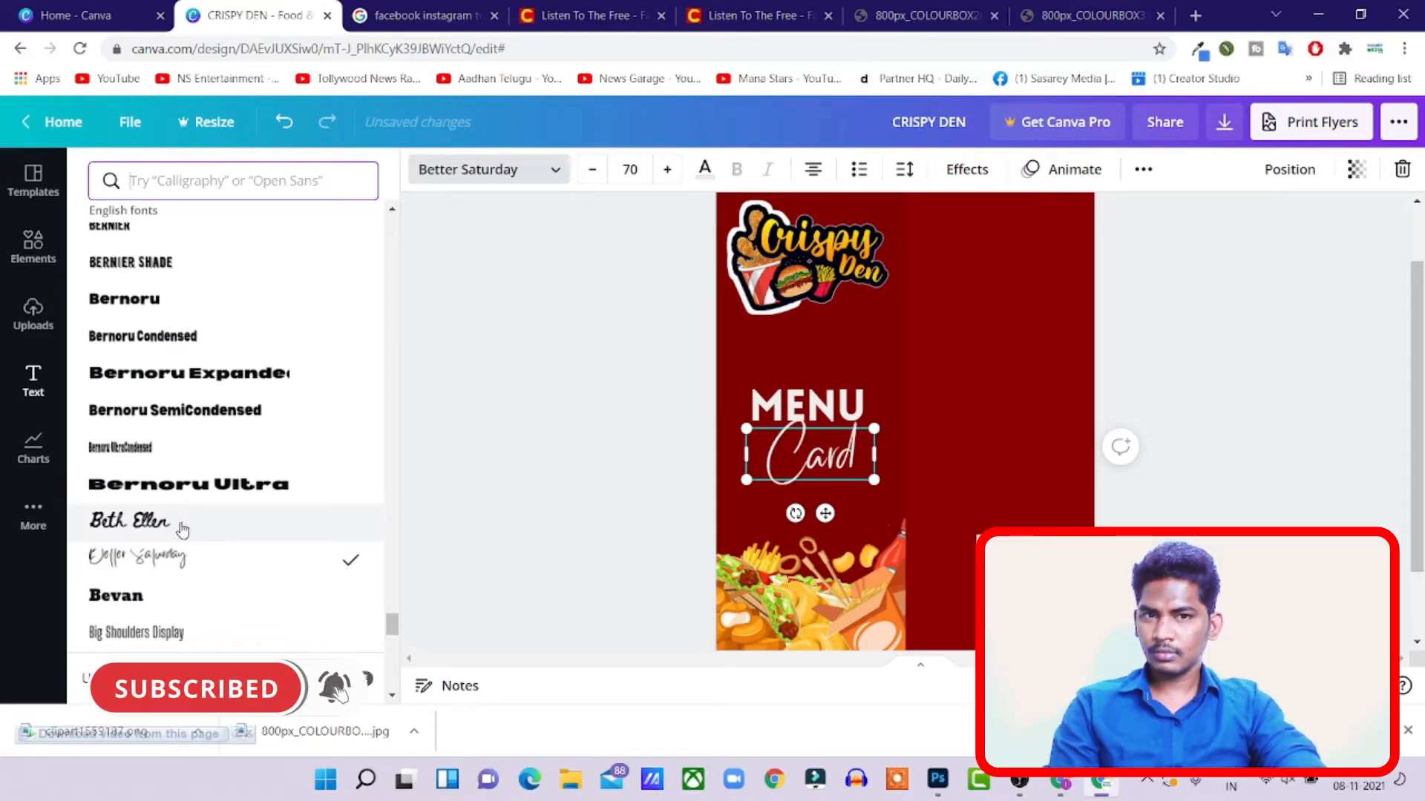
{"action": "scroll", "coordinate": [174, 527], "scroll_direction": "down", "scroll_amount": 10}
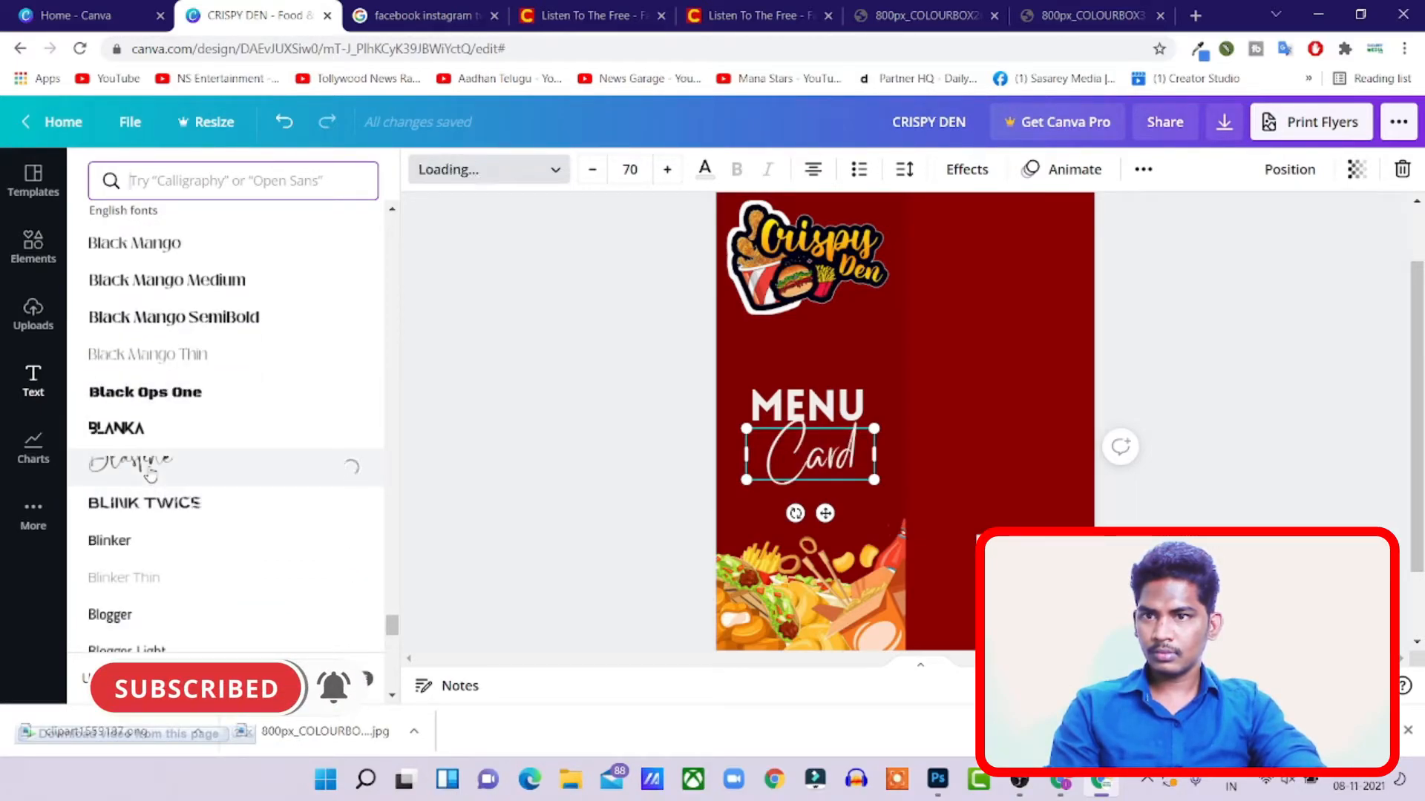
{"action": "scroll", "coordinate": [151, 476], "scroll_direction": "down", "scroll_amount": 8}
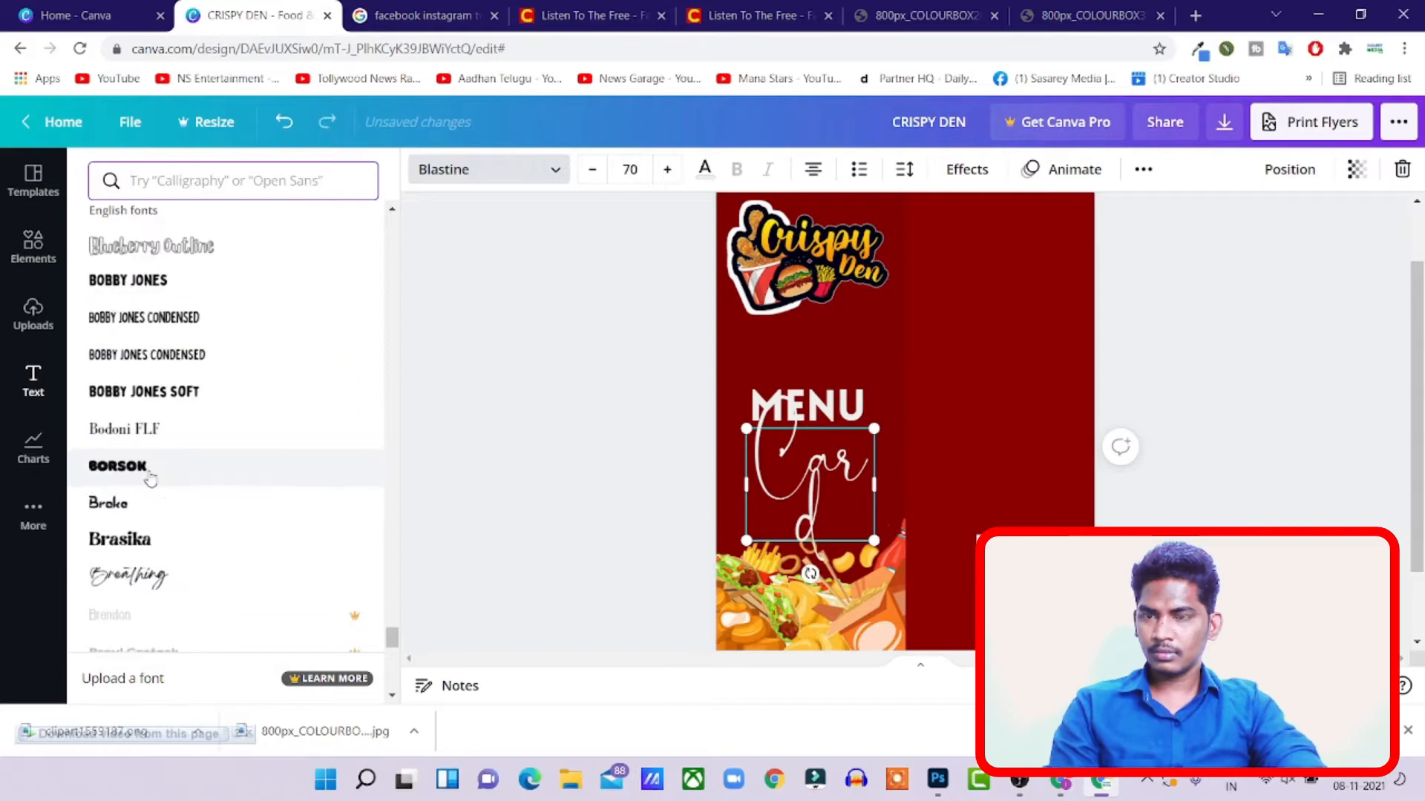
- Try the Breathing, Brittany and Bukhari Script fonts on the Card text
{"action": "scroll", "coordinate": [148, 489], "scroll_direction": "down", "scroll_amount": 3}
{"action": "left_click", "coordinate": [149, 390]}
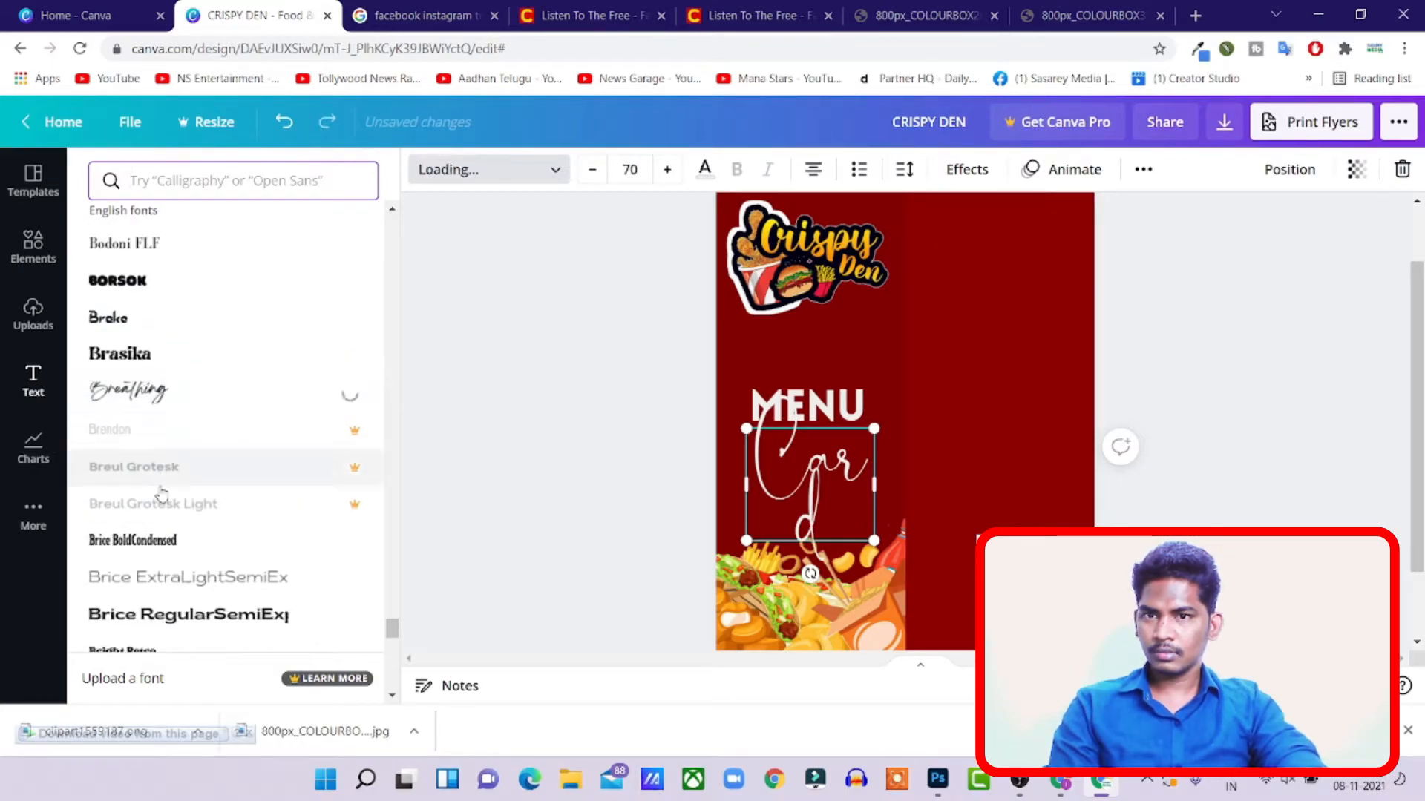
{"action": "scroll", "coordinate": [161, 498], "scroll_direction": "down", "scroll_amount": 5}
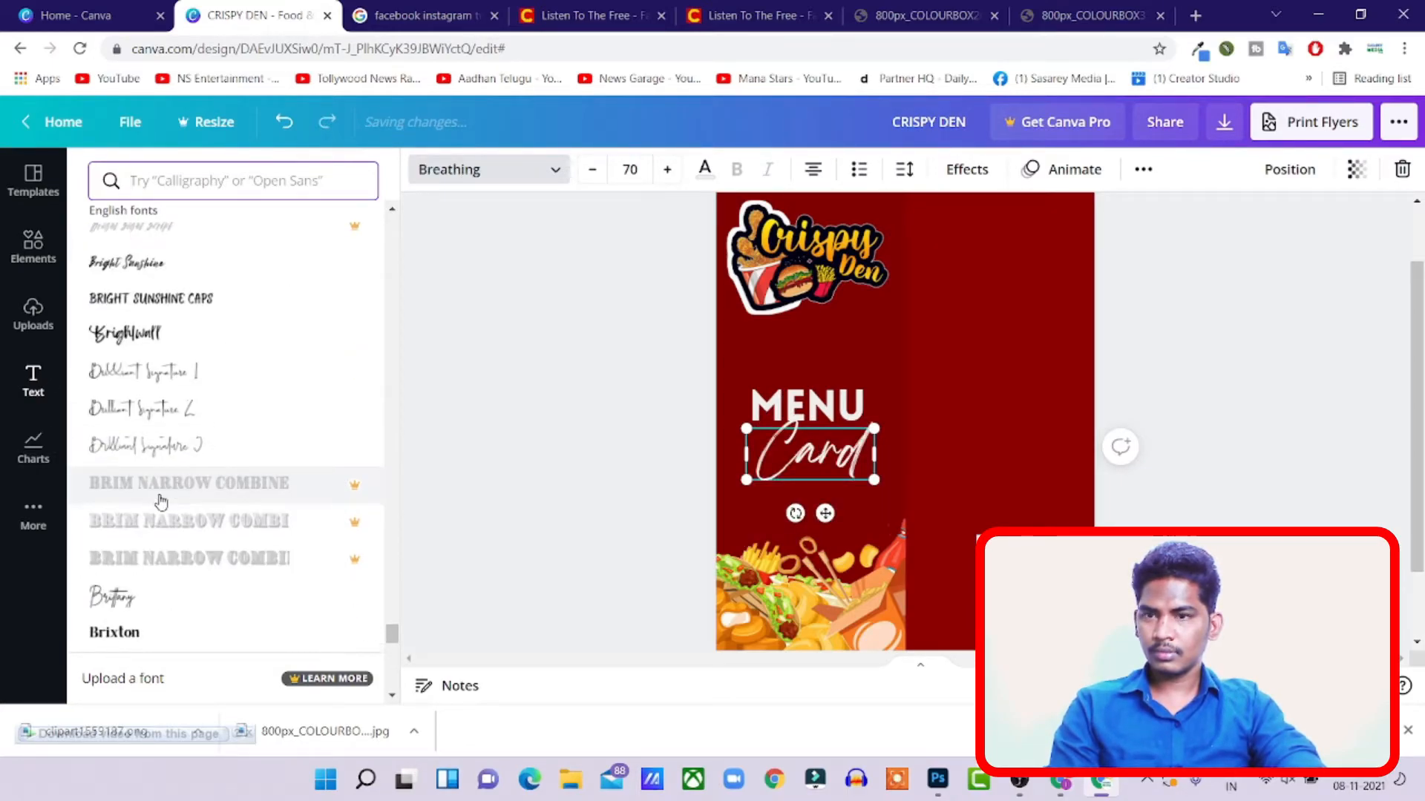
{"action": "scroll", "coordinate": [161, 503], "scroll_direction": "down", "scroll_amount": 3}
{"action": "left_click", "coordinate": [128, 412]}
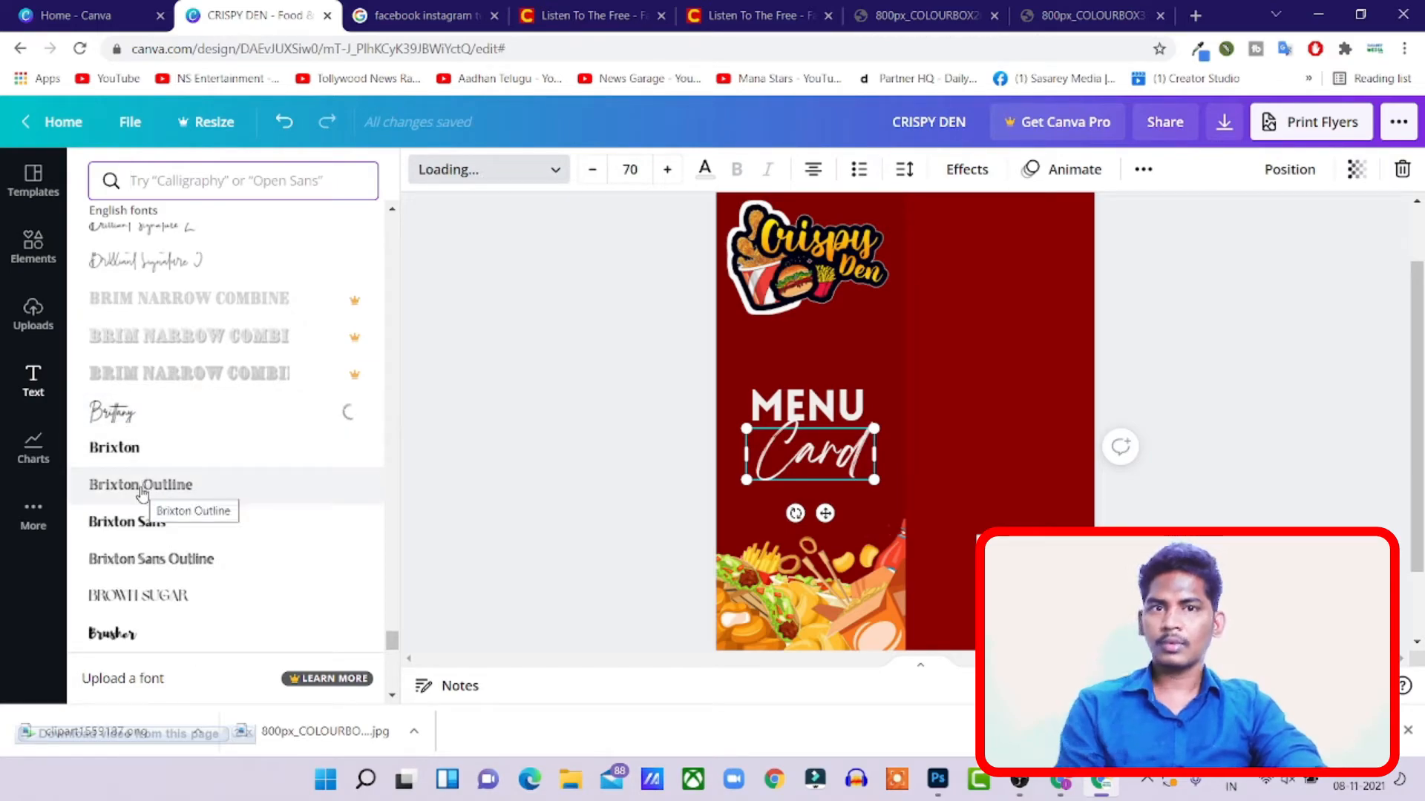
{"action": "scroll", "coordinate": [141, 494], "scroll_direction": "down", "scroll_amount": 5}
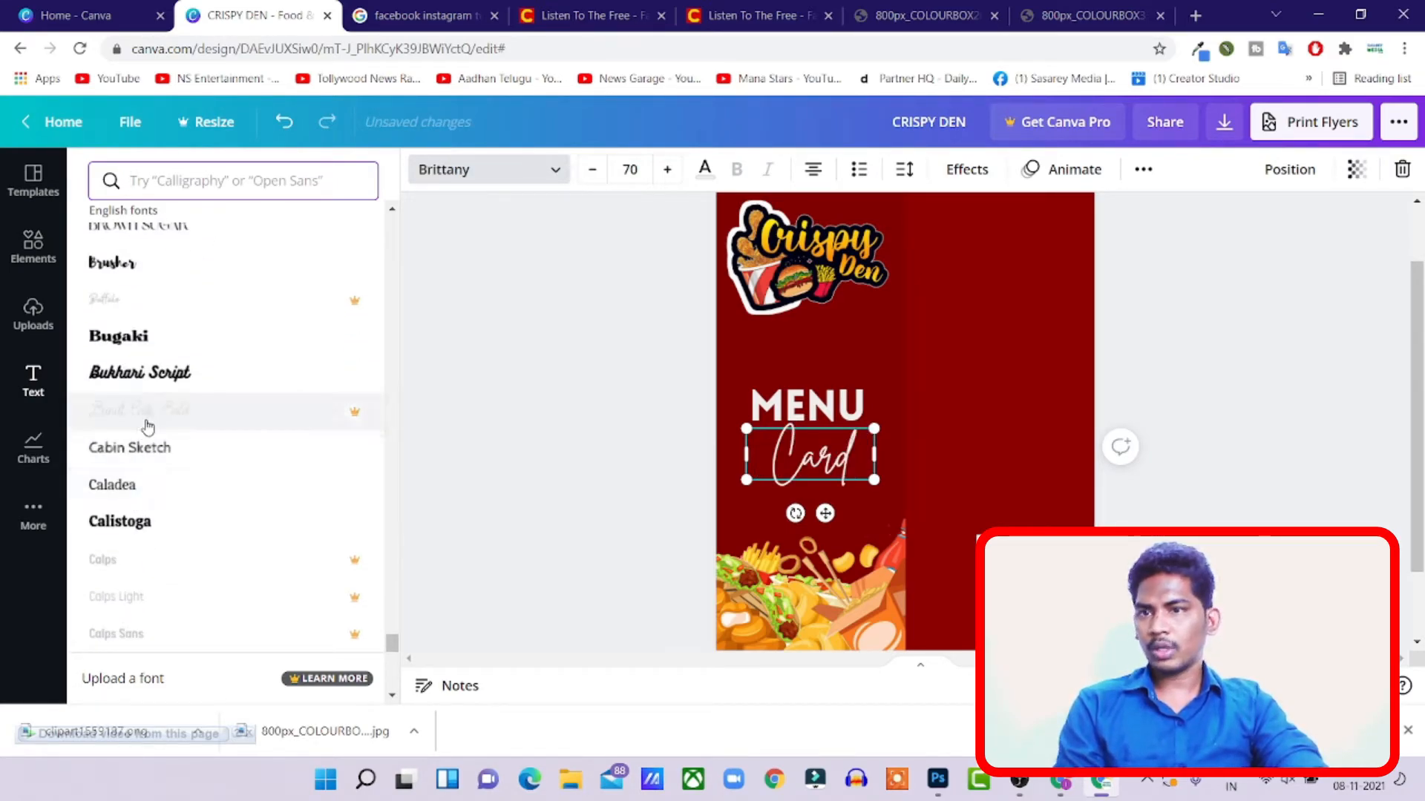
{"action": "scroll", "coordinate": [144, 414], "scroll_direction": "down", "scroll_amount": 5}
{"action": "scroll", "coordinate": [144, 415], "scroll_direction": "down", "scroll_amount": 5}
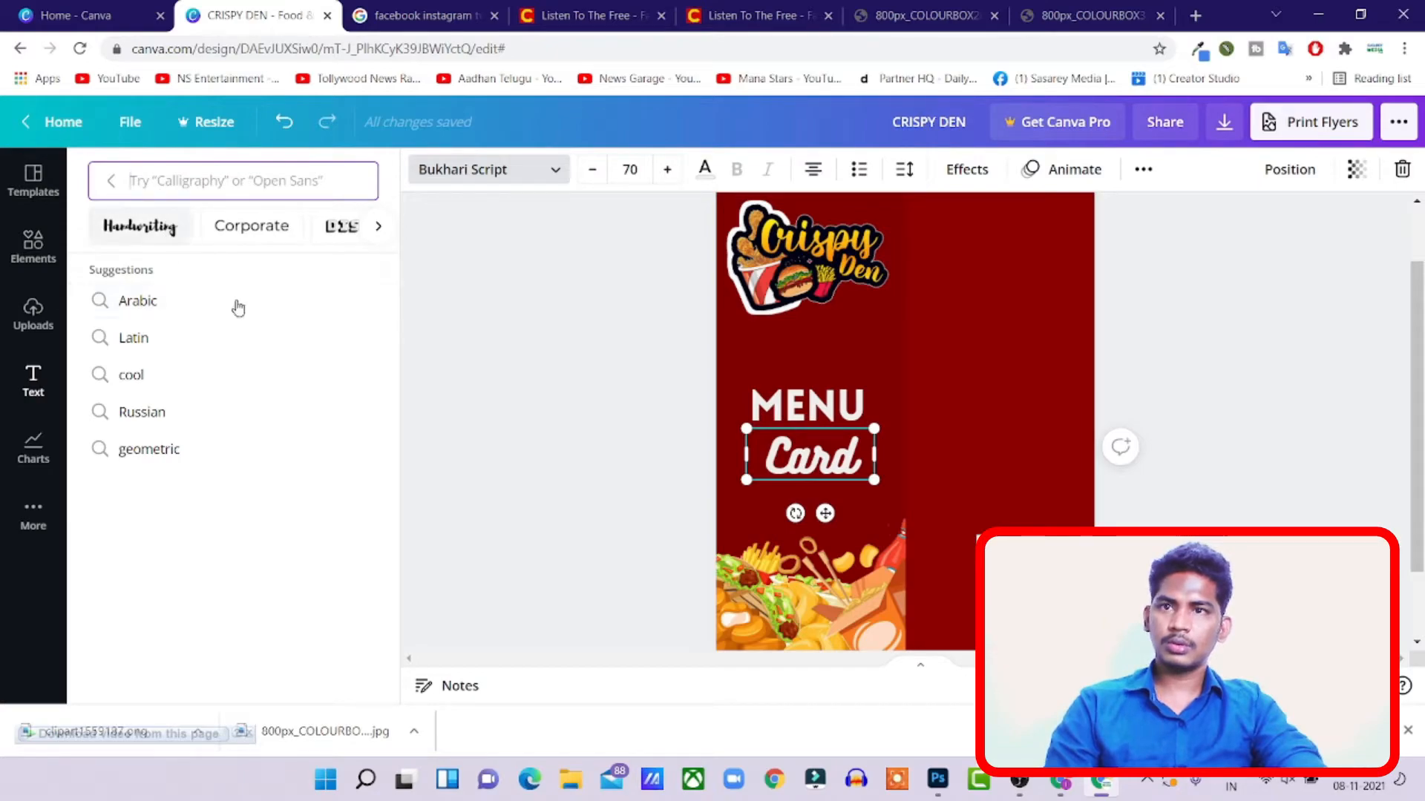
- Filter the fonts to the Handwriting category and apply Apricots to the Card text
{"action": "left_click", "coordinate": [152, 235]}
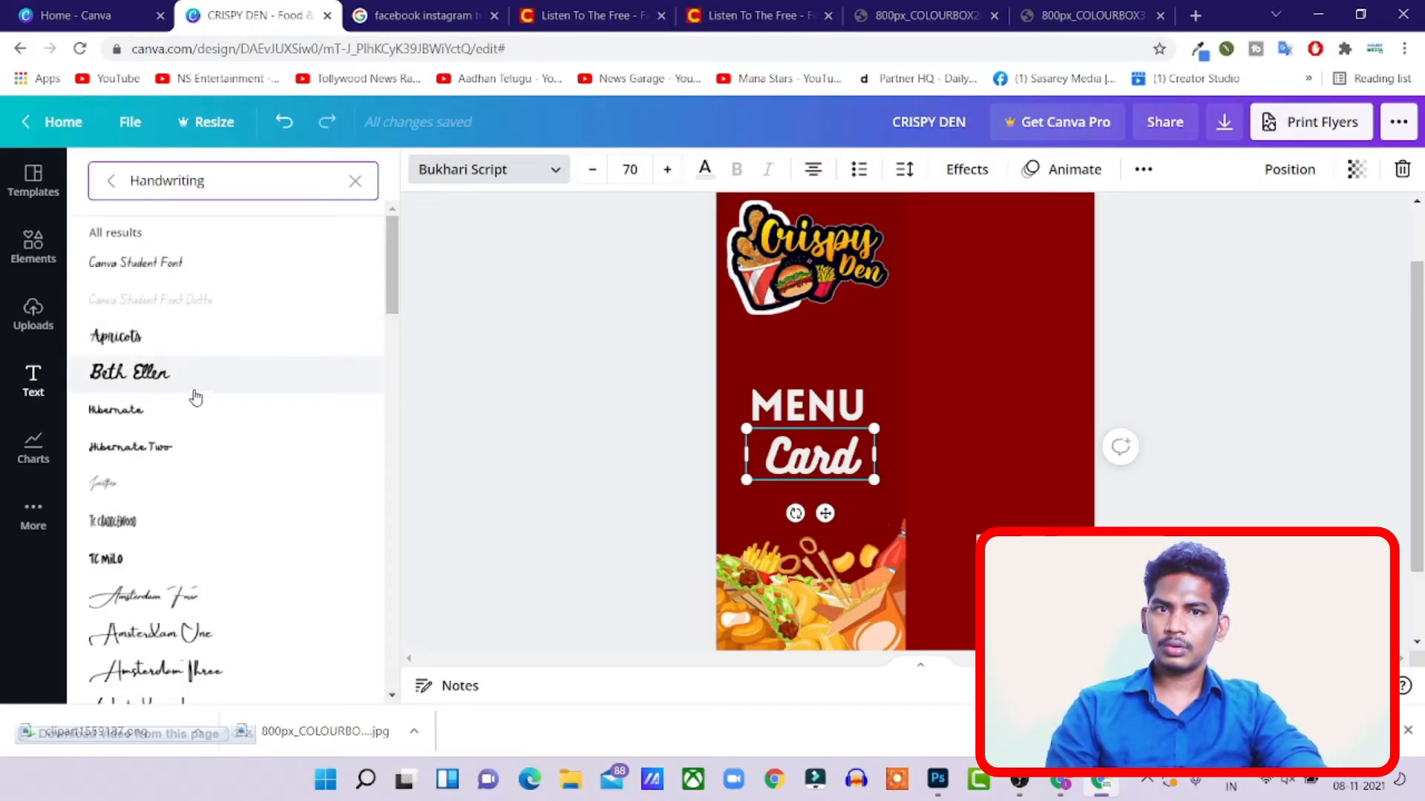
{"action": "left_click", "coordinate": [127, 345]}
{"action": "left_click", "coordinate": [783, 461]}
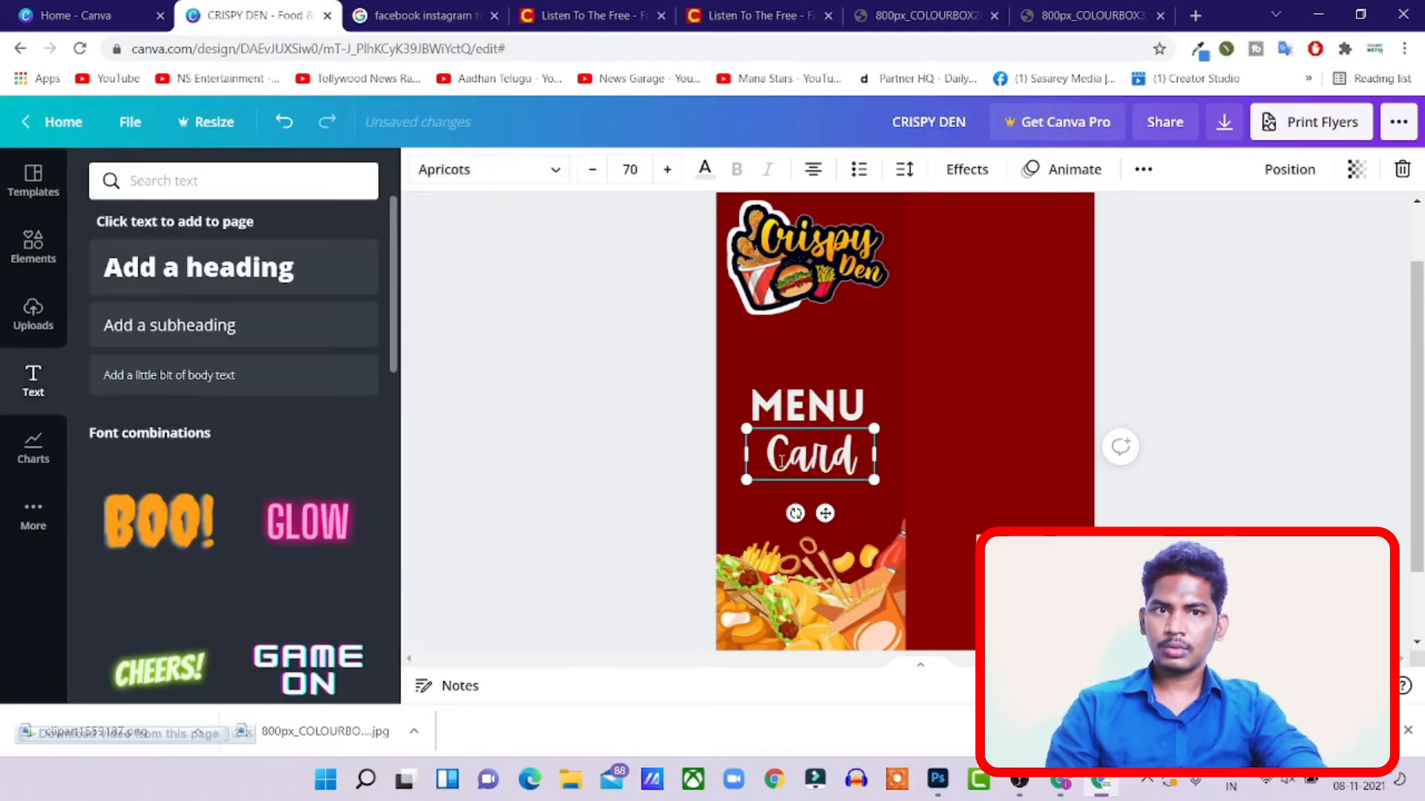
{"action": "left_click", "coordinate": [1002, 405]}
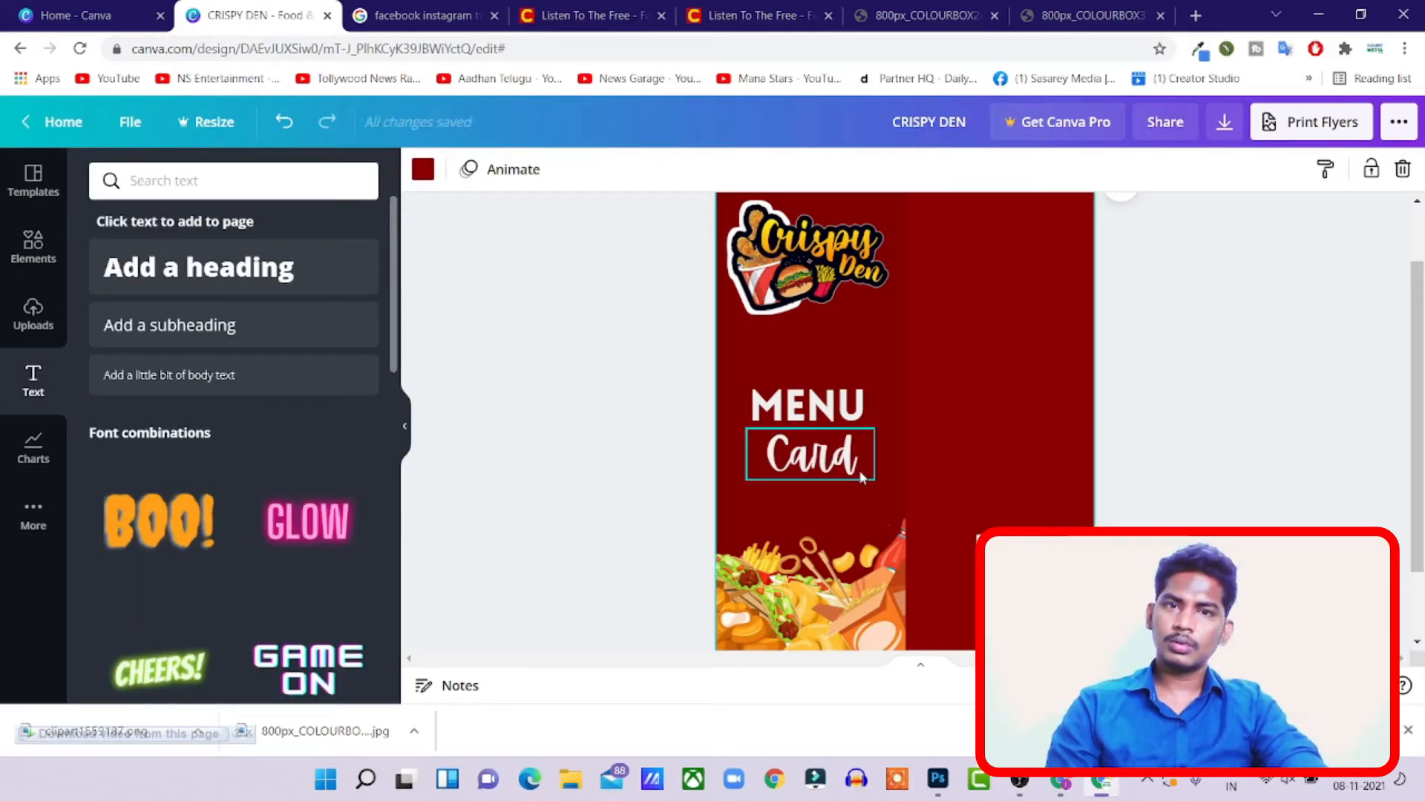
- Change the Card text to the Amsterdam Four font and shift it slightly down and left beneath MENU
{"action": "left_click", "coordinate": [832, 451]}
{"action": "left_click", "coordinate": [512, 170]}
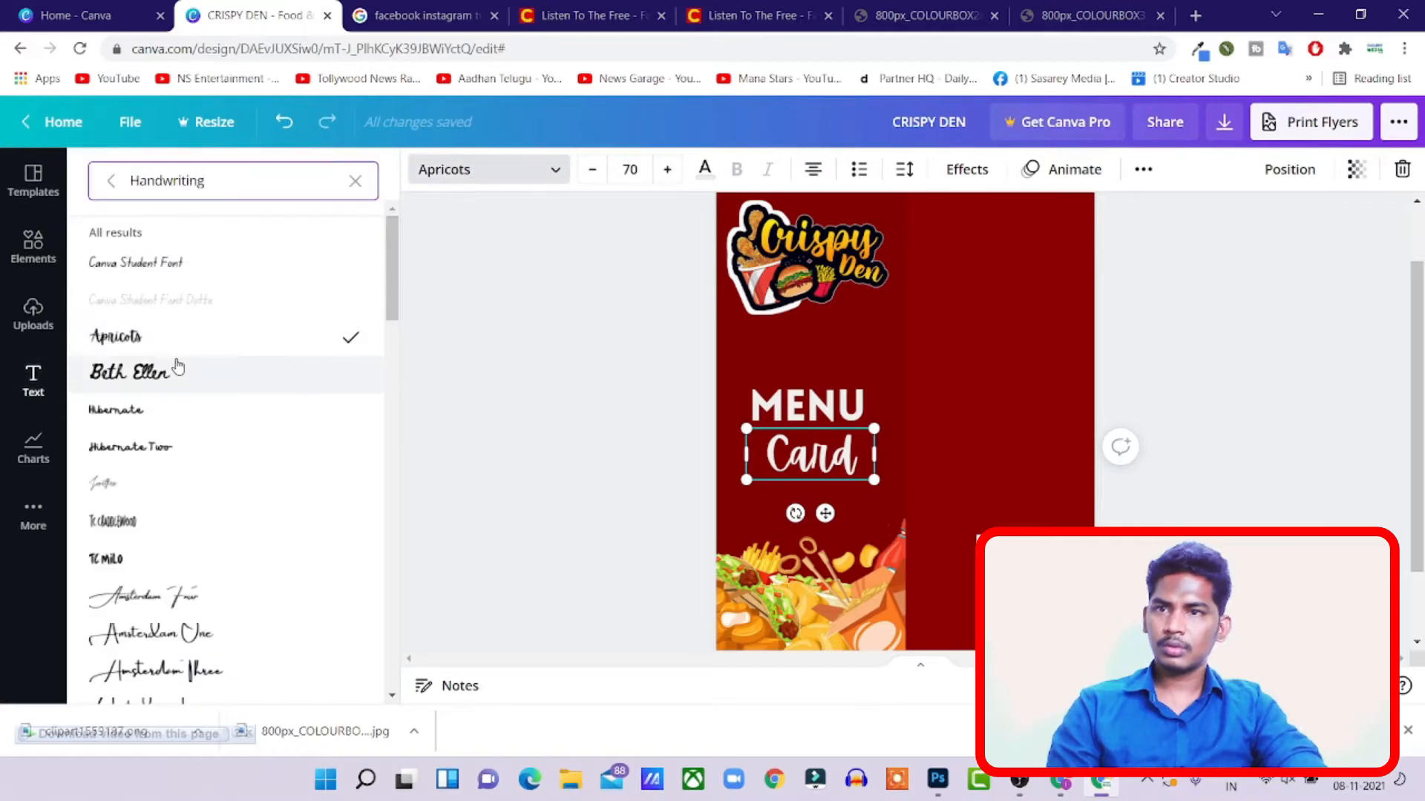
{"action": "scroll", "coordinate": [176, 507], "scroll_direction": "down", "scroll_amount": 1}
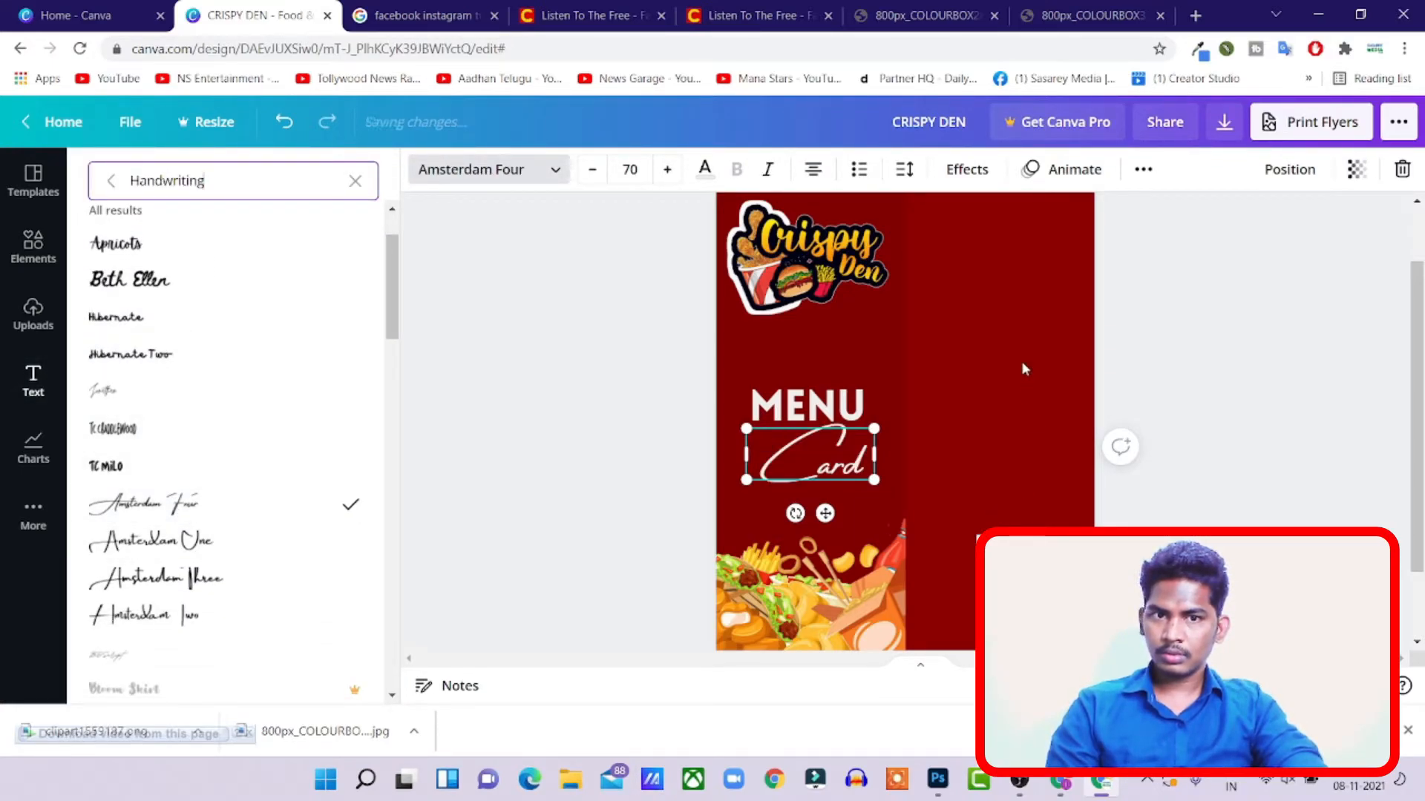
{"action": "left_click", "coordinate": [960, 390]}
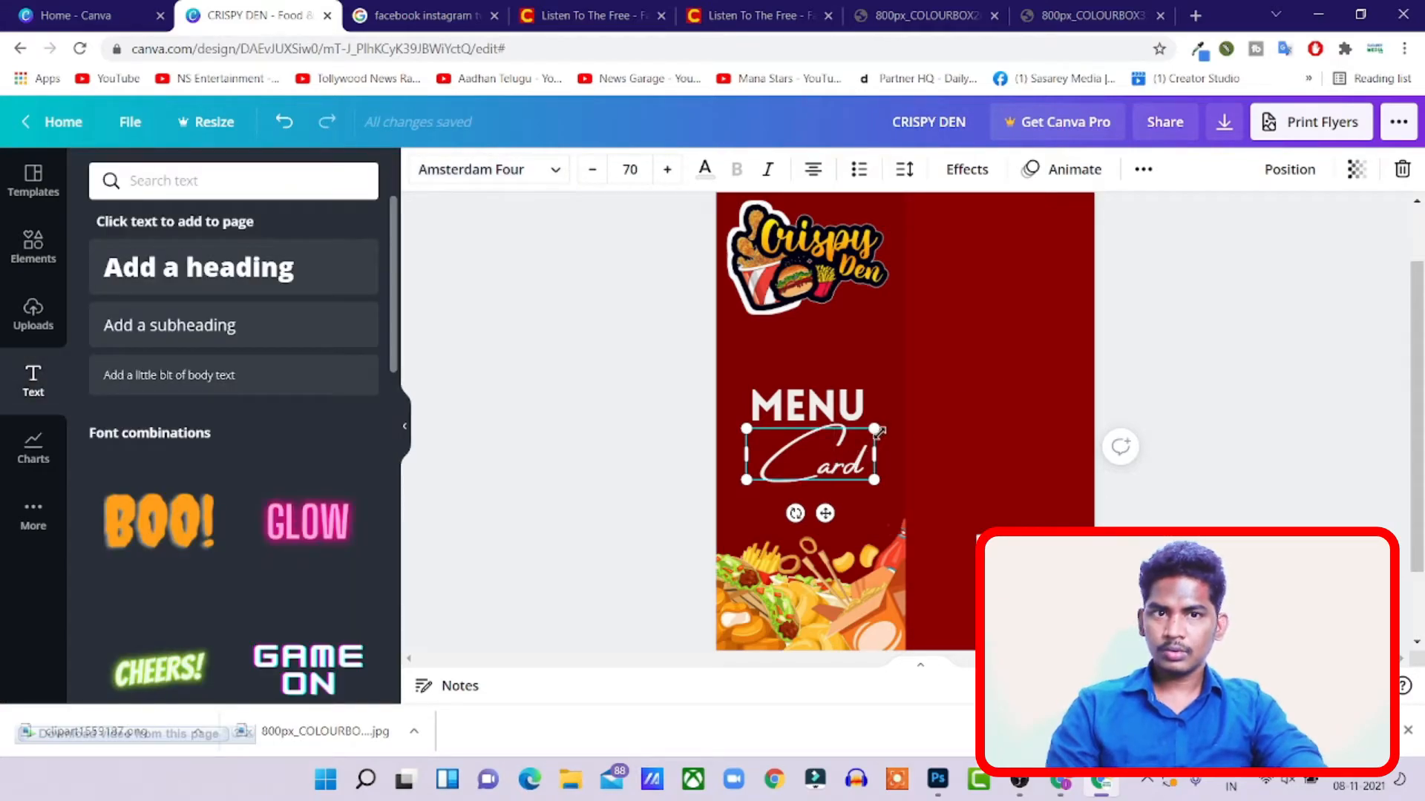
{"action": "left_click", "coordinate": [972, 383]}
{"action": "mouse_move", "coordinate": [836, 460]}
{"action": "left_mouse_down"}
{"action": "mouse_move", "coordinate": [773, 429]}
{"action": "mouse_move", "coordinate": [811, 407]}
{"action": "mouse_move", "coordinate": [810, 468]}
{"action": "mouse_move", "coordinate": [822, 467]}
{"action": "left_mouse_up"}
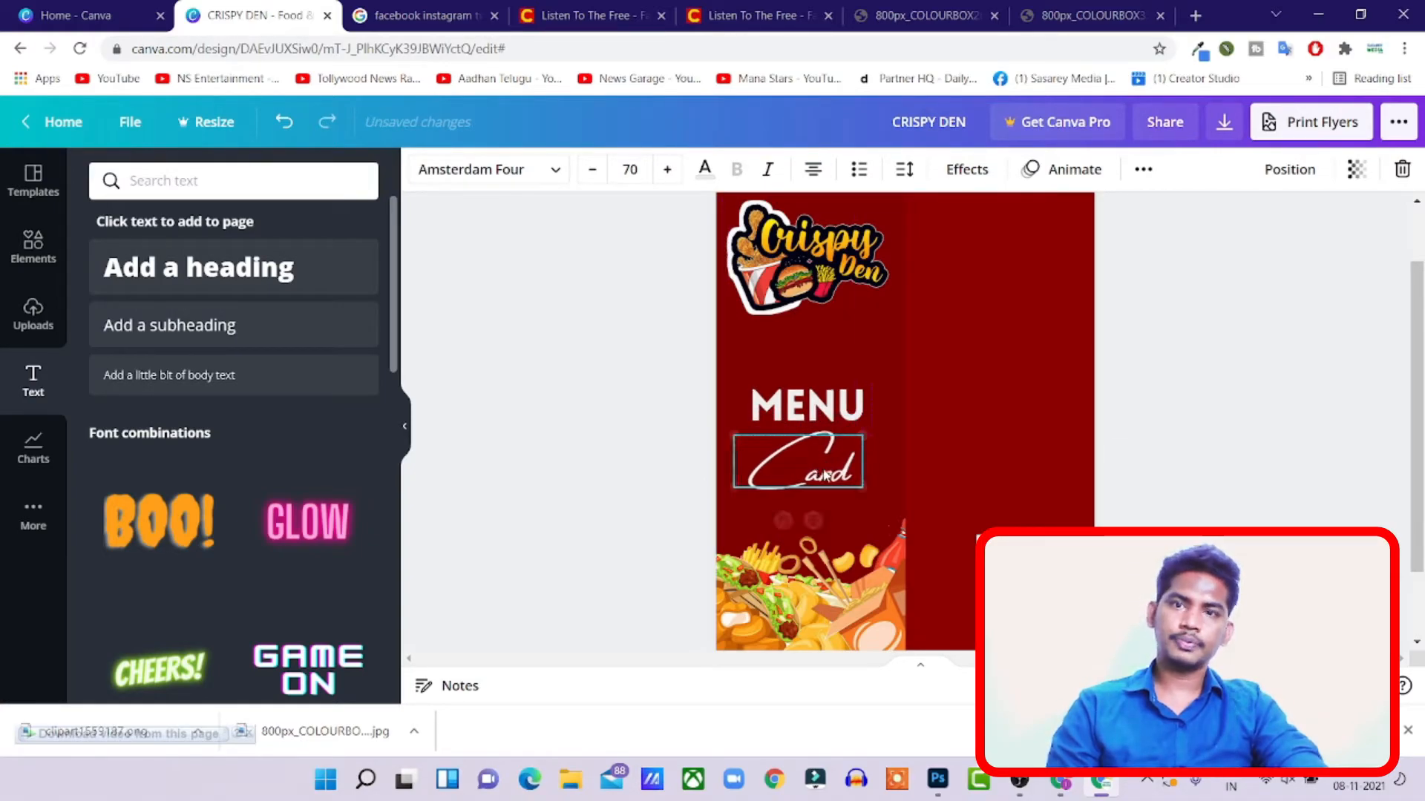
- Set the Card text to the Amsterdam One handwriting font
{"action": "left_click", "coordinate": [520, 169]}
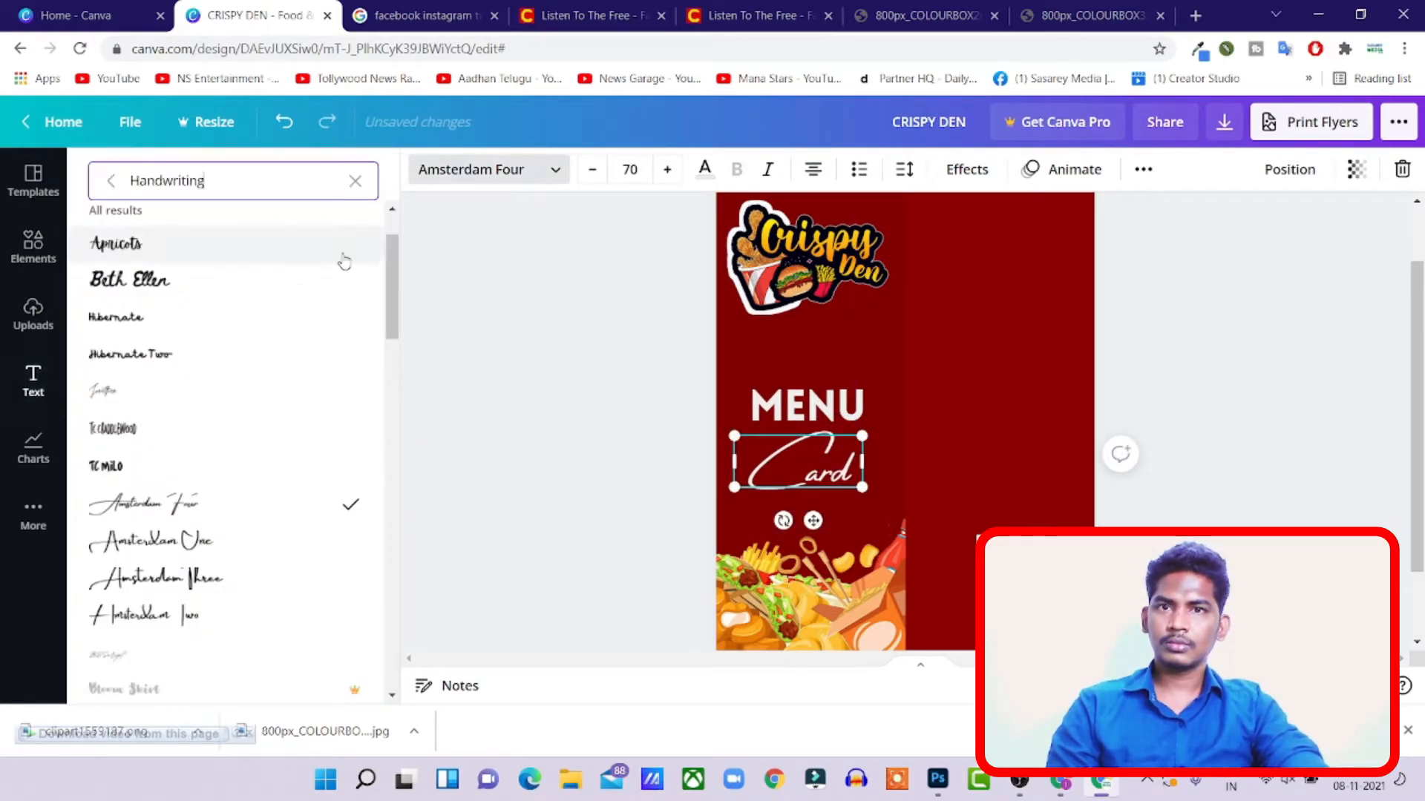
{"action": "scroll", "coordinate": [191, 416], "scroll_direction": "down", "scroll_amount": 1}
{"action": "left_click", "coordinate": [191, 447]}
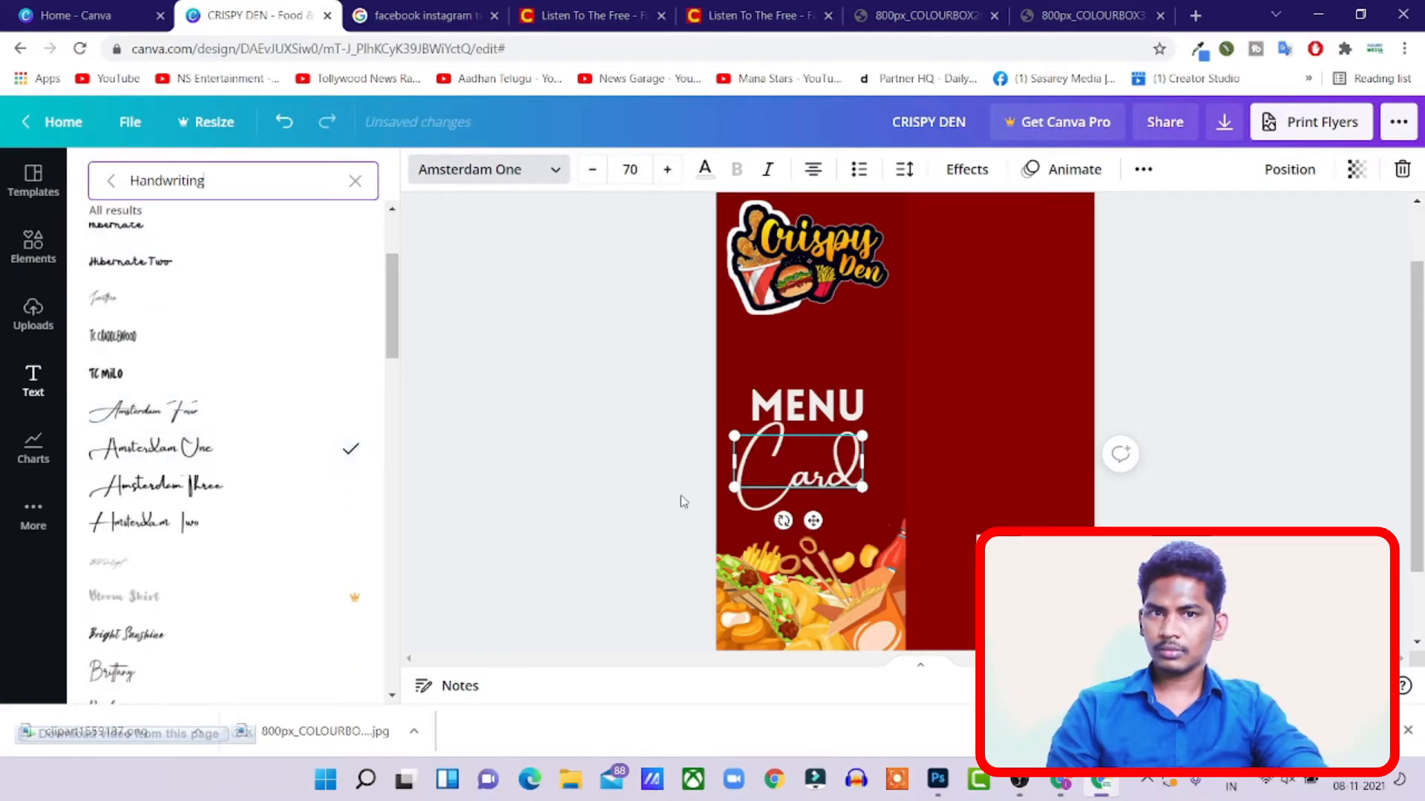
{"action": "key", "text": "Escape"}
{"action": "left_click", "coordinate": [1200, 372]}
{"action": "scroll", "coordinate": [1262, 468], "scroll_direction": "down", "scroll_amount": 1}
{"action": "scroll", "coordinate": [1259, 464], "scroll_direction": "up", "scroll_amount": 1}
- Reduce the MENU heading's font size to 24
{"action": "left_click", "coordinate": [843, 393]}
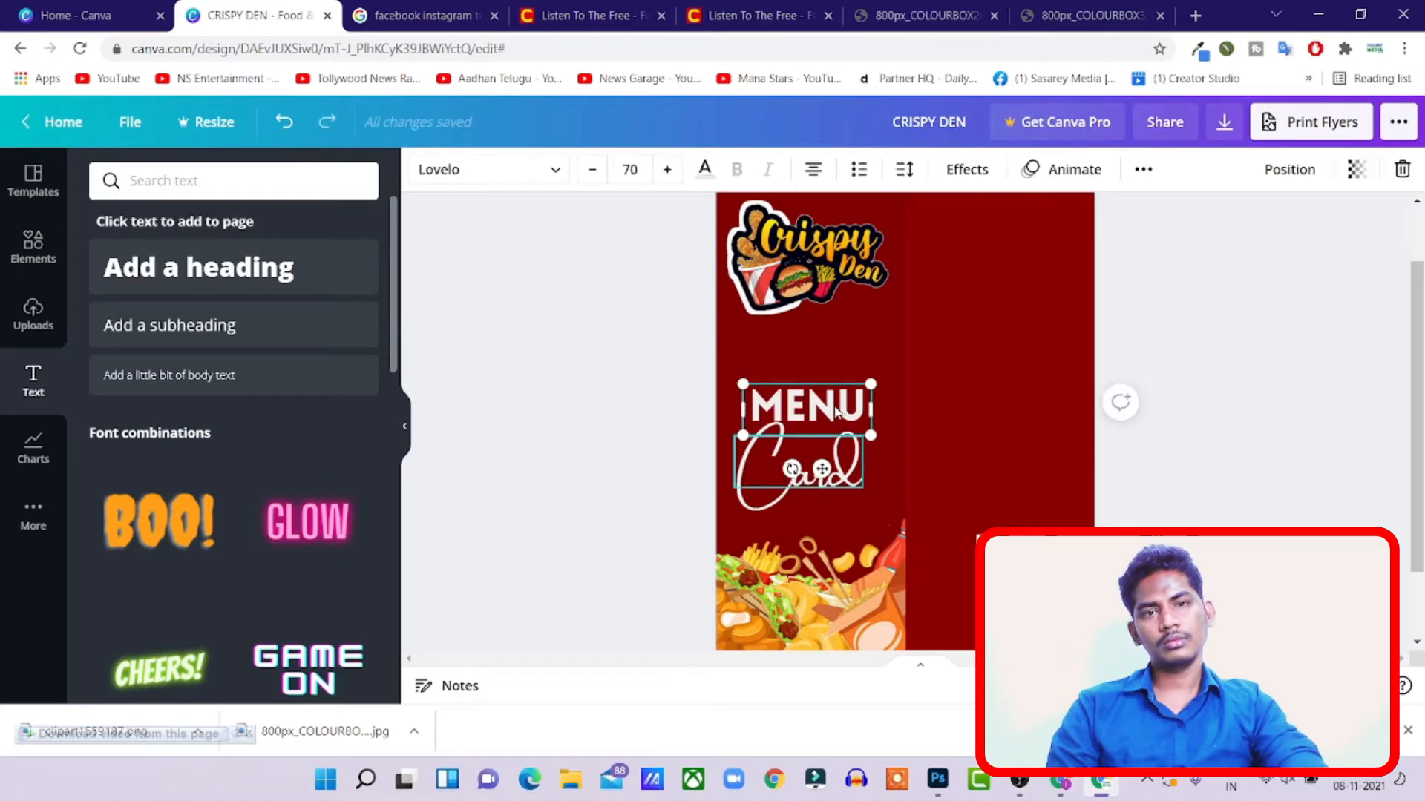
{"action": "left_click", "coordinate": [592, 169]}
{"action": "left_click", "coordinate": [592, 169]}
{"action": "left_click", "coordinate": [593, 169]}
{"action": "left_click", "coordinate": [592, 170]}
{"action": "left_click", "coordinate": [593, 169]}
{"action": "left_click", "coordinate": [593, 169]}
{"action": "left_click", "coordinate": [593, 169]}
{"action": "left_click", "coordinate": [592, 169]}
{"action": "left_click", "coordinate": [592, 170]}
{"action": "left_click", "coordinate": [592, 169]}
{"action": "left_click", "coordinate": [592, 169]}
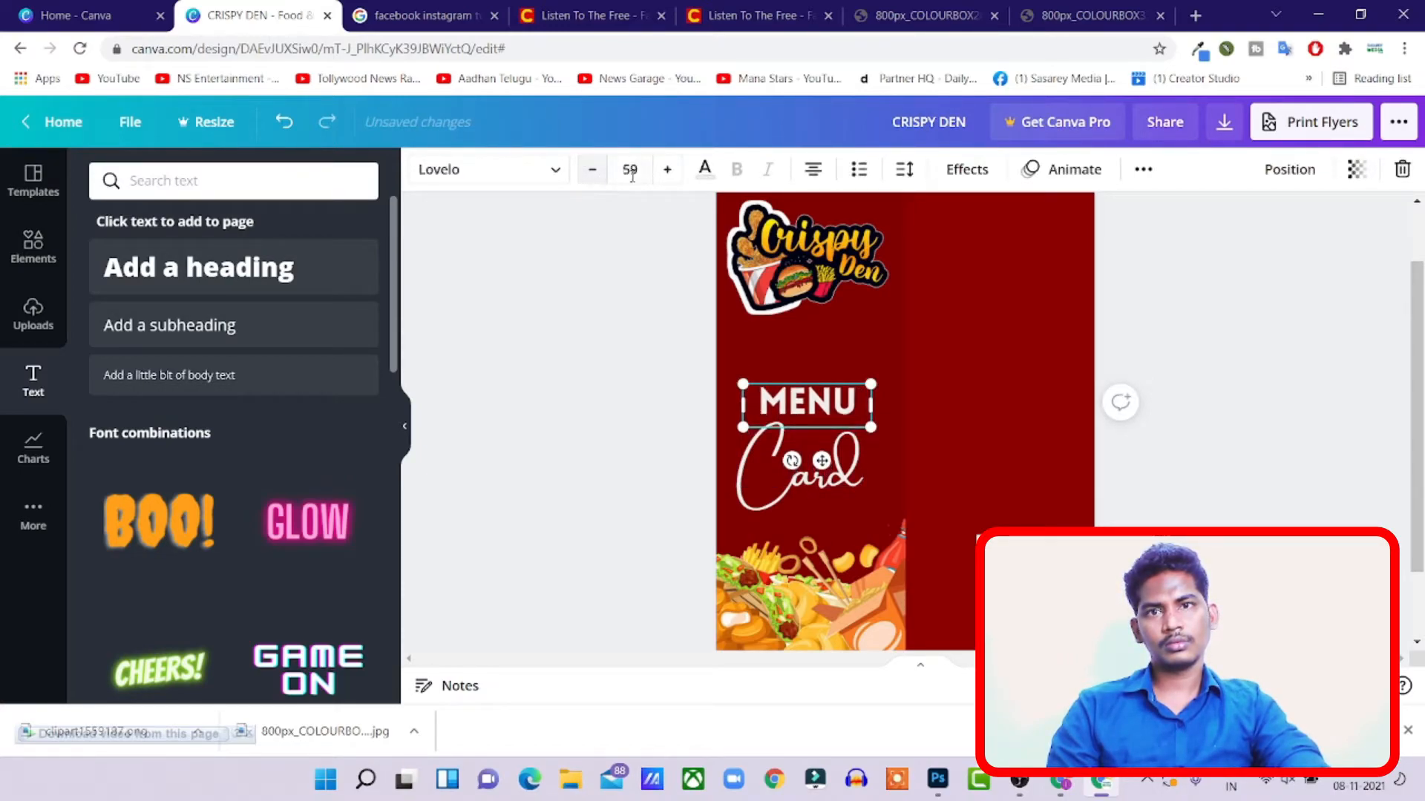
{"action": "left_click", "coordinate": [630, 169]}
{"action": "left_click", "coordinate": [632, 515]}
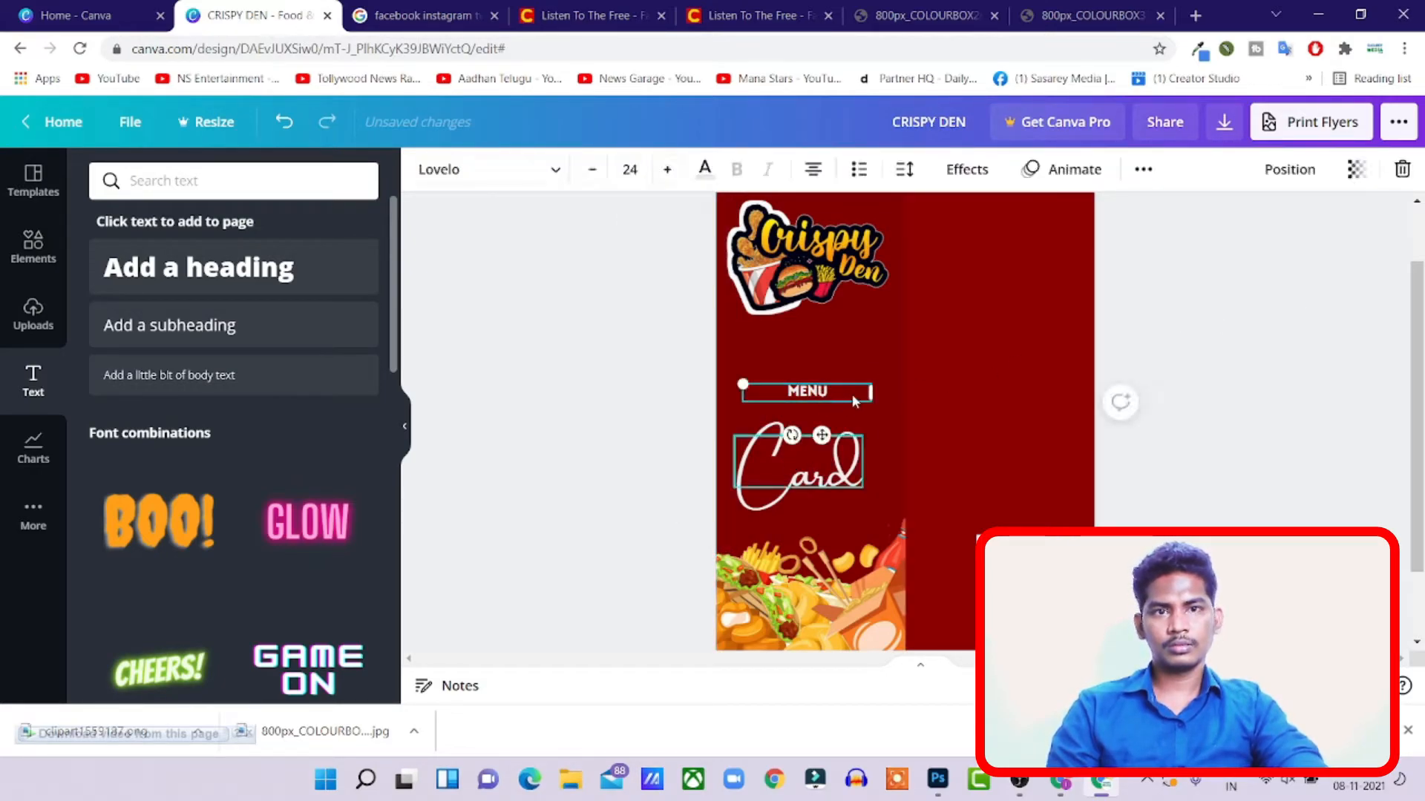
- Narrow the MENU text box to fit its word and place it over the upper middle of the Card lettering
{"action": "left_click_drag", "start_coordinate": [874, 391], "coordinate": [824, 442]}
{"action": "left_click", "coordinate": [1019, 349]}
{"action": "left_click", "coordinate": [836, 449]}
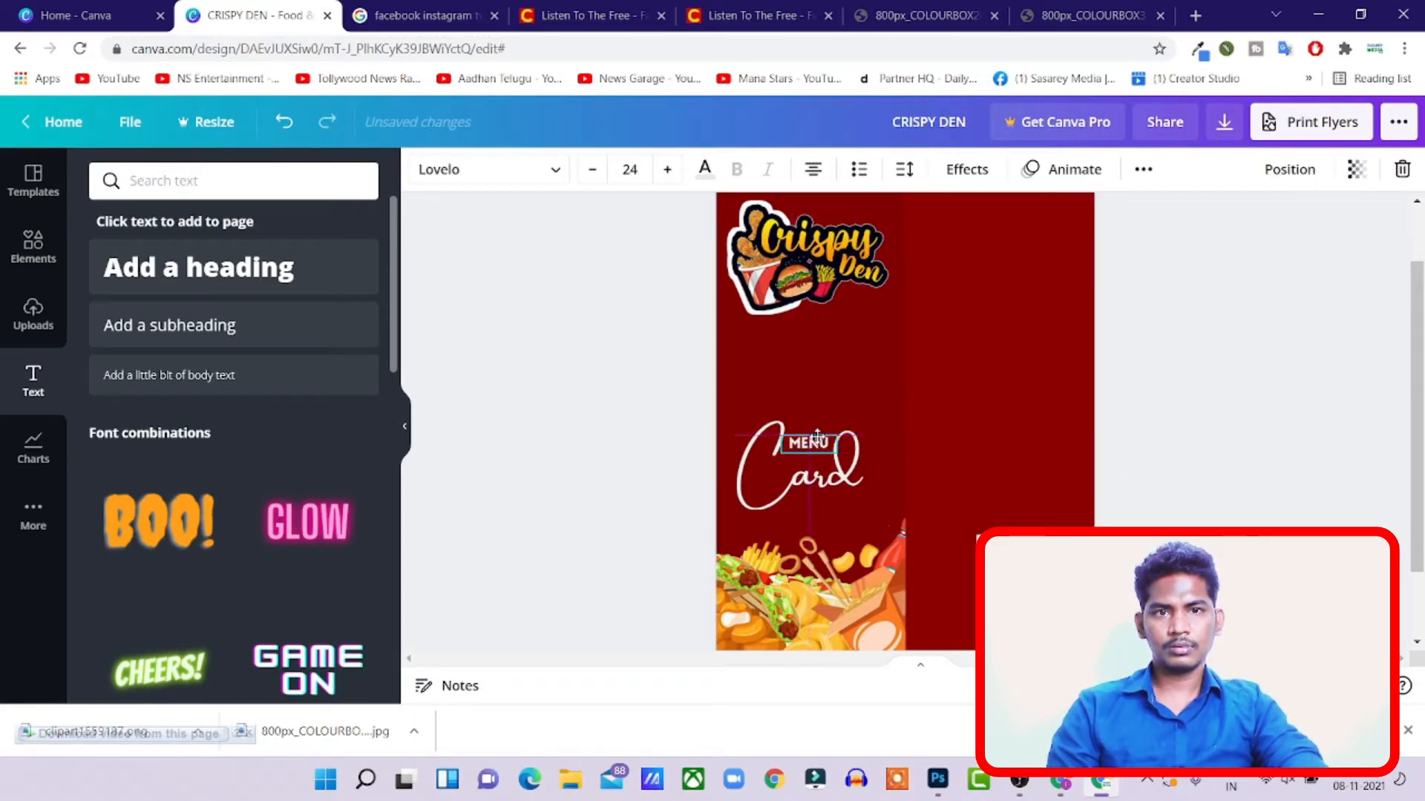
{"action": "left_click", "coordinate": [1120, 455]}
- Move the Card lettering up the red panel so that MENU sits near its lower edge
{"action": "left_click", "coordinate": [832, 481]}
{"action": "left_click_drag", "start_coordinate": [833, 481], "coordinate": [835, 420]}
{"action": "left_click", "coordinate": [914, 444]}
{"action": "left_click", "coordinate": [820, 454]}
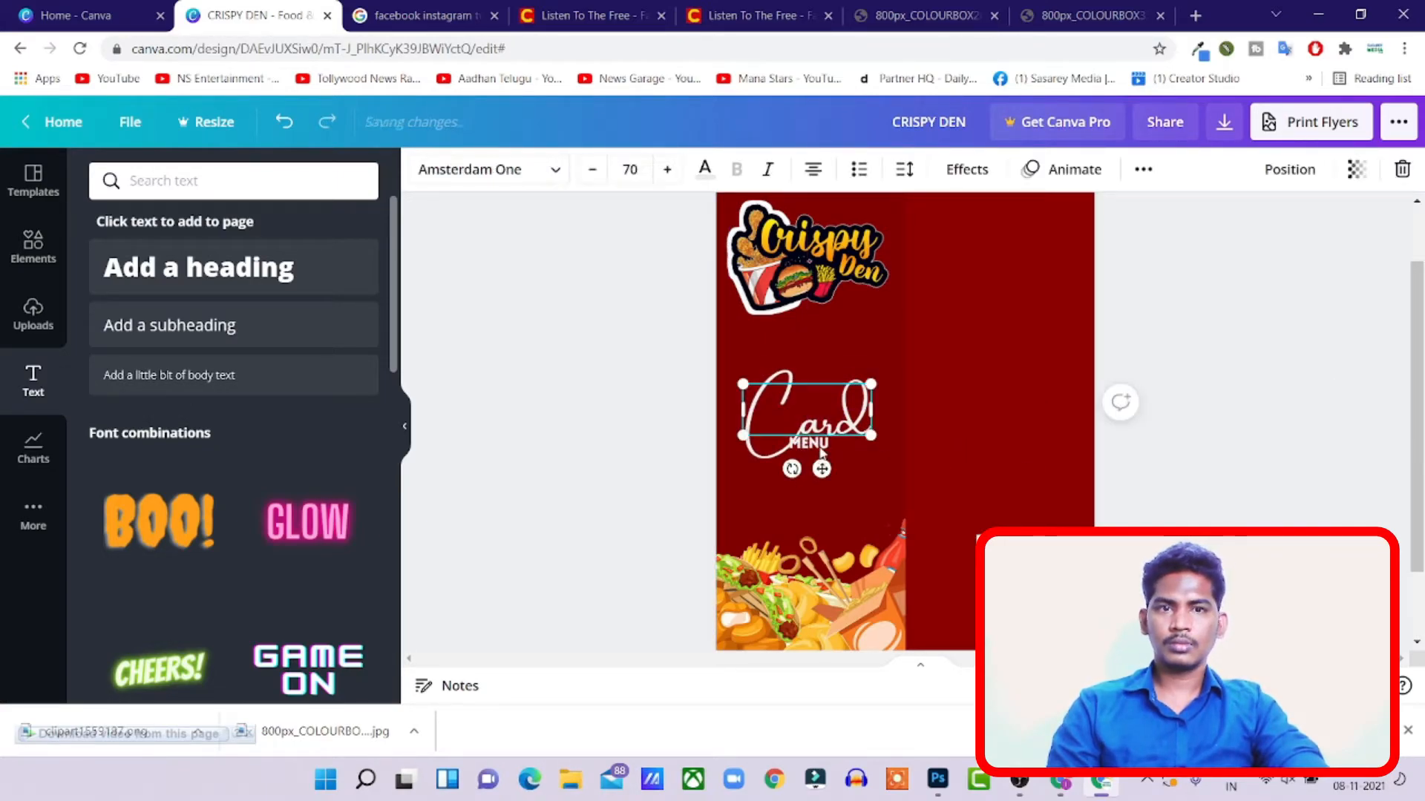
- Move MENU into the empty space just above the food picture and place the Card lettering midway between it and the logo
{"action": "left_click", "coordinate": [887, 475]}
{"action": "left_click", "coordinate": [821, 454]}
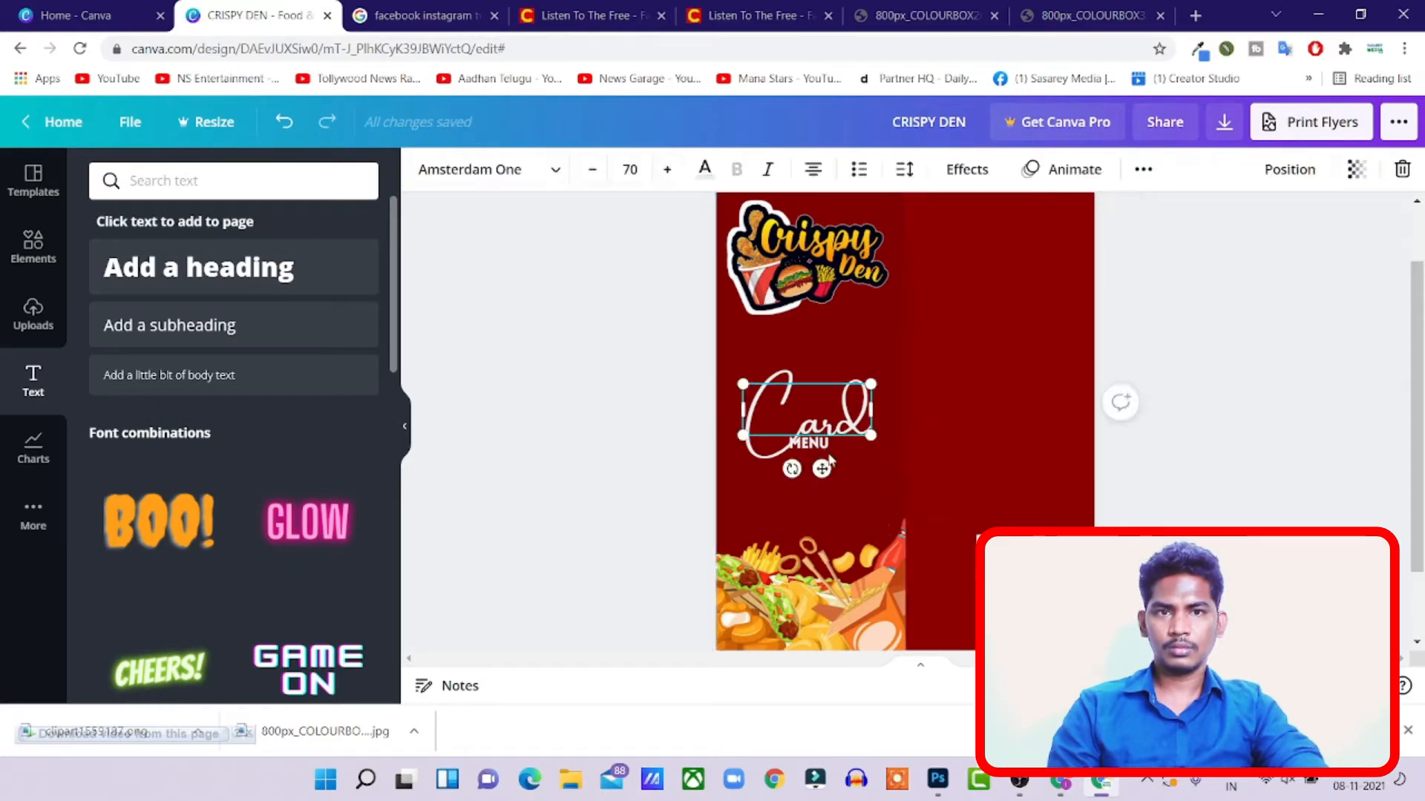
{"action": "left_click", "coordinate": [821, 479]}
{"action": "left_click", "coordinate": [821, 464]}
{"action": "left_click_drag", "start_coordinate": [821, 468], "coordinate": [822, 545]}
{"action": "left_click", "coordinate": [813, 449]}
{"action": "left_click", "coordinate": [837, 401]}
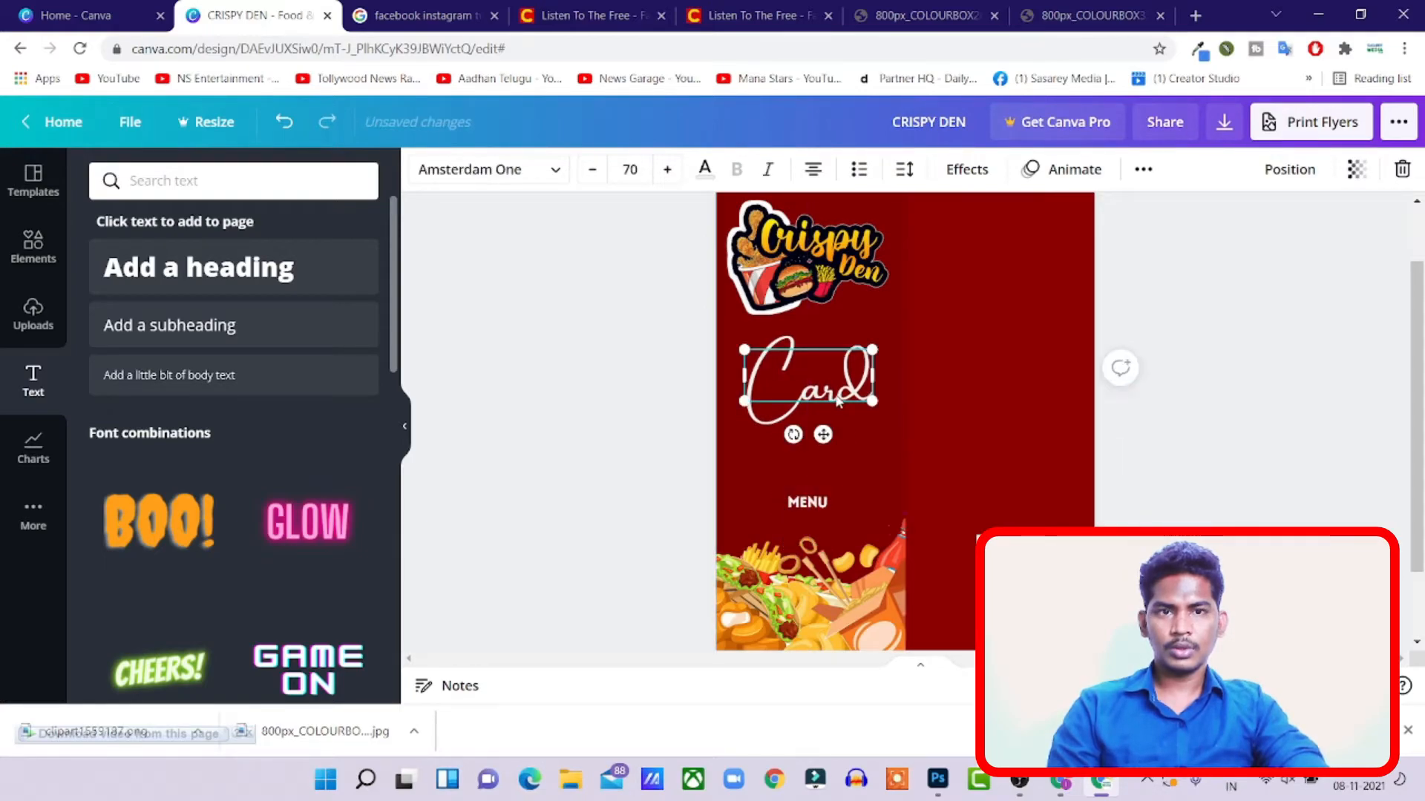
{"action": "left_click_drag", "start_coordinate": [823, 434], "coordinate": [820, 468]}
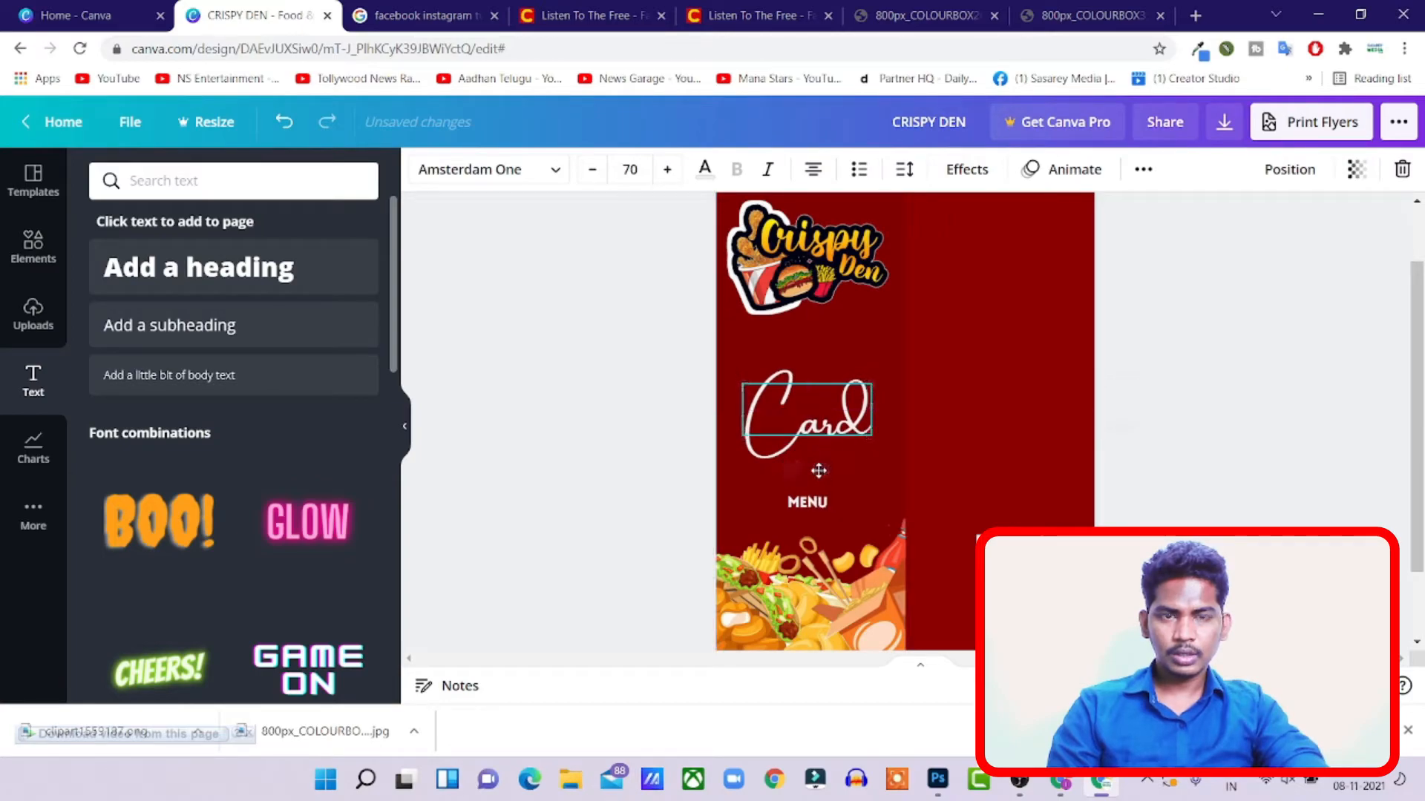
- Move MENU into the gap above the small letters of Card and nudge it slightly right
{"action": "left_click", "coordinate": [807, 503]}
{"action": "left_click_drag", "start_coordinate": [820, 546], "coordinate": [826, 435]}
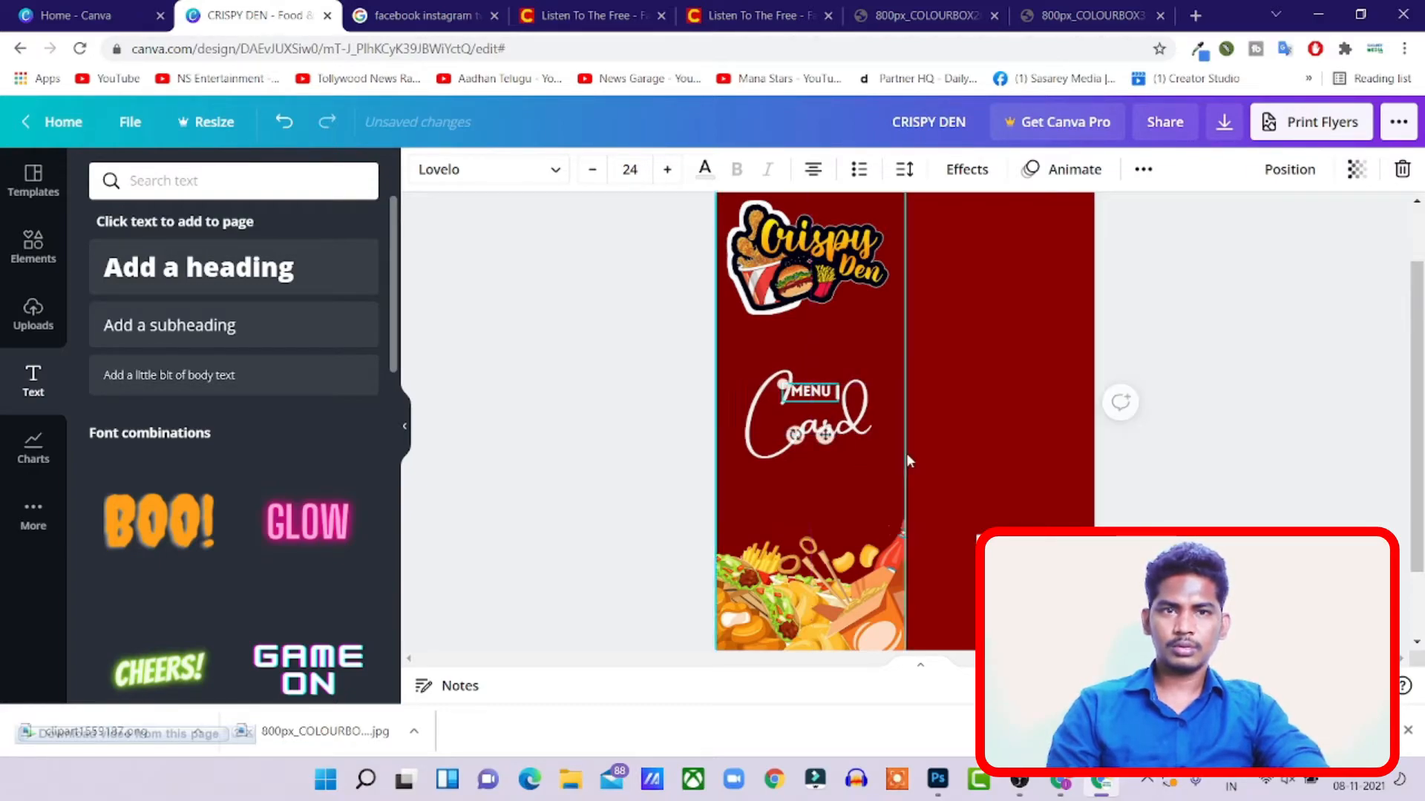
{"action": "key", "text": "Right"}
{"action": "key", "text": "Right"}
{"action": "key", "text": "Right"}
{"action": "key", "text": "Right"}
{"action": "key", "text": "Right"}
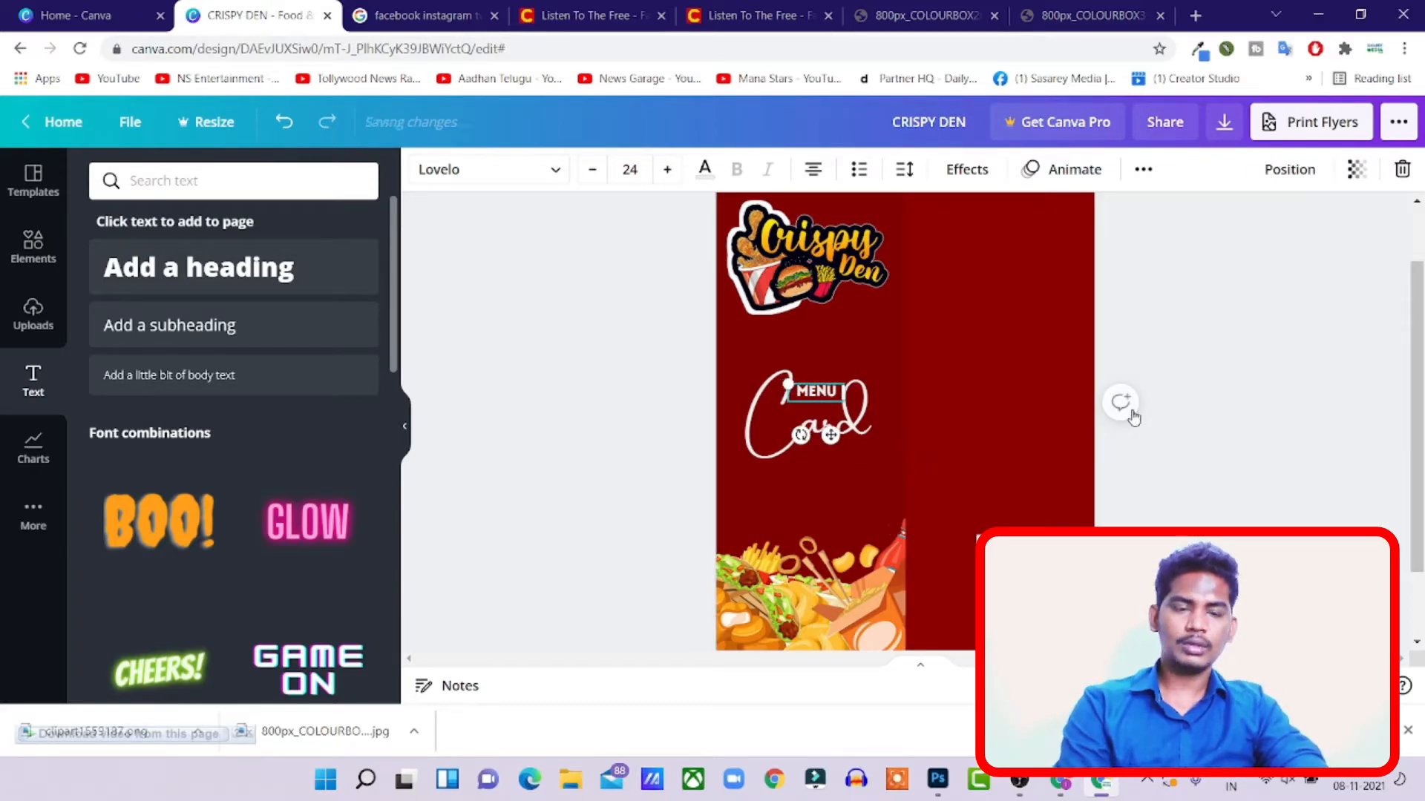
{"action": "left_click", "coordinate": [1182, 358]}
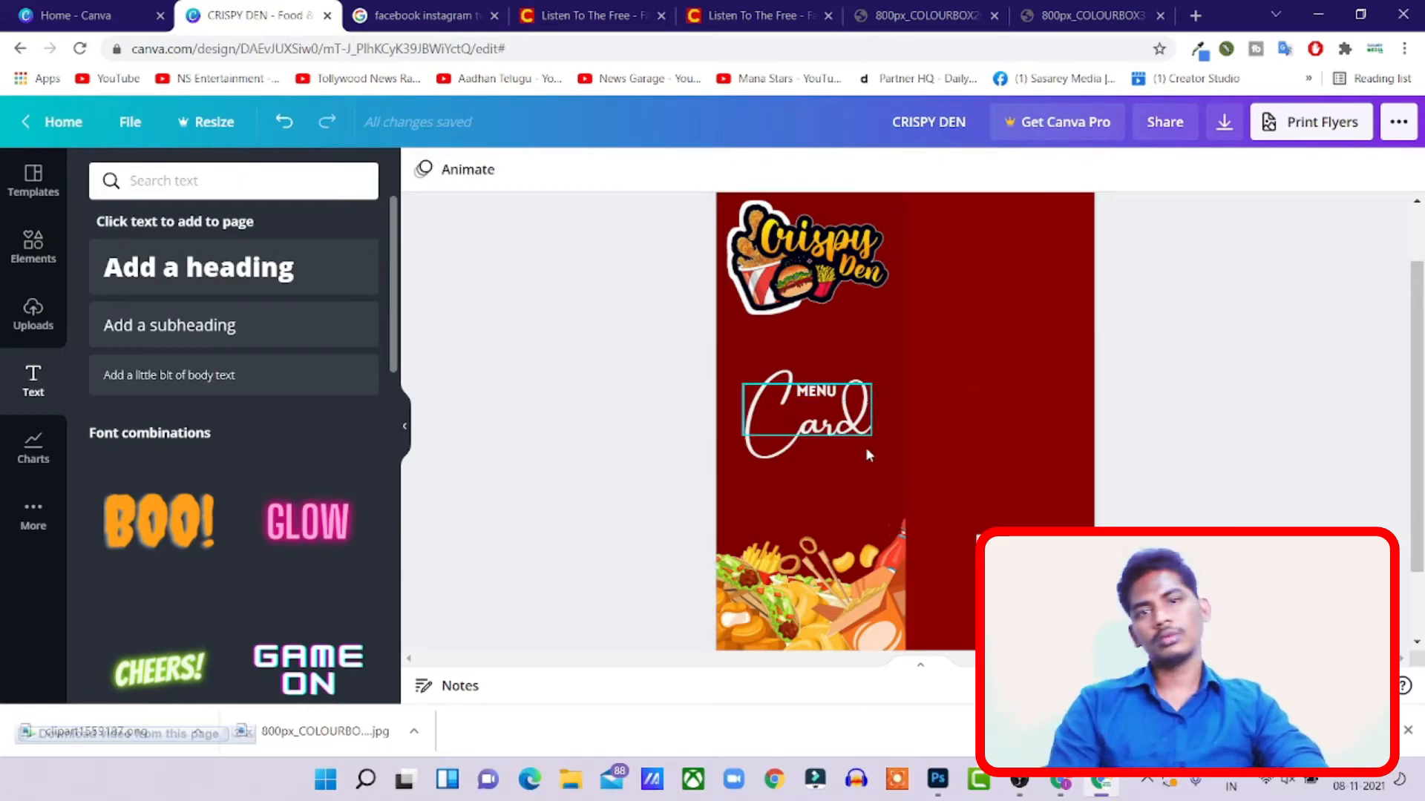
{"action": "scroll", "coordinate": [1266, 318], "scroll_direction": "down", "scroll_amount": 2}
{"action": "scroll", "coordinate": [1266, 315], "scroll_direction": "up", "scroll_amount": 2}
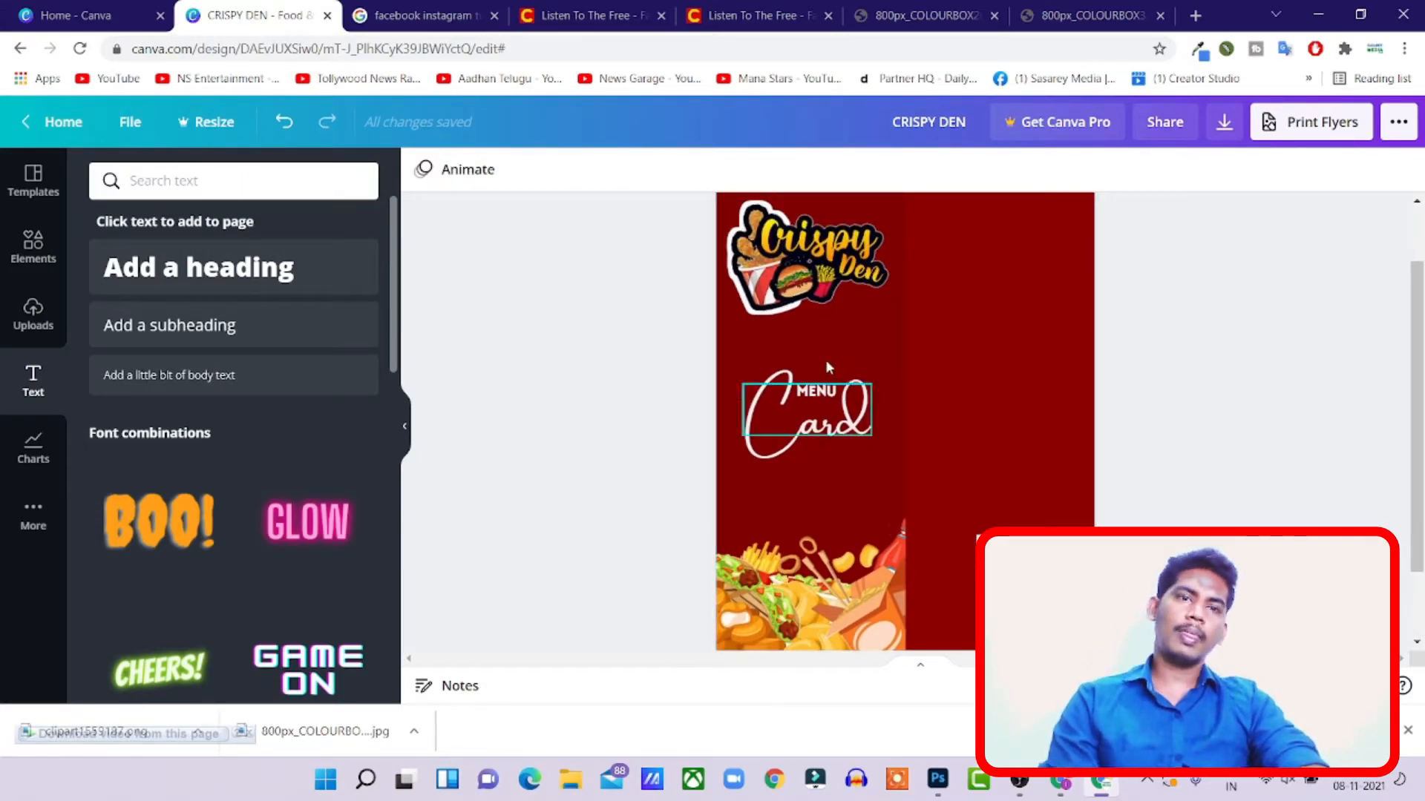
{"action": "left_click", "coordinate": [822, 391]}
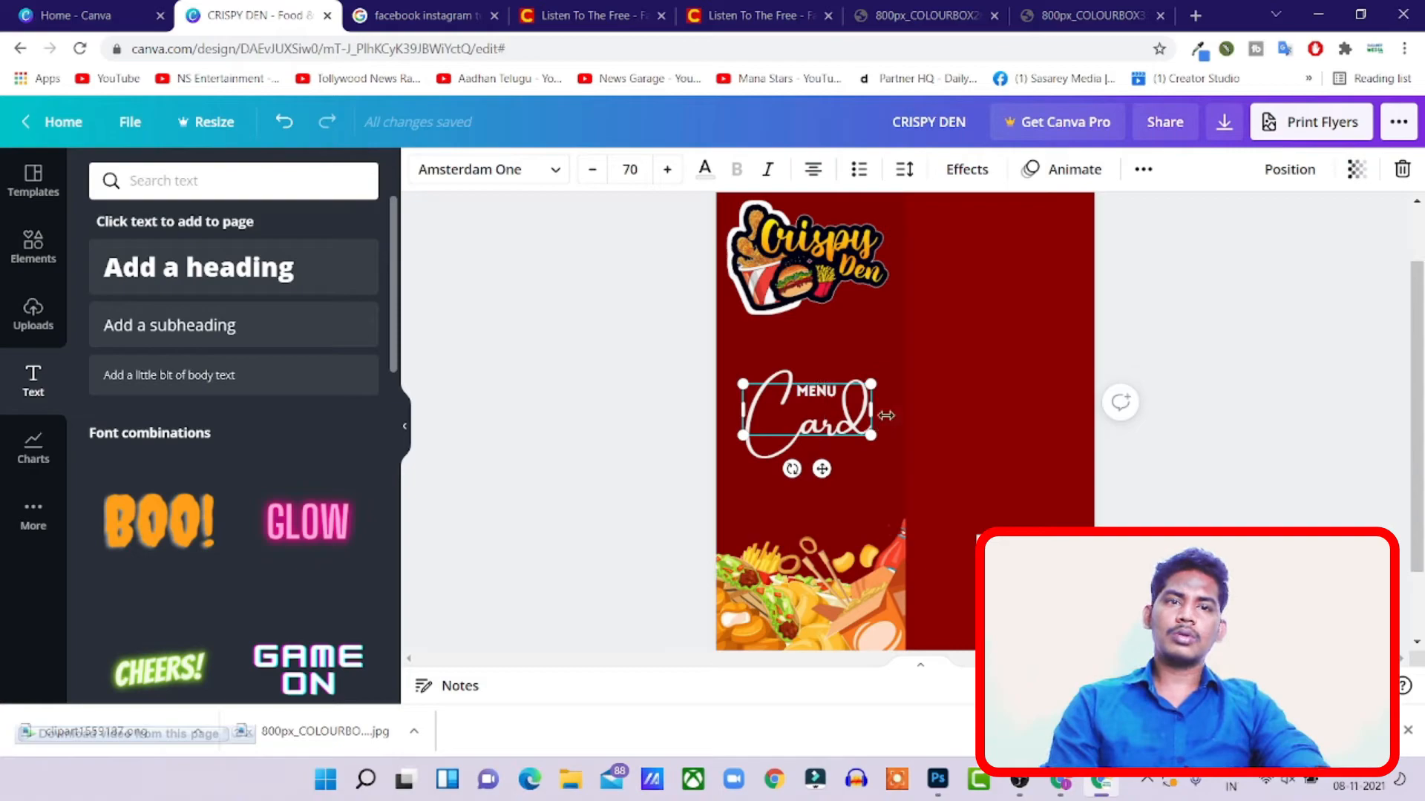
{"action": "left_click", "coordinate": [1329, 346]}
{"action": "left_click", "coordinate": [879, 385]}
{"action": "left_click", "coordinate": [860, 413]}
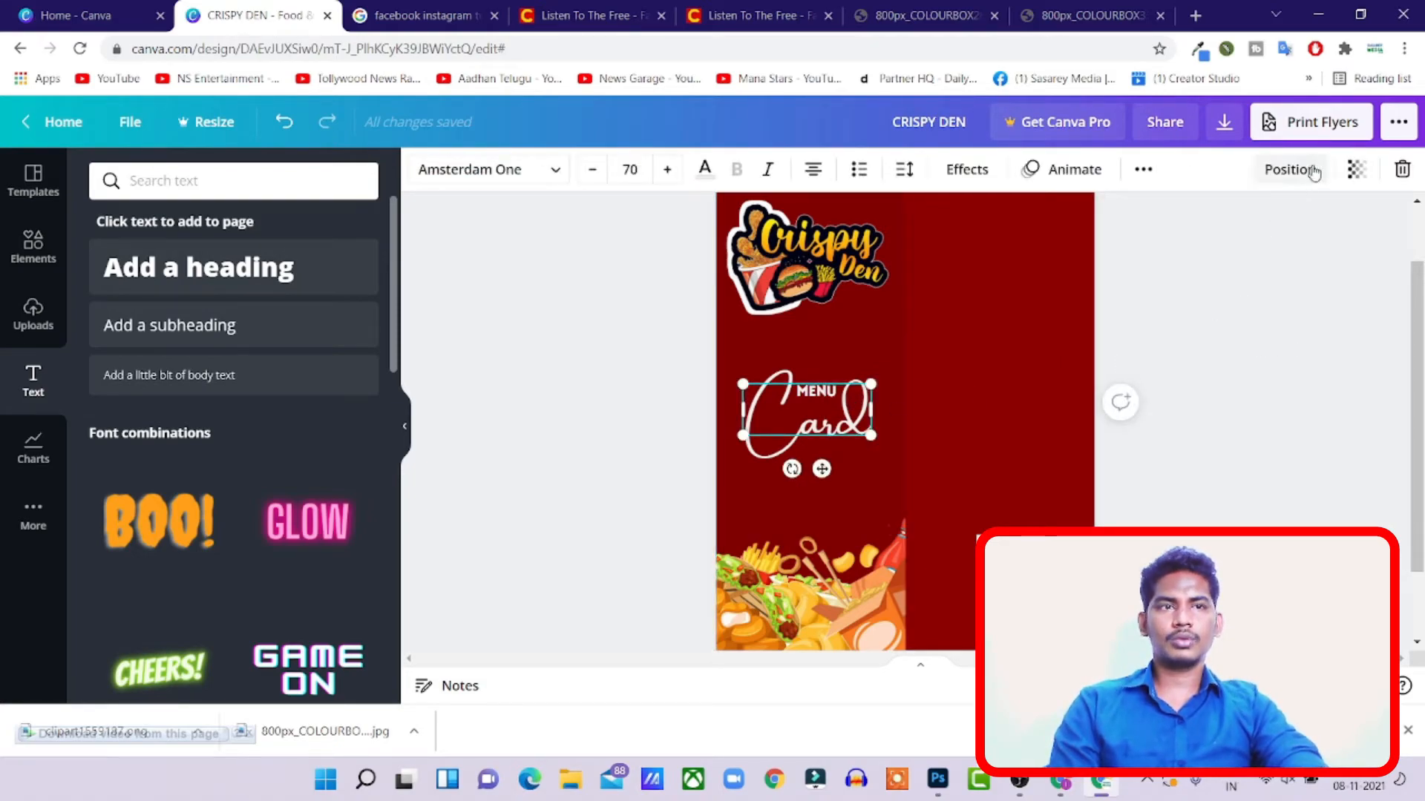
{"action": "left_click", "coordinate": [1101, 447]}
{"action": "left_click", "coordinate": [766, 463]}
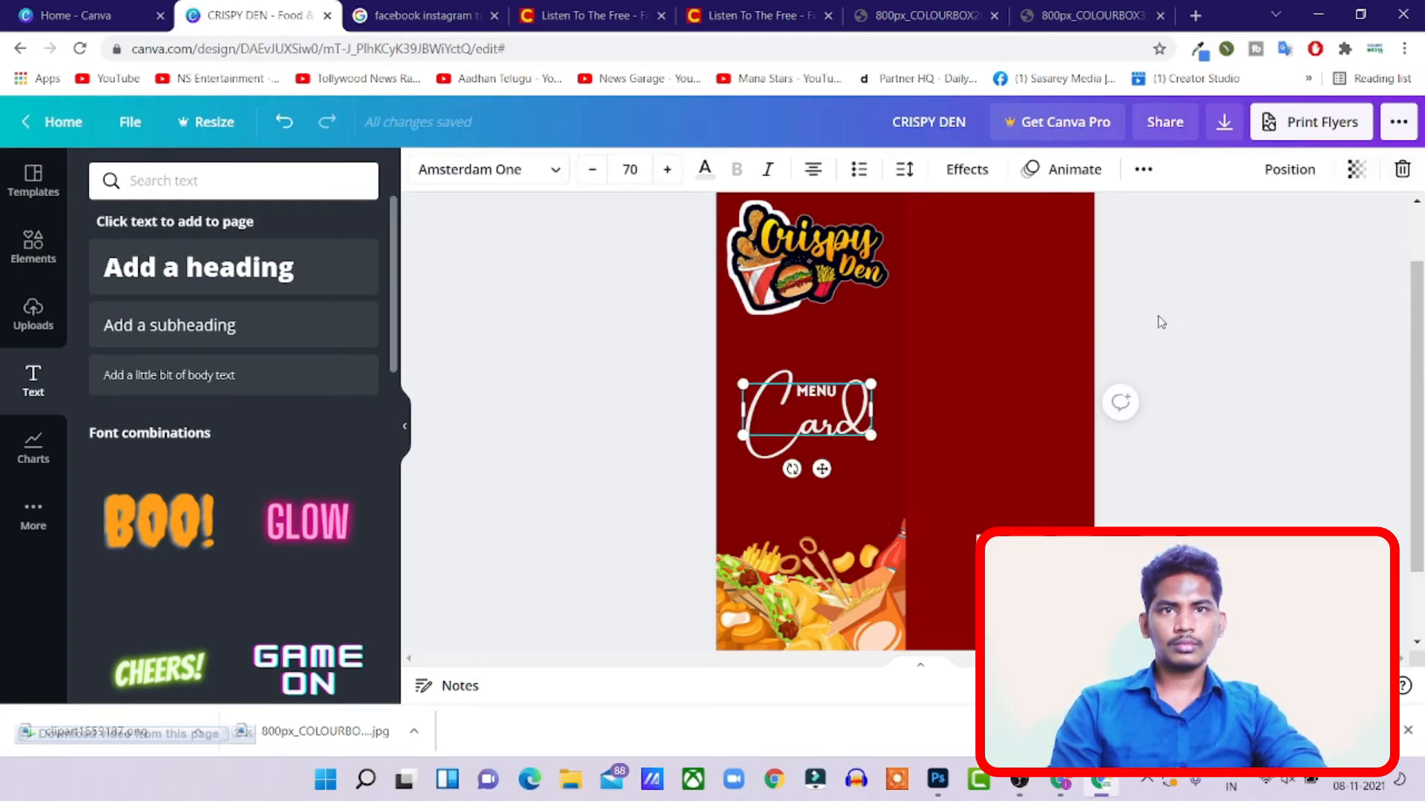
{"action": "left_click", "coordinate": [1160, 322]}
{"action": "left_click", "coordinate": [829, 400]}
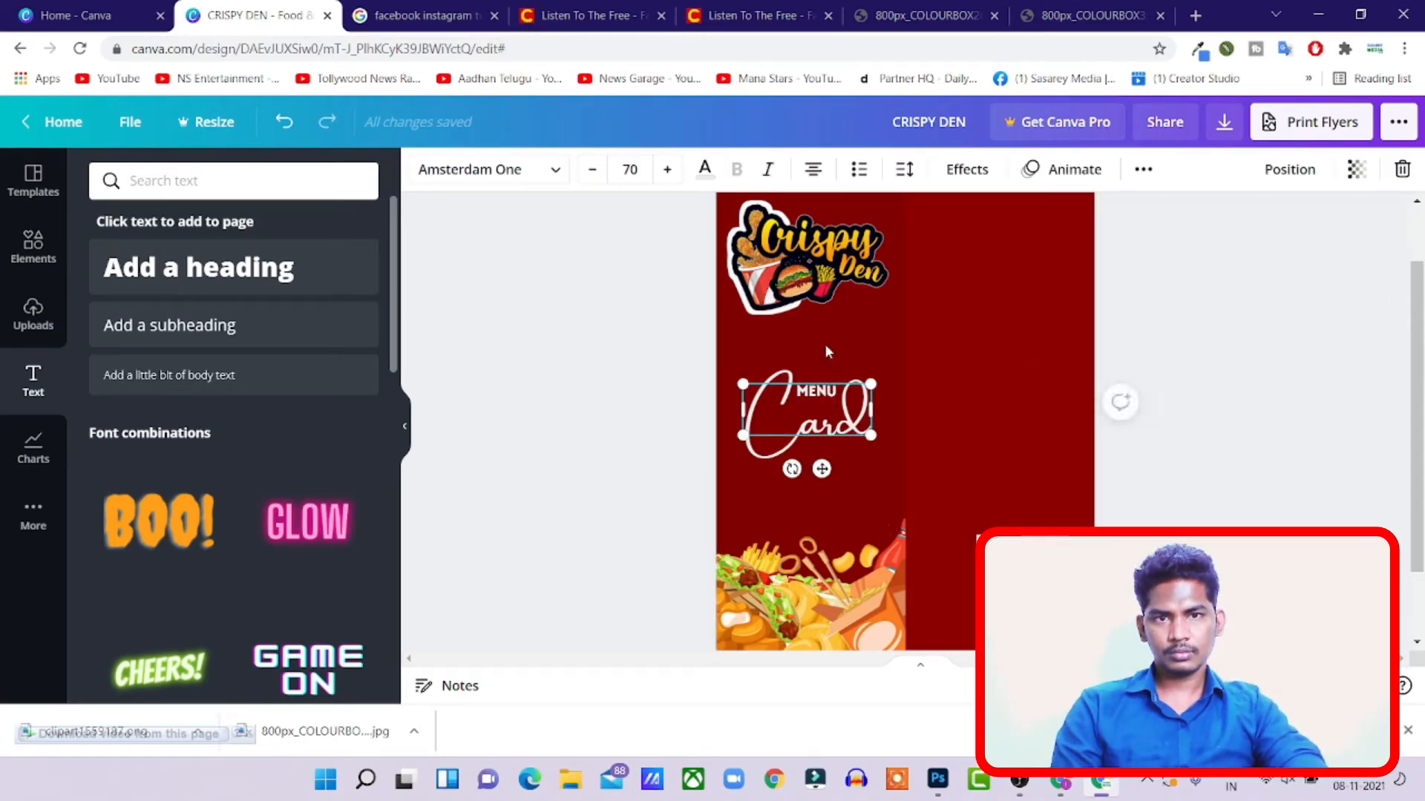
{"action": "left_click", "coordinate": [814, 379]}
{"action": "left_click", "coordinate": [1338, 380]}
{"action": "scroll", "coordinate": [1335, 383], "scroll_direction": "down", "scroll_amount": 2}
{"action": "scroll", "coordinate": [1333, 383], "scroll_direction": "up", "scroll_amount": 1}
{"action": "scroll", "coordinate": [1334, 383], "scroll_direction": "up", "scroll_amount": 2}
{"action": "scroll", "coordinate": [1335, 385], "scroll_direction": "down", "scroll_amount": 3}
{"action": "scroll", "coordinate": [1336, 390], "scroll_direction": "up", "scroll_amount": 2}
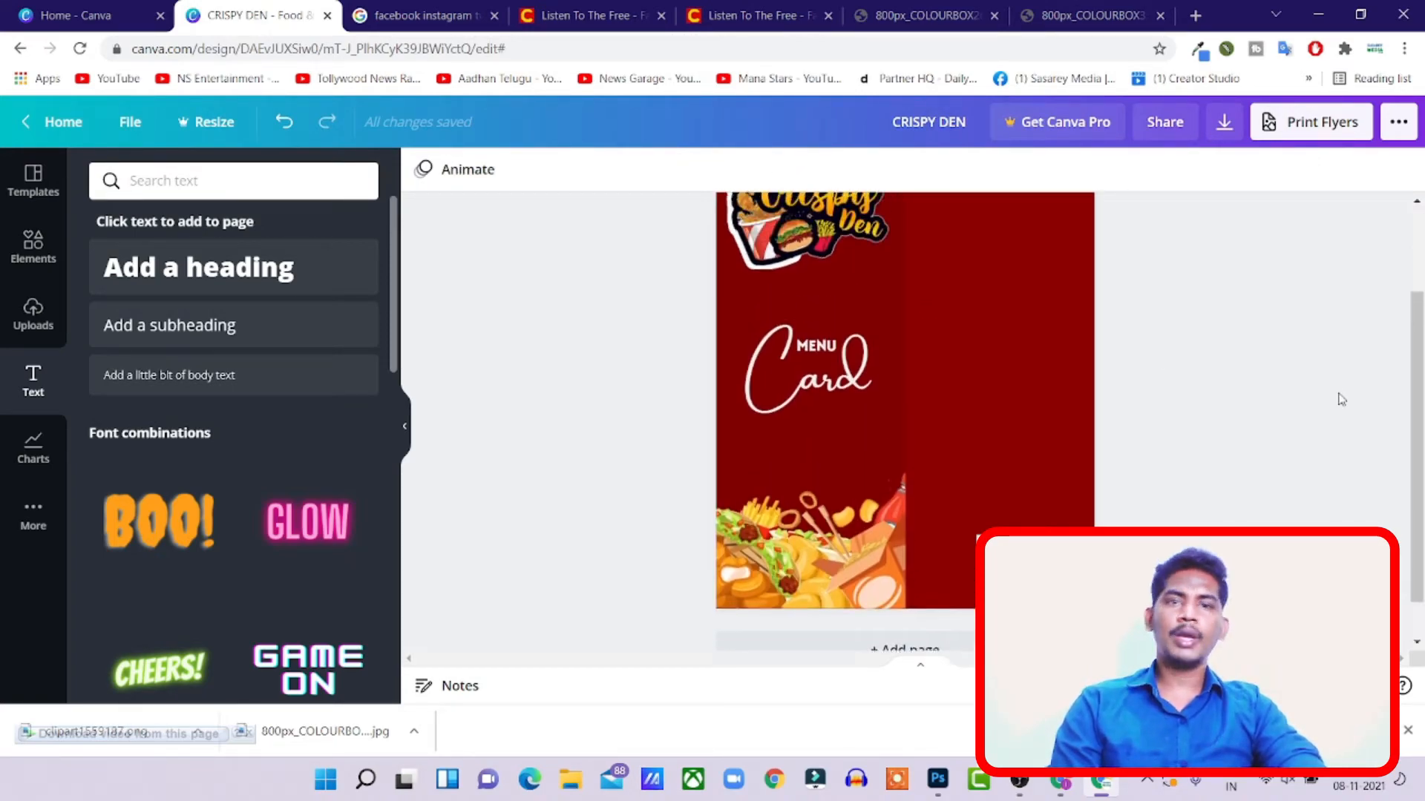
- Raise the Card lettering slightly so MENU sits closer to its small letters, and shift both texts down together a little
{"action": "left_click", "coordinate": [812, 412]}
{"action": "mouse_move", "coordinate": [814, 434]}
{"action": "left_mouse_down"}
{"action": "mouse_move", "coordinate": [821, 458]}
{"action": "mouse_move", "coordinate": [815, 423]}
{"action": "left_mouse_up"}
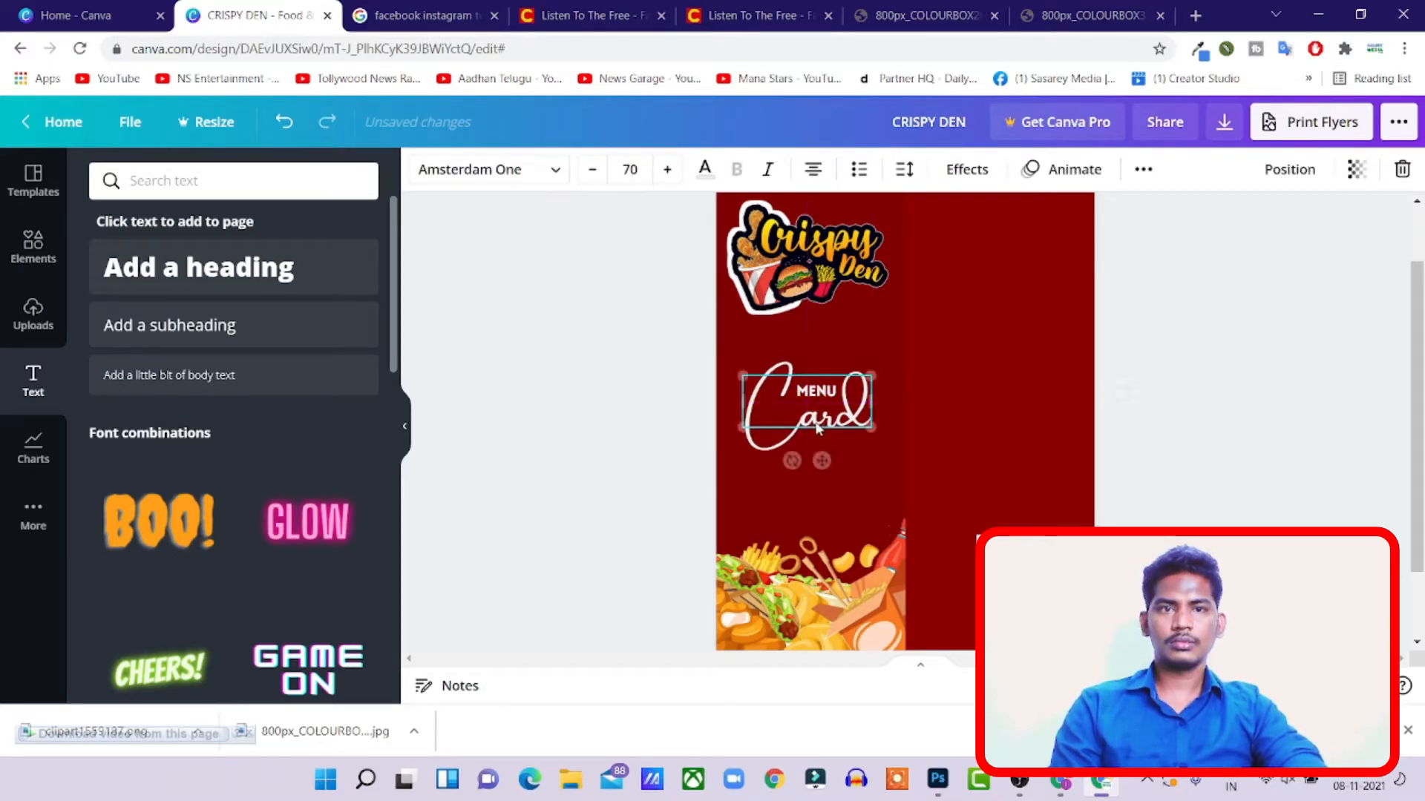
{"action": "left_click", "coordinate": [743, 368]}
{"action": "left_click_drag", "start_coordinate": [744, 368], "coordinate": [795, 430]}
{"action": "key", "text": "ctrl+z"}
{"action": "left_click", "coordinate": [1339, 180]}
{"action": "left_click", "coordinate": [1334, 306]}
{"action": "left_click_drag", "start_coordinate": [742, 378], "coordinate": [820, 463]}
{"action": "left_click", "coordinate": [1215, 357]}
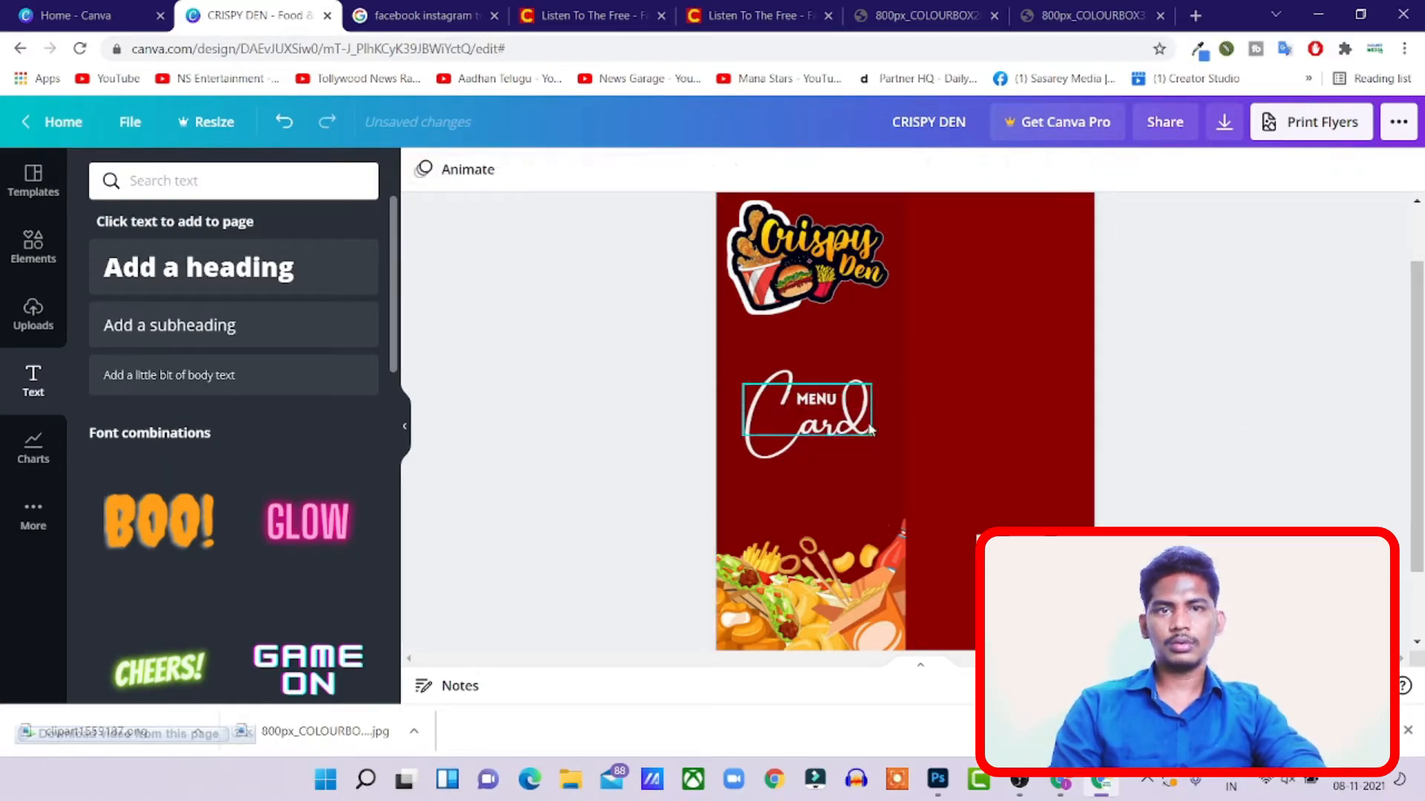
{"action": "scroll", "coordinate": [866, 421], "scroll_direction": "up", "scroll_amount": 2}
{"action": "scroll", "coordinate": [867, 422], "scroll_direction": "down", "scroll_amount": 4}
{"action": "scroll", "coordinate": [867, 422], "scroll_direction": "up", "scroll_amount": 2}
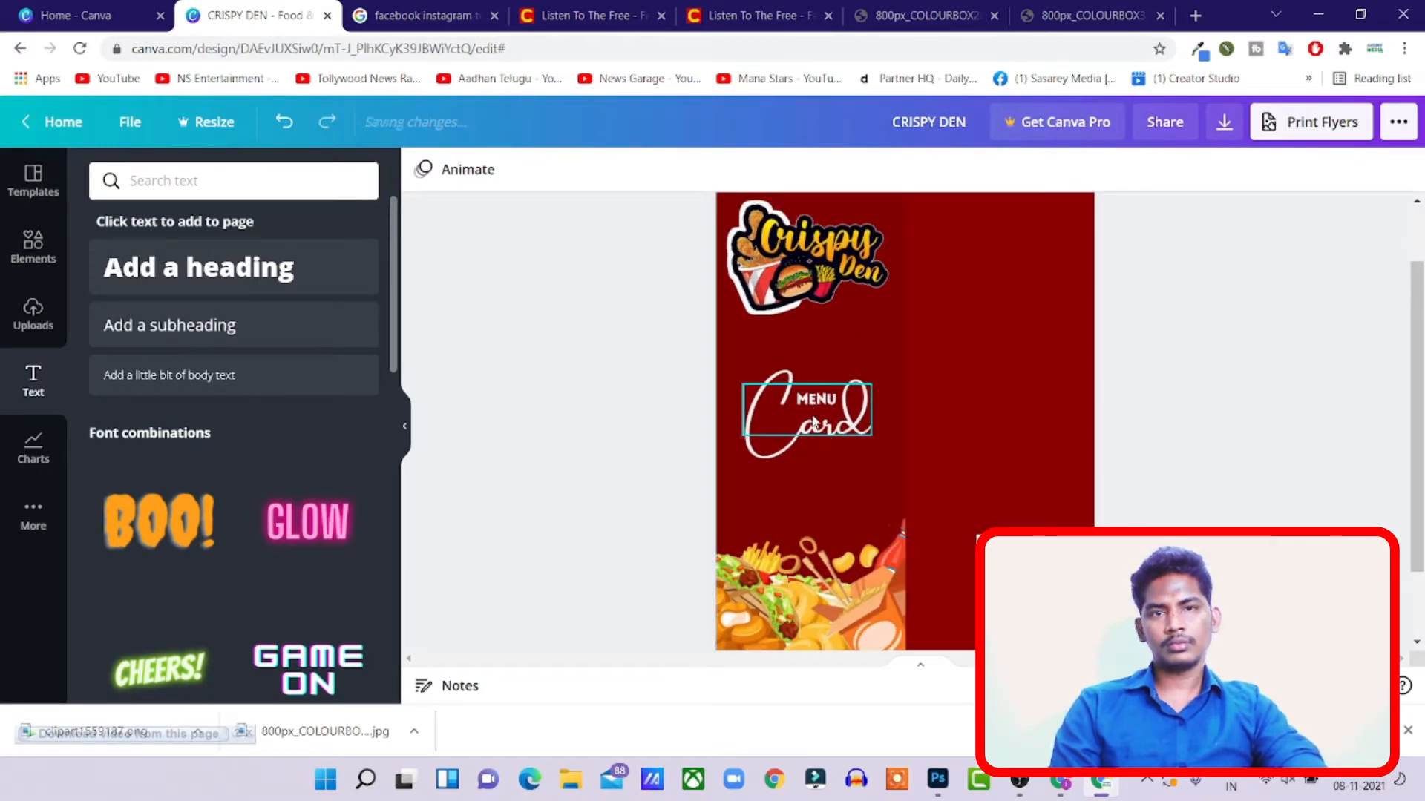
{"action": "left_click", "coordinate": [750, 362]}
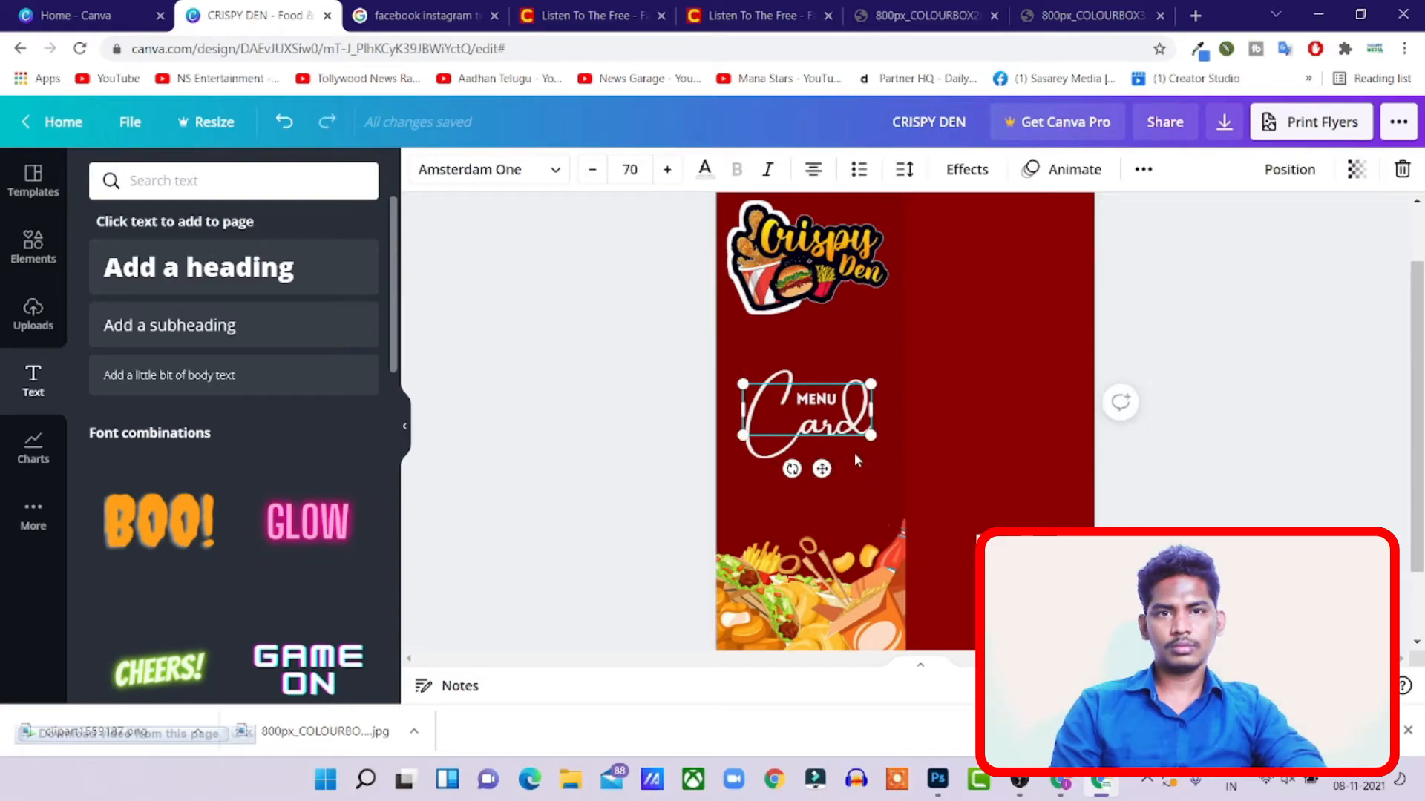
{"action": "left_click_drag", "start_coordinate": [819, 469], "coordinate": [819, 487]}
{"action": "key", "text": "ctrl+z"}
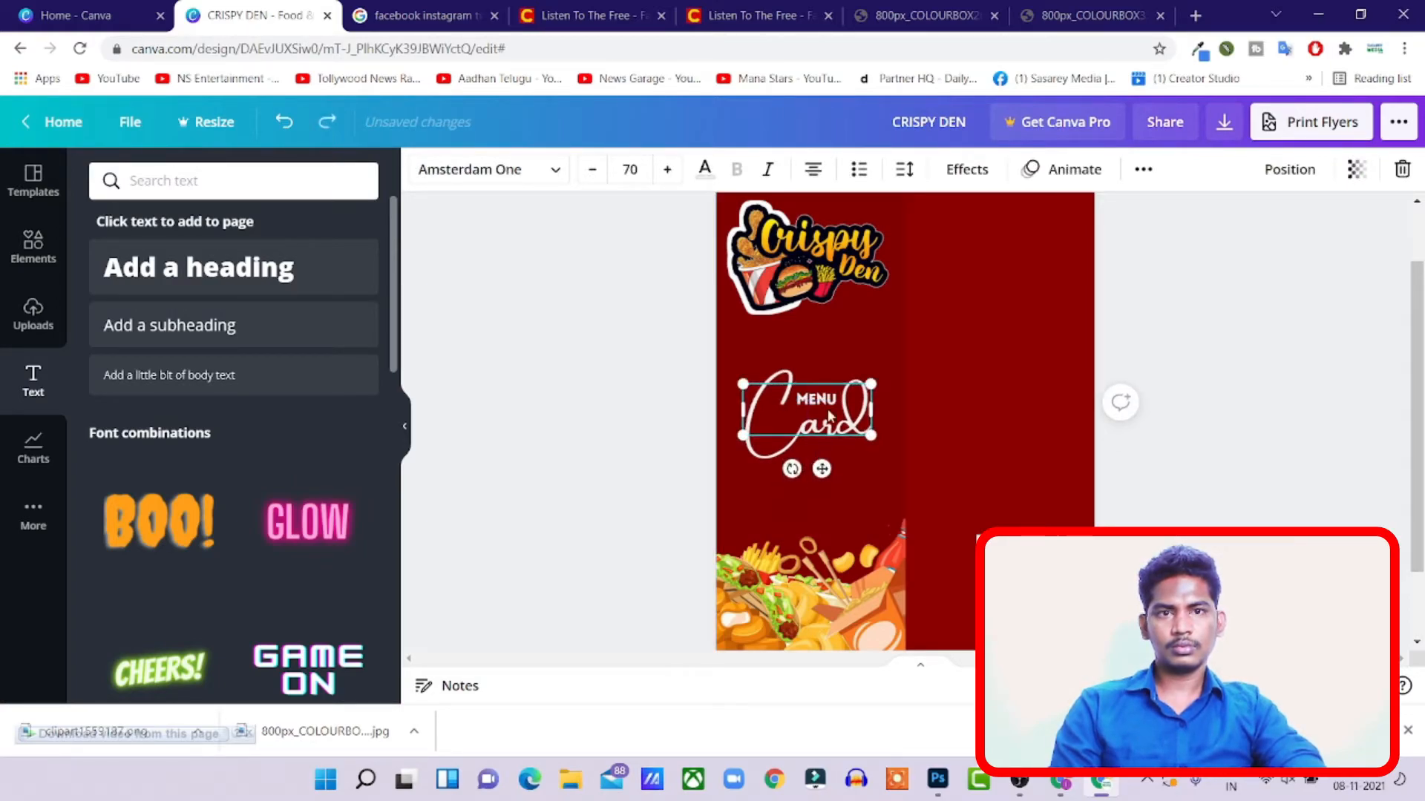
- Move the MENU and Card texts together down the red panel to just above the food picture
{"action": "left_click", "coordinate": [1193, 370]}
{"action": "left_click_drag", "start_coordinate": [737, 359], "coordinate": [817, 544]}
{"action": "left_click", "coordinate": [1240, 417]}
{"action": "scroll", "coordinate": [1244, 394], "scroll_direction": "down", "scroll_amount": 1}
{"action": "scroll", "coordinate": [1240, 394], "scroll_direction": "up", "scroll_amount": 2}
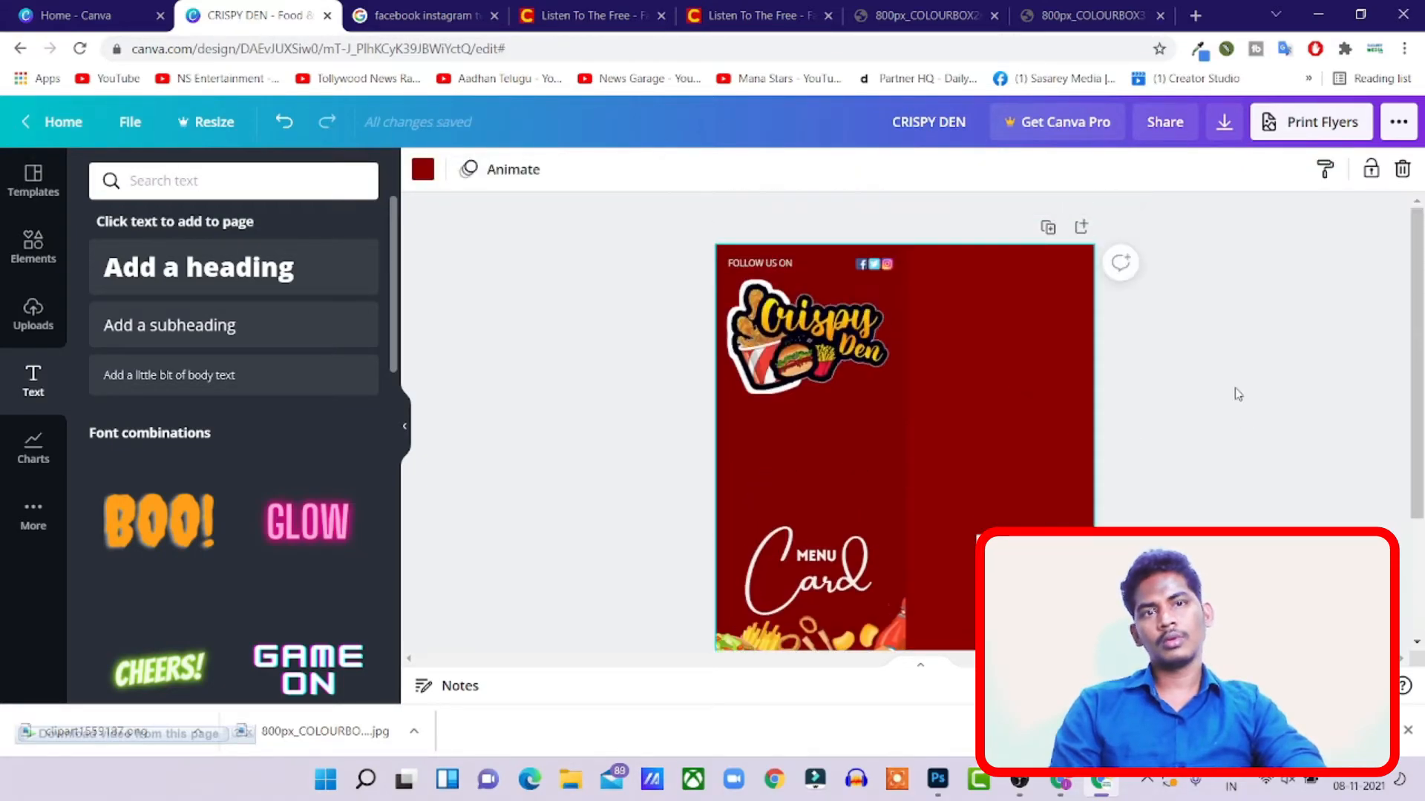
{"action": "scroll", "coordinate": [811, 378], "scroll_direction": "down", "scroll_amount": 2}
- Try the Card lettering at font size 73 and set it back to 70
{"action": "left_click", "coordinate": [814, 388]}
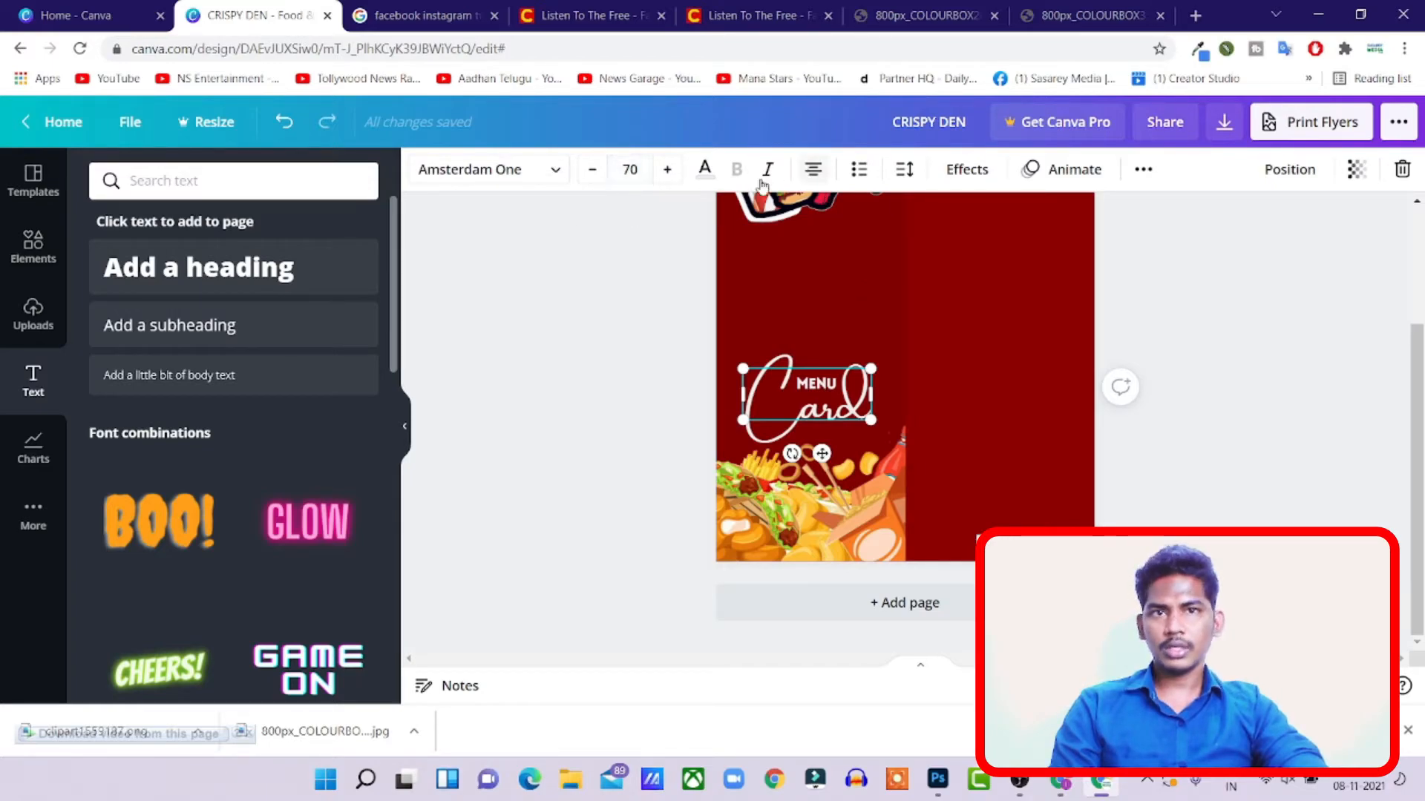
{"action": "left_click", "coordinate": [1126, 412]}
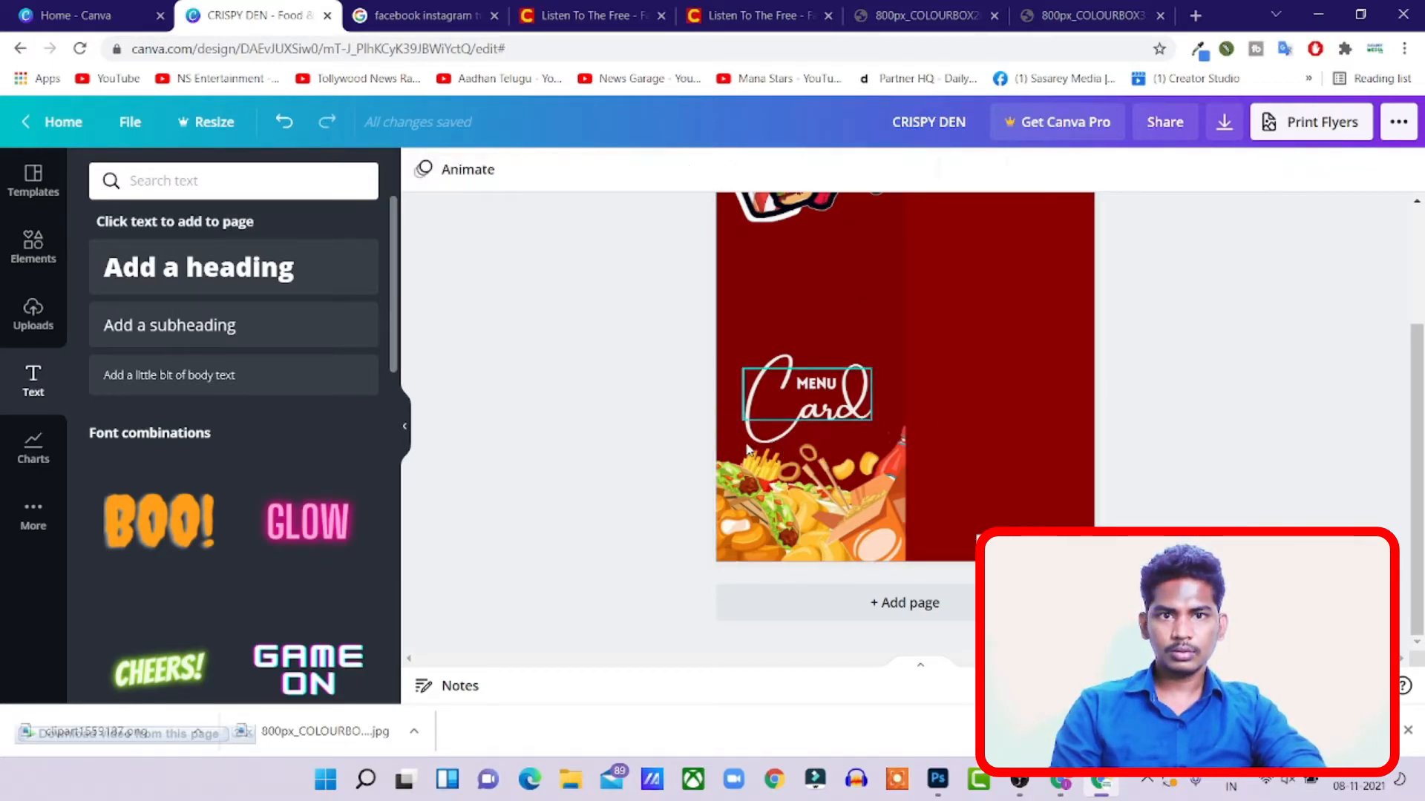
{"action": "left_click", "coordinate": [762, 434]}
{"action": "left_click", "coordinate": [762, 434]}
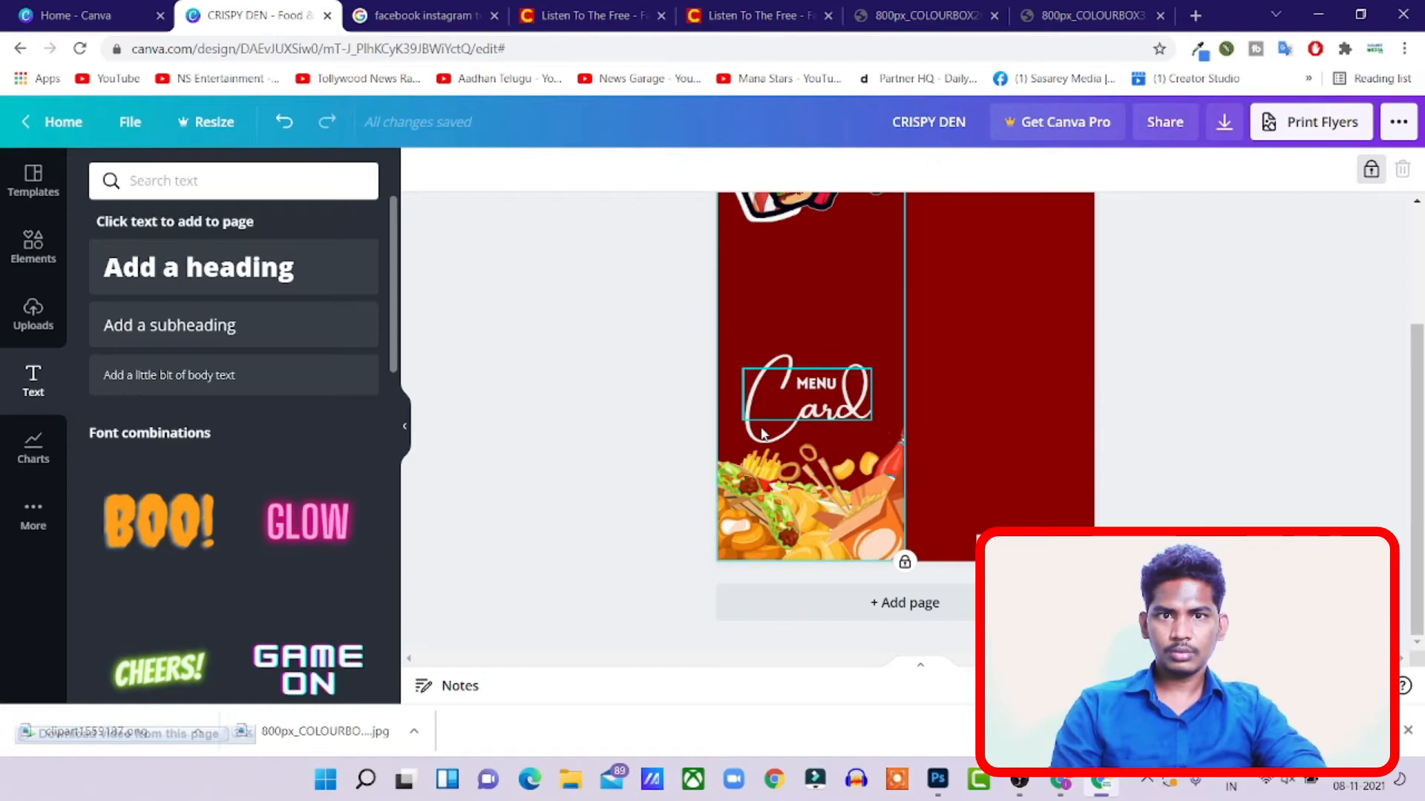
{"action": "left_click", "coordinate": [762, 434]}
{"action": "left_click", "coordinate": [762, 433]}
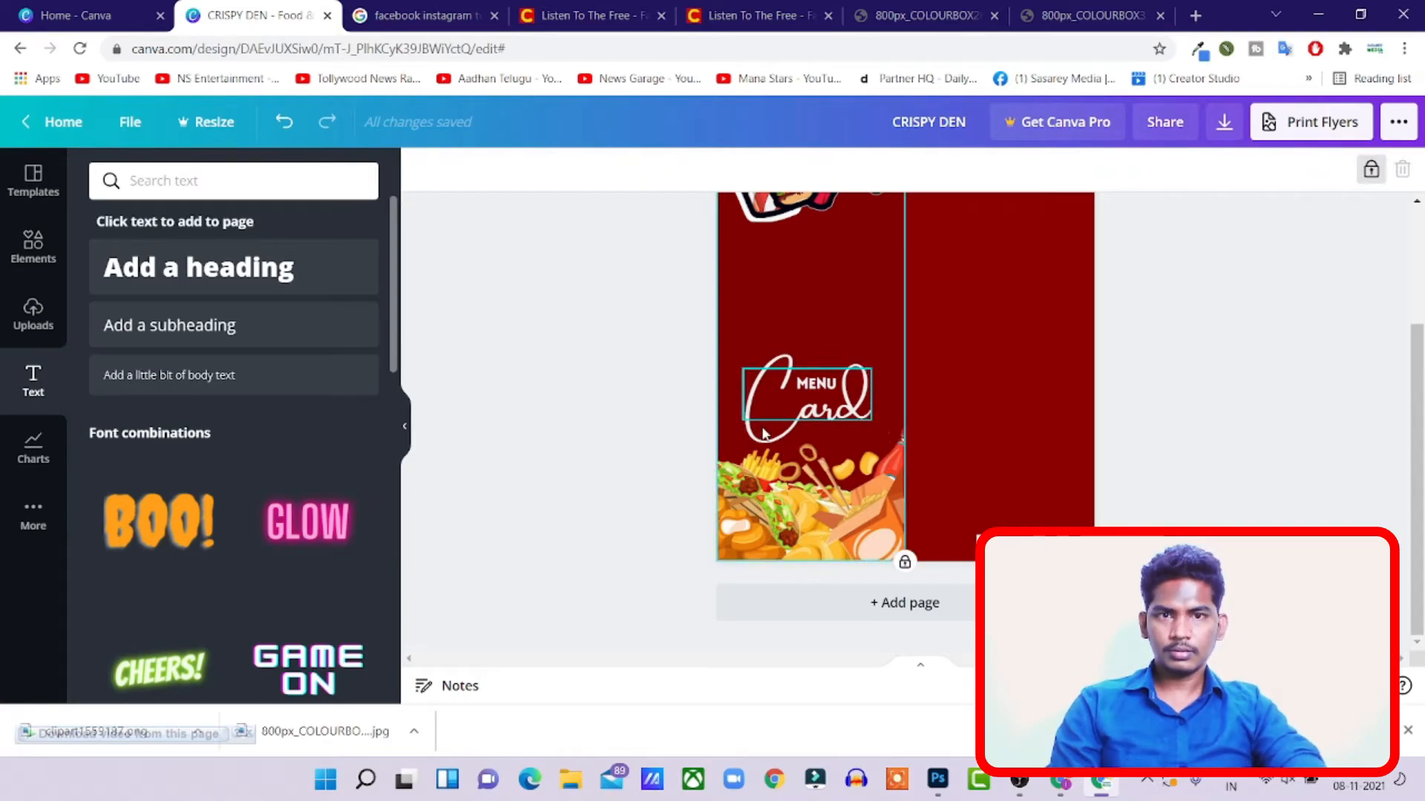
{"action": "left_click", "coordinate": [762, 430]}
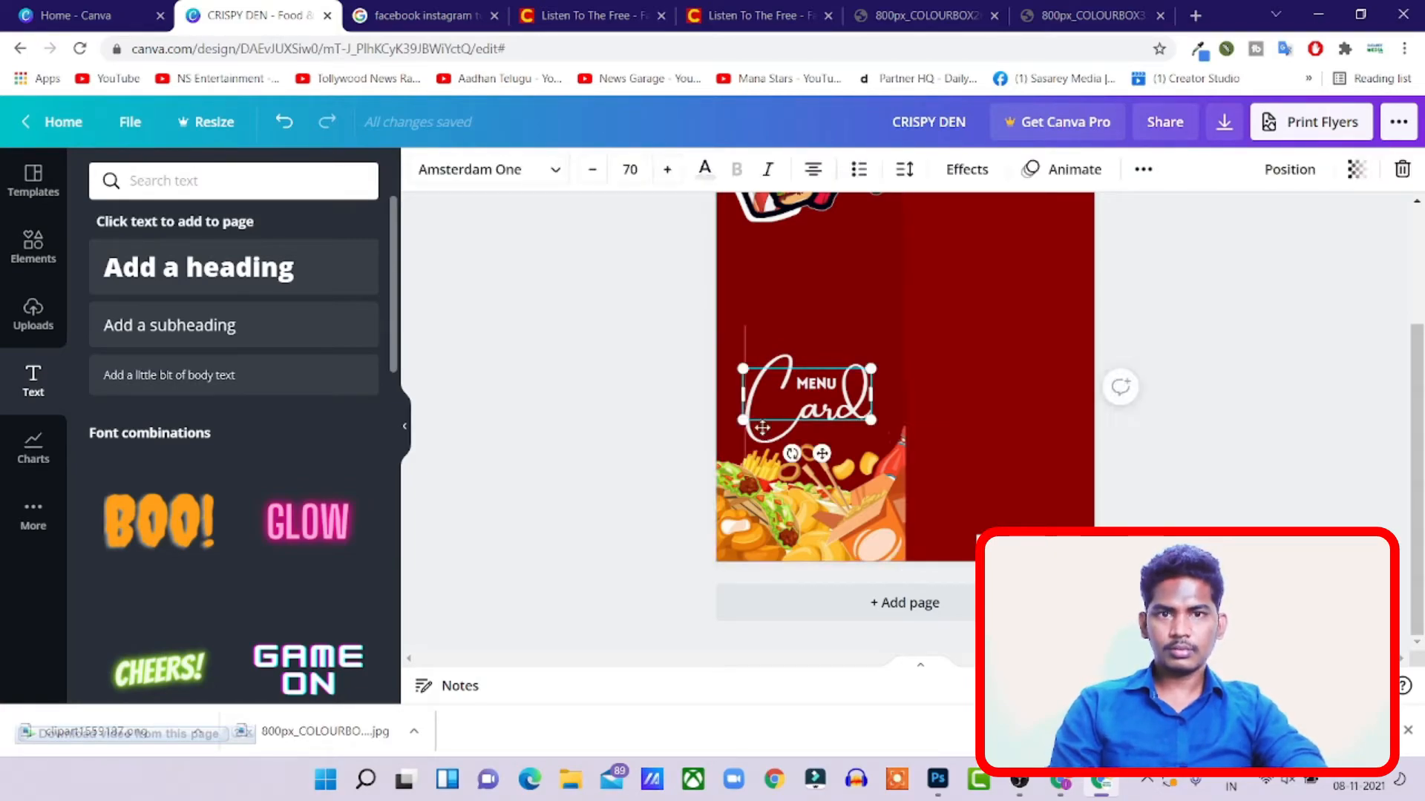
{"action": "left_click", "coordinate": [593, 170]}
{"action": "left_click", "coordinate": [666, 170]}
{"action": "left_click", "coordinate": [666, 170]}
{"action": "left_click", "coordinate": [667, 171]}
{"action": "left_click", "coordinate": [666, 171]}
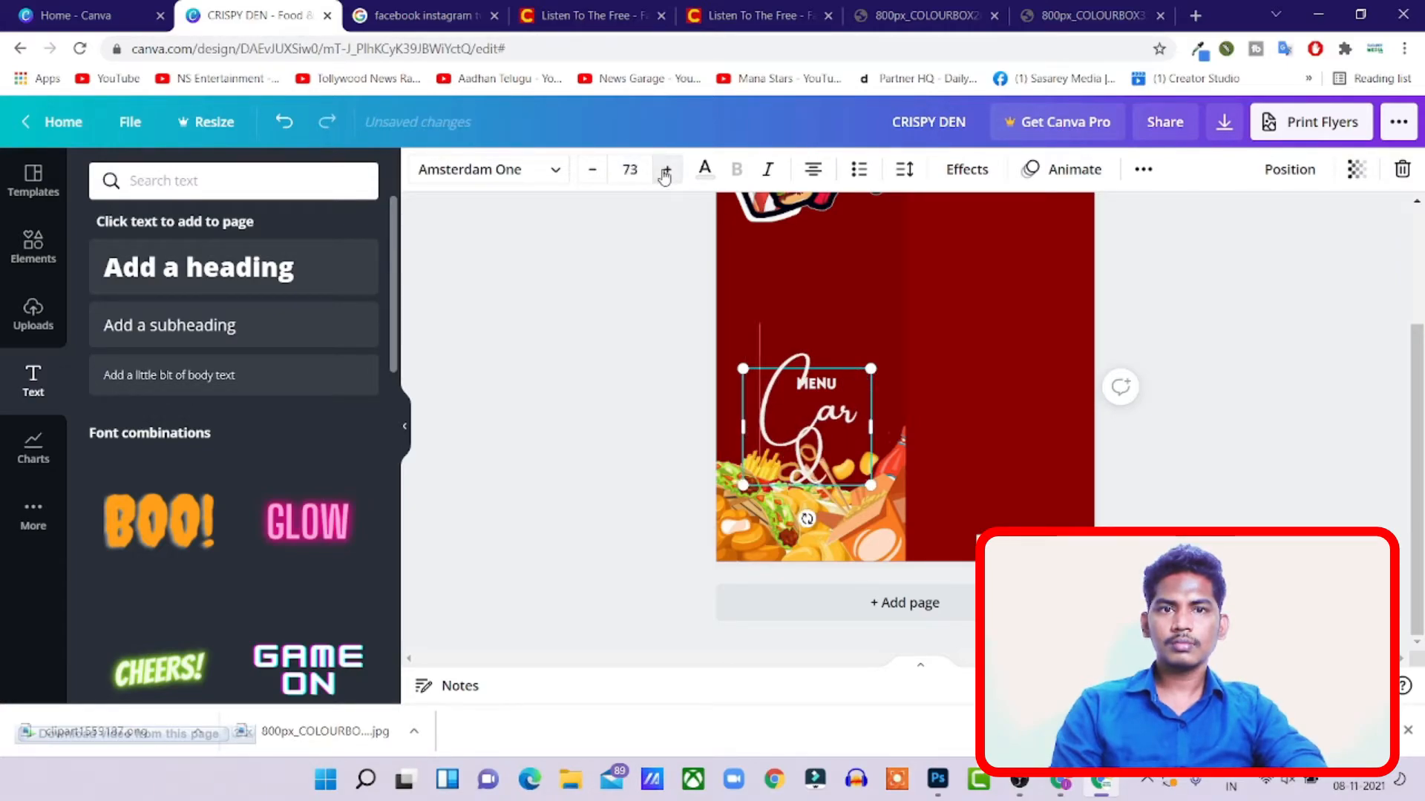
{"action": "left_click", "coordinate": [599, 176]}
{"action": "left_click", "coordinate": [599, 176]}
{"action": "left_click", "coordinate": [599, 175]}
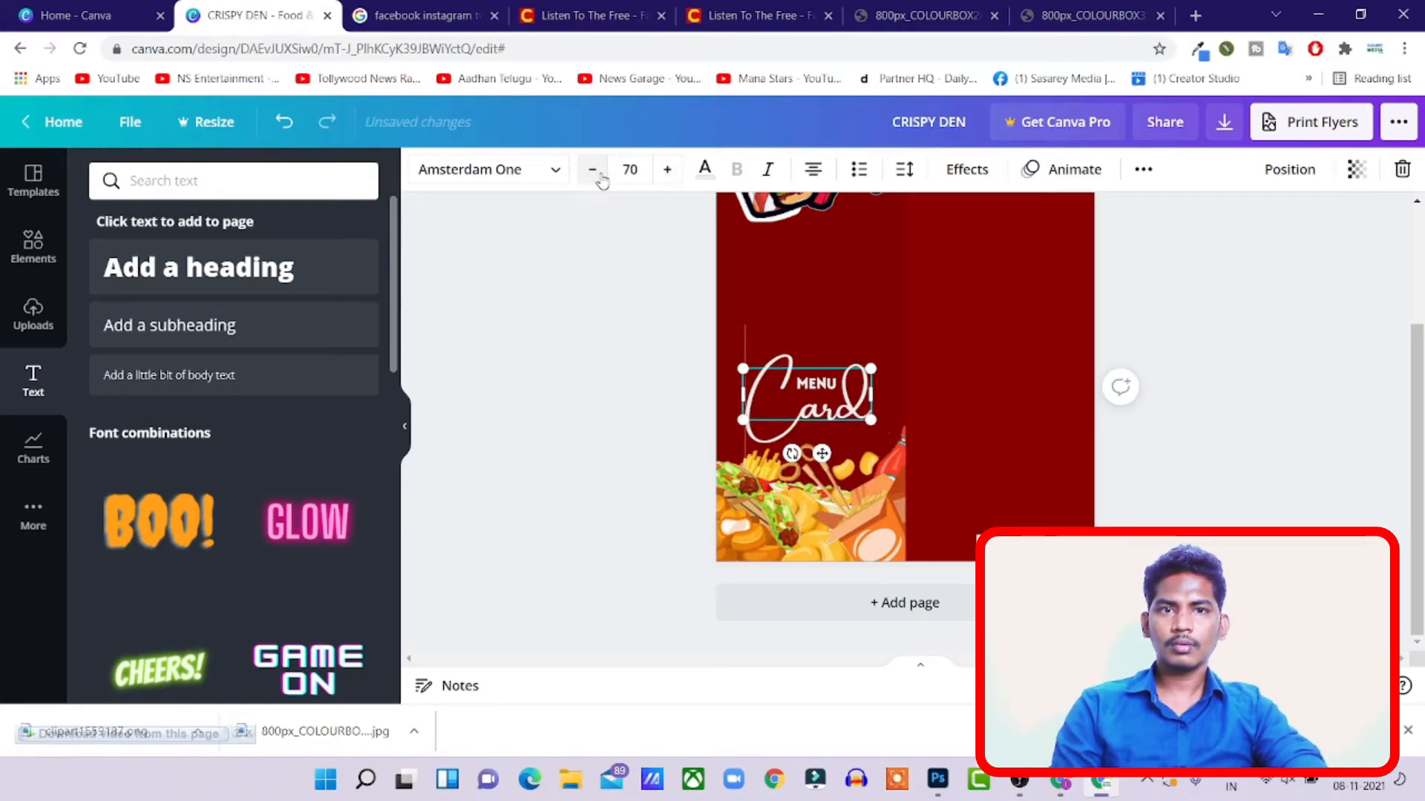
- Move the Card lettering up away from MENU to just below the logo
{"action": "left_click", "coordinate": [1223, 271]}
{"action": "left_click_drag", "start_coordinate": [847, 386], "coordinate": [857, 276]}
{"action": "right_click", "coordinate": [839, 286]}
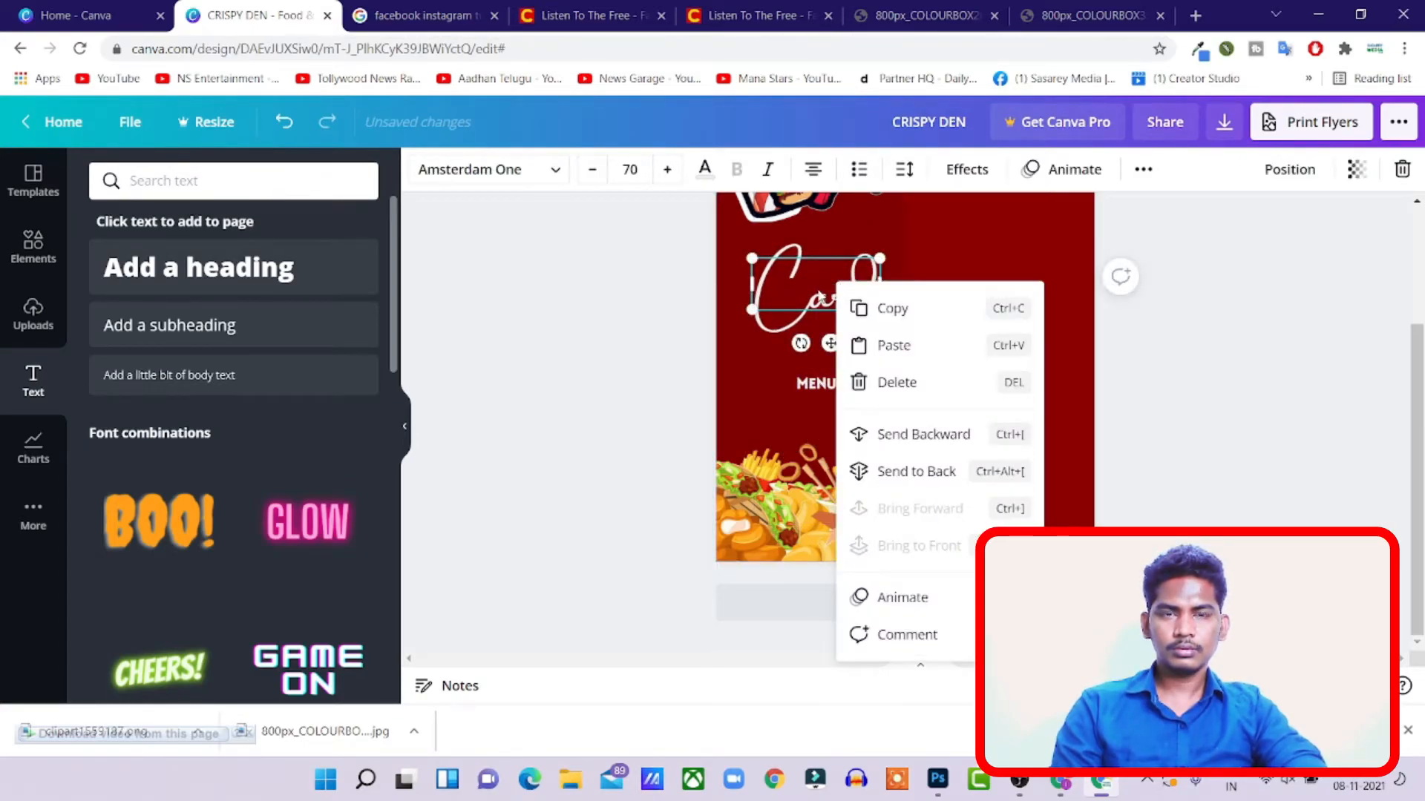
{"action": "left_click", "coordinate": [820, 298]}
{"action": "double_click", "coordinate": [811, 296]}
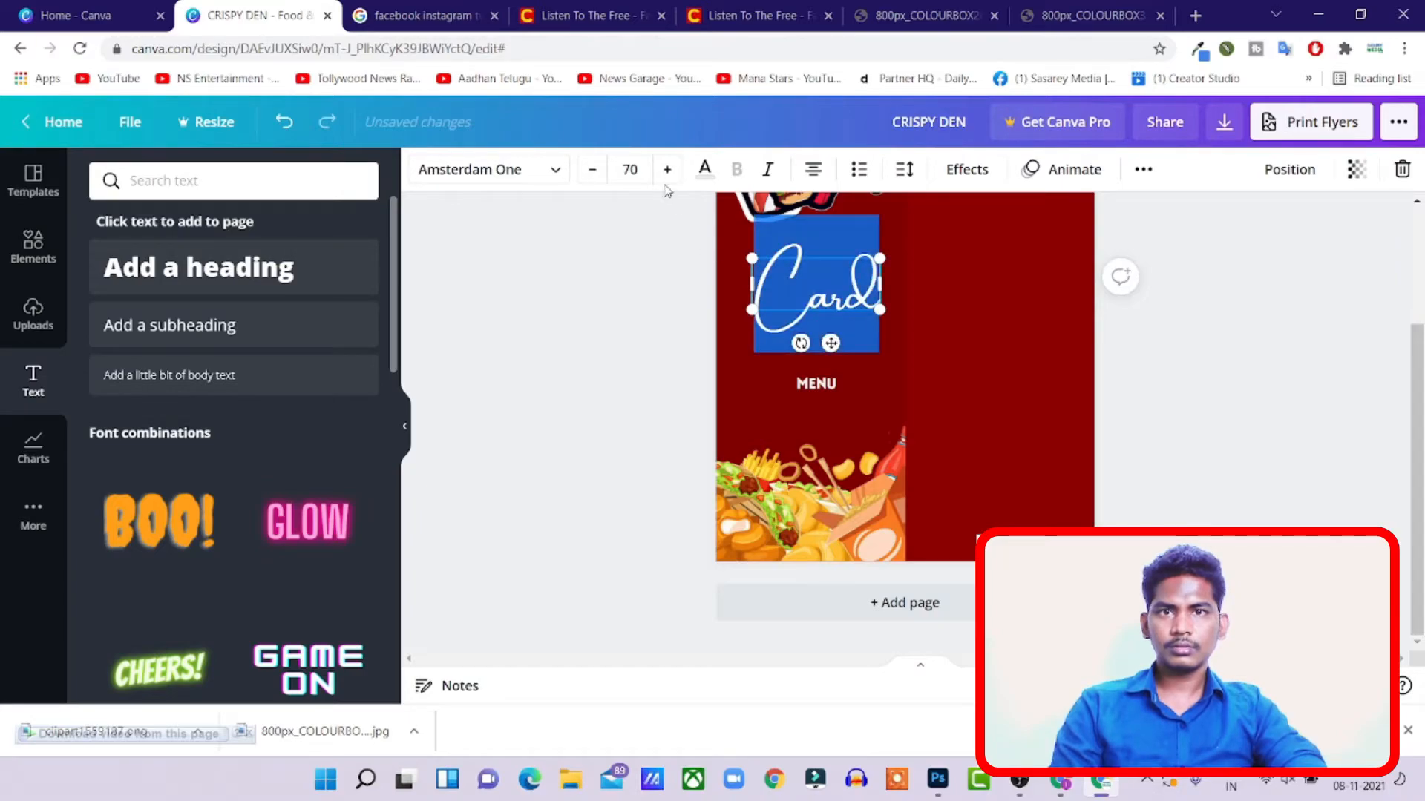
{"action": "left_click", "coordinate": [176, 523]}
{"action": "key", "text": "ctrl+z"}
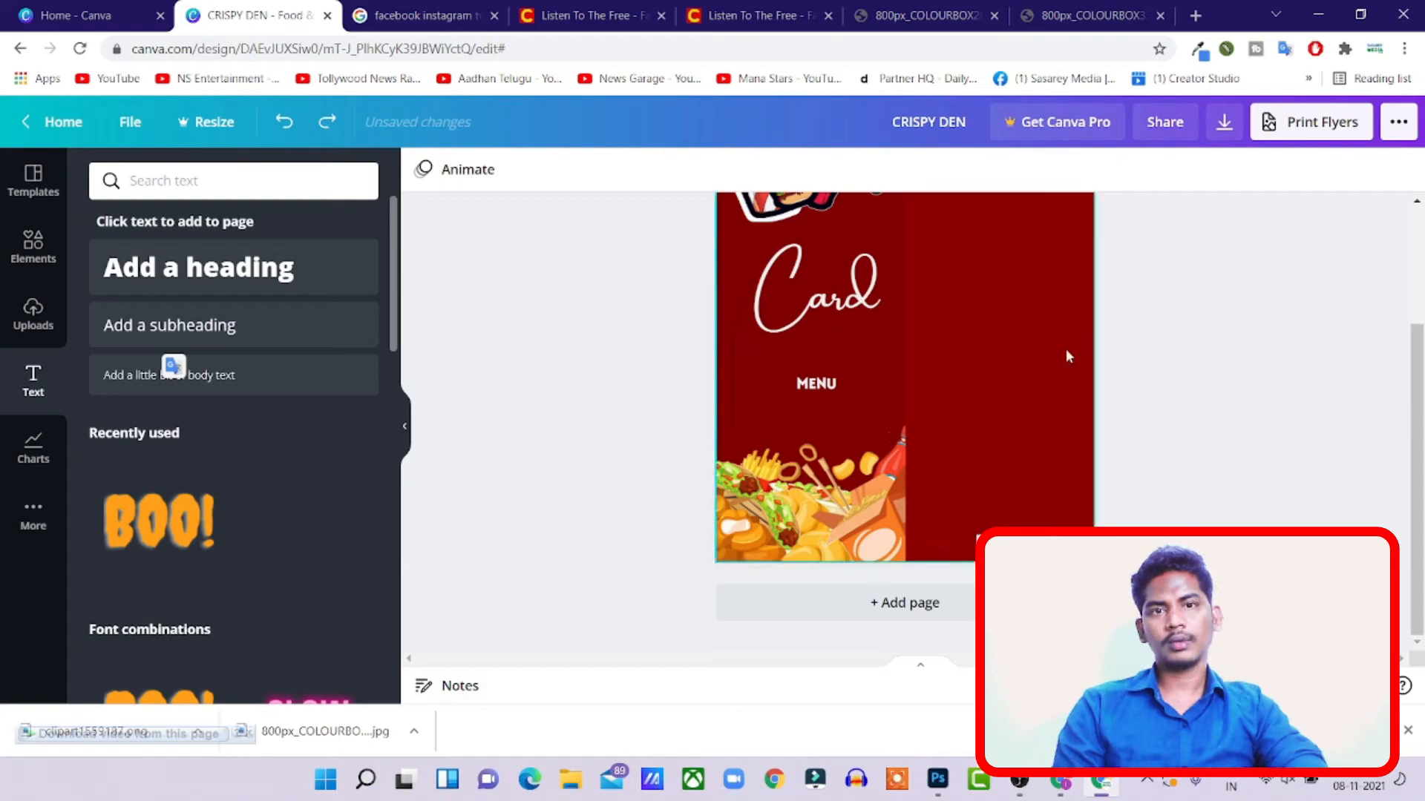
- Recolour the MENU text with the yellow taken from the logo's photo colours
{"action": "left_click", "coordinate": [816, 385]}
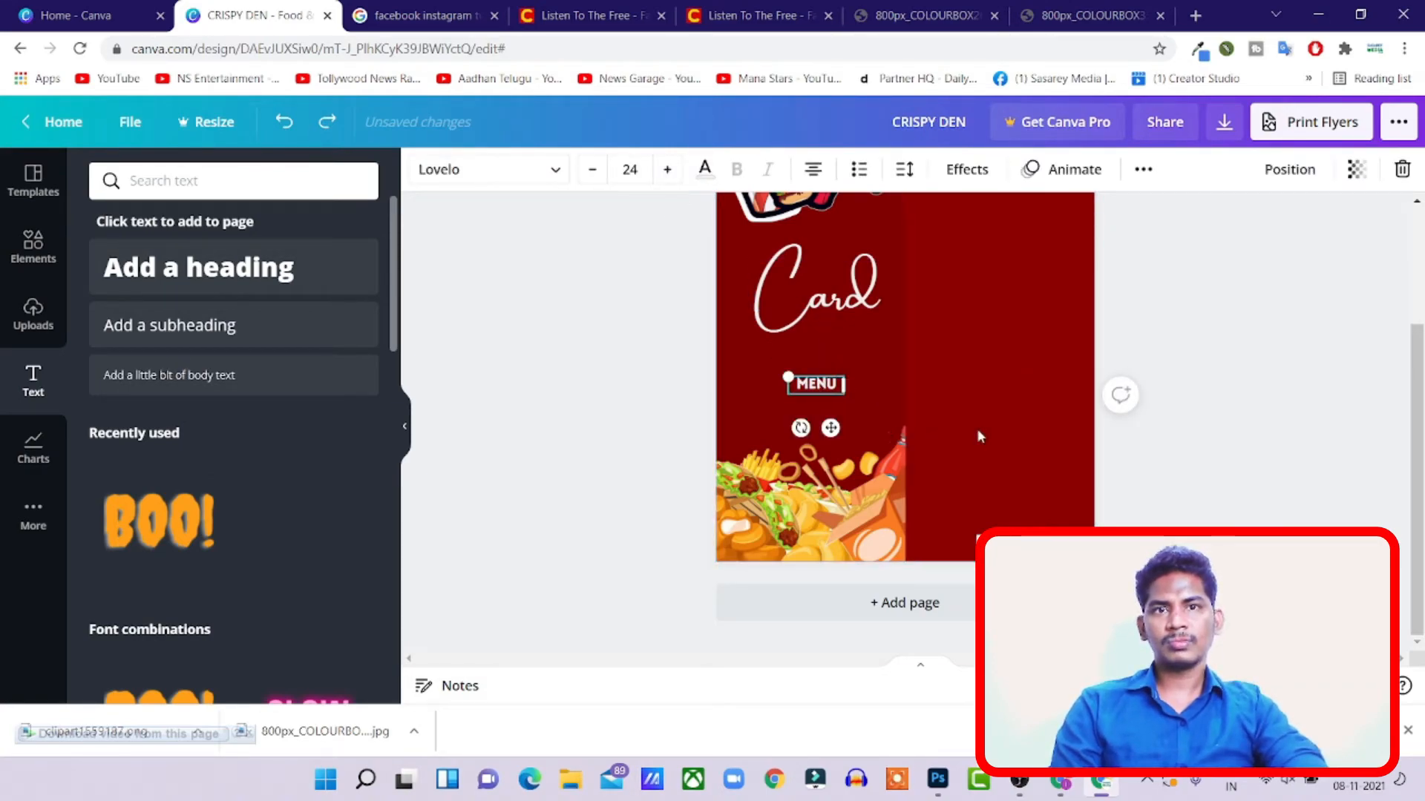
{"action": "left_click", "coordinate": [1120, 395]}
{"action": "double_click", "coordinate": [820, 384]}
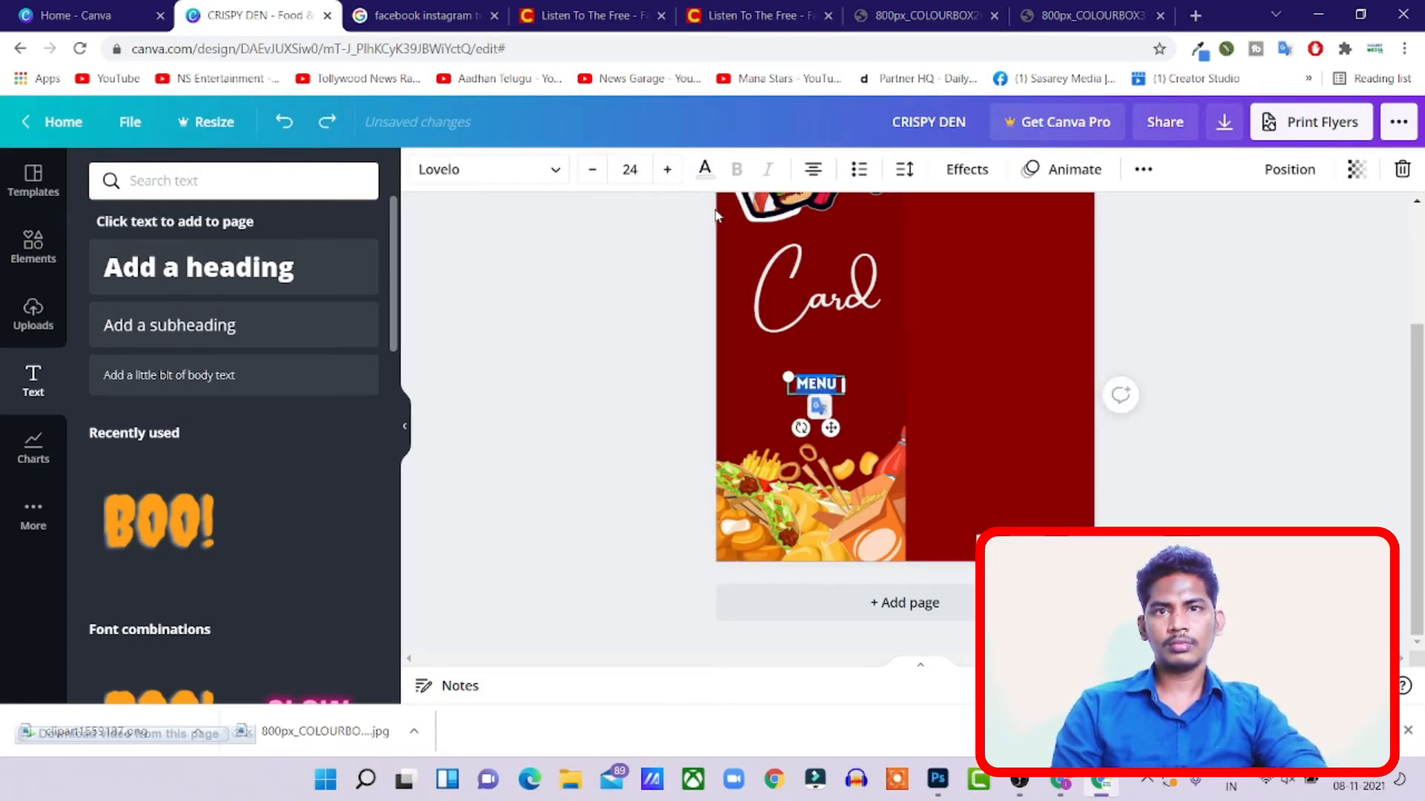
{"action": "left_click", "coordinate": [703, 172]}
{"action": "left_click", "coordinate": [210, 446]}
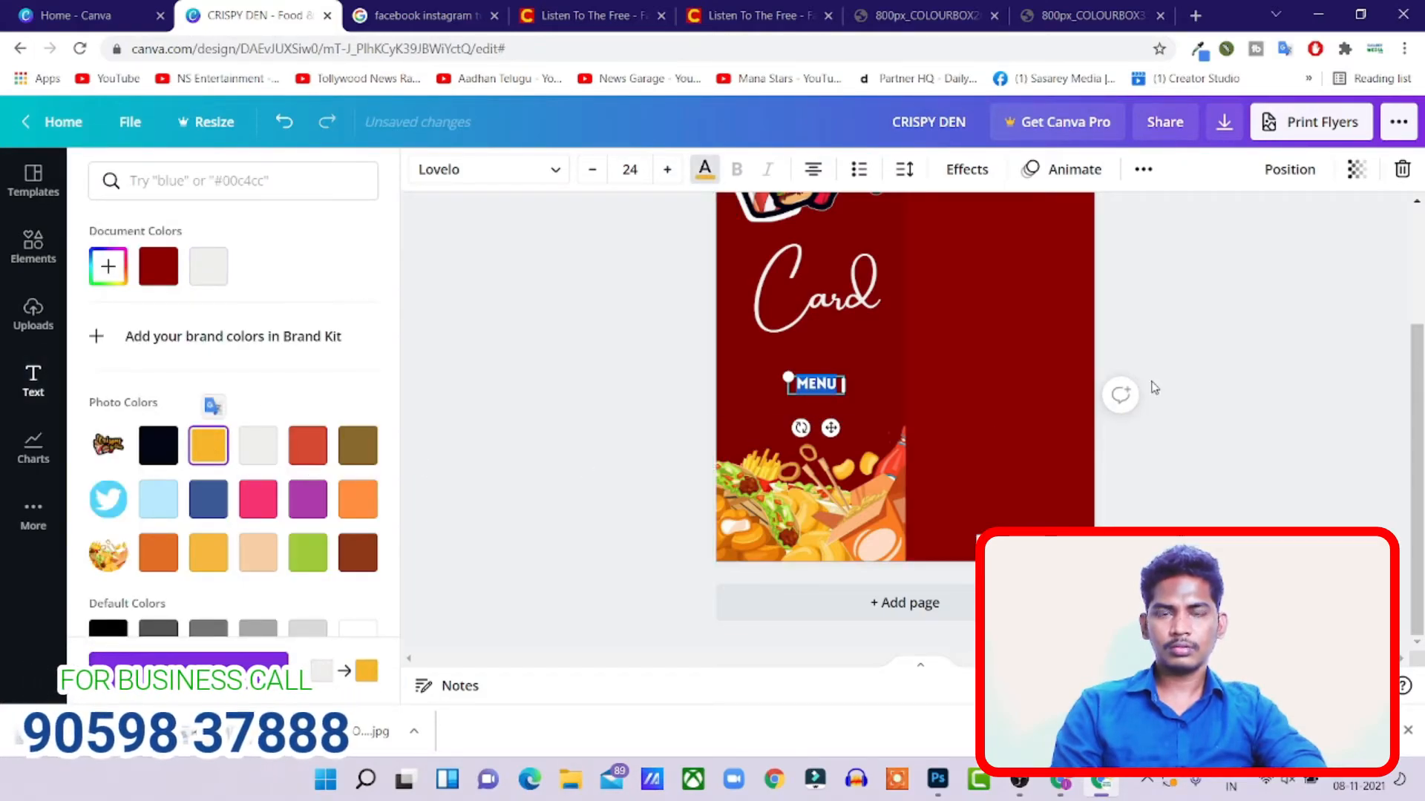
- Recolour the Card lettering with the yellow document colour
{"action": "left_click", "coordinate": [823, 304]}
{"action": "left_click", "coordinate": [816, 384]}
{"action": "left_click", "coordinate": [825, 308]}
{"action": "left_click", "coordinate": [706, 172]}
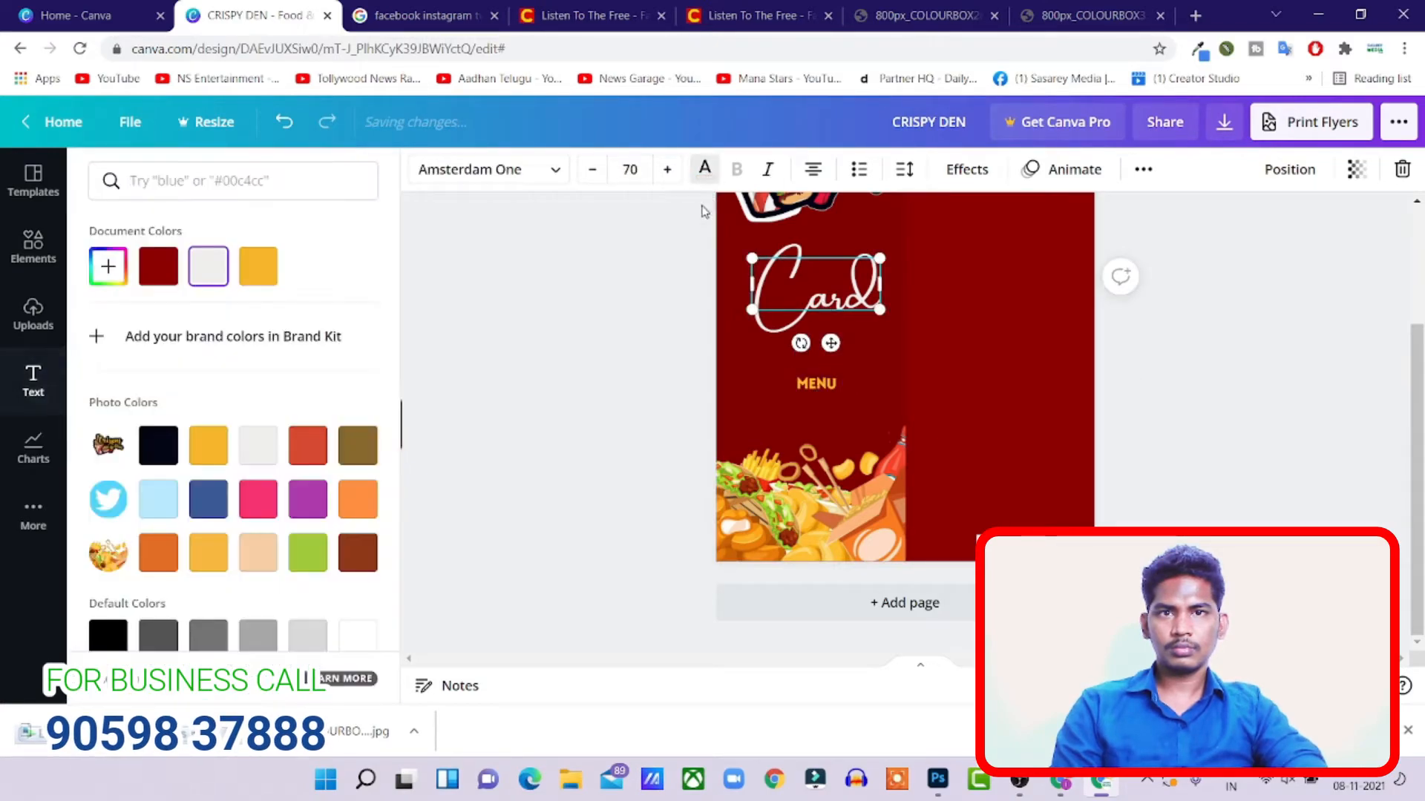
{"action": "left_click", "coordinate": [258, 265]}
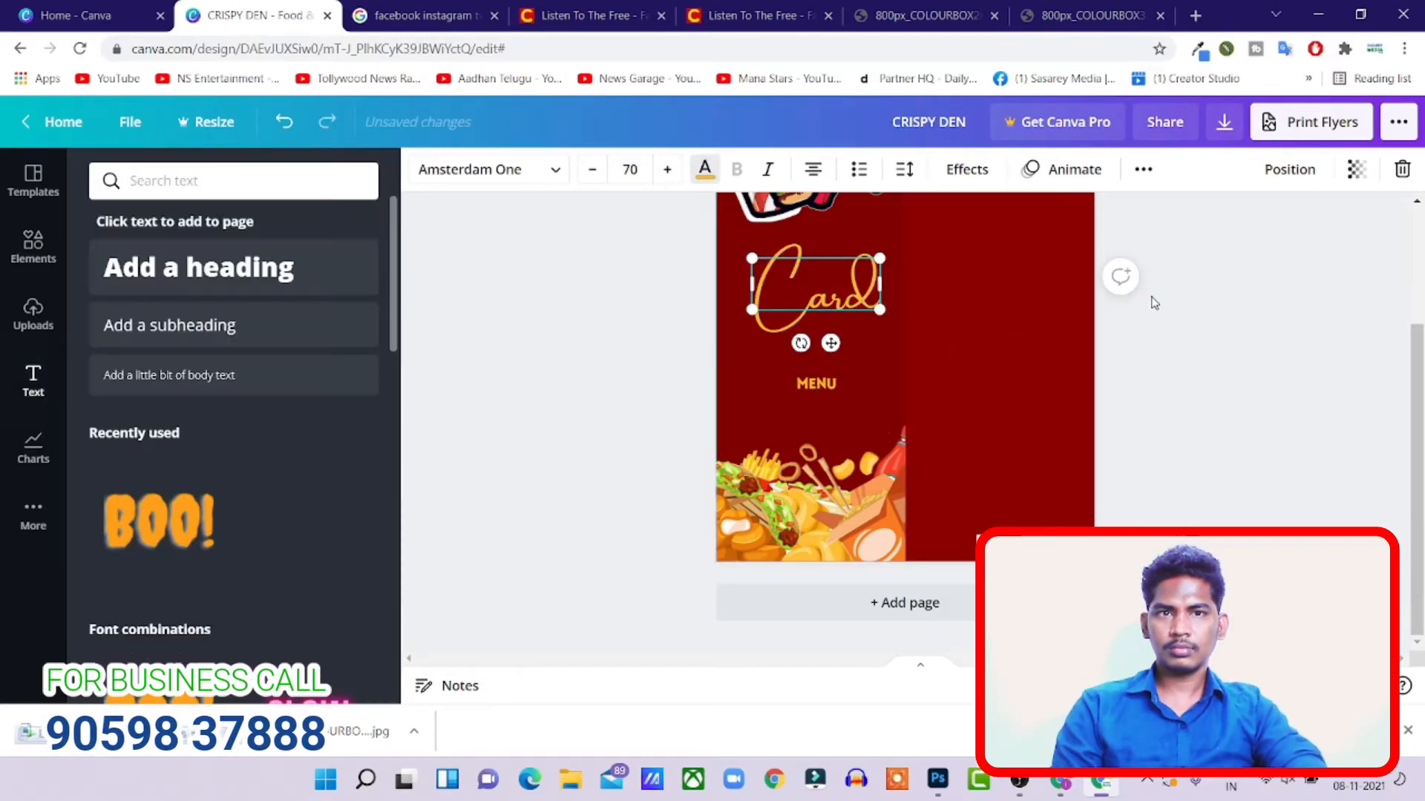
- Set the MENU text colour to the off-white document colour
{"action": "left_click", "coordinate": [808, 386]}
{"action": "left_click", "coordinate": [705, 169]}
{"action": "left_click", "coordinate": [208, 266]}
{"action": "left_click", "coordinate": [846, 336]}
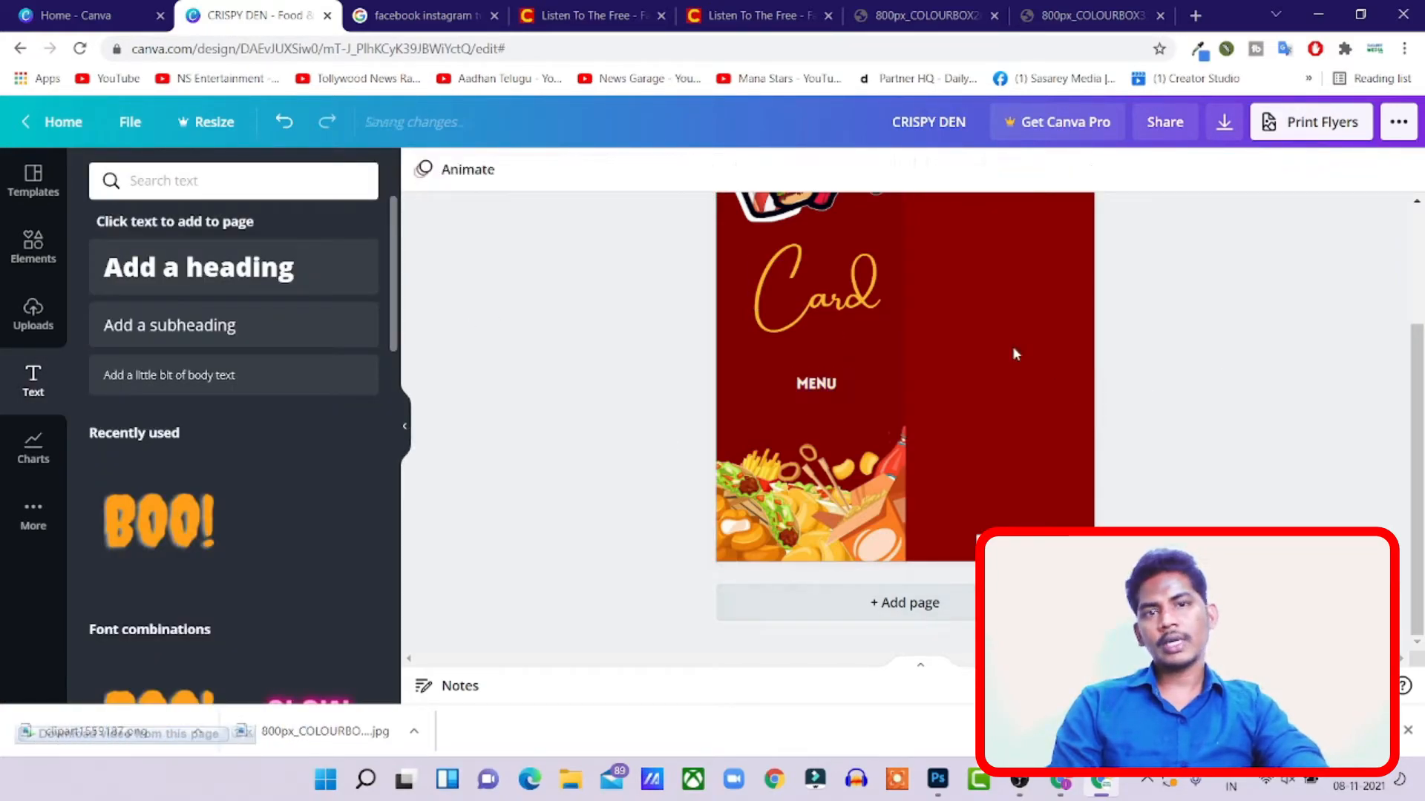
- Move MENU into the gap above the small letters of Card and nudge it slightly left and up
{"action": "left_click", "coordinate": [822, 389]}
{"action": "left_click_drag", "start_coordinate": [830, 428], "coordinate": [842, 329]}
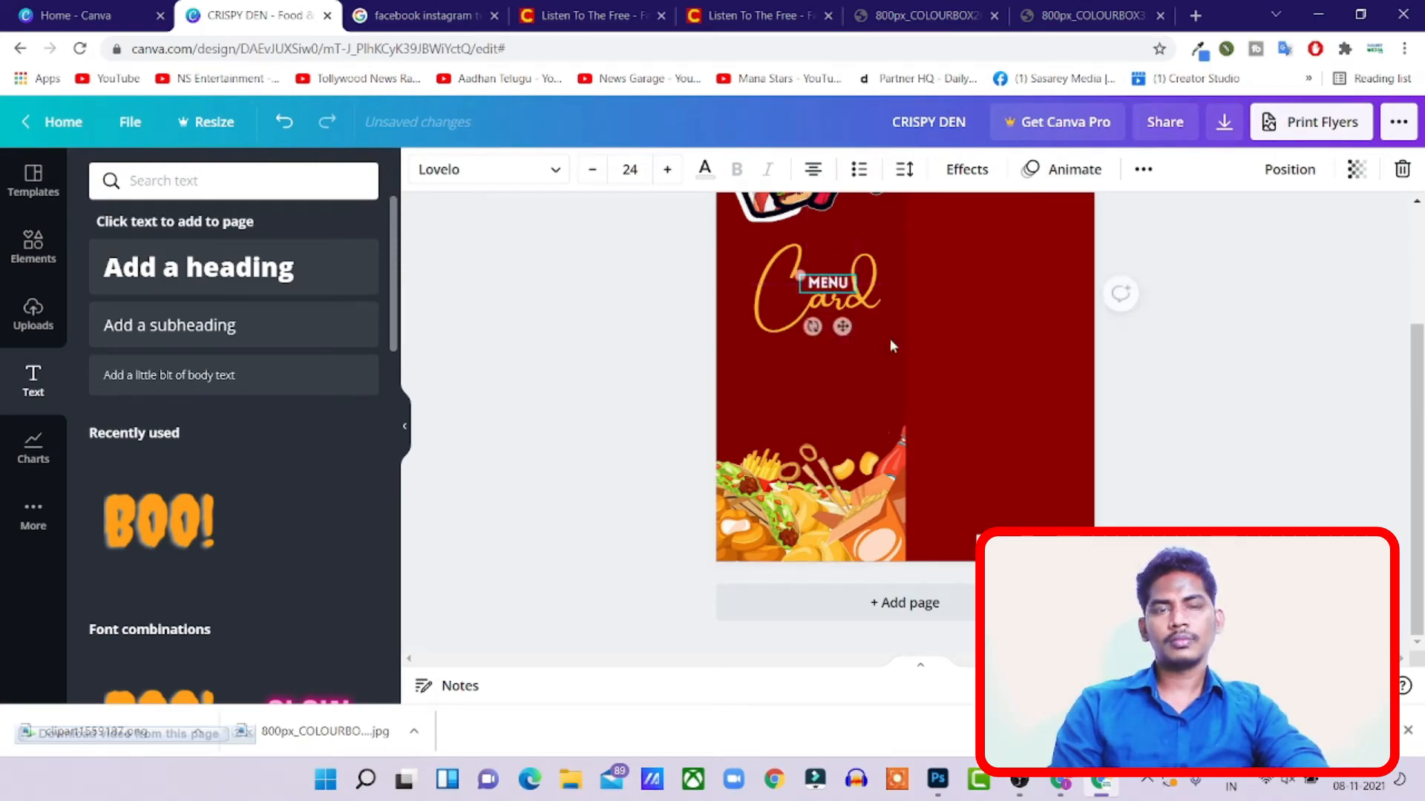
{"action": "key", "text": "Left"}
{"action": "key", "text": "Left"}
{"action": "key", "text": "Left"}
{"action": "key", "text": "Up"}
{"action": "key", "text": "Up"}
{"action": "key", "text": "Up"}
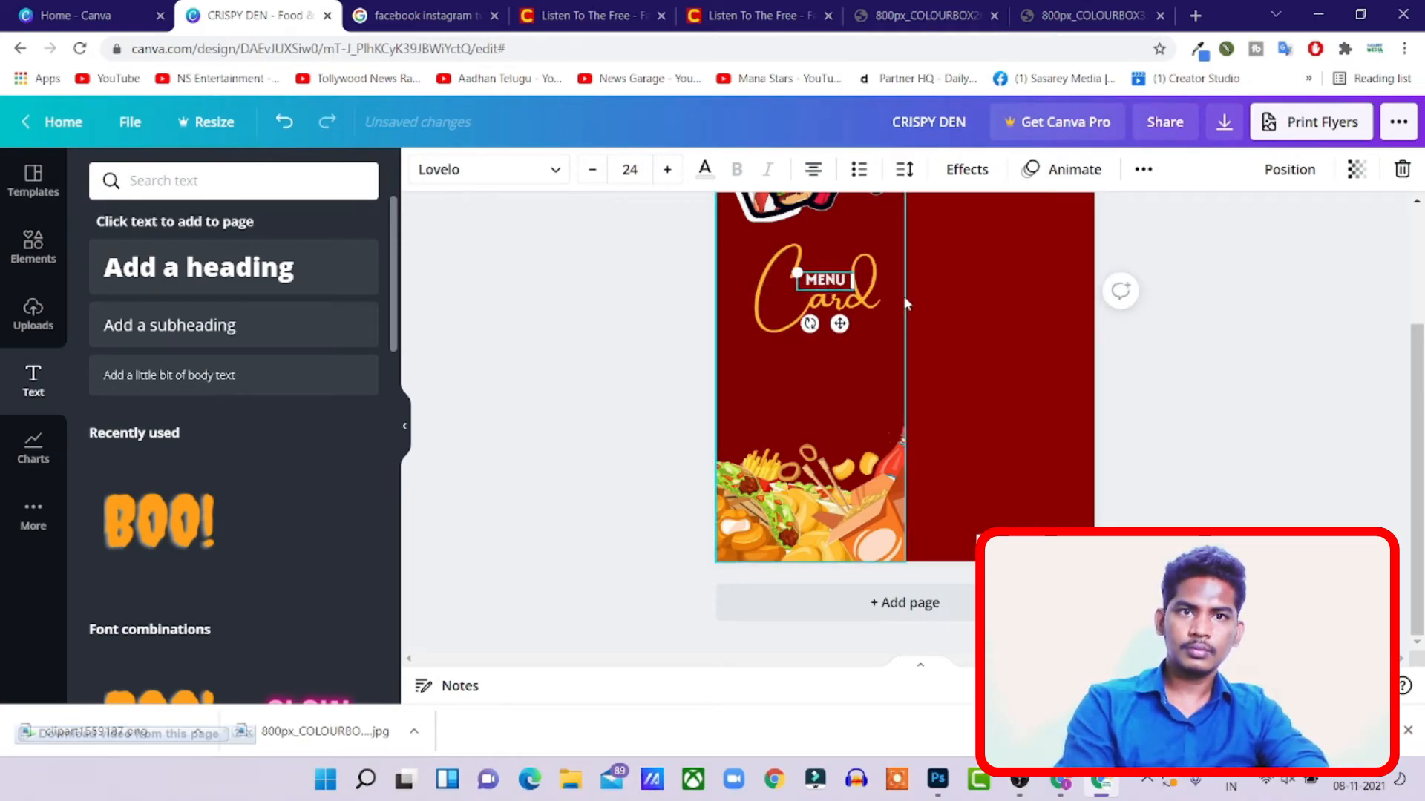
- Move the white MENU and yellow Card texts together down to just above the food picture
{"action": "left_click", "coordinate": [1133, 331]}
{"action": "scroll", "coordinate": [1046, 444], "scroll_direction": "up", "scroll_amount": 2}
{"action": "left_click_drag", "start_coordinate": [740, 363], "coordinate": [823, 546]}
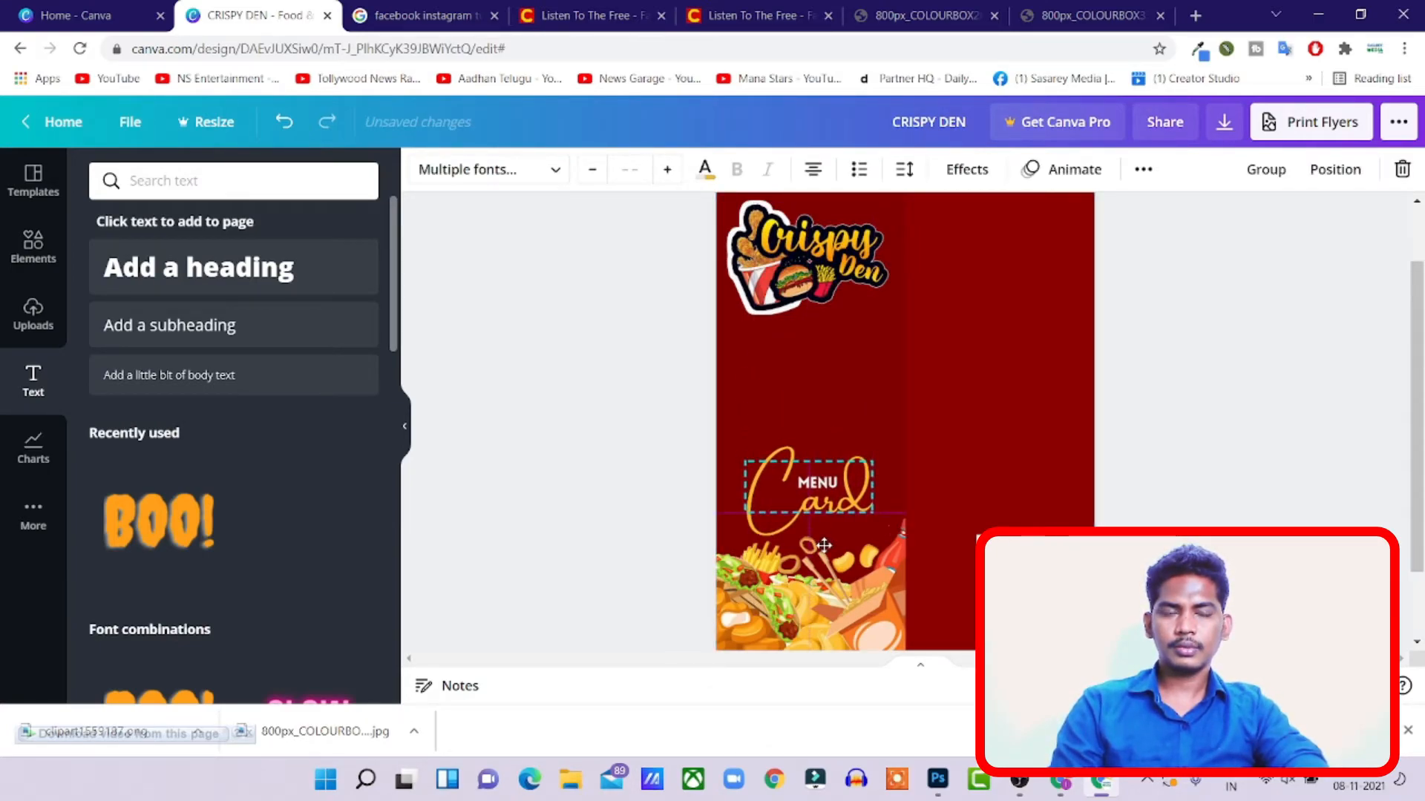
{"action": "left_click", "coordinate": [1138, 483]}
{"action": "scroll", "coordinate": [1140, 482], "scroll_direction": "up", "scroll_amount": 1}
{"action": "scroll", "coordinate": [1142, 482], "scroll_direction": "down", "scroll_amount": 3}
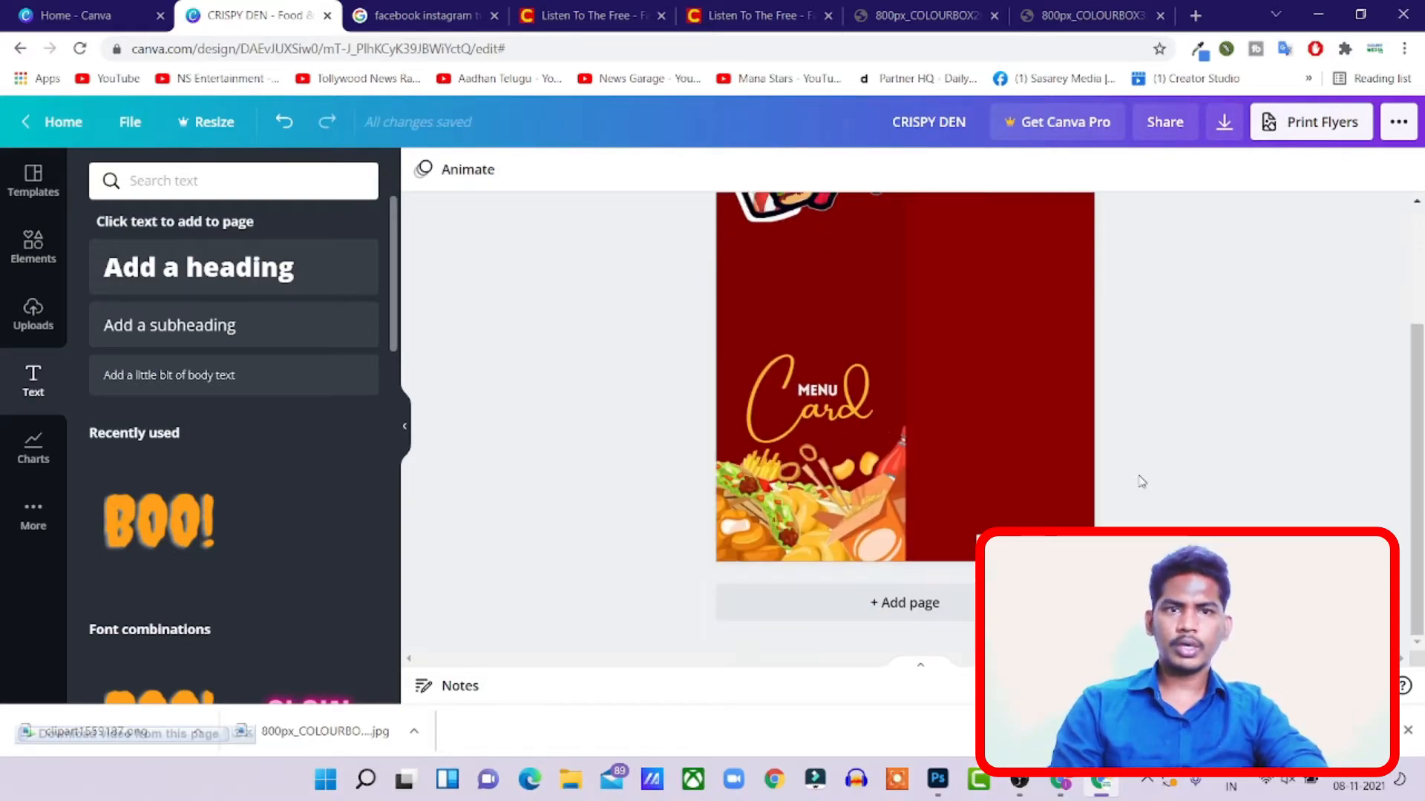
{"action": "scroll", "coordinate": [1122, 501], "scroll_direction": "up", "scroll_amount": 2}
{"action": "scroll", "coordinate": [898, 404], "scroll_direction": "down", "scroll_amount": 1}
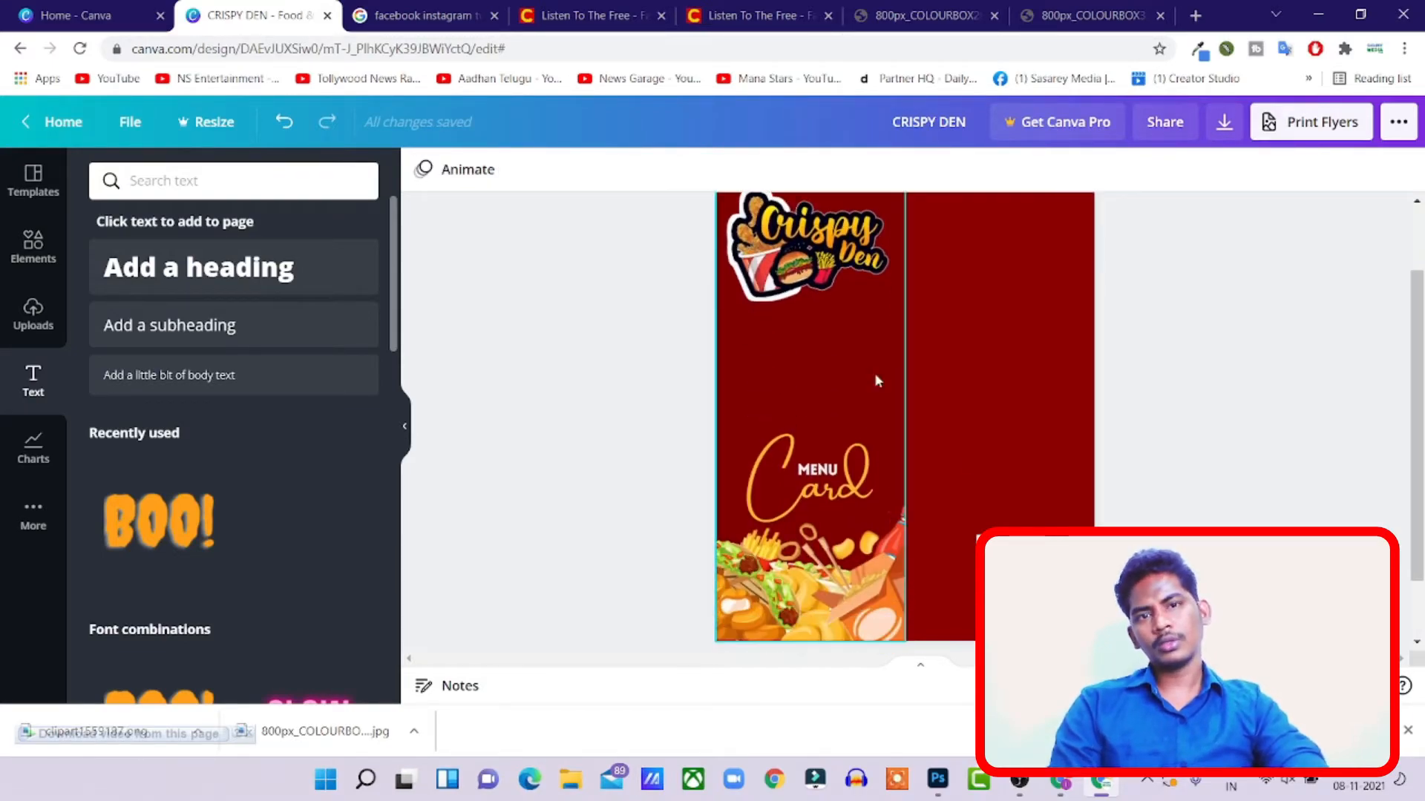
{"action": "scroll", "coordinate": [983, 376], "scroll_direction": "up", "scroll_amount": 2}
{"action": "scroll", "coordinate": [999, 435], "scroll_direction": "down", "scroll_amount": 2}
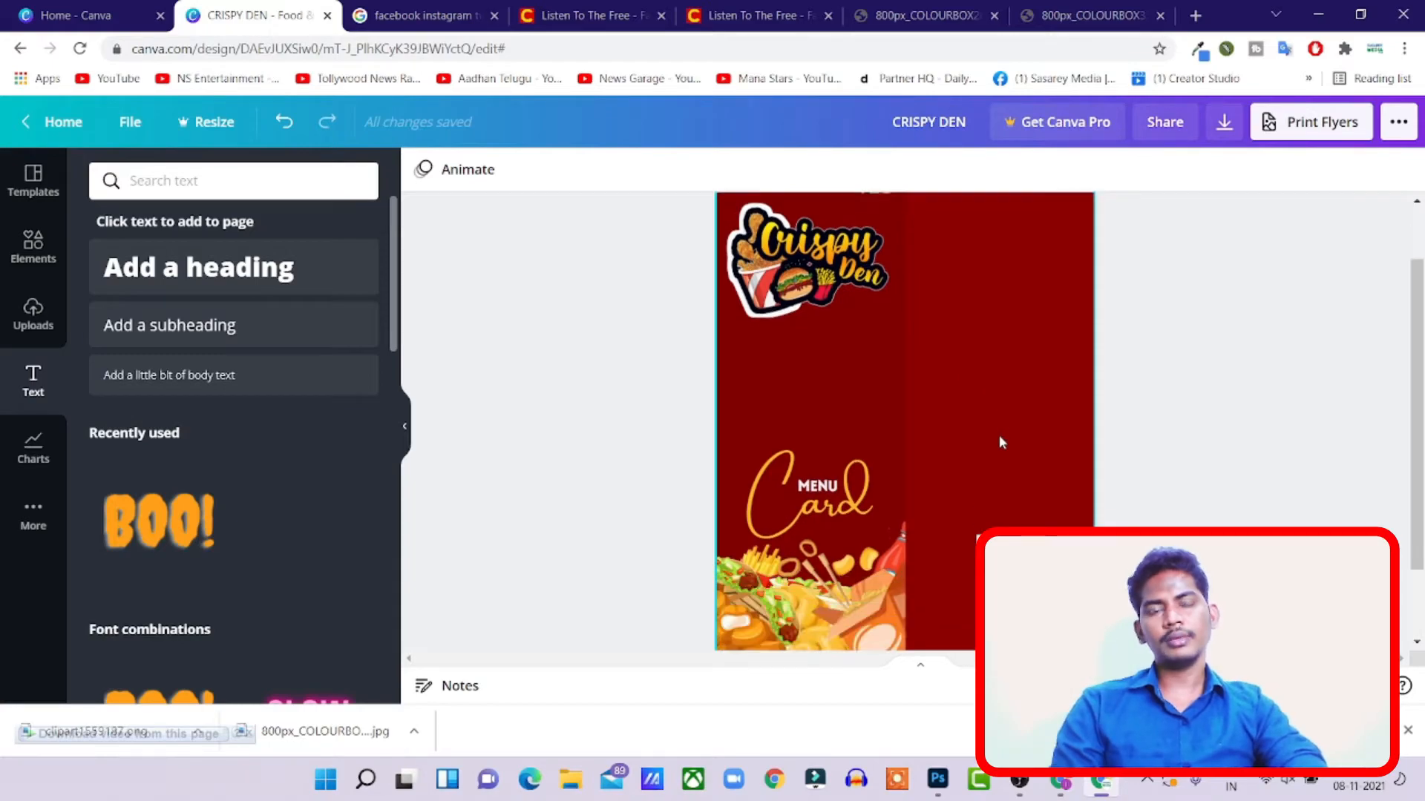
{"action": "left_click", "coordinate": [765, 445]}
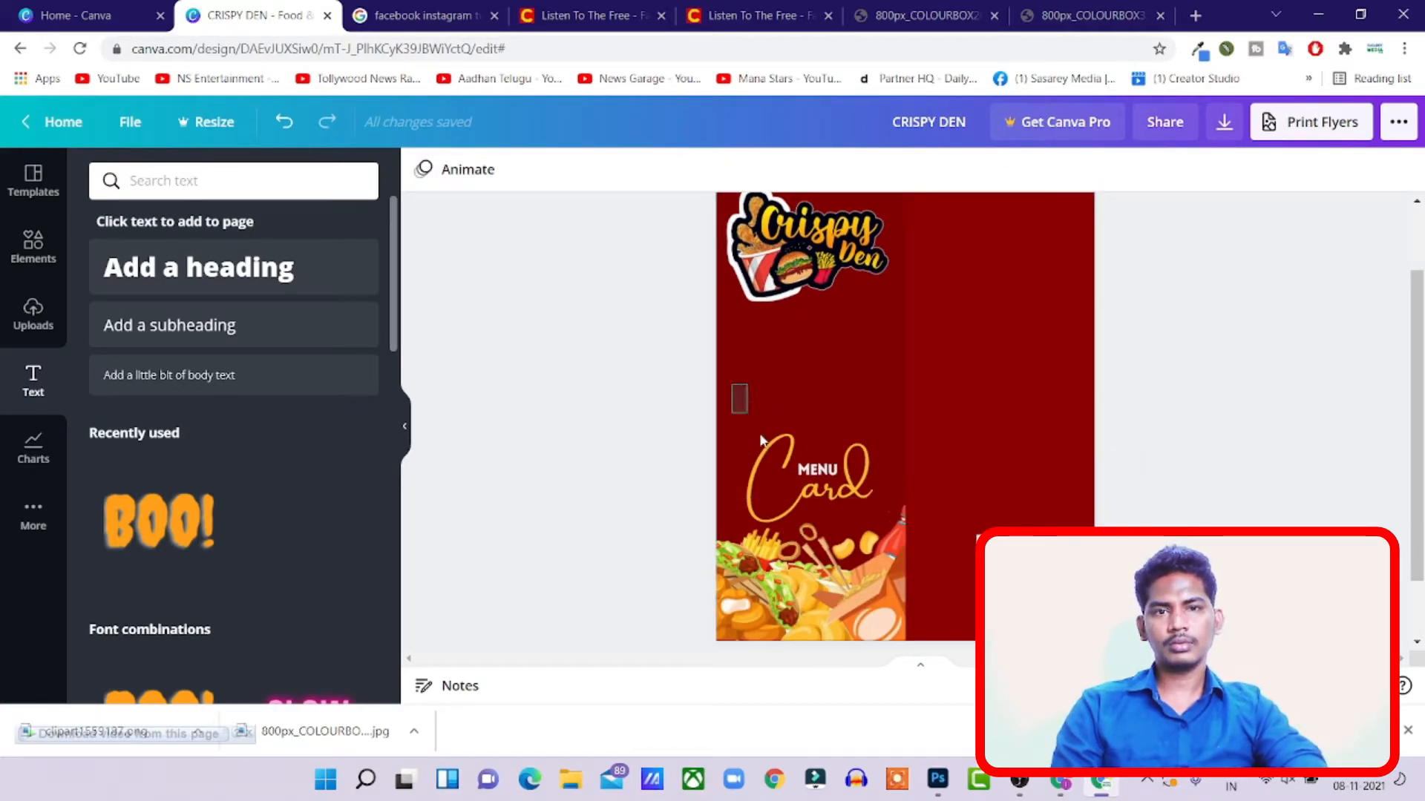
- Move the MENU and Card texts together slightly higher above the food picture
{"action": "left_click_drag", "start_coordinate": [745, 408], "coordinate": [841, 495]}
{"action": "left_click_drag", "start_coordinate": [823, 530], "coordinate": [823, 509]}
{"action": "left_click", "coordinate": [1192, 445]}
- Examine the flyer's layout and the empty area below the logo, and view the 100% Fresh food artwork in Photoshop
{"action": "scroll", "coordinate": [1194, 445], "scroll_direction": "up", "scroll_amount": 1}
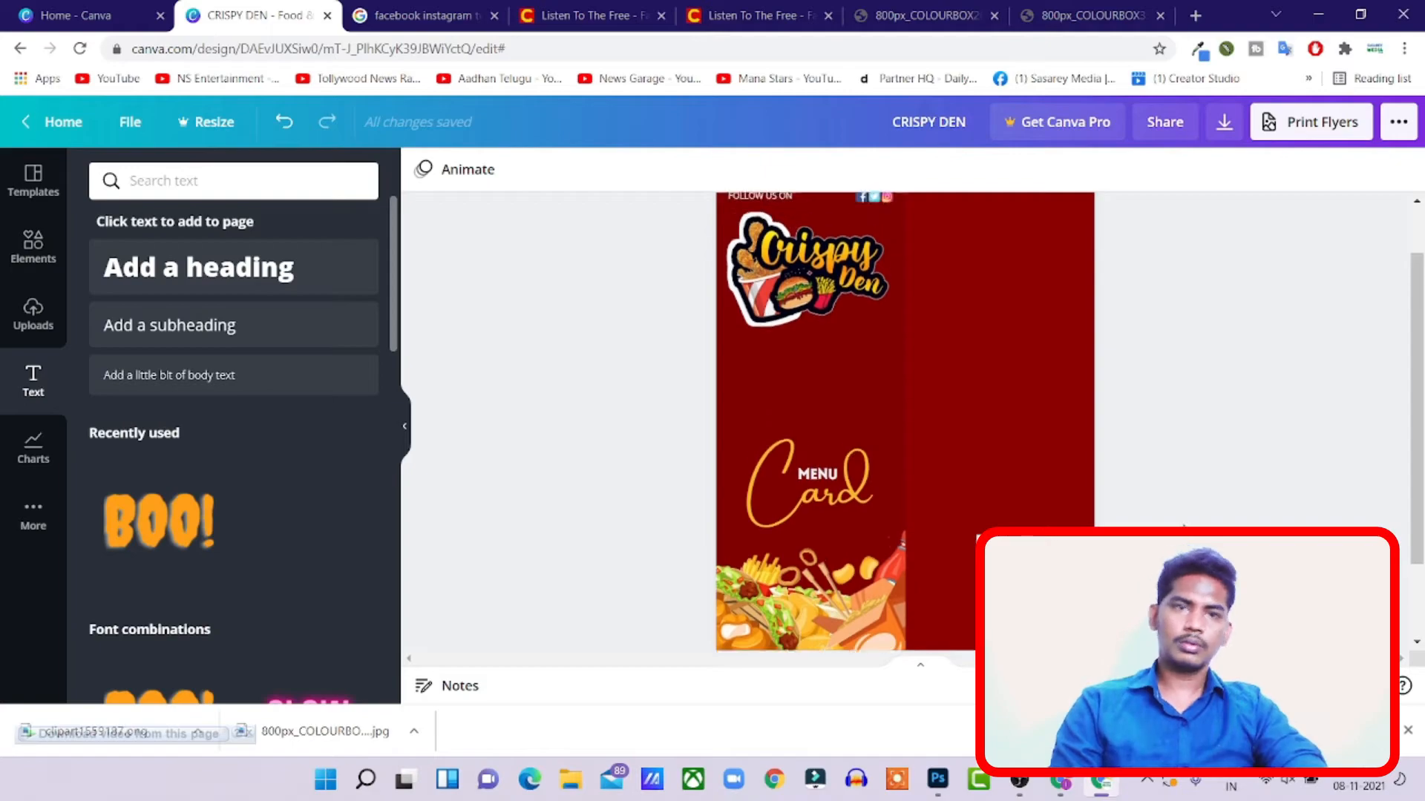
{"action": "scroll", "coordinate": [1183, 523], "scroll_direction": "up", "scroll_amount": 1}
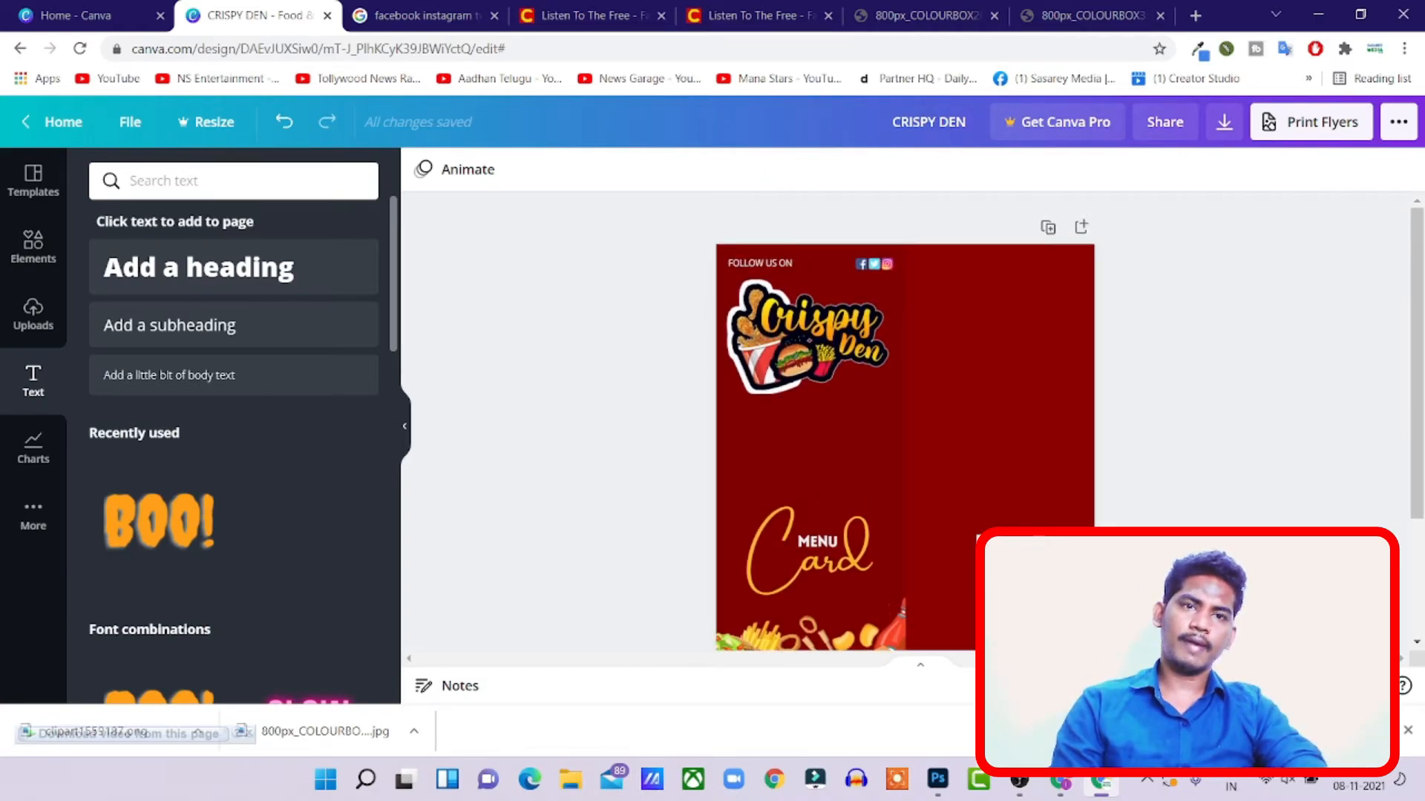
{"action": "scroll", "coordinate": [905, 415], "scroll_direction": "down", "scroll_amount": 2}
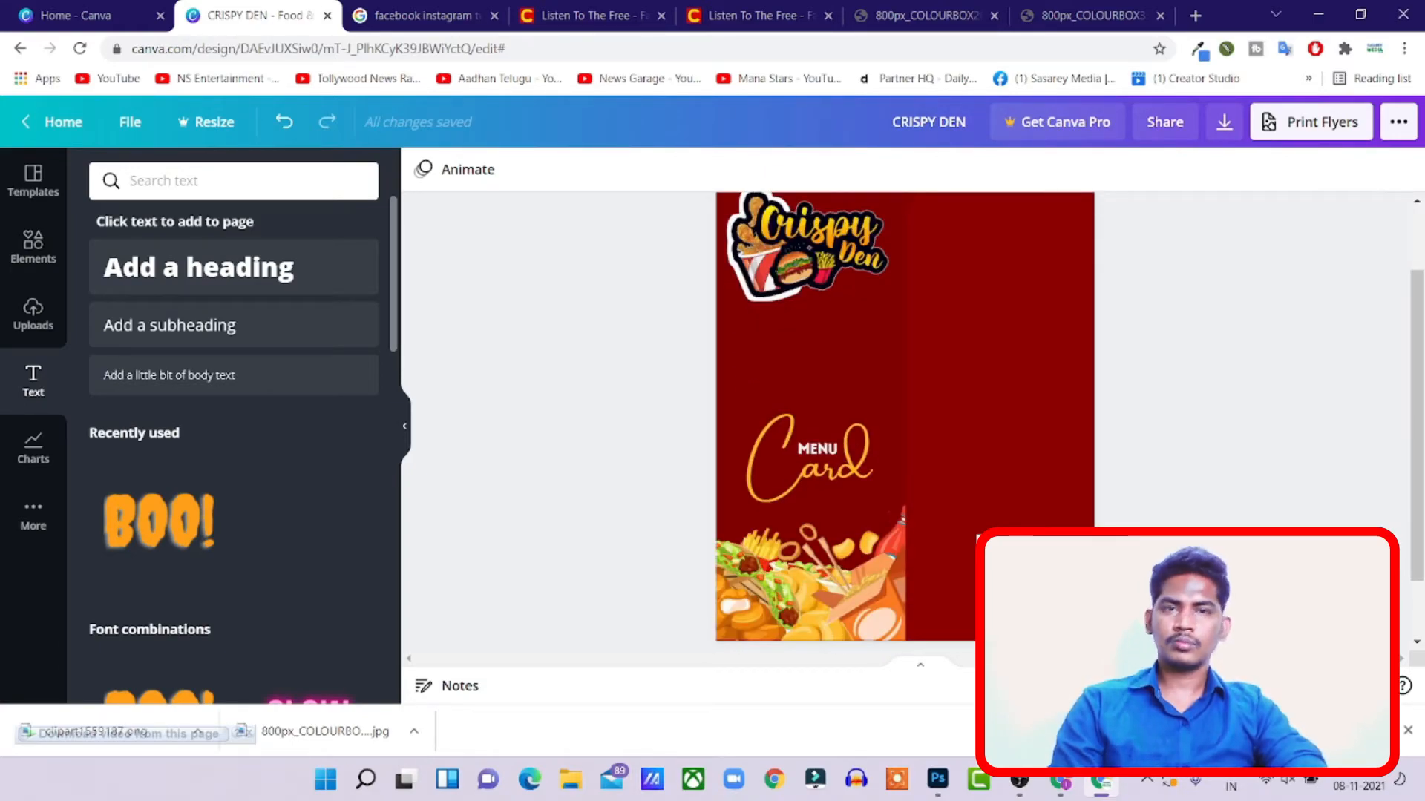
{"action": "scroll", "coordinate": [905, 431], "scroll_direction": "down", "scroll_amount": 1}
{"action": "scroll", "coordinate": [904, 431], "scroll_direction": "up", "scroll_amount": 3}
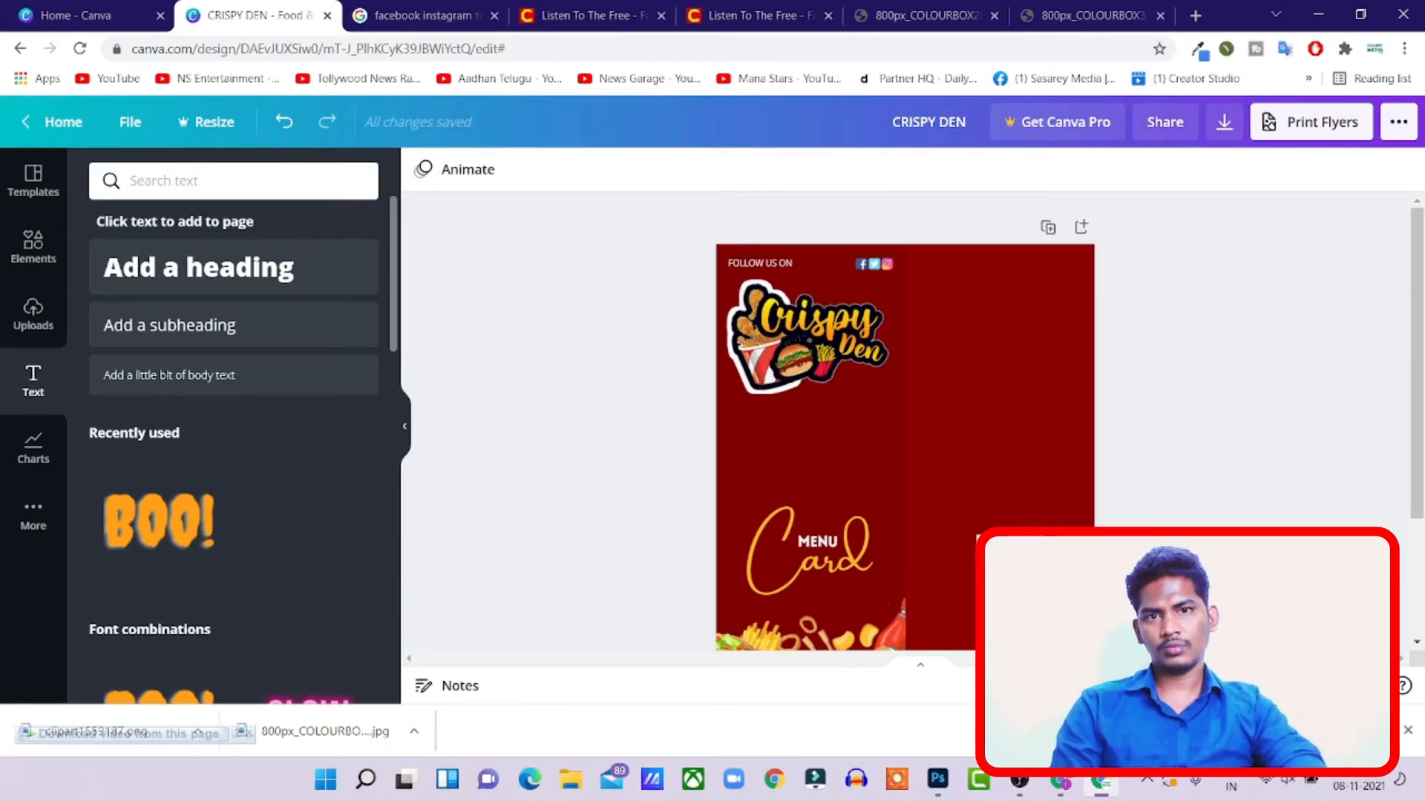
{"action": "scroll", "coordinate": [904, 415], "scroll_direction": "down", "scroll_amount": 2}
{"action": "scroll", "coordinate": [905, 416], "scroll_direction": "down", "scroll_amount": 2}
{"action": "scroll", "coordinate": [905, 416], "scroll_direction": "up", "scroll_amount": 2}
{"action": "key", "text": "alt+Tab"}
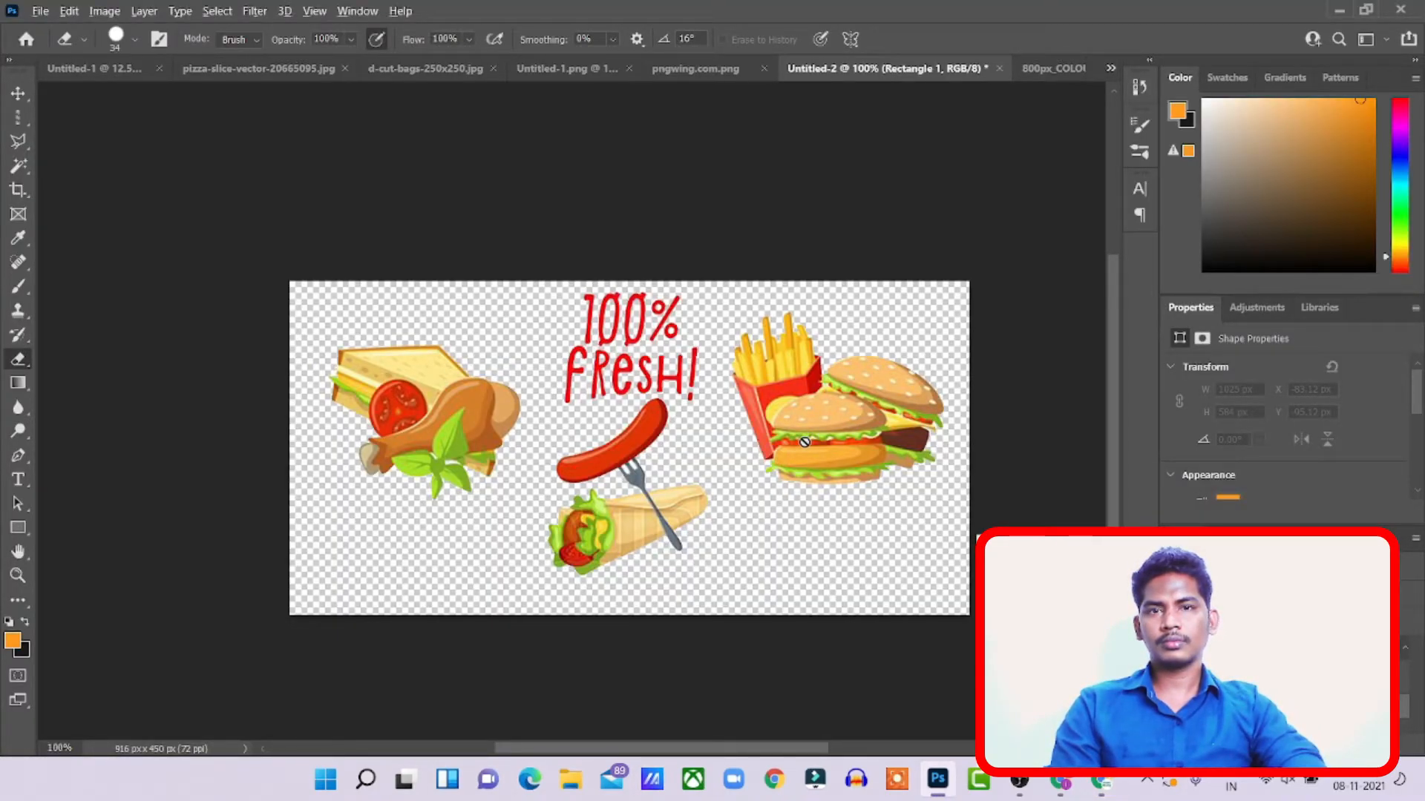
{"action": "key", "text": "alt+Tab"}
{"action": "key", "text": "alt+Tab"}
{"action": "key", "text": "alt+Tab"}
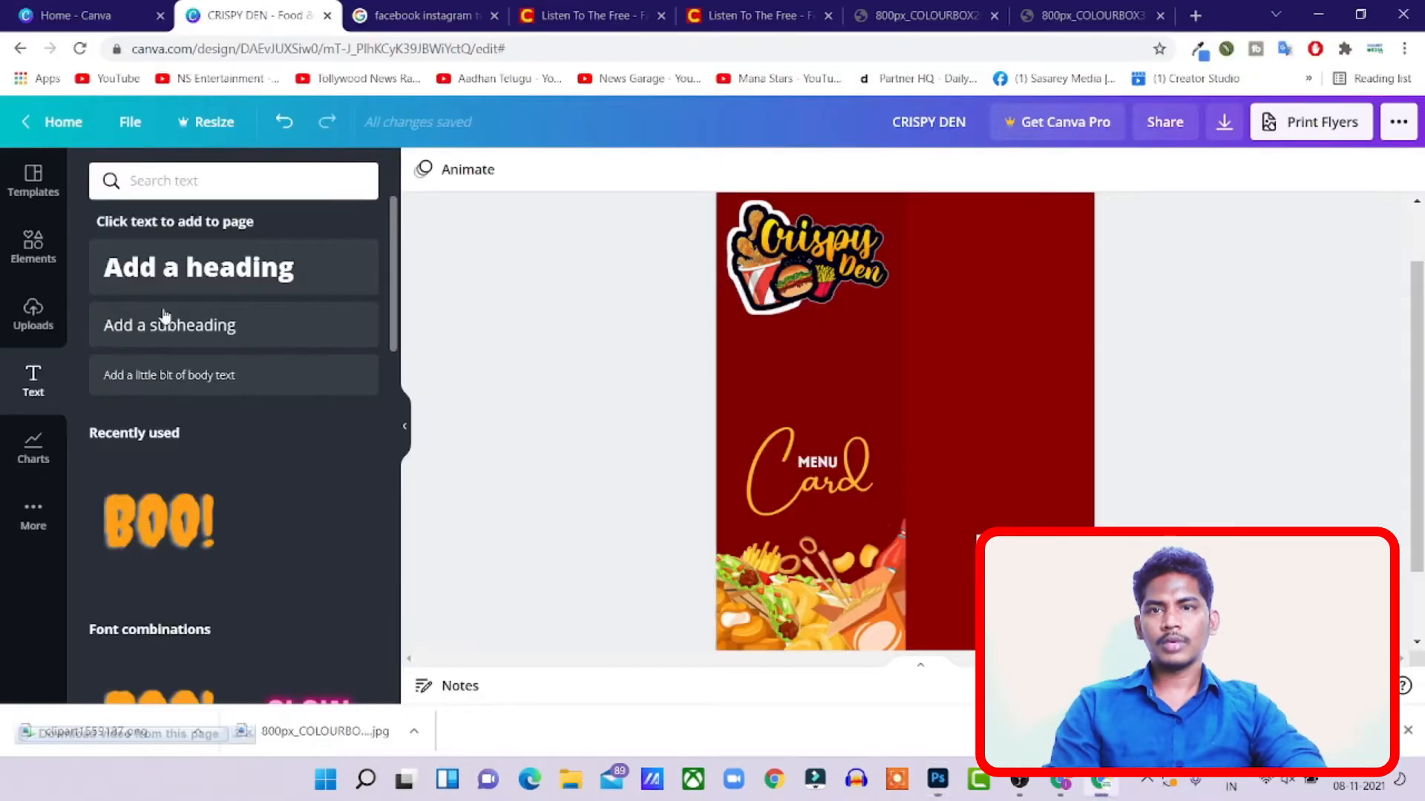
- Add the uploaded white-outlined 100% Fresh food stickers image to the flyer between the logo and the Menu Card title
{"action": "left_click", "coordinate": [33, 246]}
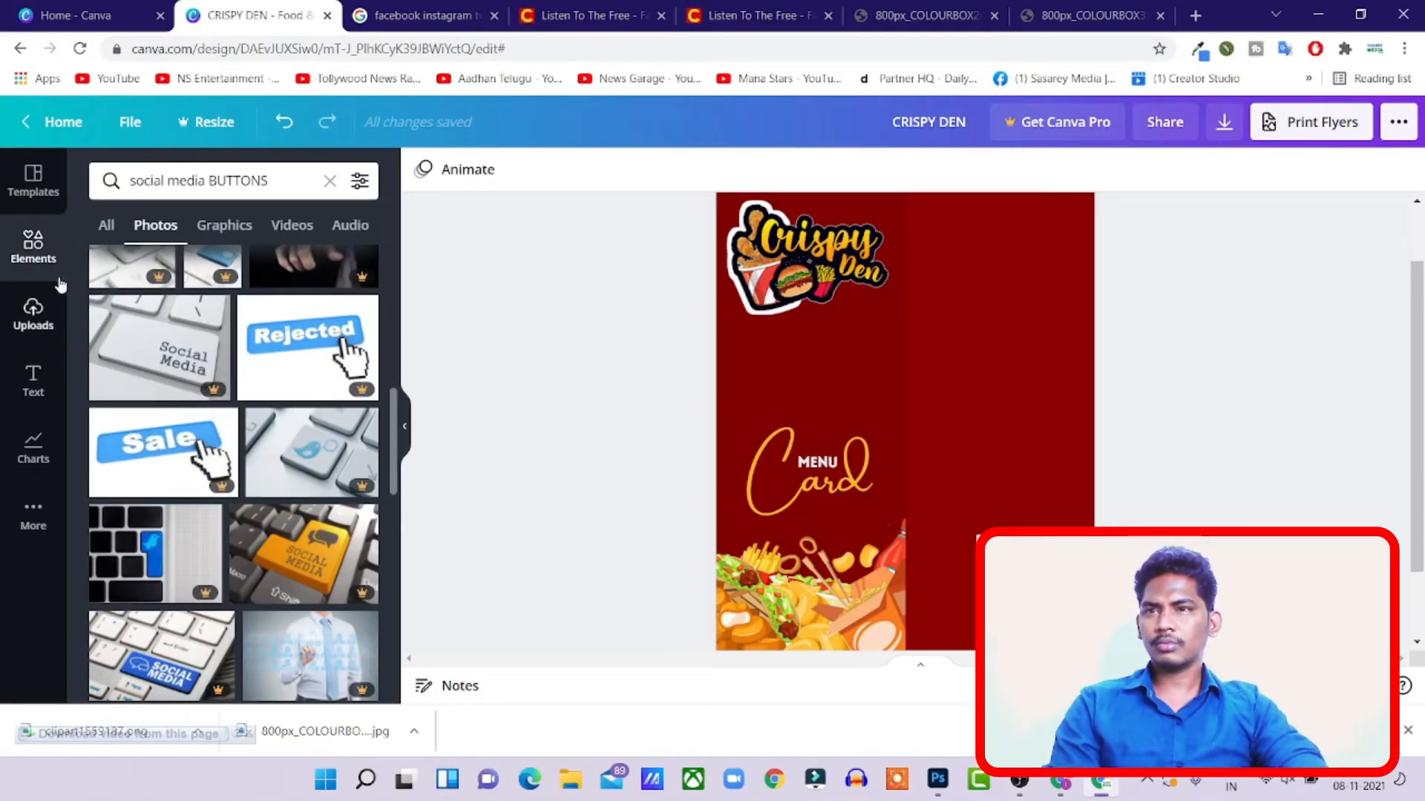
{"action": "left_click", "coordinate": [35, 377]}
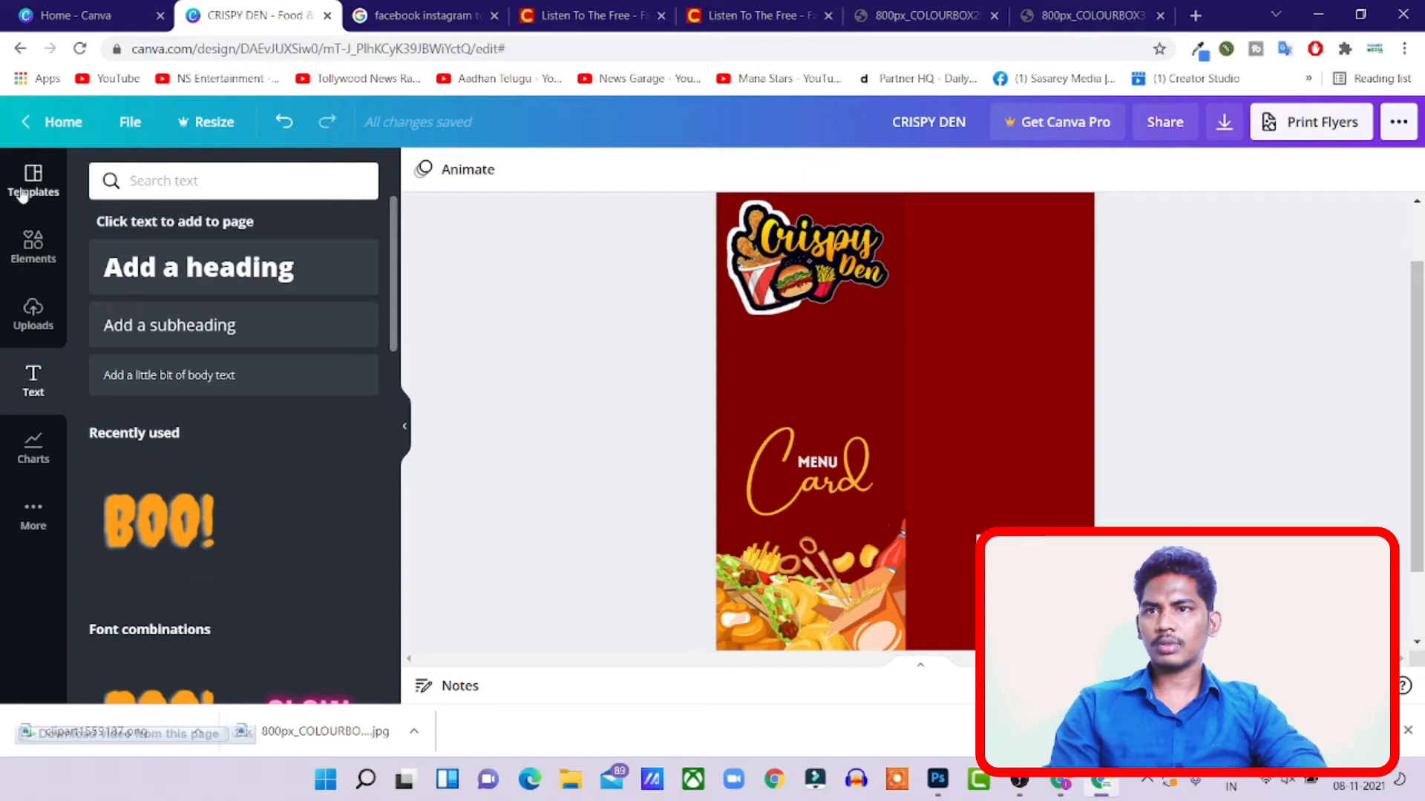
{"action": "left_click", "coordinate": [35, 252]}
{"action": "left_click", "coordinate": [34, 311]}
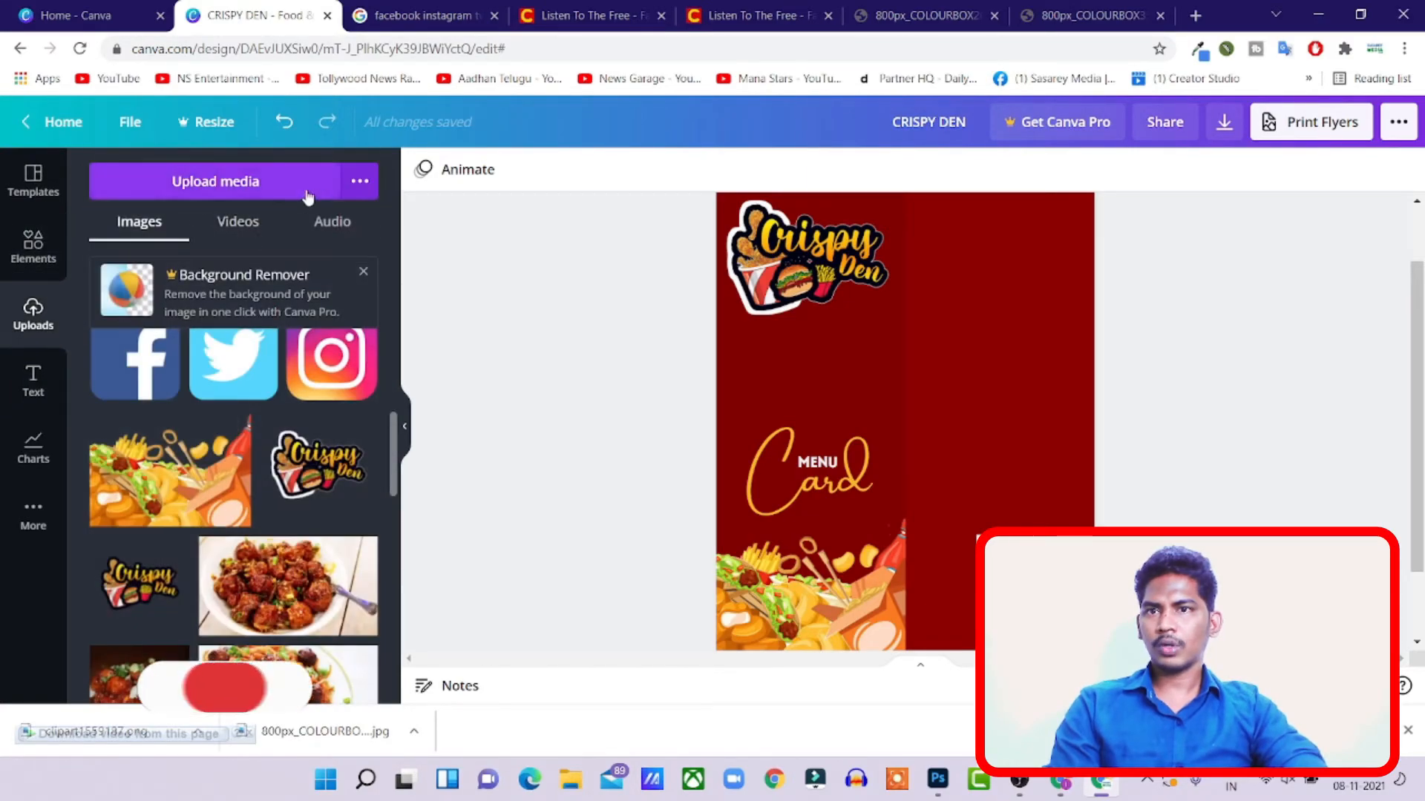
{"action": "scroll", "coordinate": [218, 391], "scroll_direction": "down", "scroll_amount": 3}
{"action": "scroll", "coordinate": [217, 391], "scroll_direction": "up", "scroll_amount": 6}
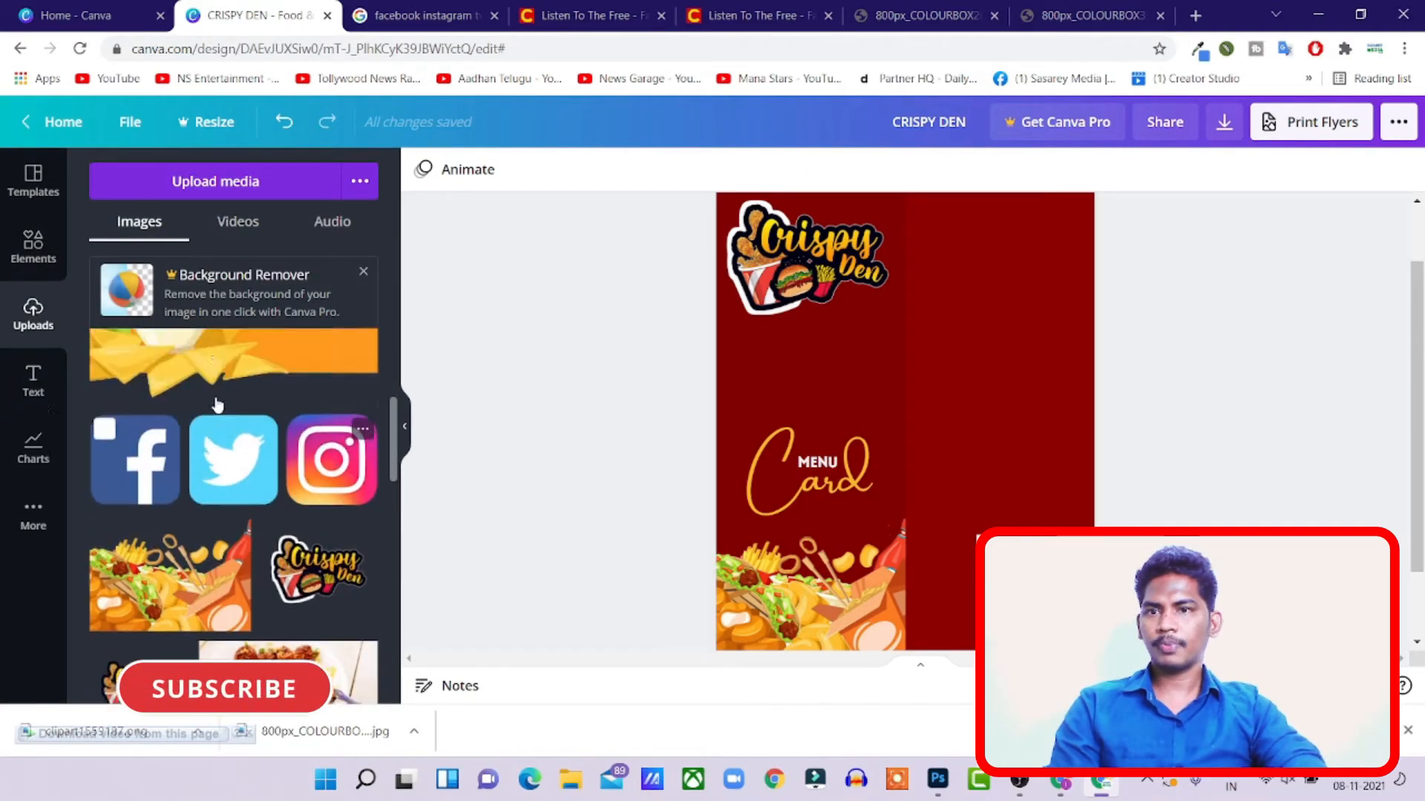
{"action": "scroll", "coordinate": [263, 527], "scroll_direction": "down", "scroll_amount": 3}
{"action": "left_click_drag", "start_coordinate": [264, 527], "coordinate": [811, 383]}
- Resize the food stickers image to fit the width of the dark column and centre it between the logo and the title
{"action": "left_click_drag", "start_coordinate": [921, 313], "coordinate": [840, 356]}
{"action": "left_click", "coordinate": [809, 461]}
{"action": "left_click_drag", "start_coordinate": [749, 394], "coordinate": [721, 410]}
{"action": "left_click_drag", "start_coordinate": [871, 335], "coordinate": [906, 319]}
{"action": "left_click_drag", "start_coordinate": [826, 343], "coordinate": [828, 356]}
{"action": "left_click_drag", "start_coordinate": [720, 332], "coordinate": [715, 329]}
{"action": "left_click", "coordinate": [1218, 299]}
- Review the whole flyer with the food stickers in place
{"action": "scroll", "coordinate": [1047, 367], "scroll_direction": "down", "scroll_amount": 2}
{"action": "scroll", "coordinate": [1046, 366], "scroll_direction": "up", "scroll_amount": 3}
{"action": "scroll", "coordinate": [1046, 367], "scroll_direction": "down", "scroll_amount": 1}
{"action": "scroll", "coordinate": [1046, 366], "scroll_direction": "down", "scroll_amount": 2}
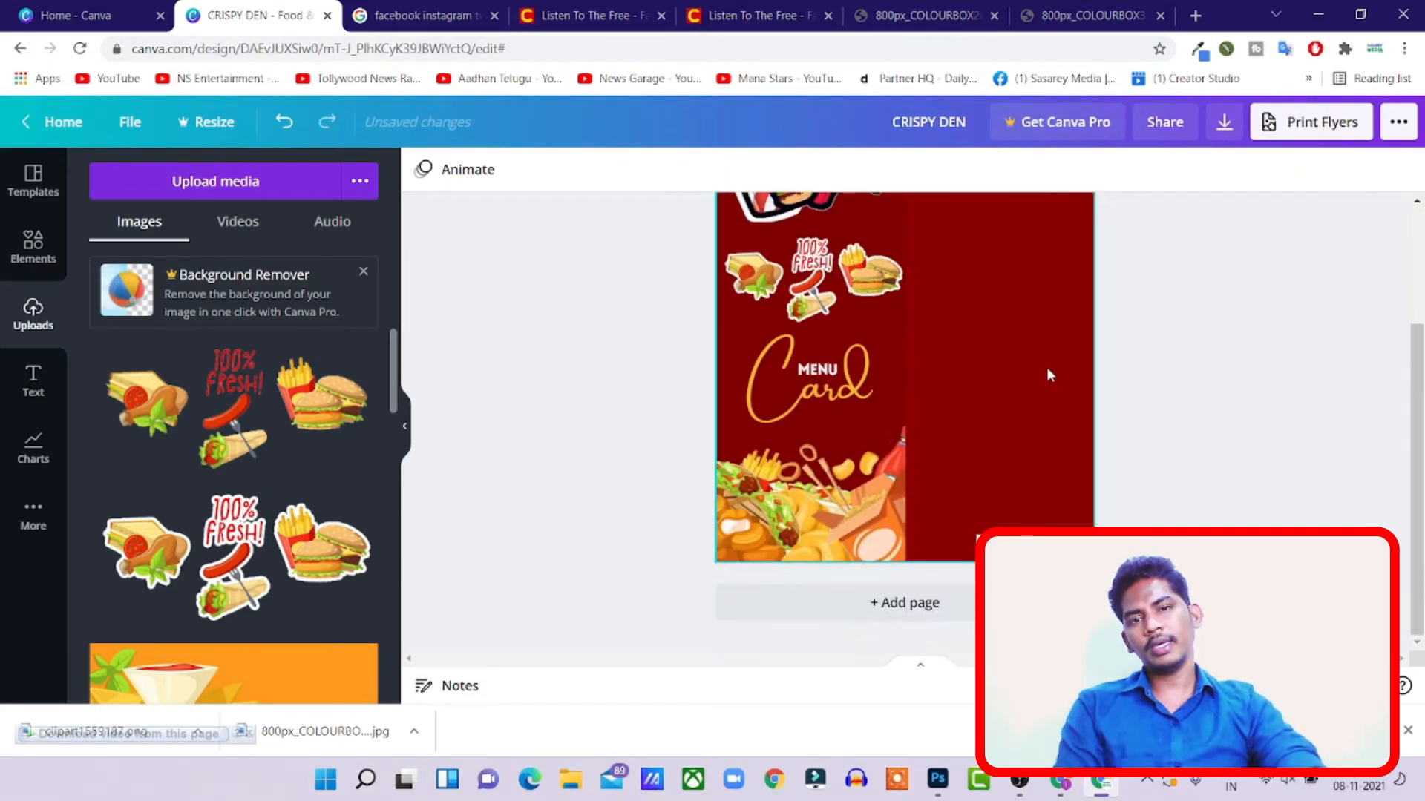
{"action": "scroll", "coordinate": [1046, 366], "scroll_direction": "up", "scroll_amount": 3}
{"action": "scroll", "coordinate": [1046, 367], "scroll_direction": "down", "scroll_amount": 1}
{"action": "scroll", "coordinate": [987, 483], "scroll_direction": "down", "scroll_amount": 1}
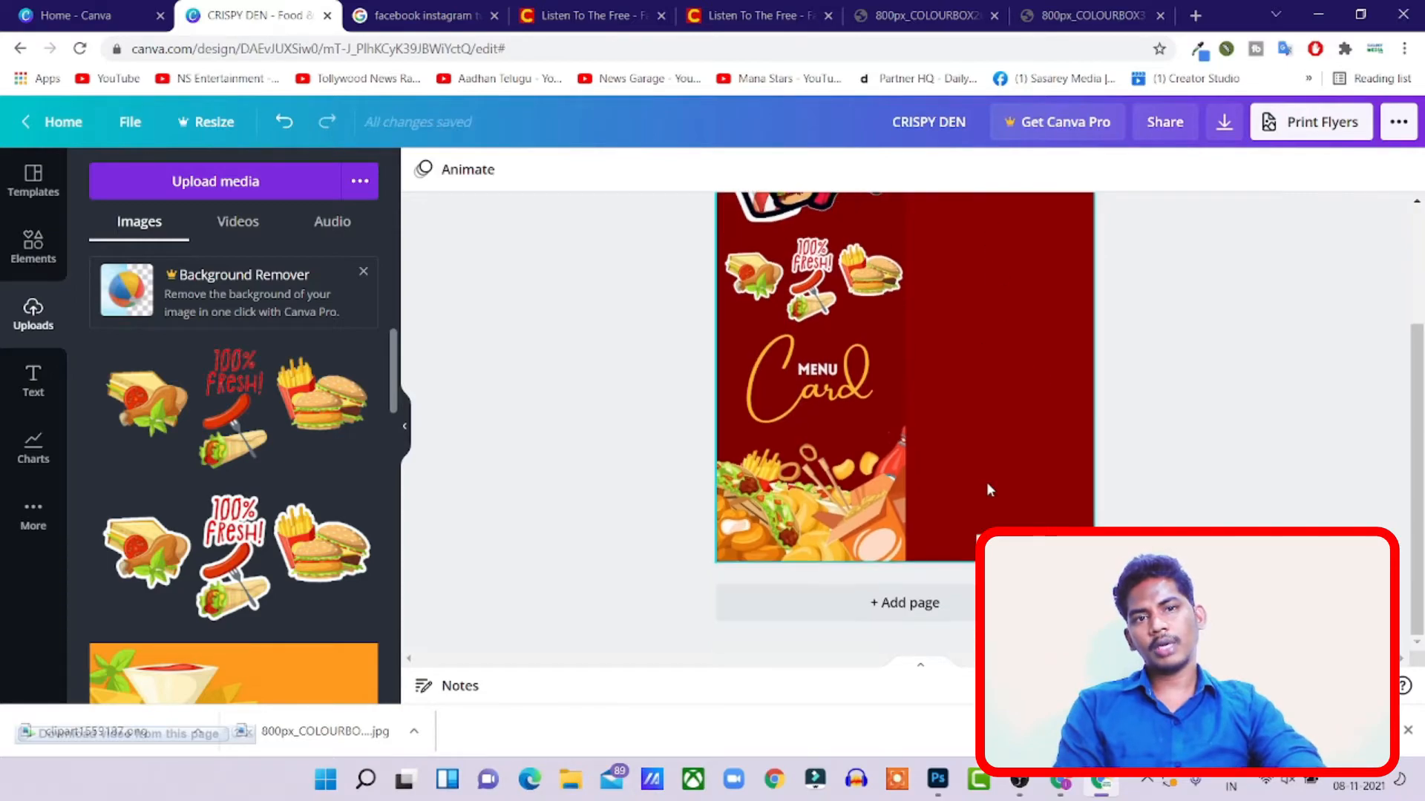
{"action": "scroll", "coordinate": [986, 482], "scroll_direction": "up", "scroll_amount": 2}
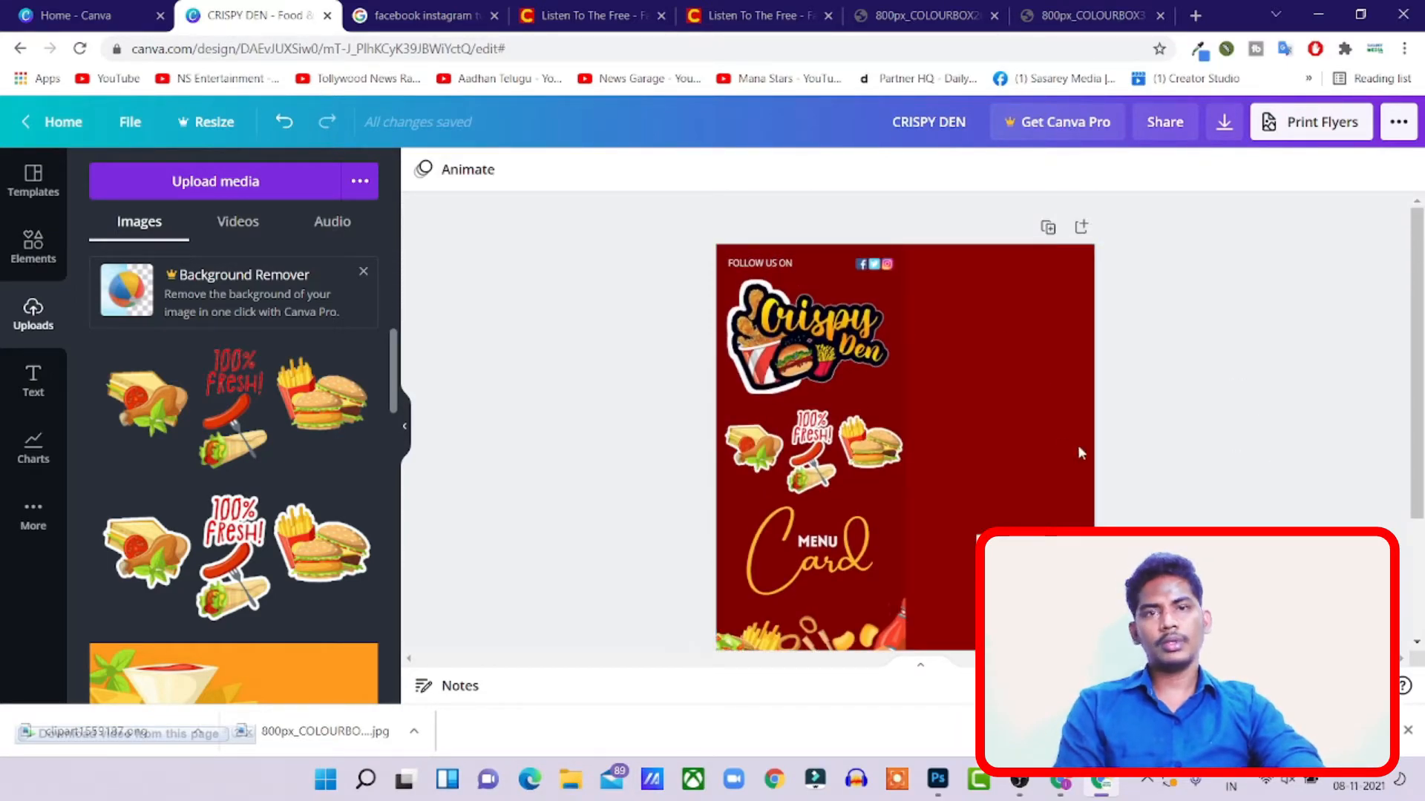
- Open the Black and Red Japanese Lunch Menu design from the Canva home page and switch to it
{"action": "left_click", "coordinate": [34, 380]}
{"action": "left_click", "coordinate": [89, 15]}
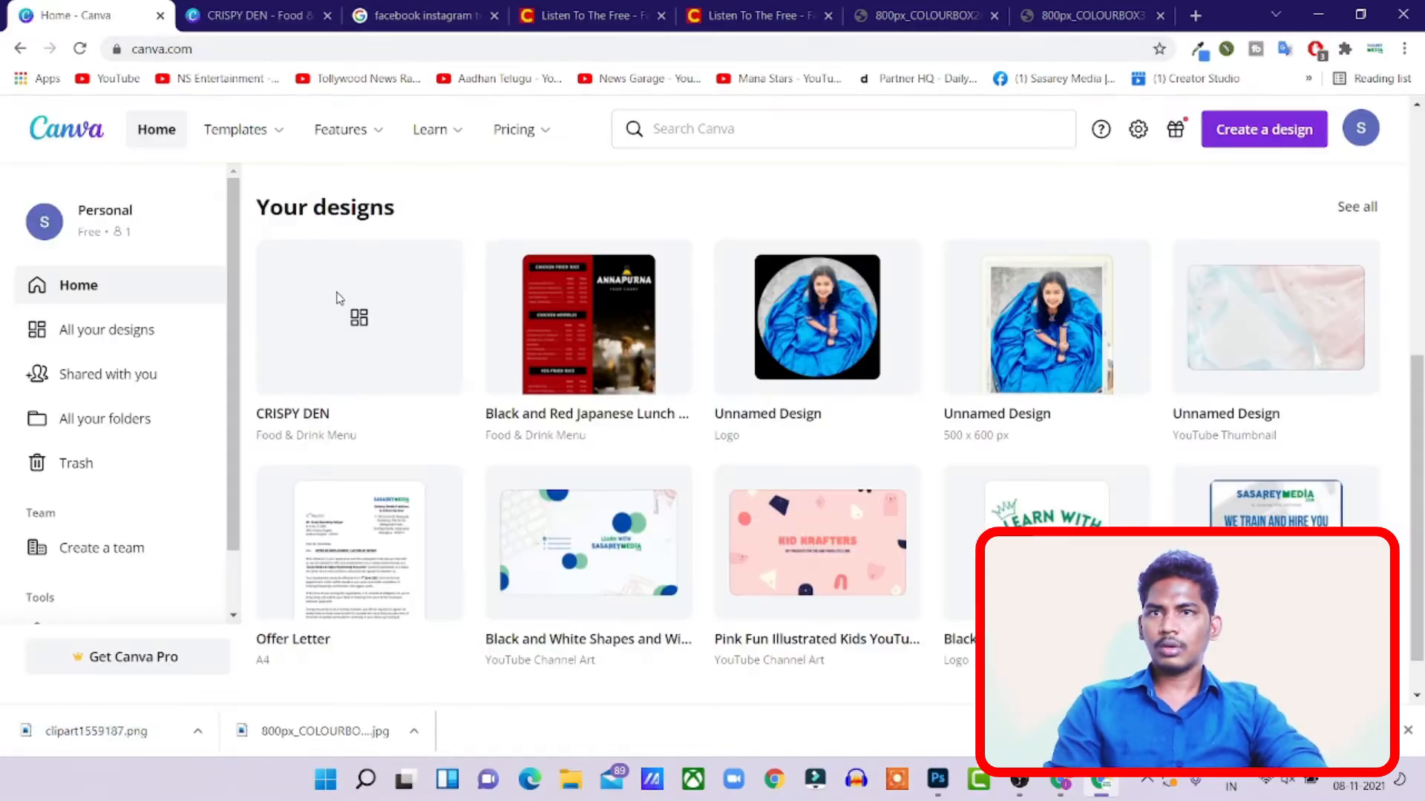
{"action": "left_click", "coordinate": [611, 297]}
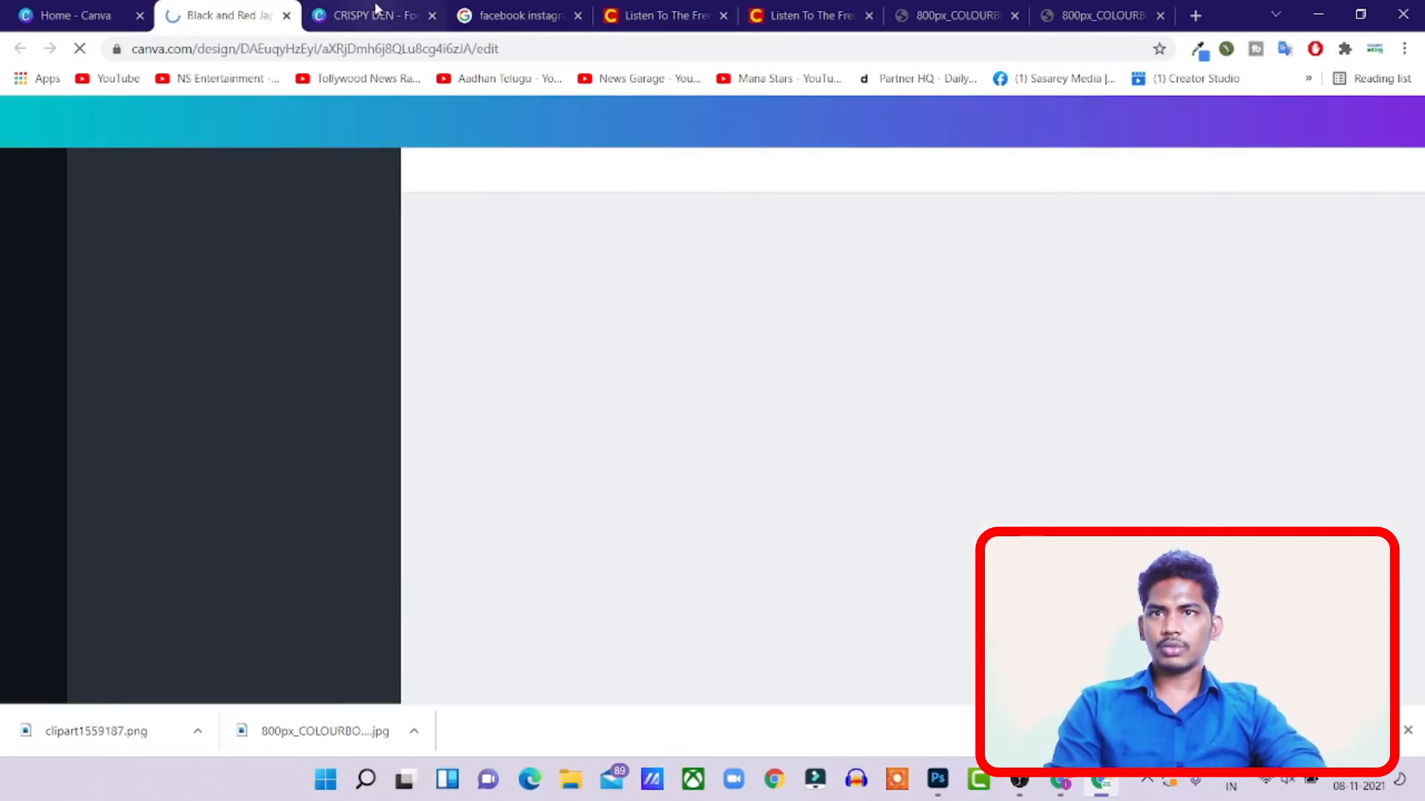
{"action": "left_click", "coordinate": [374, 14]}
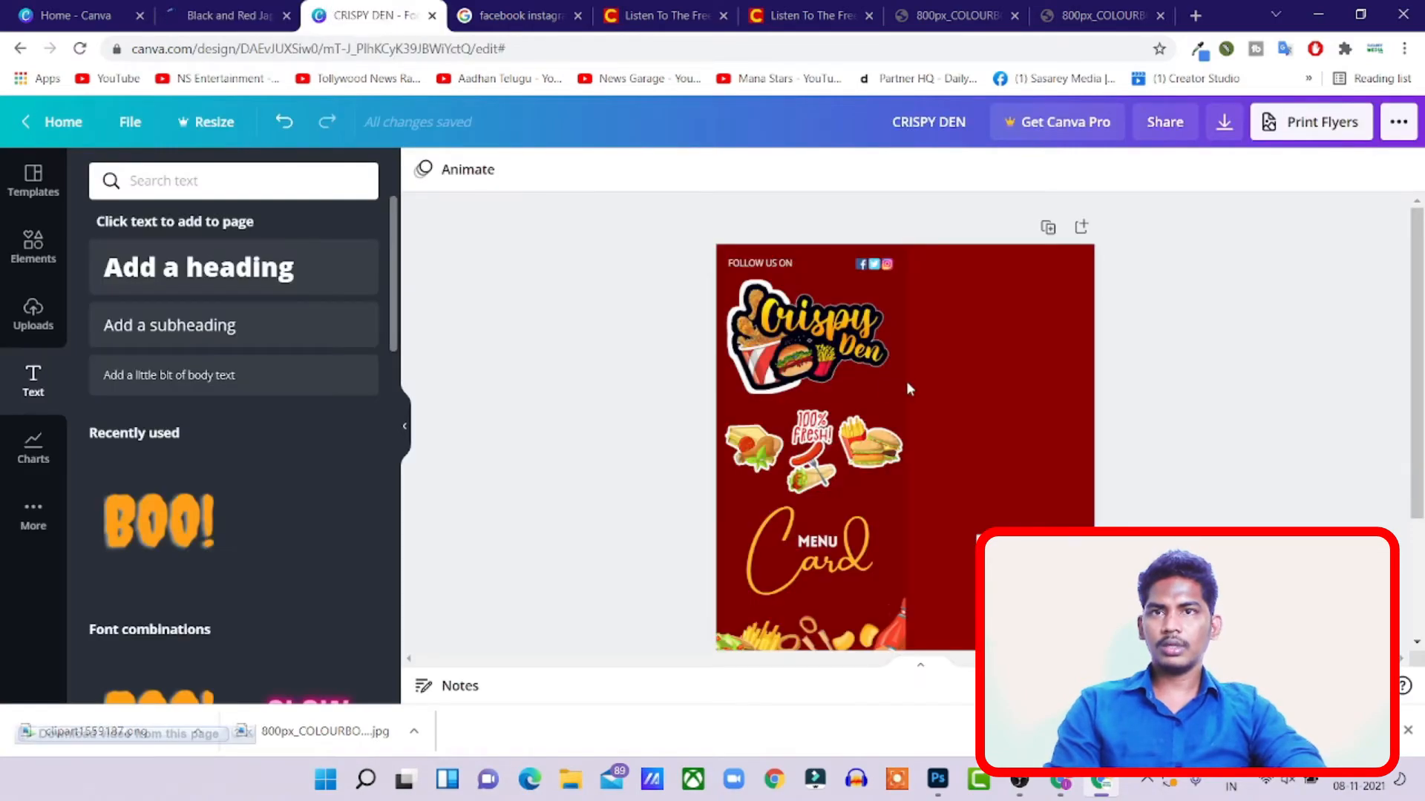
{"action": "scroll", "coordinate": [906, 381], "scroll_direction": "down", "scroll_amount": 2}
{"action": "scroll", "coordinate": [906, 381], "scroll_direction": "up", "scroll_amount": 1}
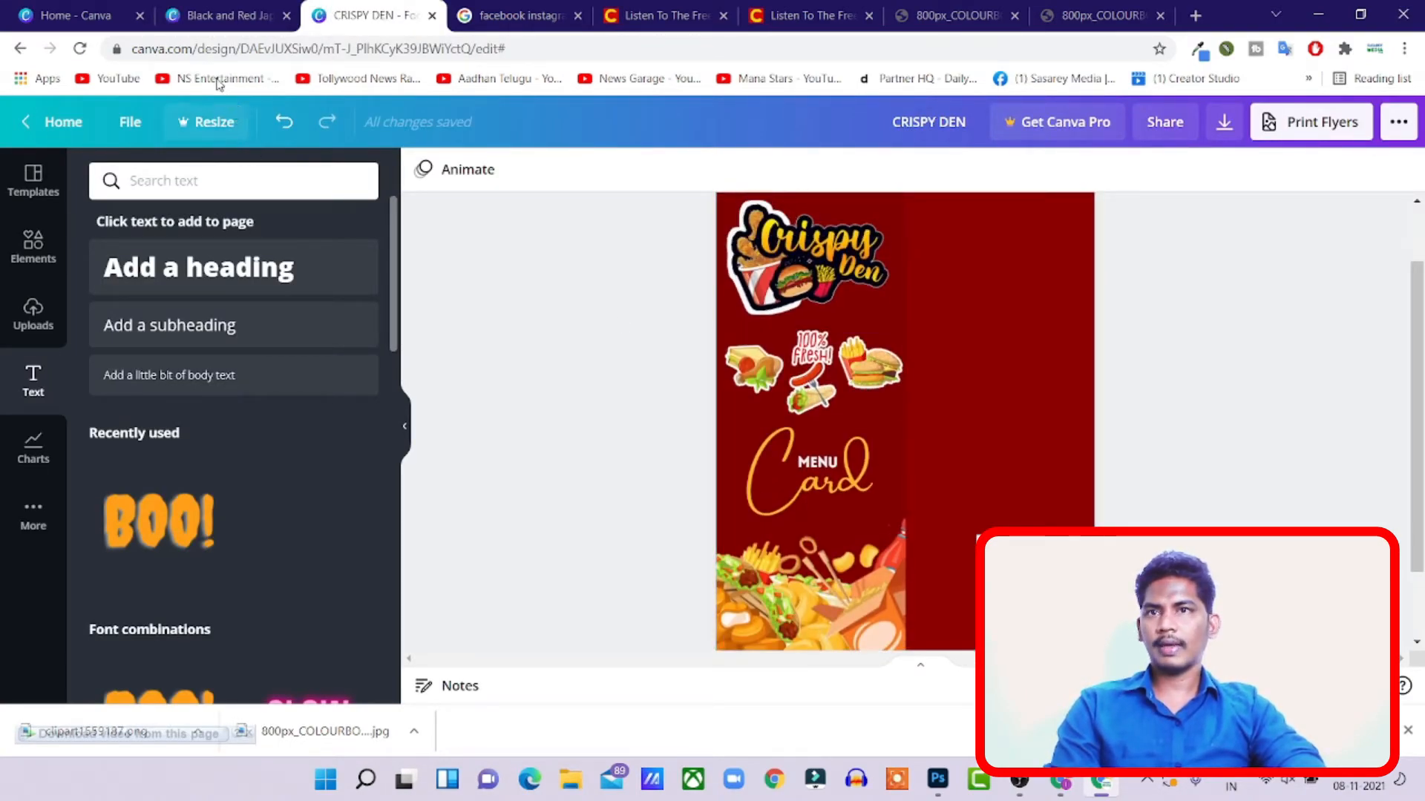
{"action": "left_click", "coordinate": [222, 14]}
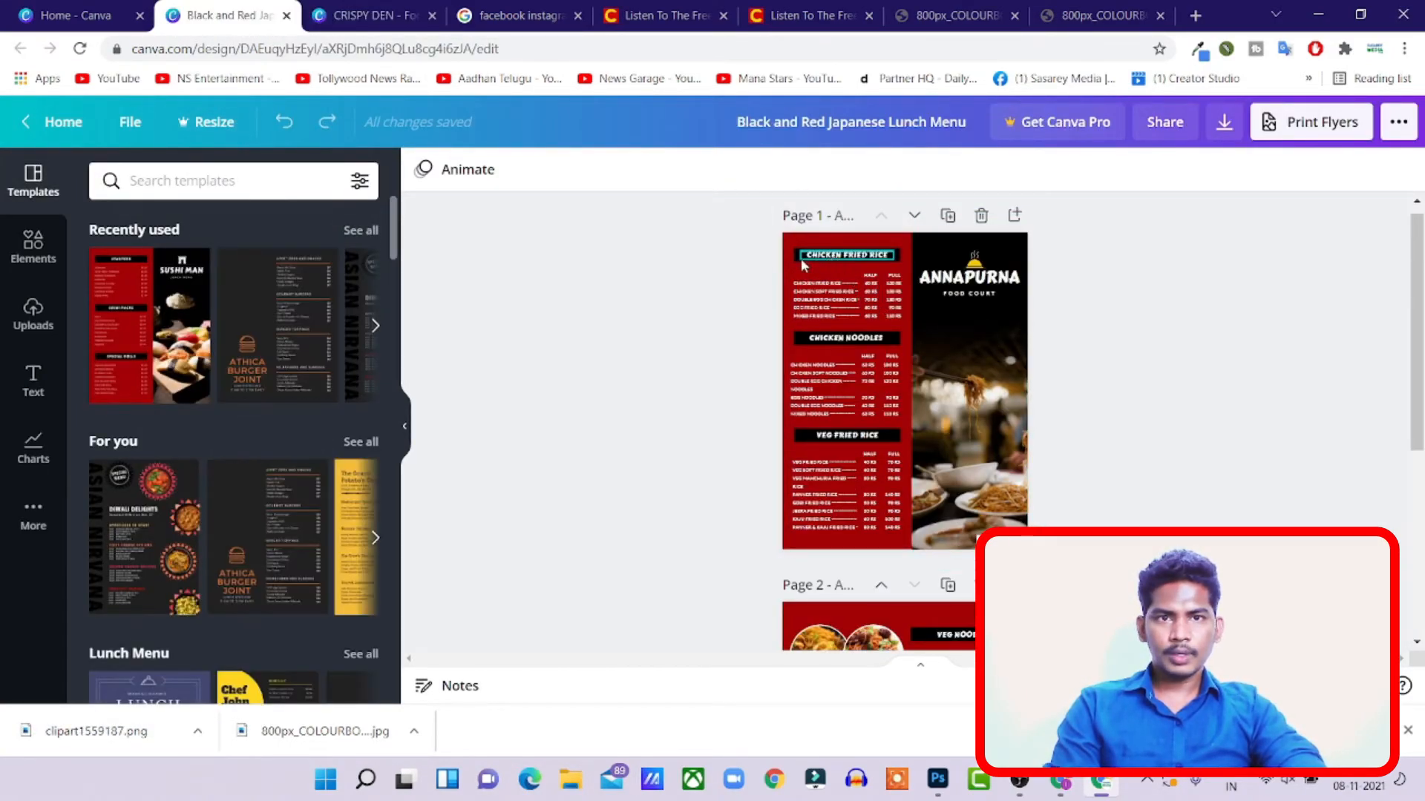
- Copy the CHICKEN FRIED RICE heading with its black bar from the lunch menu and paste it into the CRISPY DEN flyer
{"action": "left_click", "coordinate": [797, 257]}
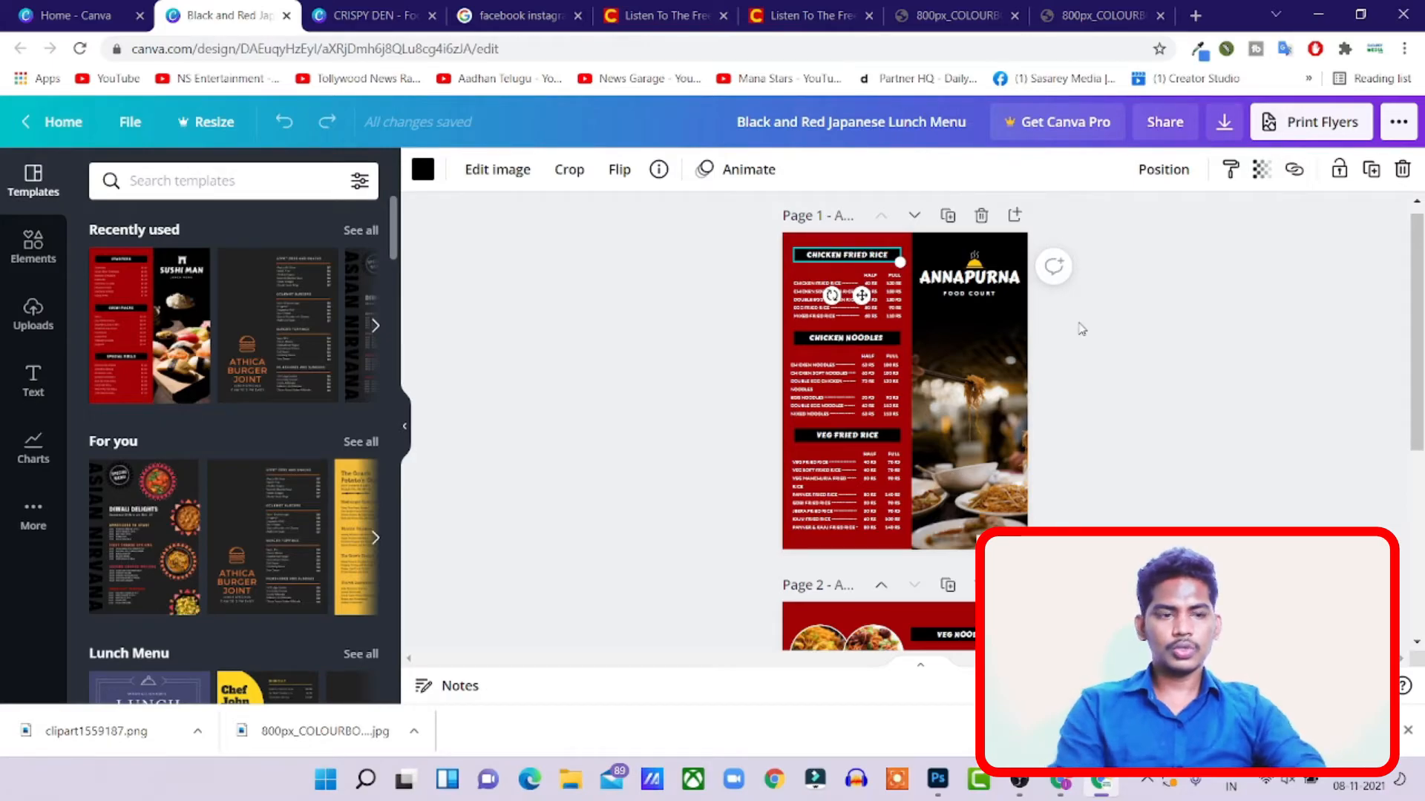
{"action": "scroll", "coordinate": [1079, 324], "scroll_direction": "up", "scroll_amount": 4}
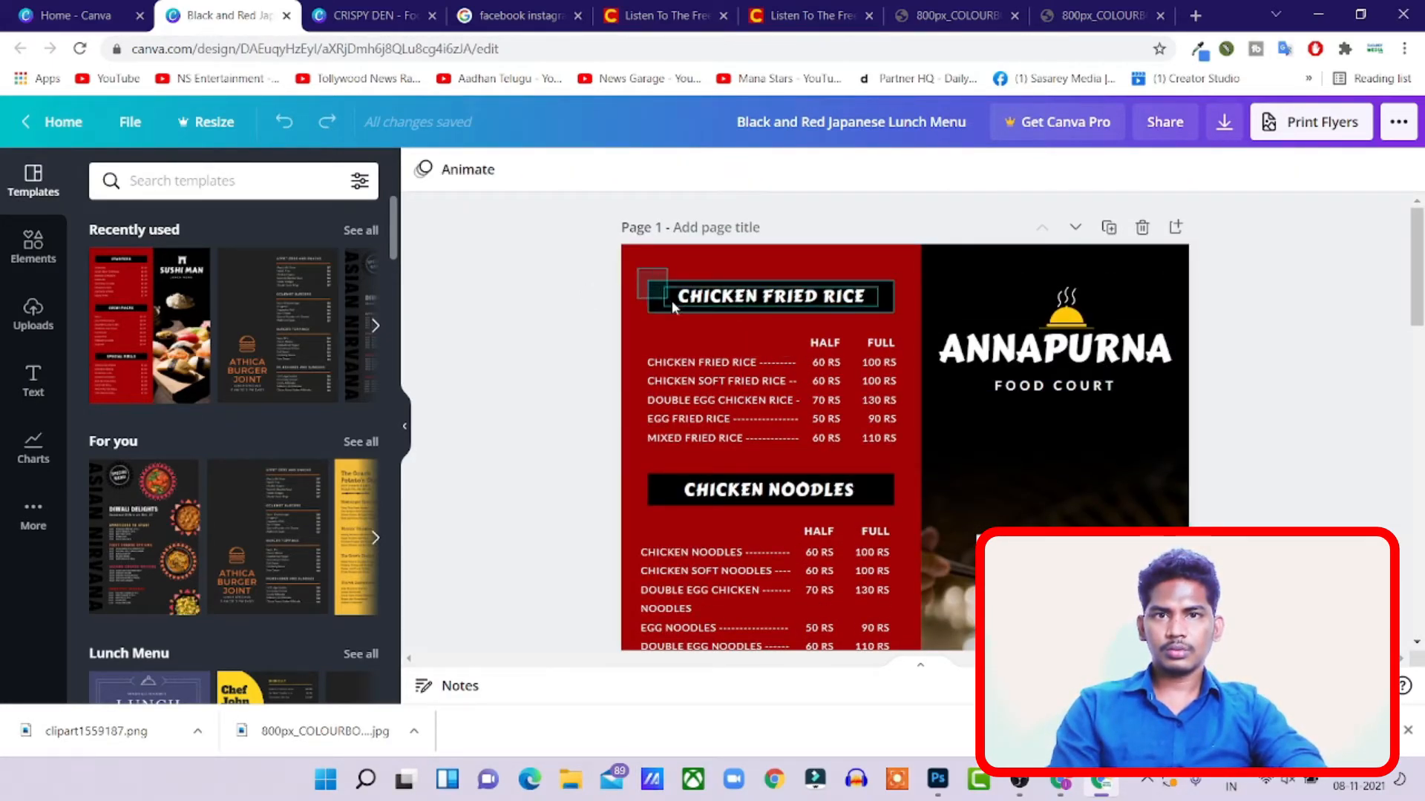
{"action": "left_click", "coordinate": [665, 297]}
{"action": "left_click", "coordinate": [367, 15]}
{"action": "type", "text": "CHICKEN FRIED RICE"}
{"action": "key", "text": "ctrl+t"}
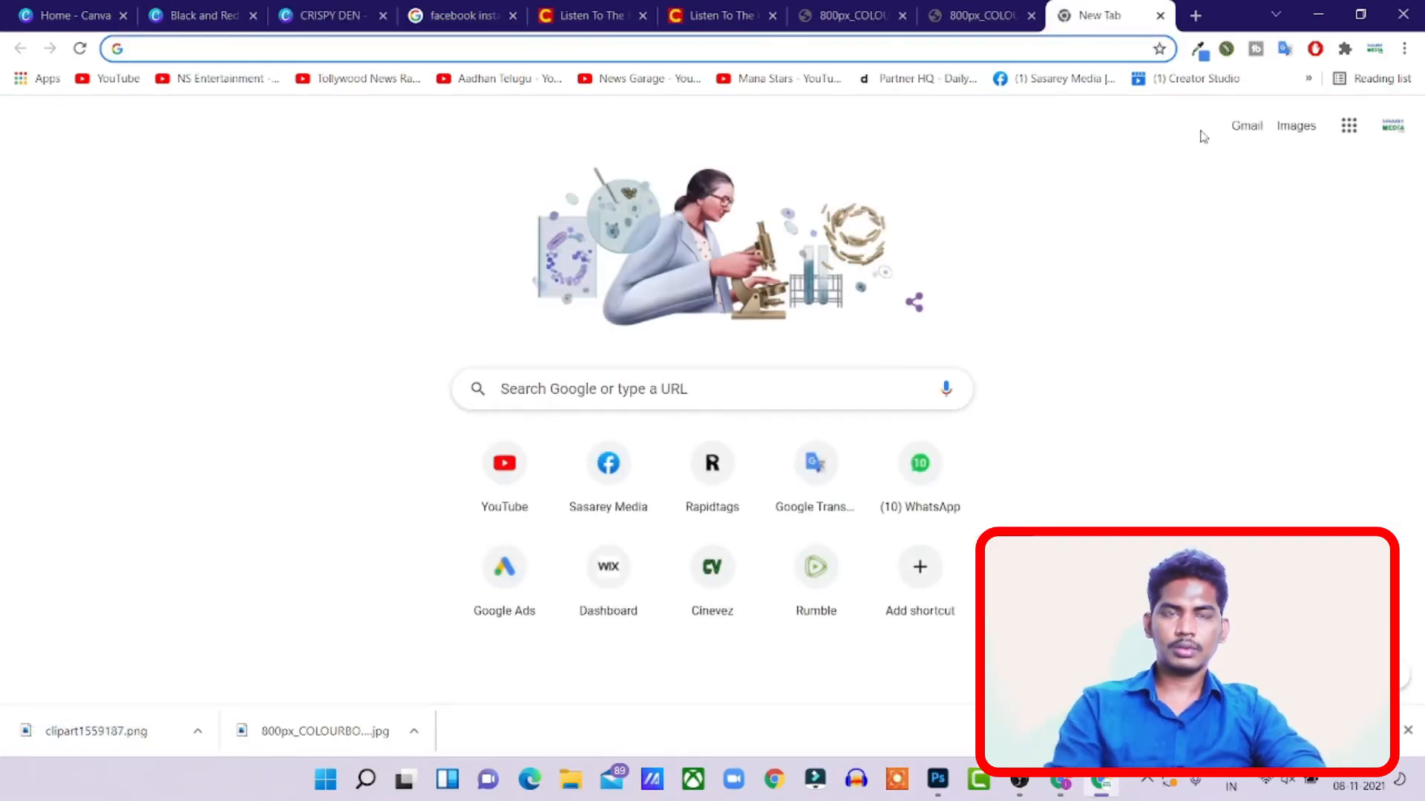
{"action": "key", "text": "ctrl+w"}
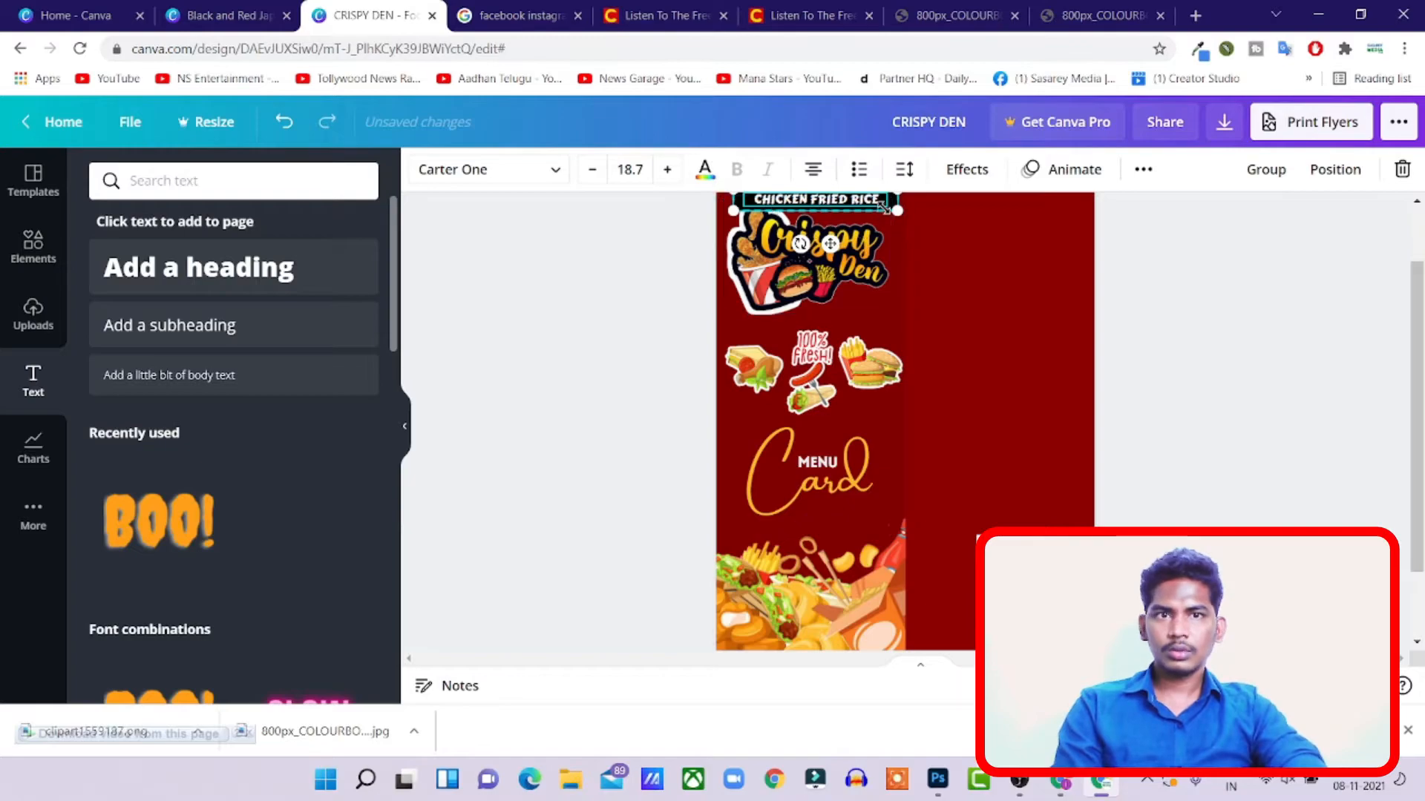
- Move the pasted heading and its black bar to the top of the flyer's empty red column
{"action": "scroll", "coordinate": [985, 309], "scroll_direction": "up", "scroll_amount": 1}
{"action": "left_click_drag", "start_coordinate": [830, 321], "coordinate": [1007, 305]}
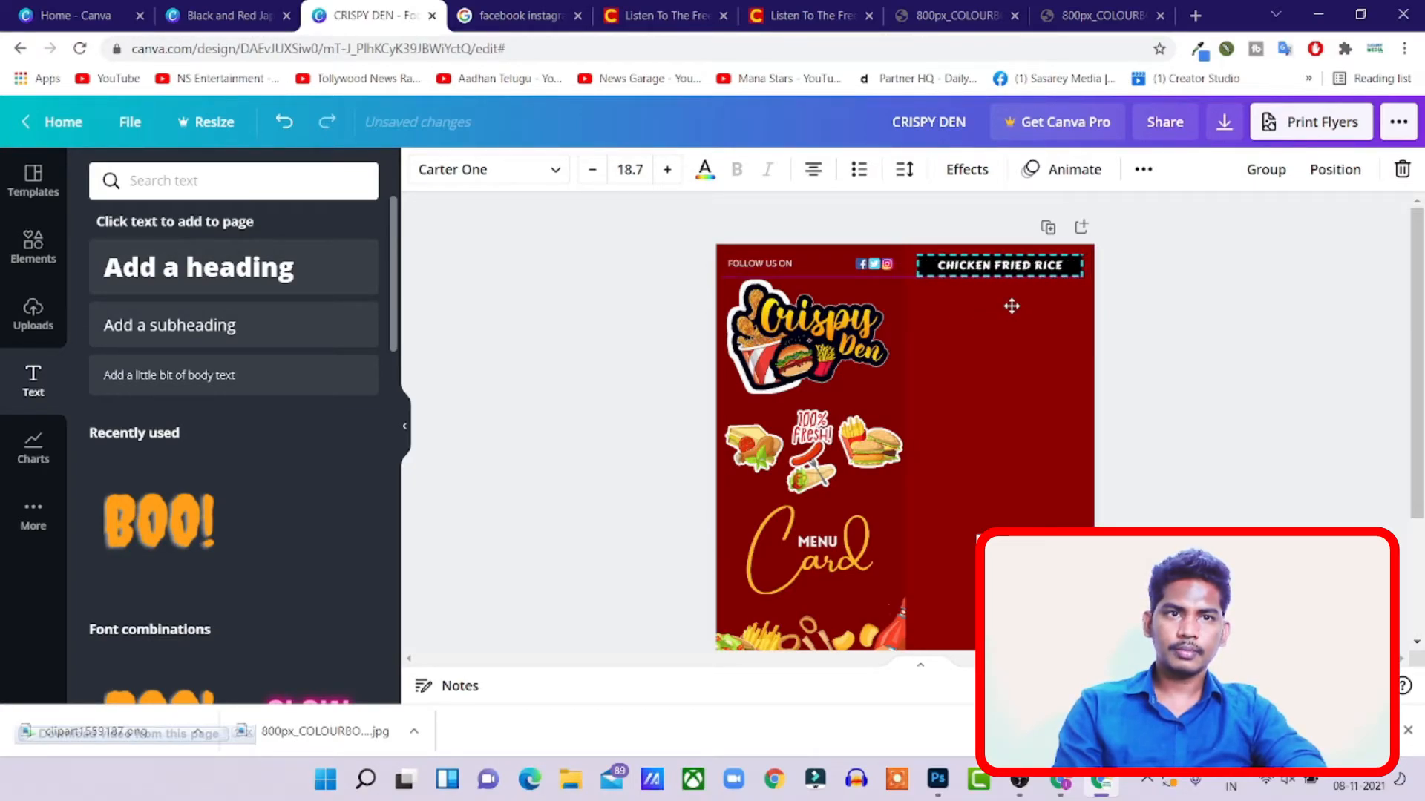
{"action": "left_click", "coordinate": [1156, 388]}
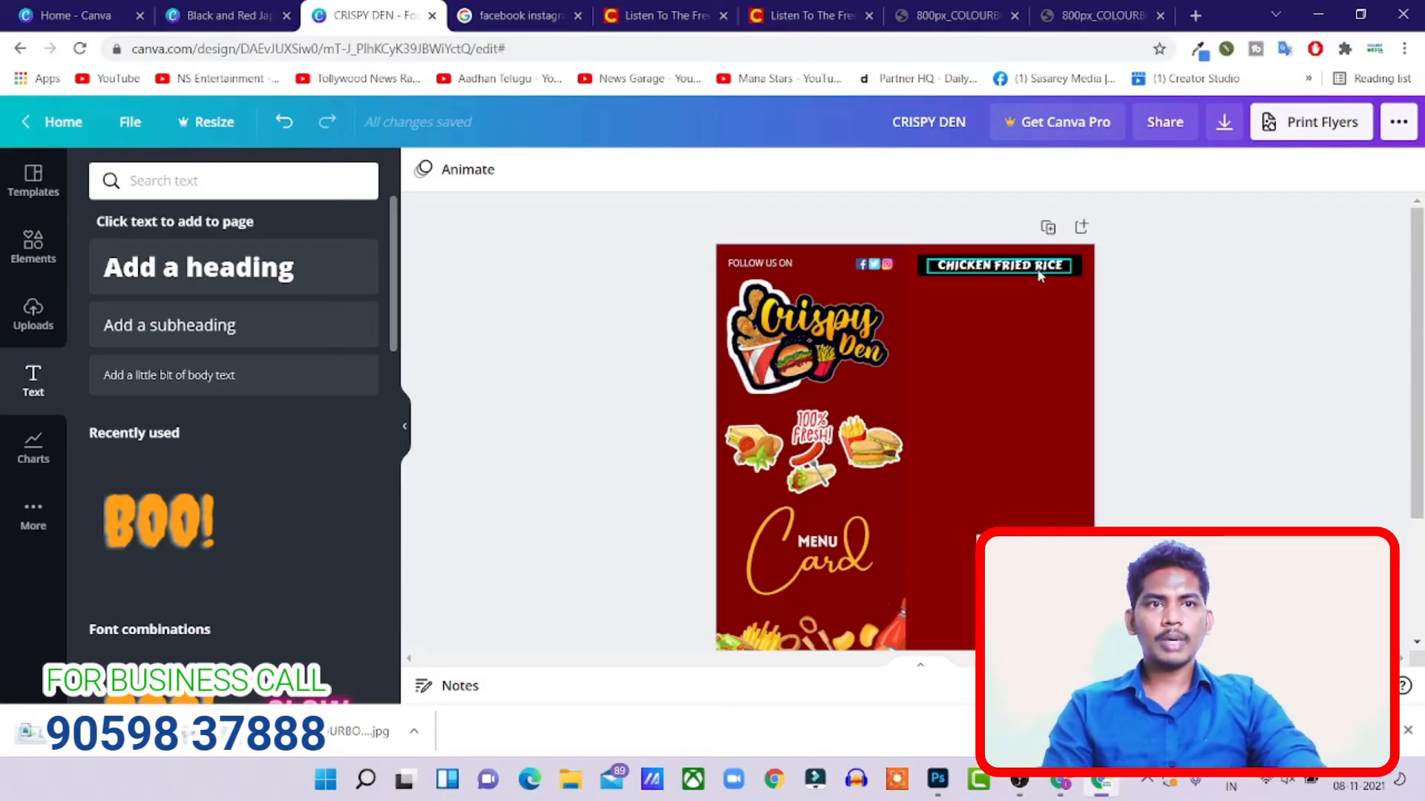
- Replace the black bar's heading text with CRISPY FRIED CHICKEN, following the reference menu image in WhatsApp
{"action": "key", "text": "alt+Tab"}
{"action": "key", "text": "Tab"}
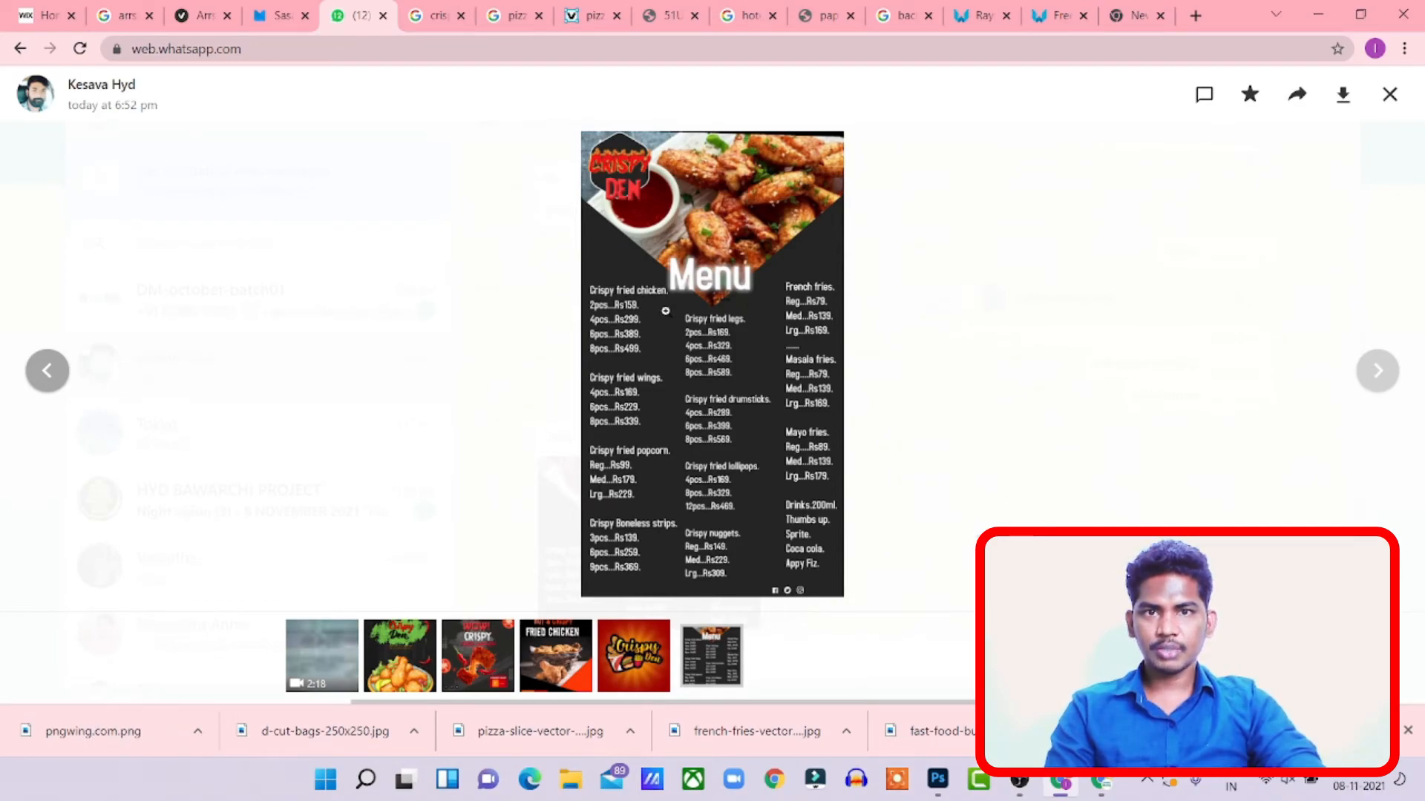
{"action": "key", "text": "alt+Tab"}
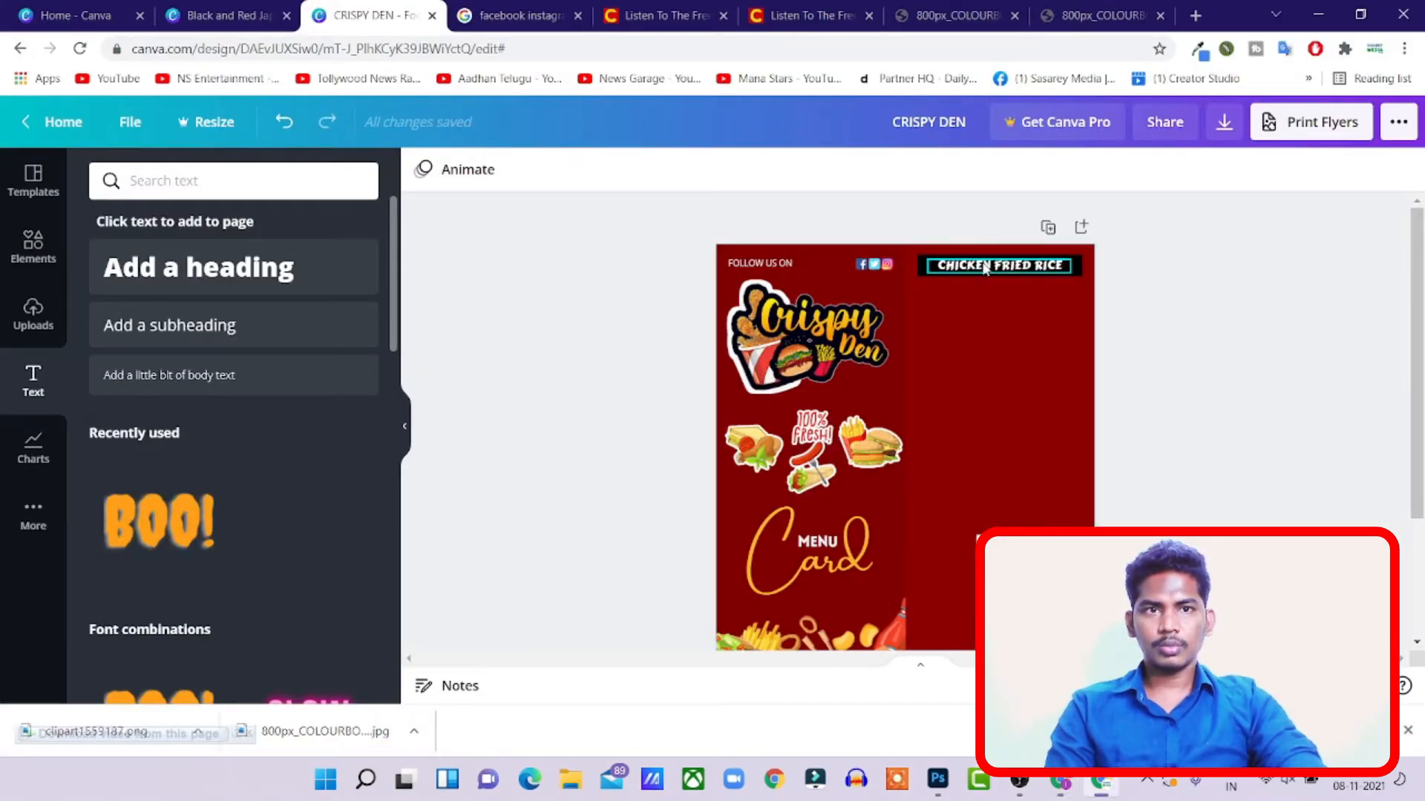
{"action": "key", "text": "alt+Tab"}
{"action": "key", "text": "alt+Tab"}
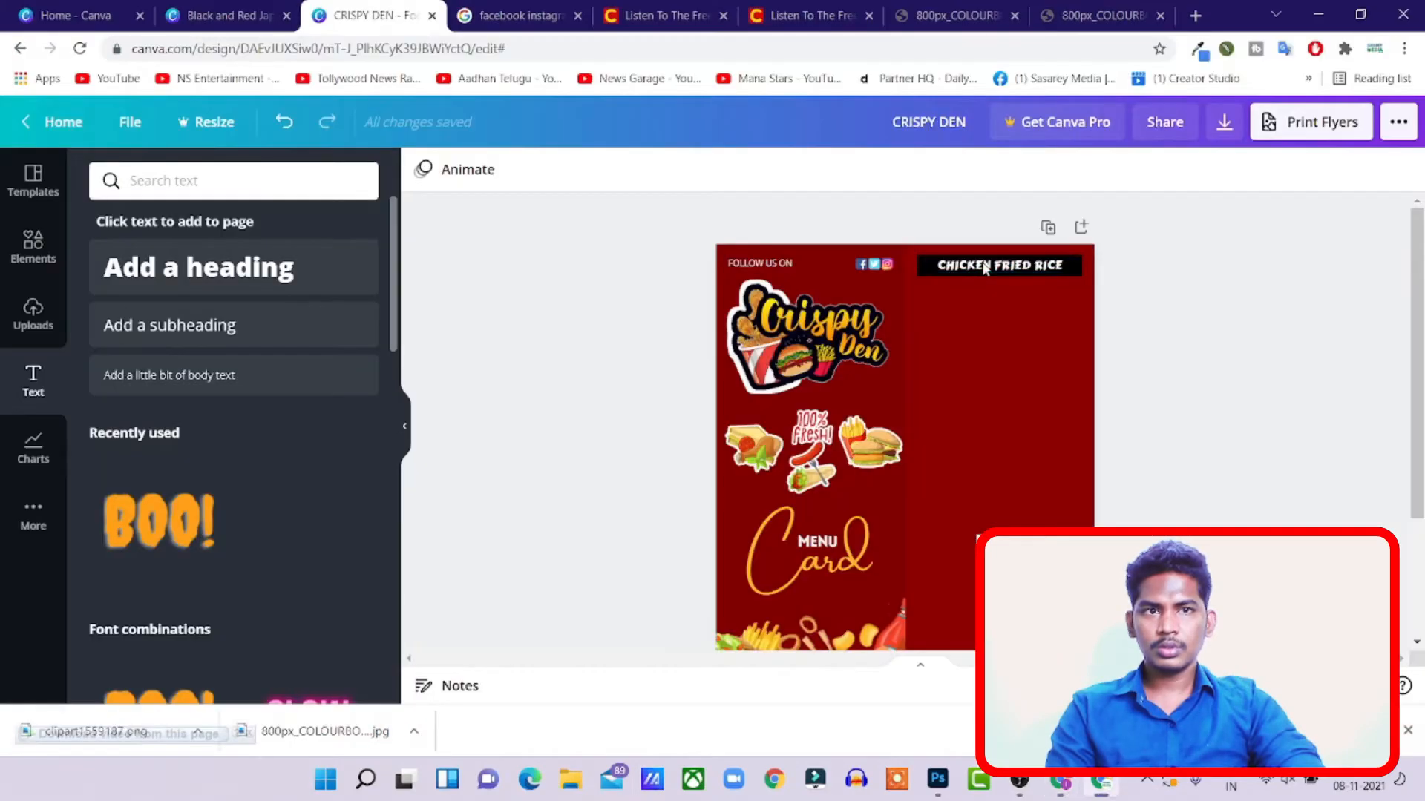
{"action": "key", "text": "ctrl+a"}
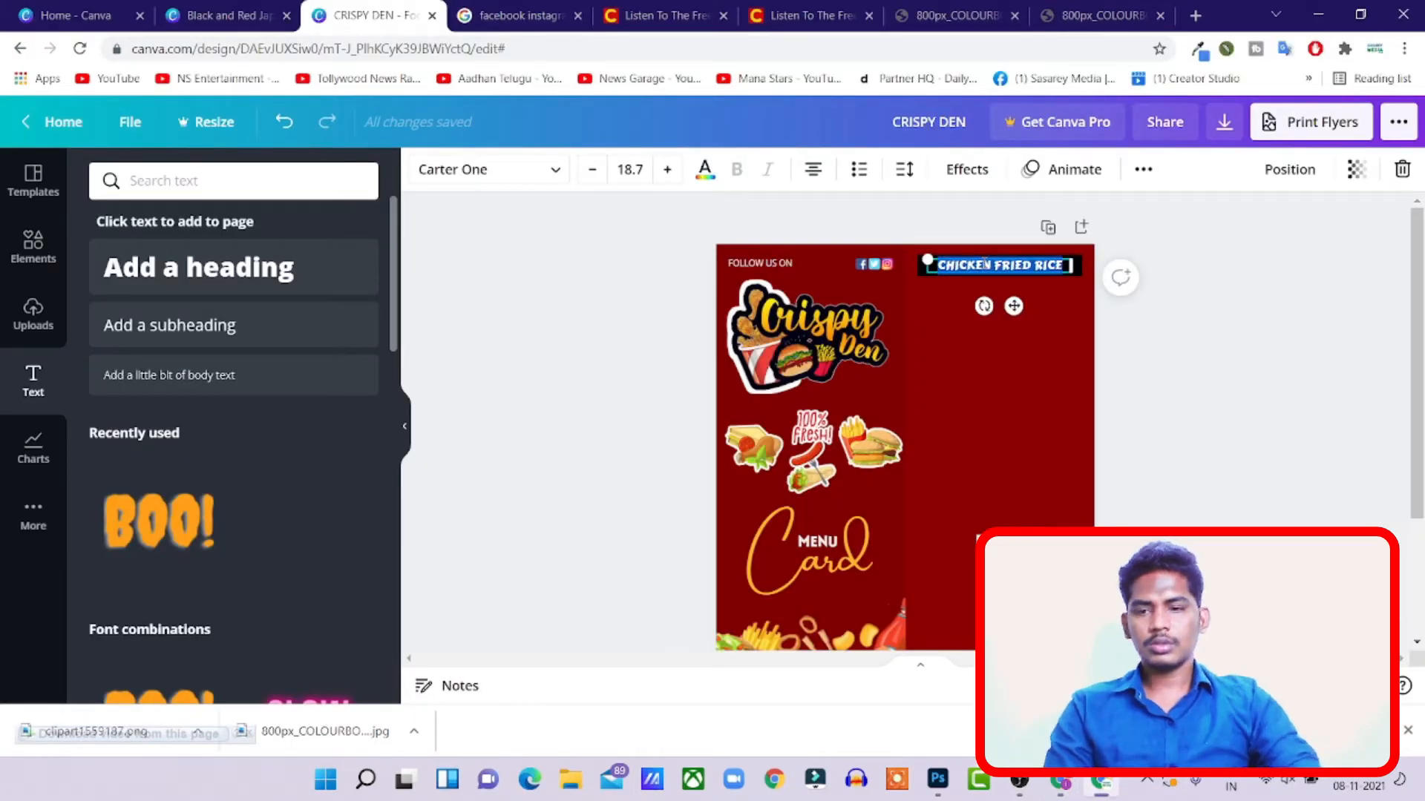
{"action": "type", "text": "CRY"}
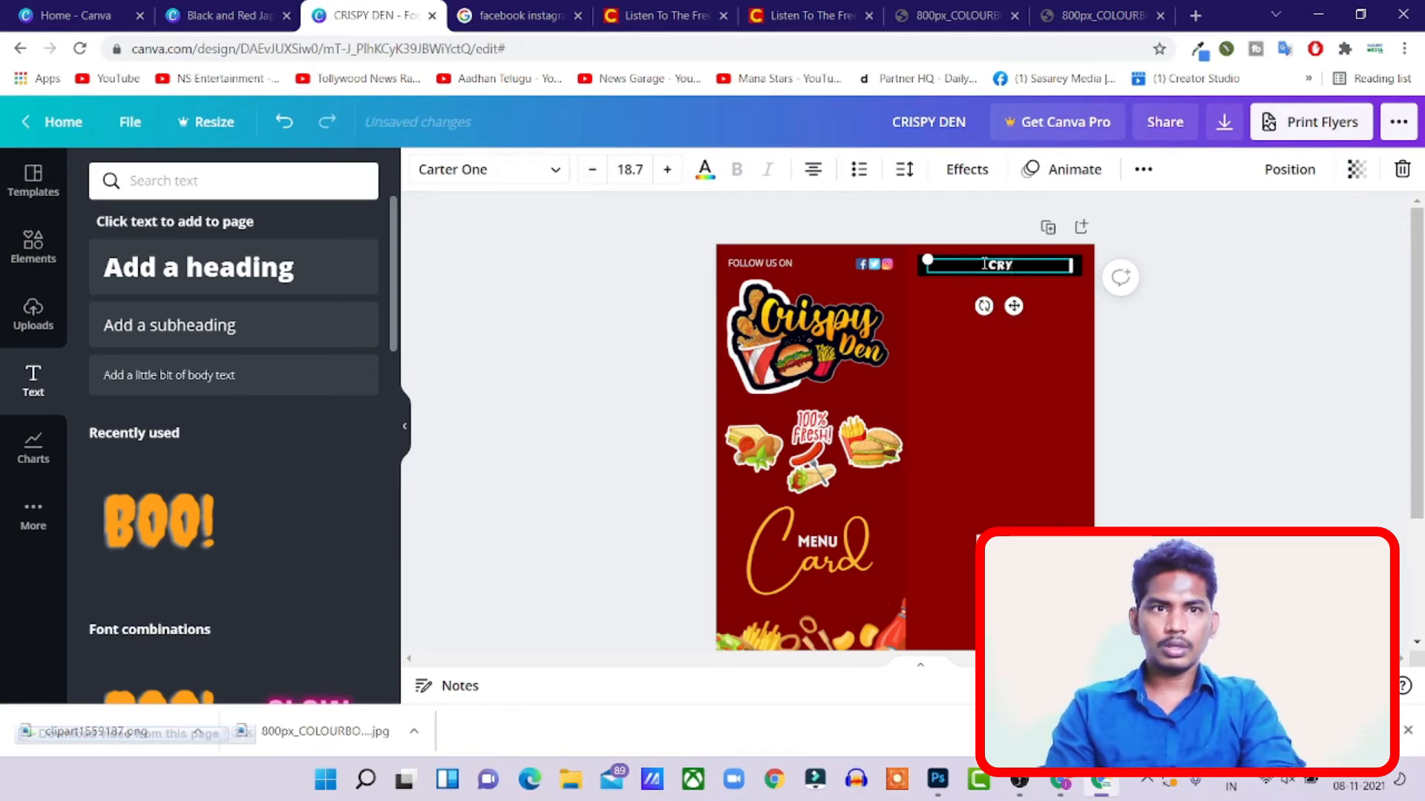
{"action": "key", "text": "alt+Tab"}
{"action": "key", "text": "alt+Tab"}
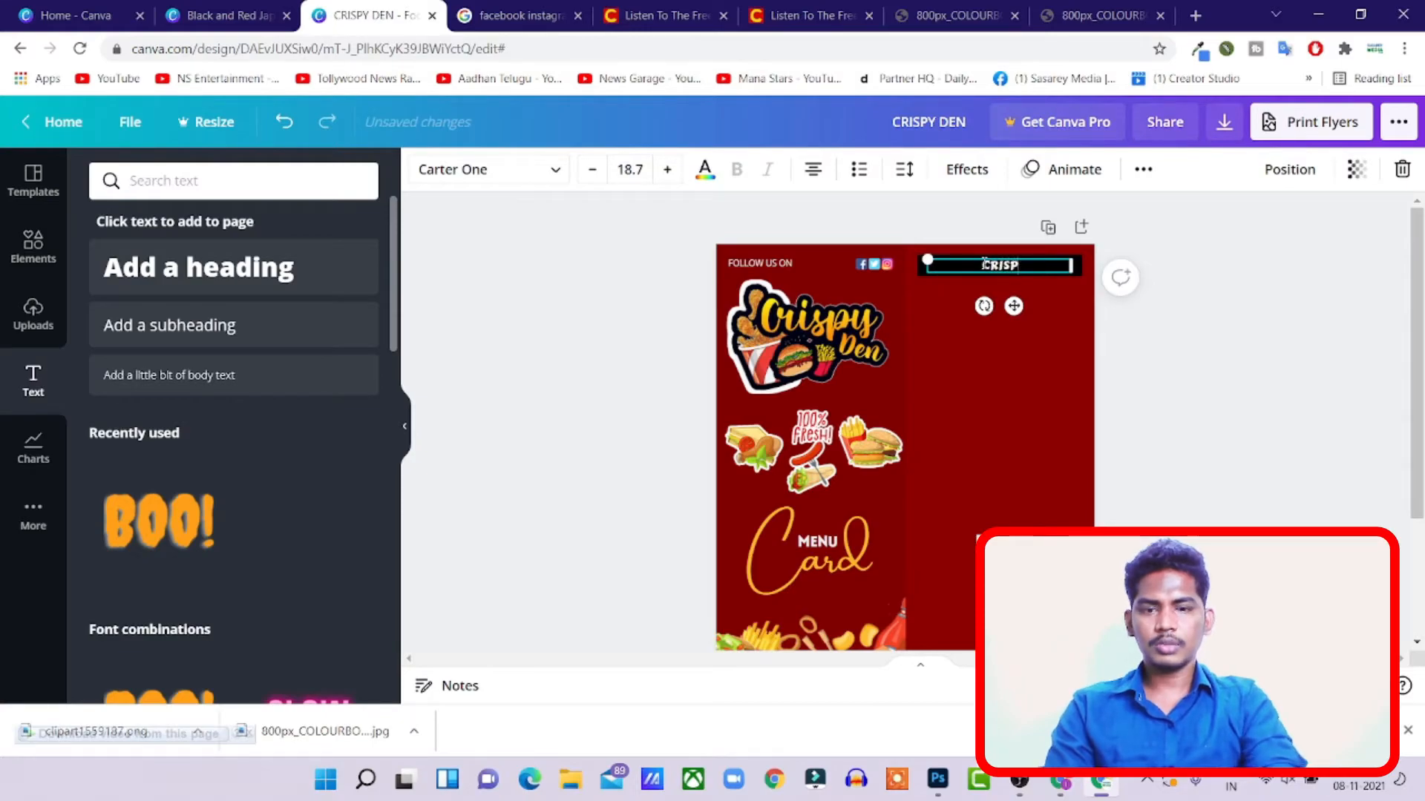
{"action": "type", "text": "F"}
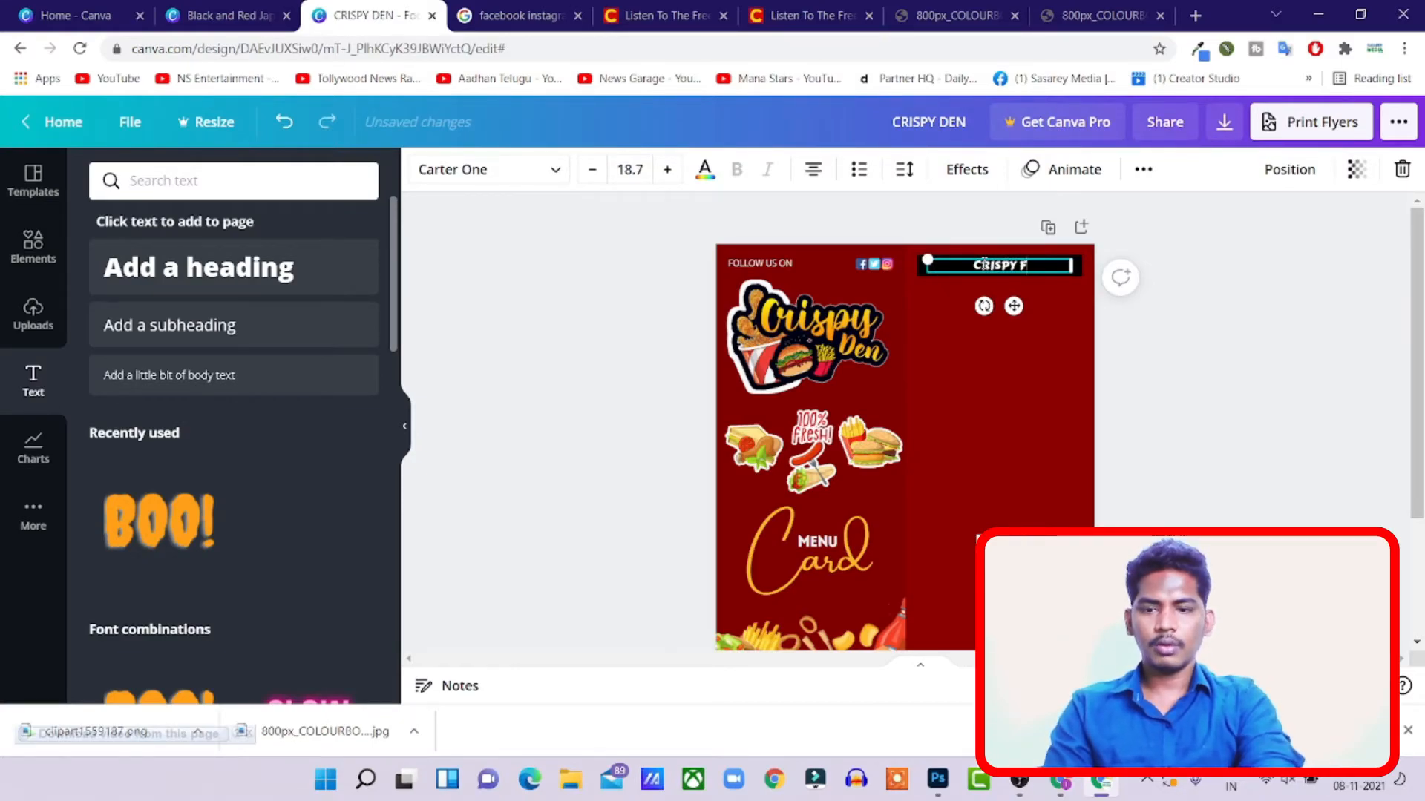
{"action": "type", "text": "RIED"}
{"action": "key", "text": "alt+Tab"}
{"action": "key", "text": "alt+Tab"}
{"action": "type", "text": "CHI"}
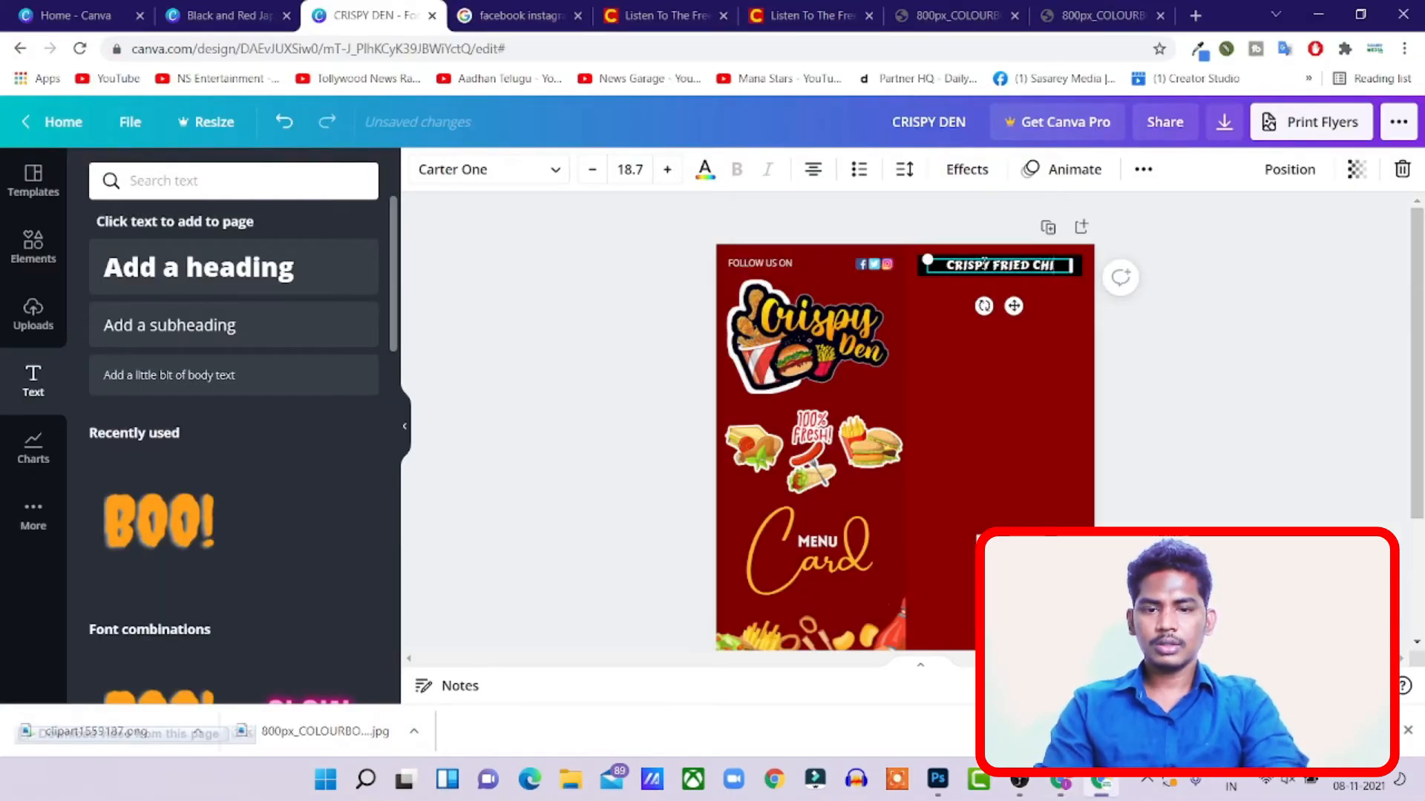
{"action": "type", "text": "CKEN"}
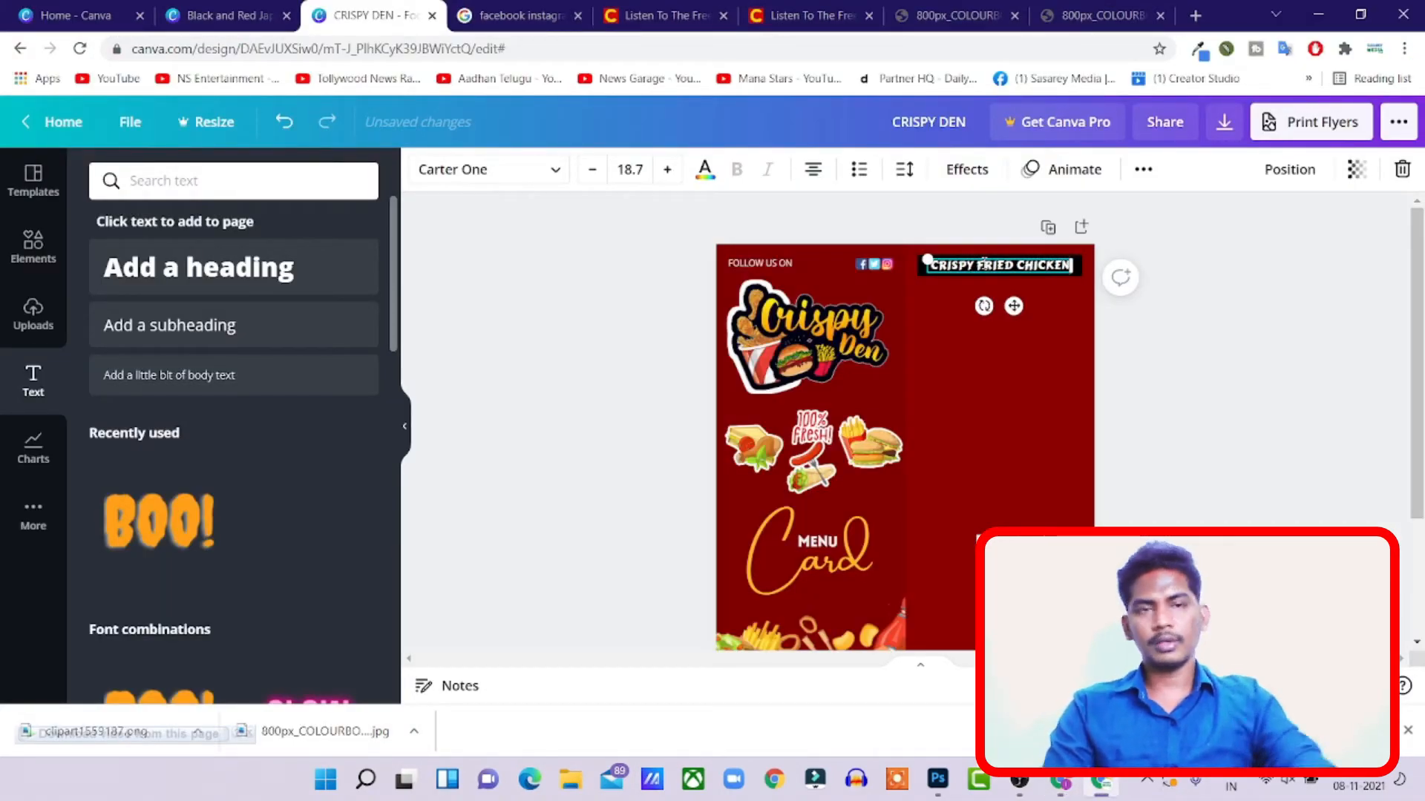
{"action": "left_click", "coordinate": [1163, 283]}
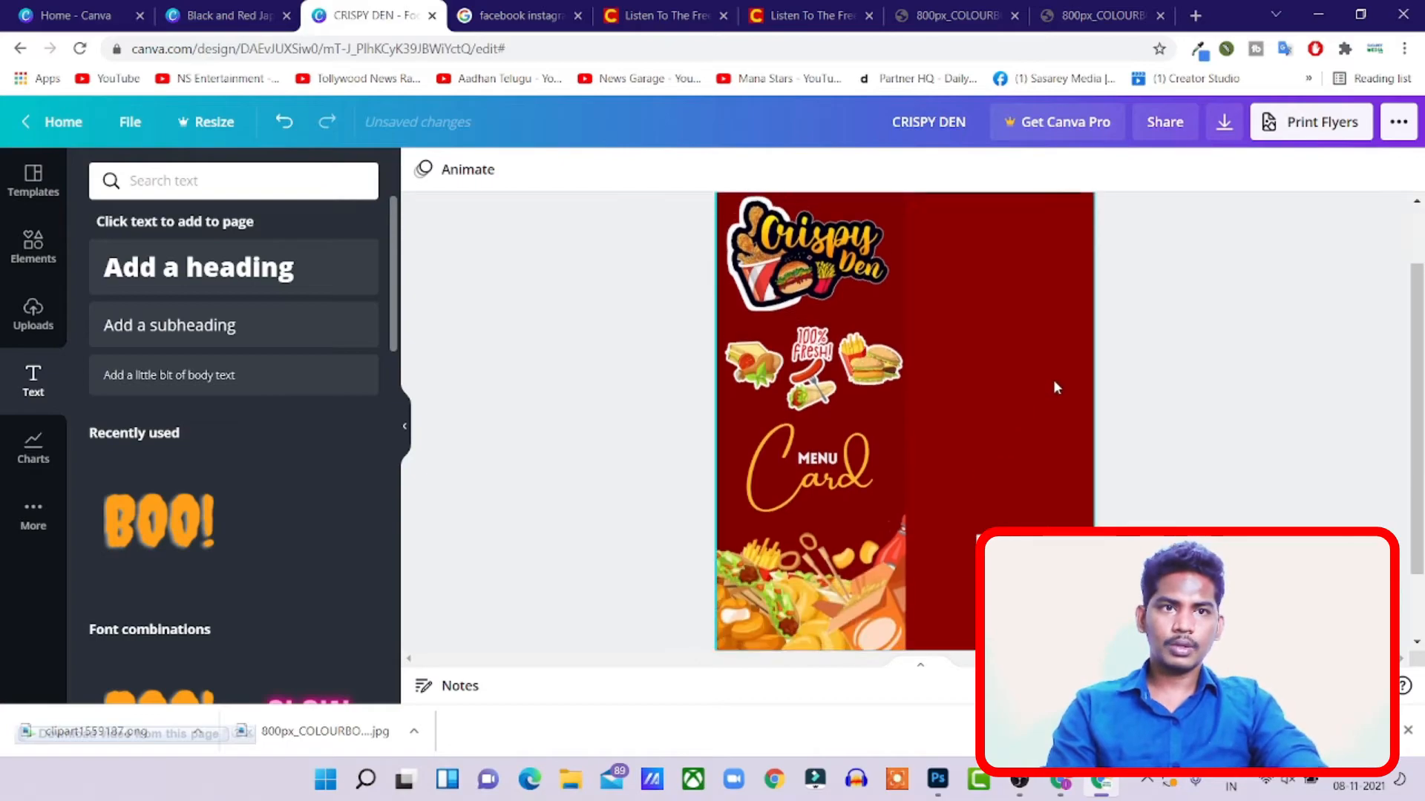
- After checking the WhatsApp reference menu, copy the lunch menu's CHICKEN FRIED RICE item list into the flyer, directly below the CRISPY FRIED CHICKEN heading
{"action": "key", "text": "alt+Tab"}
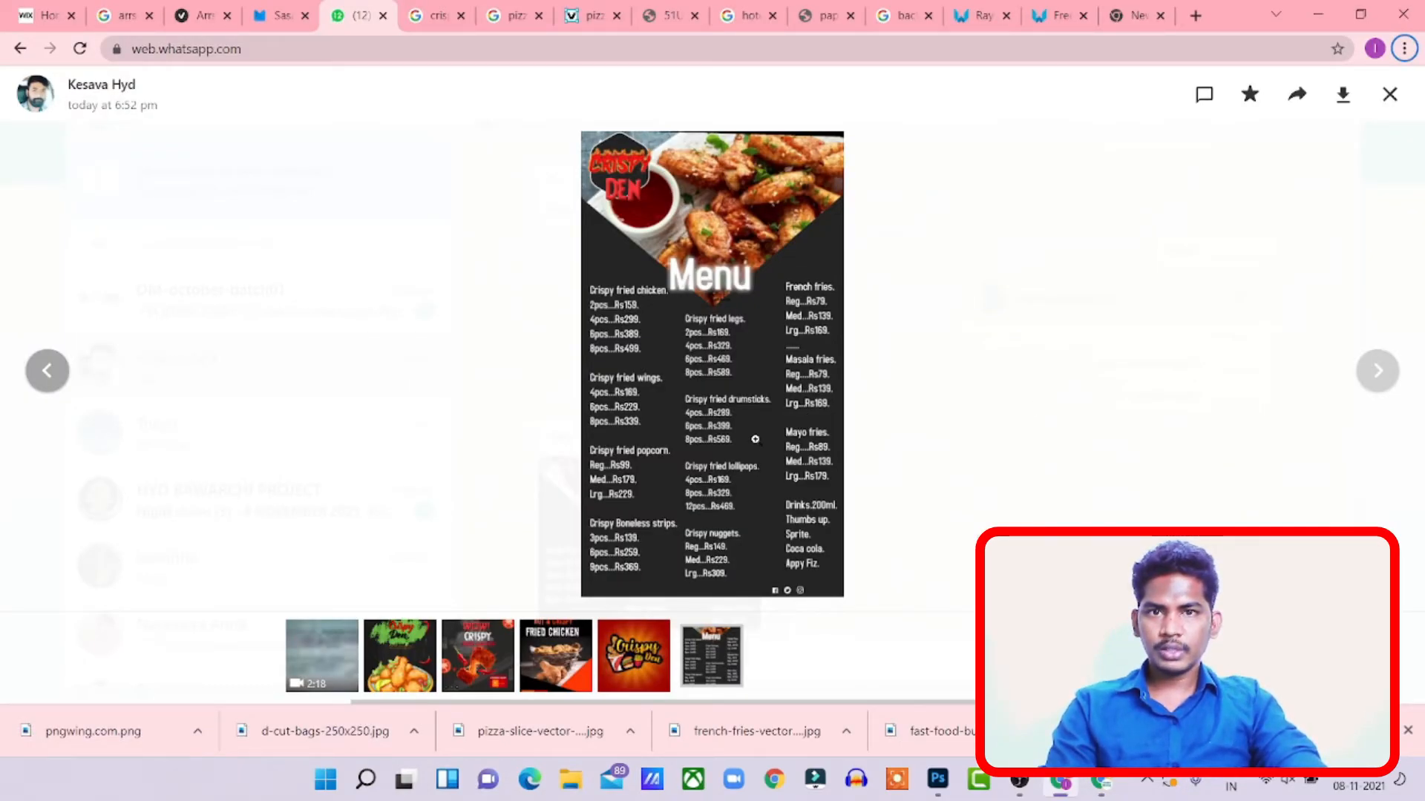
{"action": "left_click", "coordinate": [651, 319]}
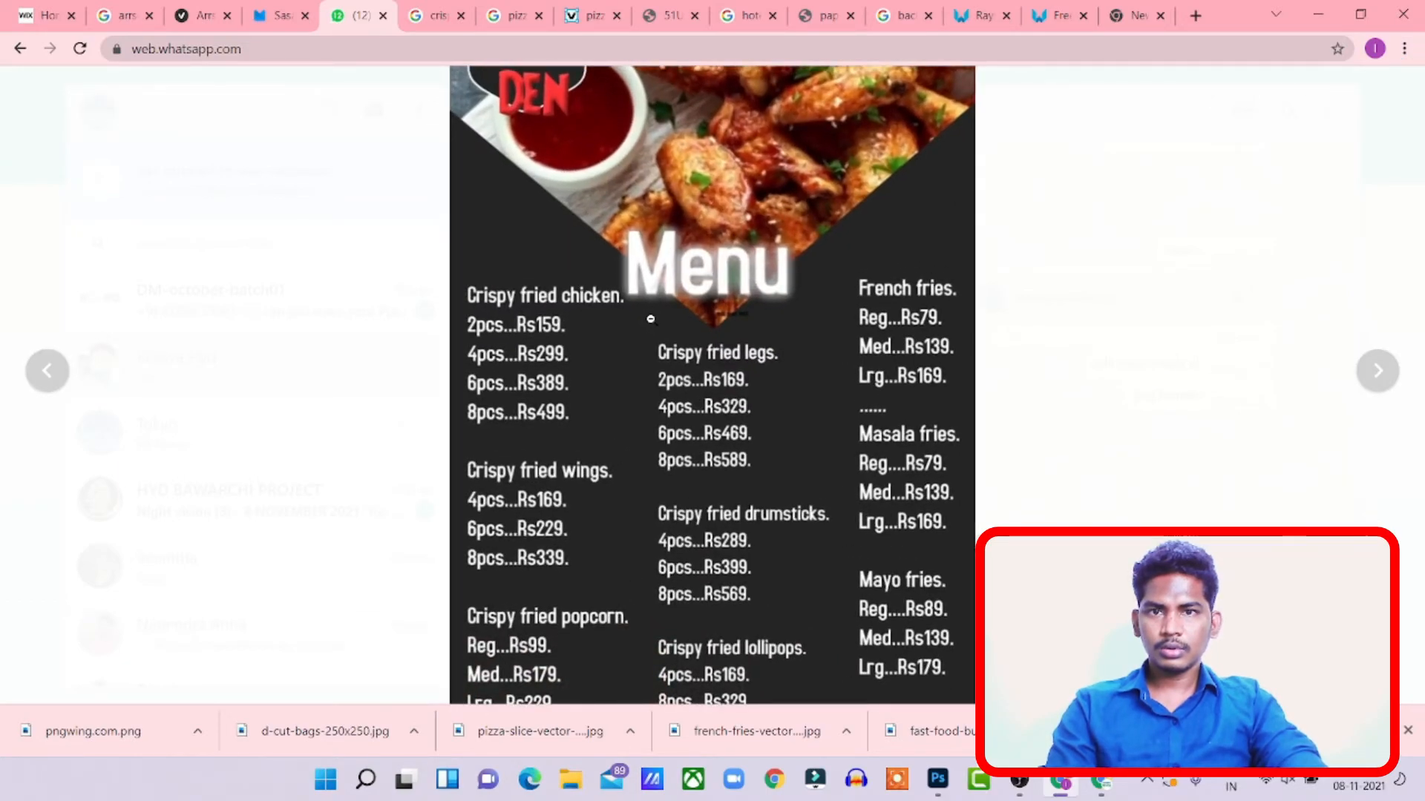
{"action": "key", "text": "alt+Tab"}
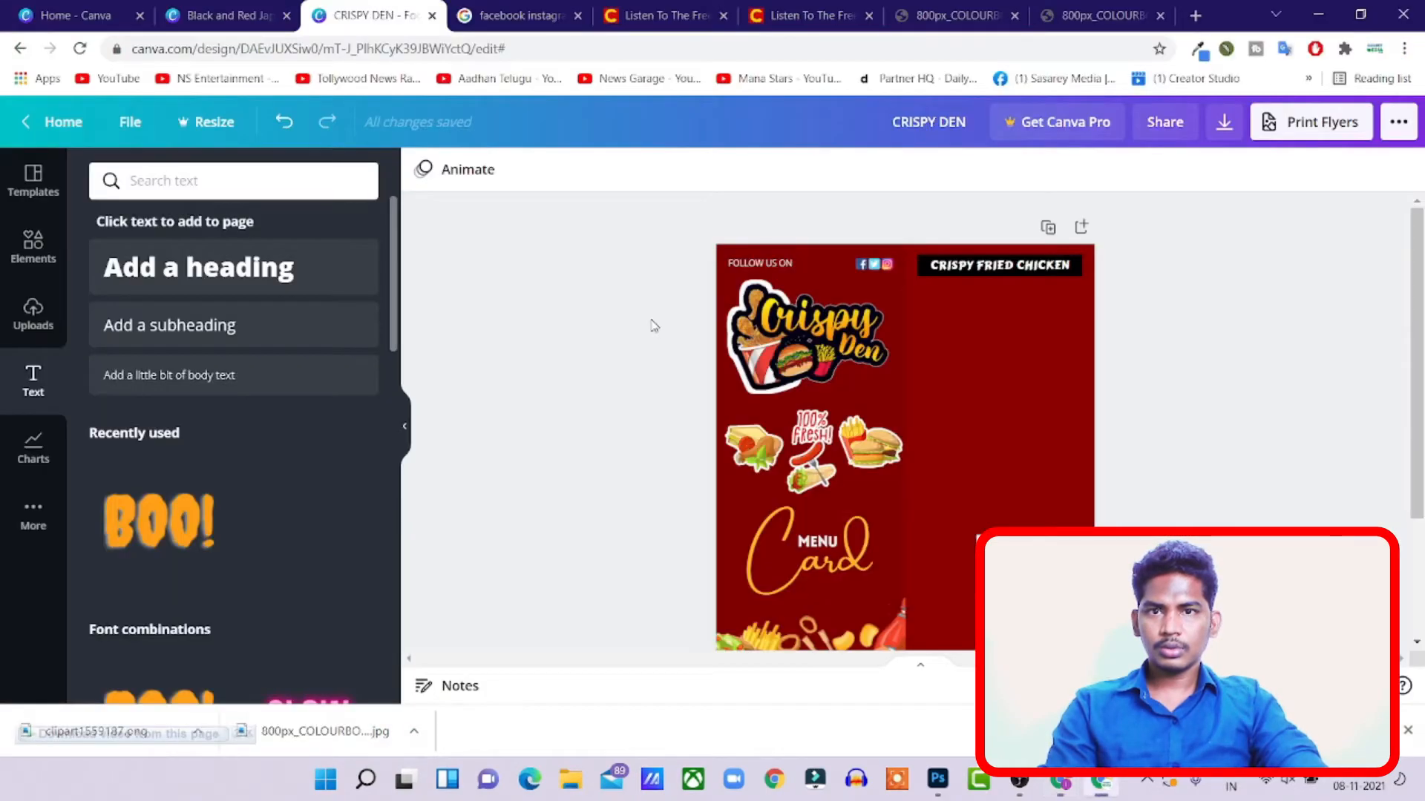
{"action": "left_click", "coordinate": [213, 20]}
{"action": "left_click", "coordinate": [727, 361]}
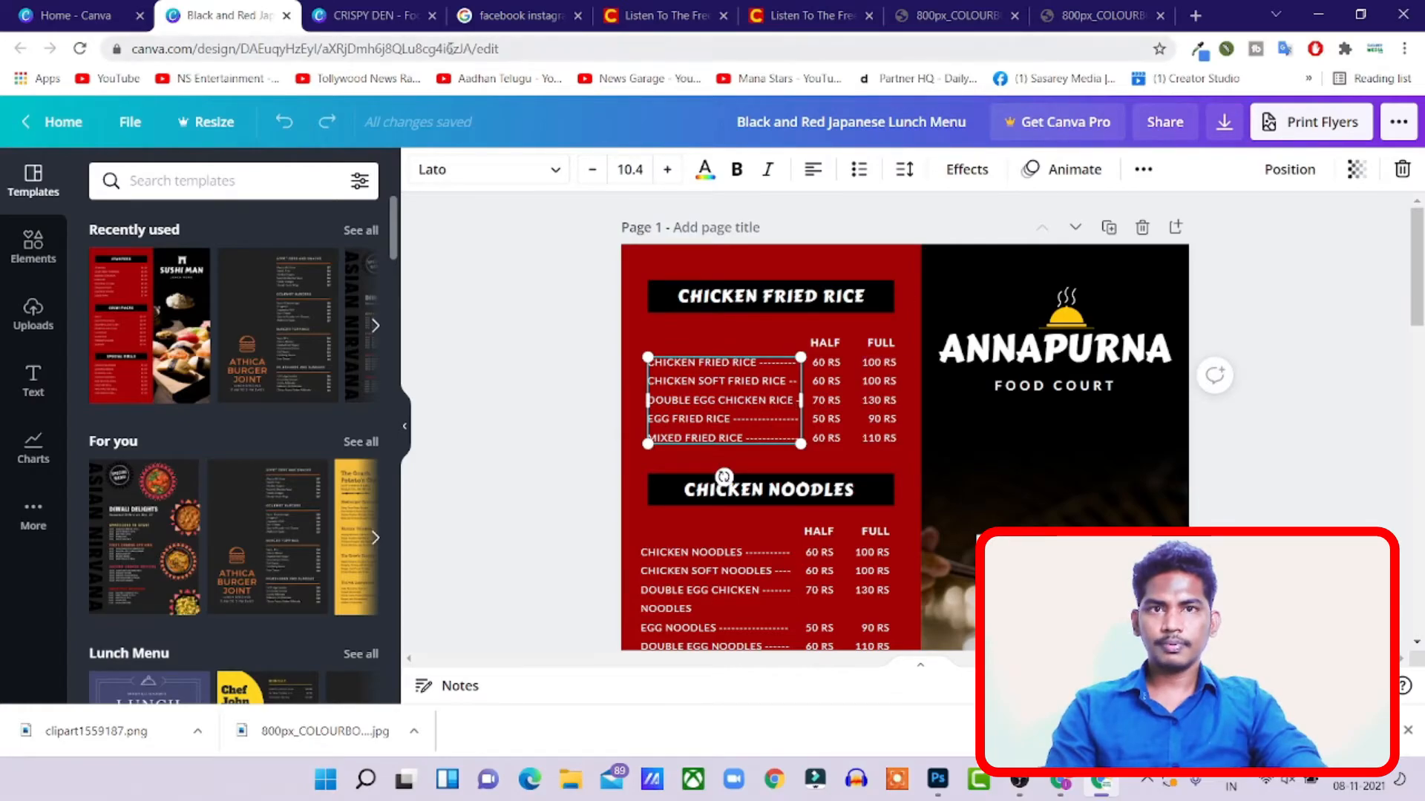
{"action": "key", "text": "ctrl+c"}
{"action": "left_click", "coordinate": [371, 15]}
{"action": "key", "text": "ctrl+v"}
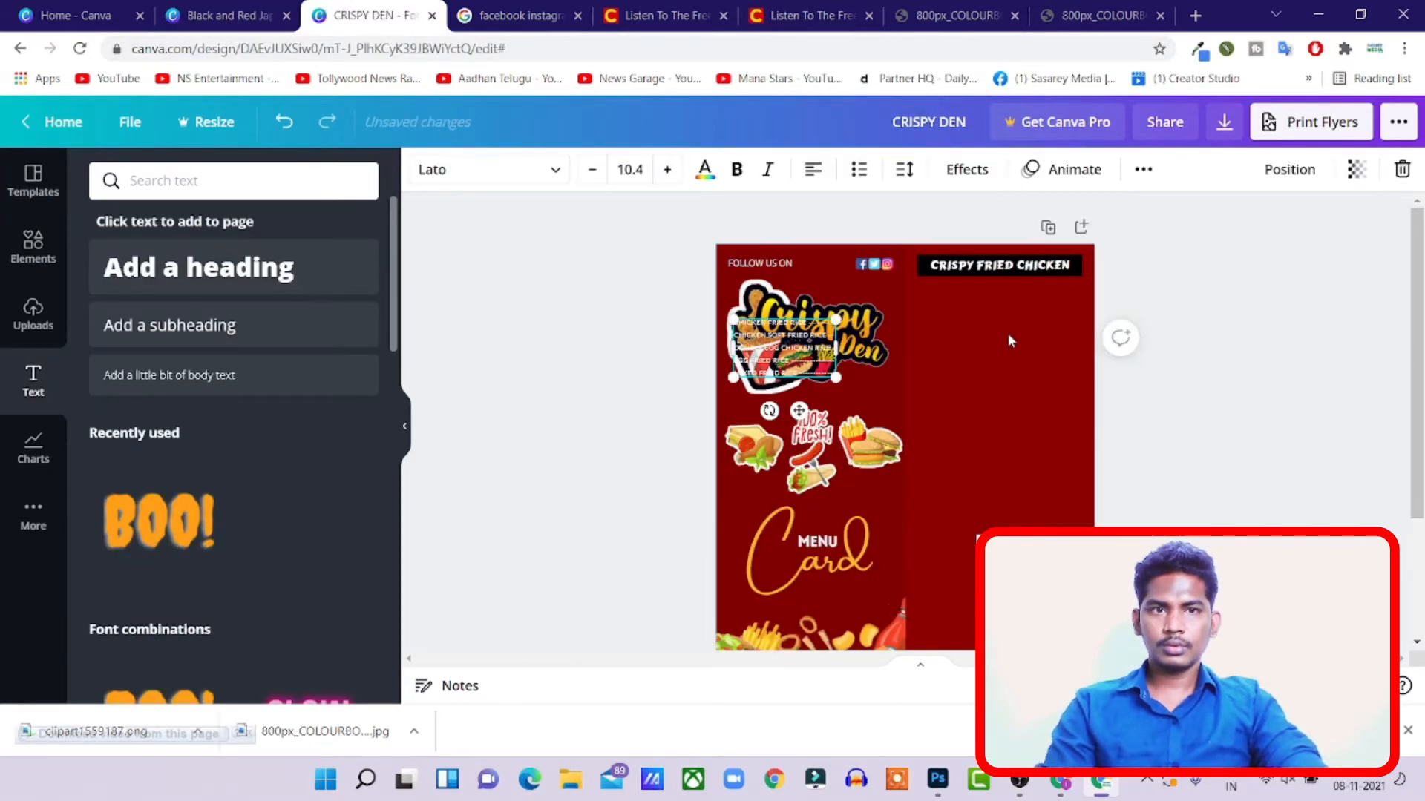
{"action": "left_click_drag", "start_coordinate": [799, 410], "coordinate": [982, 378]}
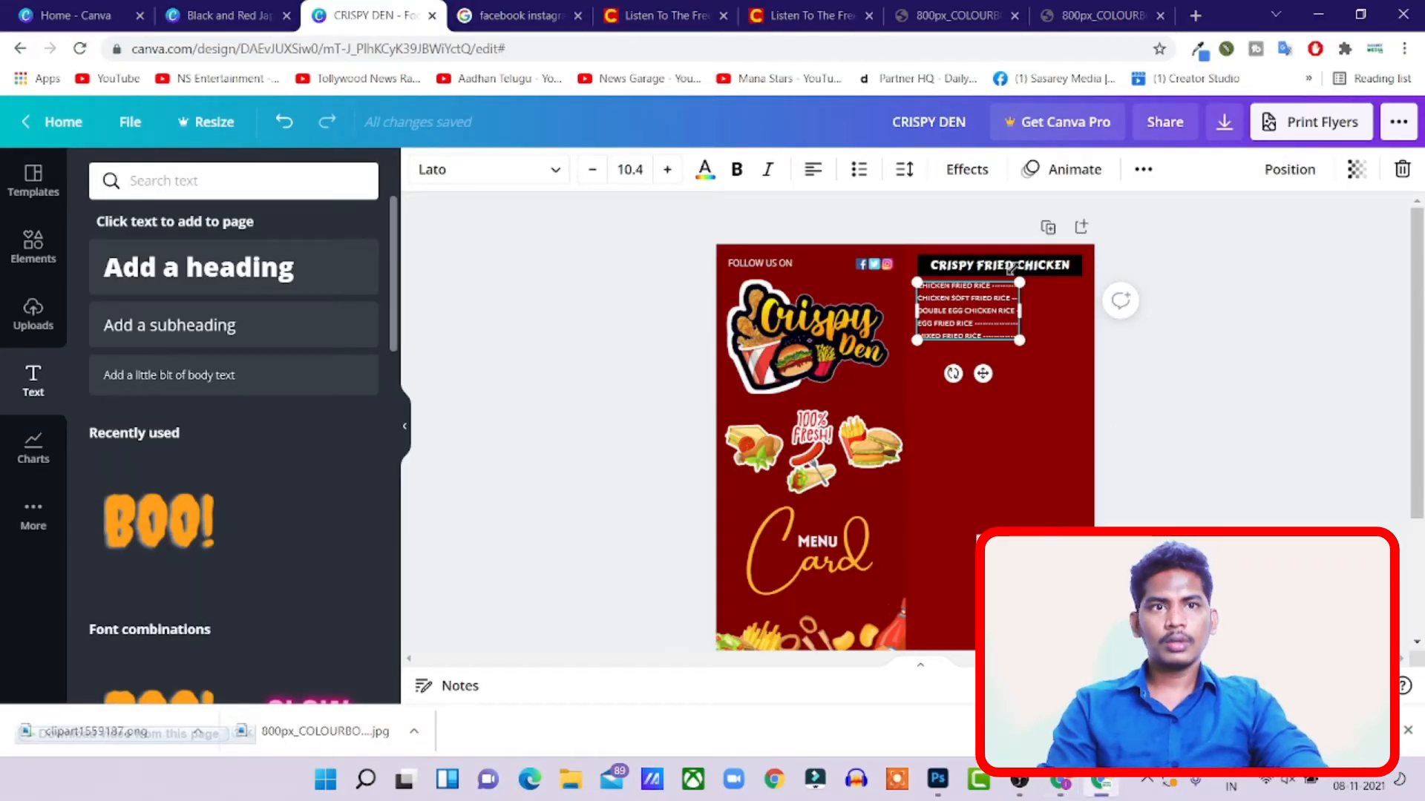
{"action": "left_click", "coordinate": [1011, 269]}
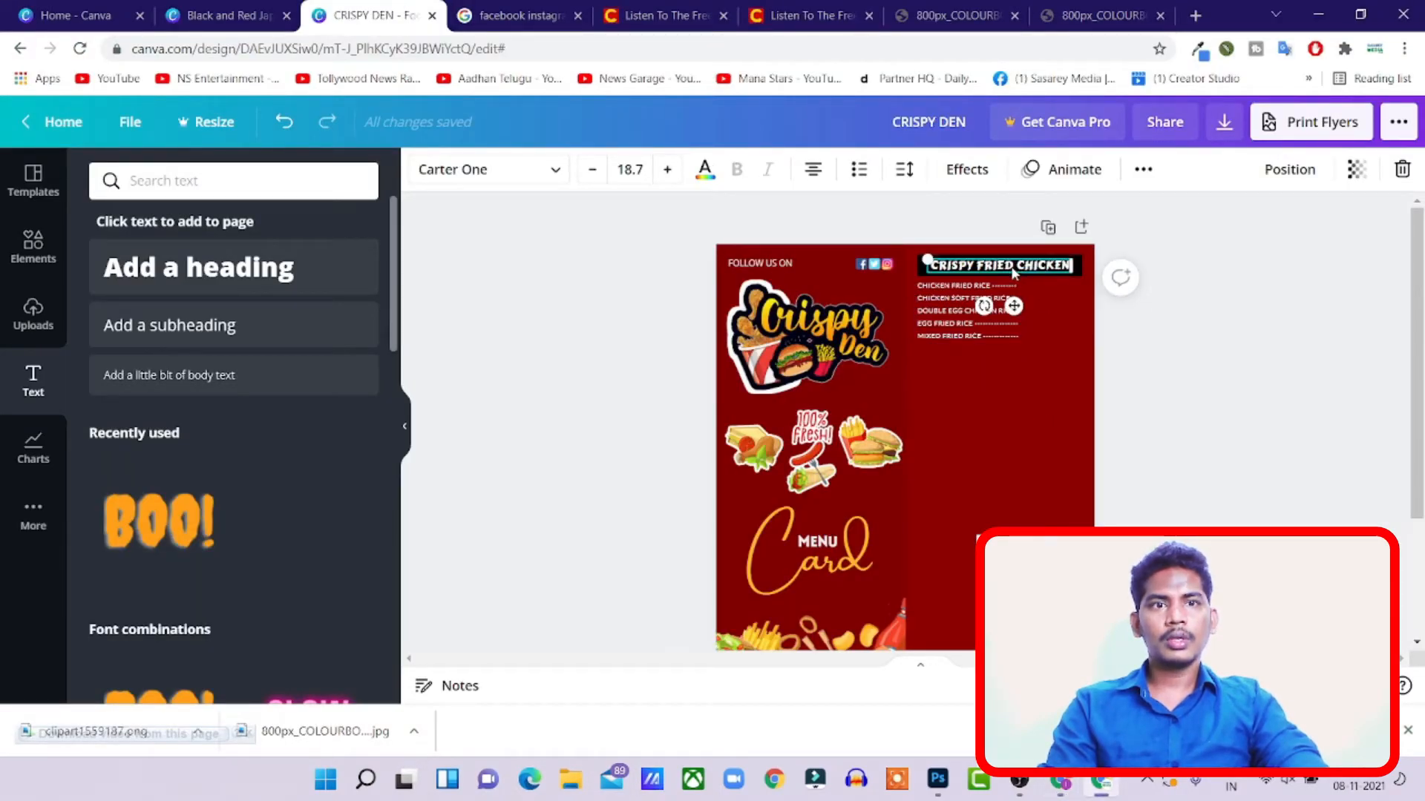
{"action": "left_click", "coordinate": [593, 170]}
{"action": "left_click", "coordinate": [593, 170]}
{"action": "left_click", "coordinate": [593, 170]}
{"action": "left_click", "coordinate": [593, 170]}
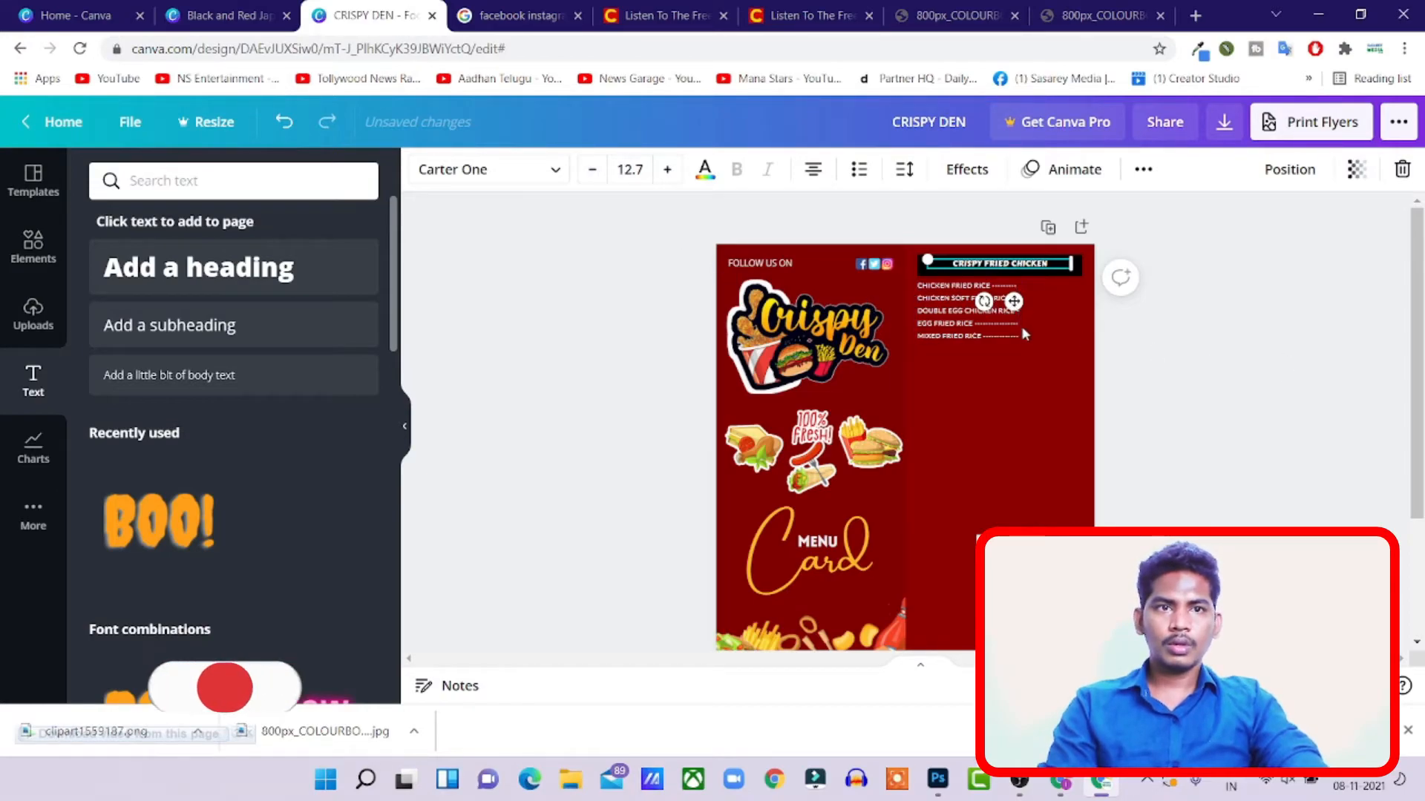
{"action": "key", "text": "ctrl+z"}
{"action": "key", "text": "ctrl+z"}
{"action": "key", "text": "ctrl+z"}
{"action": "key", "text": "ctrl+z"}
{"action": "key", "text": "ctrl+z"}
{"action": "key", "text": "ctrl+z"}
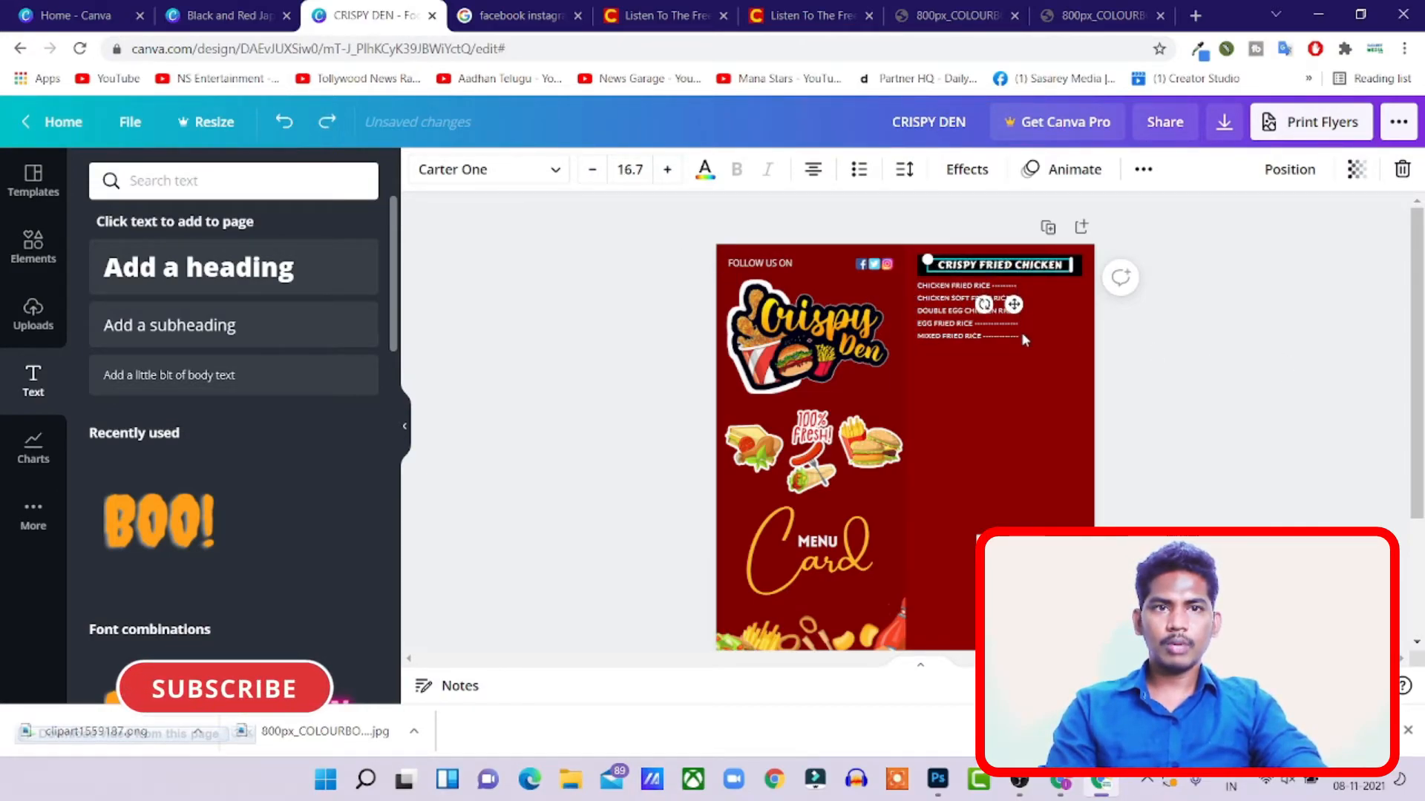
{"action": "left_click", "coordinate": [1245, 350]}
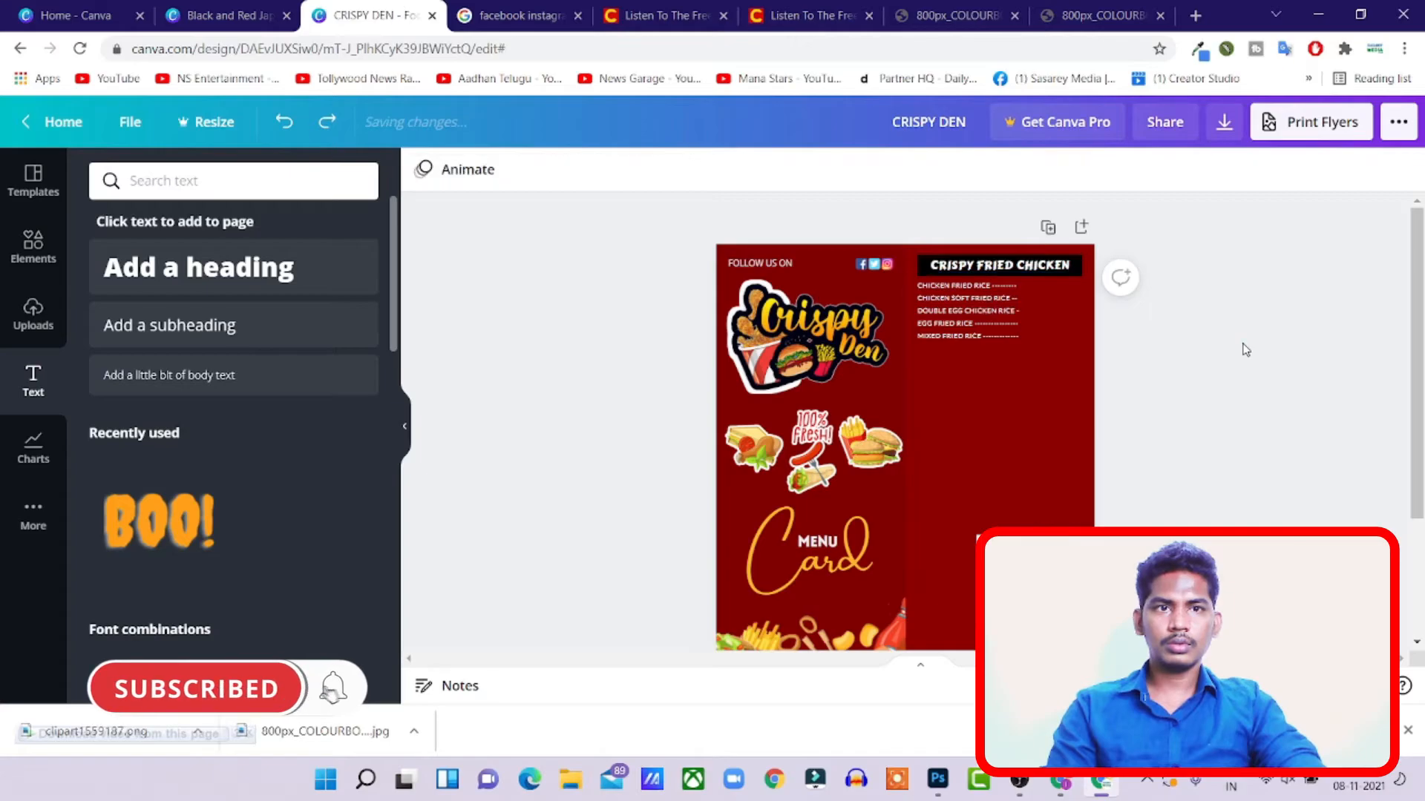
- Widen the pasted item list to match the black heading bar and replace its text with 2PC'S
{"action": "left_click", "coordinate": [968, 318]}
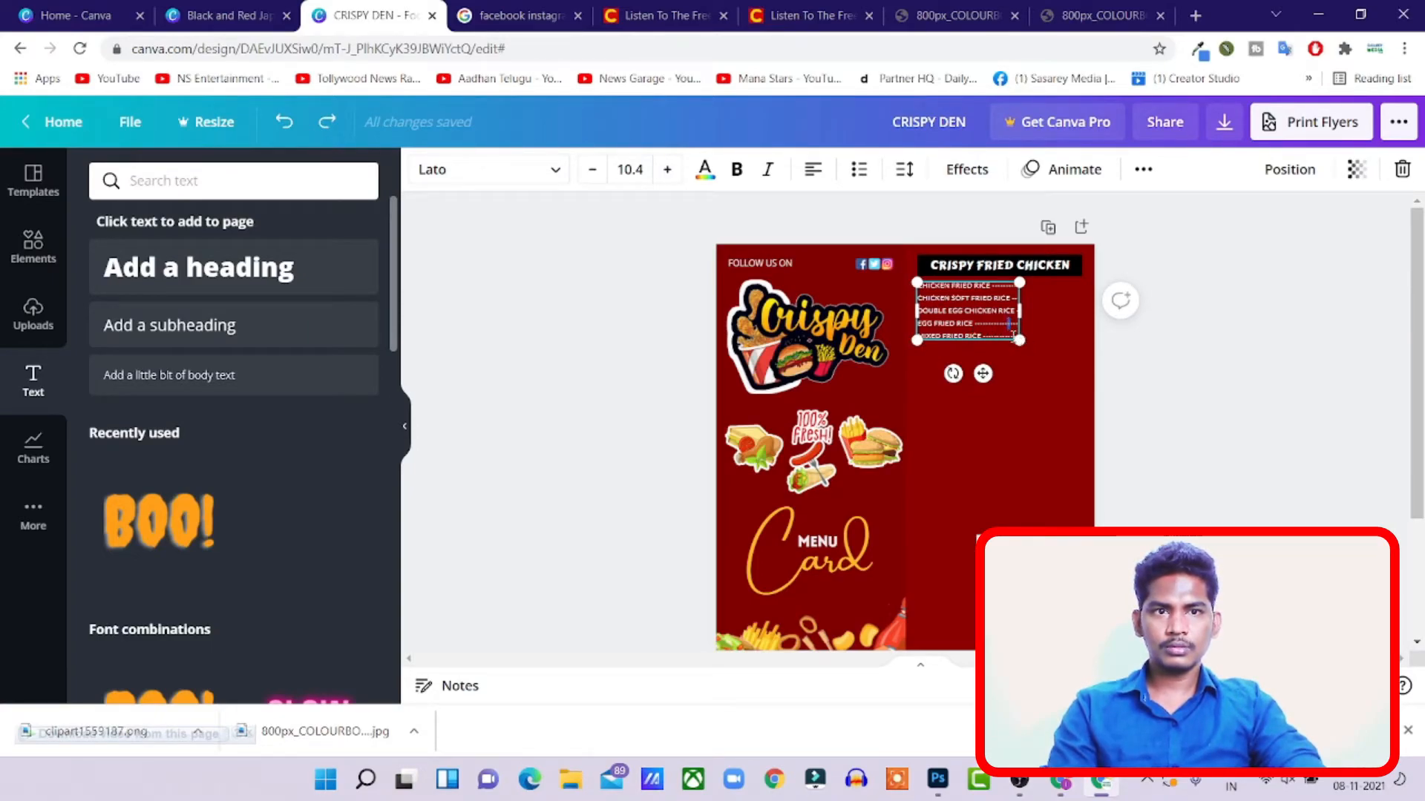
{"action": "key", "text": "ctrl+a"}
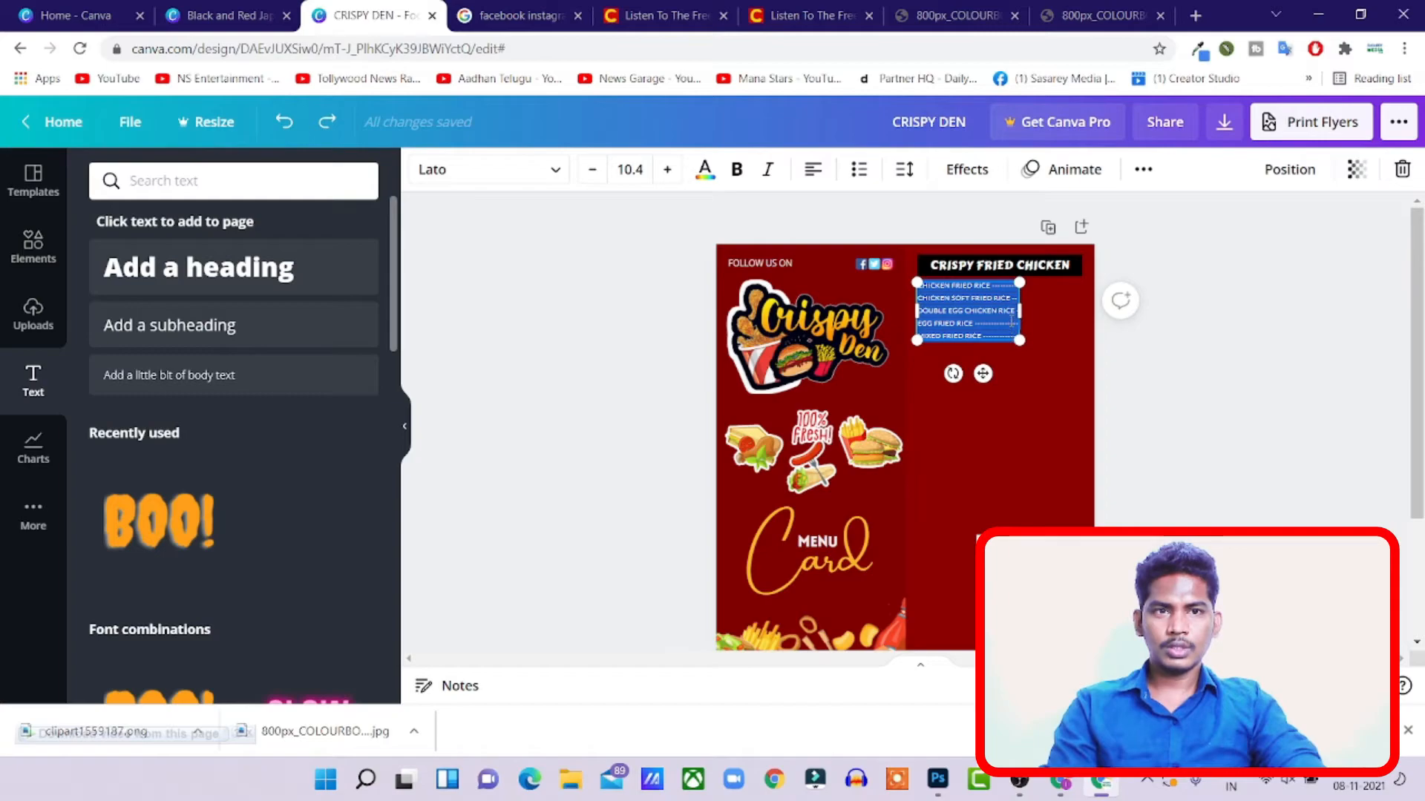
{"action": "left_click_drag", "start_coordinate": [1019, 311], "coordinate": [1081, 308]}
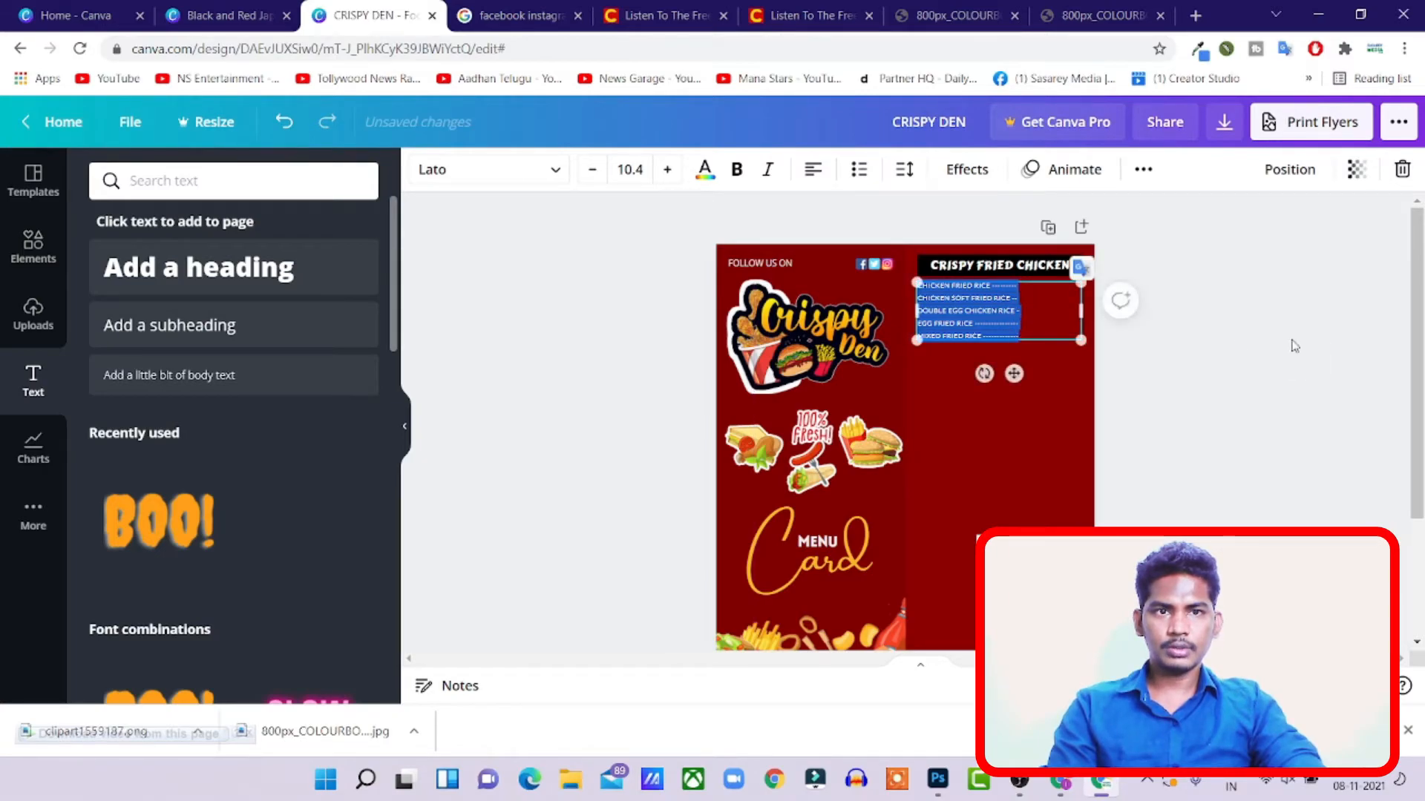
{"action": "left_click", "coordinate": [1179, 326]}
{"action": "left_click", "coordinate": [1004, 316]}
{"action": "left_click", "coordinate": [1004, 313]}
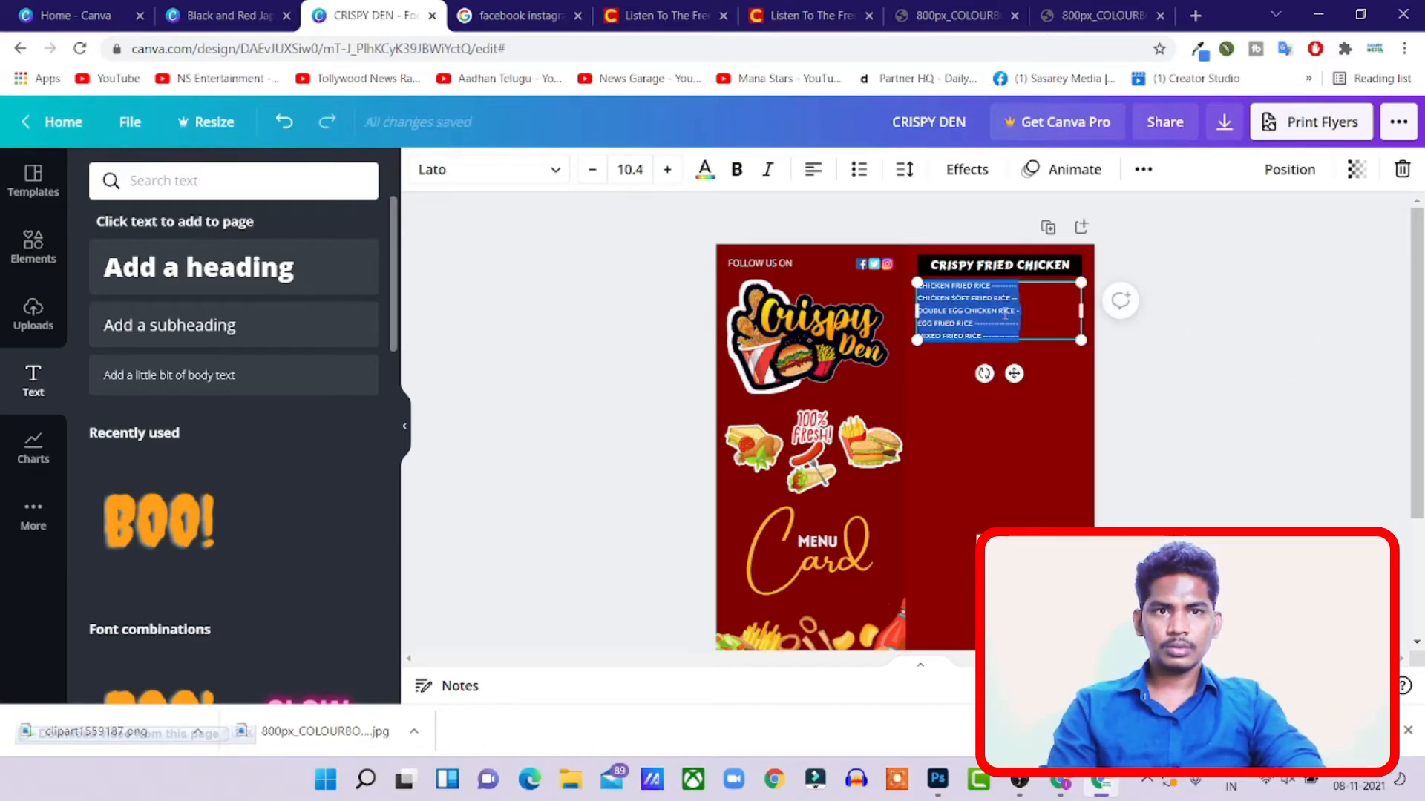
{"action": "key", "text": "BackSpace"}
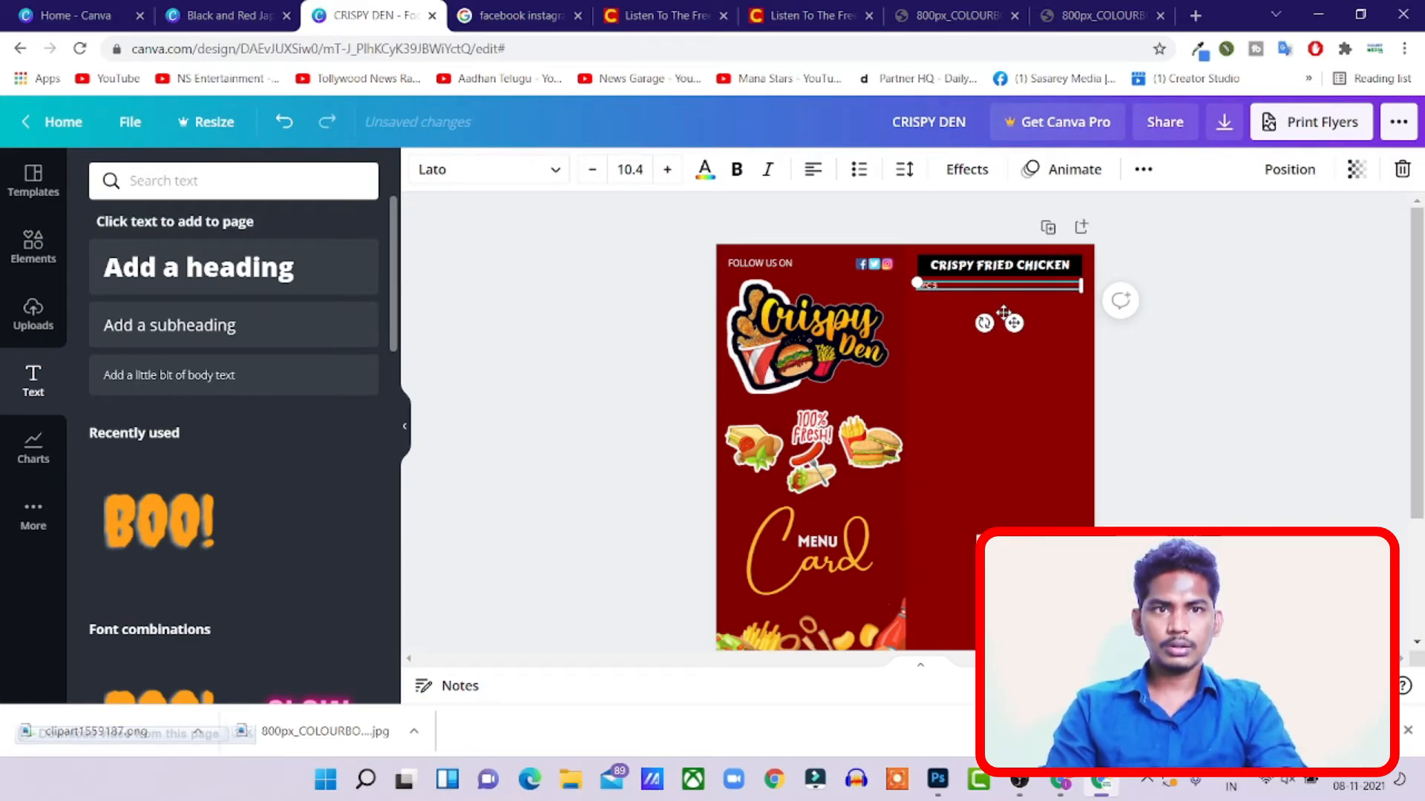
- Increase the font size of the 2PC'S text to 16.4
{"action": "left_click", "coordinate": [667, 169]}
{"action": "left_click", "coordinate": [667, 169]}
{"action": "left_click", "coordinate": [667, 169]}
{"action": "left_click", "coordinate": [667, 169]}
{"action": "left_click", "coordinate": [667, 169]}
{"action": "left_click", "coordinate": [667, 170]}
- Complete the 2PC'S line with a row of dashes and 159 RS on a single line, following the WhatsApp reference menu
{"action": "key", "text": "alt+Tab"}
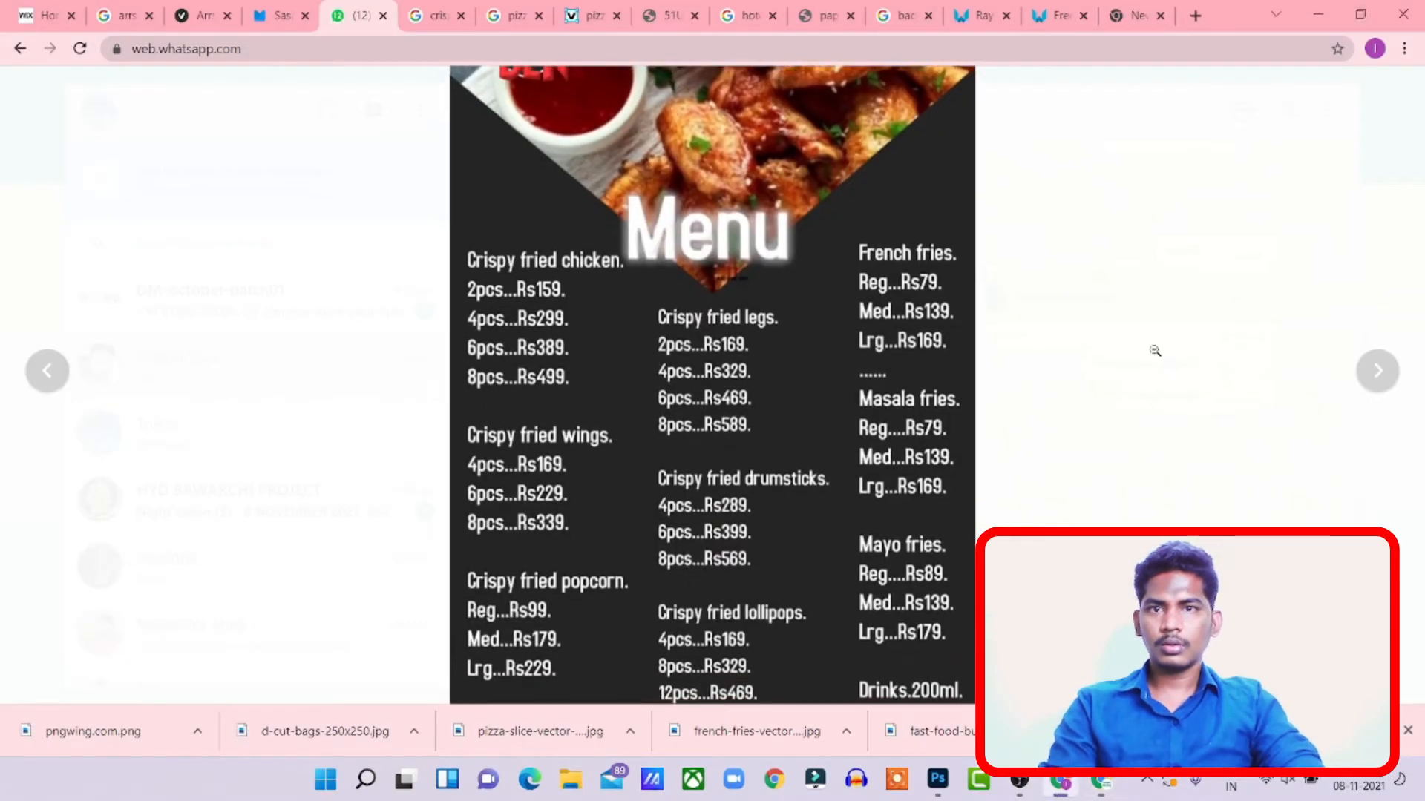
{"action": "key", "text": "alt+Tab"}
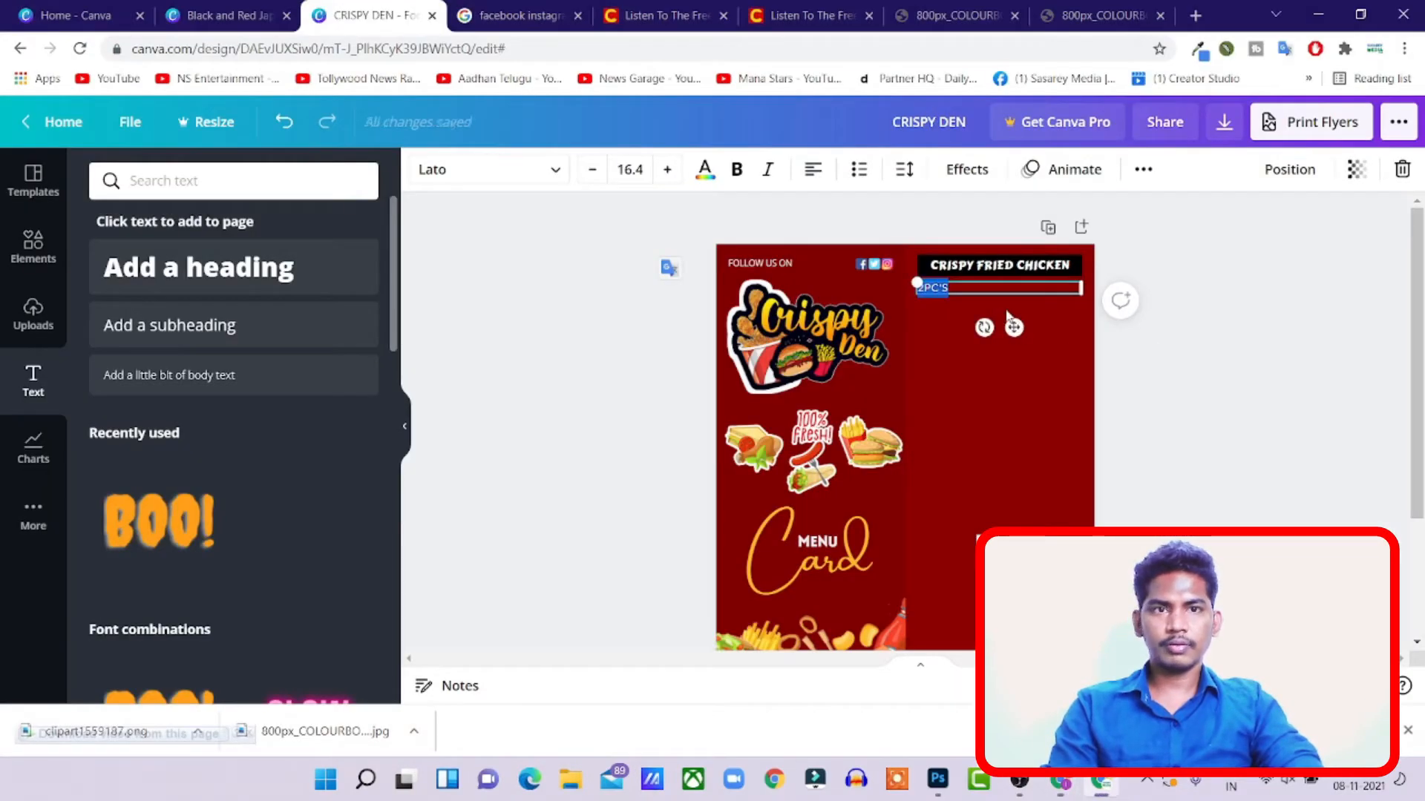
{"action": "left_click", "coordinate": [1008, 291]}
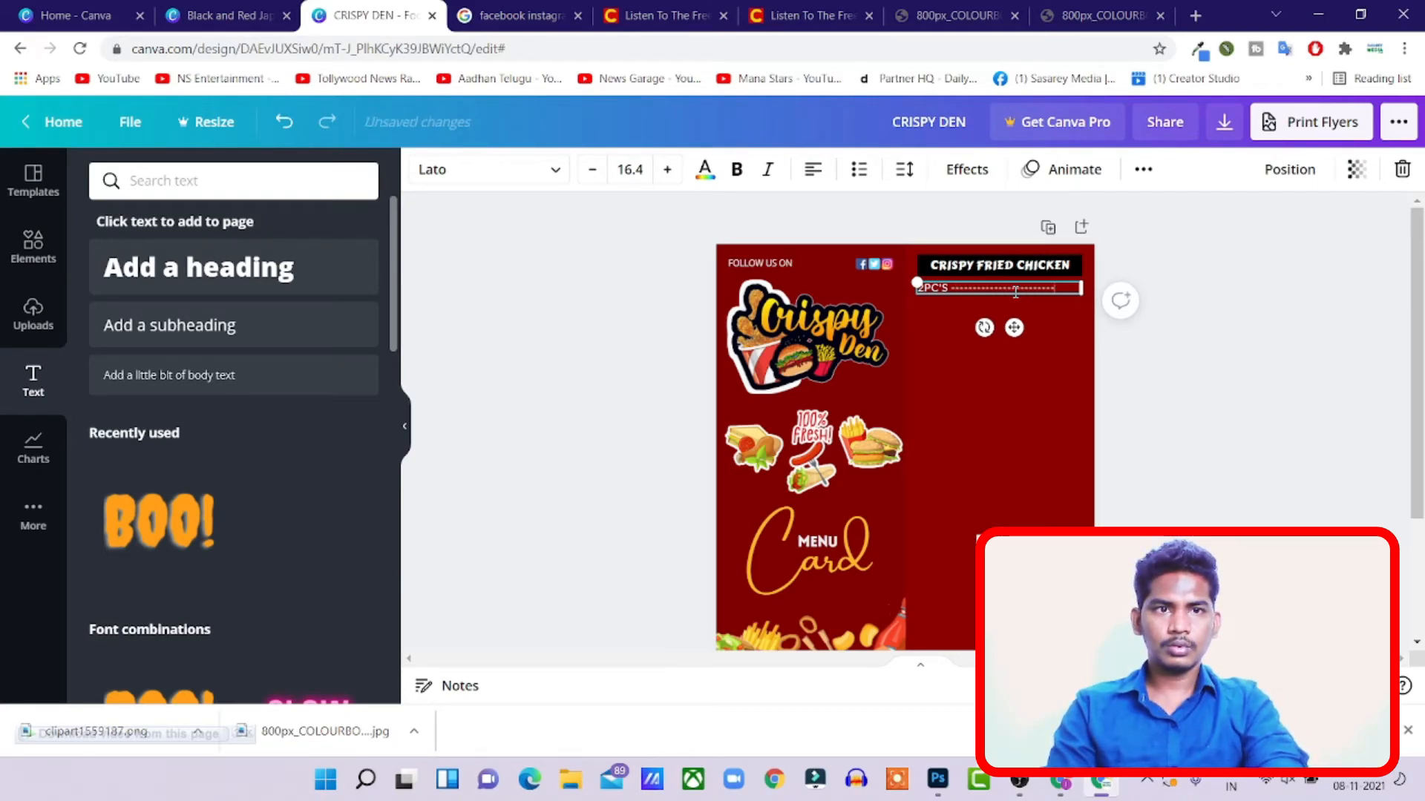
{"action": "key", "text": "alt+Tab"}
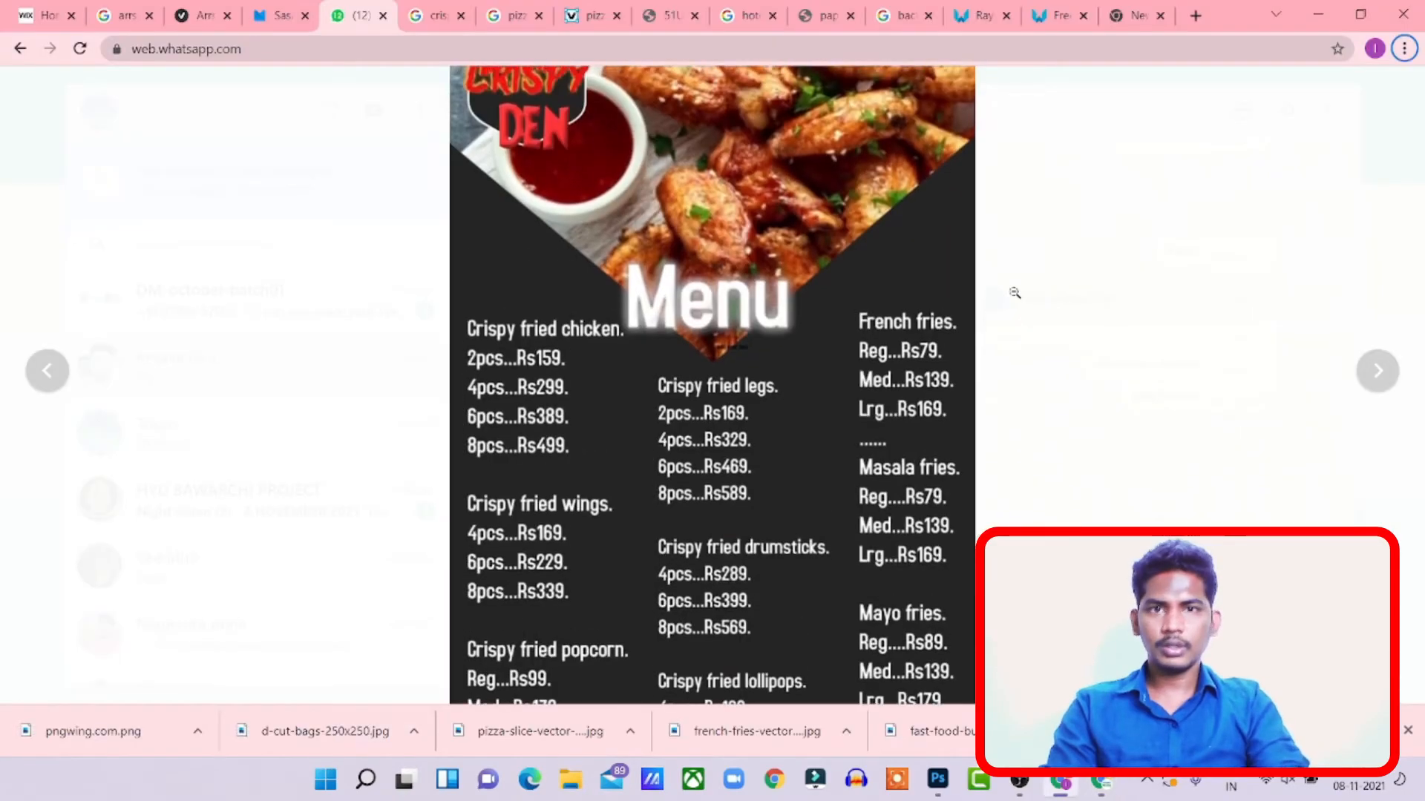
{"action": "key", "text": "alt+Tab"}
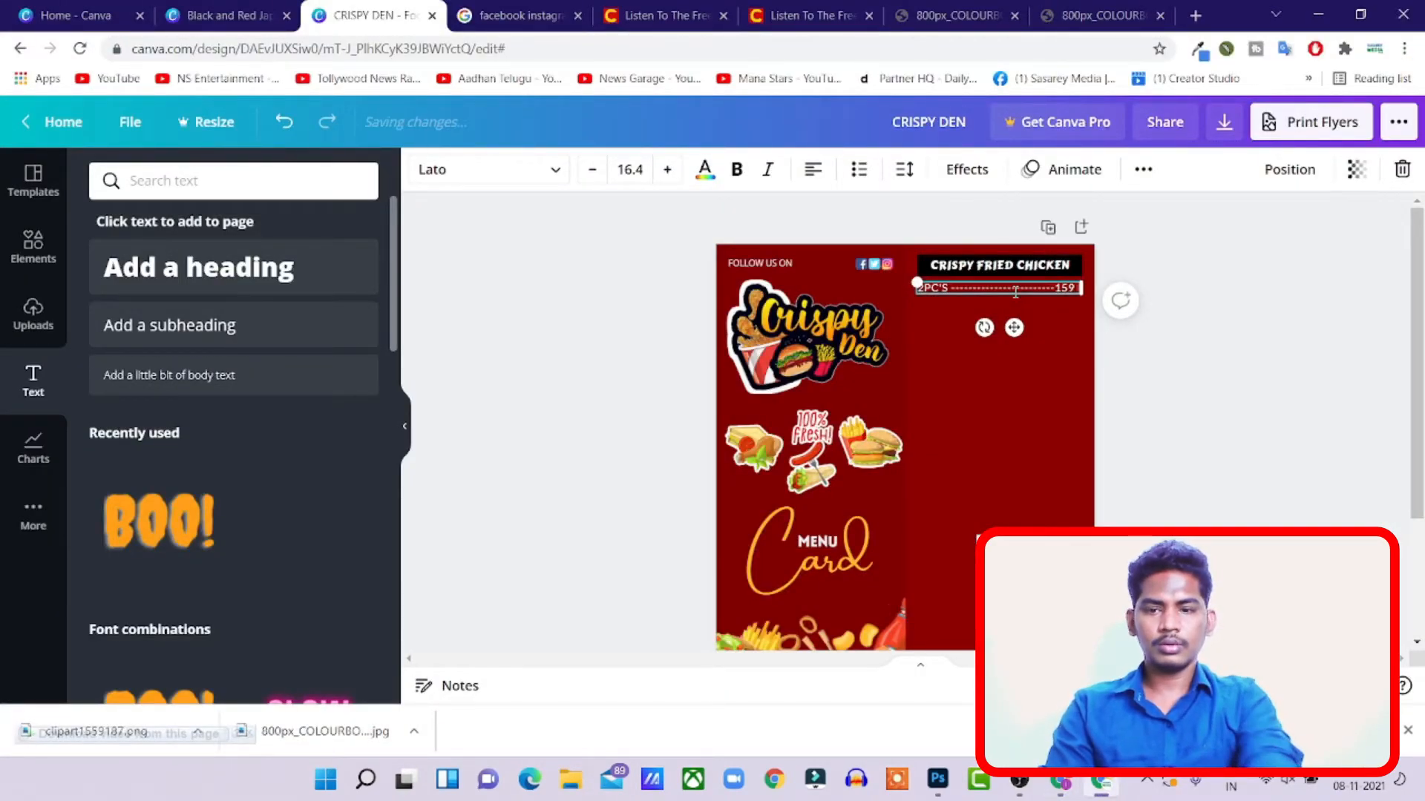
{"action": "key", "text": "Return"}
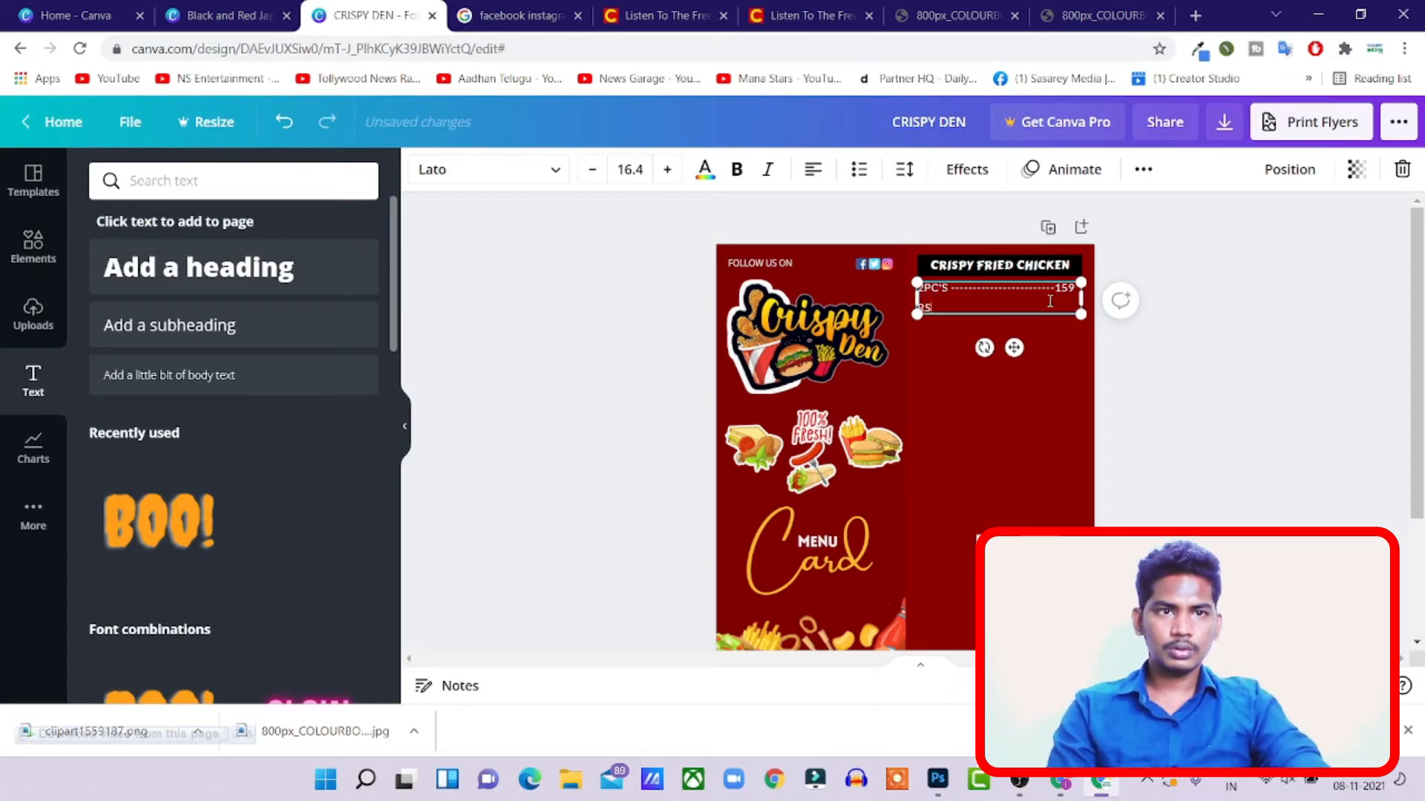
{"action": "key", "text": "BackSpace"}
{"action": "key", "text": "BackSpace"}
{"action": "key", "text": "BackSpace"}
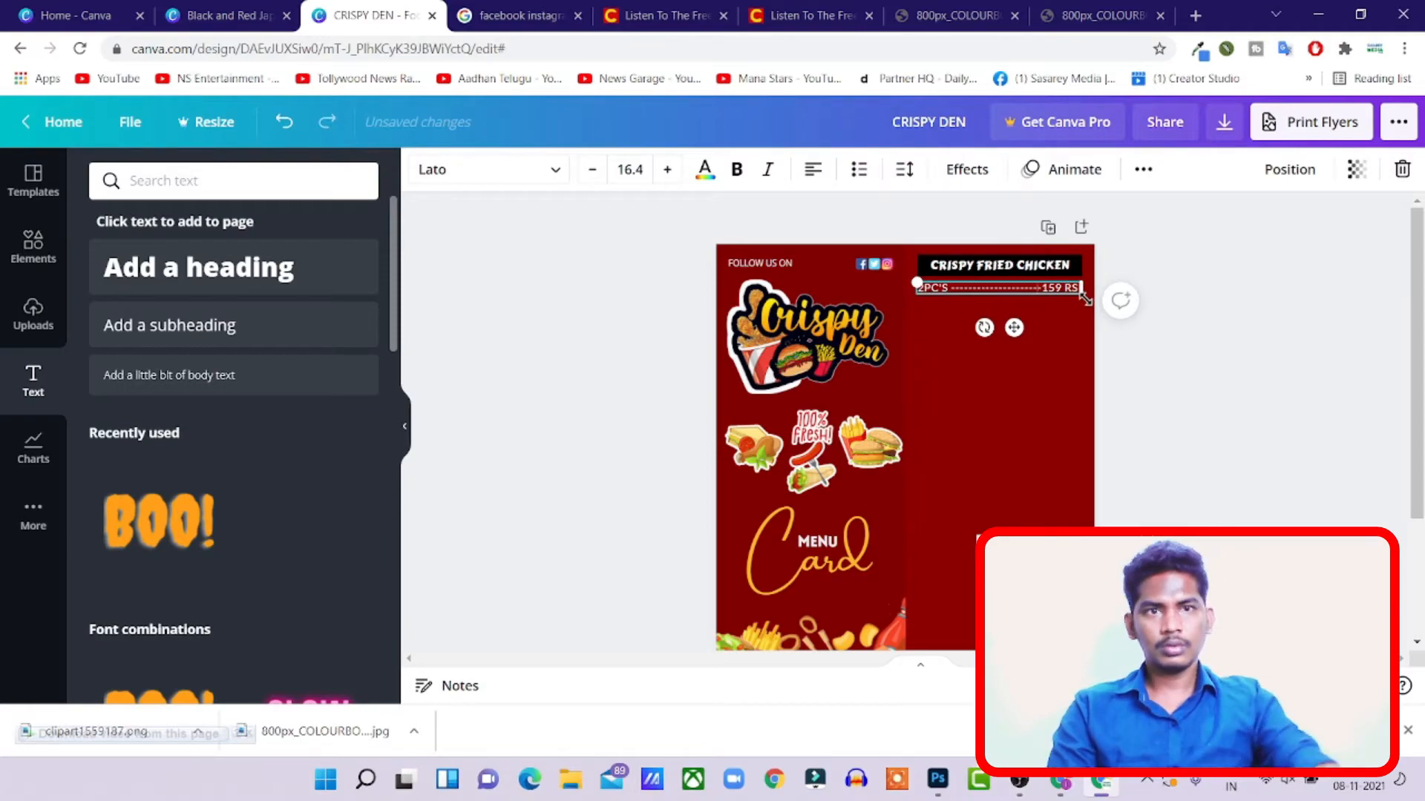
- Move the 2PC'S price line slightly lower beneath the heading and review the remaining categories in the WhatsApp reference menu
{"action": "left_click", "coordinate": [1082, 333]}
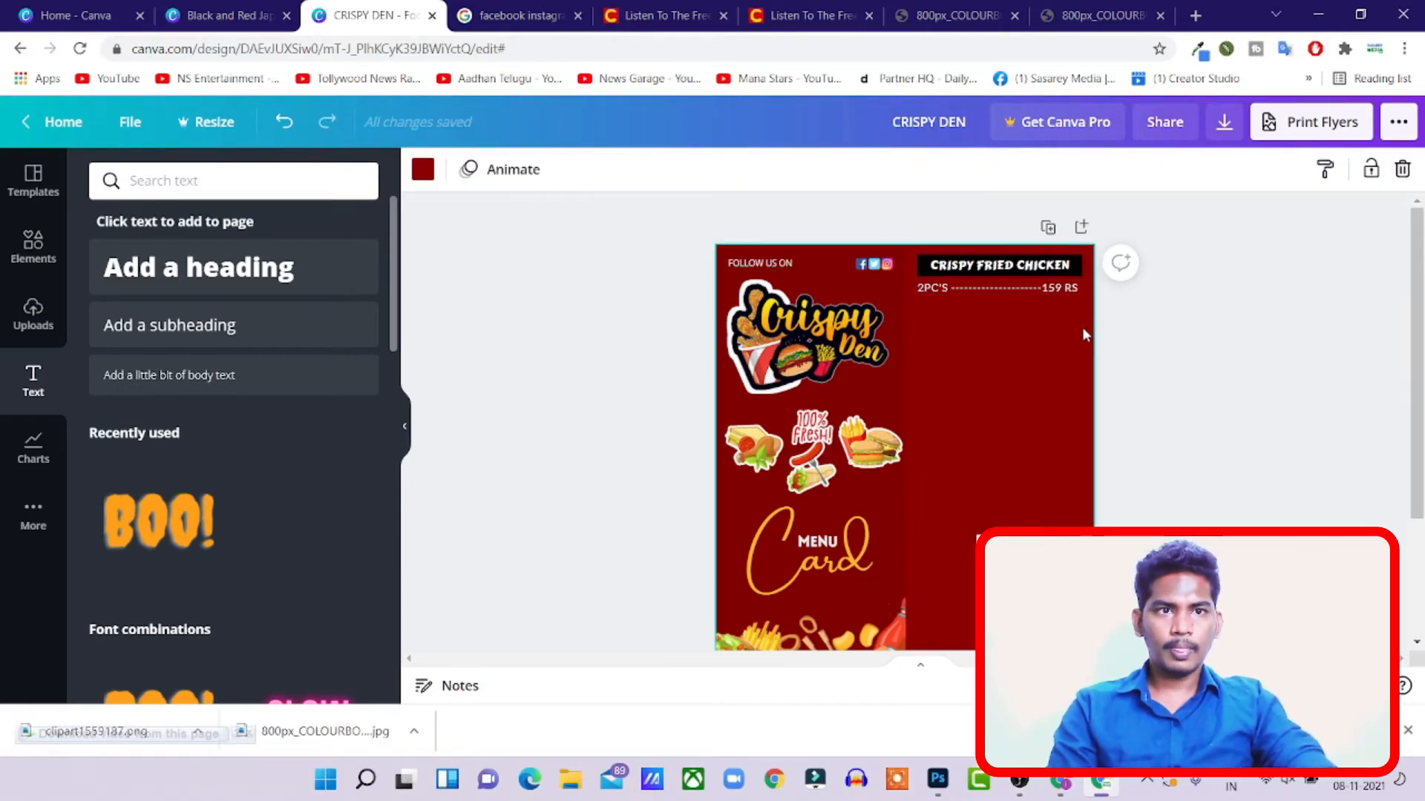
{"action": "left_click", "coordinate": [1053, 294]}
{"action": "left_click", "coordinate": [1026, 366]}
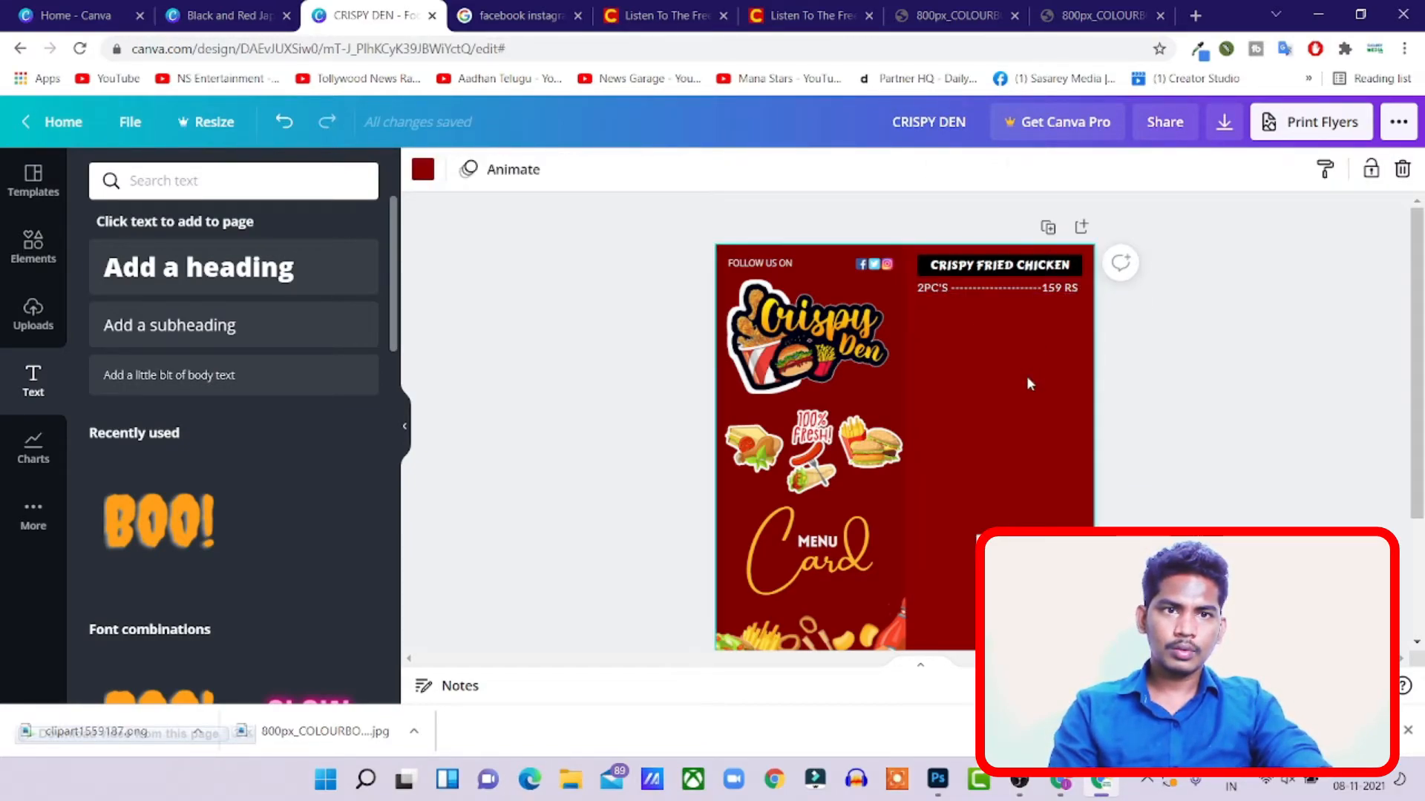
{"action": "left_click", "coordinate": [996, 297]}
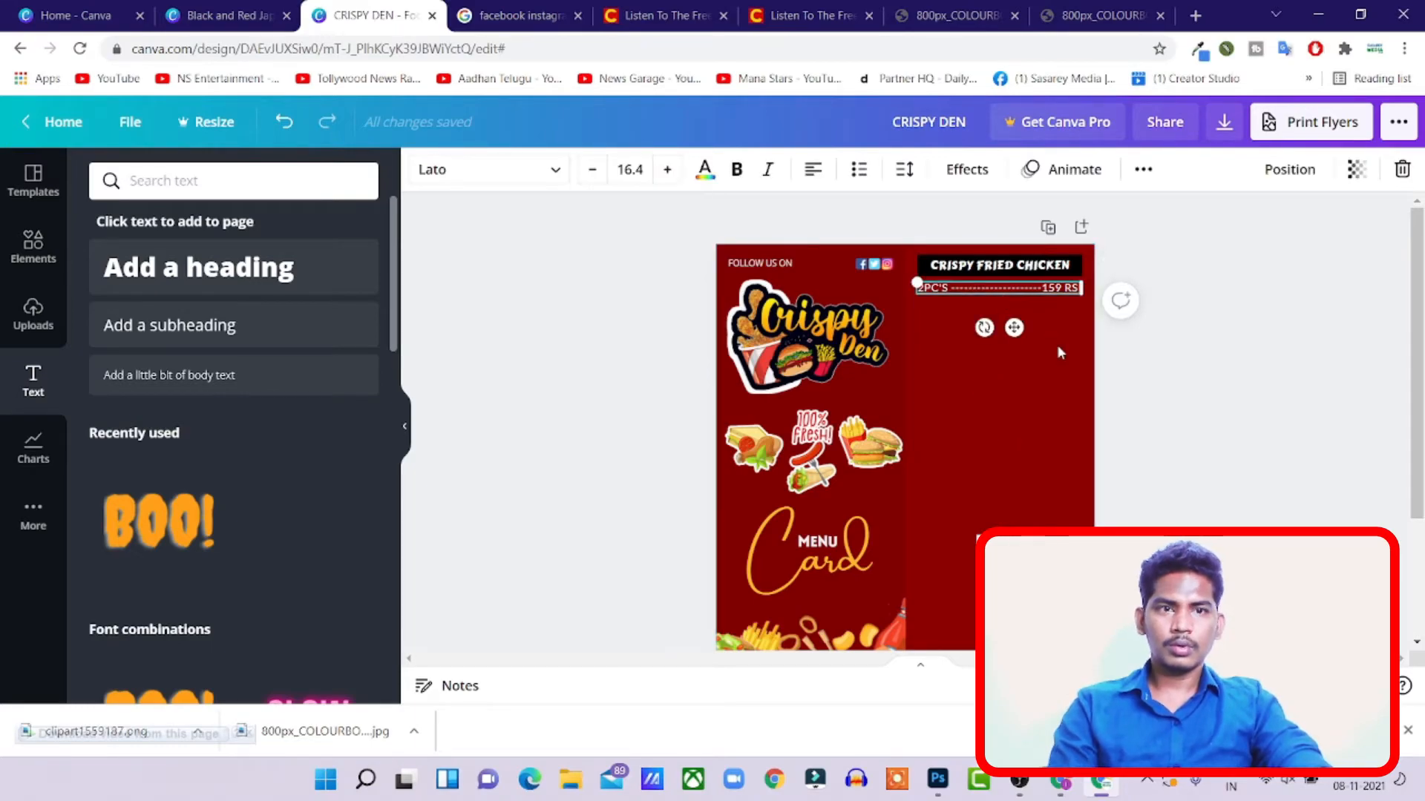
{"action": "left_click", "coordinate": [1022, 406]}
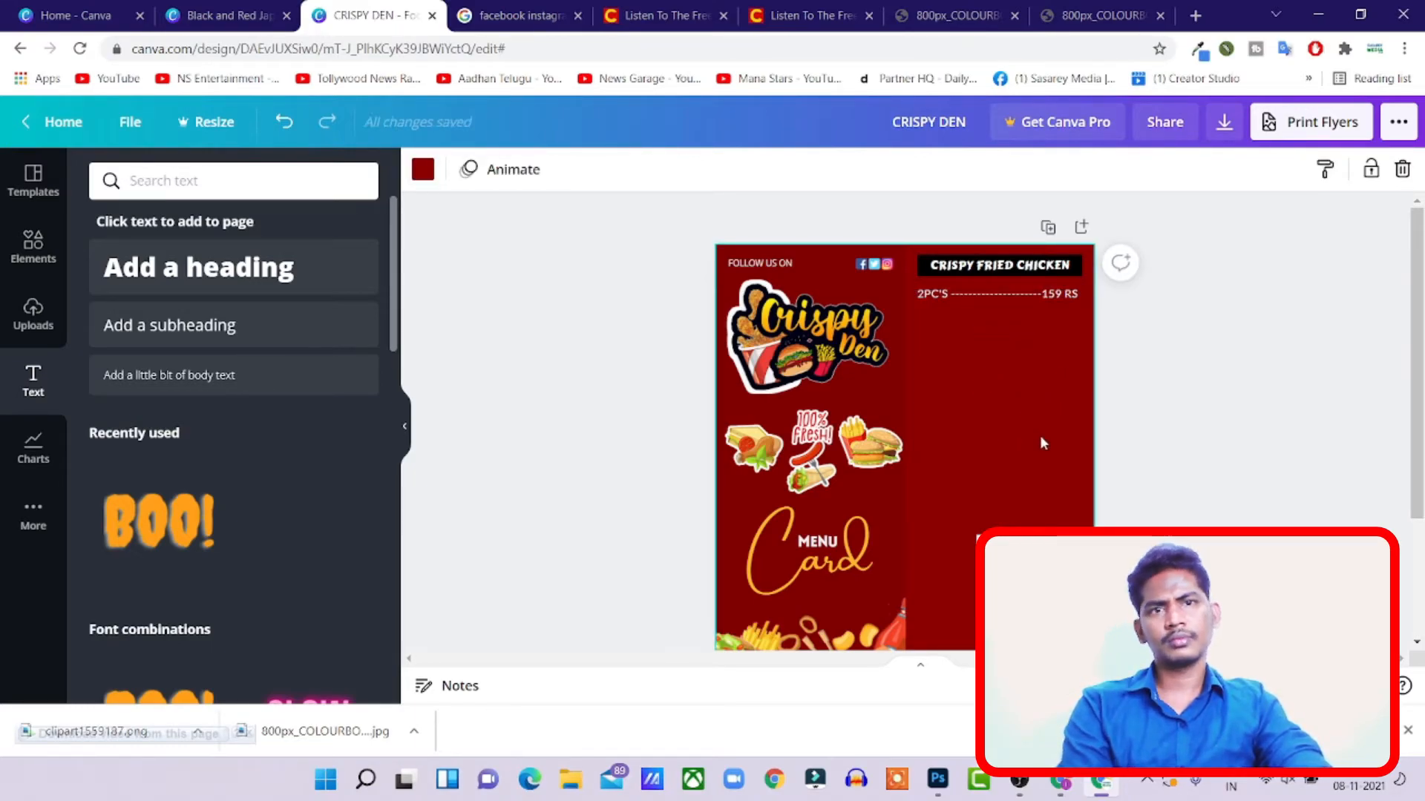
{"action": "scroll", "coordinate": [1132, 441], "scroll_direction": "down", "scroll_amount": 1}
{"action": "scroll", "coordinate": [1129, 445], "scroll_direction": "up", "scroll_amount": 1}
{"action": "key", "text": "alt+Tab"}
{"action": "scroll", "coordinate": [1131, 473], "scroll_direction": "down", "scroll_amount": 1}
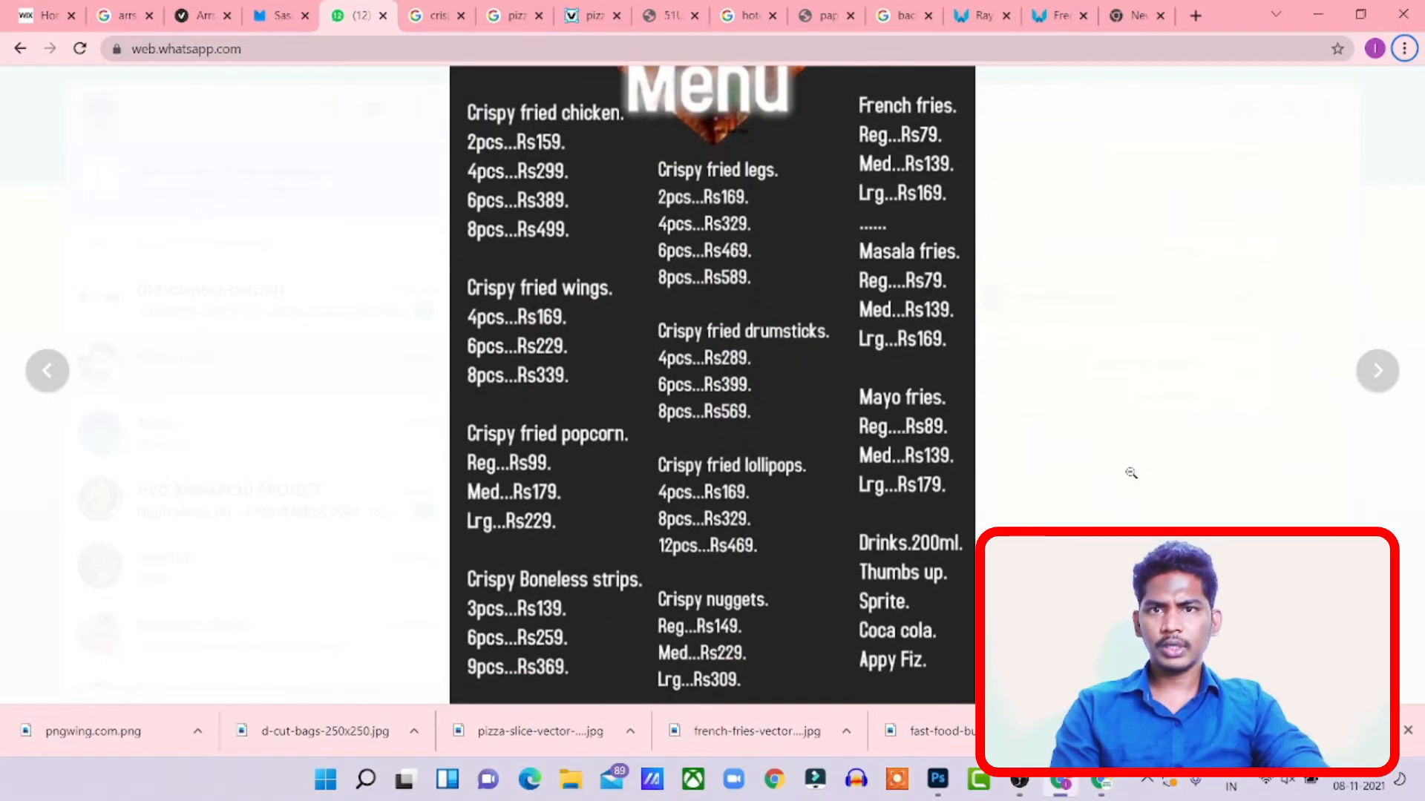
{"action": "key", "text": "alt+Tab"}
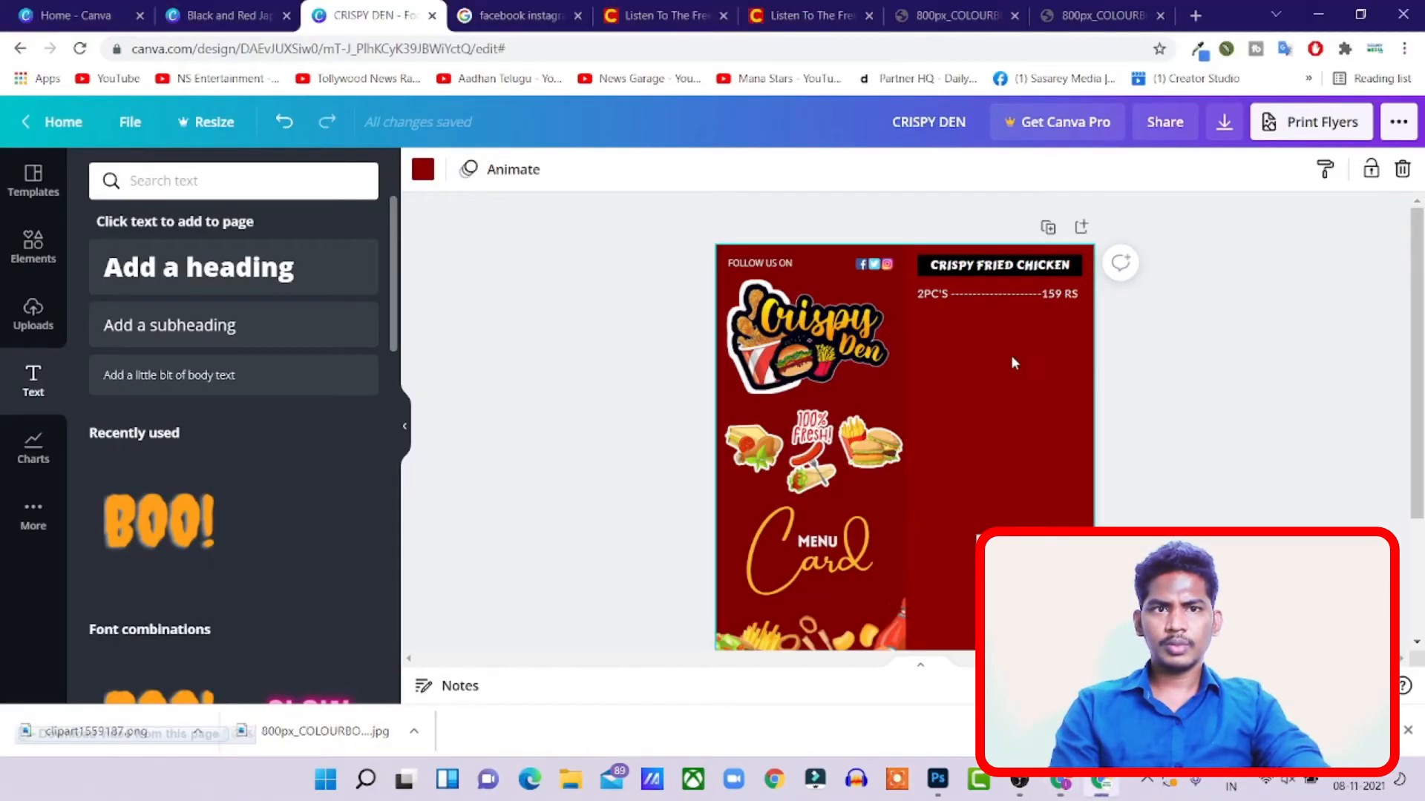
{"action": "left_click", "coordinate": [955, 293]}
{"action": "left_click_drag", "start_coordinate": [1012, 334], "coordinate": [1015, 359]}
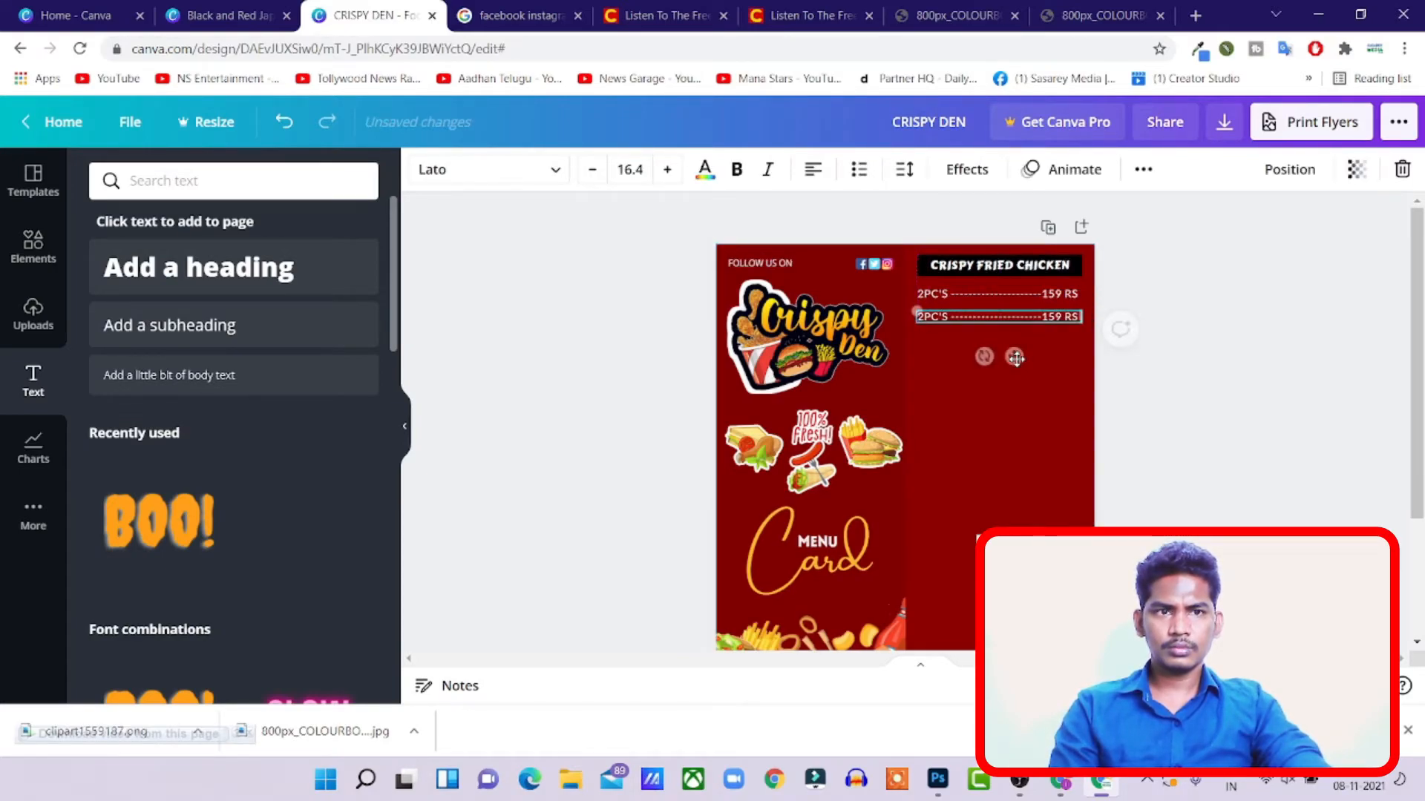
{"action": "key", "text": "ctrl+z"}
{"action": "key", "text": "Delete"}
- Add a second price line below the 2PC'S line with 4PC'S, a row of dashes and 299 RS
{"action": "left_click", "coordinate": [1039, 298]}
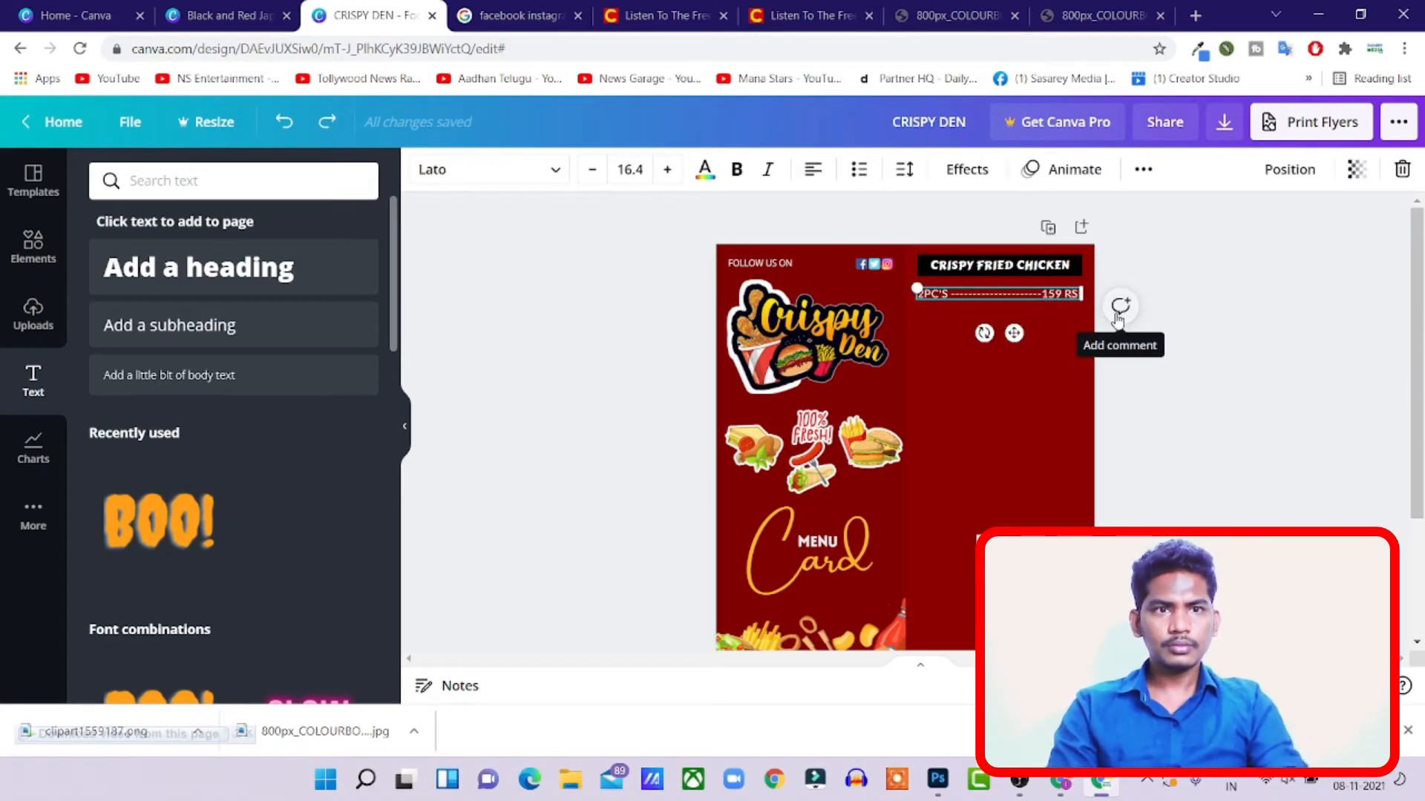
{"action": "key", "text": "alt+Tab"}
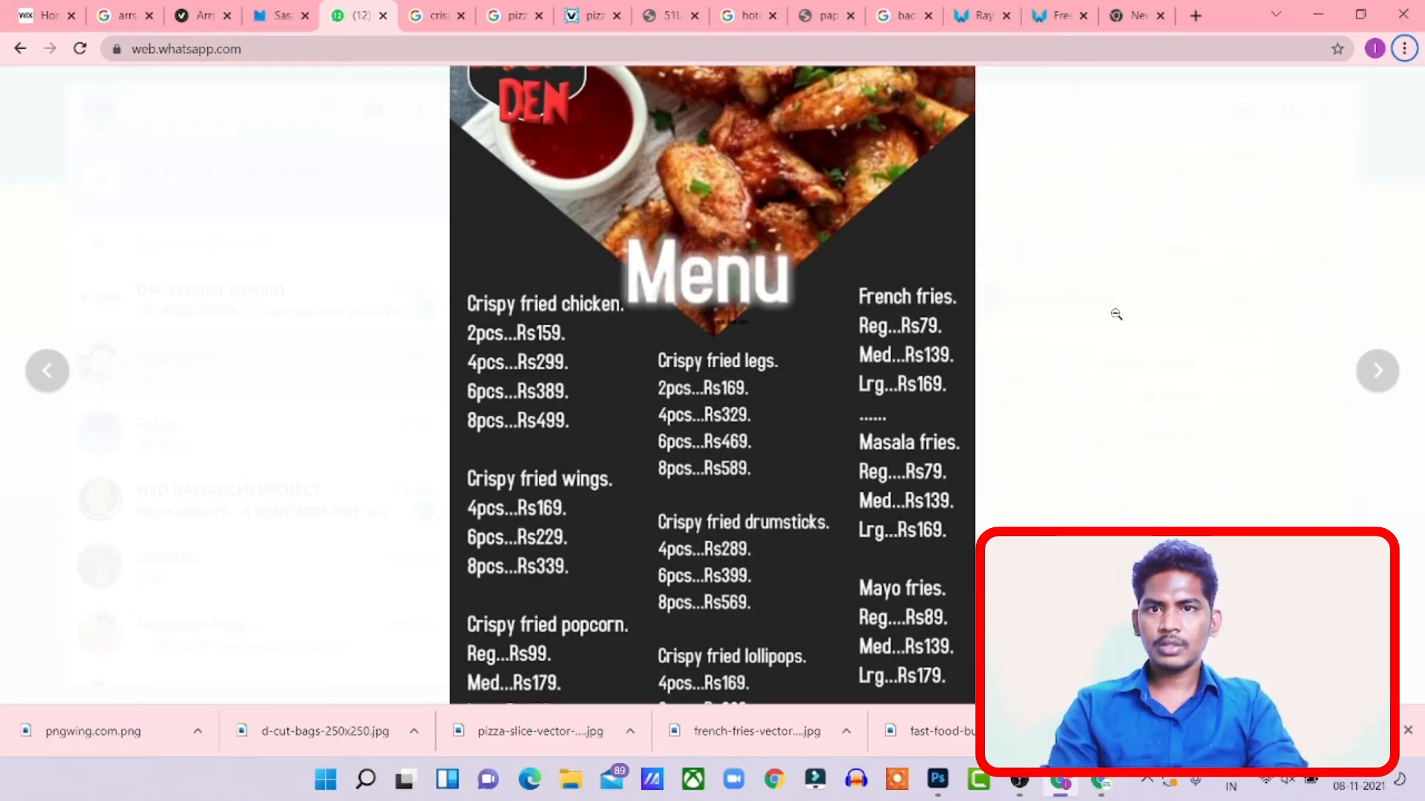
{"action": "key", "text": "alt+Tab"}
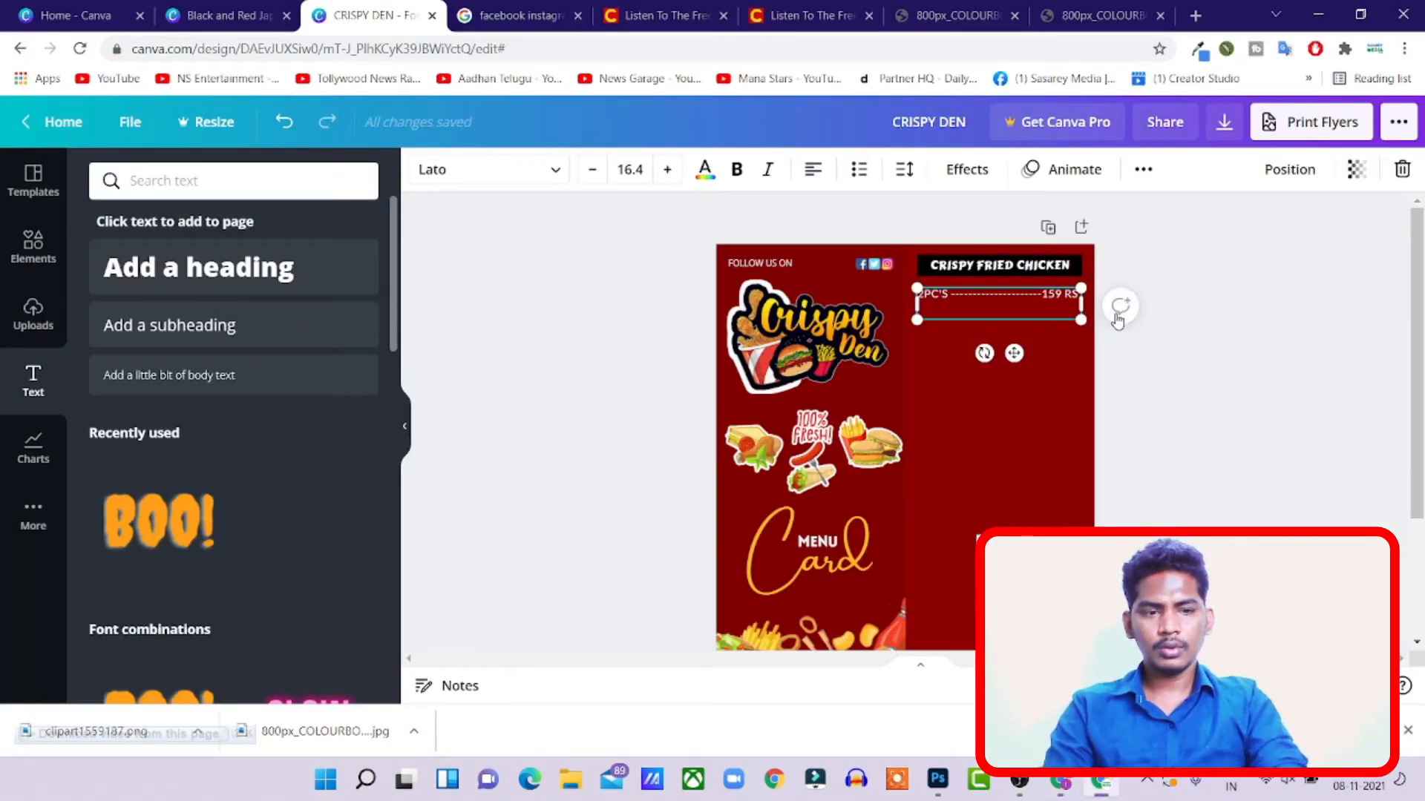
{"action": "type", "text": "PC"}
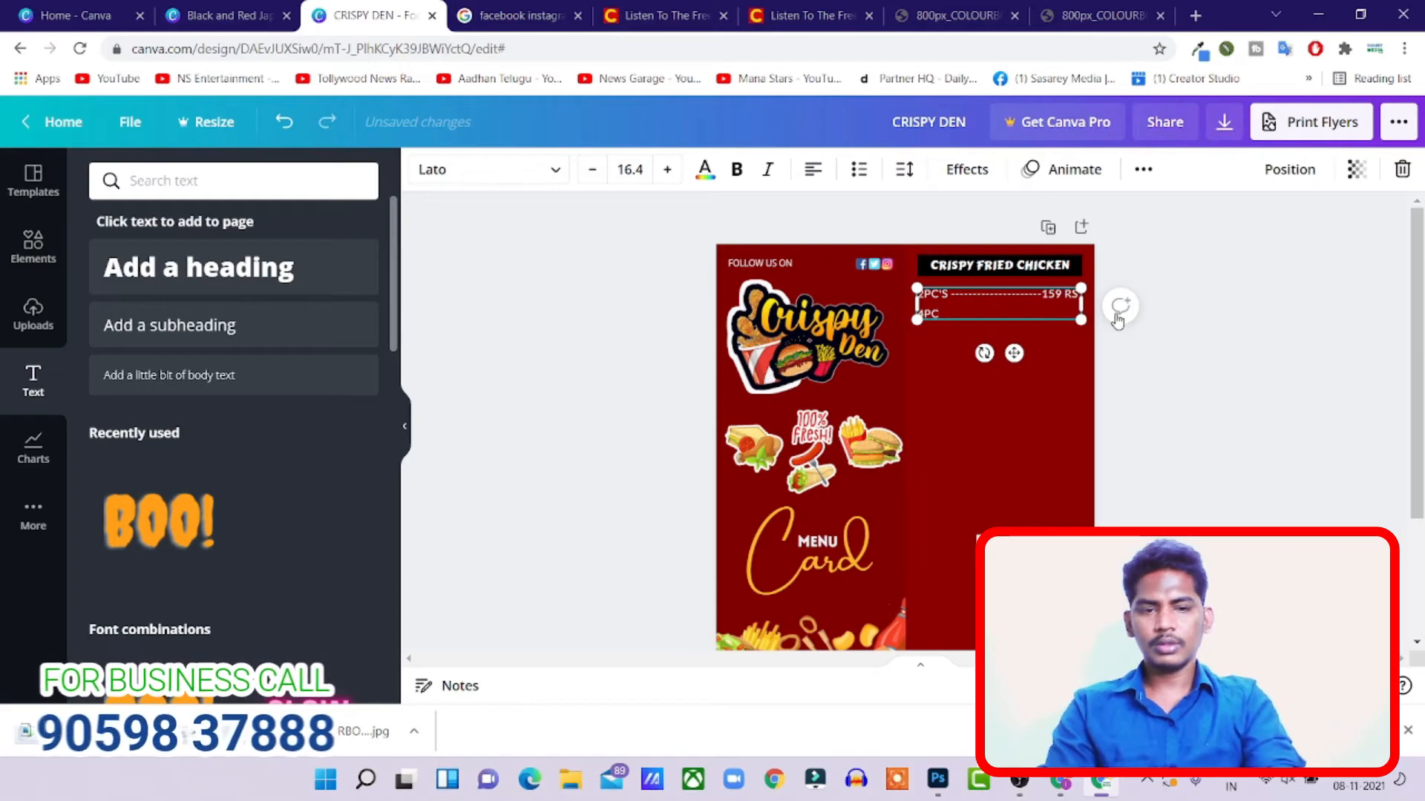
{"action": "type", "text": "'S -"}
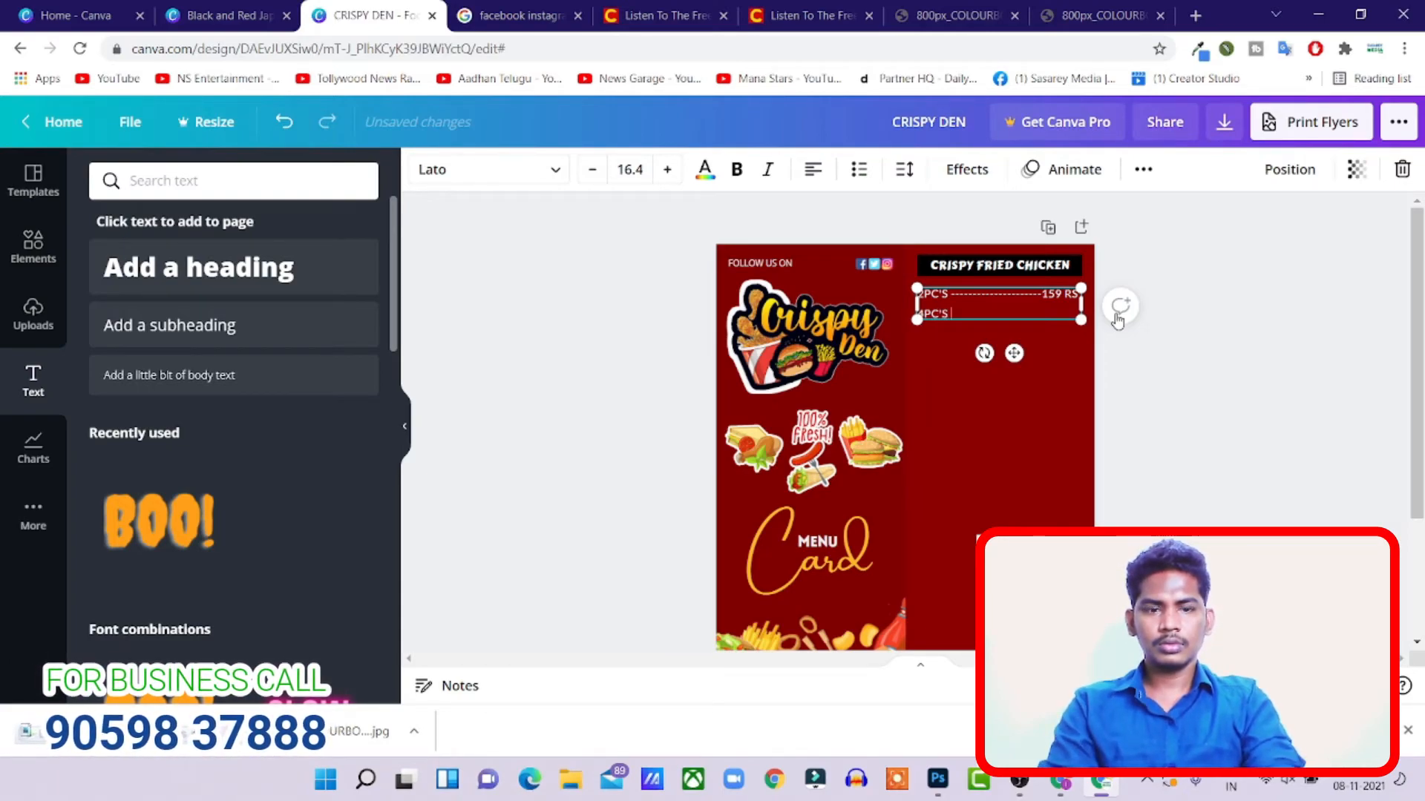
{"action": "type", "text": "-----------------"}
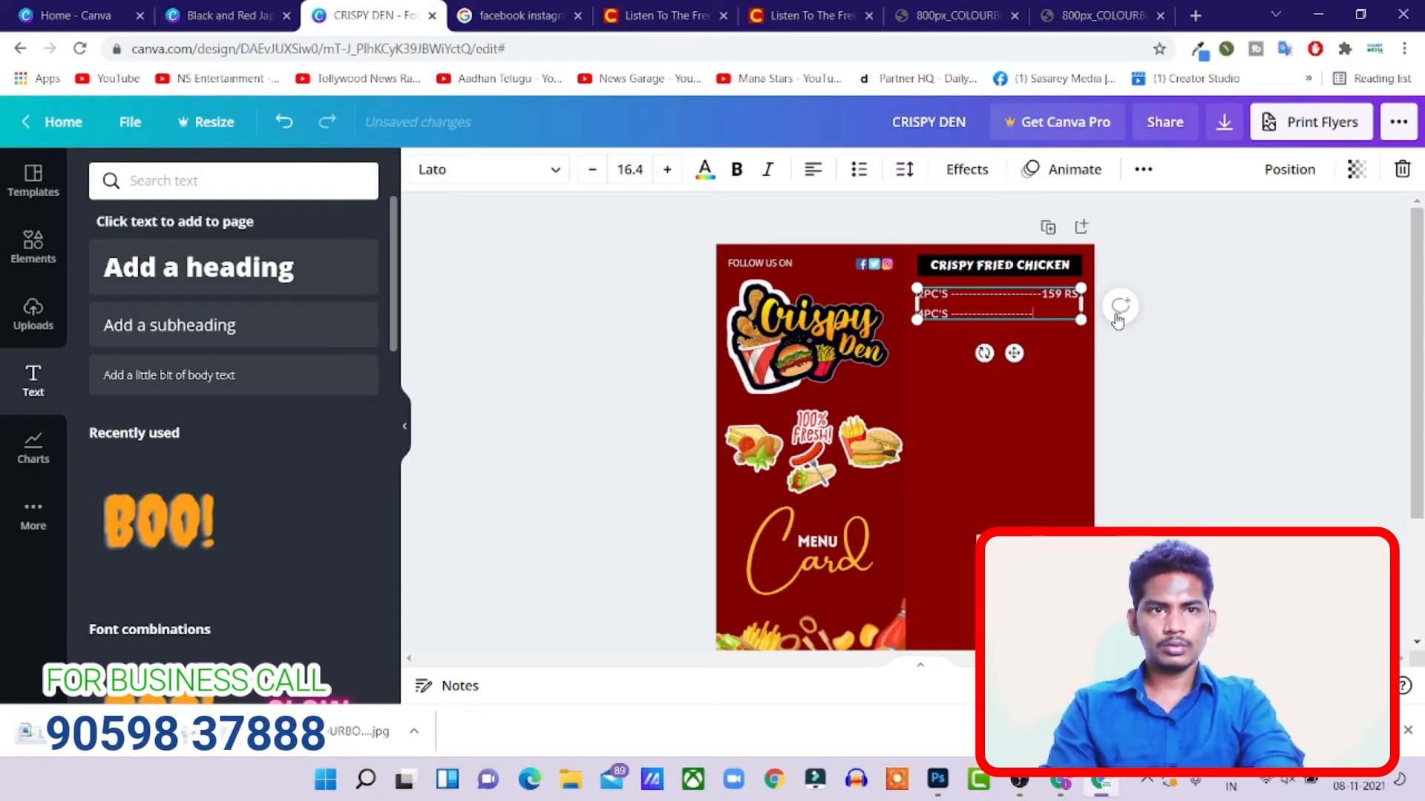
{"action": "type", "text": "99 RS"}
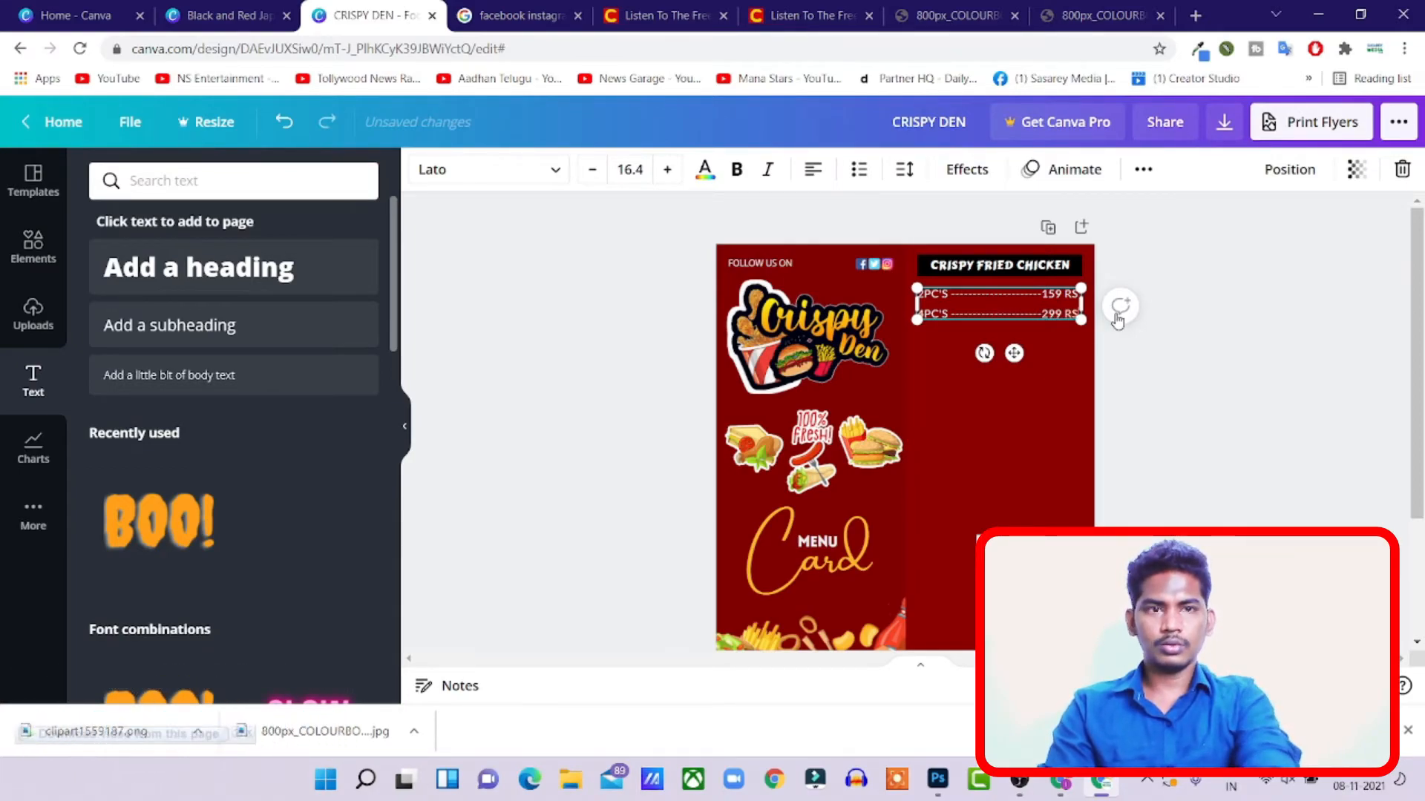
{"action": "left_click", "coordinate": [1073, 377]}
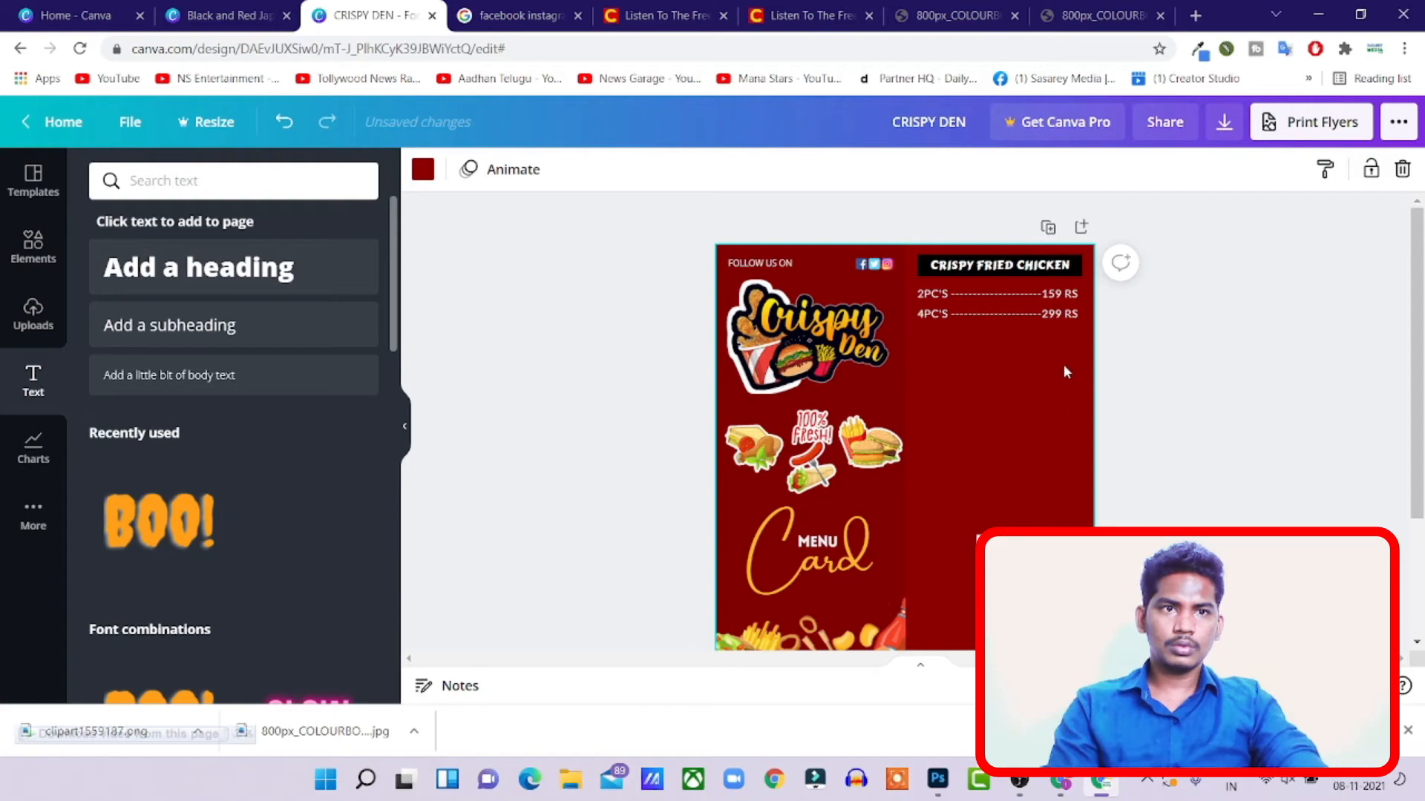
- Add 6PC'S at 399 RS and 8PC'S at 499 RS to the Crispy Fried Chicken list, each dashed and on a single line
{"action": "left_click", "coordinate": [1050, 312]}
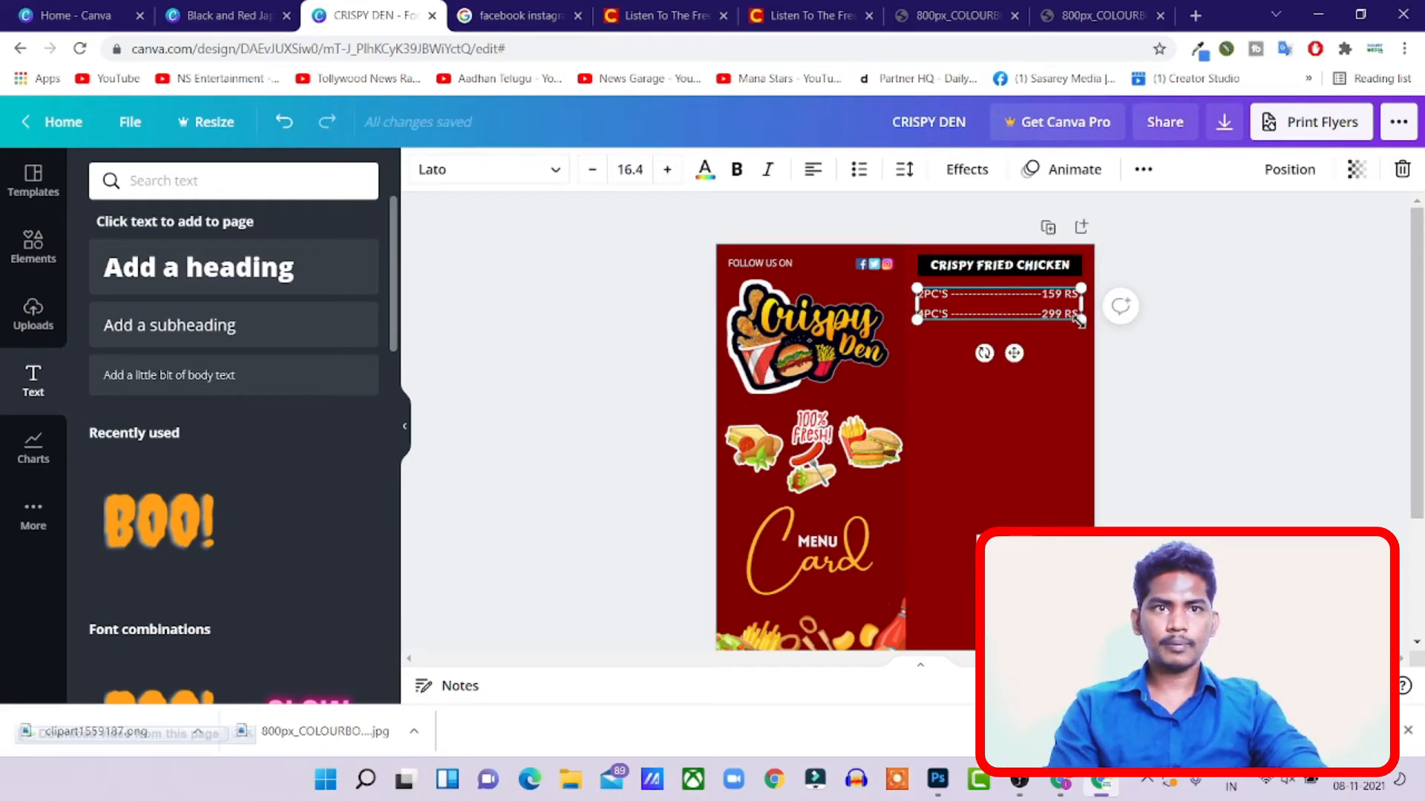
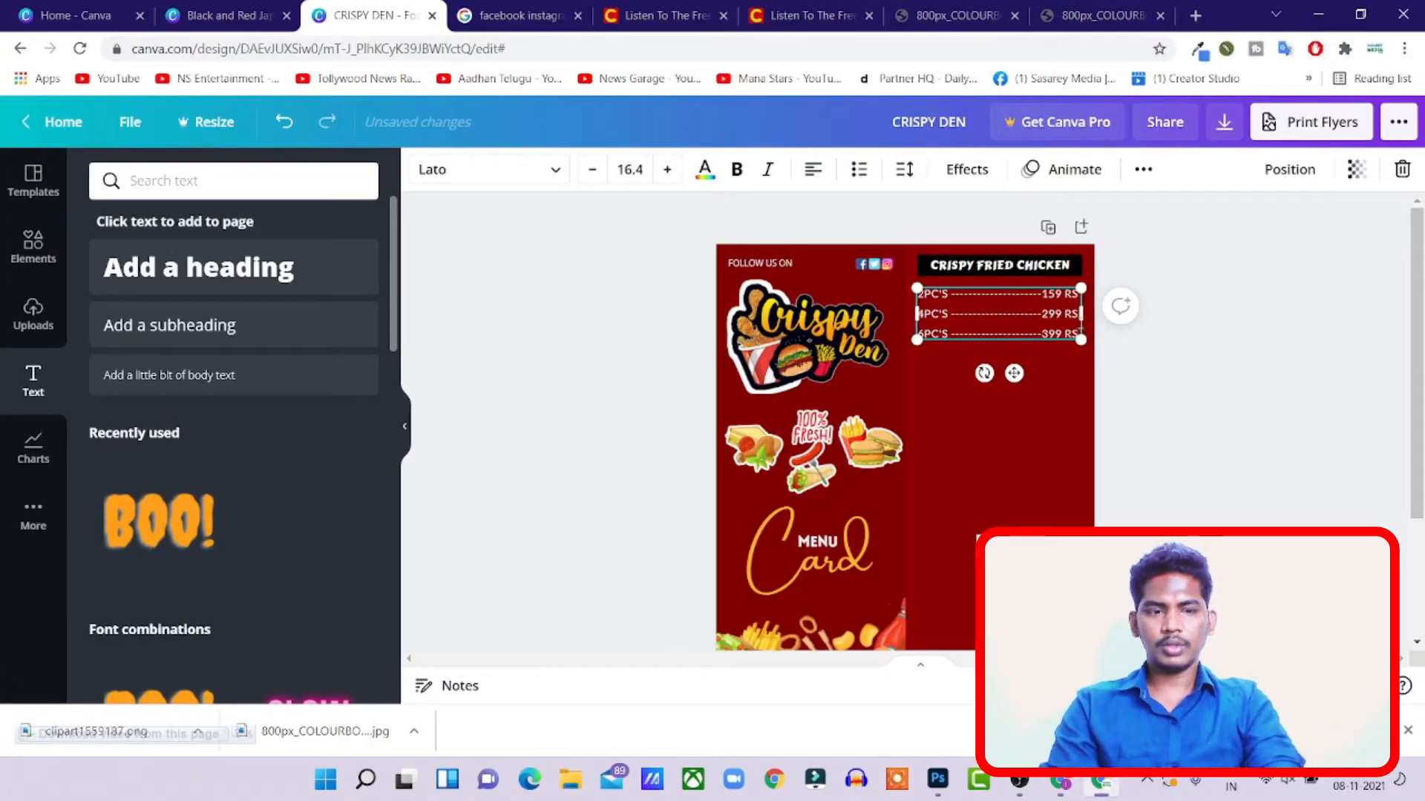
{"action": "key", "text": "Return"}
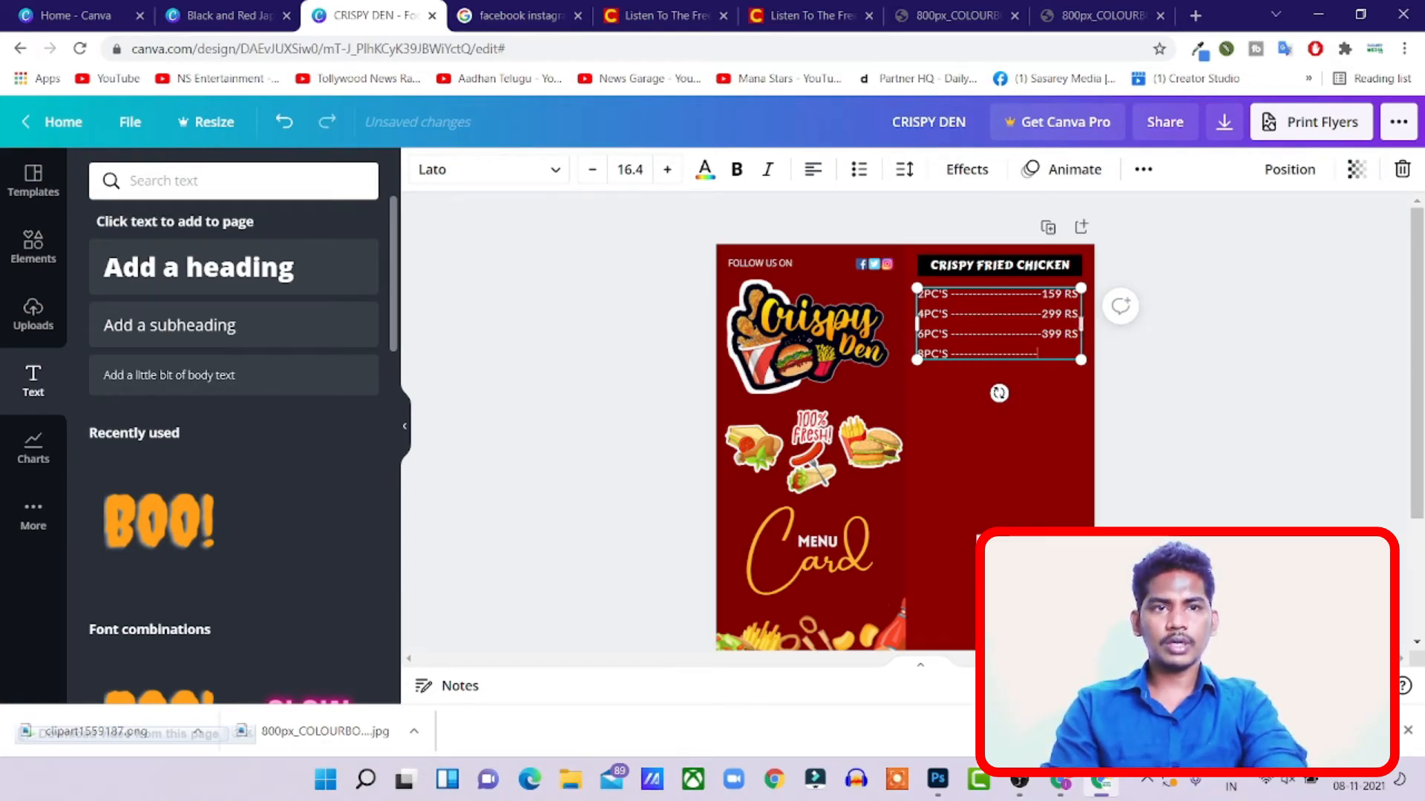
{"action": "key", "text": "alt+Tab"}
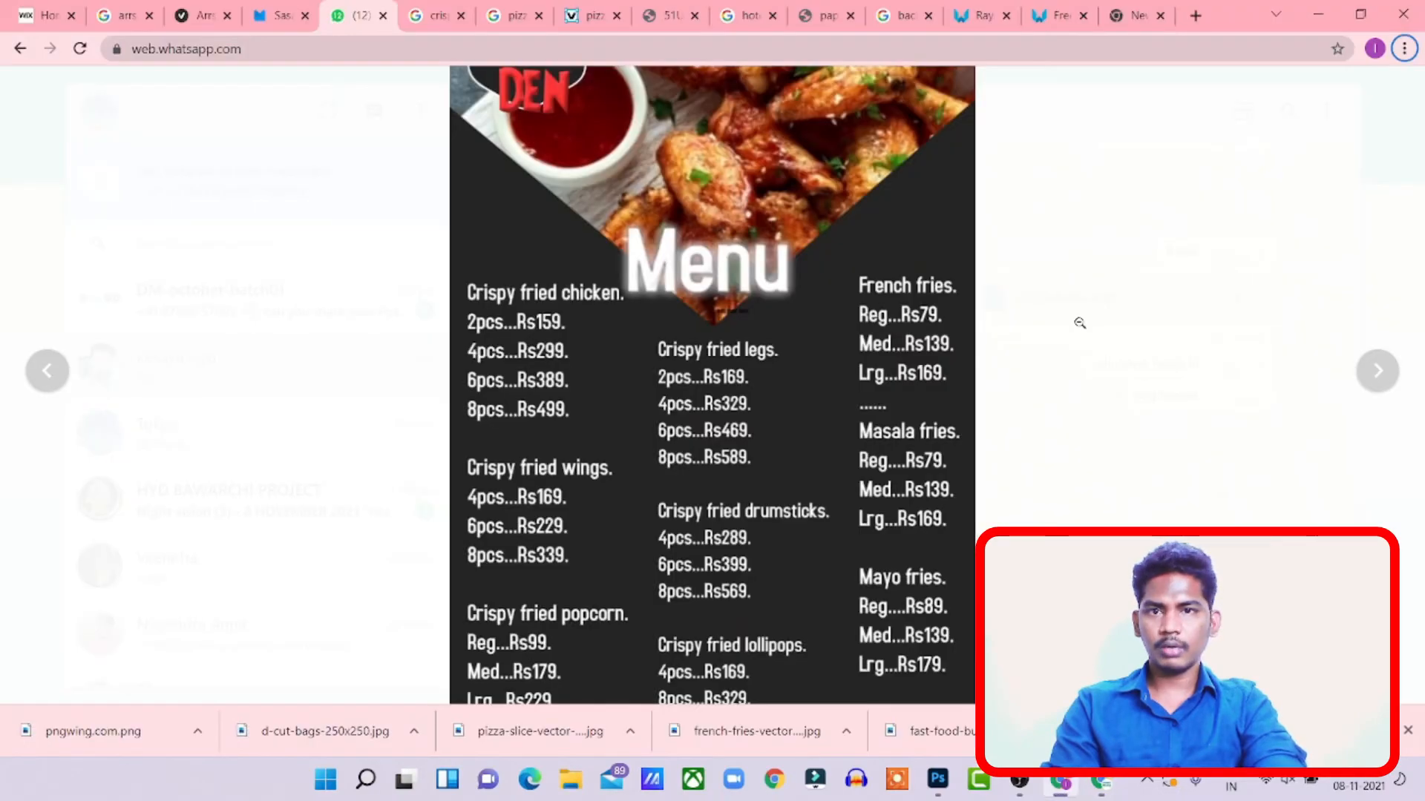
{"action": "key", "text": "alt+Tab"}
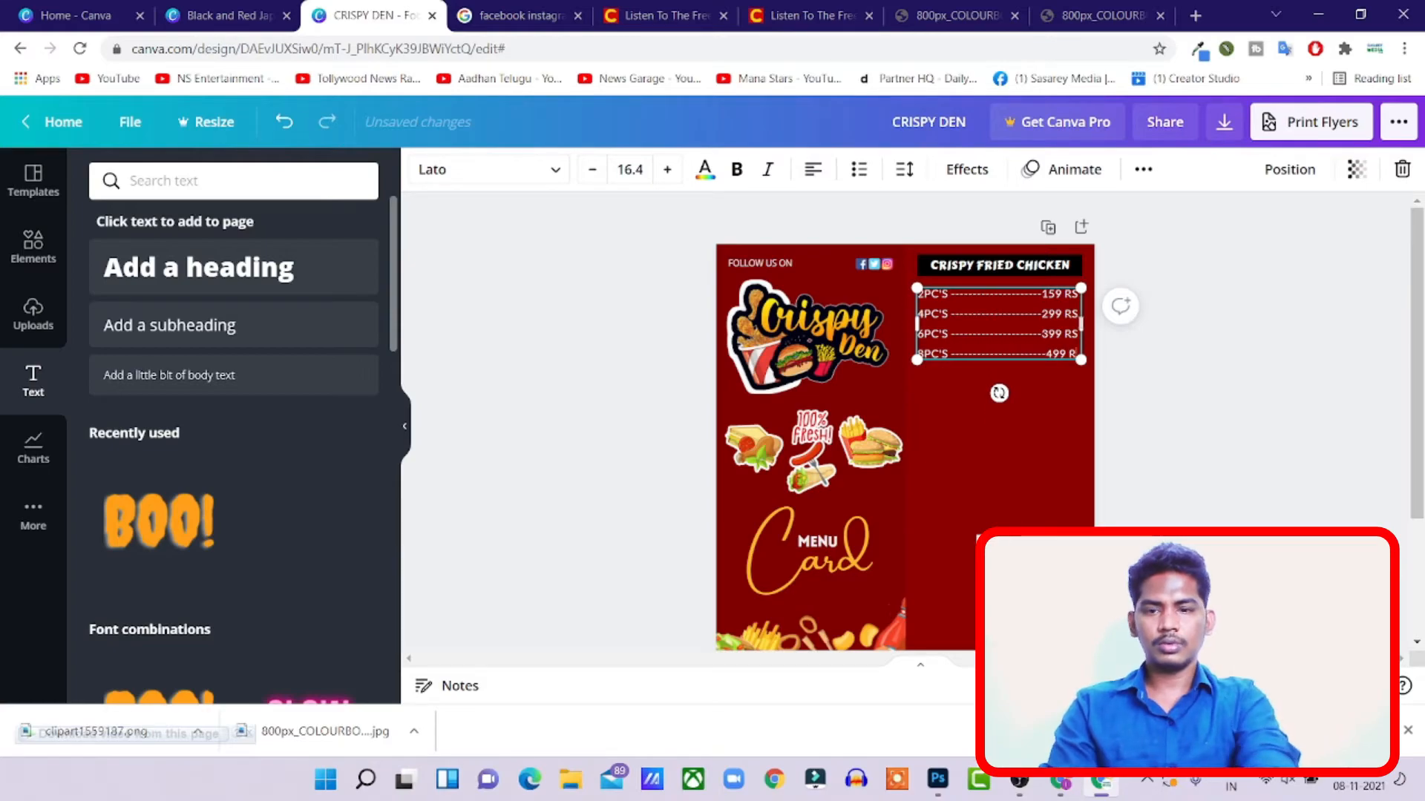
{"action": "type", "text": "RS"}
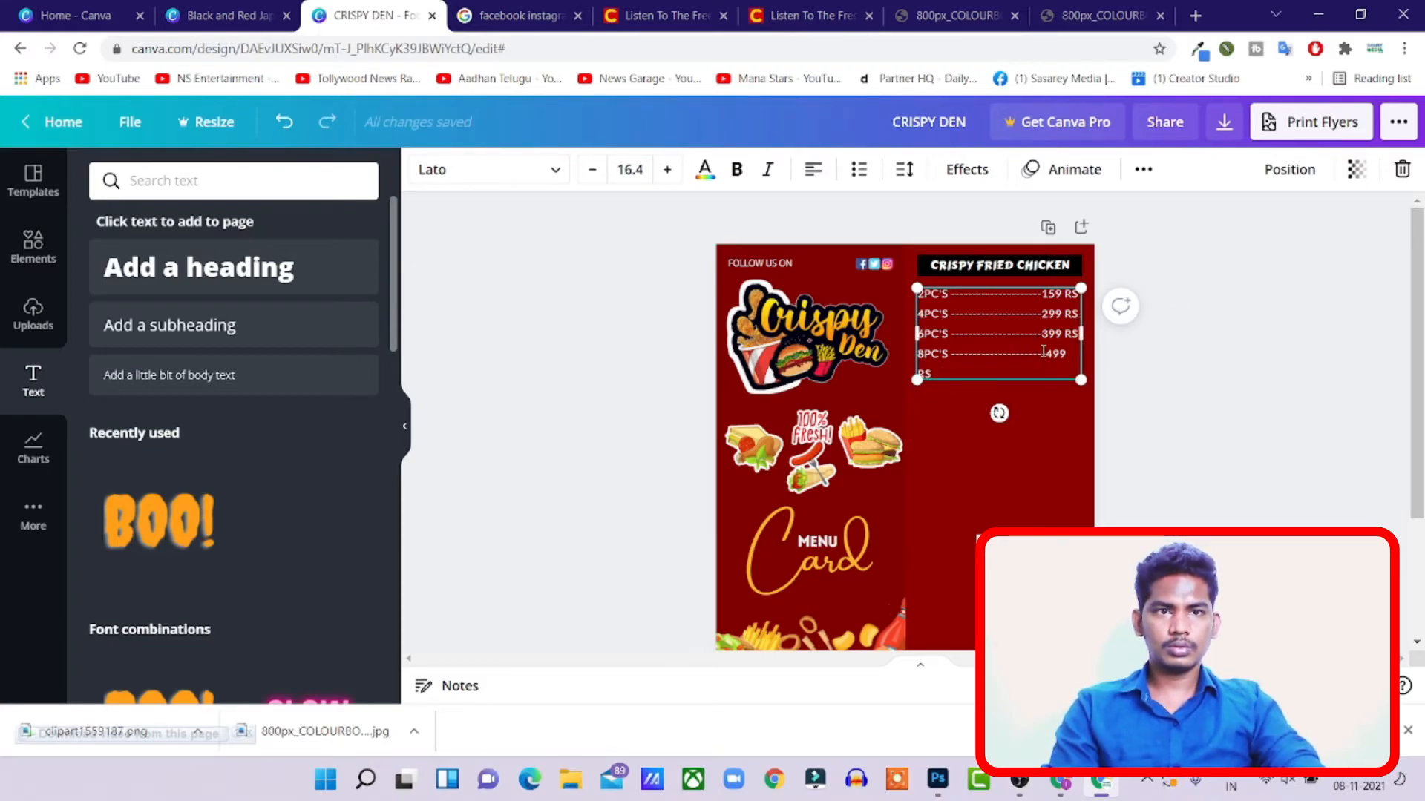
{"action": "key", "text": "BackSpace"}
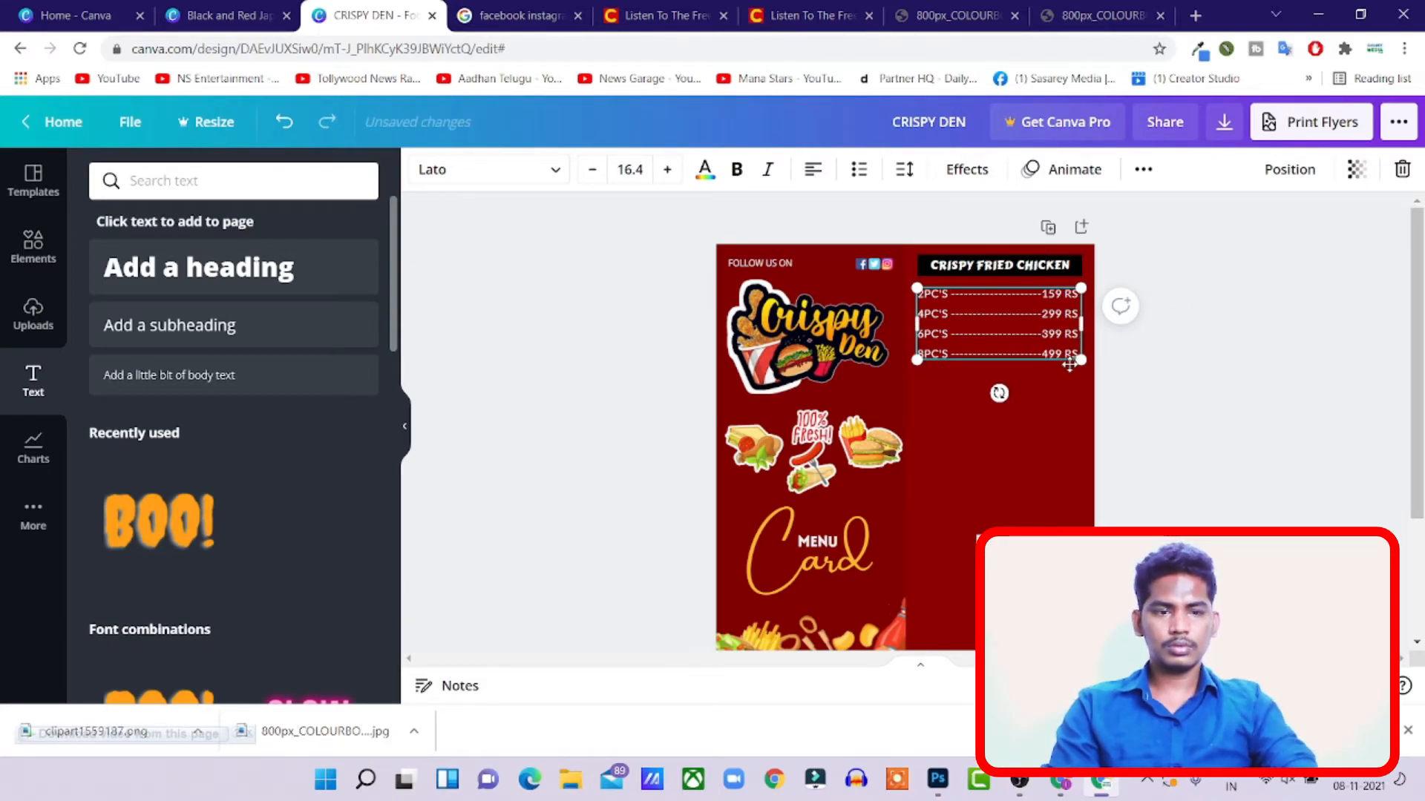
{"action": "left_click", "coordinate": [1062, 416]}
- Check the categories and prices that follow Crispy Fried Chicken in the WhatsApp reference menu
{"action": "key", "text": "alt+Tab"}
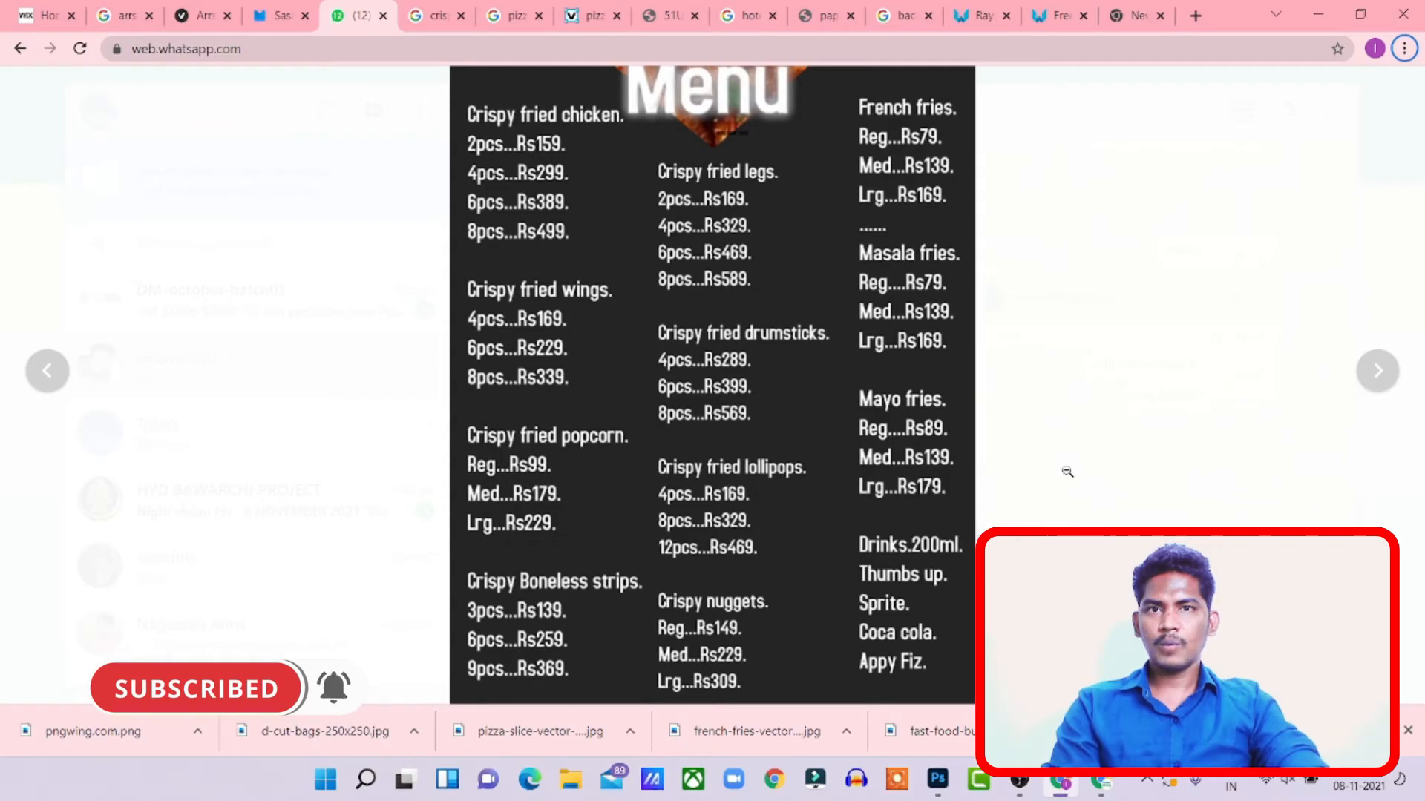
{"action": "key", "text": "alt+Tab"}
{"action": "key", "text": "alt+Tab"}
{"action": "key", "text": "alt+Tab"}
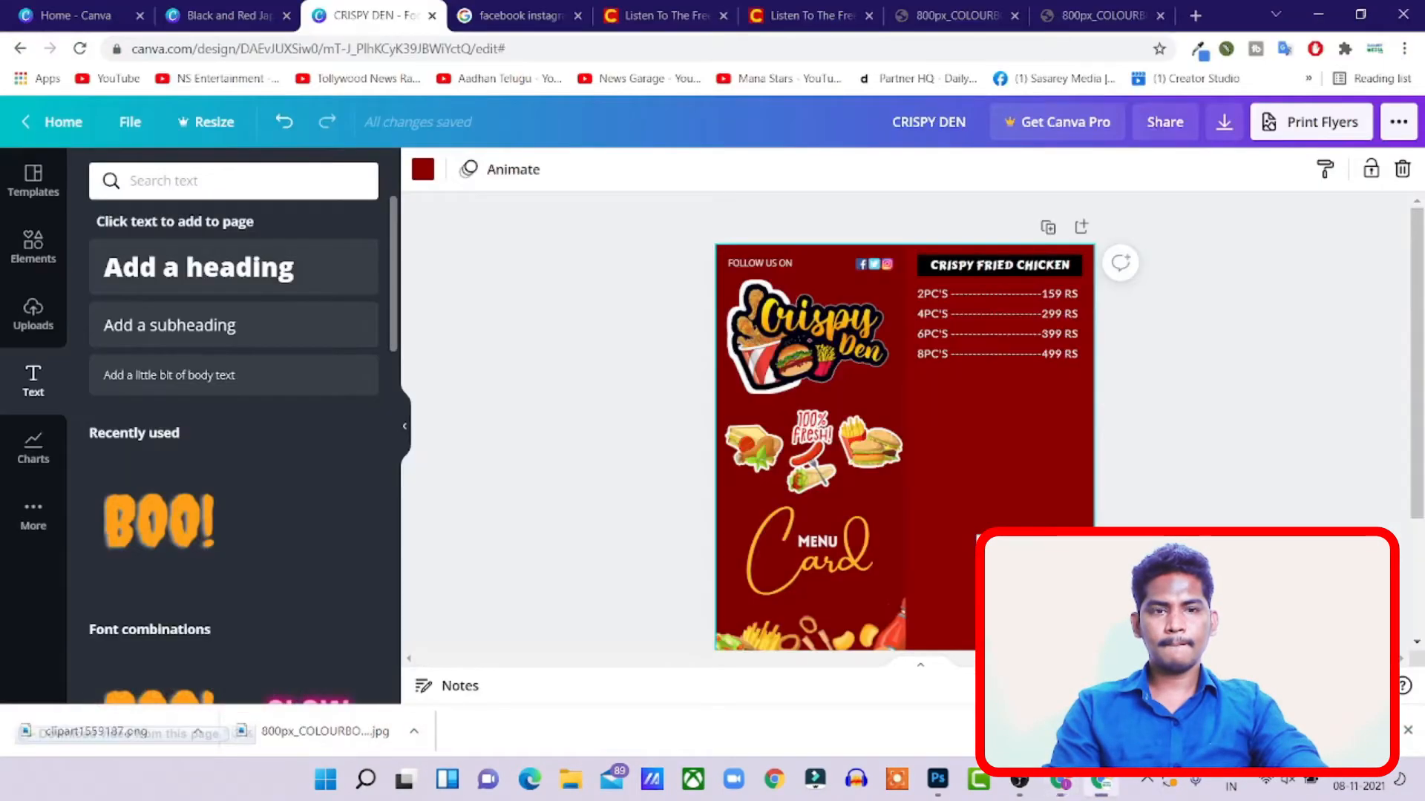
{"action": "left_click", "coordinate": [1028, 784]}
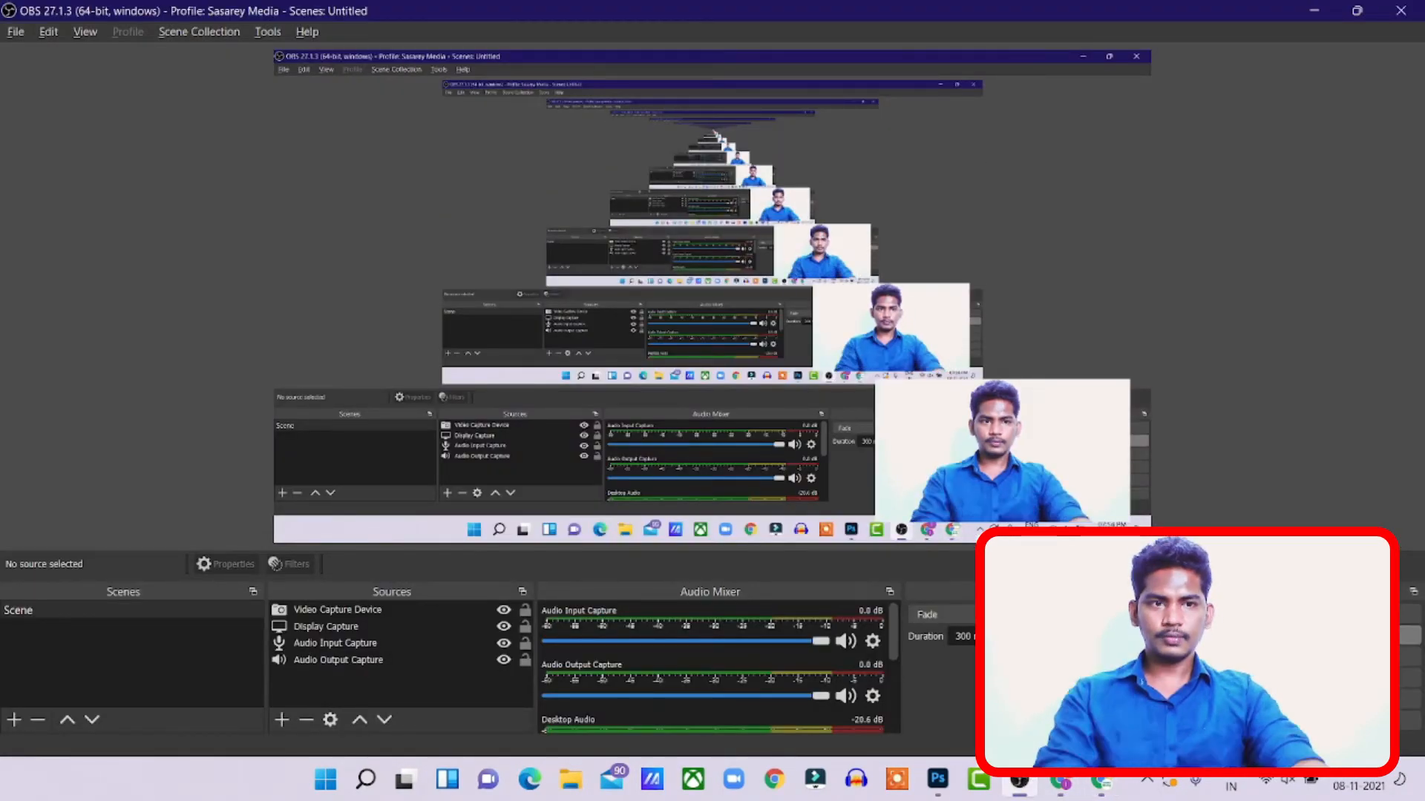
{"action": "left_click", "coordinate": [1101, 784]}
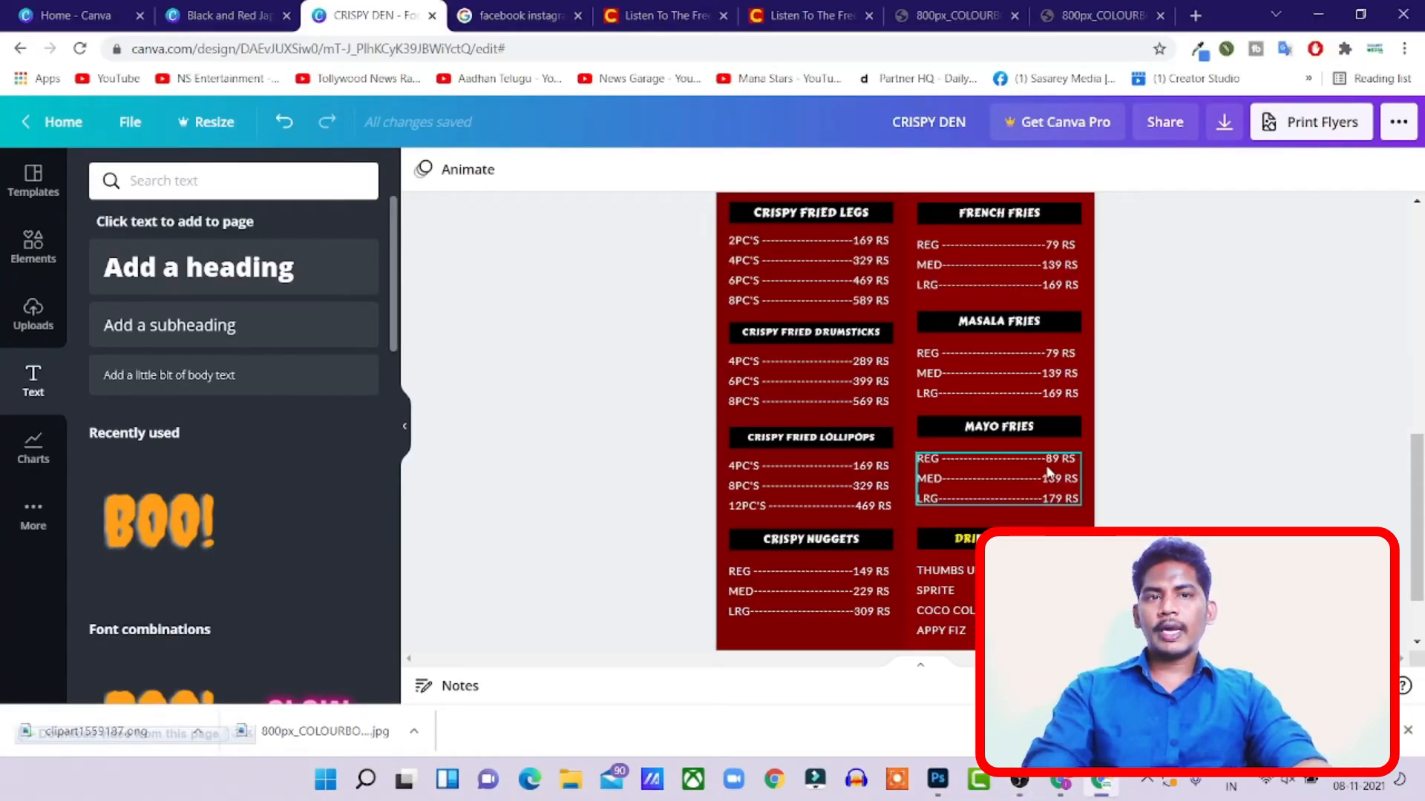
- Present the flyer full screen with the Standard type, view both pages, and return to the editor to look them over
{"action": "scroll", "coordinate": [1083, 423], "scroll_direction": "up", "scroll_amount": 8}
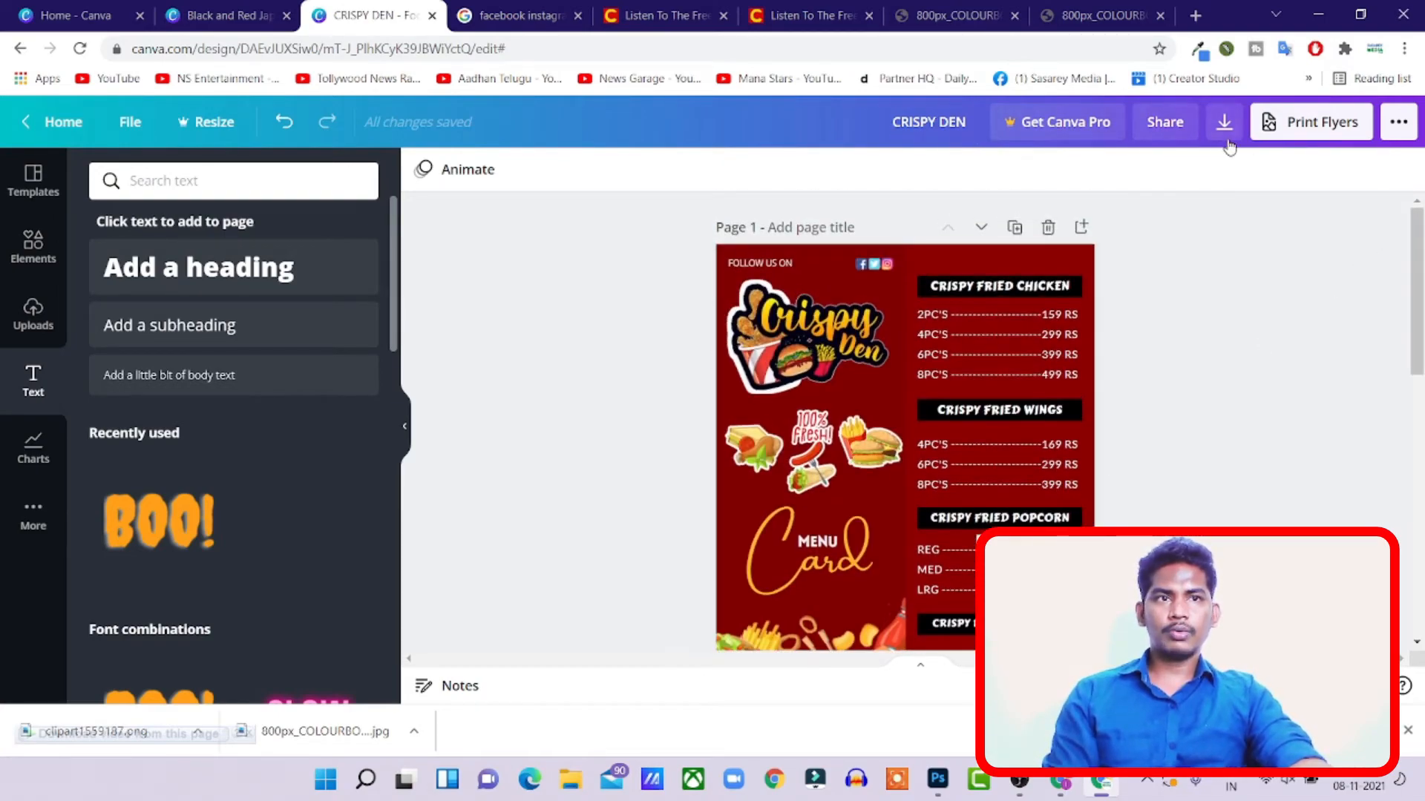
{"action": "left_click", "coordinate": [1388, 132]}
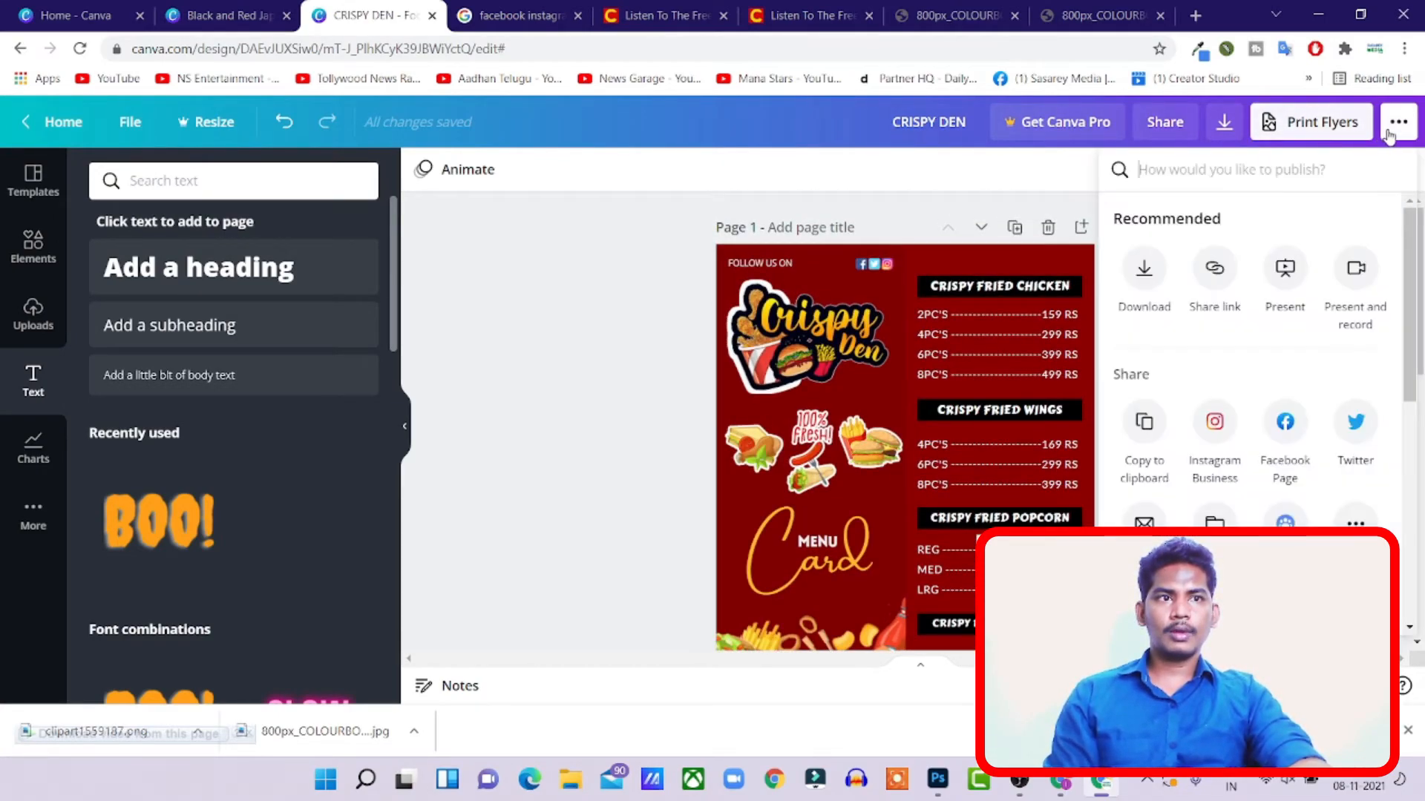
{"action": "left_click", "coordinate": [1297, 276]}
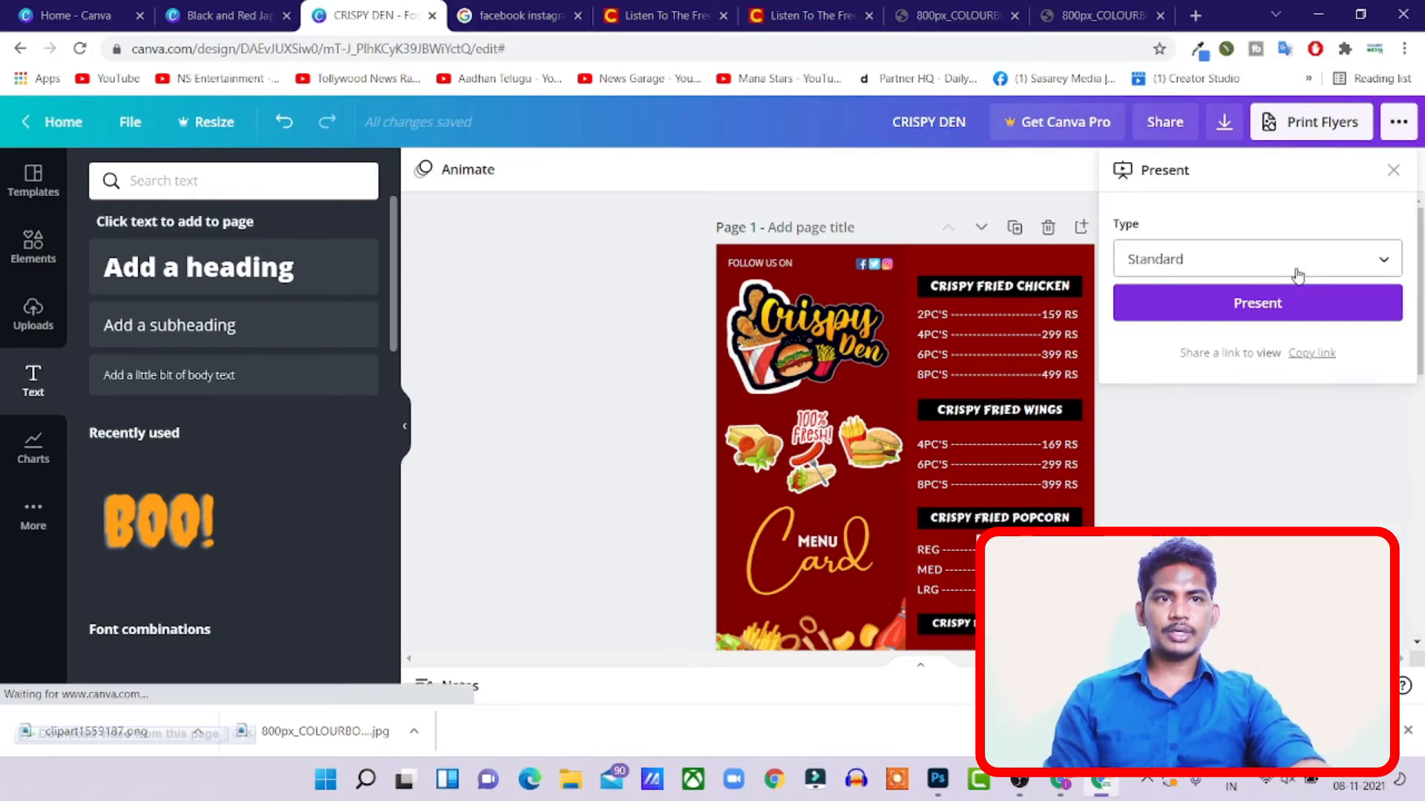
{"action": "left_click", "coordinate": [1293, 308]}
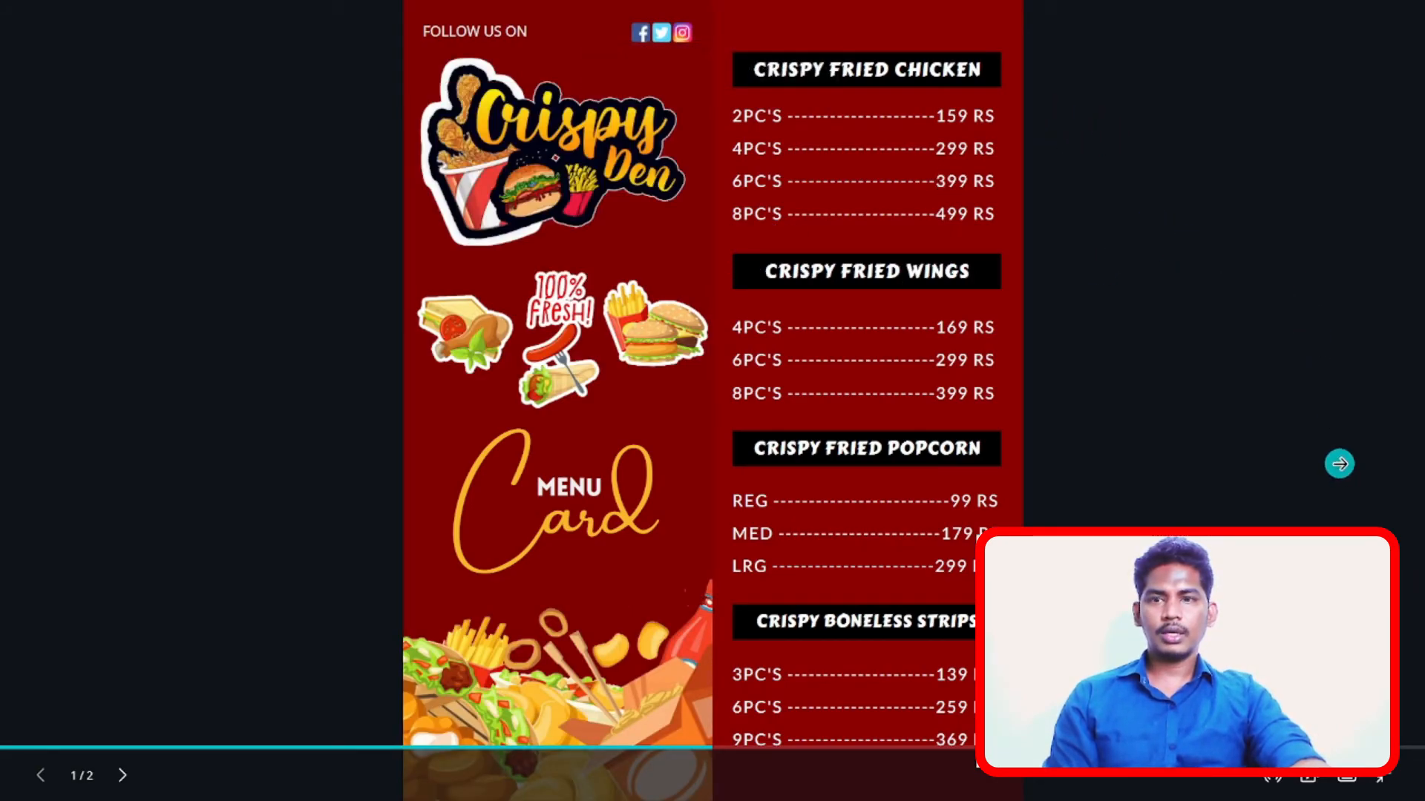
{"action": "left_click", "coordinate": [1338, 461]}
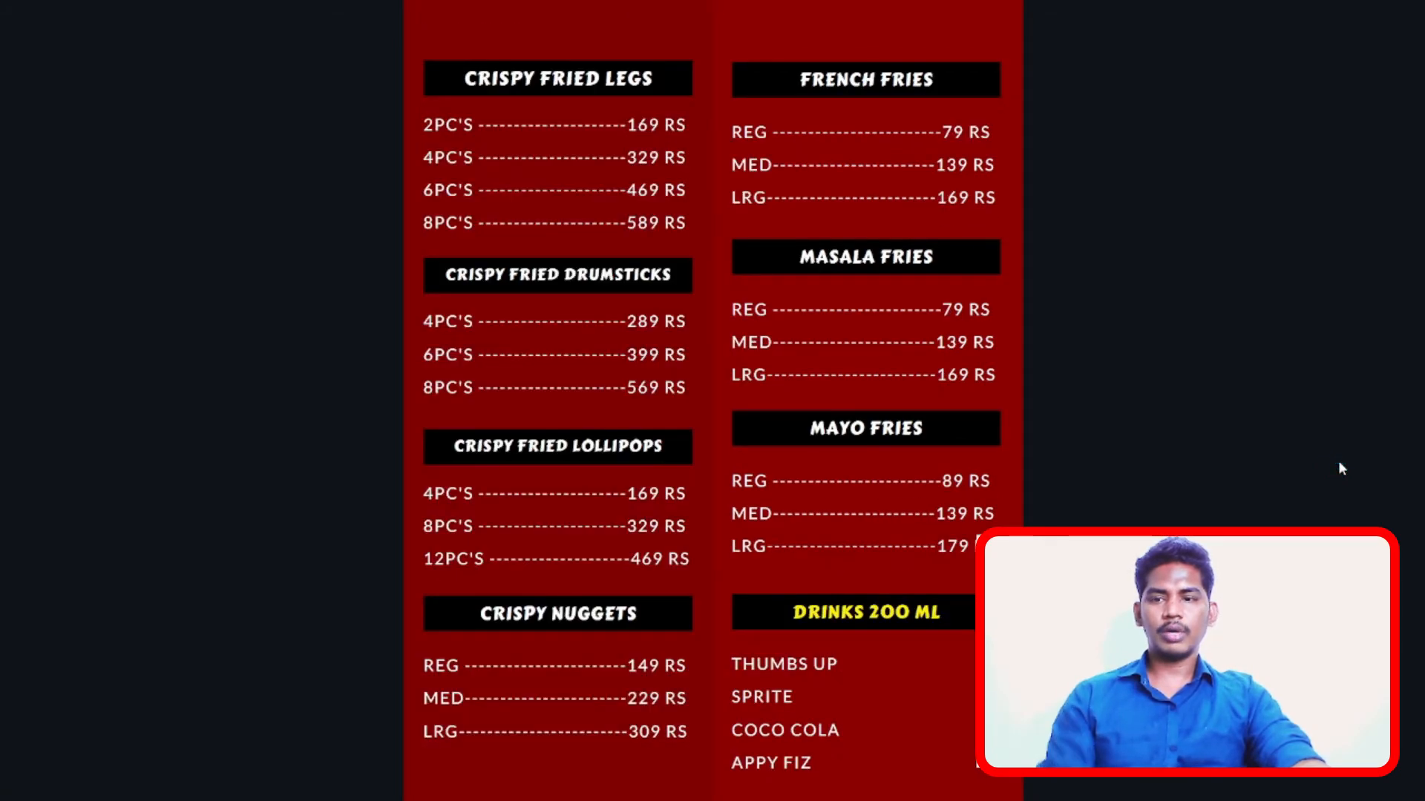
{"action": "key", "text": "Escape"}
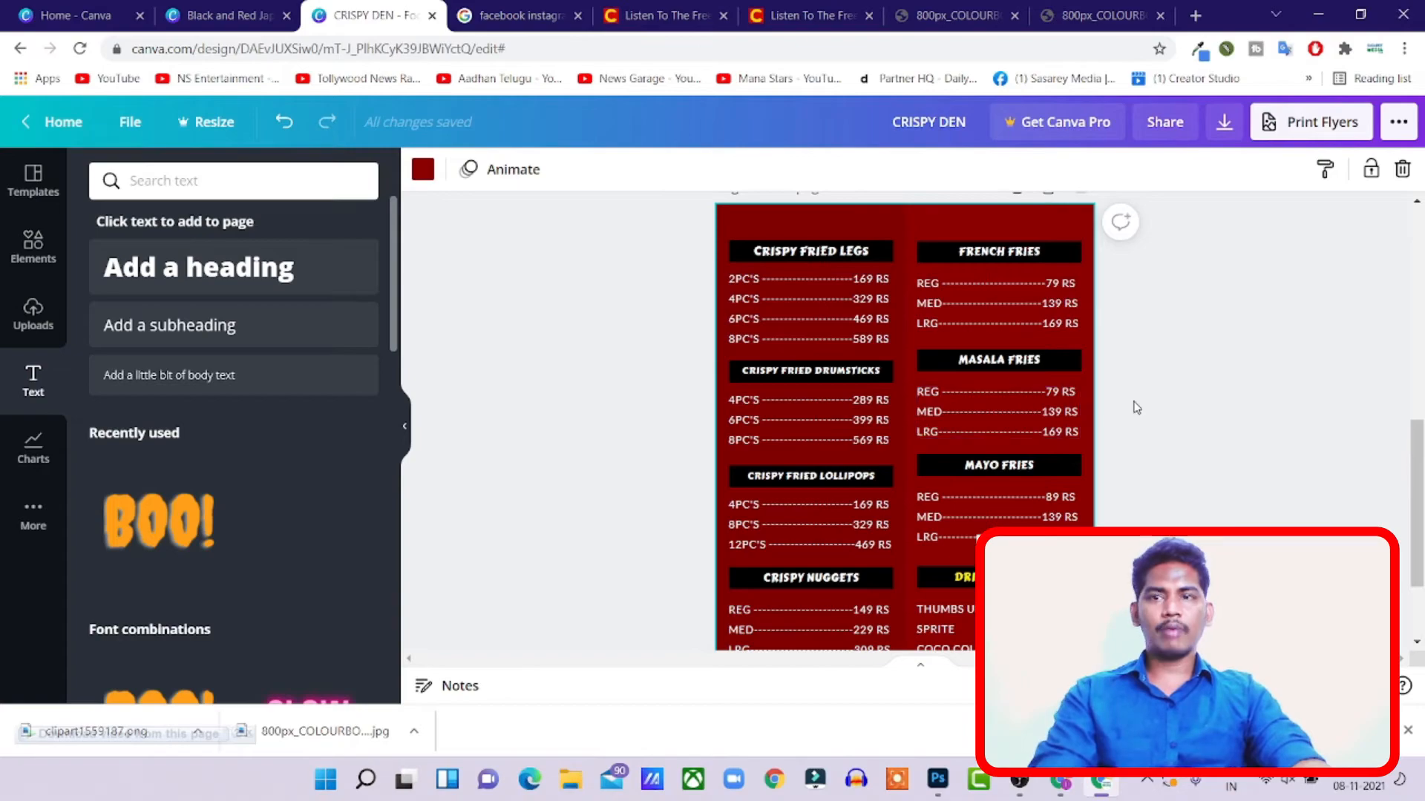
{"action": "left_click", "coordinate": [1226, 339]}
{"action": "scroll", "coordinate": [1226, 340], "scroll_direction": "up", "scroll_amount": 10}
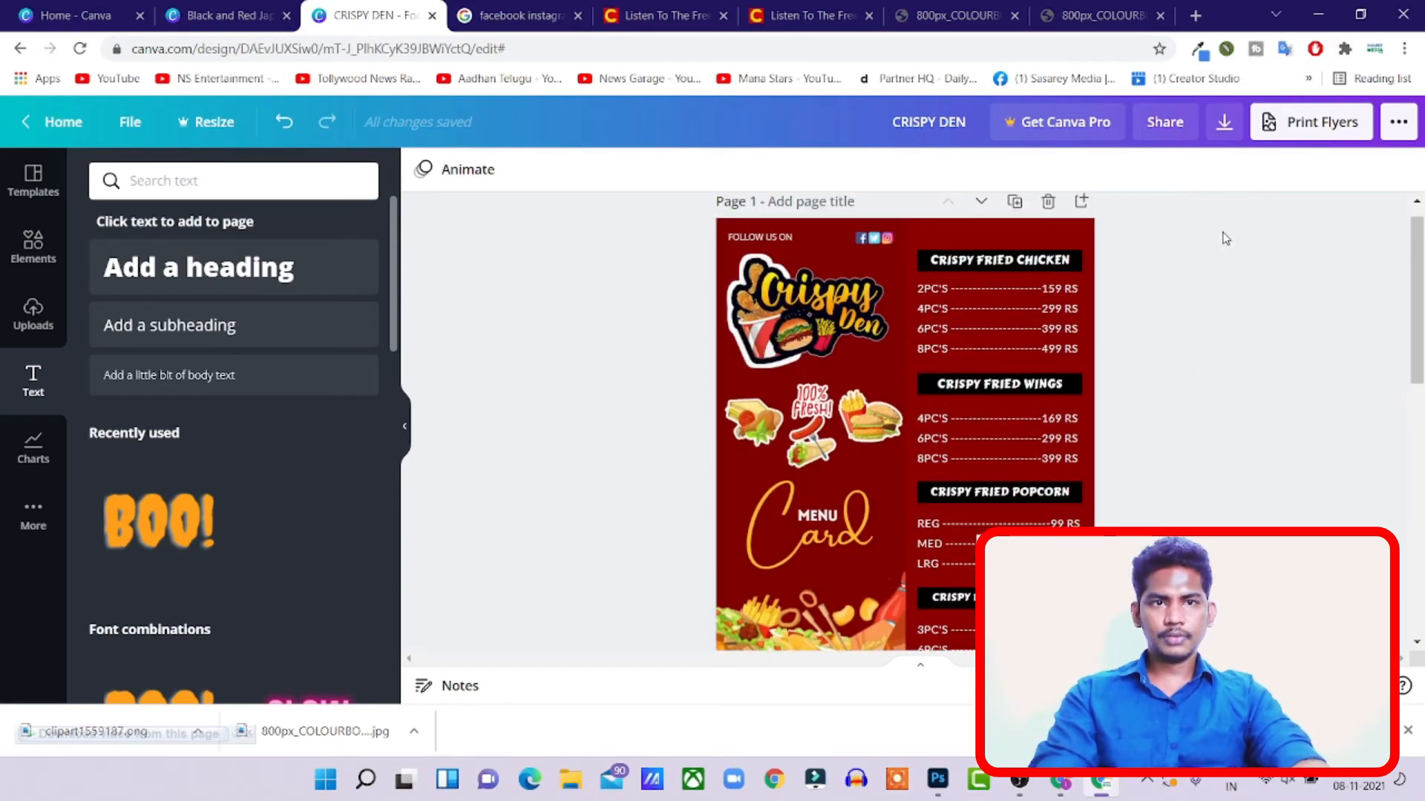
{"action": "scroll", "coordinate": [1226, 237], "scroll_direction": "down", "scroll_amount": 10}
{"action": "scroll", "coordinate": [1212, 325], "scroll_direction": "up", "scroll_amount": 3}
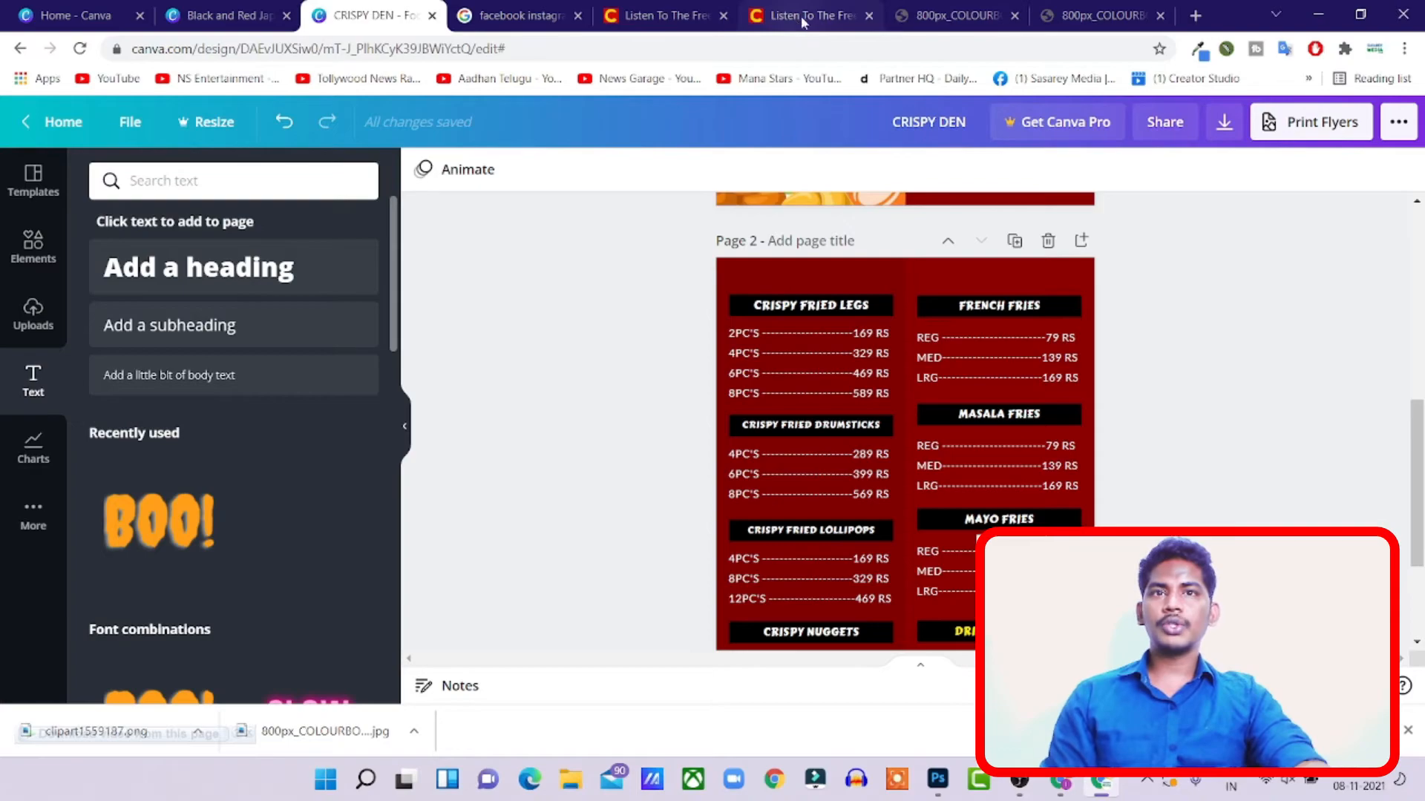
- Search Google for "fast food banner vector" in the tab holding the social media logo results
{"action": "left_click", "coordinate": [668, 15]}
{"action": "left_click", "coordinate": [784, 16]}
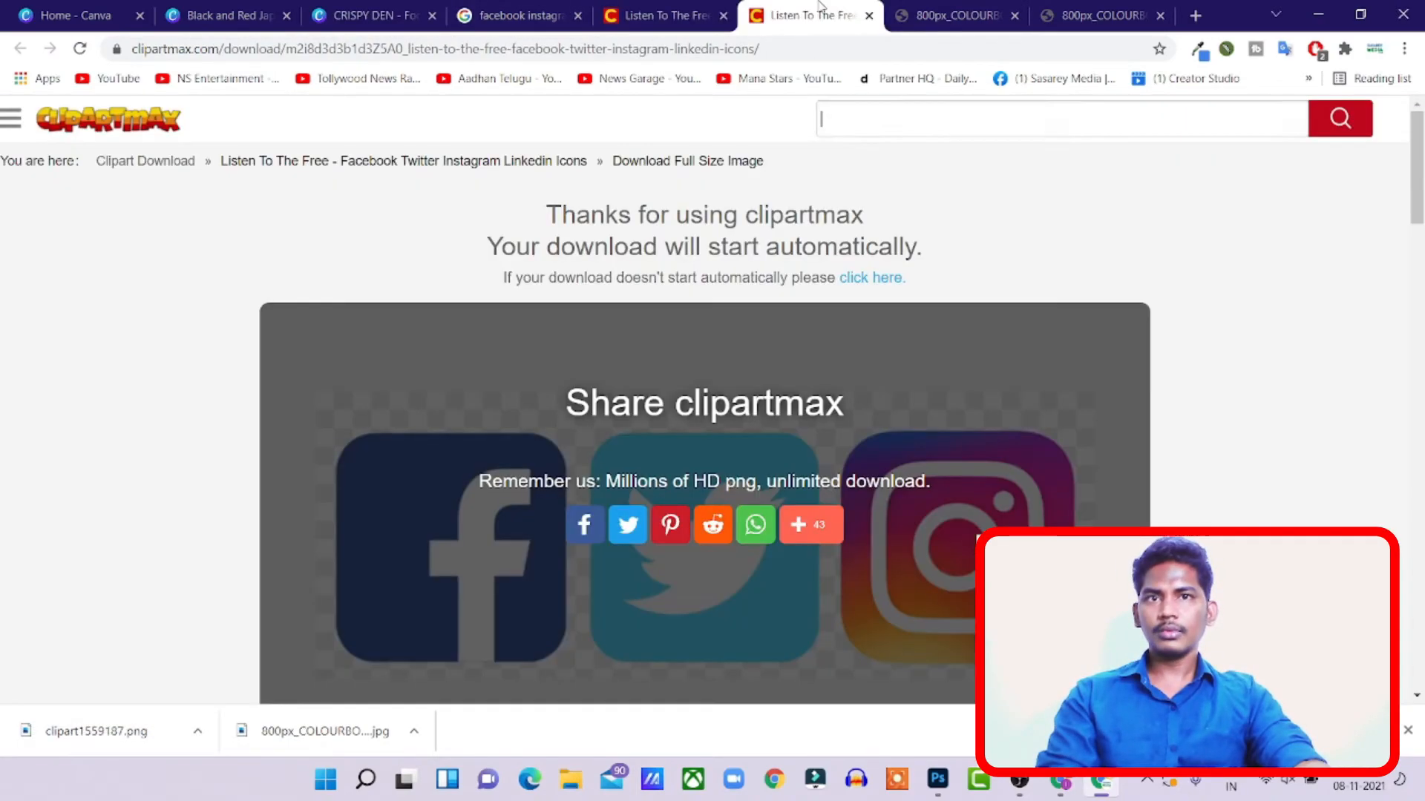
{"action": "left_click", "coordinate": [512, 15]}
{"action": "left_click", "coordinate": [393, 52]}
{"action": "type", "text": "FASt food banner vector"}
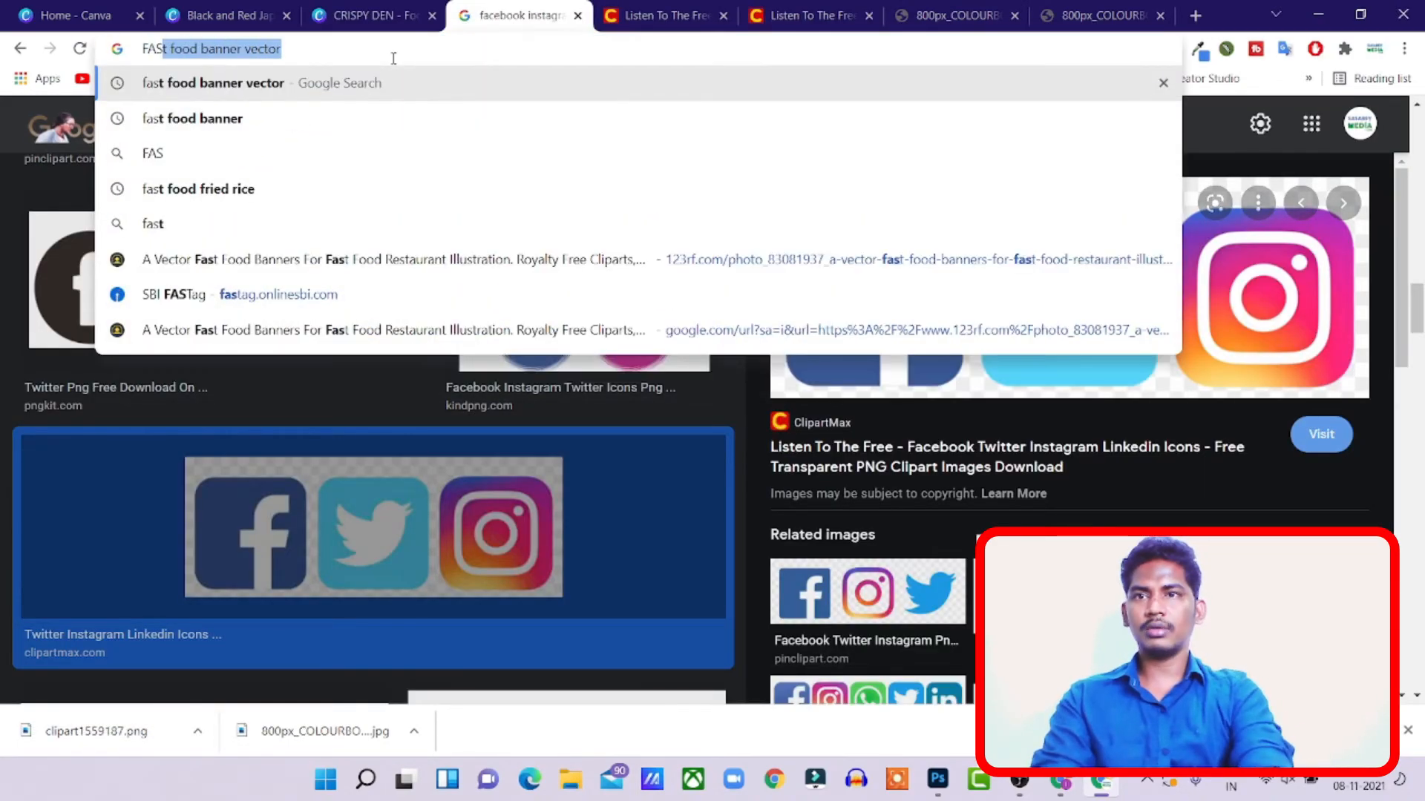
{"action": "key", "text": "Return"}
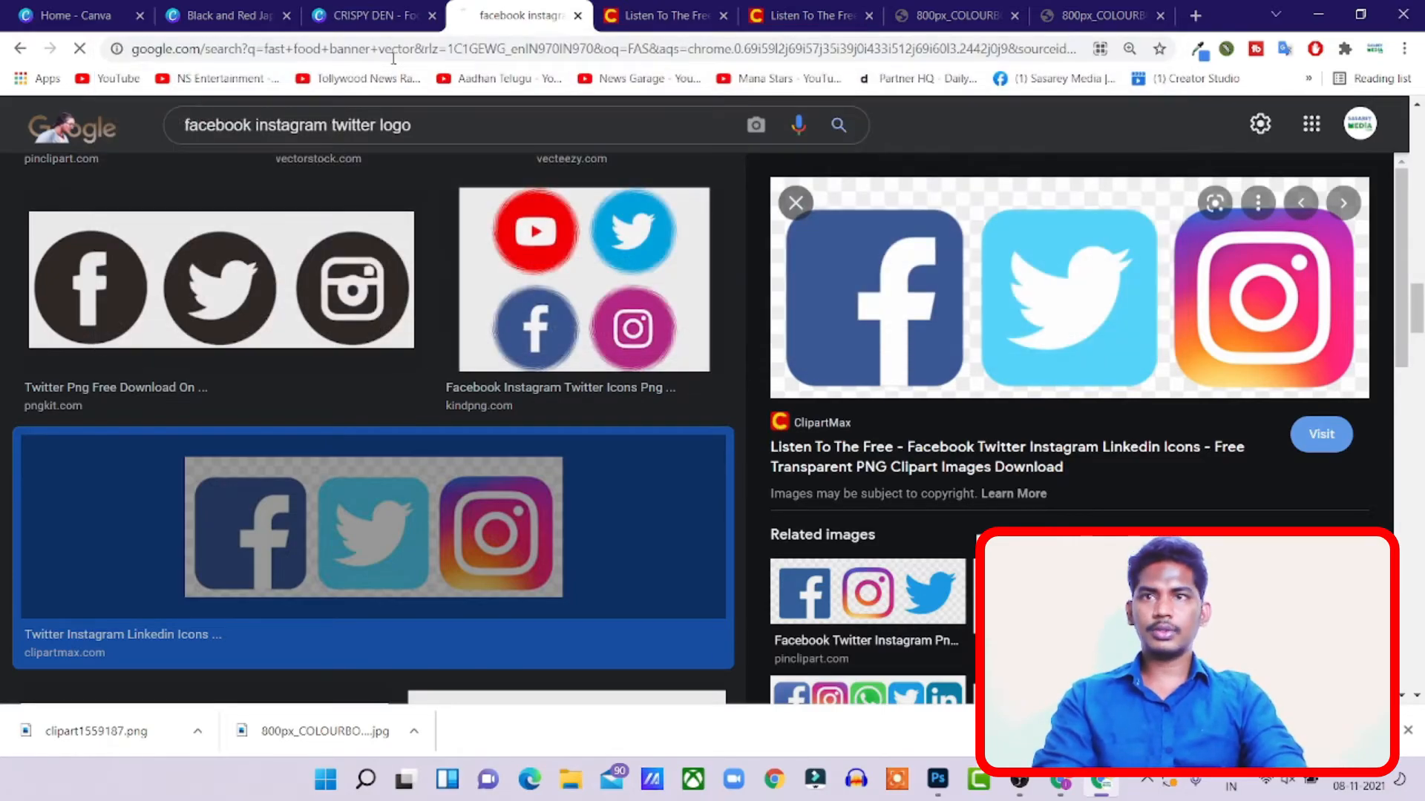
{"action": "double_click", "coordinate": [330, 144]}
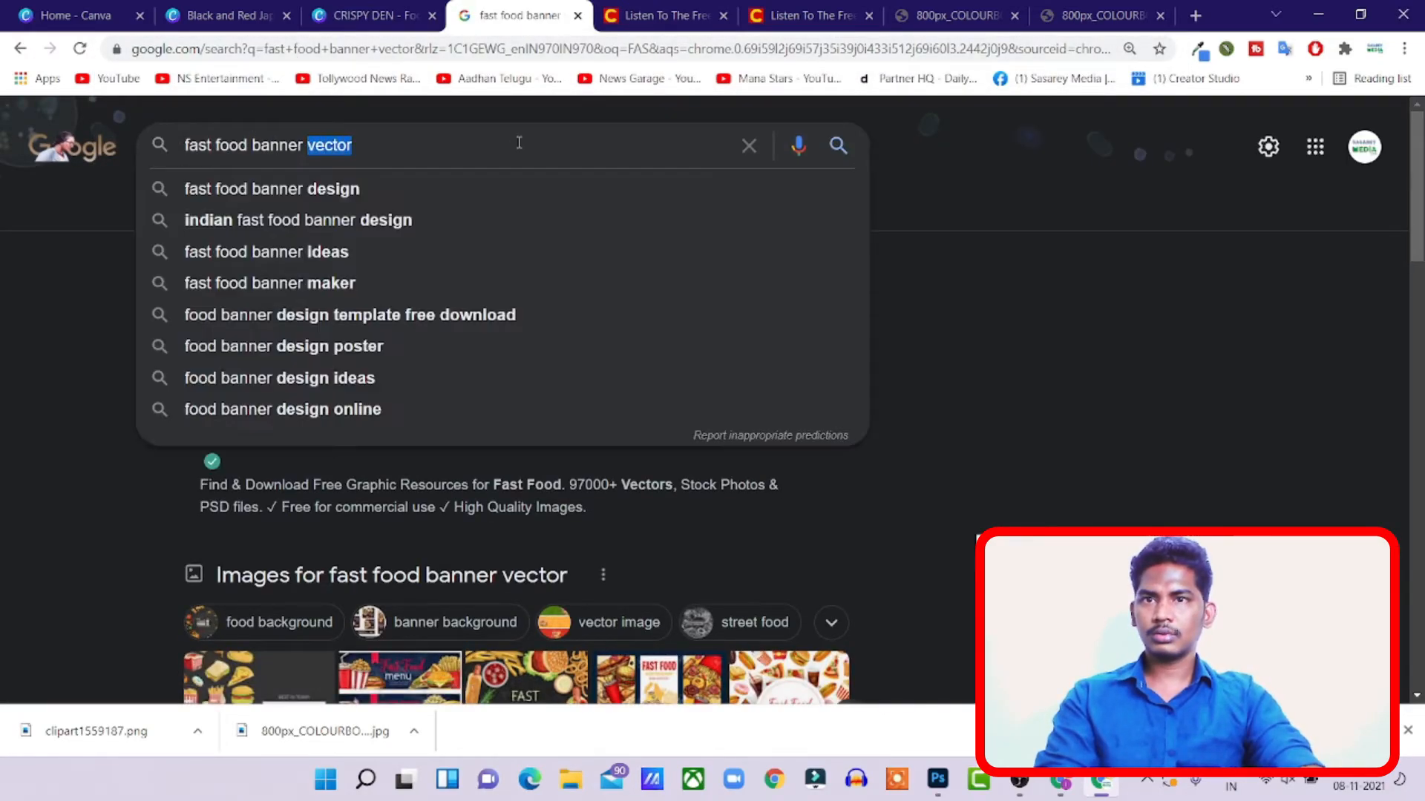
{"action": "left_click", "coordinate": [837, 147]}
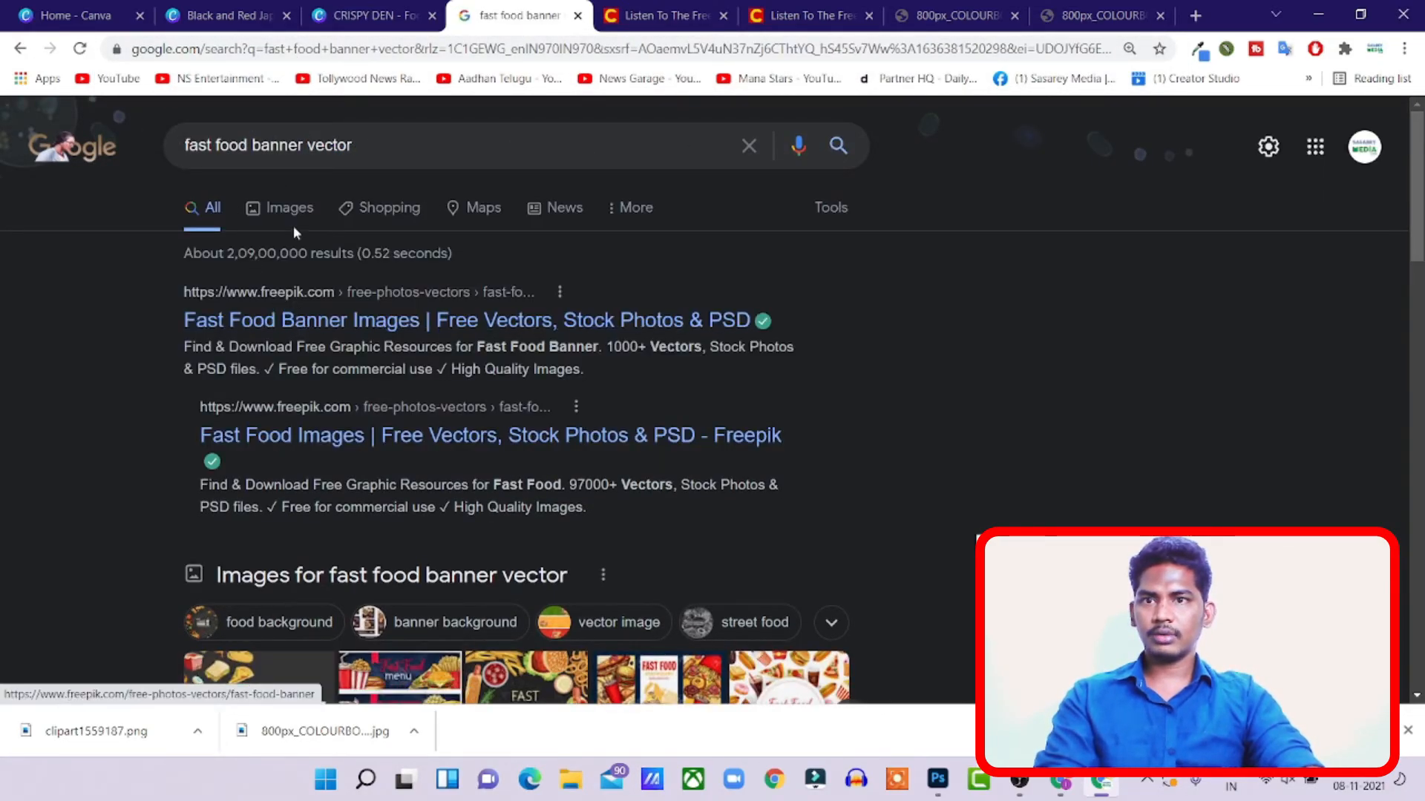
- Open Freepik's Fast Food Banner Images result and browse the banner and food artwork
{"action": "left_click", "coordinate": [316, 327]}
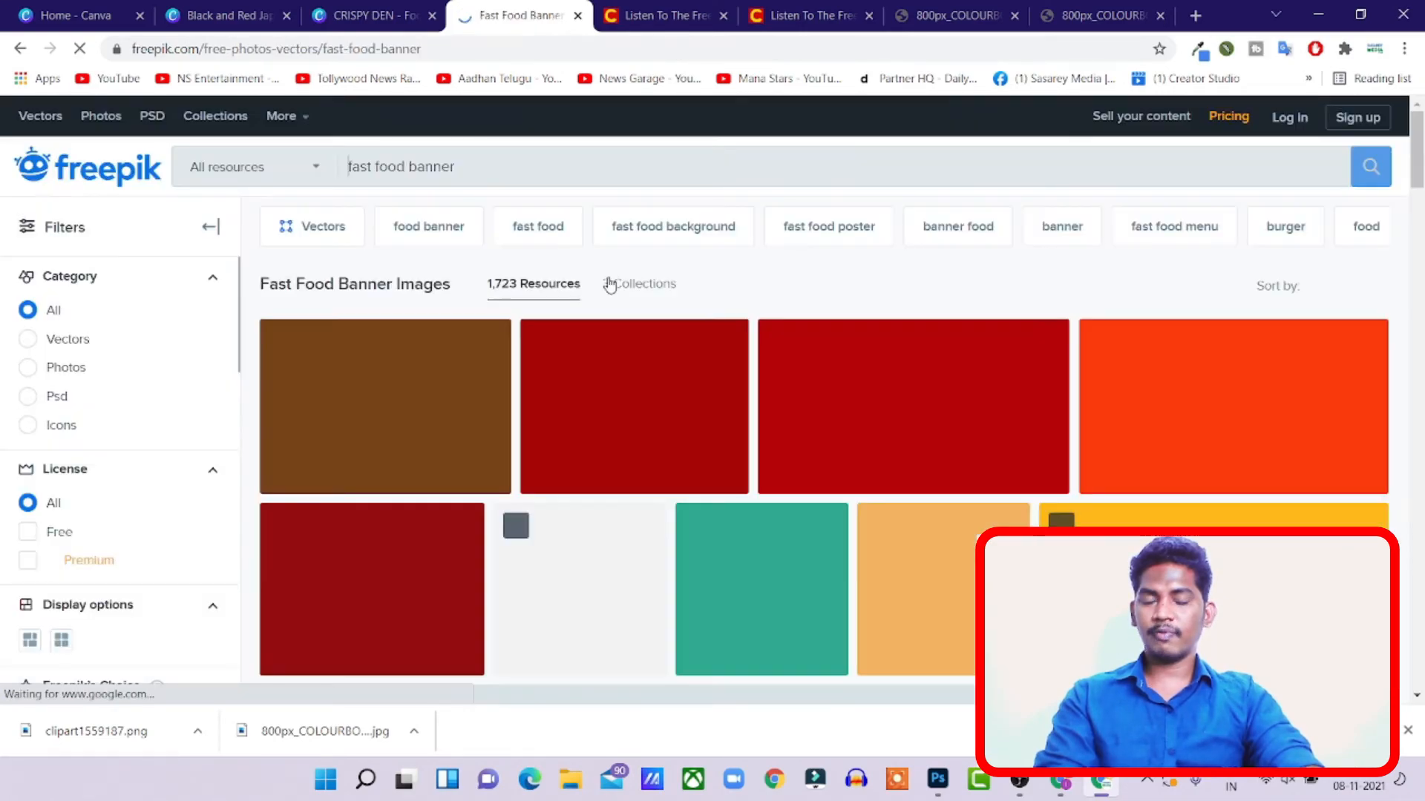
{"action": "scroll", "coordinate": [1032, 362], "scroll_direction": "down", "scroll_amount": 1}
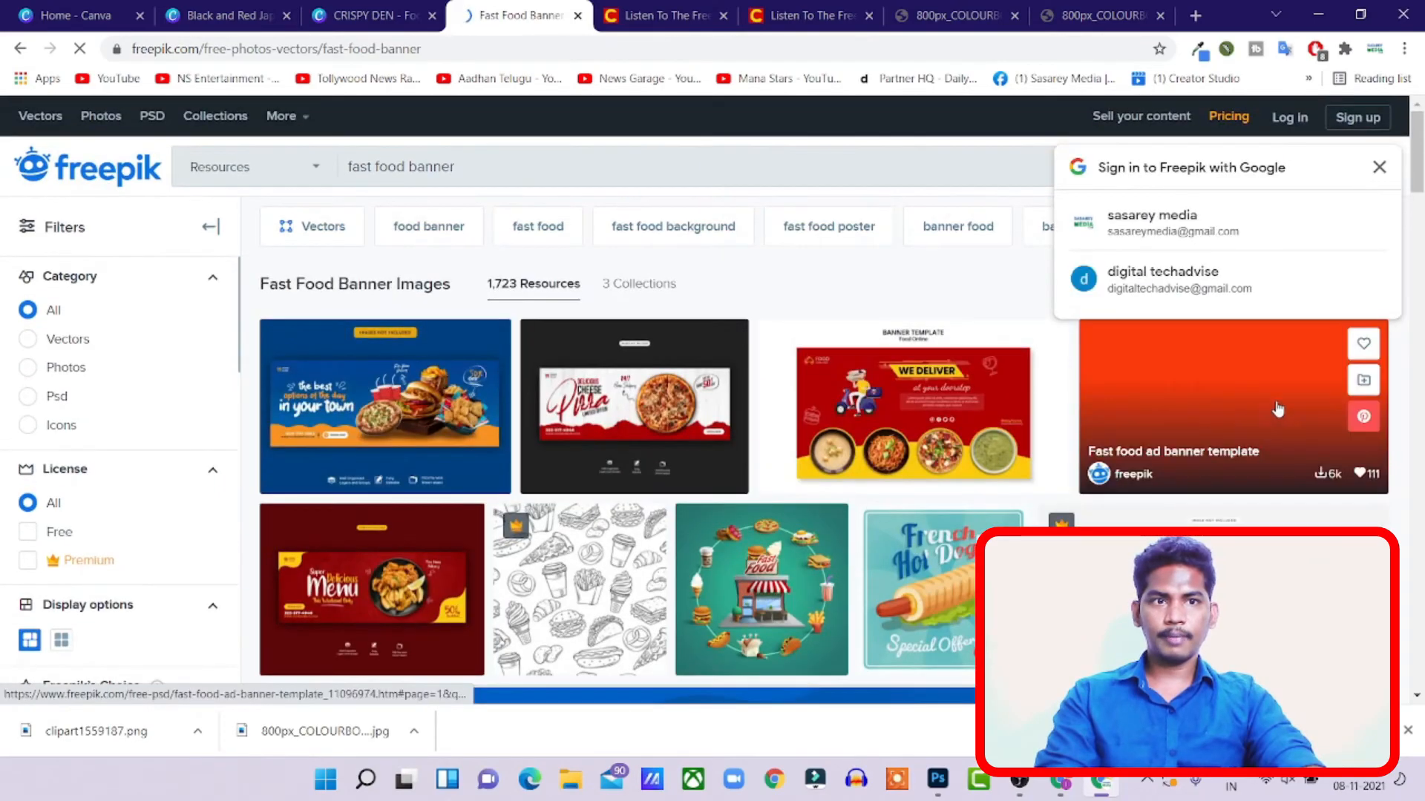
{"action": "scroll", "coordinate": [742, 434], "scroll_direction": "down", "scroll_amount": 1}
{"action": "scroll", "coordinate": [792, 440], "scroll_direction": "down", "scroll_amount": 3}
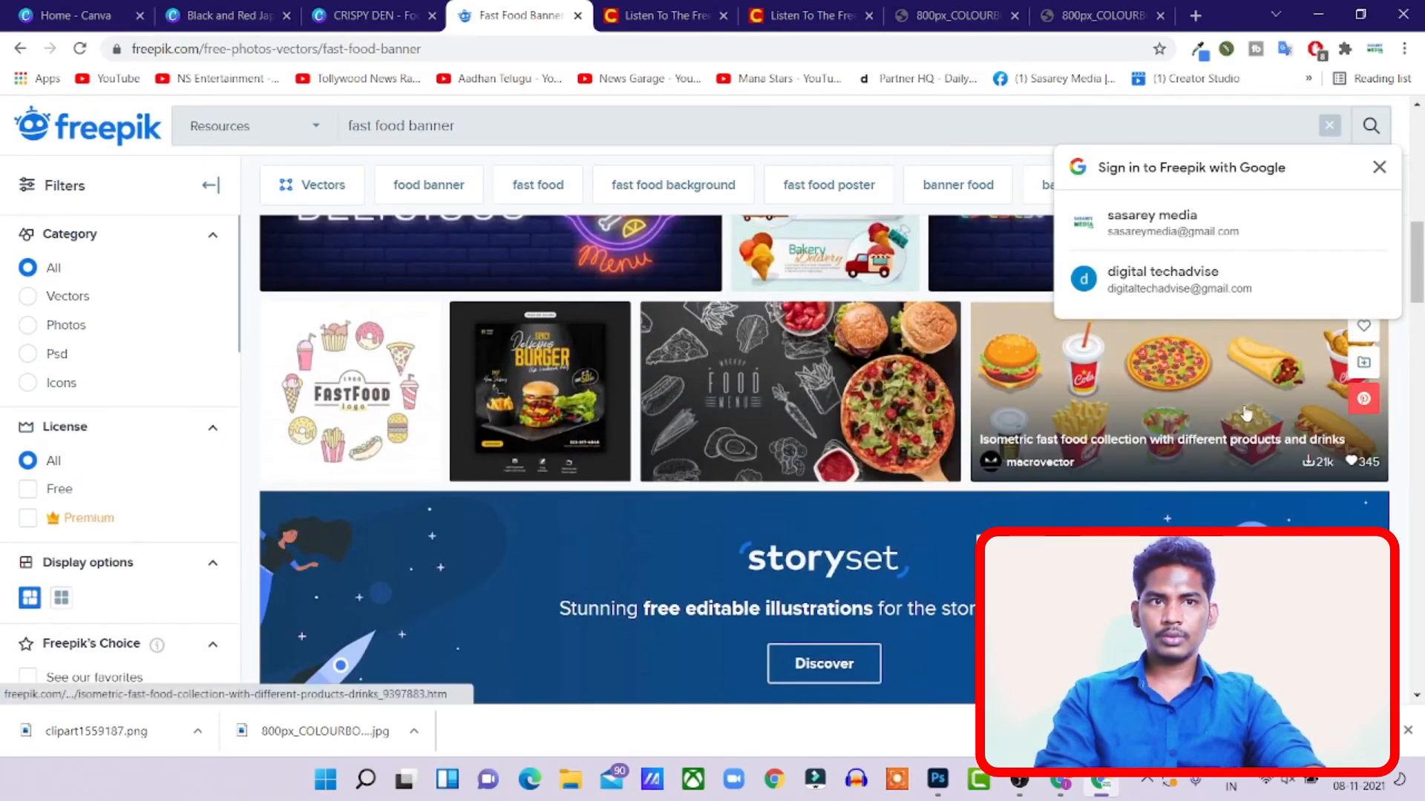
- Browse the Freepik fast food banner results and open the "Fast food dish on blue" photo
{"action": "scroll", "coordinate": [1016, 434], "scroll_direction": "down", "scroll_amount": 3}
{"action": "scroll", "coordinate": [1038, 436], "scroll_direction": "down", "scroll_amount": 3}
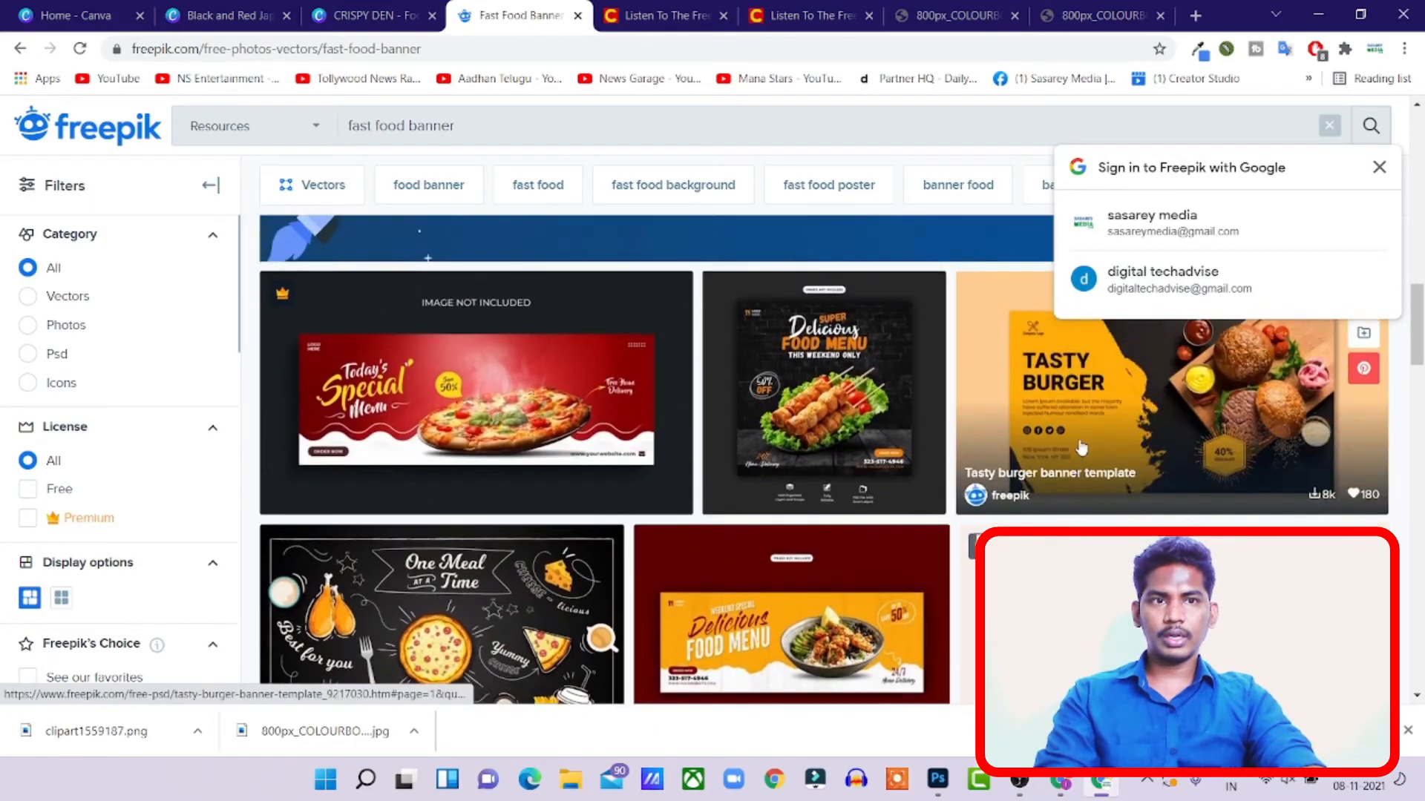
{"action": "scroll", "coordinate": [1083, 438], "scroll_direction": "down", "scroll_amount": 3}
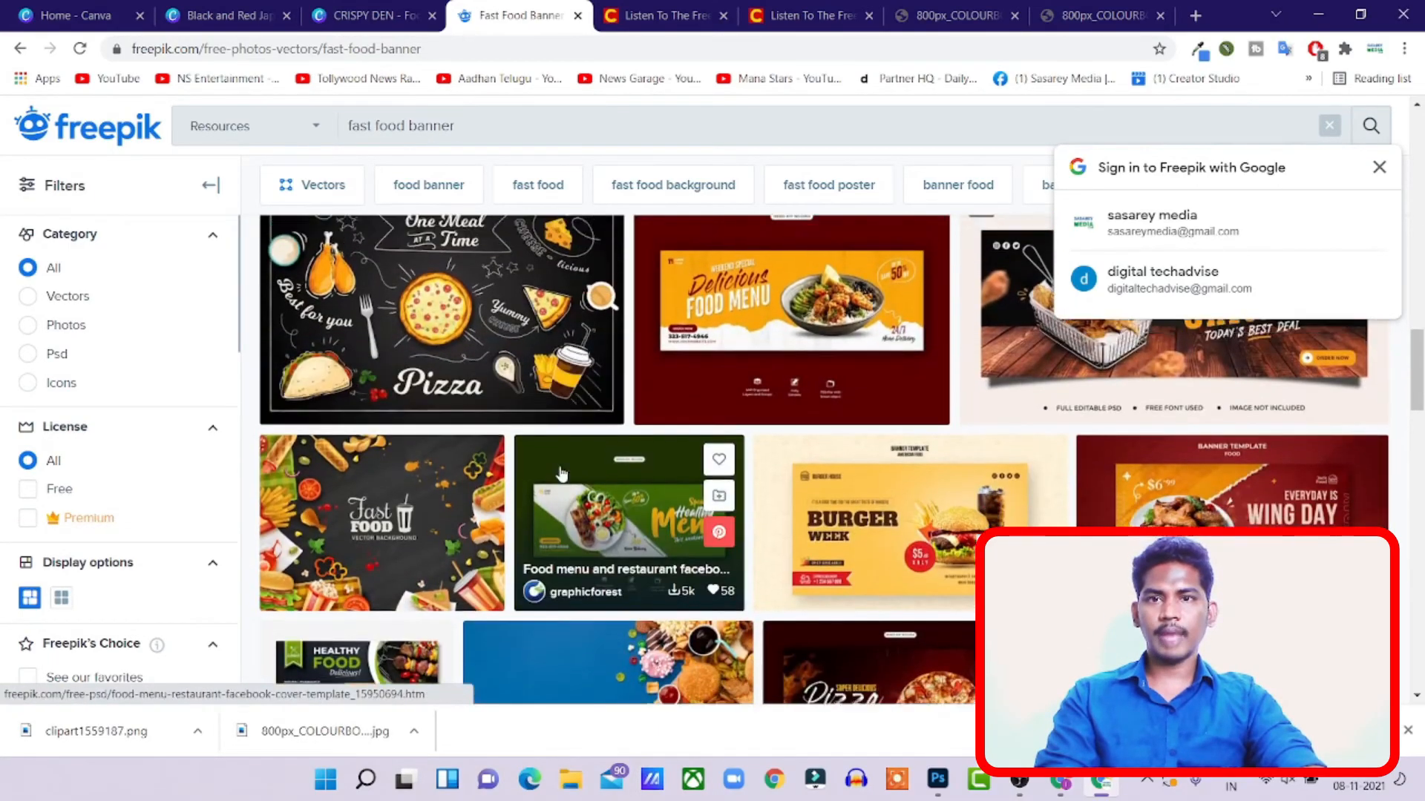
{"action": "scroll", "coordinate": [733, 454], "scroll_direction": "down", "scroll_amount": 5}
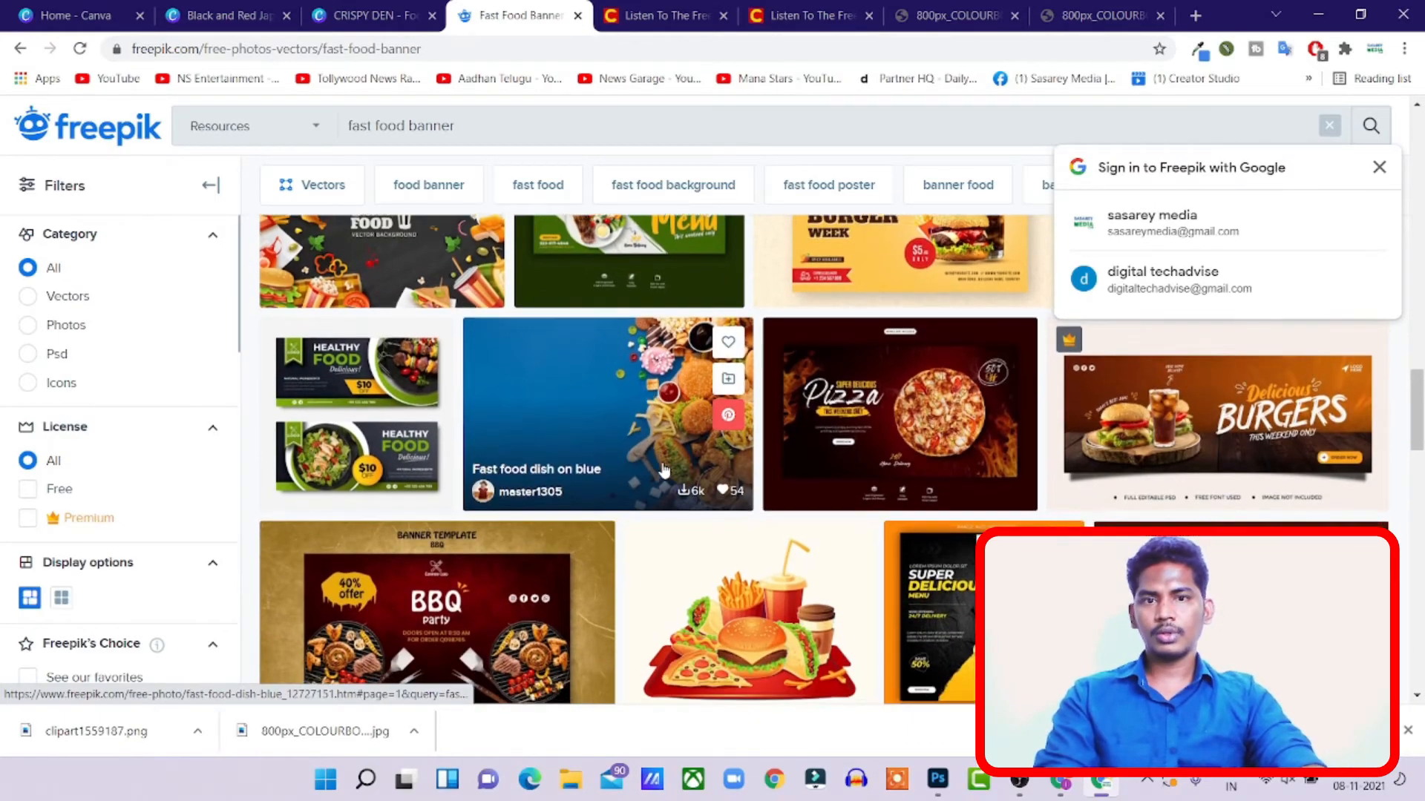
{"action": "scroll", "coordinate": [1278, 468], "scroll_direction": "down", "scroll_amount": 3}
{"action": "scroll", "coordinate": [849, 468], "scroll_direction": "up", "scroll_amount": 3}
{"action": "left_click", "coordinate": [735, 386]}
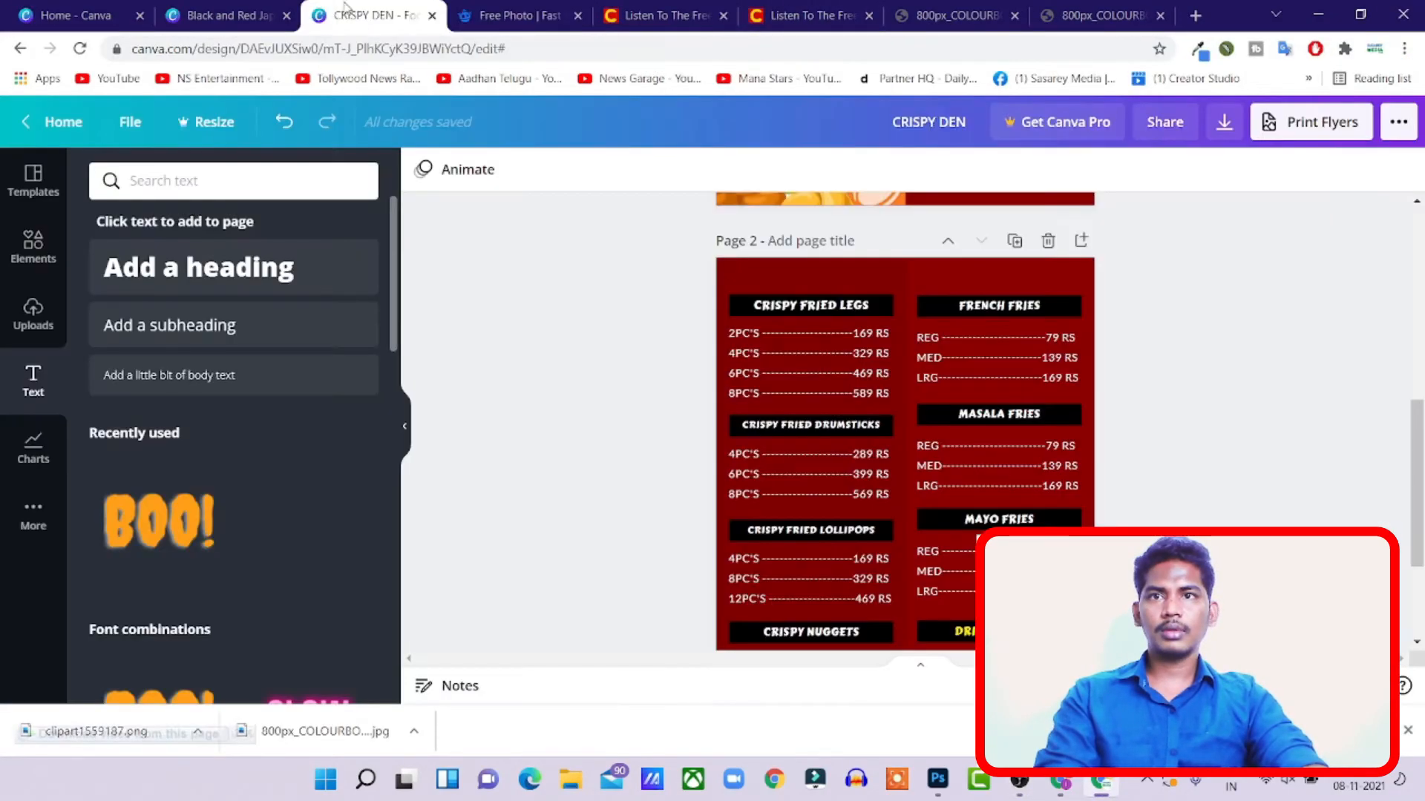
{"action": "left_click", "coordinate": [356, 15]}
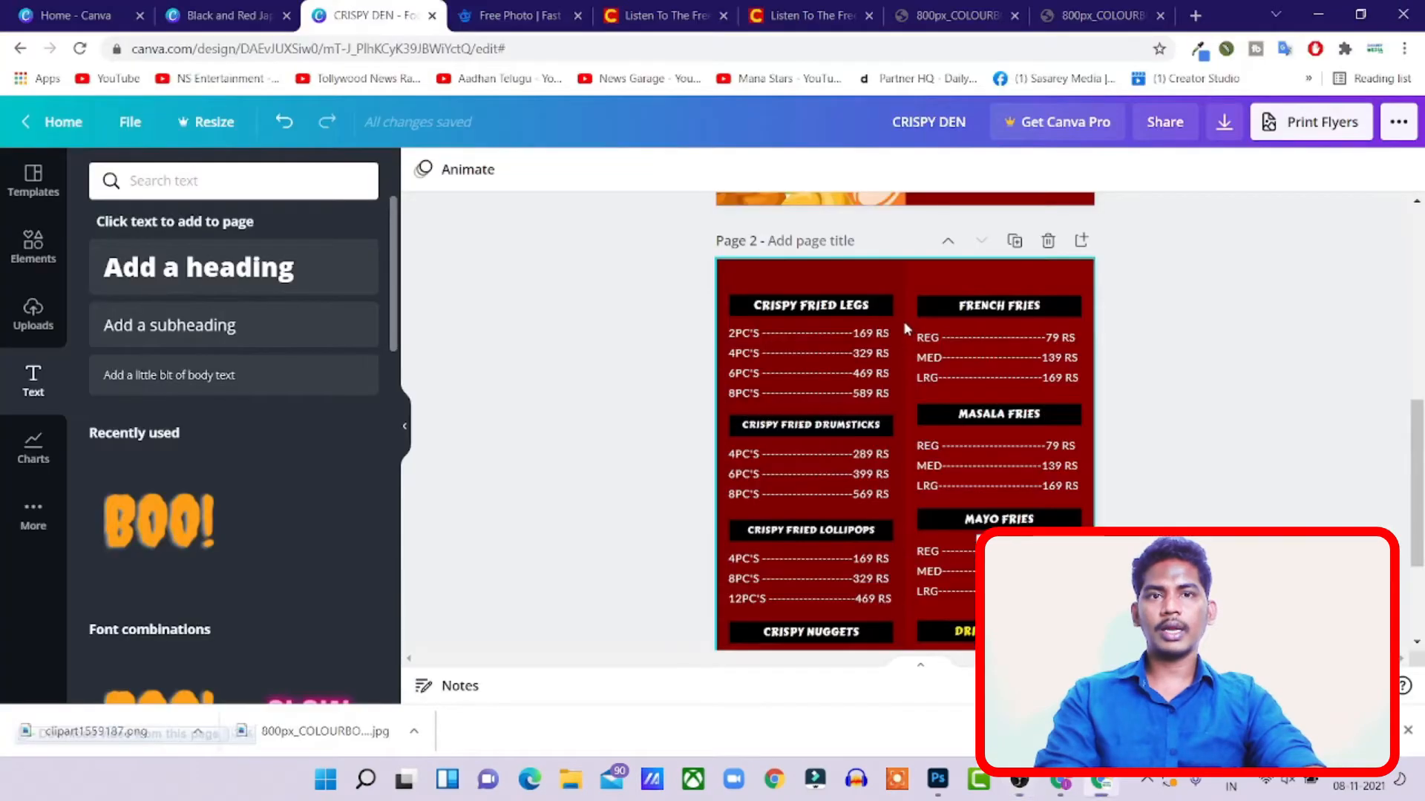
{"action": "left_click", "coordinate": [528, 16]}
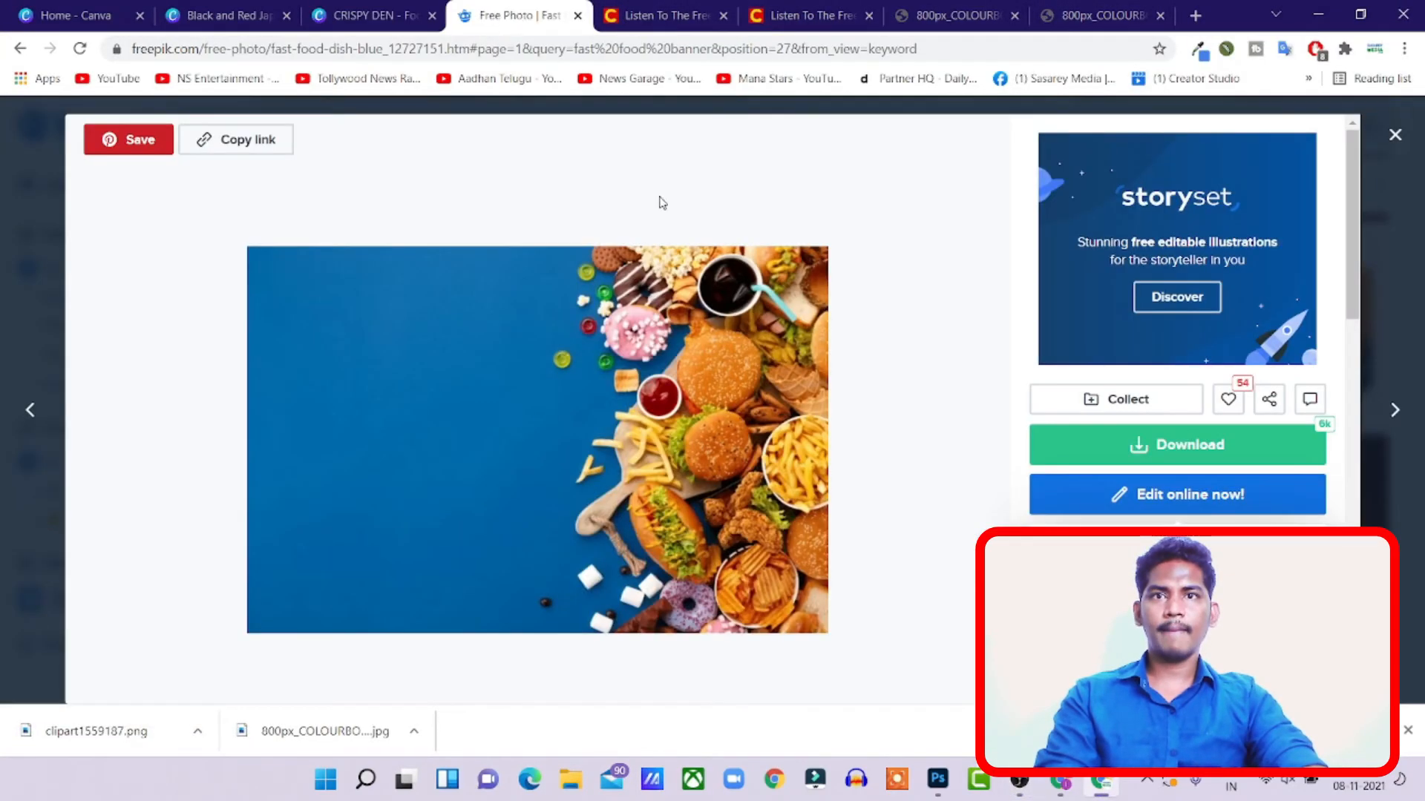
- Download the "Fast food dish on blue" photo using the free download with attribution
{"action": "right_click", "coordinate": [718, 344]}
{"action": "left_click", "coordinate": [1187, 445]}
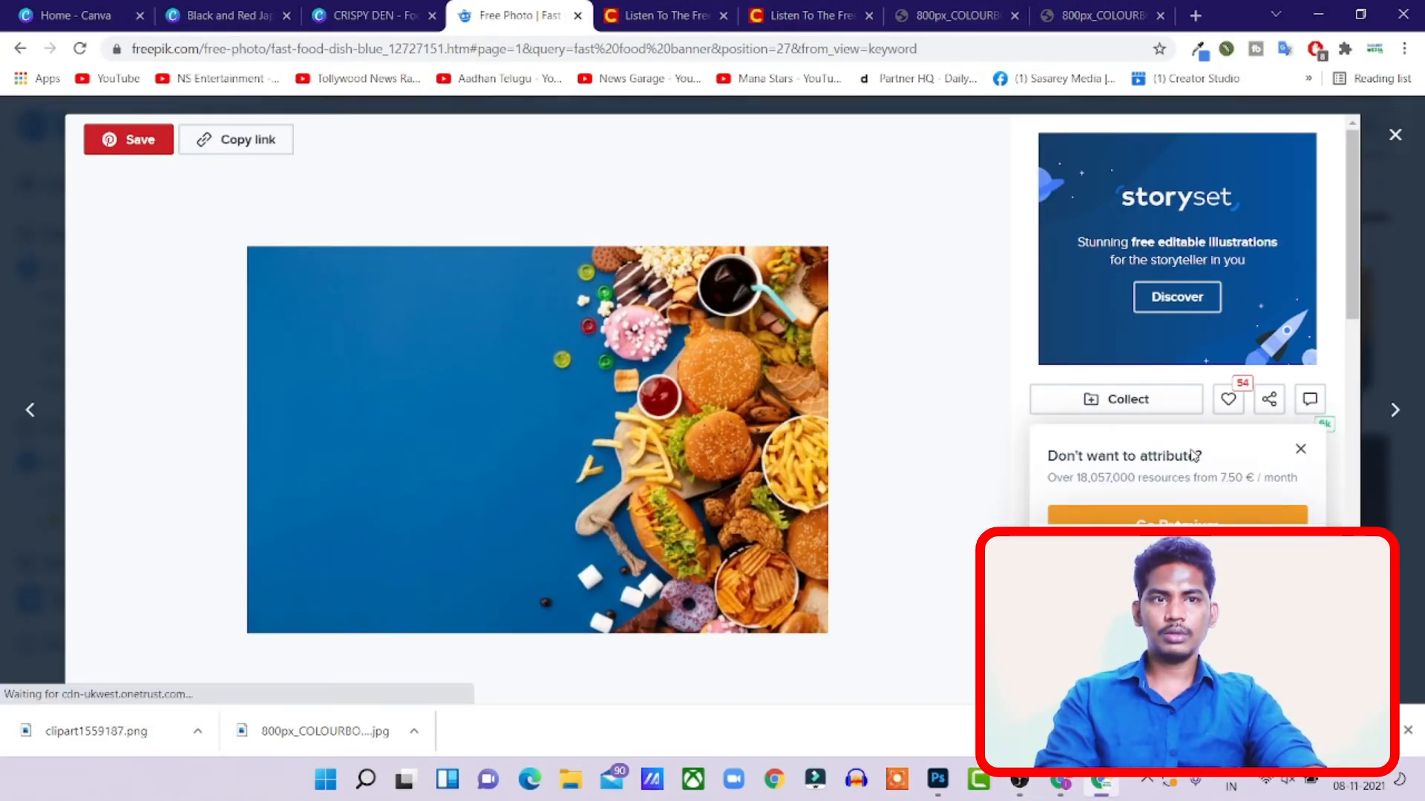
{"action": "scroll", "coordinate": [1193, 456], "scroll_direction": "down", "scroll_amount": 1}
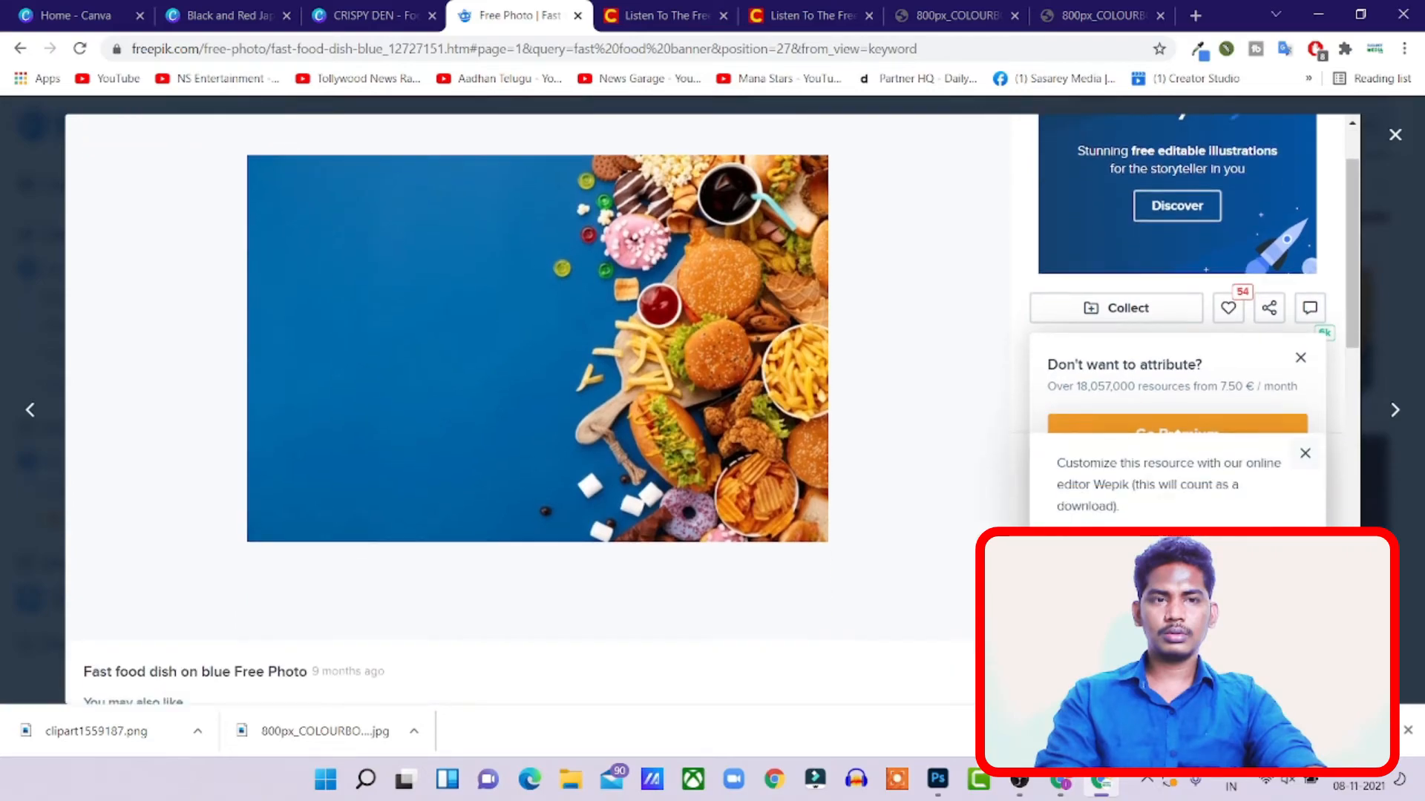
{"action": "left_click", "coordinate": [1307, 455]}
{"action": "scroll", "coordinate": [1131, 473], "scroll_direction": "down", "scroll_amount": 1}
{"action": "left_click", "coordinate": [1131, 468]}
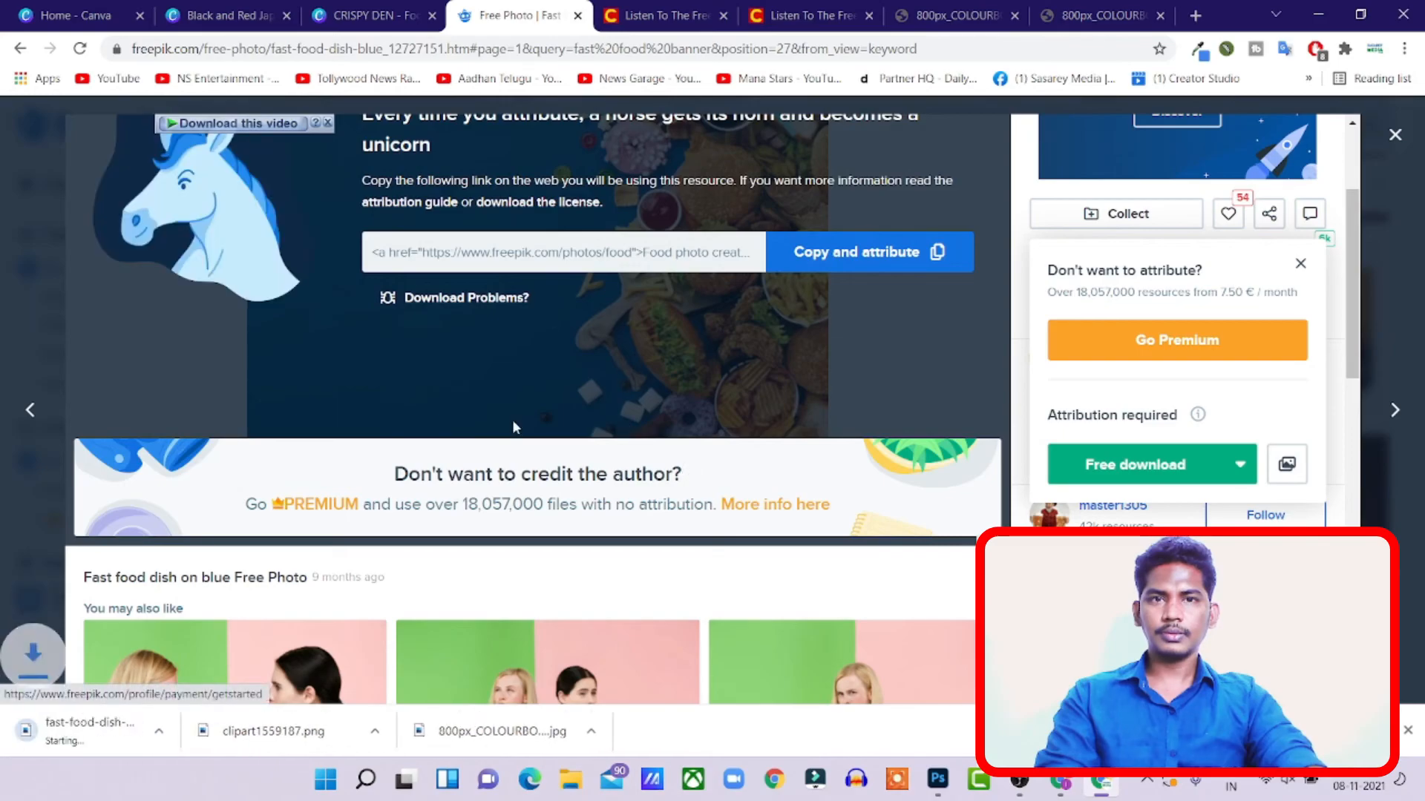
- Return to the Crispy Den flyer in Canva and choose fast-food-dish-blue from Downloads as an image upload
{"action": "key", "text": "ctrl+shift+Tab"}
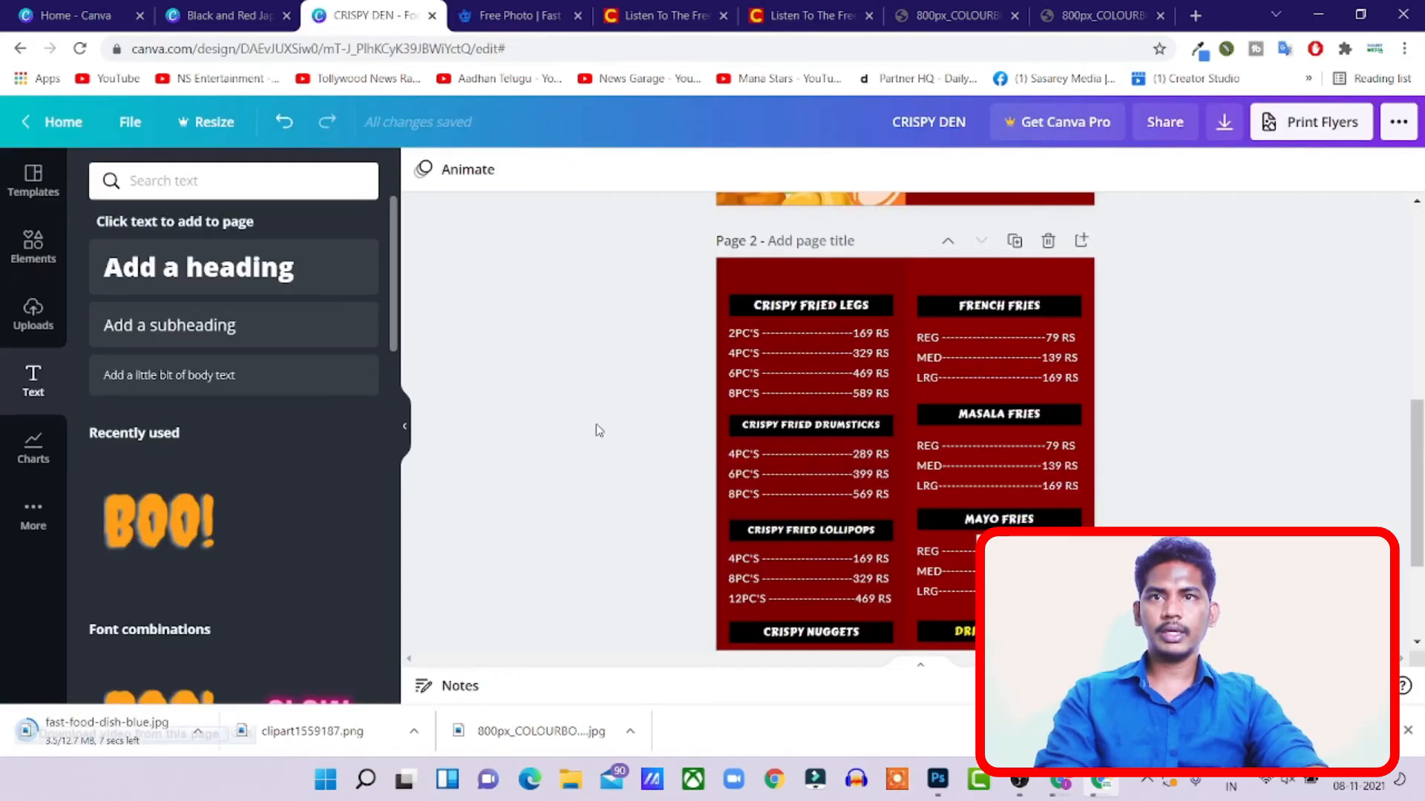
{"action": "left_click", "coordinate": [33, 249]}
{"action": "left_click", "coordinate": [37, 319]}
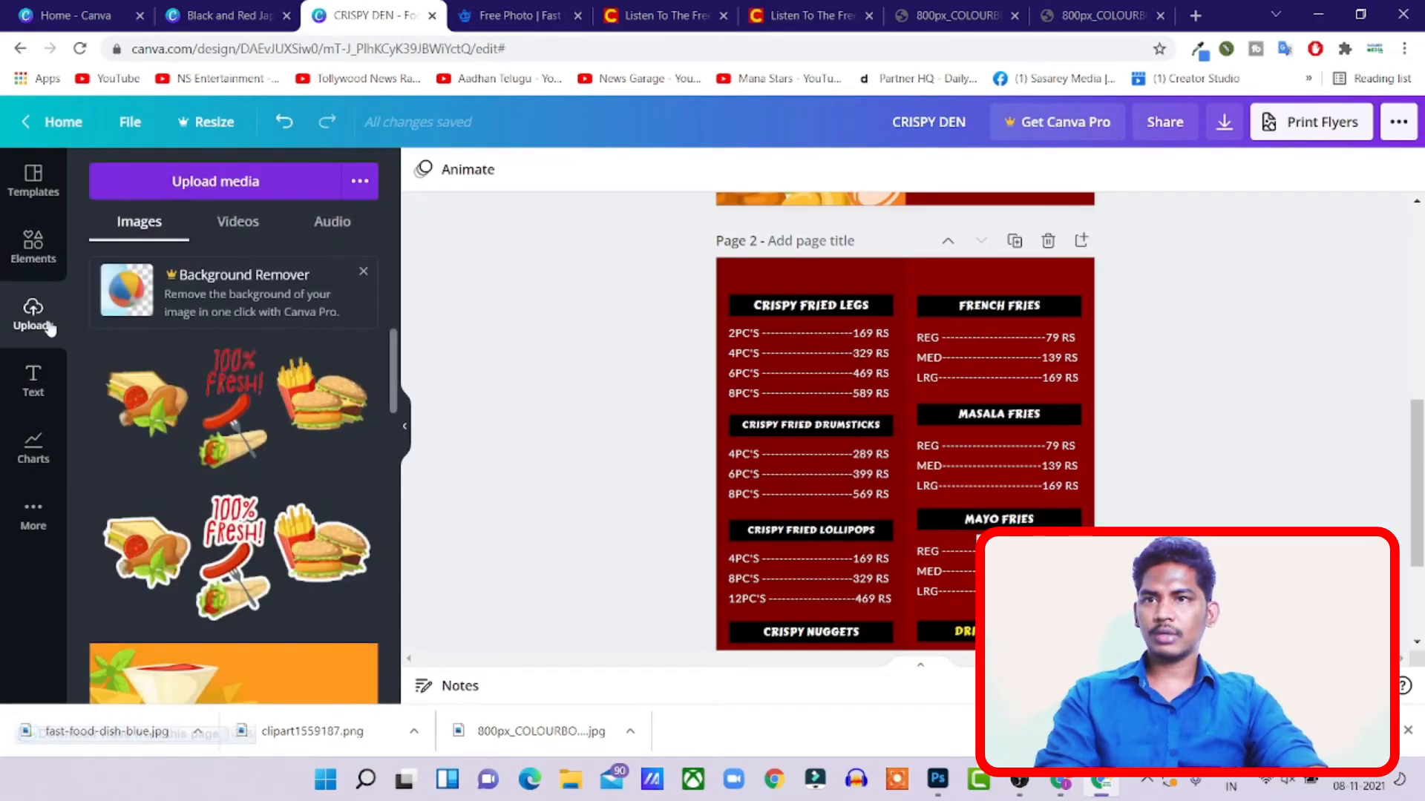
{"action": "left_click", "coordinate": [215, 181]}
{"action": "left_click", "coordinate": [202, 171]}
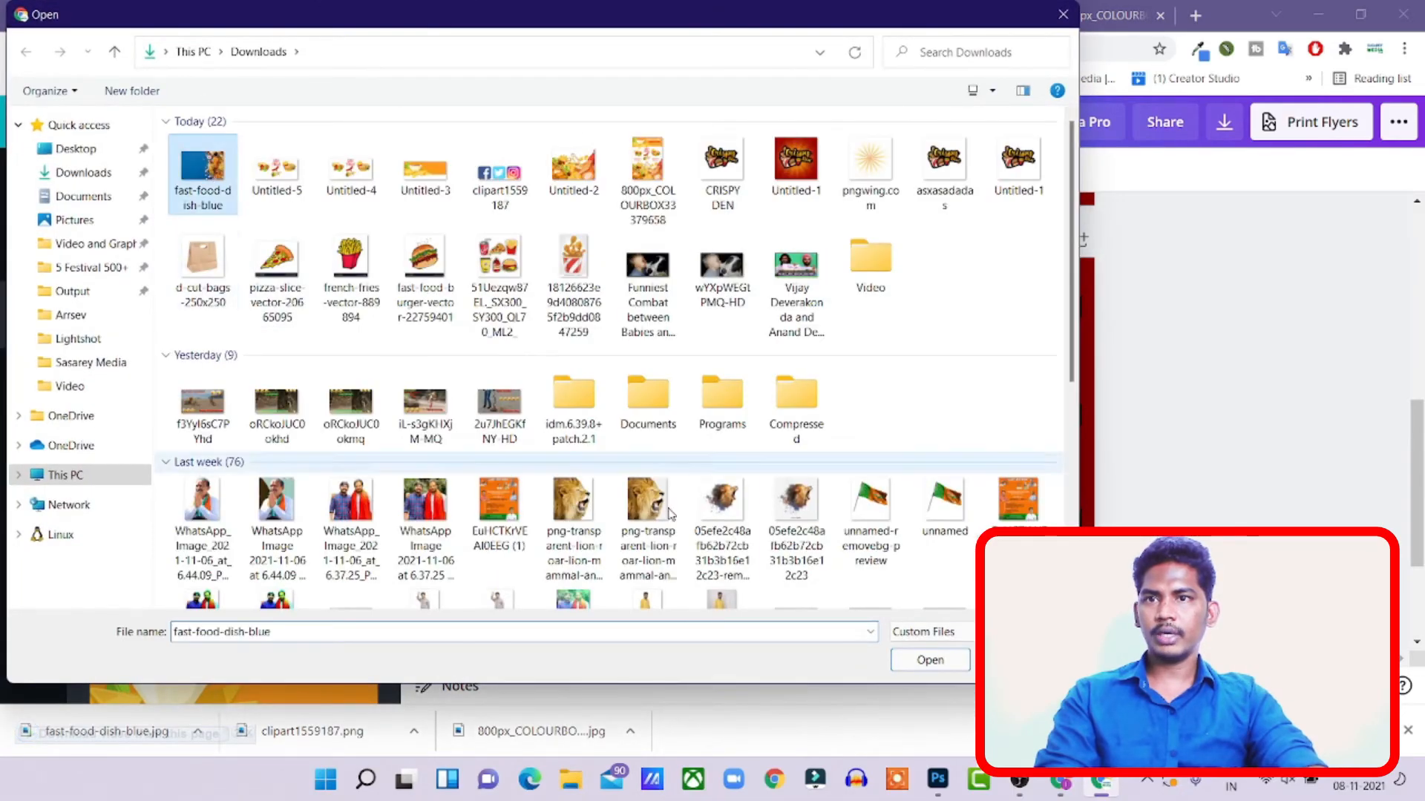
{"action": "left_click", "coordinate": [940, 662]}
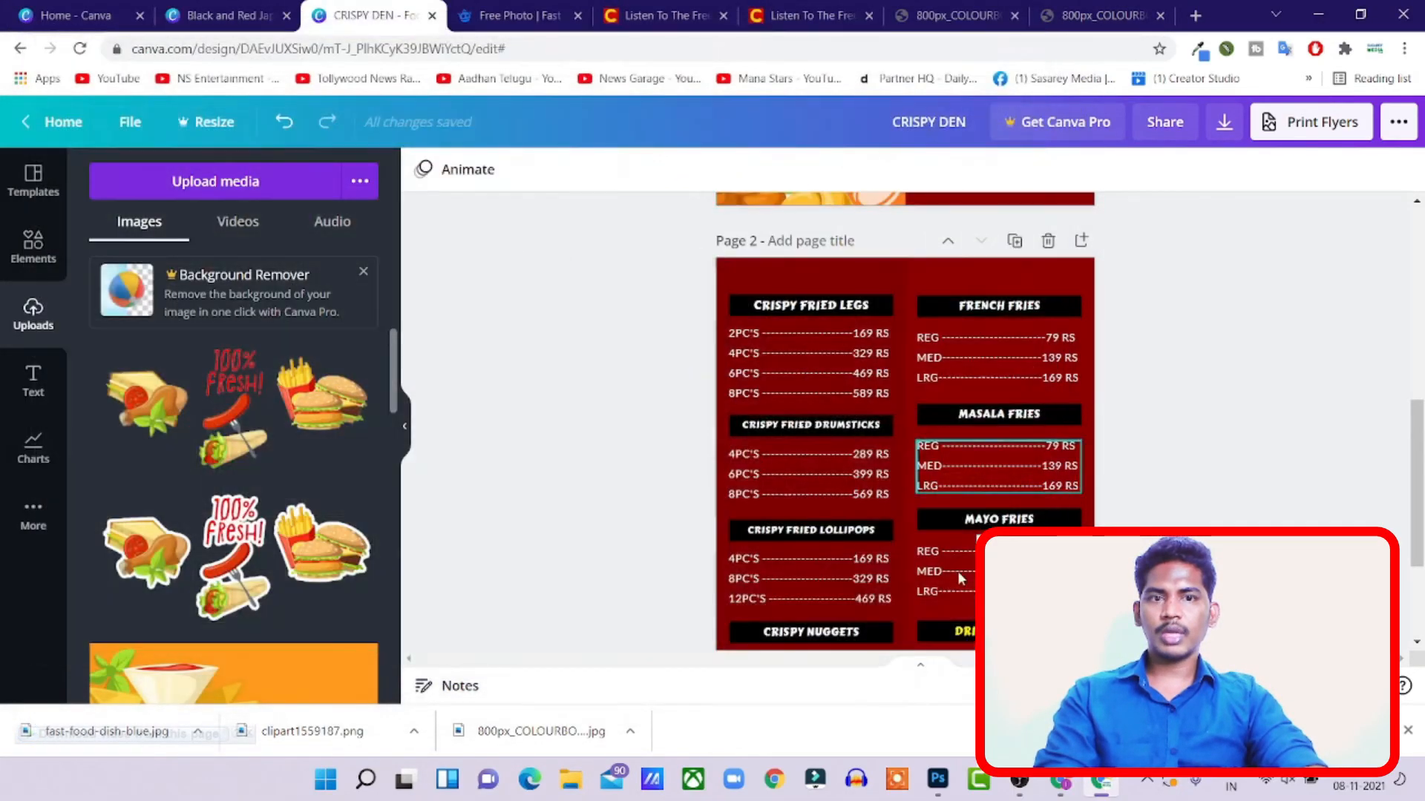
- Search Google for "background bg" in a new tab and open the remove.bg website
{"action": "left_click", "coordinate": [1195, 15]}
{"action": "type", "text": "Bac"}
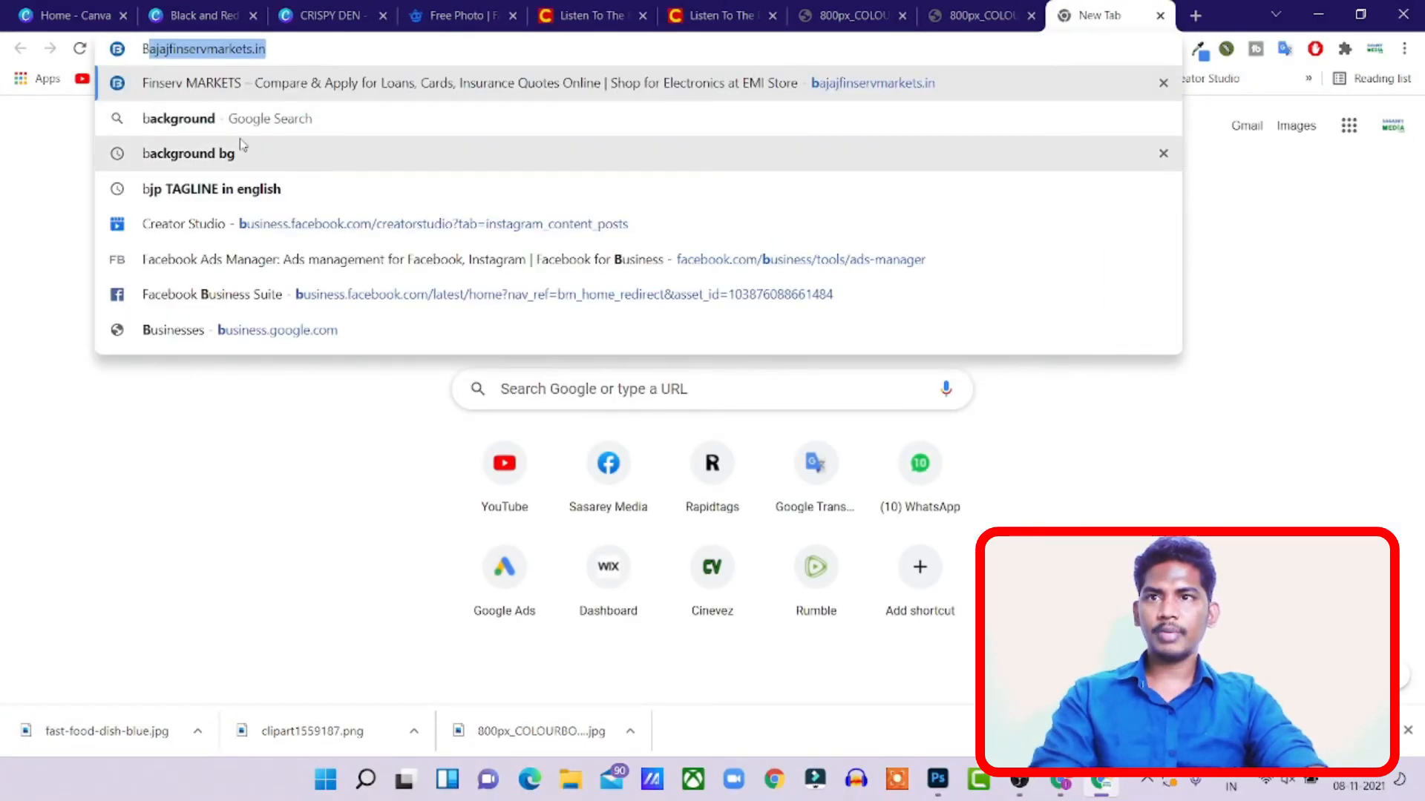
{"action": "left_click", "coordinate": [204, 154]}
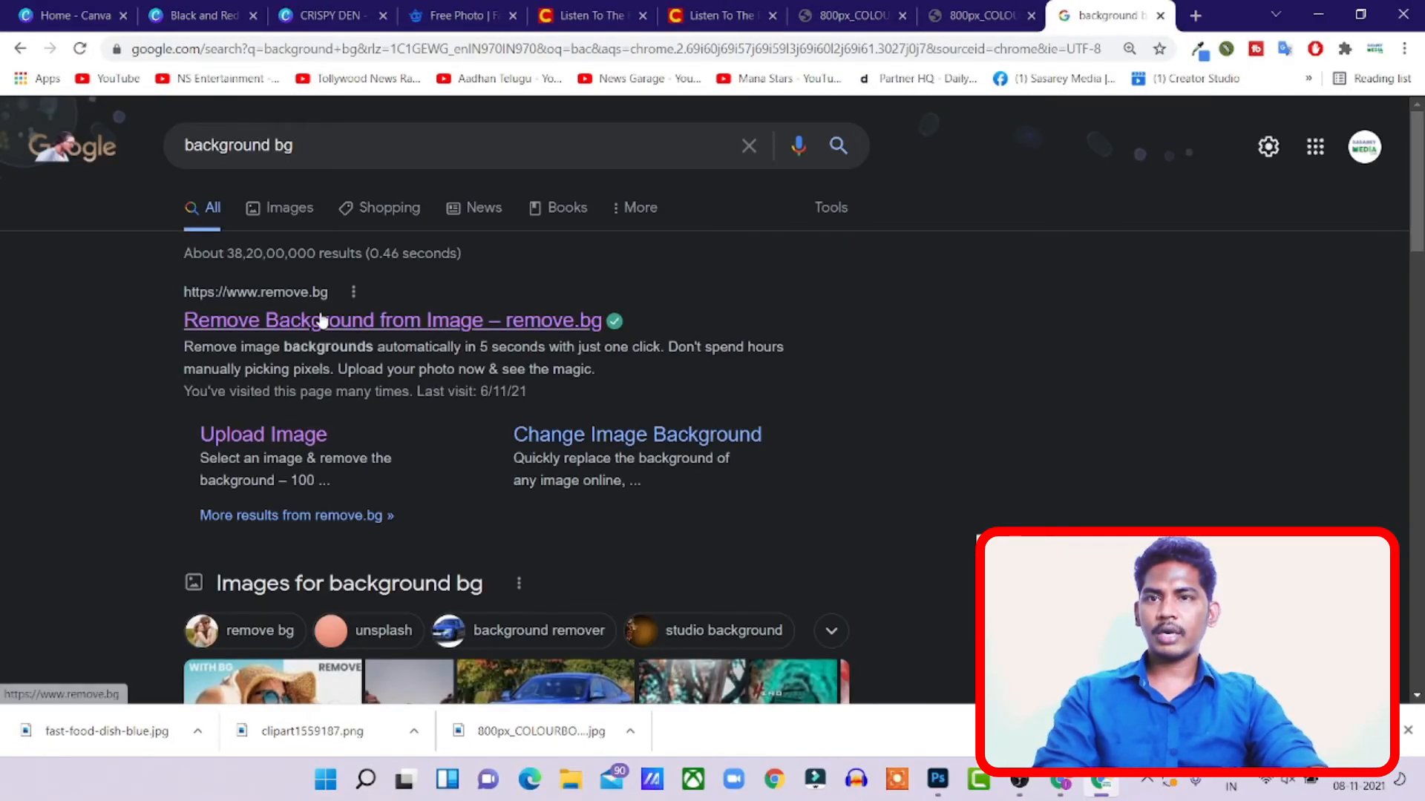
{"action": "left_click", "coordinate": [325, 322]}
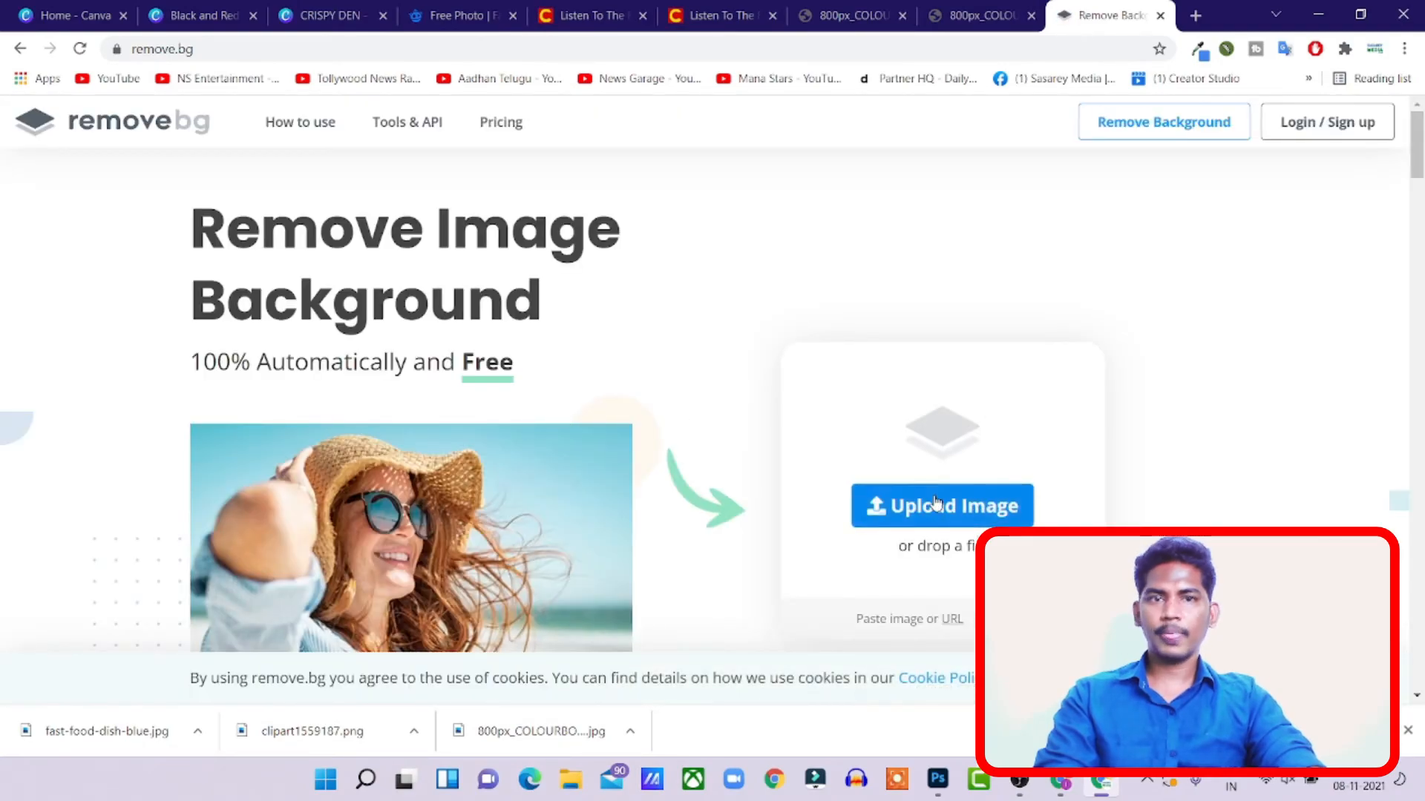
- Try to upload fast-food-dish-blue from Downloads to remove.bg for background removal
{"action": "left_click", "coordinate": [932, 504]}
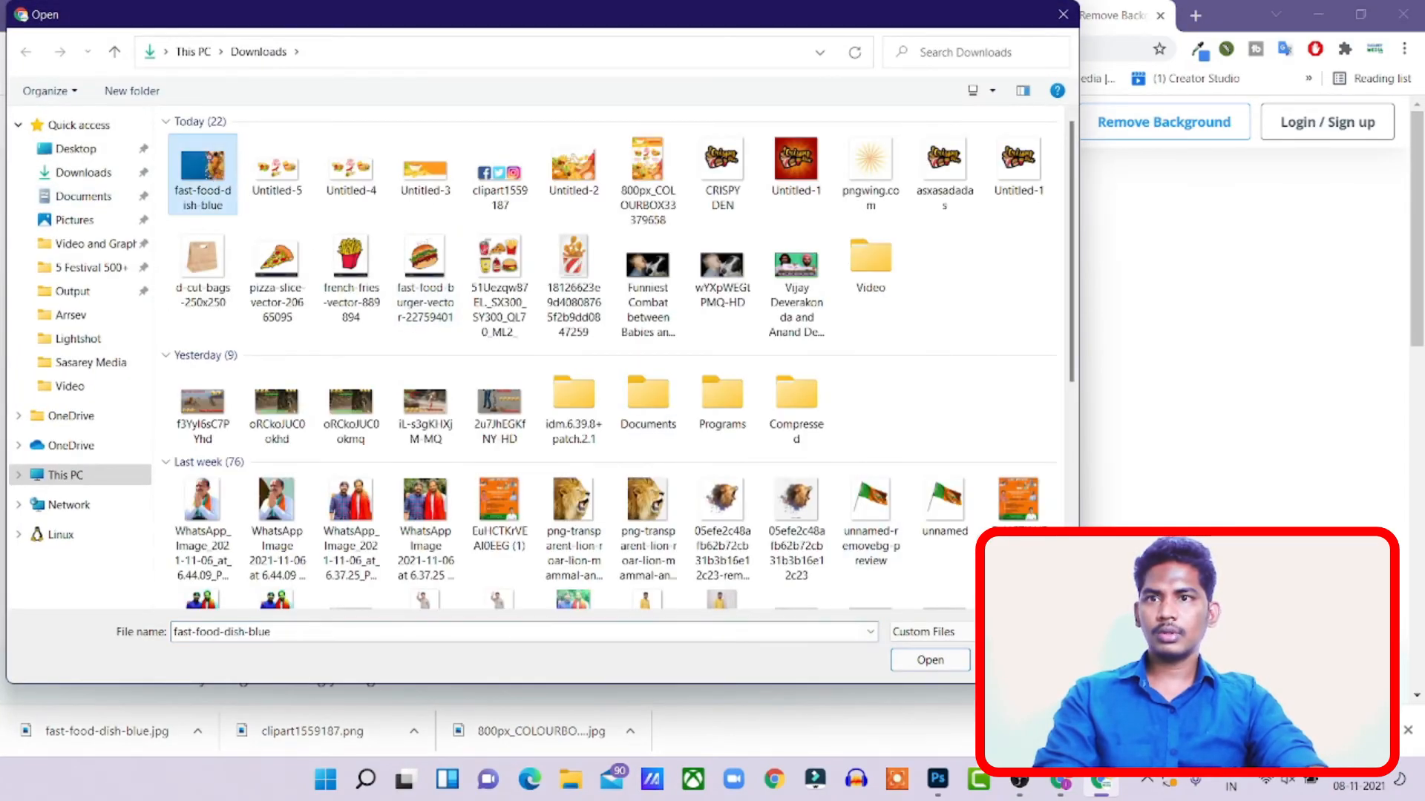
{"action": "left_click", "coordinate": [930, 659]}
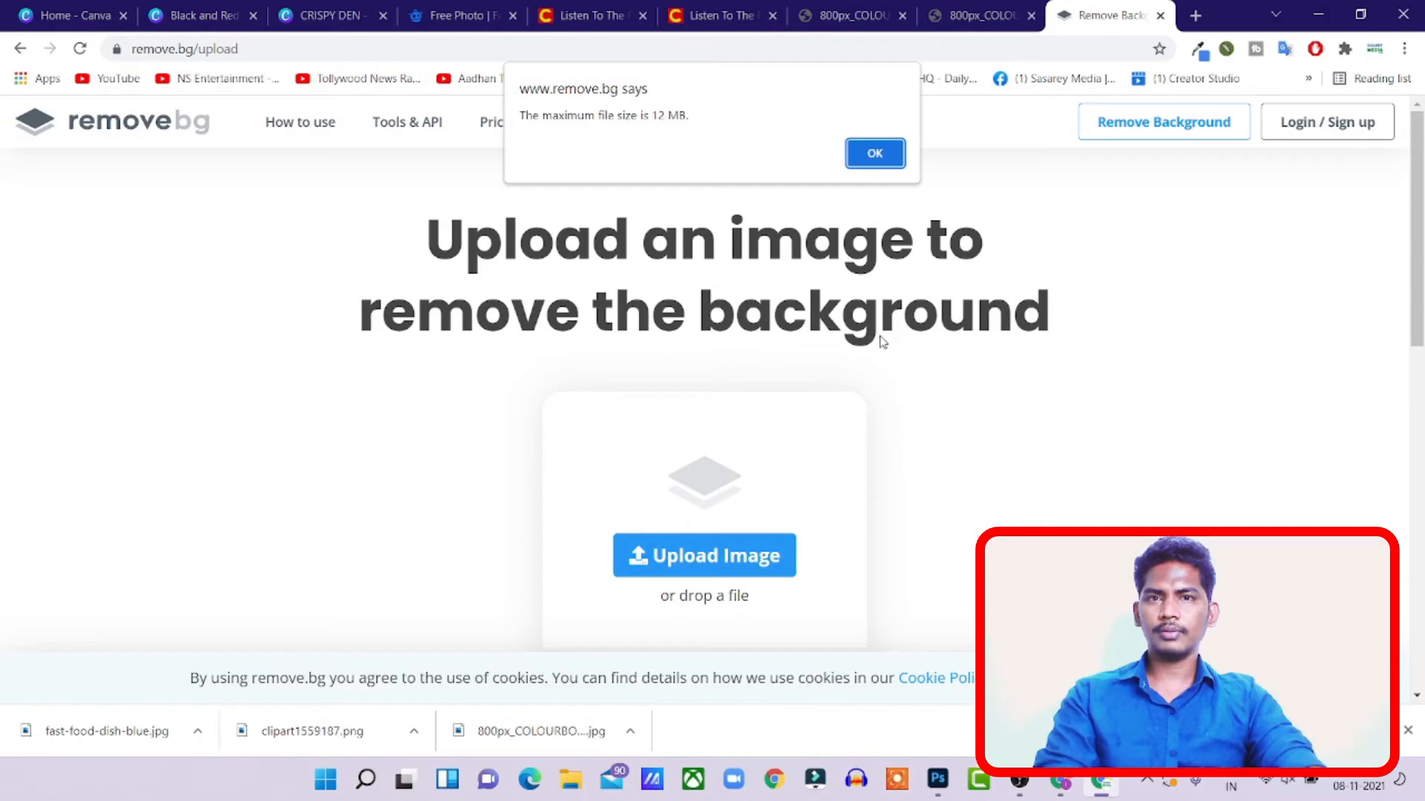
{"action": "left_click", "coordinate": [876, 154]}
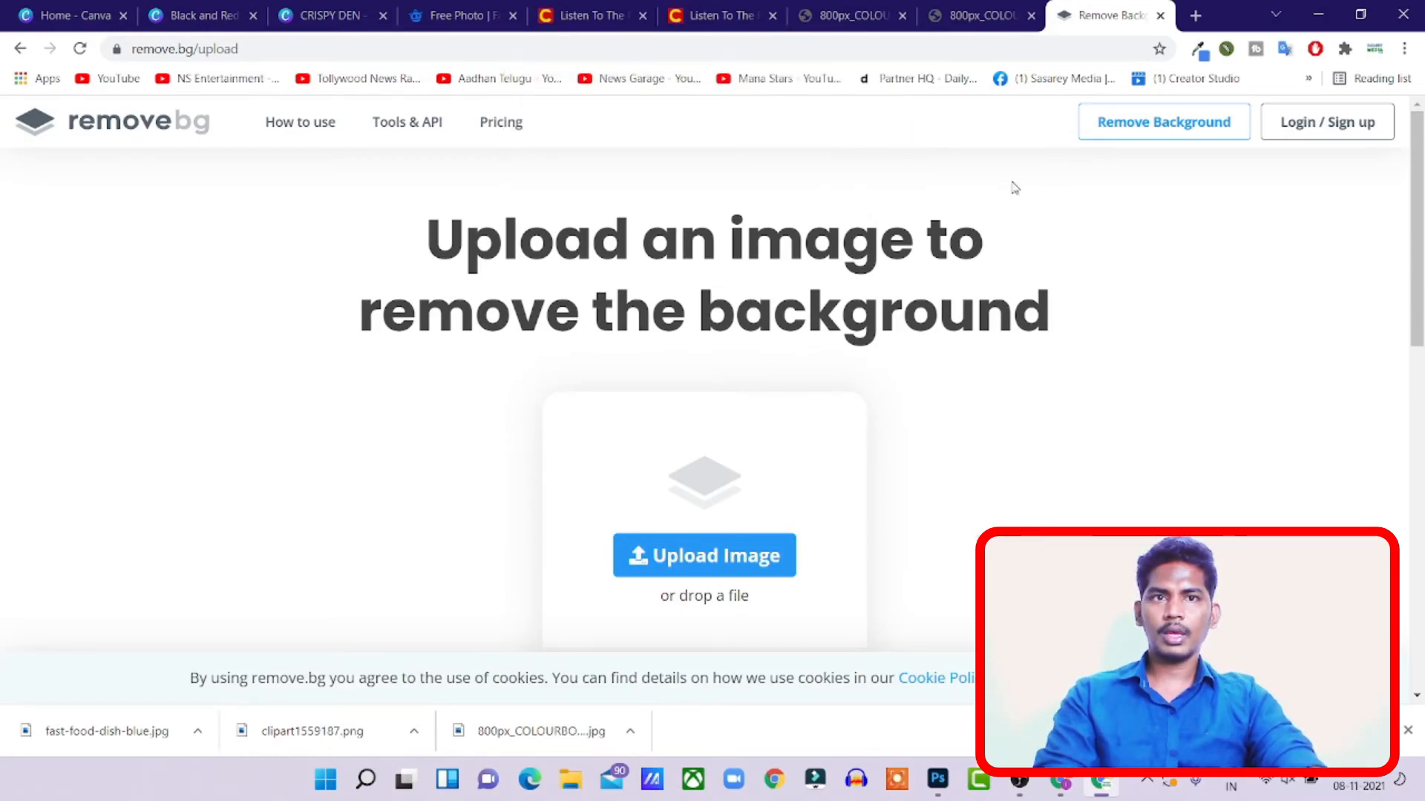
- Search Google for "compress.io" in a new tab and open the Compressor.io website
{"action": "left_click", "coordinate": [1194, 15]}
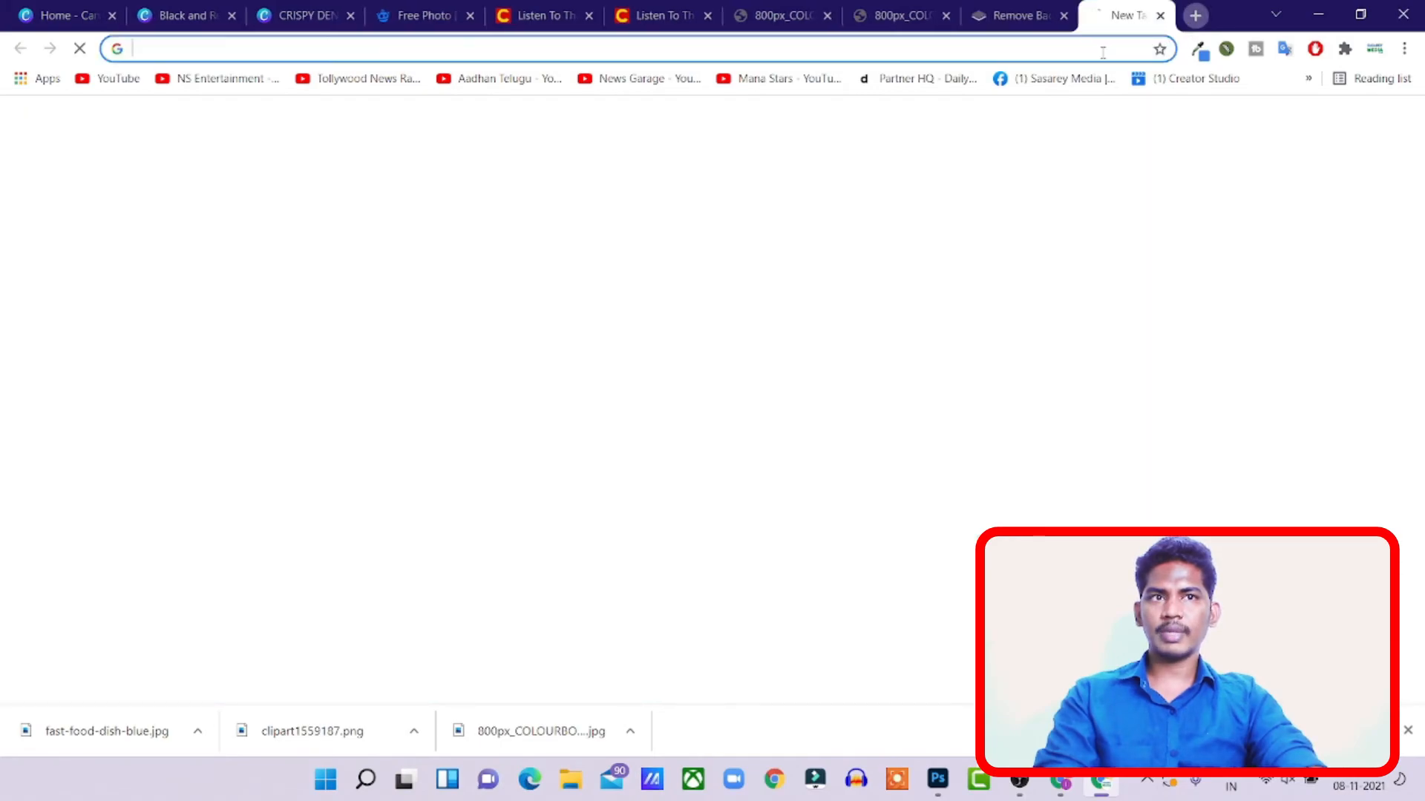
{"action": "type", "text": "COMP"}
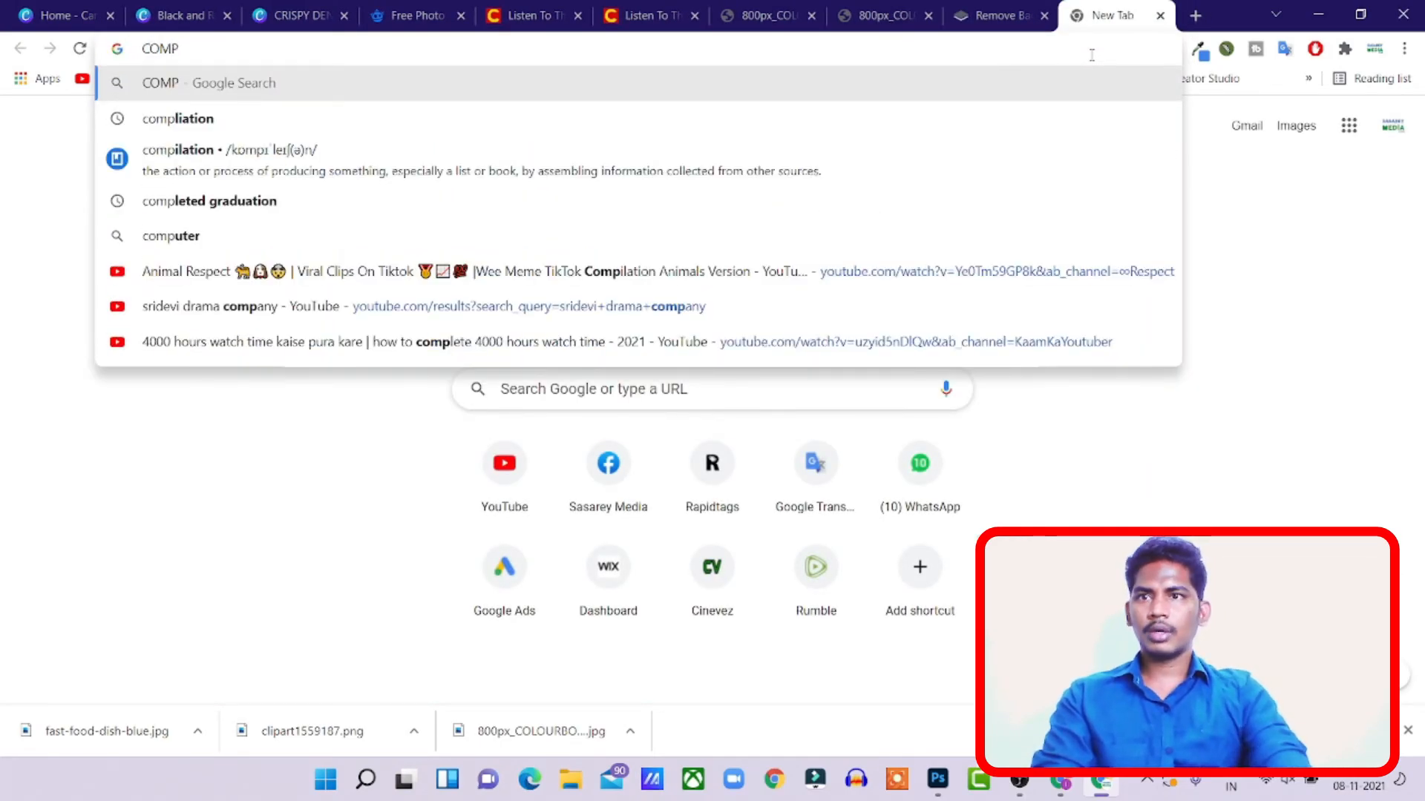
{"action": "type", "text": "RE"}
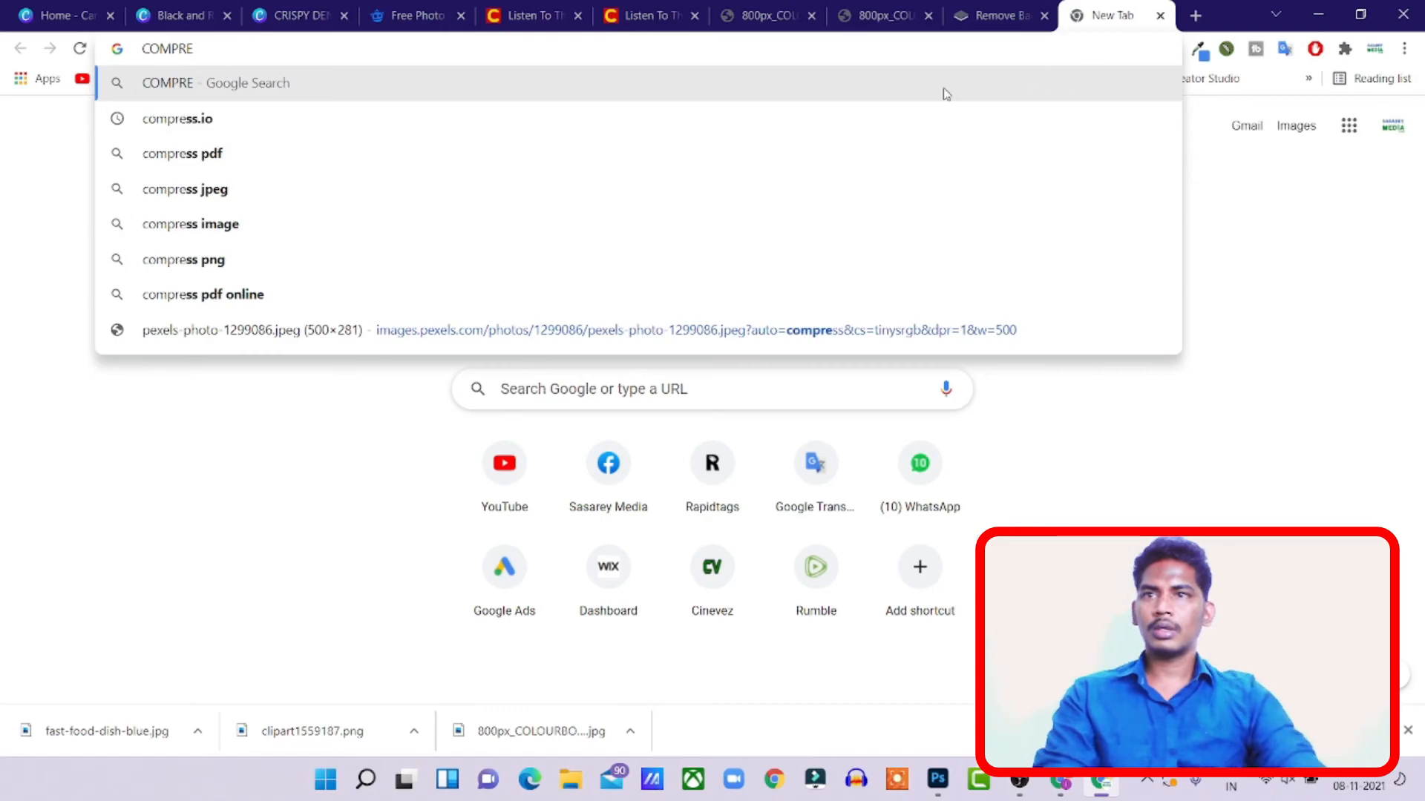
{"action": "left_click", "coordinate": [239, 117]}
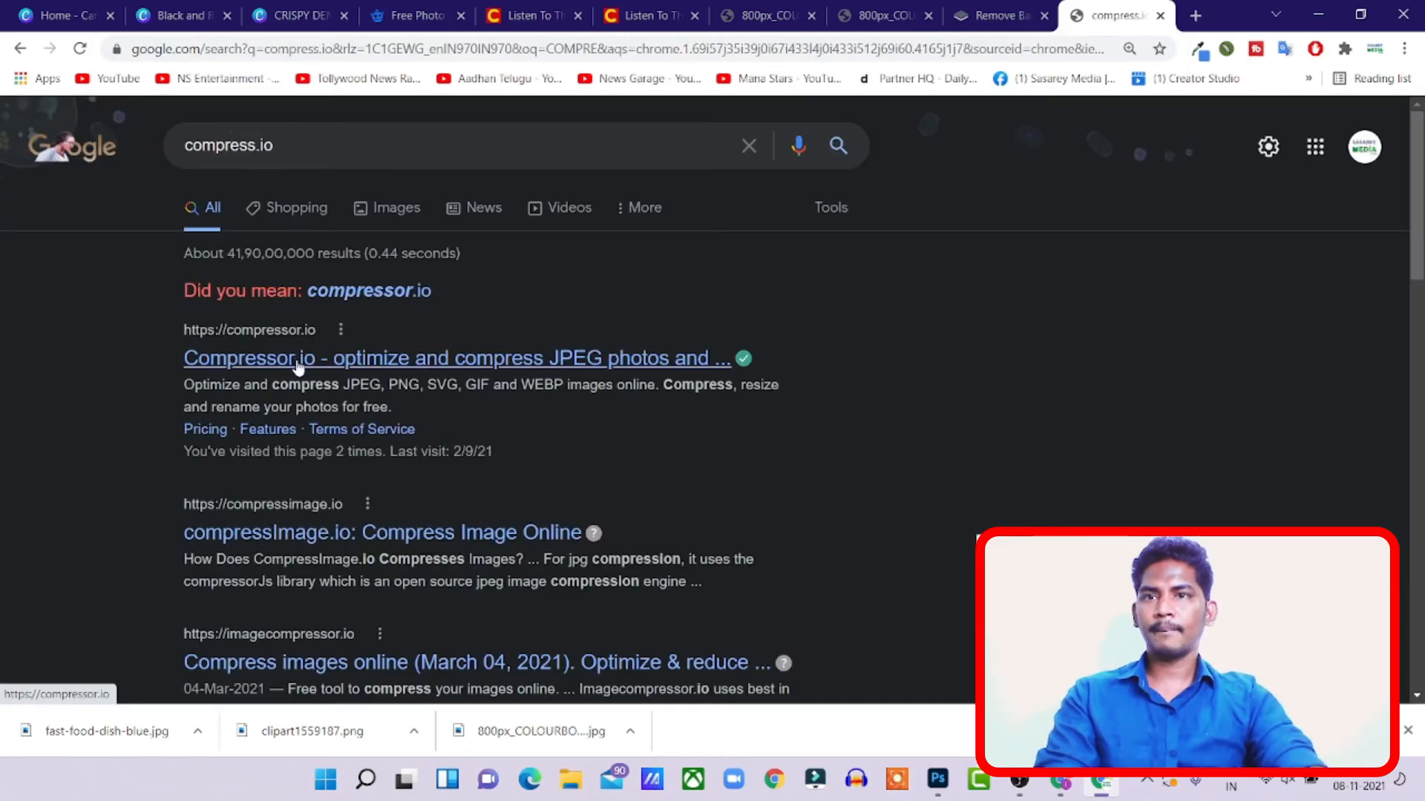
{"action": "left_click", "coordinate": [297, 360]}
{"action": "scroll", "coordinate": [786, 436], "scroll_direction": "down", "scroll_amount": 2}
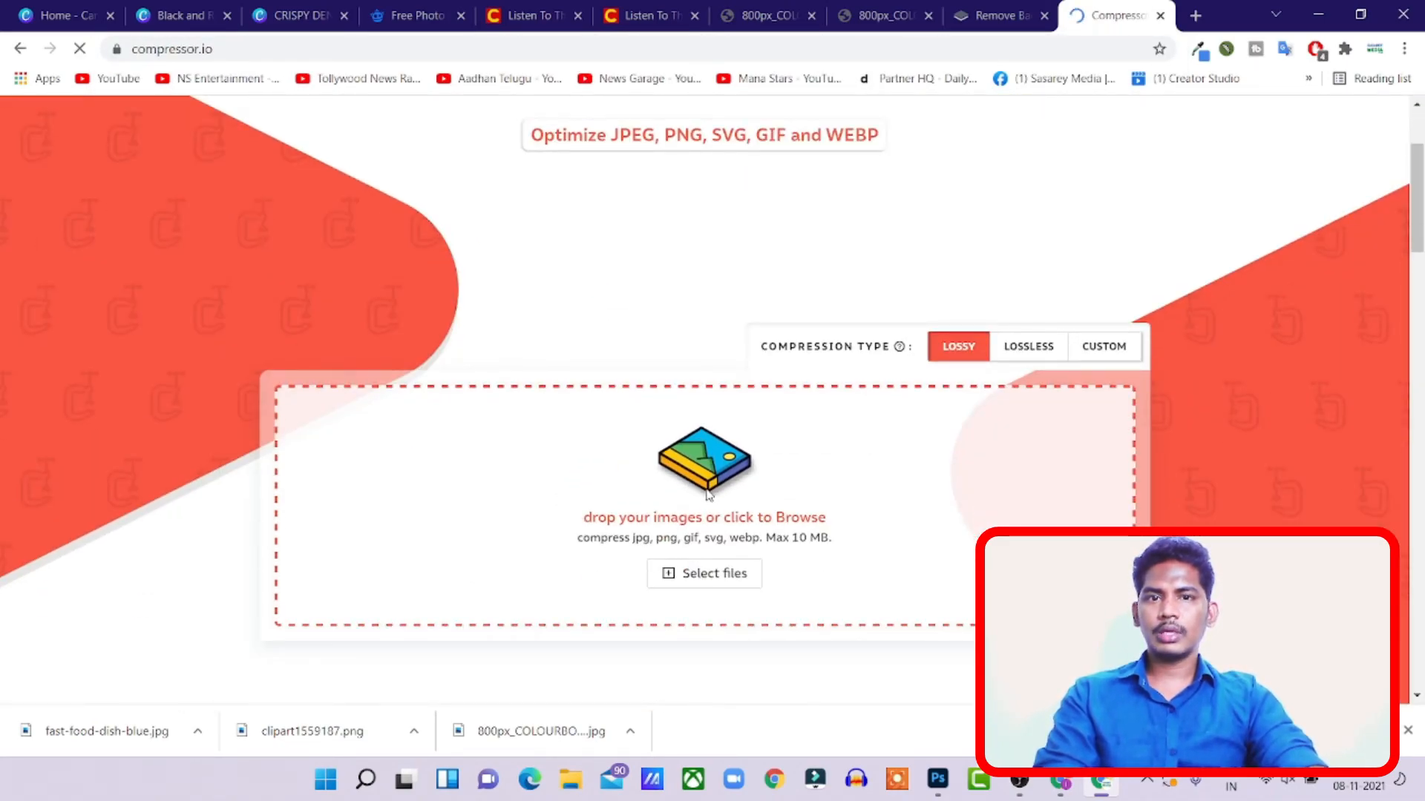
- Try to load fast-food-dish-blue from Downloads into Compressor.io with Lossy compression
{"action": "left_click", "coordinate": [700, 572]}
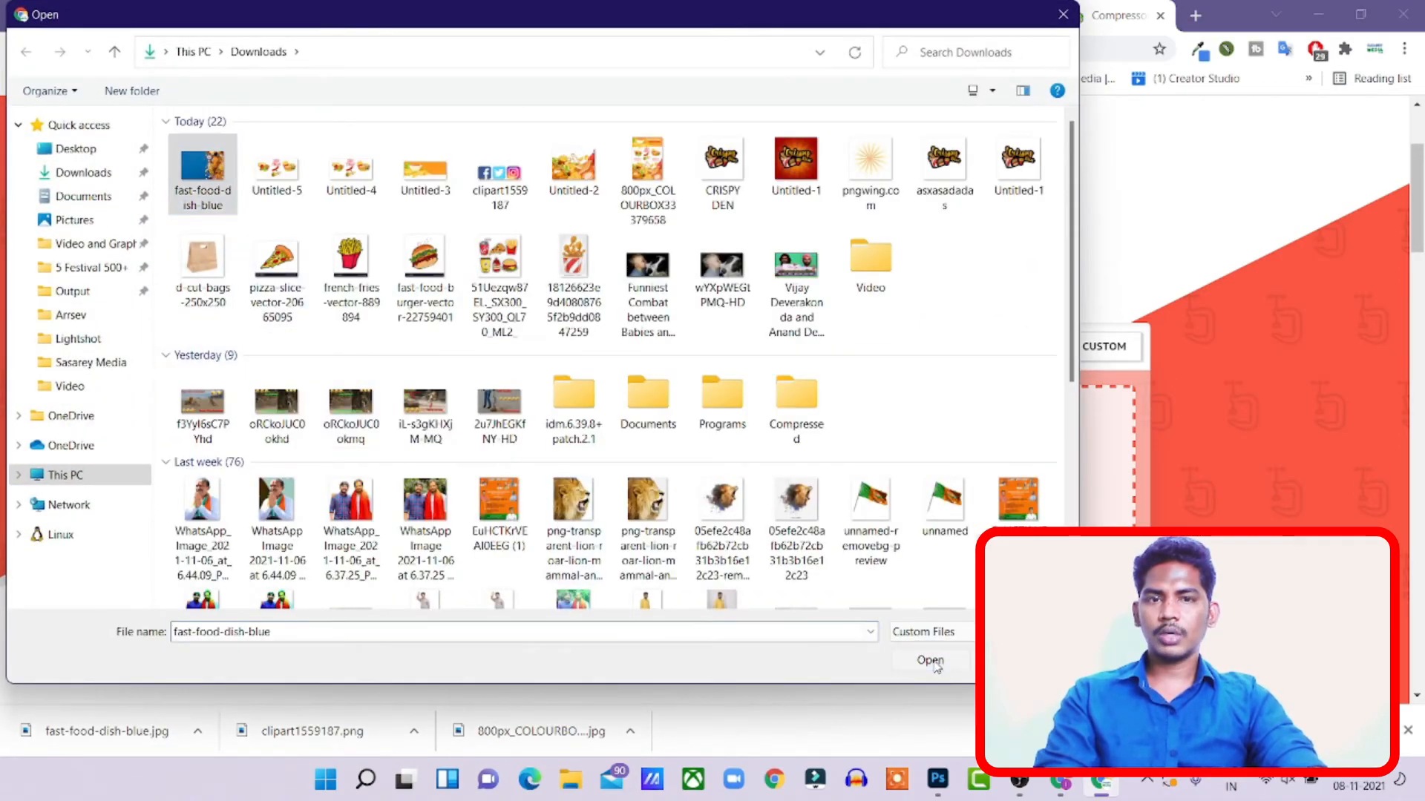
{"action": "left_click", "coordinate": [933, 661]}
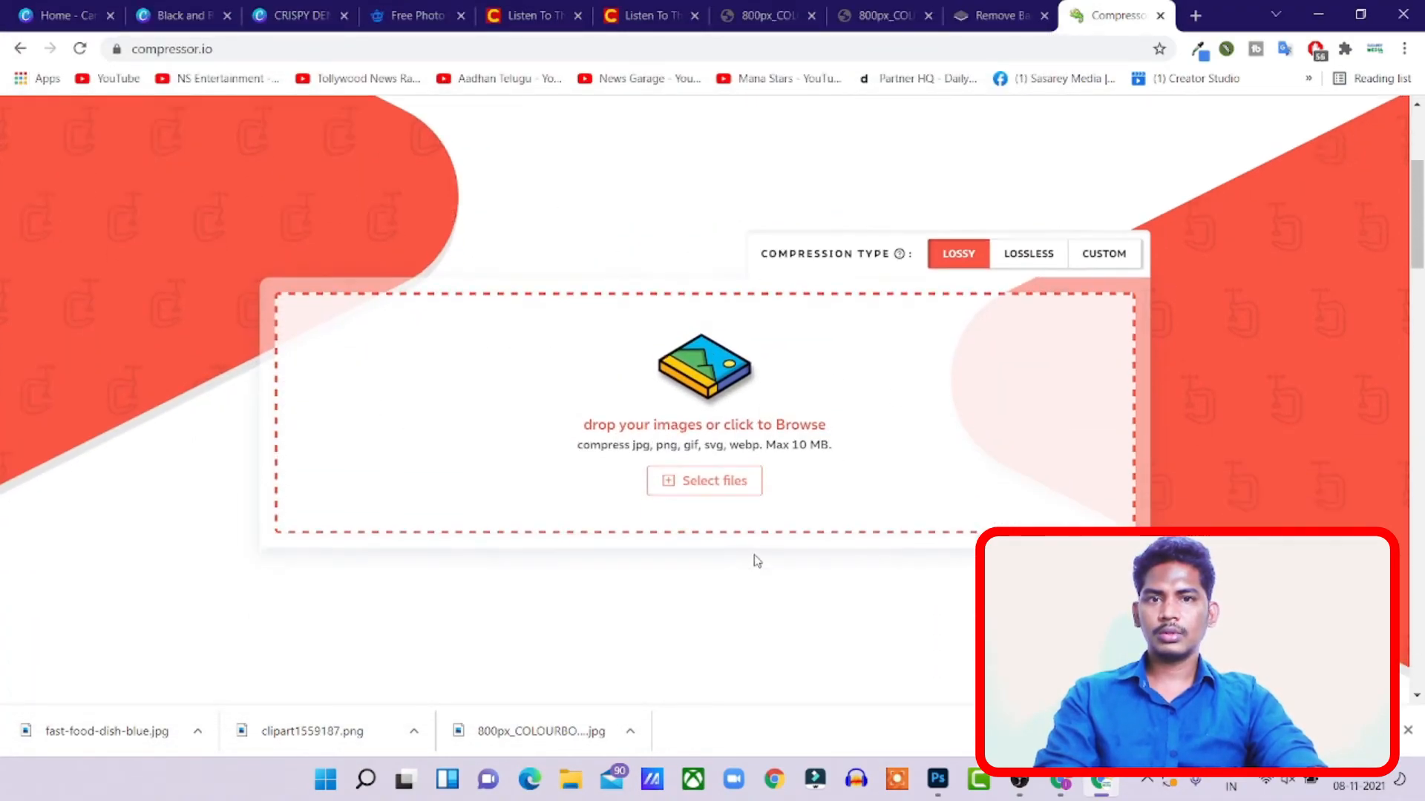
{"action": "left_click", "coordinate": [716, 492]}
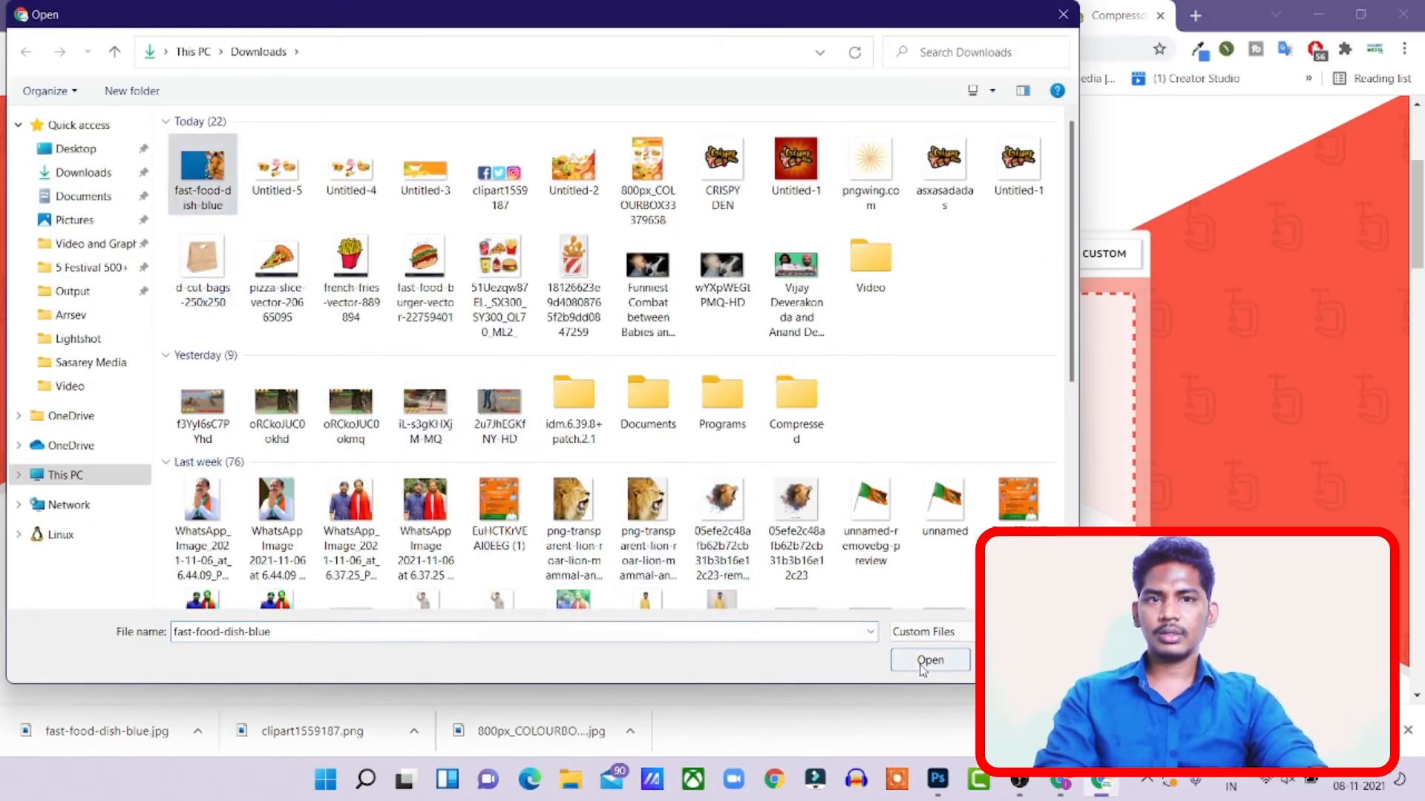
{"action": "left_click", "coordinate": [923, 662]}
{"action": "scroll", "coordinate": [1036, 500], "scroll_direction": "down", "scroll_amount": 5}
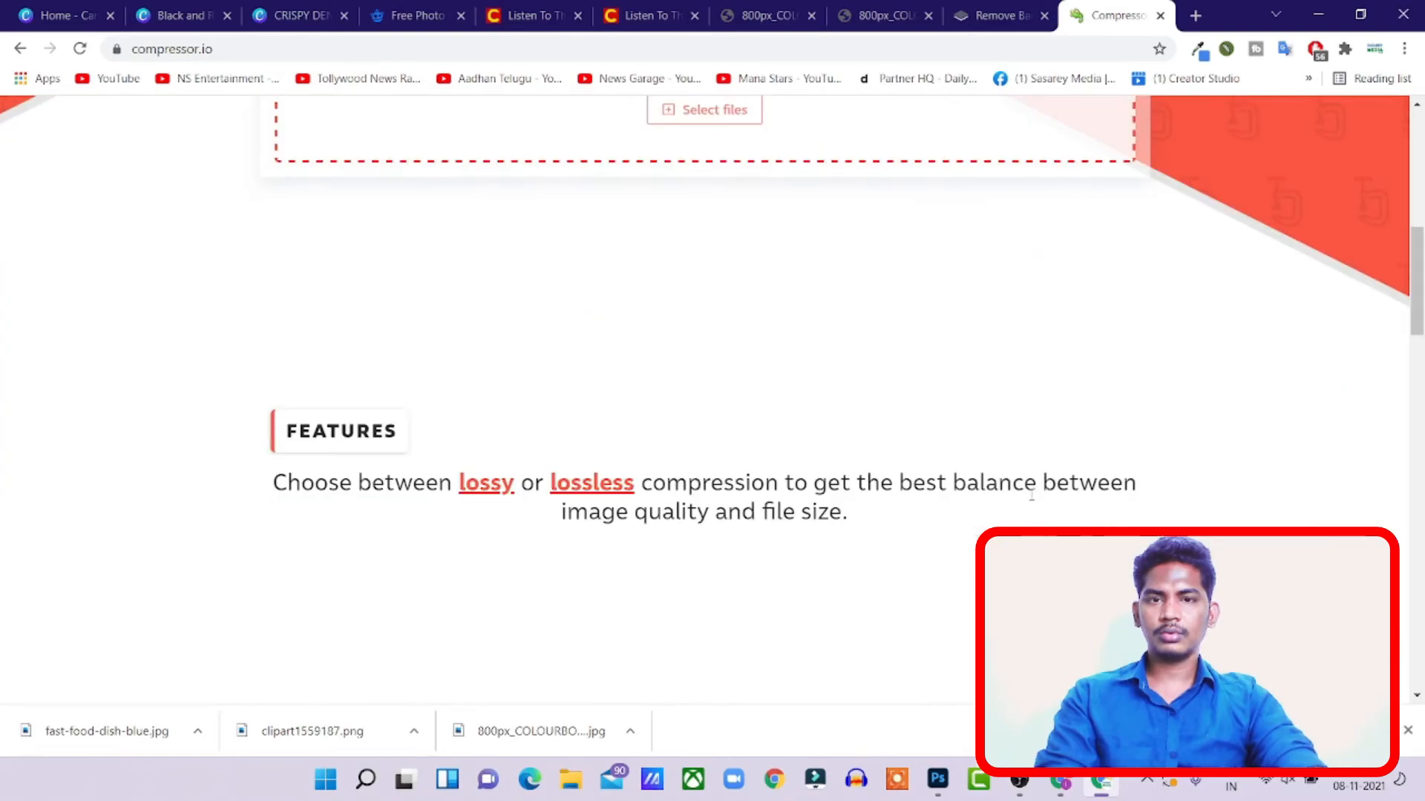
{"action": "scroll", "coordinate": [705, 401], "scroll_direction": "up", "scroll_amount": 5}
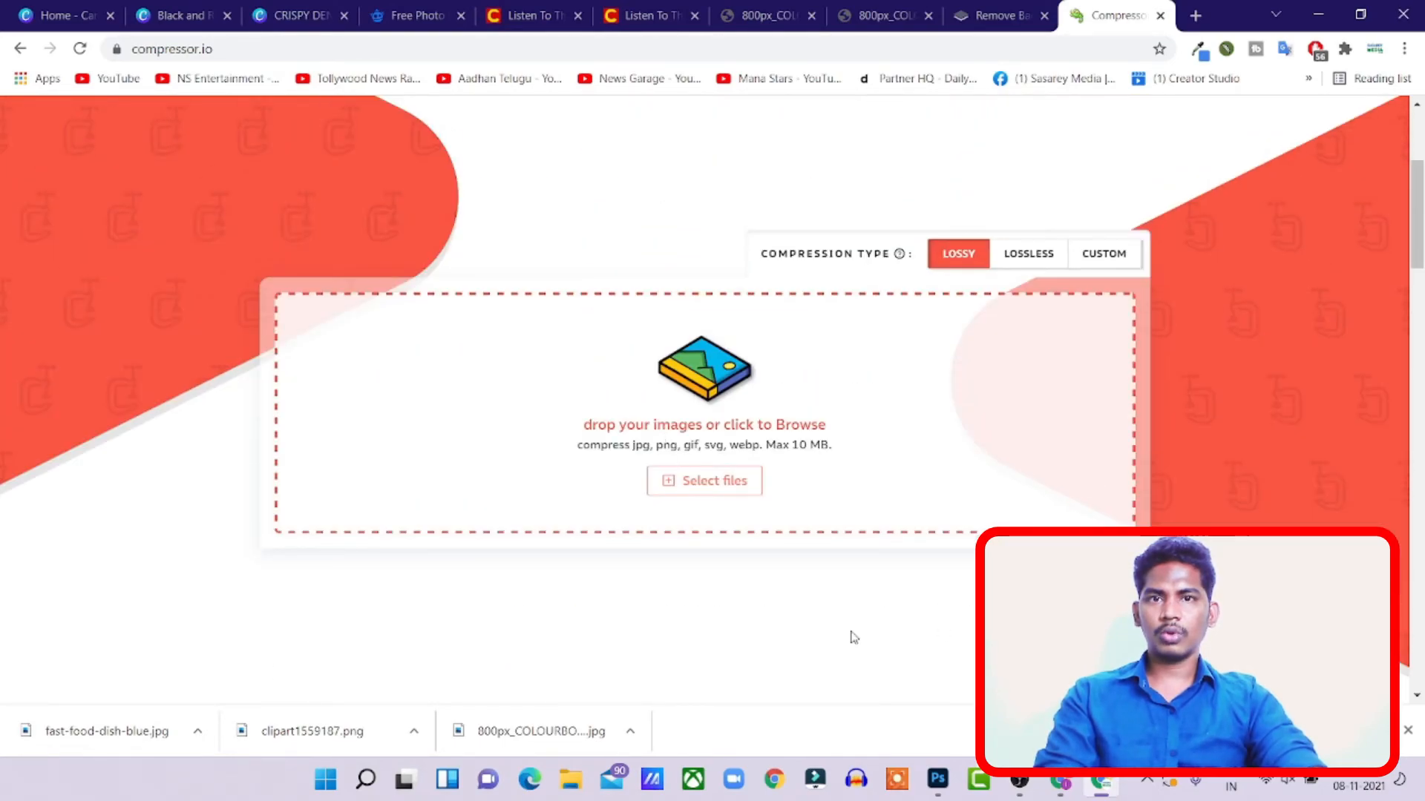
- Return to the search results, open compressImage.io, and compress fast-food-dish-blue from Downloads there
{"action": "key", "text": "alt+Left"}
{"action": "scroll", "coordinate": [363, 441], "scroll_direction": "down", "scroll_amount": 2}
{"action": "left_click", "coordinate": [375, 349]}
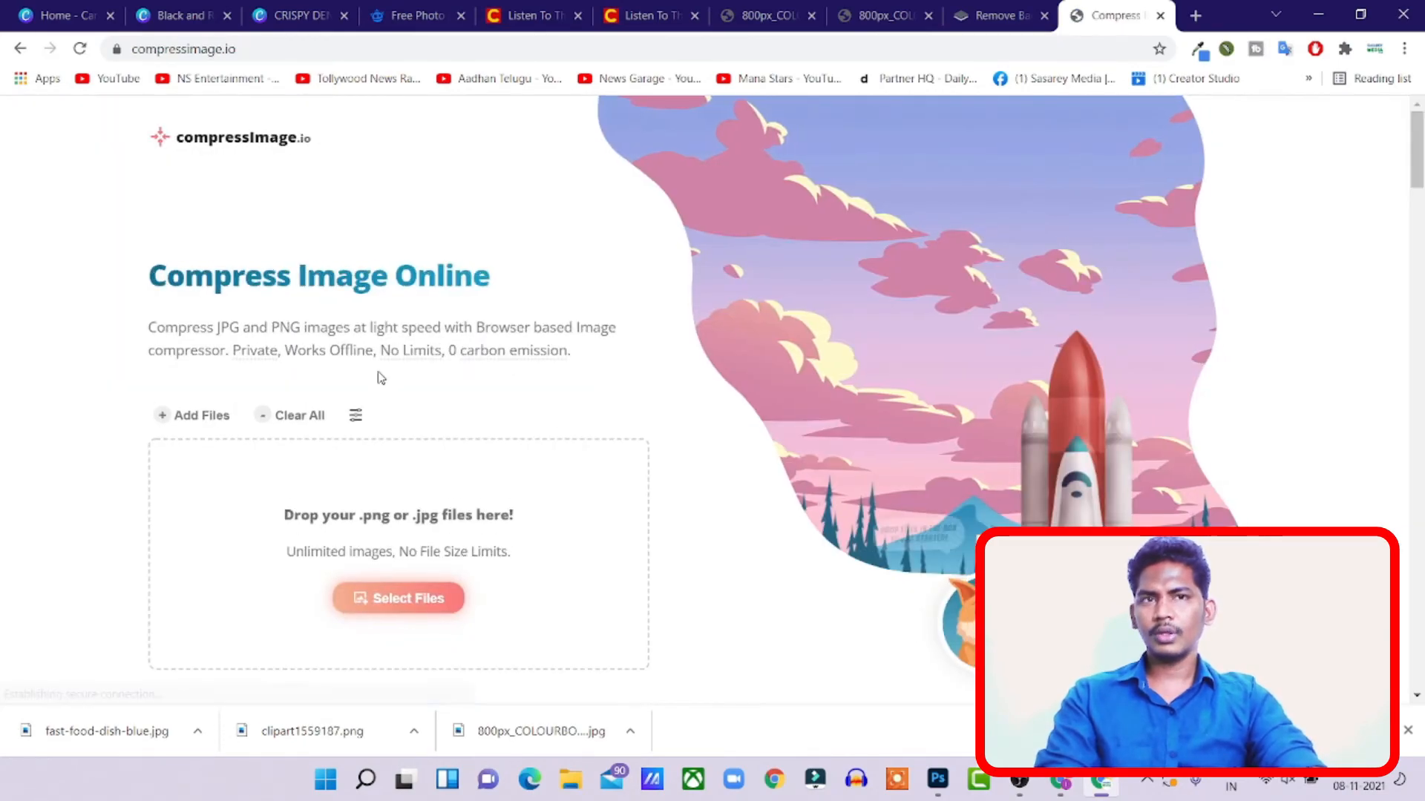
{"action": "scroll", "coordinate": [361, 544], "scroll_direction": "down", "scroll_amount": 1}
{"action": "left_click", "coordinate": [398, 502]}
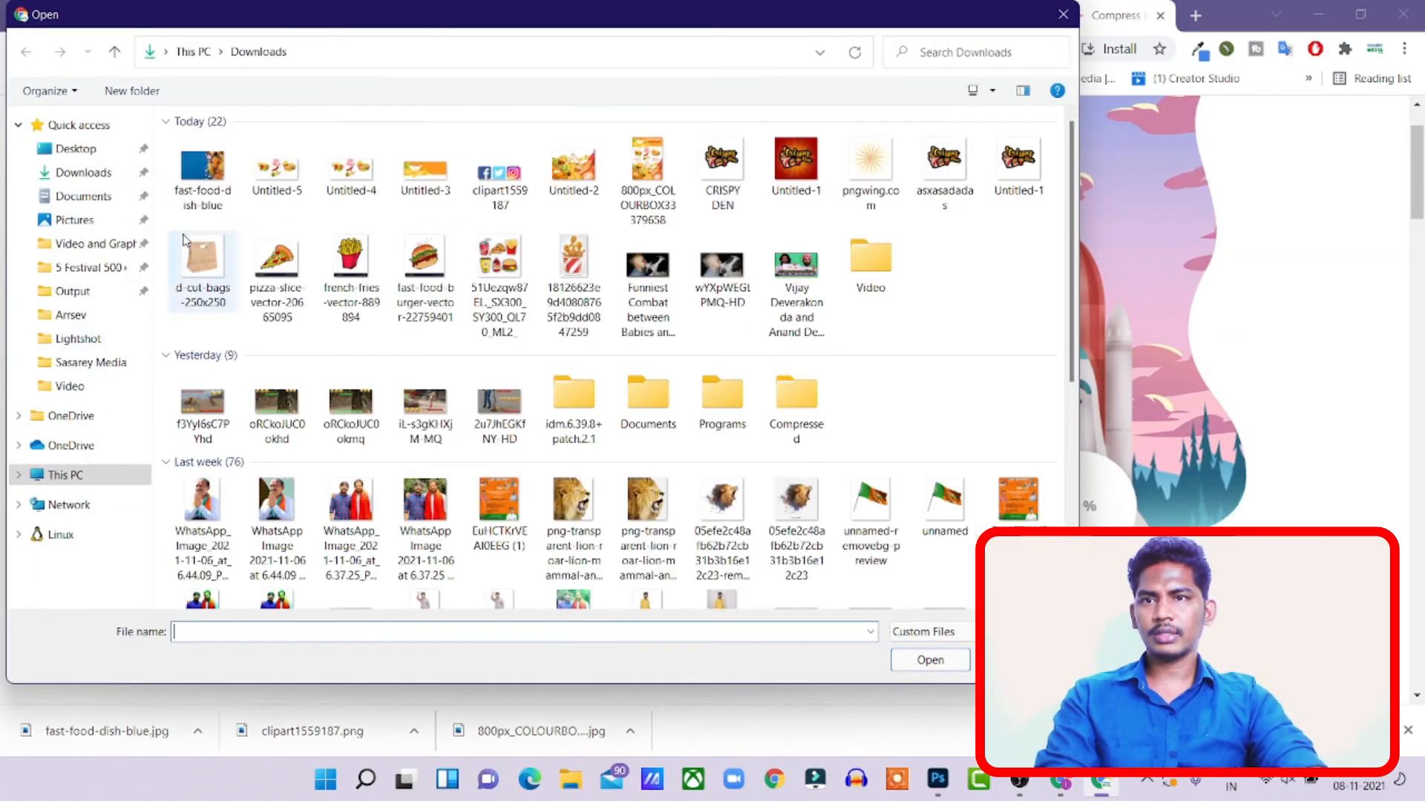
{"action": "left_click", "coordinate": [930, 660]}
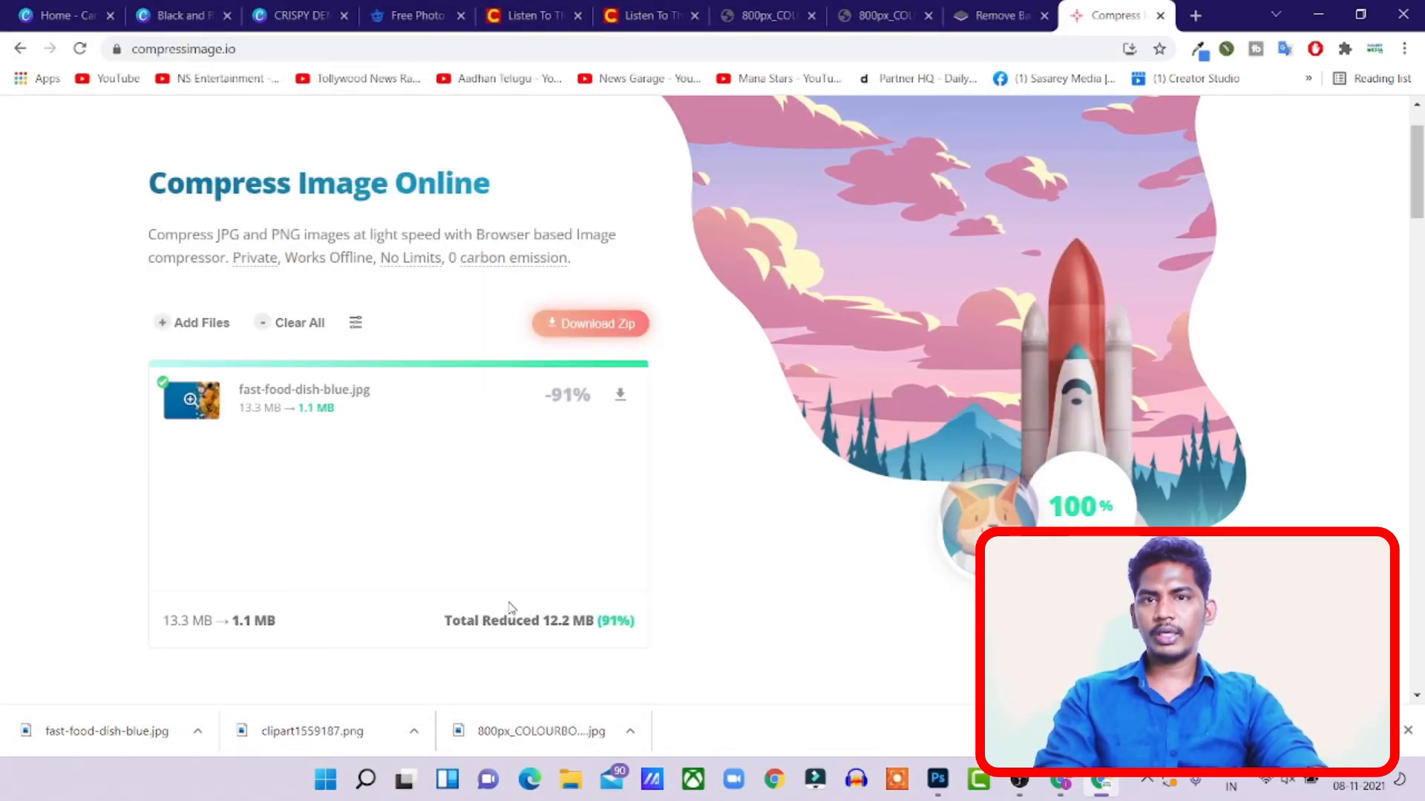
- Download the compressed fast-food-dish-blue image as a zip
{"action": "scroll", "coordinate": [579, 552], "scroll_direction": "down", "scroll_amount": 3}
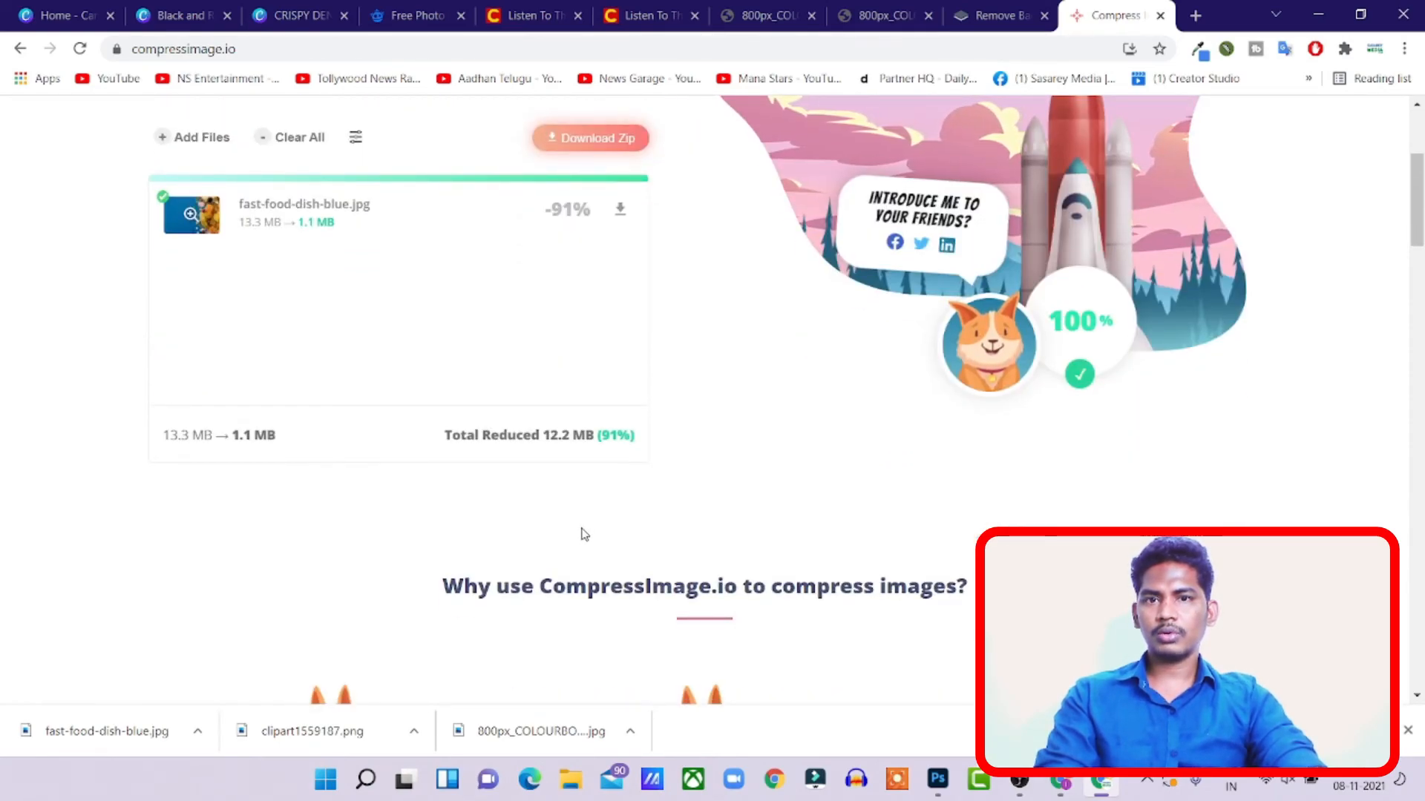
{"action": "scroll", "coordinate": [557, 528], "scroll_direction": "down", "scroll_amount": 1}
{"action": "scroll", "coordinate": [558, 526], "scroll_direction": "up", "scroll_amount": 3}
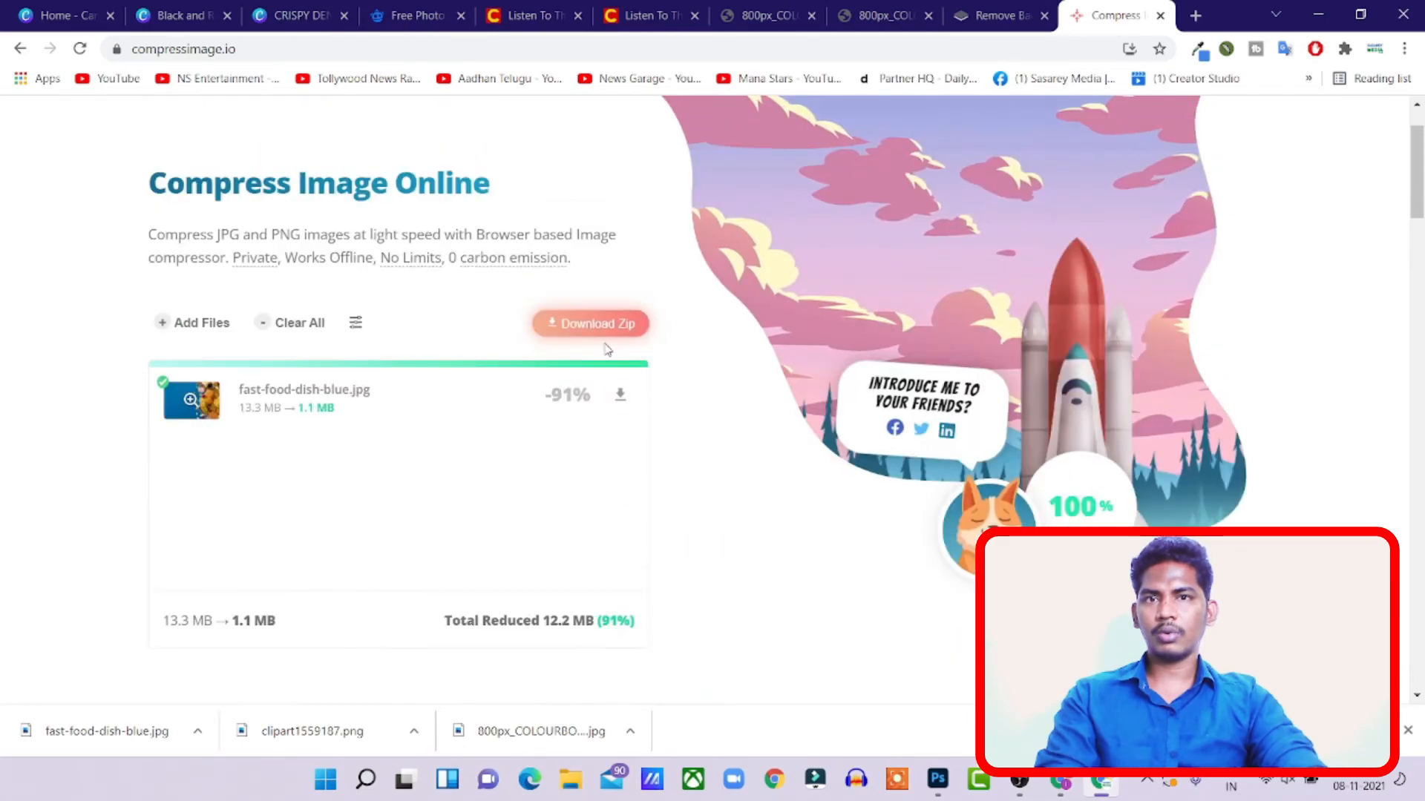
{"action": "left_click", "coordinate": [561, 331]}
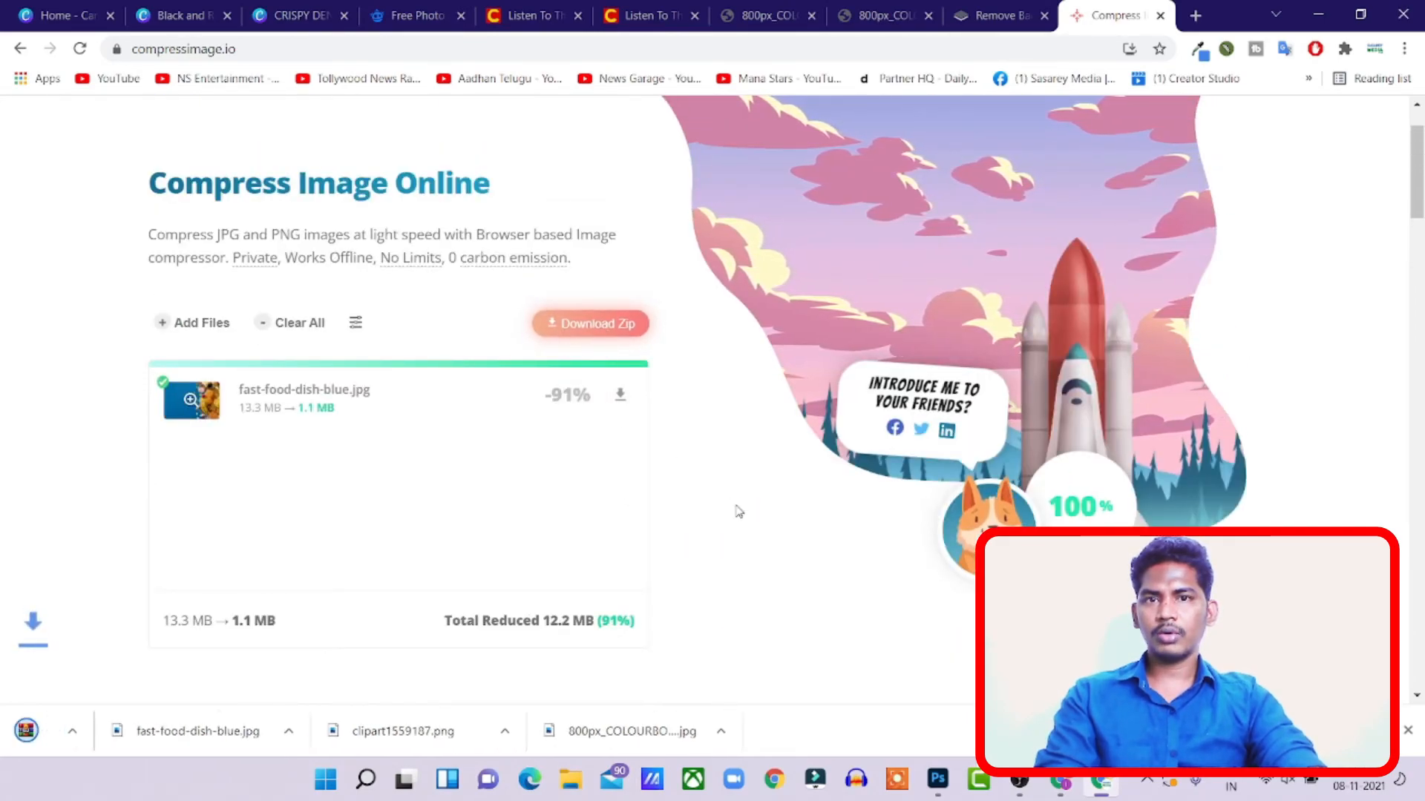
- Locate the downloaded compressimage-io zip in Downloads and extract all its contents there
{"action": "left_click", "coordinate": [190, 732]}
{"action": "left_click", "coordinate": [242, 669]}
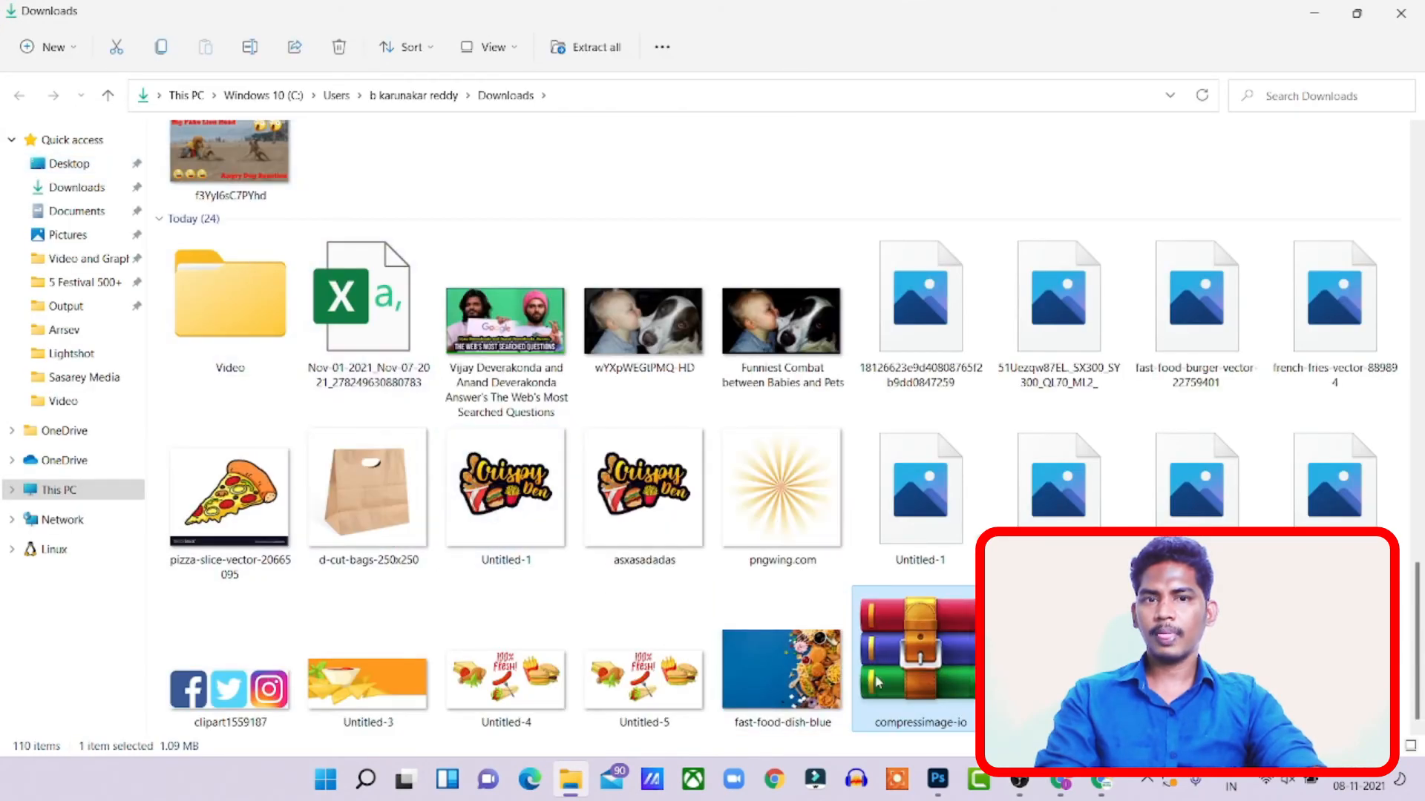
{"action": "right_click", "coordinate": [939, 597]}
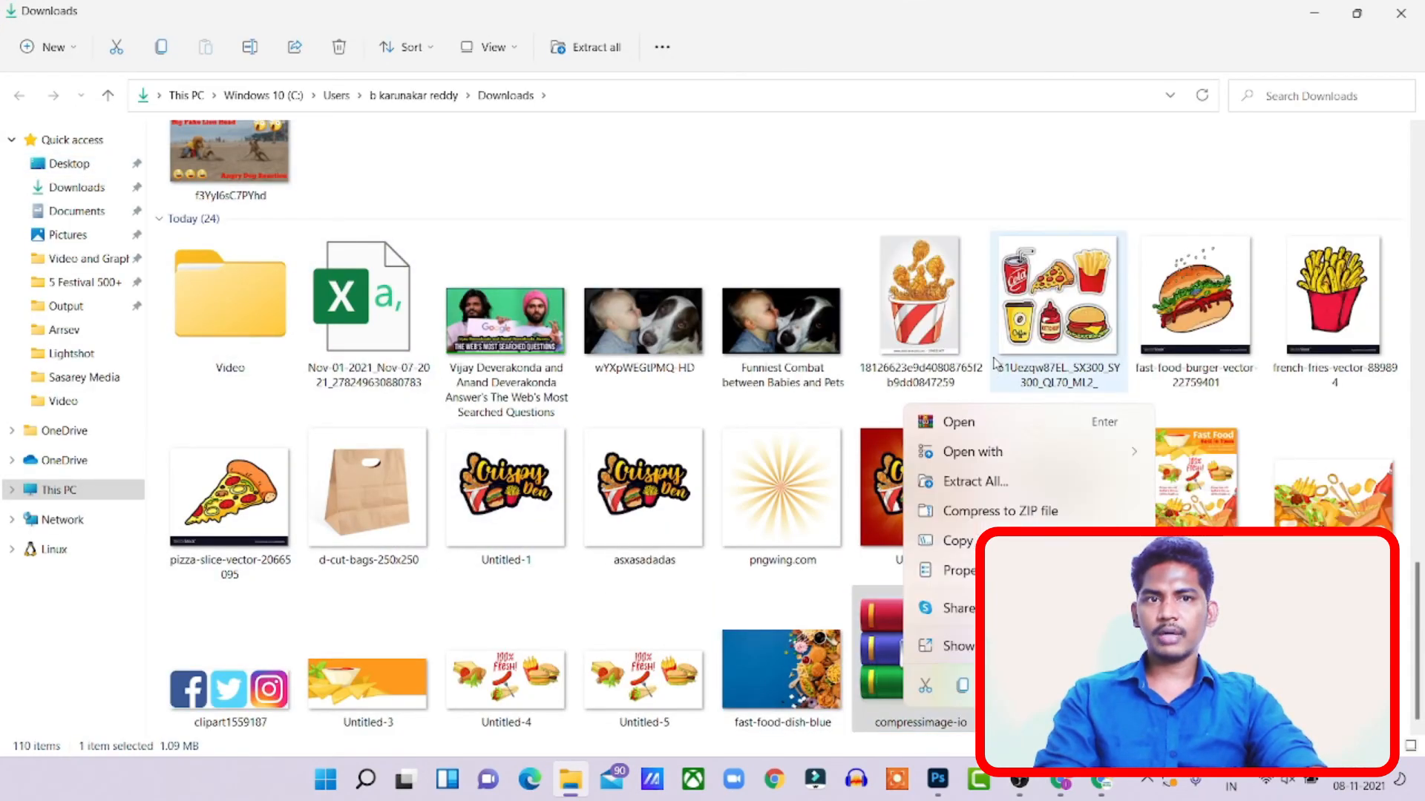
{"action": "left_click", "coordinate": [995, 482]}
{"action": "left_click", "coordinate": [859, 576]}
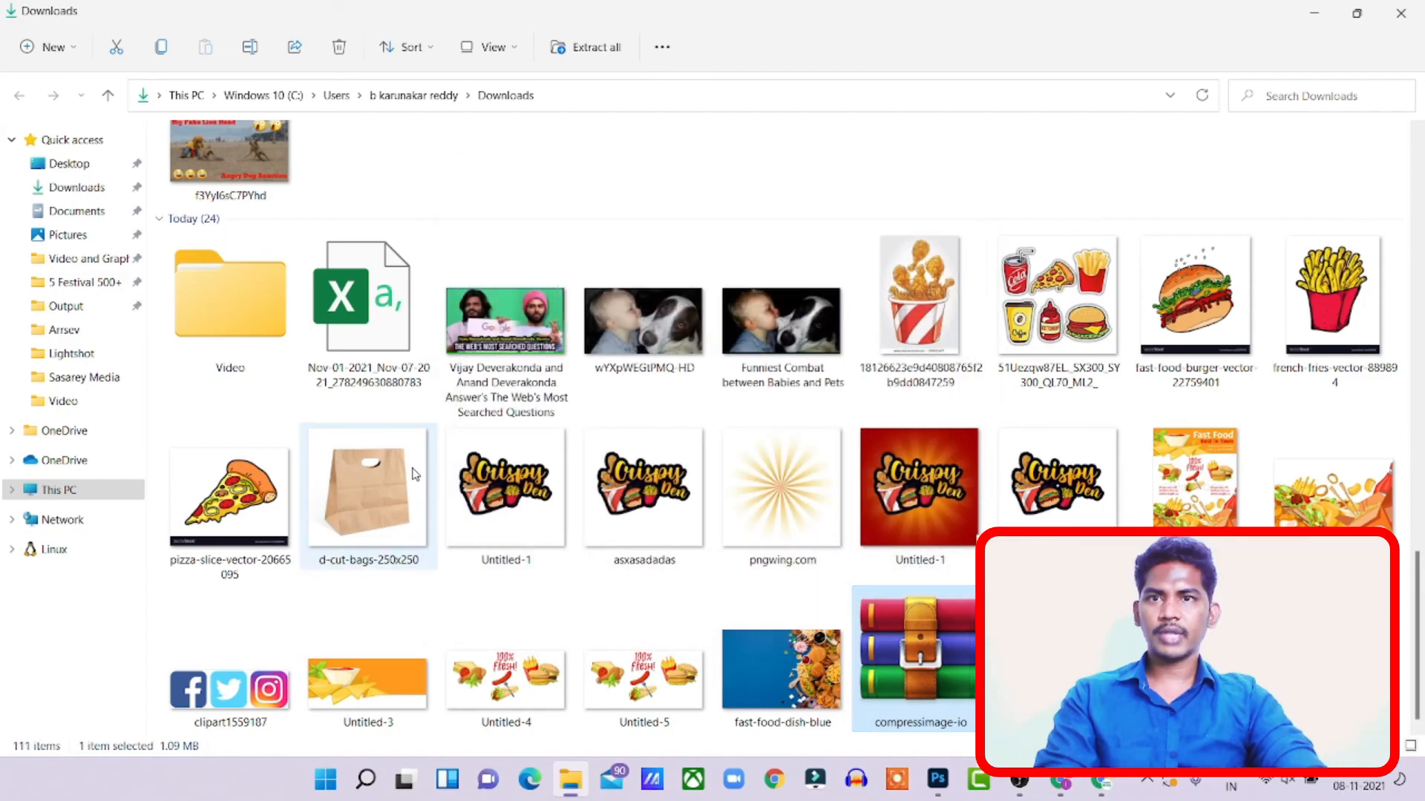
- Check the file size of the original fast-food-dish-blue image in its properties in Downloads
{"action": "scroll", "coordinate": [446, 449], "scroll_direction": "up", "scroll_amount": 10}
{"action": "scroll", "coordinate": [446, 449], "scroll_direction": "up", "scroll_amount": 5}
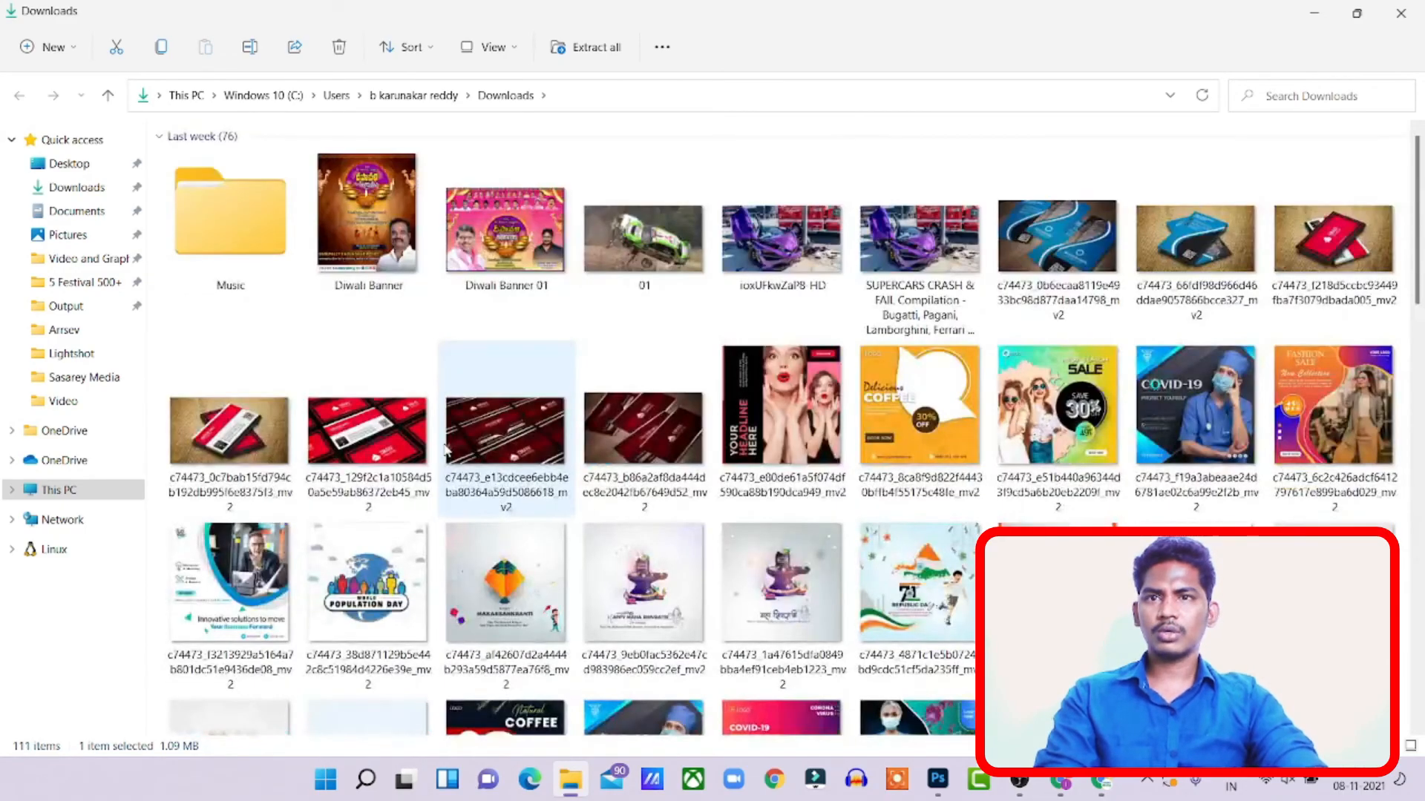
{"action": "scroll", "coordinate": [445, 449], "scroll_direction": "down", "scroll_amount": 15}
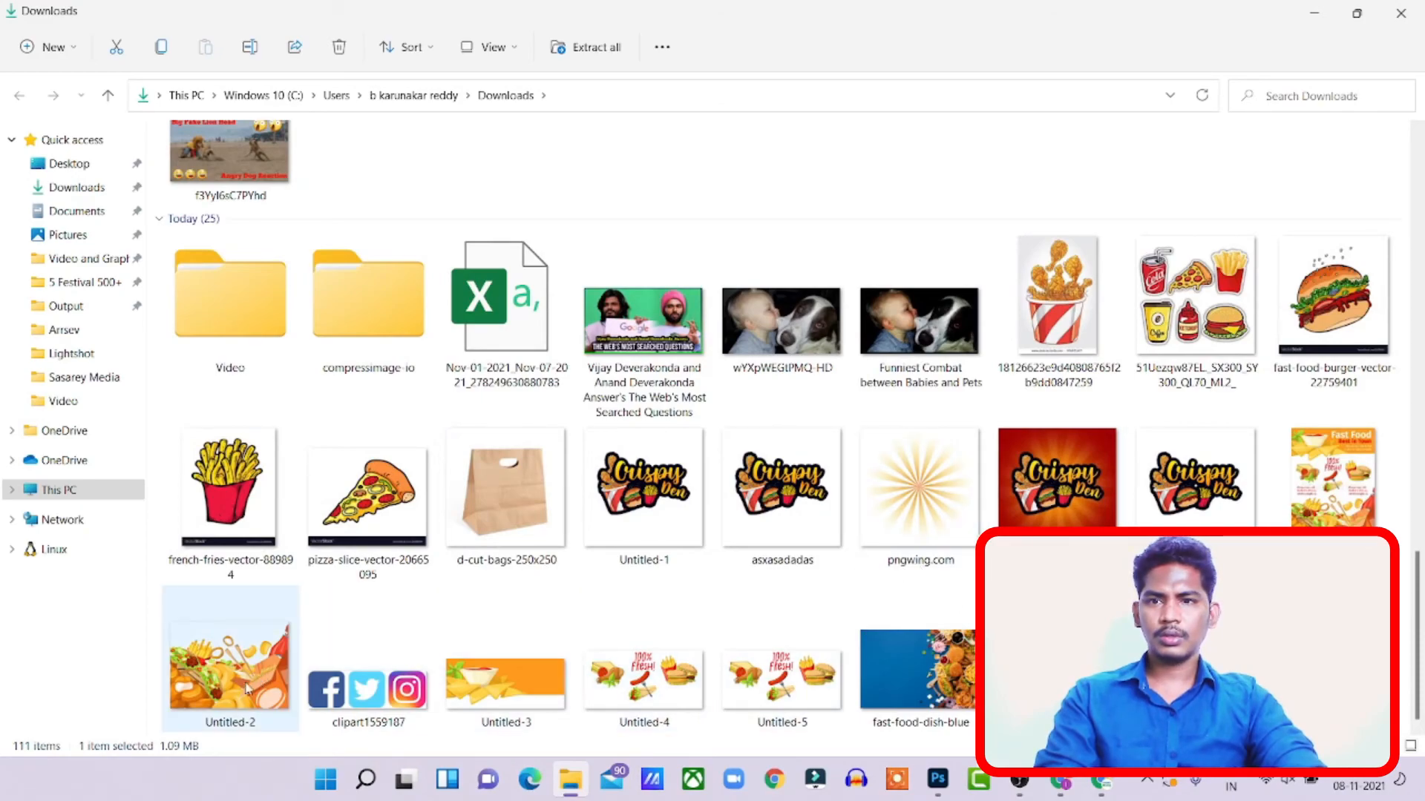
{"action": "double_click", "coordinate": [954, 682]}
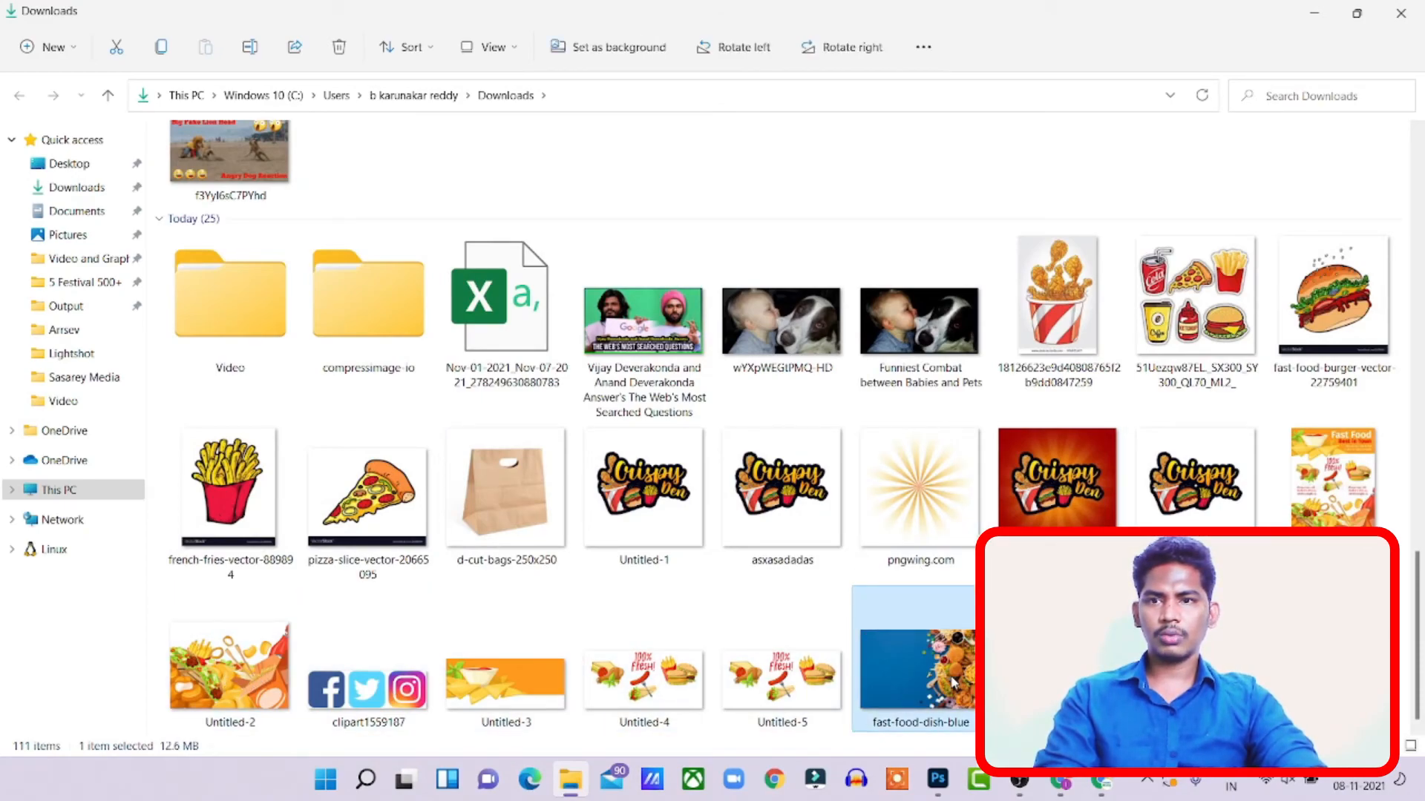
{"action": "right_click", "coordinate": [954, 683]}
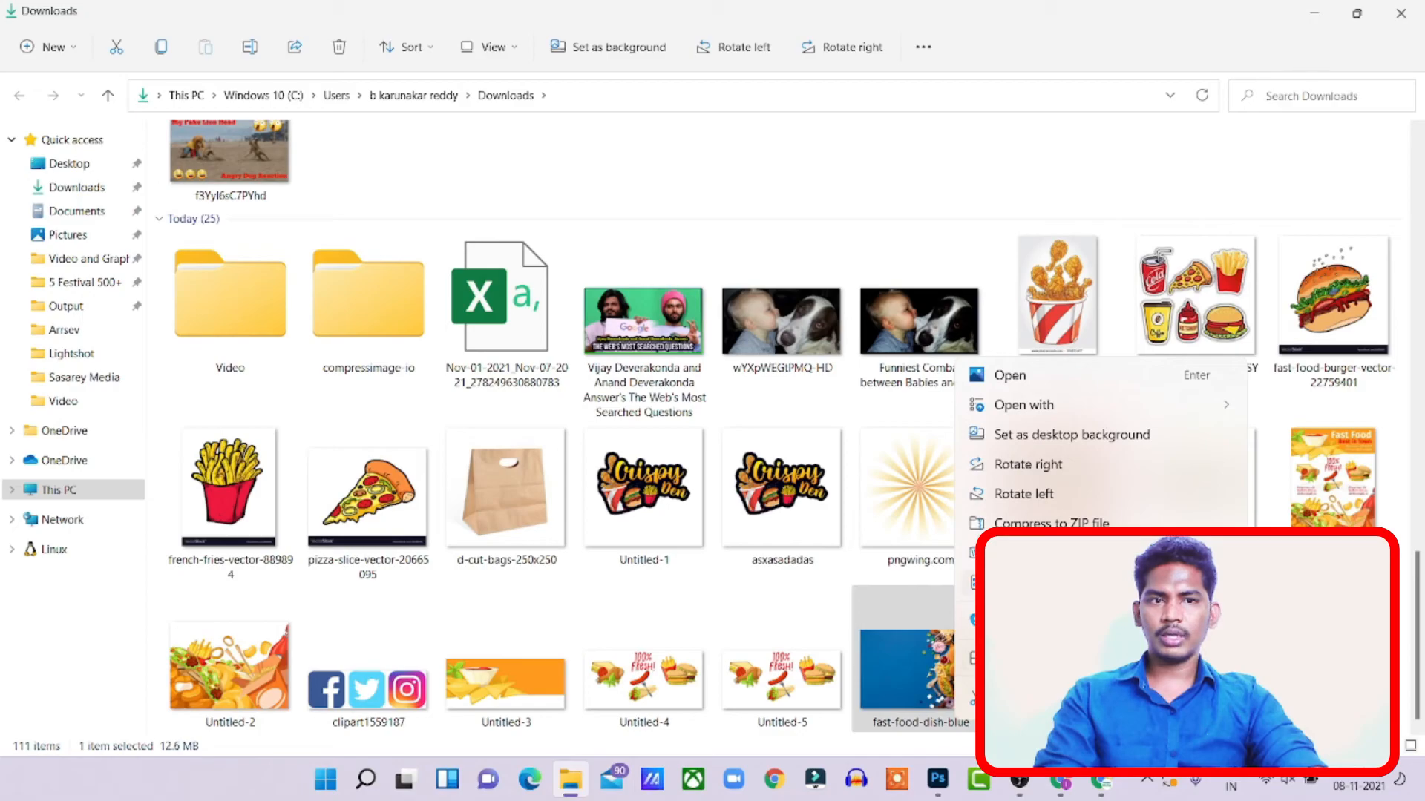
{"action": "left_click", "coordinate": [1024, 583]}
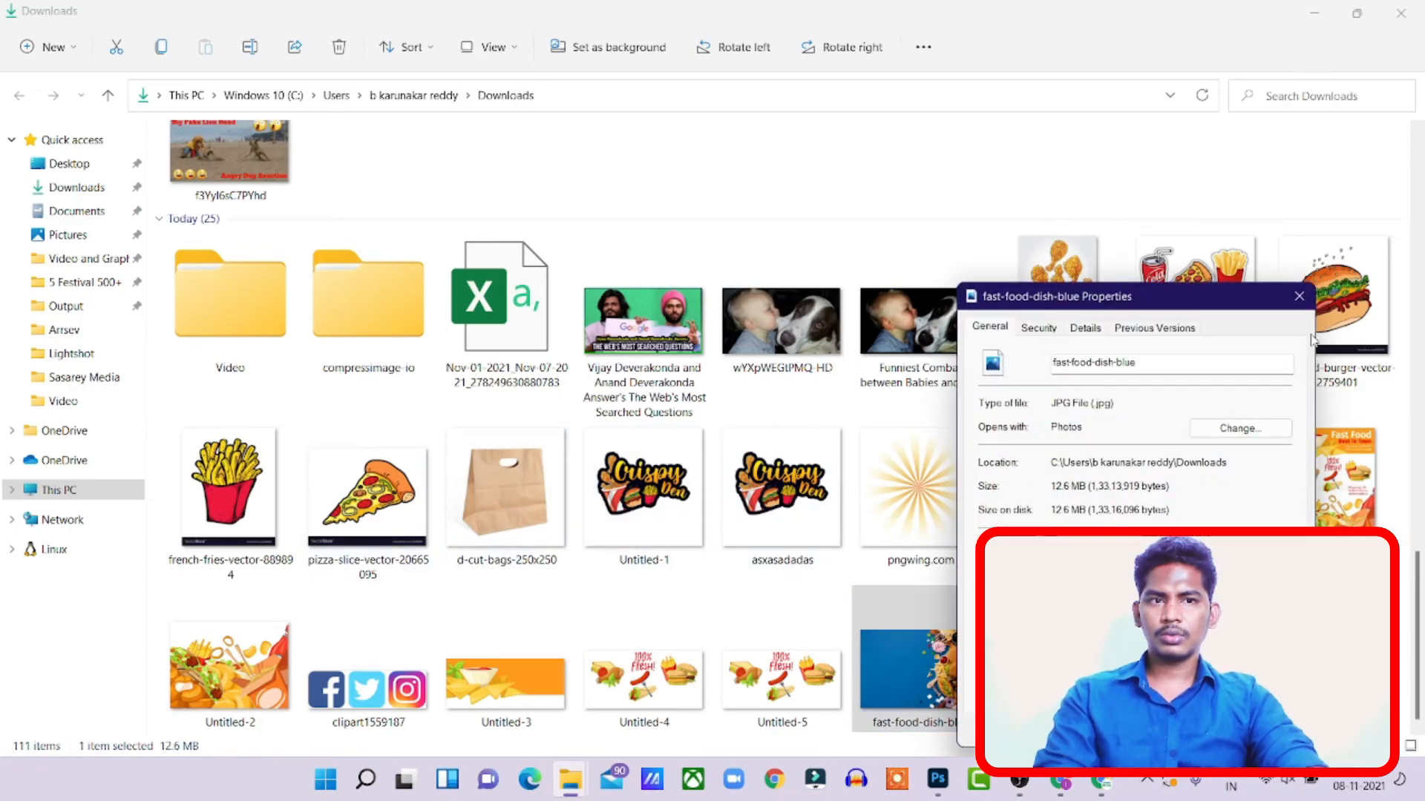
{"action": "left_click", "coordinate": [1299, 296]}
{"action": "scroll", "coordinate": [668, 408], "scroll_direction": "up", "scroll_amount": 10}
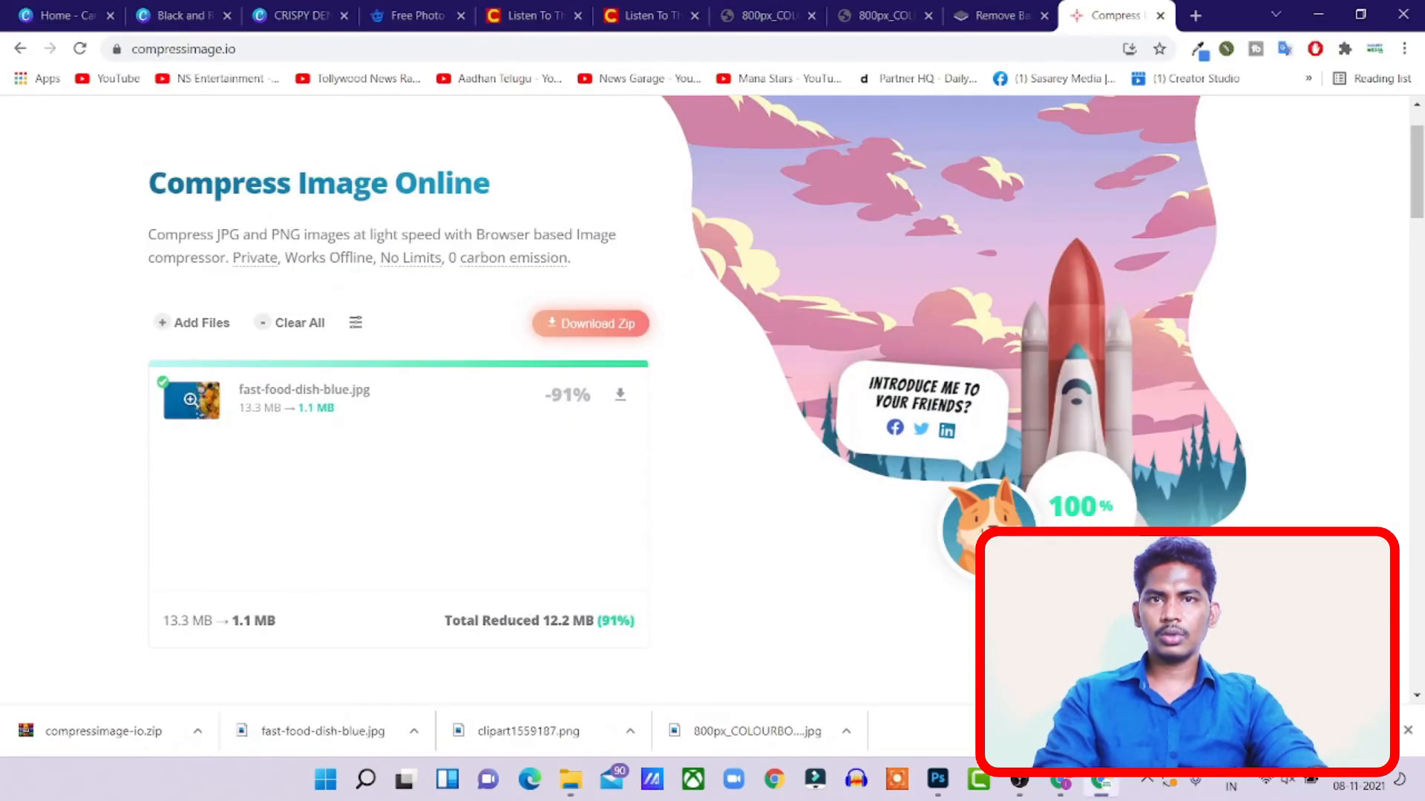
- Download the compressed fast-food-dish-blue image as a single JPG and load it into remove.bg for background removal
{"action": "left_click", "coordinate": [620, 394]}
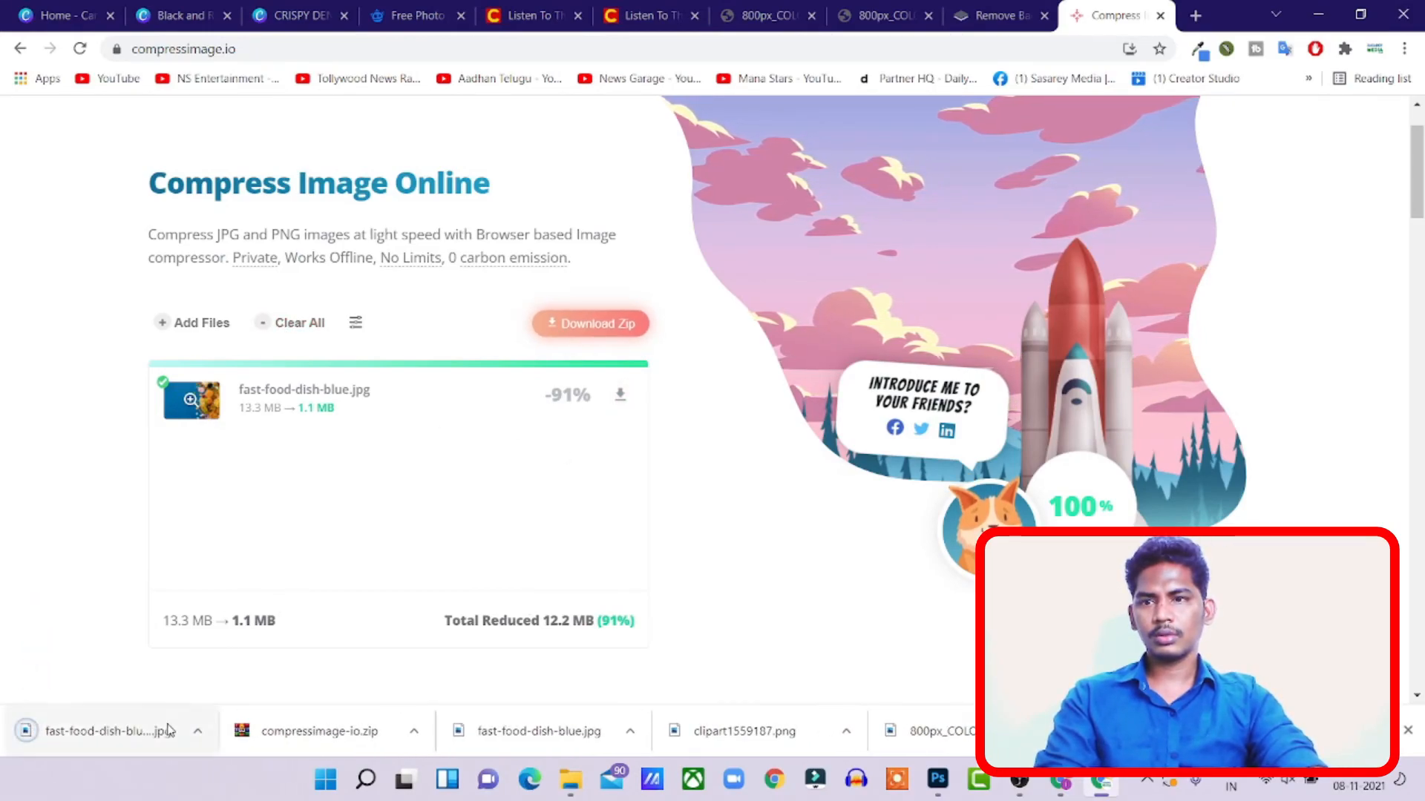
{"action": "left_click", "coordinate": [994, 15]}
{"action": "left_click", "coordinate": [716, 558]}
{"action": "left_click", "coordinate": [215, 207]}
{"action": "left_click", "coordinate": [930, 660]}
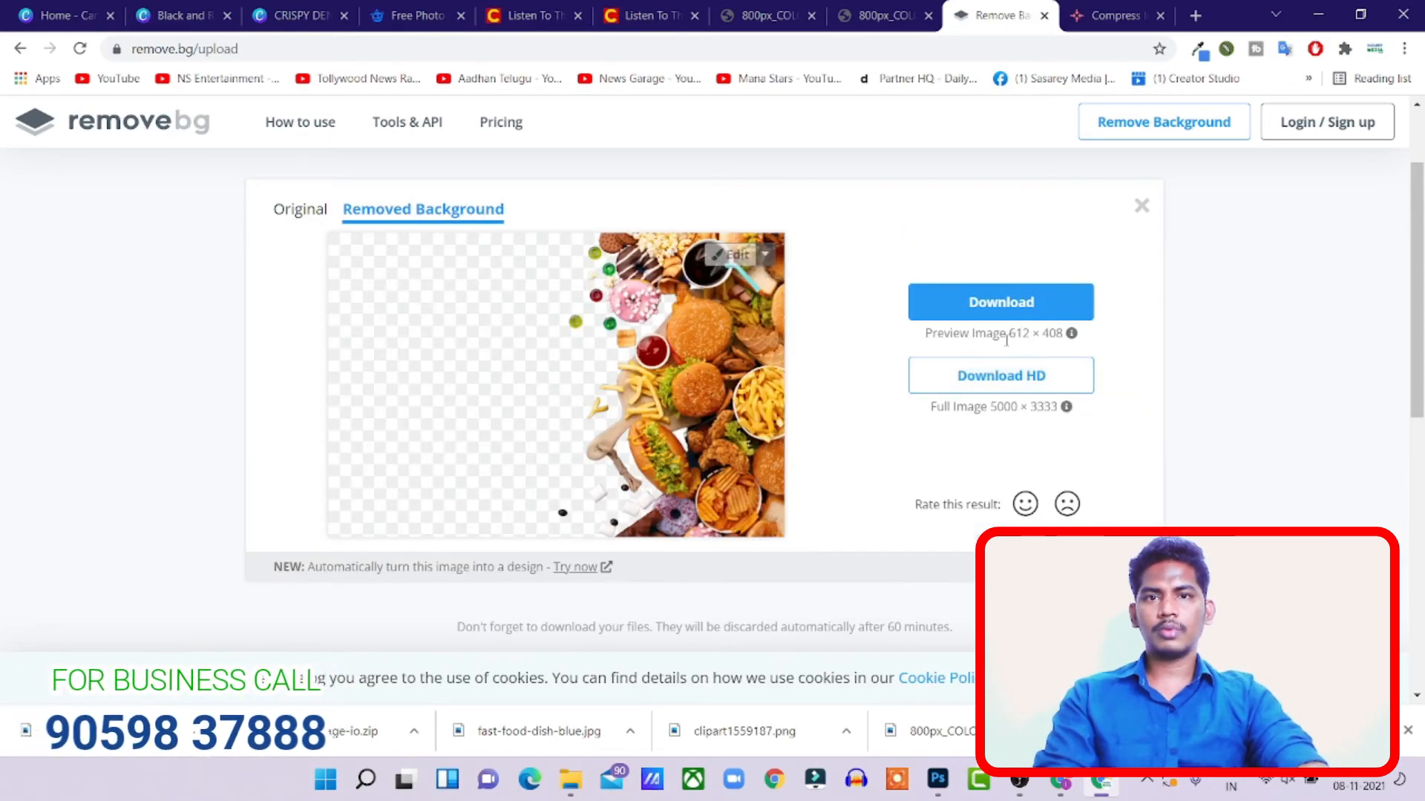
- Download the preview-size cutout and upload fast-food-dish-blue__1_-removebg-preview to the CRISPY DEN design in Canva
{"action": "left_click", "coordinate": [1004, 302]}
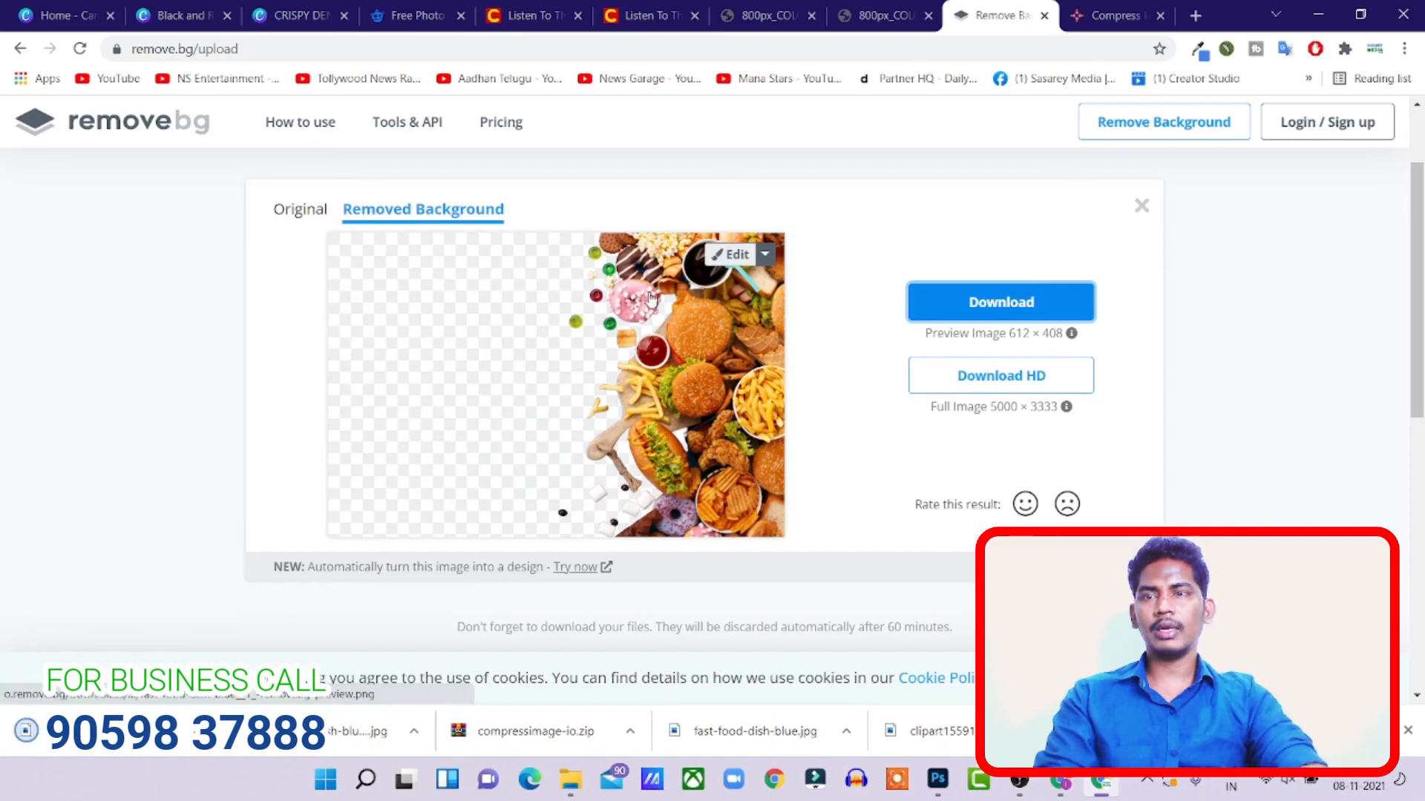
{"action": "left_click", "coordinate": [304, 15]}
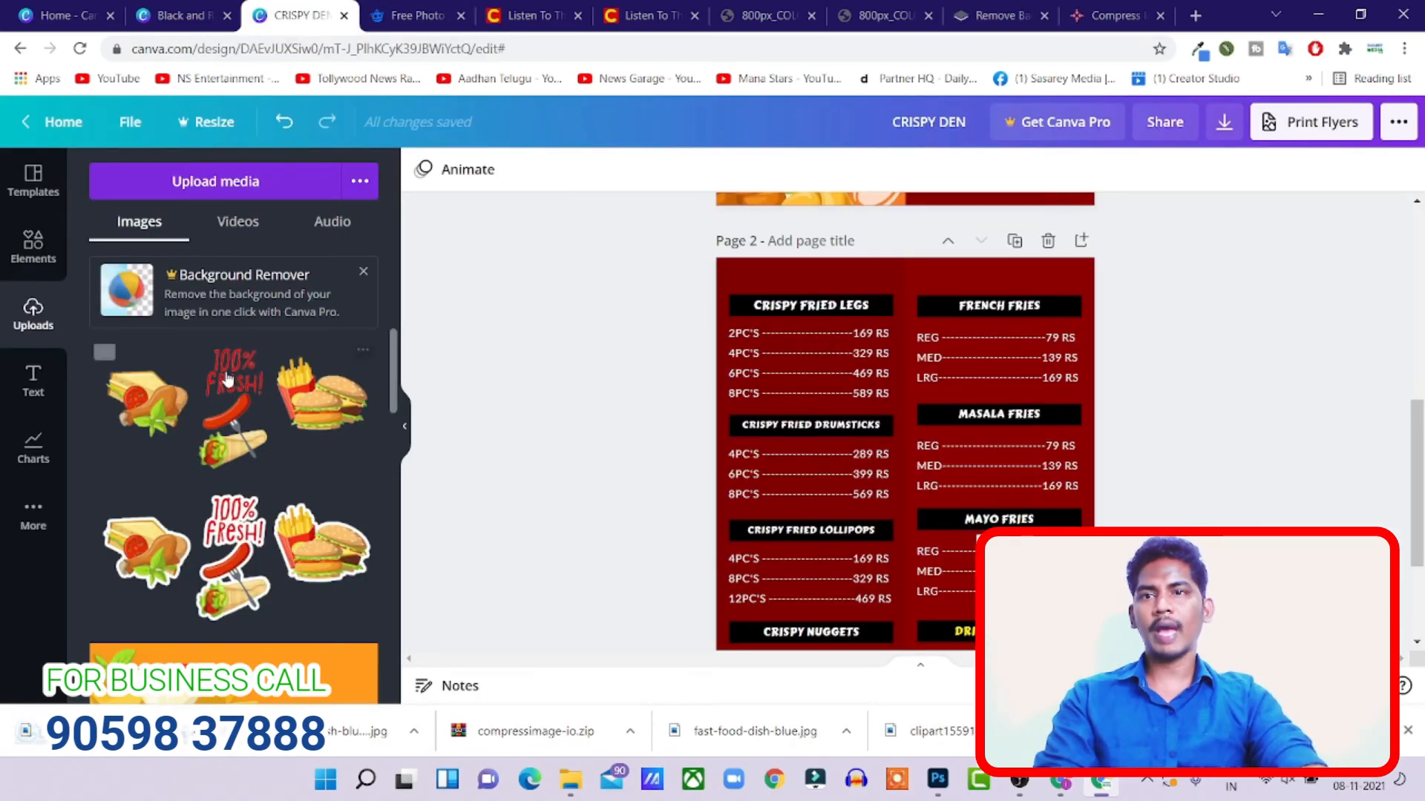
{"action": "left_click", "coordinate": [216, 181]}
{"action": "left_click", "coordinate": [223, 215]}
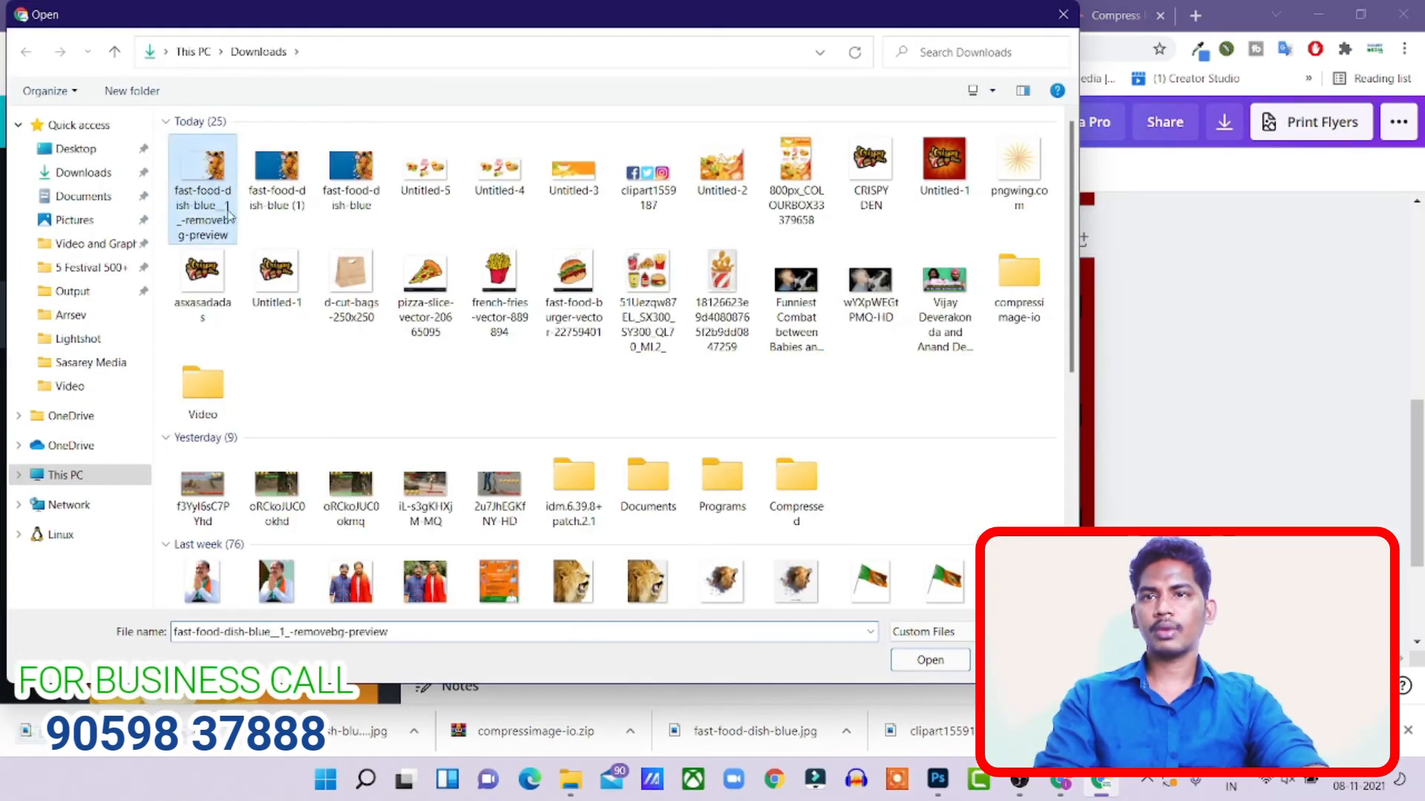
{"action": "left_click", "coordinate": [936, 663]}
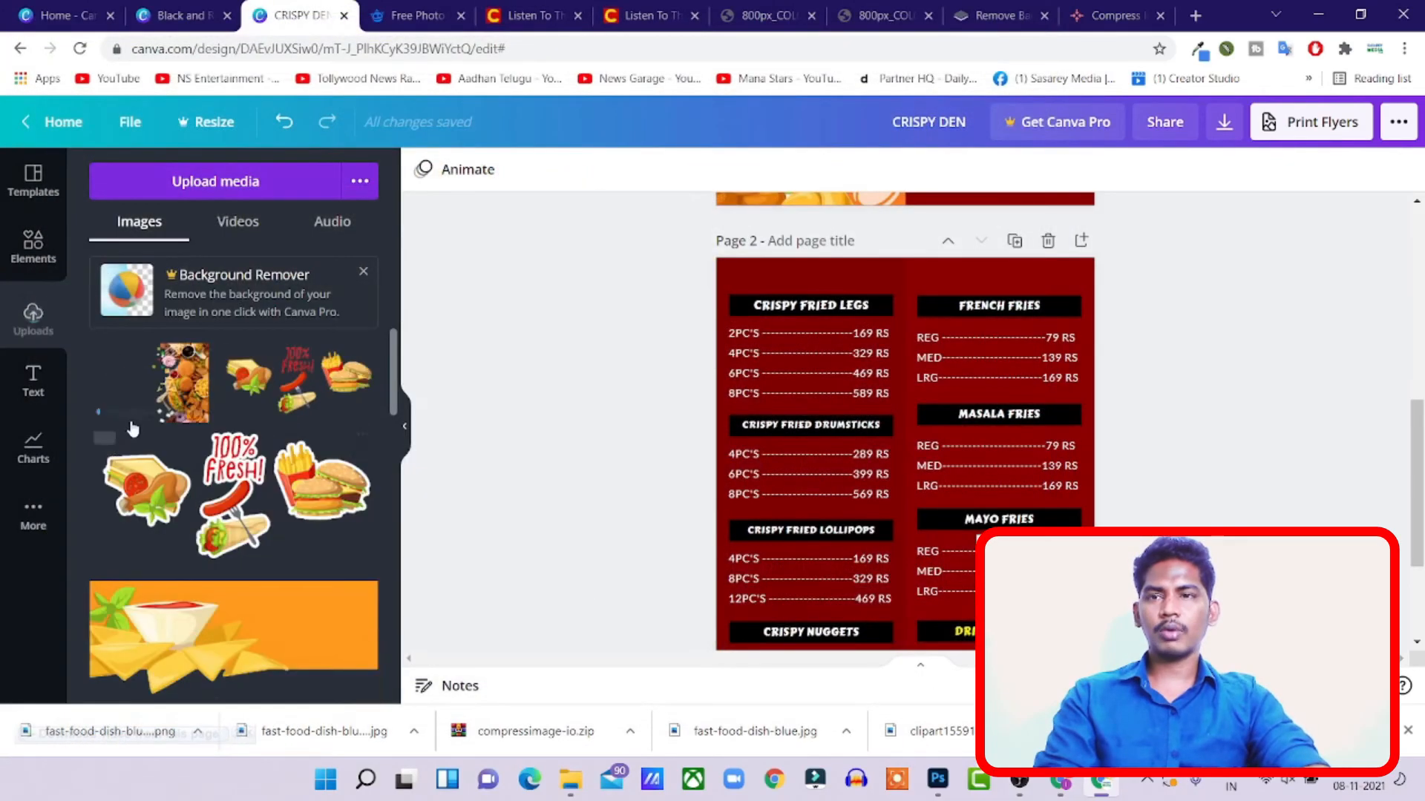
- Place the fast food cutout on page 2 and enlarge it to cover the whole page
{"action": "left_click_drag", "start_coordinate": [150, 393], "coordinate": [742, 649]}
{"action": "scroll", "coordinate": [1104, 465], "scroll_direction": "down", "scroll_amount": 1}
{"action": "scroll", "coordinate": [734, 573], "scroll_direction": "up", "scroll_amount": 3}
{"action": "scroll", "coordinate": [734, 573], "scroll_direction": "down", "scroll_amount": 3}
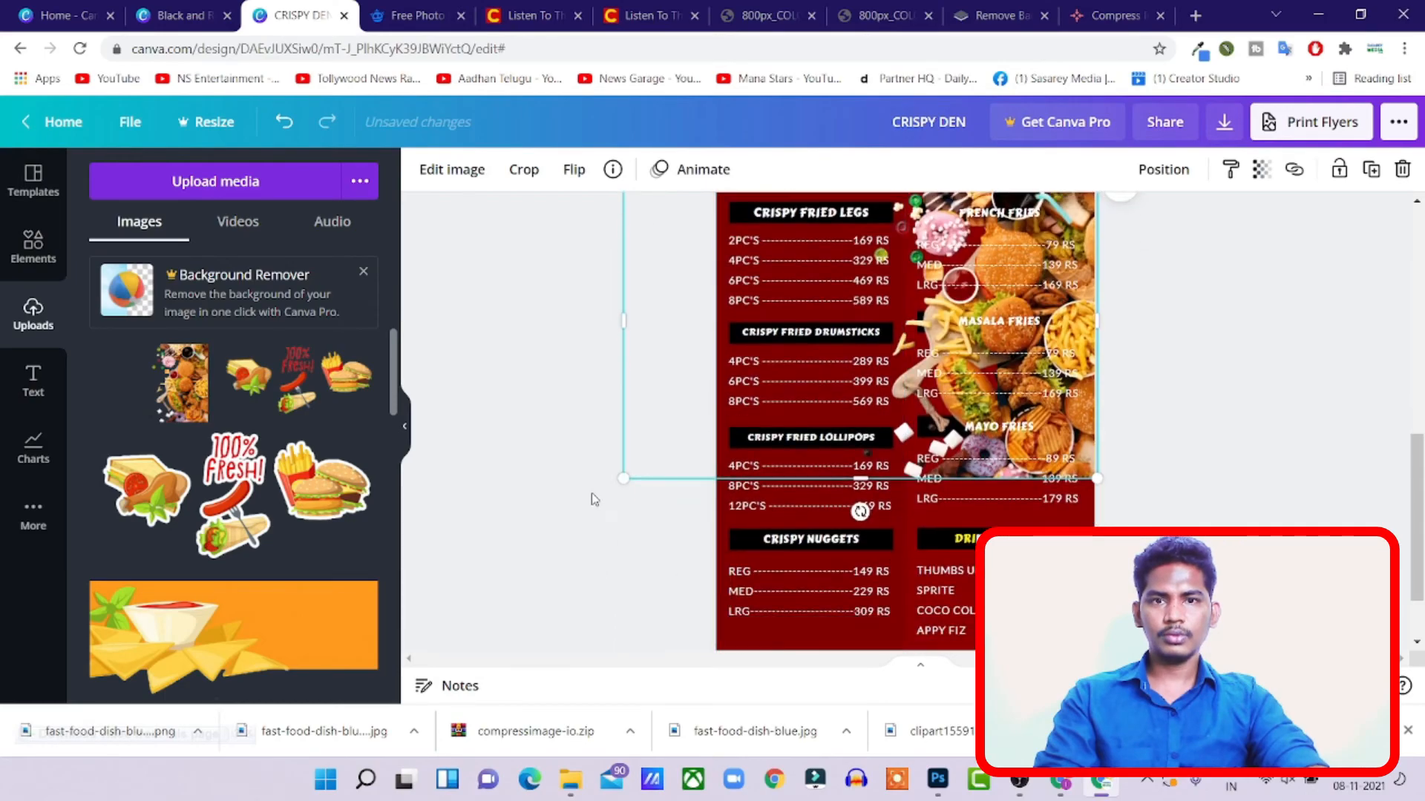
{"action": "left_click_drag", "start_coordinate": [615, 476], "coordinate": [455, 796]}
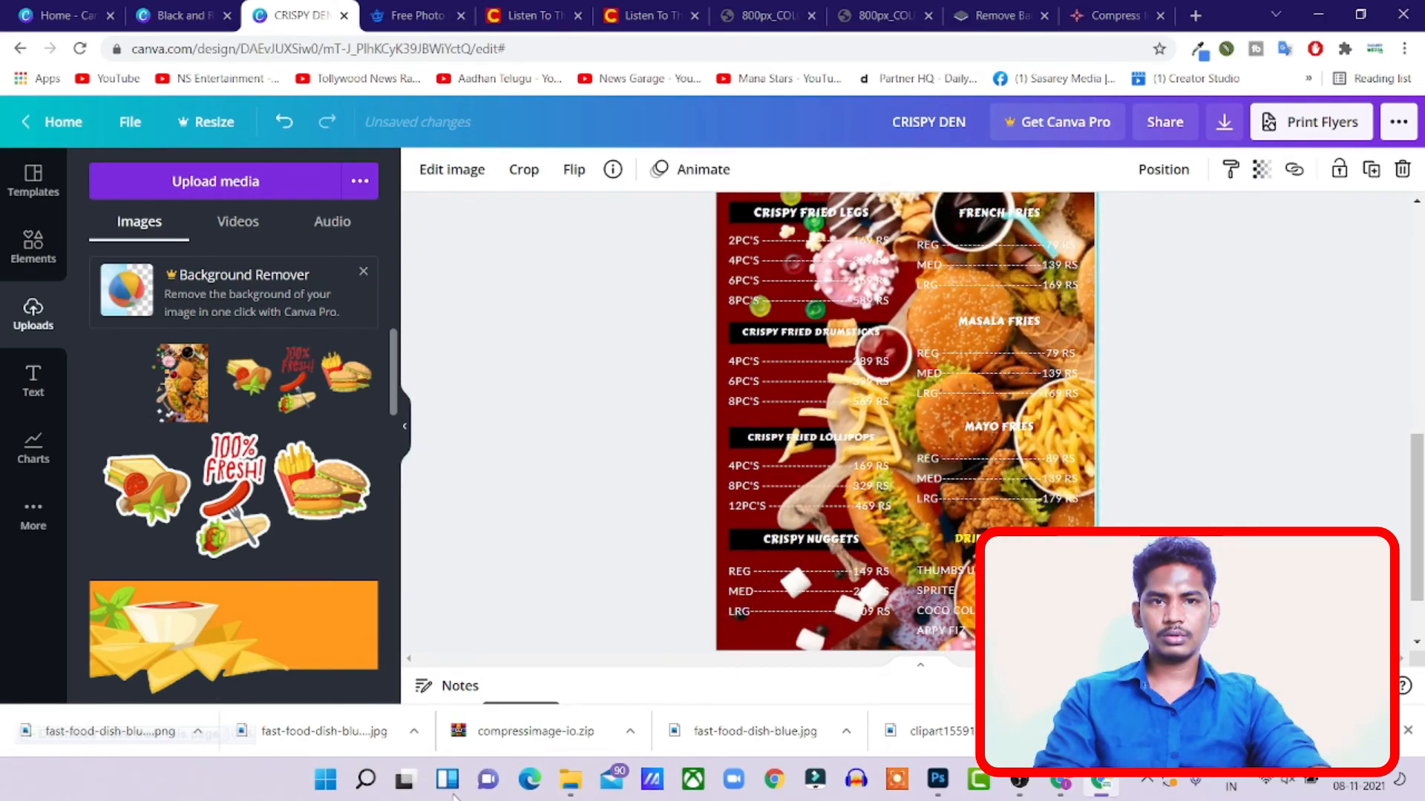
- Fade the food image on page 2 by lowering its transparency value to 8
{"action": "scroll", "coordinate": [750, 423], "scroll_direction": "up", "scroll_amount": 2}
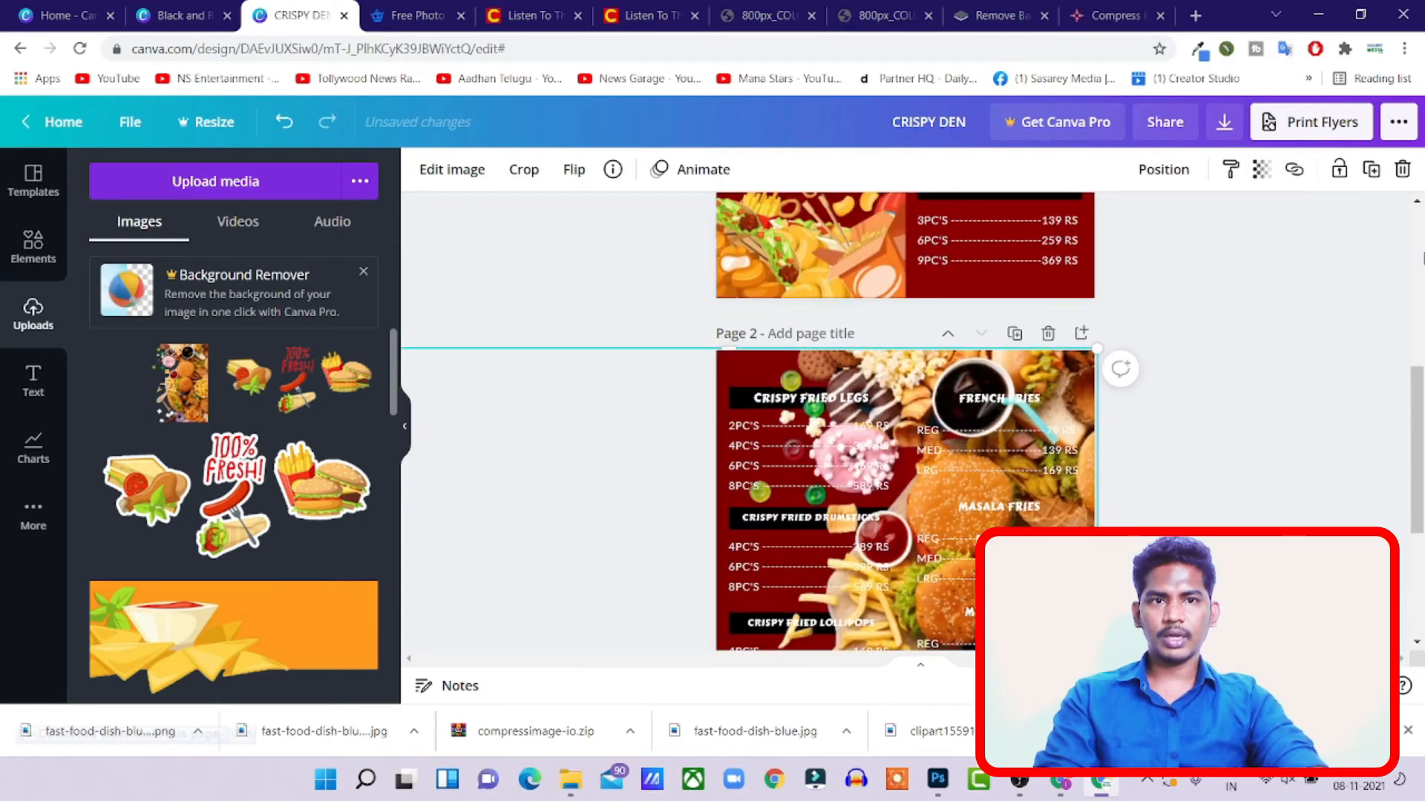
{"action": "left_click", "coordinate": [1261, 169]}
{"action": "left_click_drag", "start_coordinate": [1185, 240], "coordinate": [1100, 239]}
{"action": "scroll", "coordinate": [1181, 382], "scroll_direction": "down", "scroll_amount": 2}
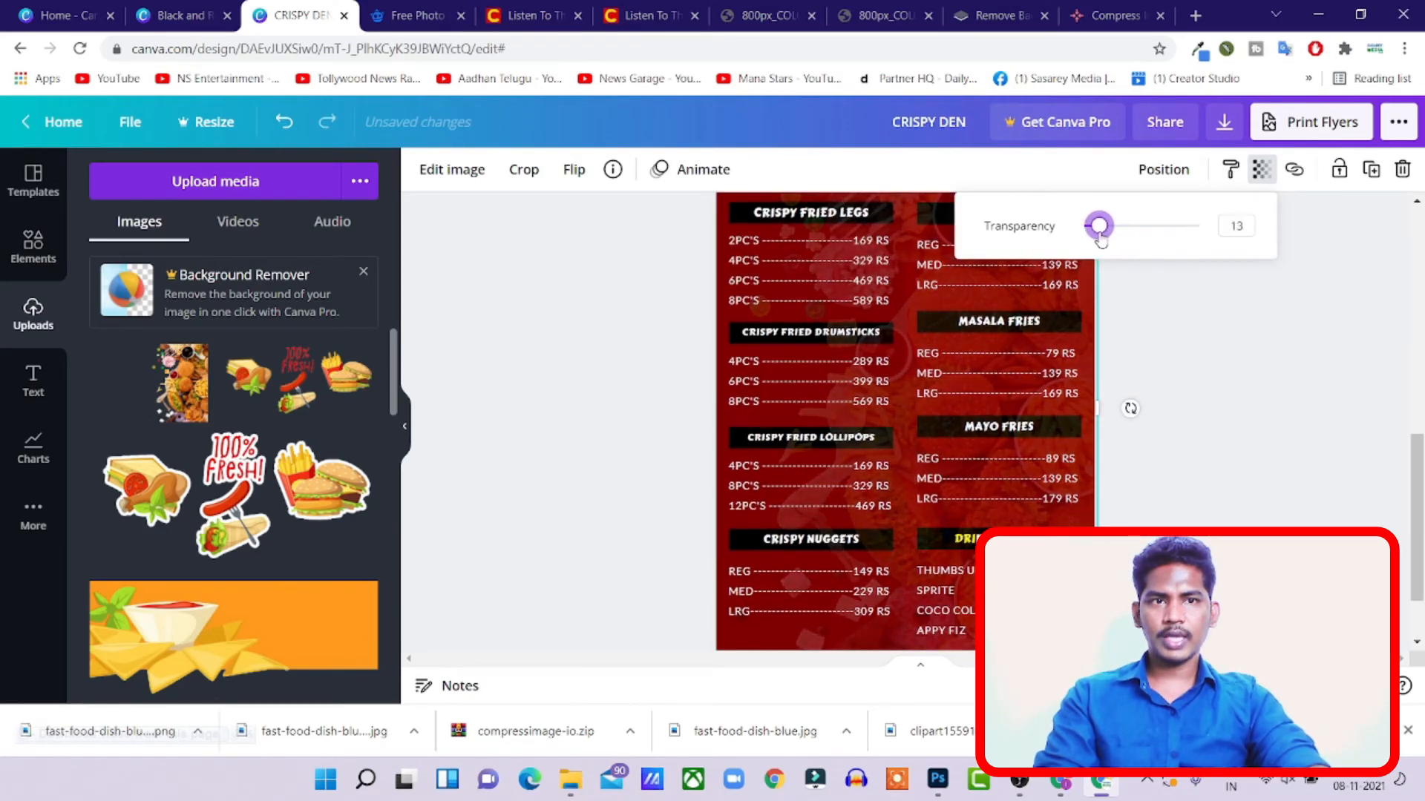
{"action": "scroll", "coordinate": [1302, 427], "scroll_direction": "up", "scroll_amount": 1}
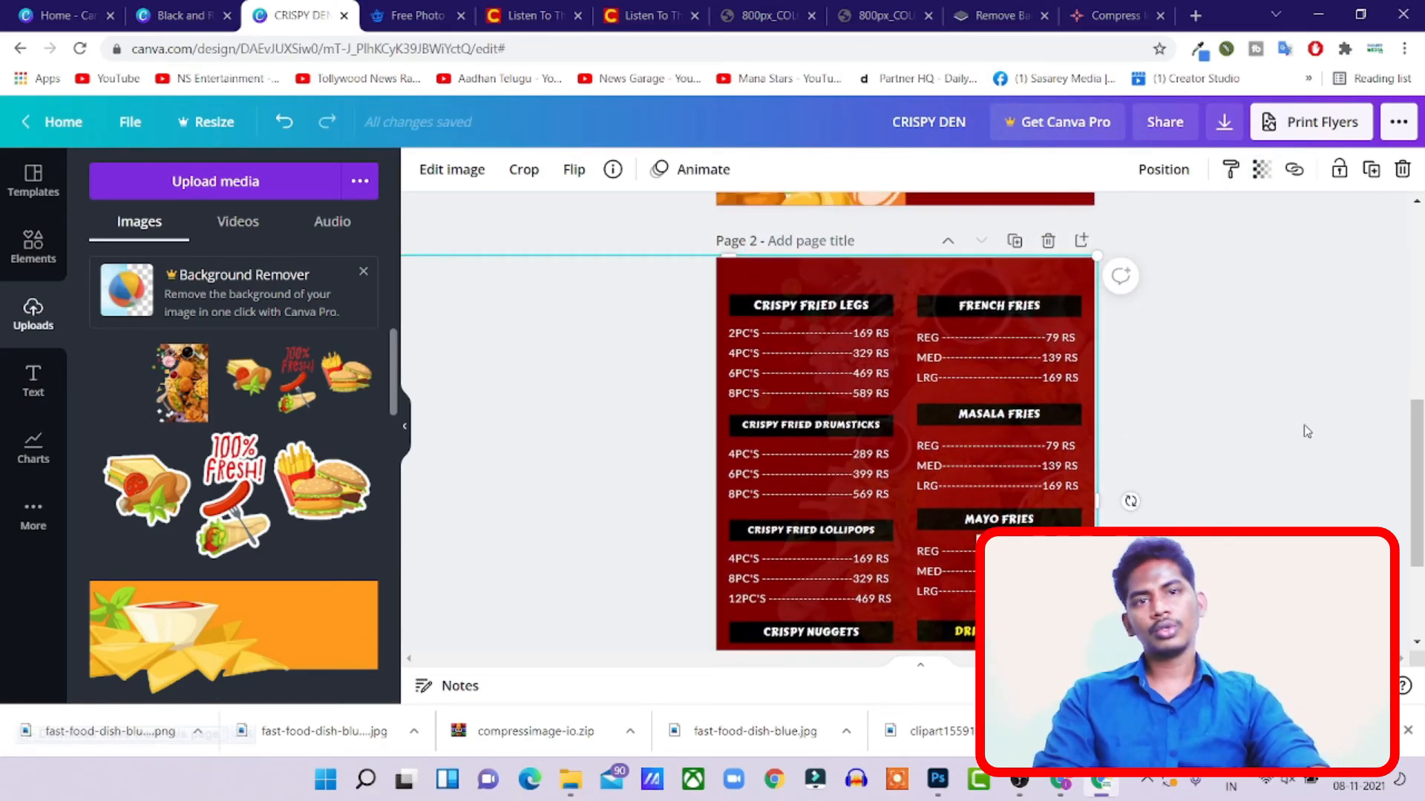
{"action": "scroll", "coordinate": [1317, 439], "scroll_direction": "down", "scroll_amount": 2}
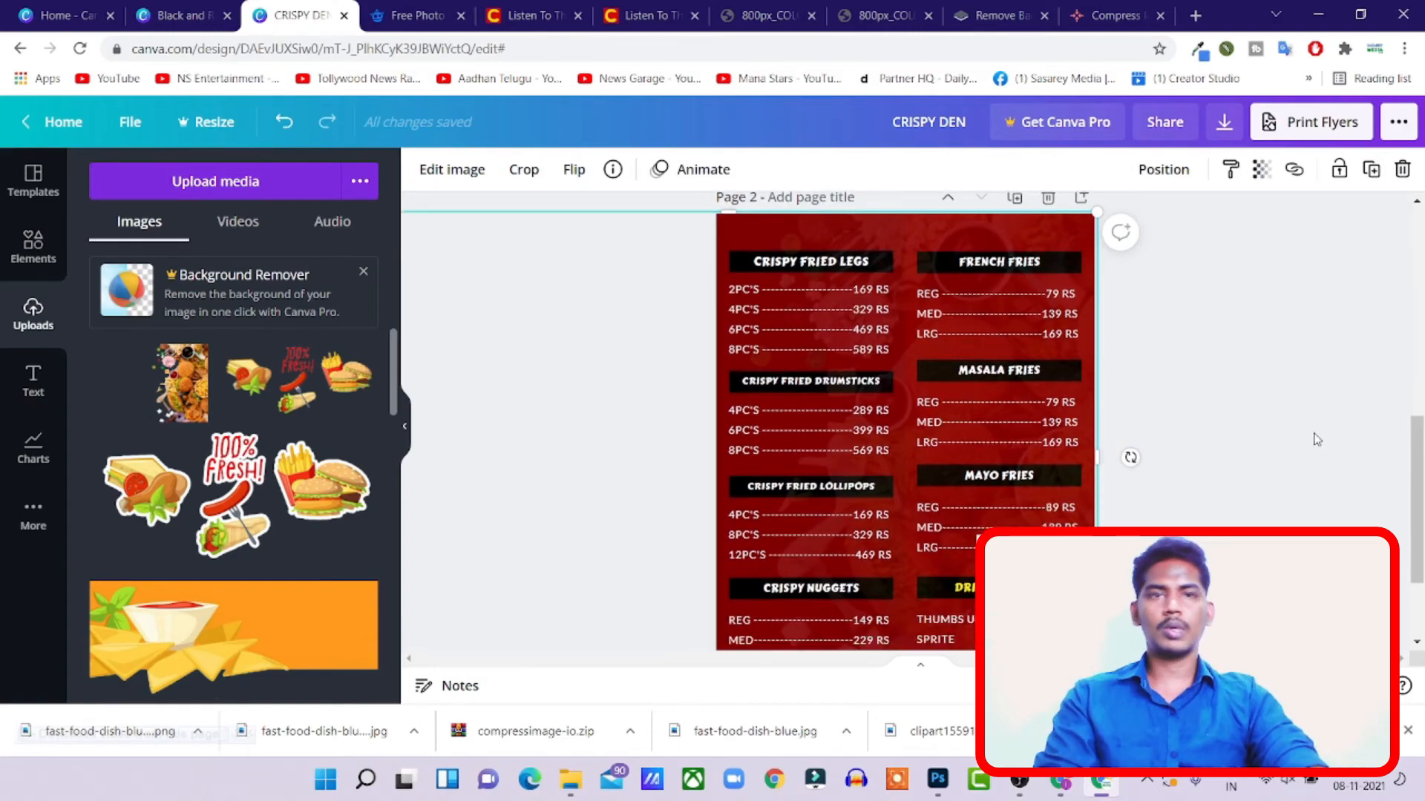
{"action": "scroll", "coordinate": [1317, 440], "scroll_direction": "up", "scroll_amount": 2}
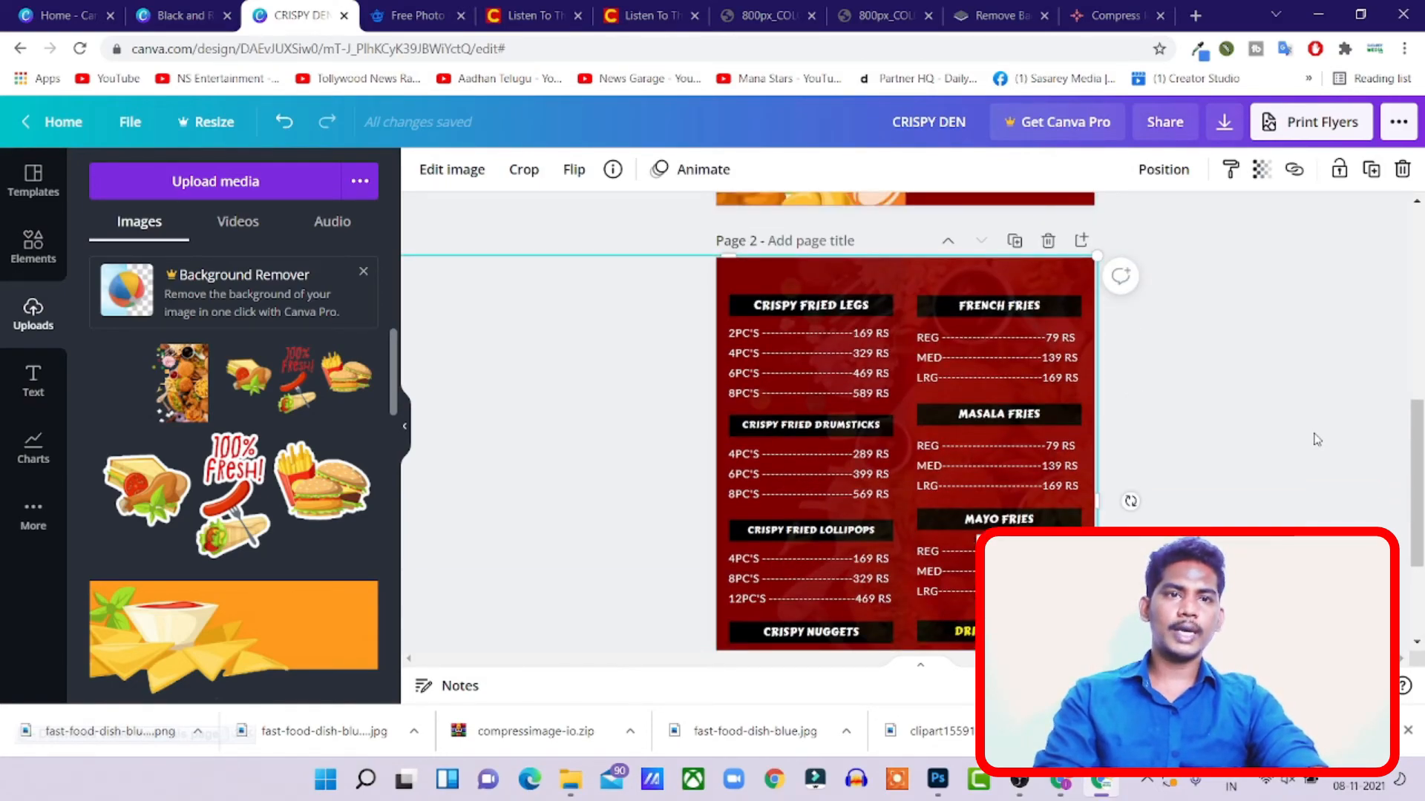
{"action": "left_click", "coordinate": [1260, 178]}
{"action": "mouse_move", "coordinate": [1096, 230]}
{"action": "left_mouse_down"}
{"action": "mouse_move", "coordinate": [1114, 230]}
{"action": "mouse_move", "coordinate": [1086, 239]}
{"action": "left_mouse_up"}
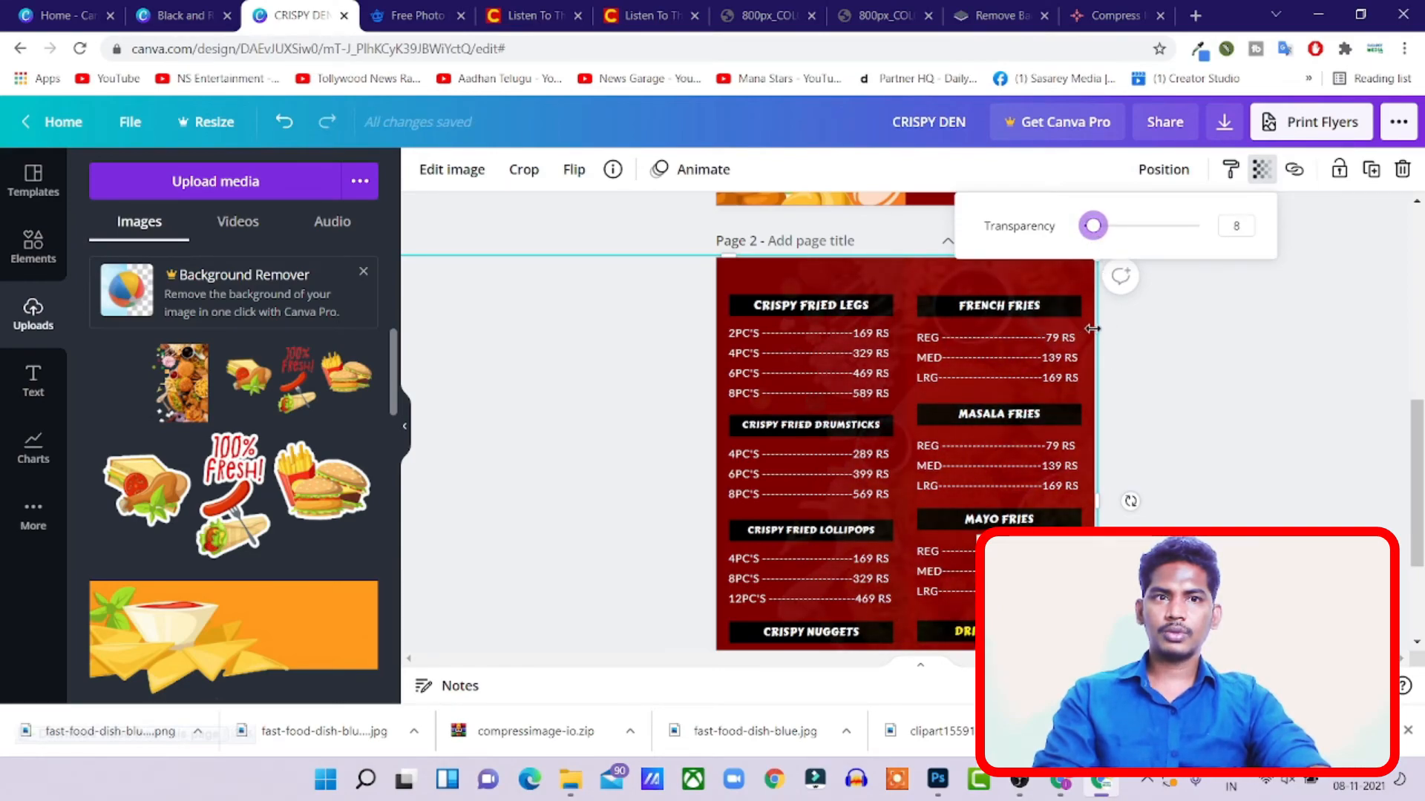
- Move the food image behind the menu text and black headings by sending it to the back
{"action": "right_click", "coordinate": [1085, 288]}
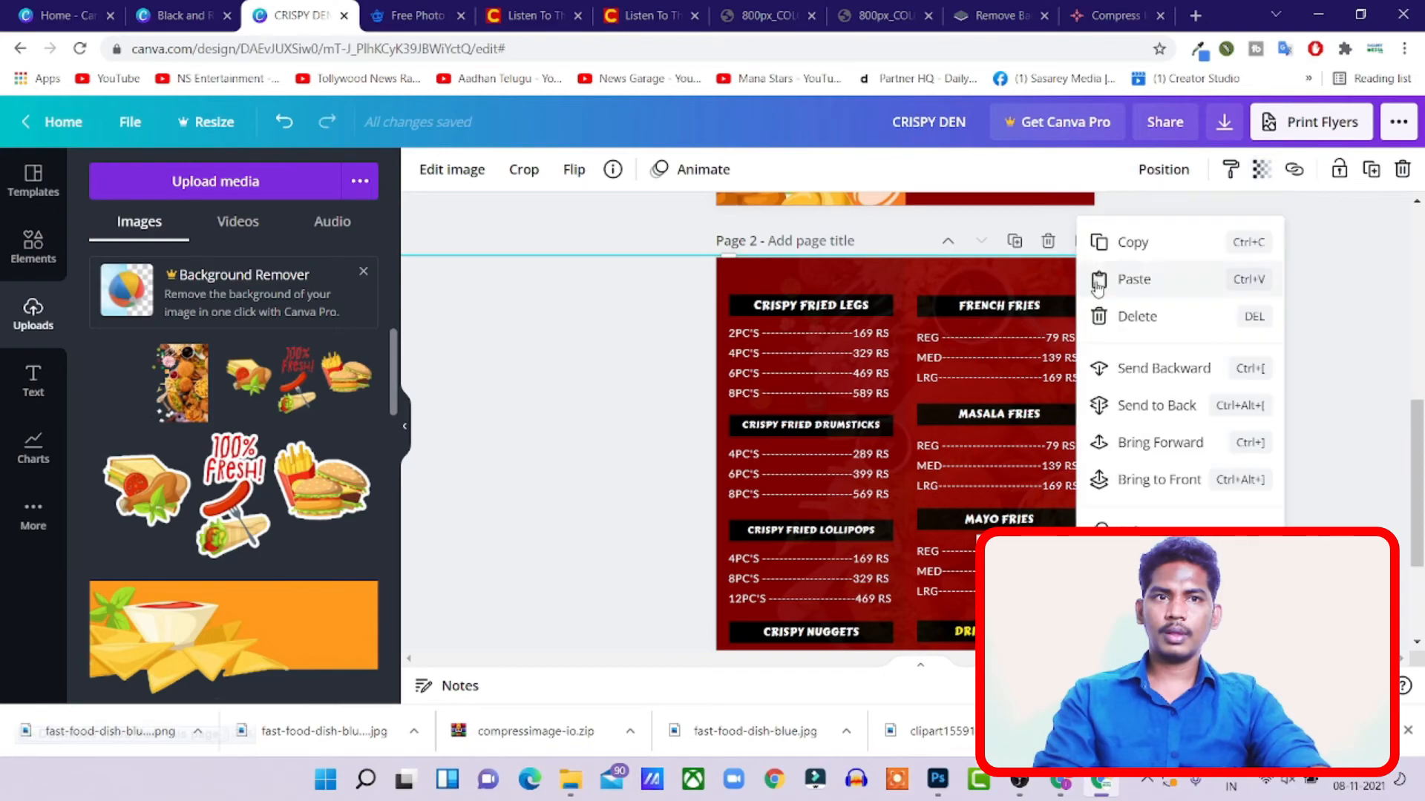
{"action": "left_click", "coordinate": [1169, 377]}
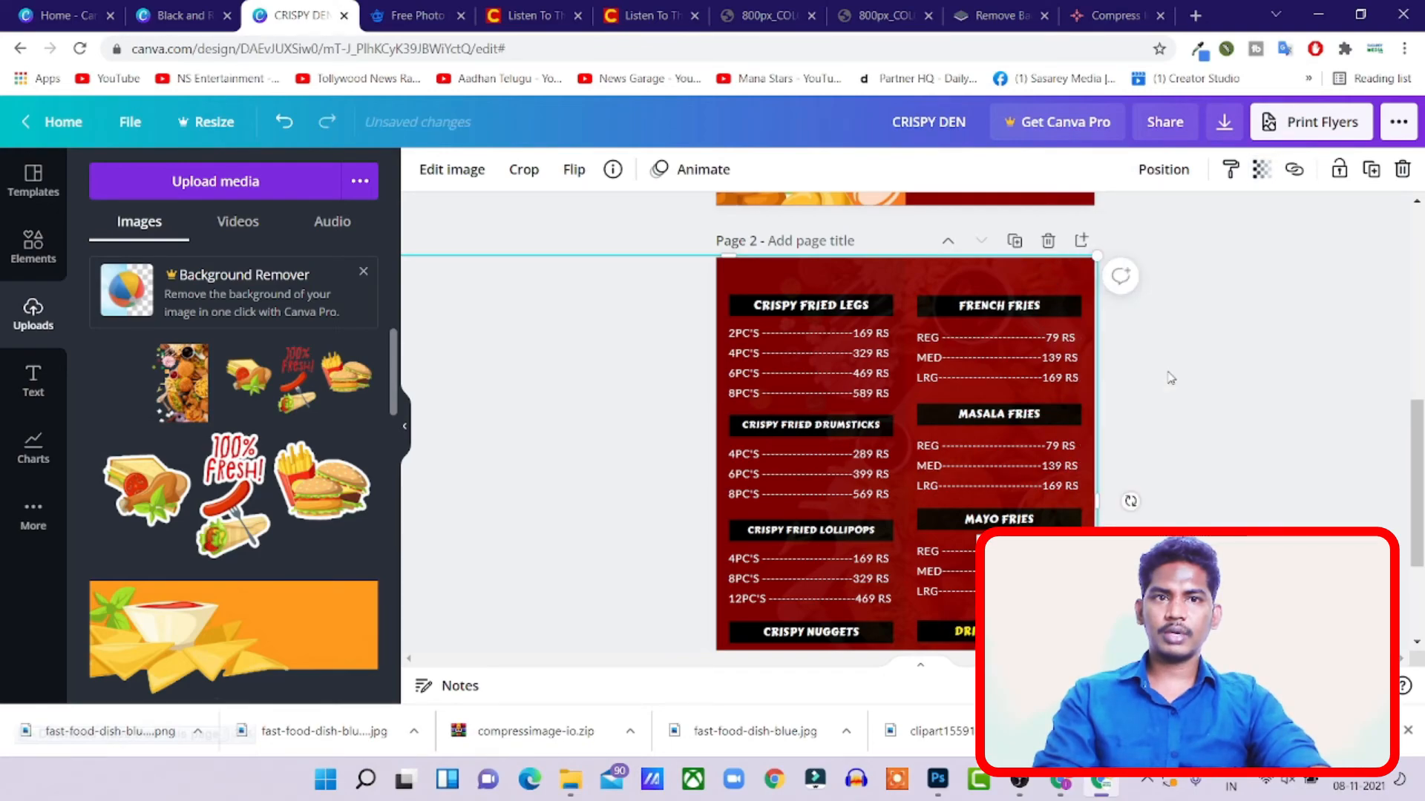
{"action": "right_click", "coordinate": [1049, 284]}
{"action": "left_click", "coordinate": [1066, 366]}
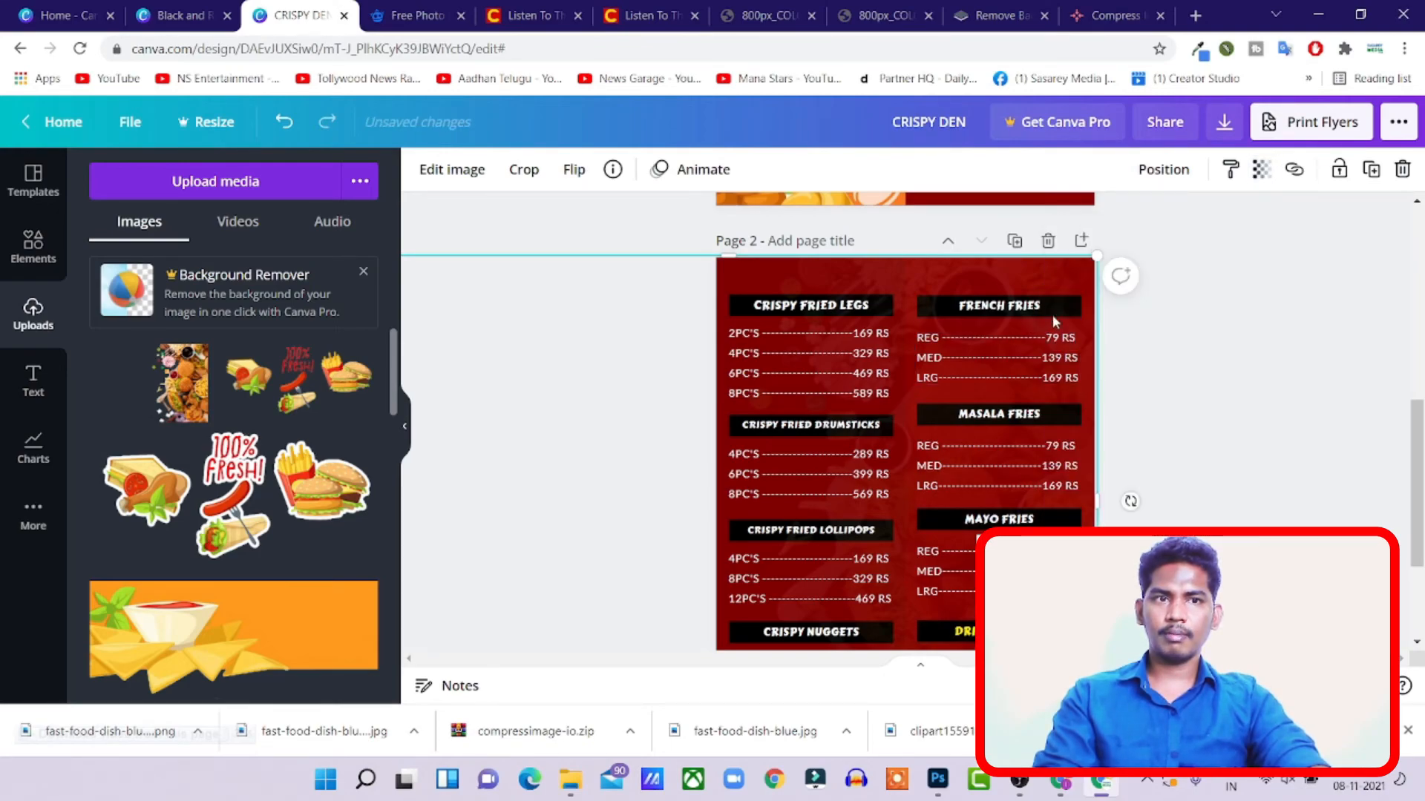
{"action": "right_click", "coordinate": [1026, 289]}
{"action": "left_click", "coordinate": [1091, 407]}
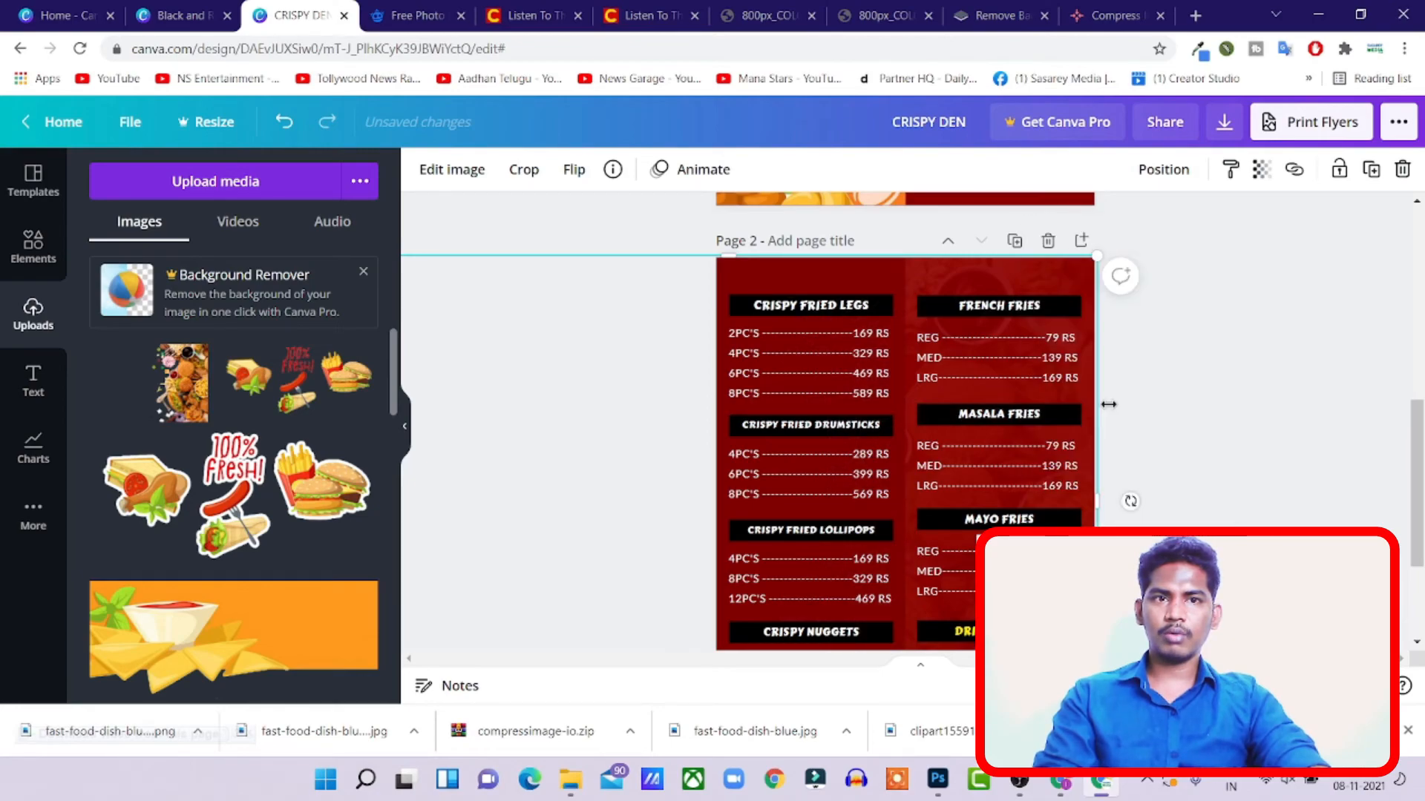
- Set the faded food image as the background of page 2
{"action": "scroll", "coordinate": [1098, 318], "scroll_direction": "down", "scroll_amount": 3}
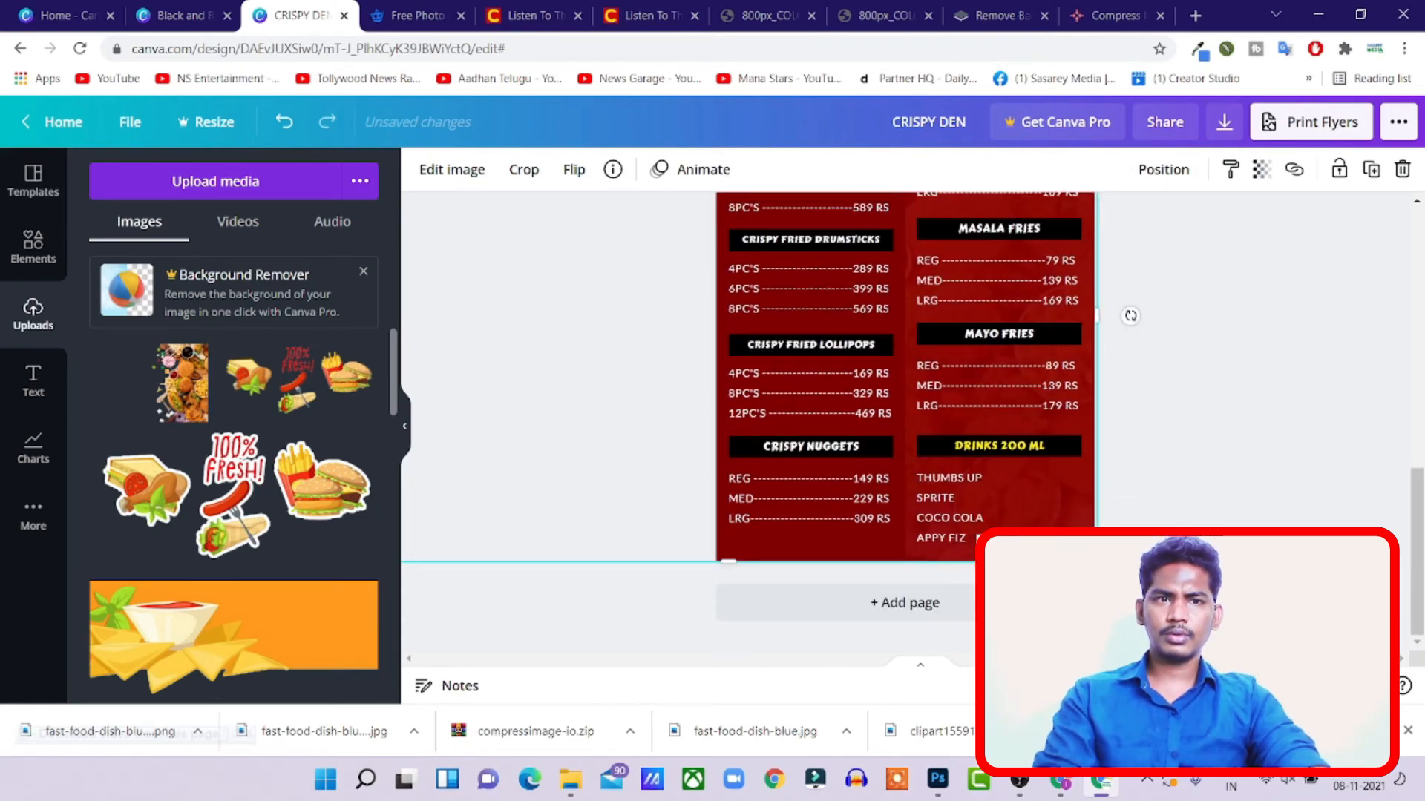
{"action": "right_click", "coordinate": [1051, 312]}
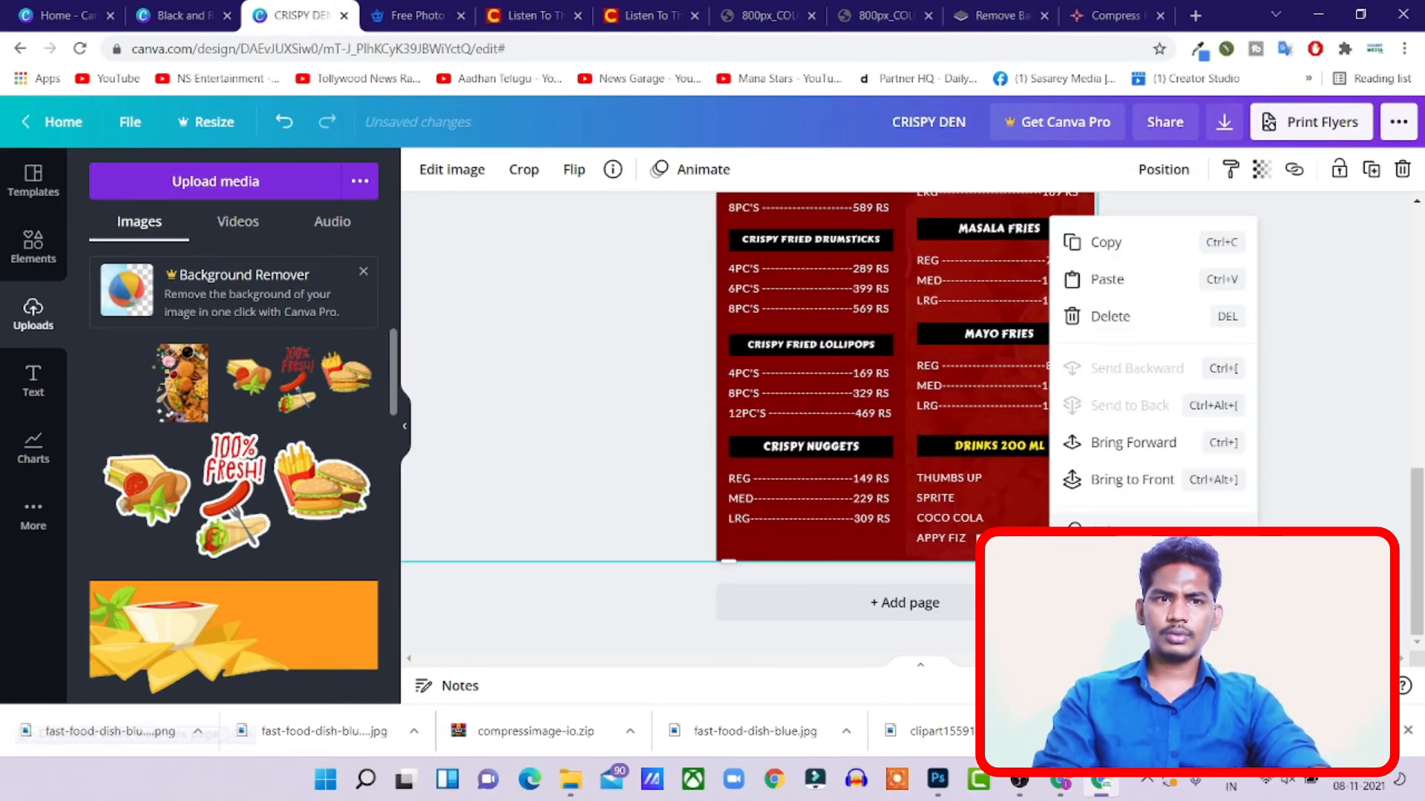
{"action": "left_click", "coordinate": [1132, 480]}
{"action": "scroll", "coordinate": [1182, 376], "scroll_direction": "up", "scroll_amount": 3}
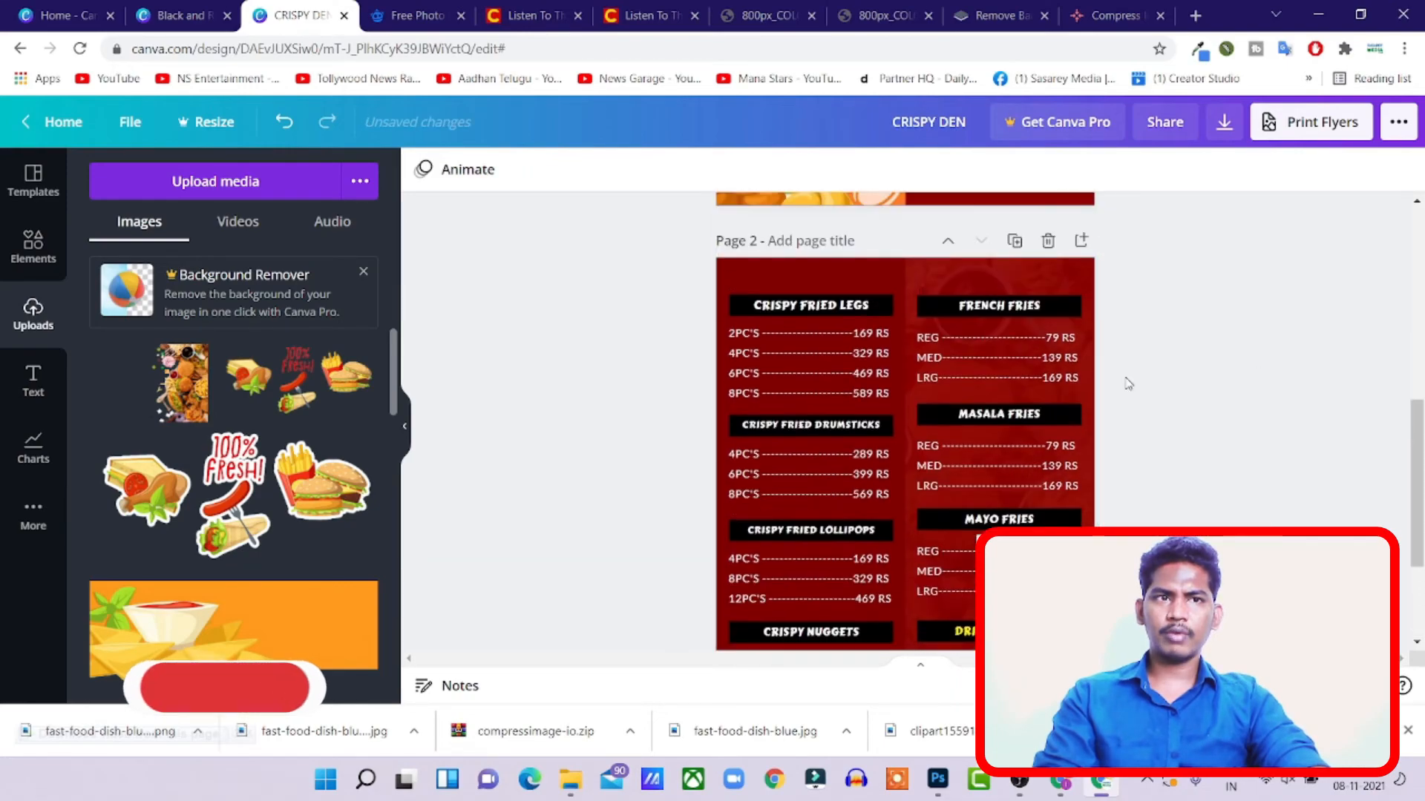
- Set the transparency of page 2's food background image to 15
{"action": "left_click", "coordinate": [1068, 280]}
{"action": "left_click", "coordinate": [1325, 169]}
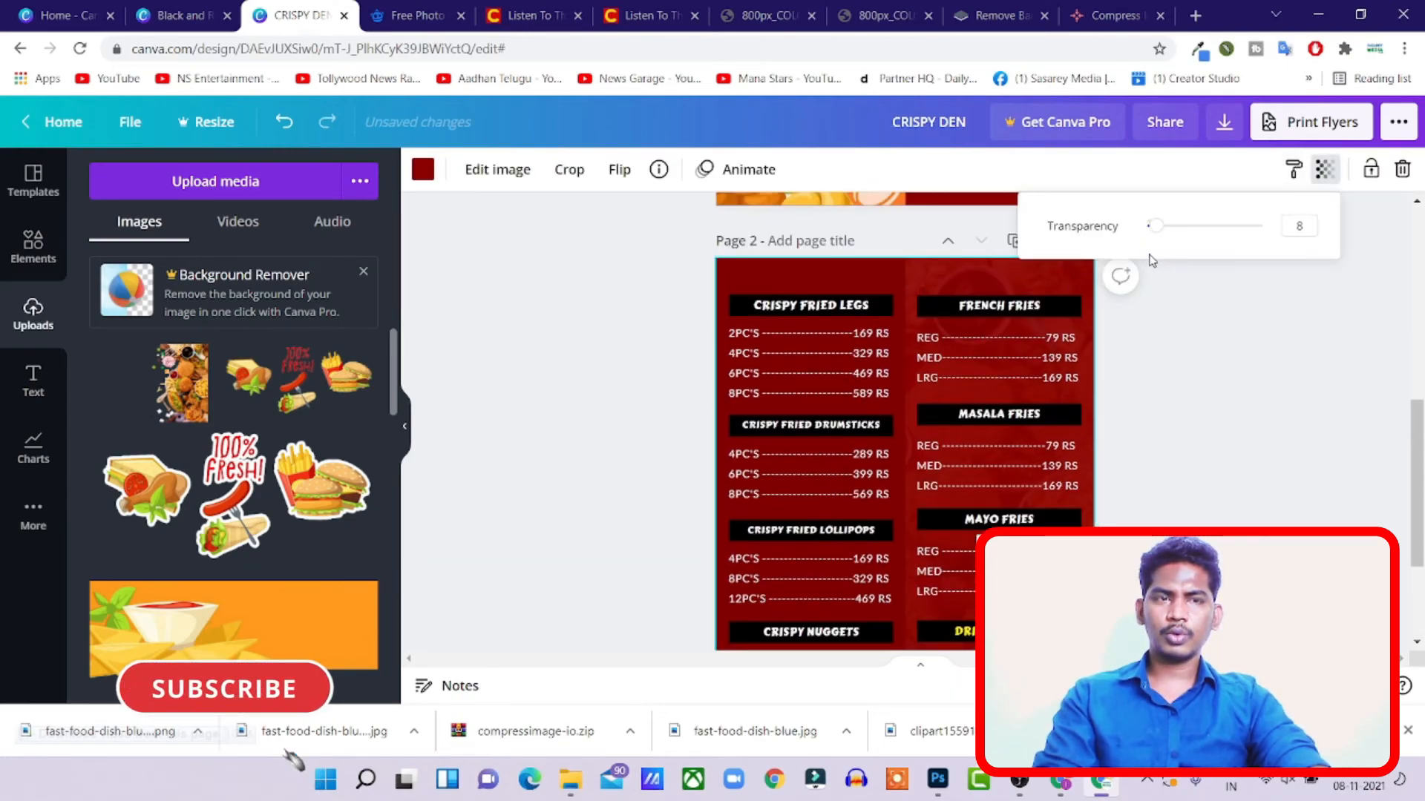
{"action": "left_click_drag", "start_coordinate": [1153, 226], "coordinate": [1176, 227]}
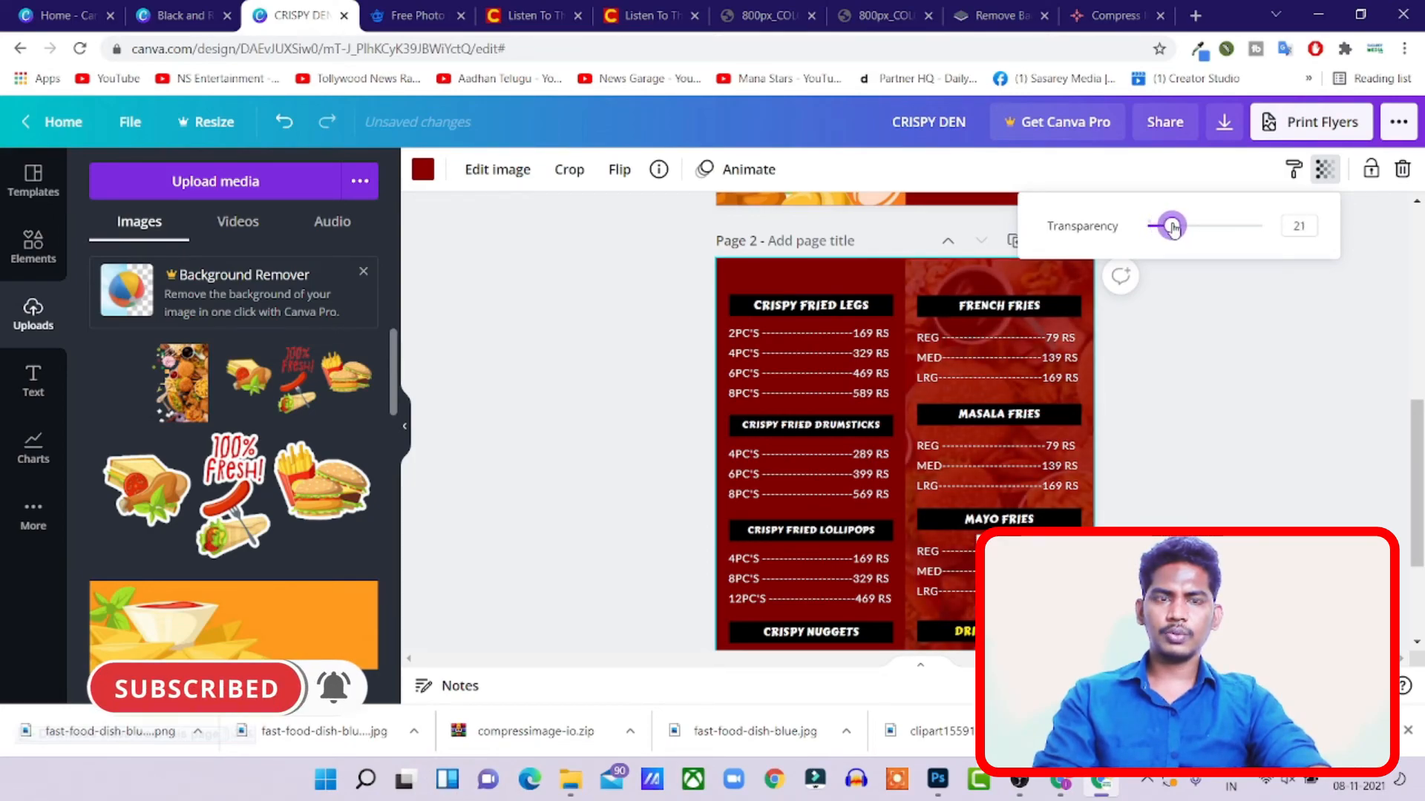
{"action": "left_click_drag", "start_coordinate": [1171, 227], "coordinate": [1167, 226]}
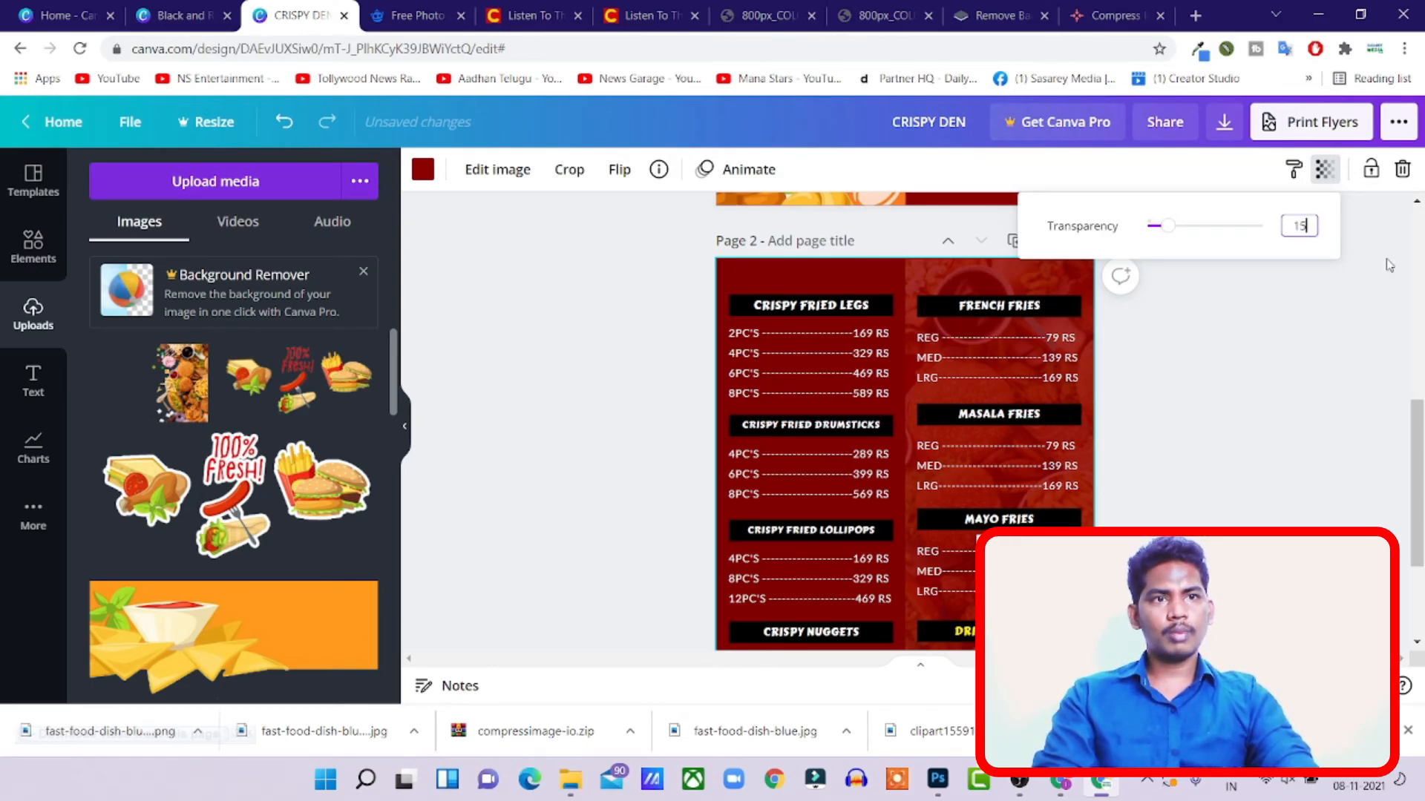
{"action": "left_click", "coordinate": [1415, 348]}
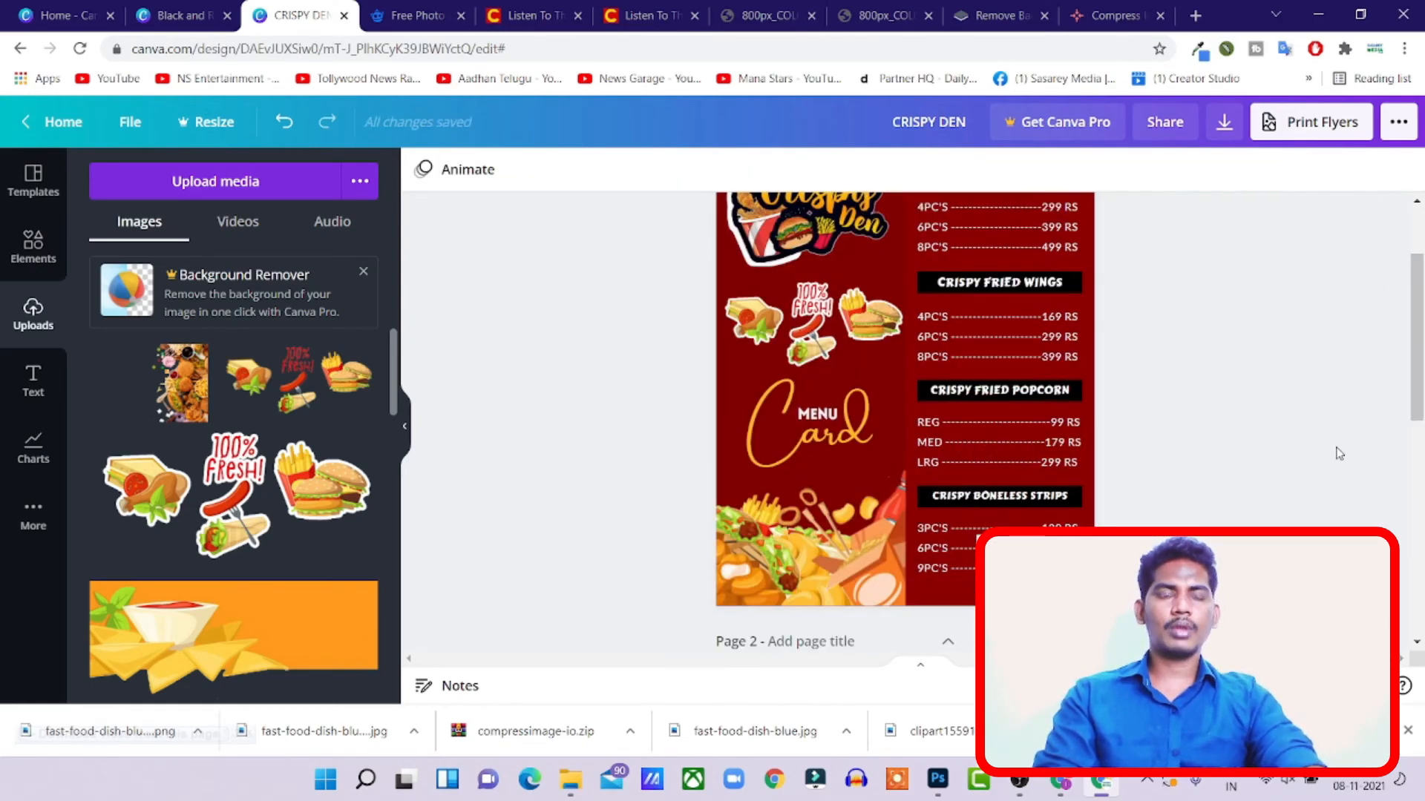
{"action": "scroll", "coordinate": [1332, 420], "scroll_direction": "down", "scroll_amount": 6}
{"action": "left_click", "coordinate": [1039, 548]}
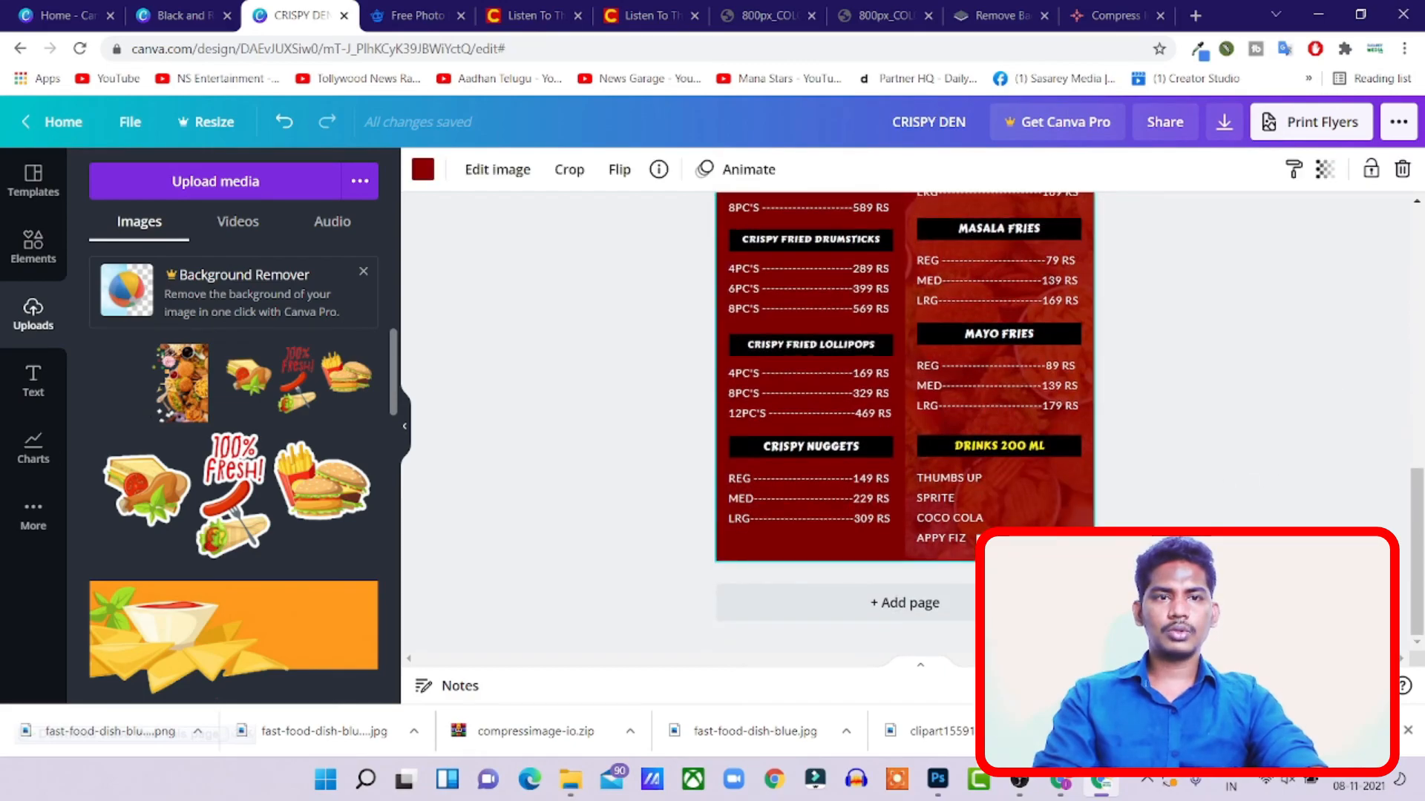
- Place the uploaded fast food photo on page 1 and enlarge it from the page's upper-right corner to cover the full page height
{"action": "scroll", "coordinate": [1264, 410], "scroll_direction": "up", "scroll_amount": 6}
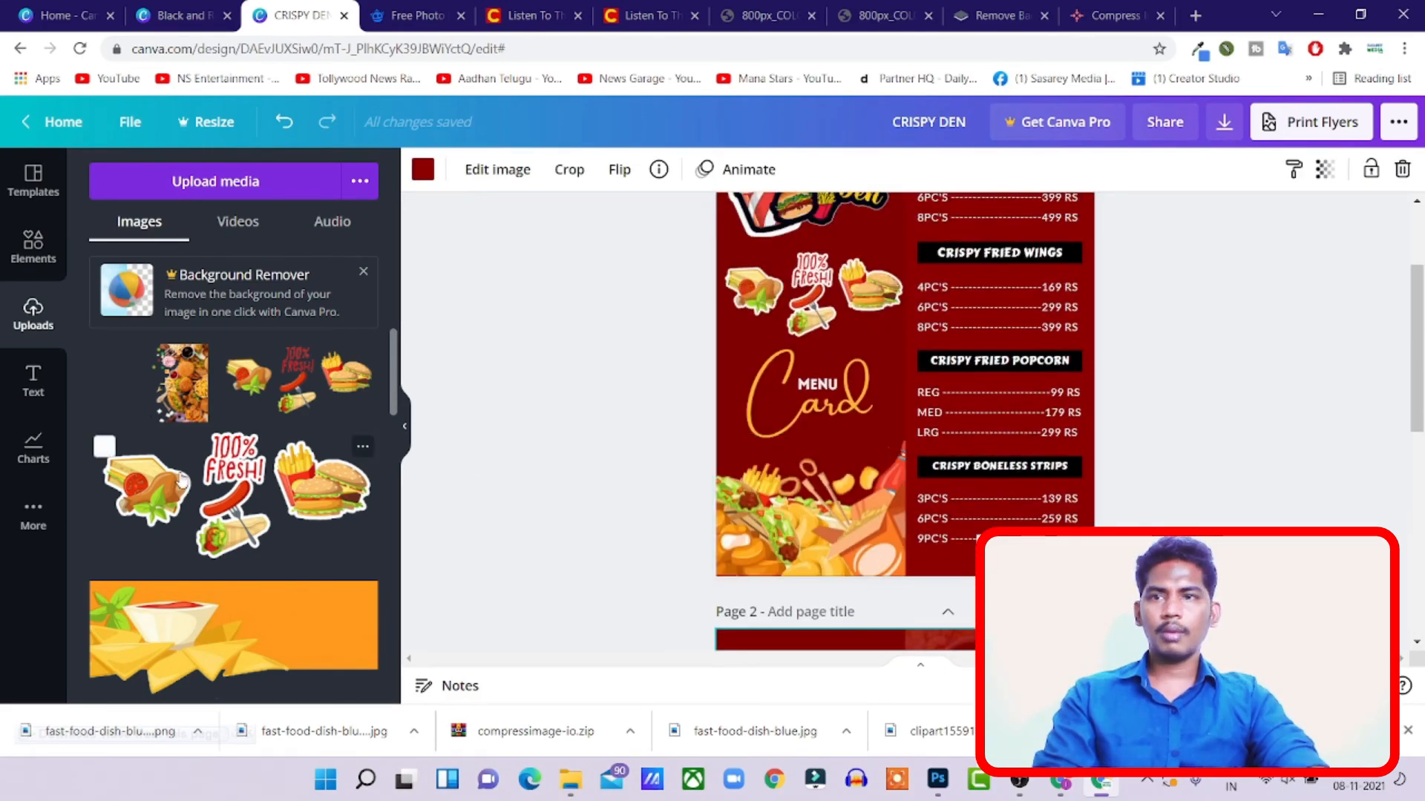
{"action": "left_click_drag", "start_coordinate": [186, 401], "coordinate": [1017, 312]}
{"action": "scroll", "coordinate": [1162, 388], "scroll_direction": "up", "scroll_amount": 2}
{"action": "left_click_drag", "start_coordinate": [1108, 512], "coordinate": [1070, 349]}
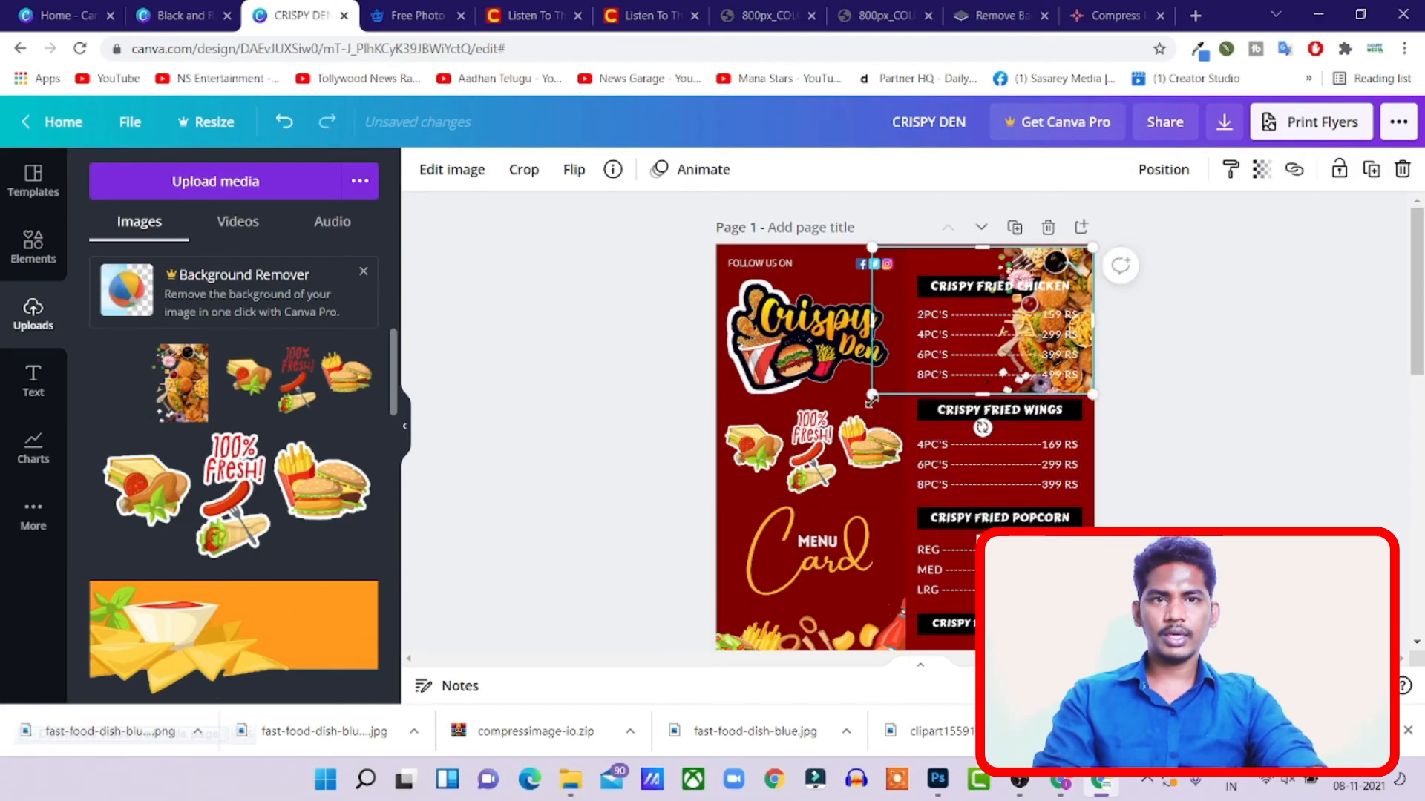
{"action": "left_click_drag", "start_coordinate": [872, 390], "coordinate": [568, 755]}
- Send the food photo on page 1 to the back, behind the menu text, headings and logo
{"action": "right_click", "coordinate": [873, 356]}
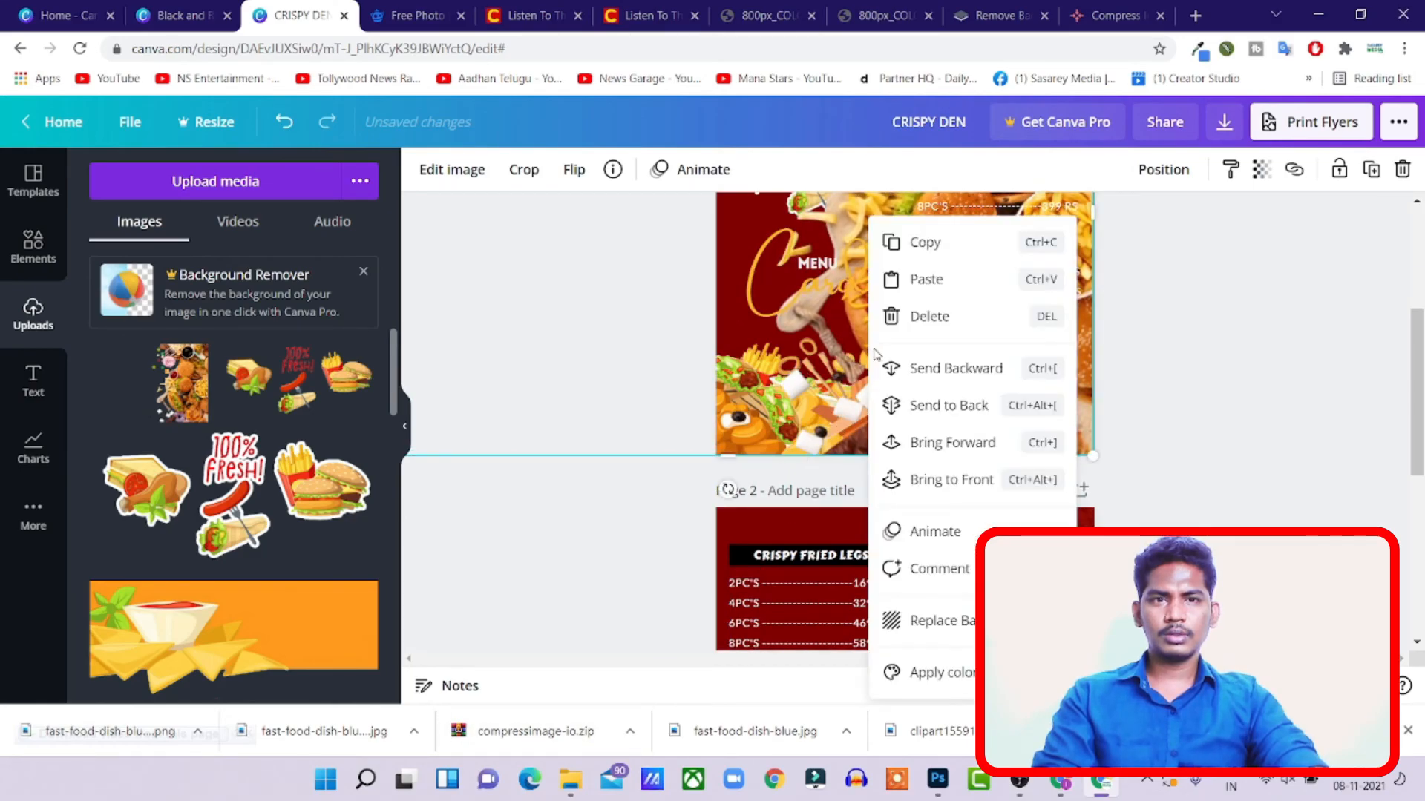
{"action": "left_click", "coordinate": [899, 368]}
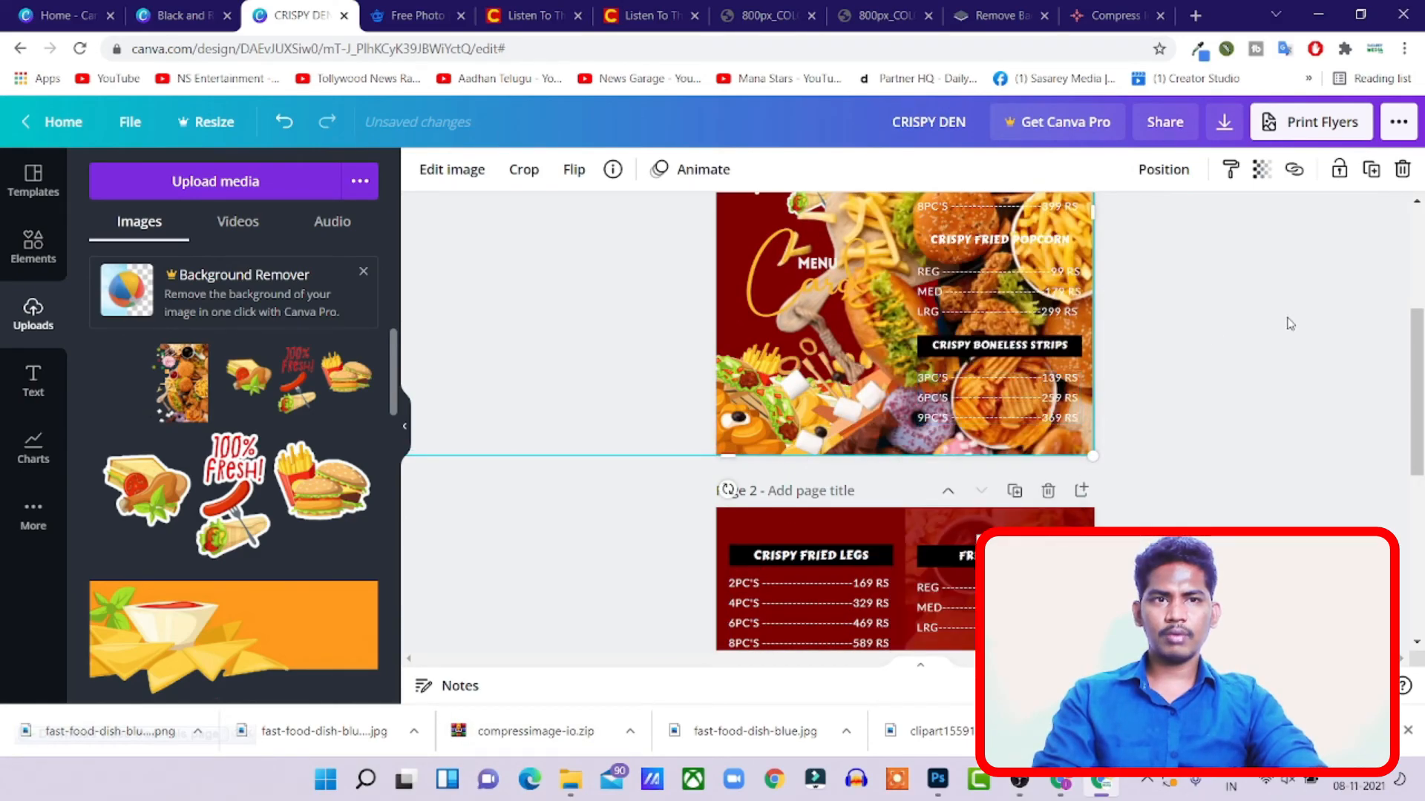
{"action": "right_click", "coordinate": [868, 328]}
{"action": "left_click", "coordinate": [954, 407]}
- Fade the food photo on page 1 by lowering its transparency value to 23
{"action": "scroll", "coordinate": [1361, 306], "scroll_direction": "up", "scroll_amount": 1}
{"action": "scroll", "coordinate": [1360, 305], "scroll_direction": "up", "scroll_amount": 3}
{"action": "left_click", "coordinate": [1261, 170]}
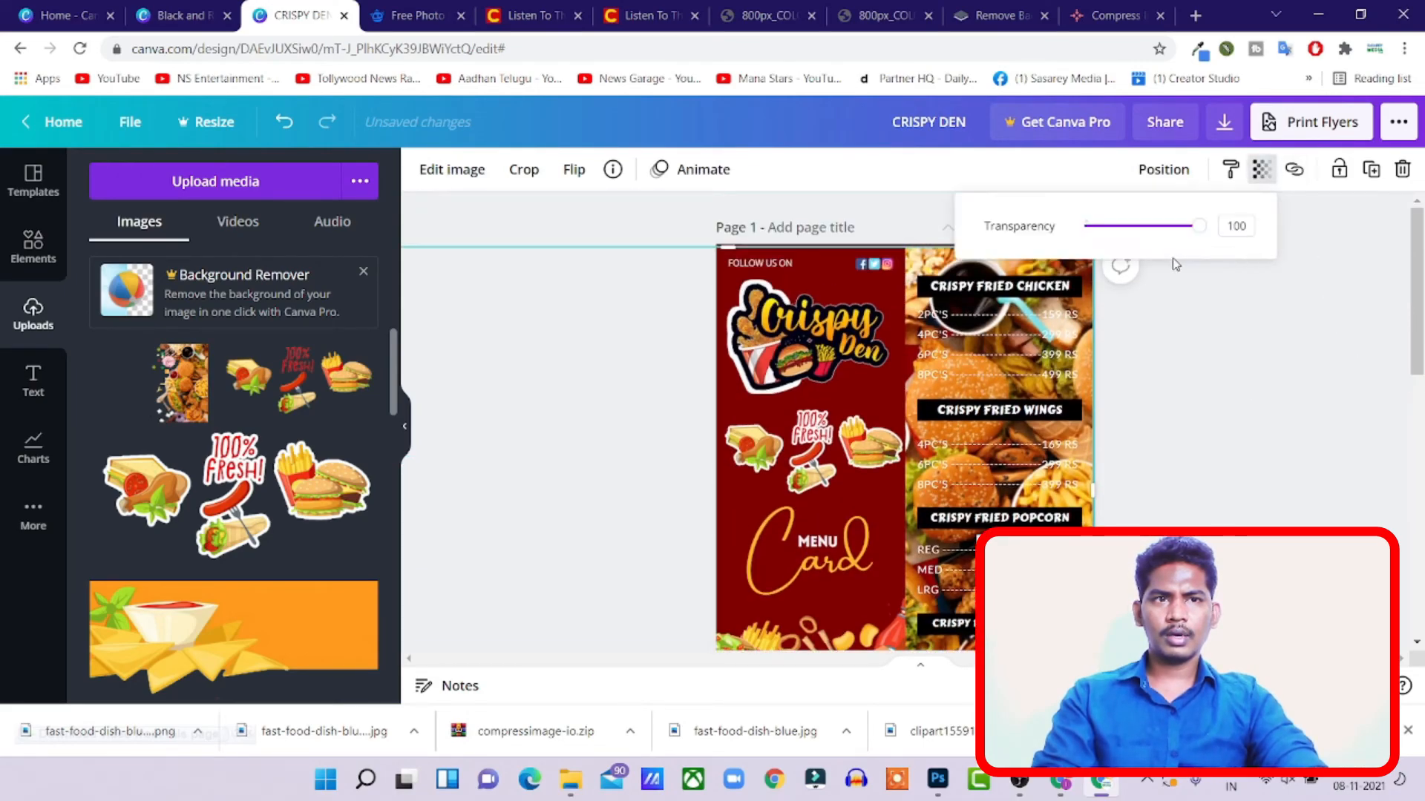
{"action": "left_click_drag", "start_coordinate": [1194, 236], "coordinate": [1114, 247]}
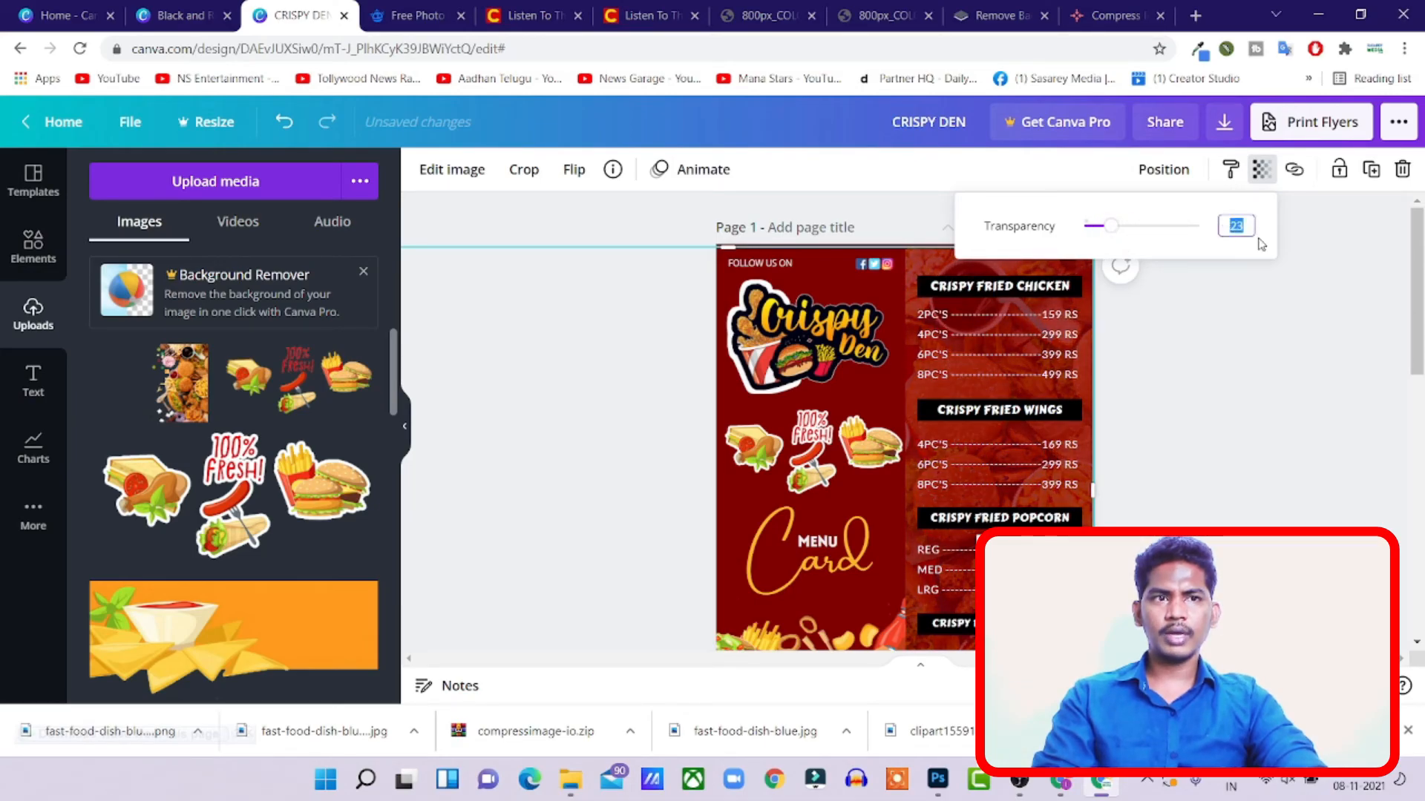
- Set the transparency of page 2's food background image to 10
{"action": "scroll", "coordinate": [1302, 356], "scroll_direction": "down", "scroll_amount": 5}
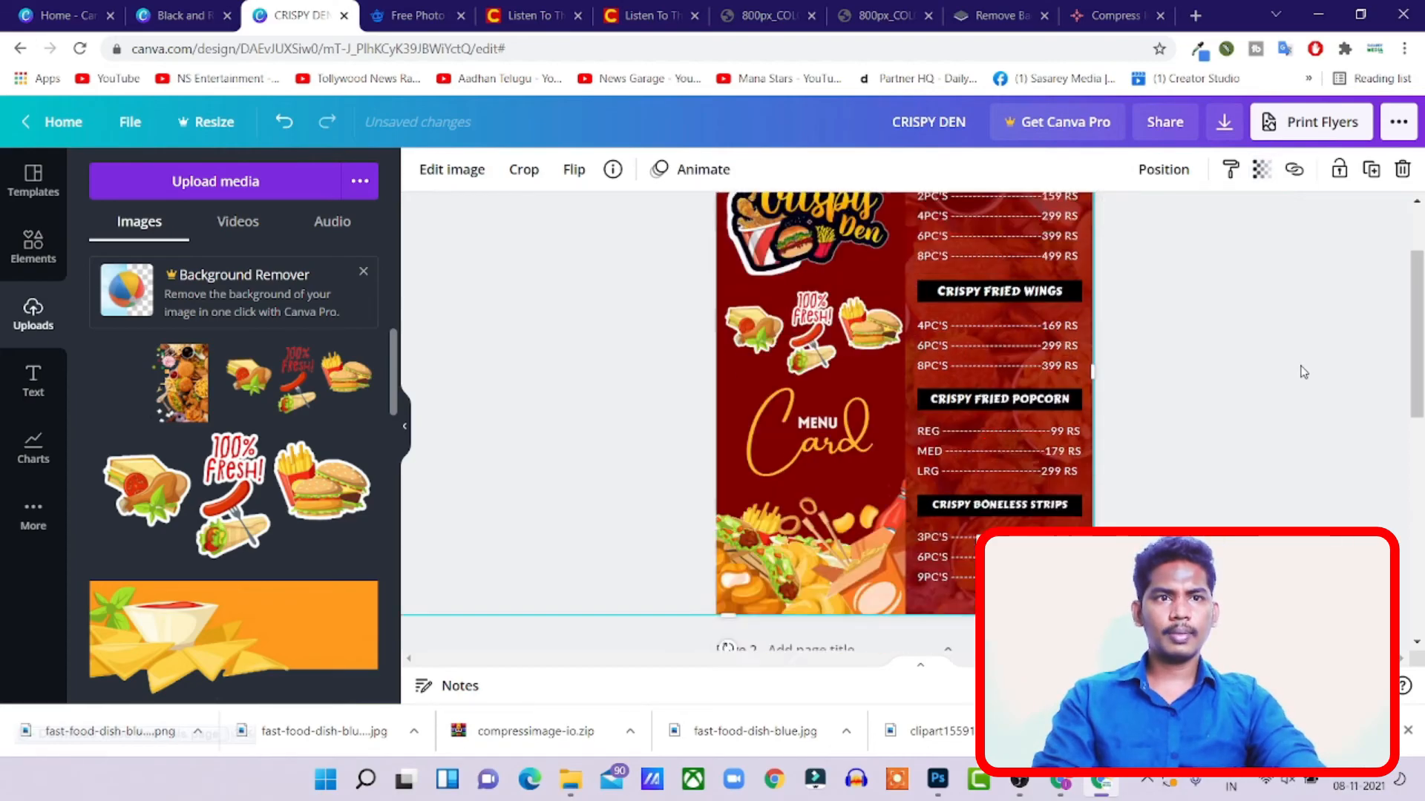
{"action": "scroll", "coordinate": [1113, 475], "scroll_direction": "up", "scroll_amount": 2}
{"action": "left_click", "coordinate": [1084, 434]}
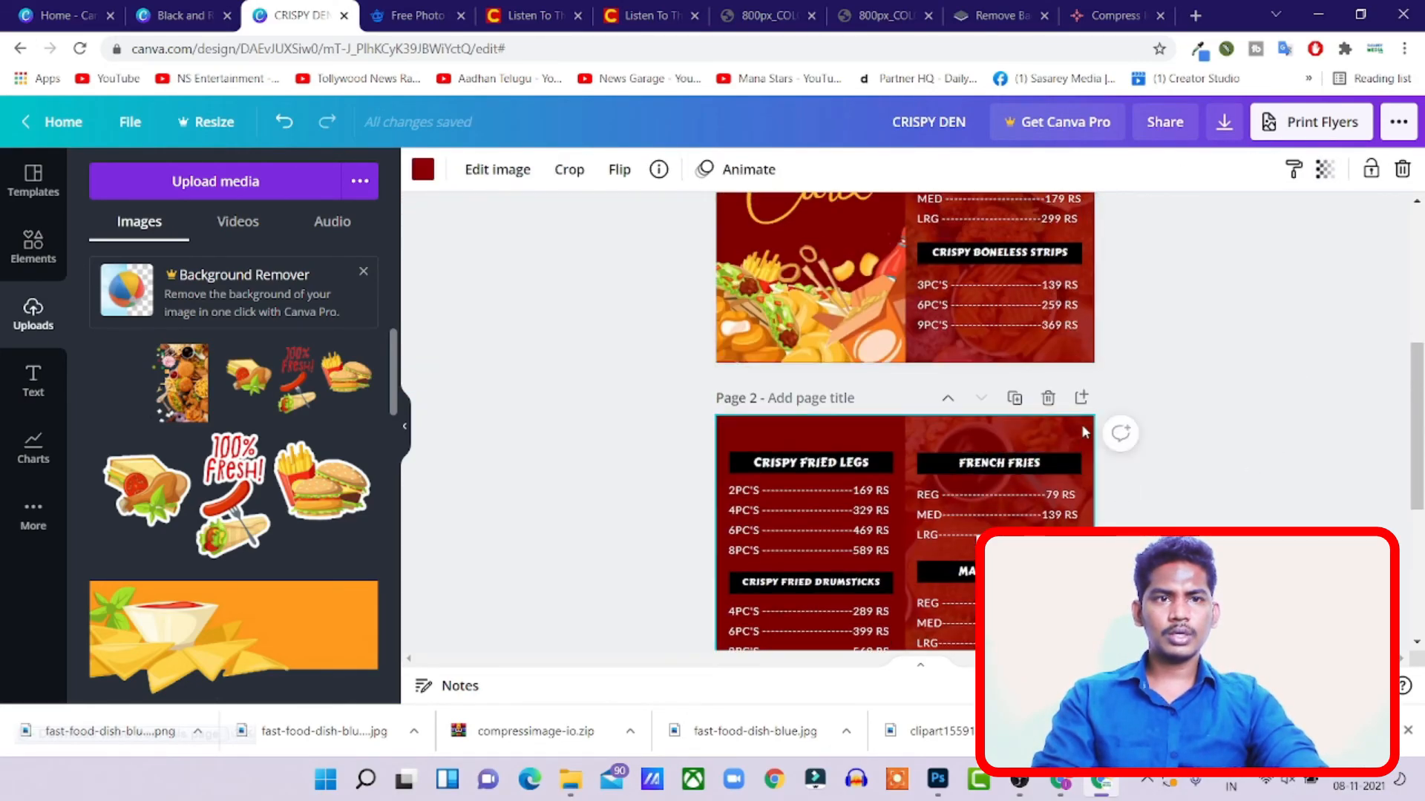
{"action": "left_click", "coordinate": [1324, 172]}
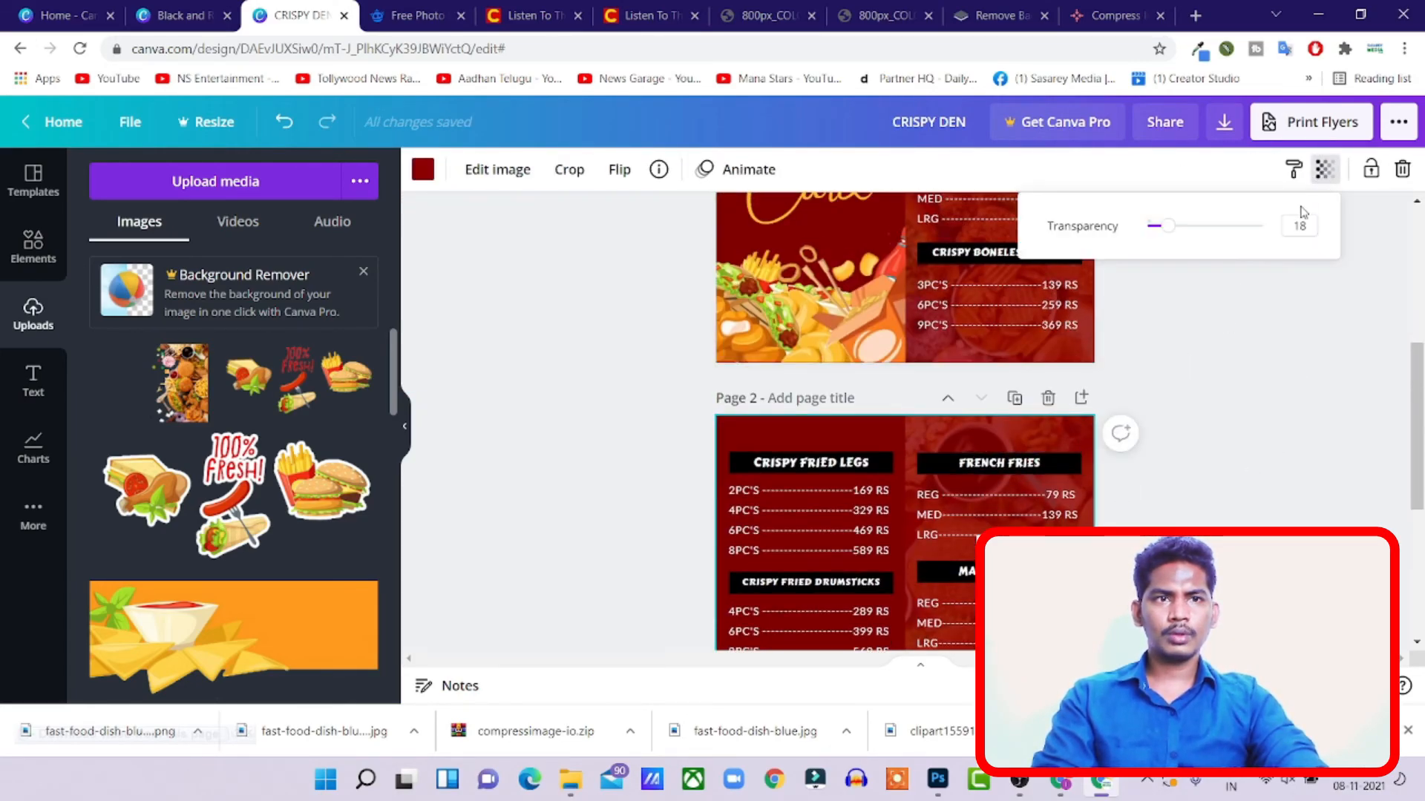
{"action": "mouse_move", "coordinate": [1169, 236]}
{"action": "left_mouse_down"}
{"action": "mouse_move", "coordinate": [1205, 236]}
{"action": "mouse_move", "coordinate": [1155, 242]}
{"action": "left_mouse_up"}
{"action": "type", "text": "10"}
{"action": "left_click", "coordinate": [1259, 391]}
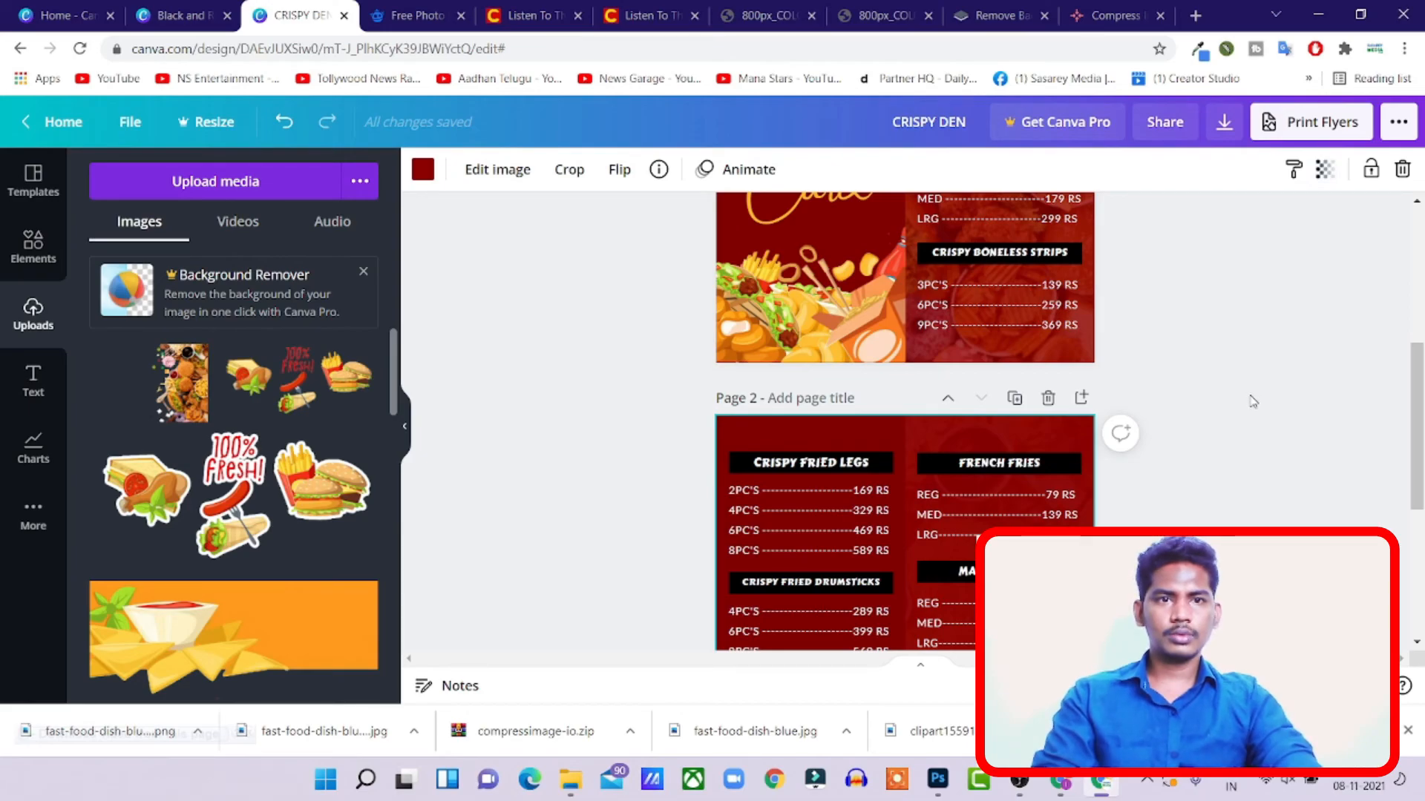
{"action": "scroll", "coordinate": [1253, 401], "scroll_direction": "up", "scroll_amount": 3}
{"action": "scroll", "coordinate": [1220, 341], "scroll_direction": "down", "scroll_amount": 5}
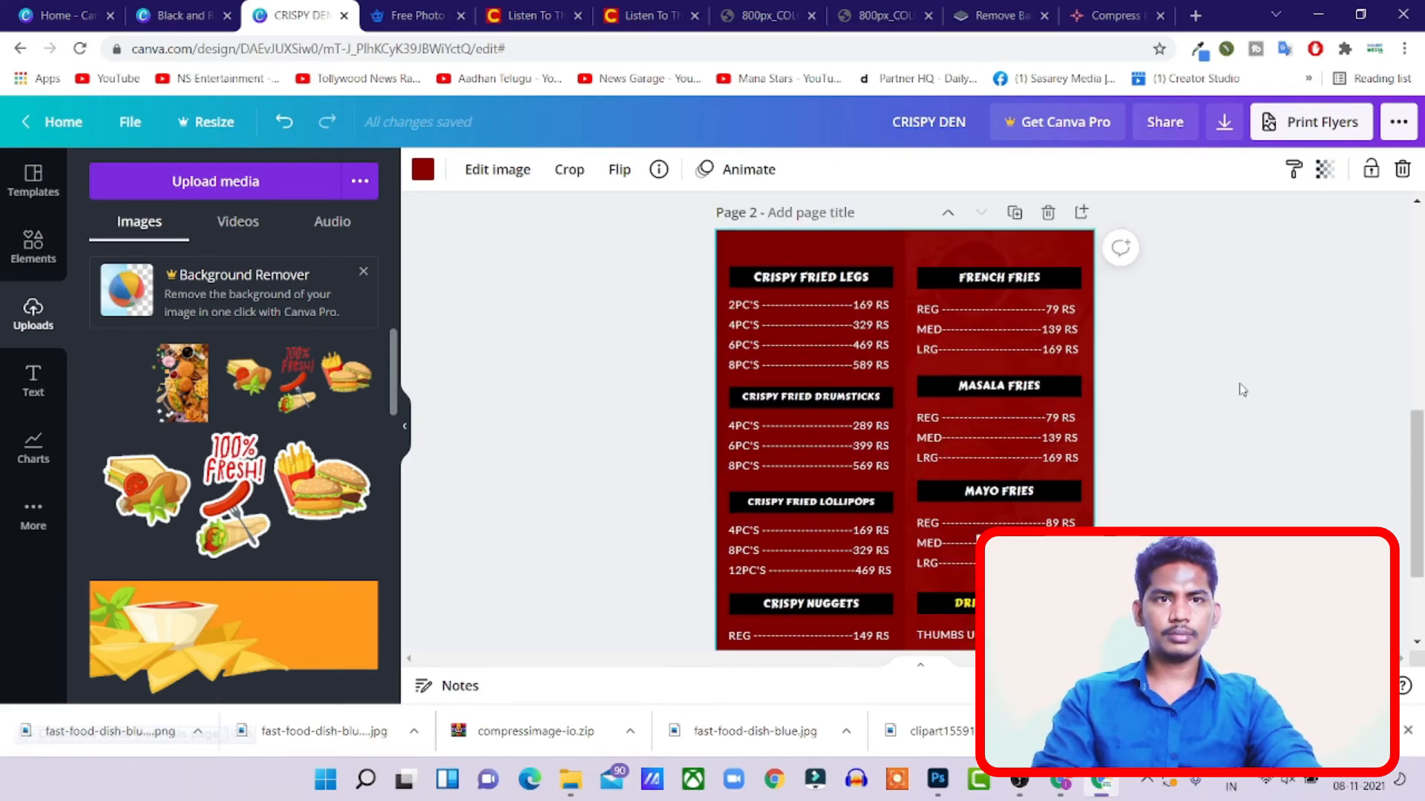
{"action": "right_click", "coordinate": [1078, 255]}
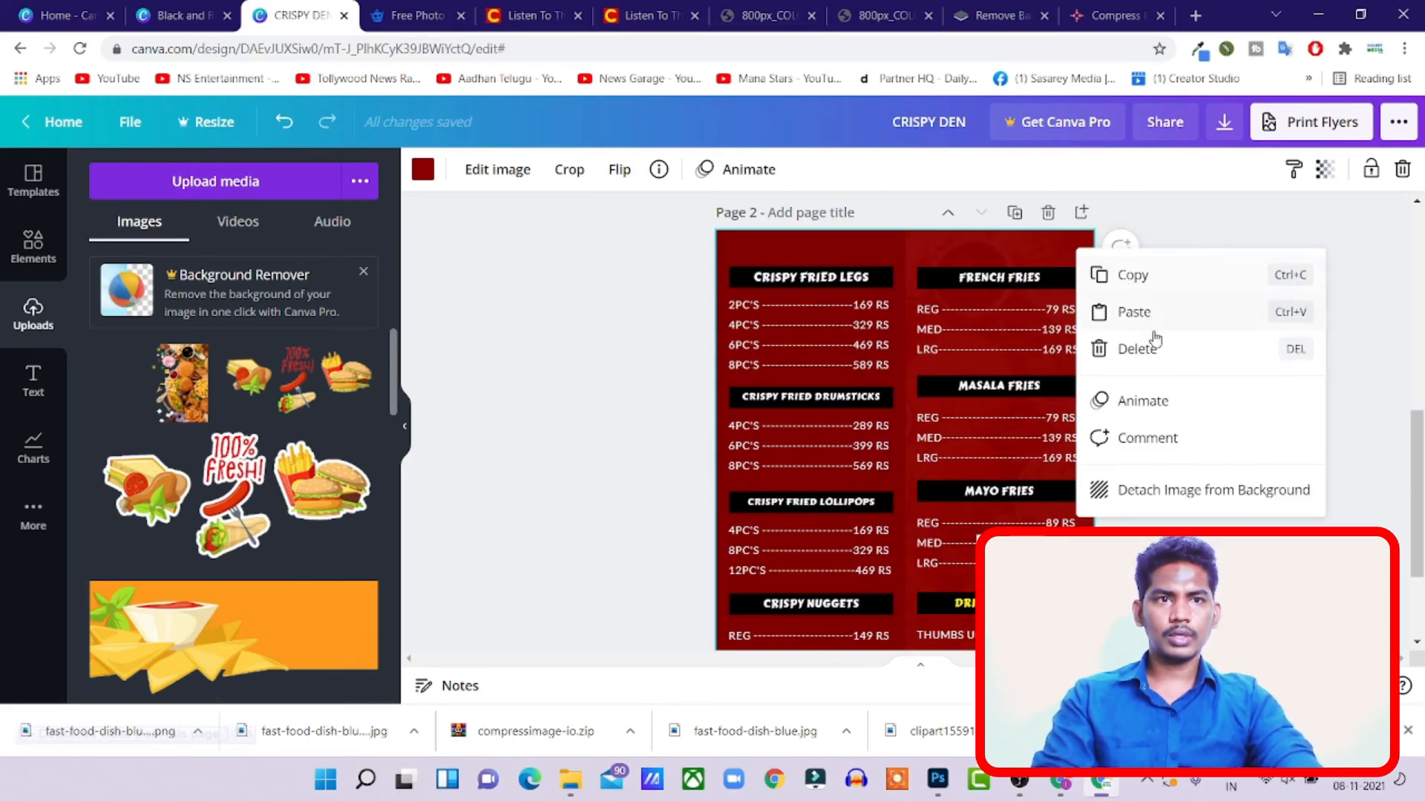
{"action": "left_click", "coordinate": [1018, 252]}
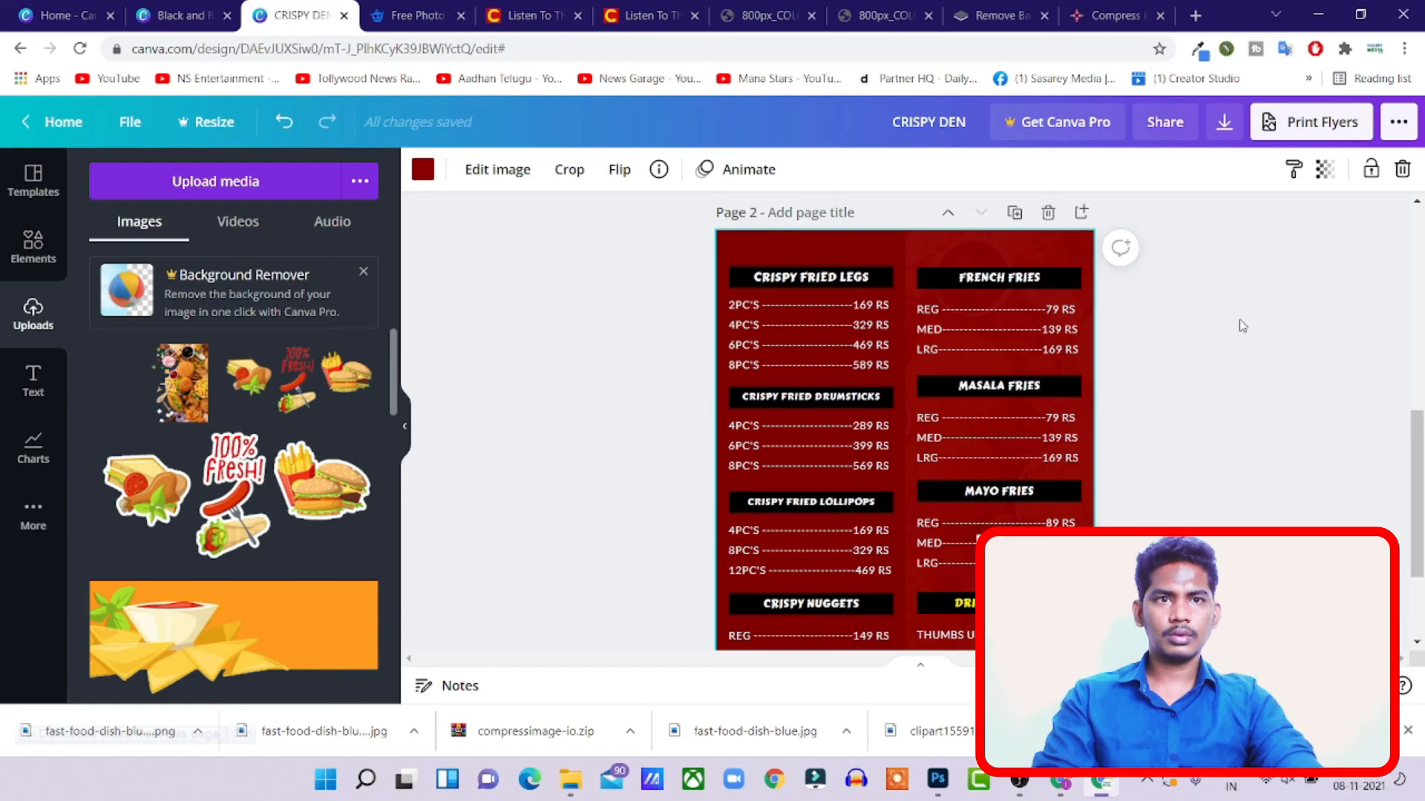
{"action": "right_click", "coordinate": [972, 250]}
{"action": "left_click", "coordinate": [1351, 275]}
{"action": "left_click", "coordinate": [1350, 275]}
- Set the transparency of page 2's food background image to 20 and try entering 18
{"action": "left_click", "coordinate": [1016, 247]}
{"action": "left_click", "coordinate": [1320, 181]}
{"action": "left_click_drag", "start_coordinate": [1261, 226], "coordinate": [1170, 229]}
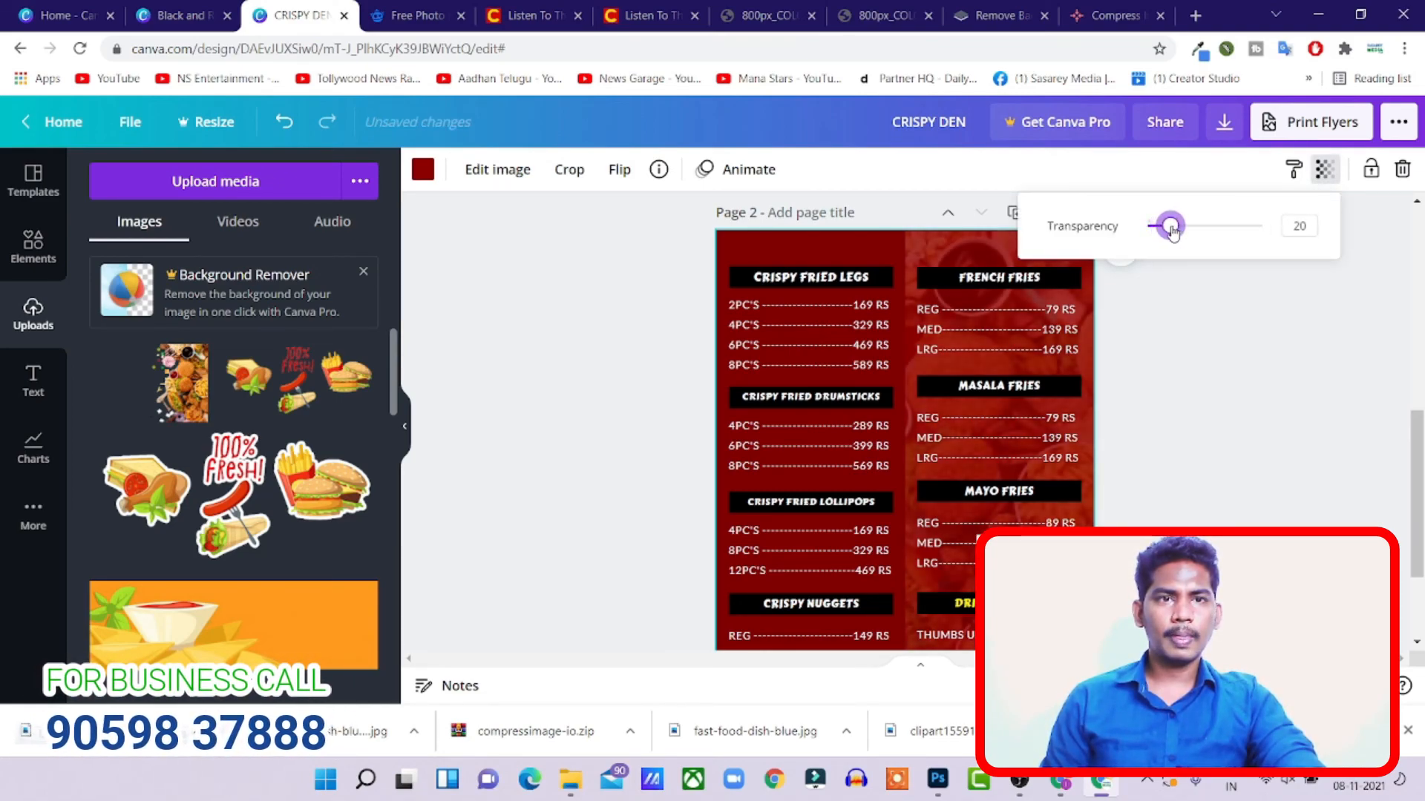
{"action": "left_click", "coordinate": [1300, 225]}
{"action": "type", "text": "15"}
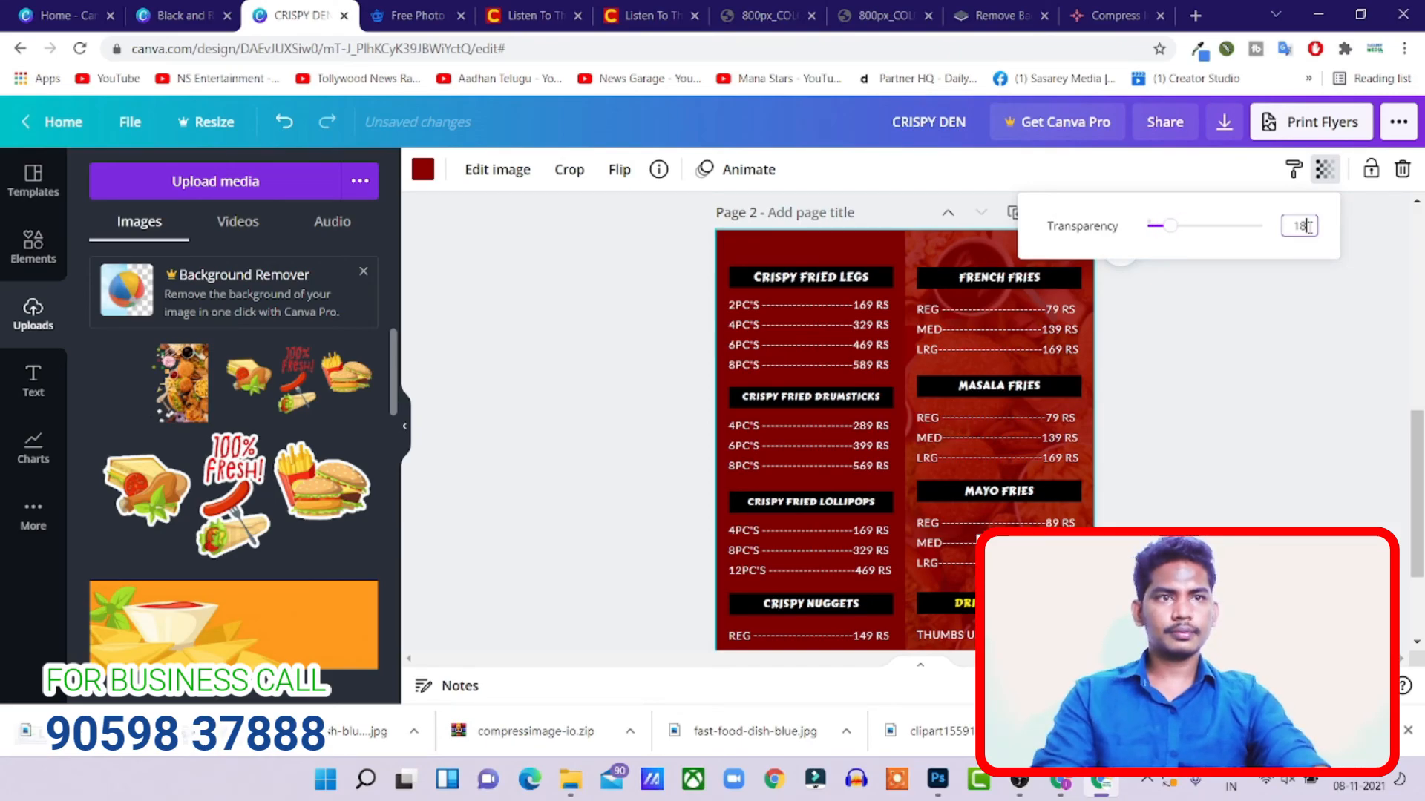
{"action": "left_click", "coordinate": [1297, 306]}
- Try to set the transparency of page 1's food photo to 18
{"action": "scroll", "coordinate": [1289, 382], "scroll_direction": "up", "scroll_amount": 1}
{"action": "scroll", "coordinate": [1289, 381], "scroll_direction": "up", "scroll_amount": 6}
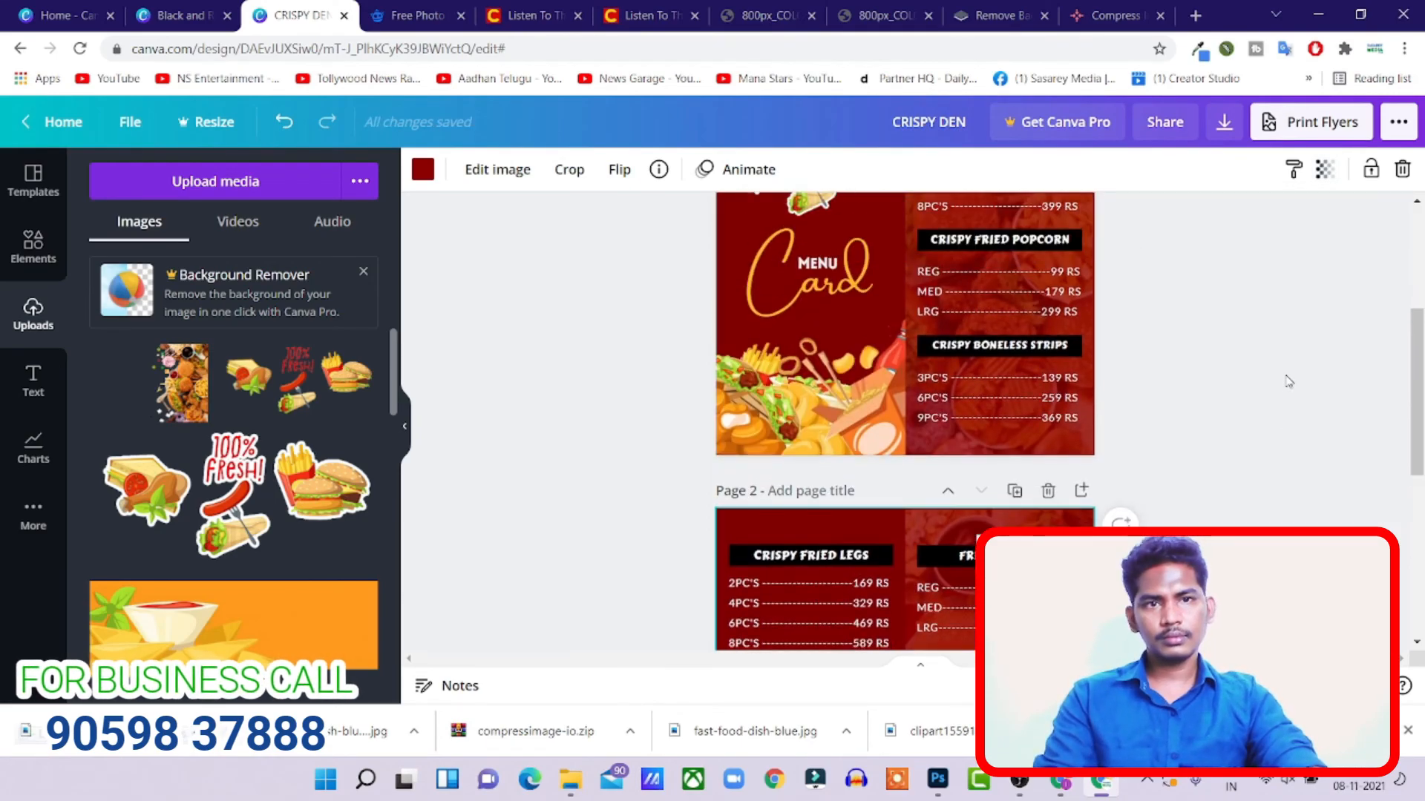
{"action": "left_click", "coordinate": [1075, 250]}
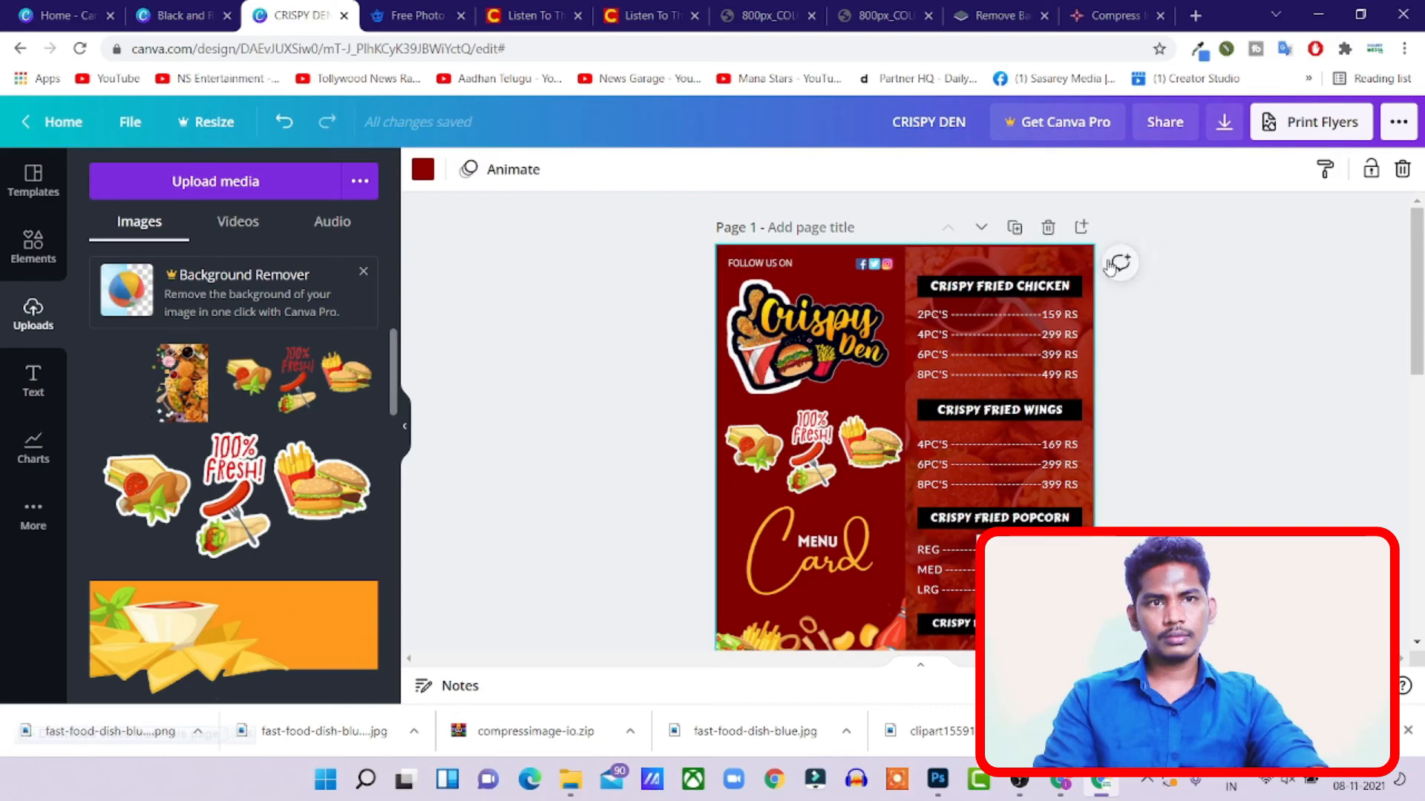
{"action": "left_click", "coordinate": [1261, 171]}
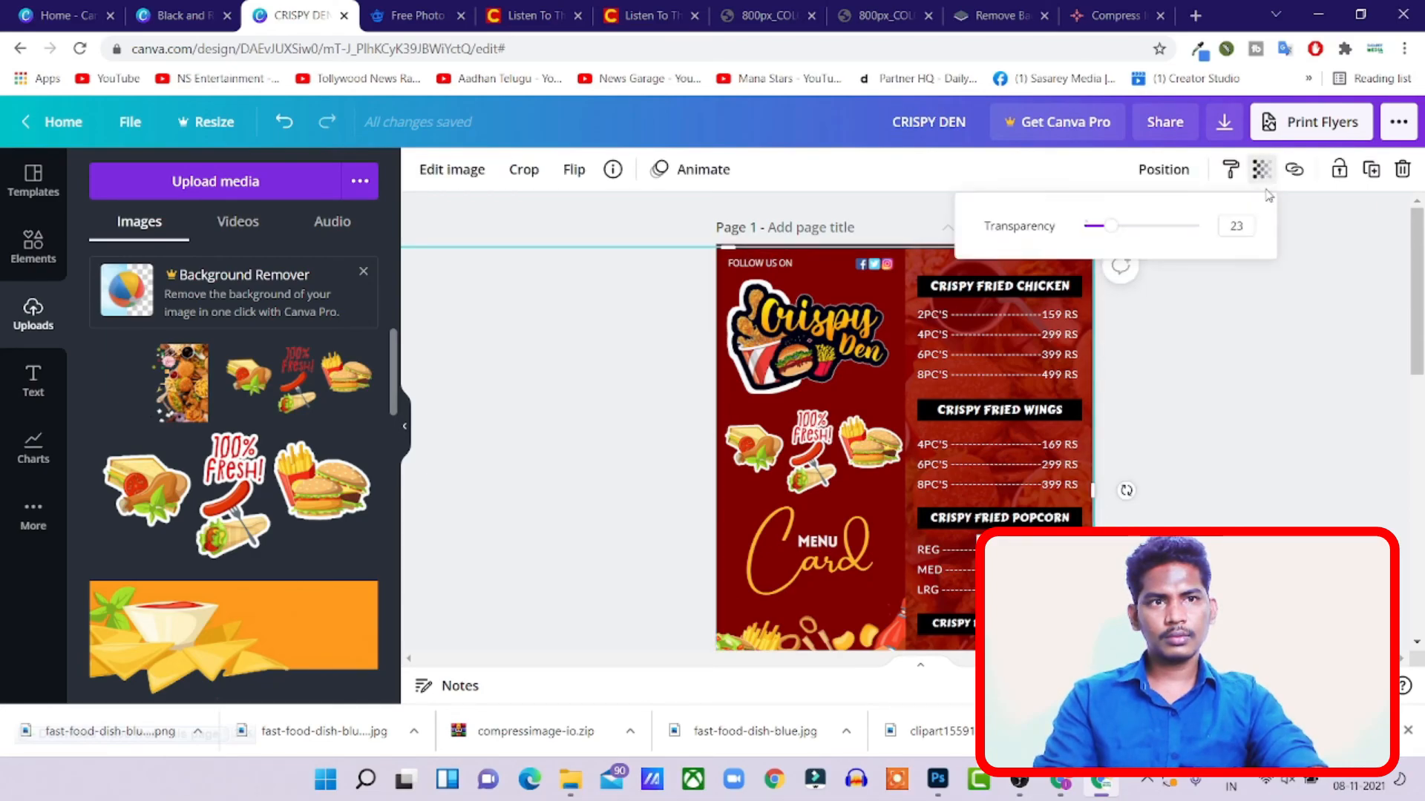
{"action": "type", "text": "18"}
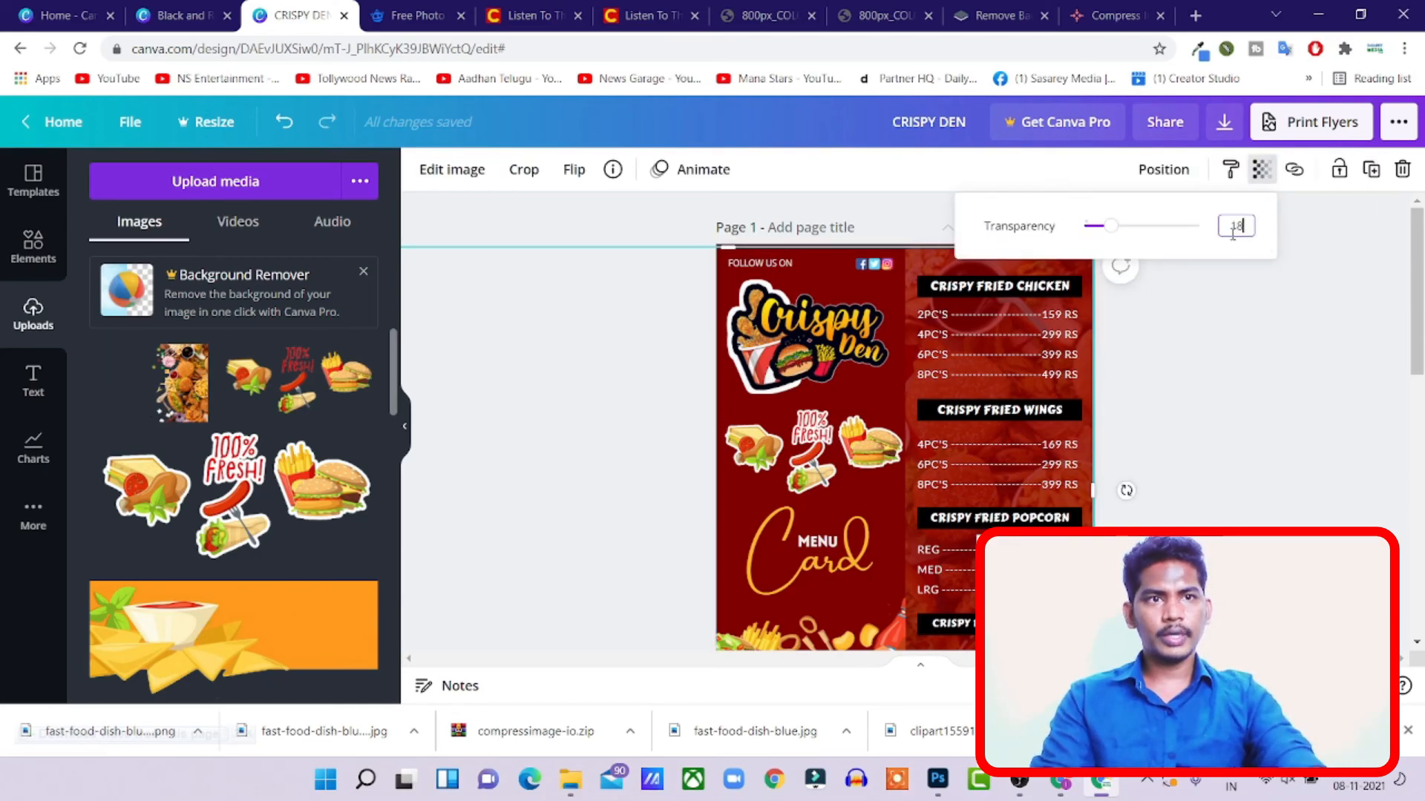
{"action": "left_click", "coordinate": [1137, 317]}
{"action": "right_click", "coordinate": [1030, 256]}
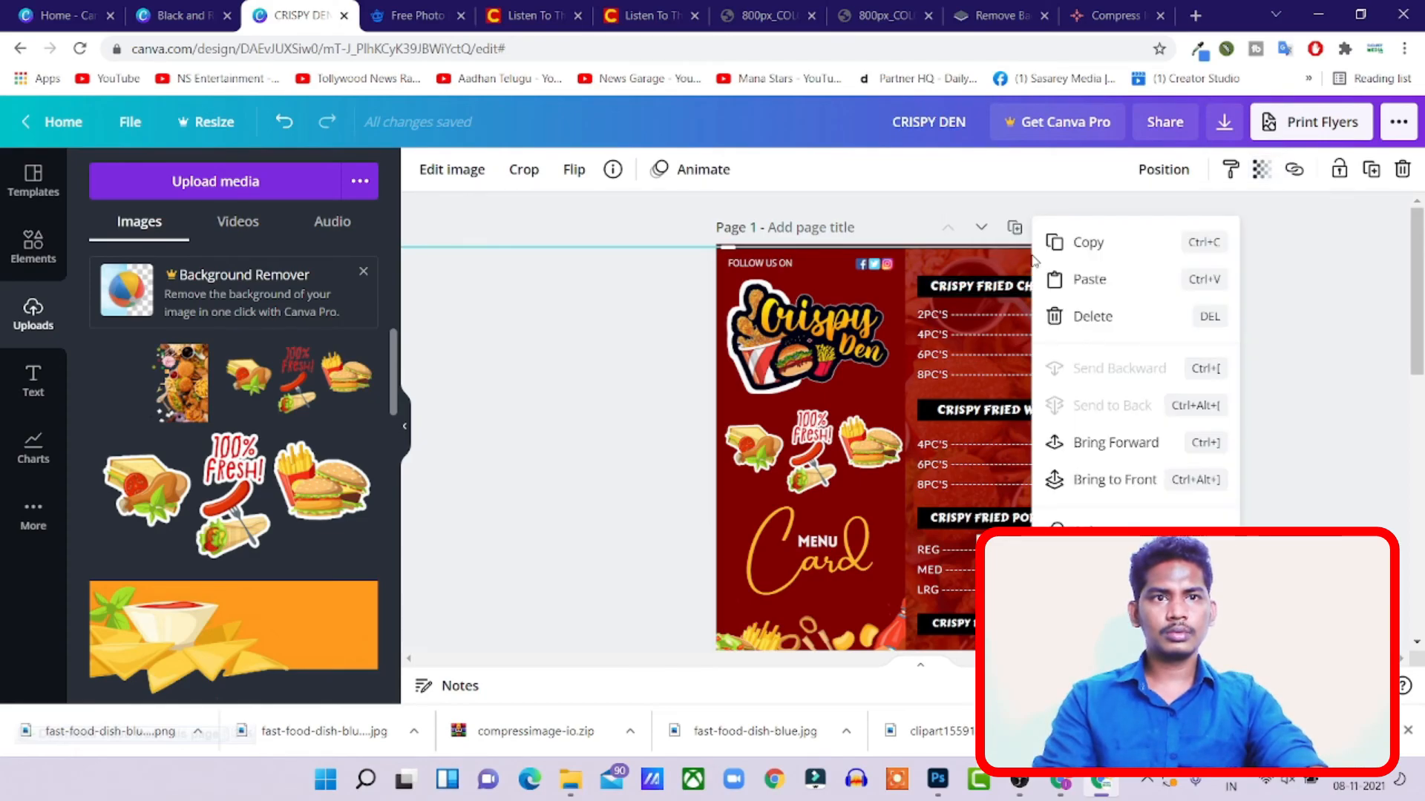
{"action": "left_click", "coordinate": [1311, 421]}
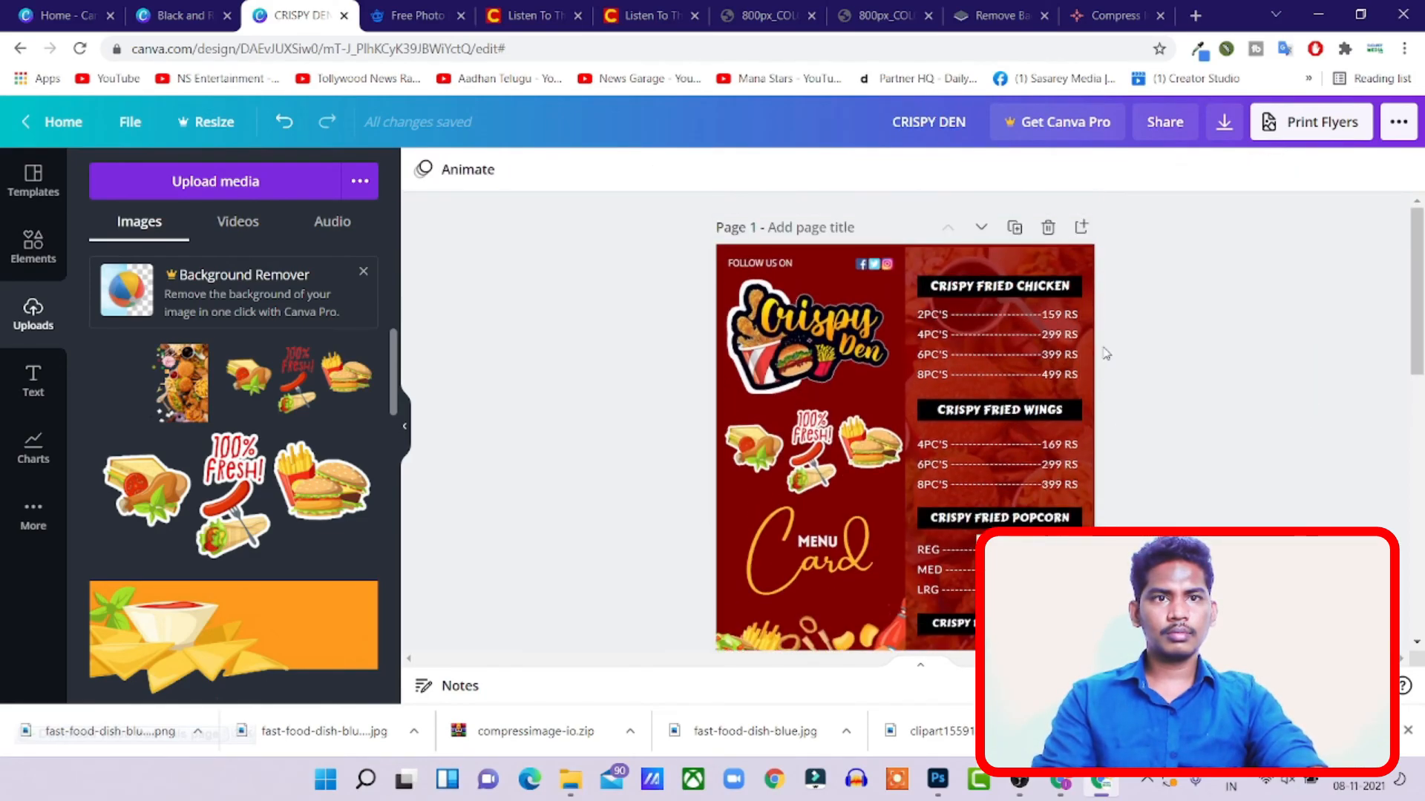
- Download both flyer pages as PDF Print with crop marks and bleed, and close the sharing dialog
{"action": "scroll", "coordinate": [1195, 423], "scroll_direction": "down", "scroll_amount": 10}
{"action": "scroll", "coordinate": [1192, 425], "scroll_direction": "up", "scroll_amount": 6}
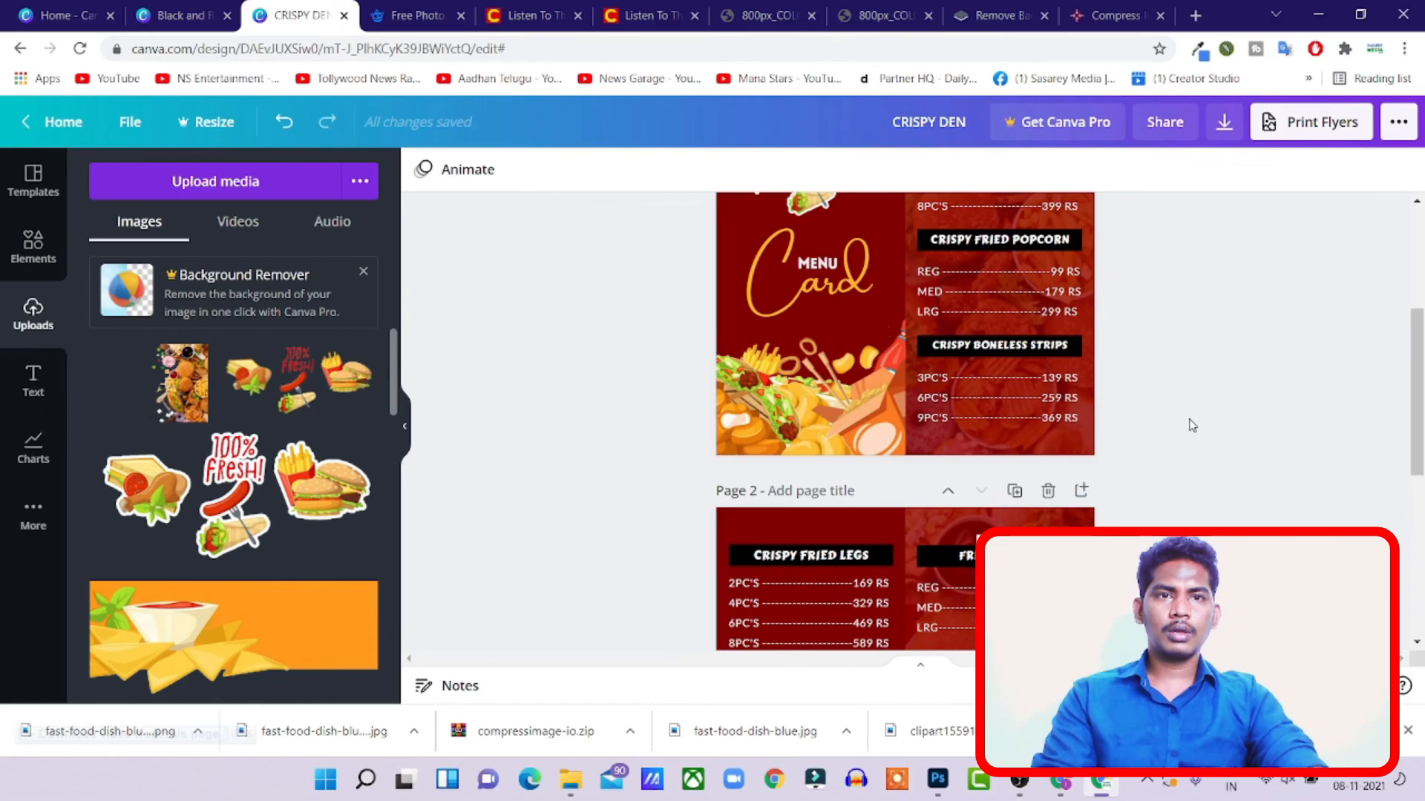
{"action": "scroll", "coordinate": [1192, 425], "scroll_direction": "down", "scroll_amount": 5}
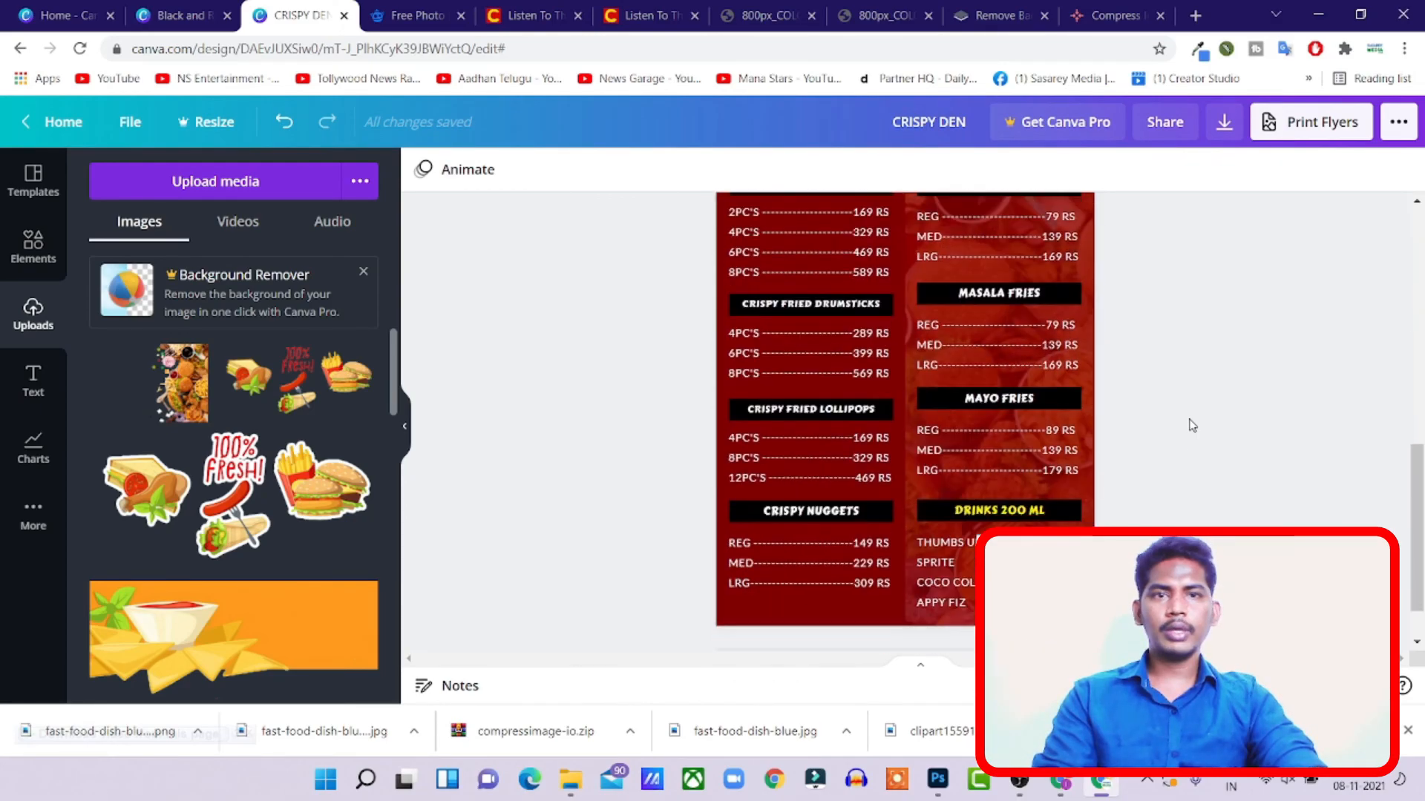
{"action": "scroll", "coordinate": [1192, 425], "scroll_direction": "up", "scroll_amount": 5}
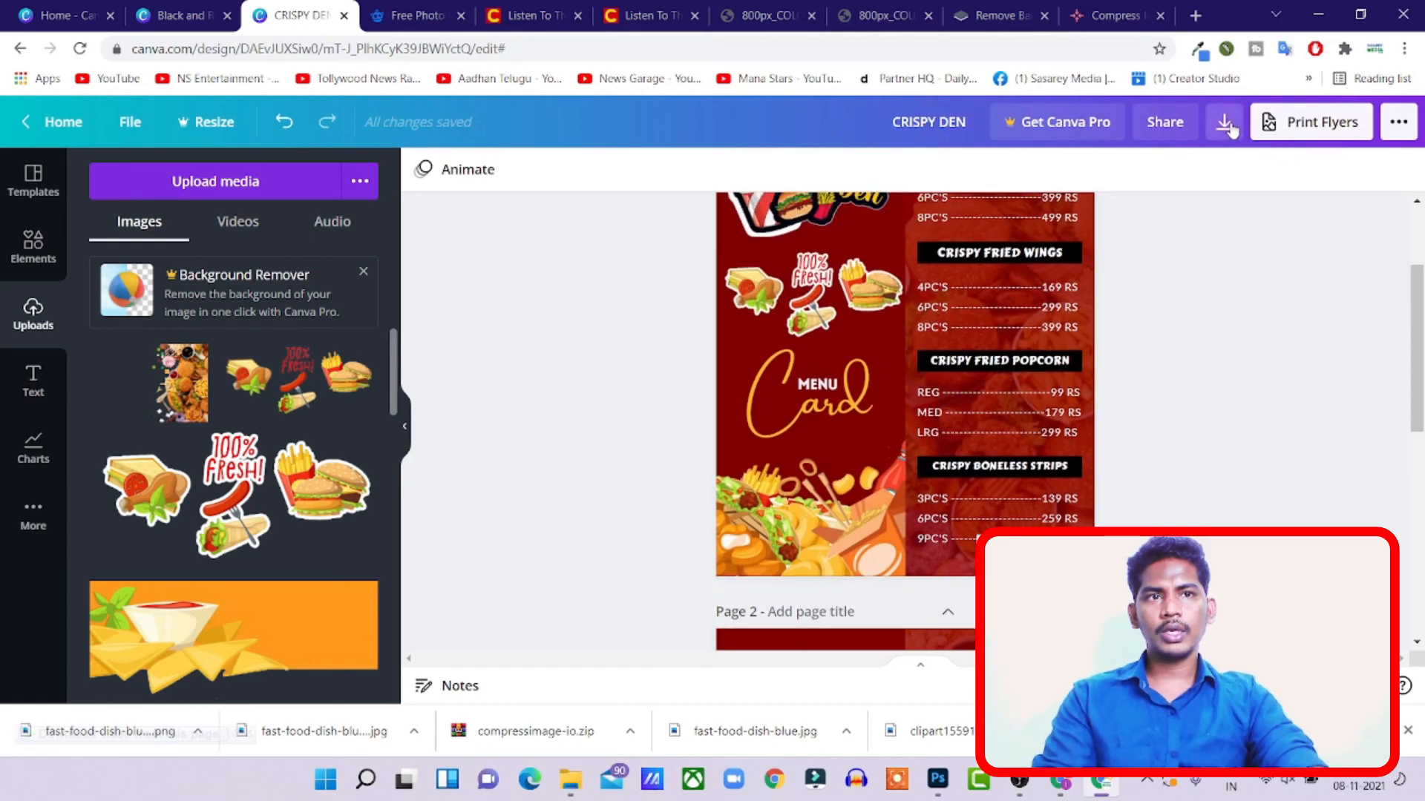
{"action": "left_click", "coordinate": [1297, 132]}
{"action": "left_click", "coordinate": [1213, 252]}
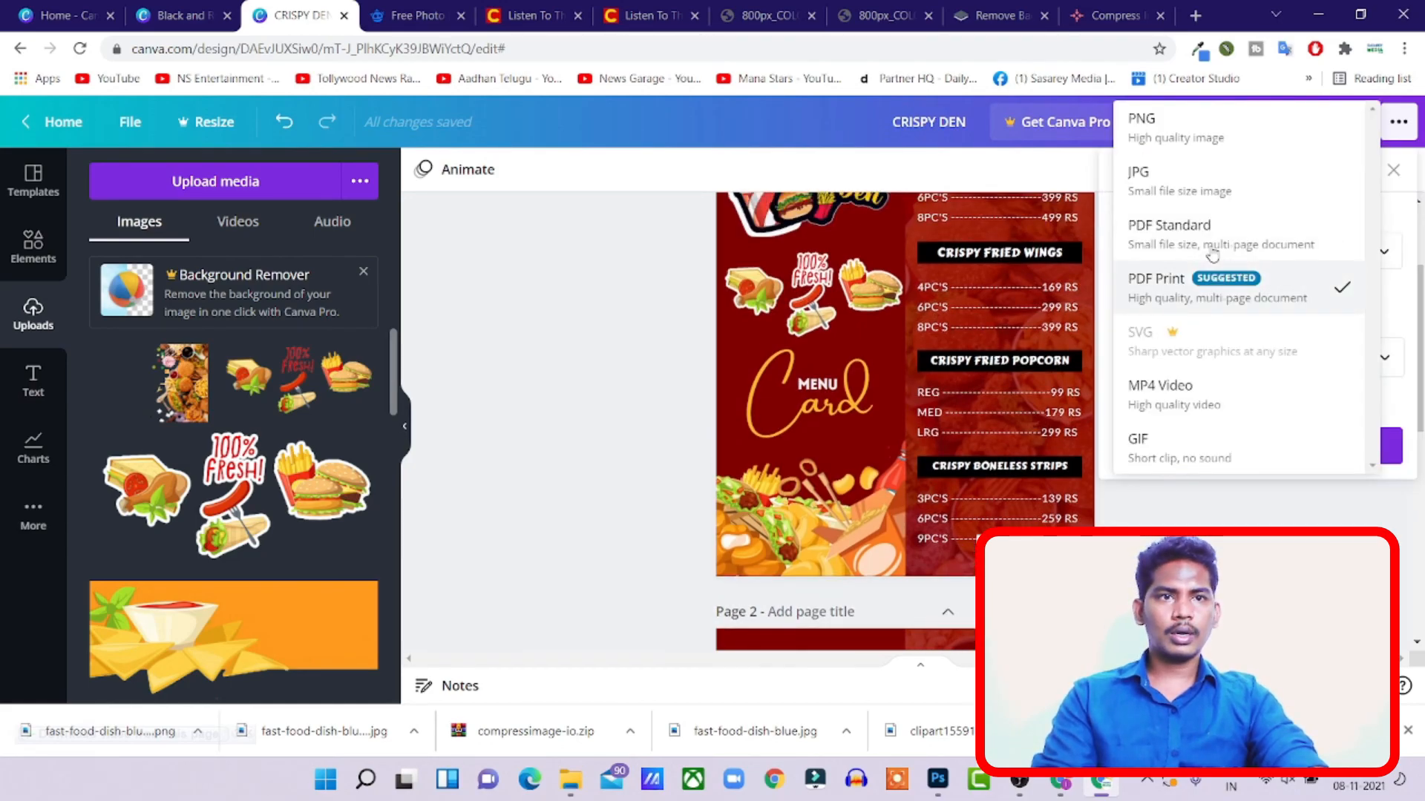
{"action": "left_click", "coordinate": [1232, 293]}
{"action": "left_click", "coordinate": [1154, 289]}
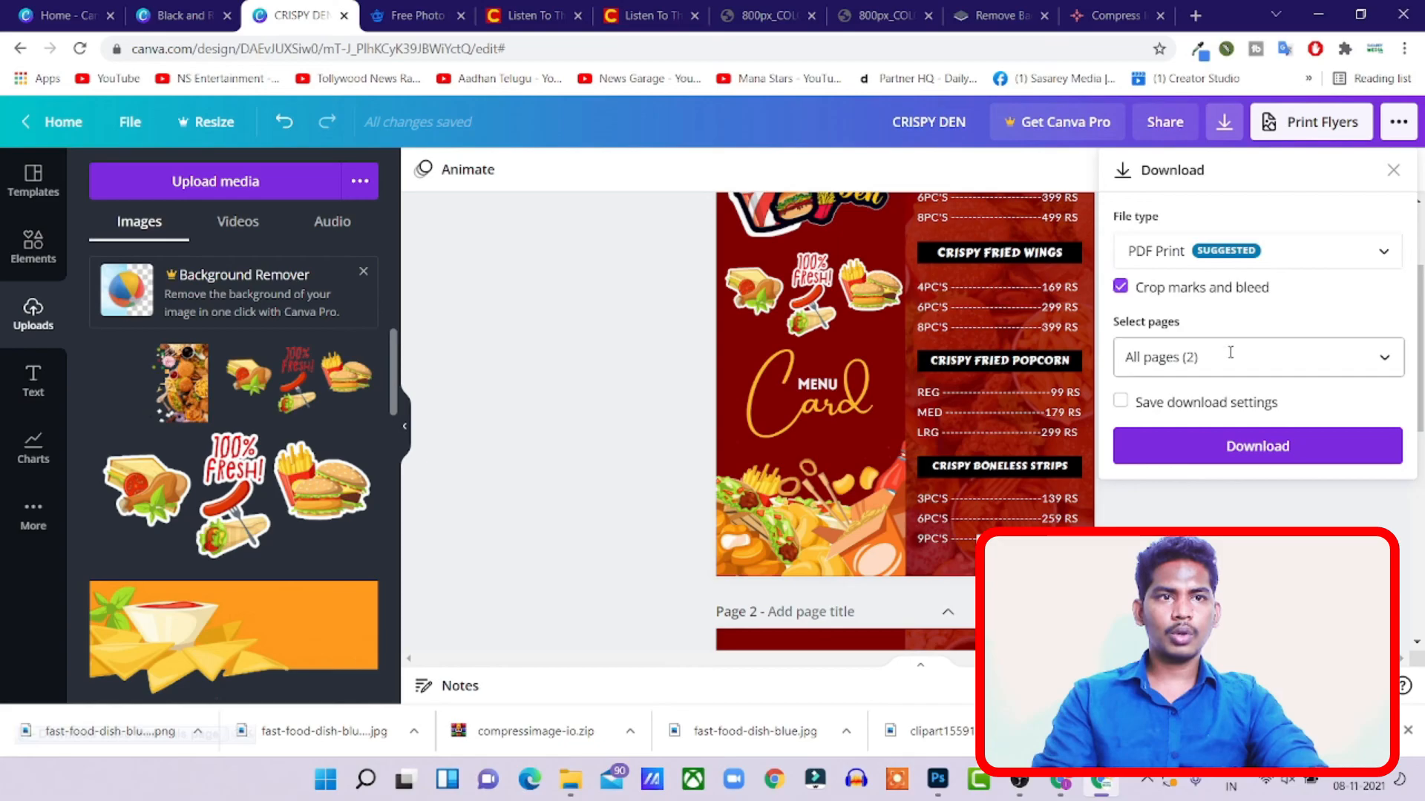
{"action": "left_click", "coordinate": [1260, 454]}
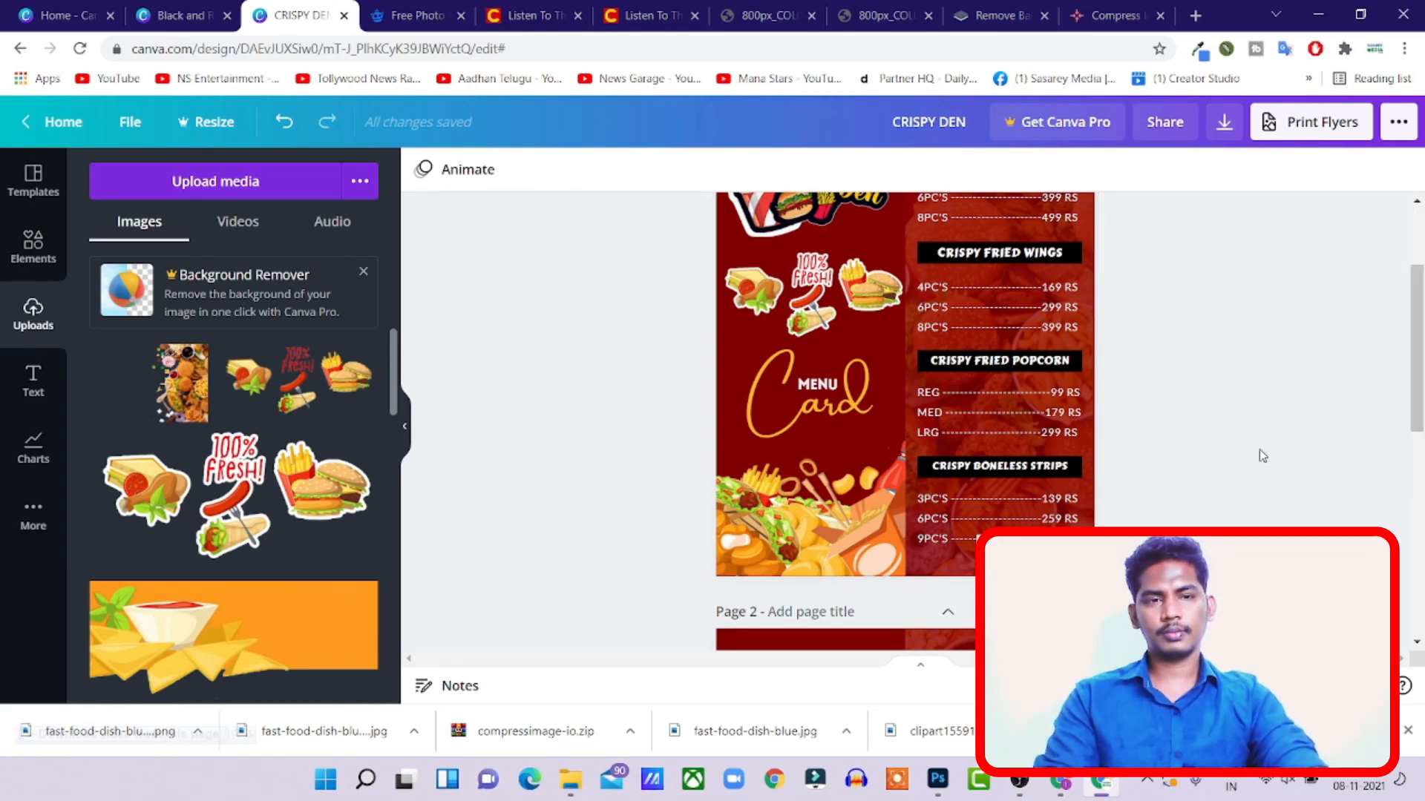
{"action": "scroll", "coordinate": [1303, 412], "scroll_direction": "down", "scroll_amount": 5}
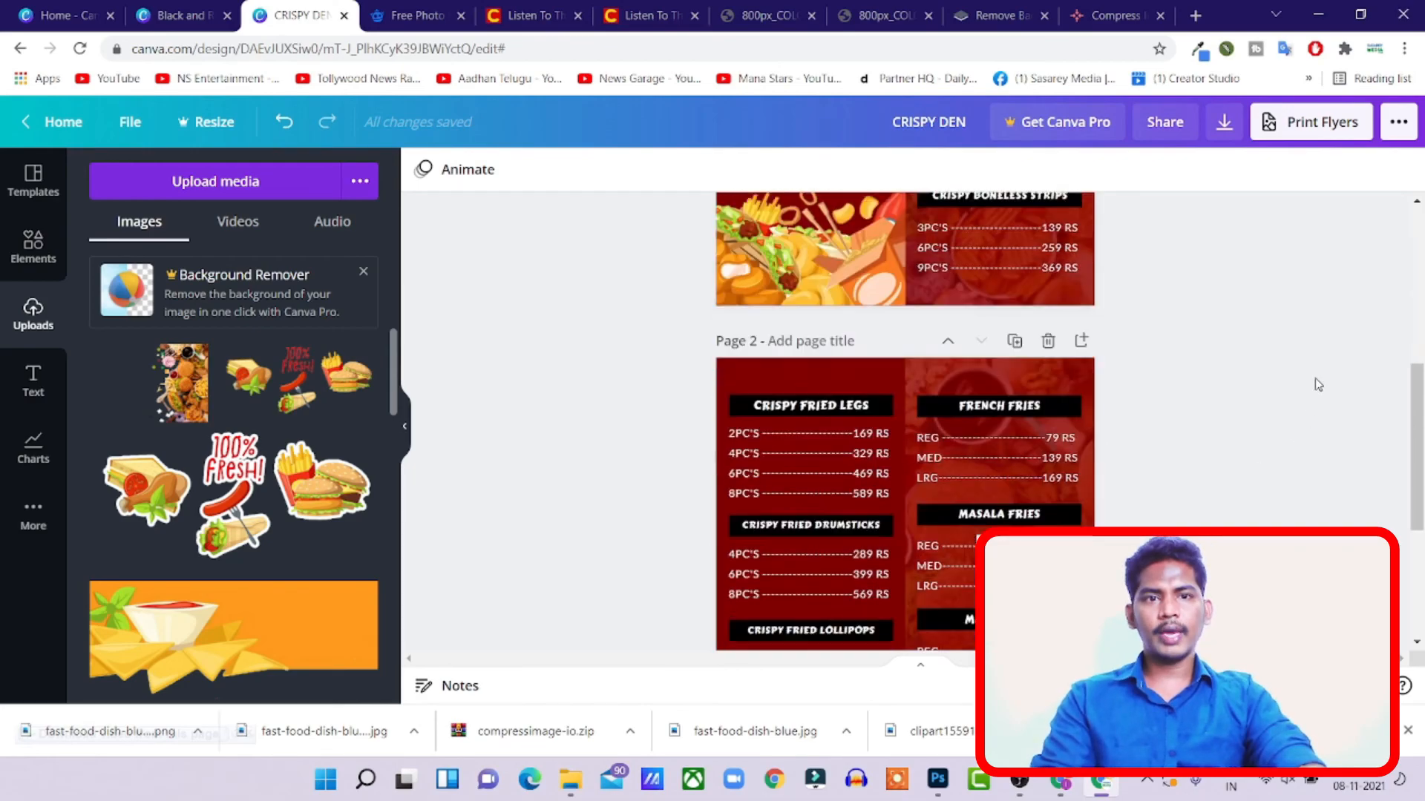
{"action": "scroll", "coordinate": [1317, 385], "scroll_direction": "down", "scroll_amount": 3}
{"action": "scroll", "coordinate": [1317, 385], "scroll_direction": "up", "scroll_amount": 3}
{"action": "scroll", "coordinate": [1318, 384], "scroll_direction": "down", "scroll_amount": 3}
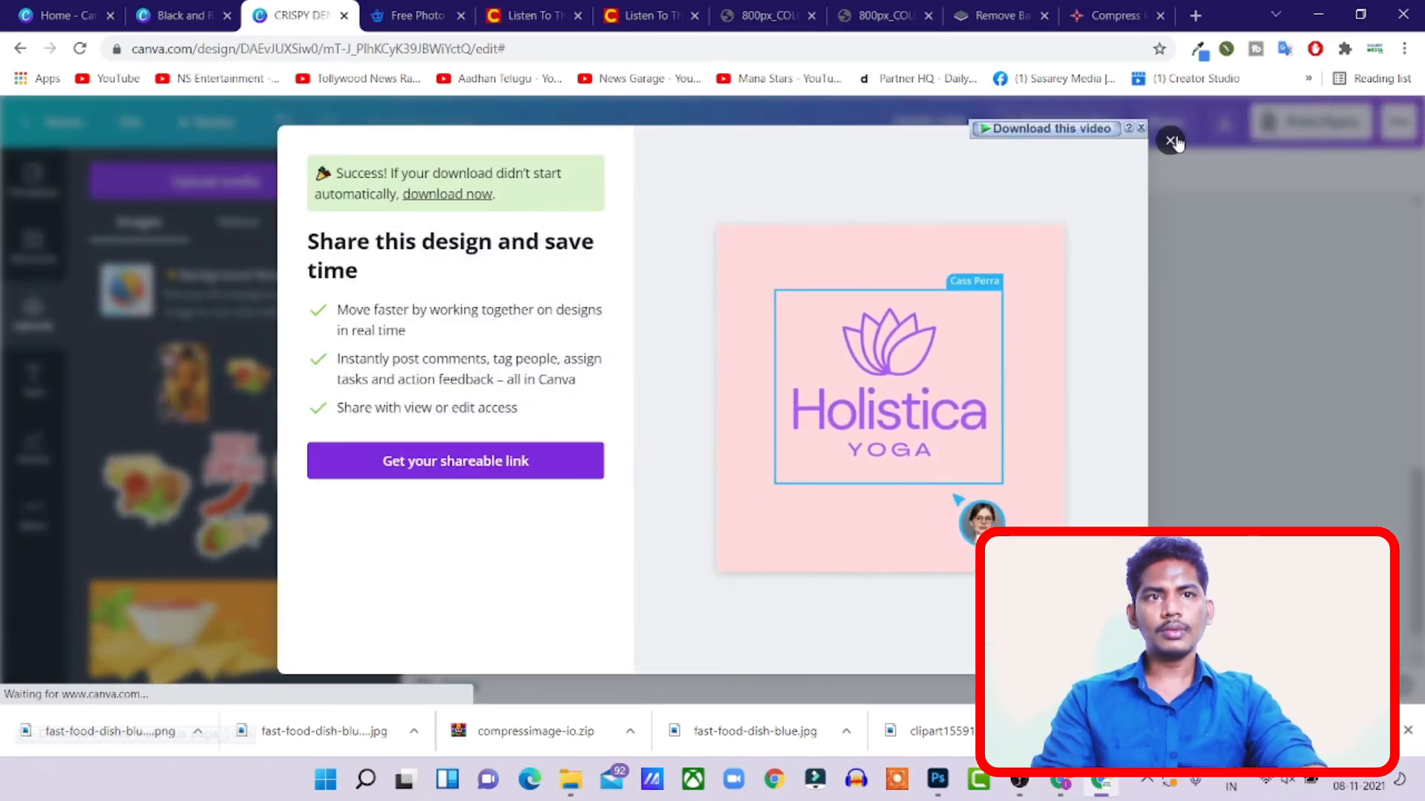
{"action": "left_click", "coordinate": [1171, 141]}
- Try a transparency of 15 on page 2's food background image, settling on 10
{"action": "left_click", "coordinate": [1049, 509]}
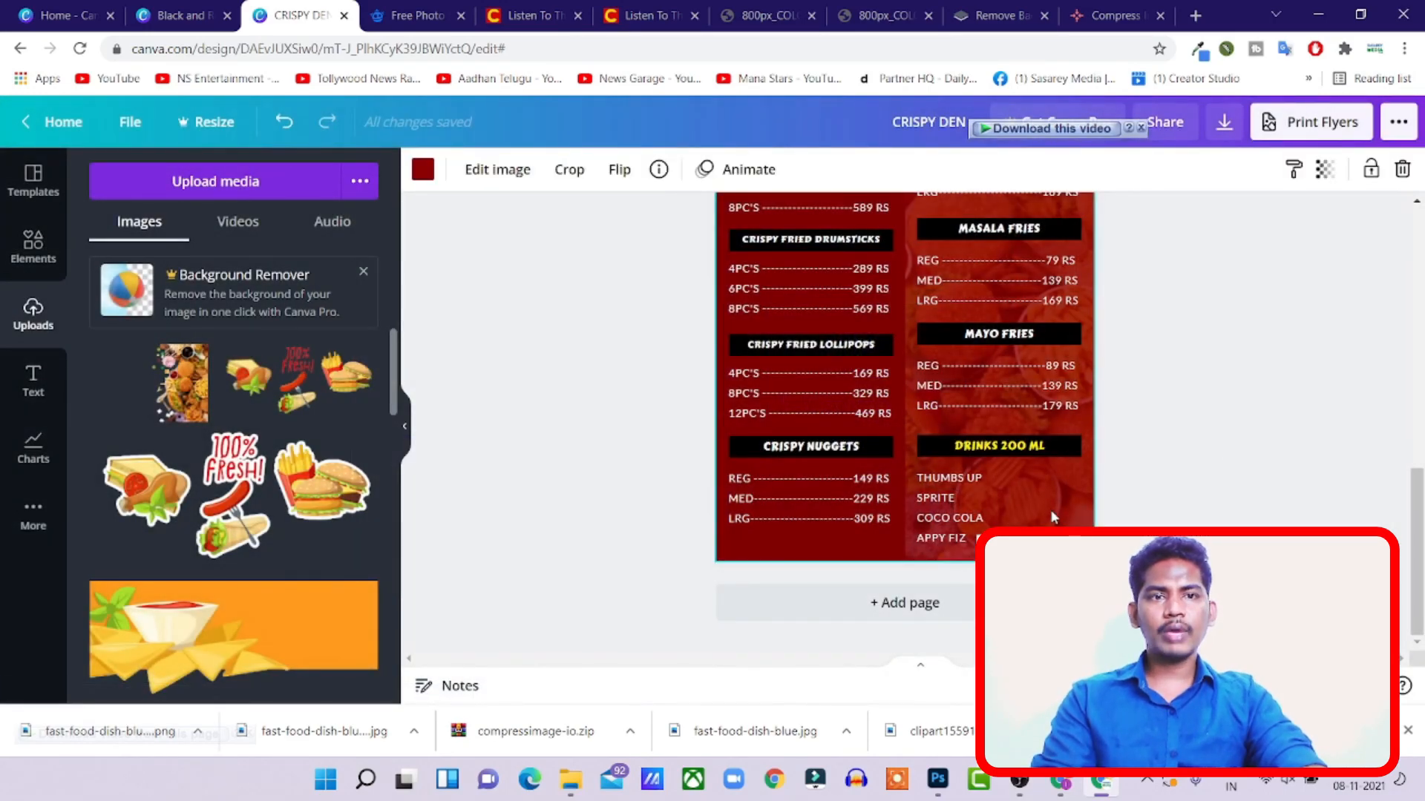
{"action": "left_click", "coordinate": [1327, 172]}
{"action": "double_click", "coordinate": [1294, 225]}
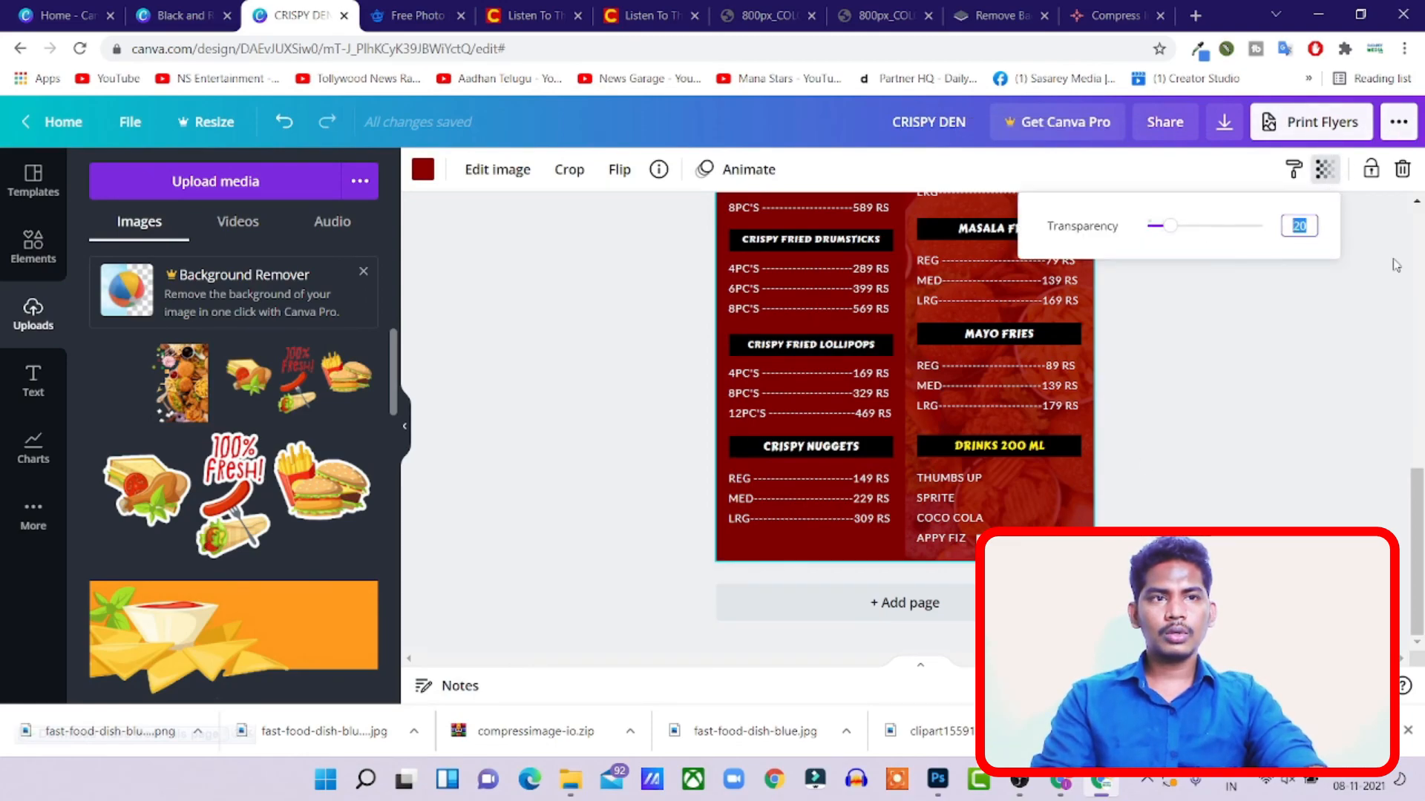
{"action": "type", "text": "15"}
{"action": "left_click", "coordinate": [1249, 253]}
{"action": "double_click", "coordinate": [1294, 225]}
{"action": "type", "text": "10"}
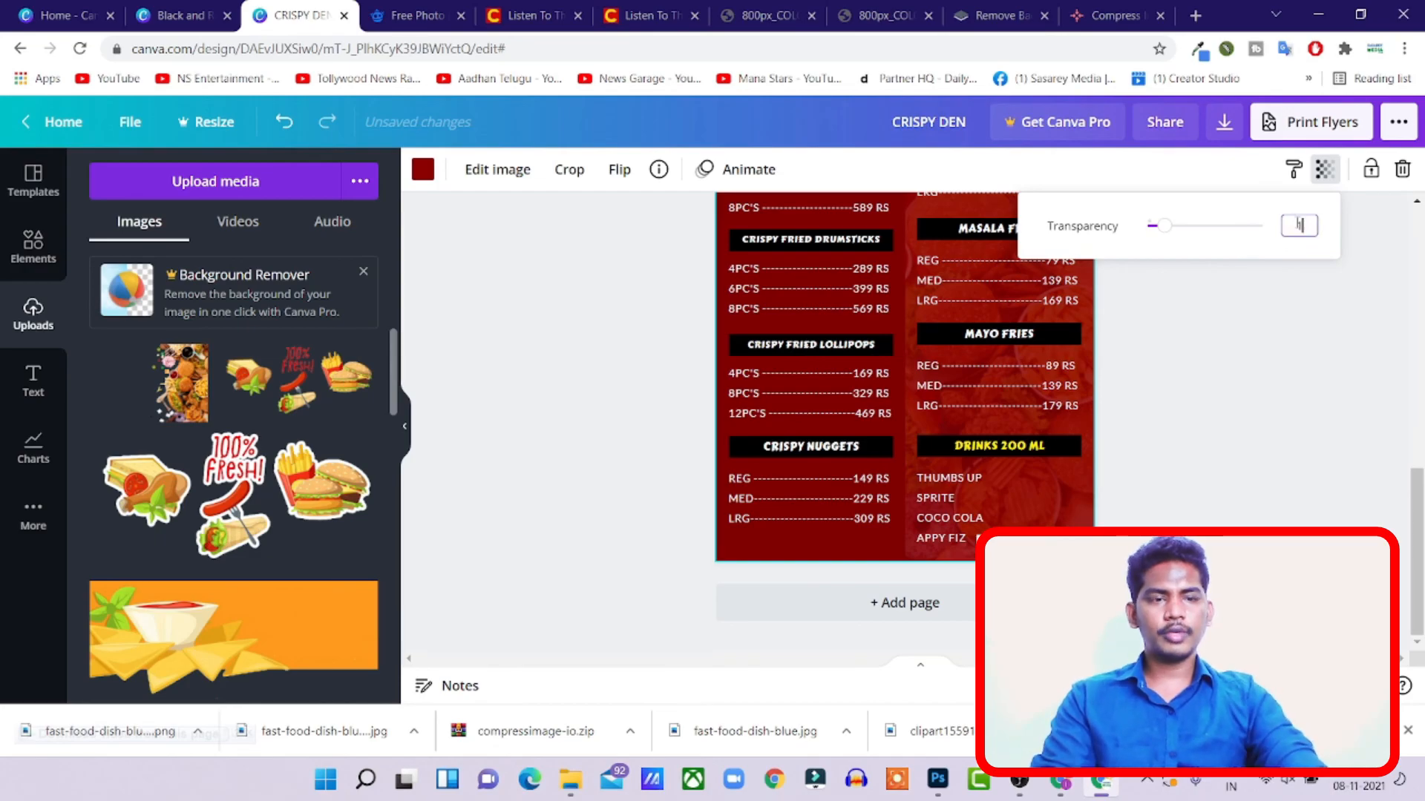
{"action": "left_click", "coordinate": [1200, 244]}
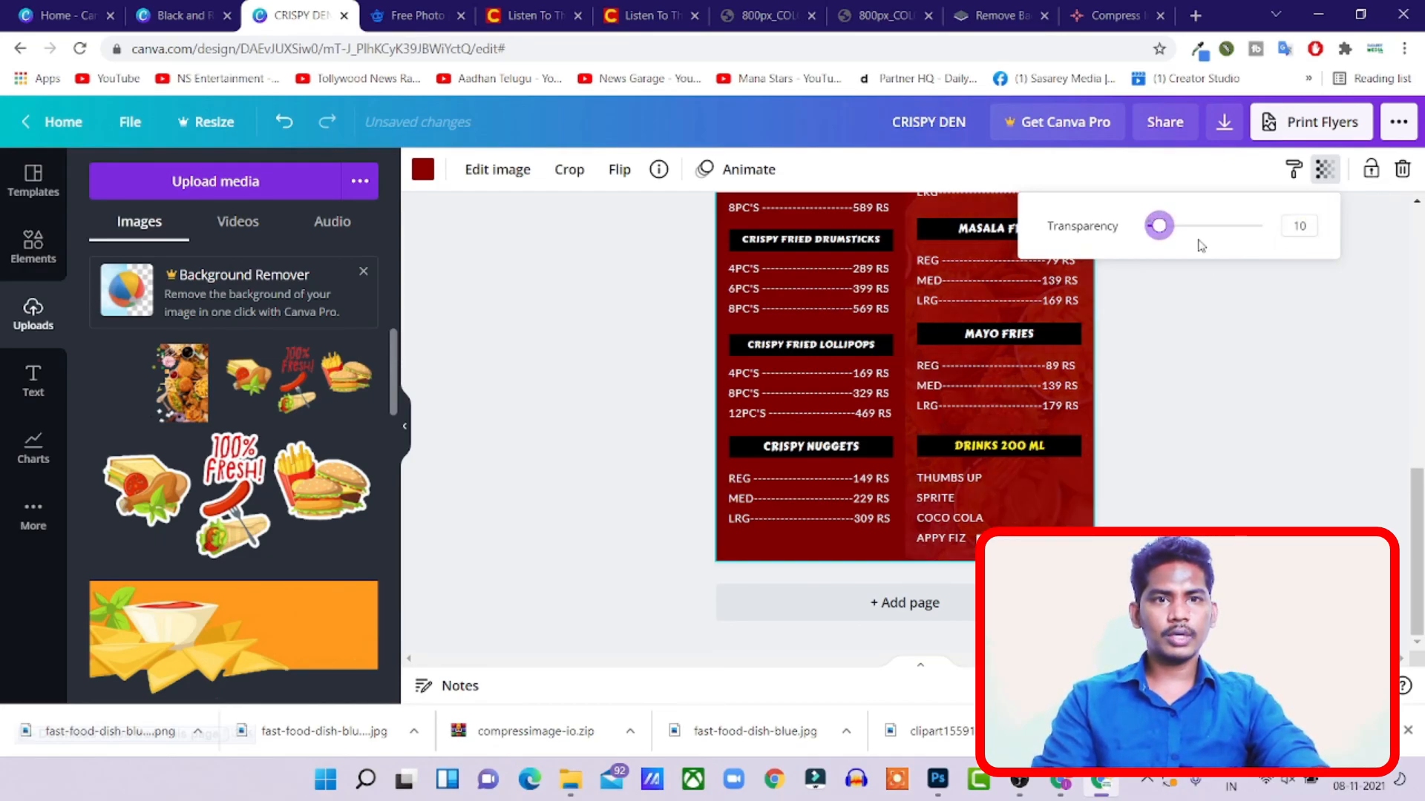
{"action": "left_click", "coordinate": [1291, 343]}
- Set the transparency of page 1's fast food background photo to 10
{"action": "scroll", "coordinate": [1045, 393], "scroll_direction": "up", "scroll_amount": 1}
{"action": "scroll", "coordinate": [1045, 394], "scroll_direction": "up", "scroll_amount": 10}
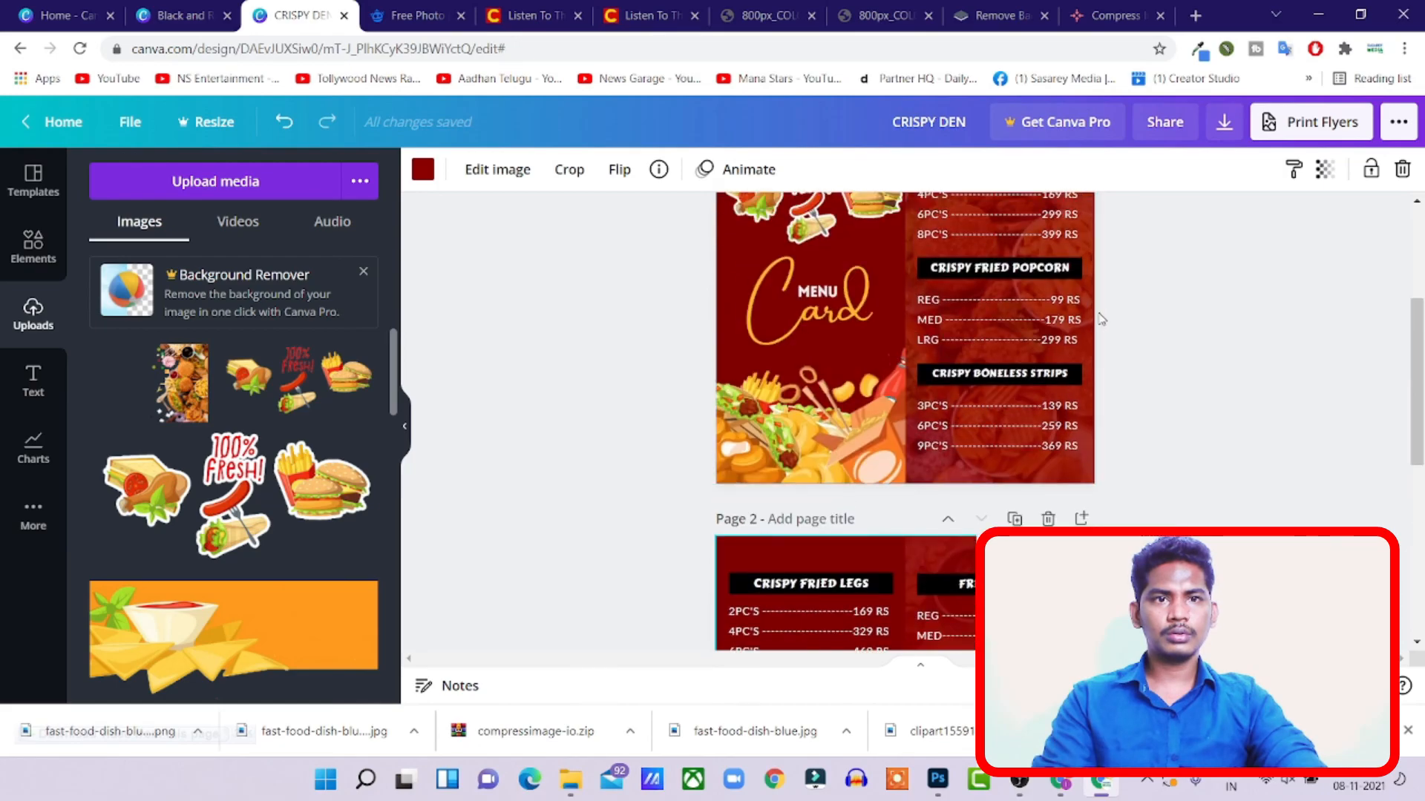
{"action": "left_click", "coordinate": [1091, 214]}
{"action": "left_click", "coordinate": [1261, 170]}
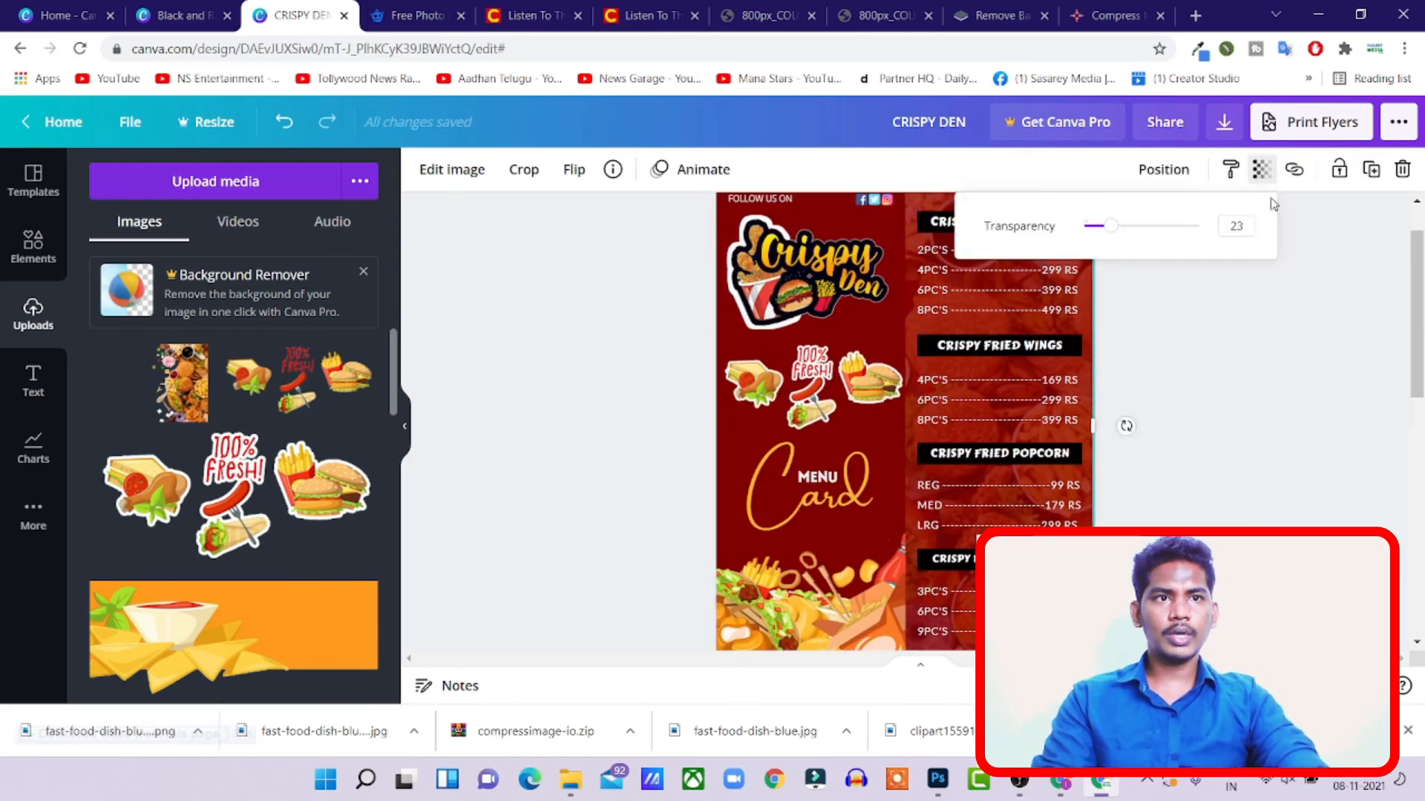
{"action": "double_click", "coordinate": [1237, 229]}
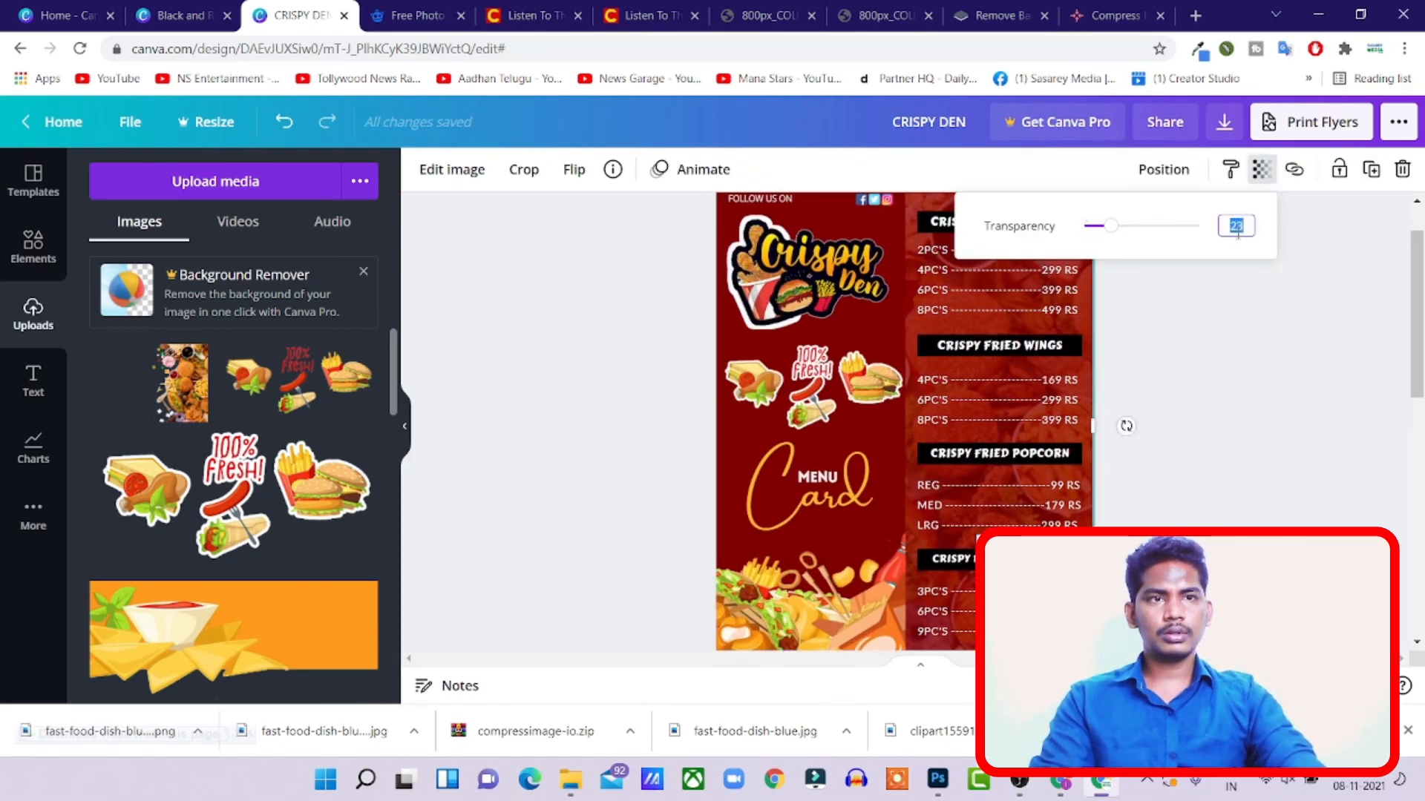
{"action": "type", "text": "10"}
{"action": "key", "text": "Return"}
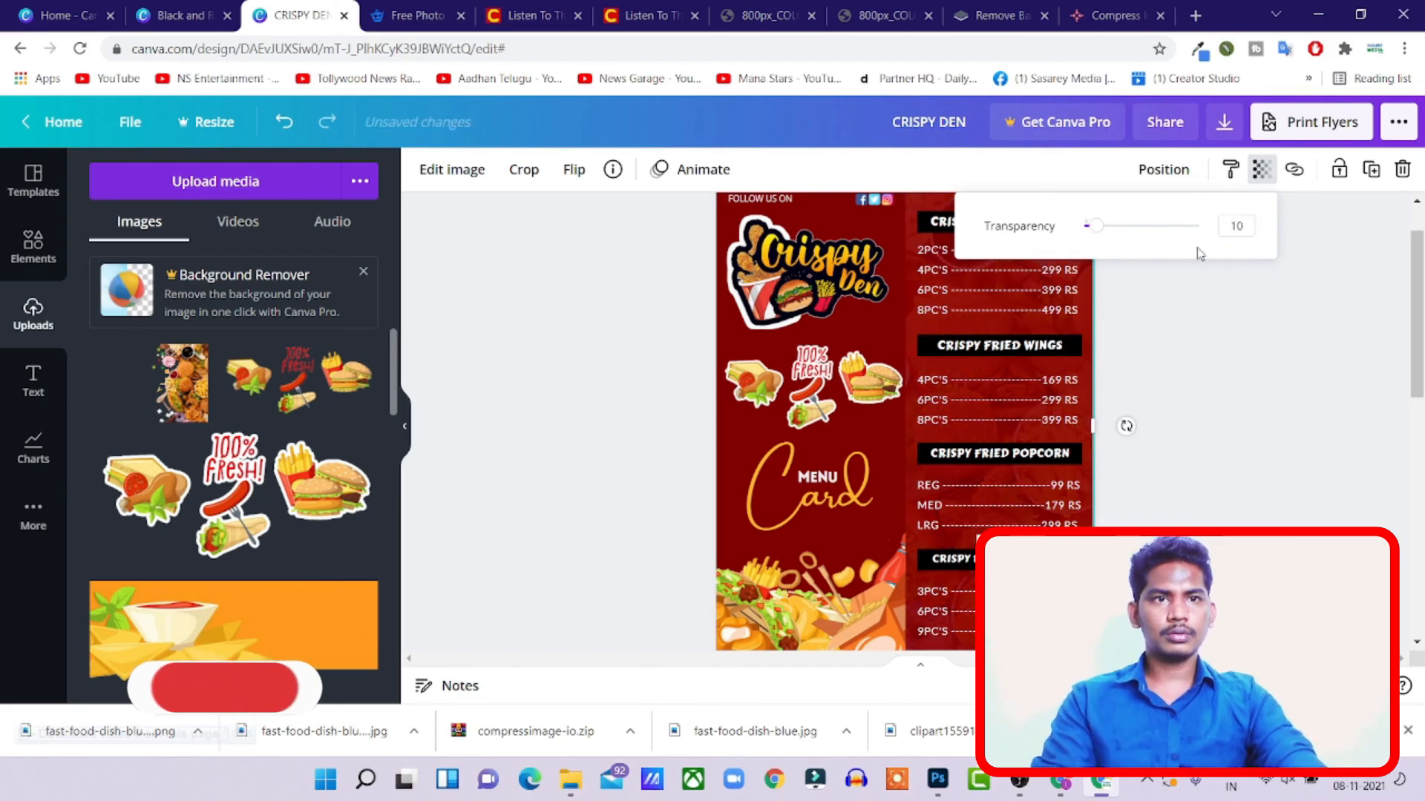
{"action": "left_click", "coordinate": [1248, 374]}
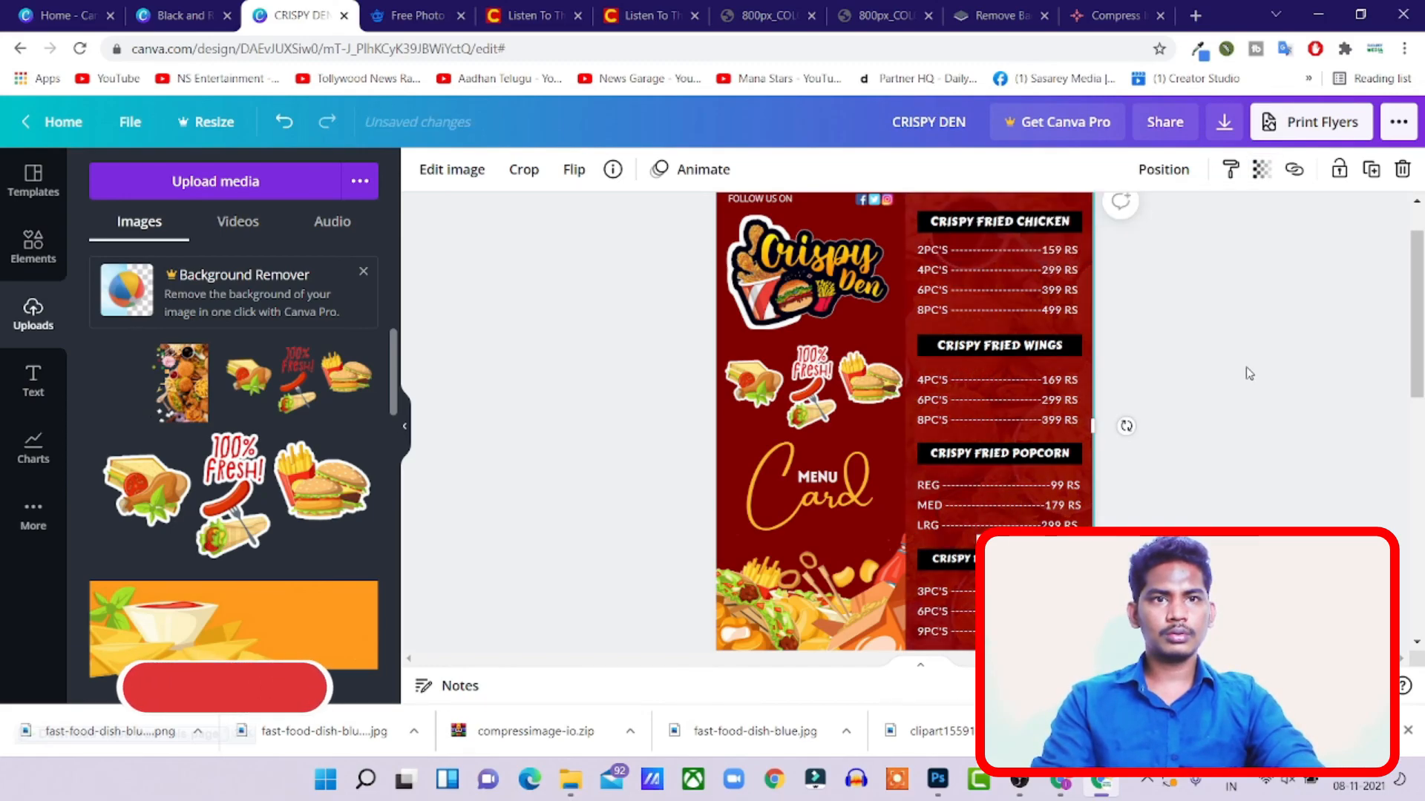
- Download both flyer pages as PDF Print with crop marks and bleed, and open the folder holding CRISPY DEN.pdf
{"action": "left_click", "coordinate": [1224, 122]}
{"action": "left_click", "coordinate": [1202, 288]}
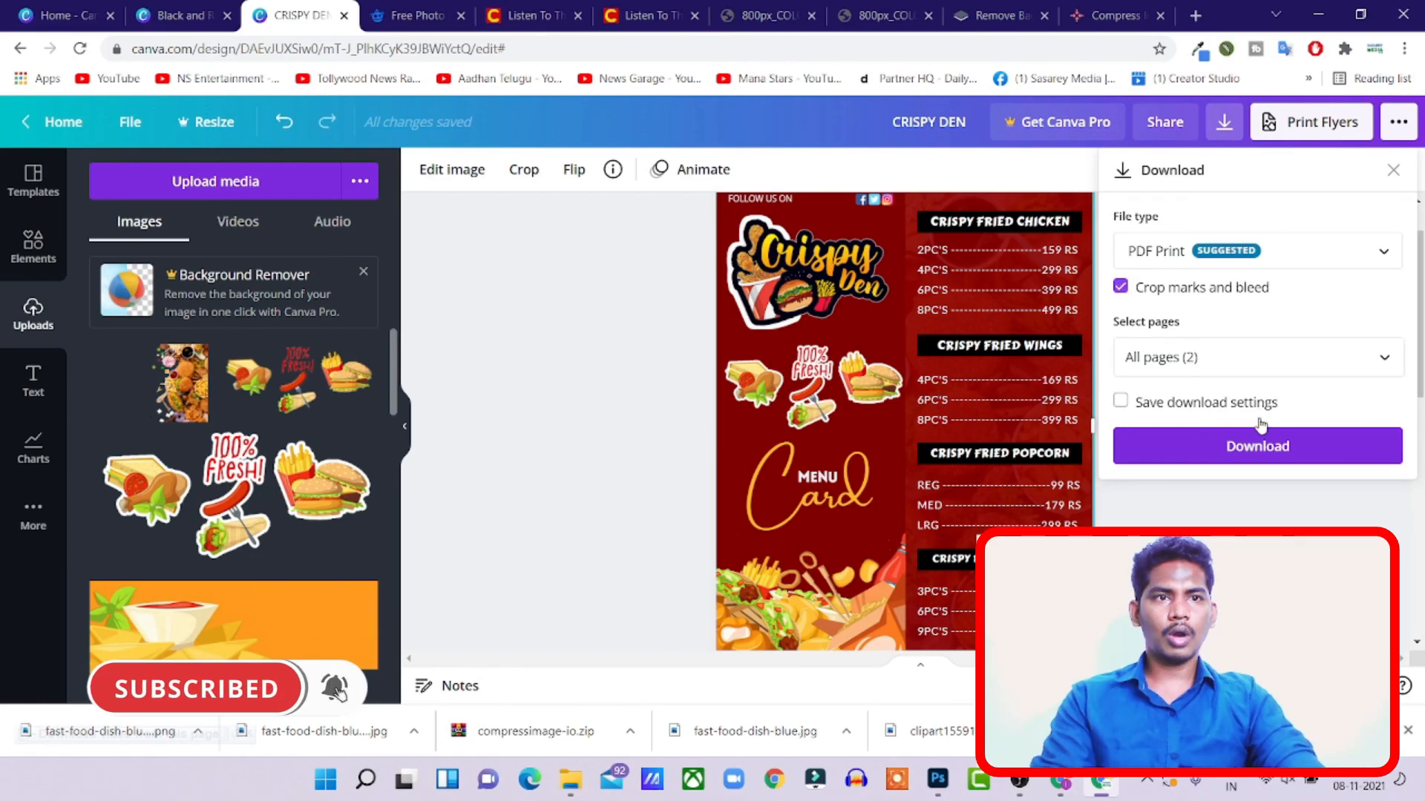
{"action": "left_click", "coordinate": [1280, 448]}
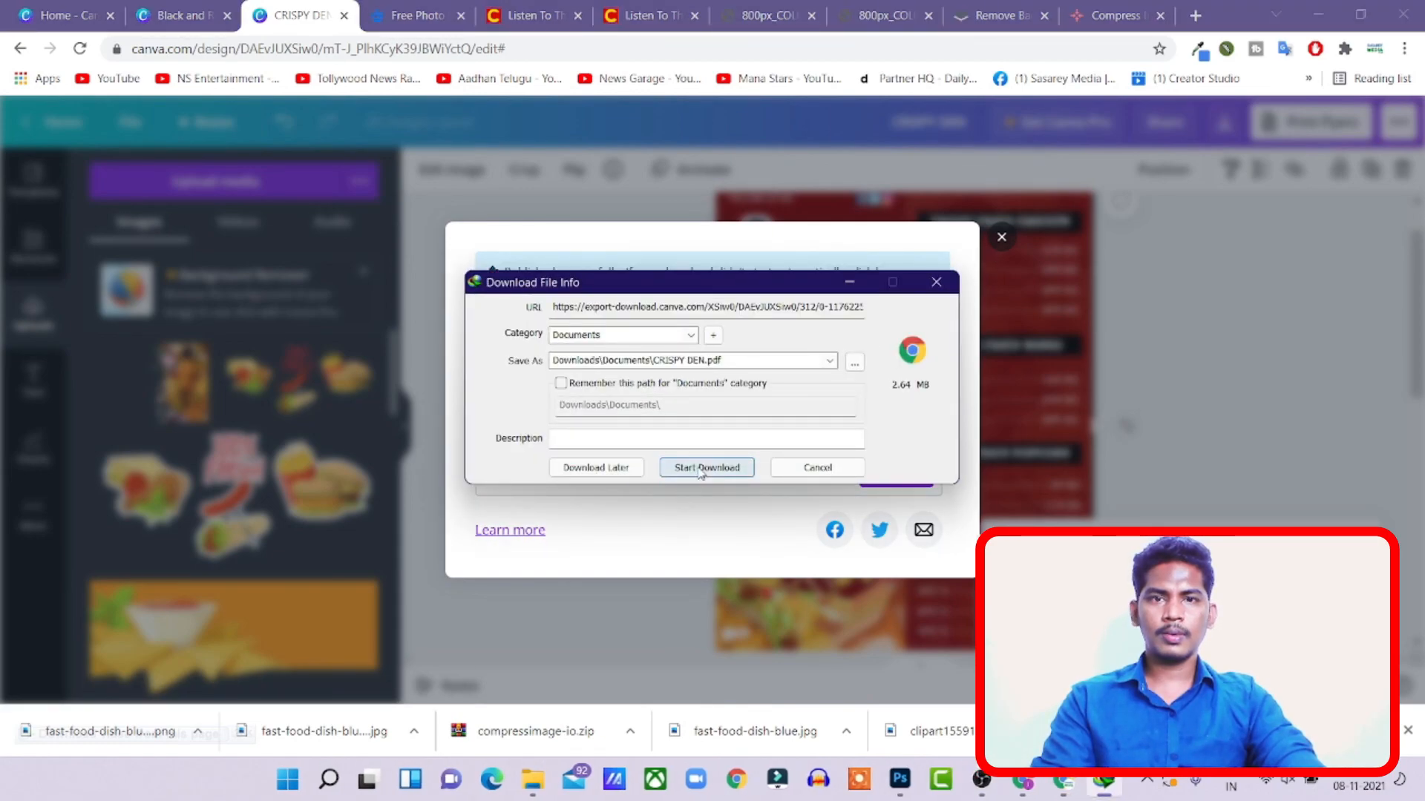
{"action": "left_click", "coordinate": [706, 469]}
{"action": "left_click", "coordinate": [764, 446]}
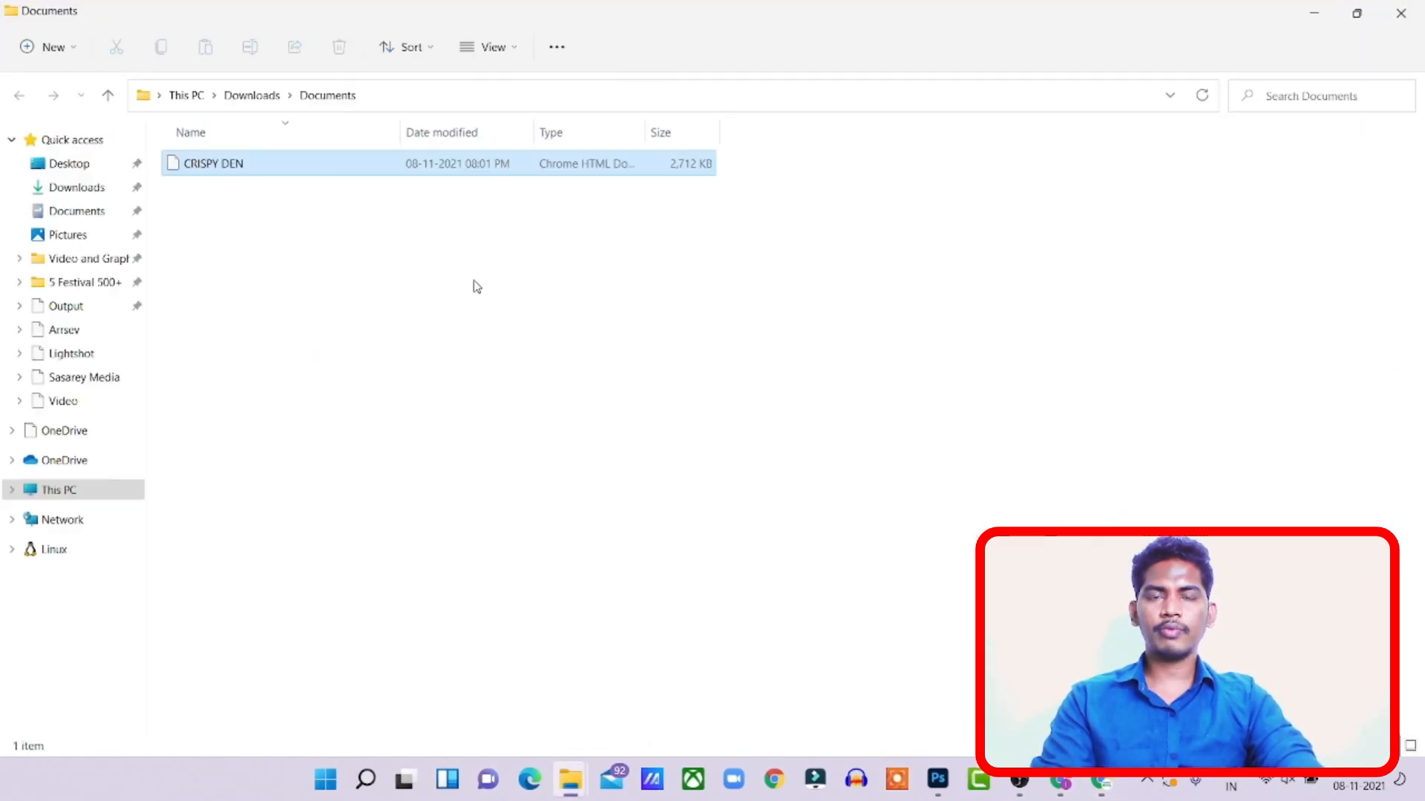
- Switch to WhatsApp Web and close the enlarged menu photo to return to the client's chat
{"action": "left_click_drag", "start_coordinate": [237, 172], "coordinate": [1187, 556]}
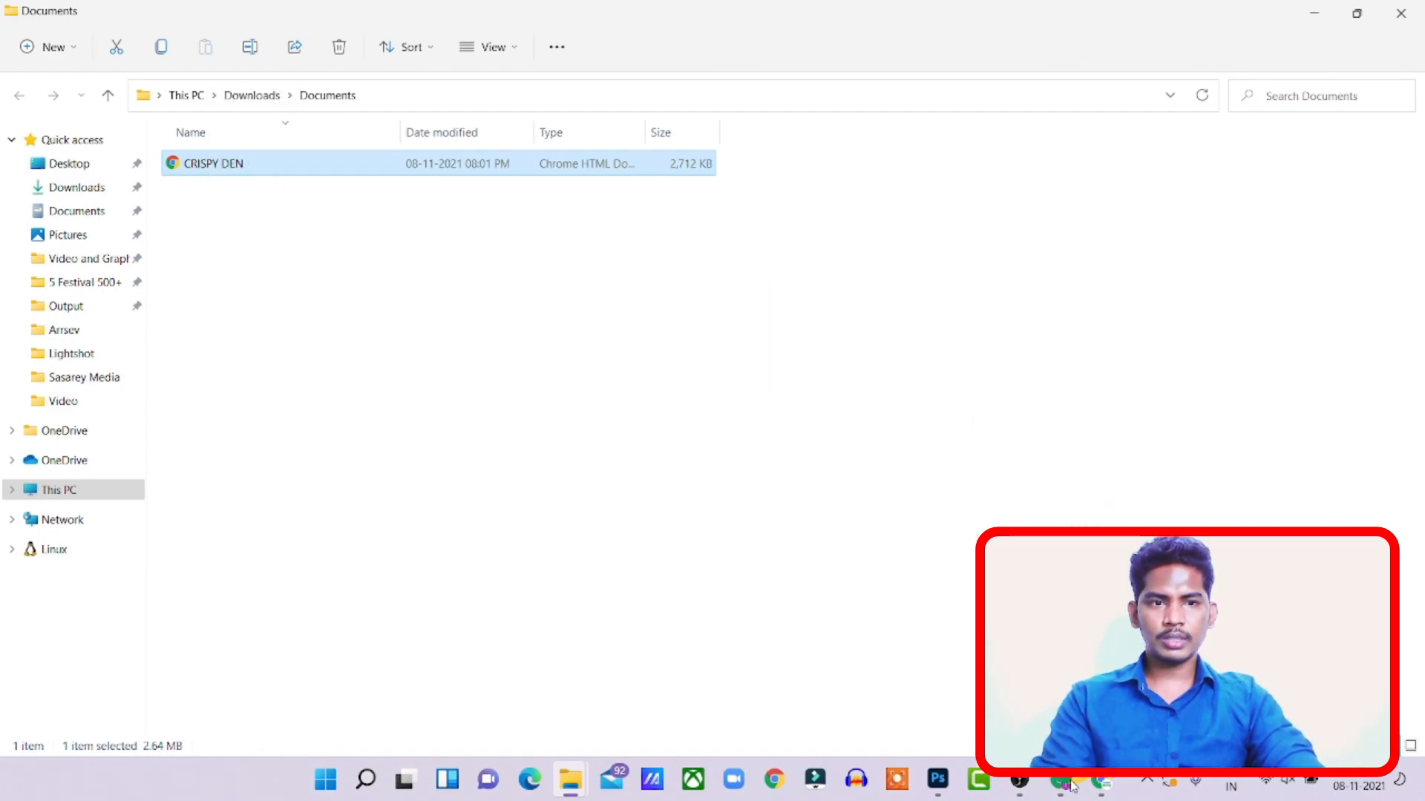
{"action": "left_click_drag", "start_coordinate": [1073, 786], "coordinate": [1074, 749]}
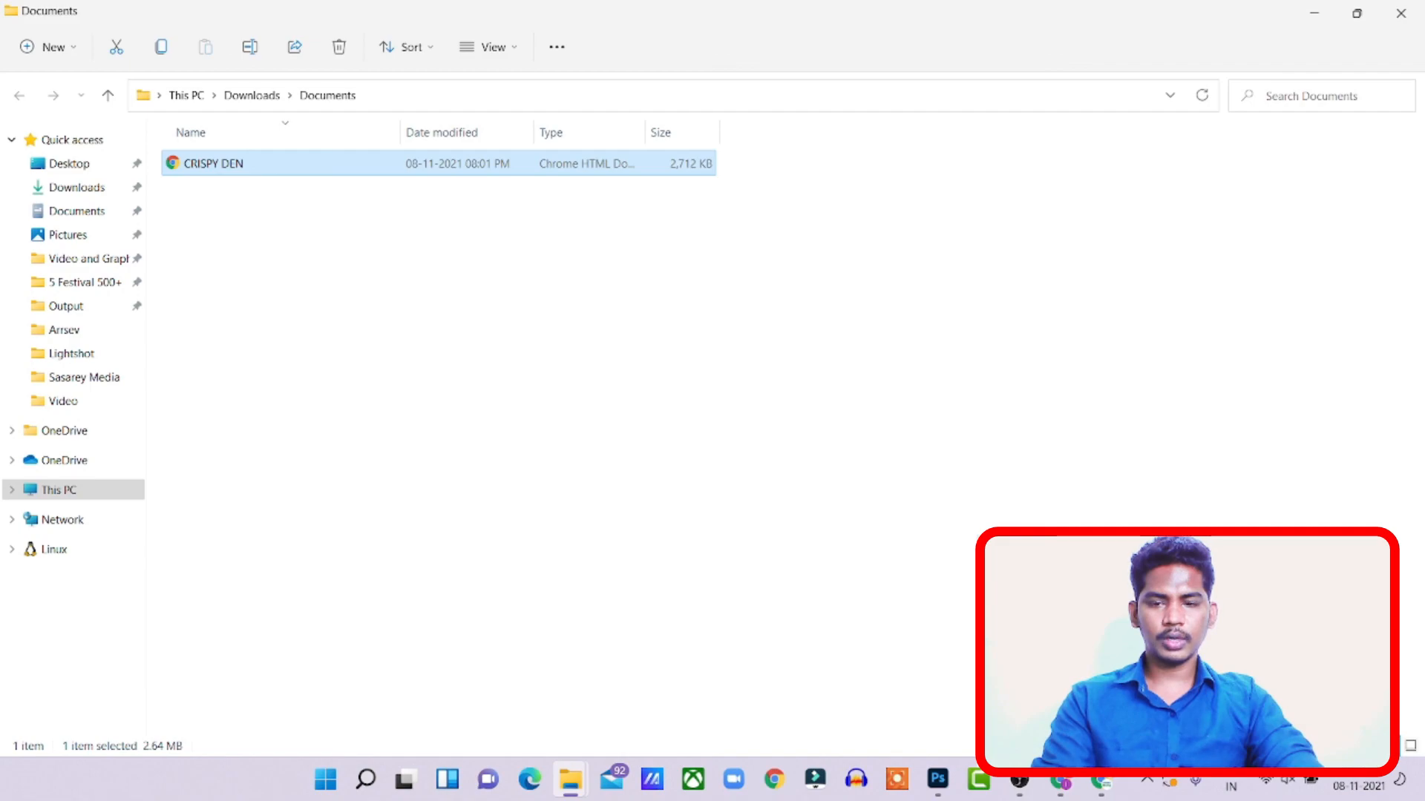
{"action": "key", "text": "alt+Tab"}
{"action": "key", "text": "alt+Tab"}
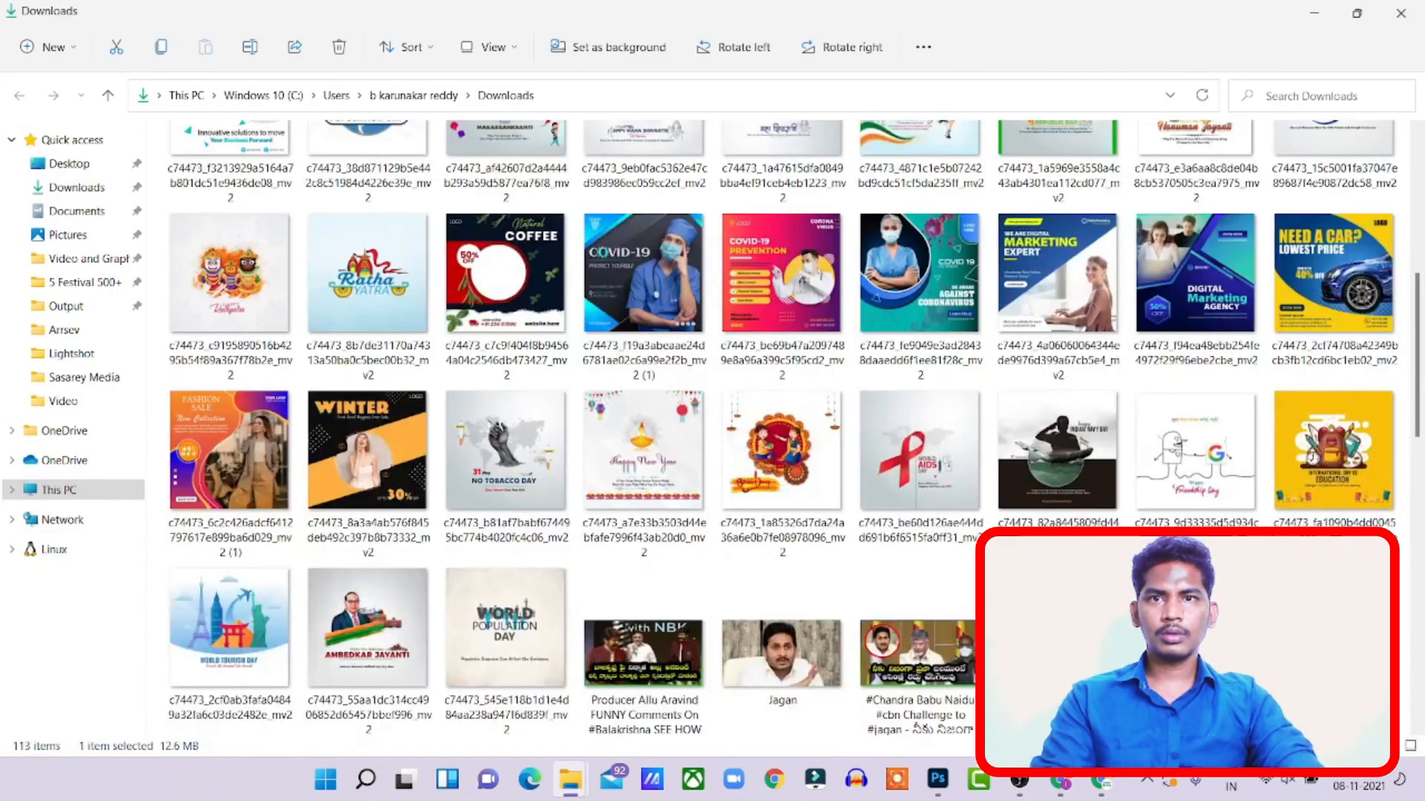
{"action": "key", "text": "alt+Tab"}
{"action": "key", "text": "alt+Tab"}
{"action": "key", "text": "alt+Tab"}
{"action": "key", "text": "alt+Tab"}
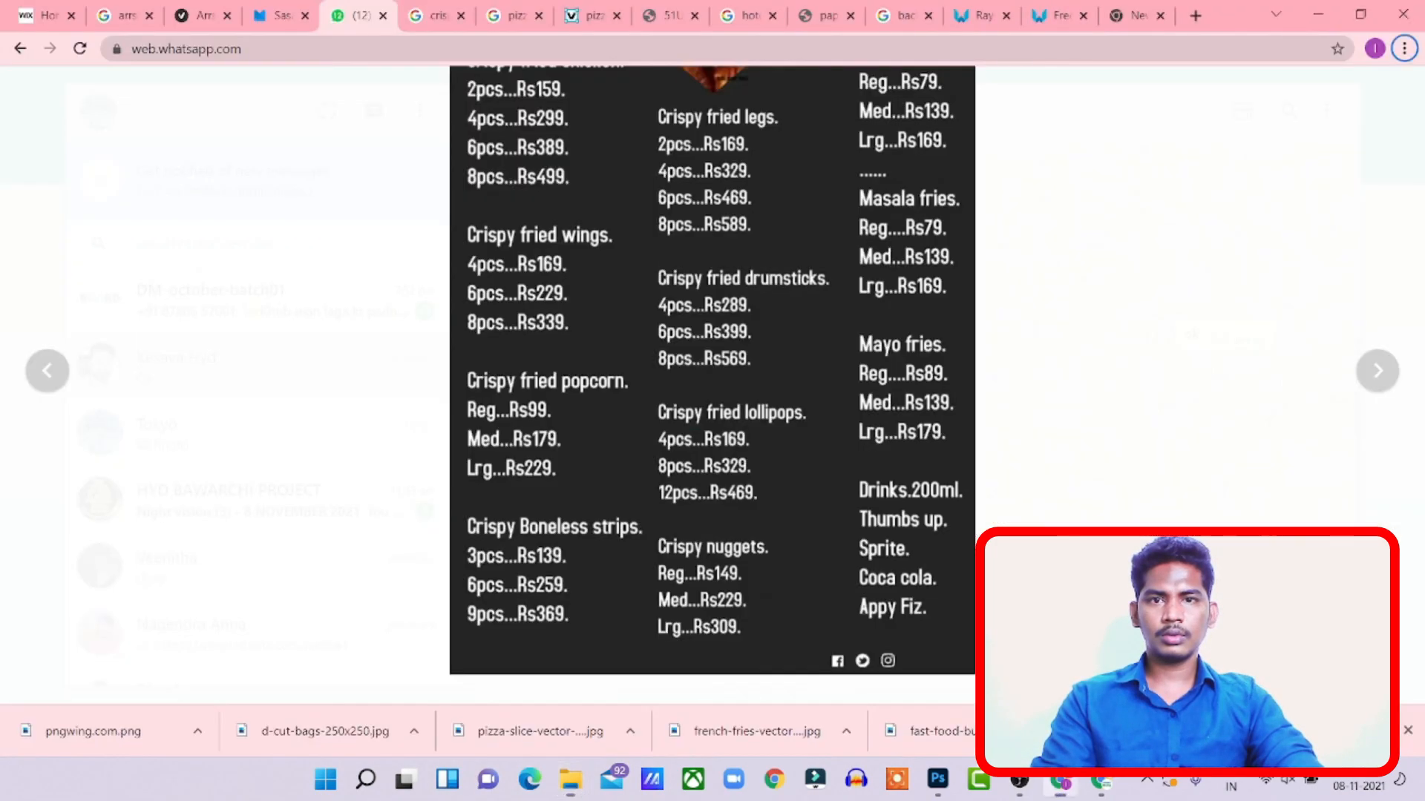
{"action": "left_click_drag", "start_coordinate": [1074, 749], "coordinate": [1129, 472]}
{"action": "scroll", "coordinate": [1129, 472], "scroll_direction": "up", "scroll_amount": 2}
{"action": "left_click", "coordinate": [1107, 389]}
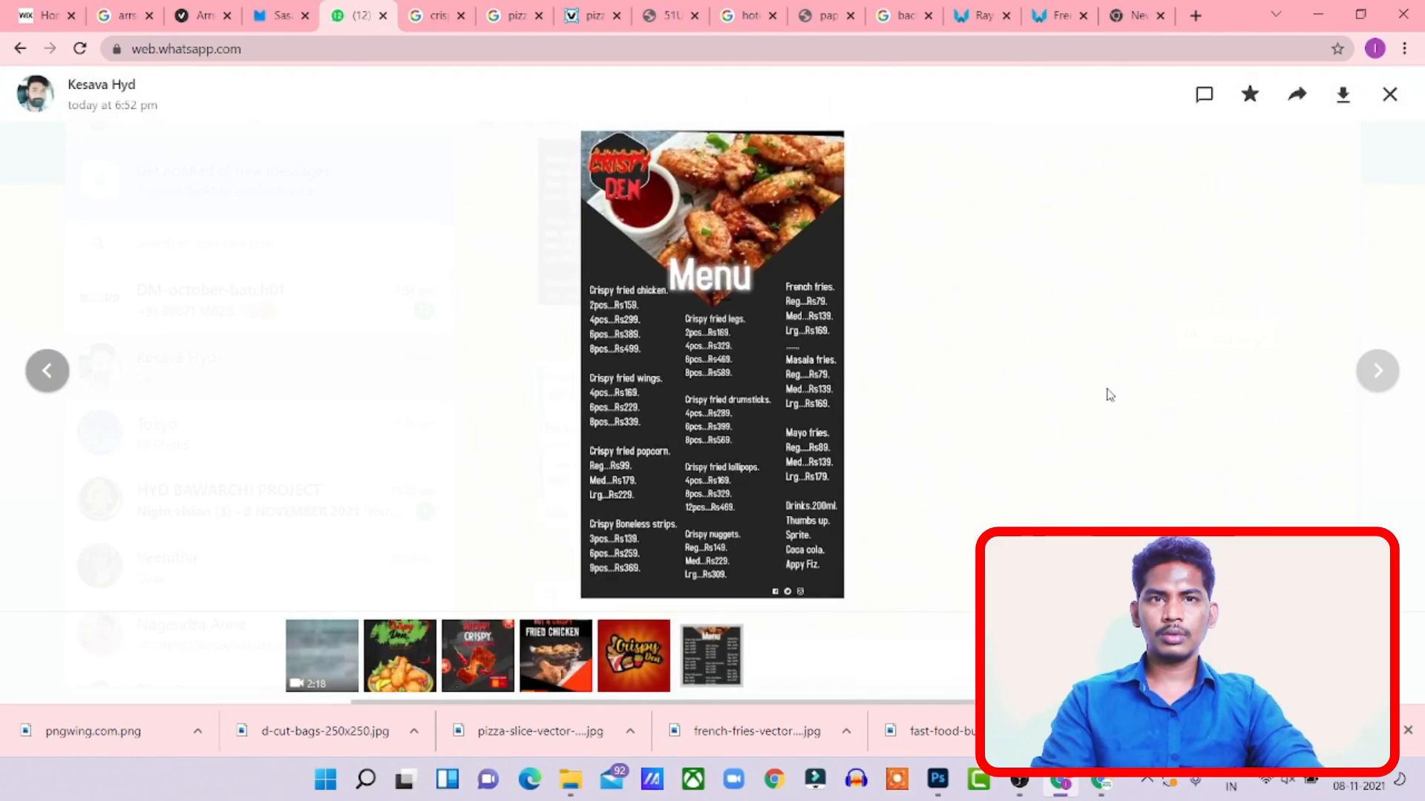
{"action": "left_click", "coordinate": [1106, 393]}
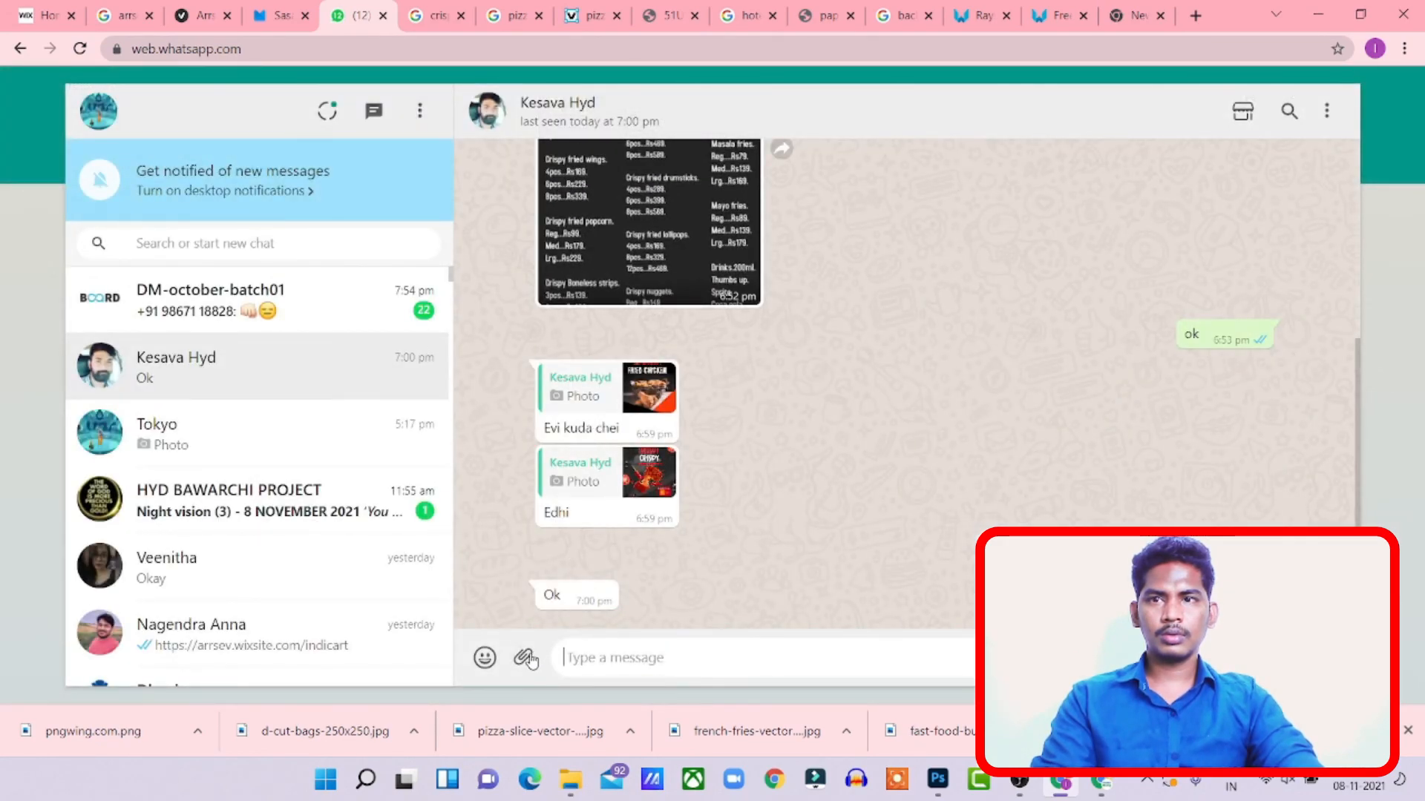
- Attach the CRISPY DEN PDF from the Documents folder to the client's WhatsApp chat and send it
{"action": "key", "text": "alt+Tab"}
{"action": "key", "text": "alt+Tab"}
{"action": "key", "text": "alt+Tab"}
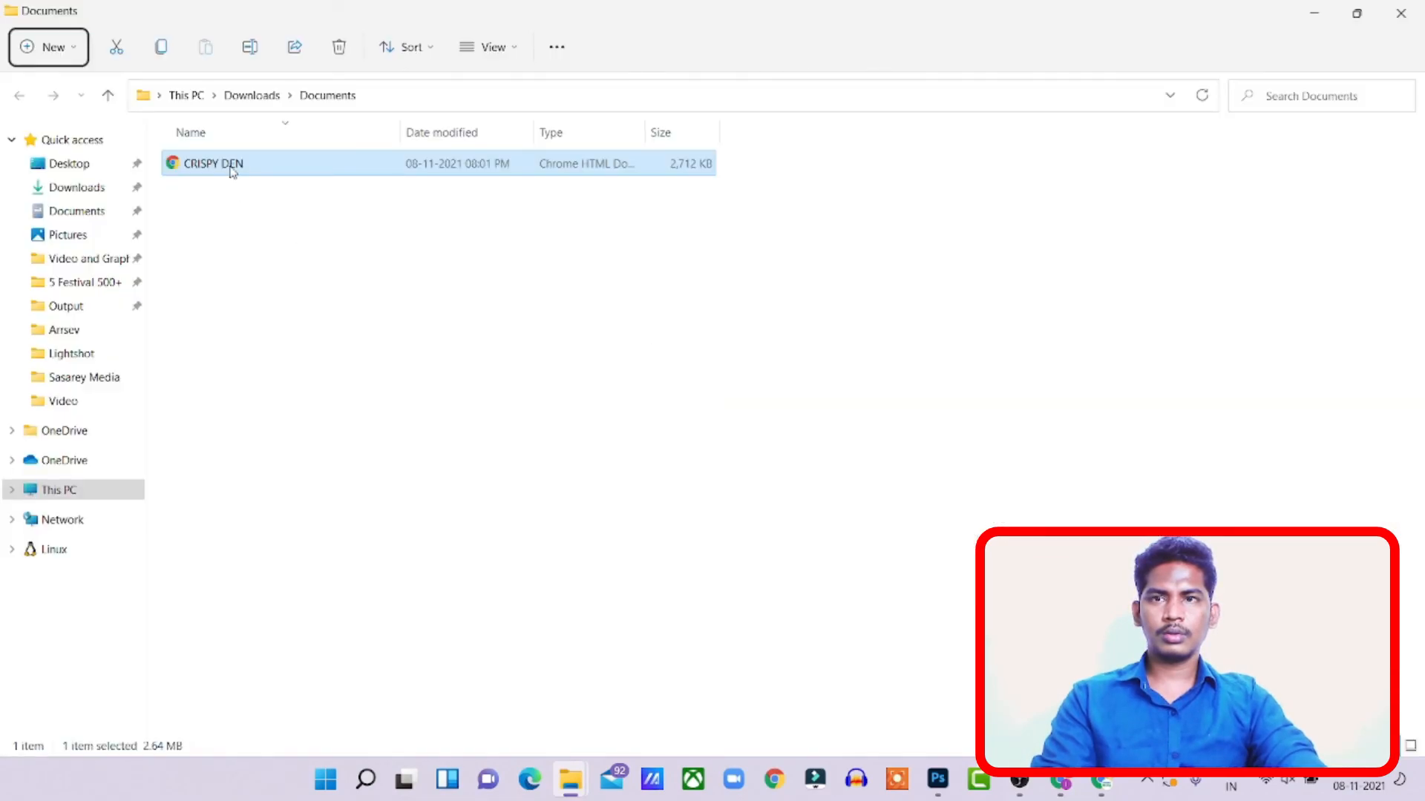
{"action": "left_click_drag", "start_coordinate": [232, 172], "coordinate": [953, 420]}
{"action": "key", "text": "alt+Tab"}
{"action": "key", "text": "alt+Tab"}
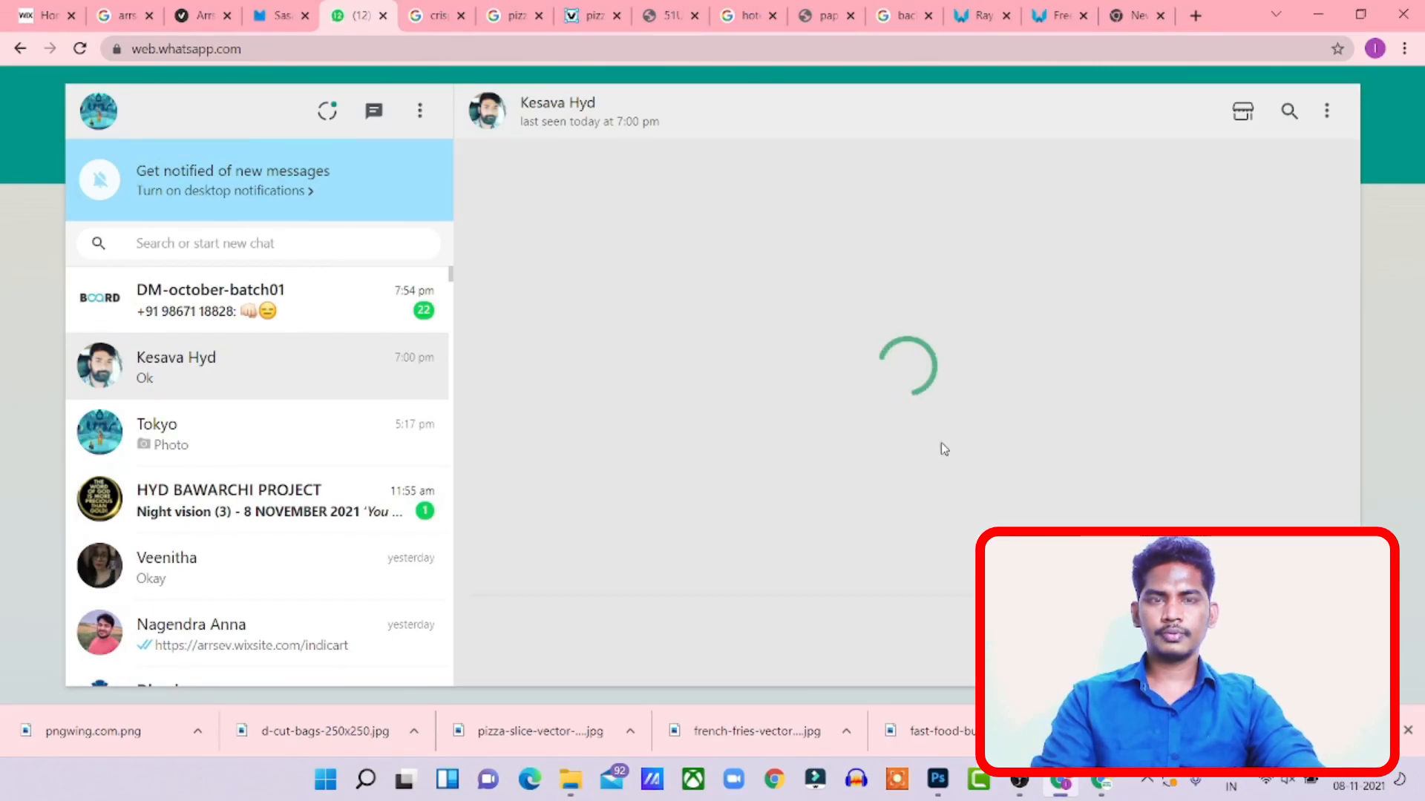
{"action": "key", "text": "Return"}
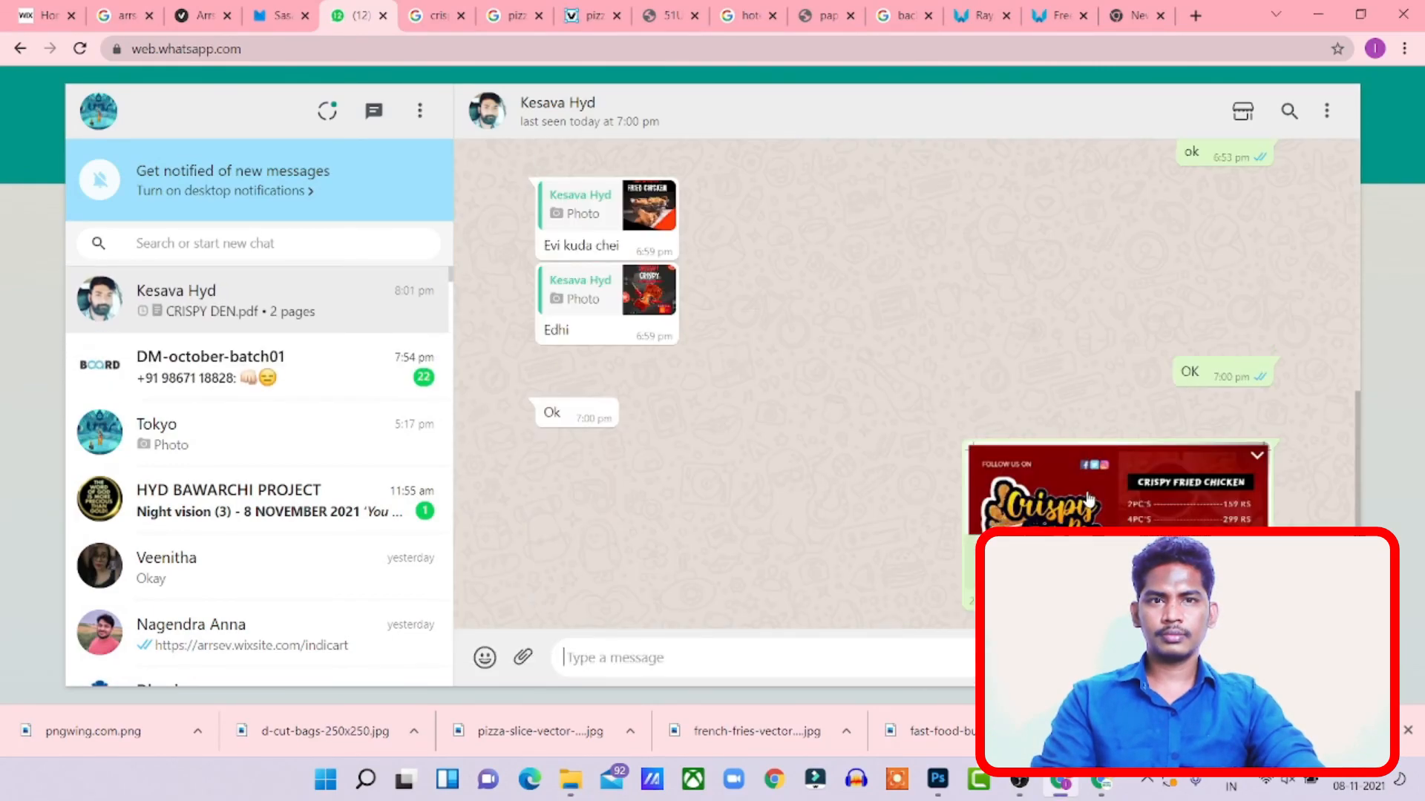